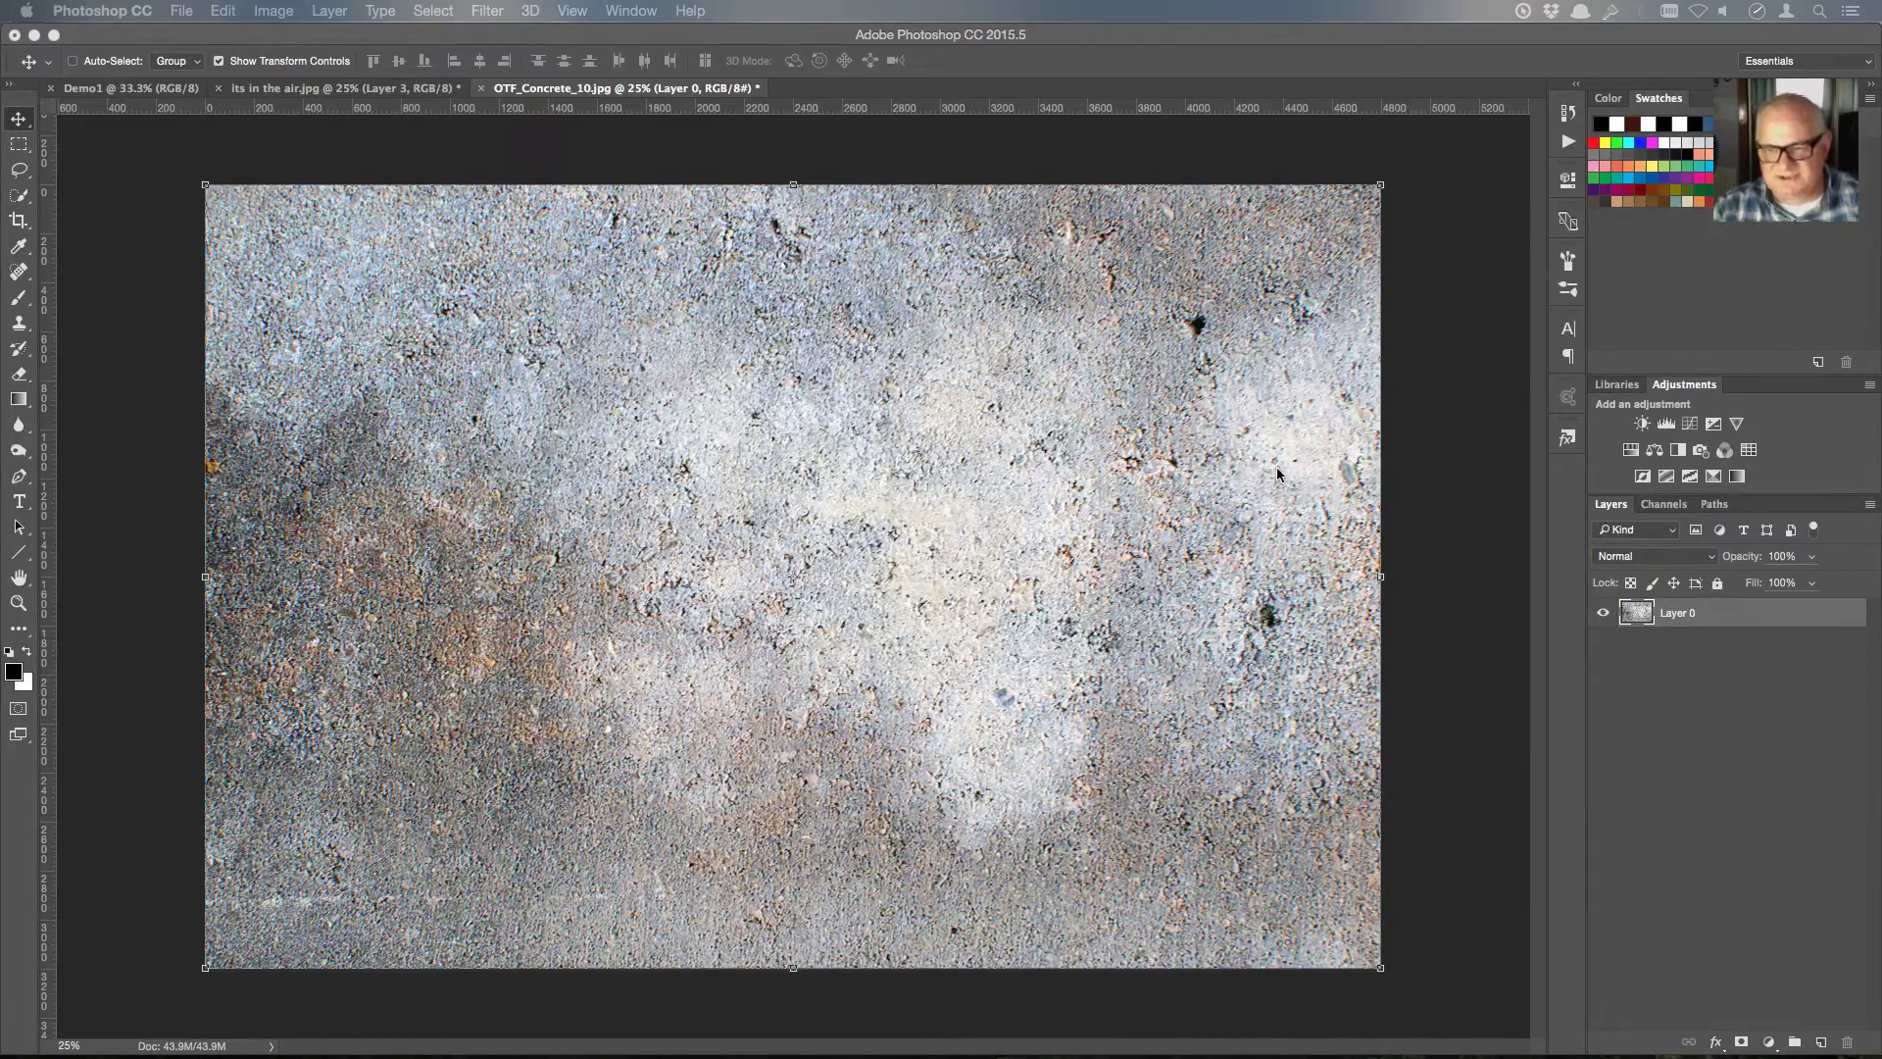
Duplicate the concrete texture's Layer 0 into the its in the air.jpg document as Layer 4
{"action": "right_click", "coordinate": [1726, 621]}
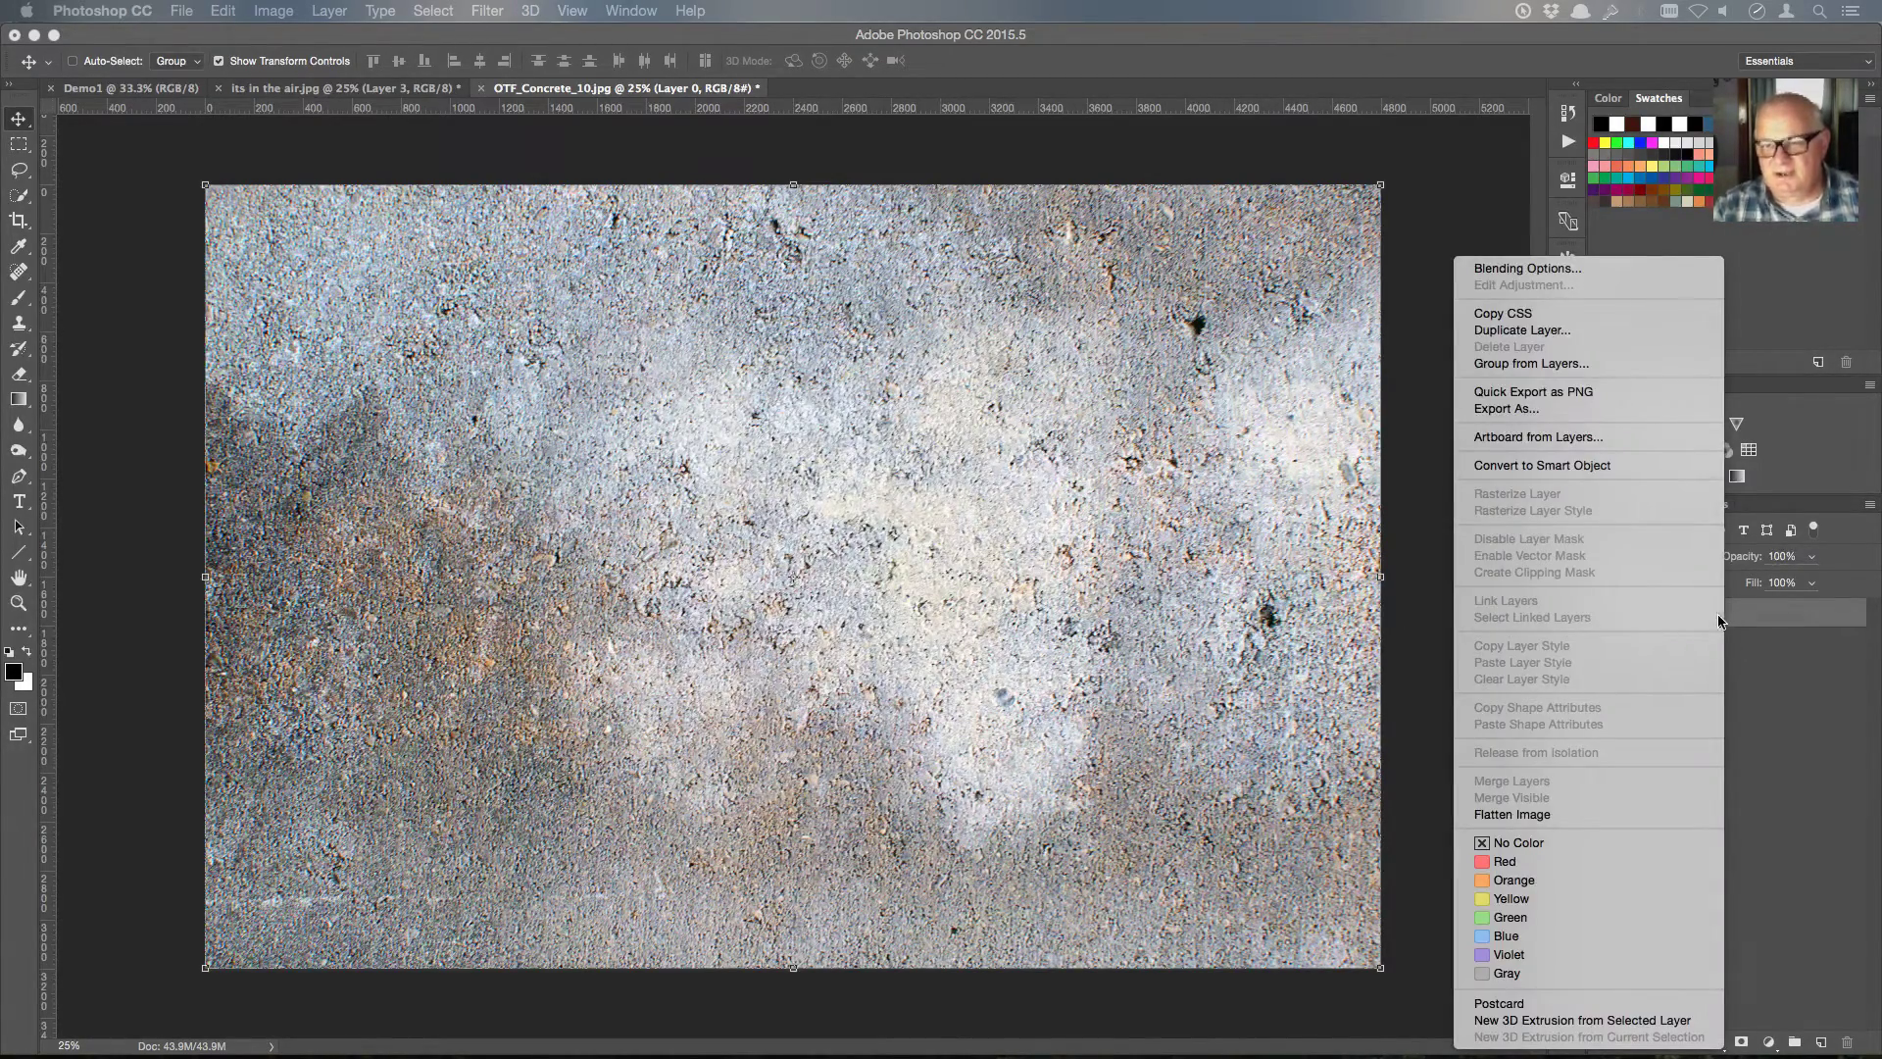
{"action": "left_click", "coordinate": [1575, 330]}
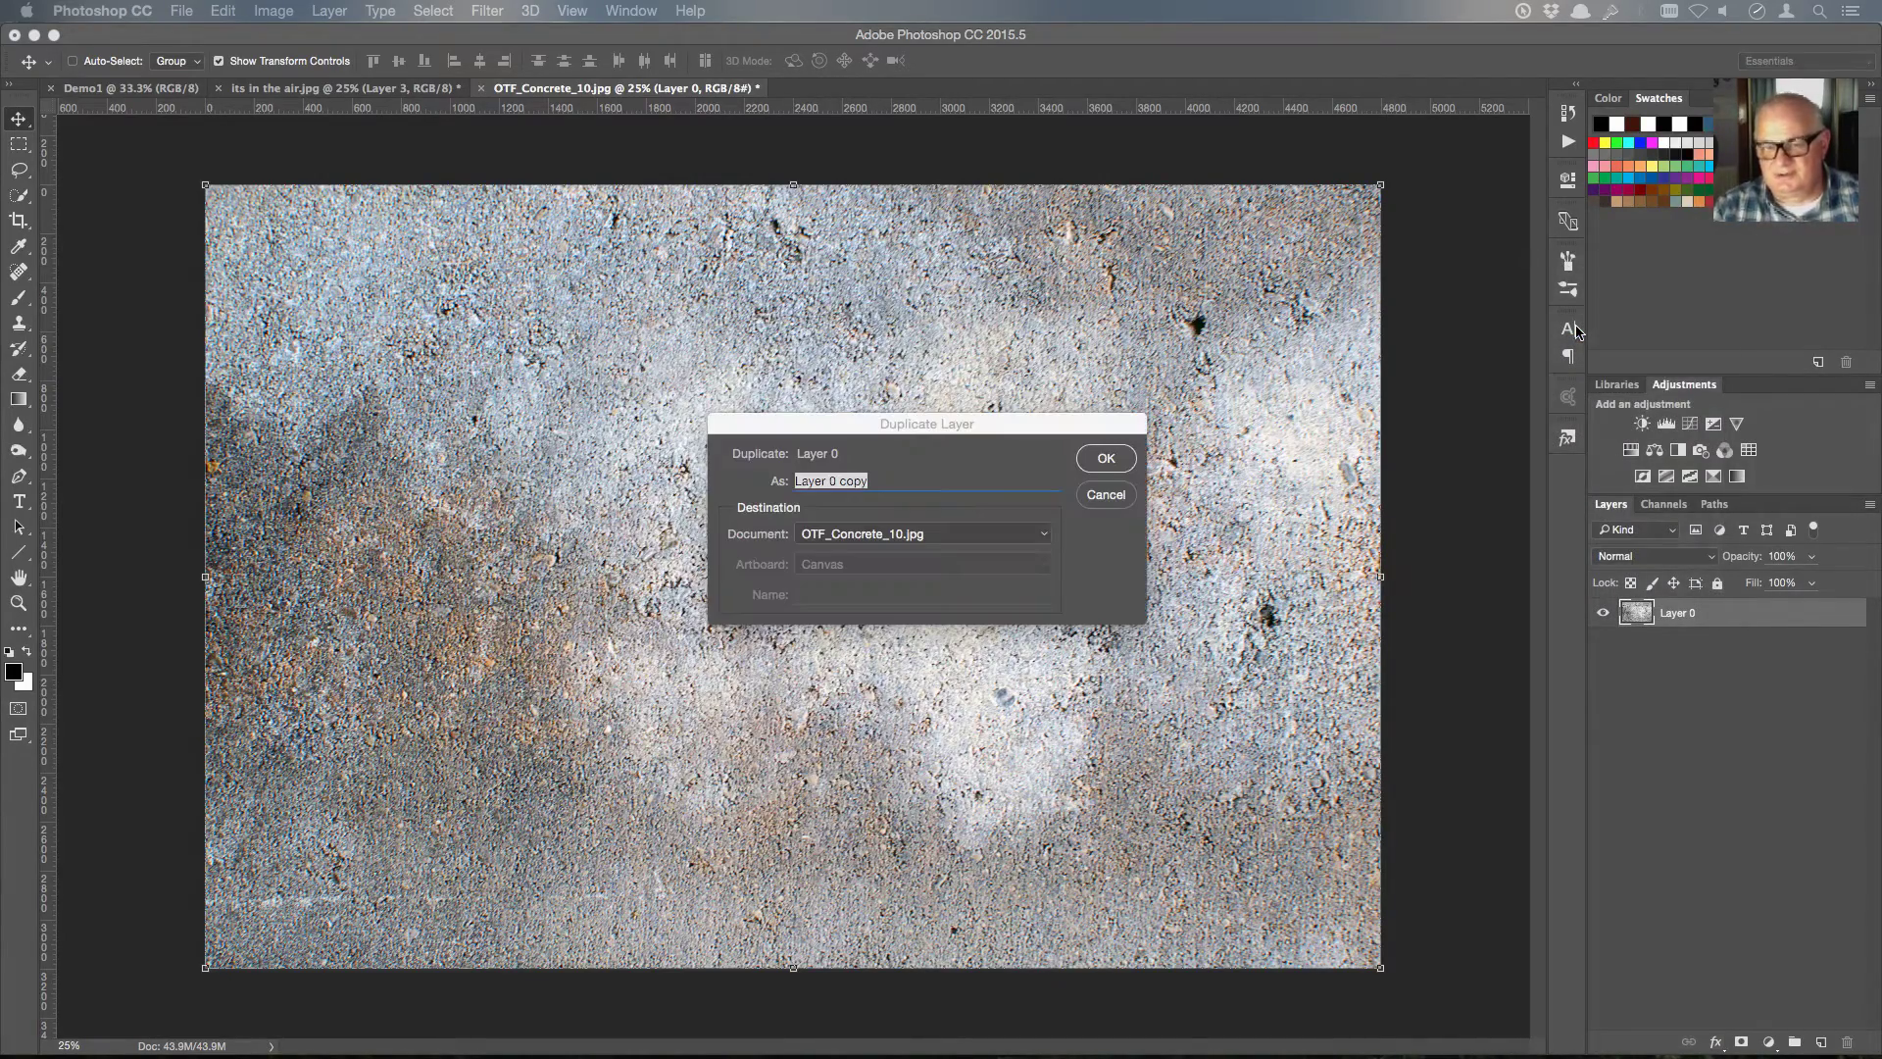
{"action": "left_click", "coordinate": [1048, 538]}
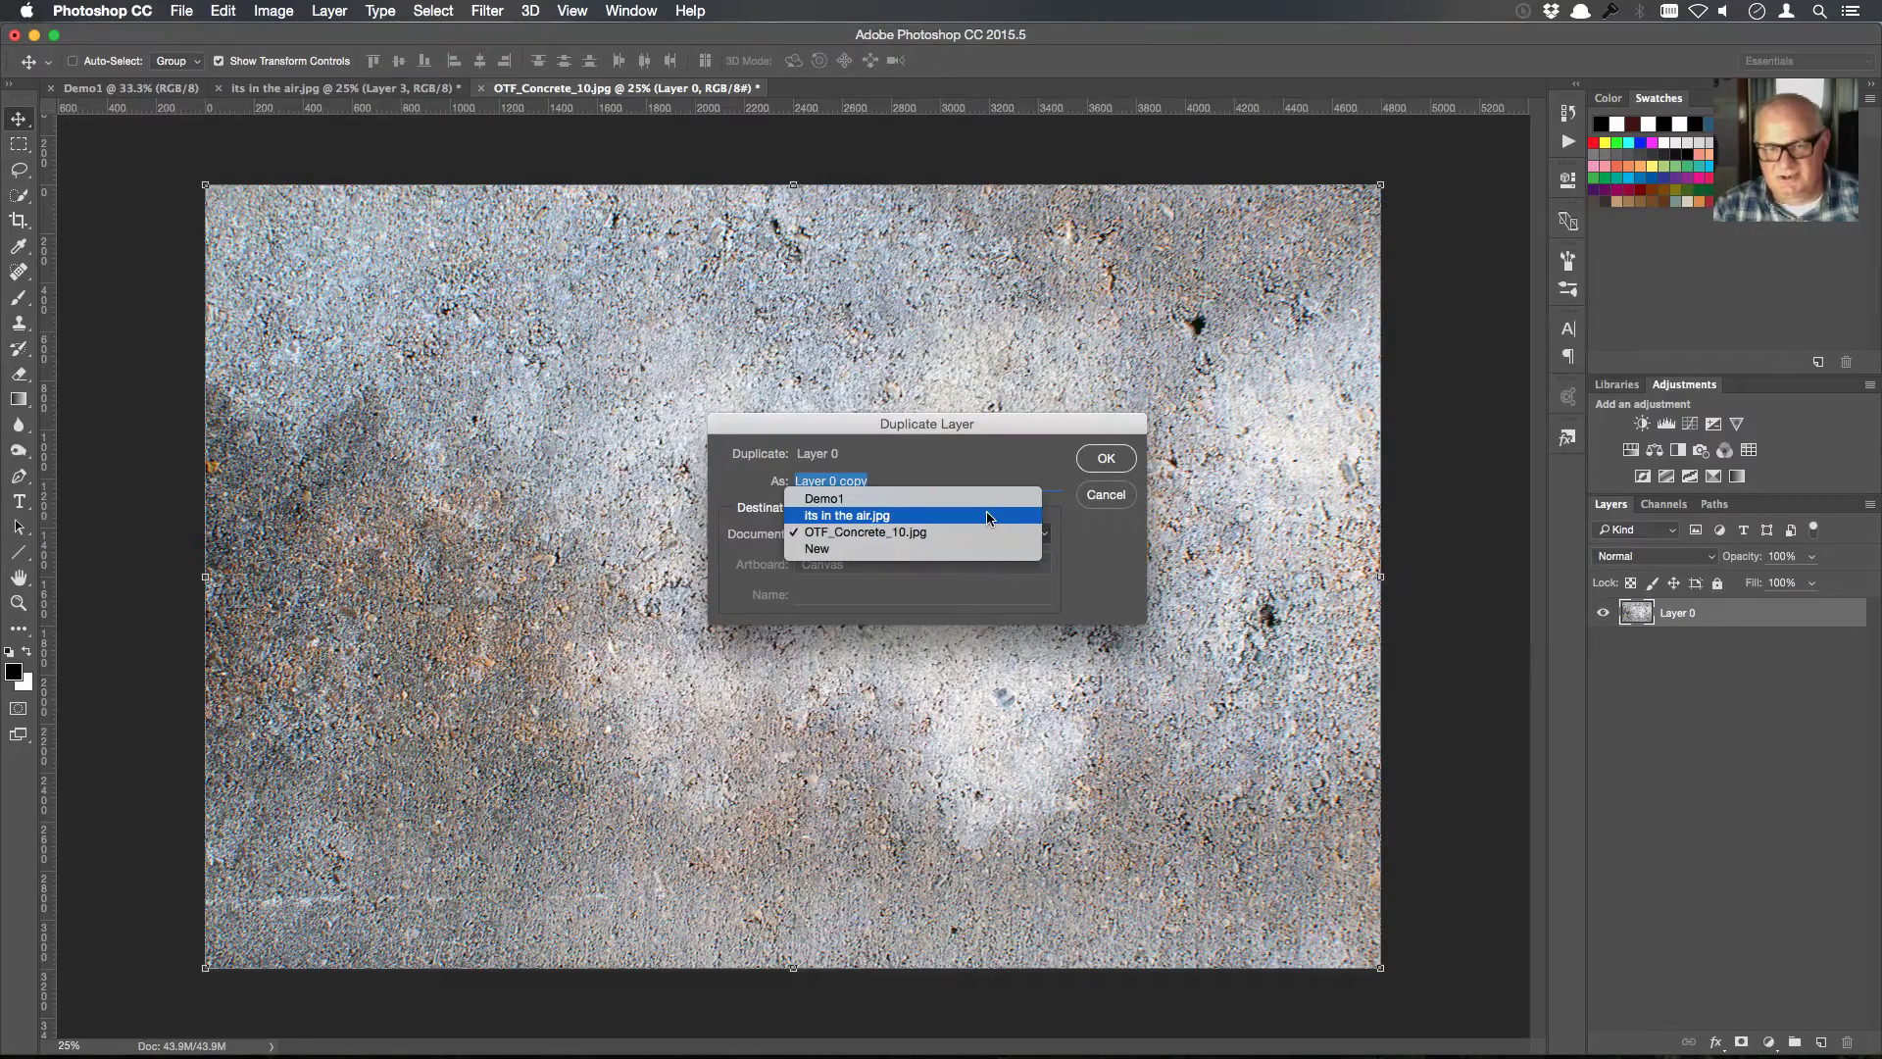
{"action": "left_click", "coordinate": [984, 517]}
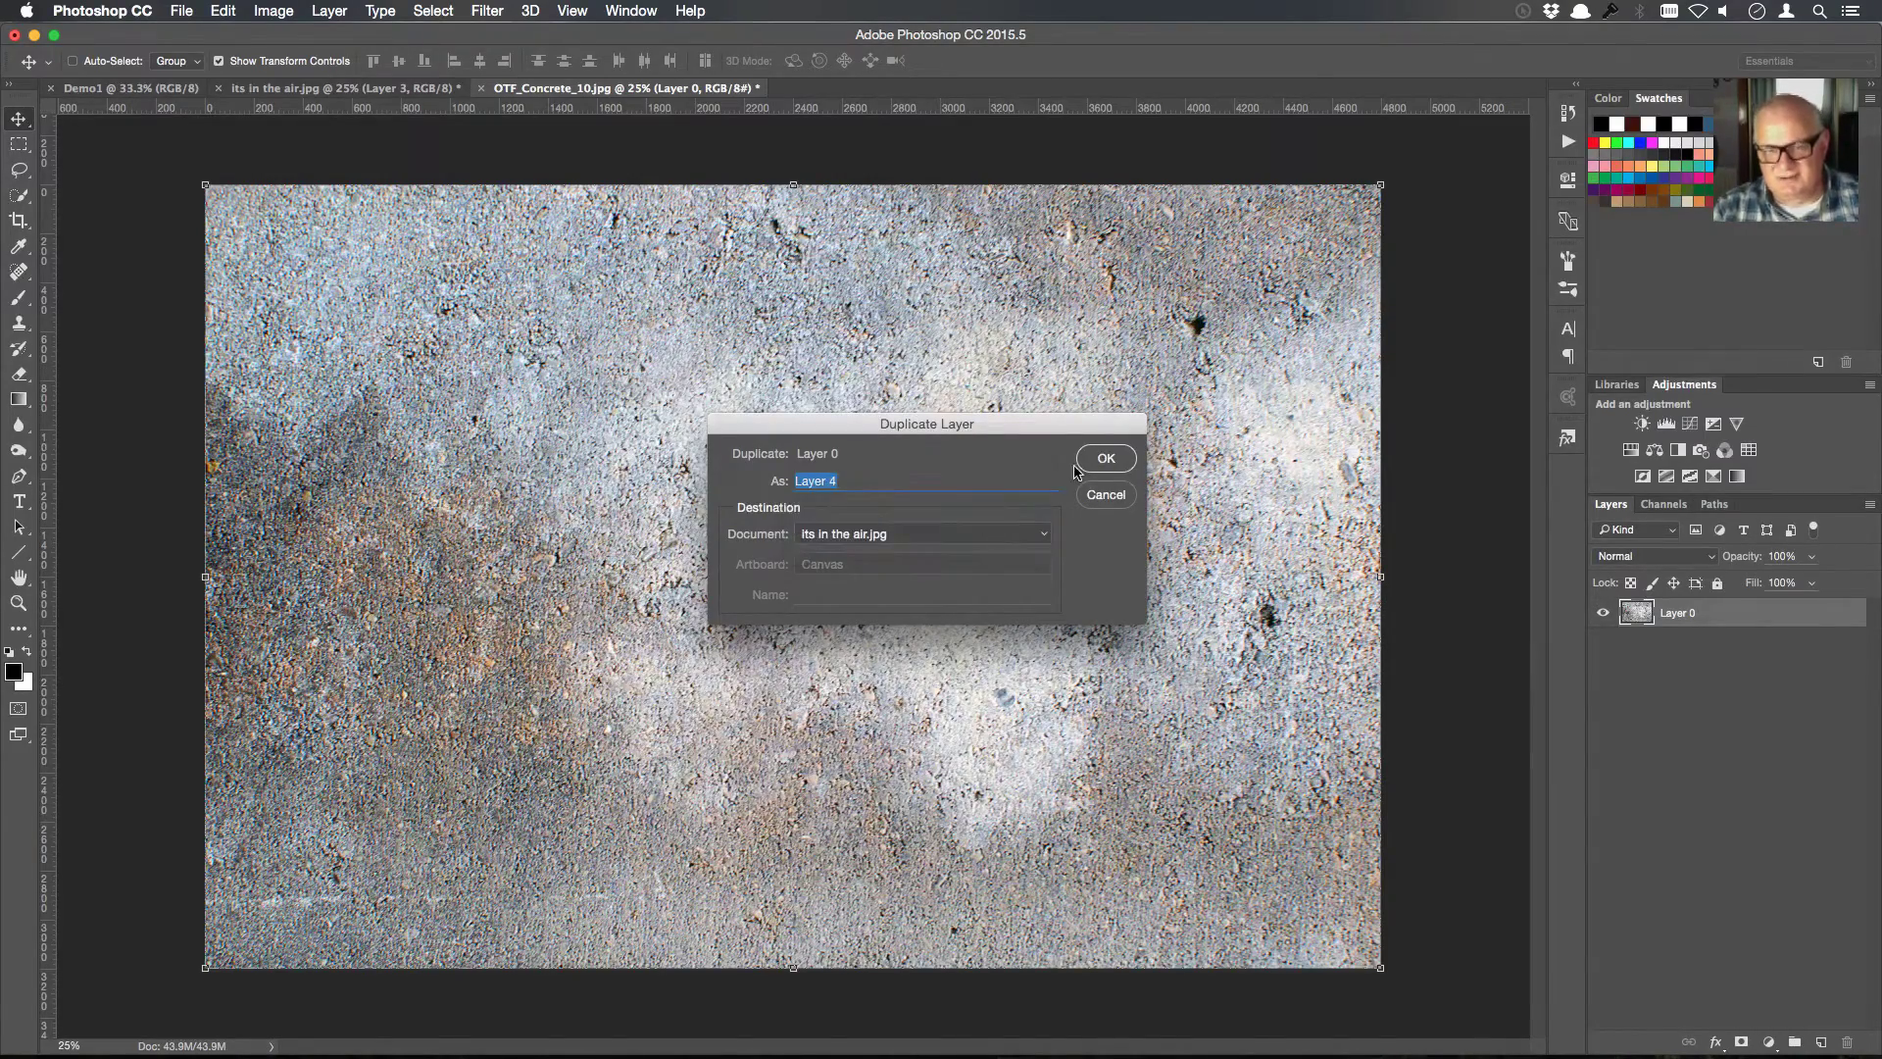
{"action": "left_click", "coordinate": [1098, 459]}
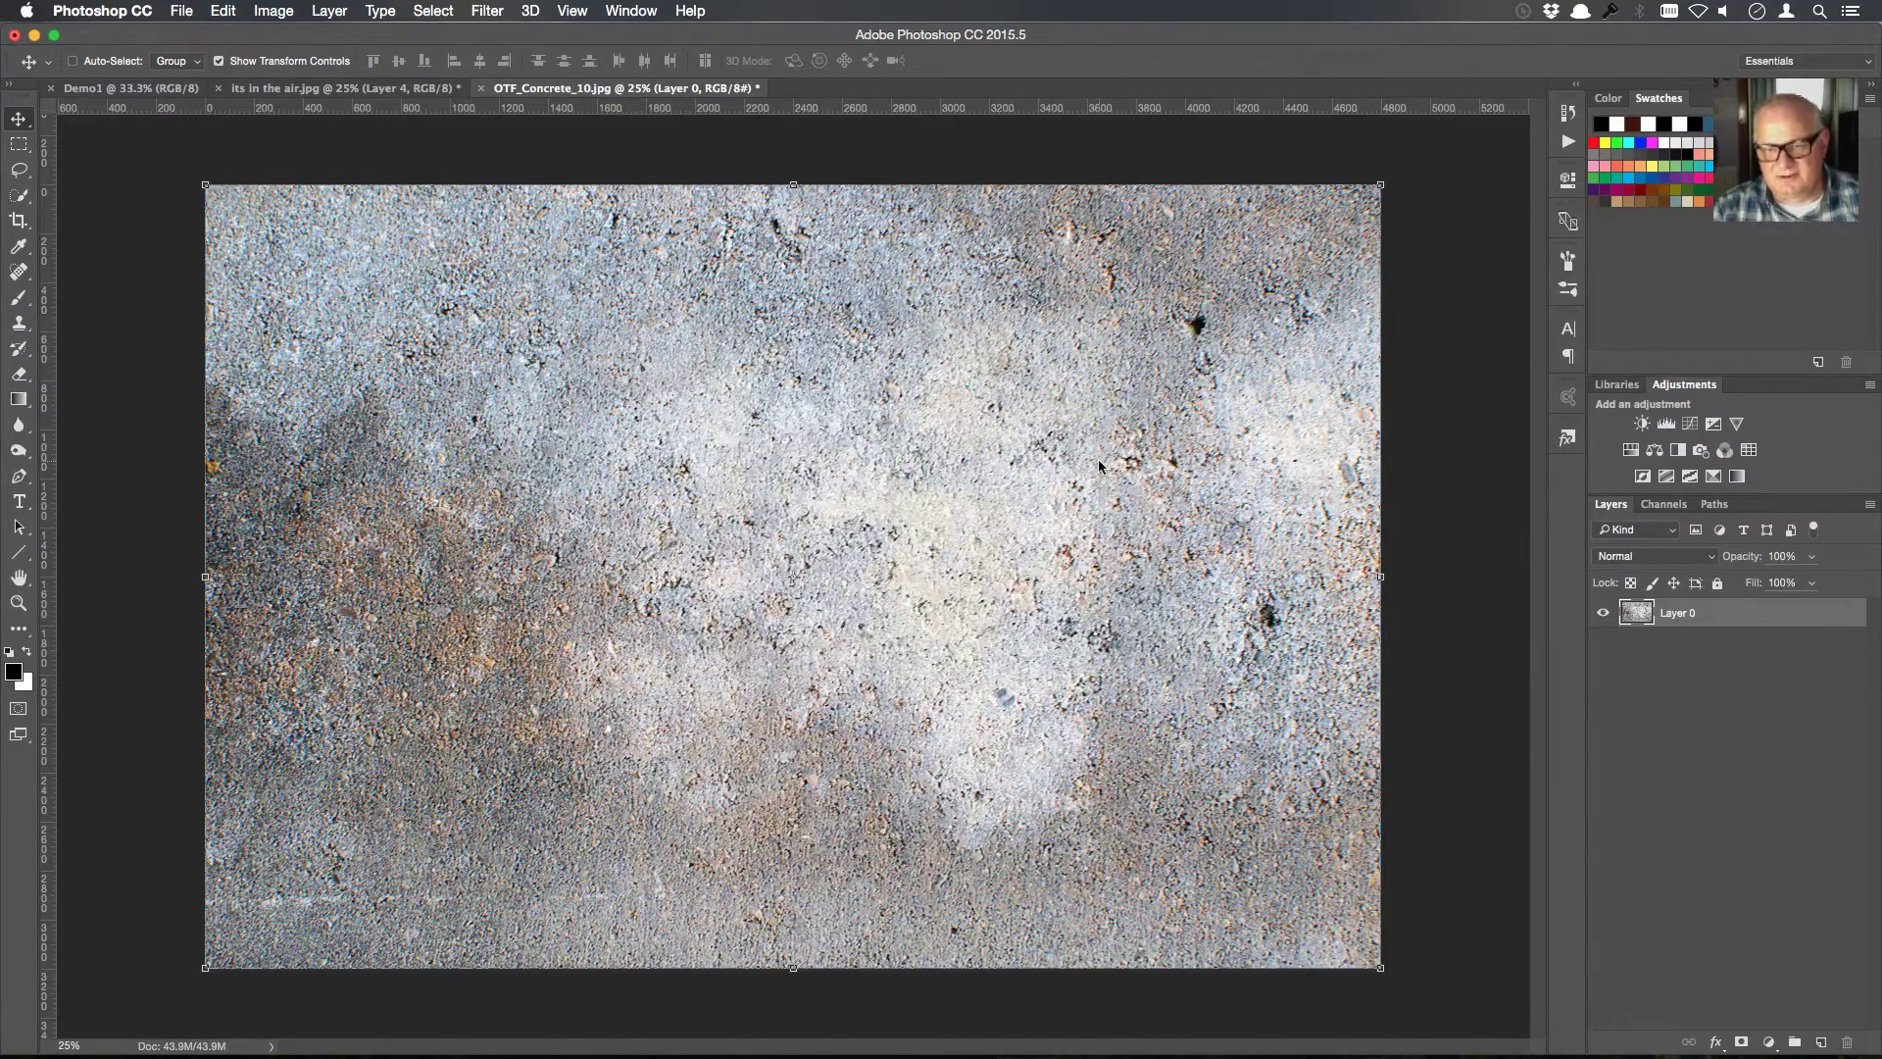
In its in the air.jpg, move the concrete texture over the portrait canvas and rotate it -90 degrees
{"action": "left_click", "coordinate": [395, 97]}
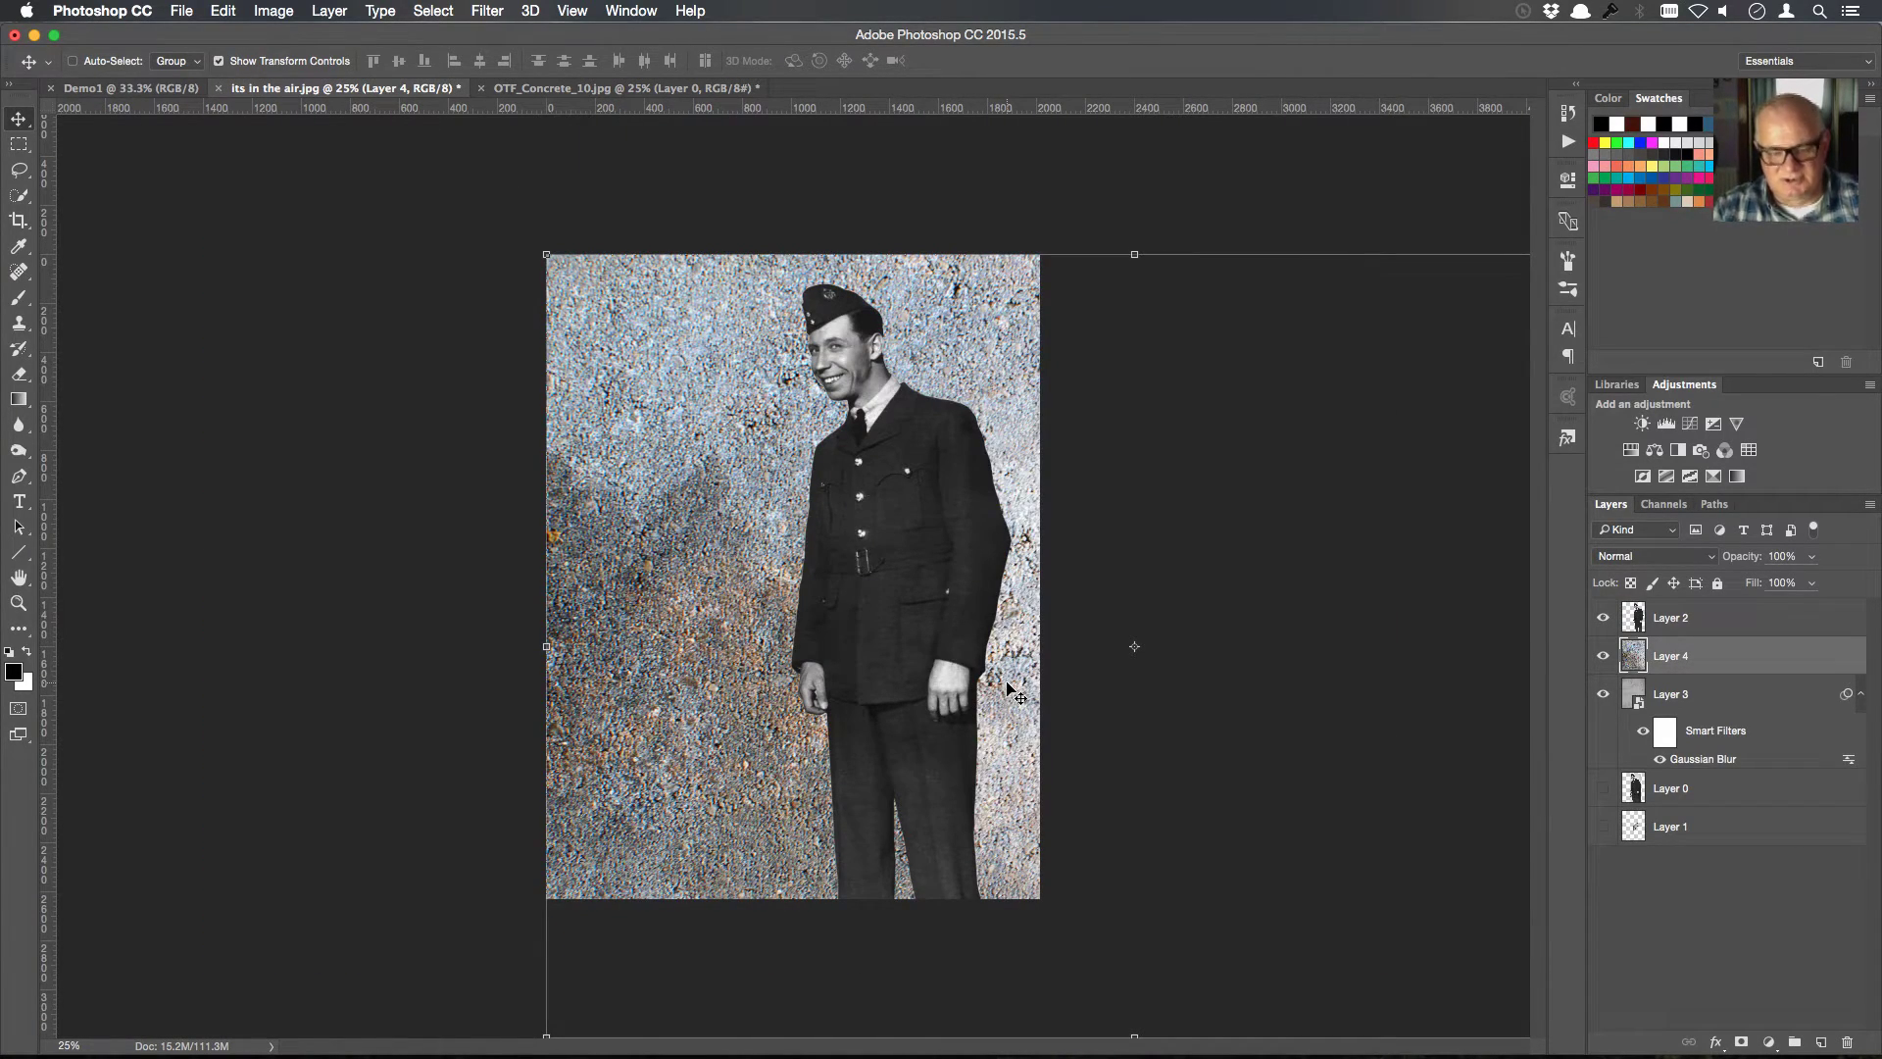
{"action": "key", "text": "super"}
{"action": "key", "text": "super+0"}
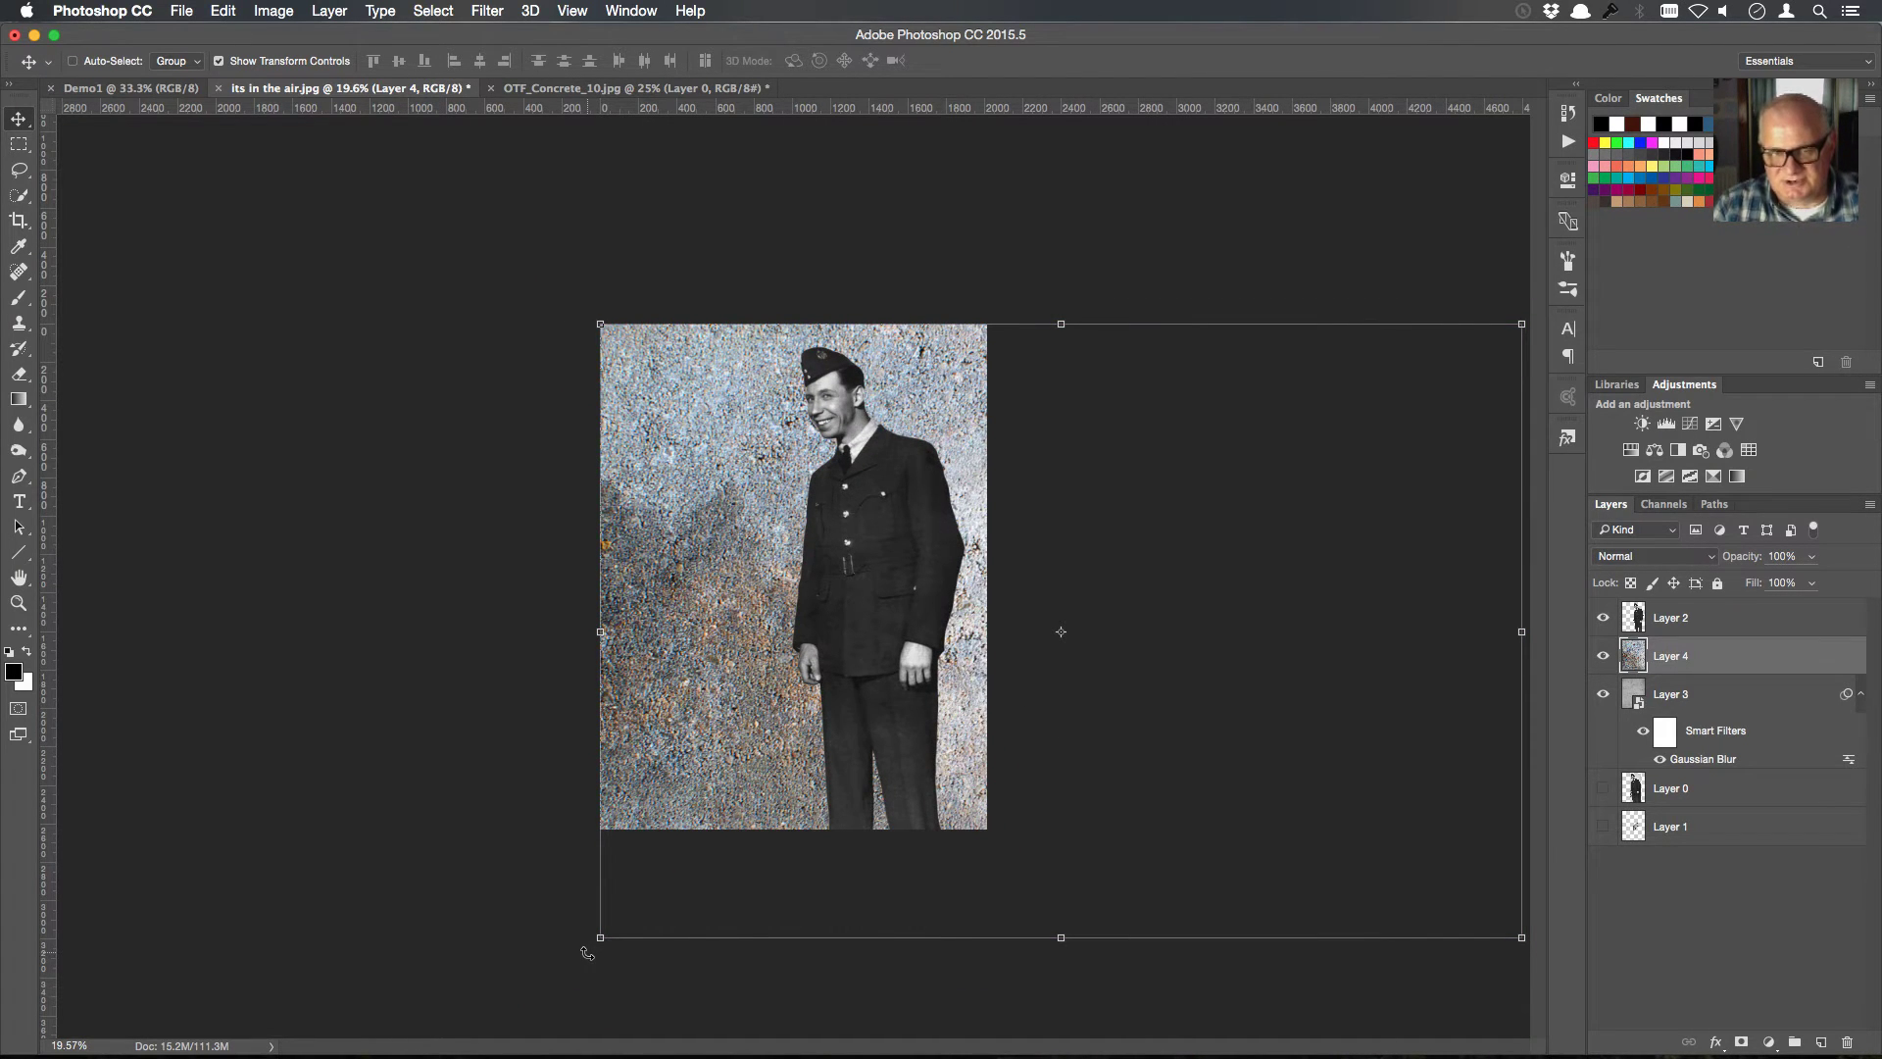
{"action": "left_click_drag", "start_coordinate": [1294, 685], "coordinate": [1027, 630]}
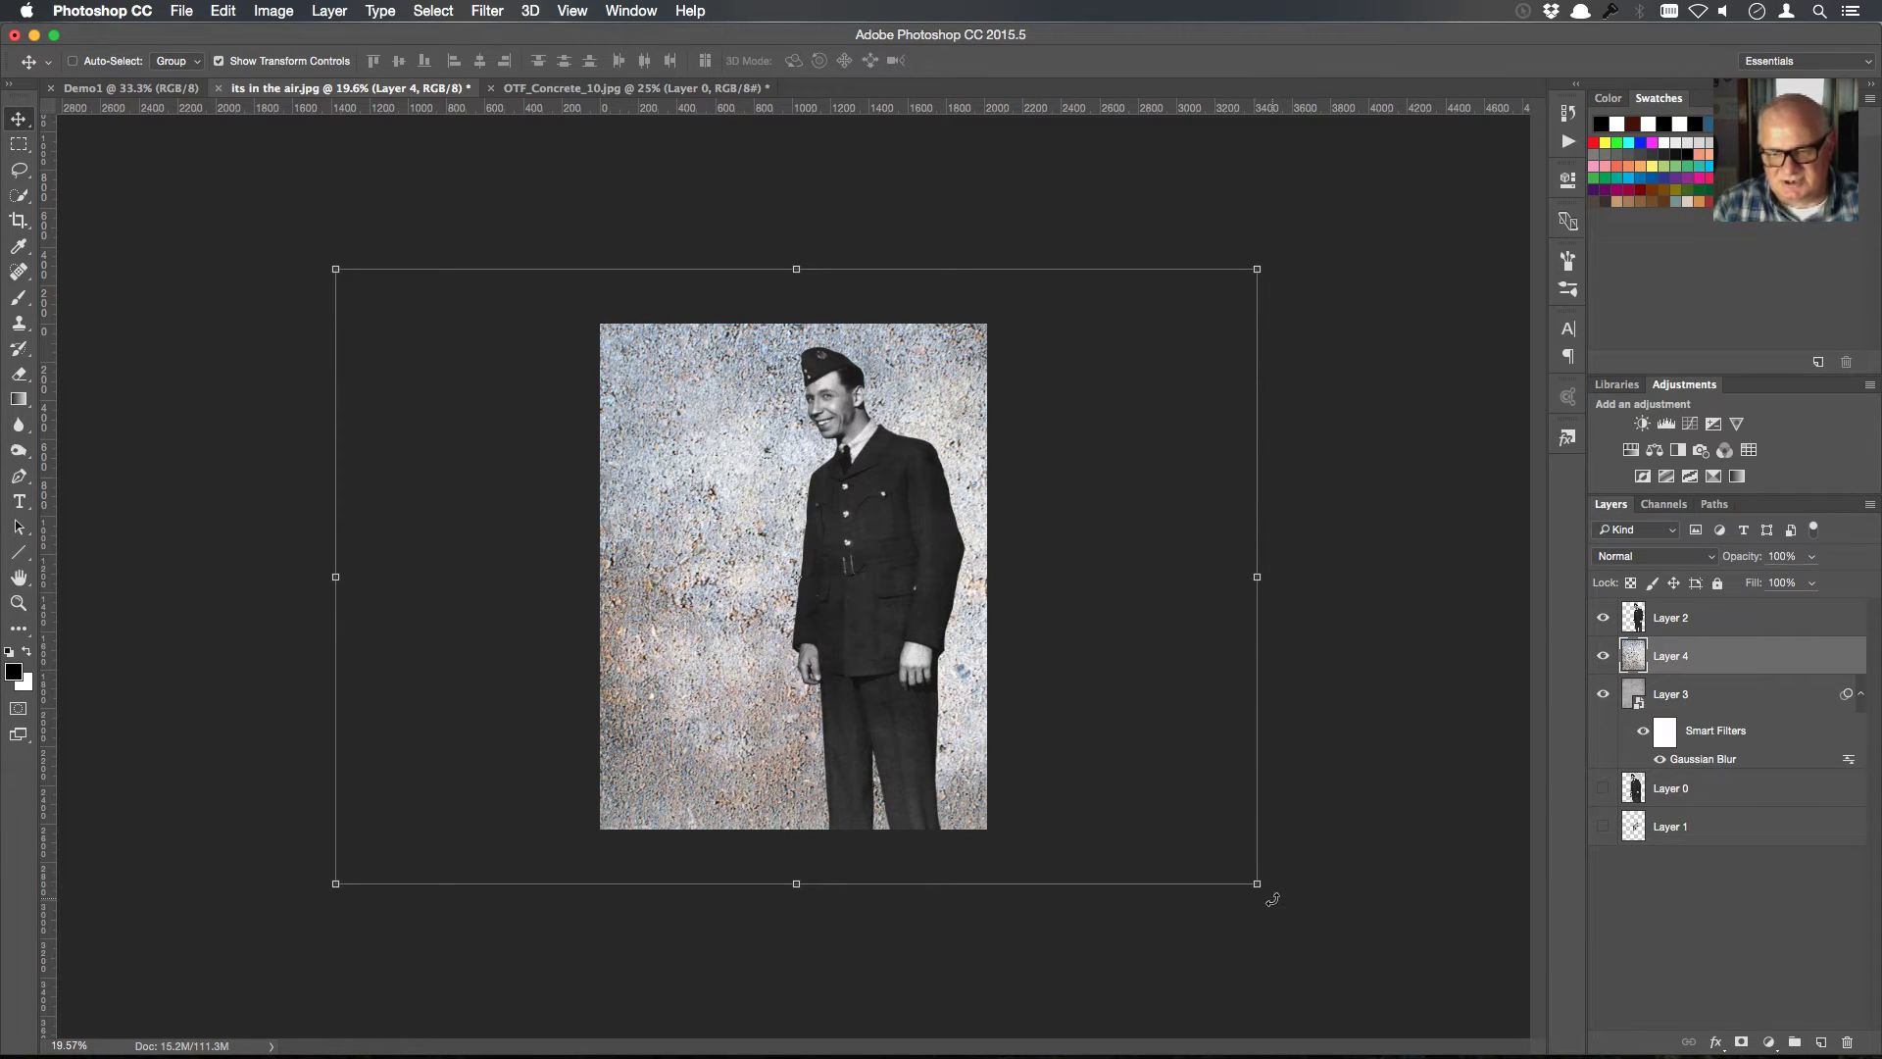
{"action": "left_click_drag", "start_coordinate": [1272, 899], "coordinate": [949, 350]}
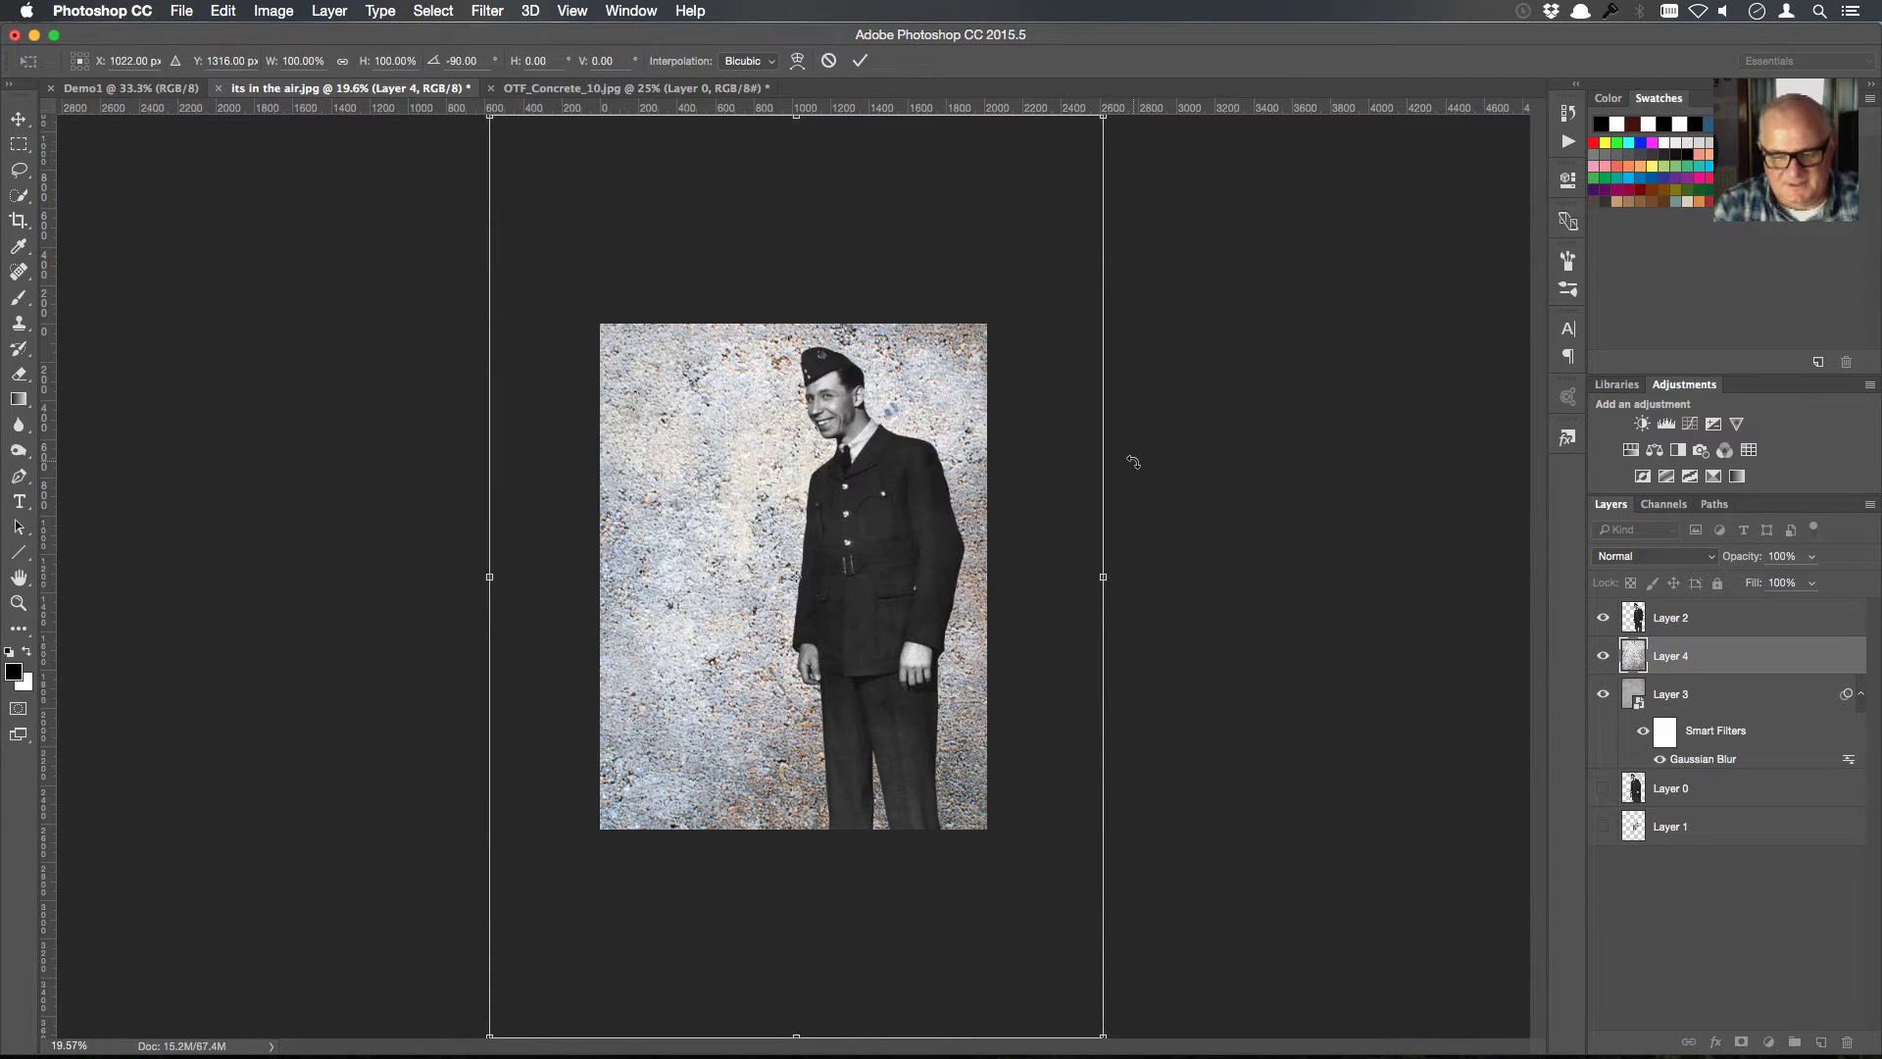
{"action": "key", "text": "Return"}
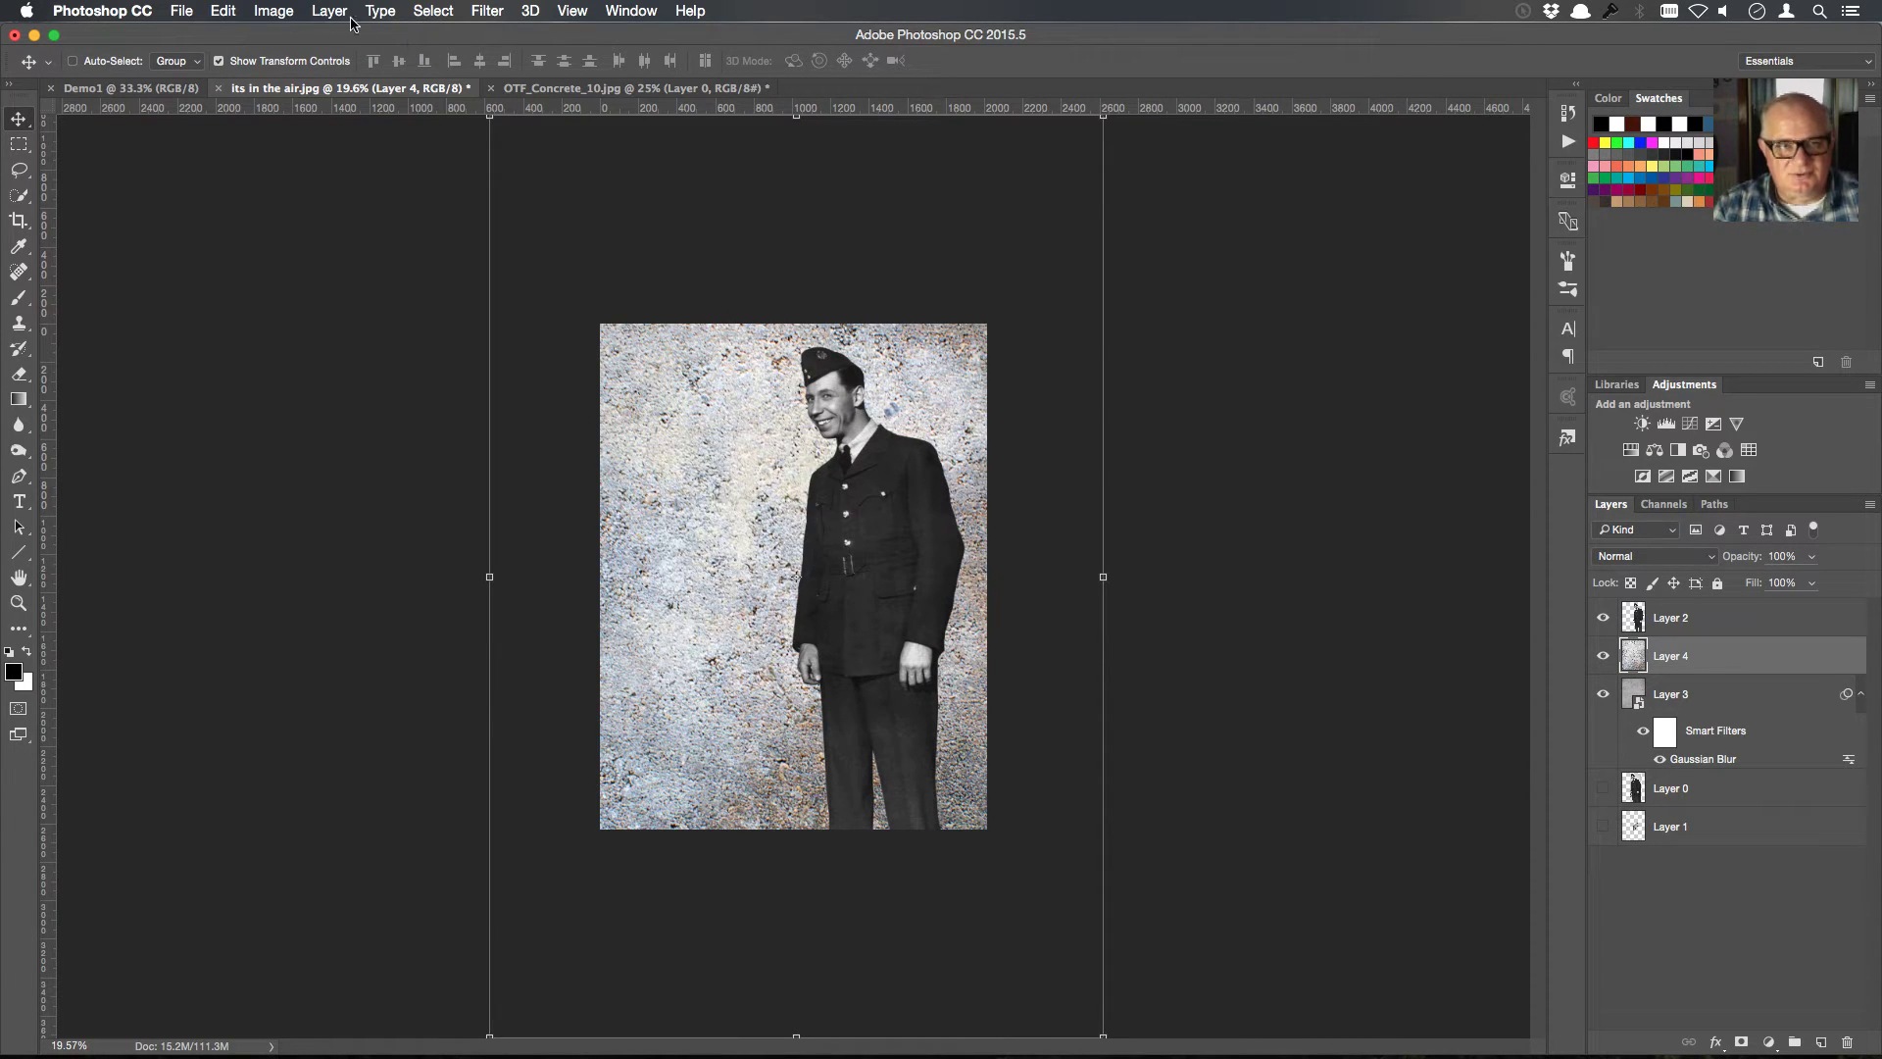
Centre the concrete texture on the canvas by aligning it to a selection of the whole canvas, and deselect
{"action": "left_click", "coordinate": [431, 14]}
{"action": "left_click", "coordinate": [443, 33]}
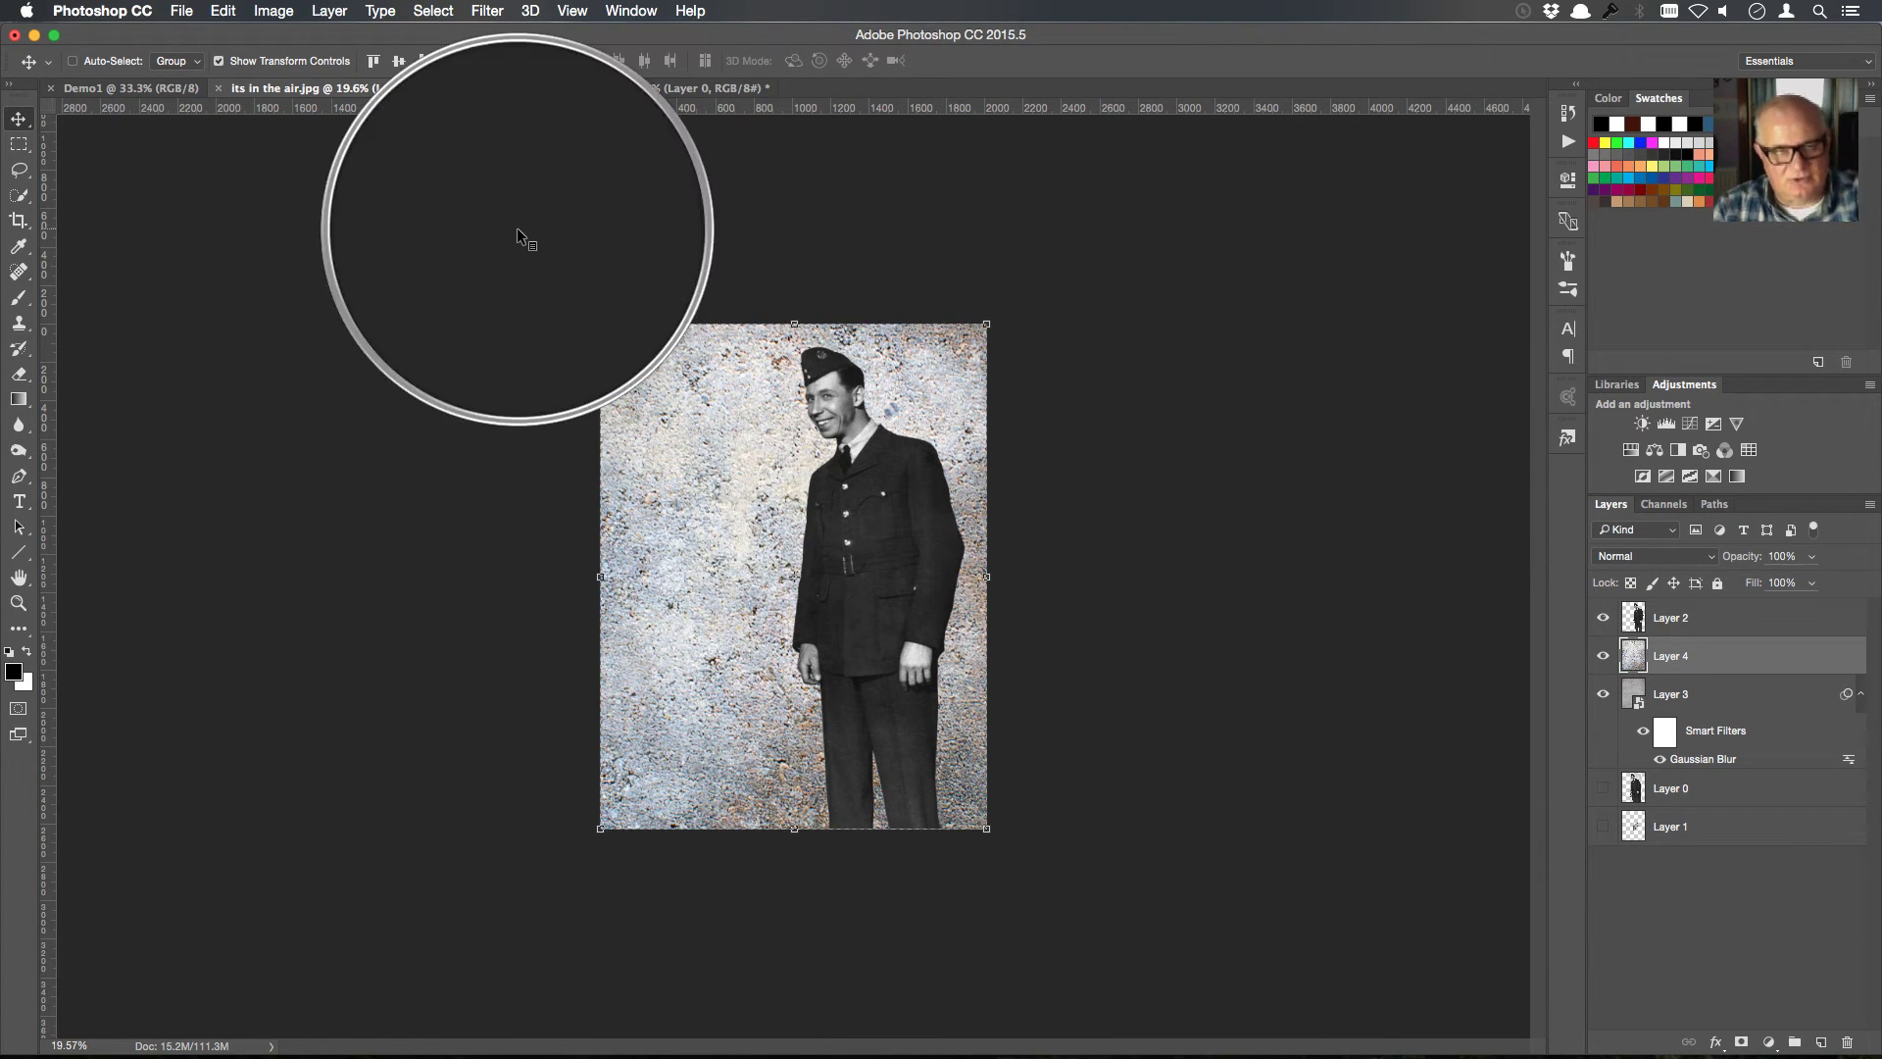
{"action": "left_click", "coordinate": [398, 64]}
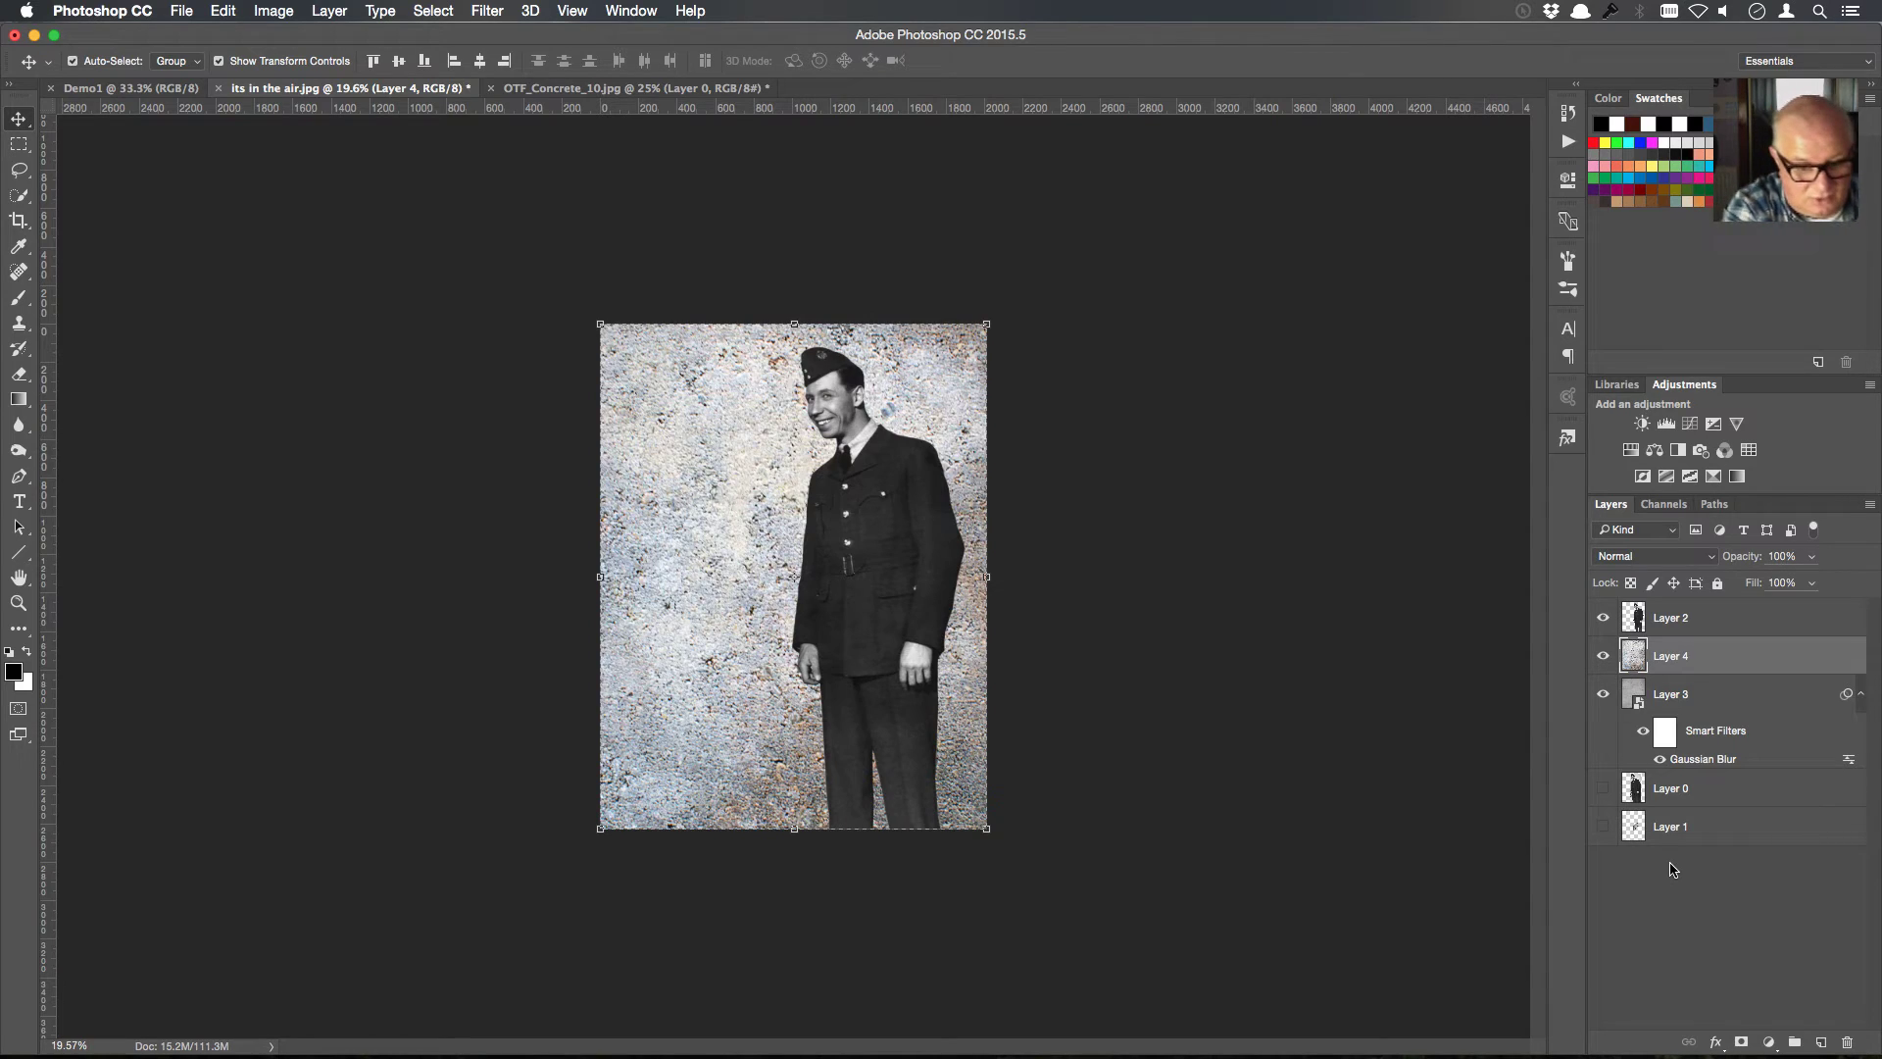
{"action": "key", "text": "super+d"}
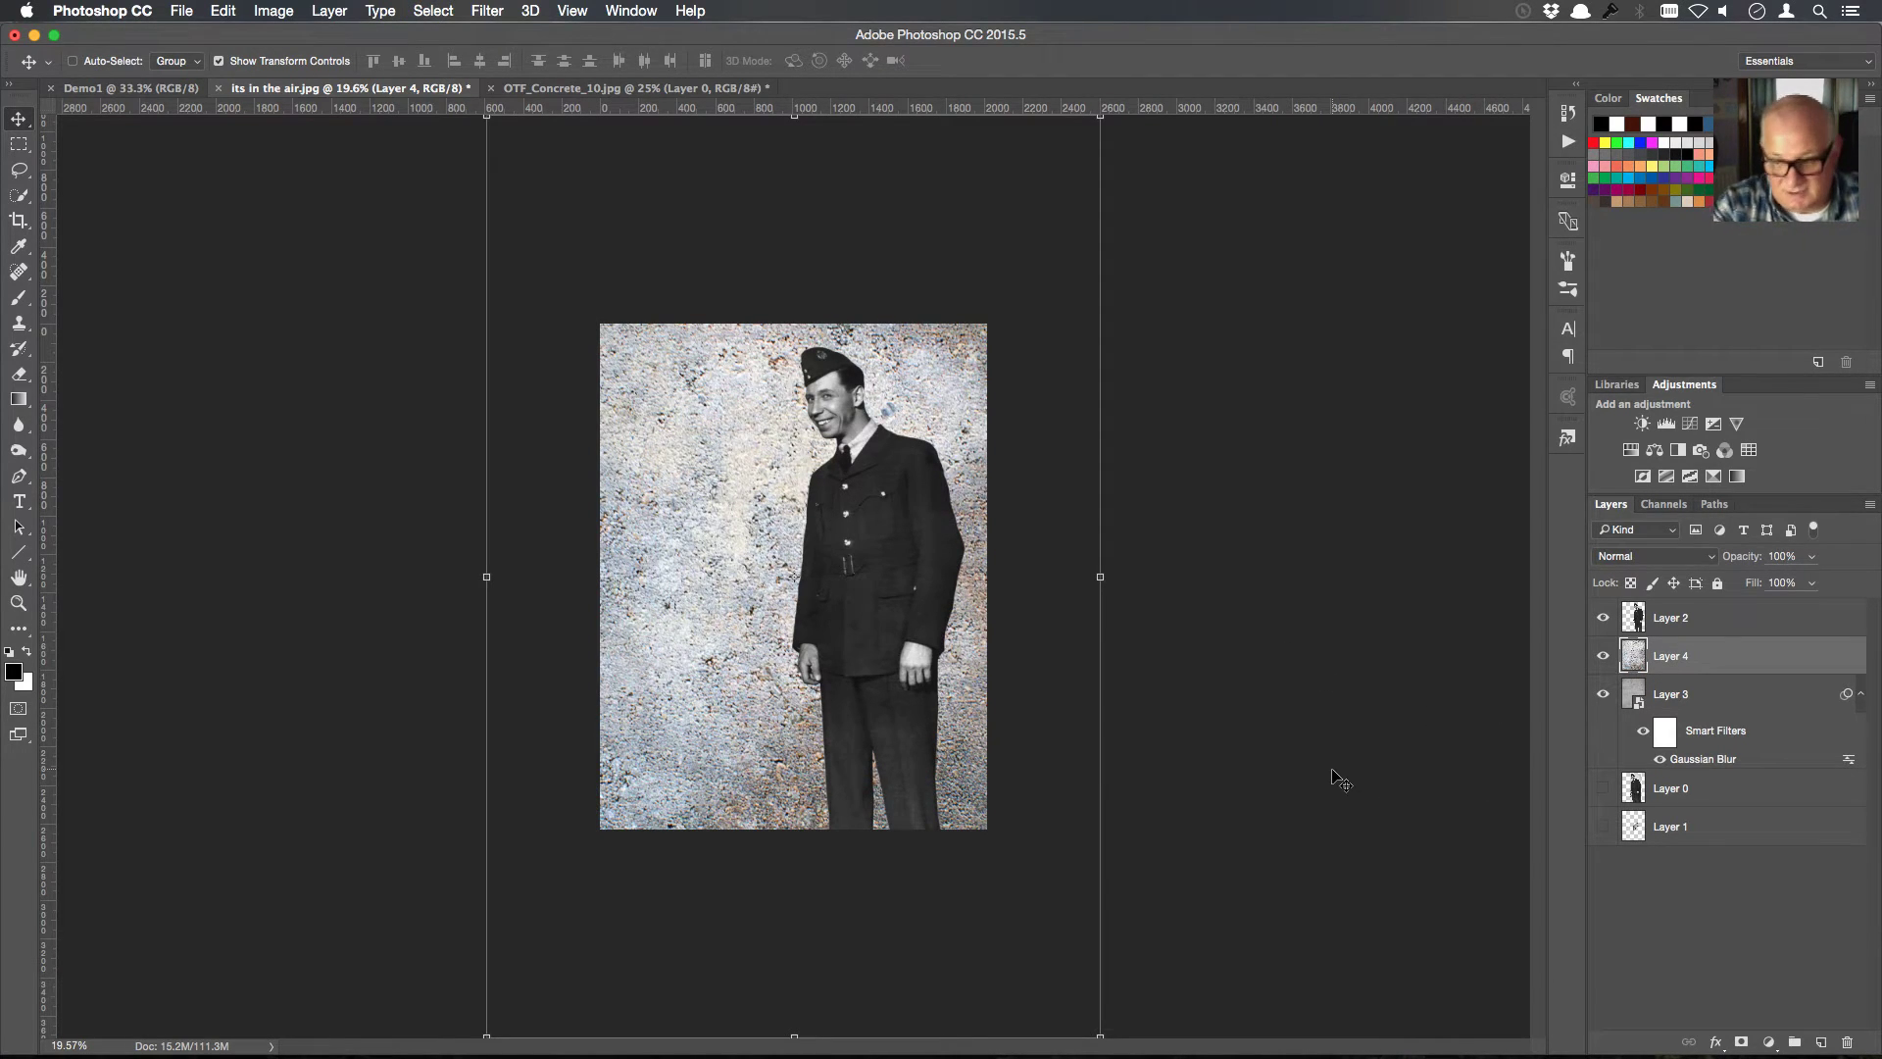
Scale the concrete texture down to about 64.31% width and 59.56% height so it just covers the canvas
{"action": "key", "text": "super+minus"}
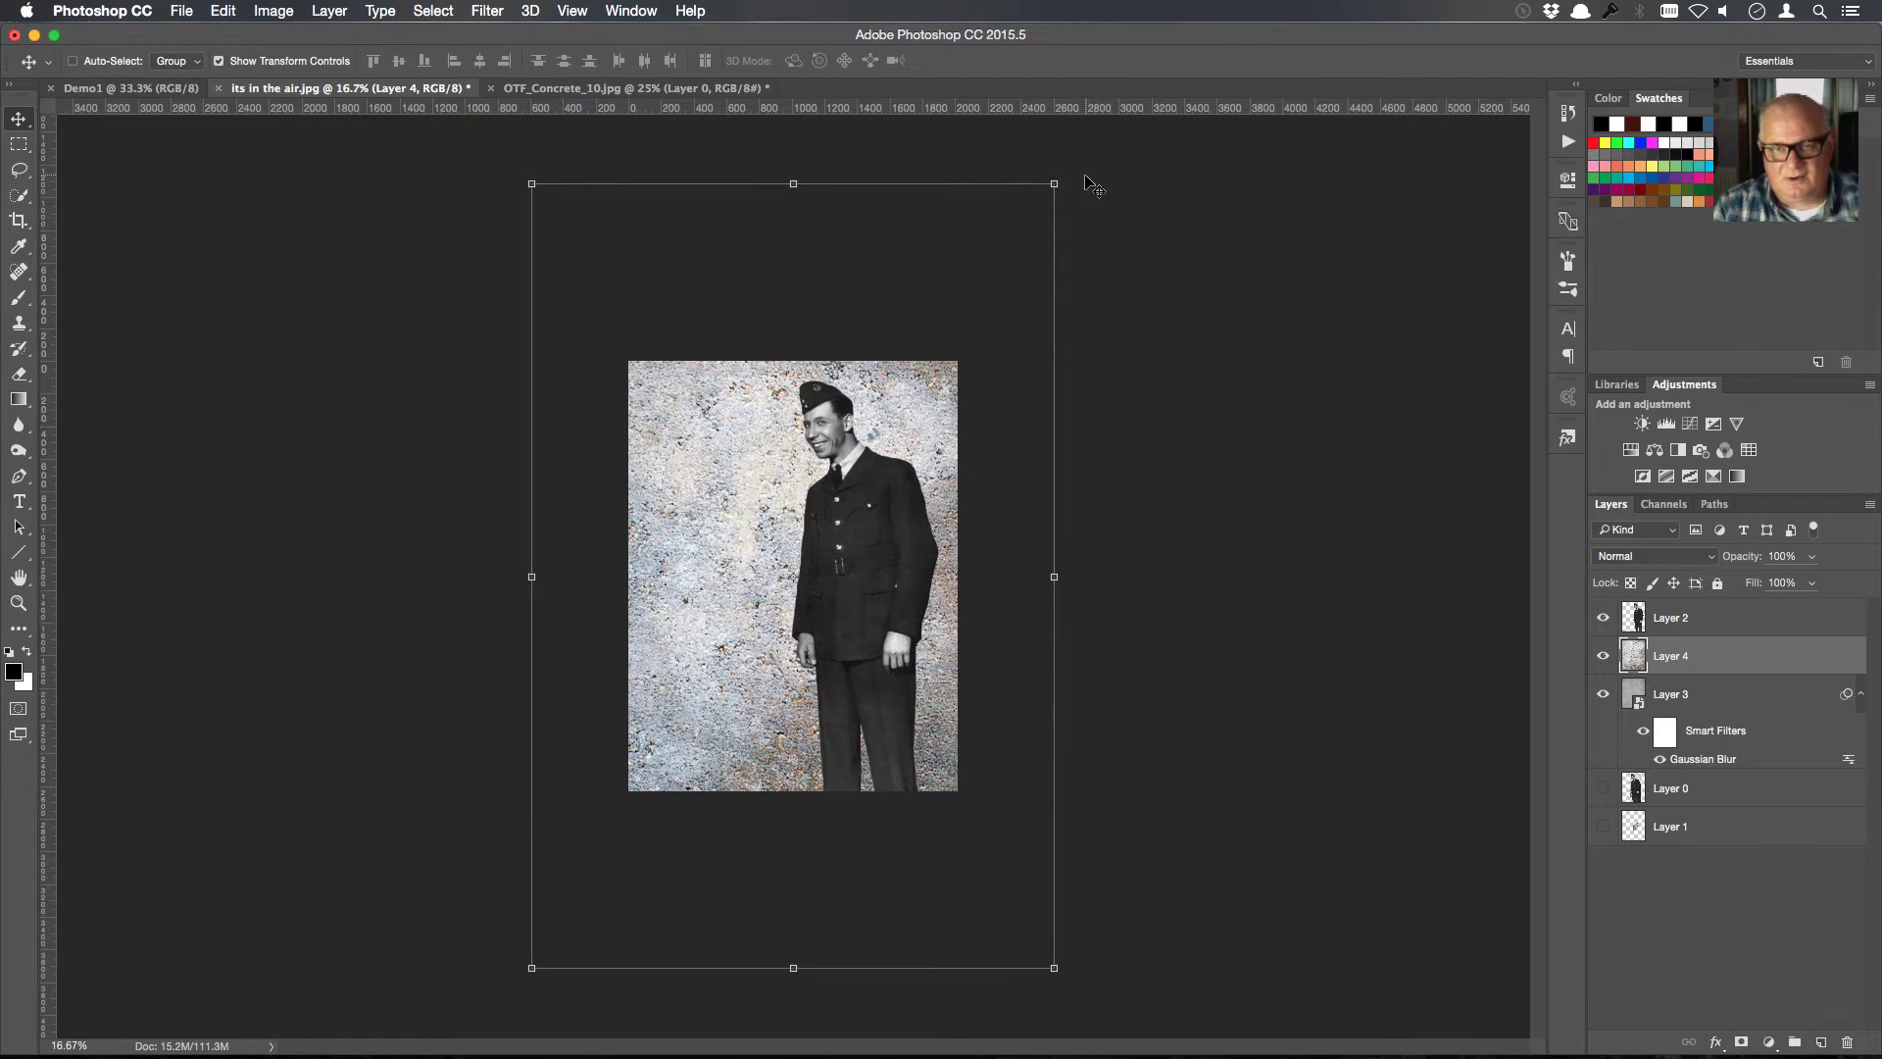
{"action": "left_click_drag", "start_coordinate": [1054, 183], "coordinate": [945, 306]}
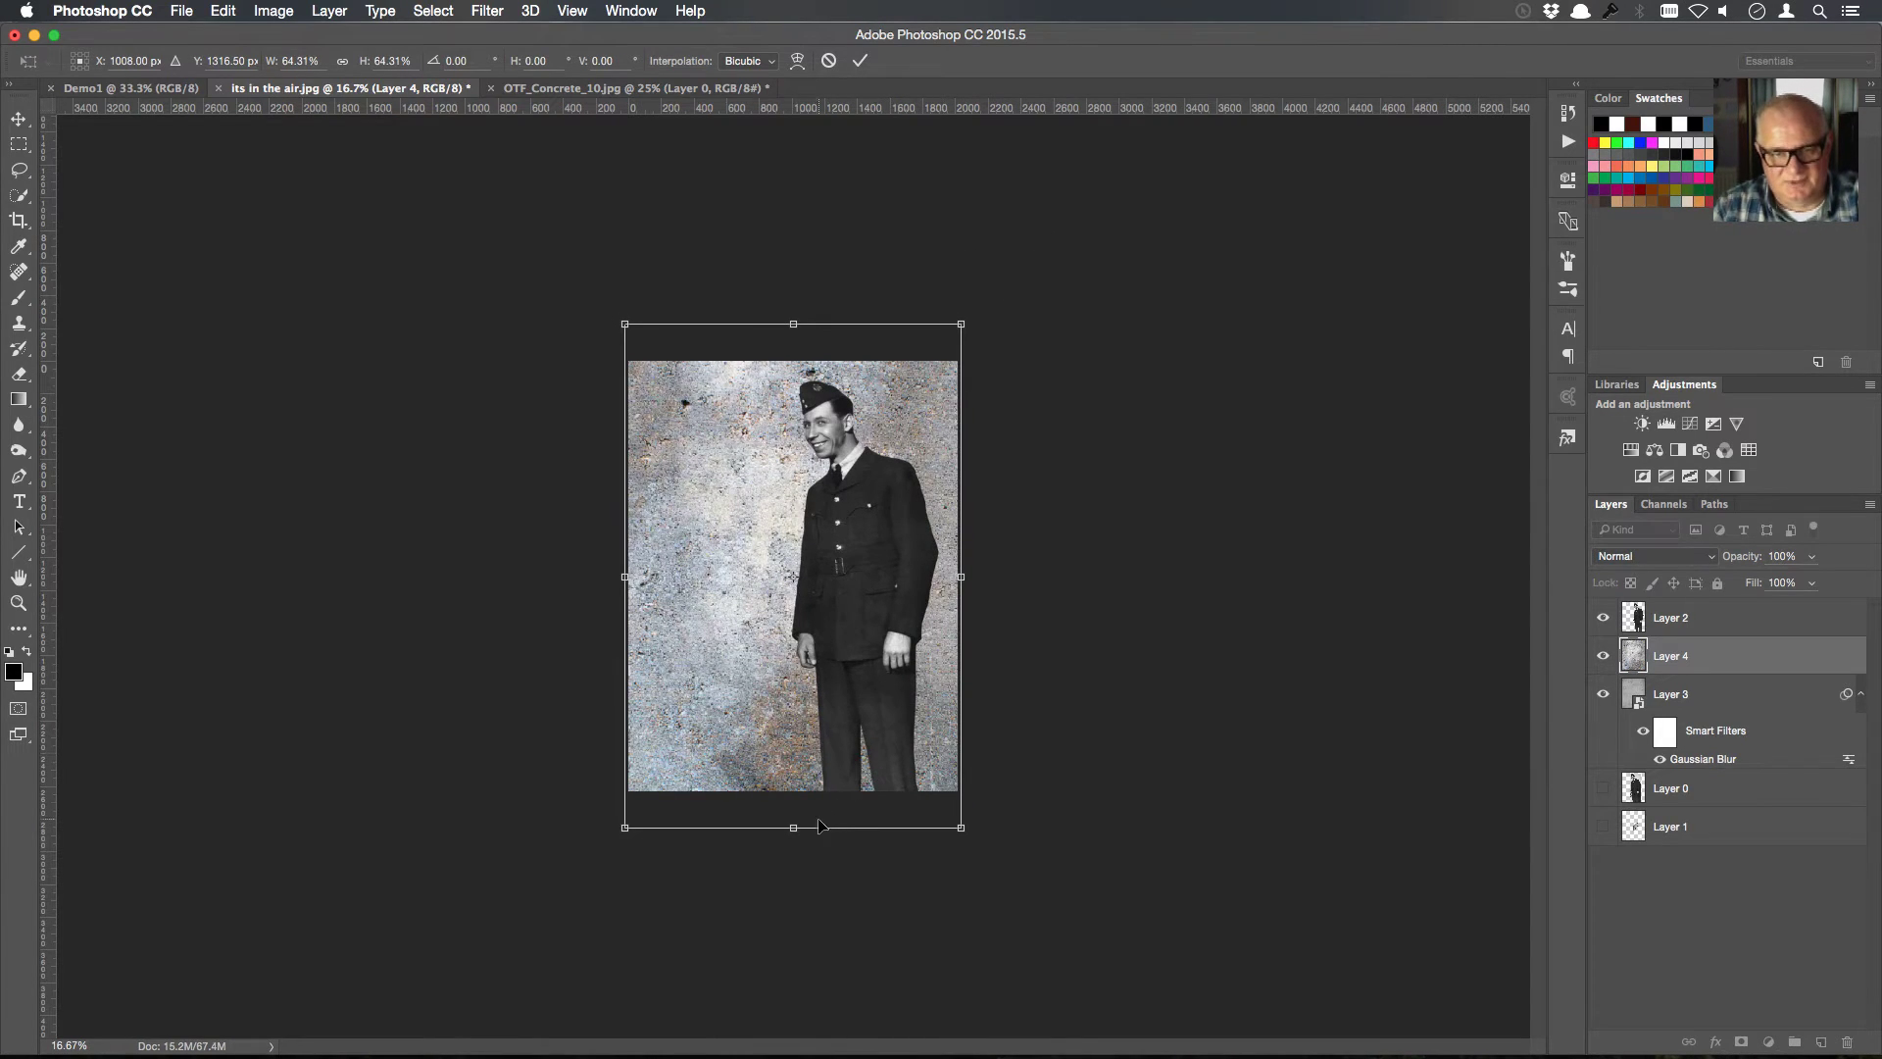
{"action": "left_click_drag", "start_coordinate": [793, 828], "coordinate": [795, 805]}
{"action": "left_click_drag", "start_coordinate": [794, 325], "coordinate": [794, 339]}
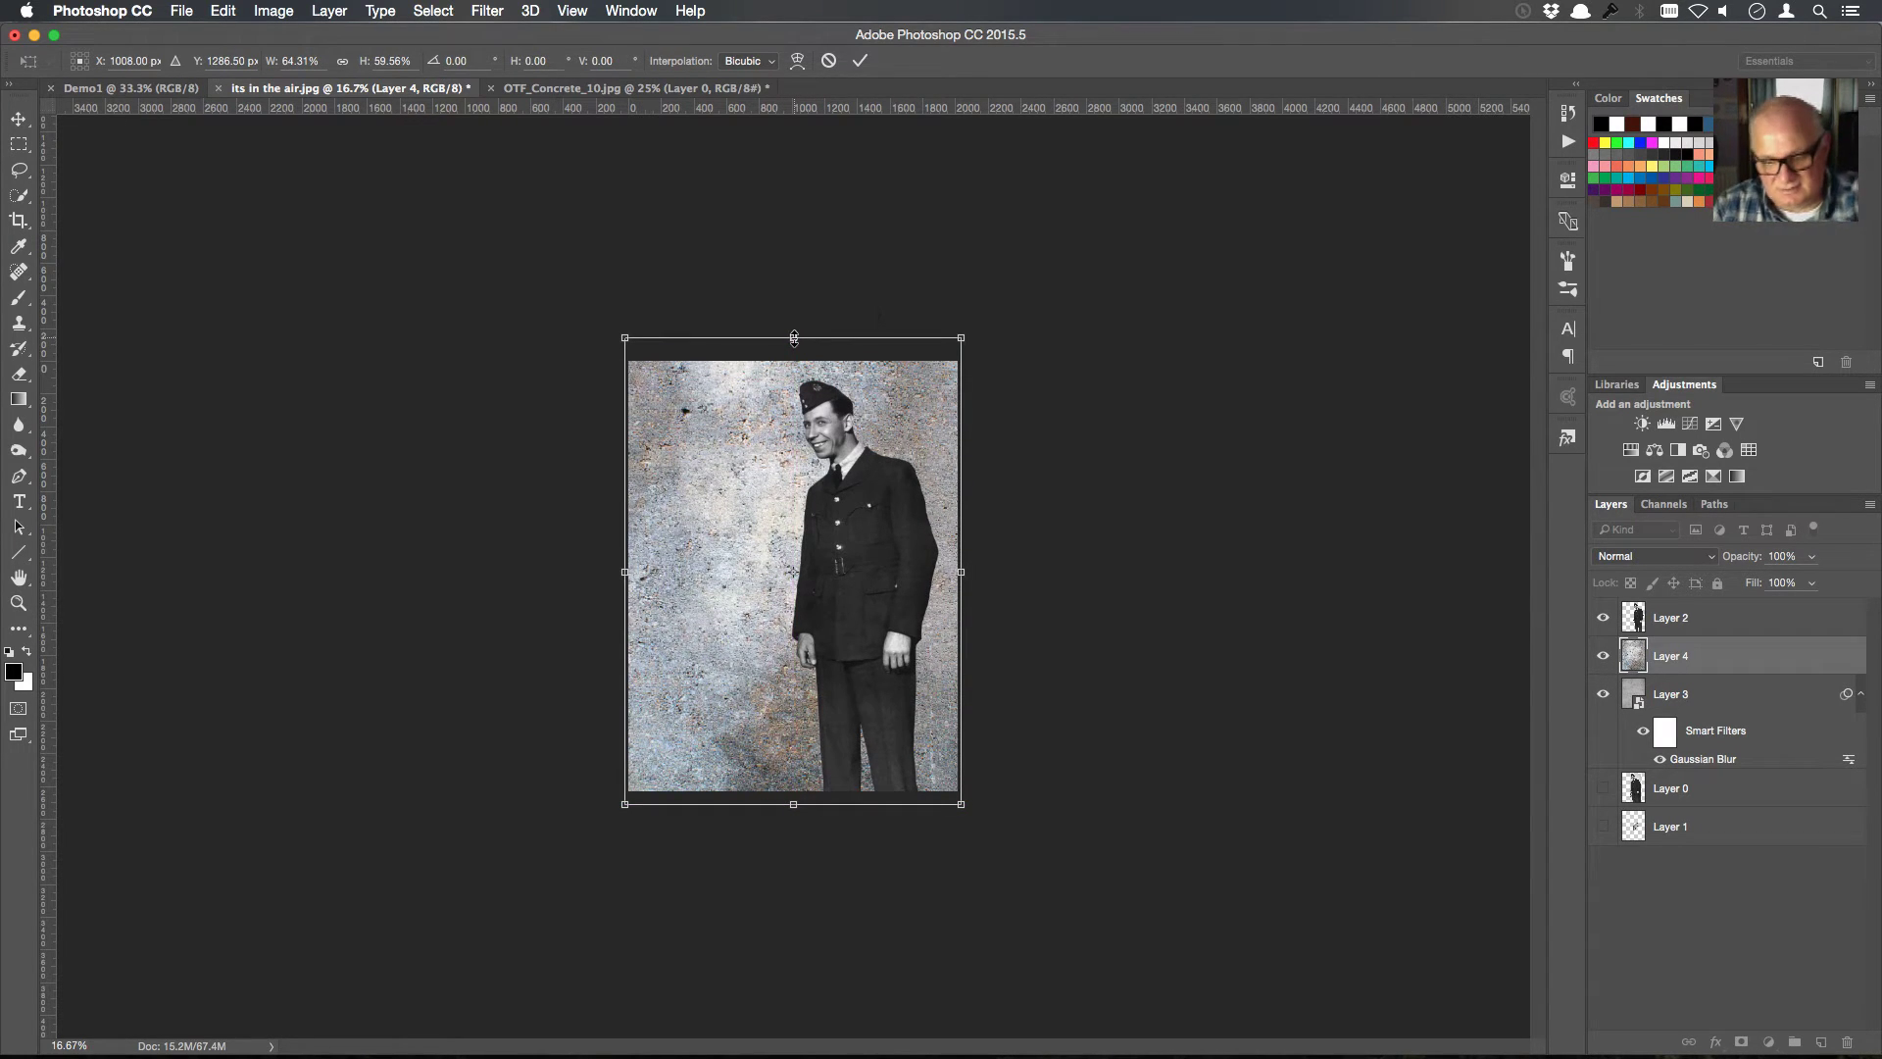
{"action": "key", "text": "Return"}
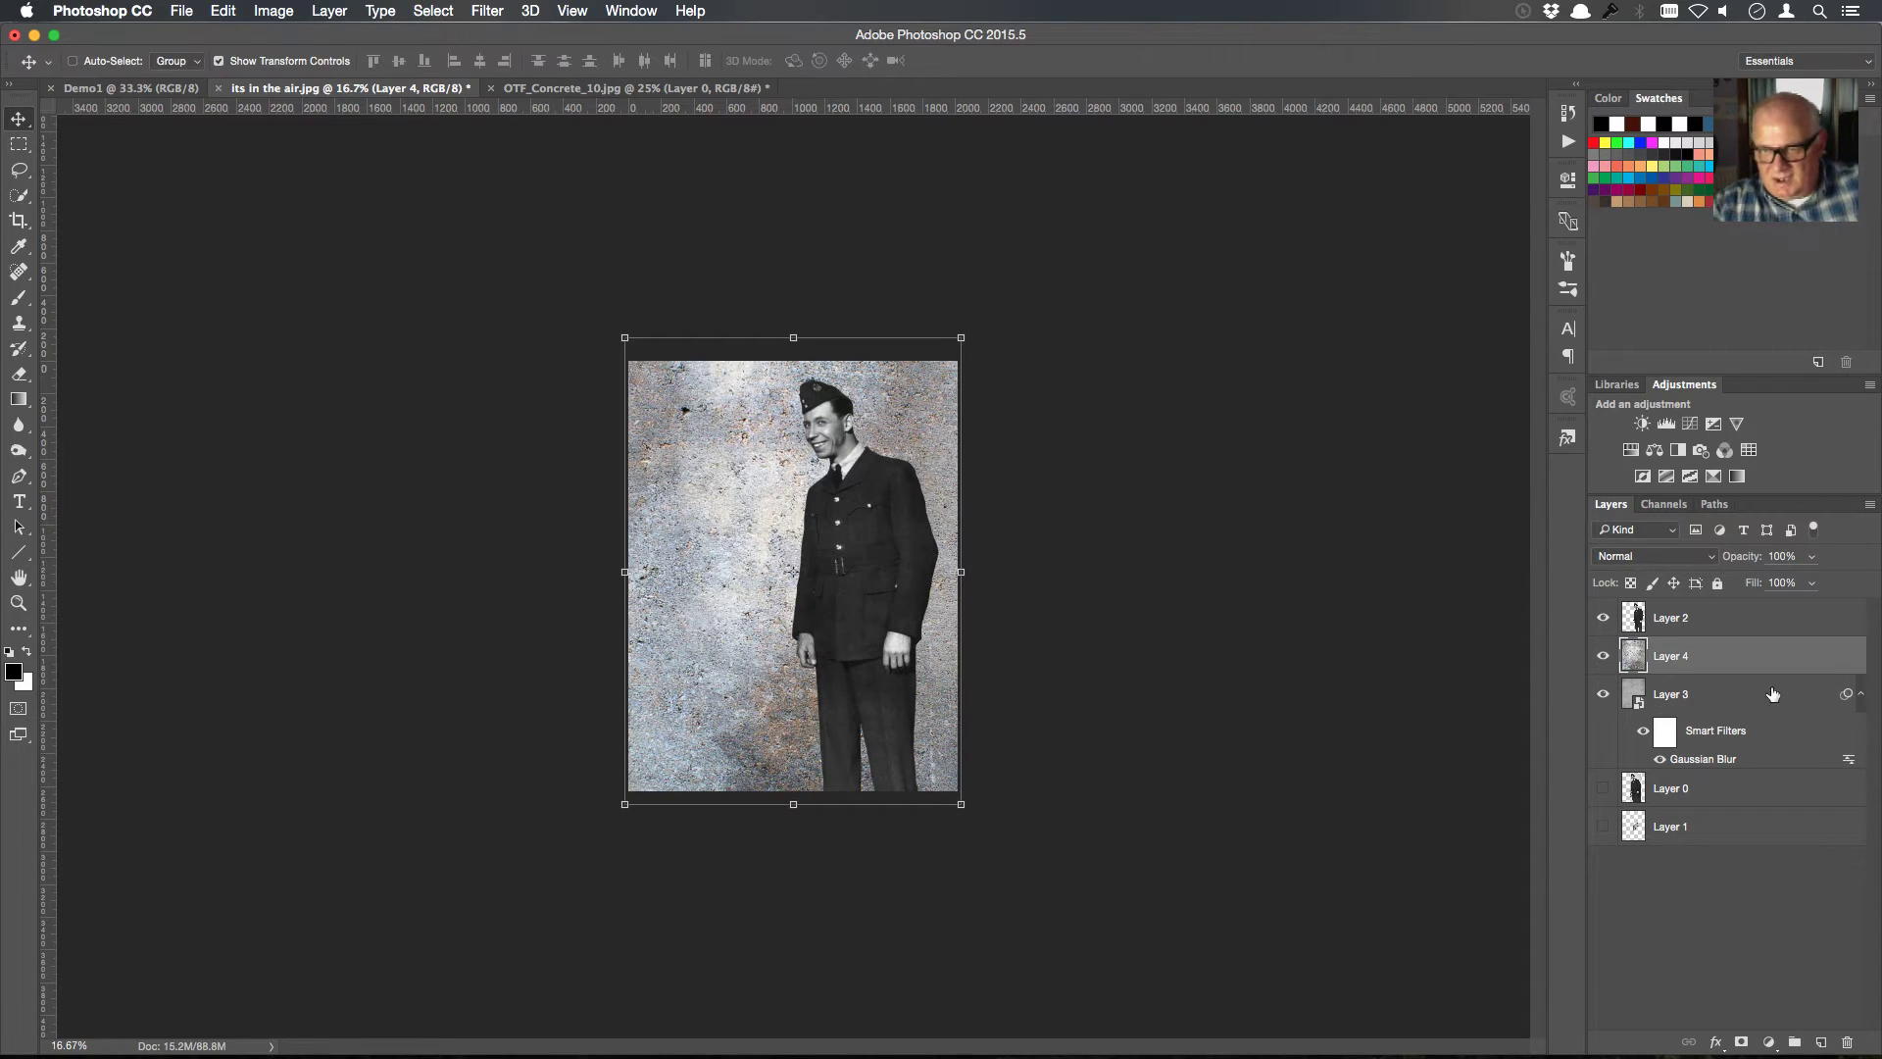
Set the concrete texture layer's blend mode to Overlay and reduce its opacity to 66%
{"action": "left_click", "coordinate": [1713, 556]}
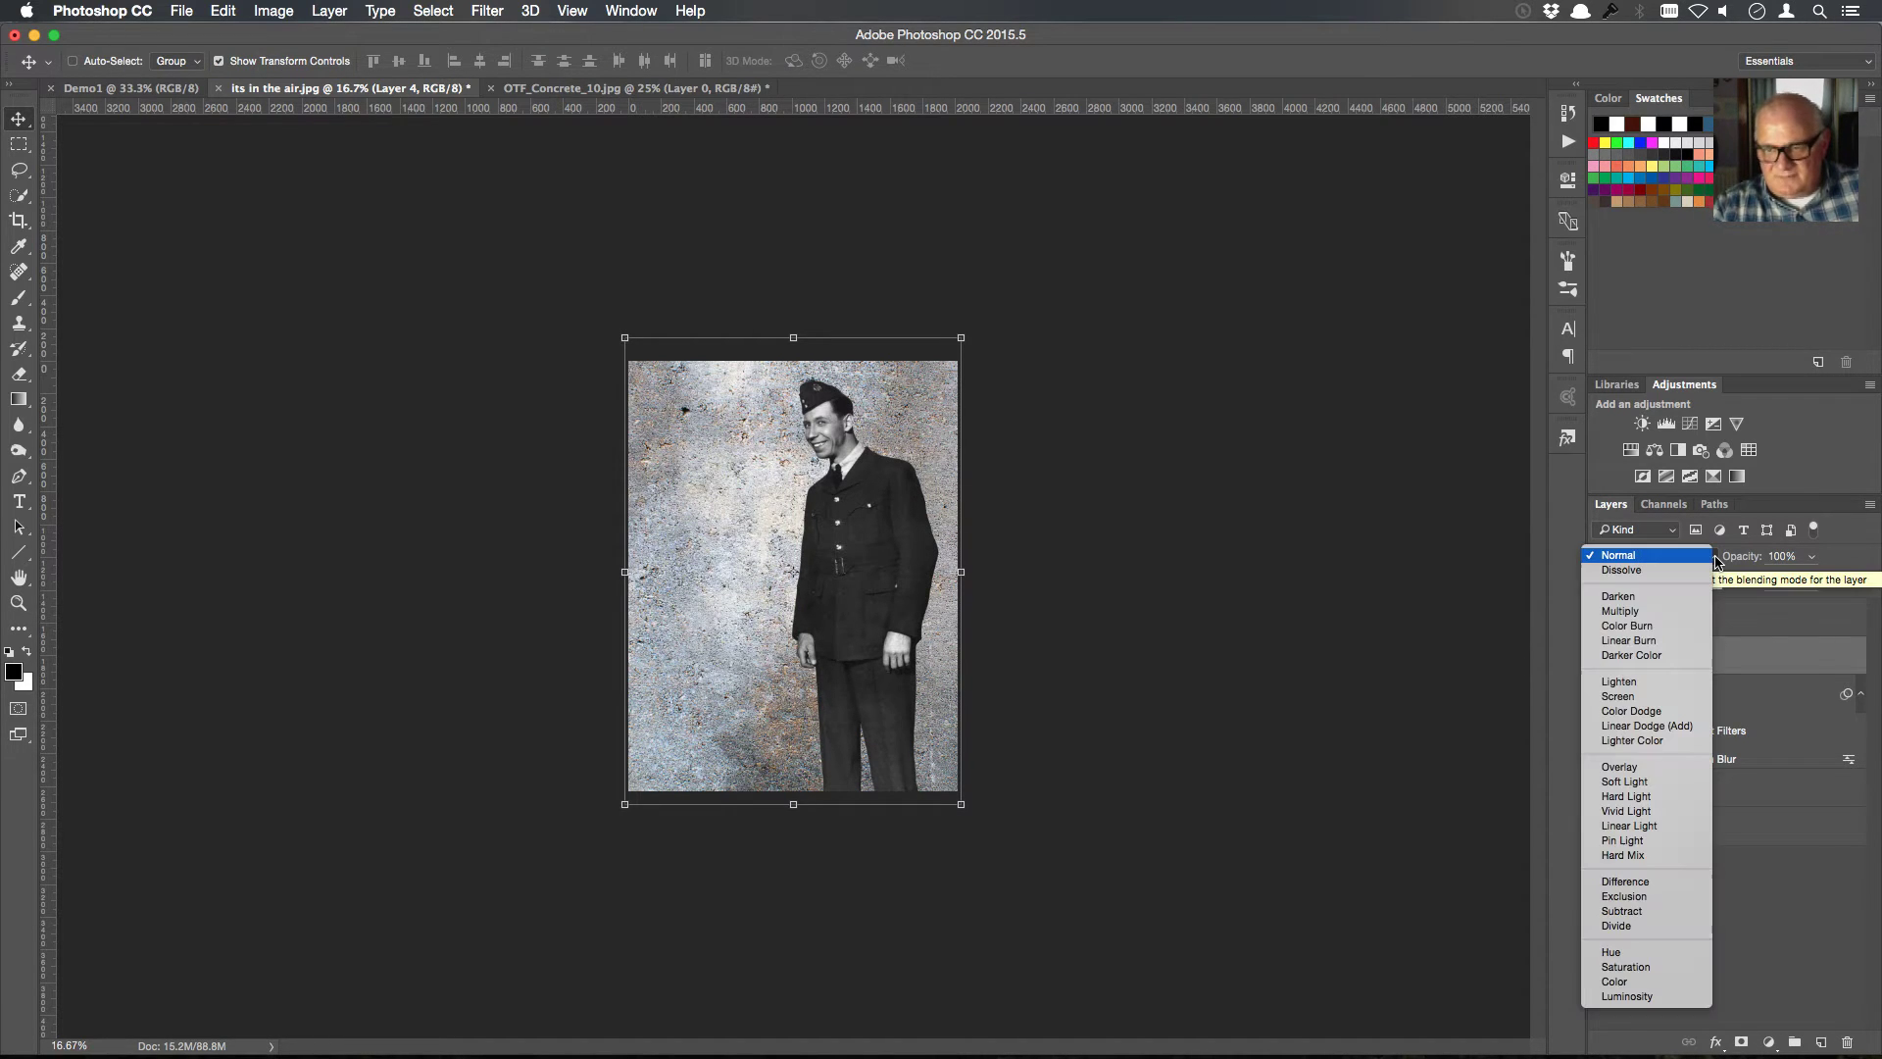
{"action": "left_click", "coordinate": [1684, 770]}
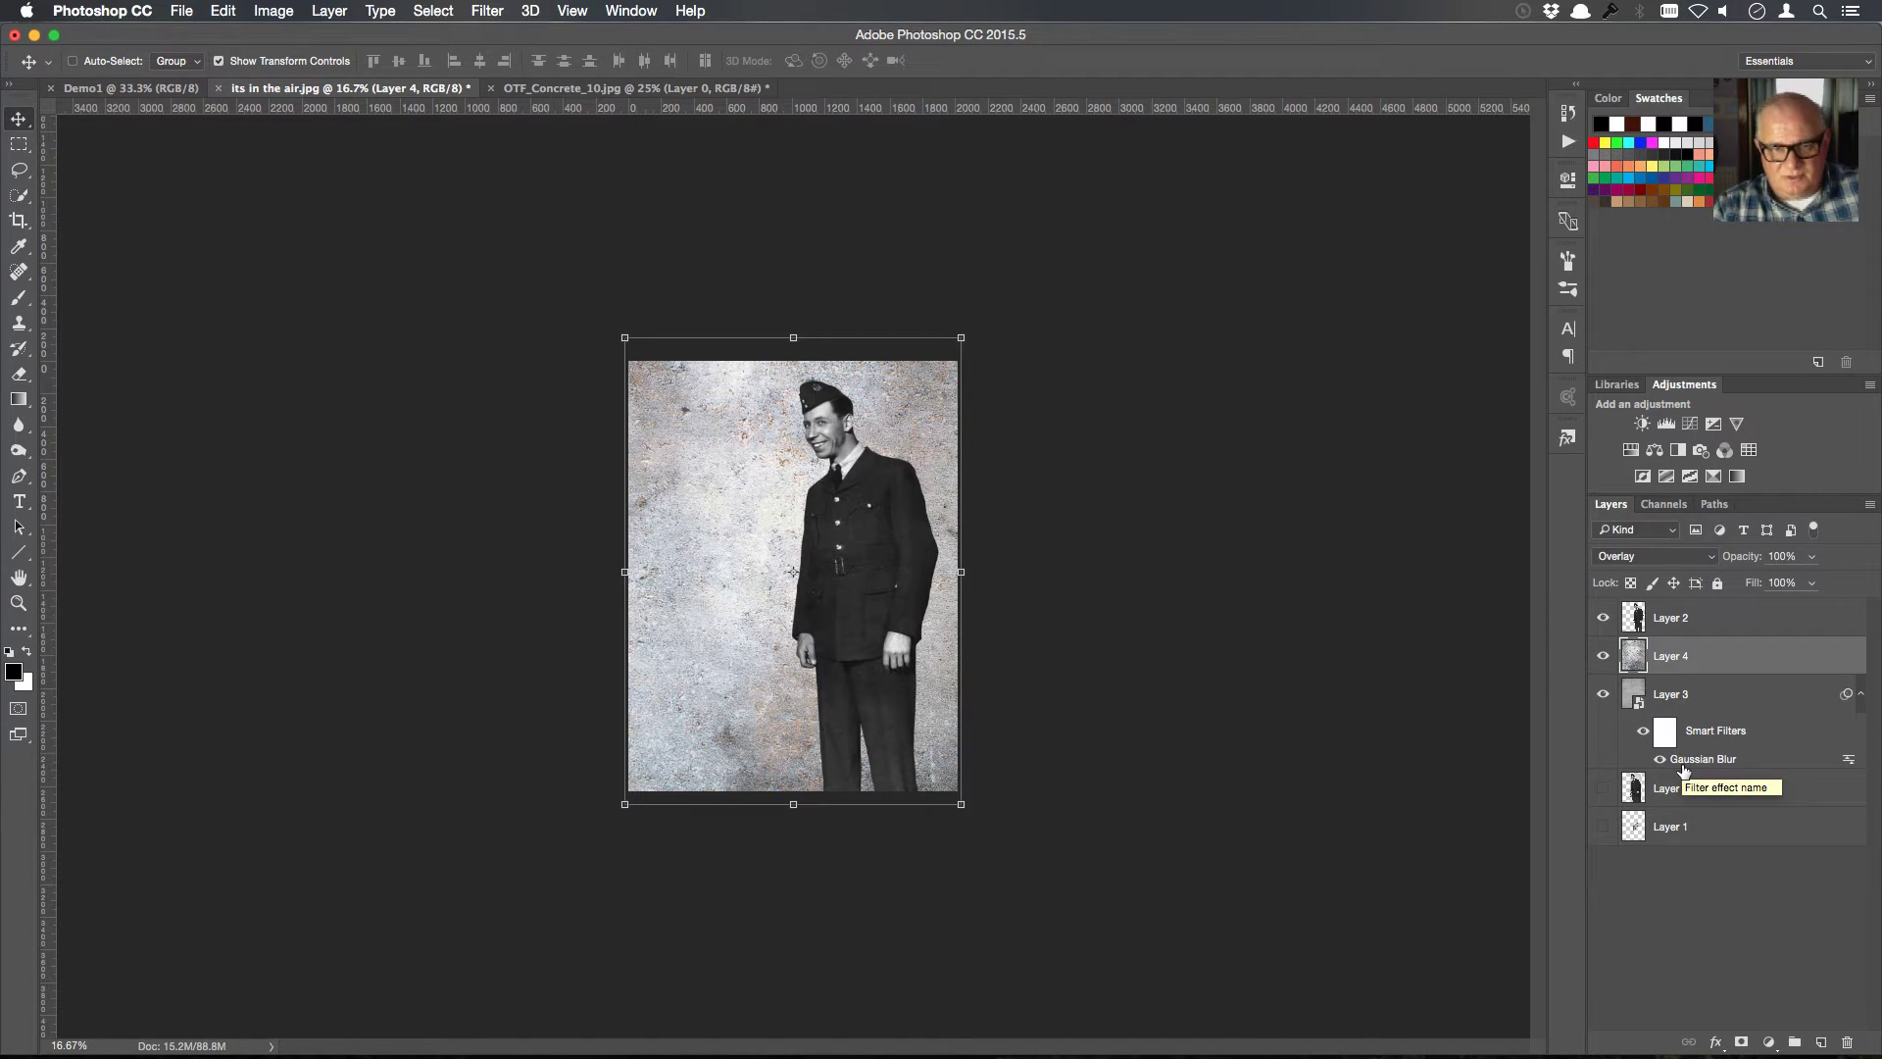
{"action": "left_click", "coordinate": [1815, 561]}
{"action": "mouse_move", "coordinate": [1815, 582]}
{"action": "left_mouse_down"}
{"action": "mouse_move", "coordinate": [1765, 584]}
{"action": "mouse_move", "coordinate": [1781, 585]}
{"action": "left_mouse_up"}
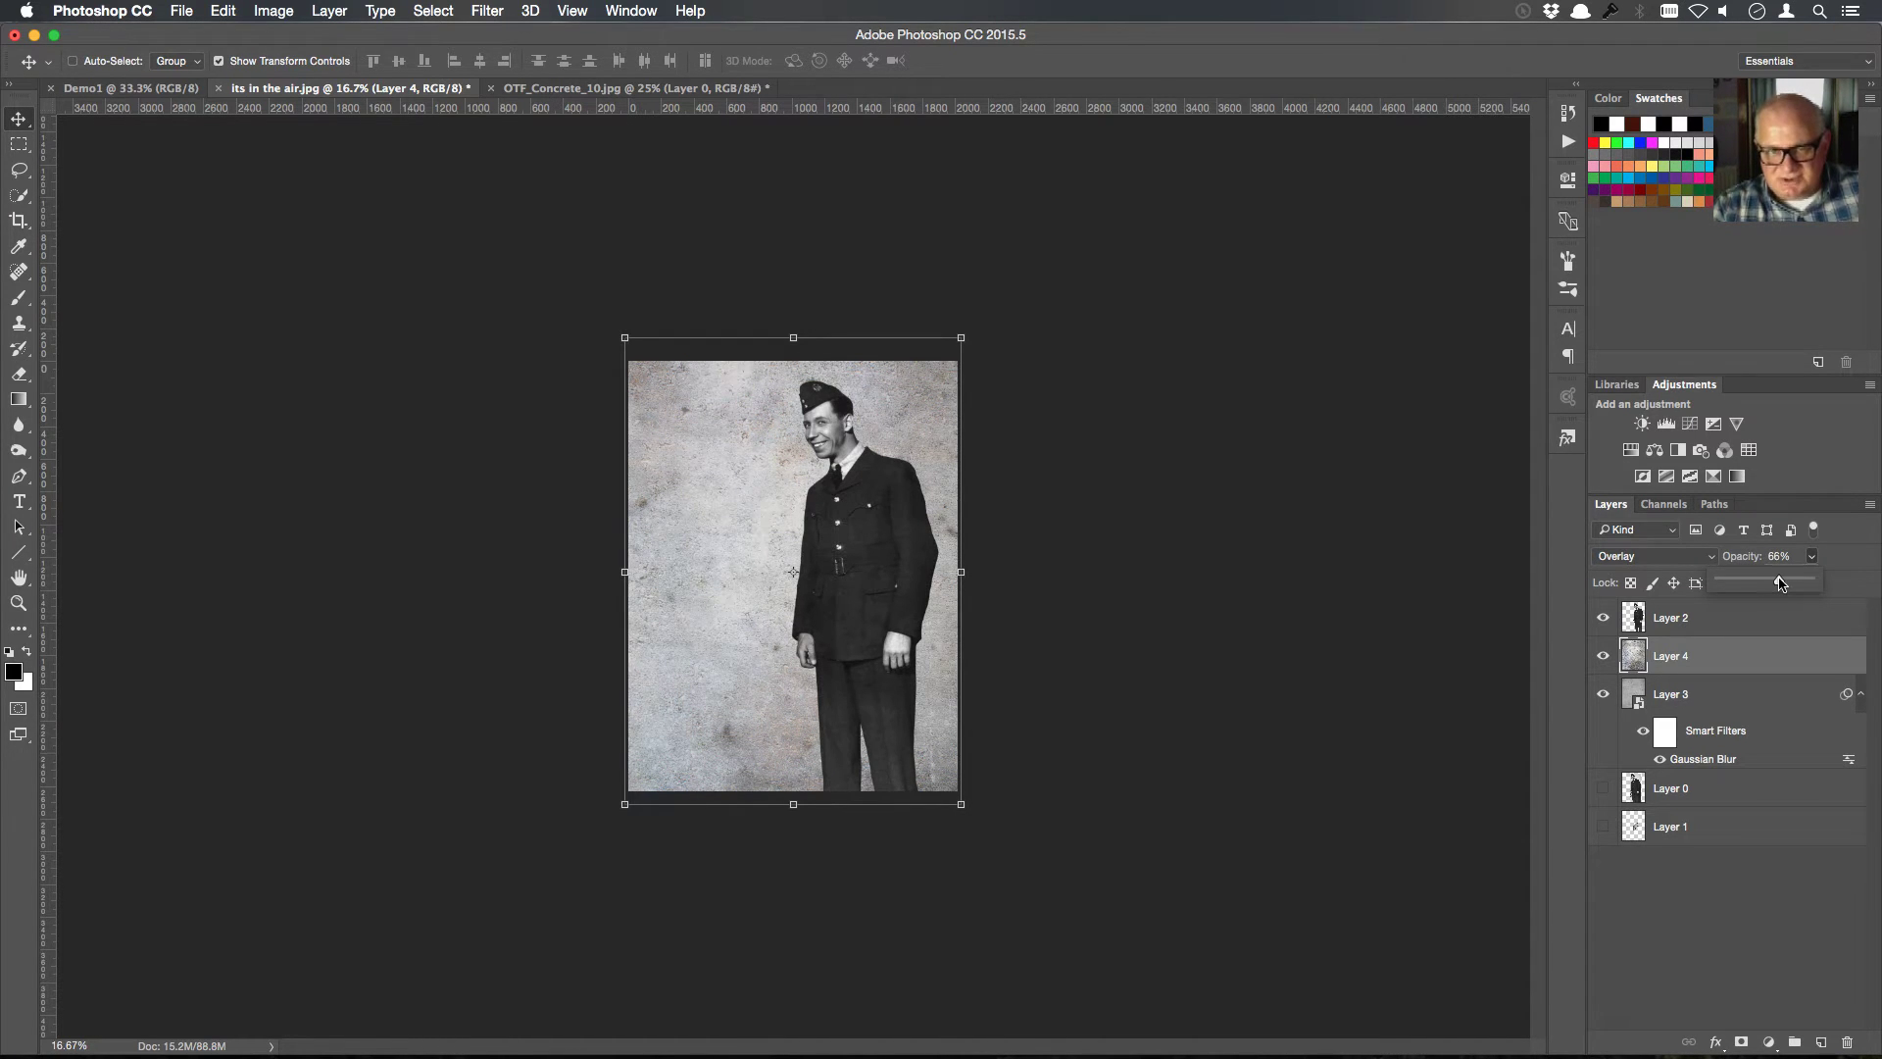
{"action": "left_click", "coordinate": [1376, 511]}
Fine-tune the concrete texture layer's opacity to 62%
{"action": "key", "text": "super+0"}
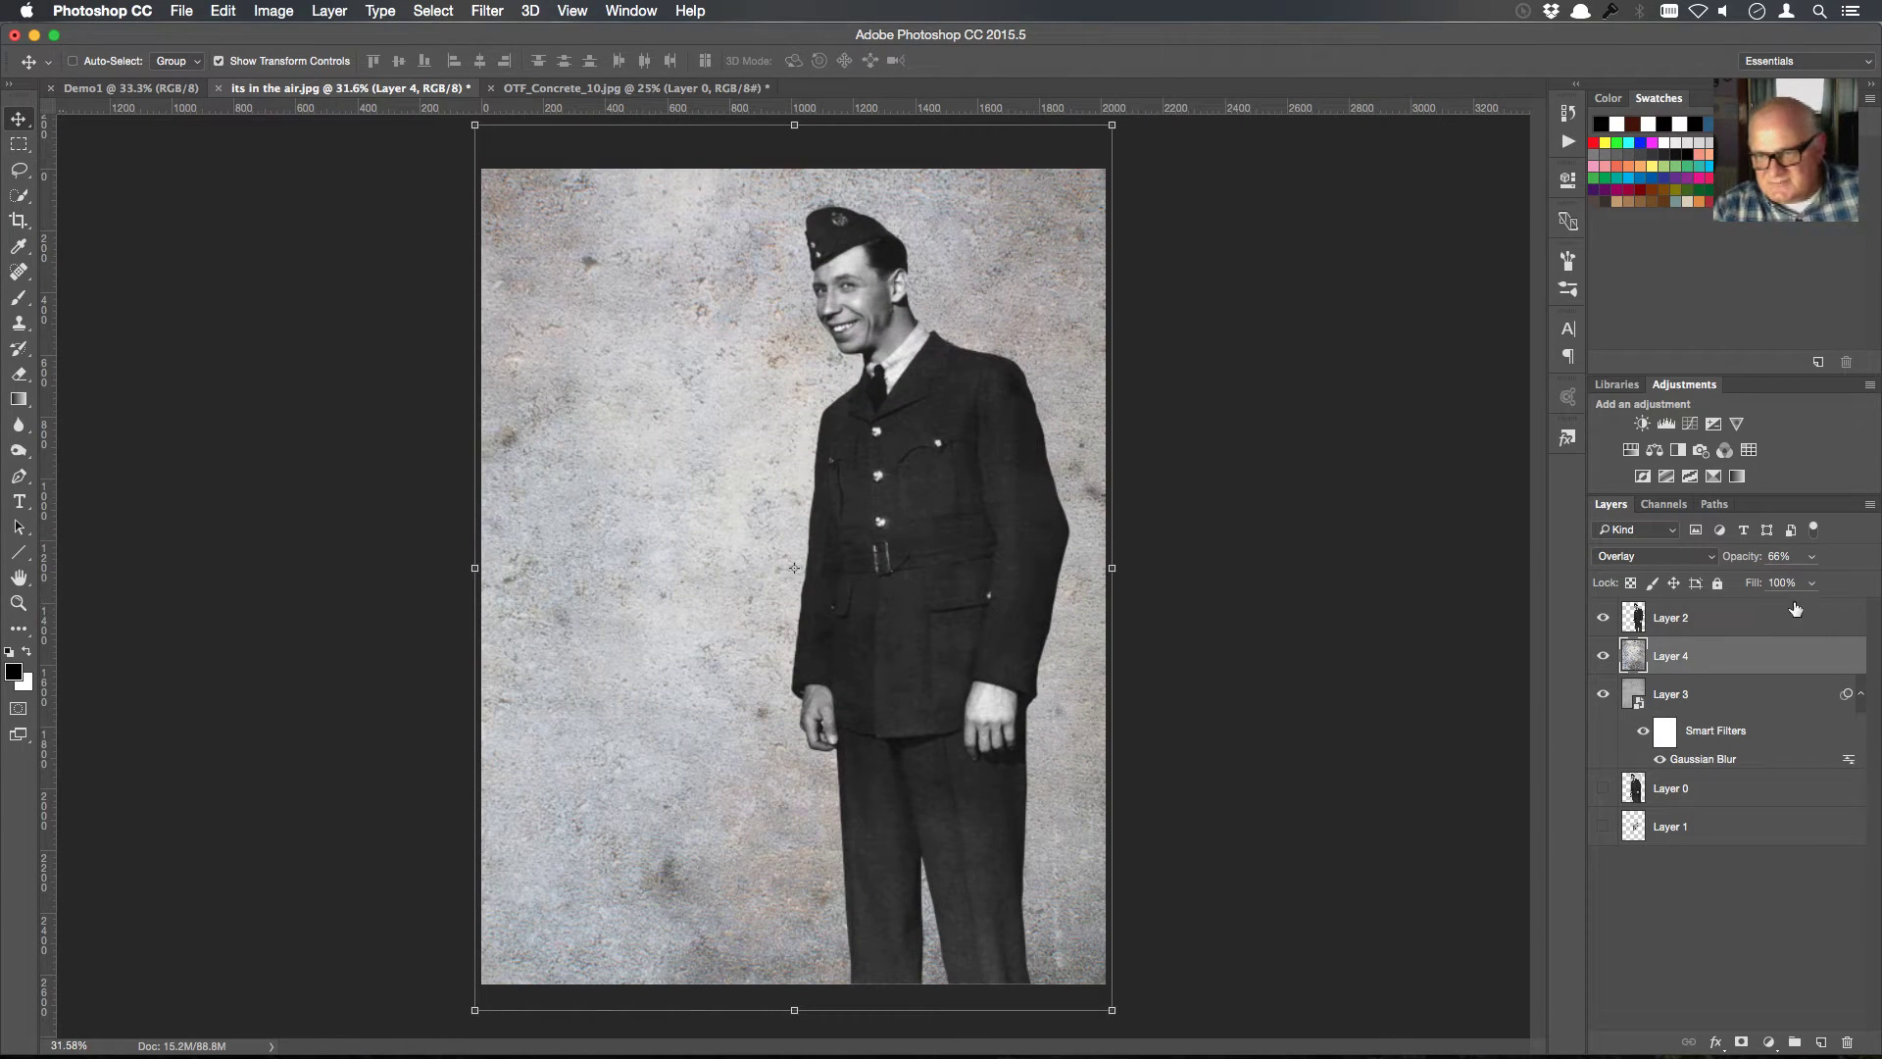
{"action": "left_click", "coordinate": [1811, 556]}
{"action": "mouse_move", "coordinate": [1813, 579]}
{"action": "left_mouse_down"}
{"action": "mouse_move", "coordinate": [1792, 585]}
{"action": "mouse_move", "coordinate": [1861, 585]}
{"action": "mouse_move", "coordinate": [1783, 585]}
{"action": "mouse_move", "coordinate": [1805, 586]}
{"action": "left_mouse_up"}
{"action": "left_click", "coordinate": [1795, 662]}
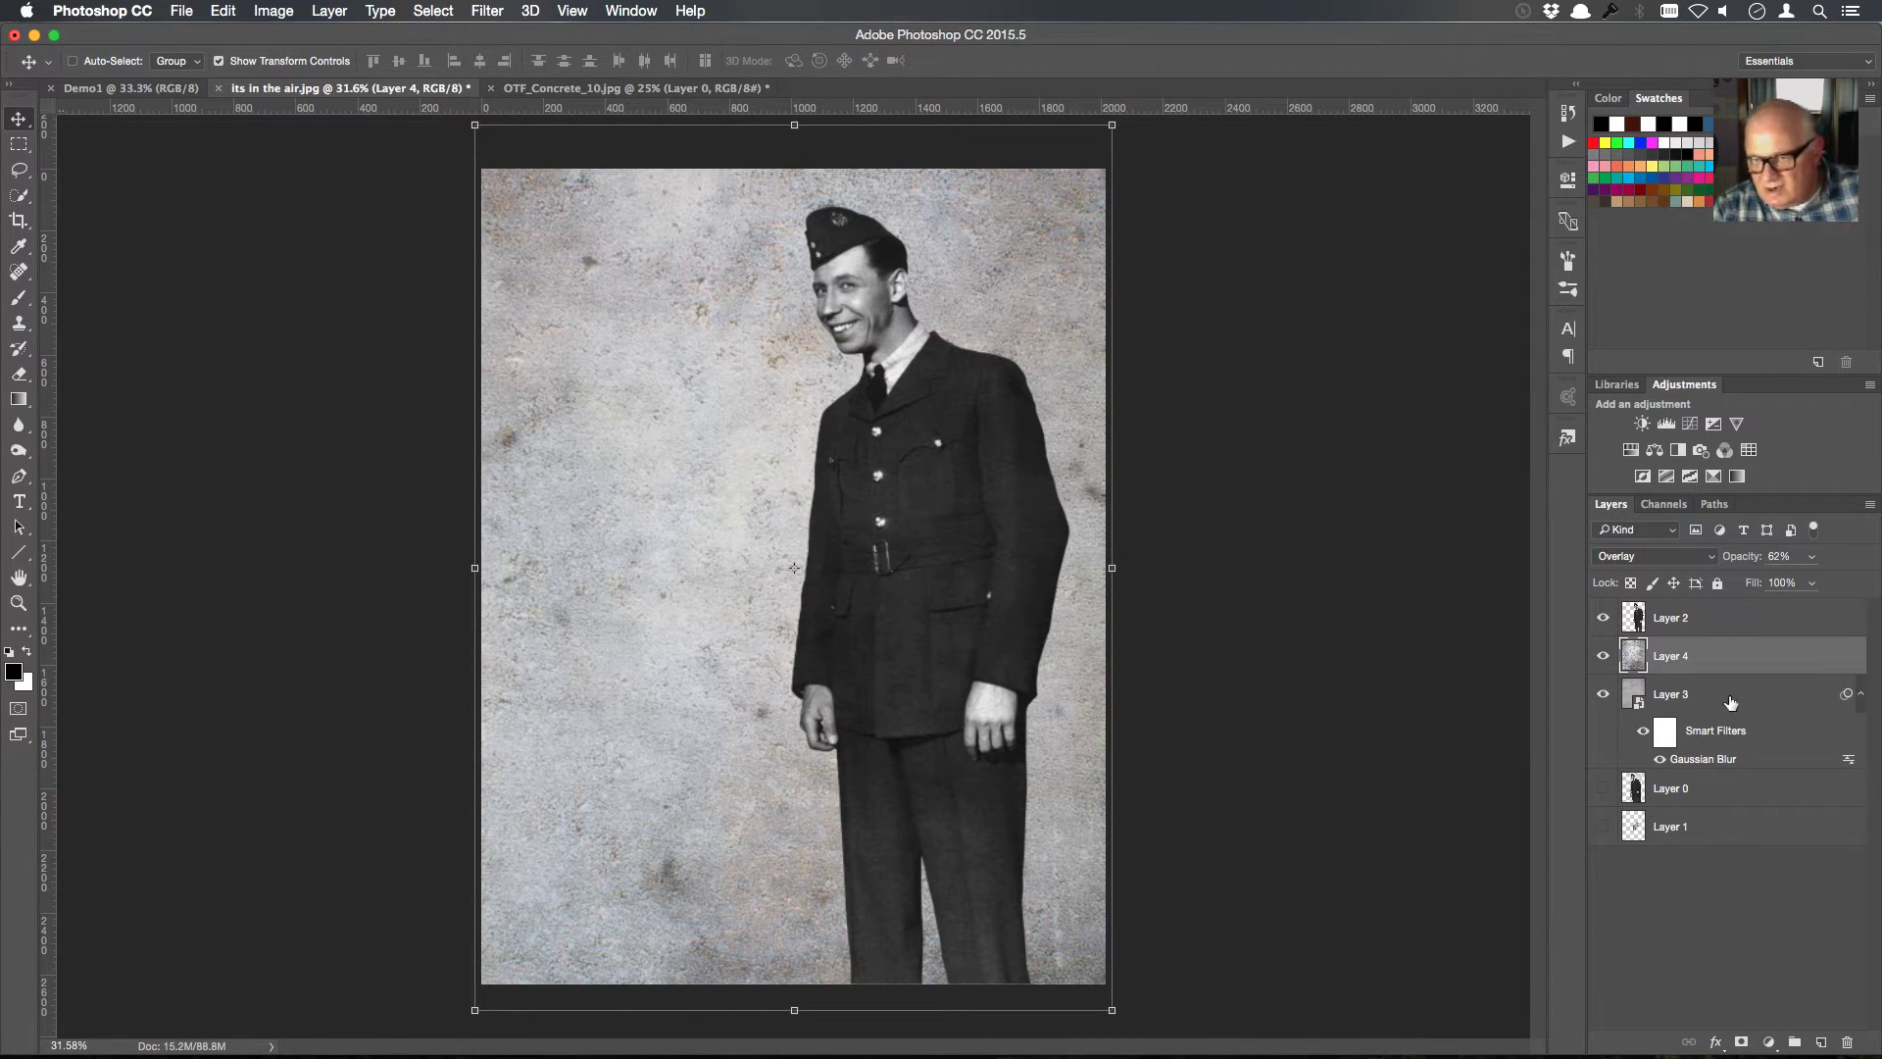
Try the Soft Light blend mode on the concrete texture layer and switch it back to Overlay
{"action": "left_click", "coordinate": [1713, 558]}
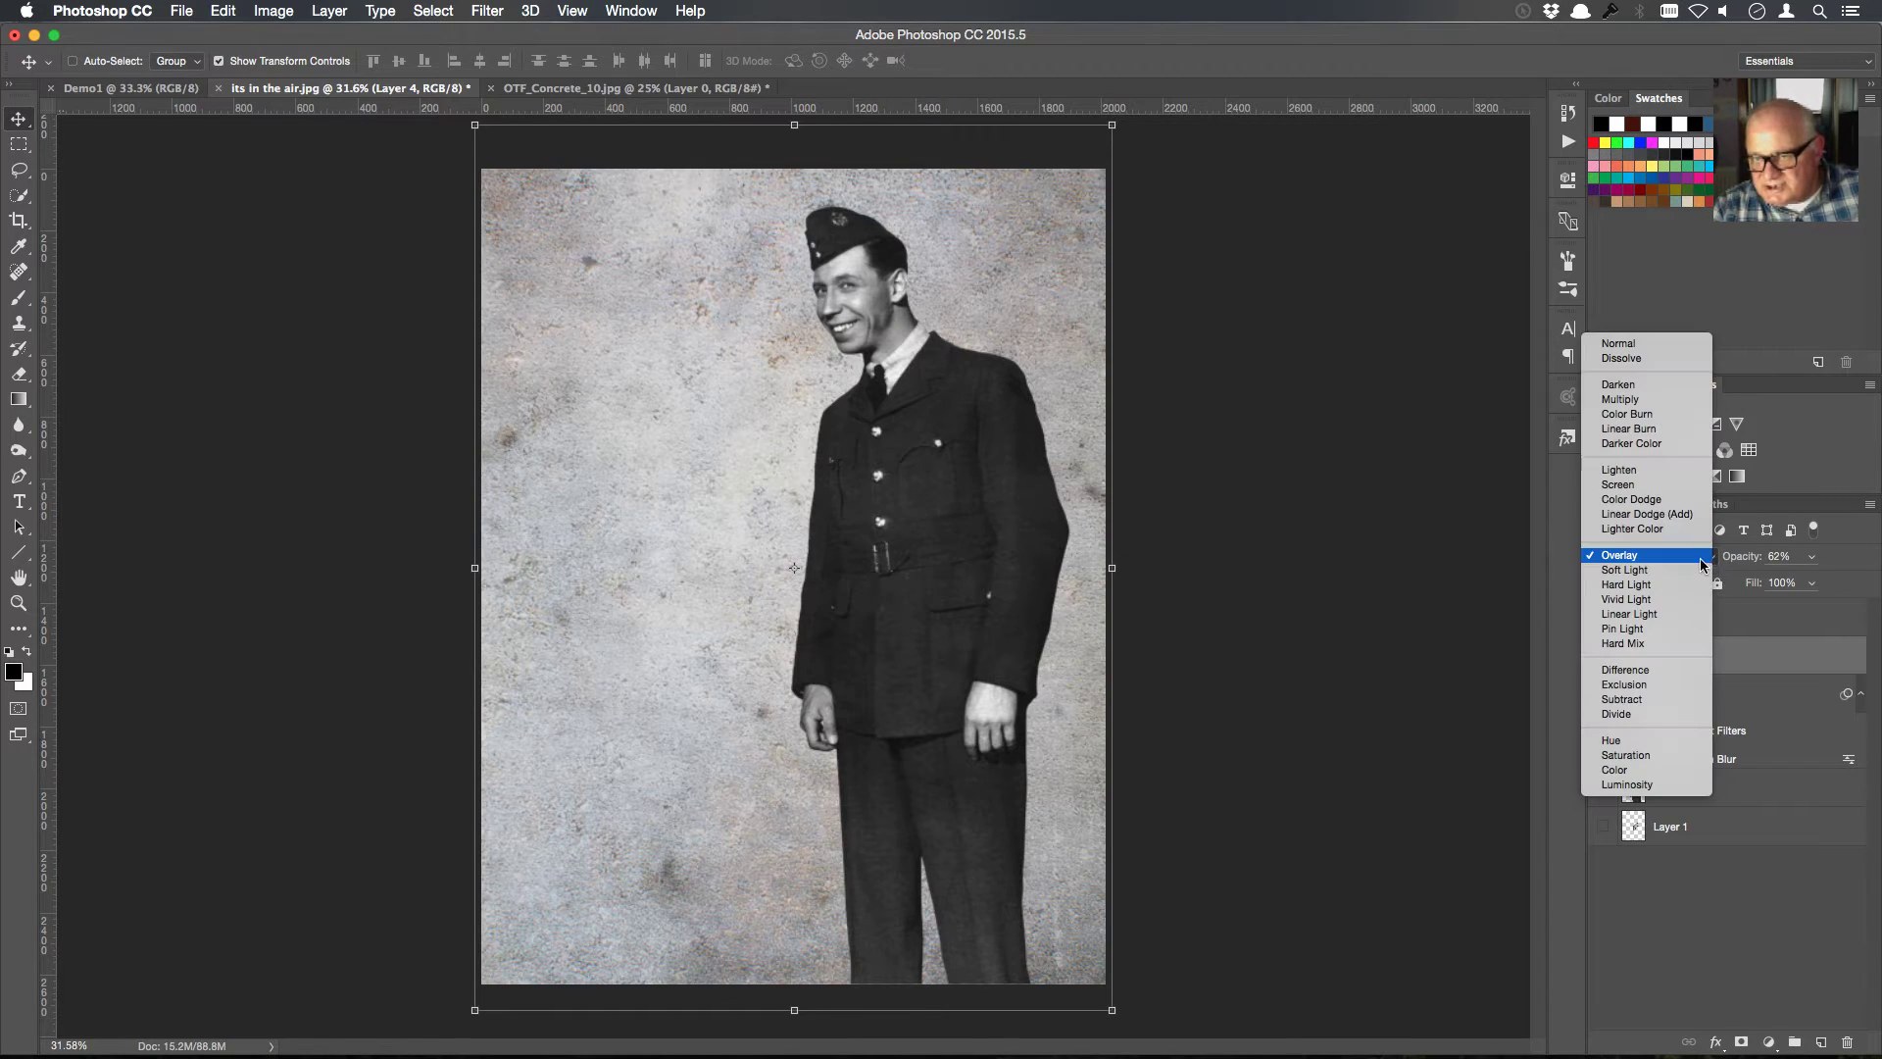
{"action": "left_click", "coordinate": [1687, 570]}
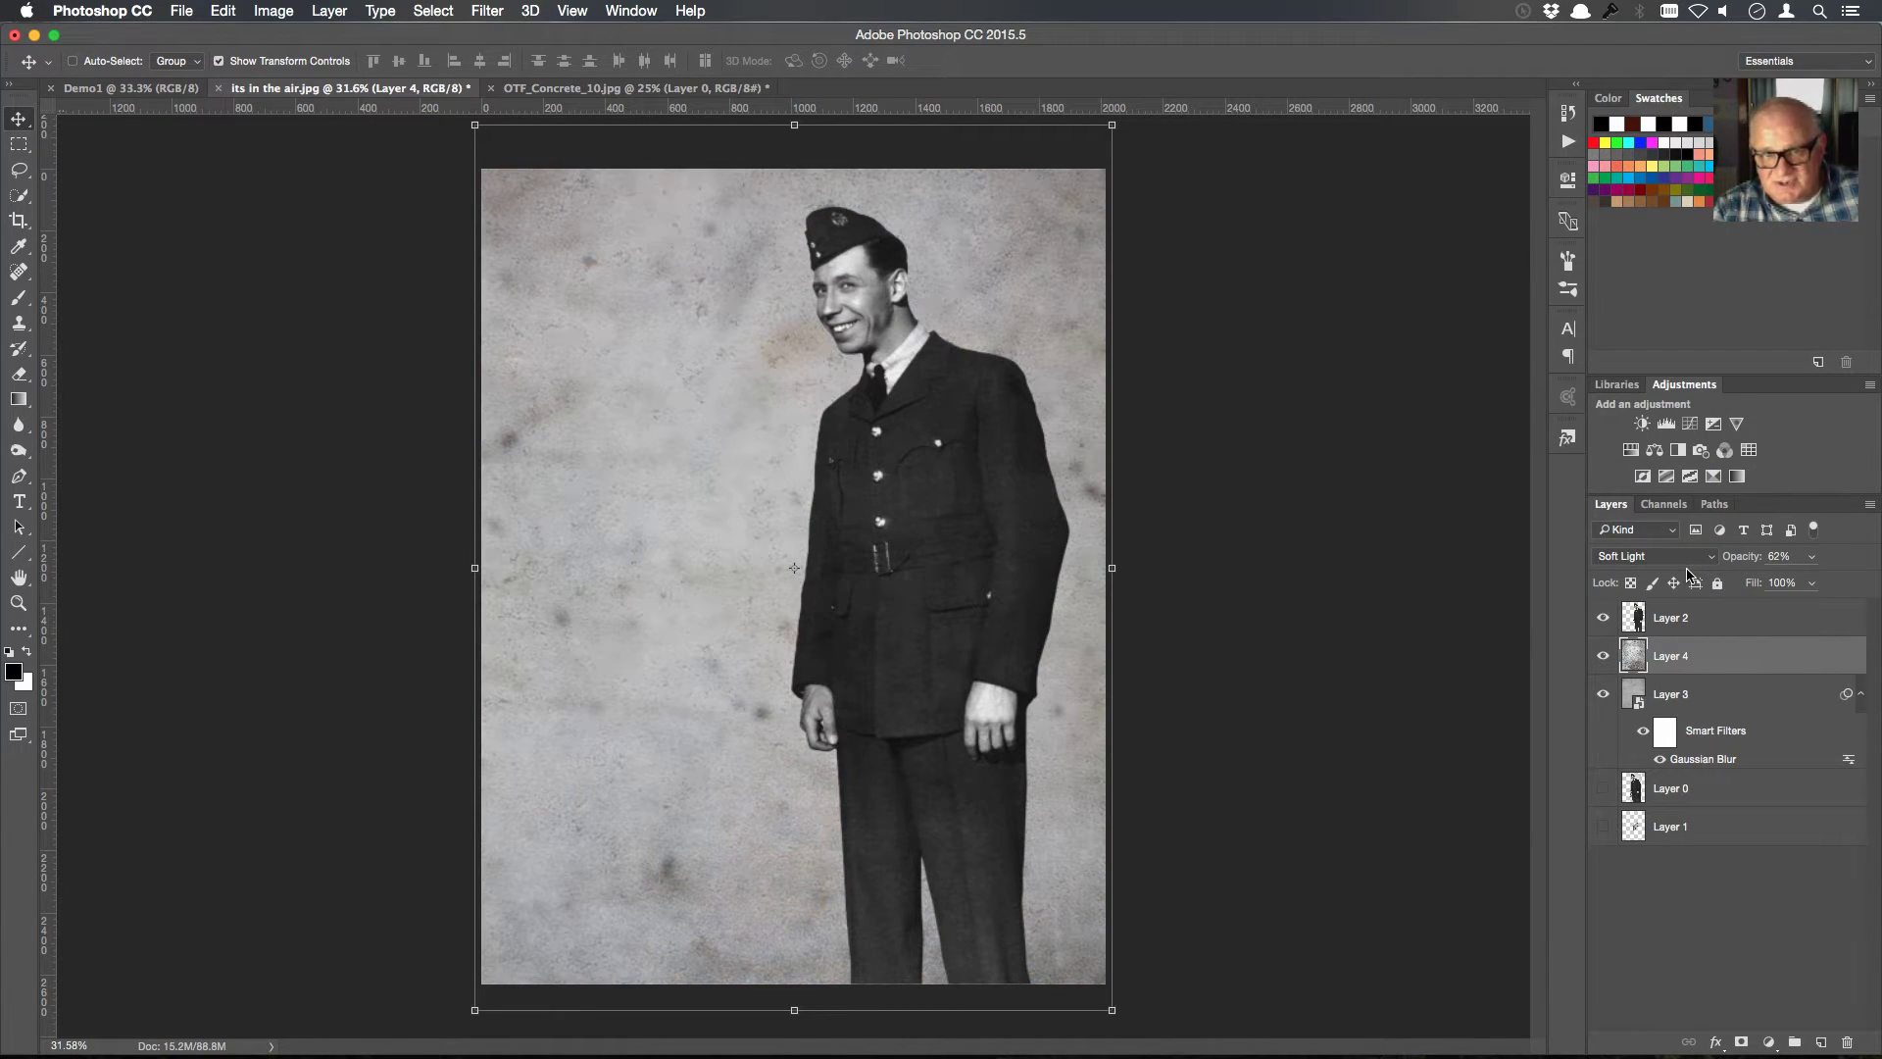
{"action": "left_click", "coordinate": [1711, 556]}
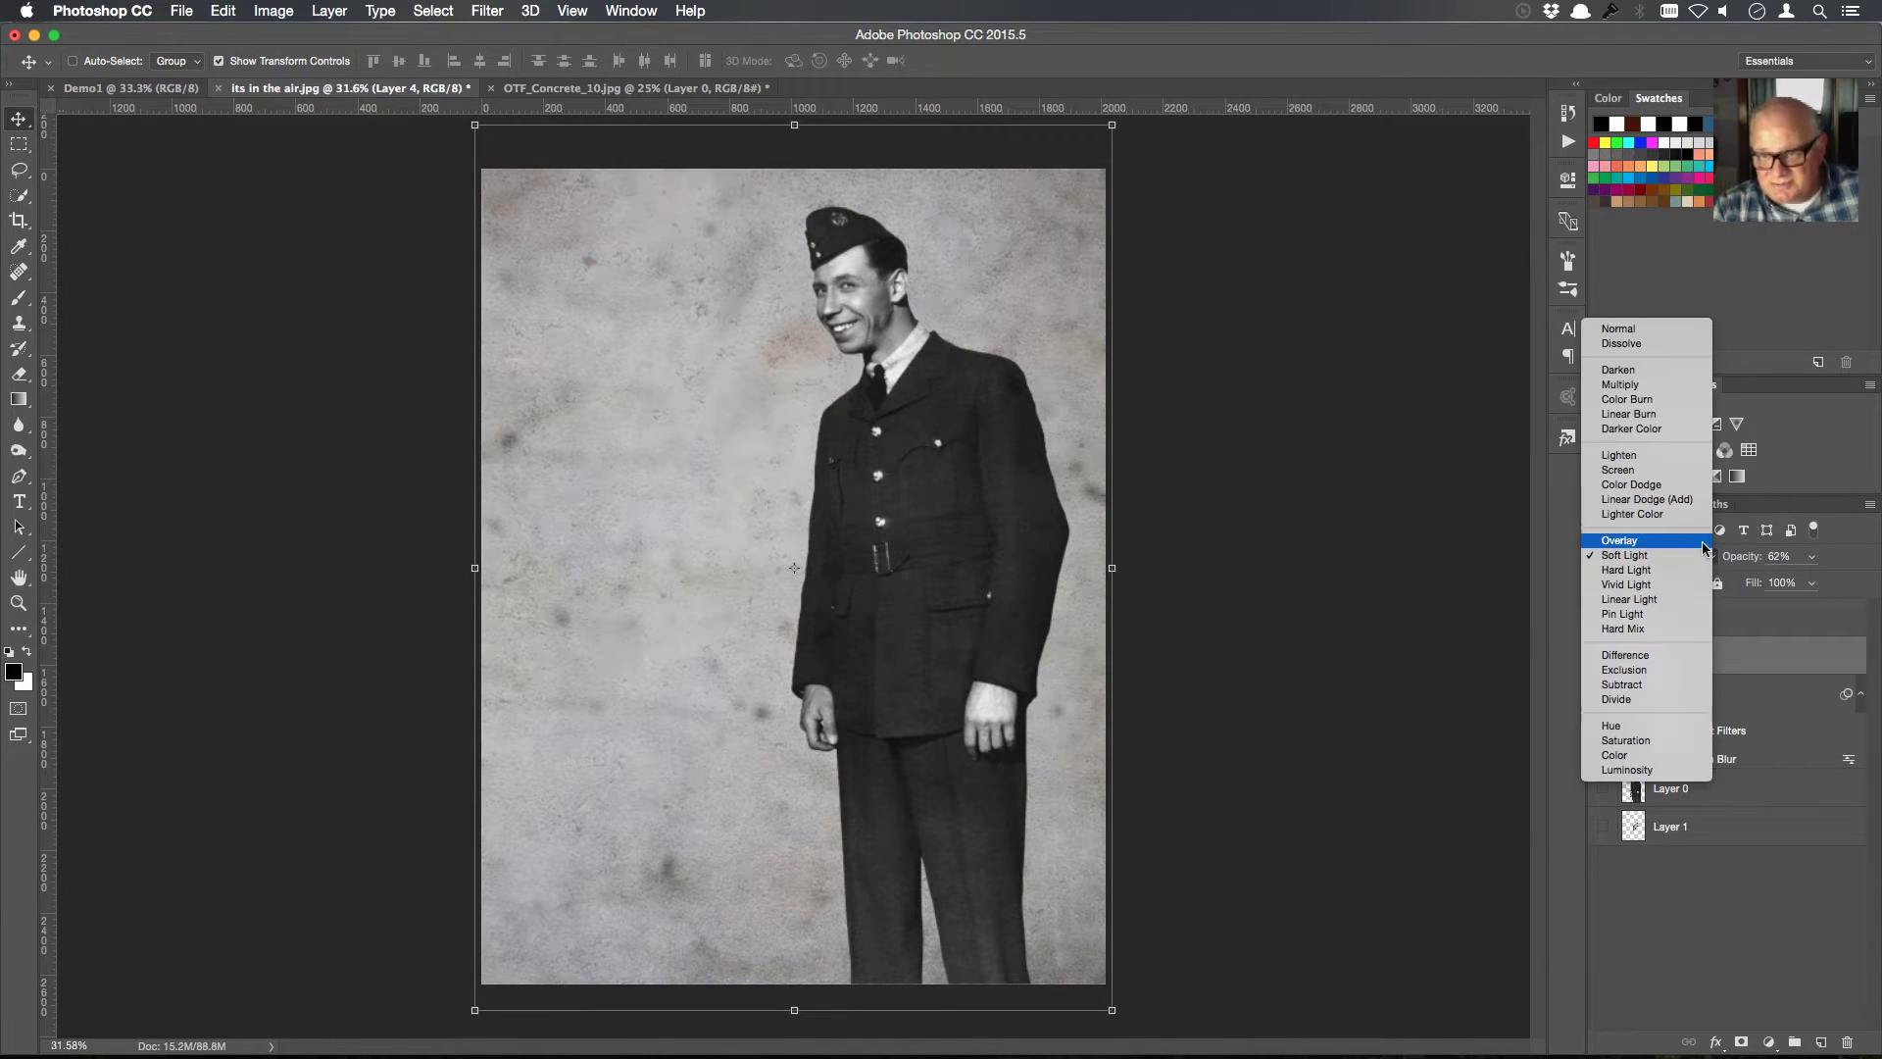
{"action": "left_click", "coordinate": [1704, 545]}
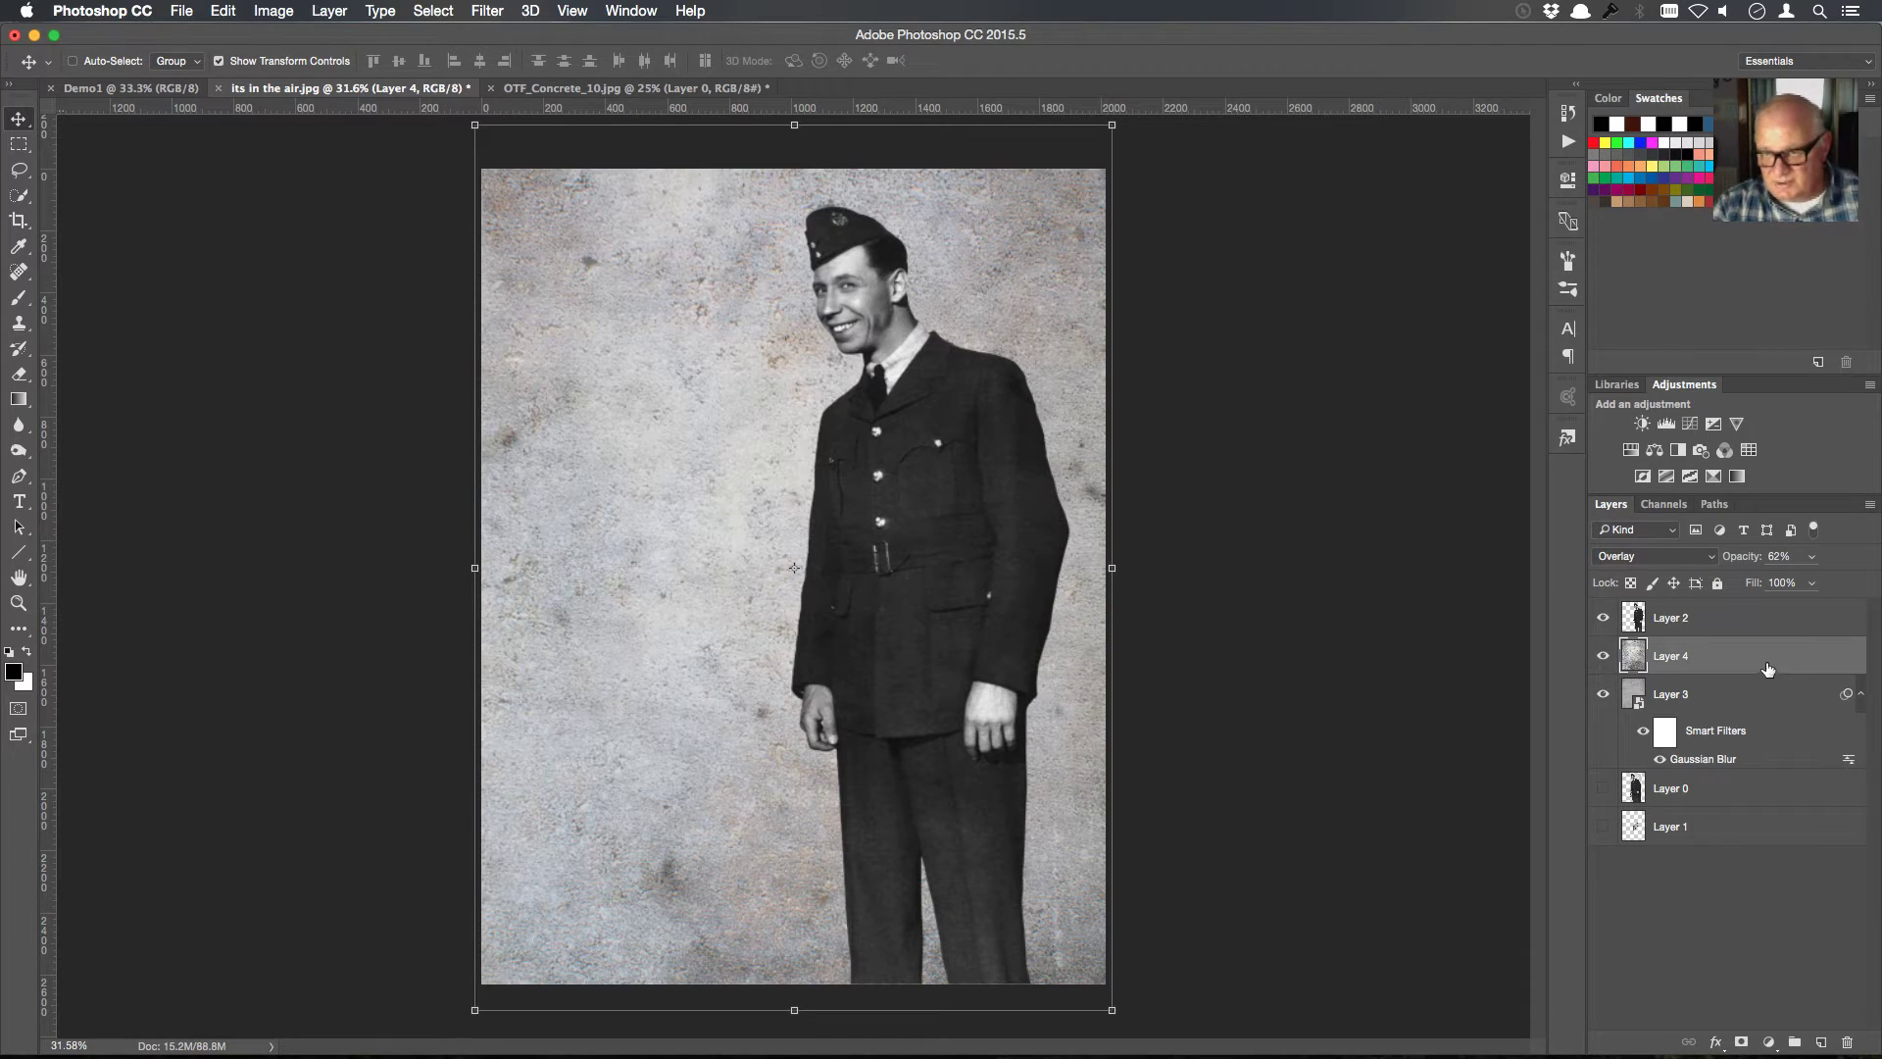
Add a Color Lookup adjustment layer above the concrete texture and clip it to that layer
{"action": "left_click", "coordinate": [1769, 1043]}
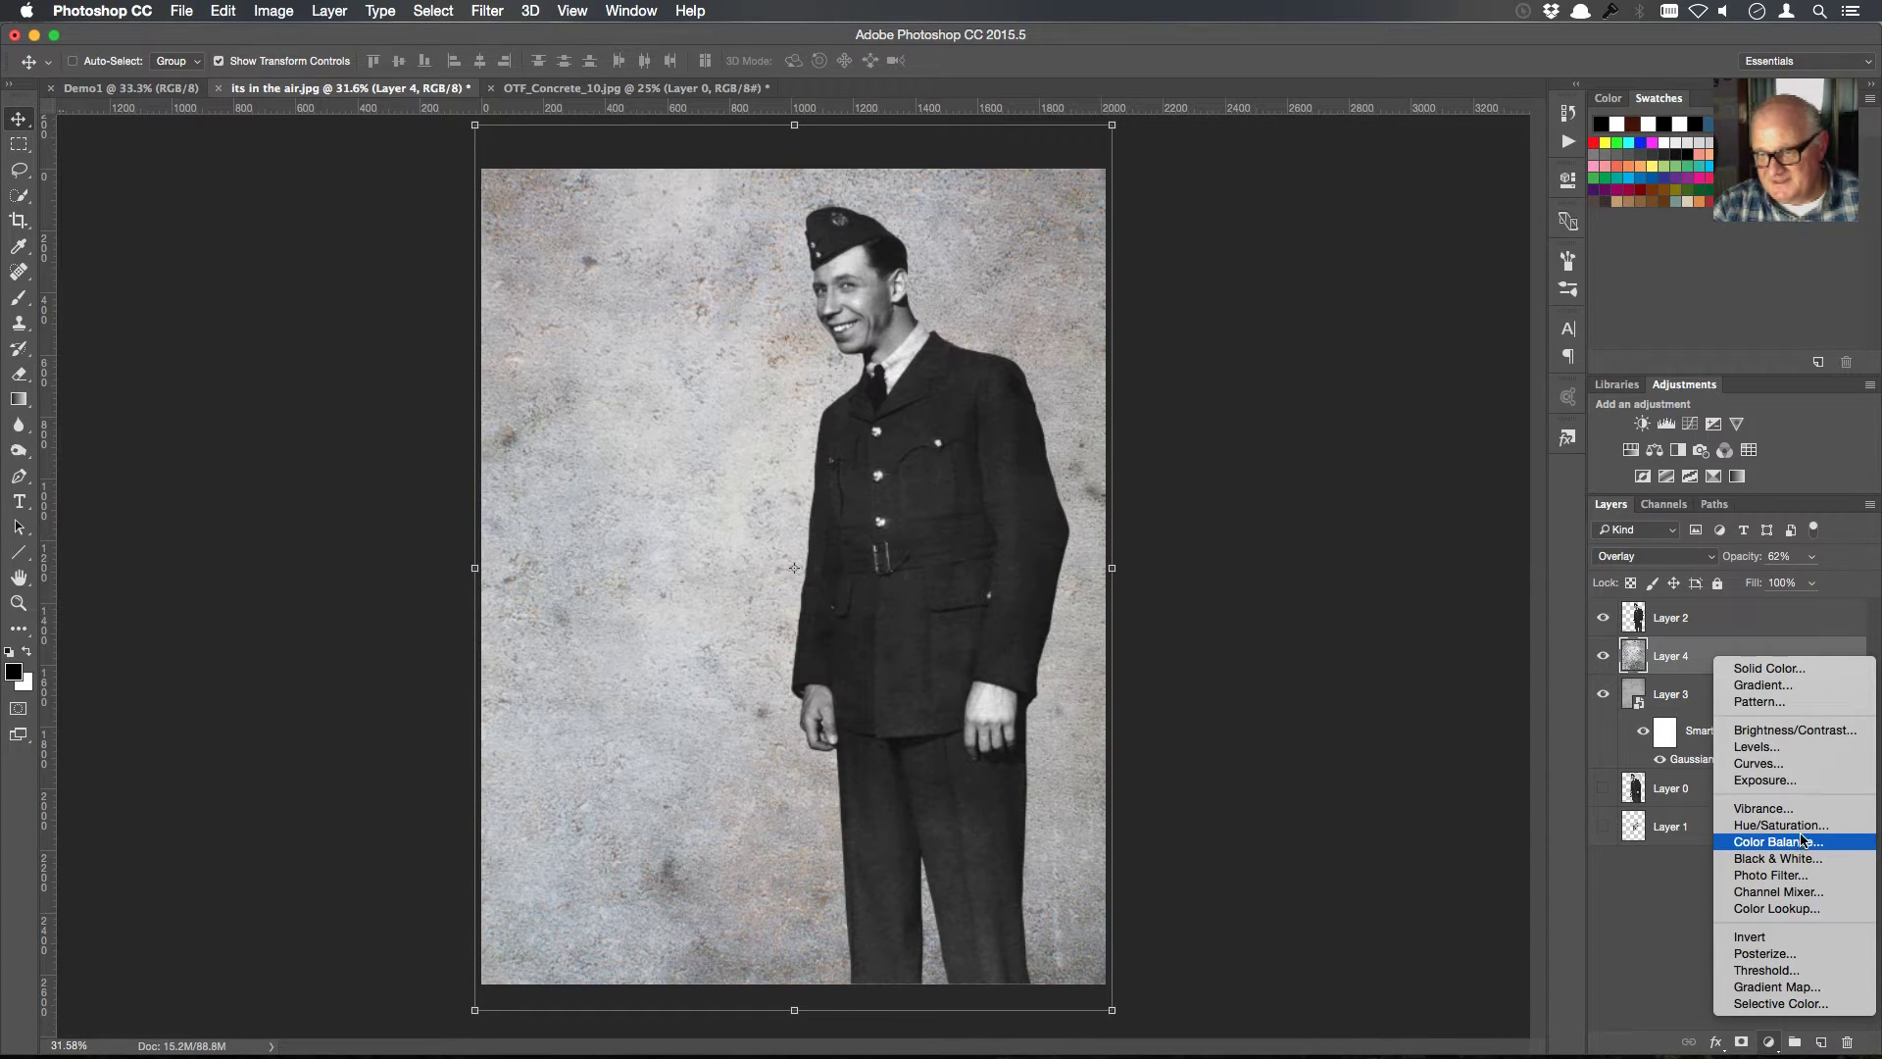
{"action": "left_click", "coordinate": [1814, 913]}
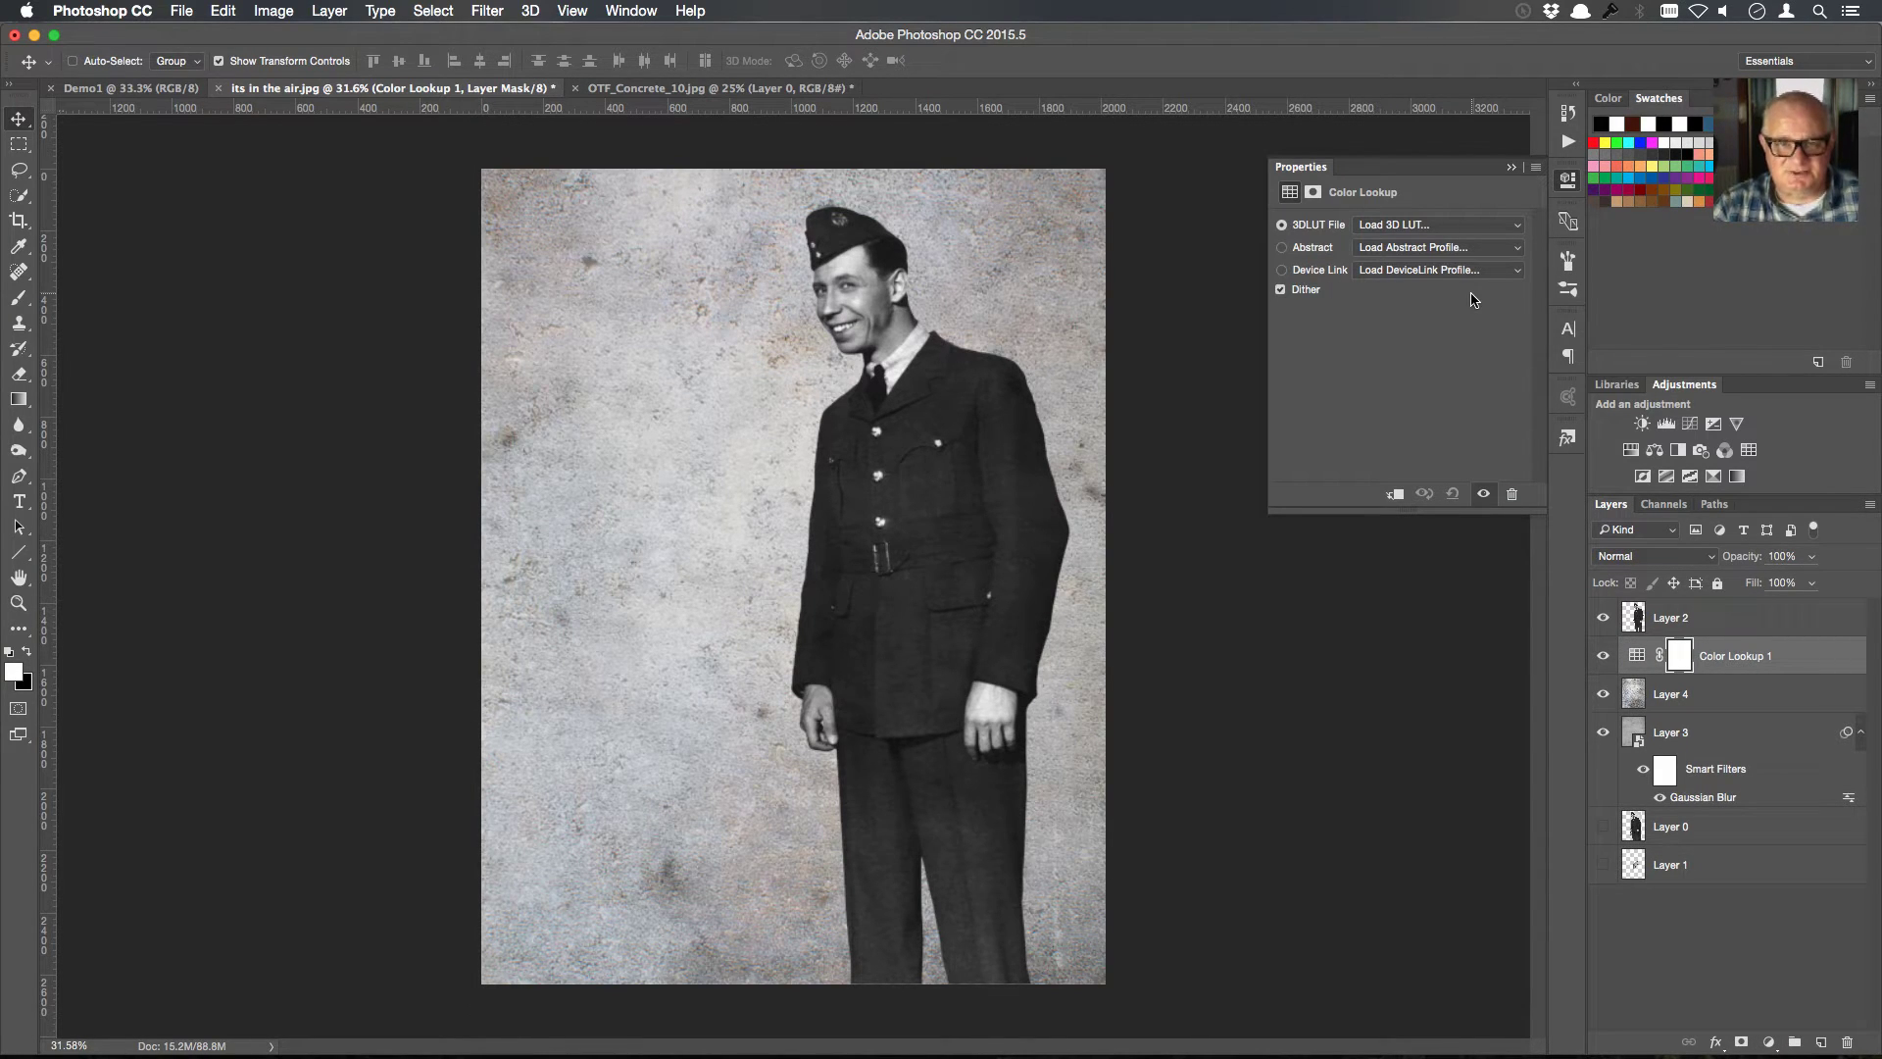
{"action": "left_click", "coordinate": [1396, 495]}
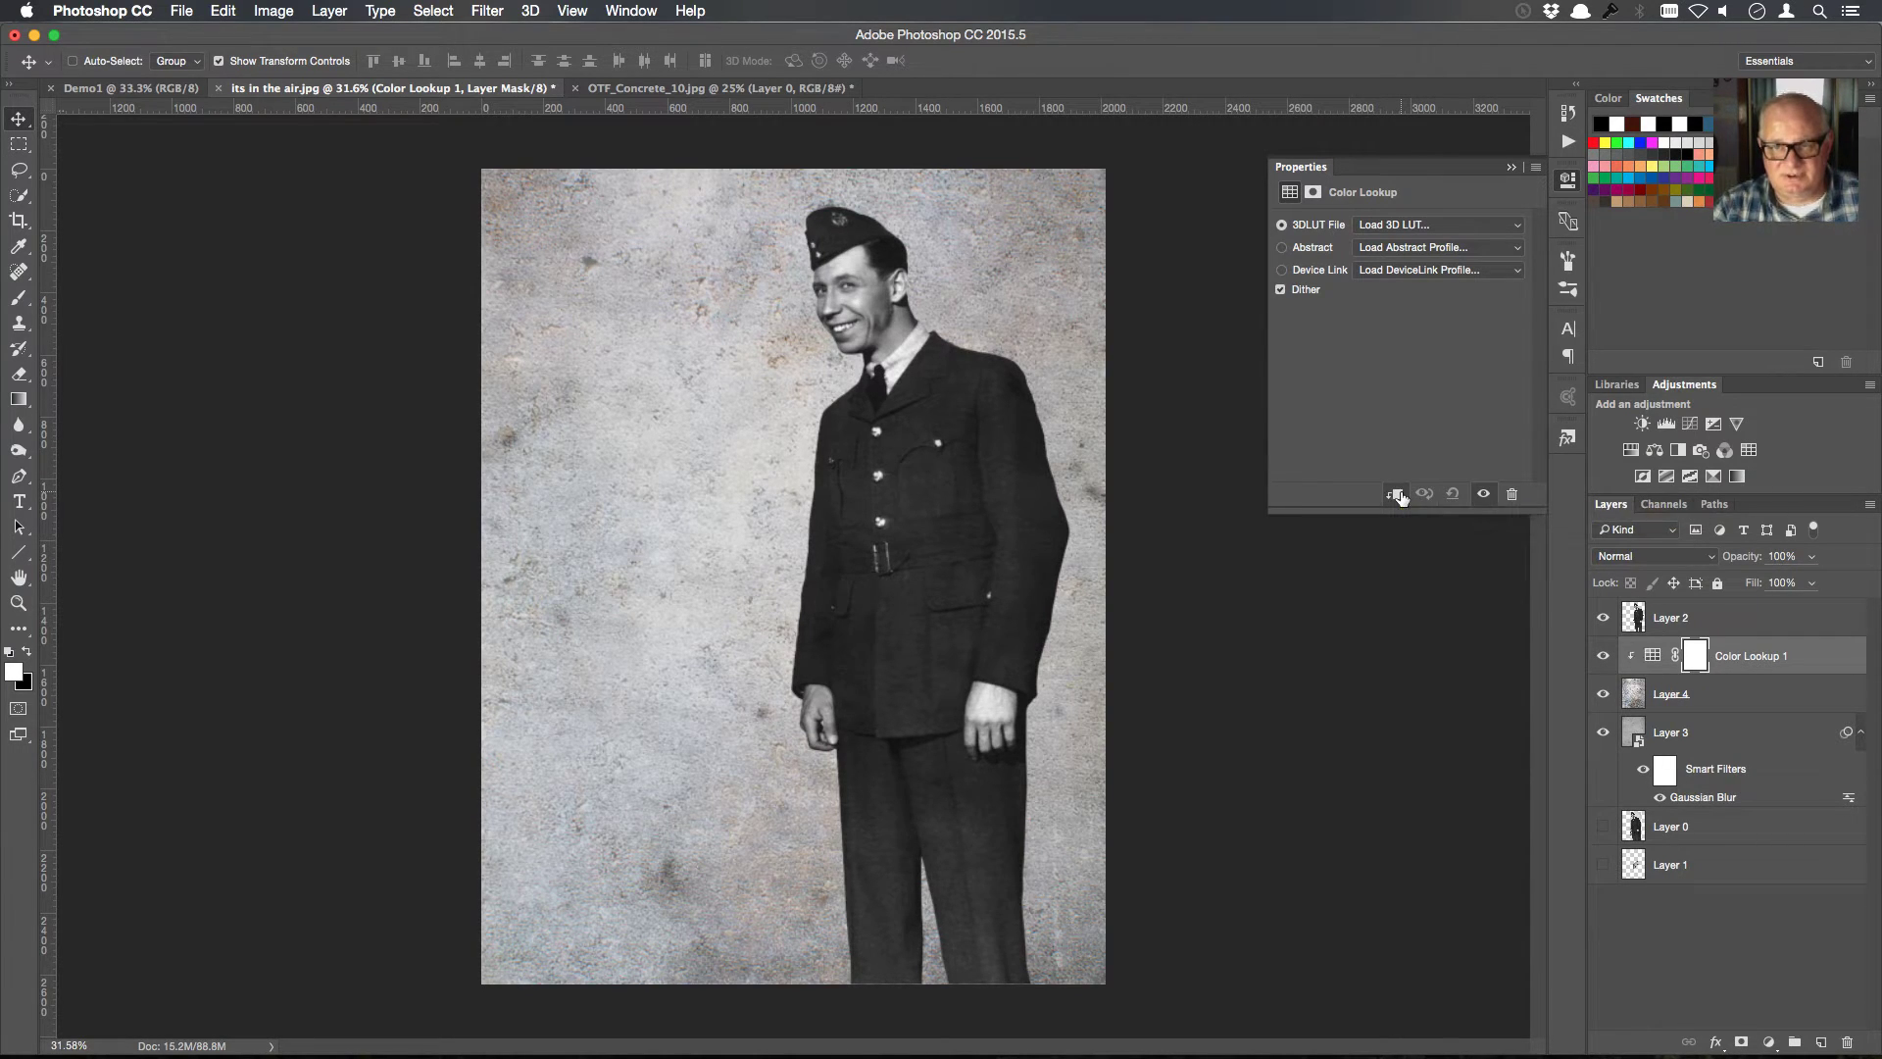
Try the Moonlight, LateSunset and Kodak 5218 Kodak 2395 3D LUTs on the Color Lookup layer, and apply HorrorBlue.3DL
{"action": "left_click", "coordinate": [1514, 226]}
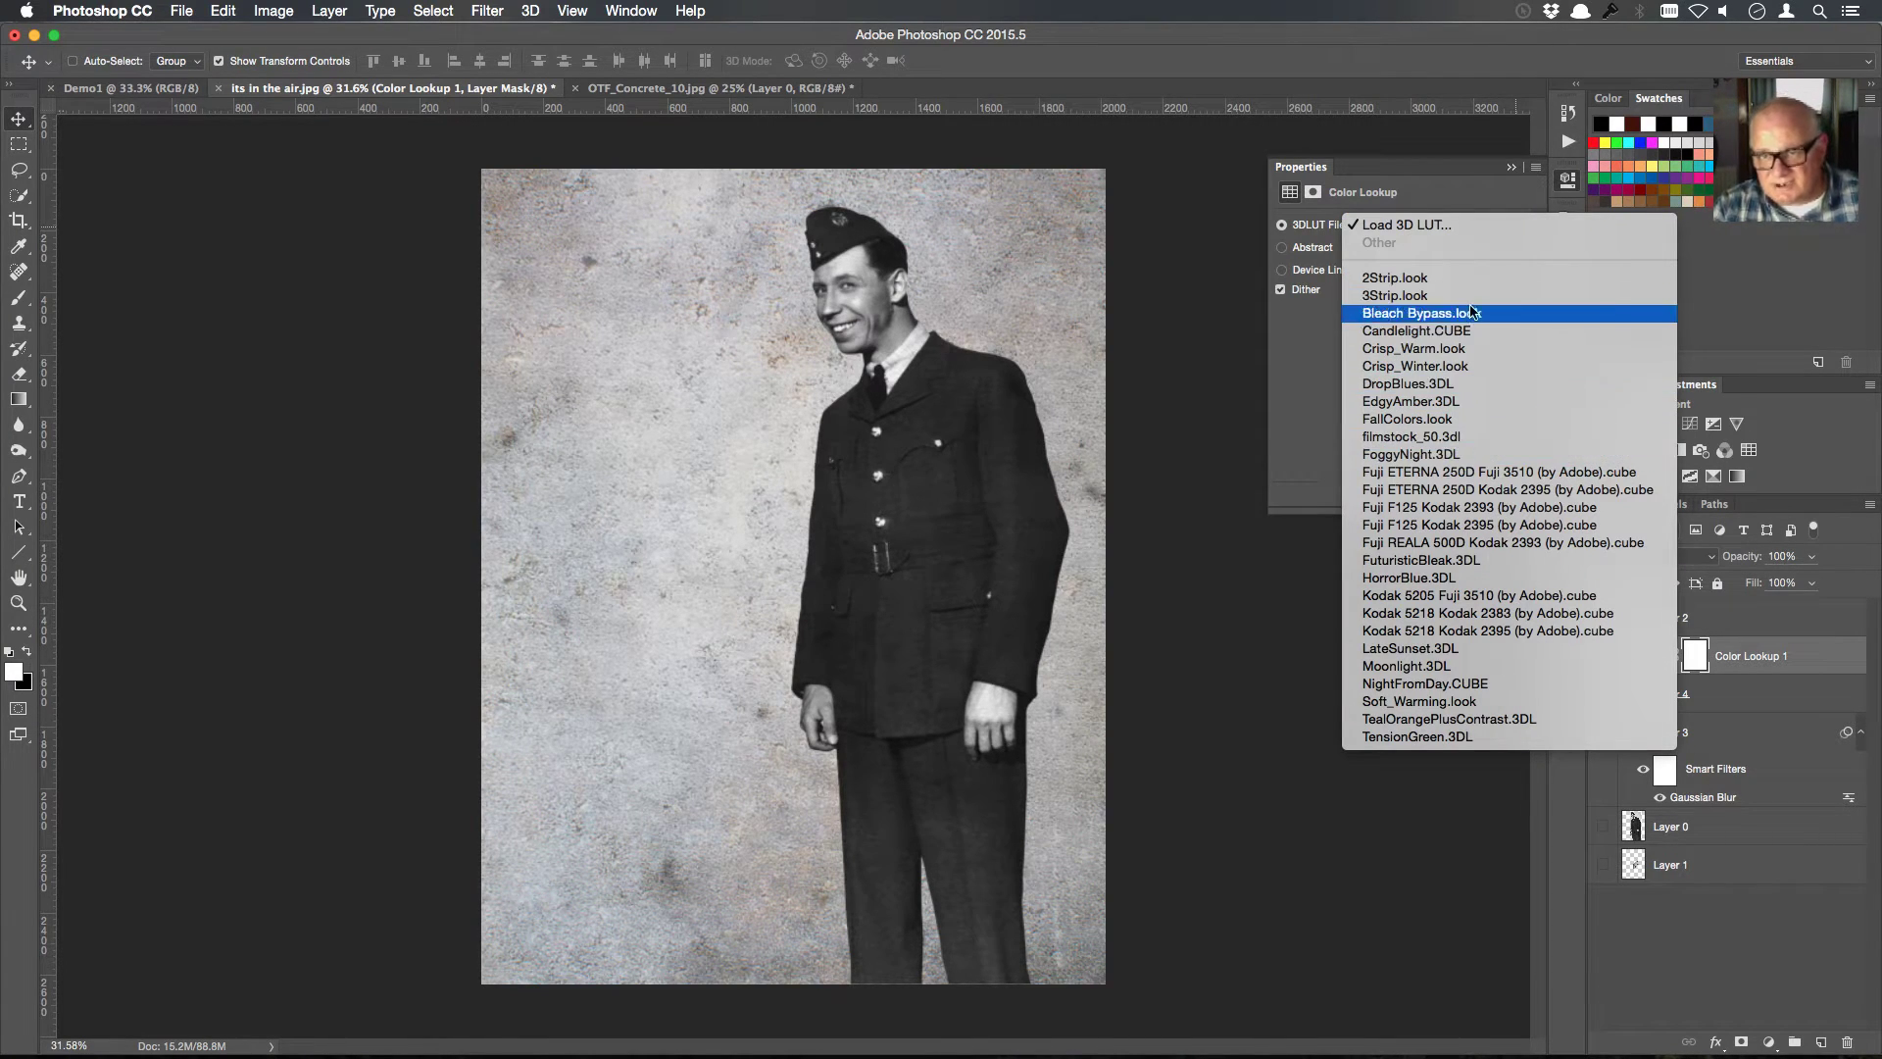
{"action": "left_click", "coordinate": [1522, 671]}
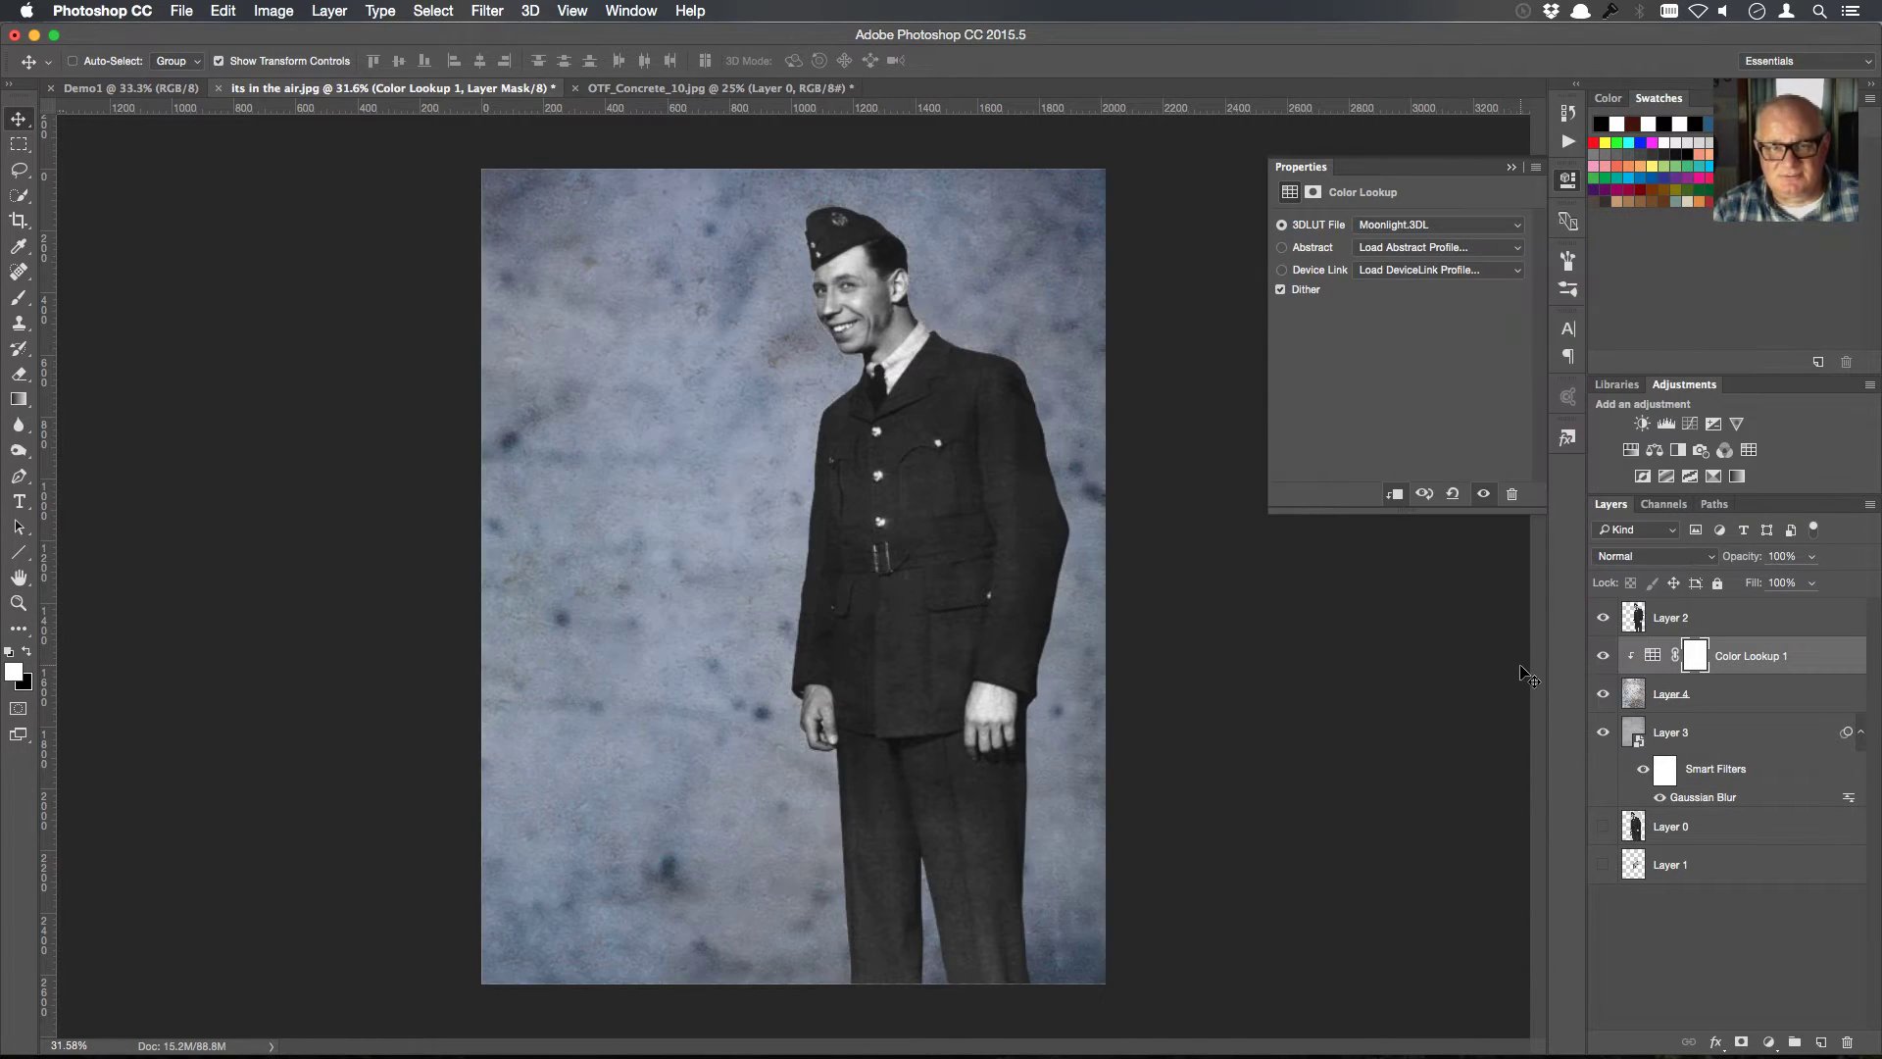
{"action": "left_click", "coordinate": [1525, 222]}
{"action": "left_click", "coordinate": [1499, 208]}
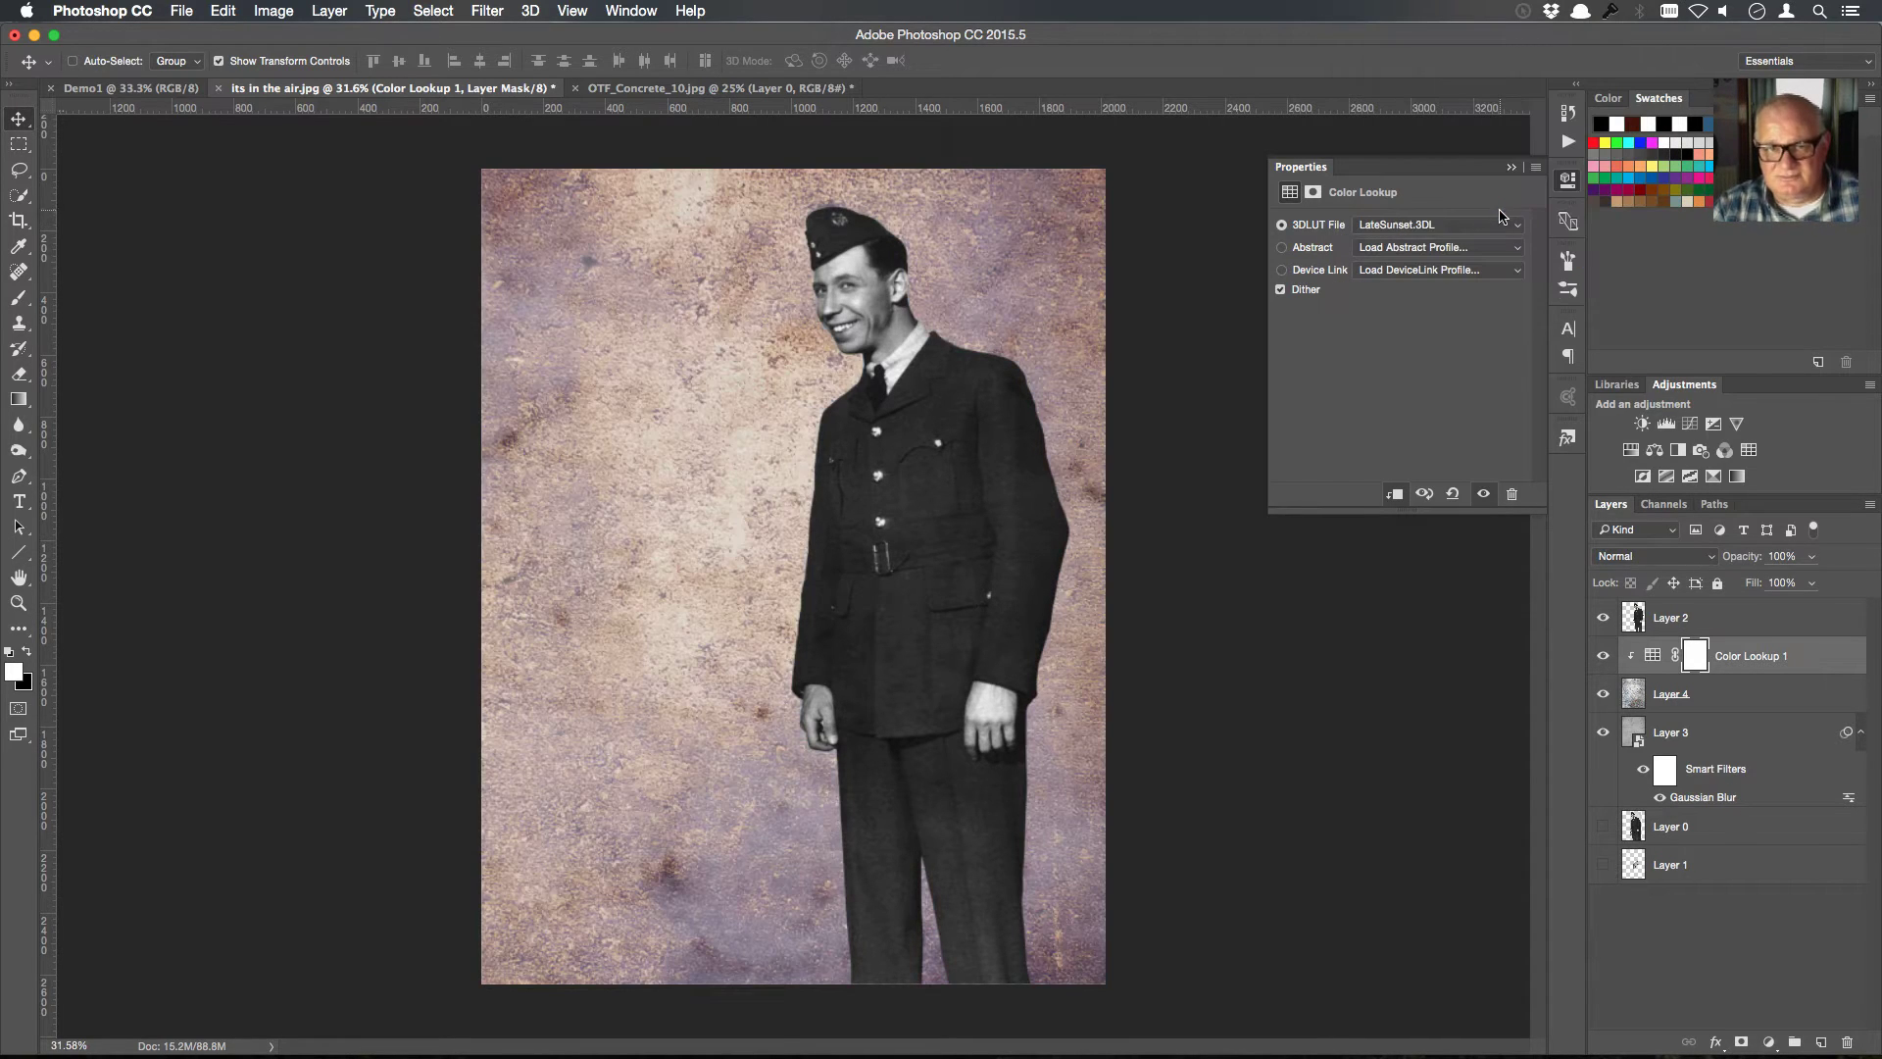
{"action": "left_click", "coordinate": [1521, 230]}
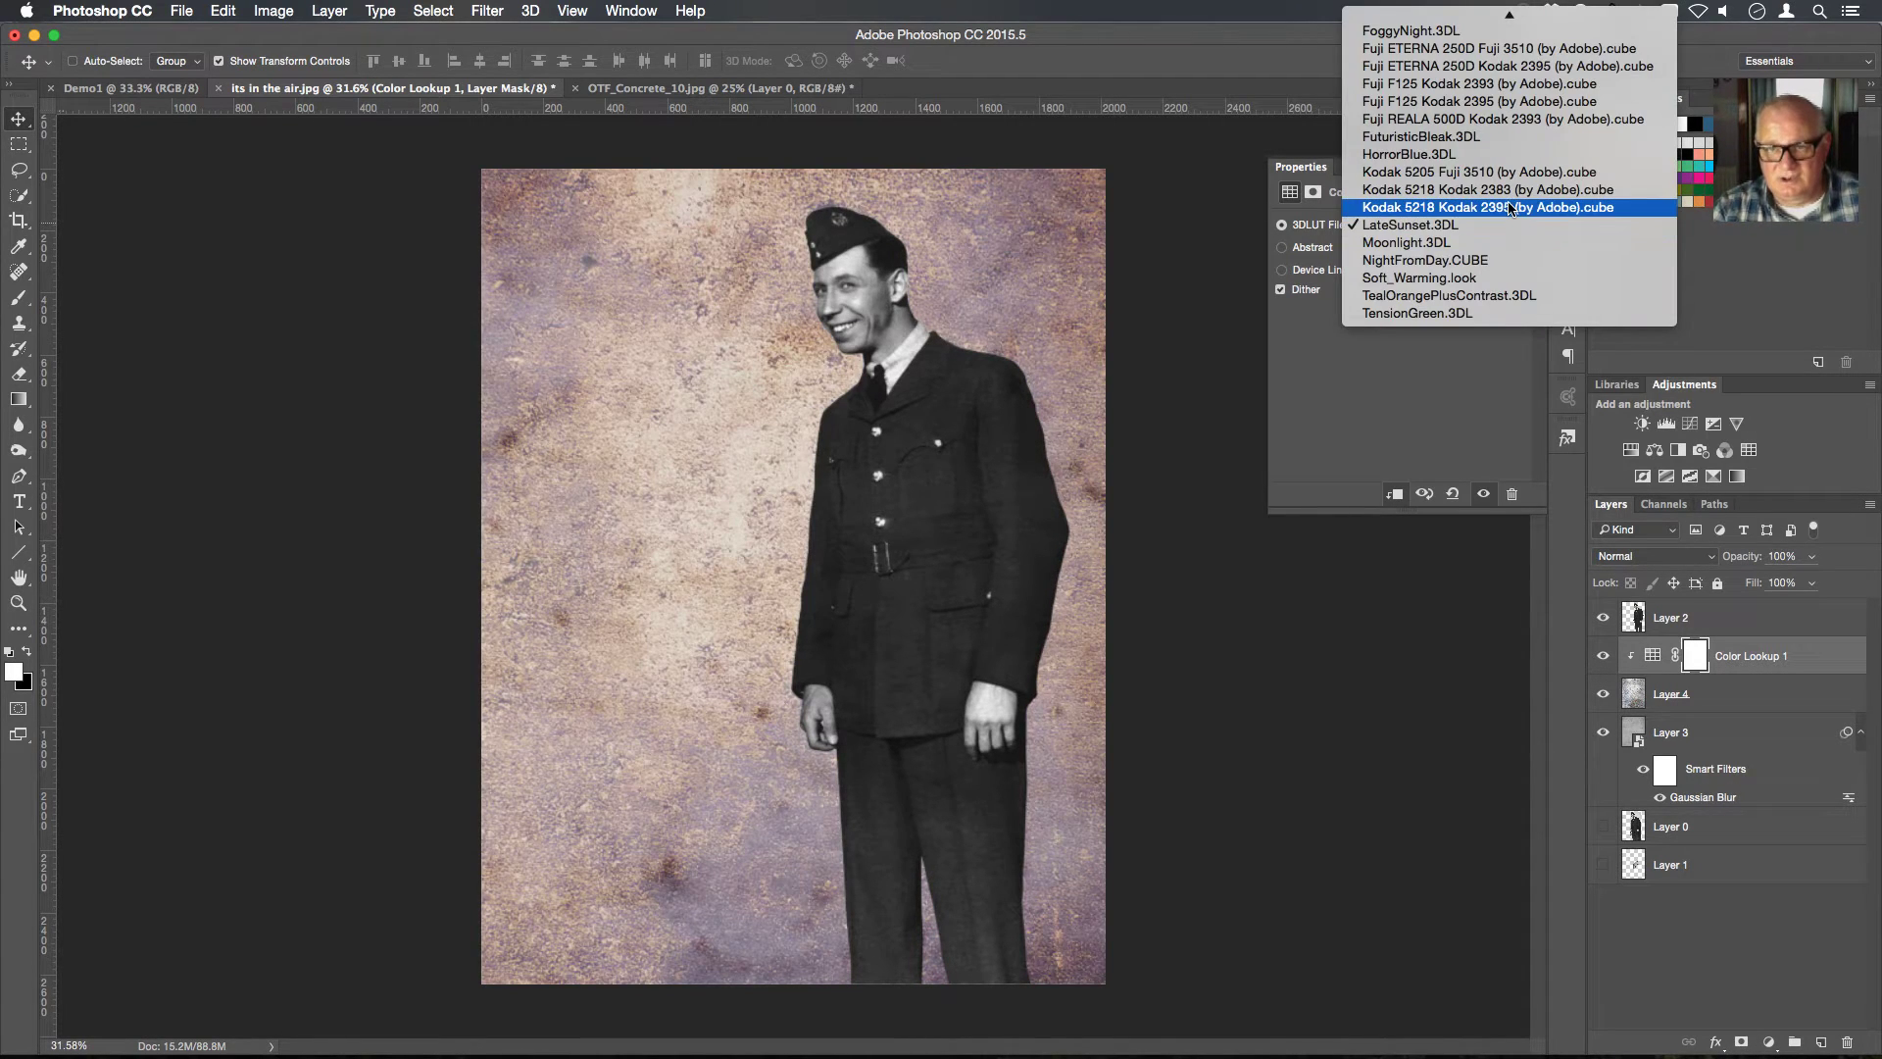
{"action": "left_click", "coordinate": [1511, 211]}
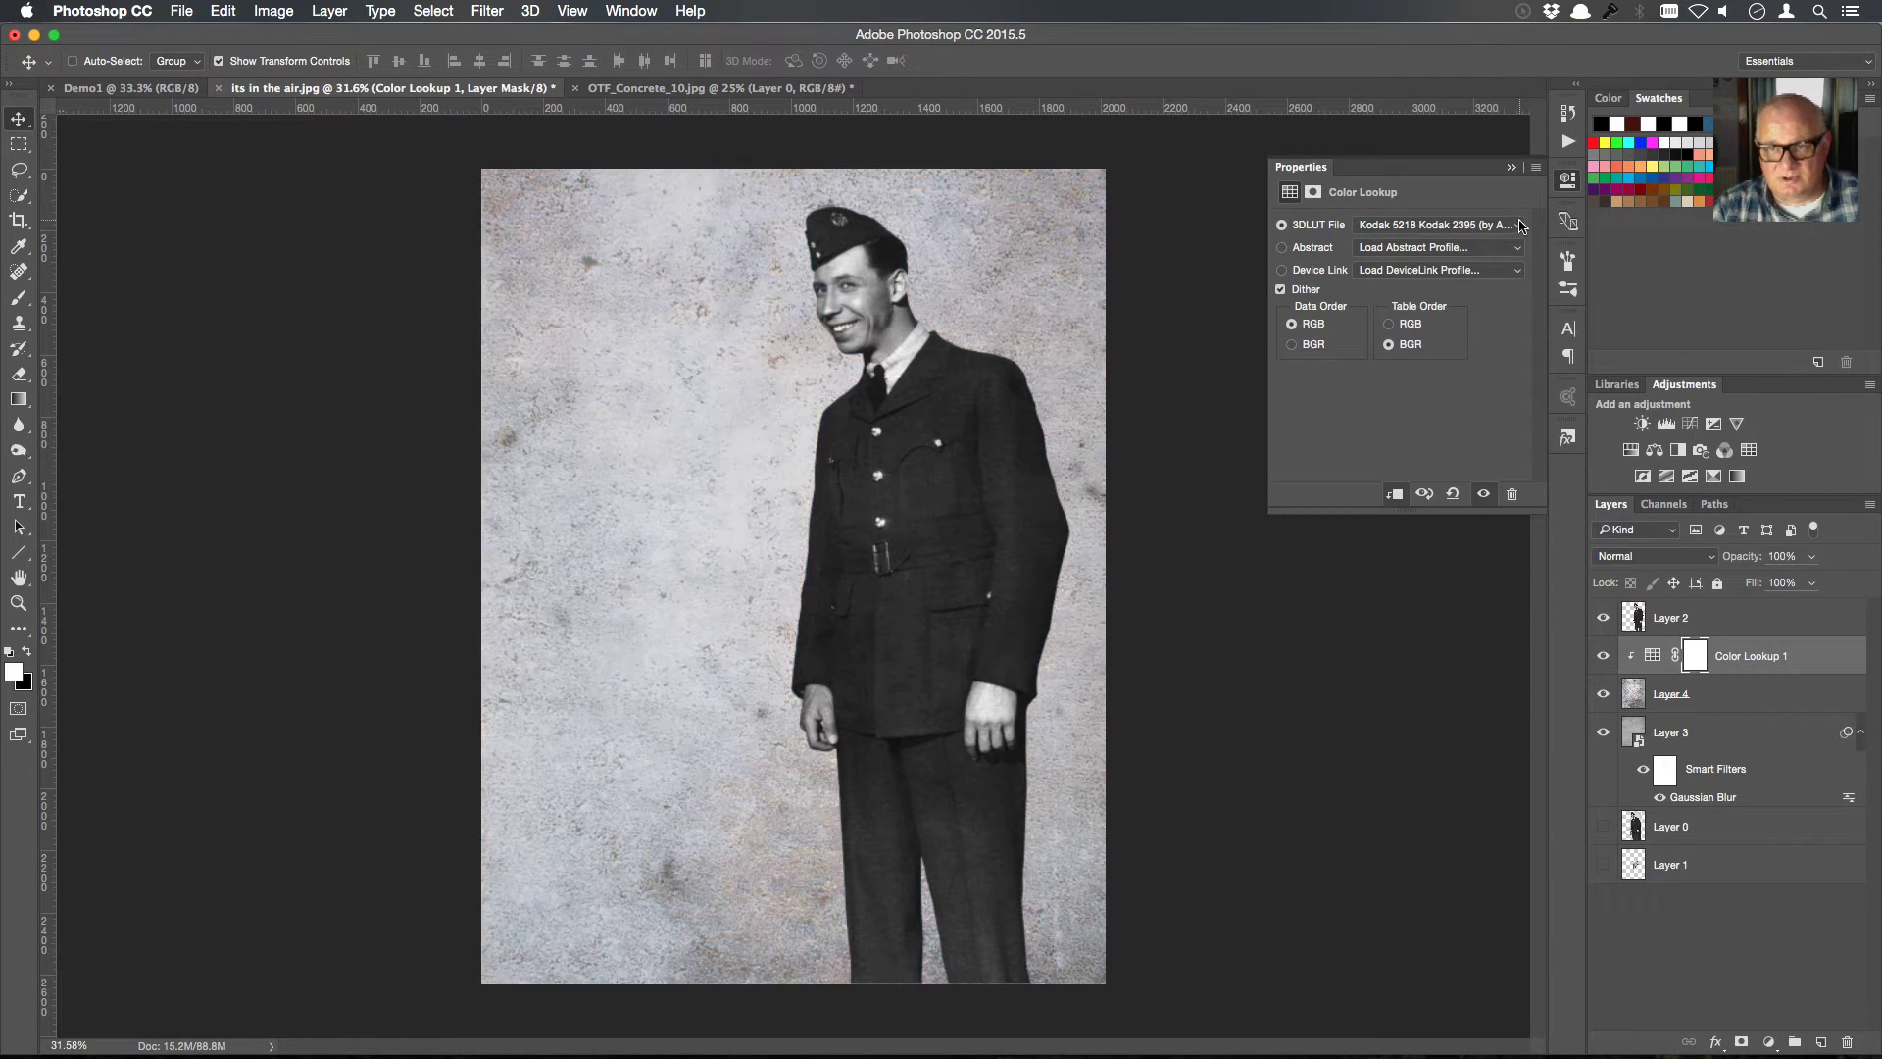
{"action": "left_click", "coordinate": [1524, 227]}
{"action": "left_click", "coordinate": [1497, 177]}
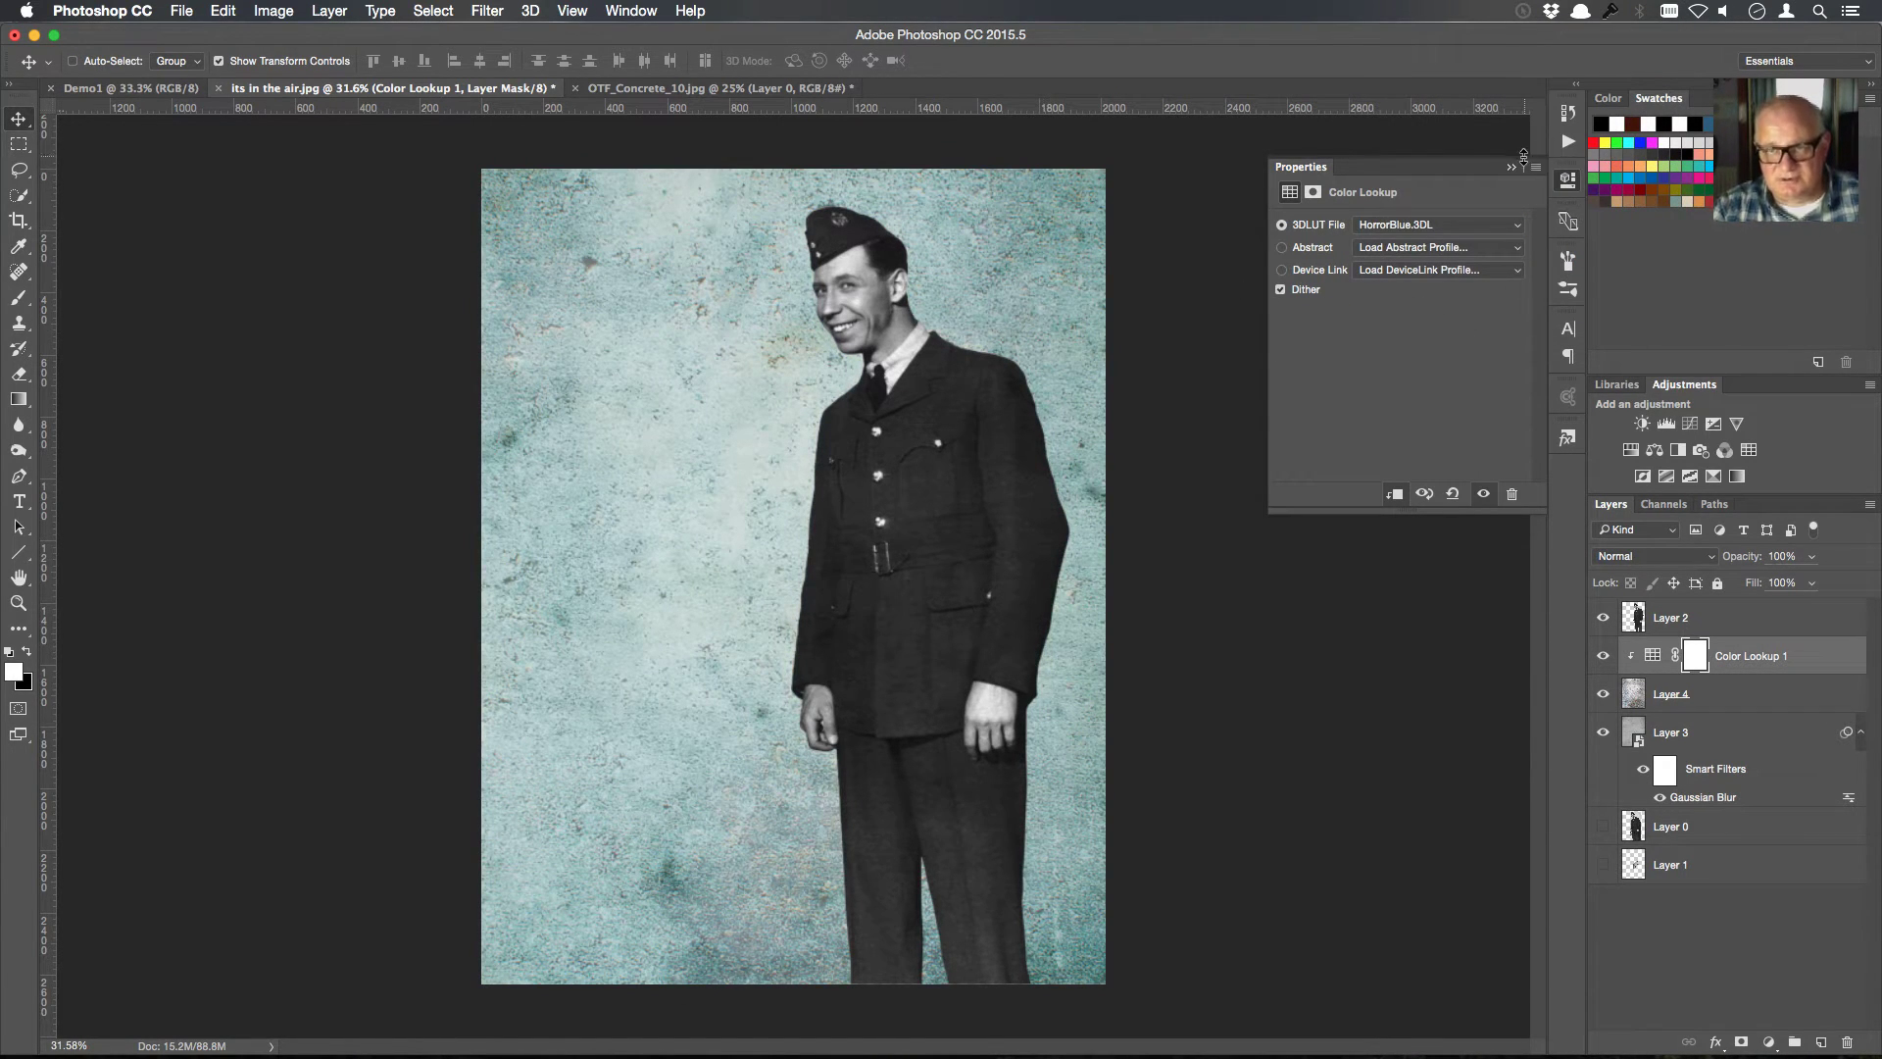
Switch the Color Lookup adjustment to the FuturisticBleak.3DL 3D LUT and select the airman cut-out on Layer 2
{"action": "left_click", "coordinate": [1521, 230]}
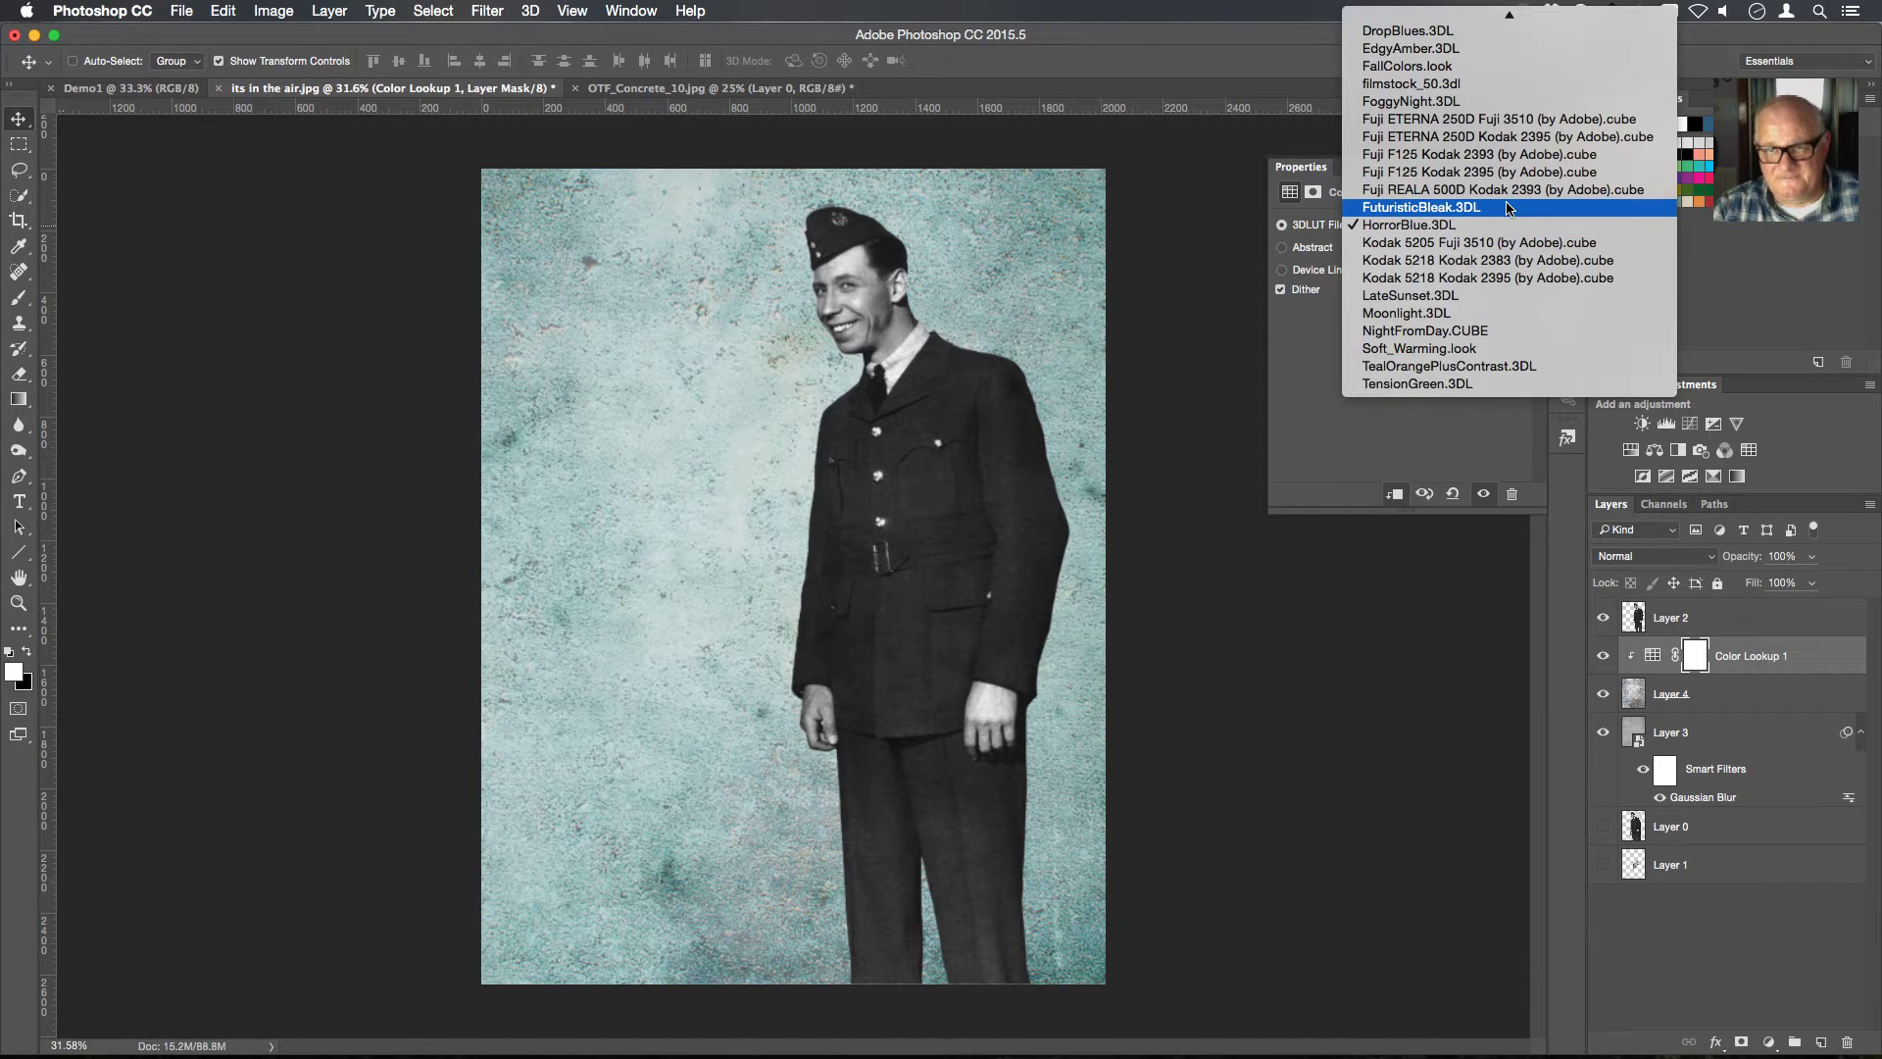
{"action": "left_click", "coordinate": [1506, 210]}
{"action": "left_click", "coordinate": [1511, 168]}
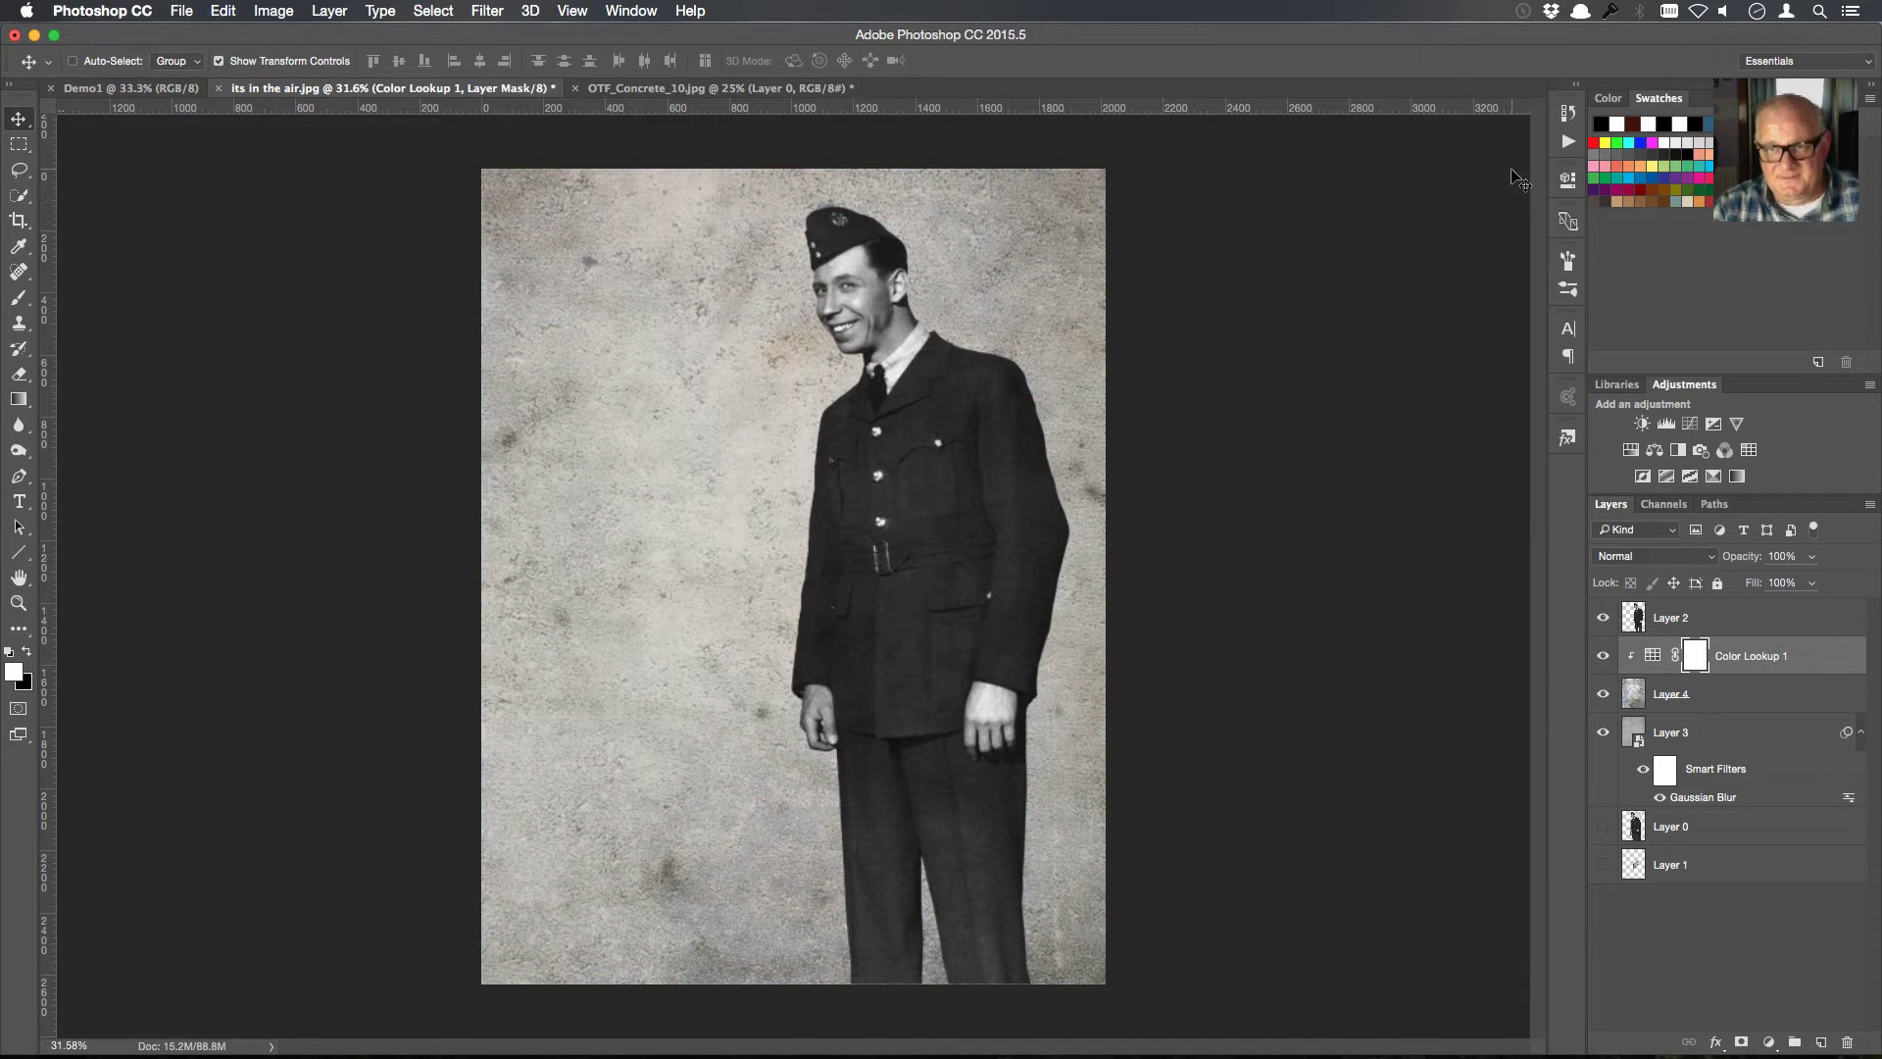
{"action": "left_click", "coordinate": [1770, 663]}
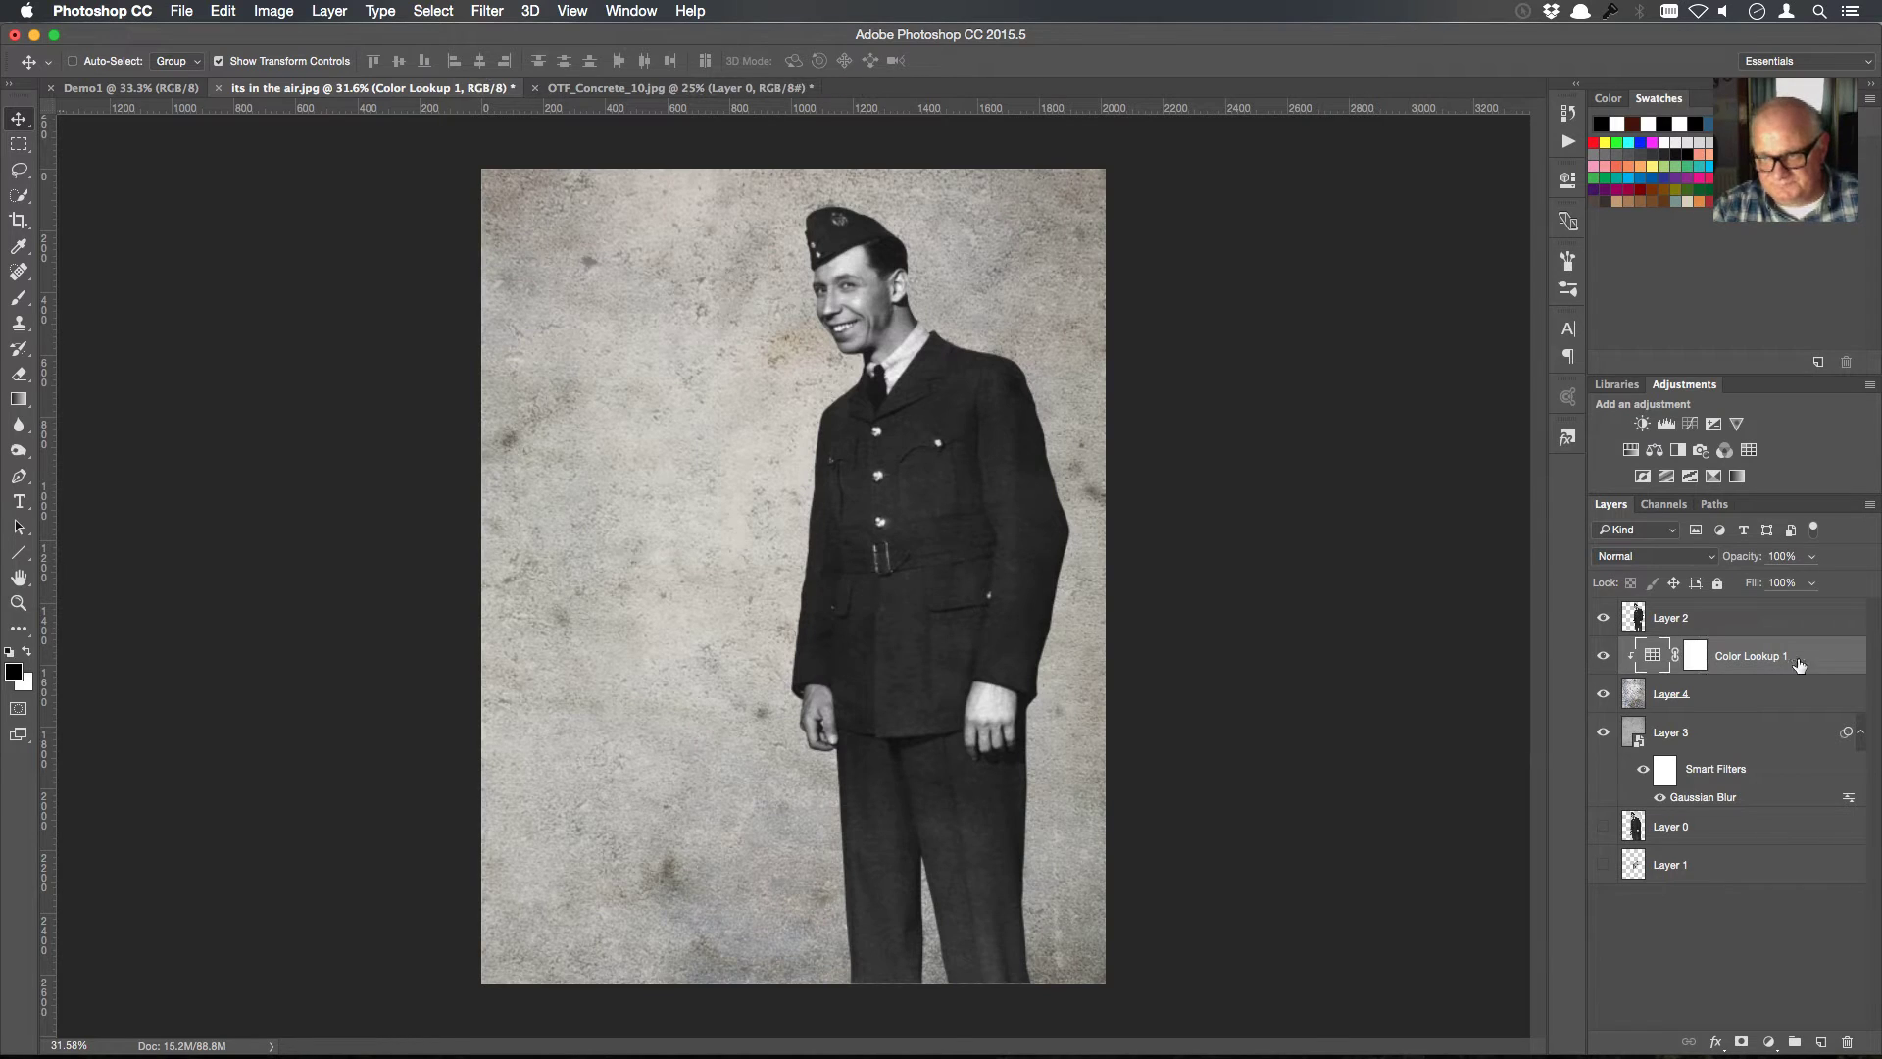
{"action": "left_click", "coordinate": [1782, 619]}
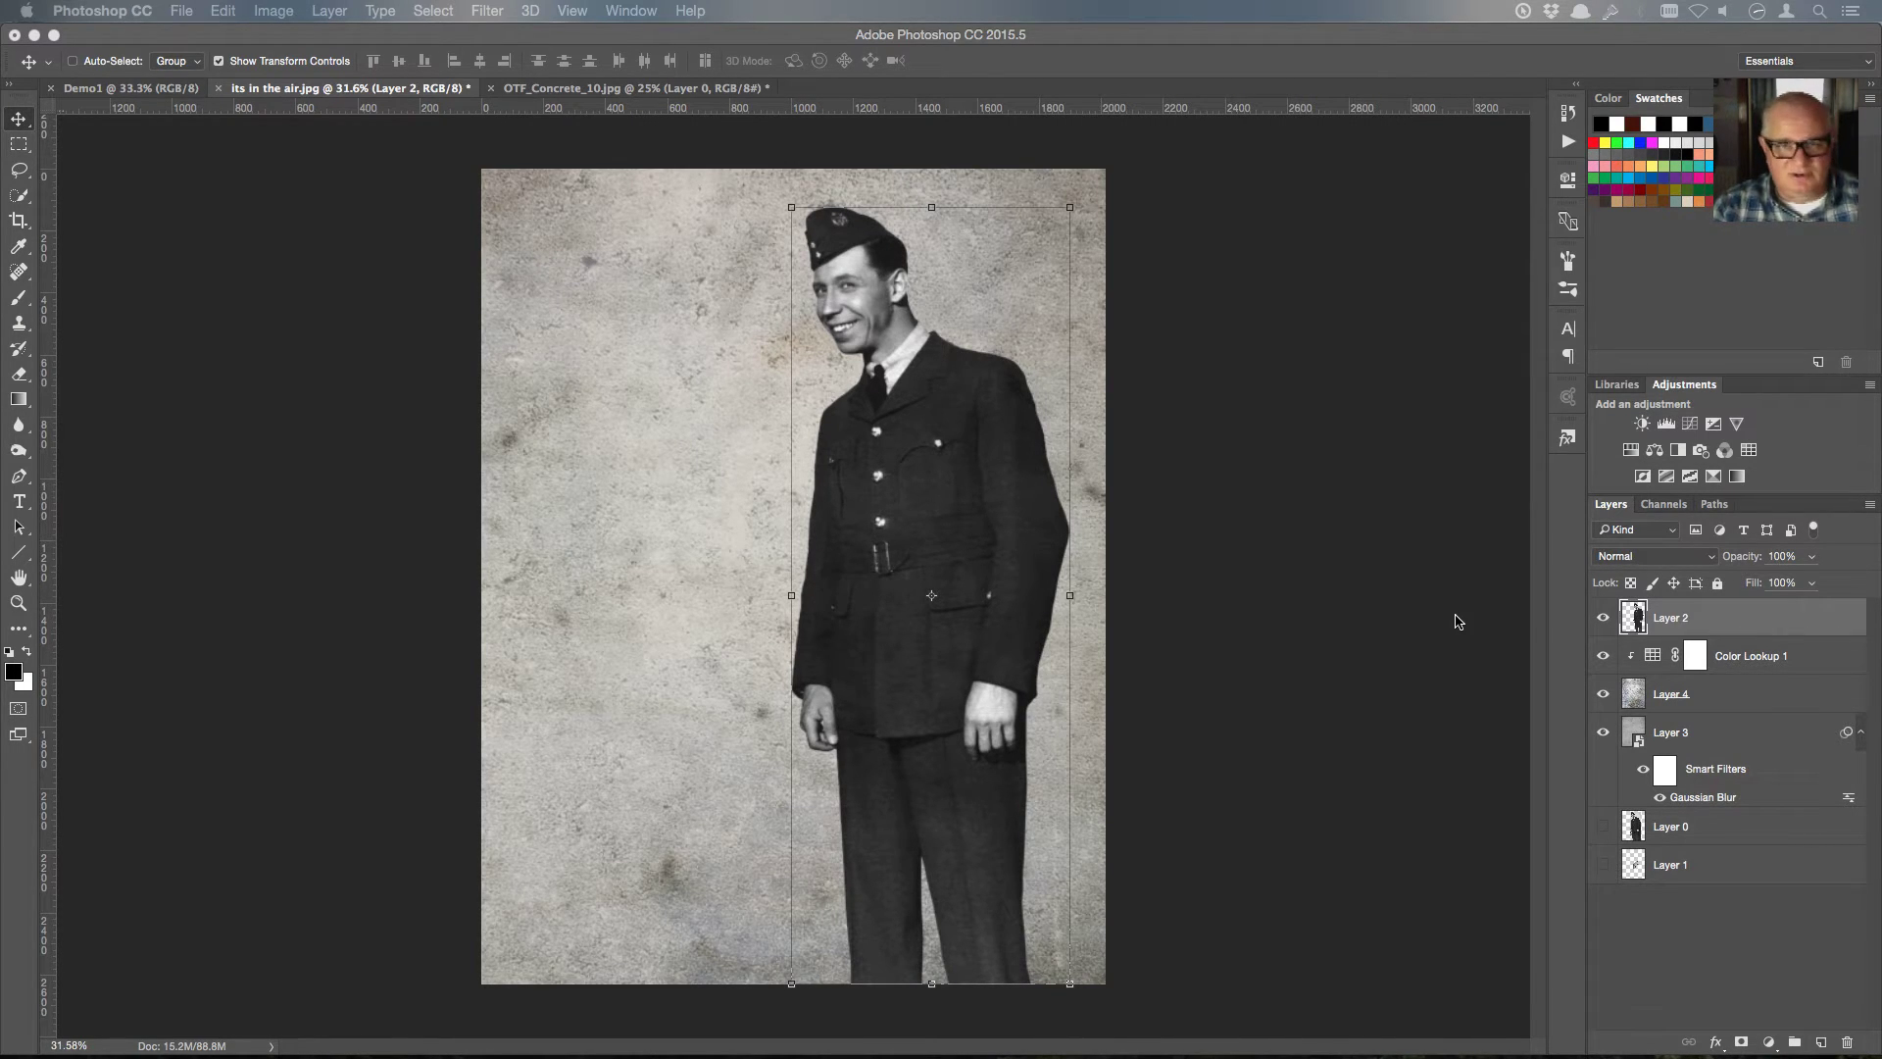
{"action": "left_click", "coordinate": [1513, 37]}
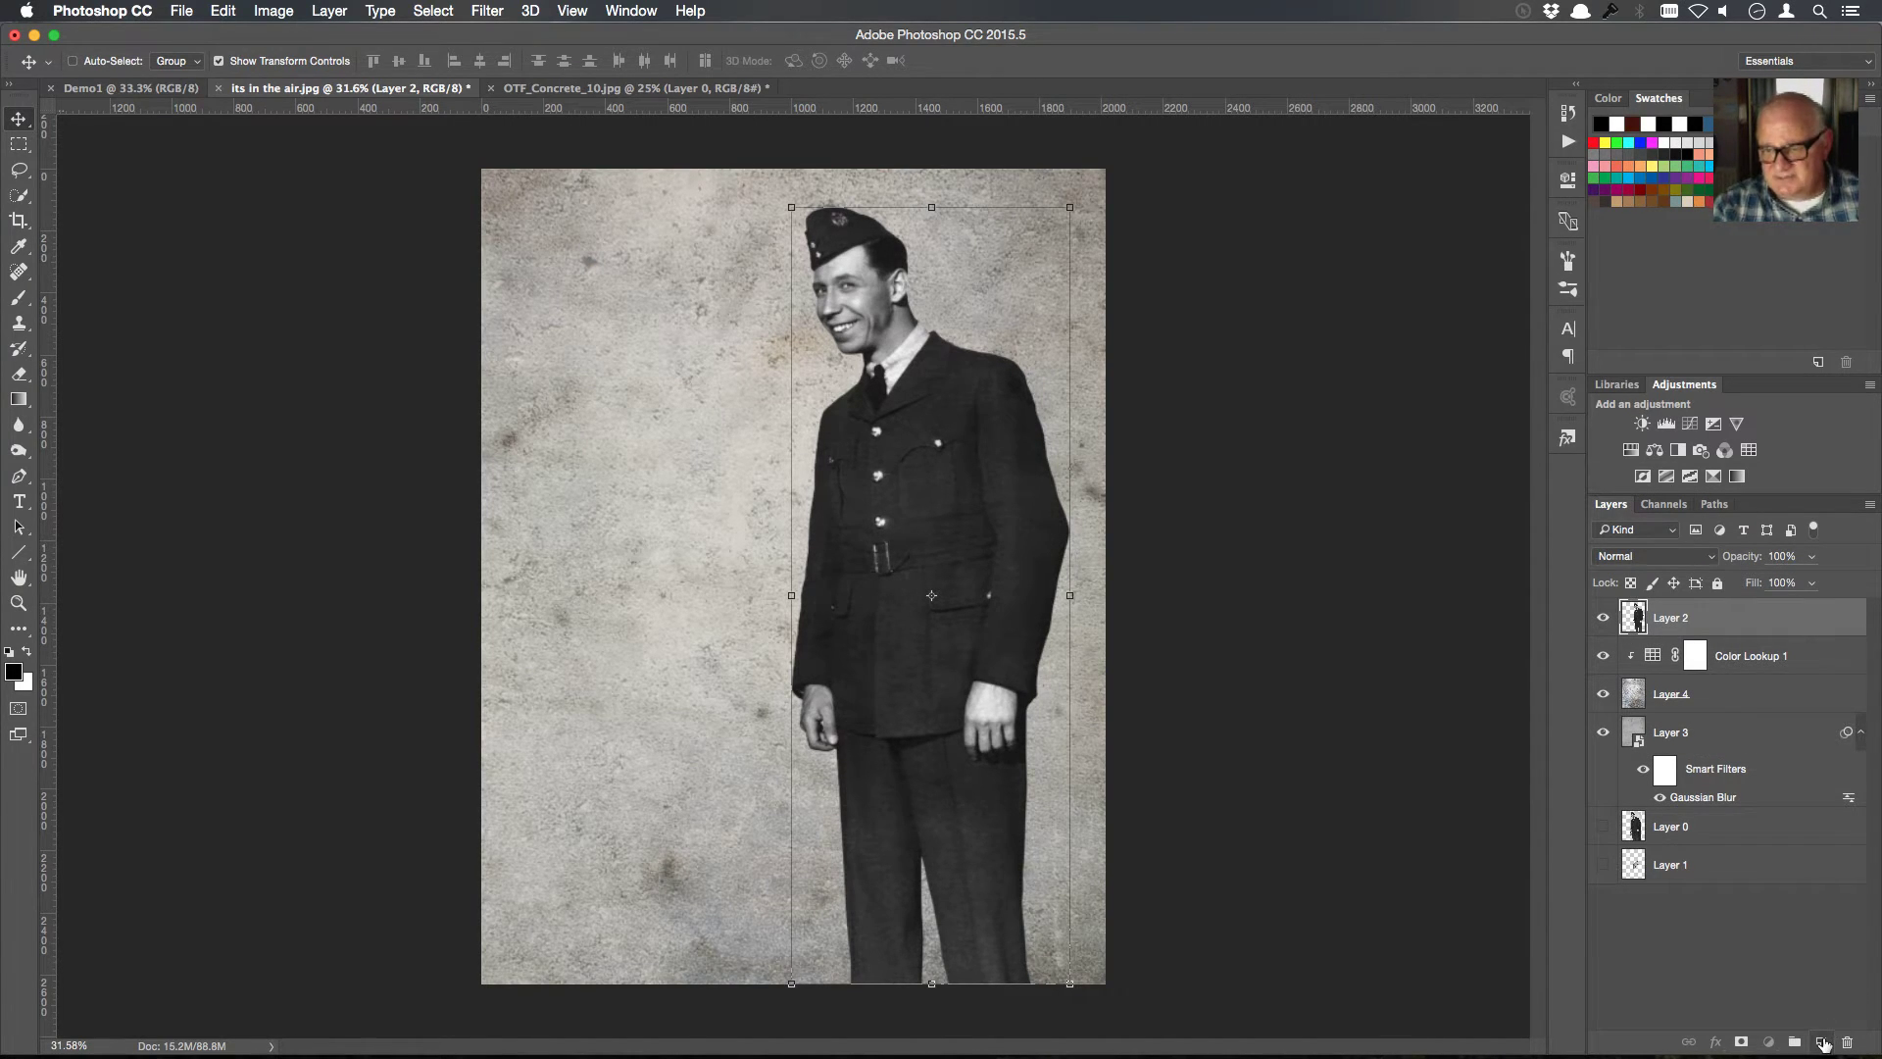
{"action": "left_click", "coordinate": [1822, 1042]}
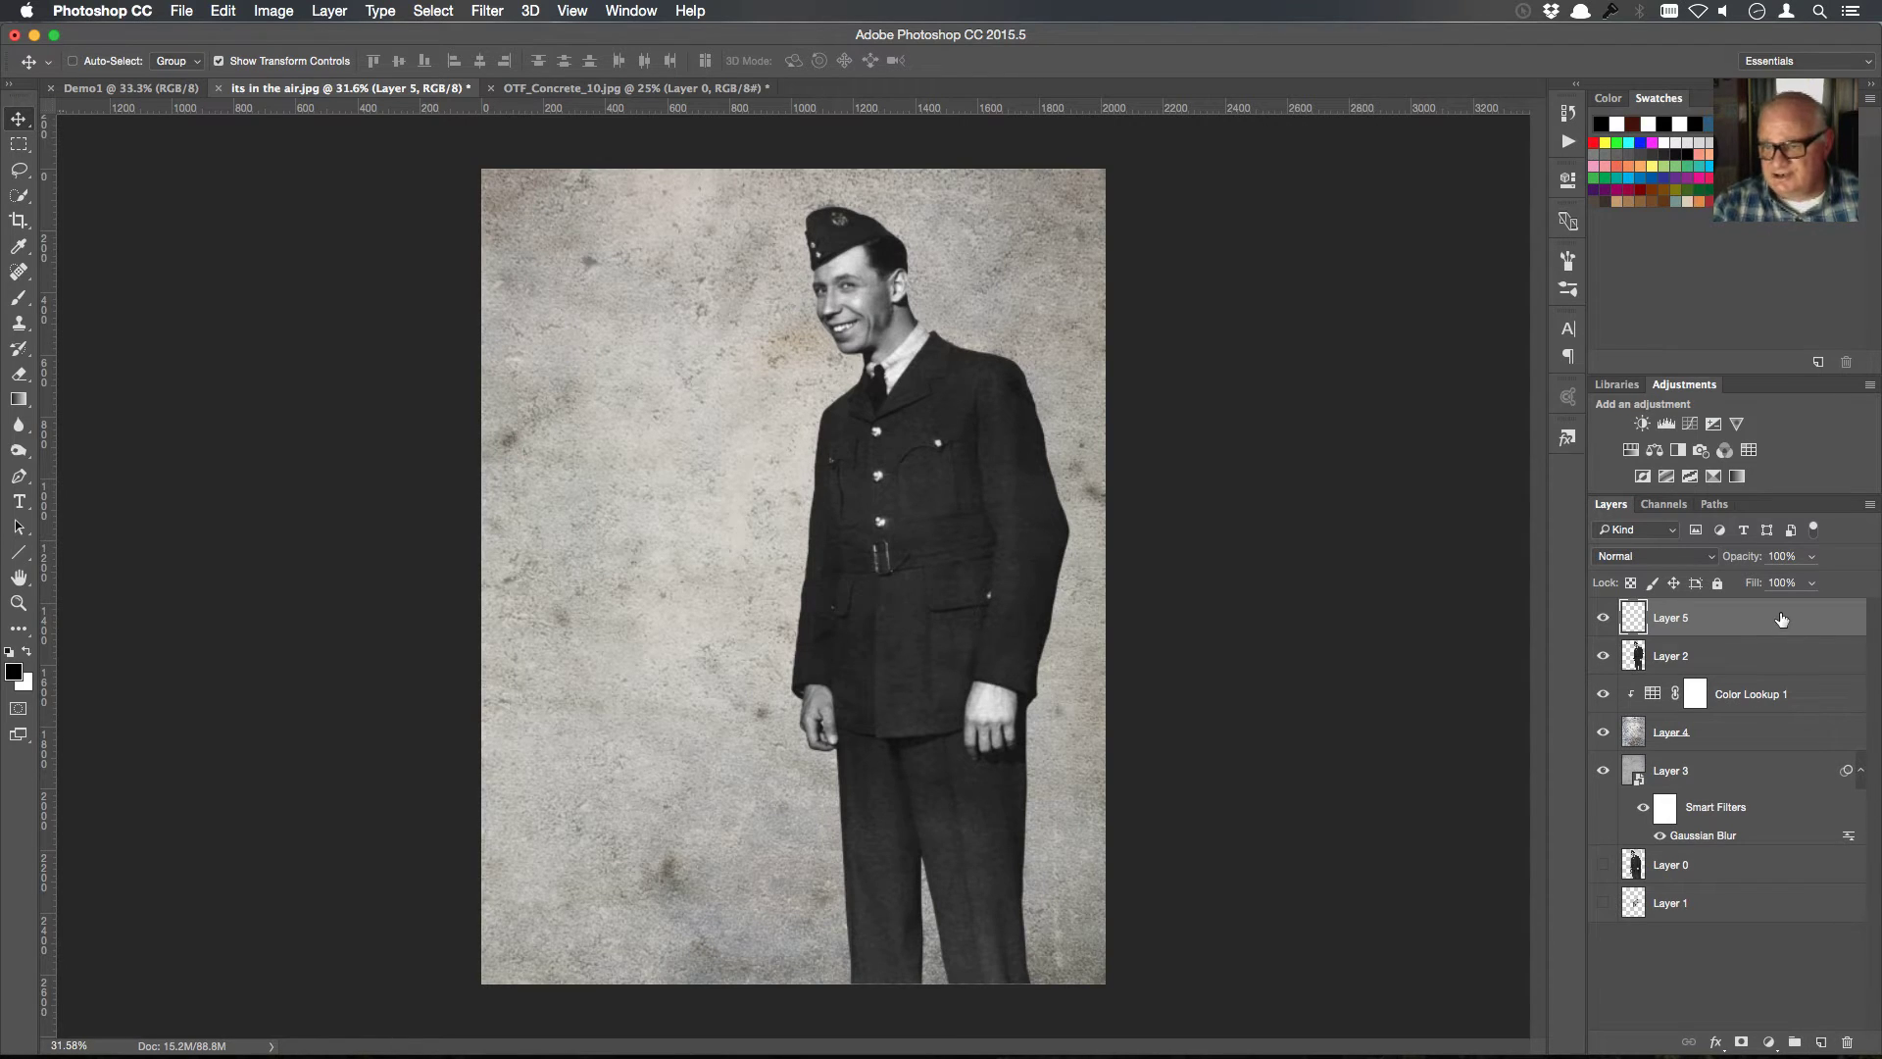
{"action": "left_click_drag", "start_coordinate": [1784, 621], "coordinate": [1786, 673]}
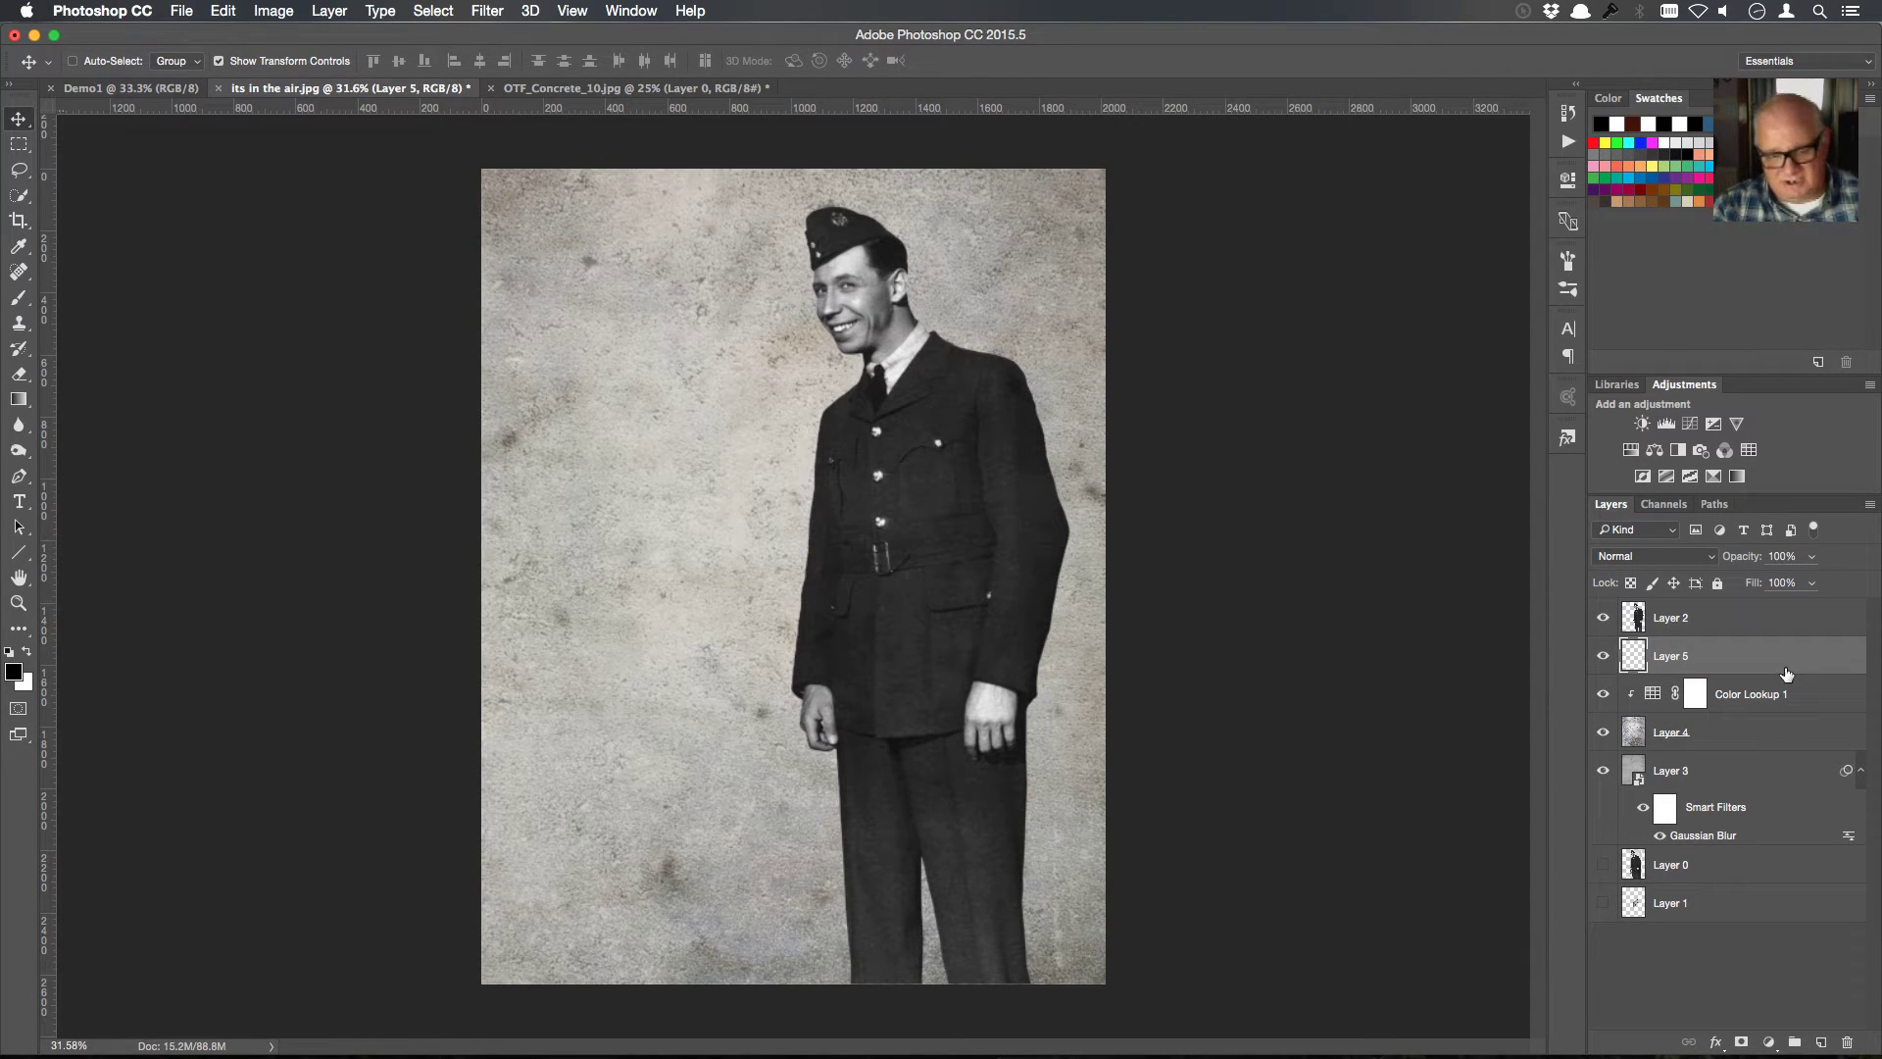
{"action": "left_click", "coordinate": [1846, 1041]}
Rename Layer 2, the airman cut-out, with the man's first name
{"action": "left_click", "coordinate": [1762, 626]}
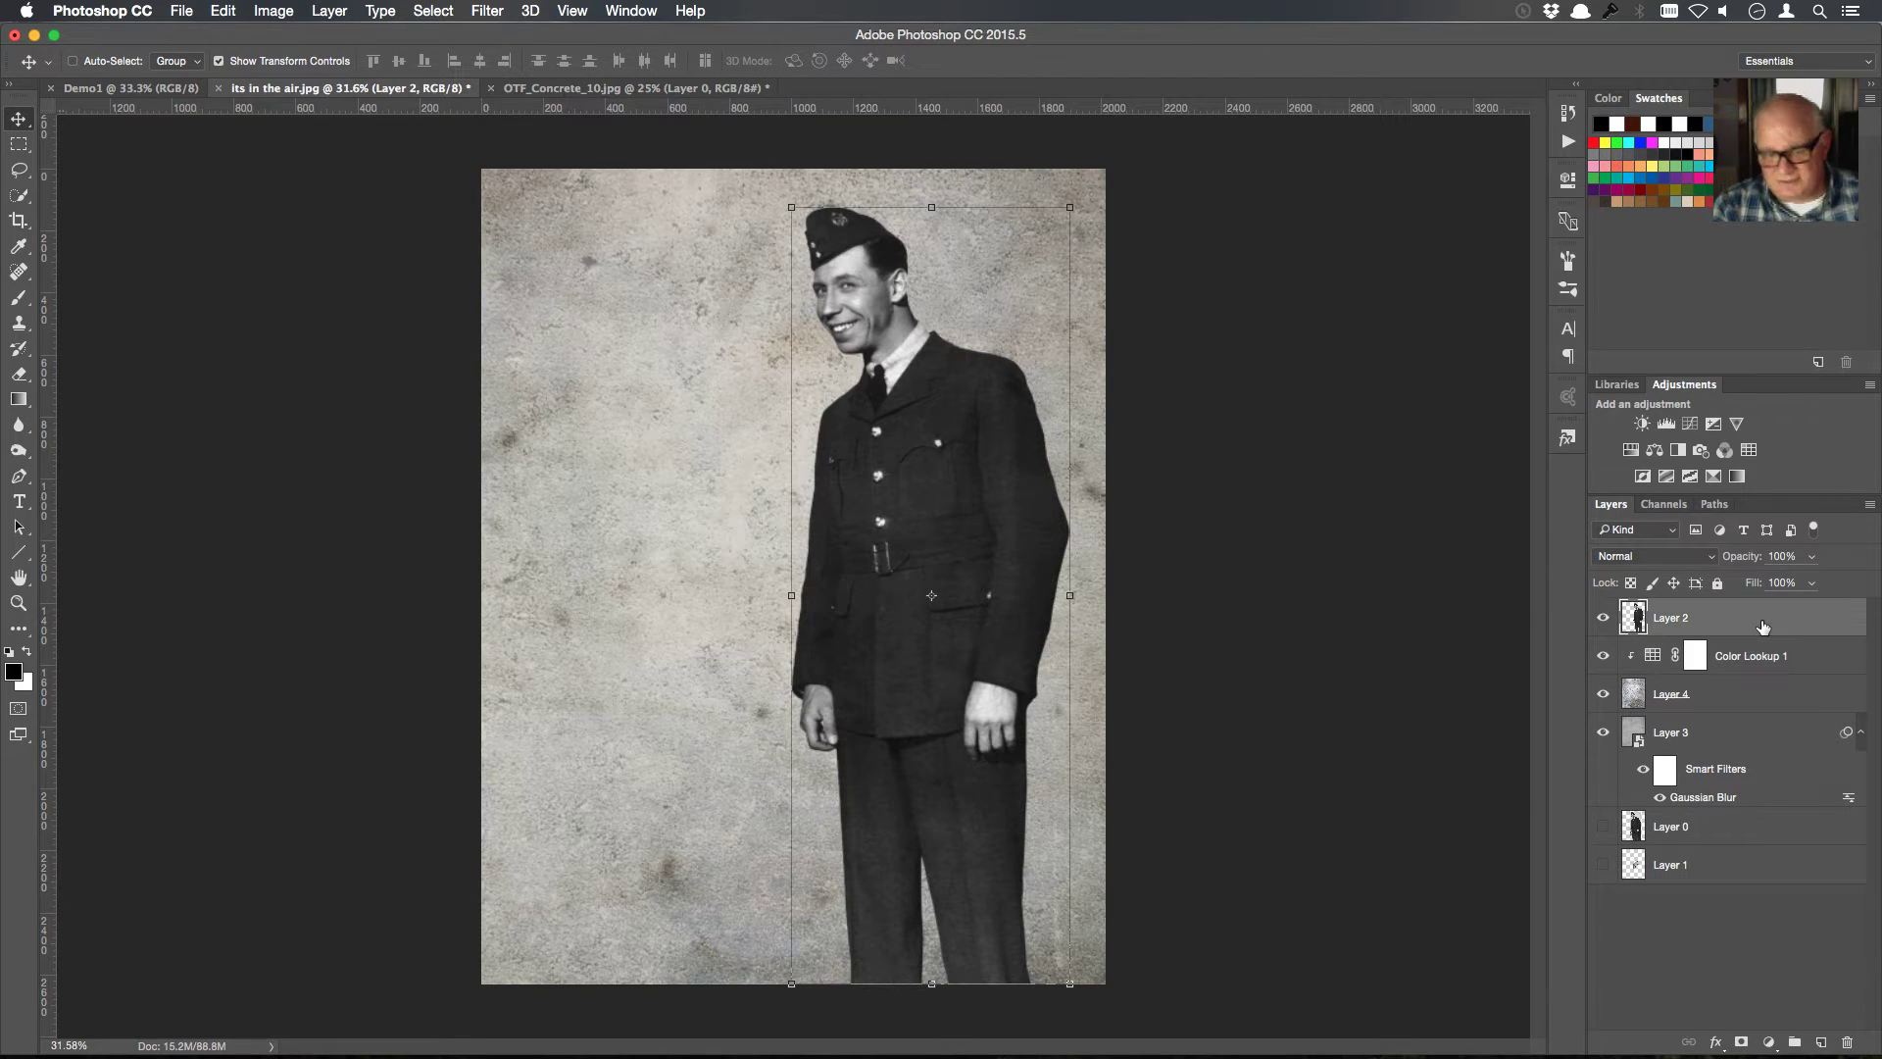
{"action": "double_click", "coordinate": [1682, 621]}
{"action": "type", "text": "Ge"}
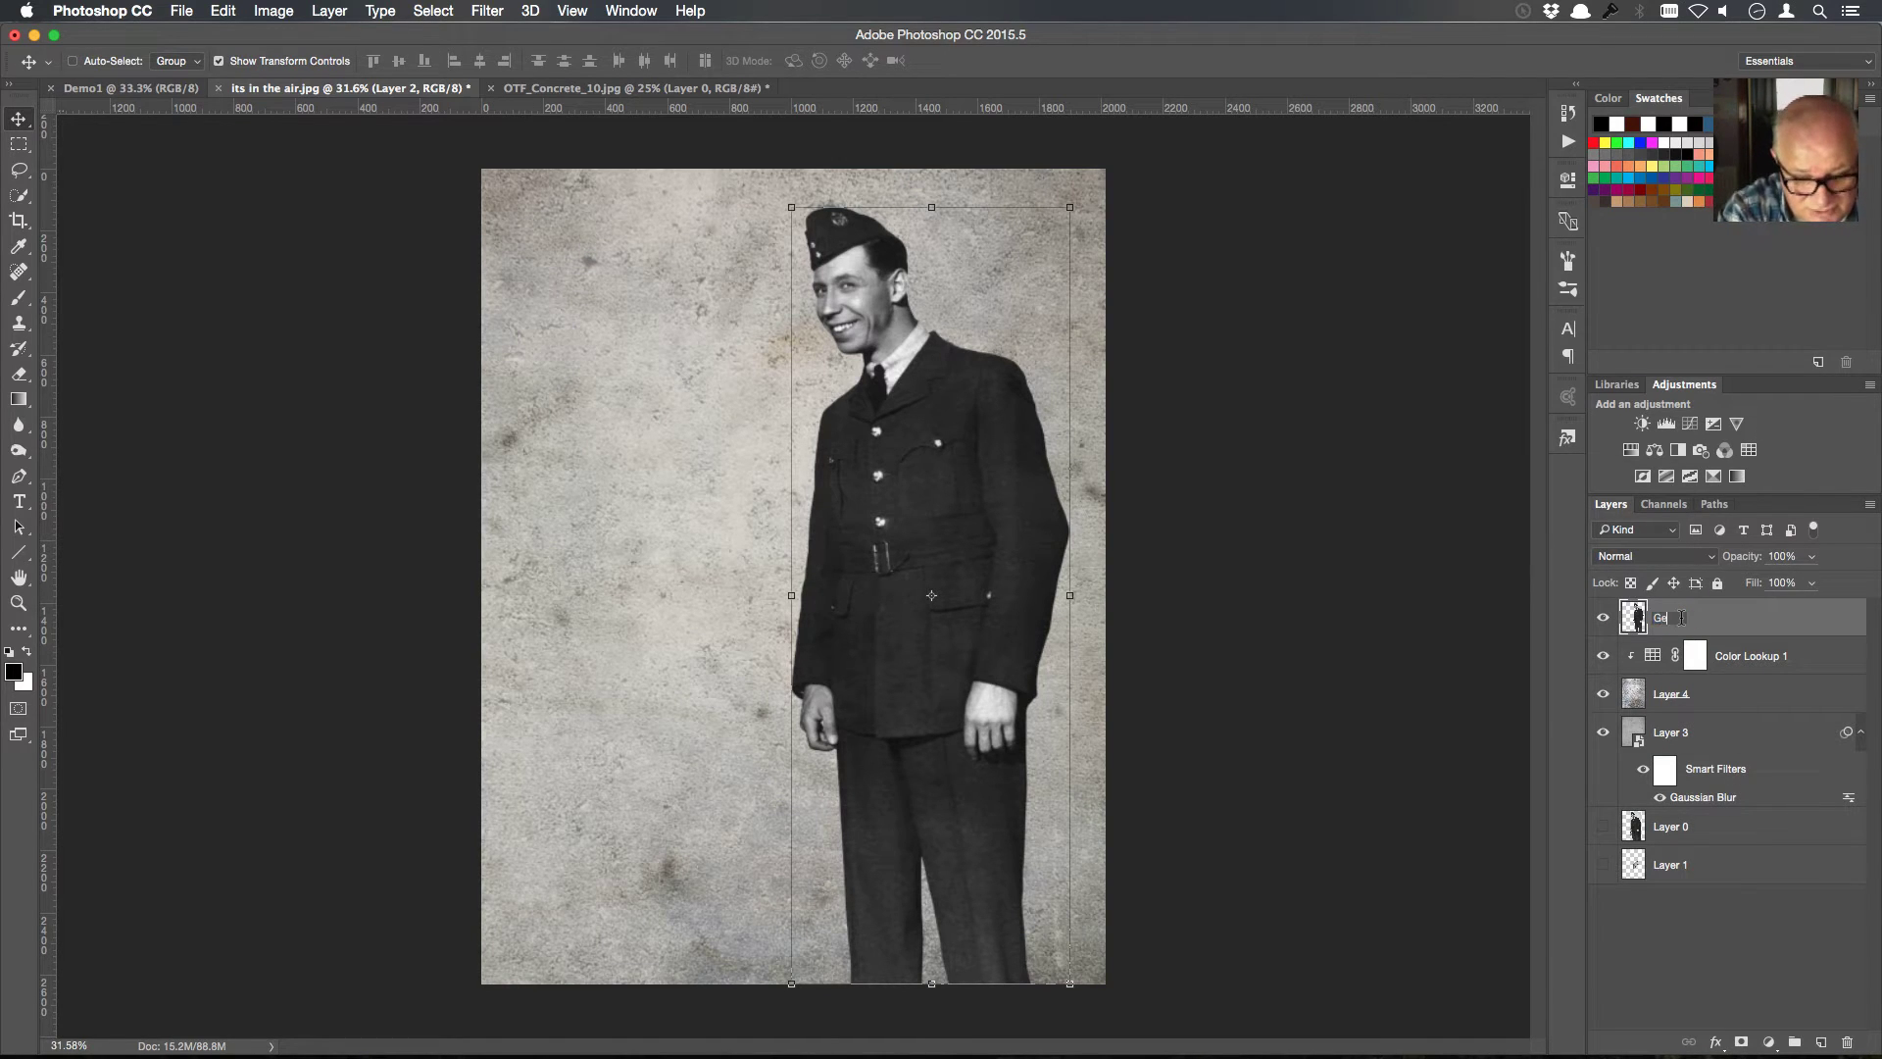
{"action": "type", "text": "org"}
{"action": "type", "text": "g"}
{"action": "key", "text": "Return"}
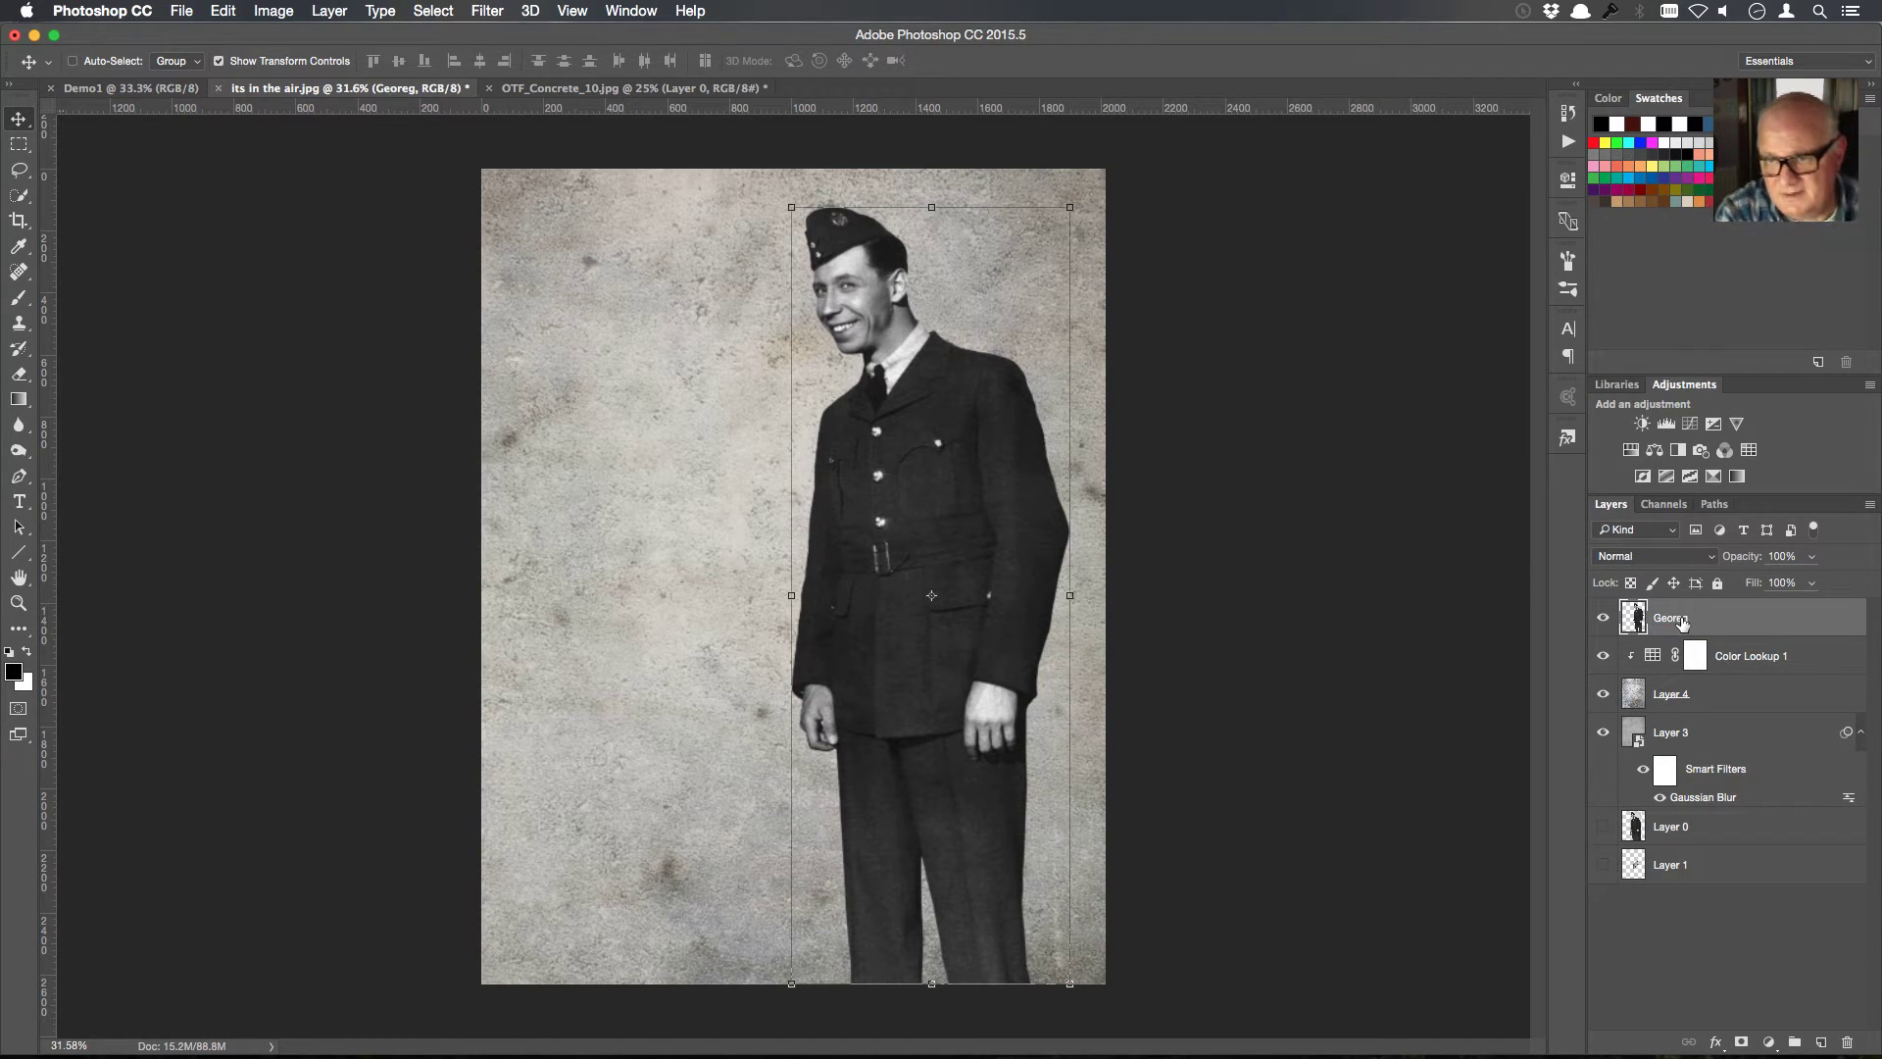
{"action": "double_click", "coordinate": [1683, 618]}
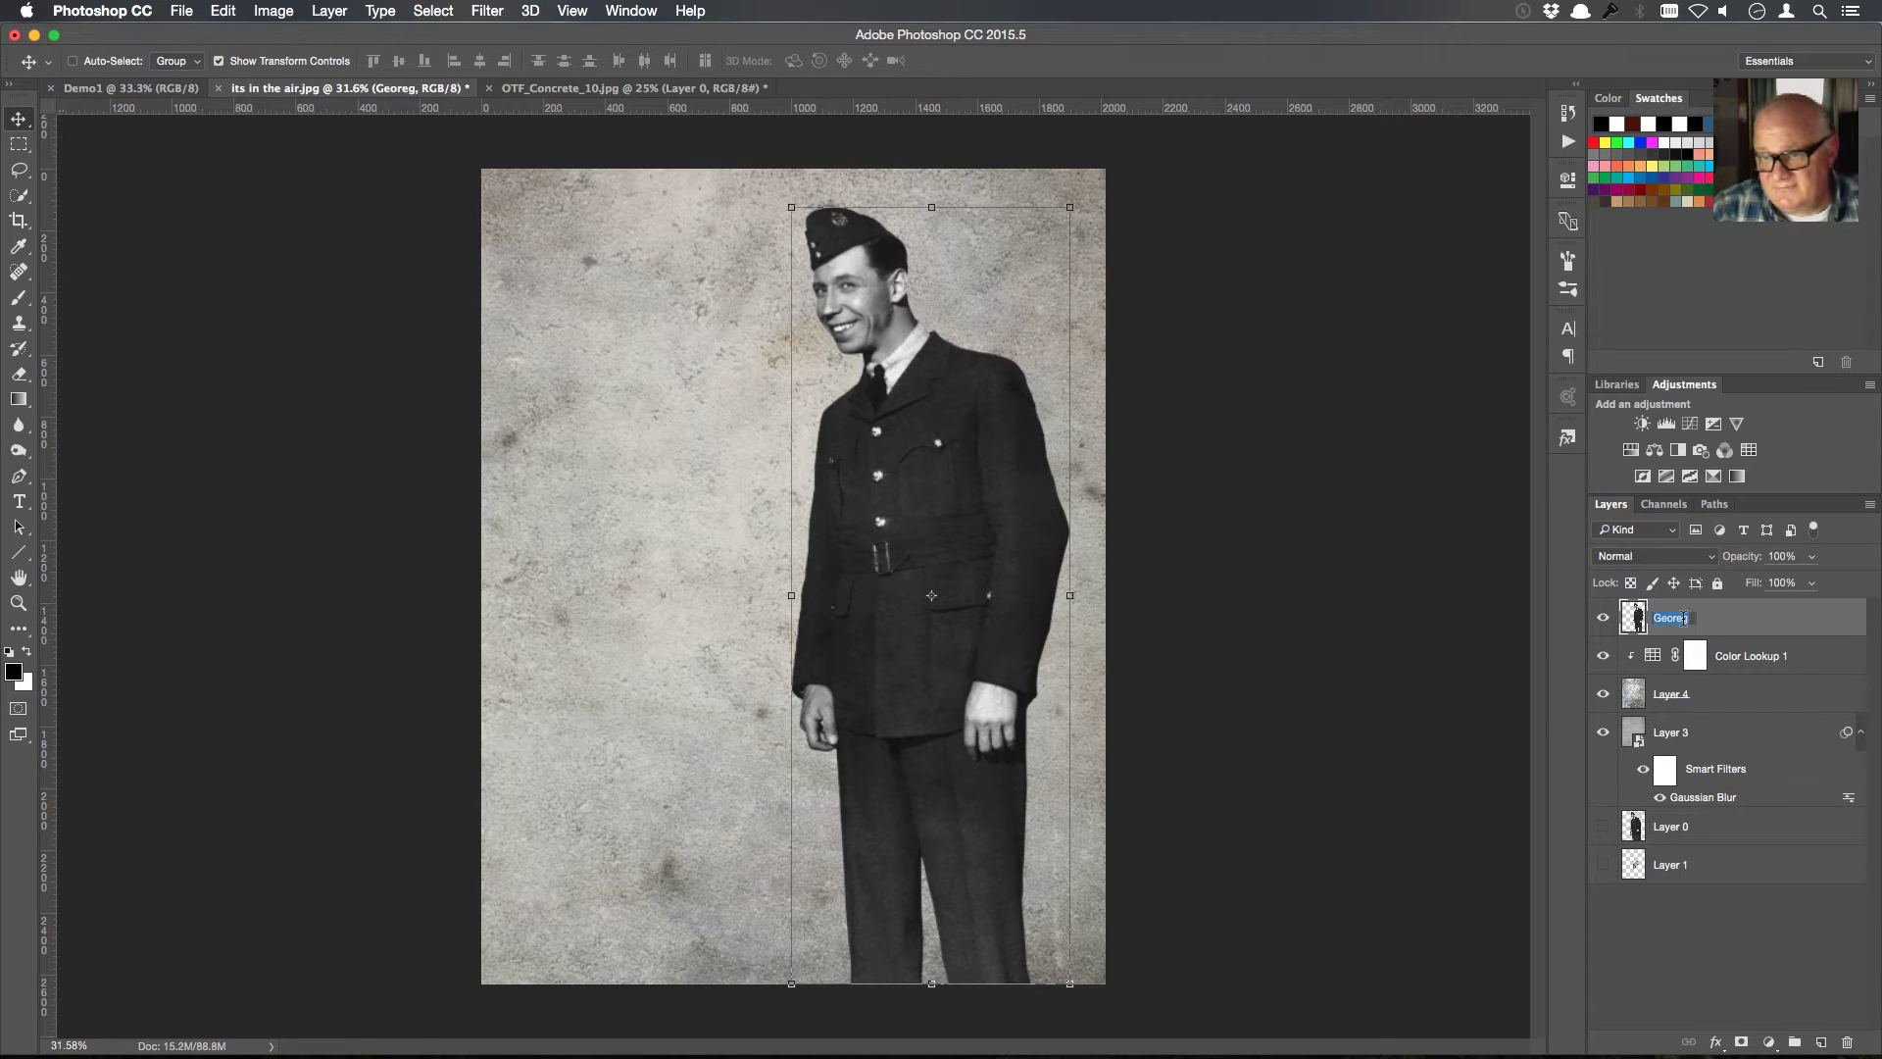
{"action": "type", "text": "Ge"}
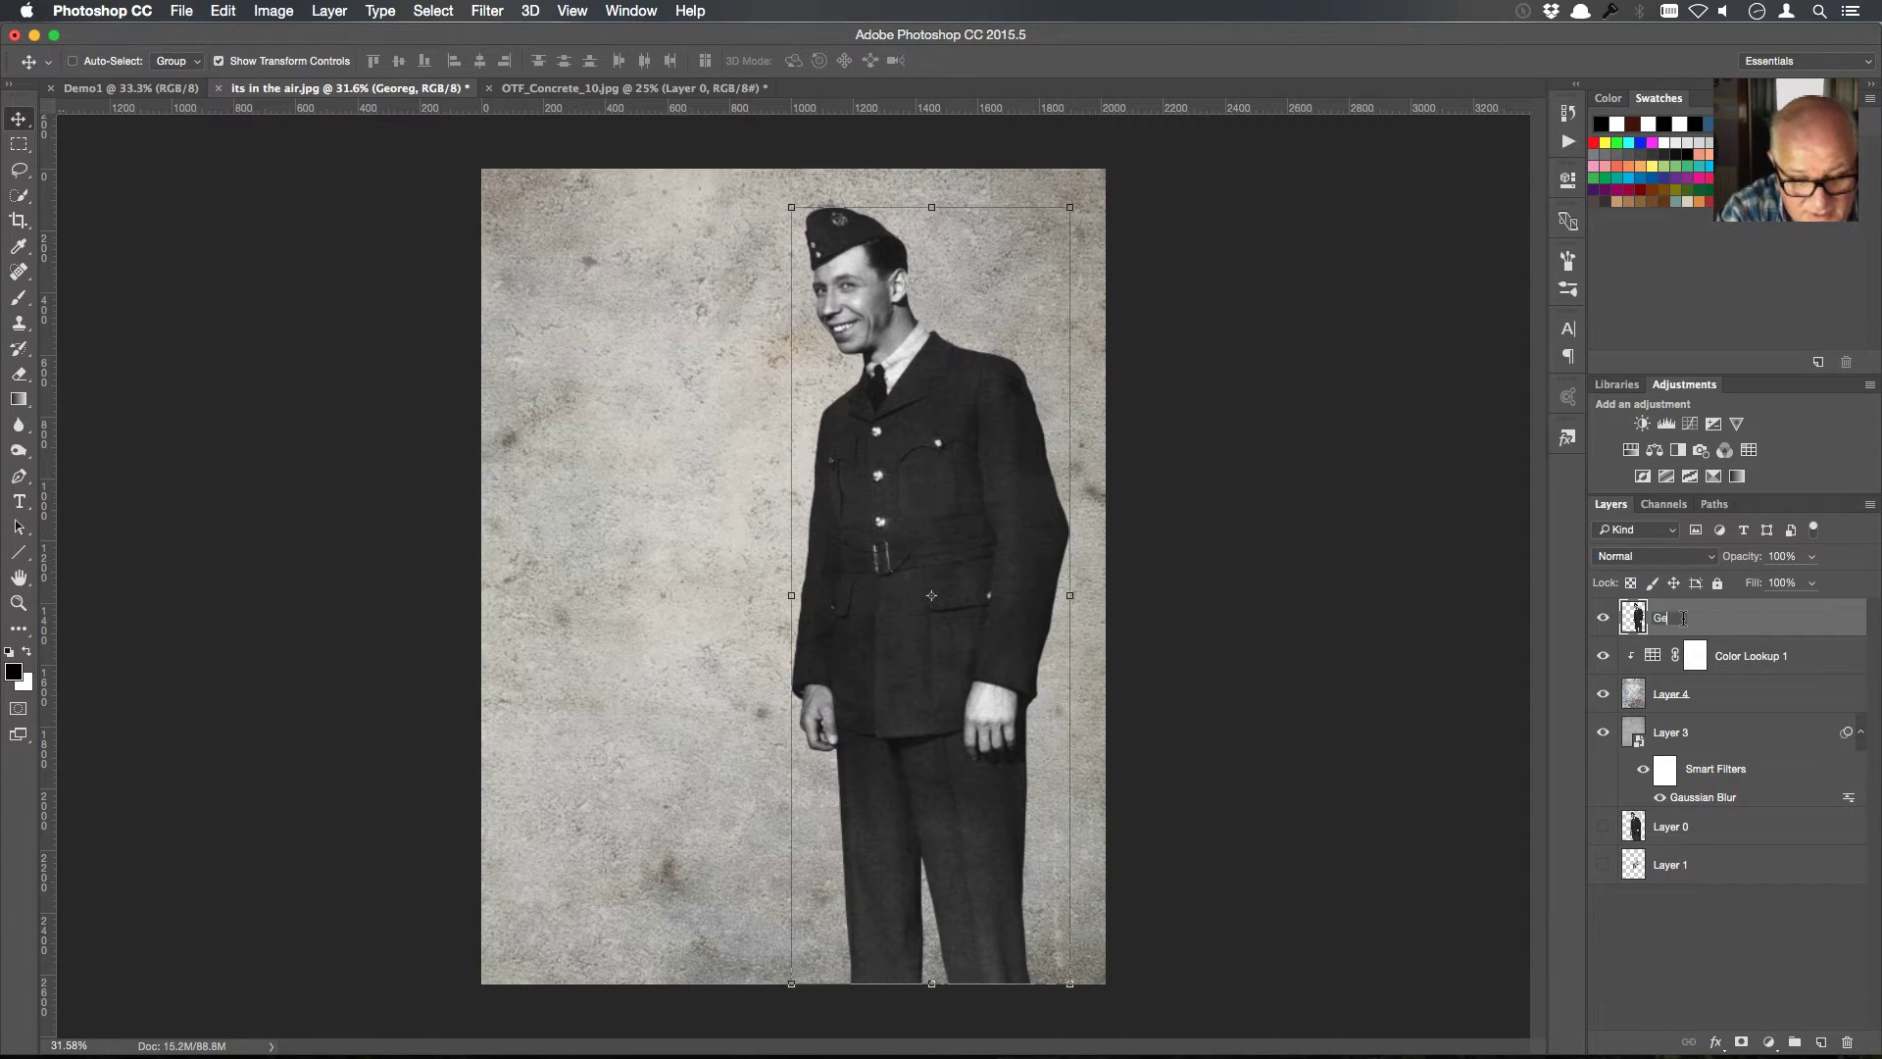
{"action": "type", "text": "orge"}
{"action": "key", "text": "Return"}
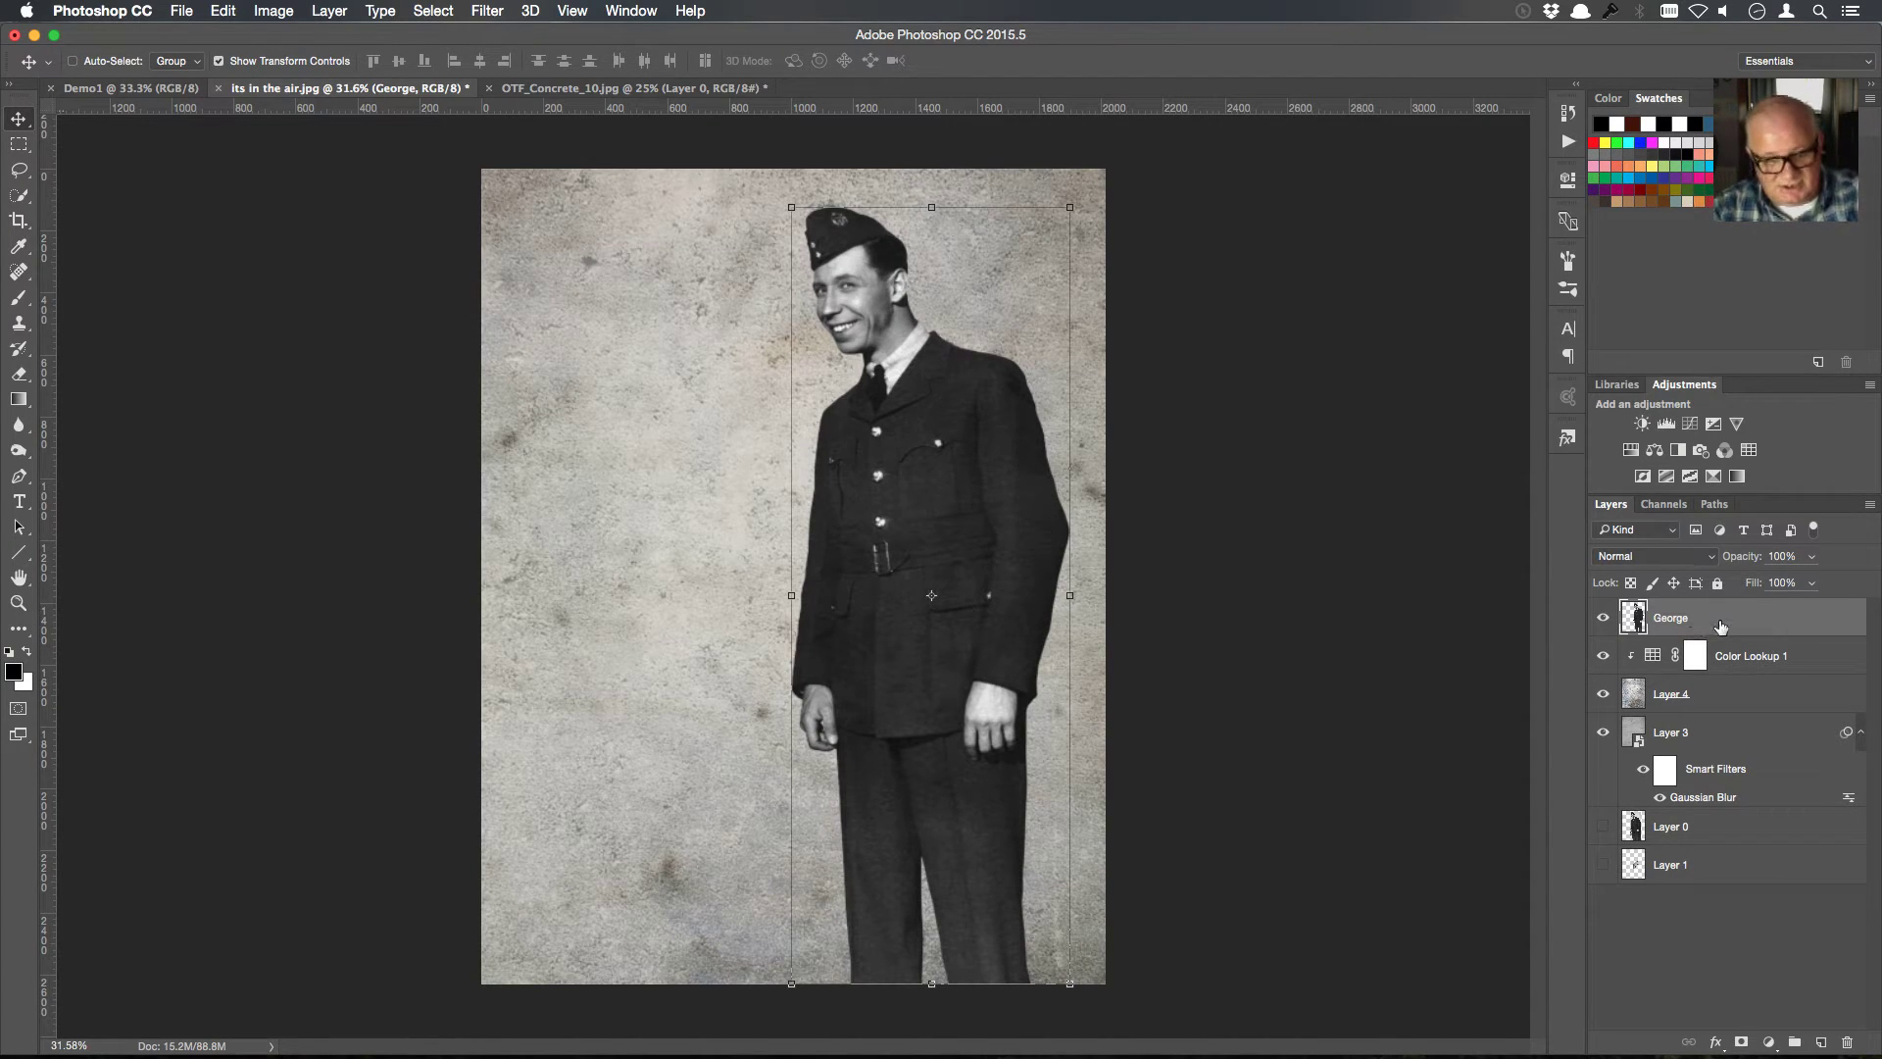
Add an empty layer directly beneath the airman cut-out layer and hide the cut-out layer
{"action": "key", "text": "super"}
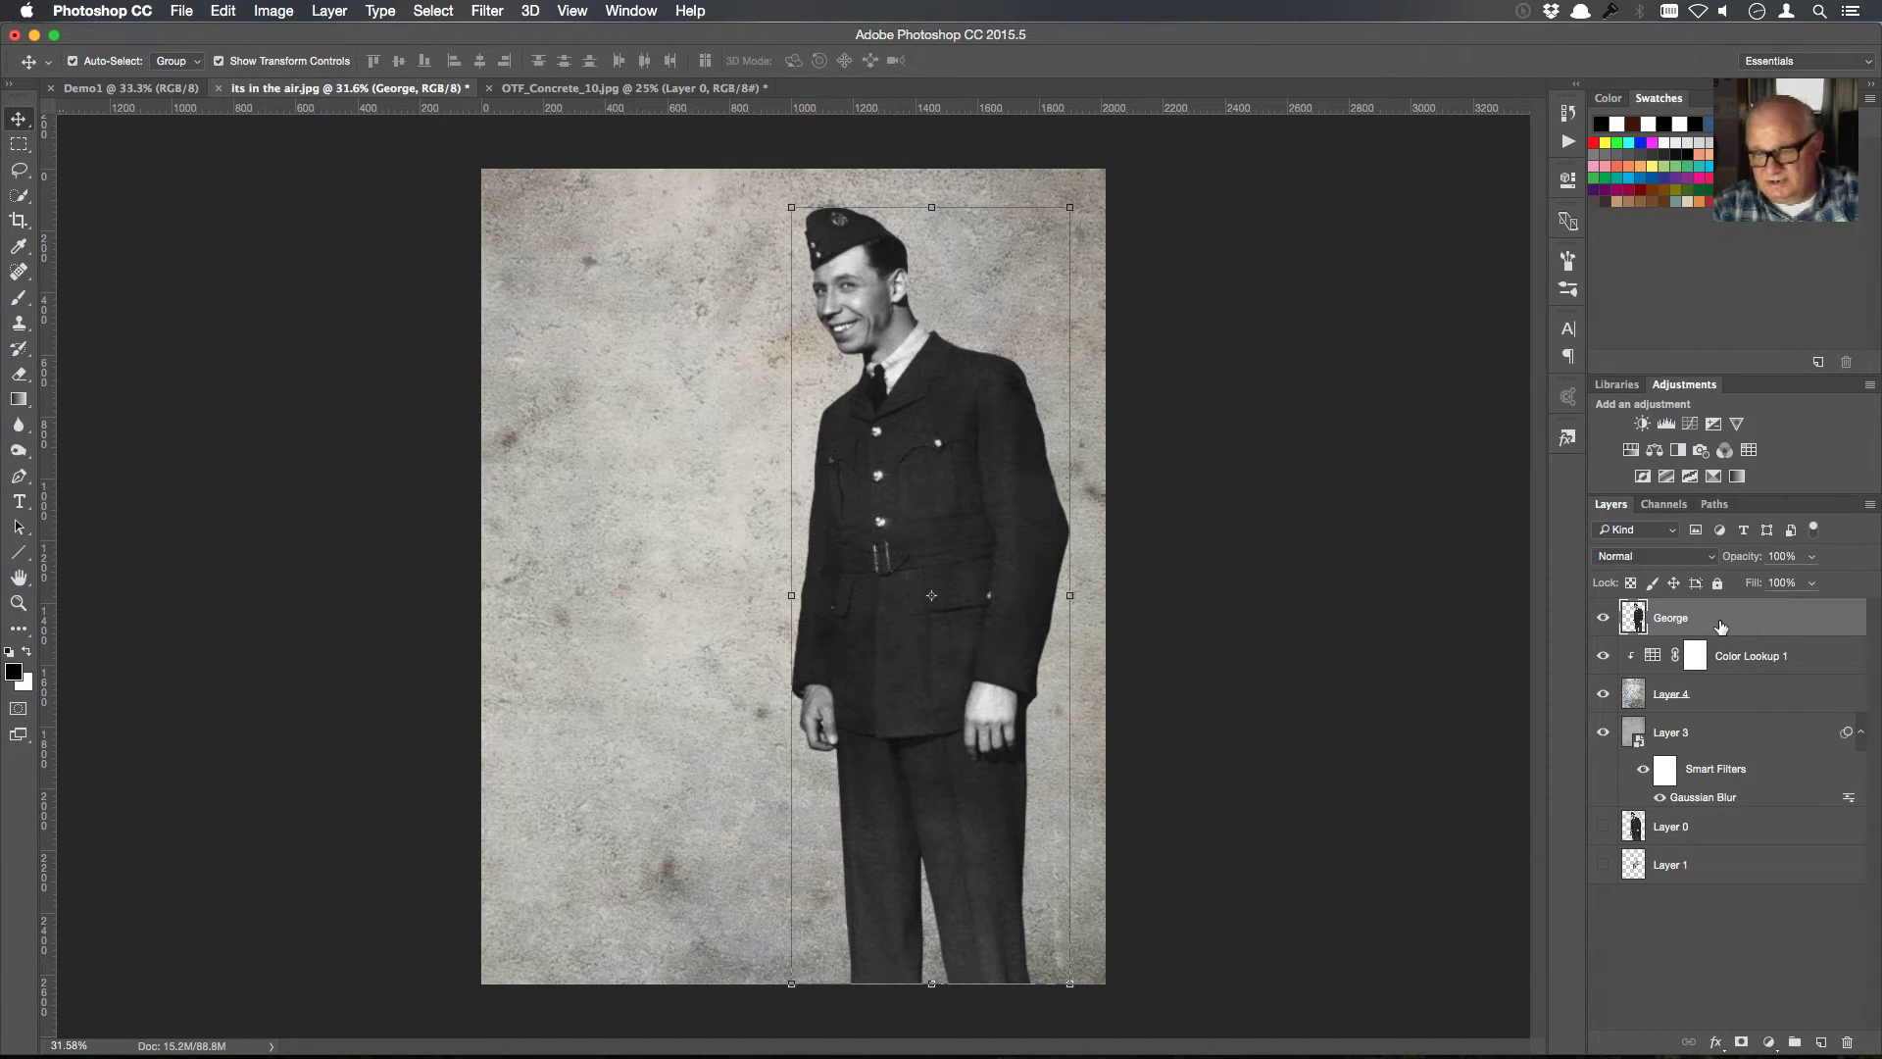
{"action": "left_click", "coordinate": [1822, 1045], "text": "super"}
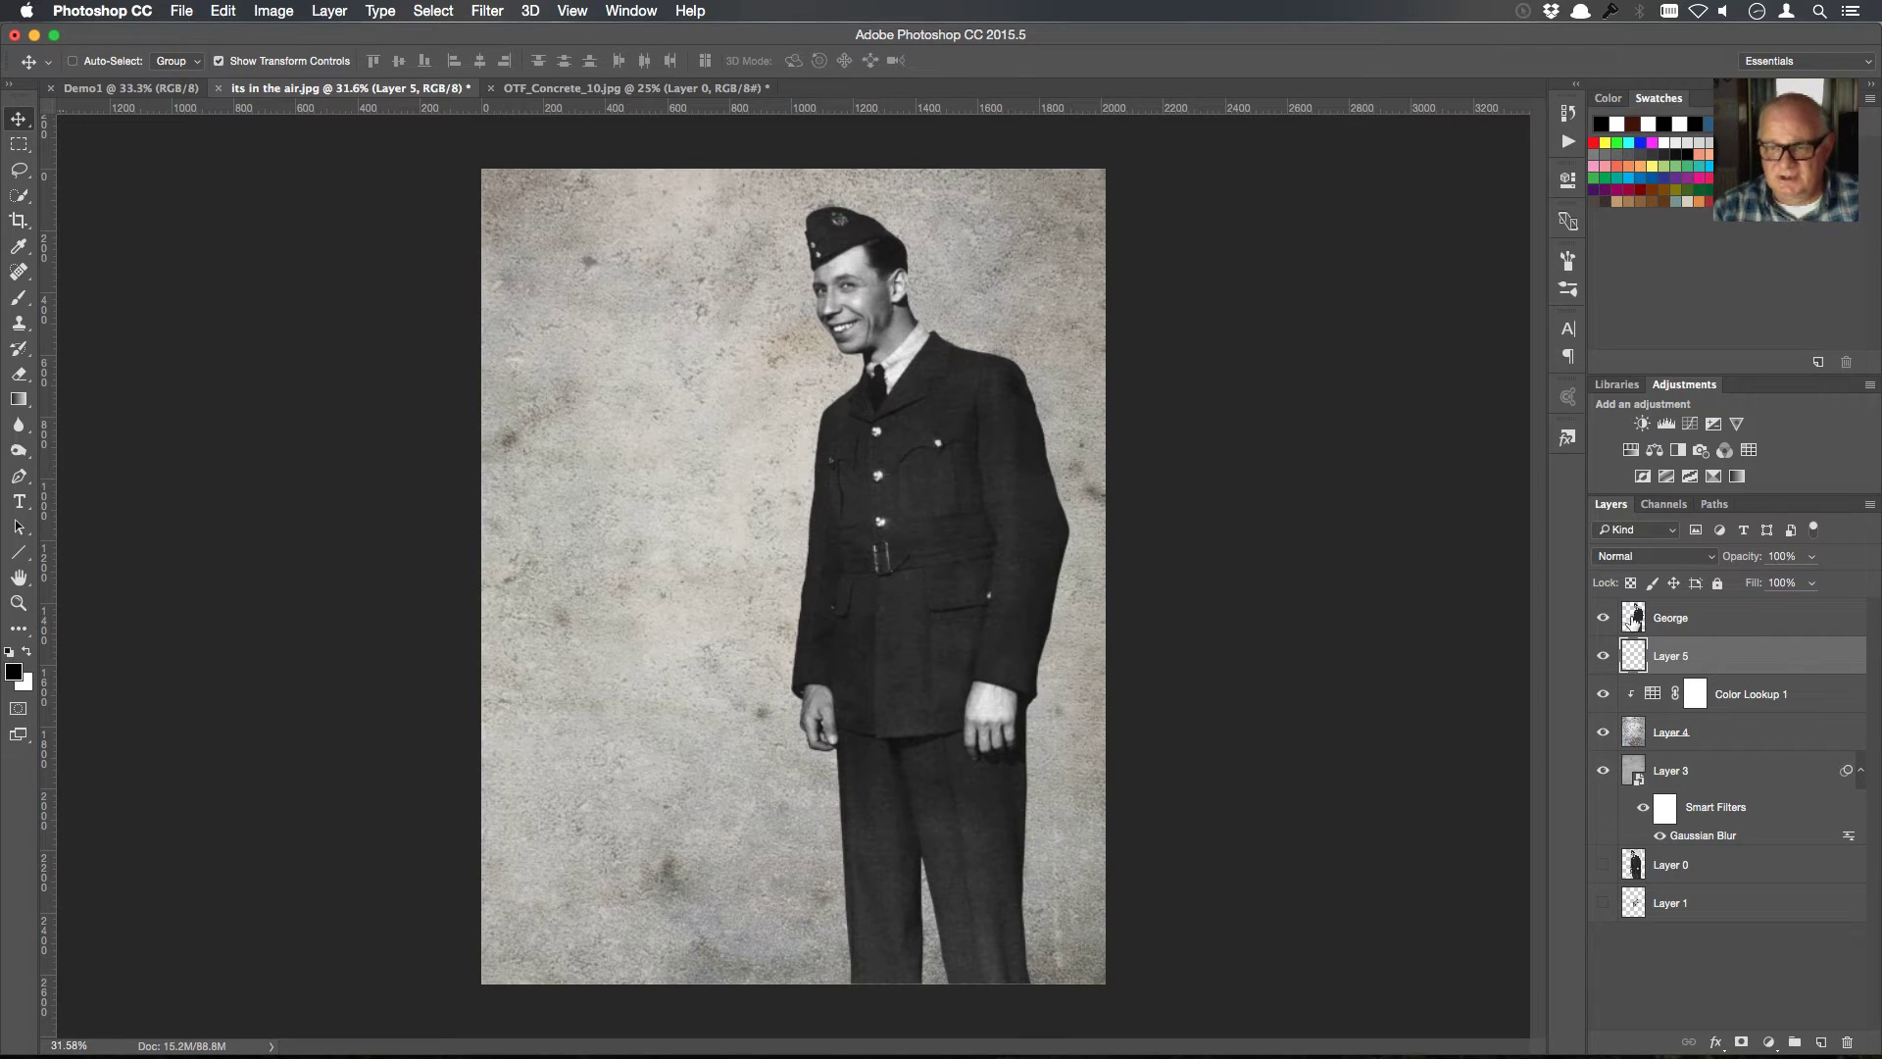
{"action": "left_click", "coordinate": [1605, 618]}
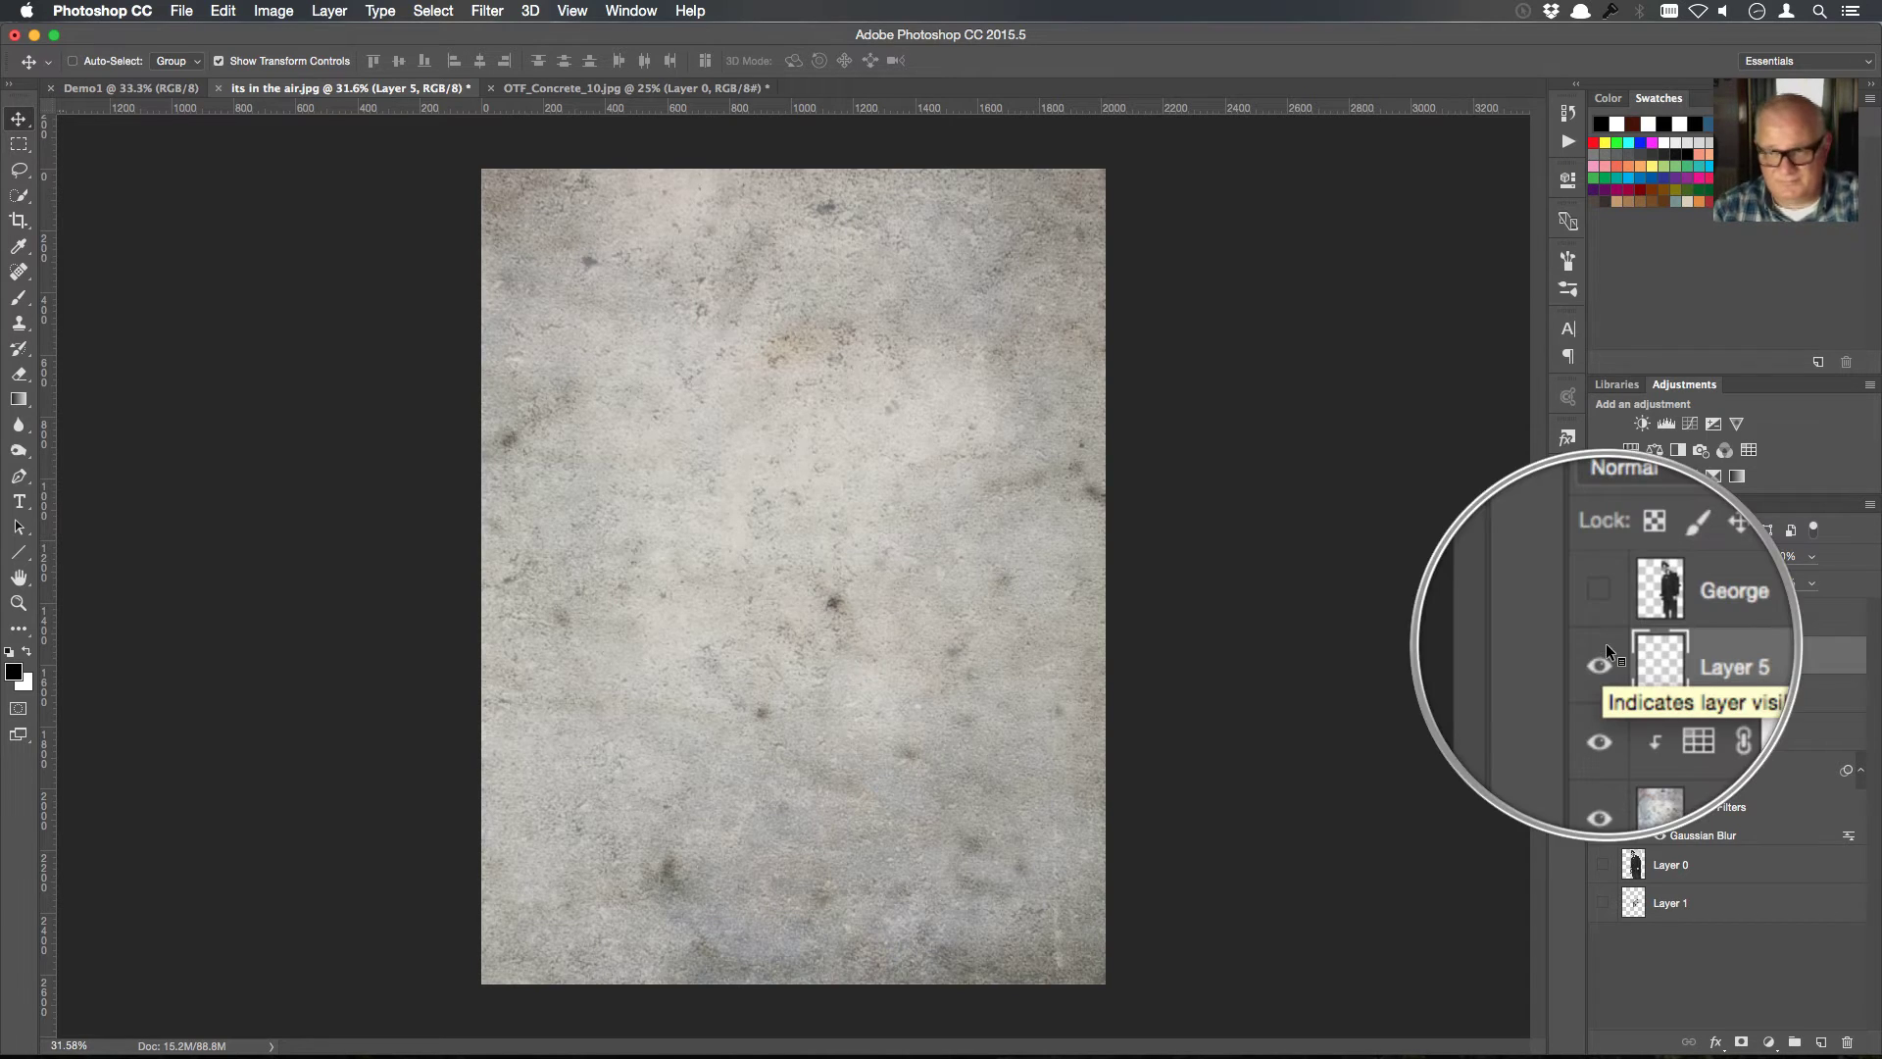
{"action": "right_click", "coordinate": [1603, 617]}
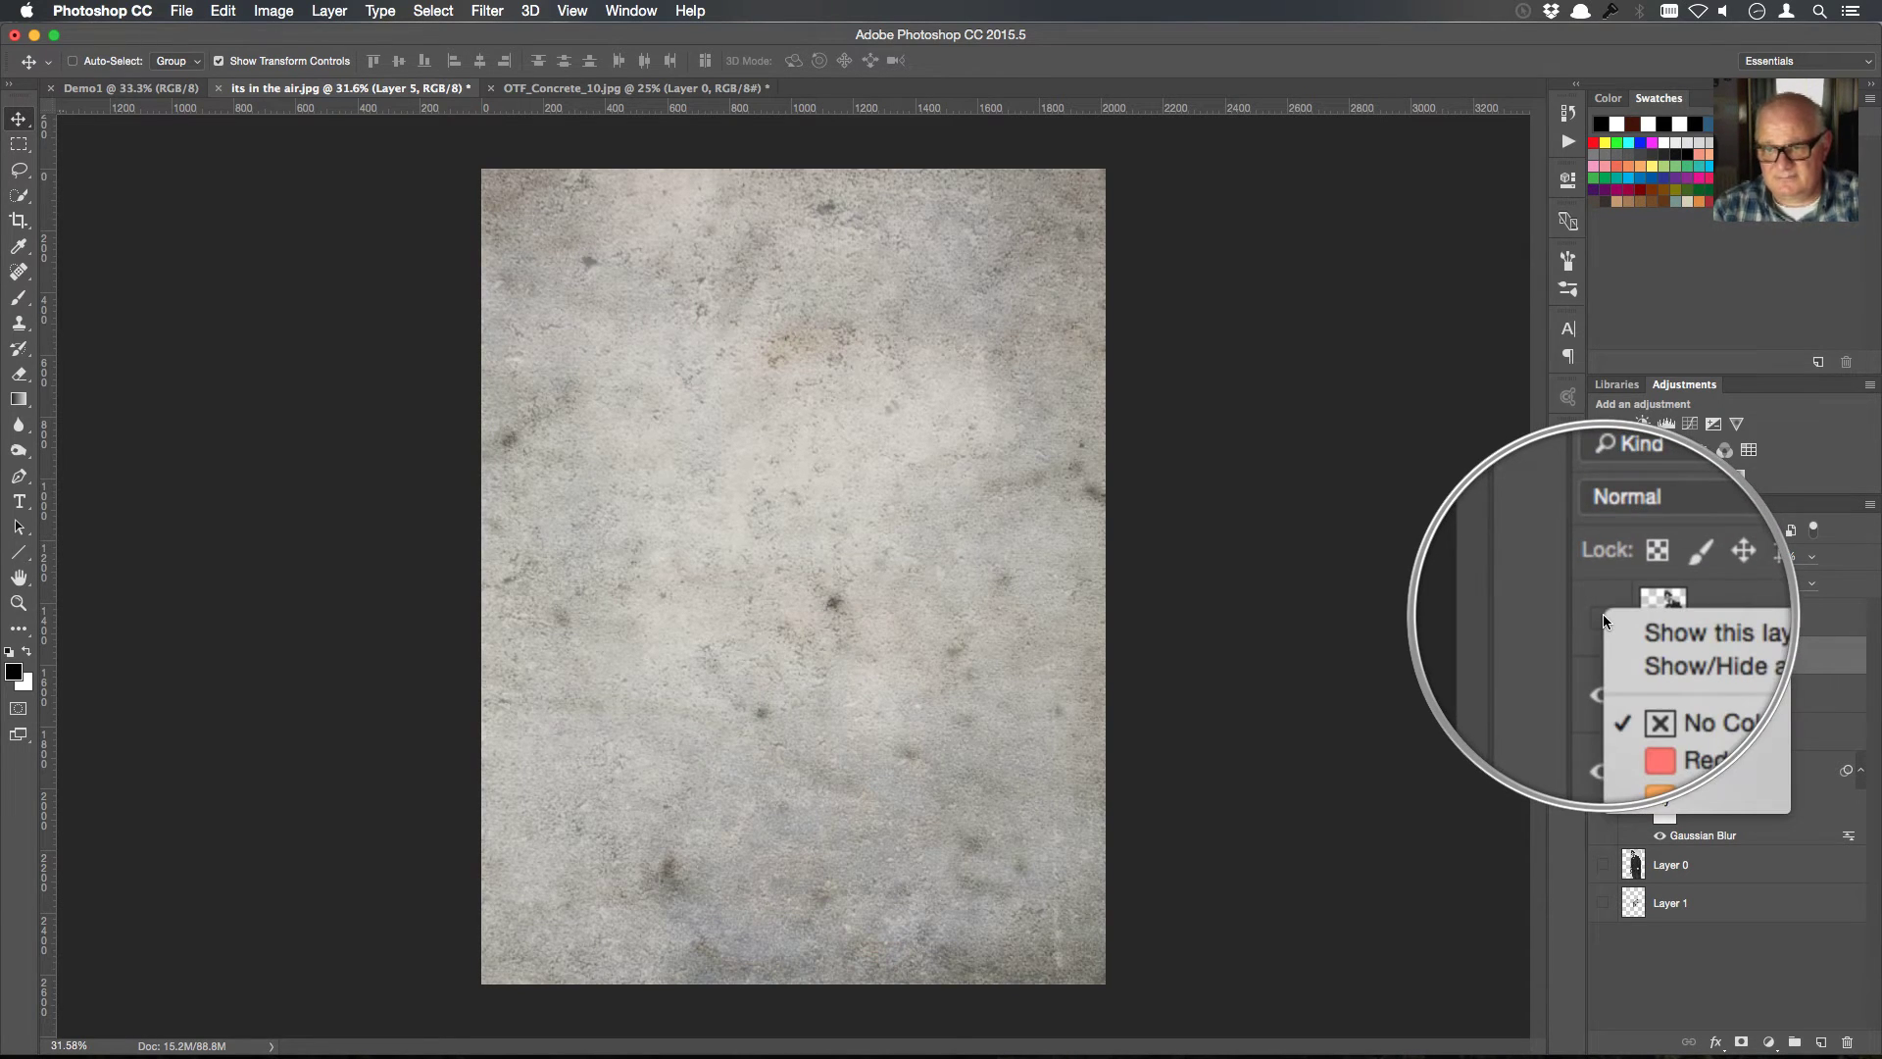
{"action": "key", "text": "Escape"}
{"action": "left_click", "coordinate": [1604, 619]}
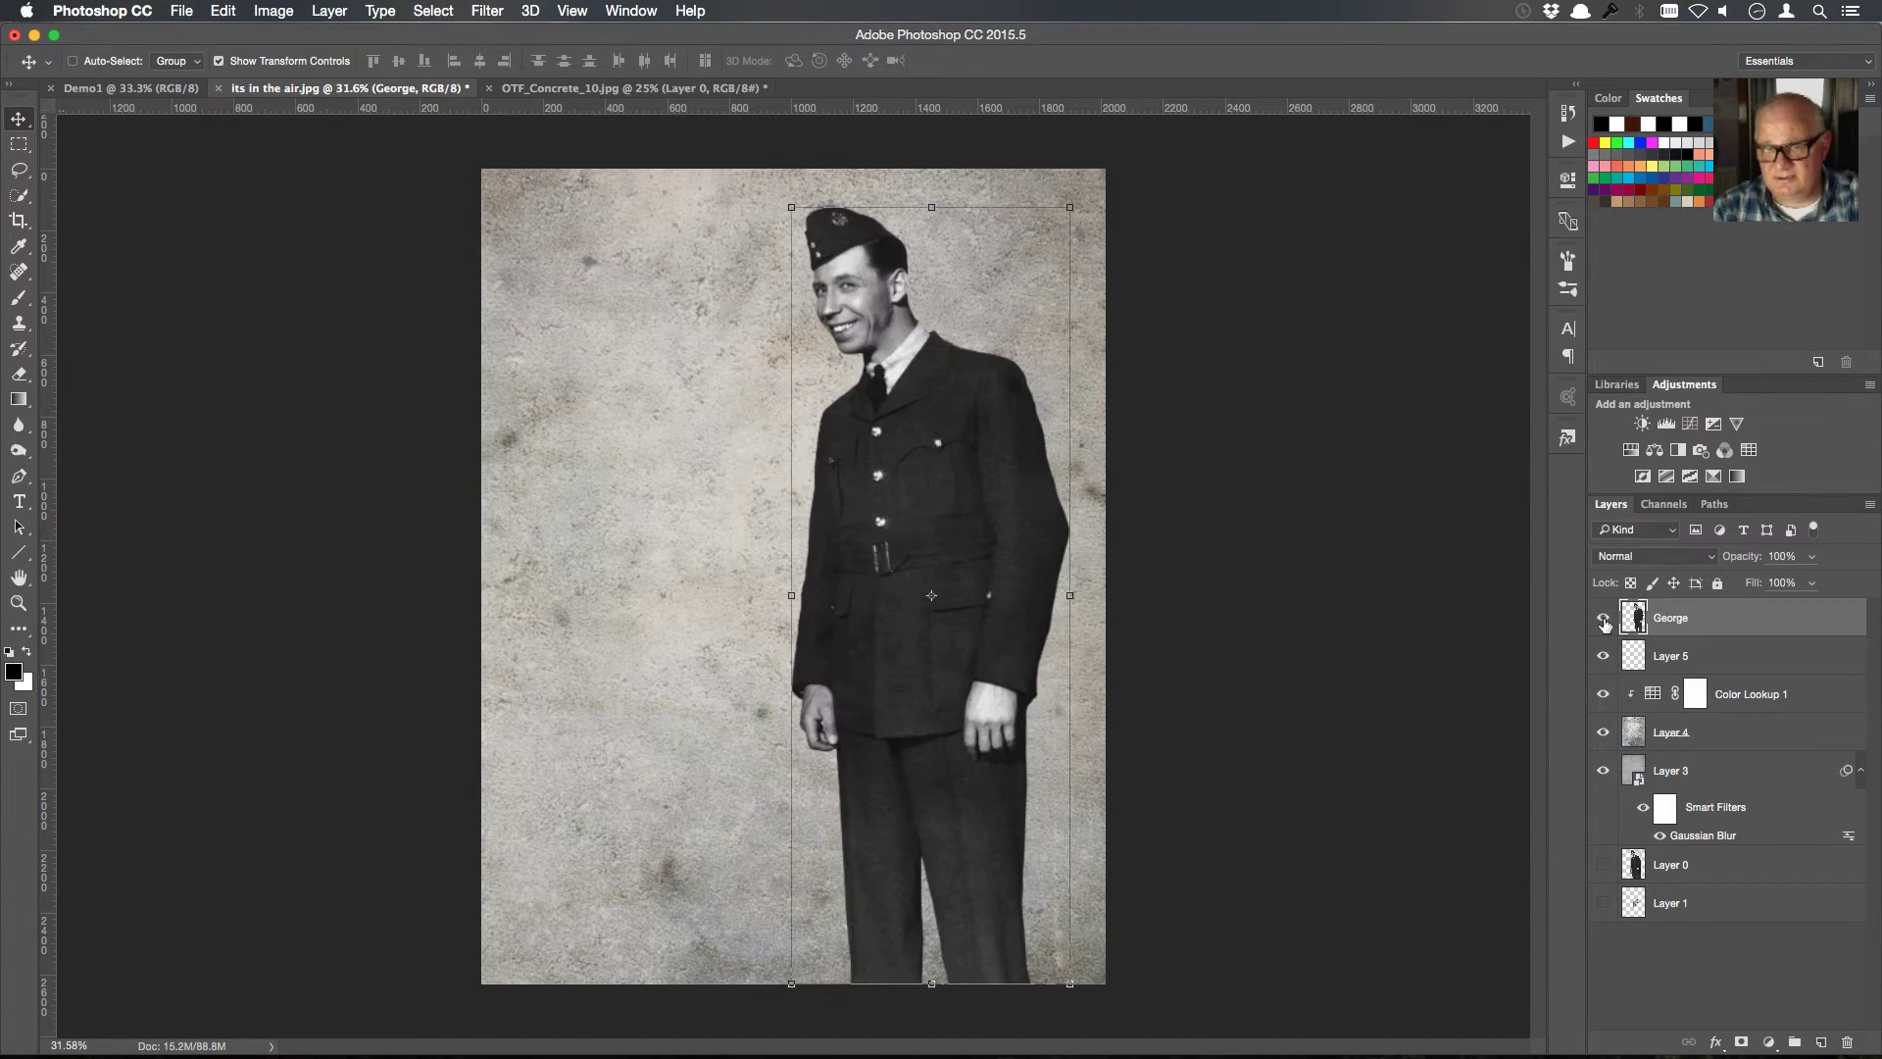
{"action": "left_click", "coordinate": [1603, 619]}
{"action": "left_click", "coordinate": [1604, 619]}
{"action": "left_click", "coordinate": [1604, 618]}
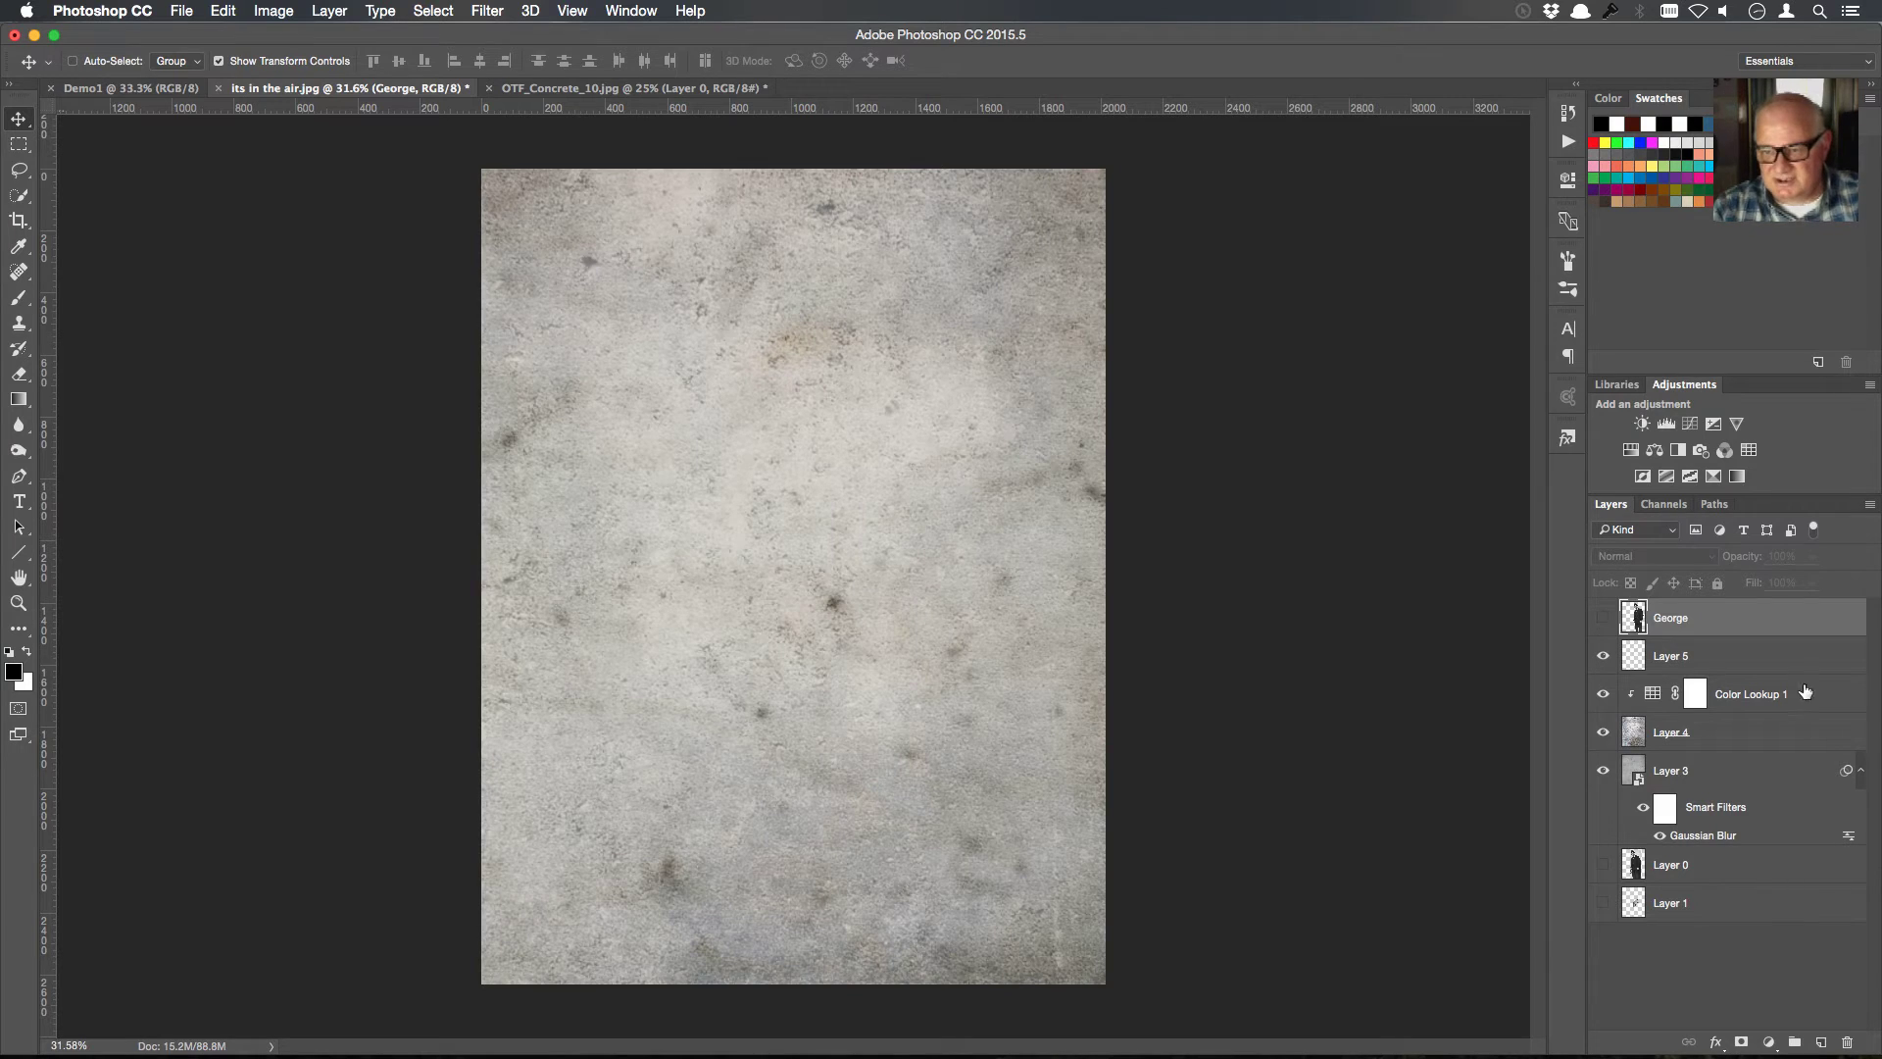
Rename the new empty layer Shadow and load the airman cut-out's outline as a selection
{"action": "left_click", "coordinate": [1749, 660]}
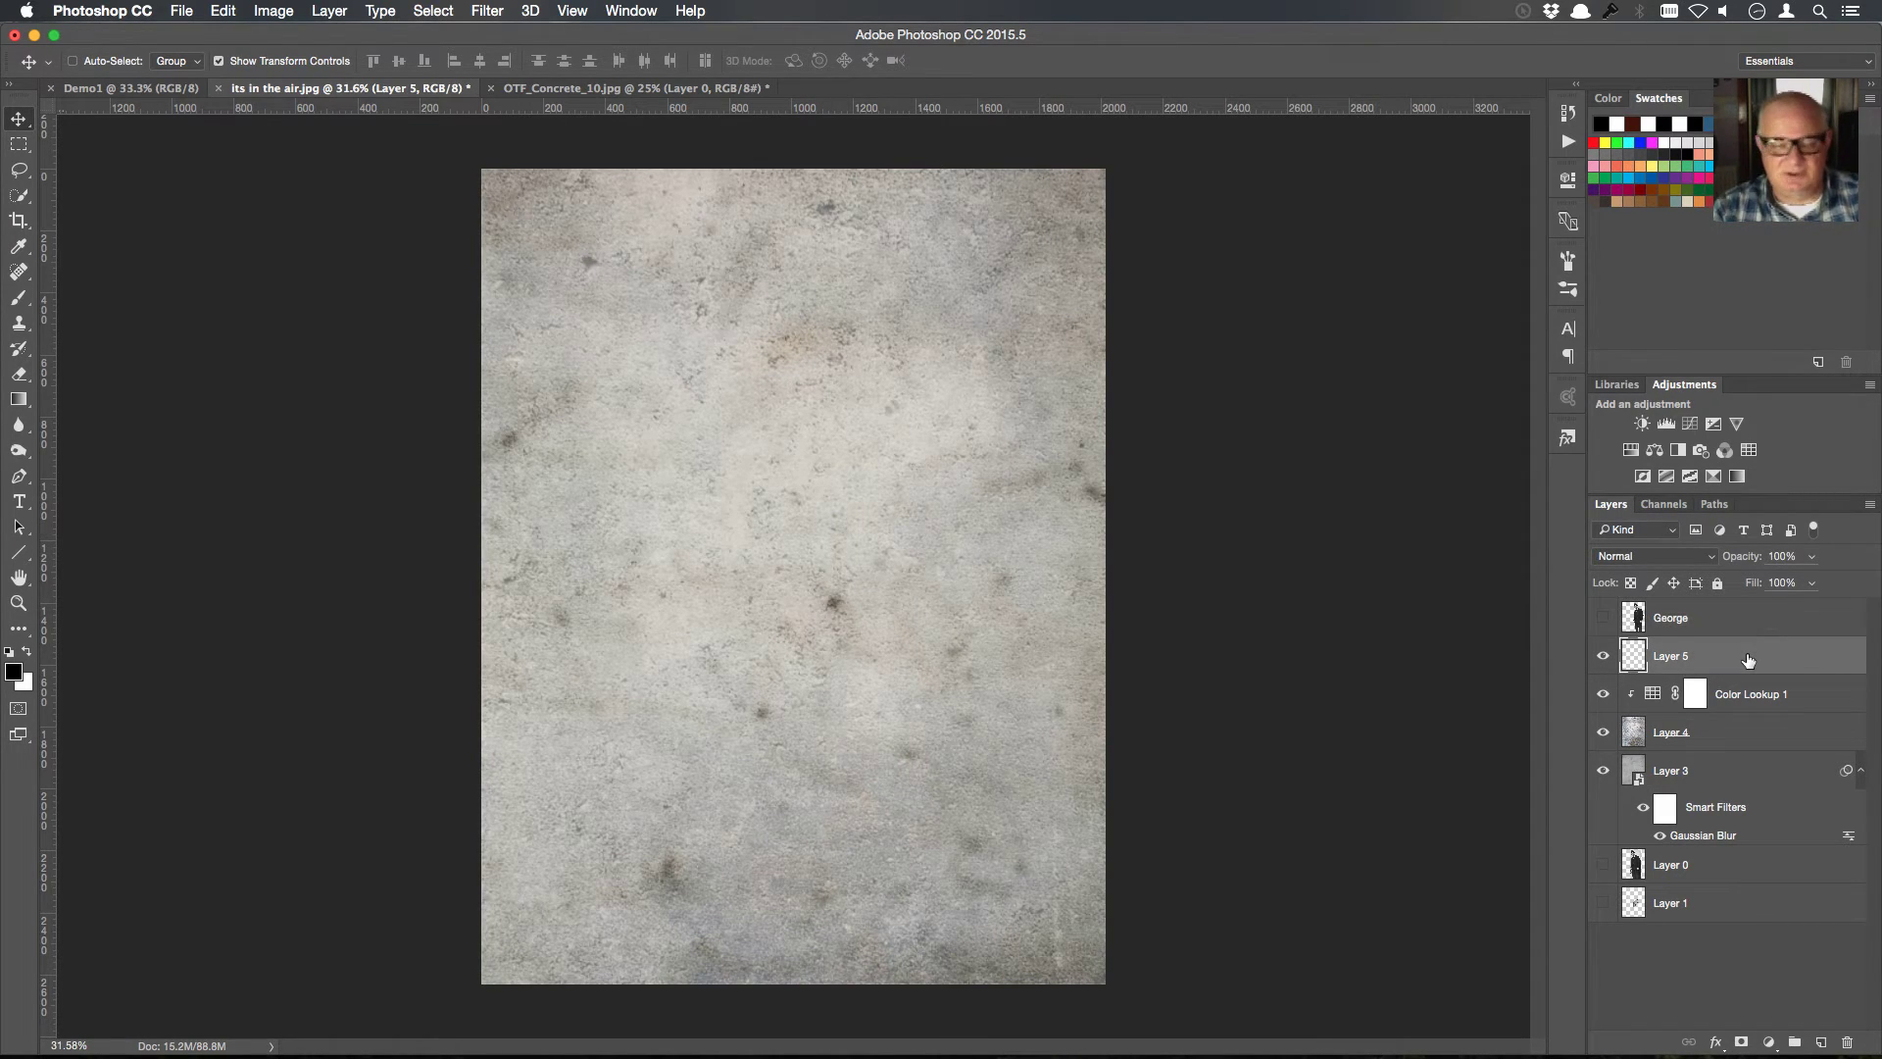
{"action": "double_click", "coordinate": [1682, 655]}
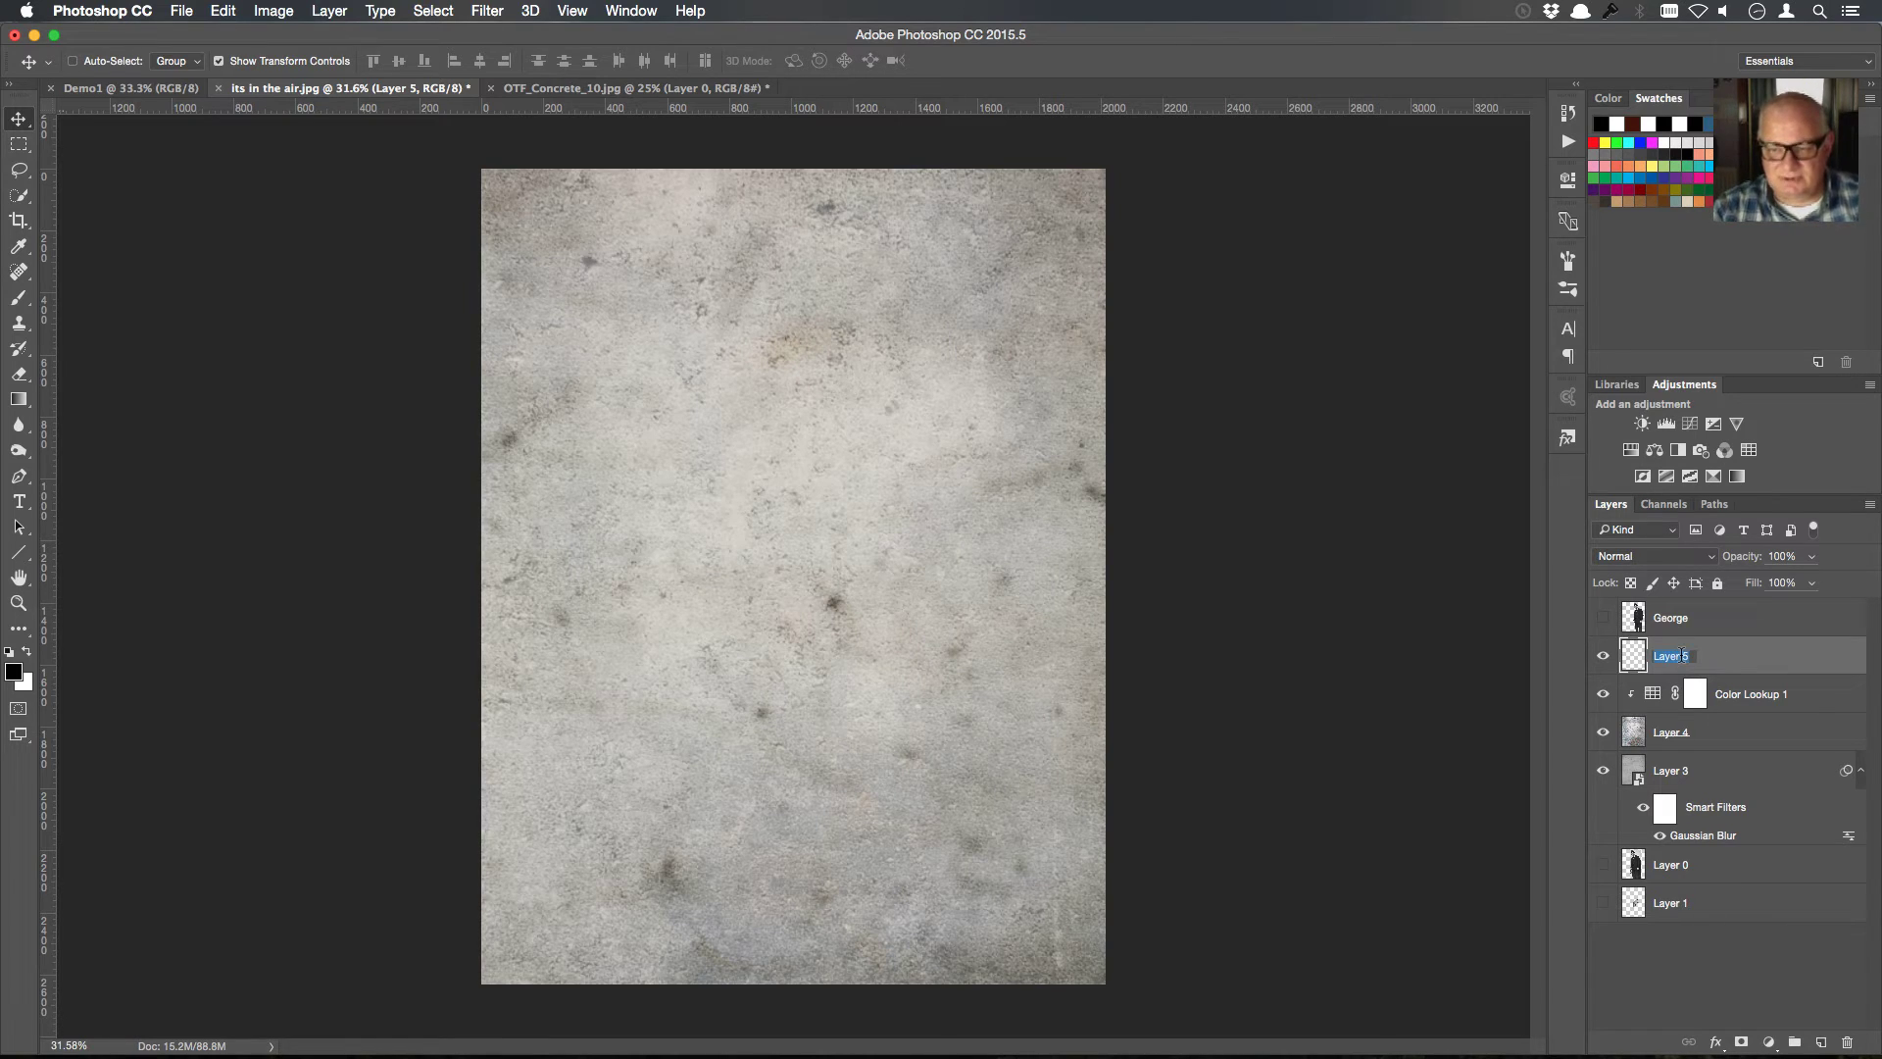
{"action": "type", "text": "S"}
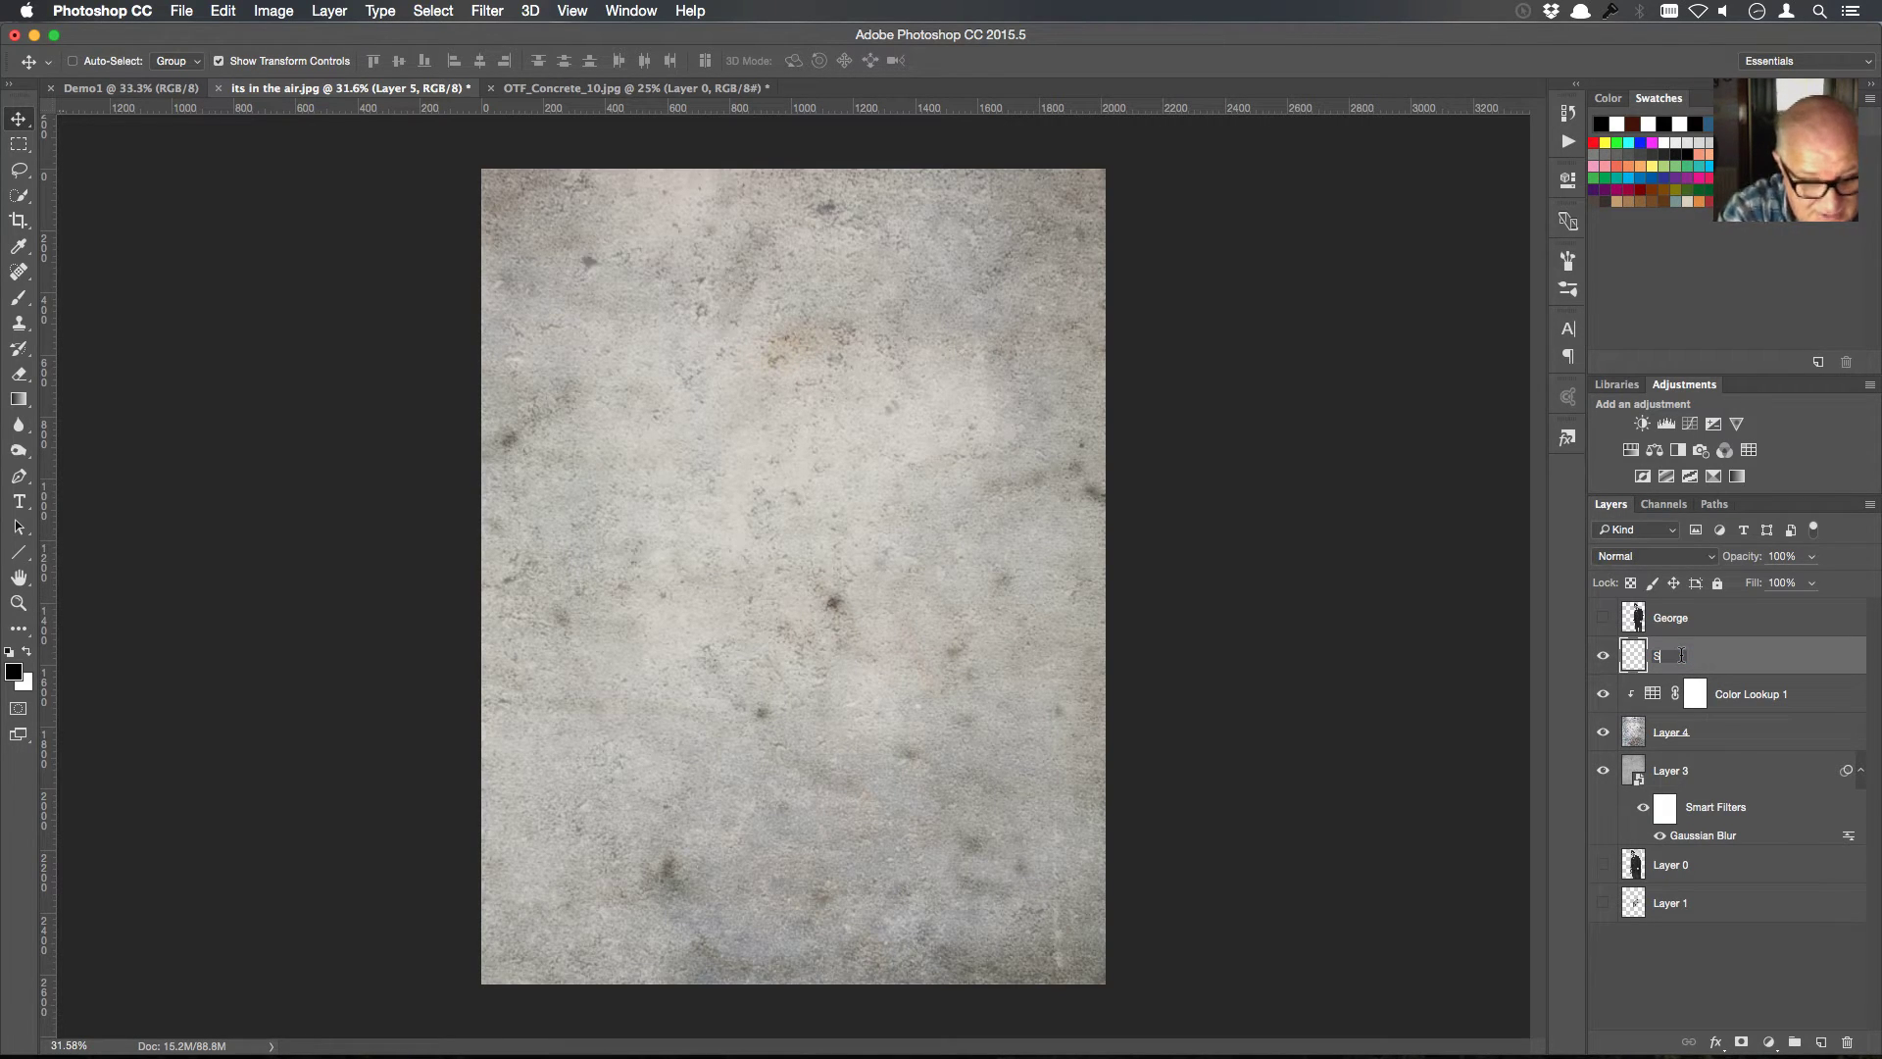
{"action": "type", "text": "hadow"}
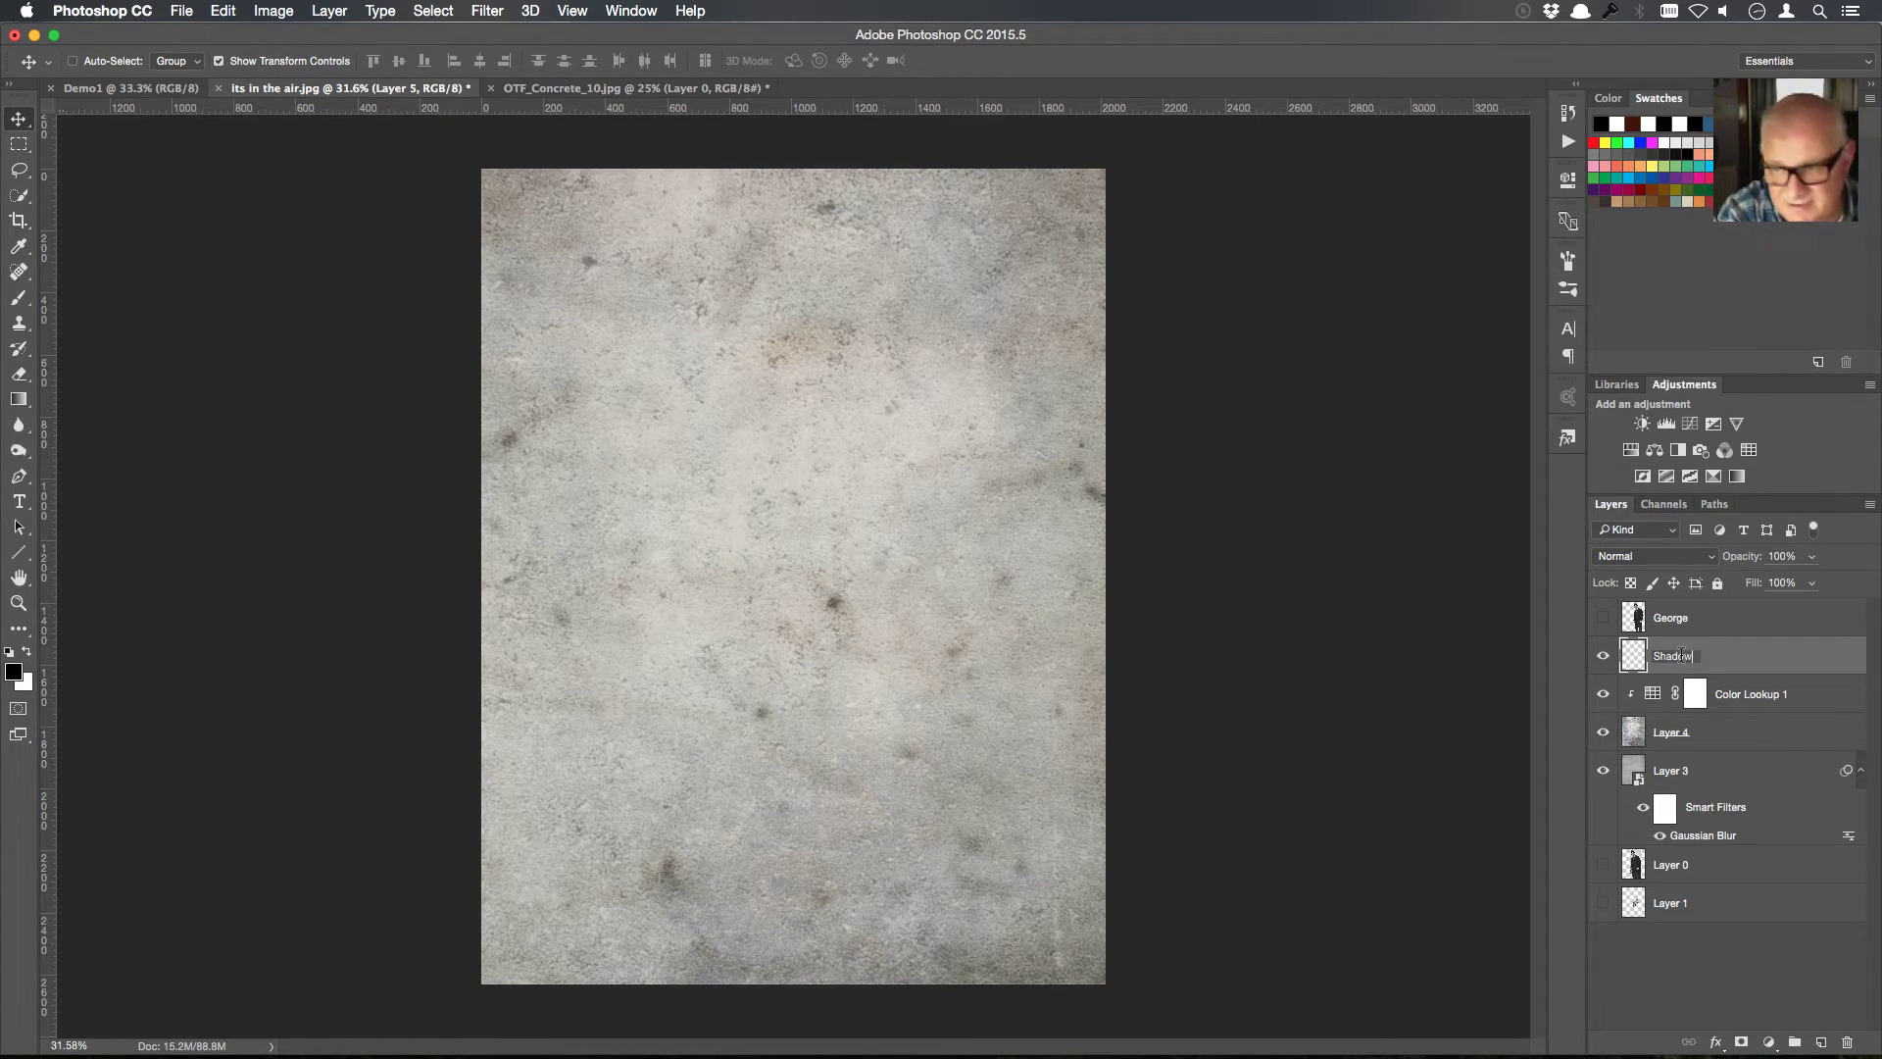
{"action": "key", "text": "Return"}
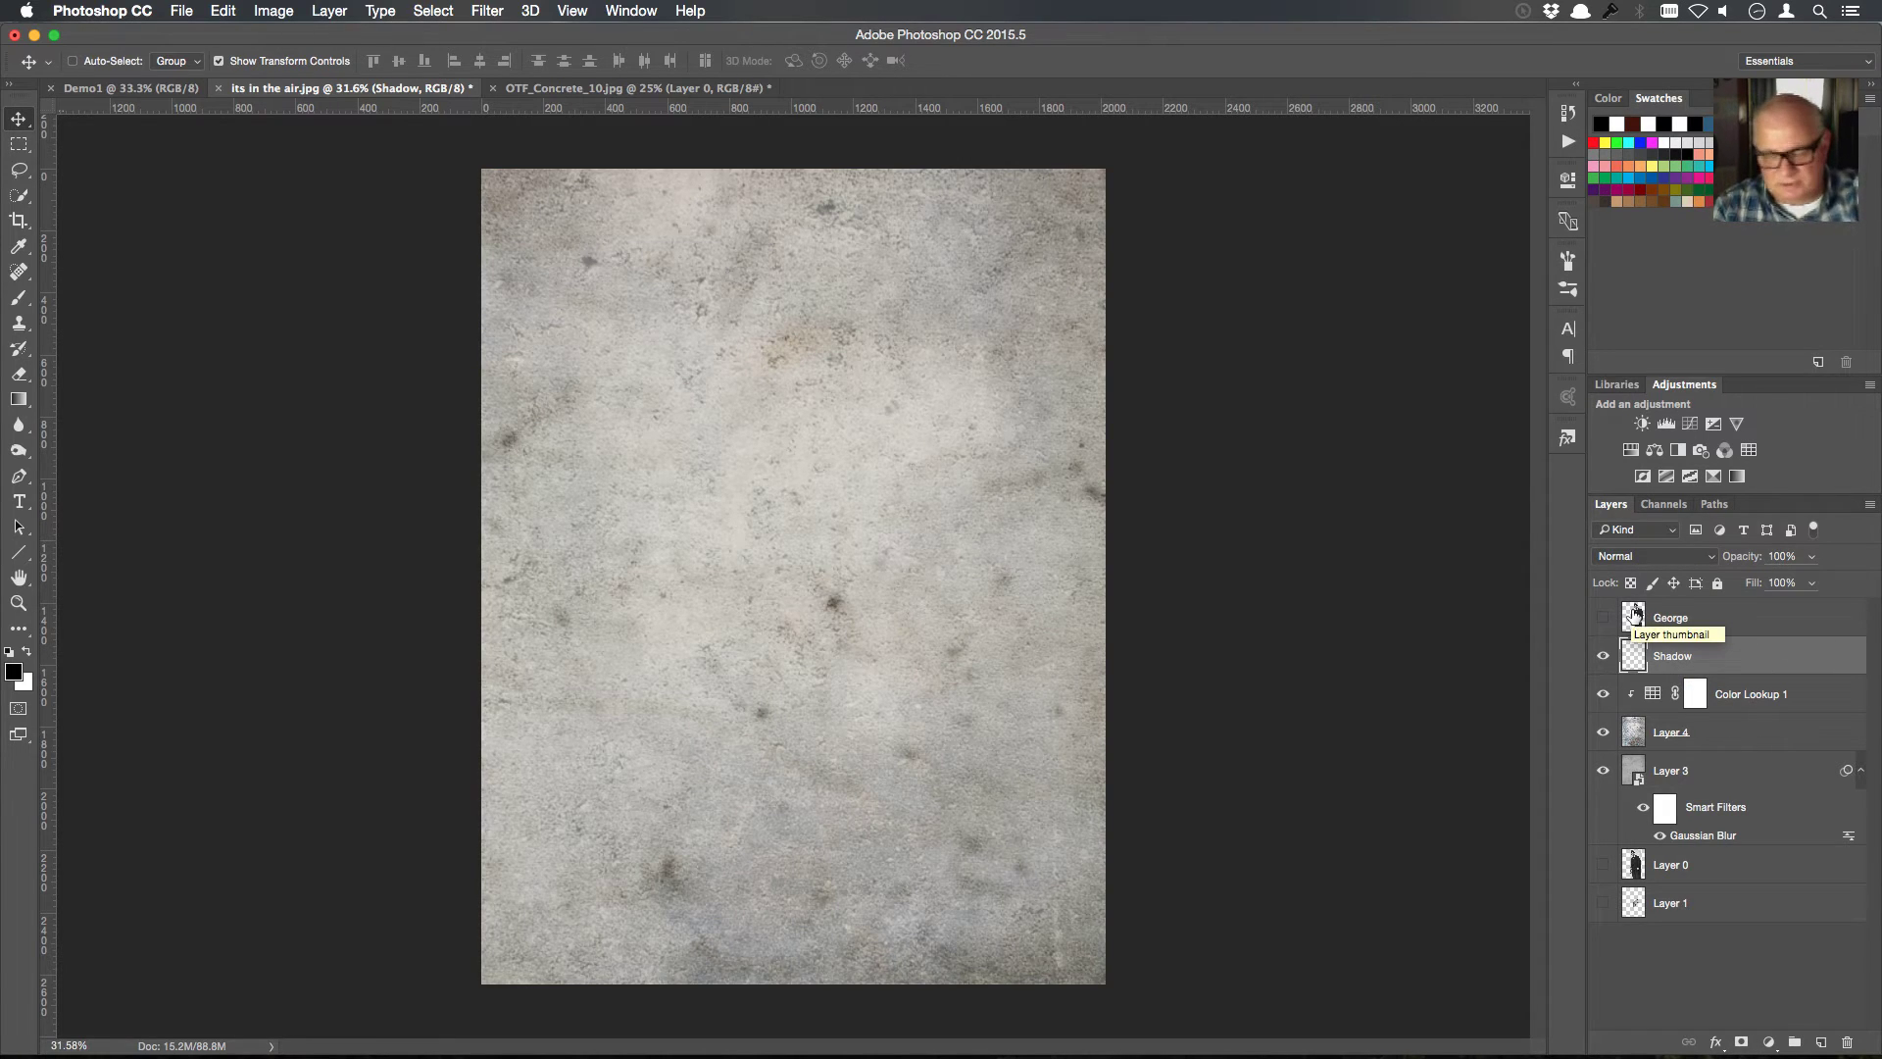
{"action": "left_click", "coordinate": [1635, 615], "text": "super"}
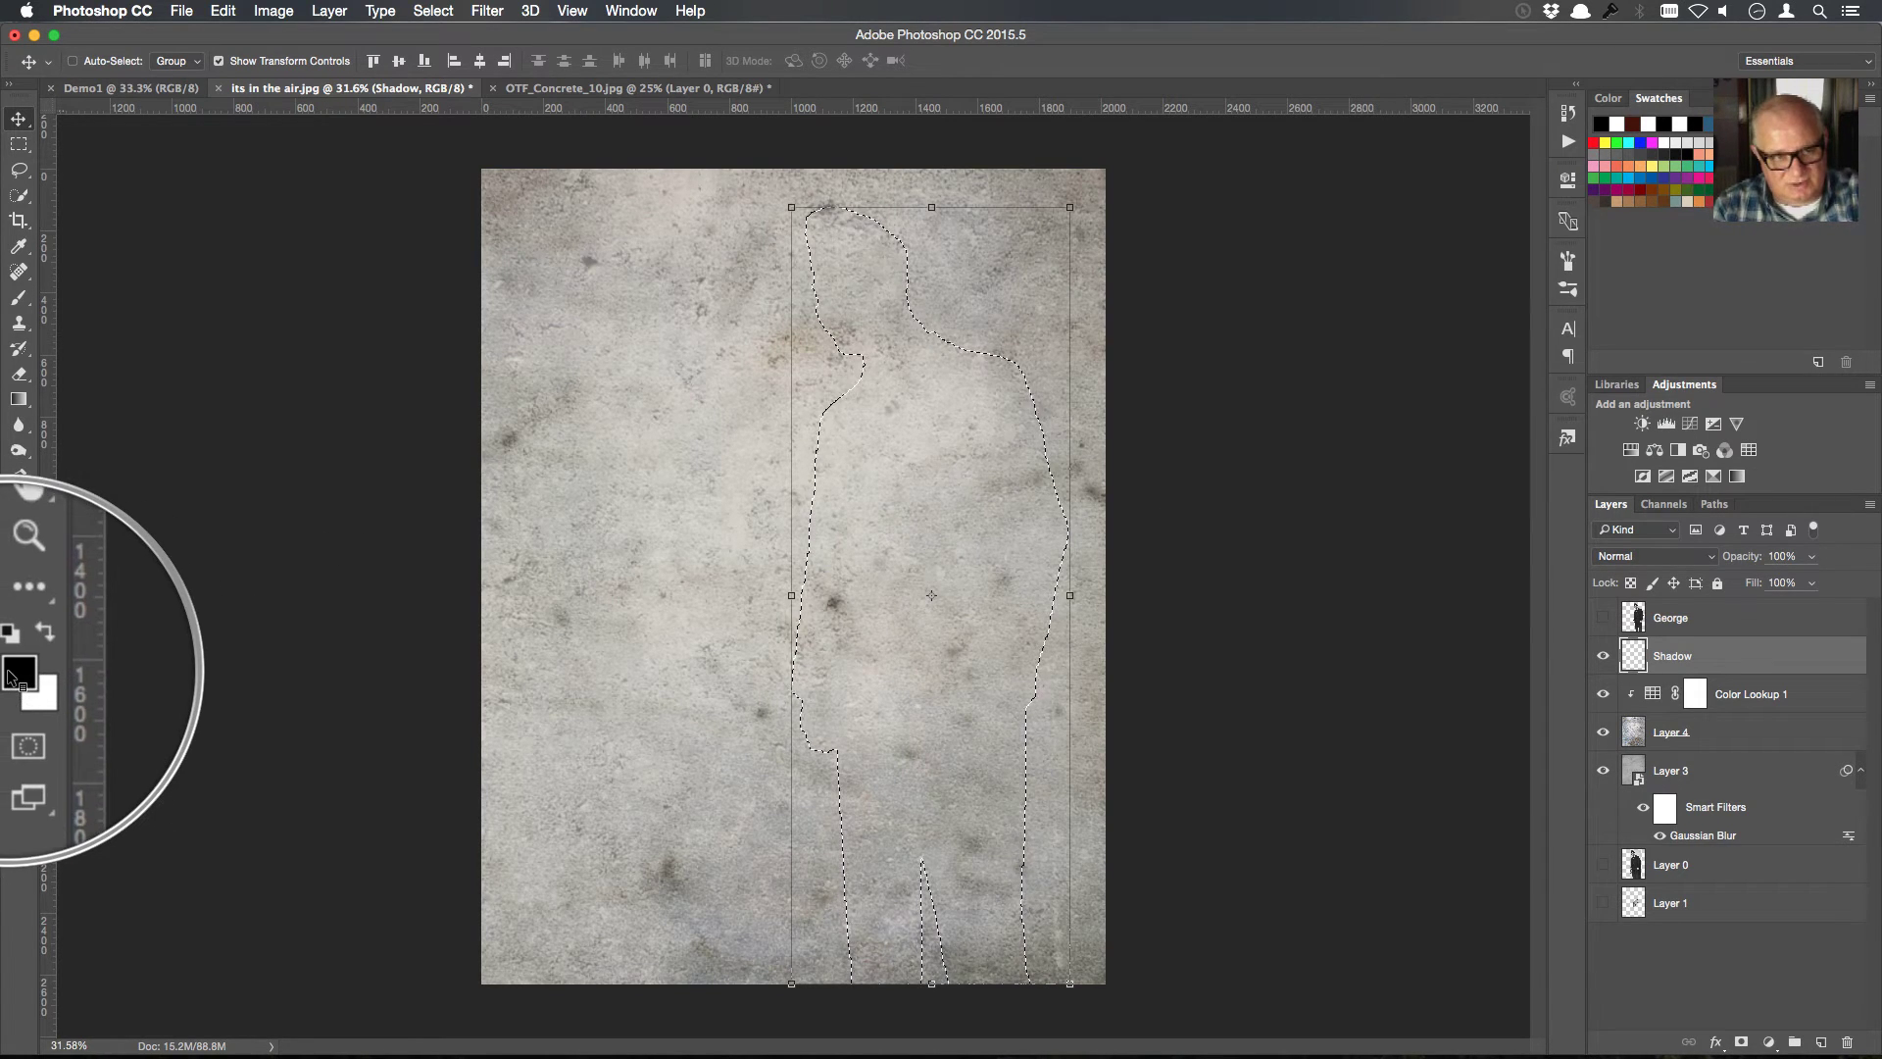
Try a red foreground colour and reset the foreground and background to the default black and white
{"action": "left_click", "coordinate": [14, 673]}
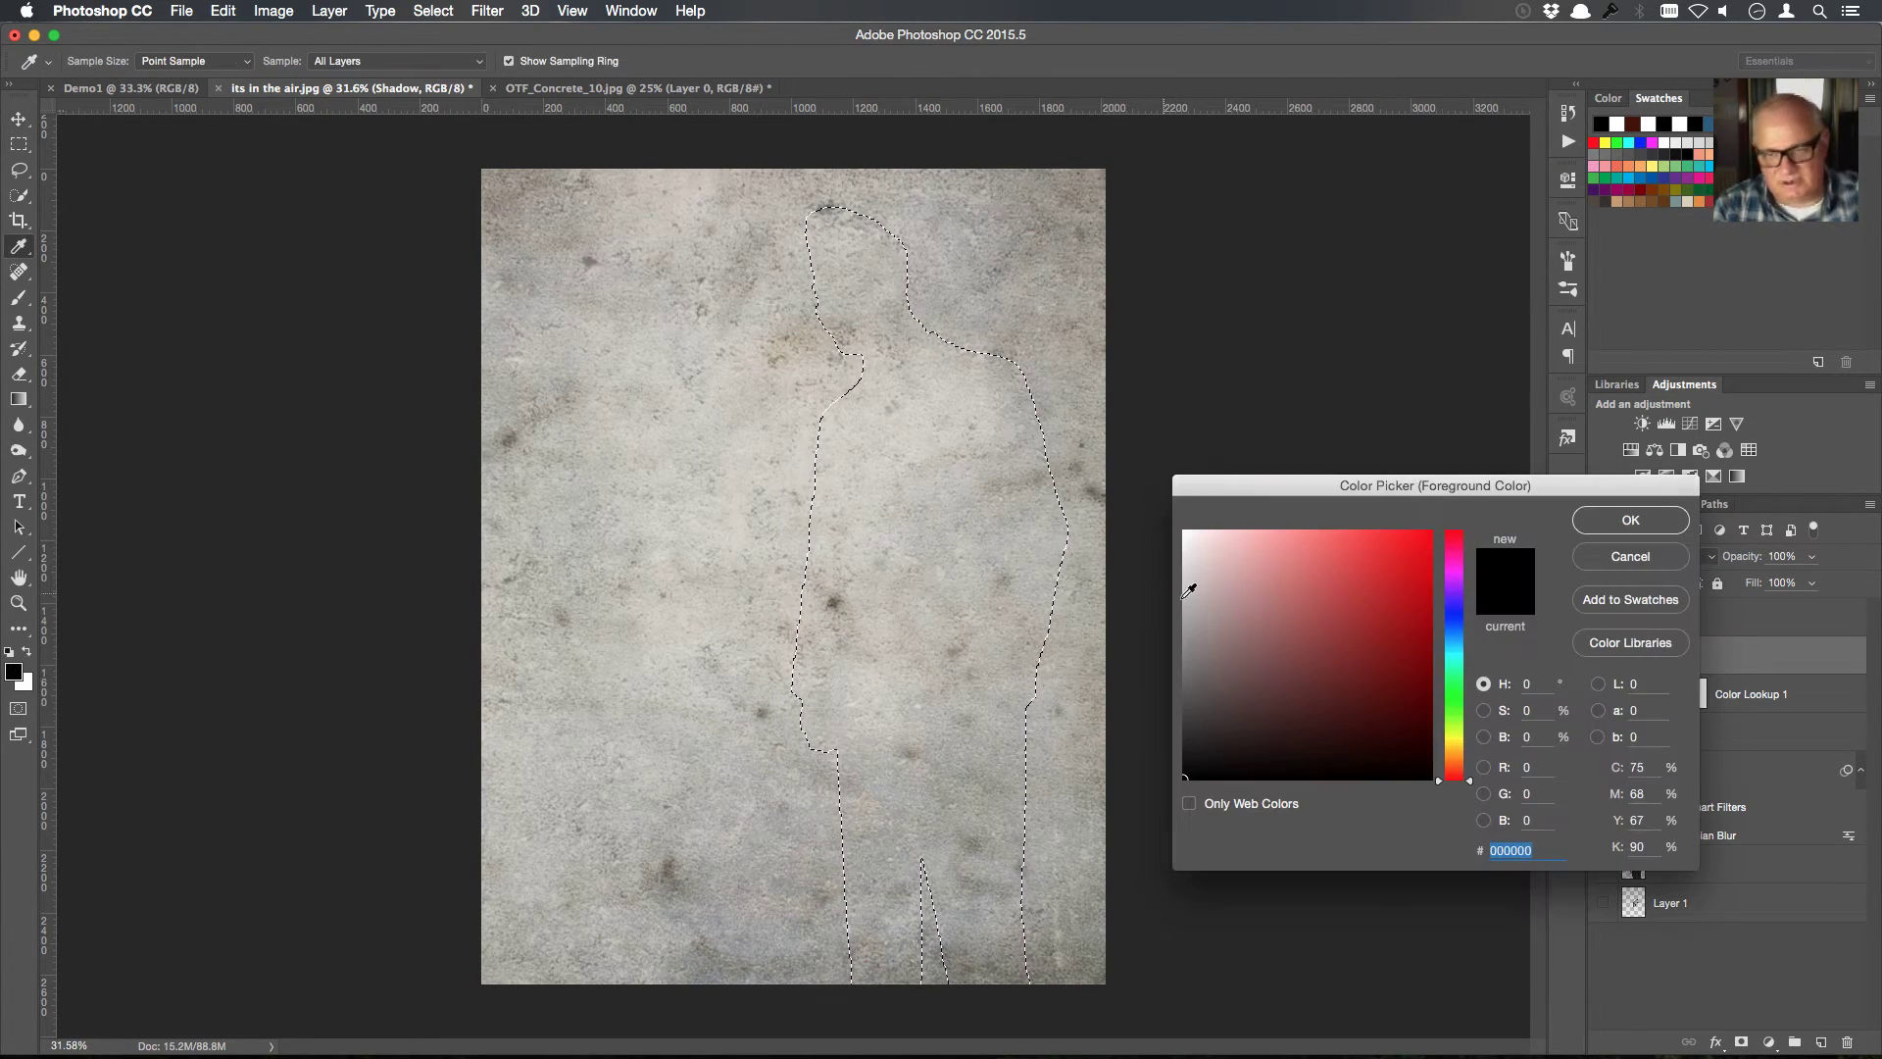
{"action": "left_click", "coordinate": [1357, 576]}
{"action": "left_click", "coordinate": [1666, 522]}
{"action": "key", "text": "v"}
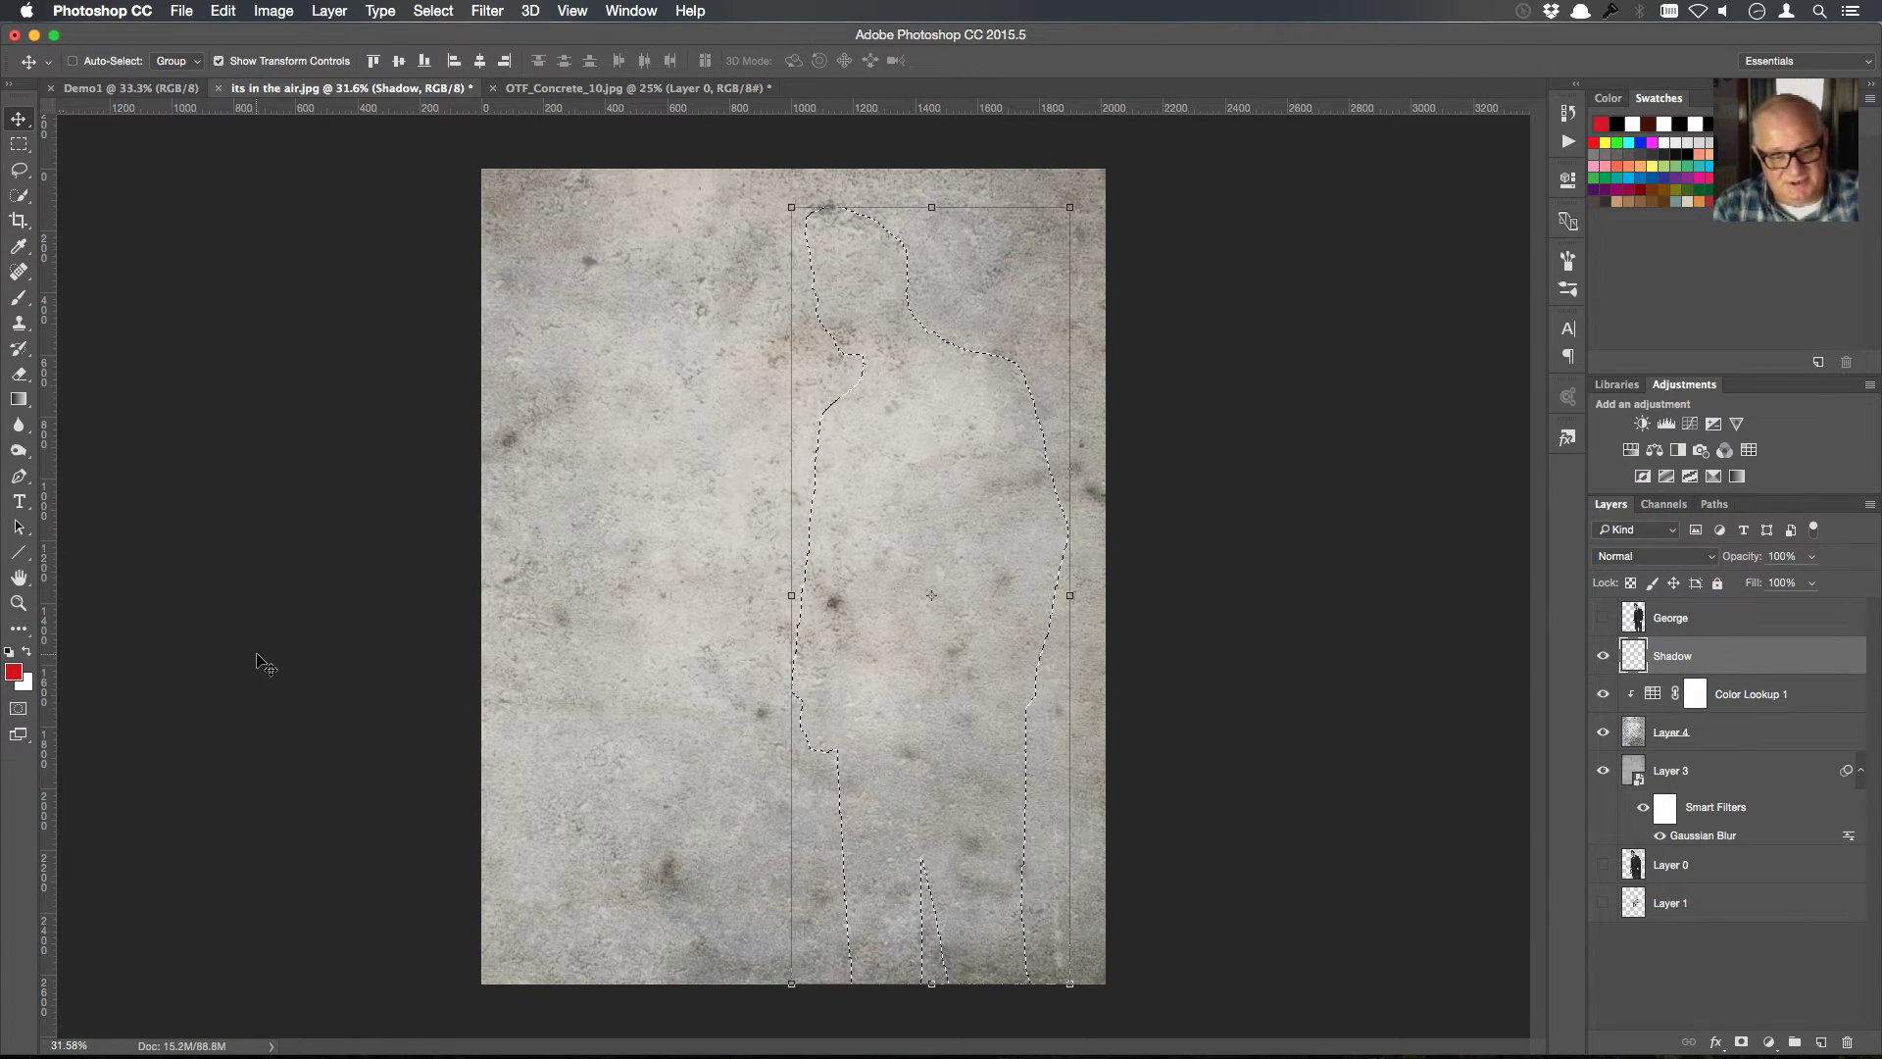
{"action": "key", "text": "d"}
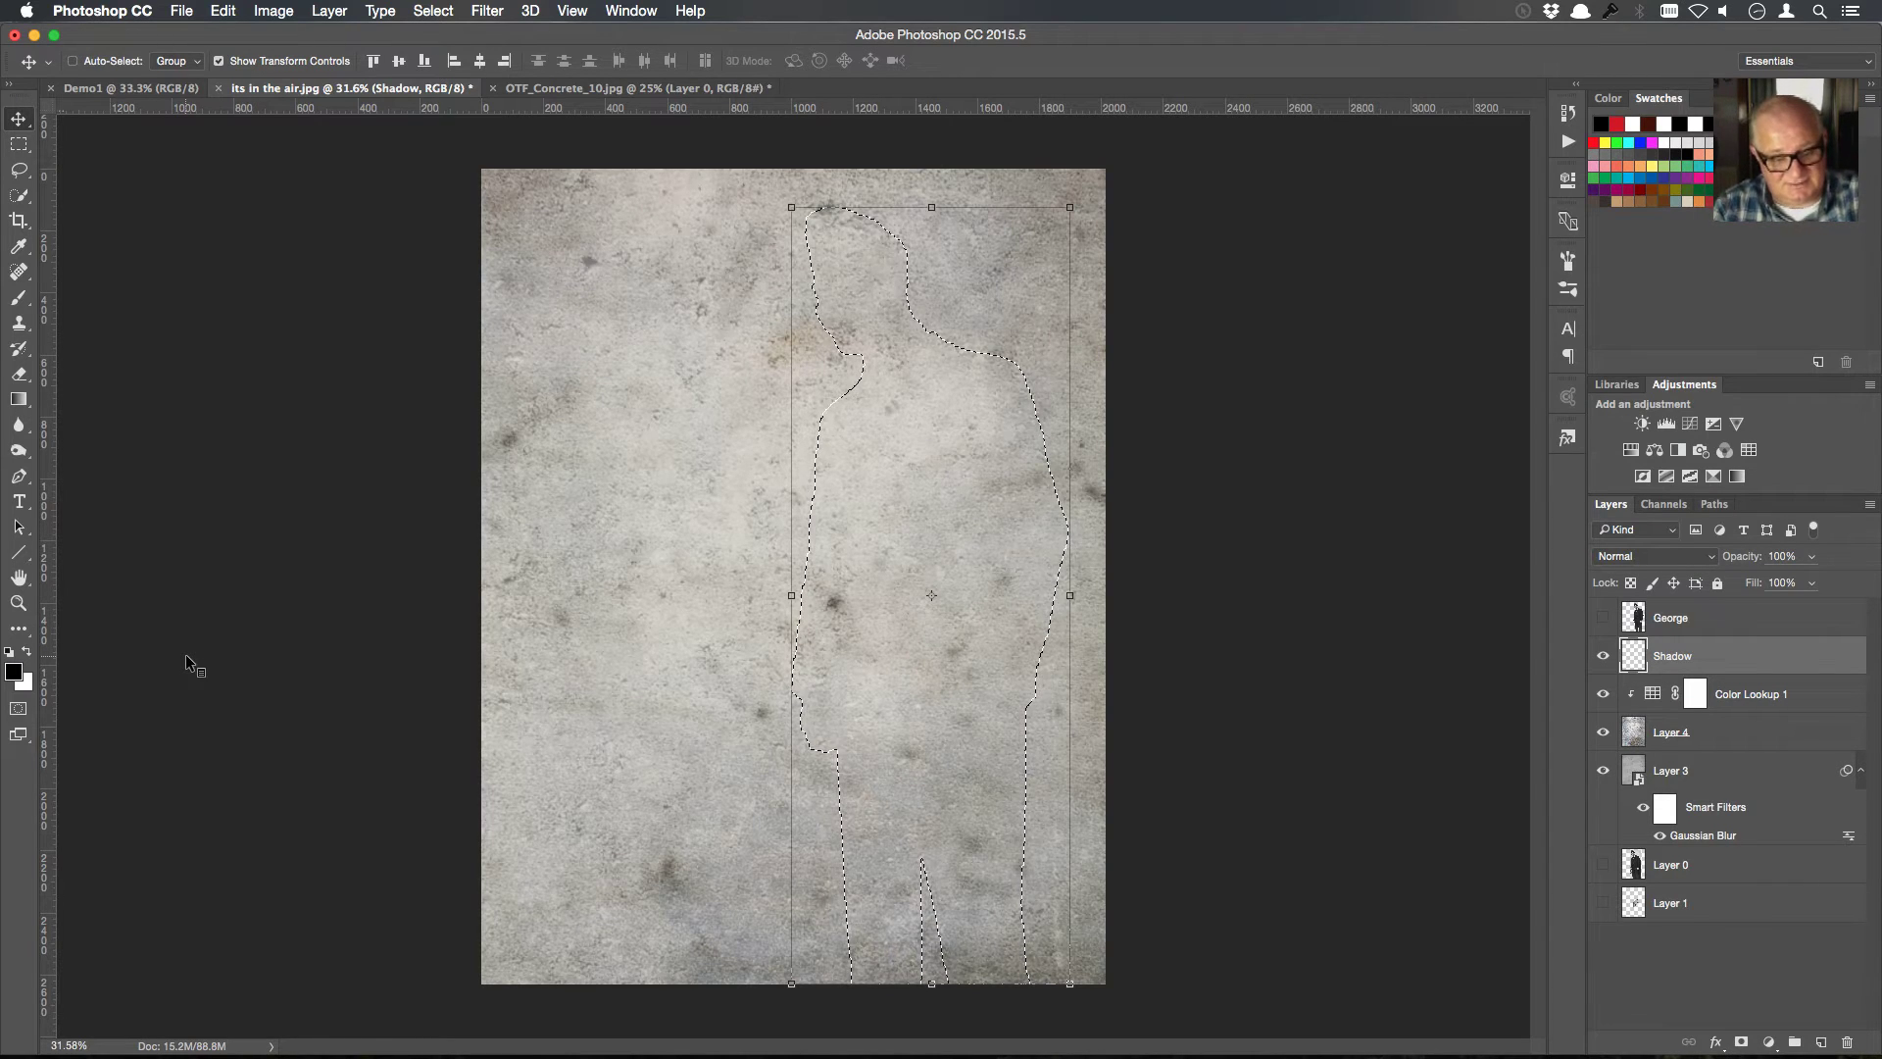
Fill the airman-shaped selection with the black foreground colour on the Shadow layer and deselect
{"action": "left_click", "coordinate": [167, 664]}
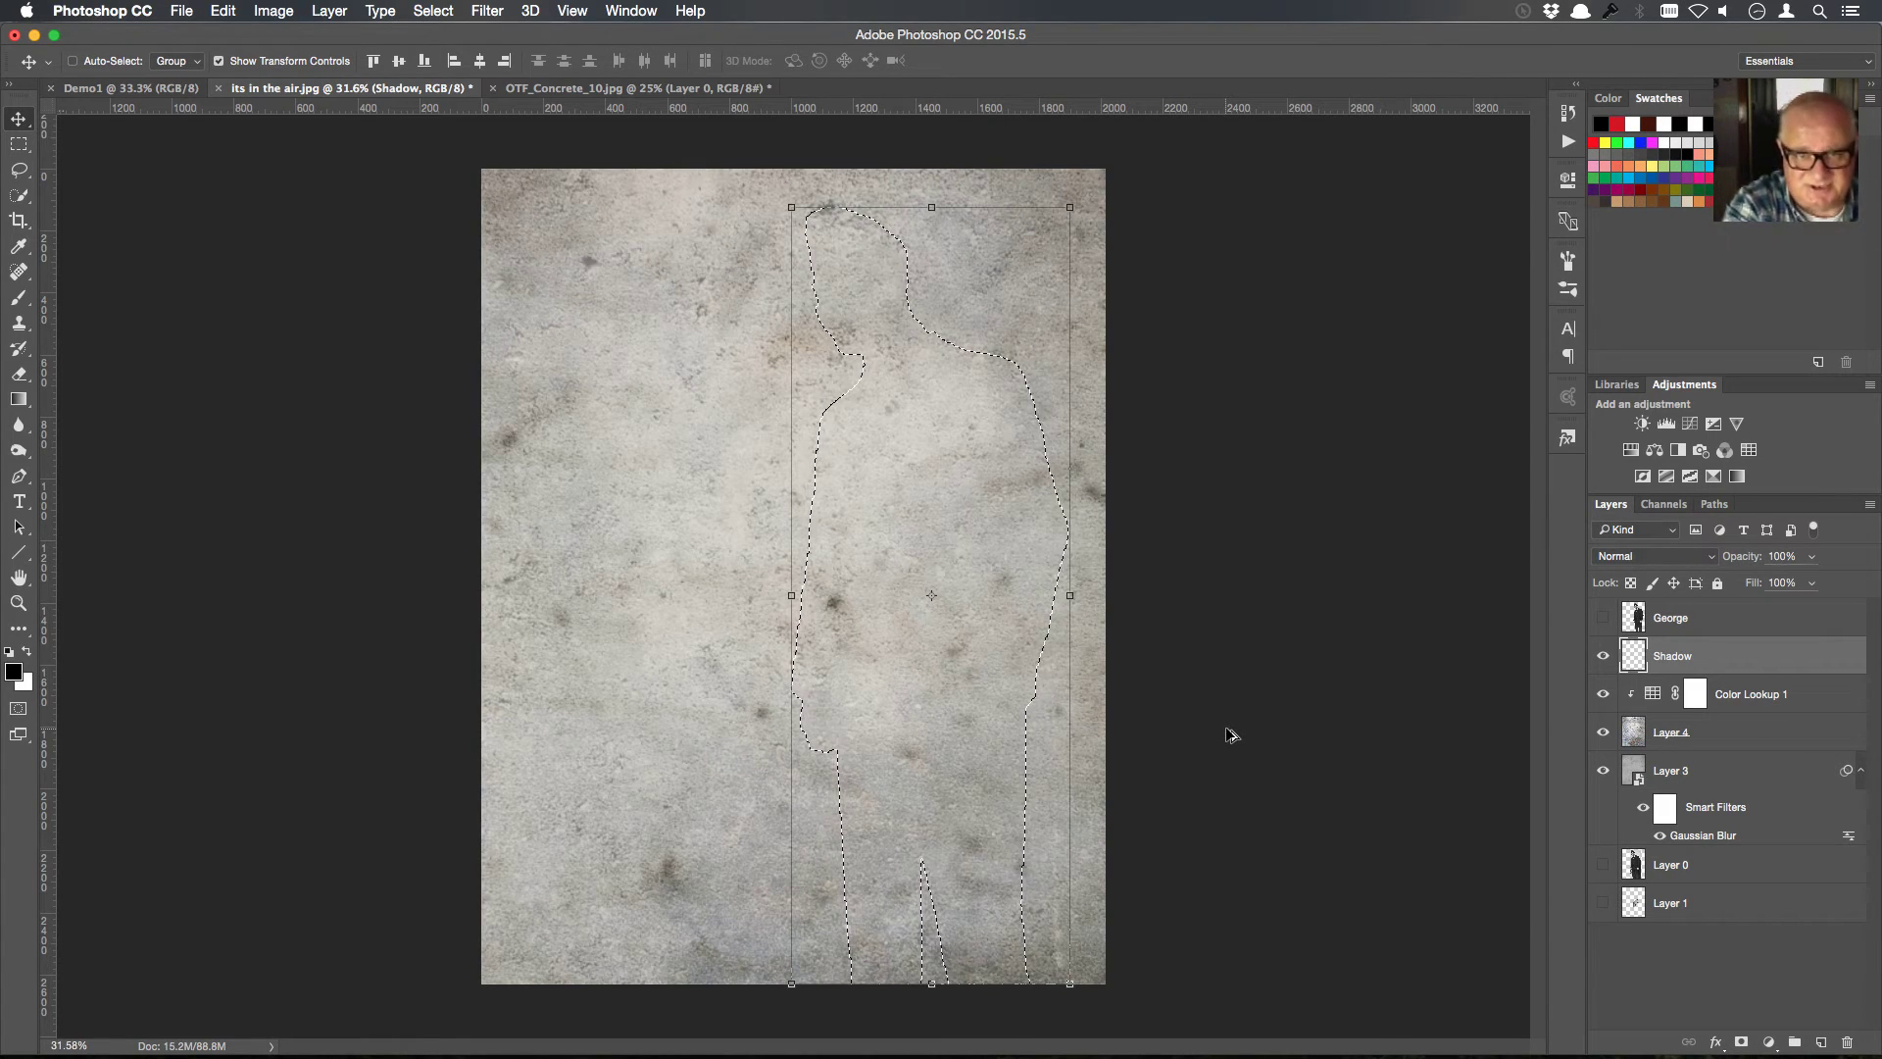
{"action": "key", "text": "alt+BackSpace"}
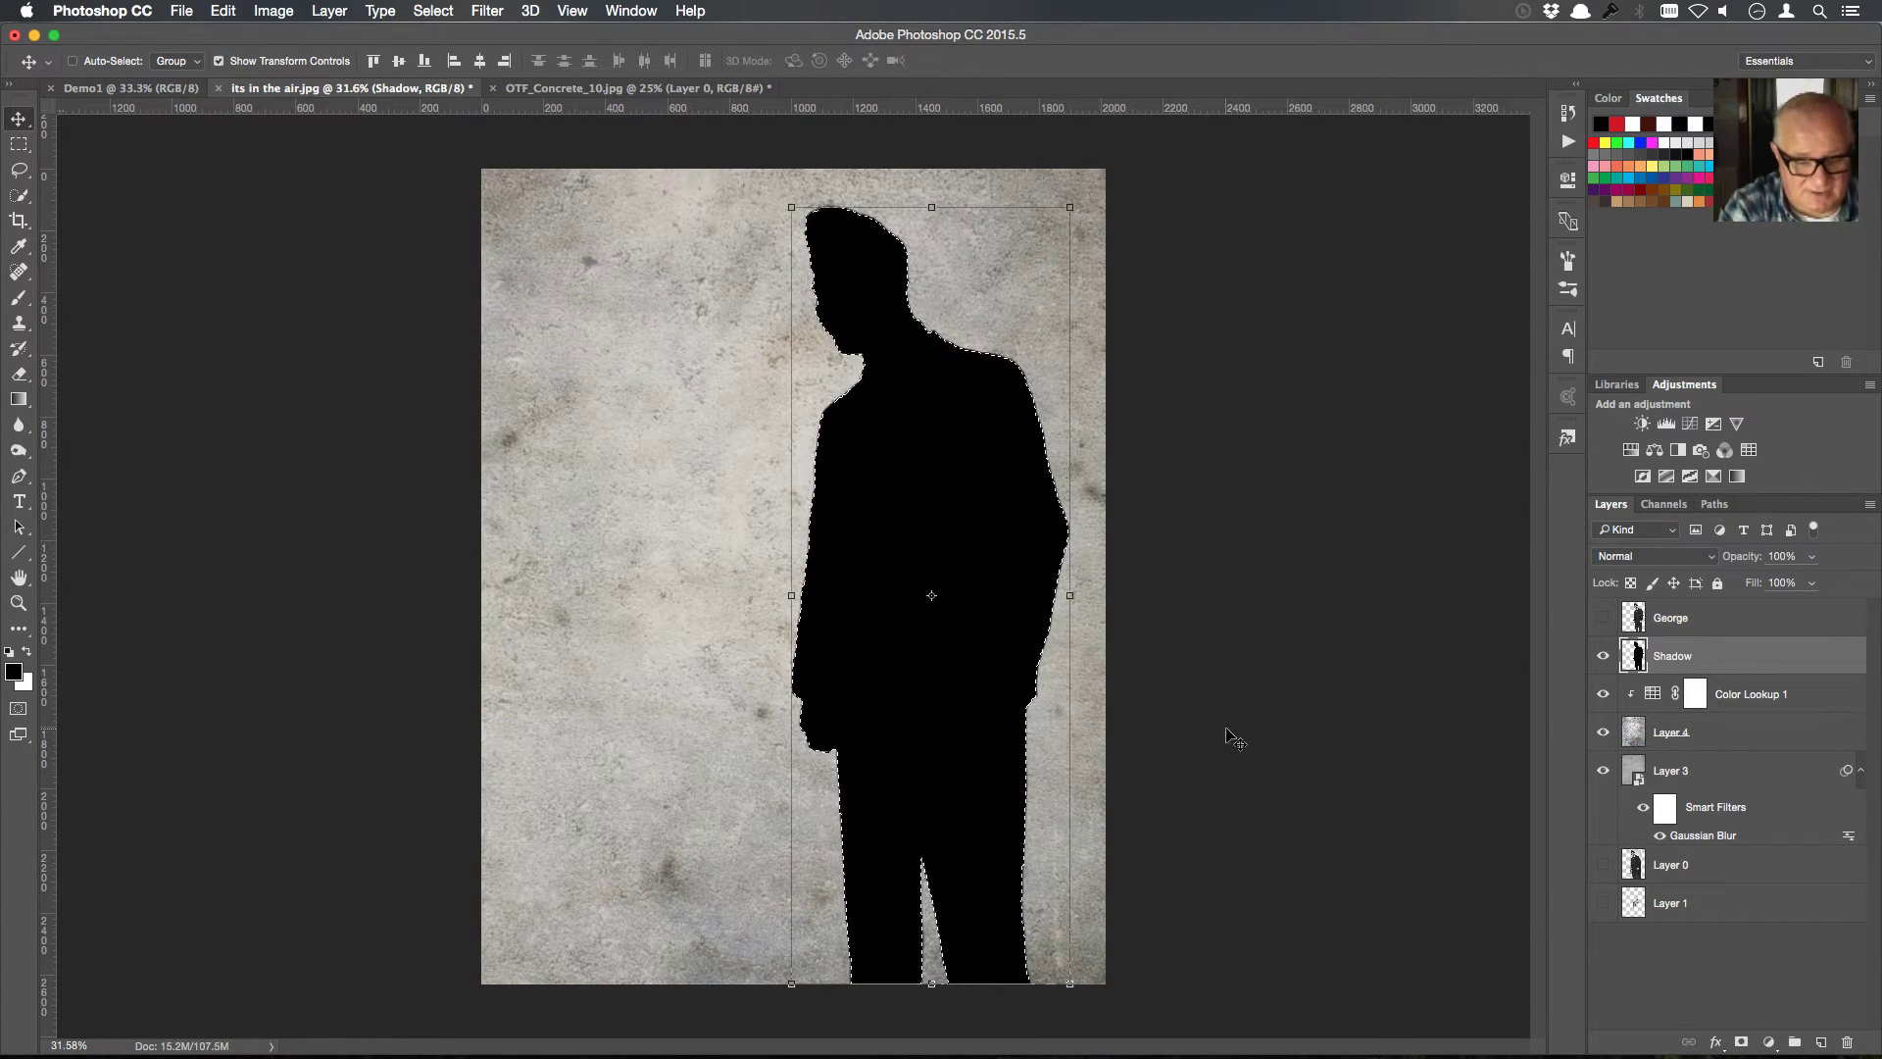
{"action": "key", "text": "super+d"}
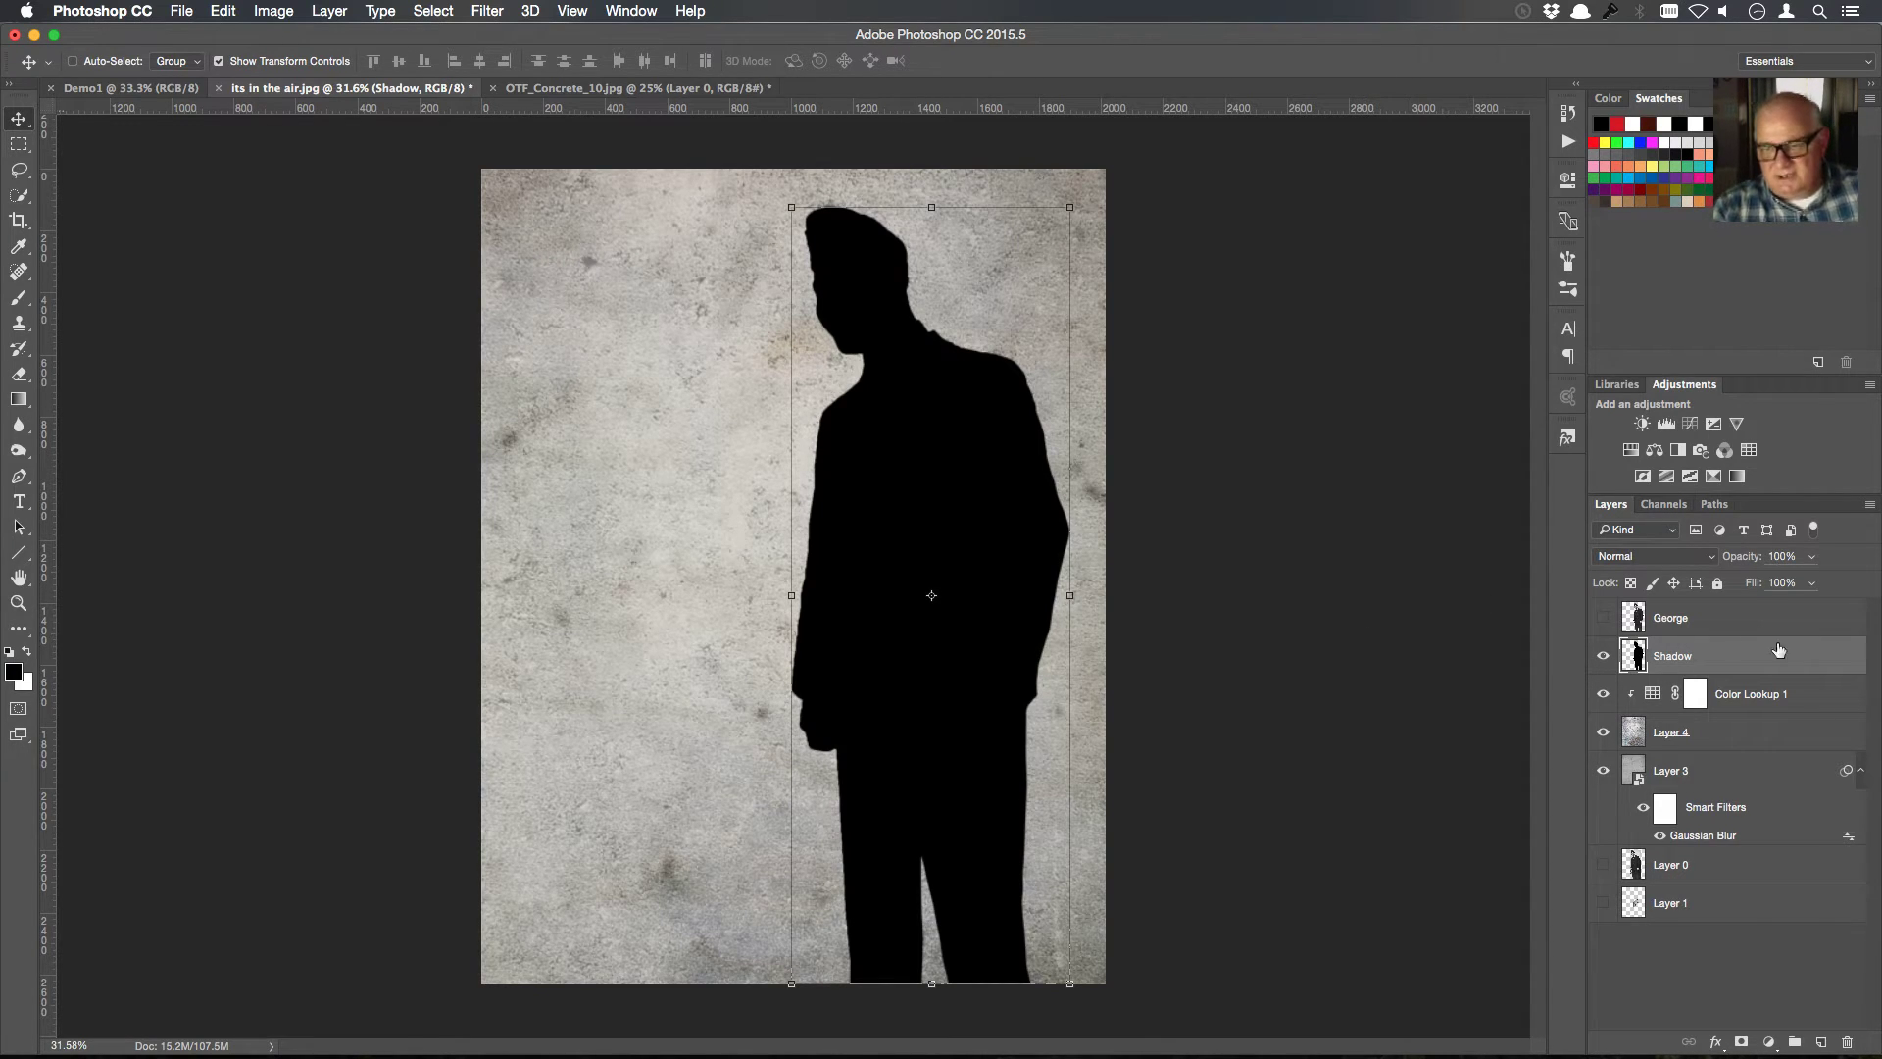
Show the airman cut-out layer again and convert the Shadow layer to a smart object
{"action": "left_click", "coordinate": [1603, 619]}
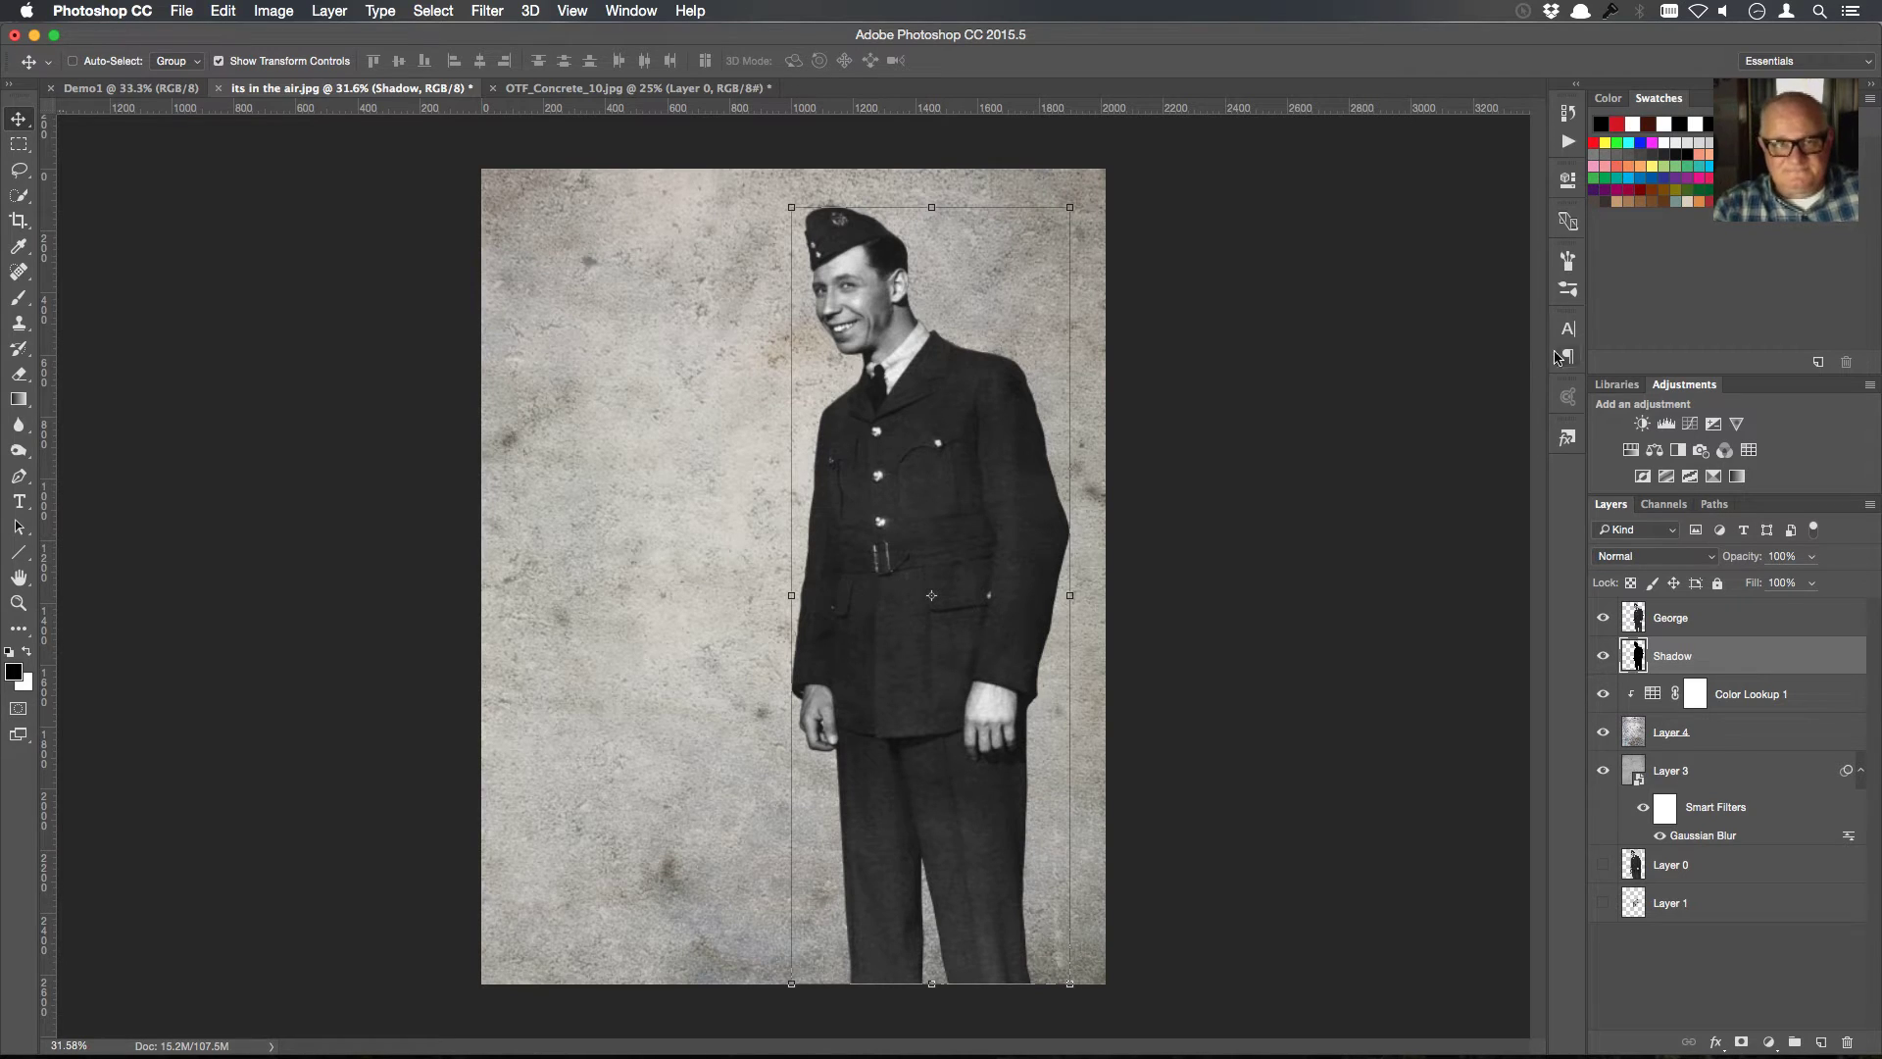
{"action": "right_click", "coordinate": [1739, 666]}
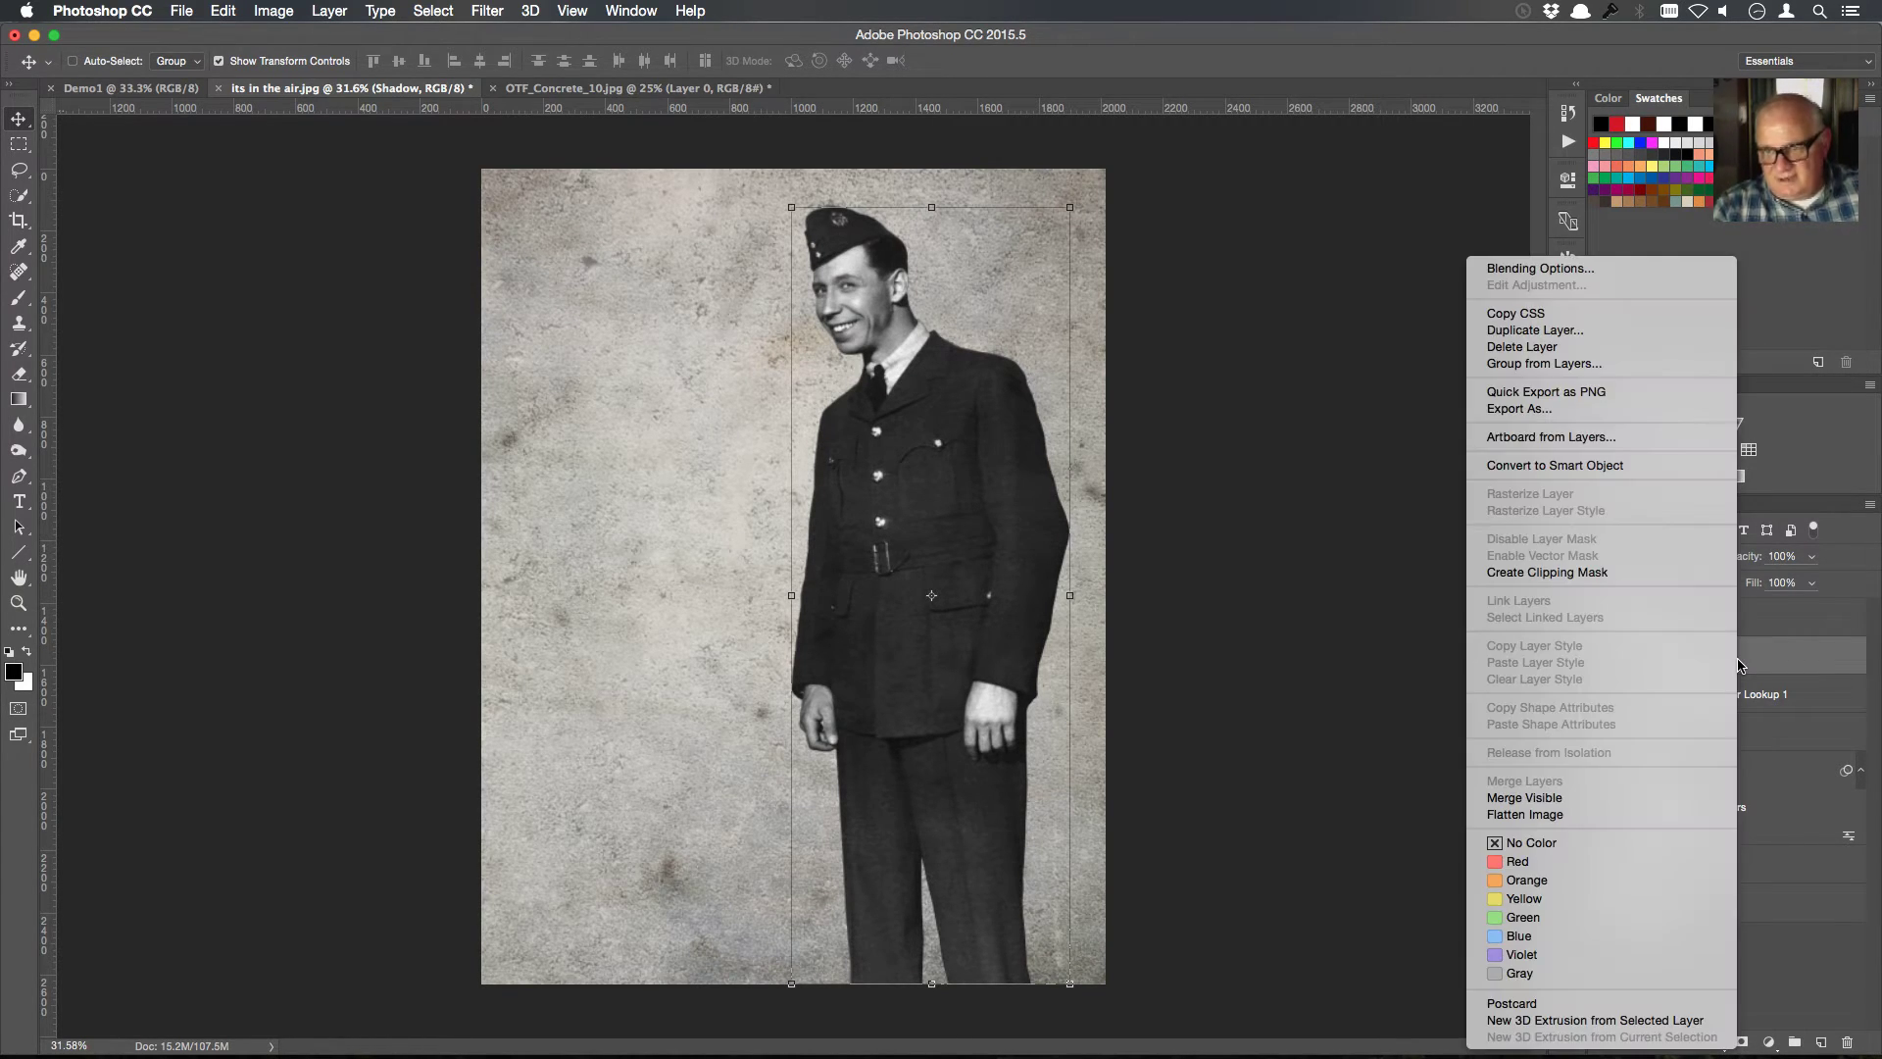
{"action": "left_click", "coordinate": [1614, 466]}
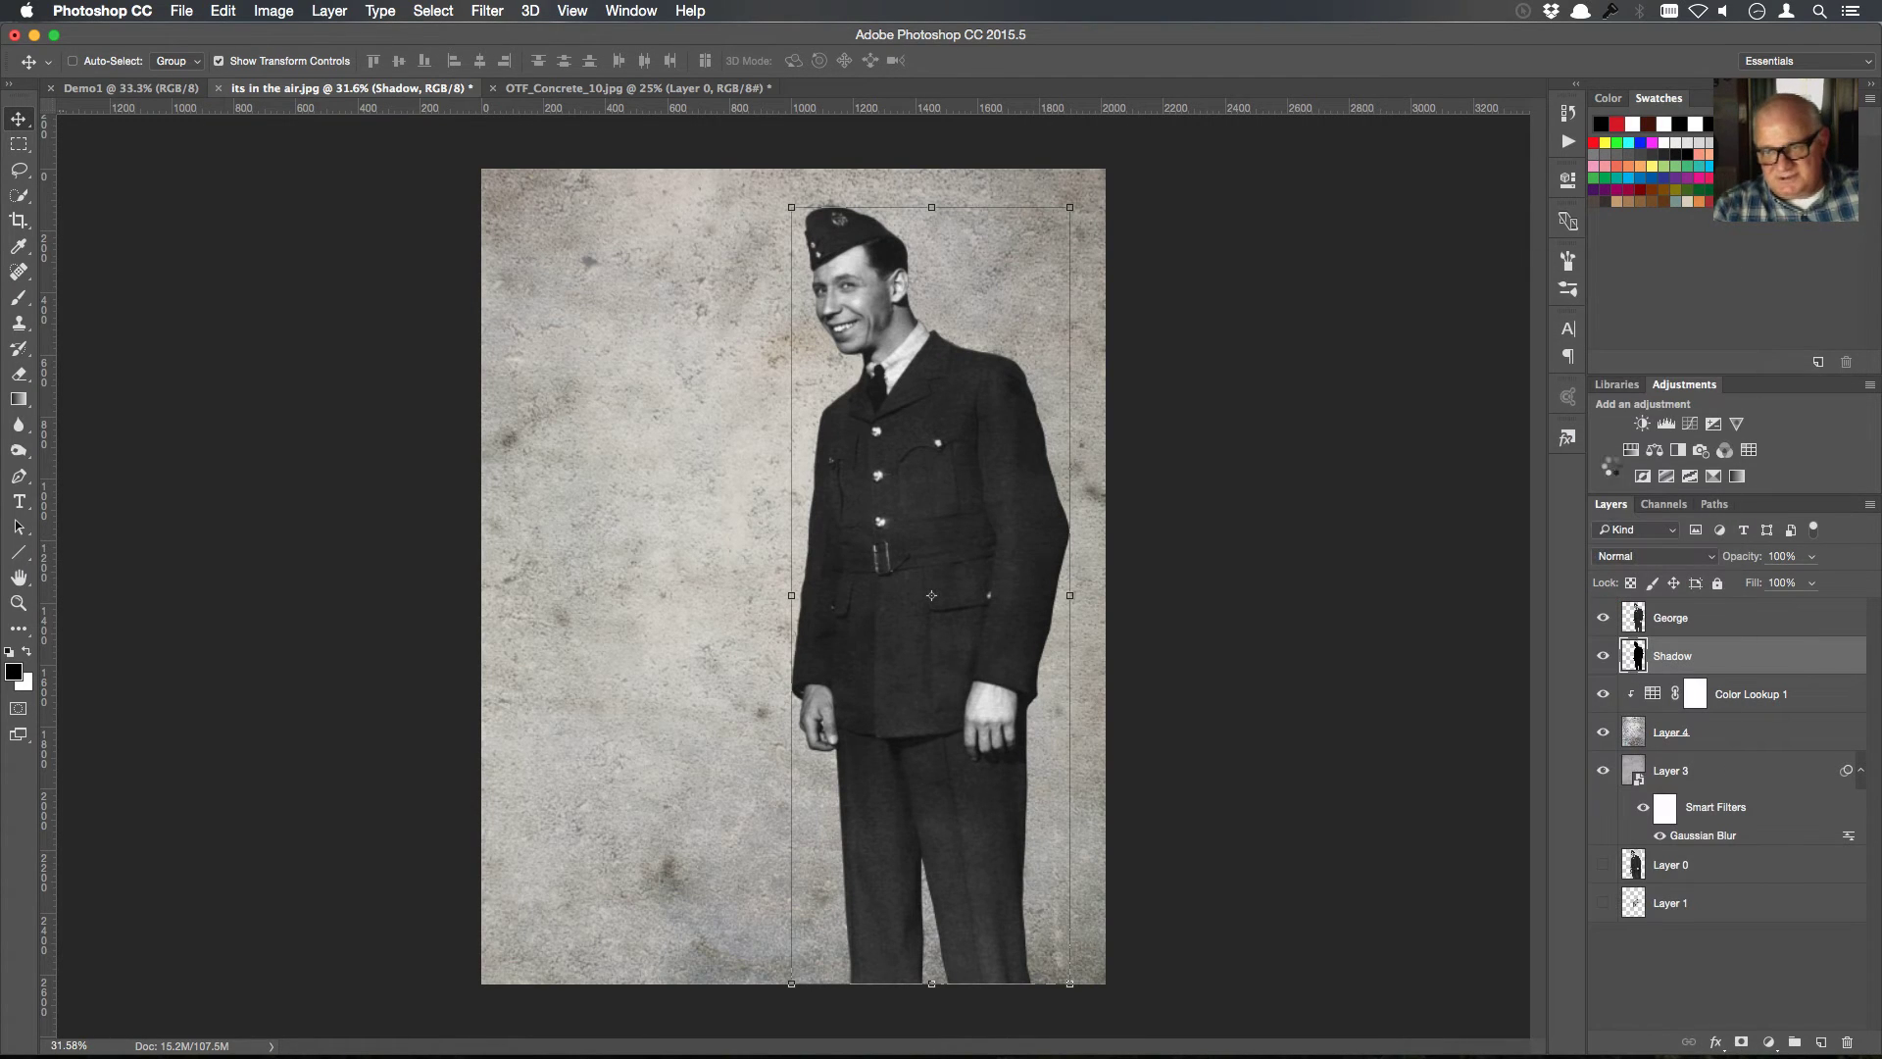
Apply a Gaussian Blur with a radius of 21.9 pixels to the Shadow smart object
{"action": "left_click", "coordinate": [495, 14]}
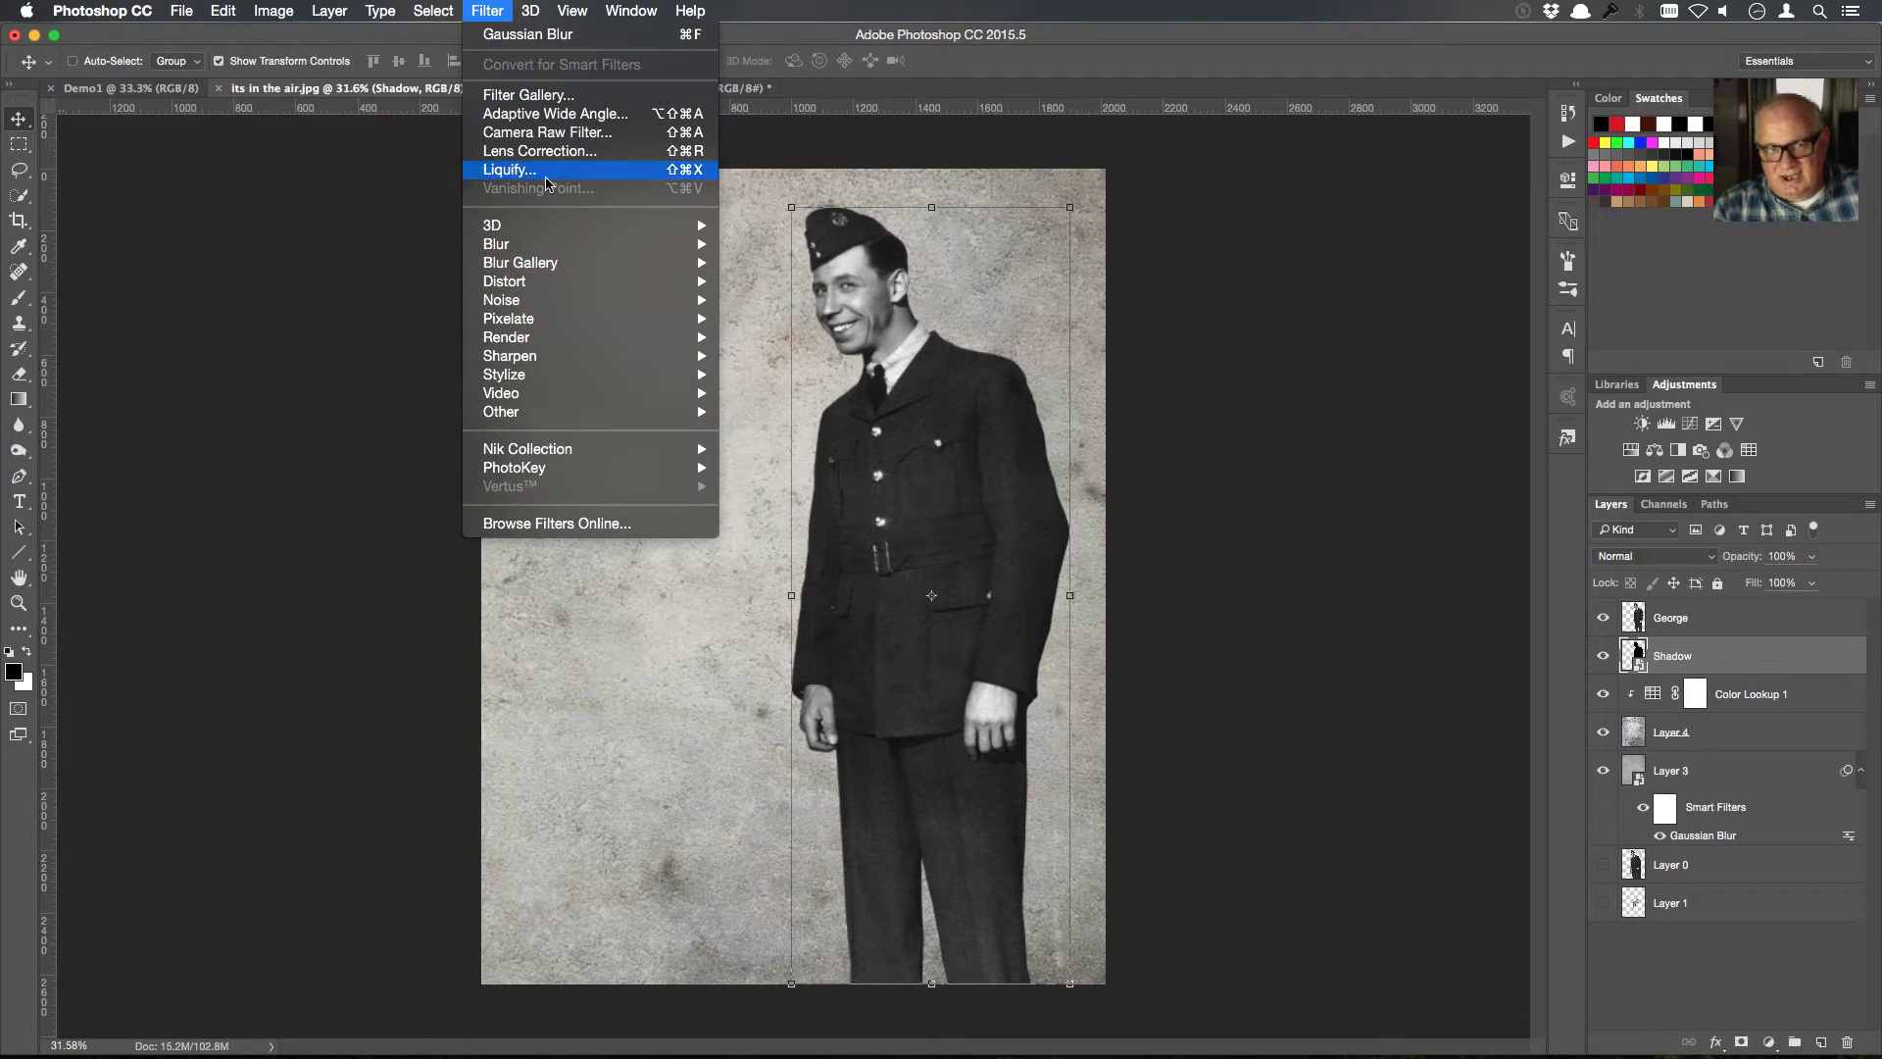
{"action": "mouse_move", "coordinate": [563, 246]}
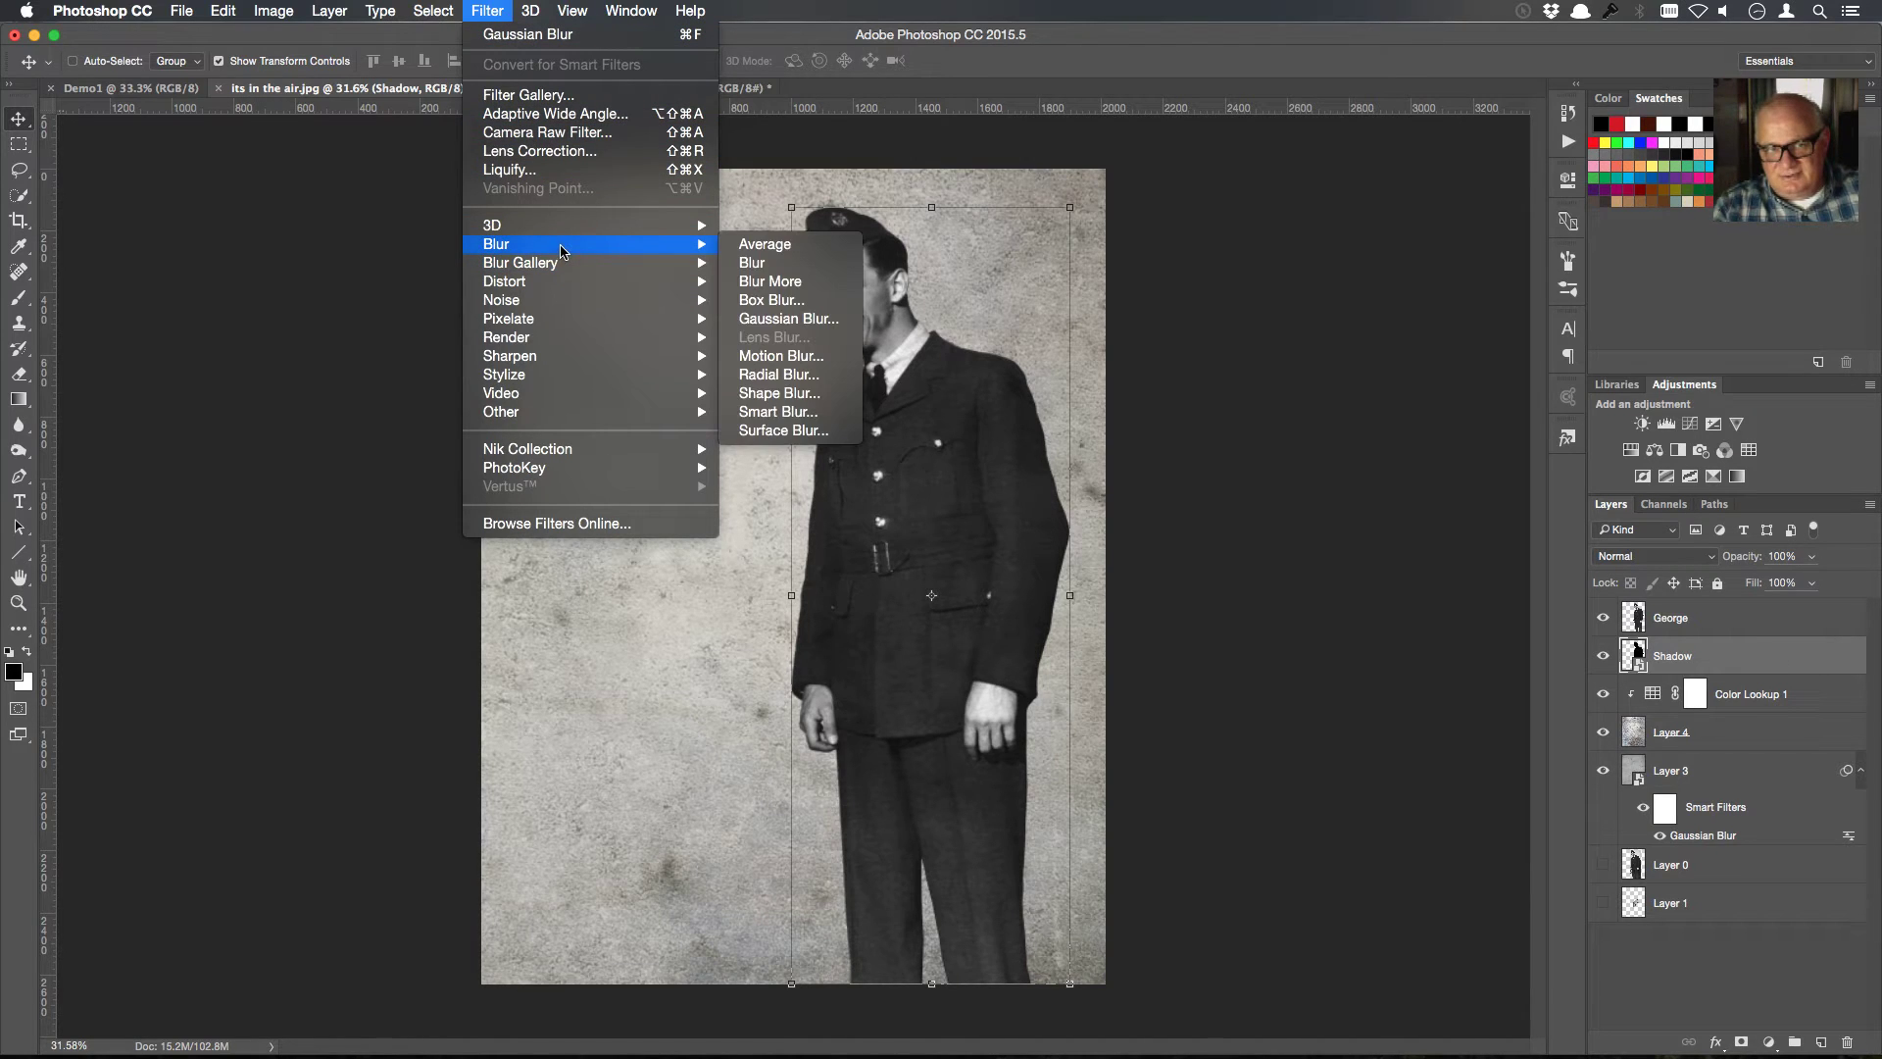
{"action": "left_click", "coordinate": [833, 318]}
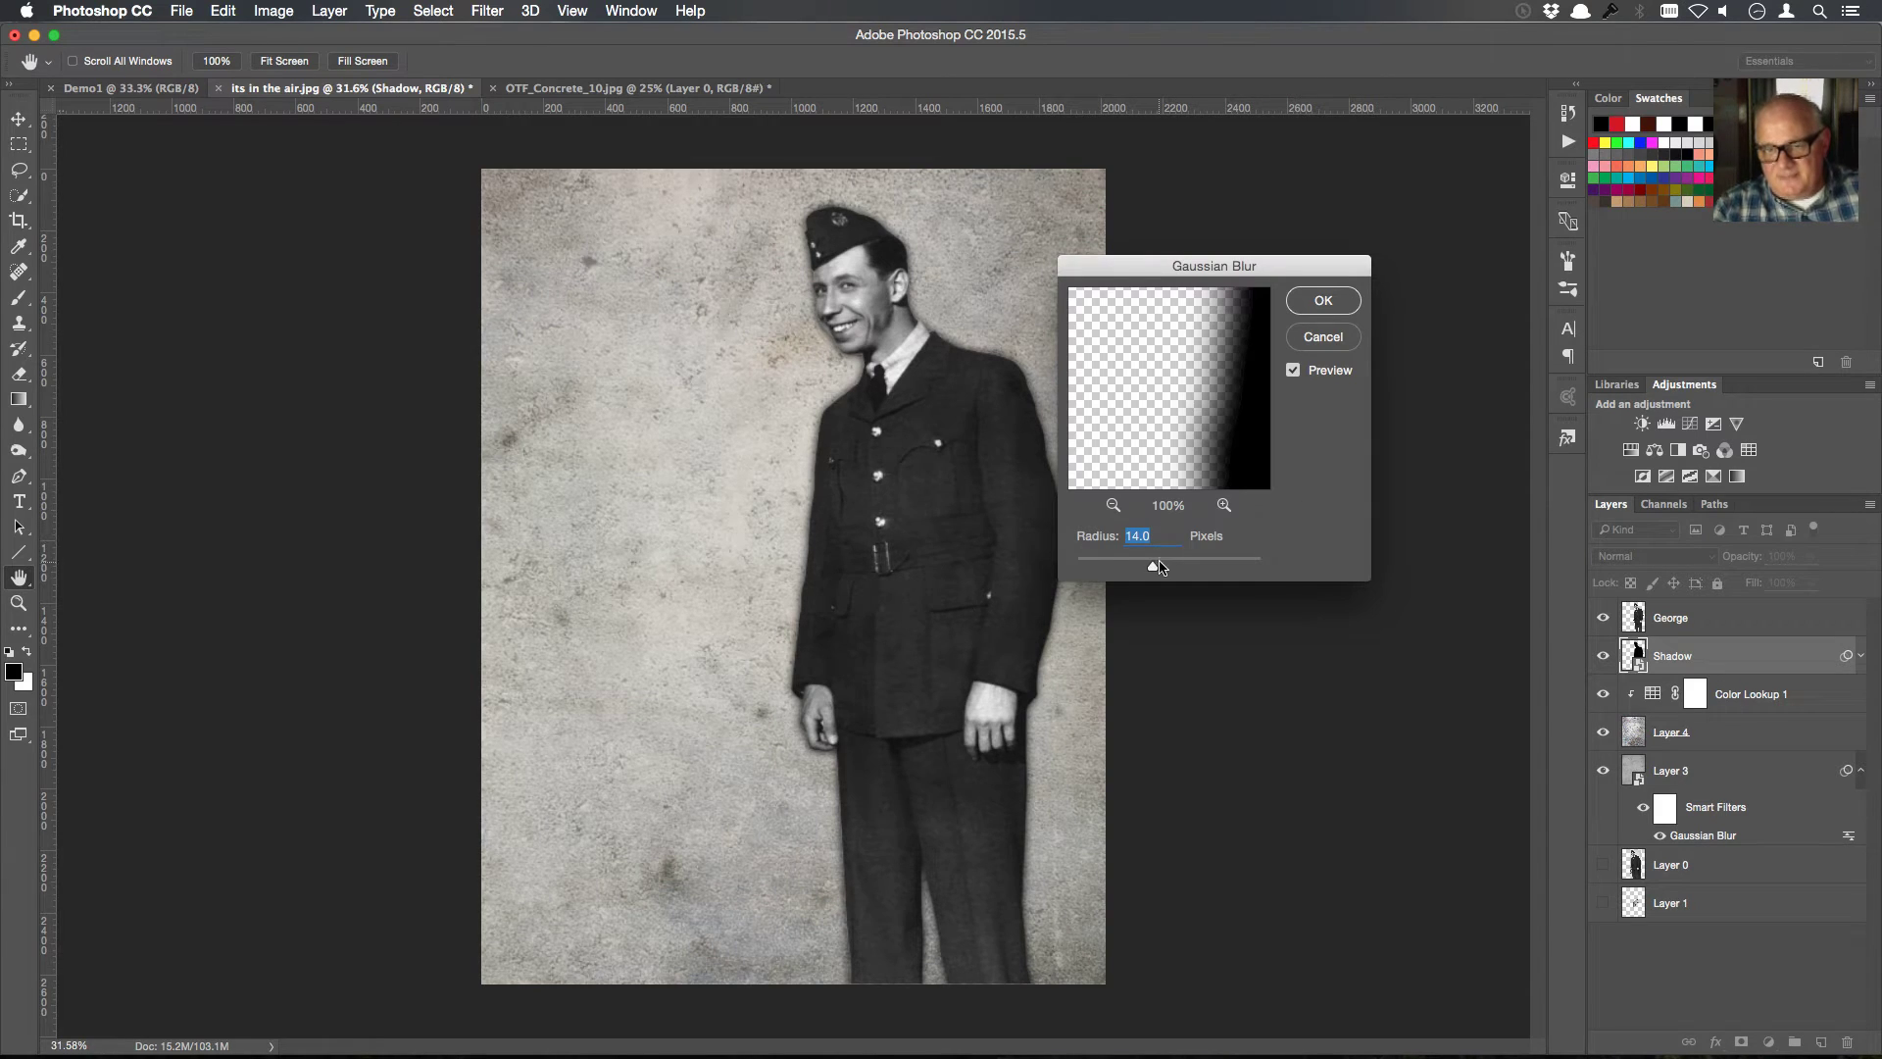
{"action": "left_click_drag", "start_coordinate": [1154, 569], "coordinate": [1160, 572]}
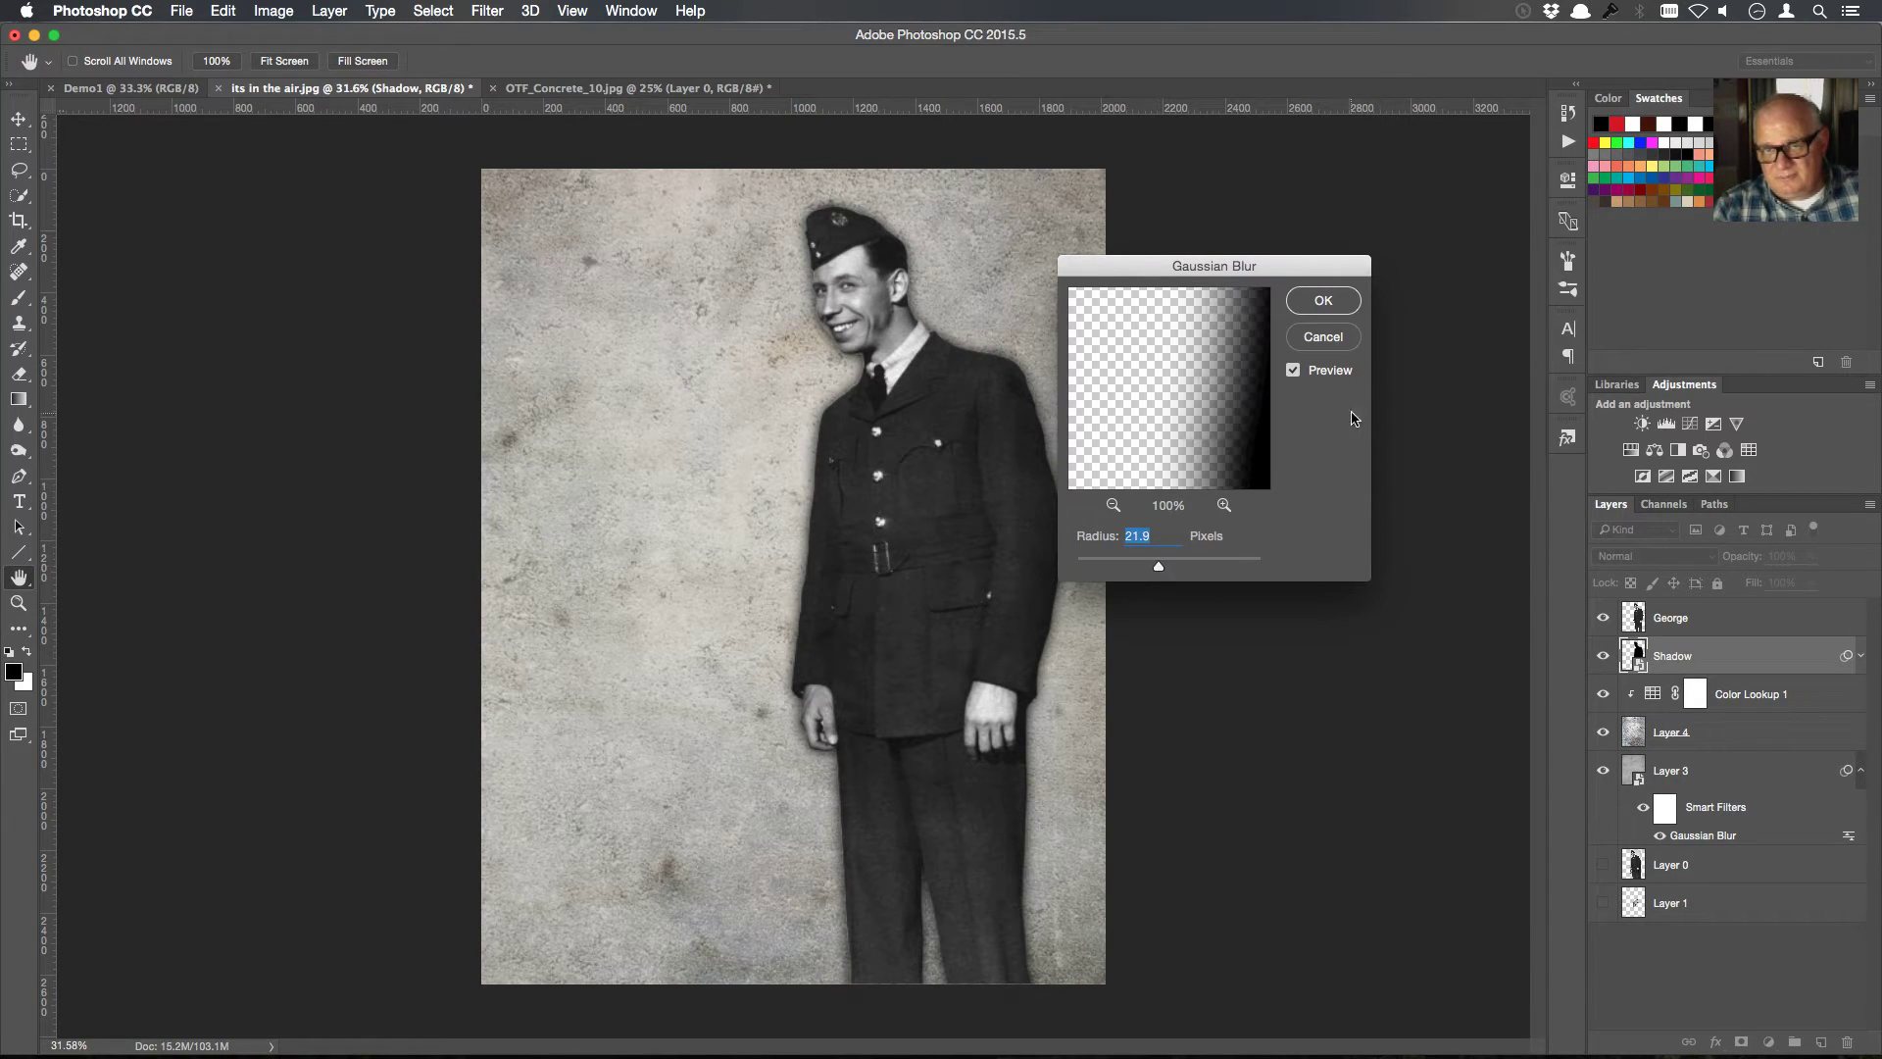
{"action": "left_click", "coordinate": [1323, 301]}
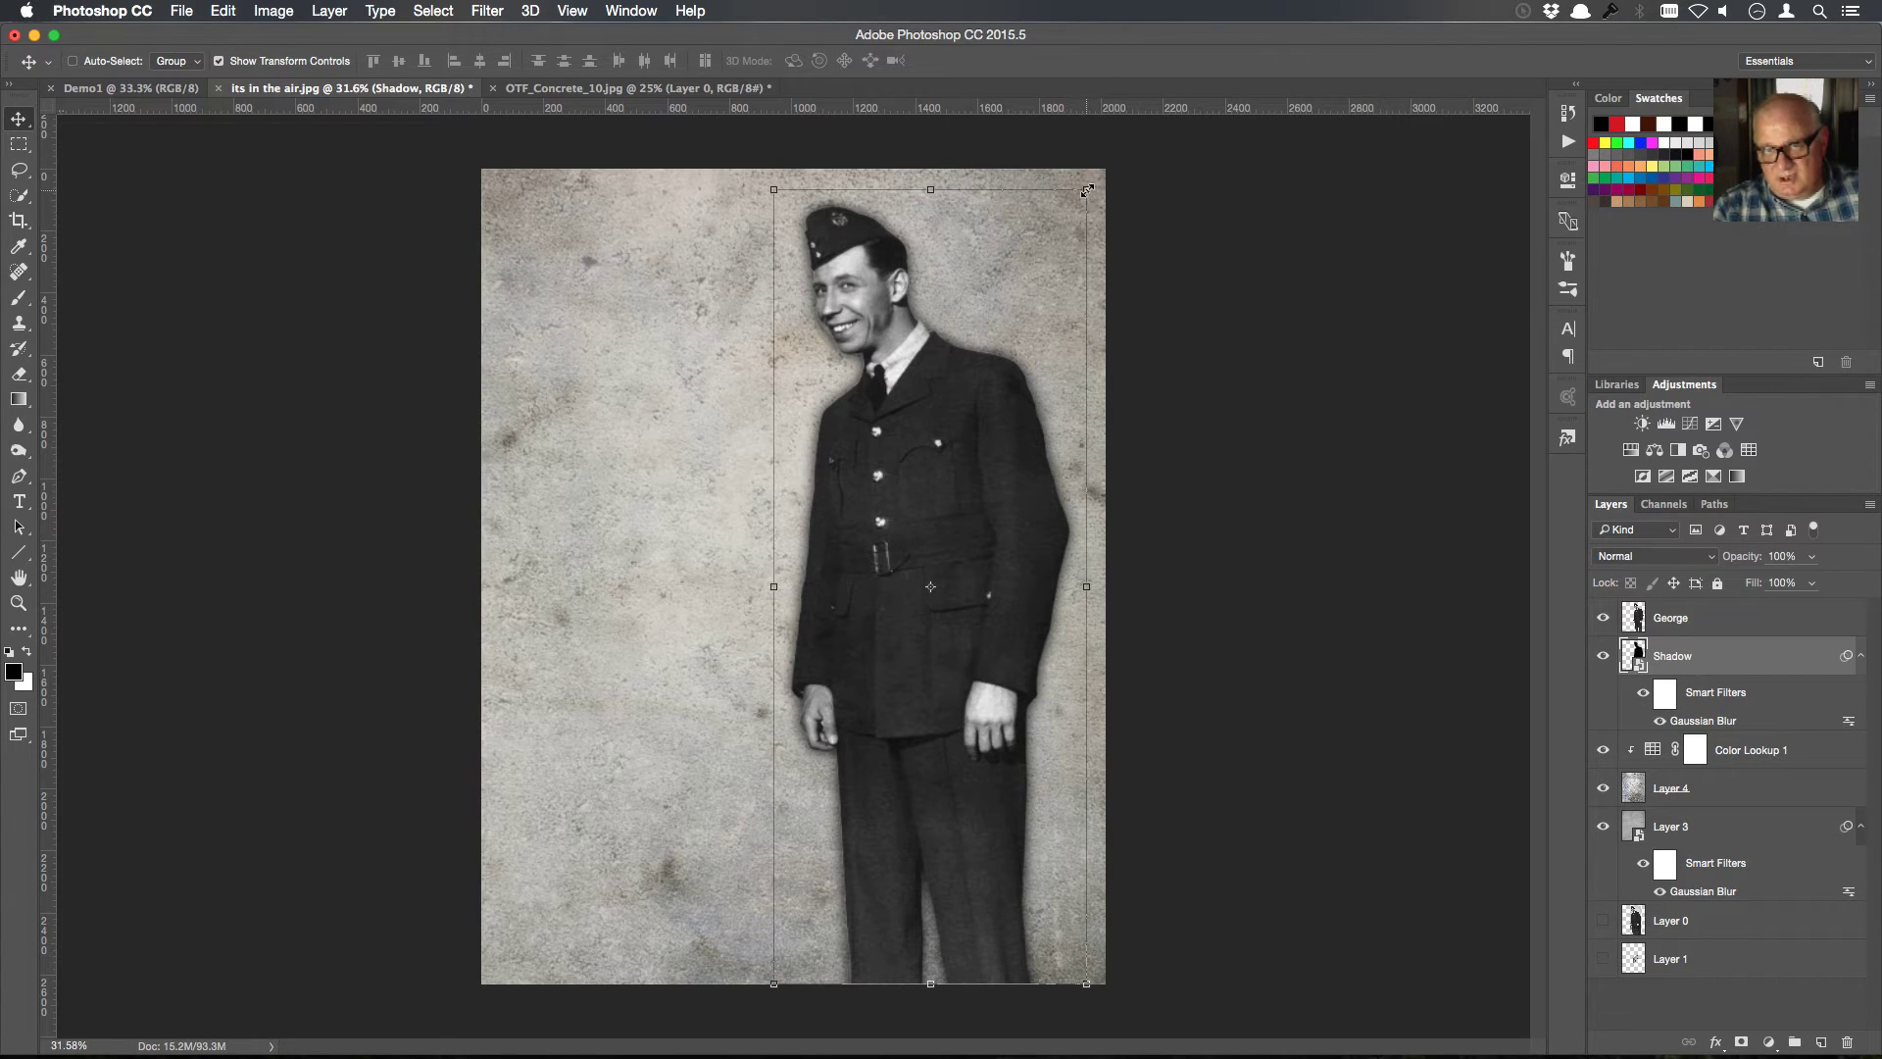
Distort the Shadow layer by shifting its upper edge sideways so the silhouette slants out behind the airman's back, keeping the base fixed
{"action": "left_click", "coordinate": [931, 188]}
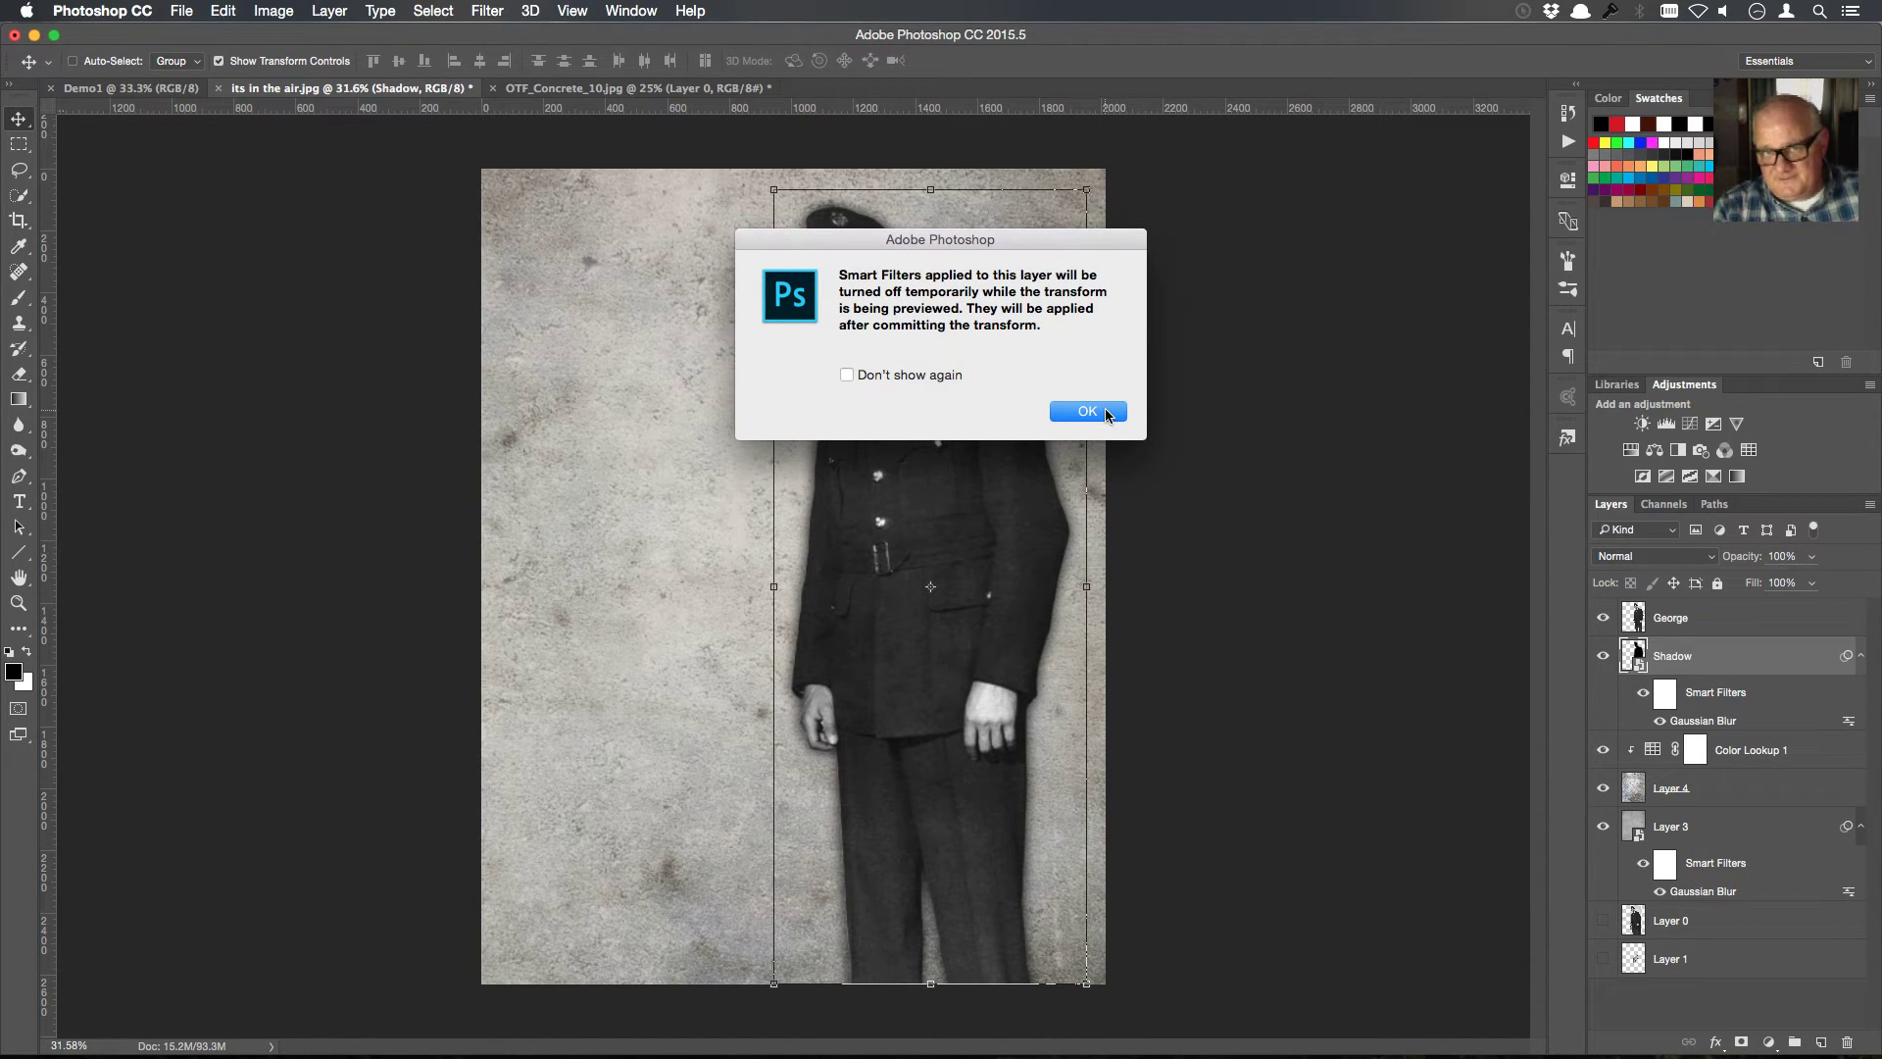
{"action": "left_click", "coordinate": [1088, 412]}
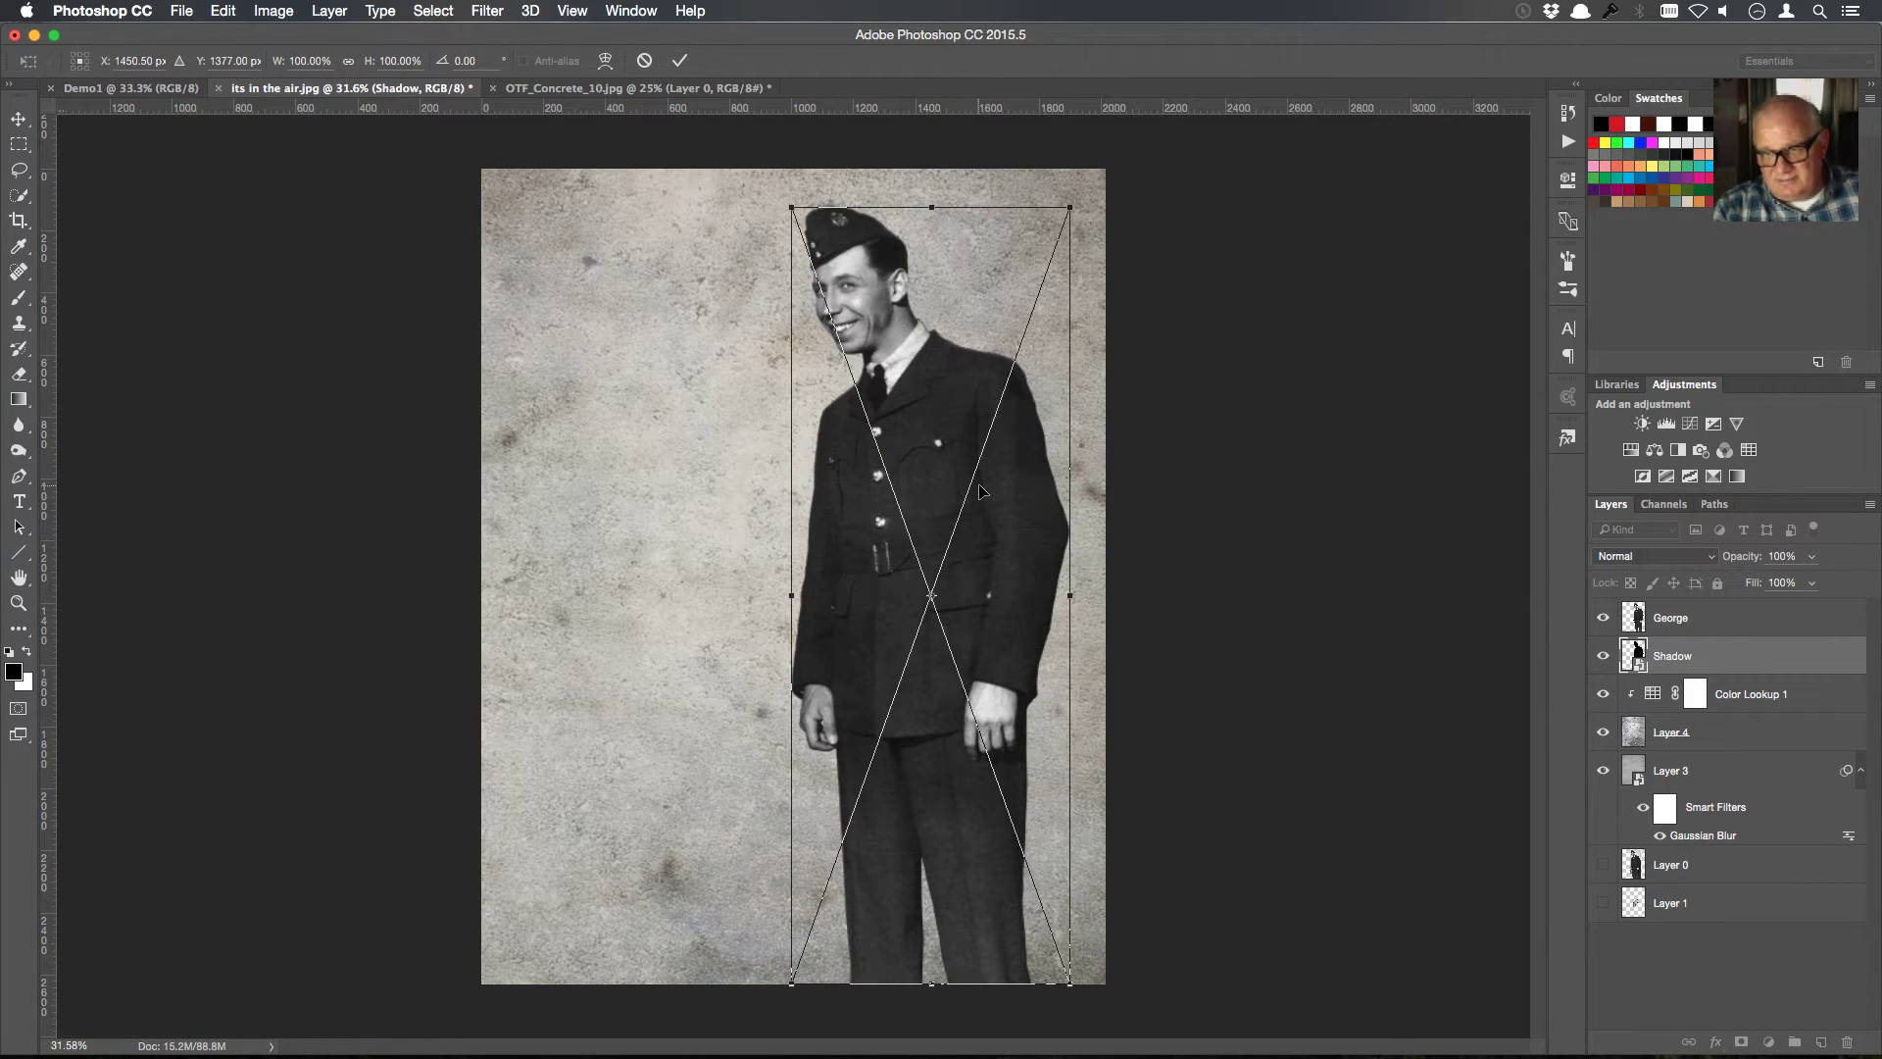
{"action": "right_click", "coordinate": [1016, 368]}
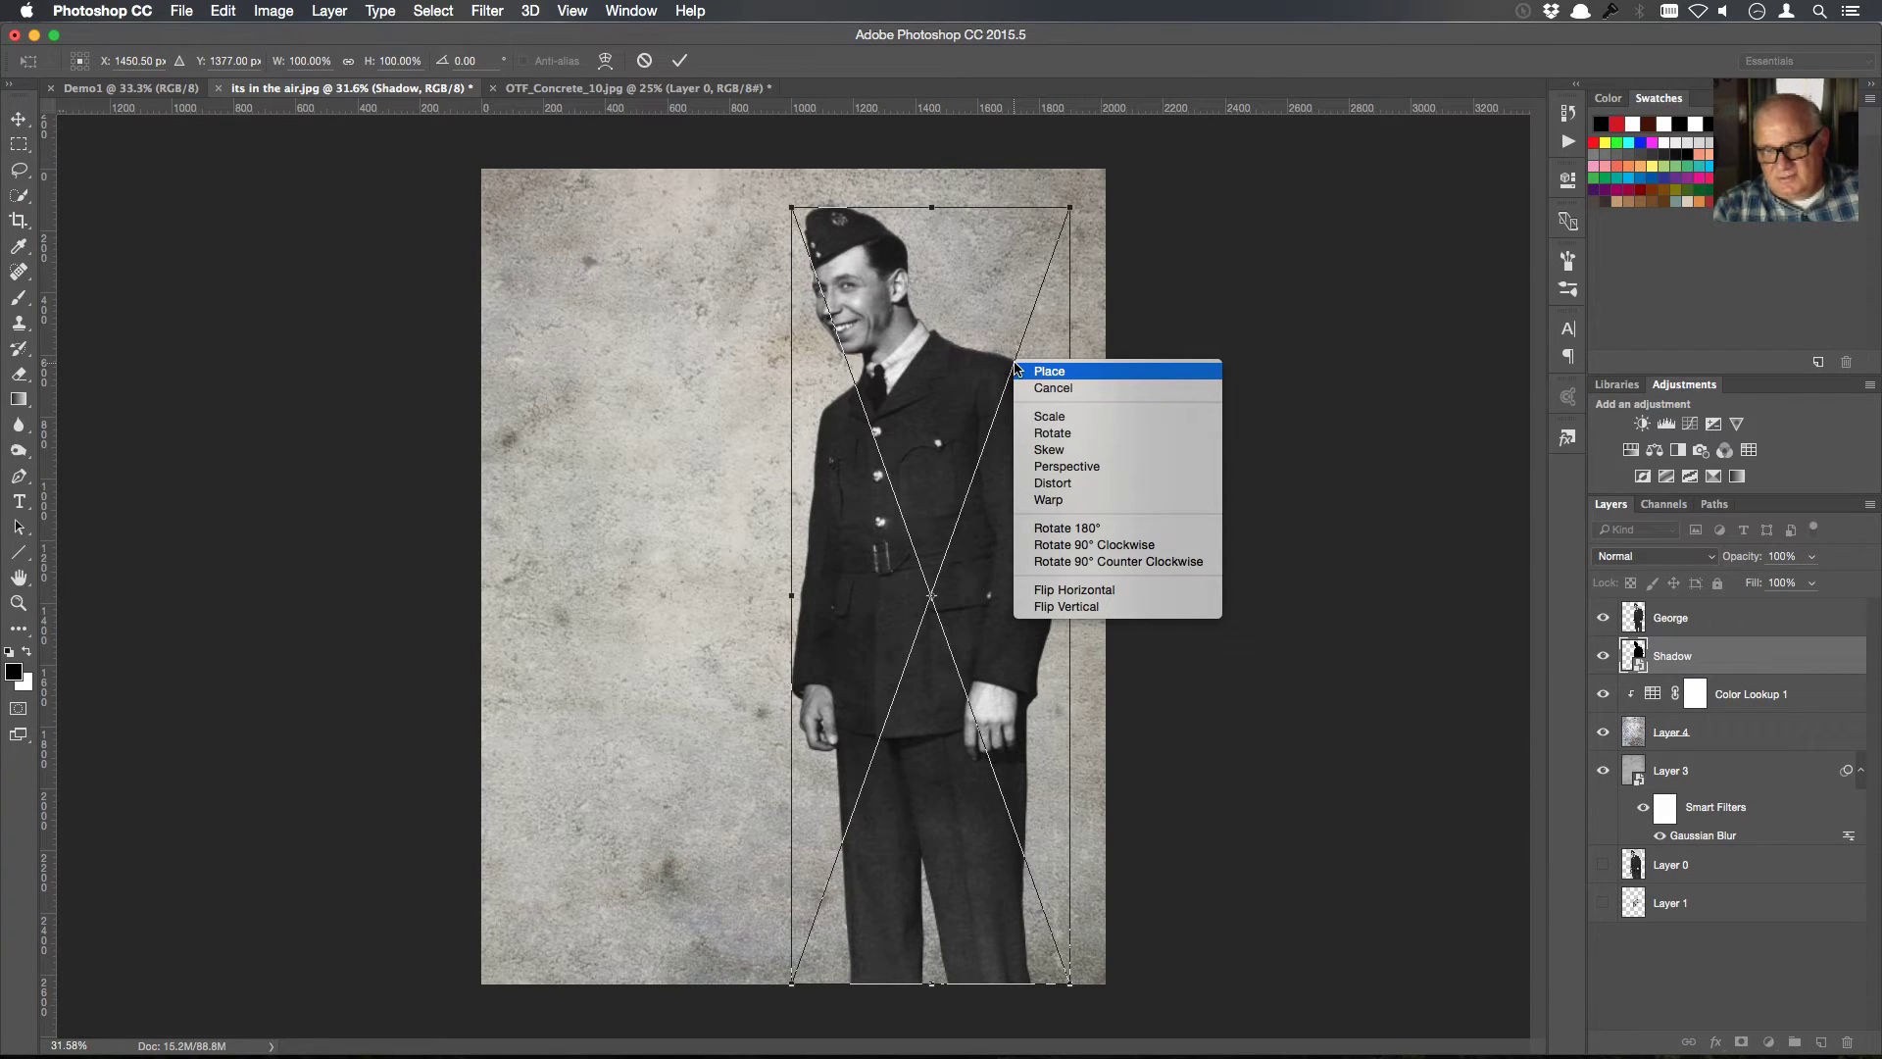
{"action": "left_click", "coordinate": [1058, 487]}
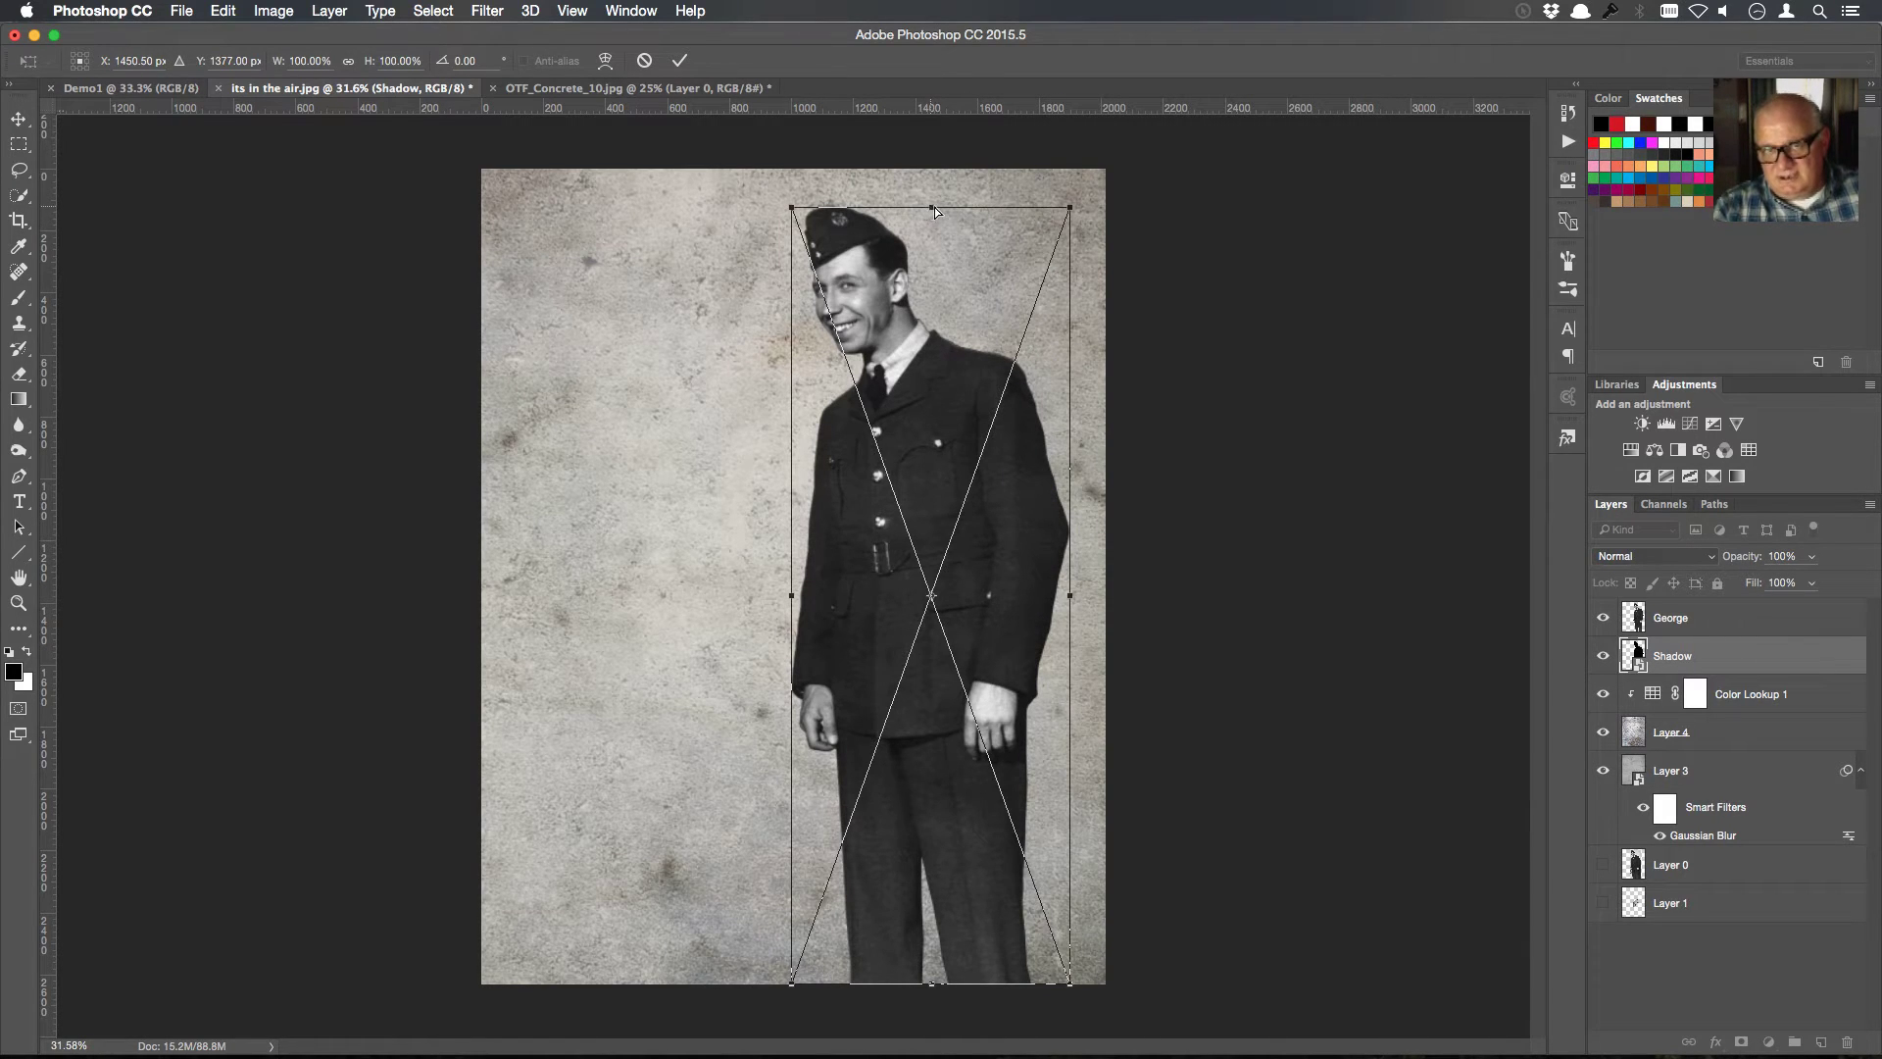
{"action": "left_click_drag", "start_coordinate": [933, 208], "coordinate": [979, 213]}
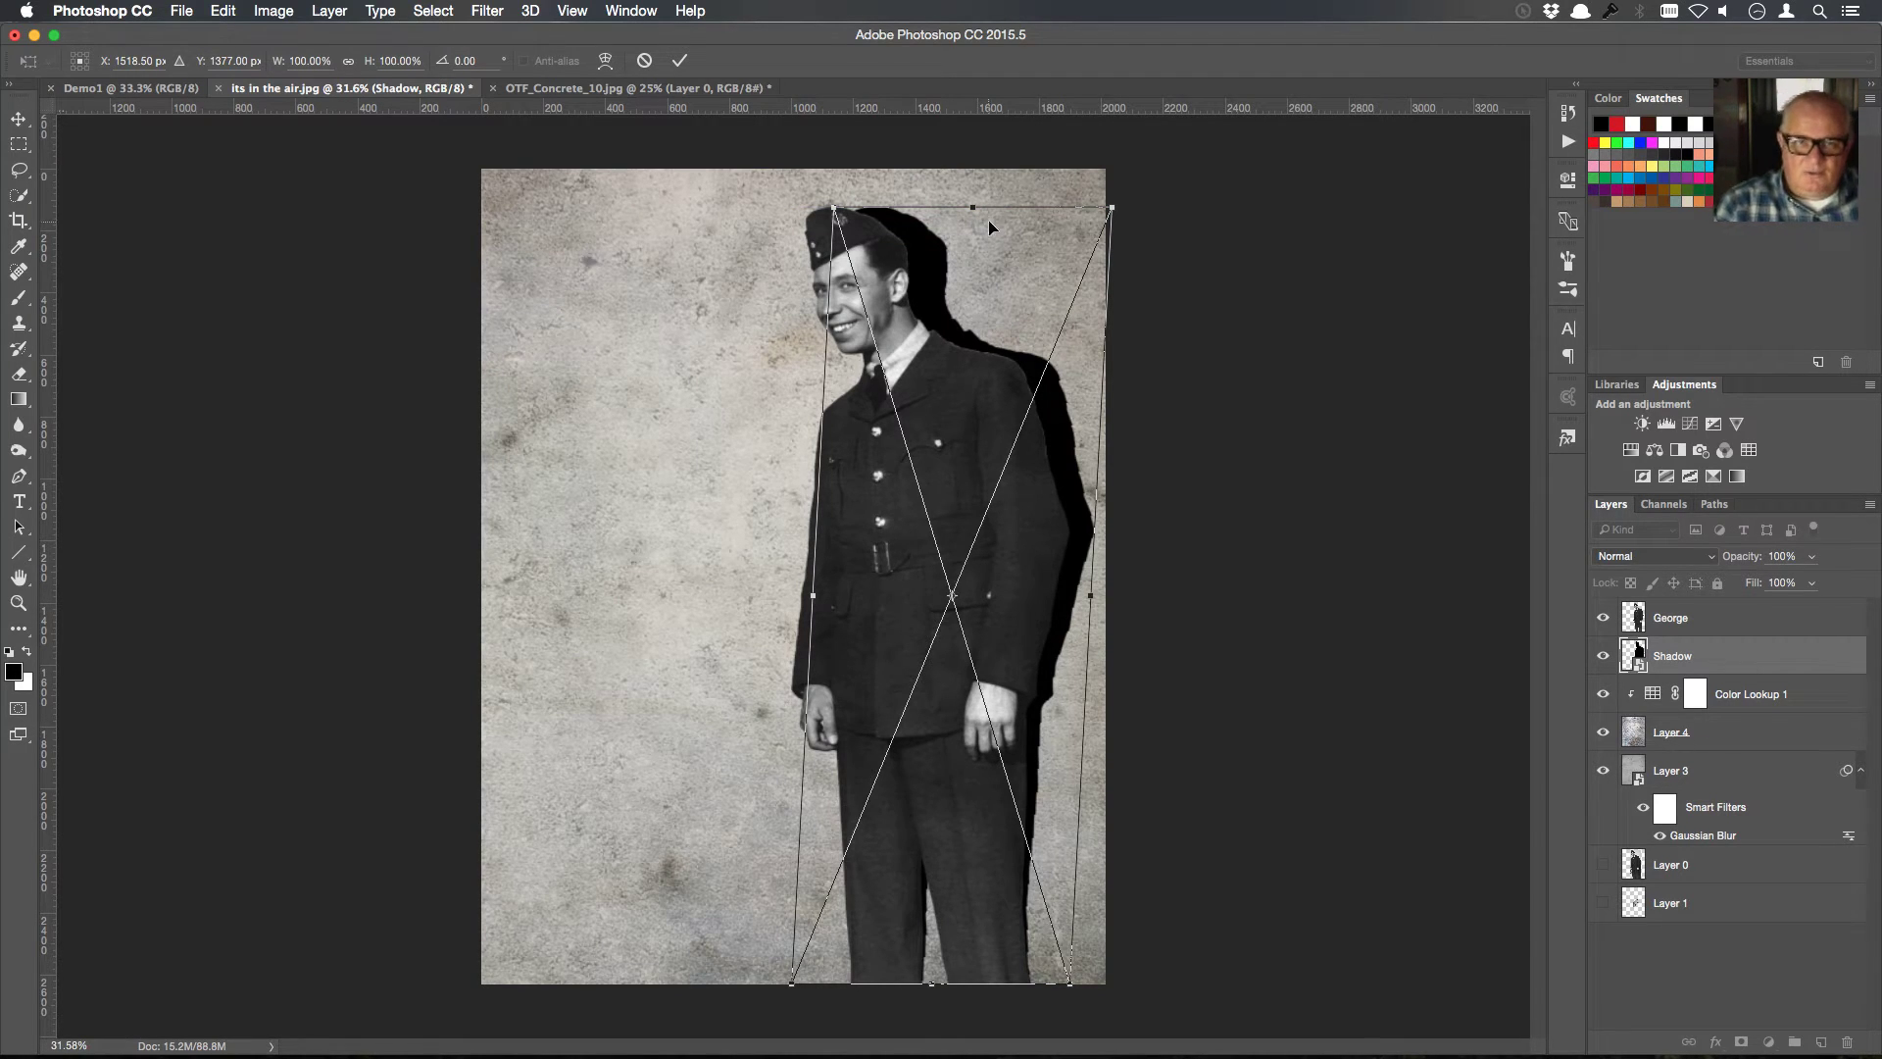
{"action": "left_click", "coordinate": [678, 61]}
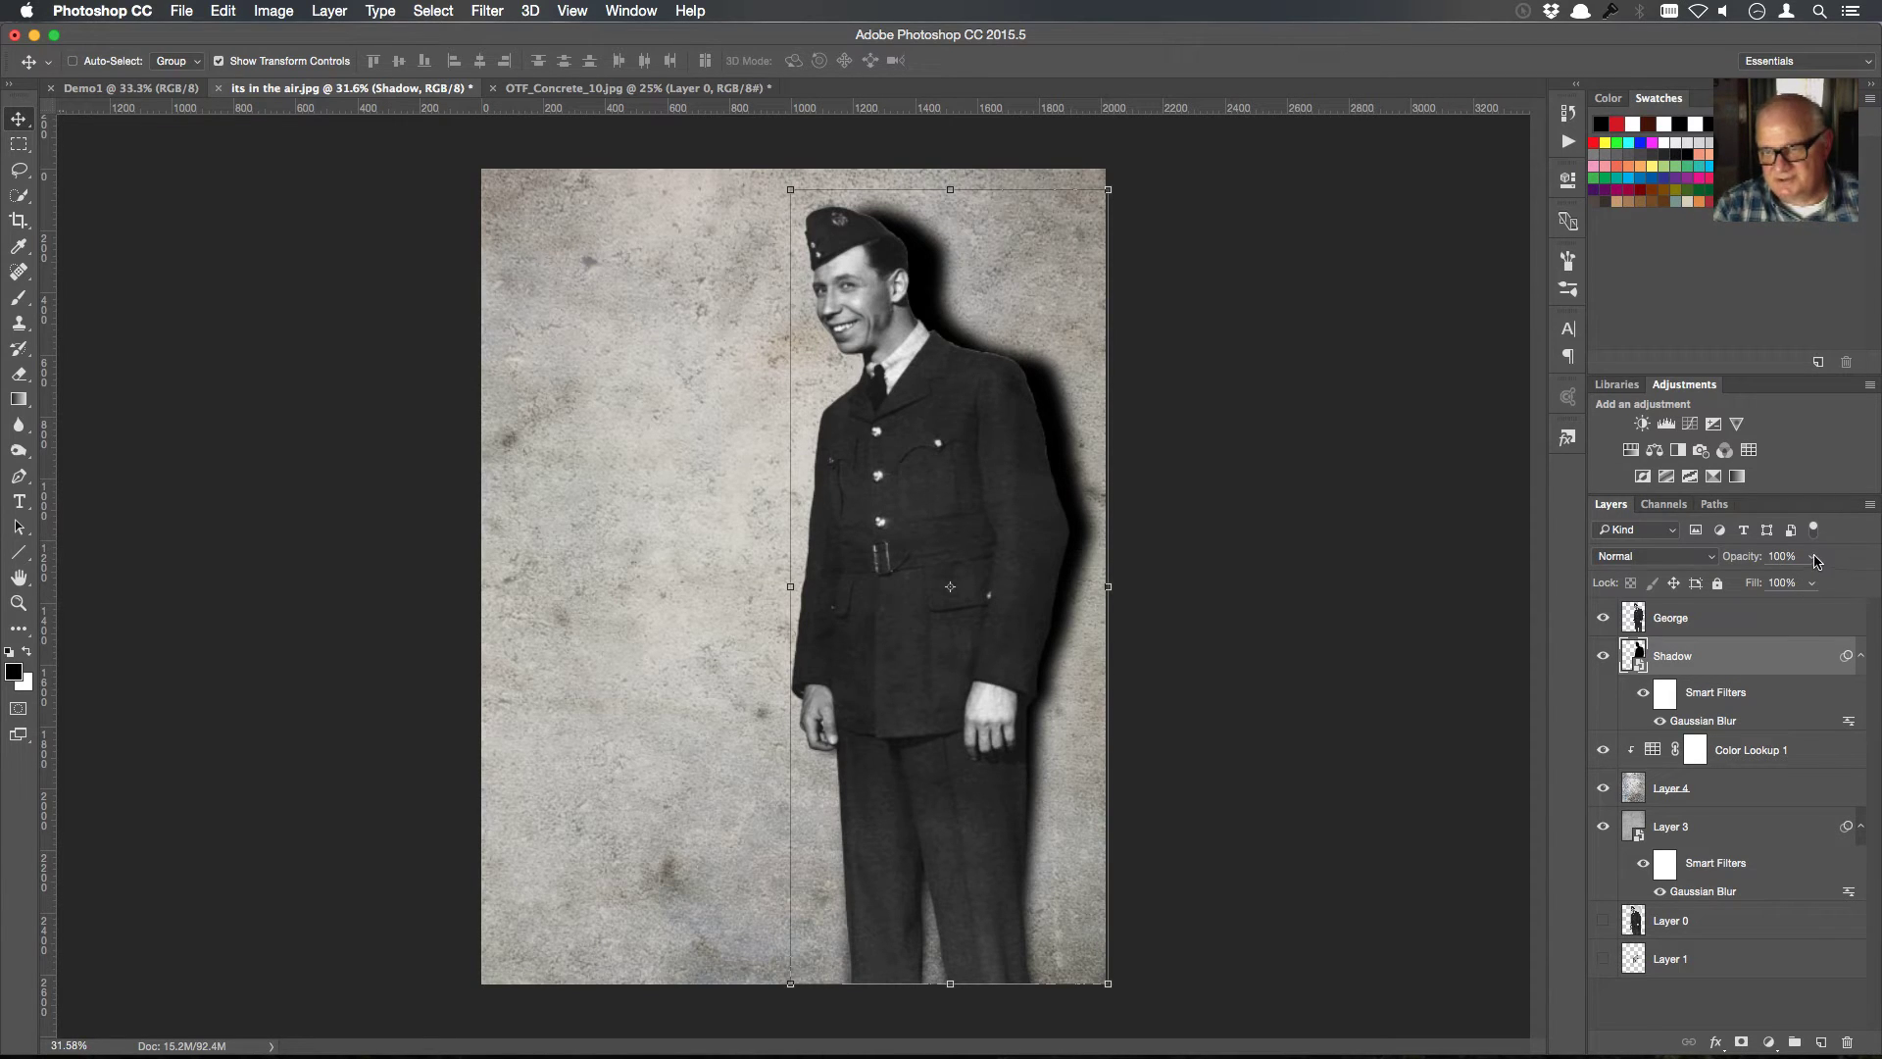
Lower the Shadow layer's opacity to 50% and deselect all layers
{"action": "left_click", "coordinate": [1812, 556]}
{"action": "left_click_drag", "start_coordinate": [1810, 584], "coordinate": [1769, 584]}
{"action": "left_click", "coordinate": [1790, 1002]}
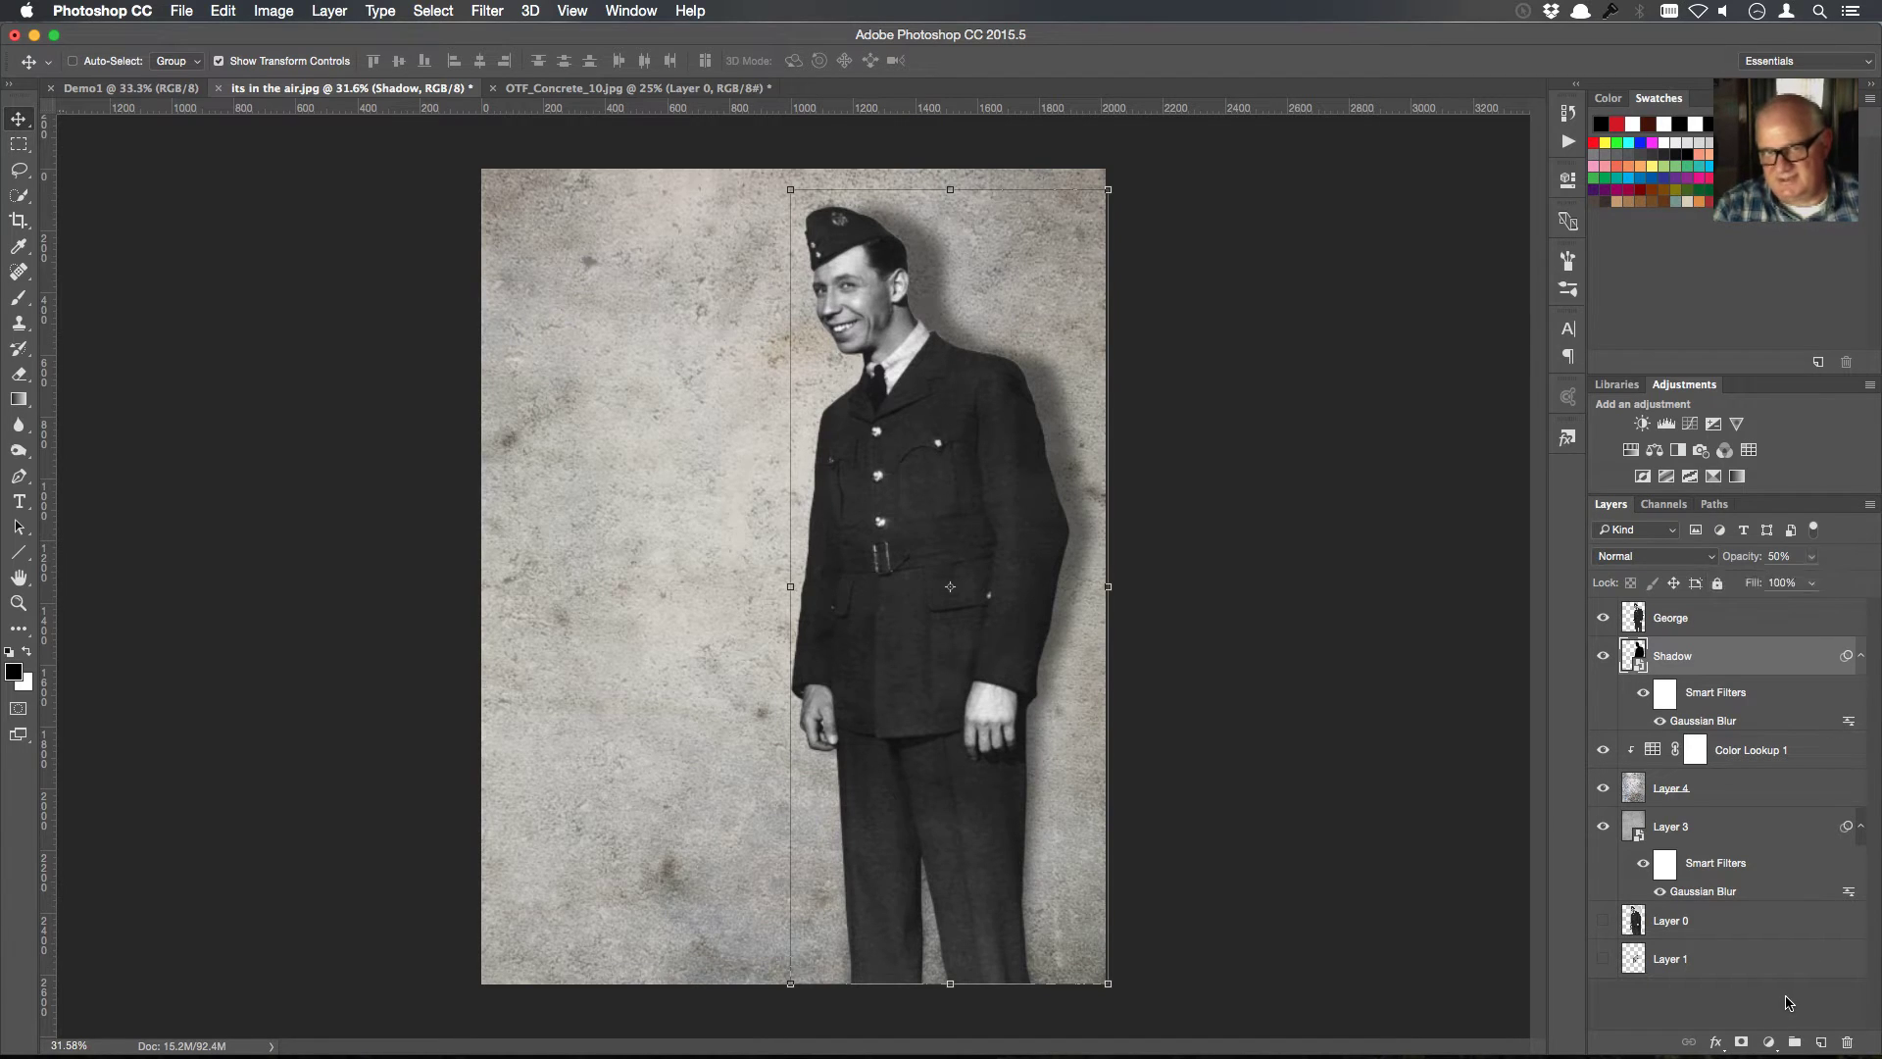
{"action": "left_click", "coordinate": [1792, 1002]}
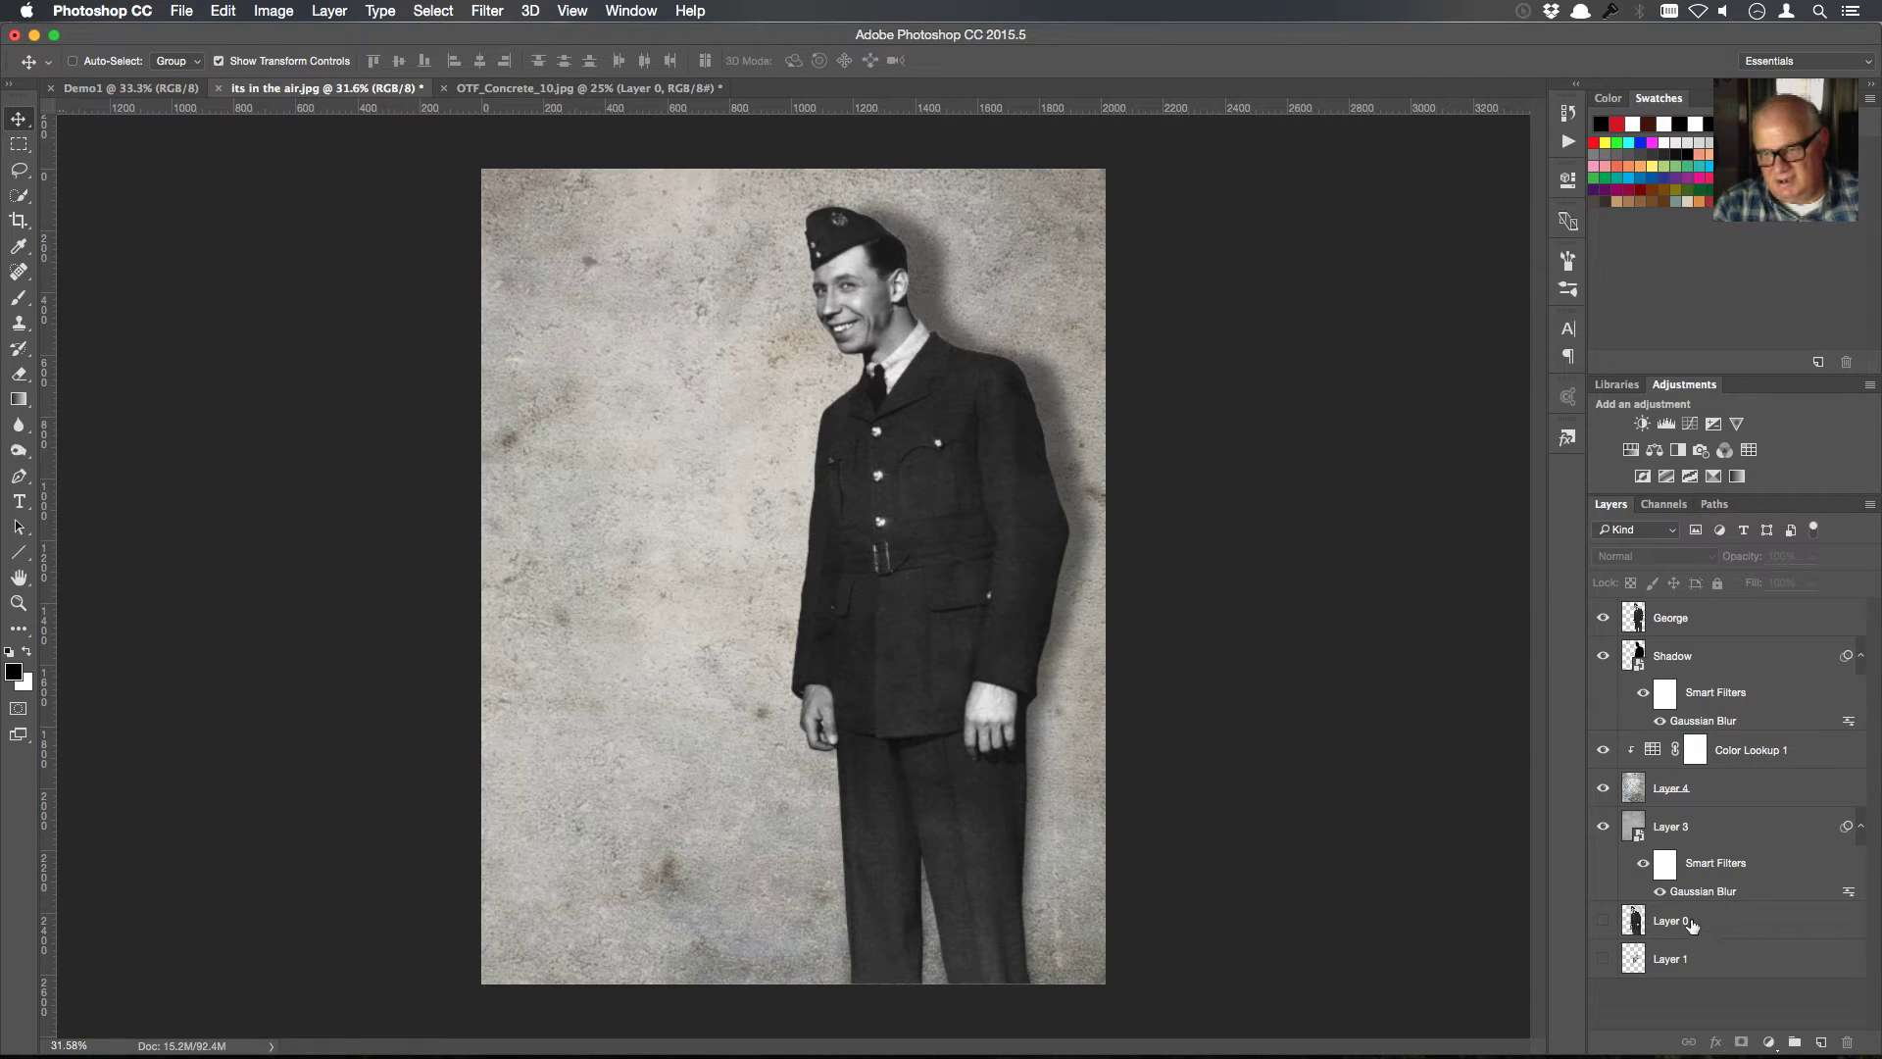
Hide all the composite layers and toggle Layer 0 on and off to examine the original airman photo
{"action": "left_click_drag", "start_coordinate": [1603, 826], "coordinate": [1613, 630]}
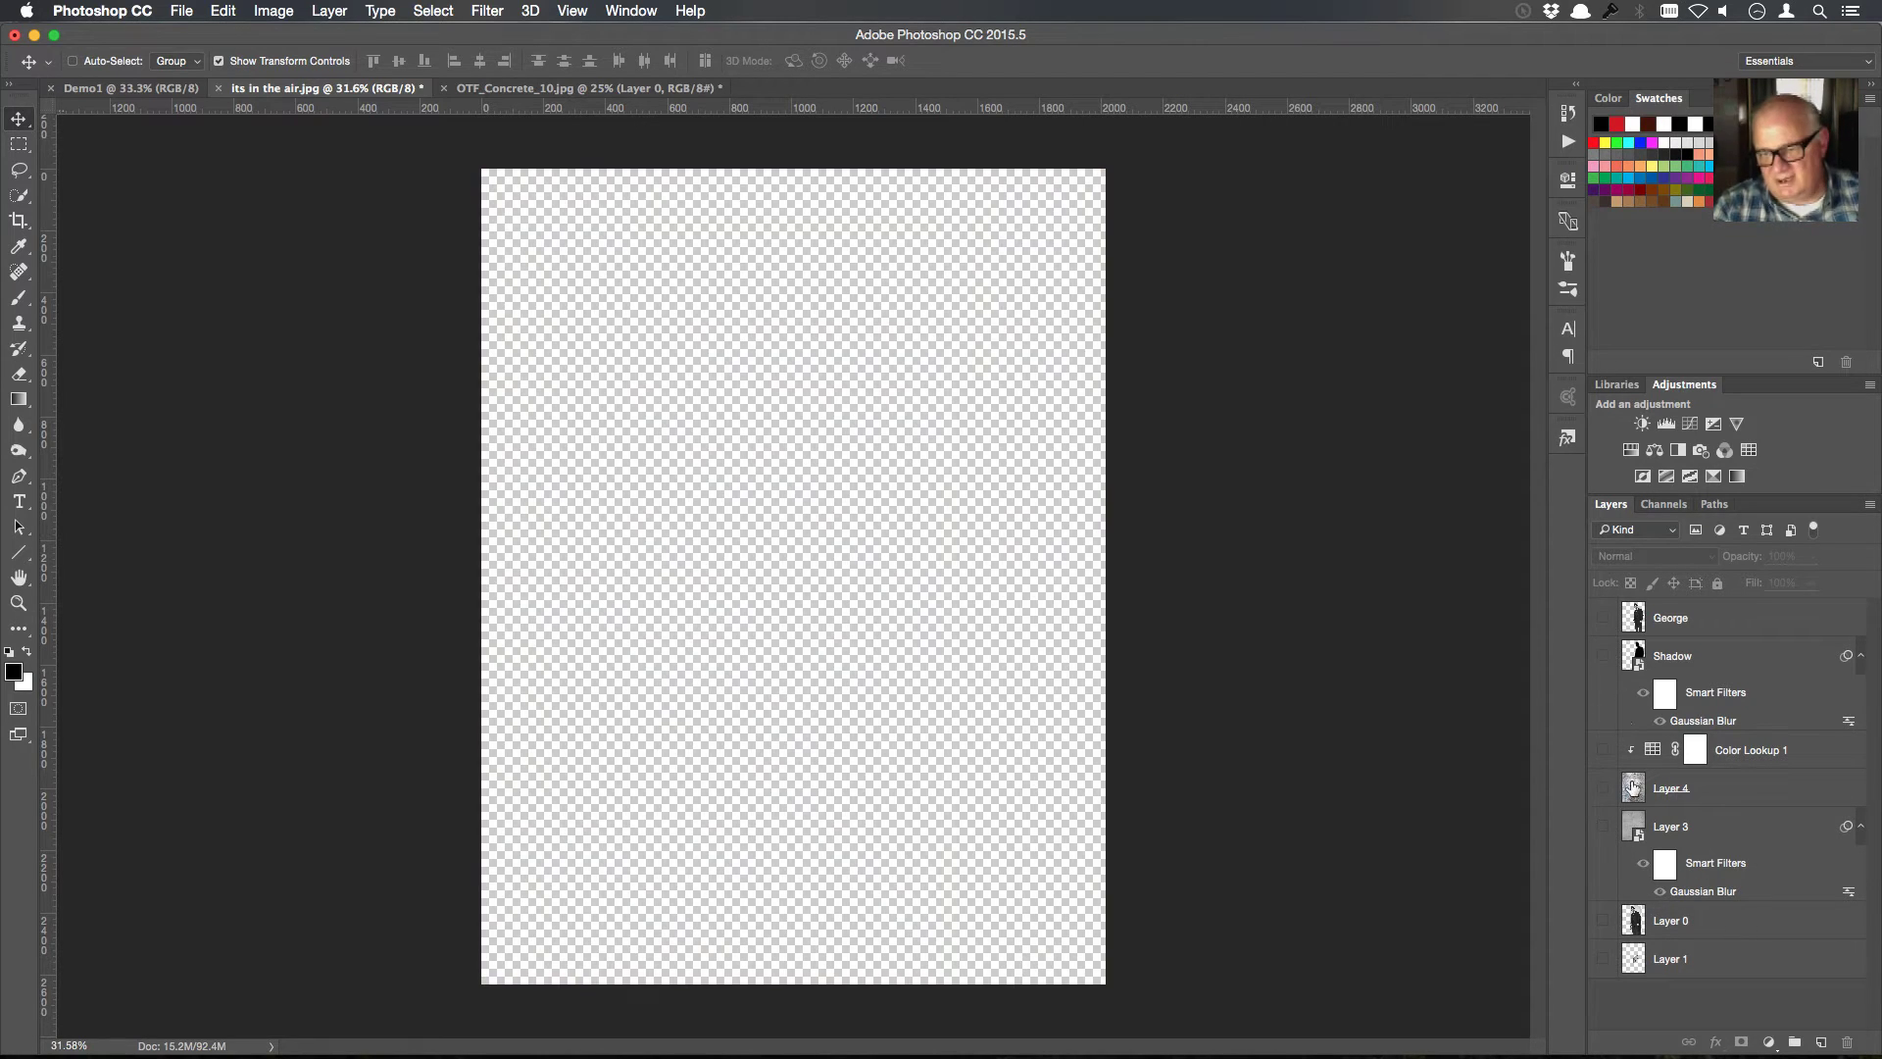
{"action": "left_click", "coordinate": [1602, 921]}
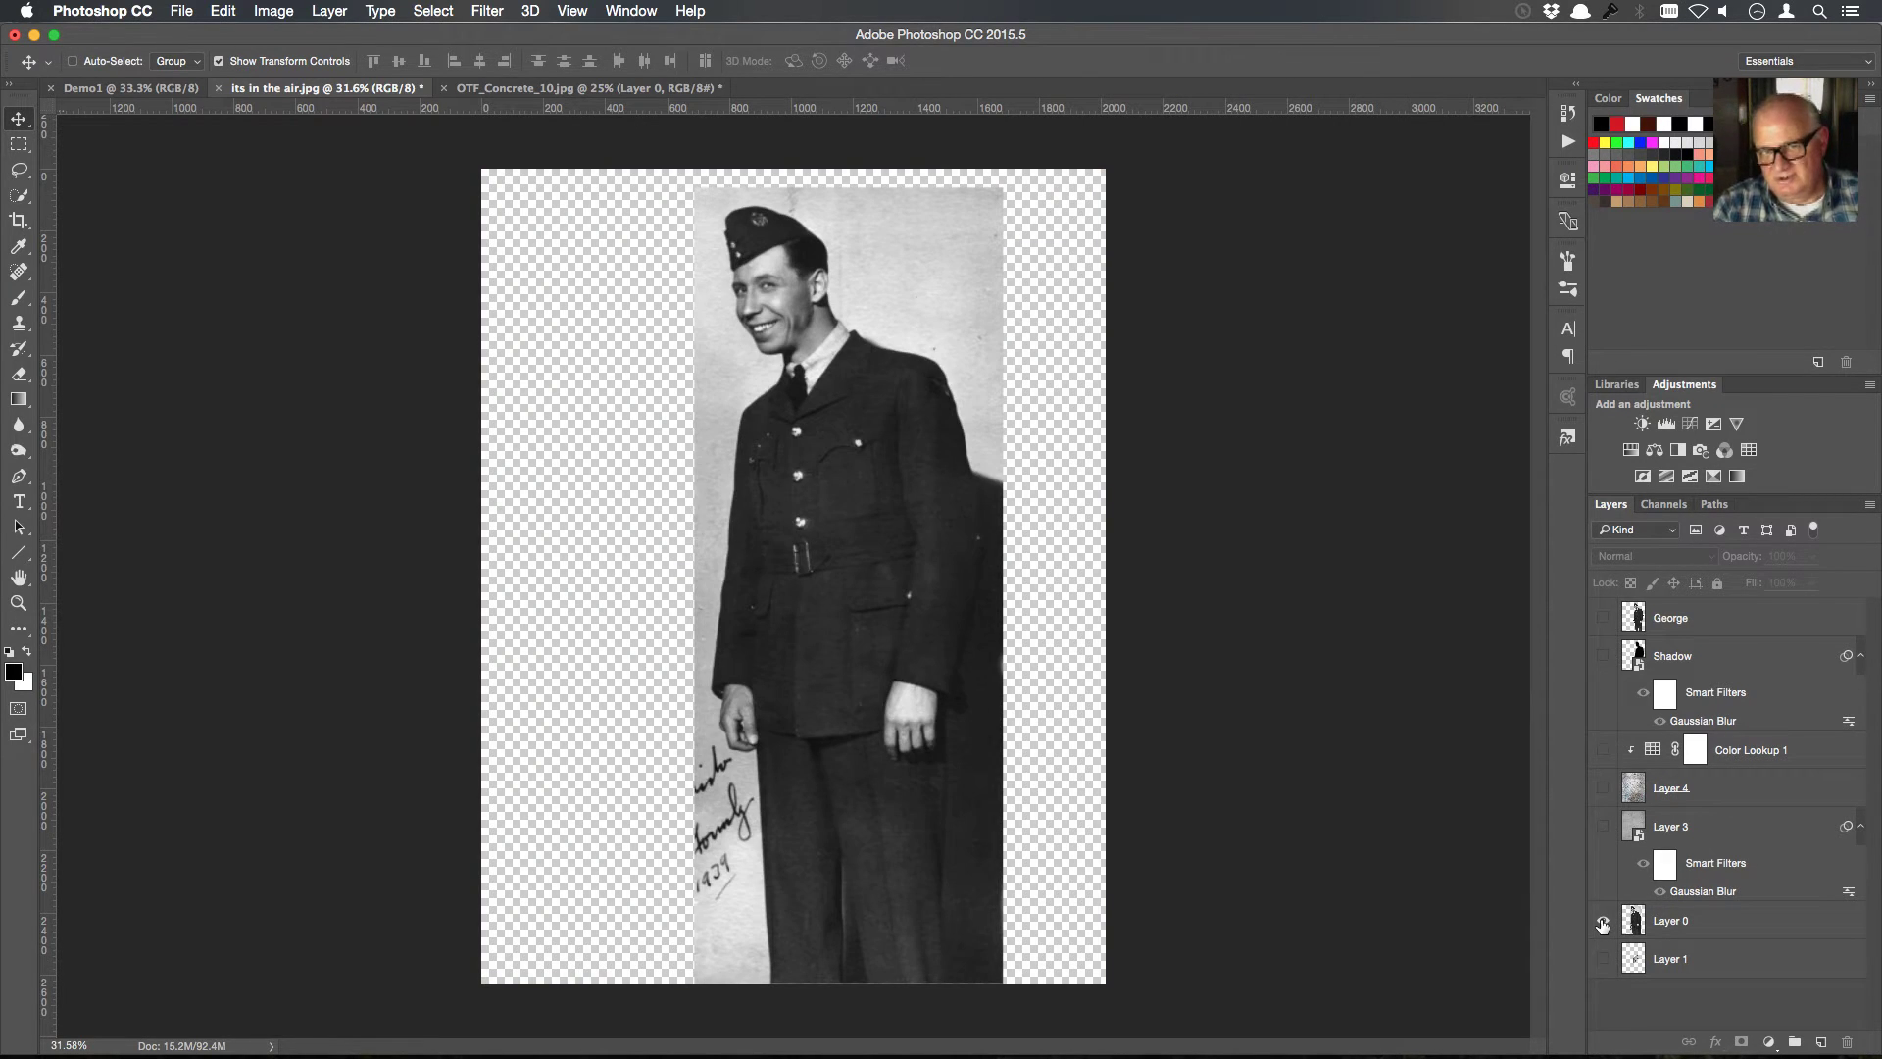
{"action": "left_click", "coordinate": [1602, 922]}
{"action": "left_click", "coordinate": [1602, 921]}
{"action": "left_click", "coordinate": [1603, 921]}
{"action": "left_click", "coordinate": [1602, 921]}
{"action": "left_click", "coordinate": [1602, 922]}
{"action": "left_click", "coordinate": [1602, 922]}
{"action": "left_click", "coordinate": [1602, 921]}
{"action": "left_click", "coordinate": [1603, 921]}
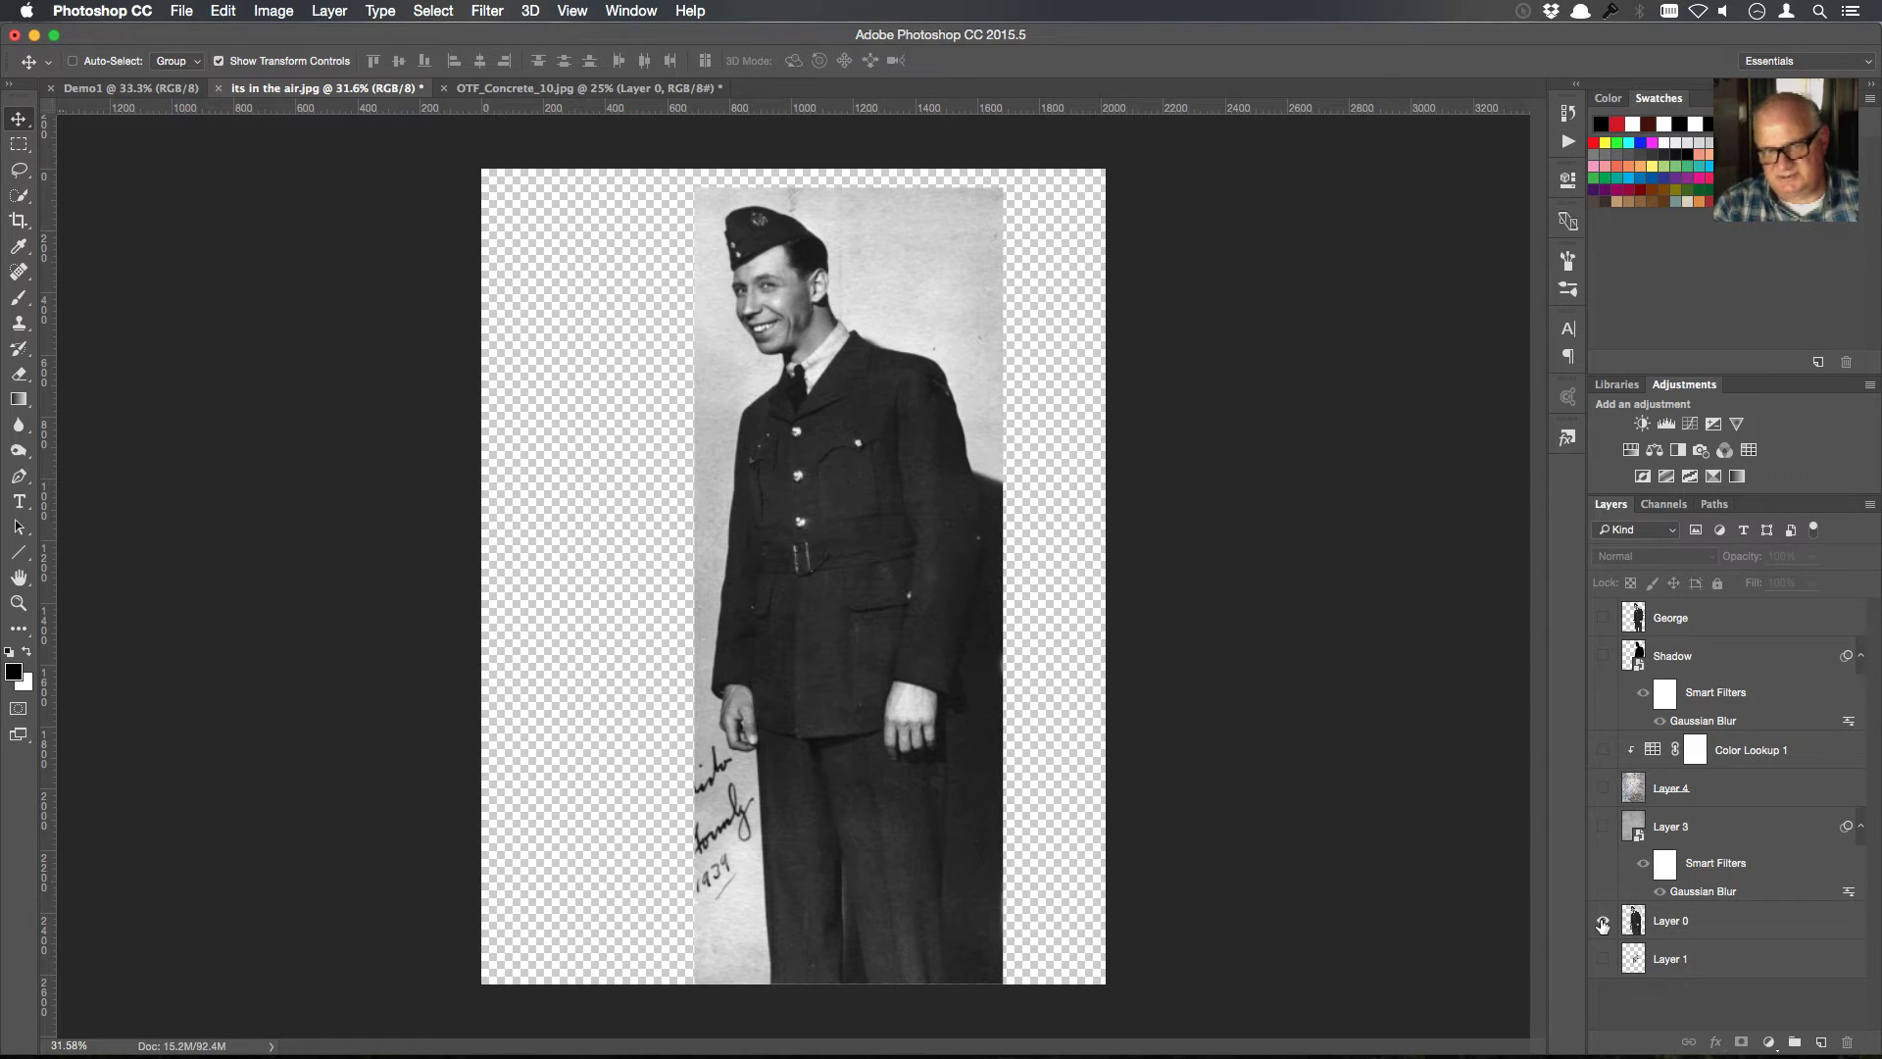
Compare the airman cut-out with the original photo and show all the composite layers again
{"action": "left_click", "coordinate": [1603, 618]}
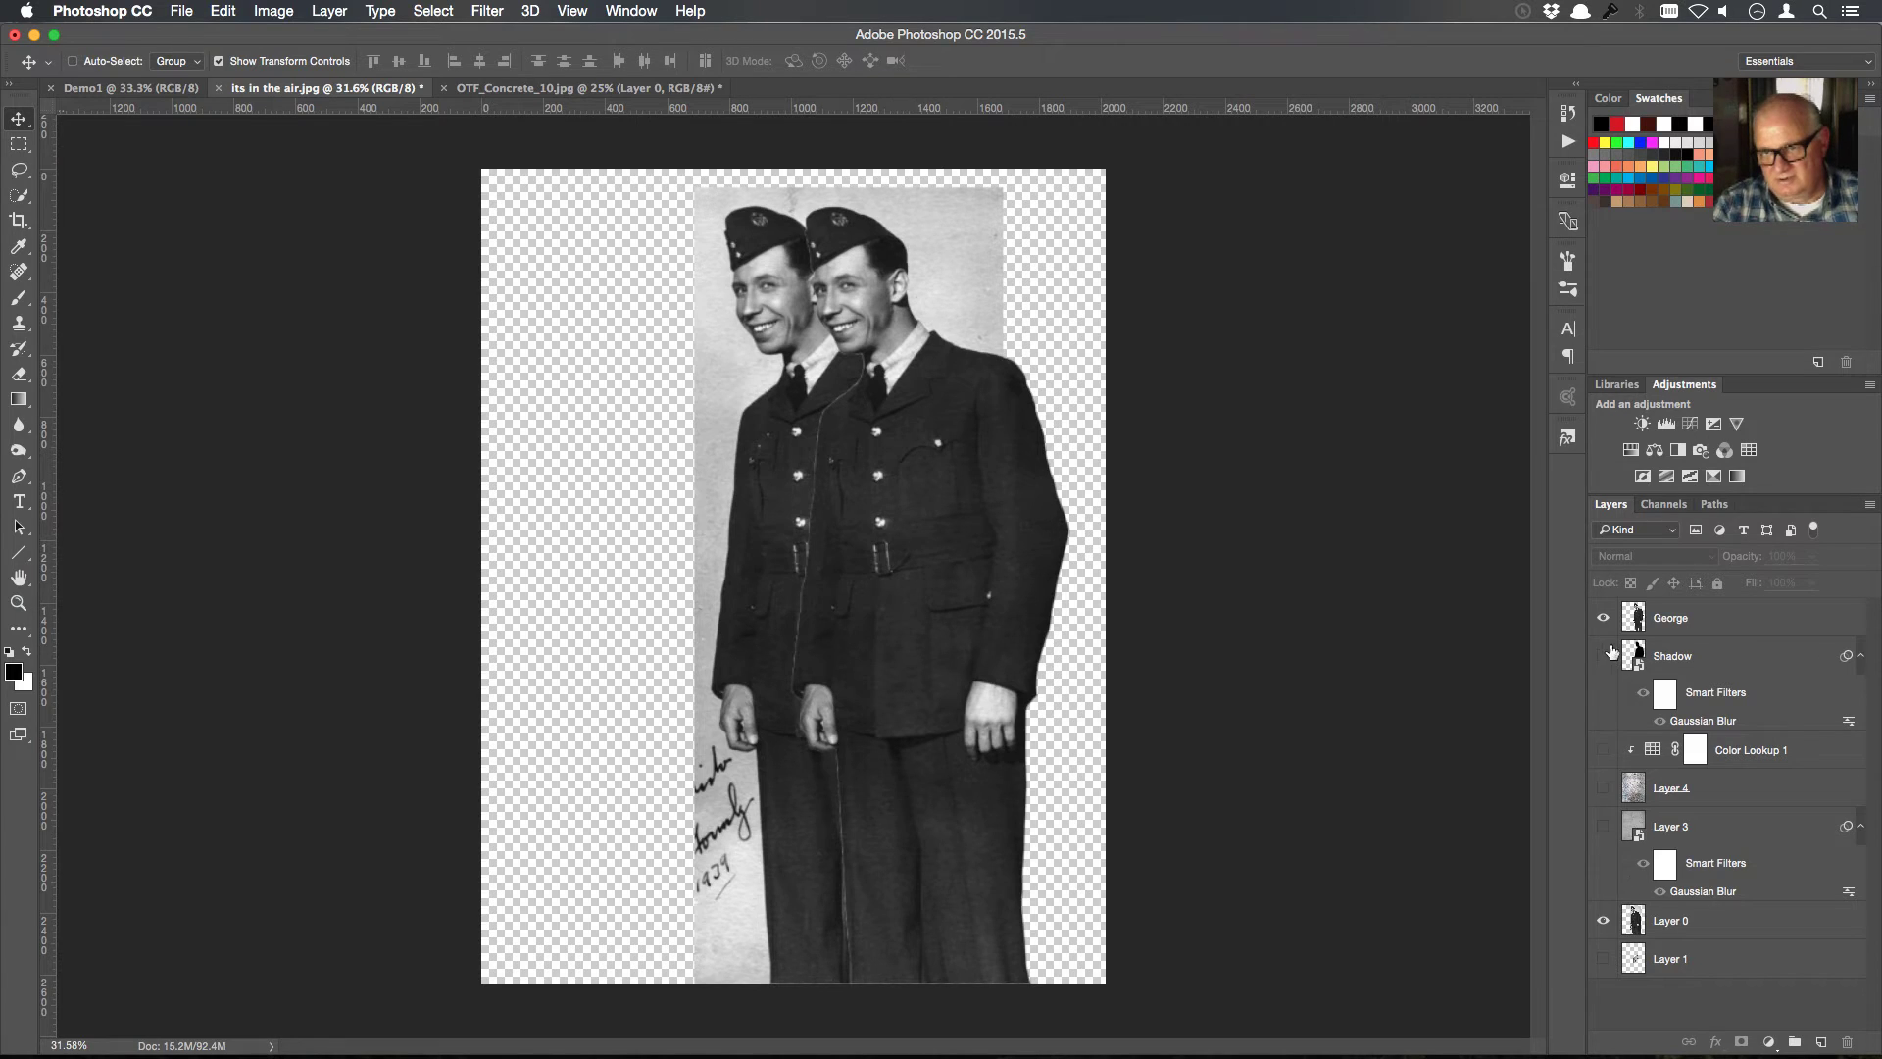
{"action": "left_click", "coordinate": [1604, 618]}
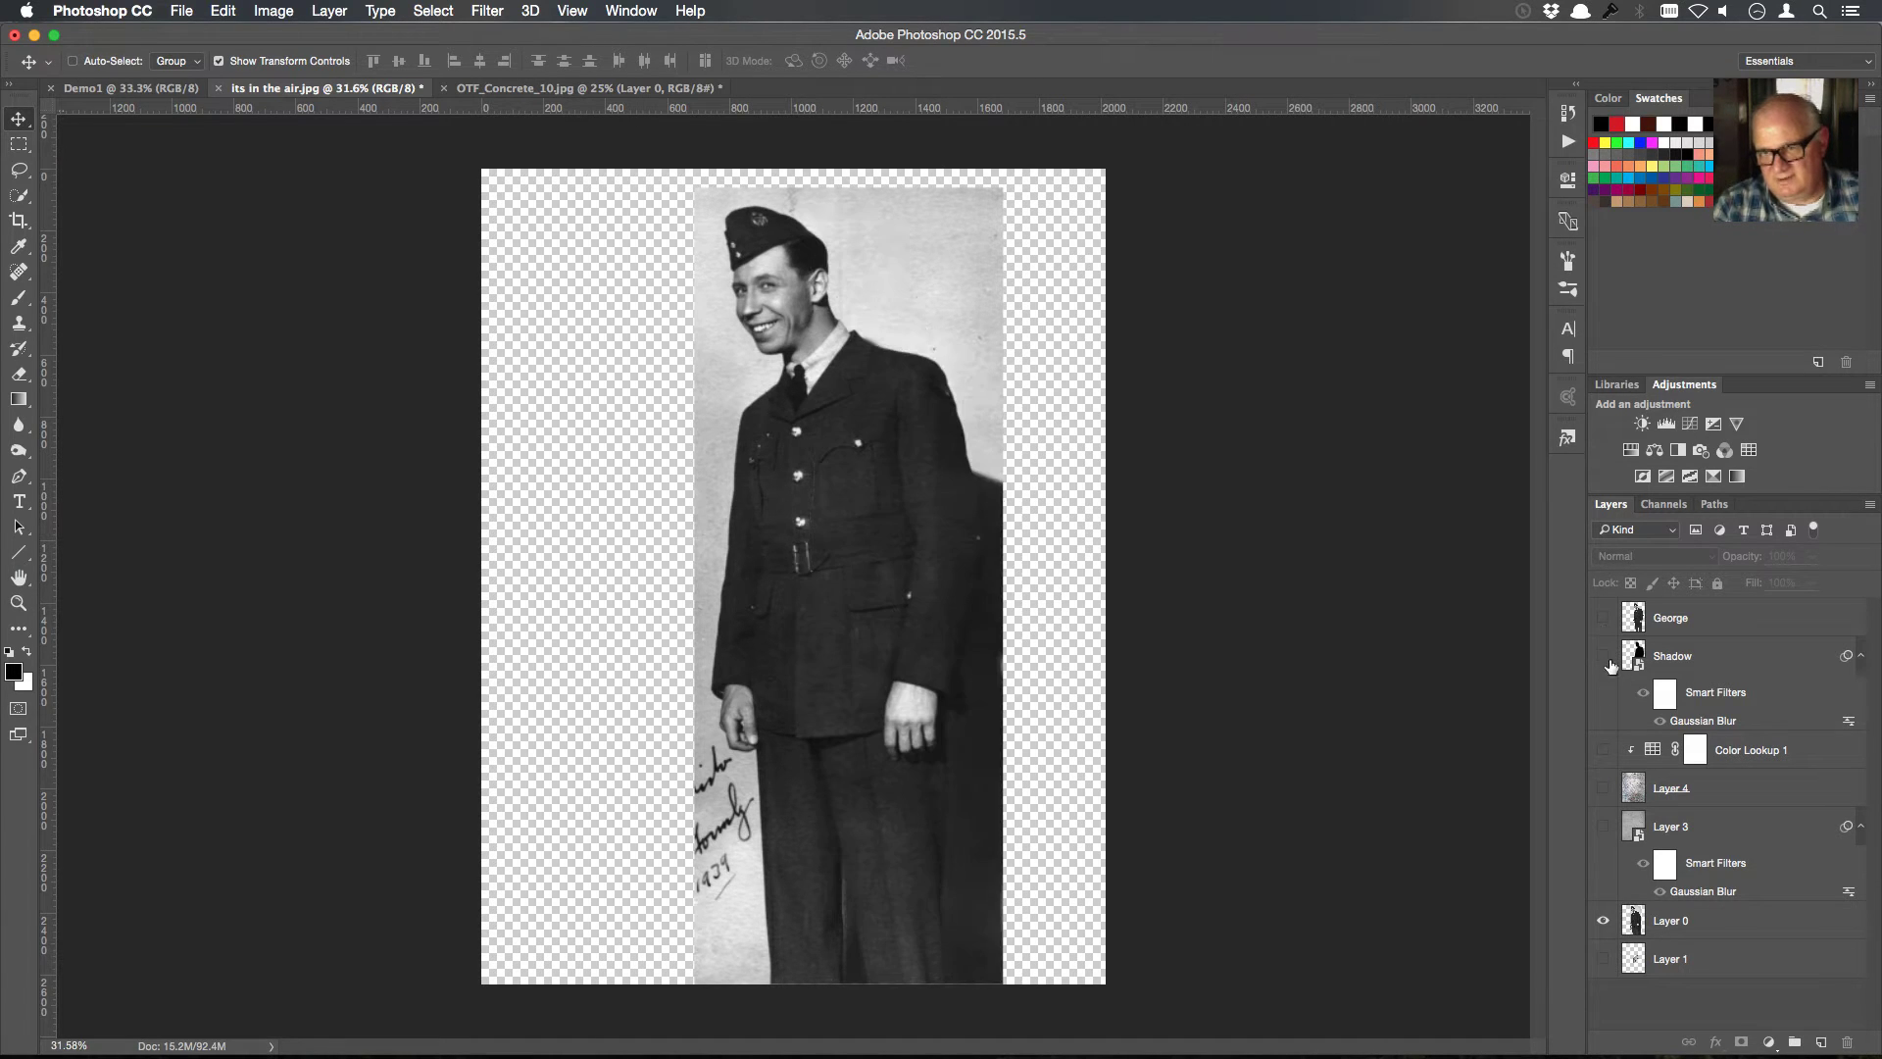
{"action": "left_click_drag", "start_coordinate": [1606, 623], "coordinate": [1606, 826]}
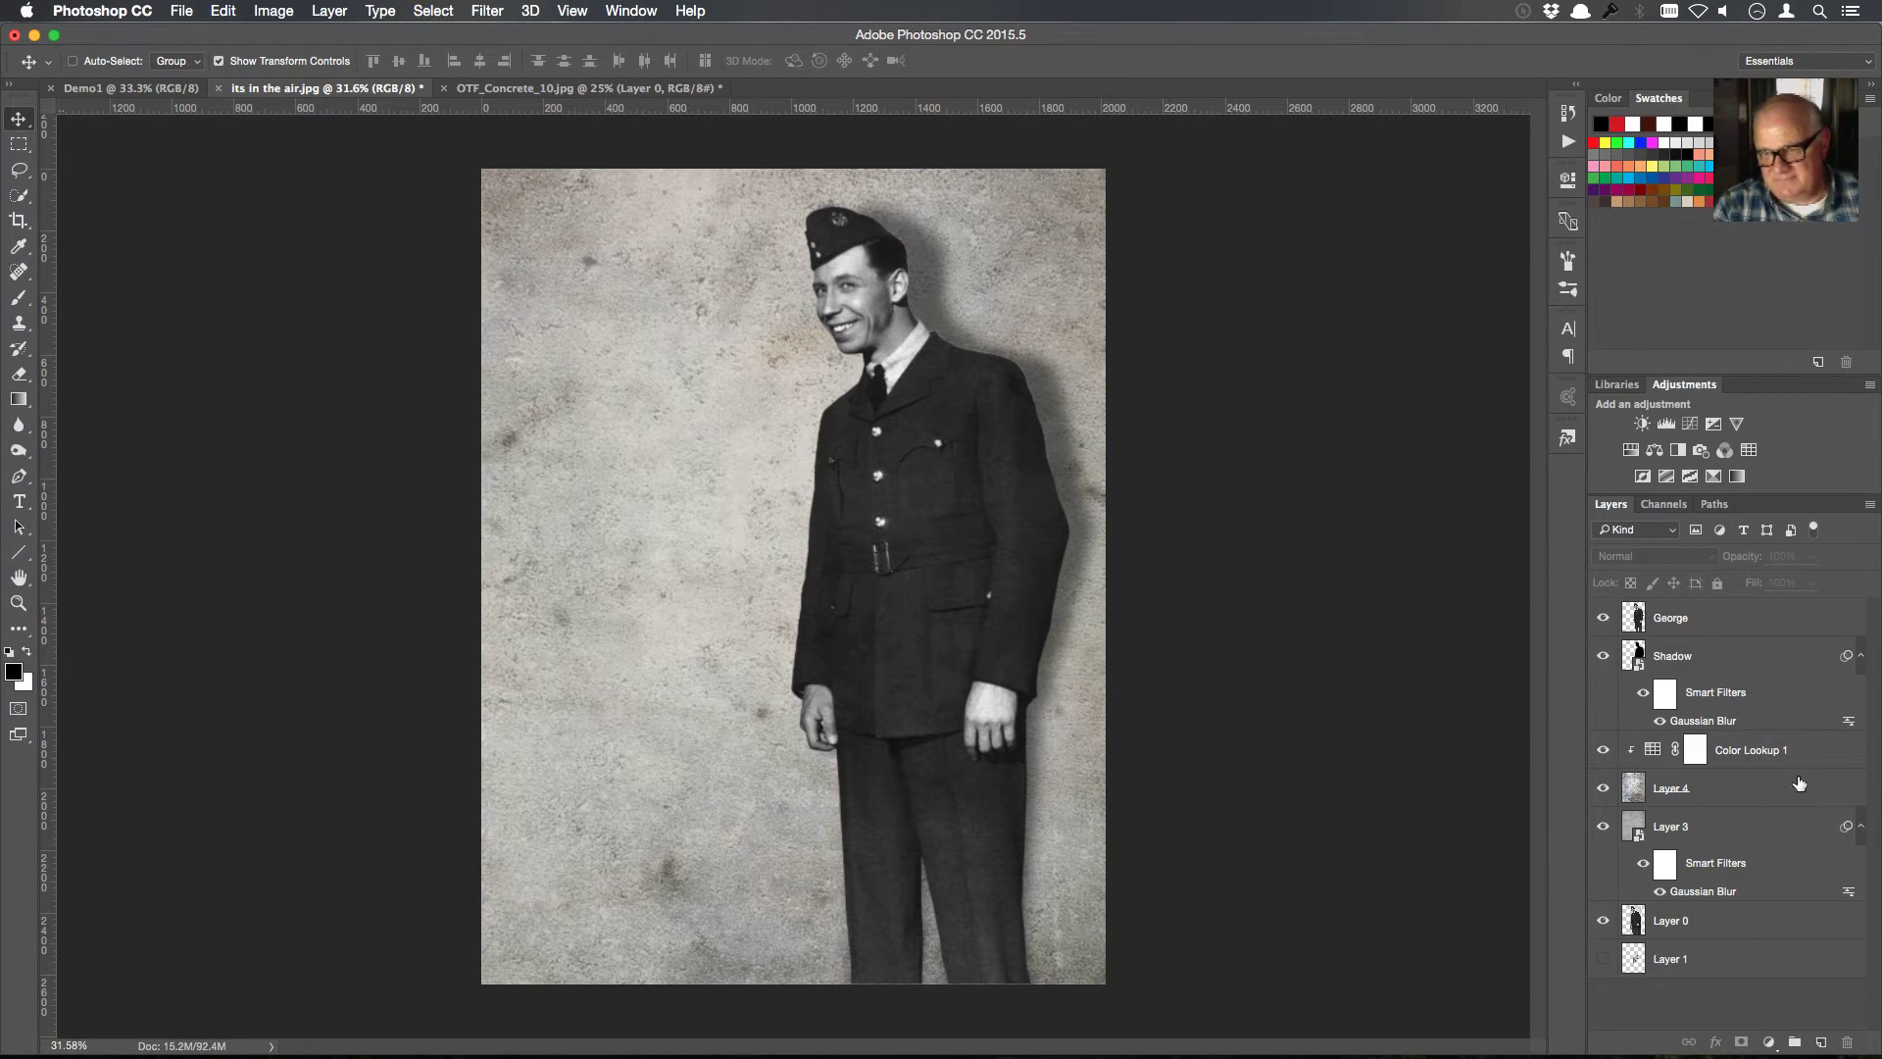
Add a new layer above the airman cut-out and place the text IT'S on the empty wall beside his head
{"action": "left_click", "coordinate": [1782, 621]}
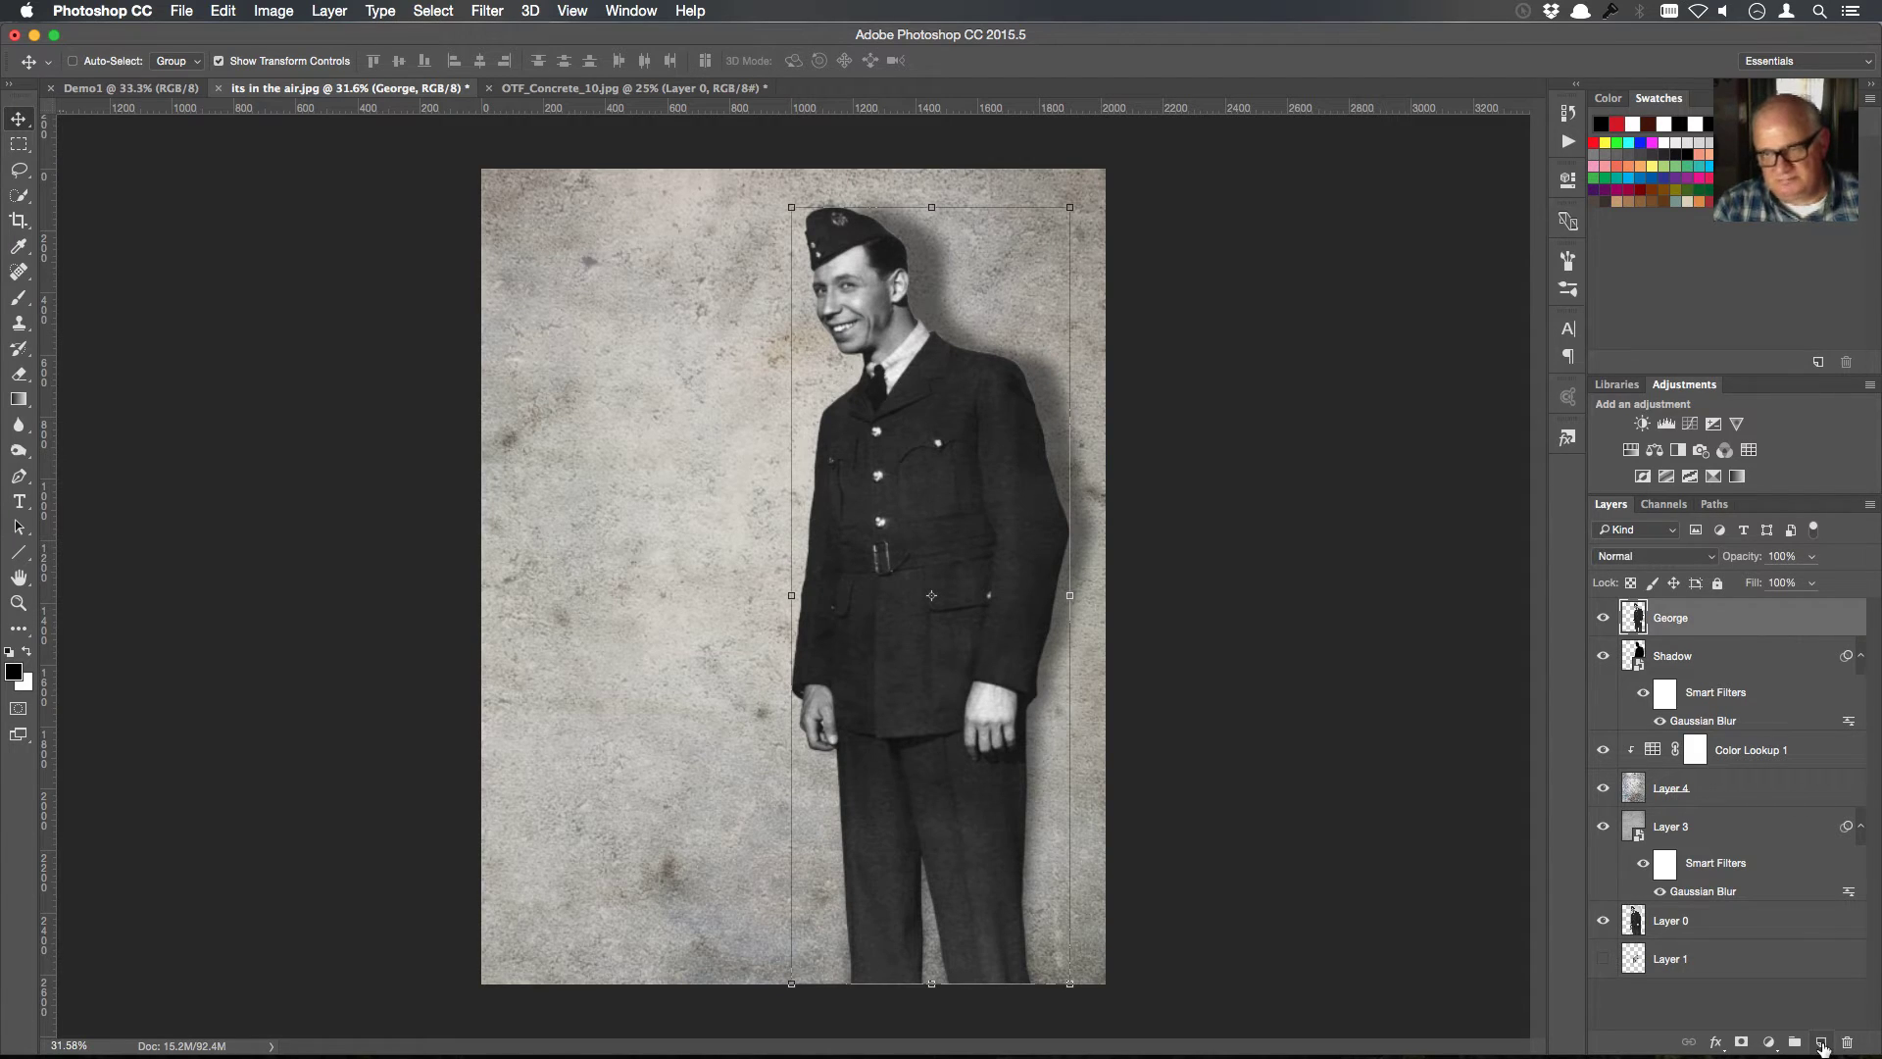
{"action": "left_click", "coordinate": [1821, 1044]}
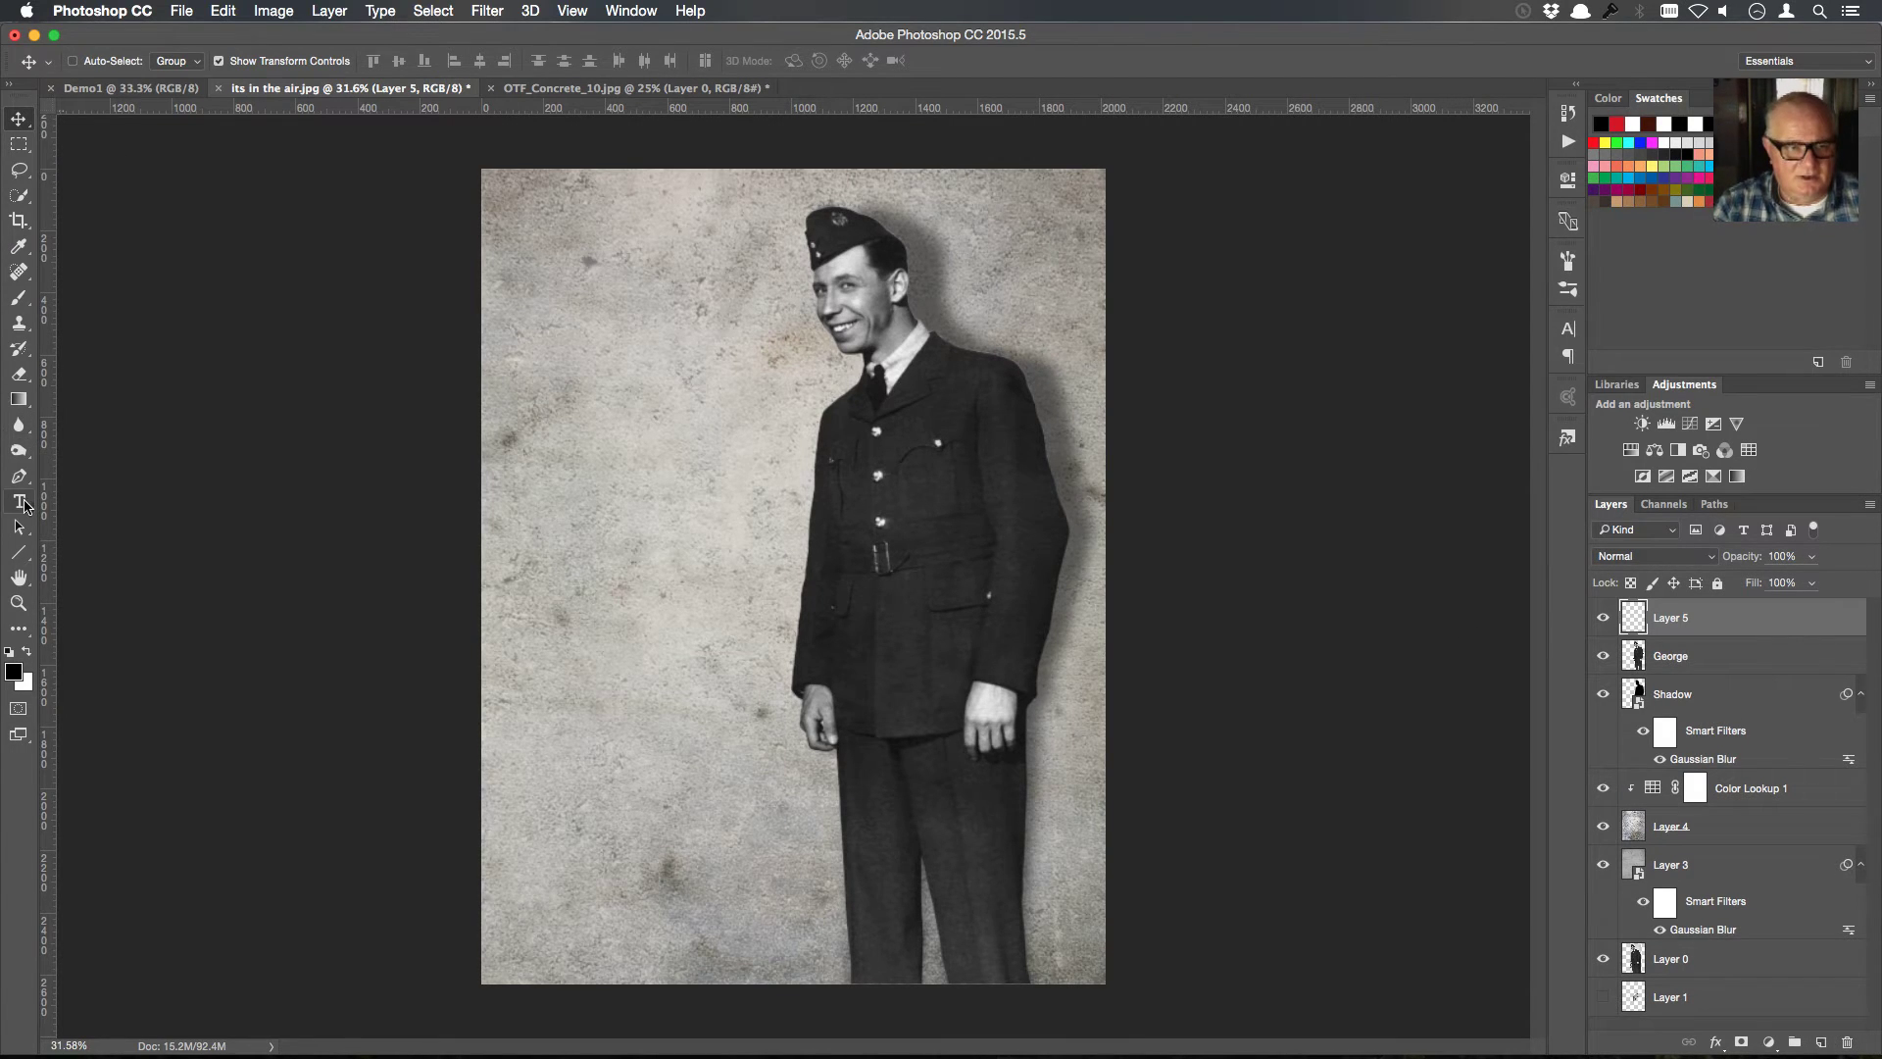
{"action": "left_click", "coordinate": [19, 502]}
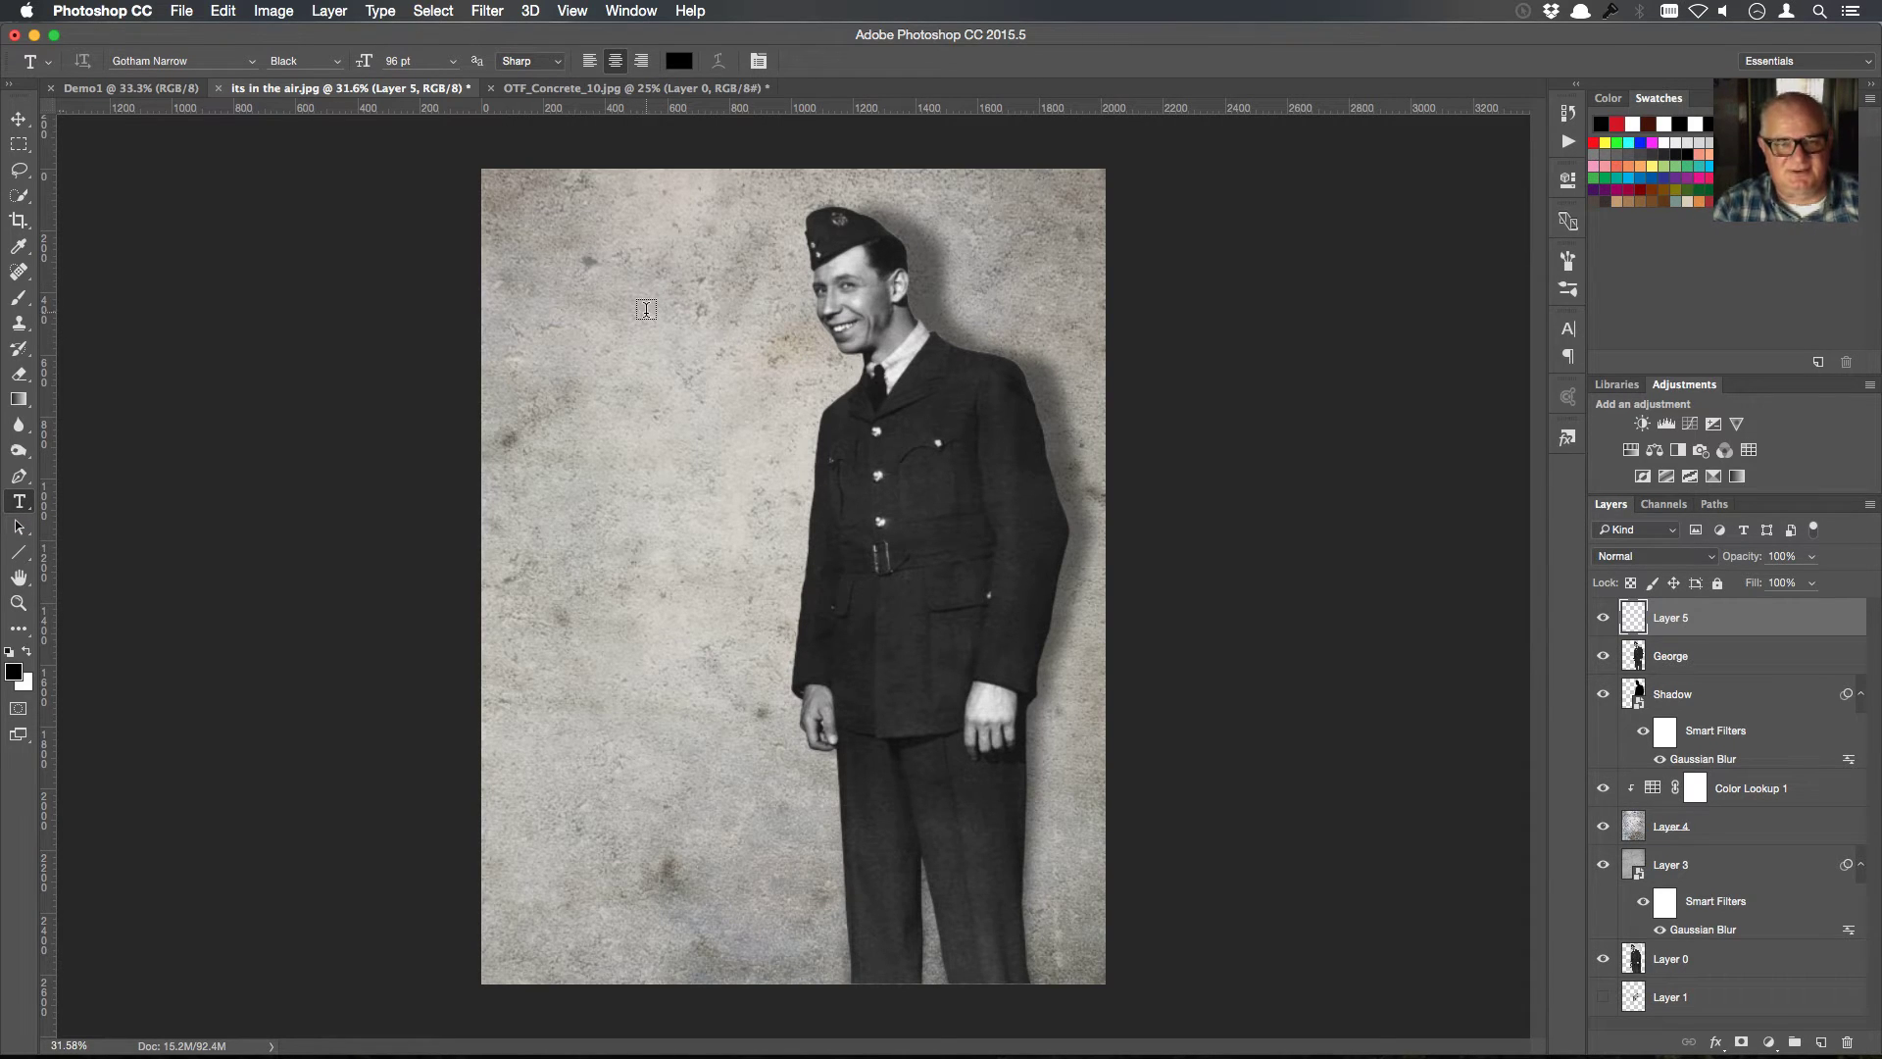
{"action": "left_click", "coordinate": [638, 312]}
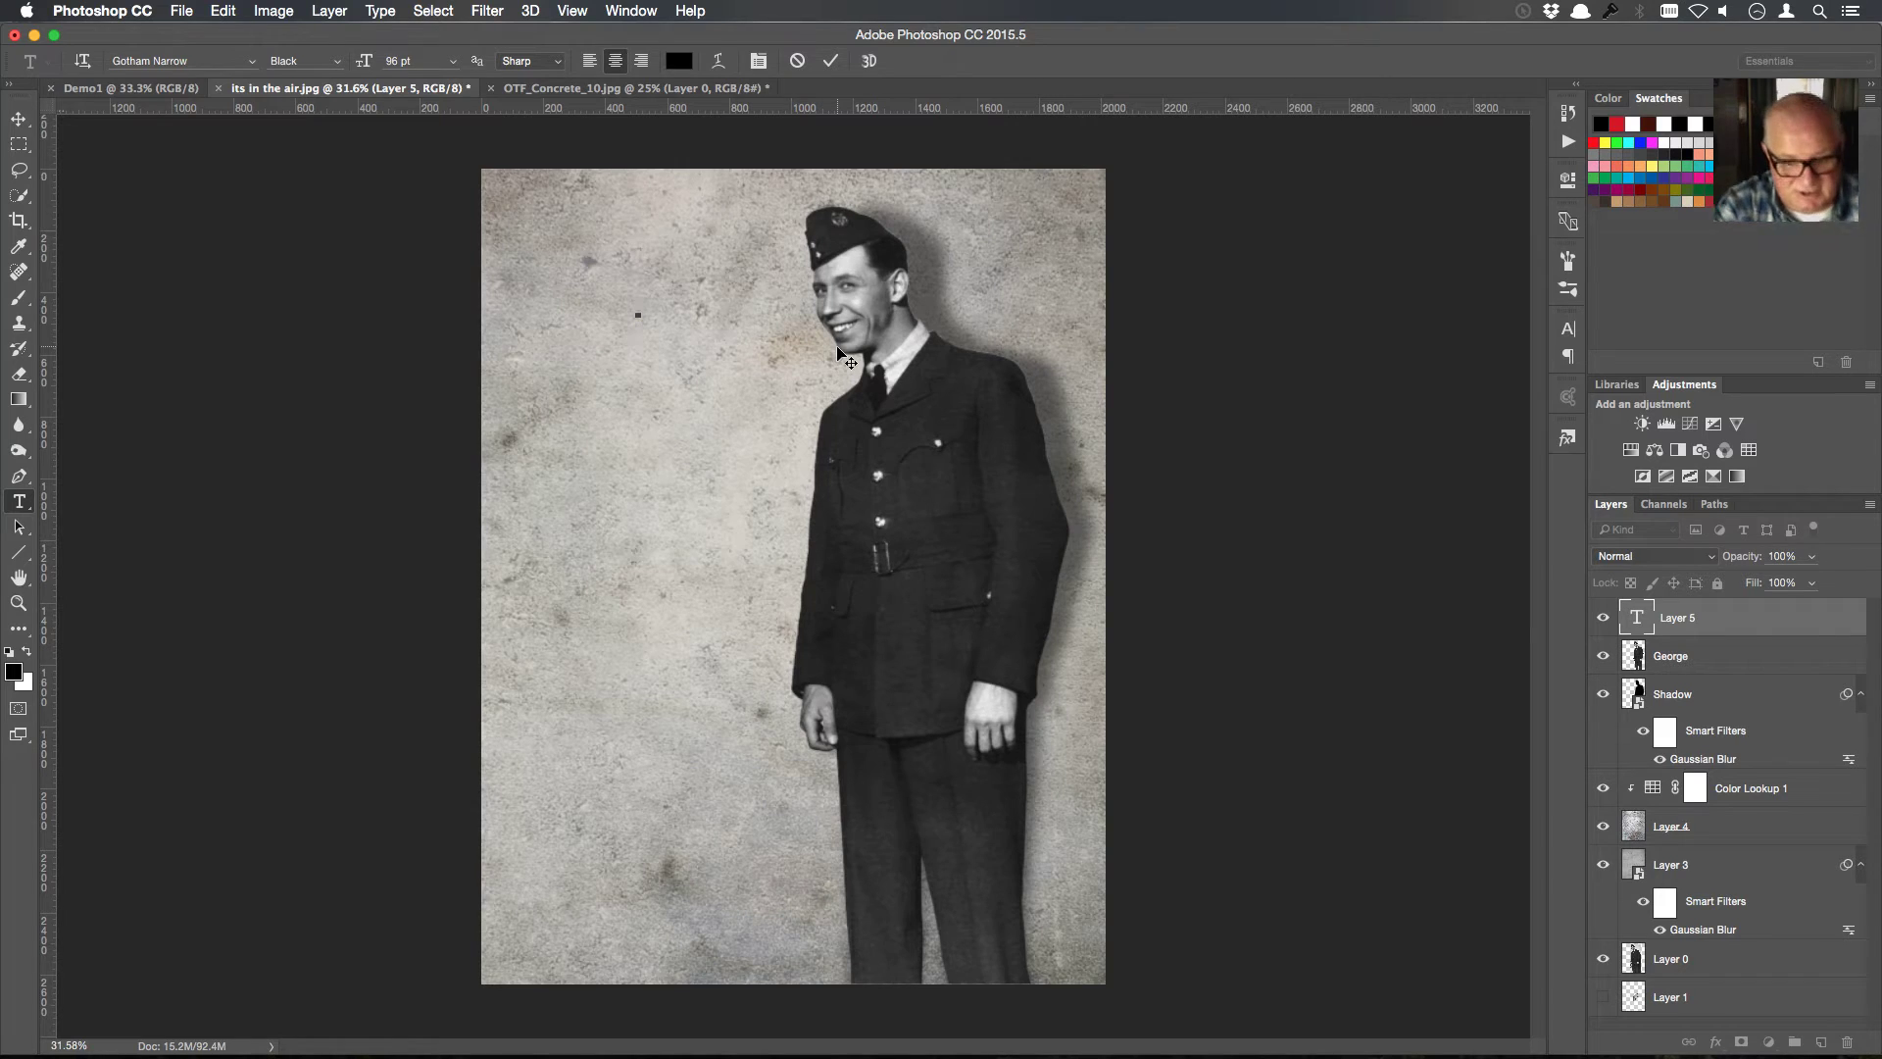
{"action": "type", "text": "IT'"}
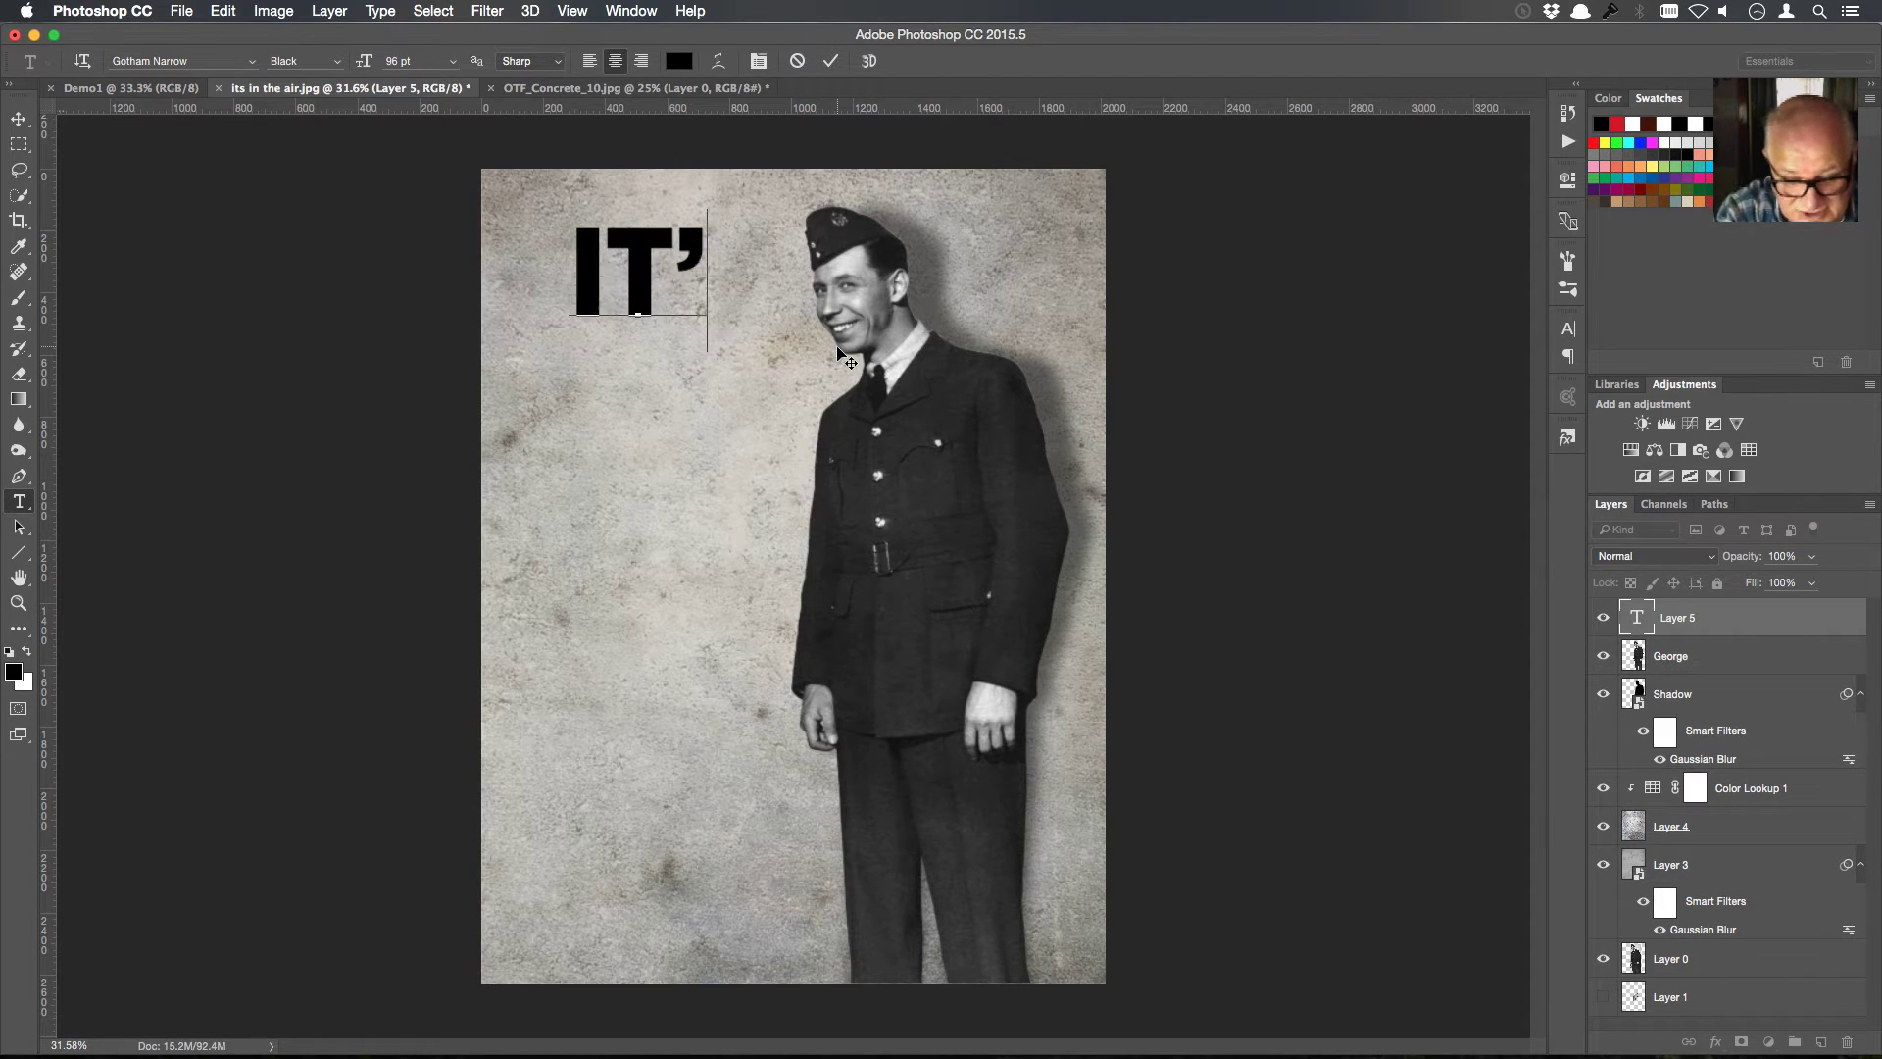
{"action": "type", "text": "S"}
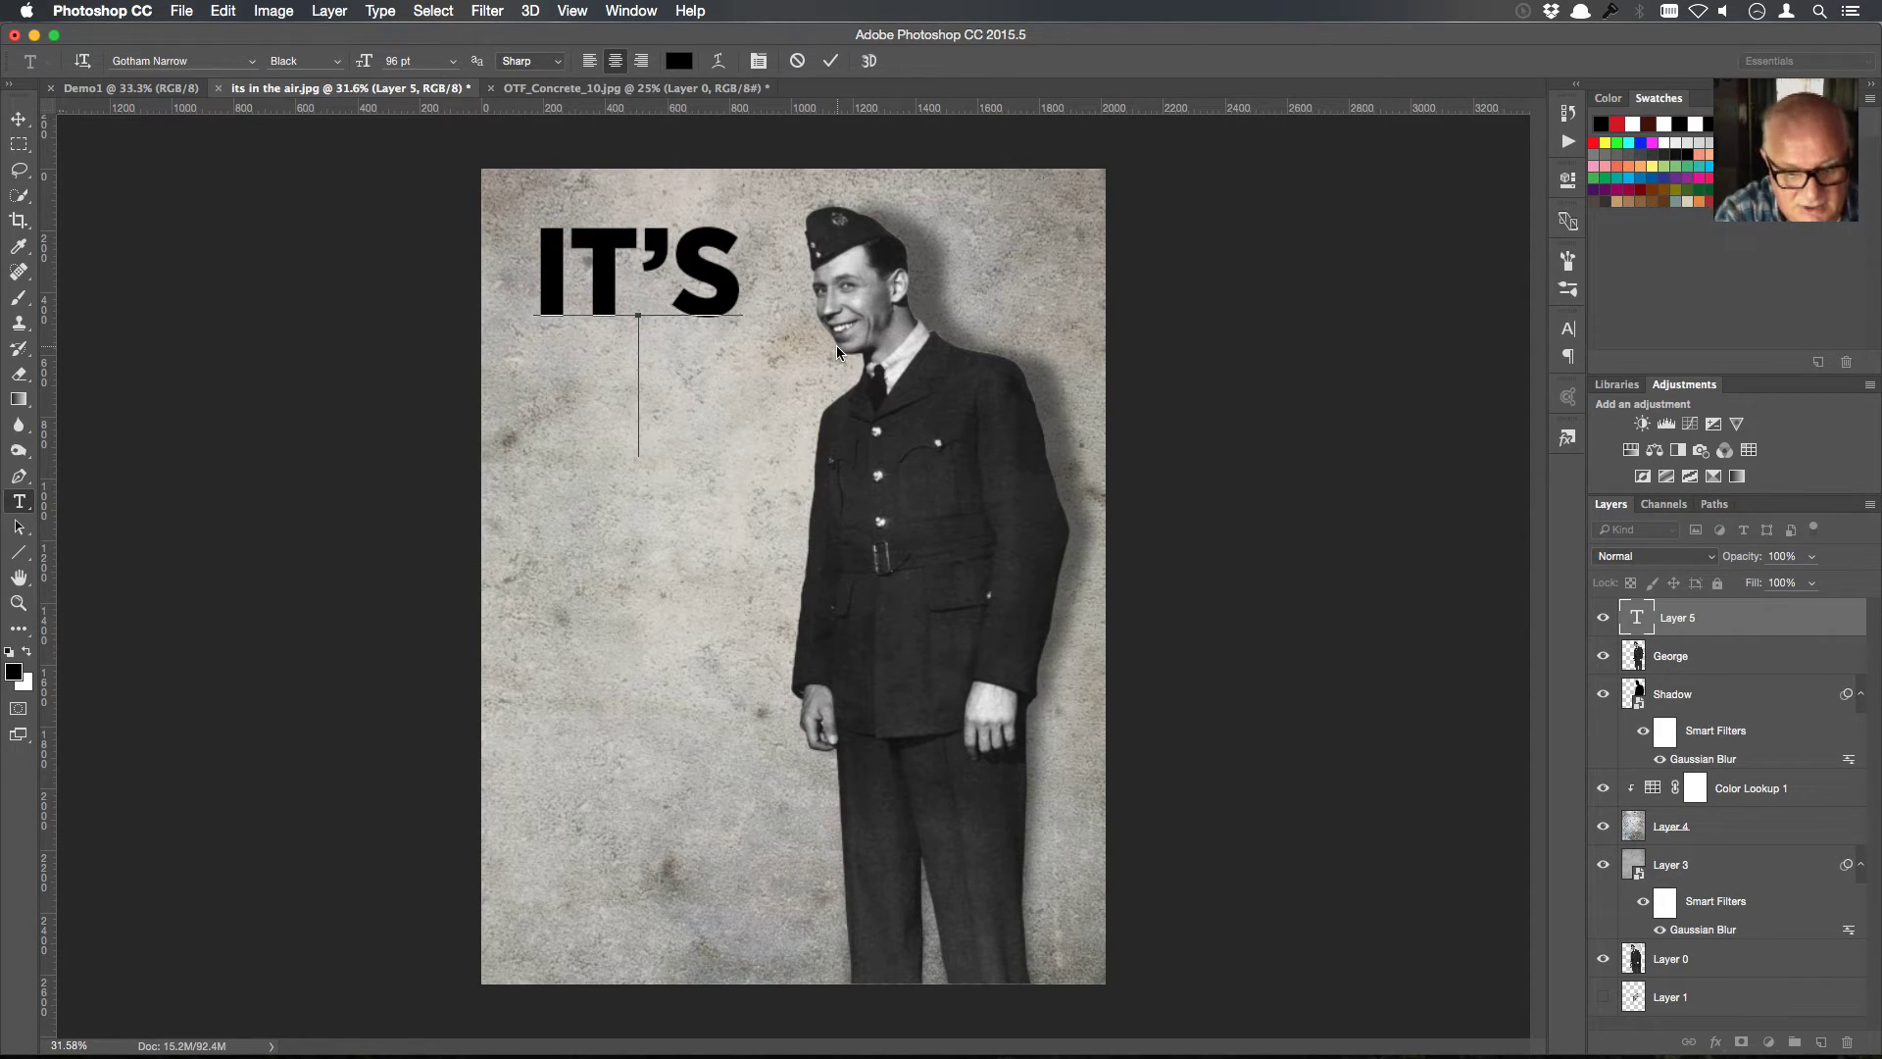
{"action": "type", "text": "IN"}
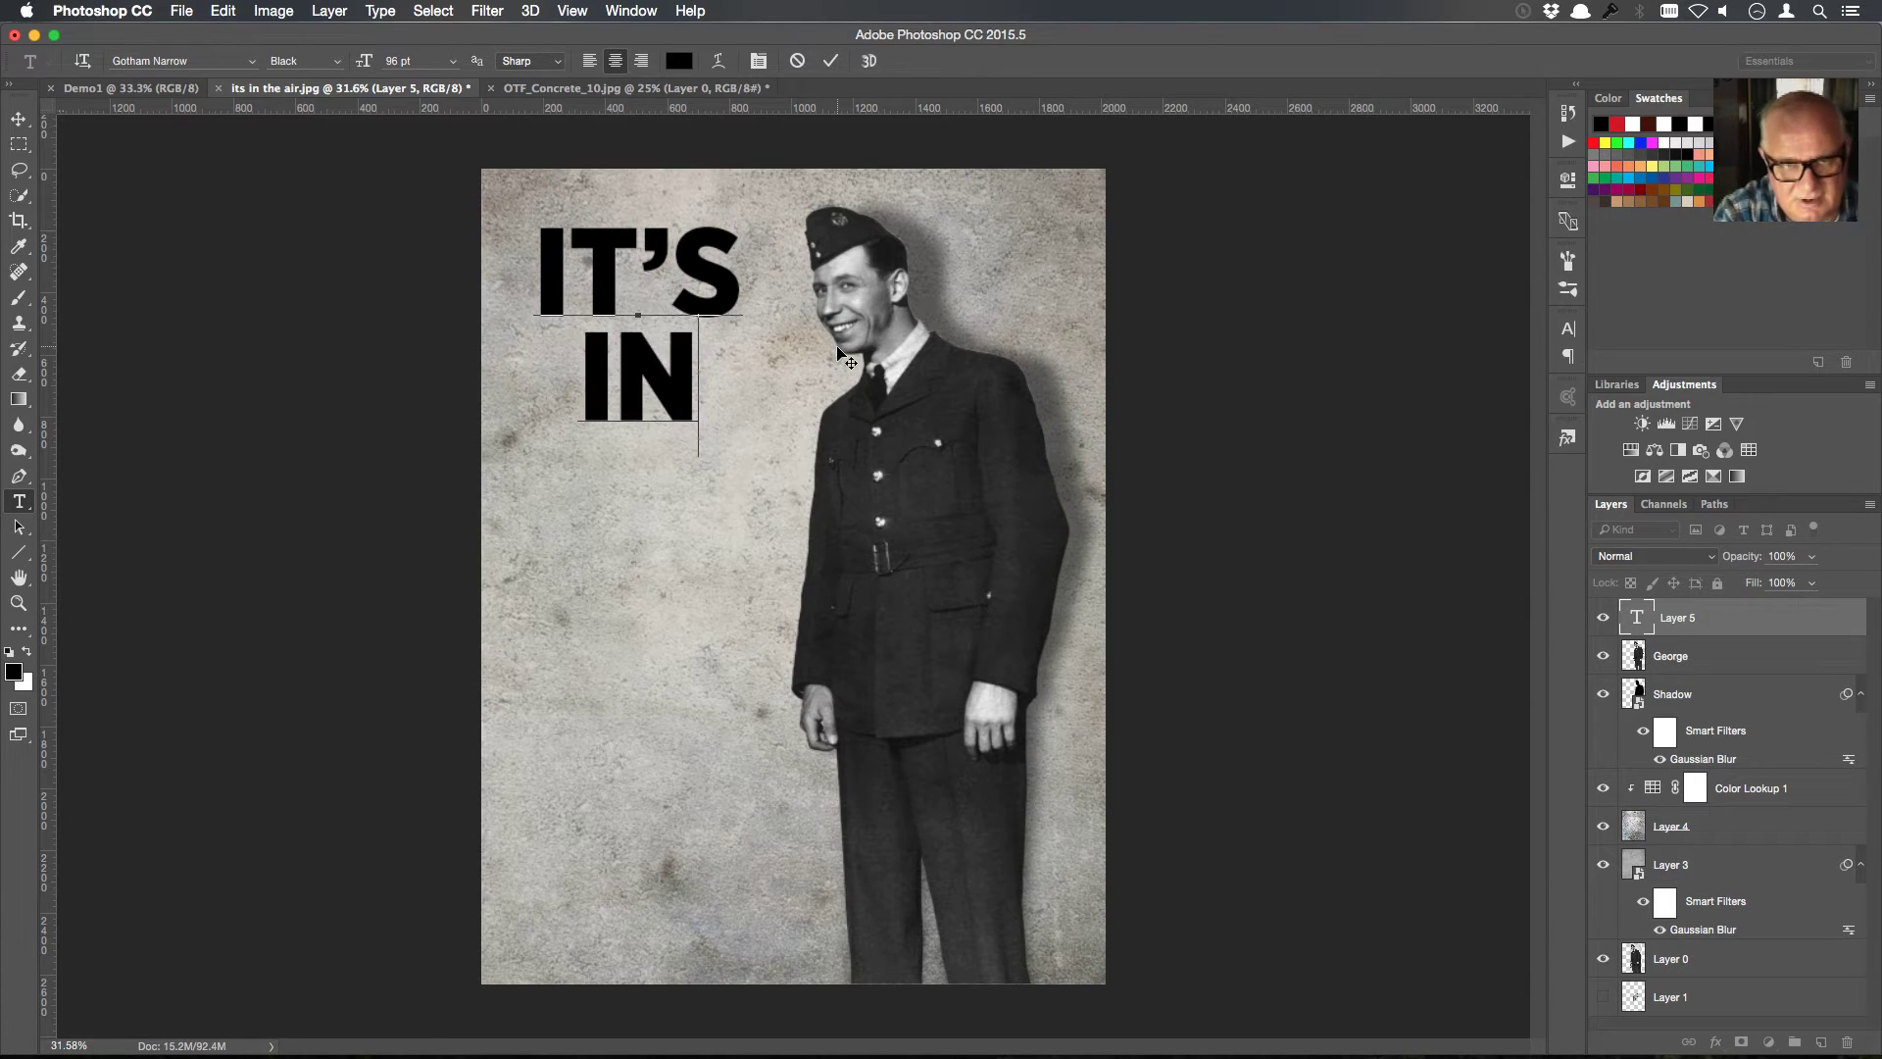
{"action": "key", "text": "BackSpace"}
{"action": "key", "text": "BackSpace"}
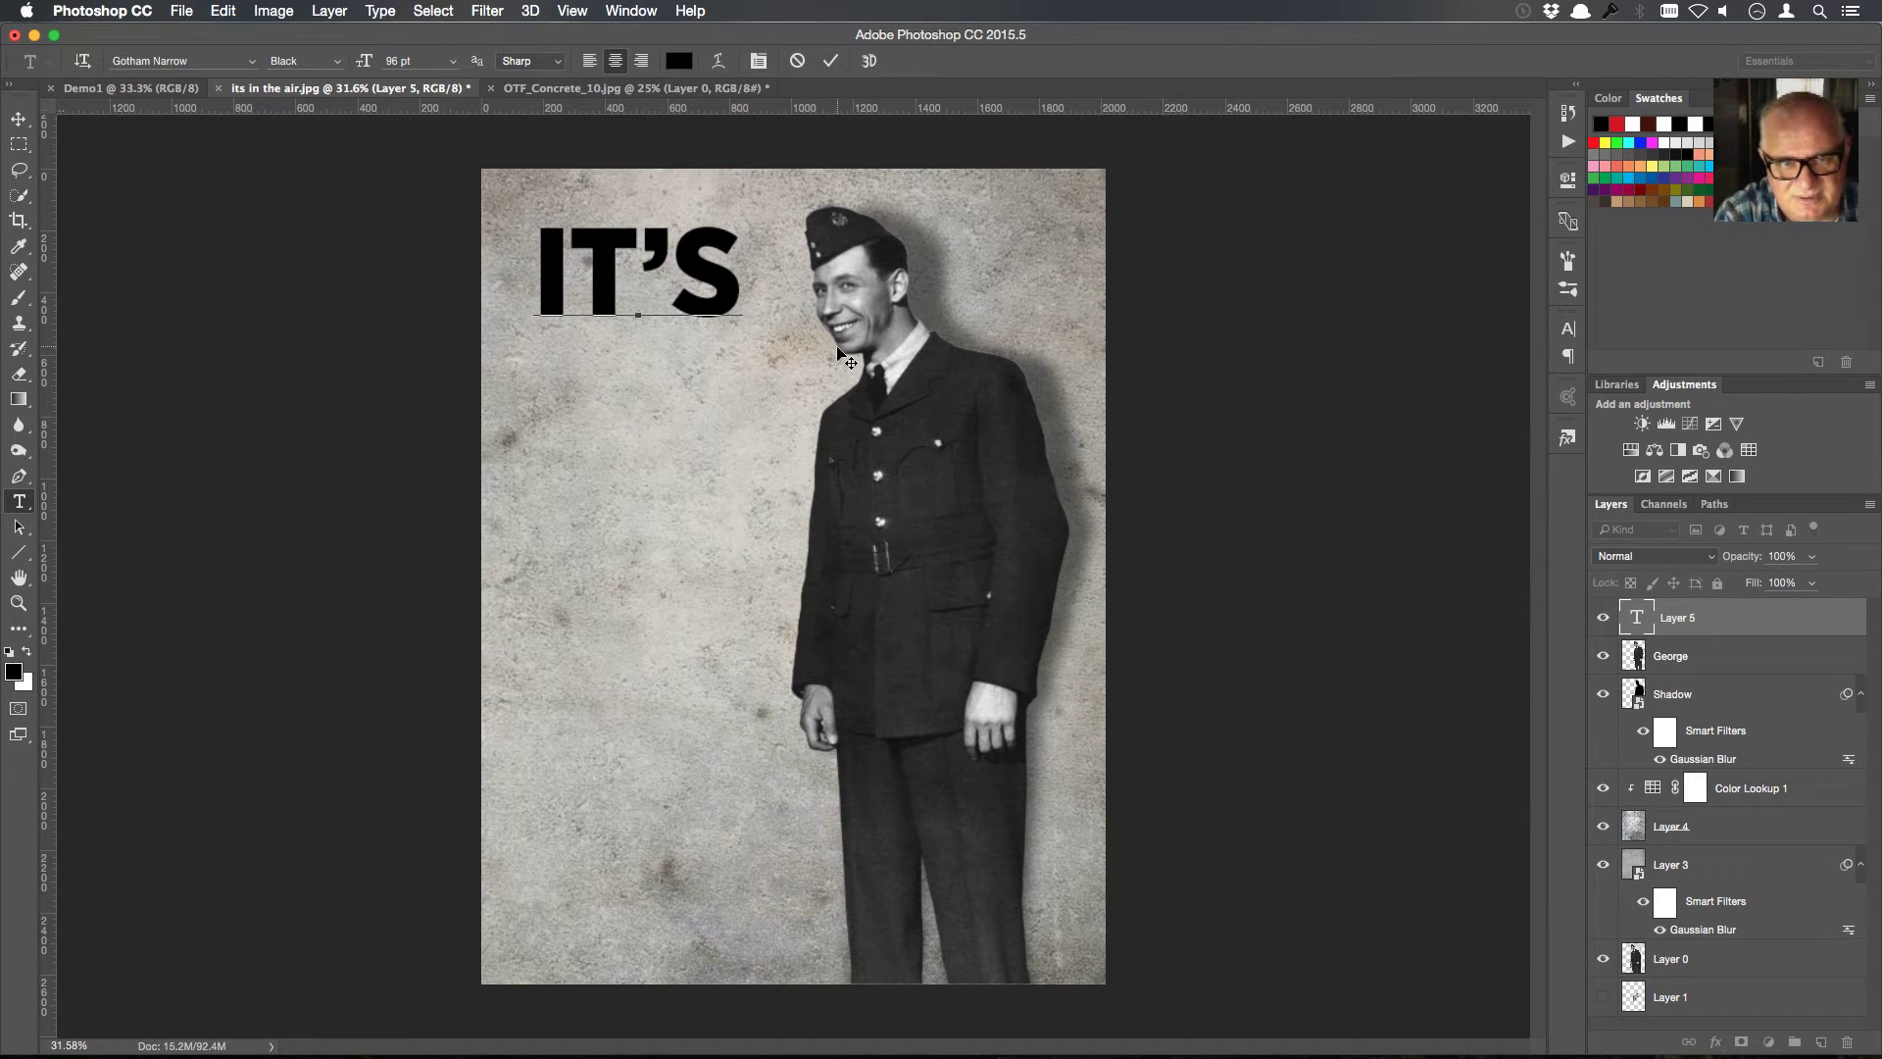
{"action": "key", "text": "BackSpace"}
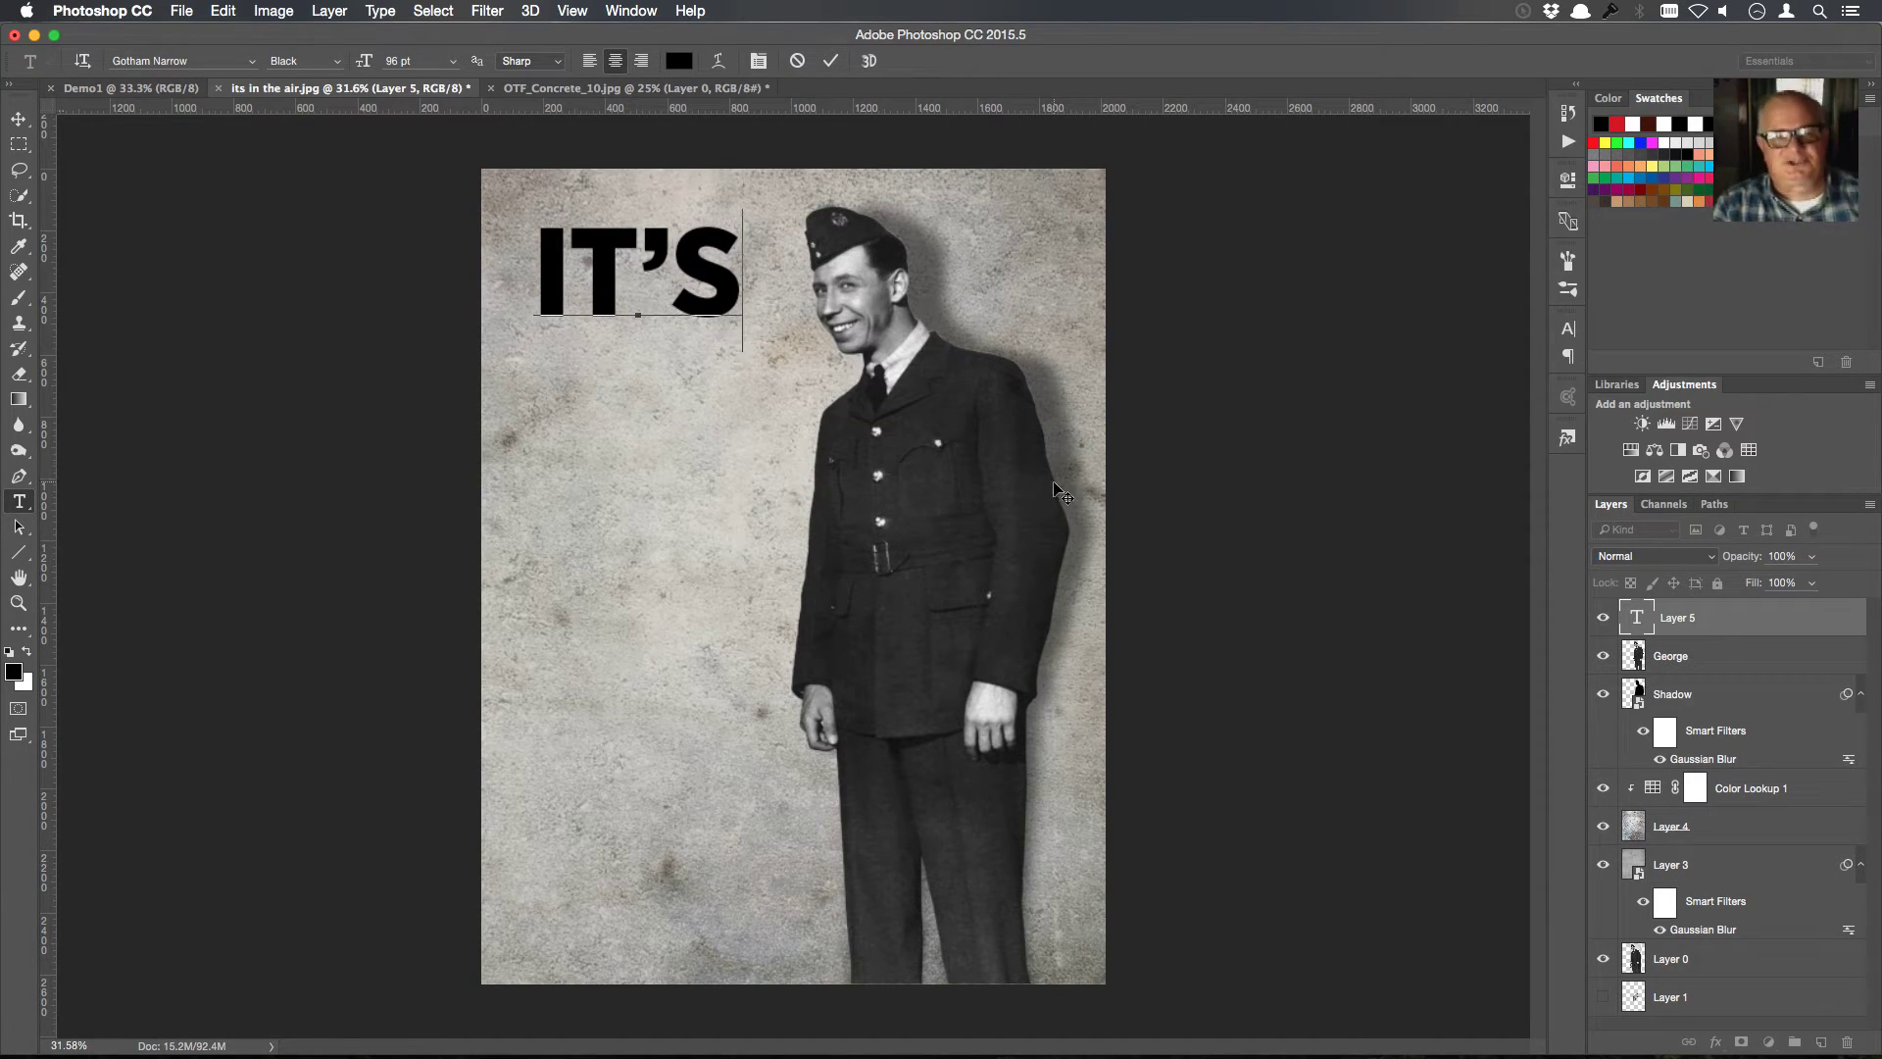
Commit the IT'S text, move it slightly lower, and stack three evenly spaced duplicates beneath it
{"action": "left_click", "coordinate": [21, 122]}
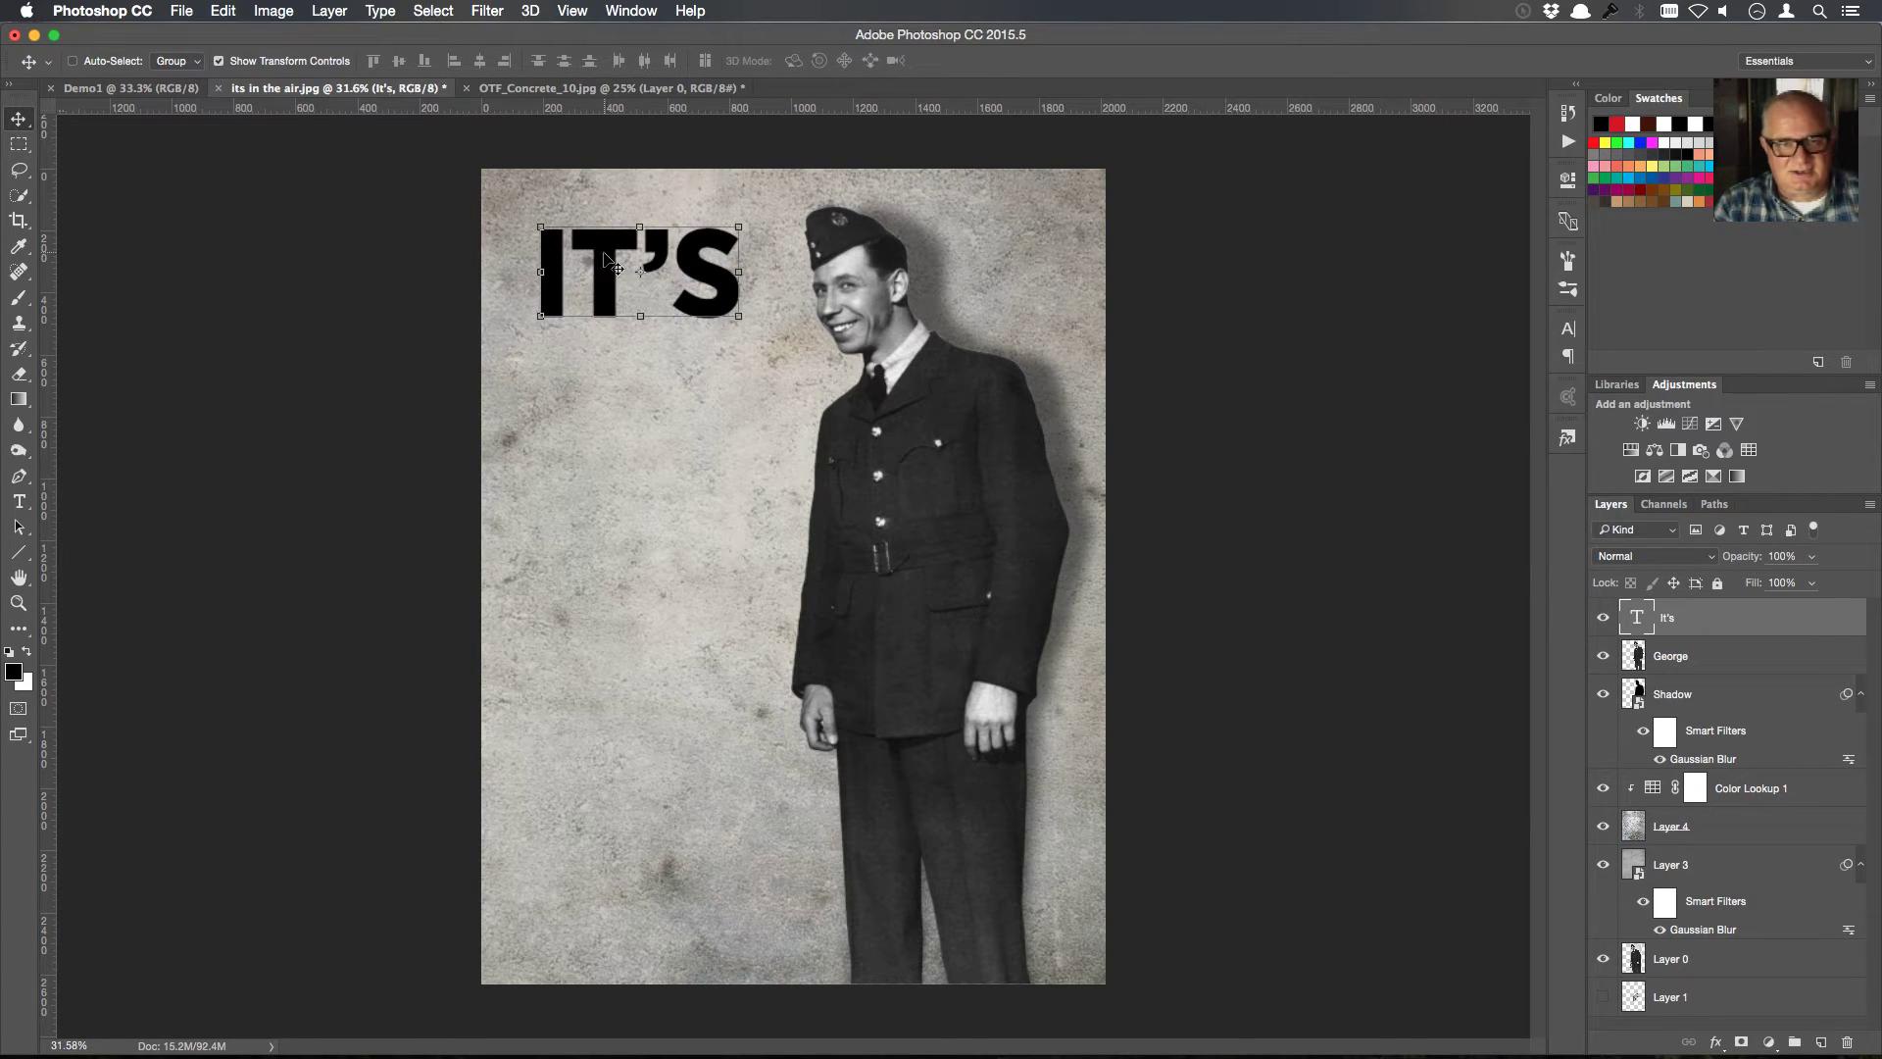
{"action": "left_click_drag", "start_coordinate": [697, 275], "coordinate": [702, 291]}
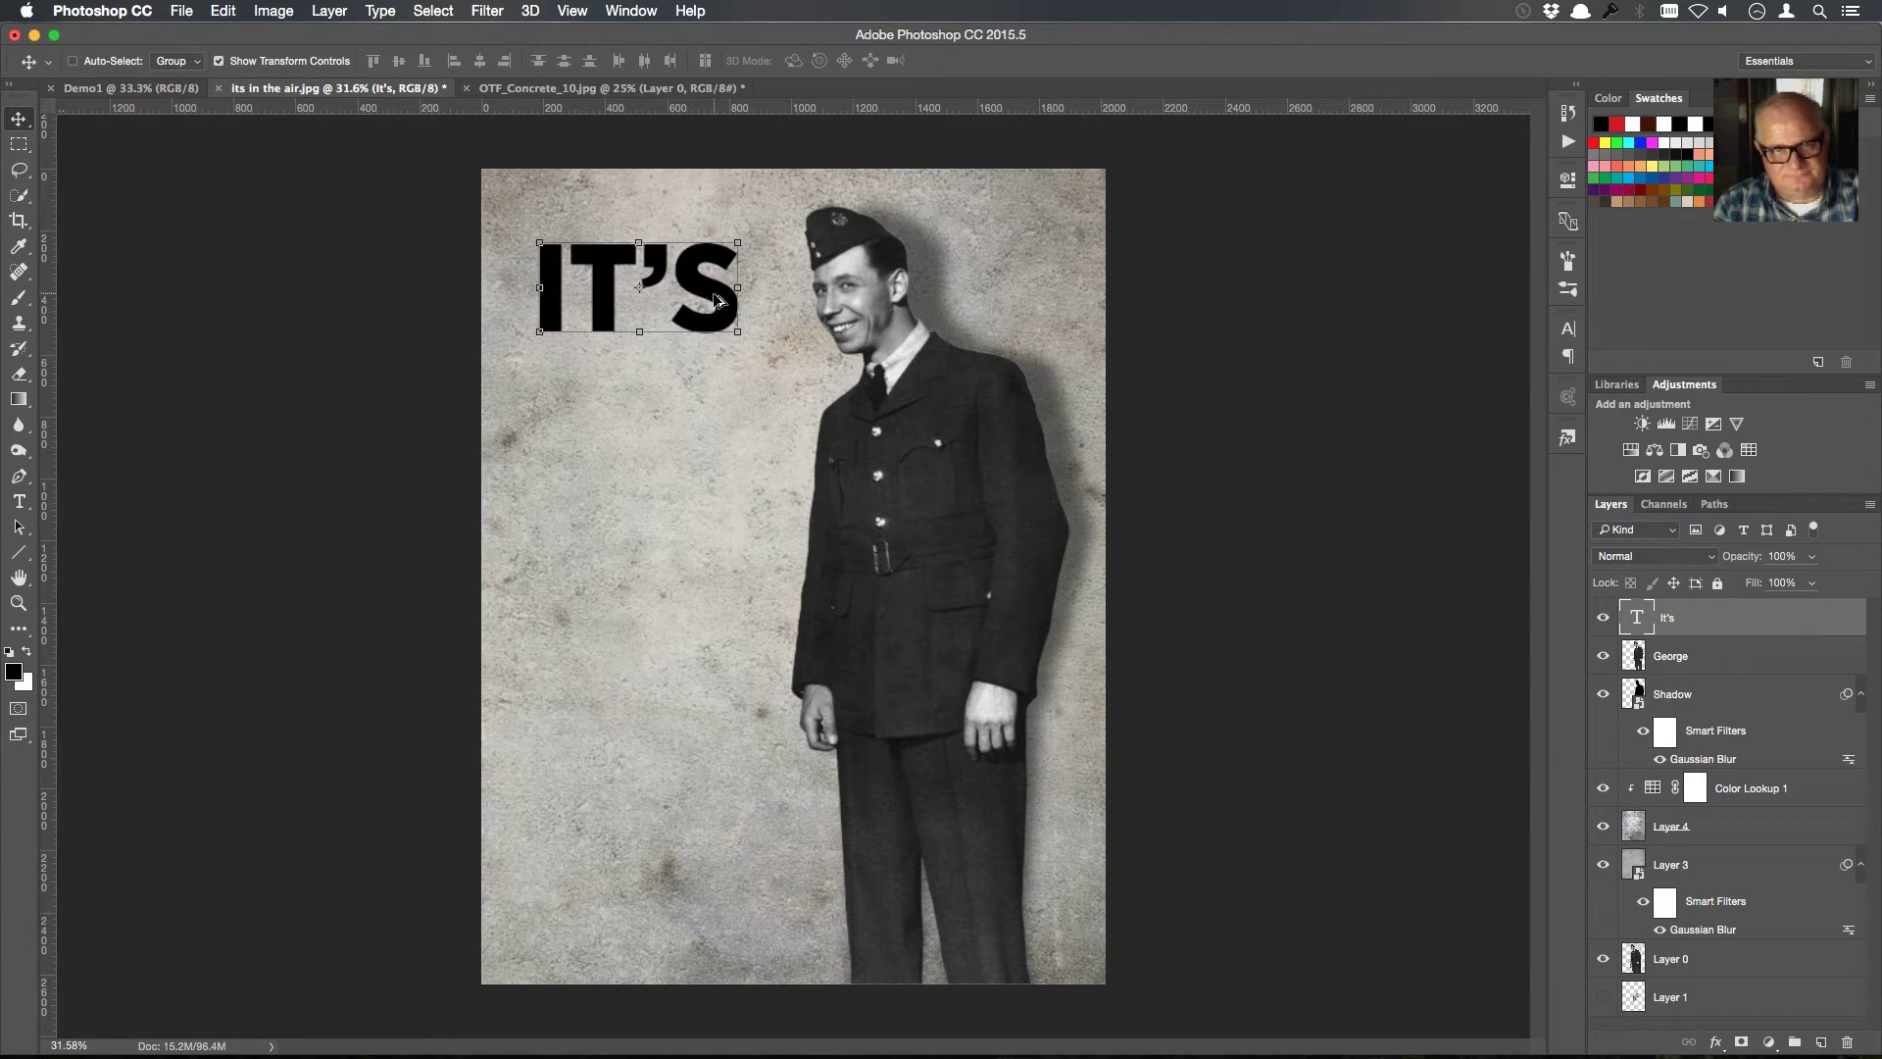
{"action": "left_click_drag", "start_coordinate": [716, 296], "coordinate": [716, 625], "text": "alt"}
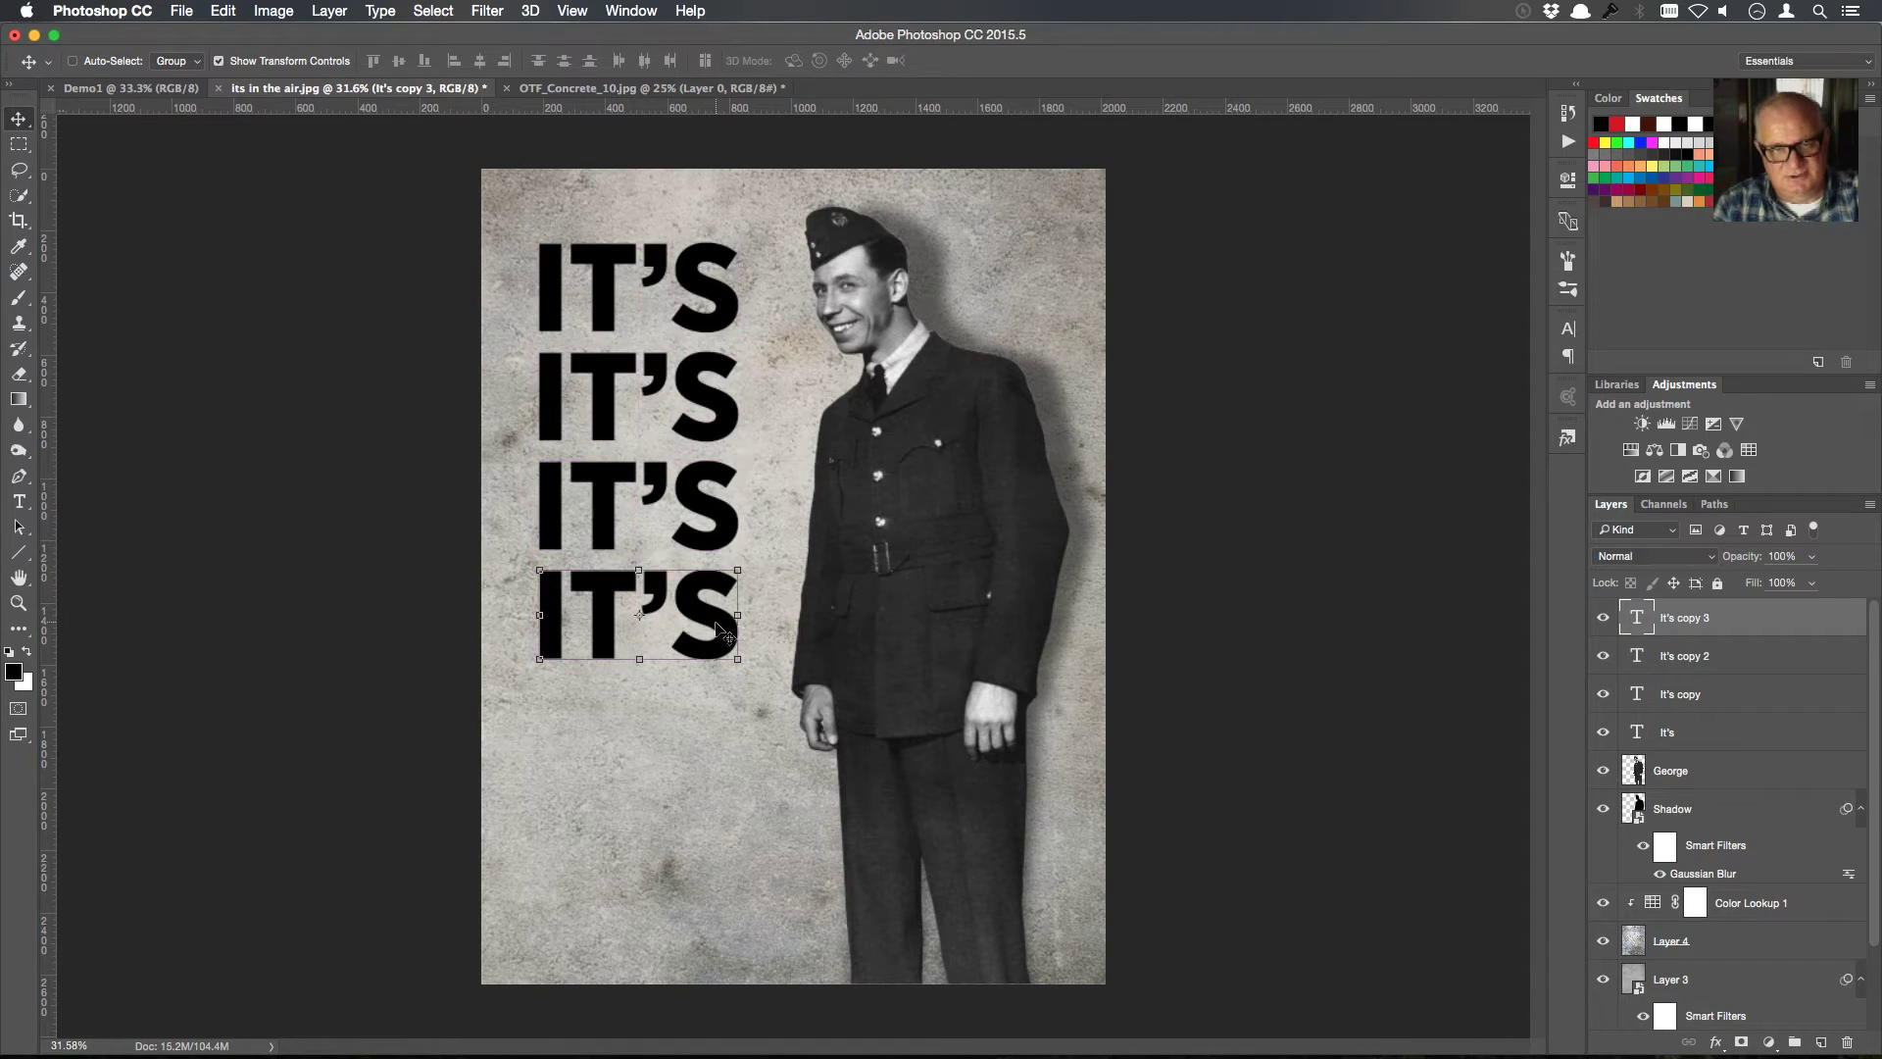
Change the second text line to IN and the third text line to THE
{"action": "double_click", "coordinate": [1637, 696]}
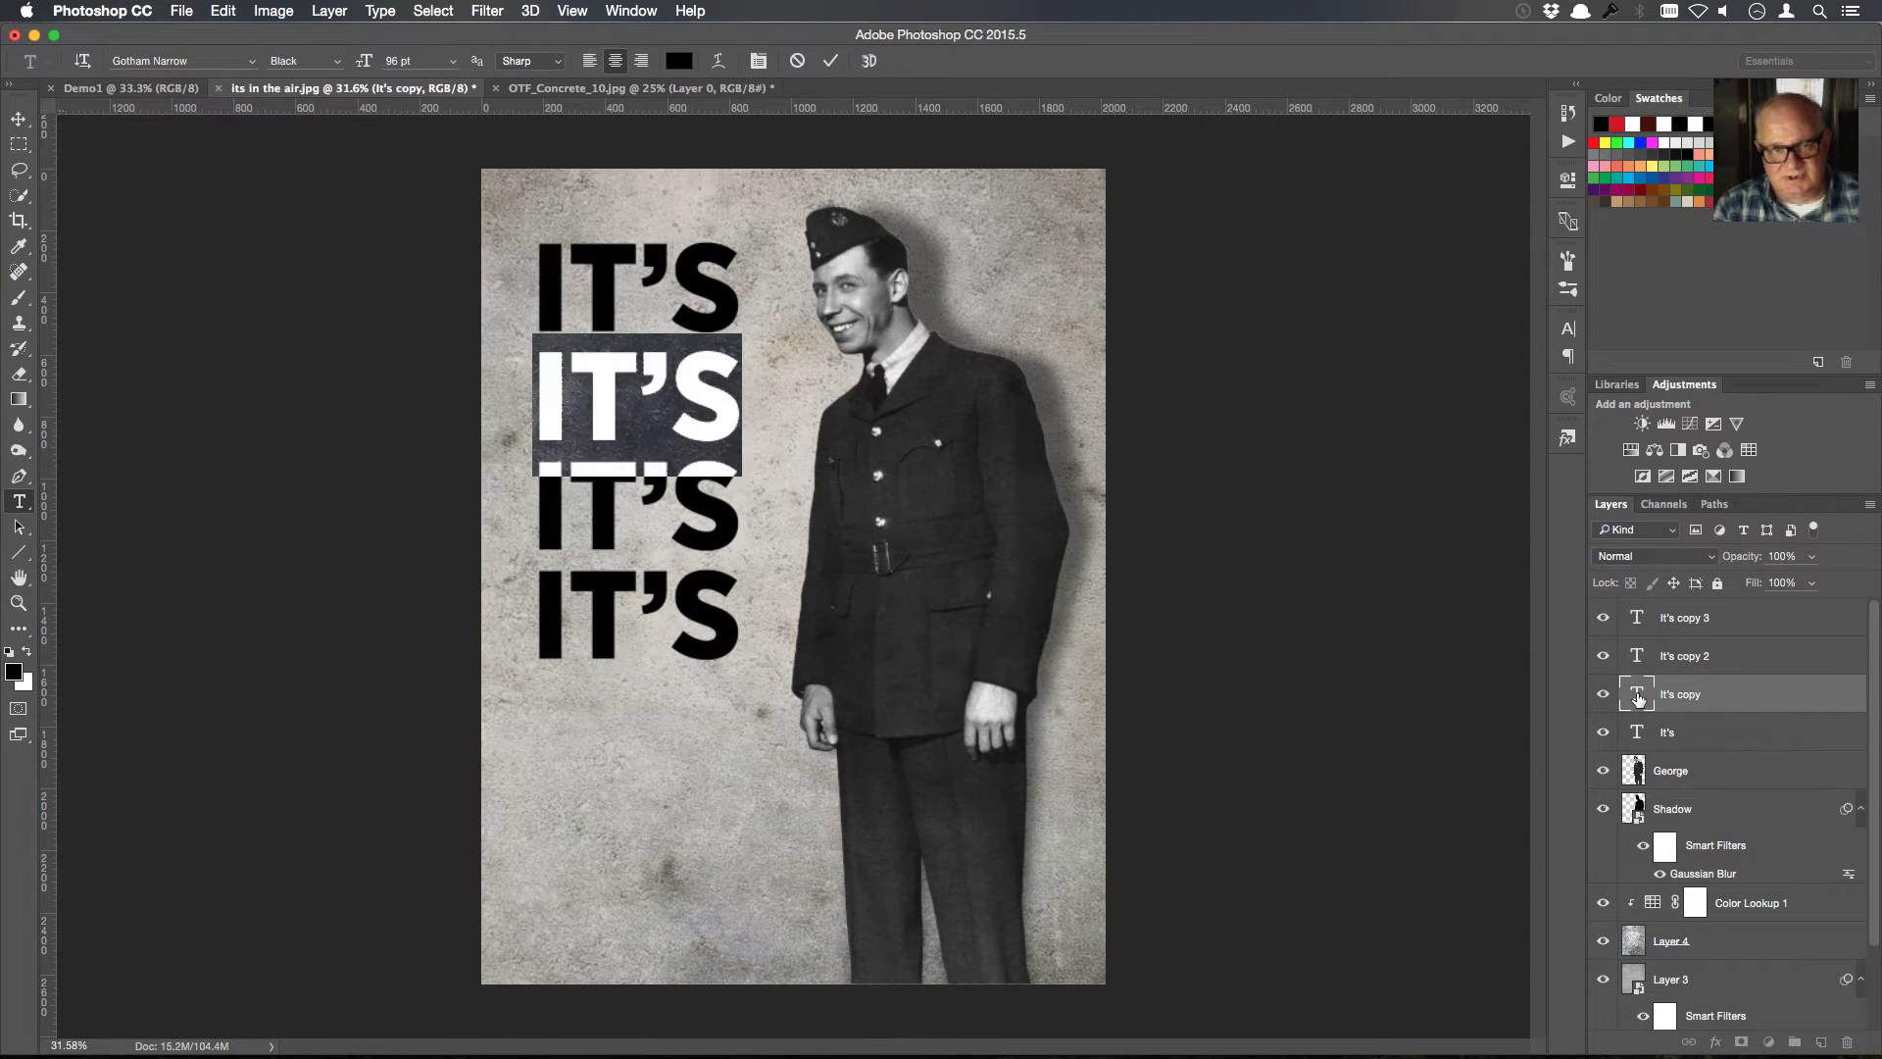
{"action": "type", "text": "IN"}
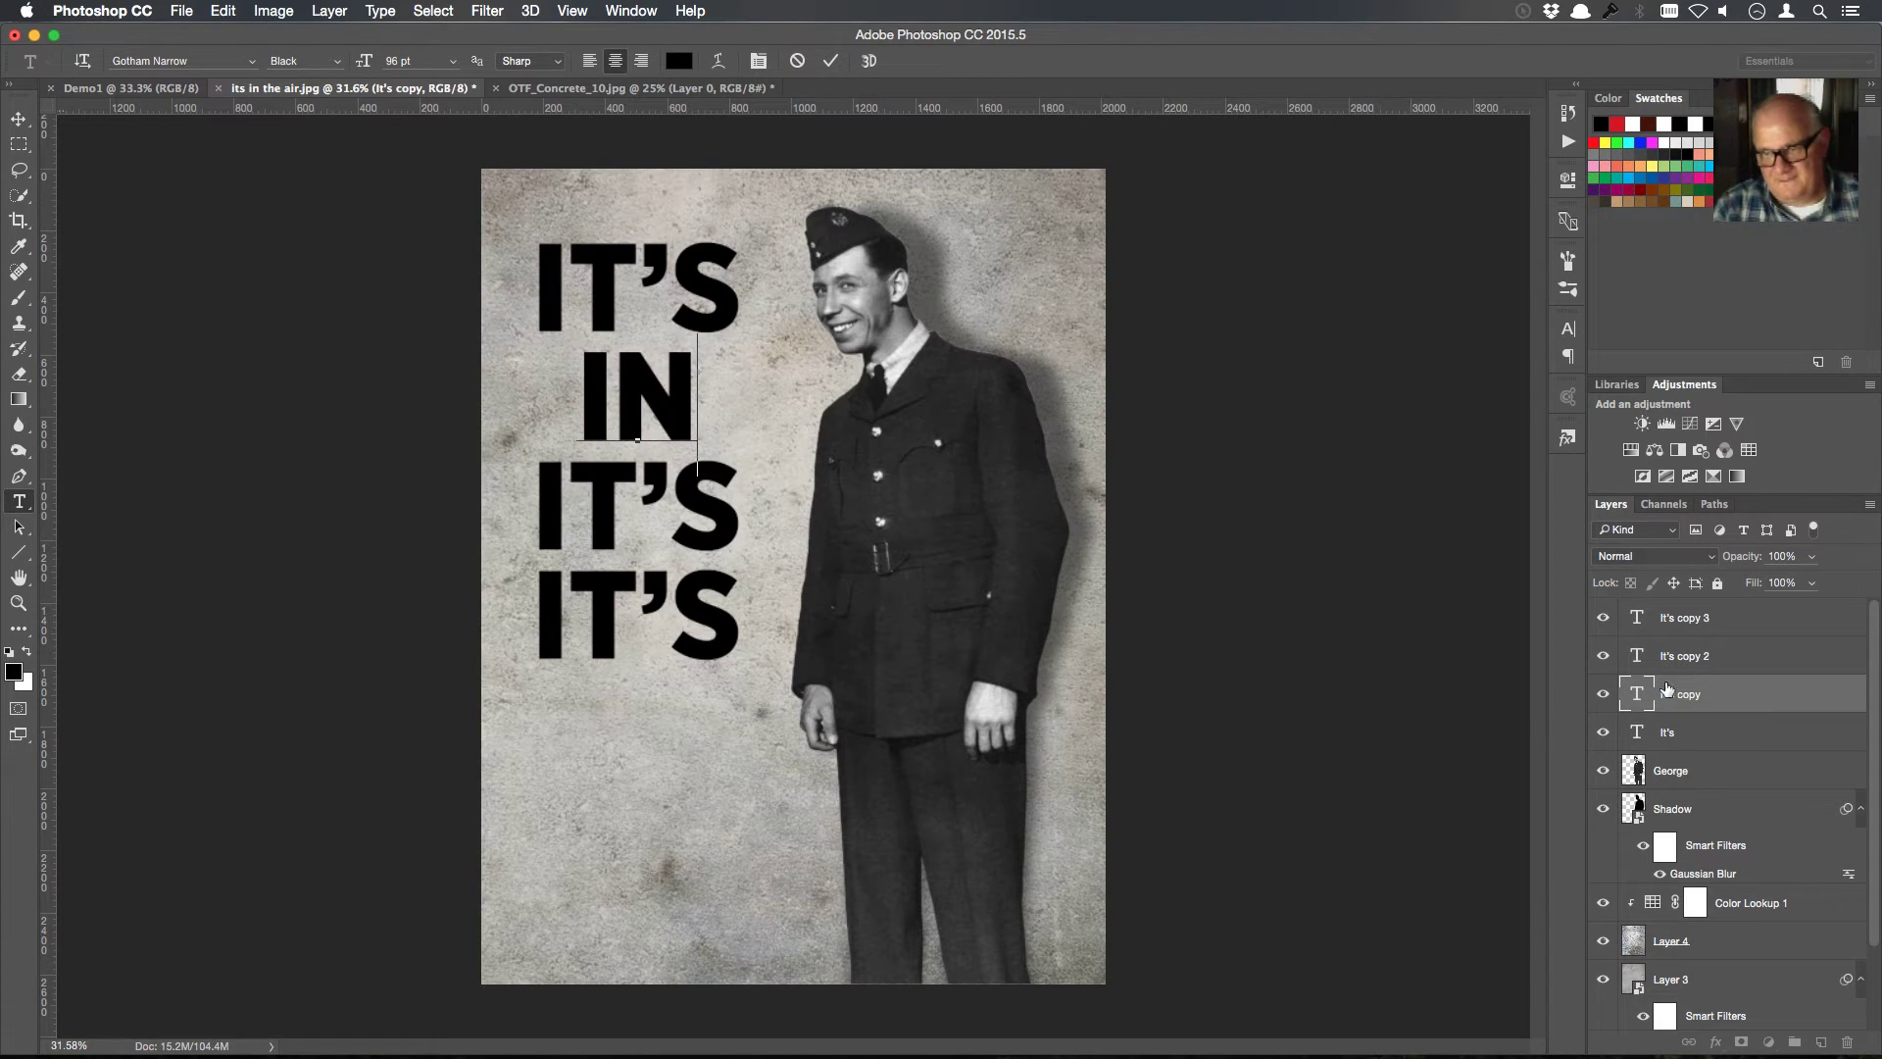
{"action": "double_click", "coordinate": [1637, 658]}
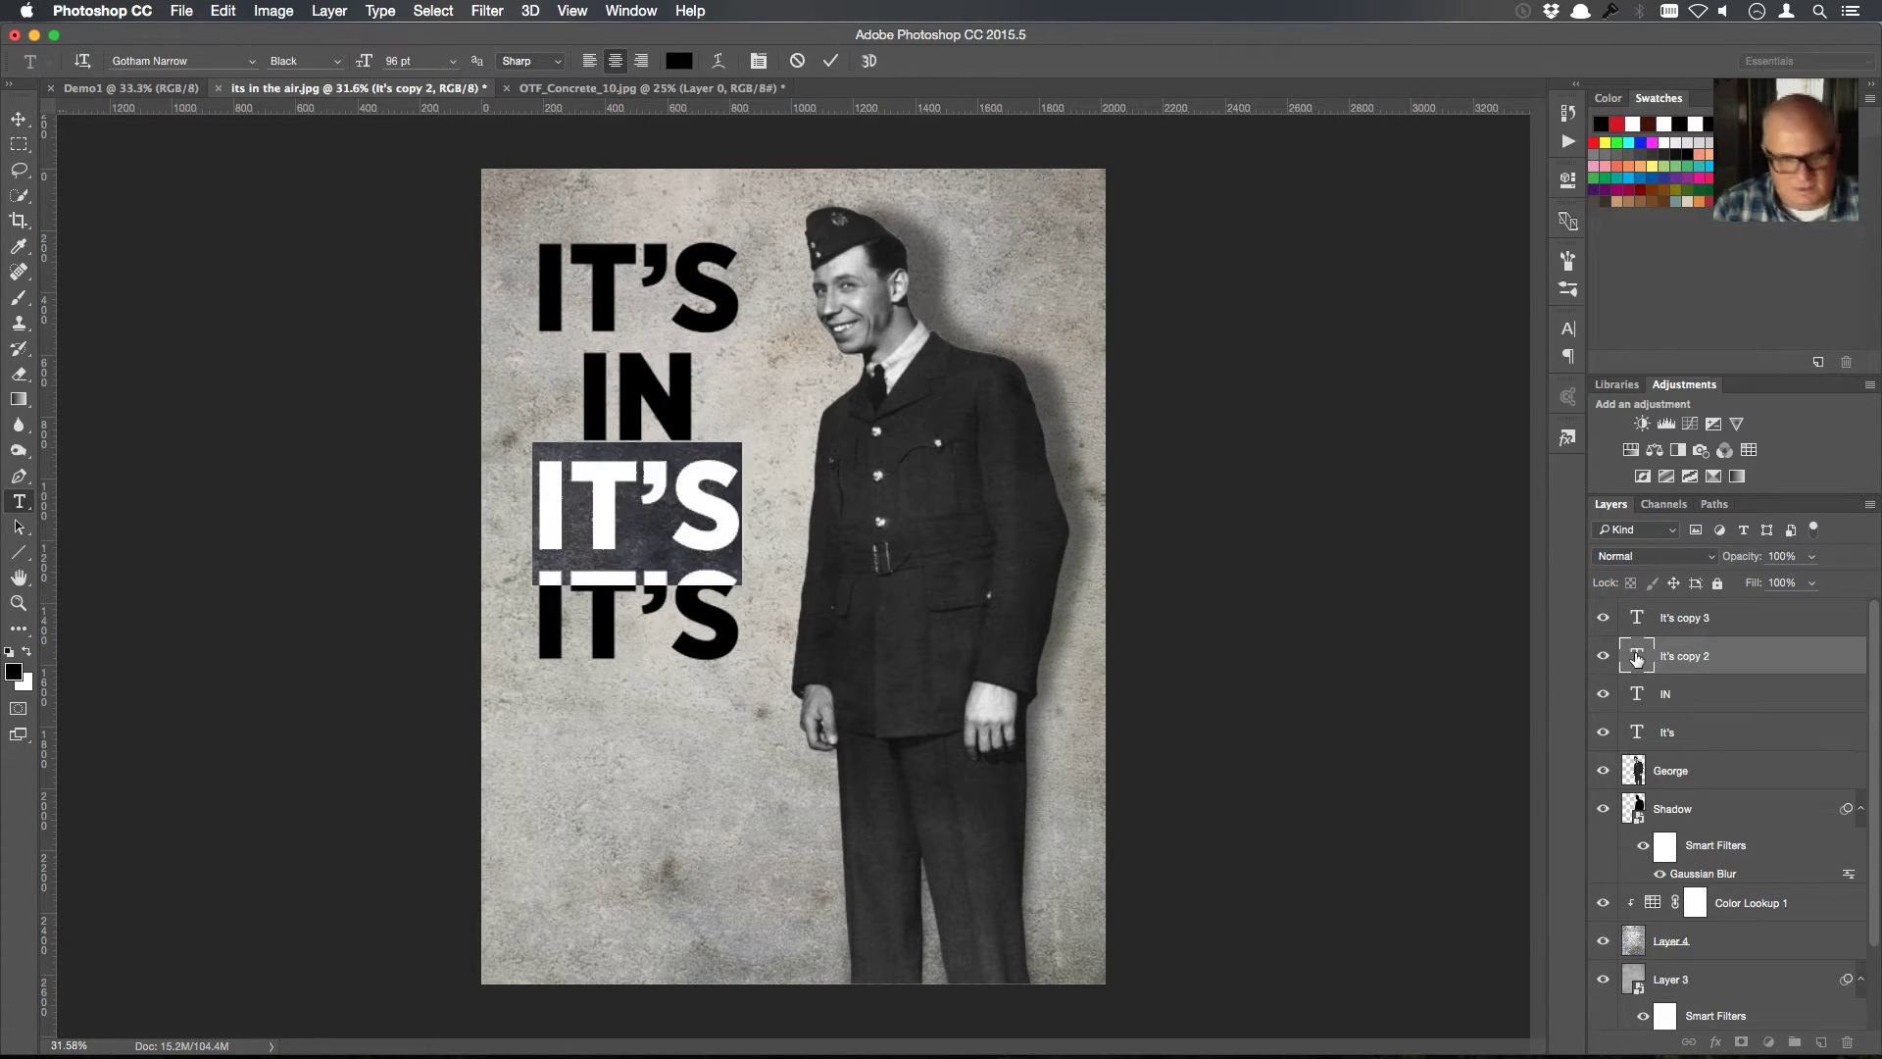
{"action": "type", "text": "THE"}
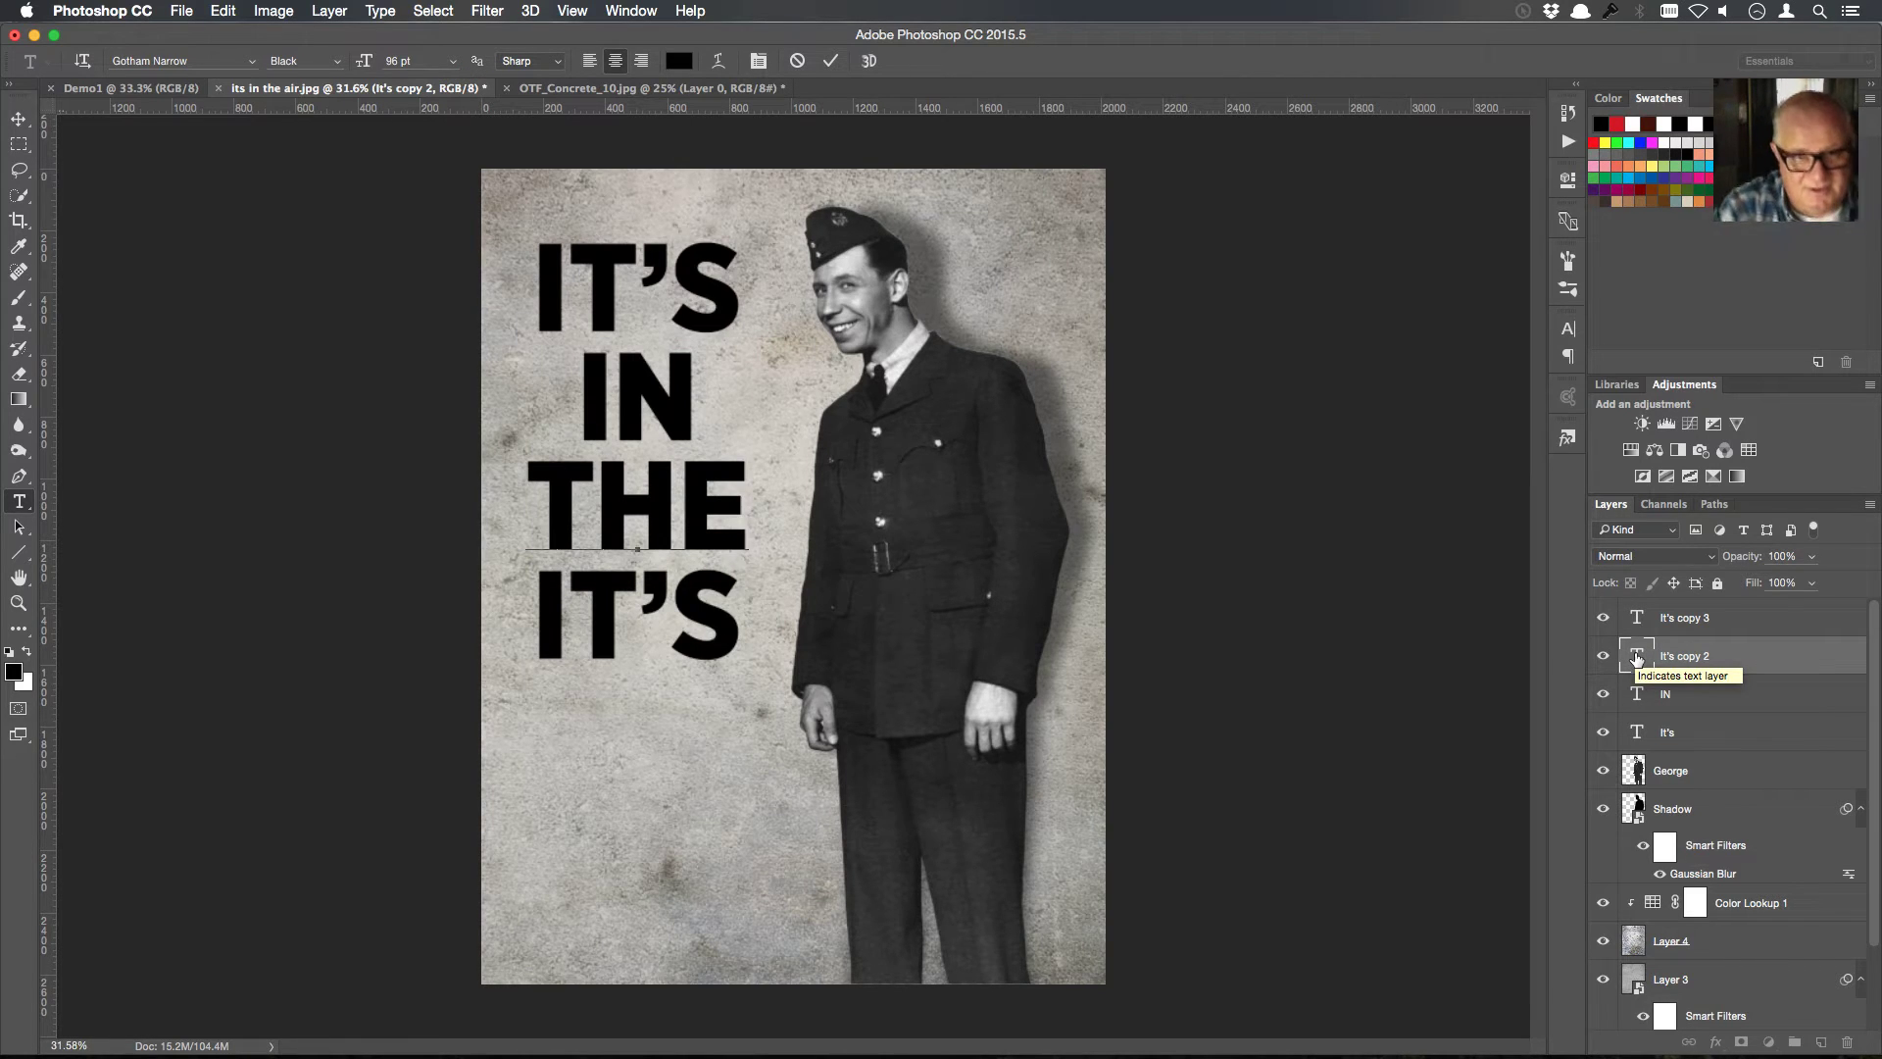
Change the fourth text line to AIR and commit the edit
{"action": "double_click", "coordinate": [1637, 624]}
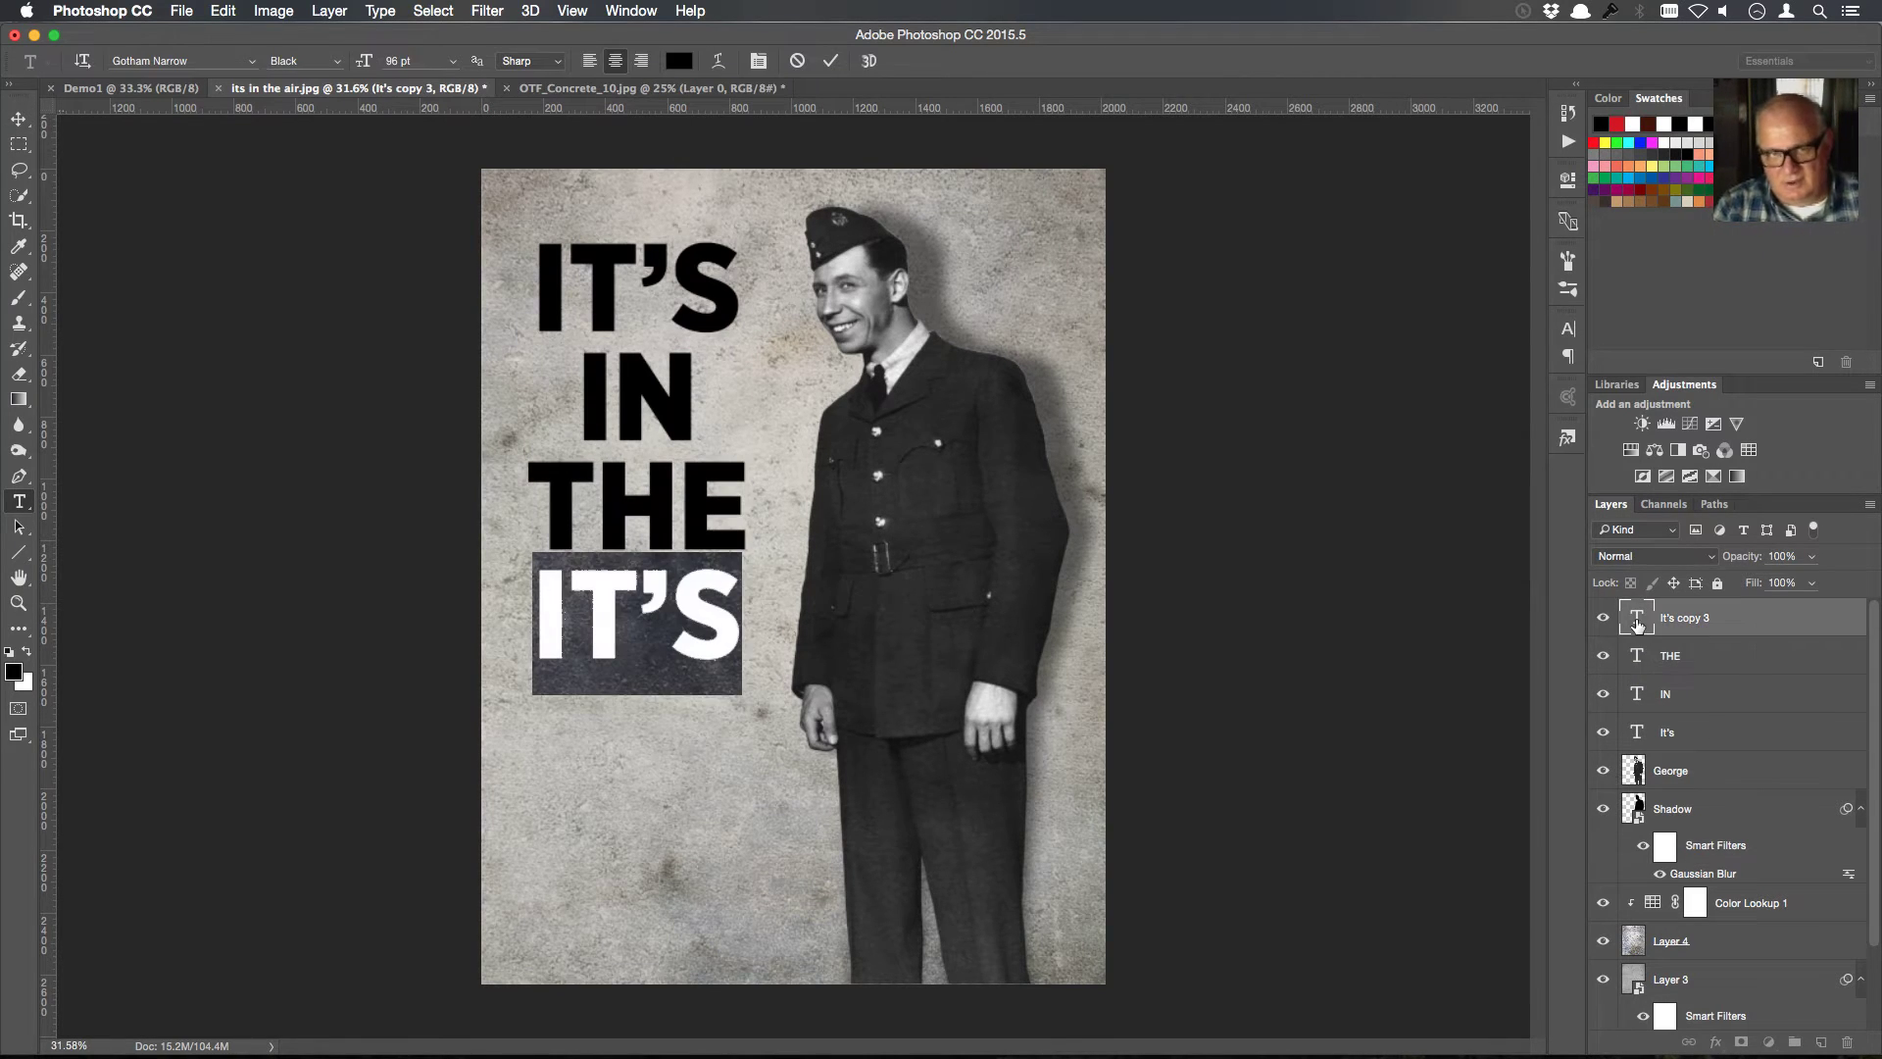
{"action": "type", "text": "AIR"}
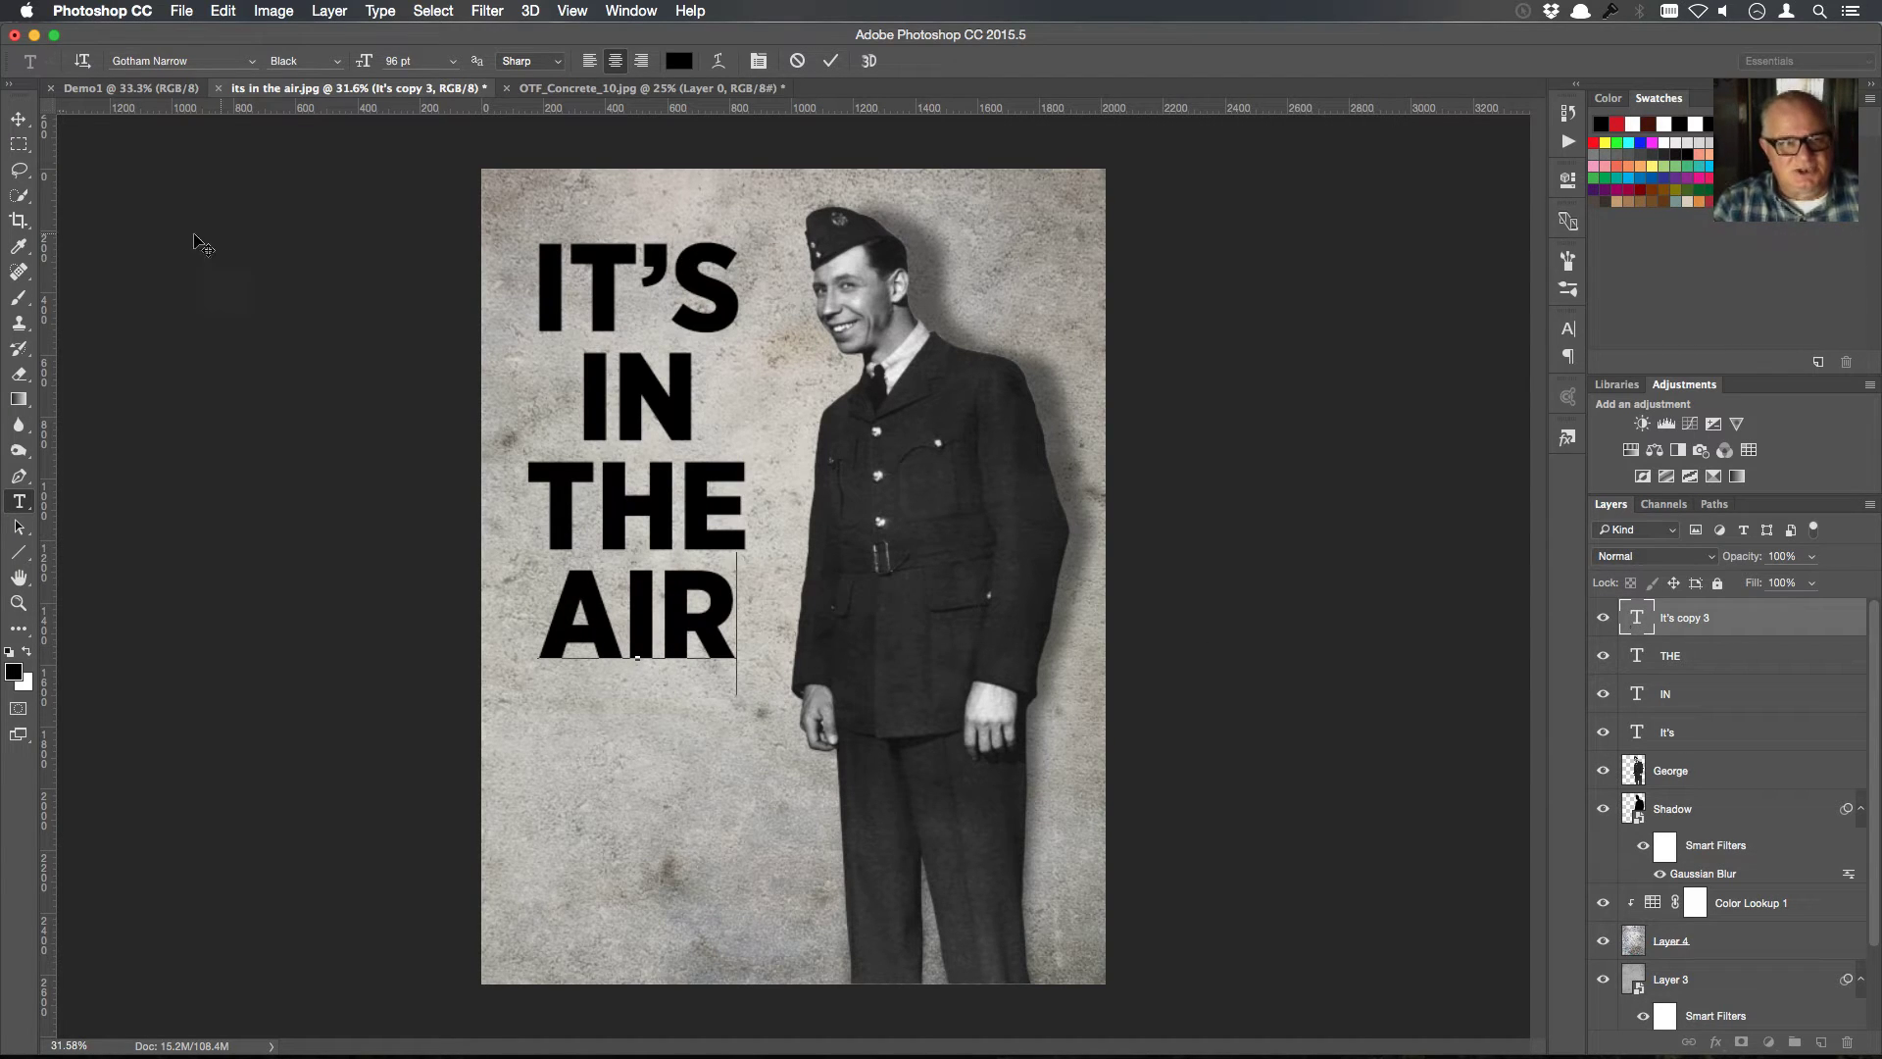
{"action": "left_click", "coordinate": [20, 121]}
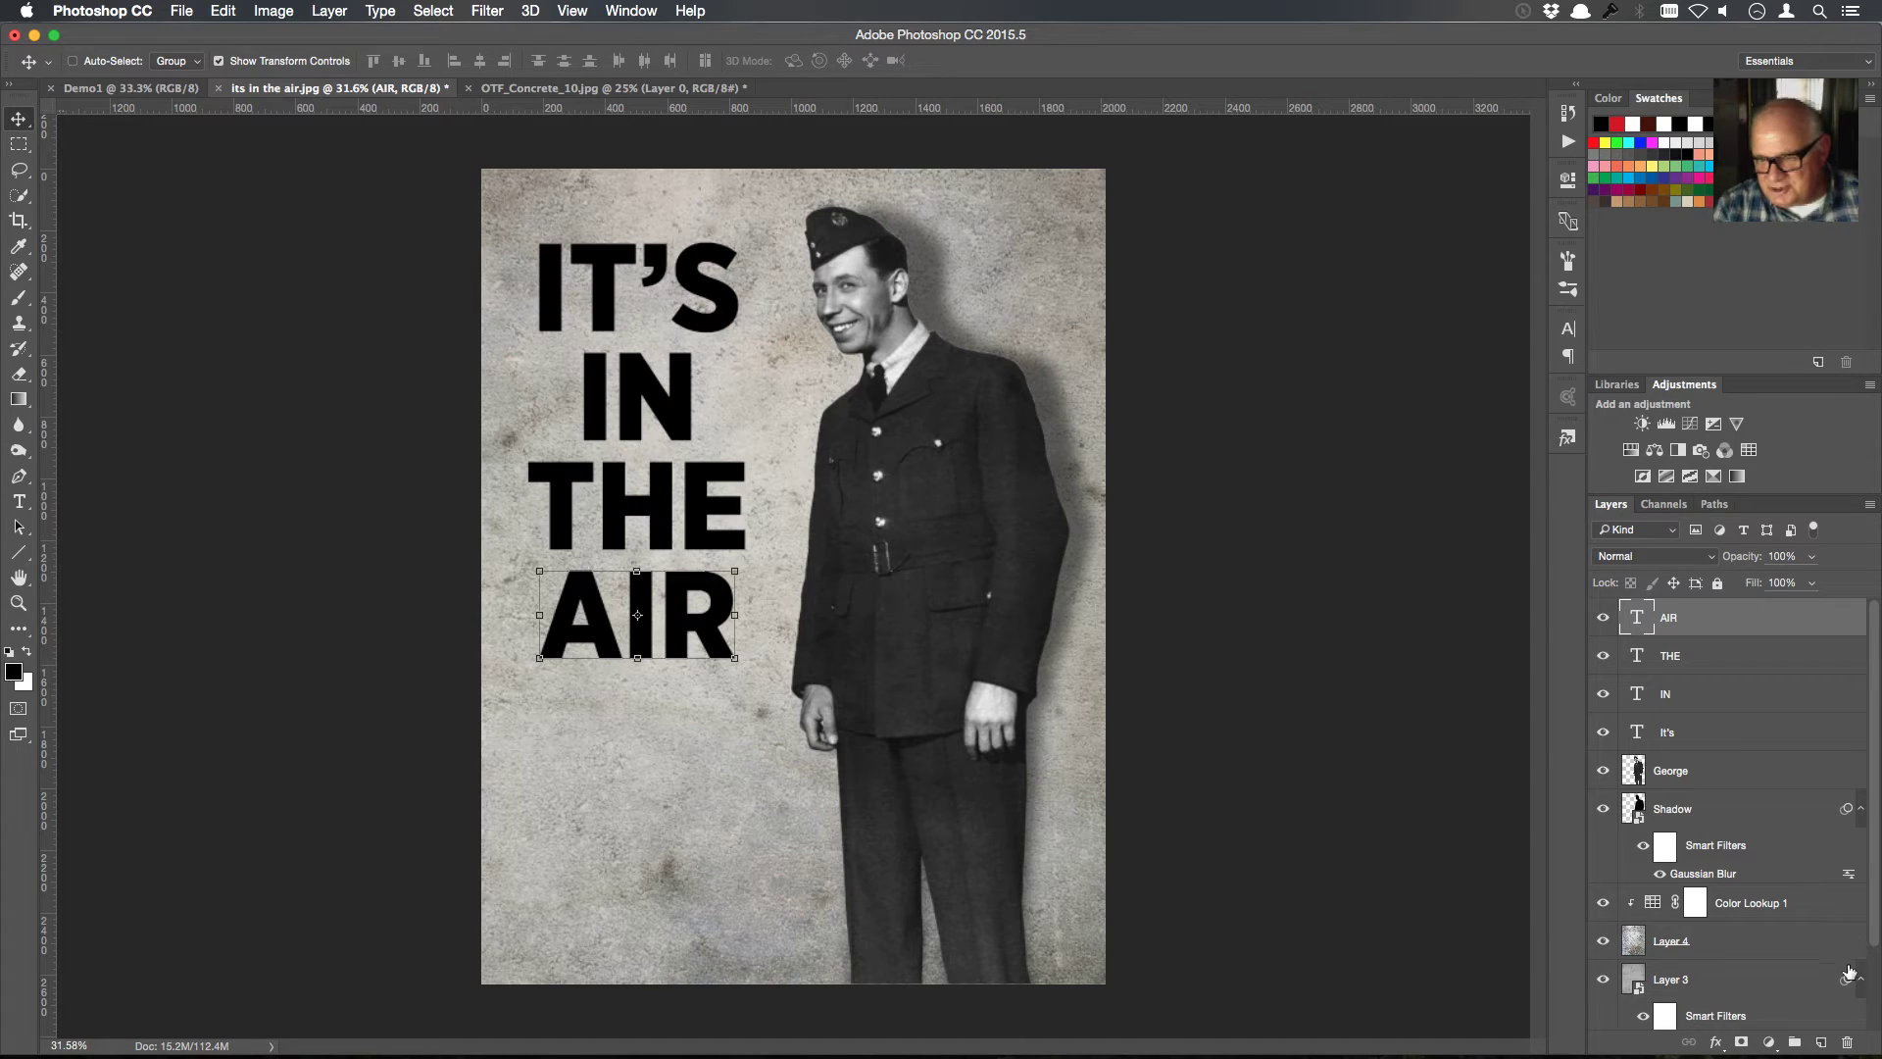
Add a new layer above the text and make a rectangular selection framing all four headline lines
{"action": "left_click", "coordinate": [1821, 1043]}
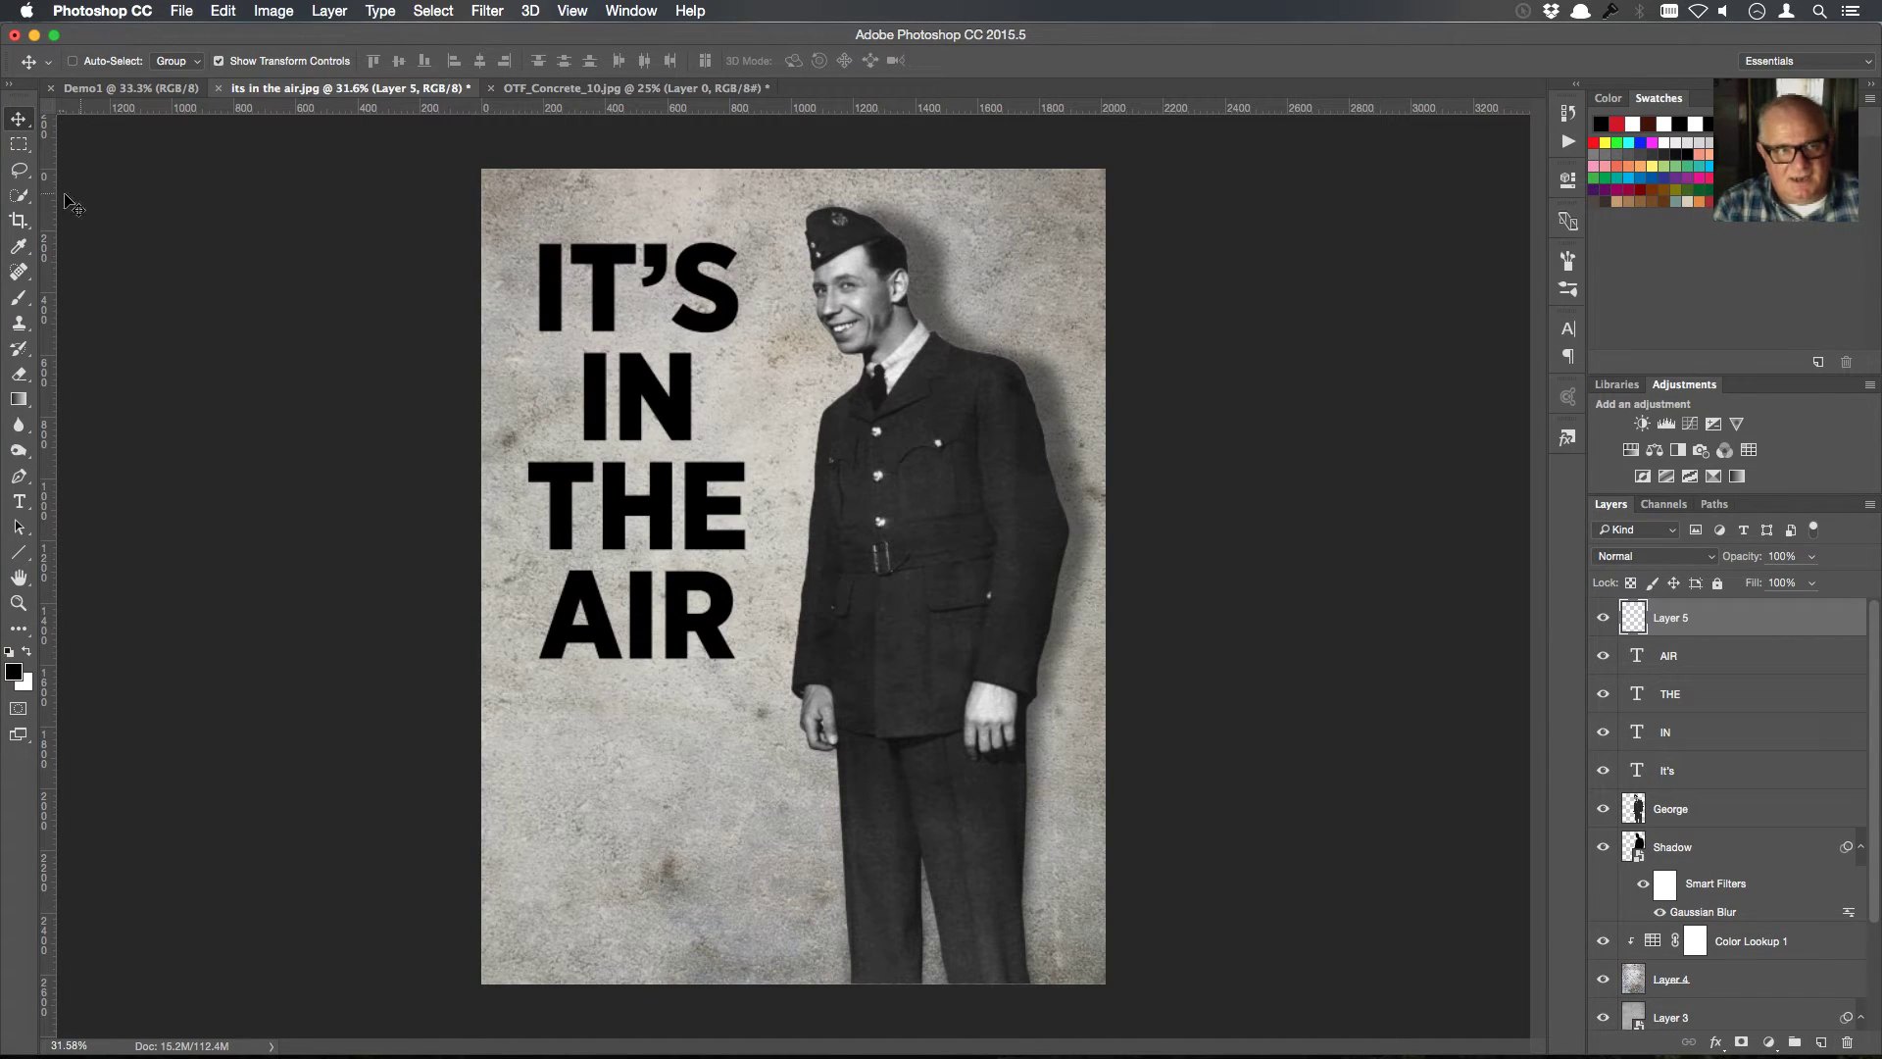
{"action": "left_click", "coordinate": [16, 149]}
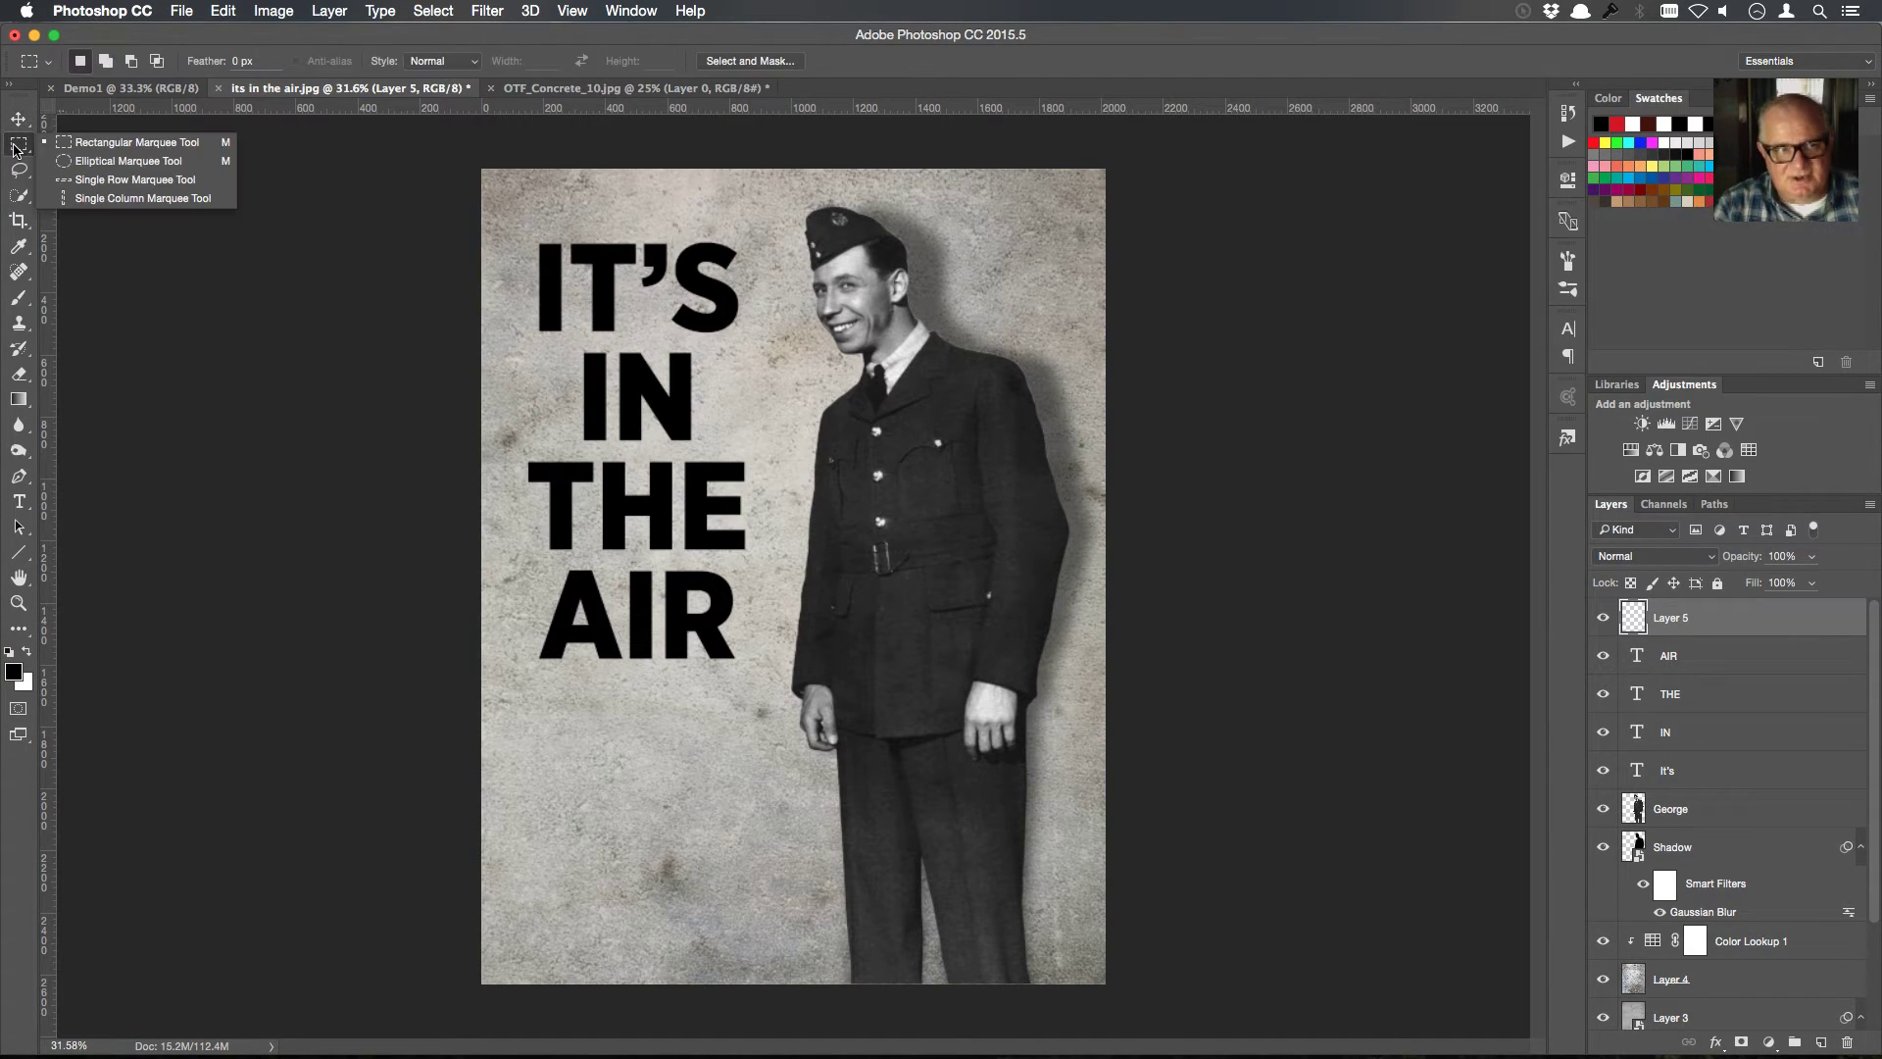
{"action": "left_click", "coordinate": [113, 151]}
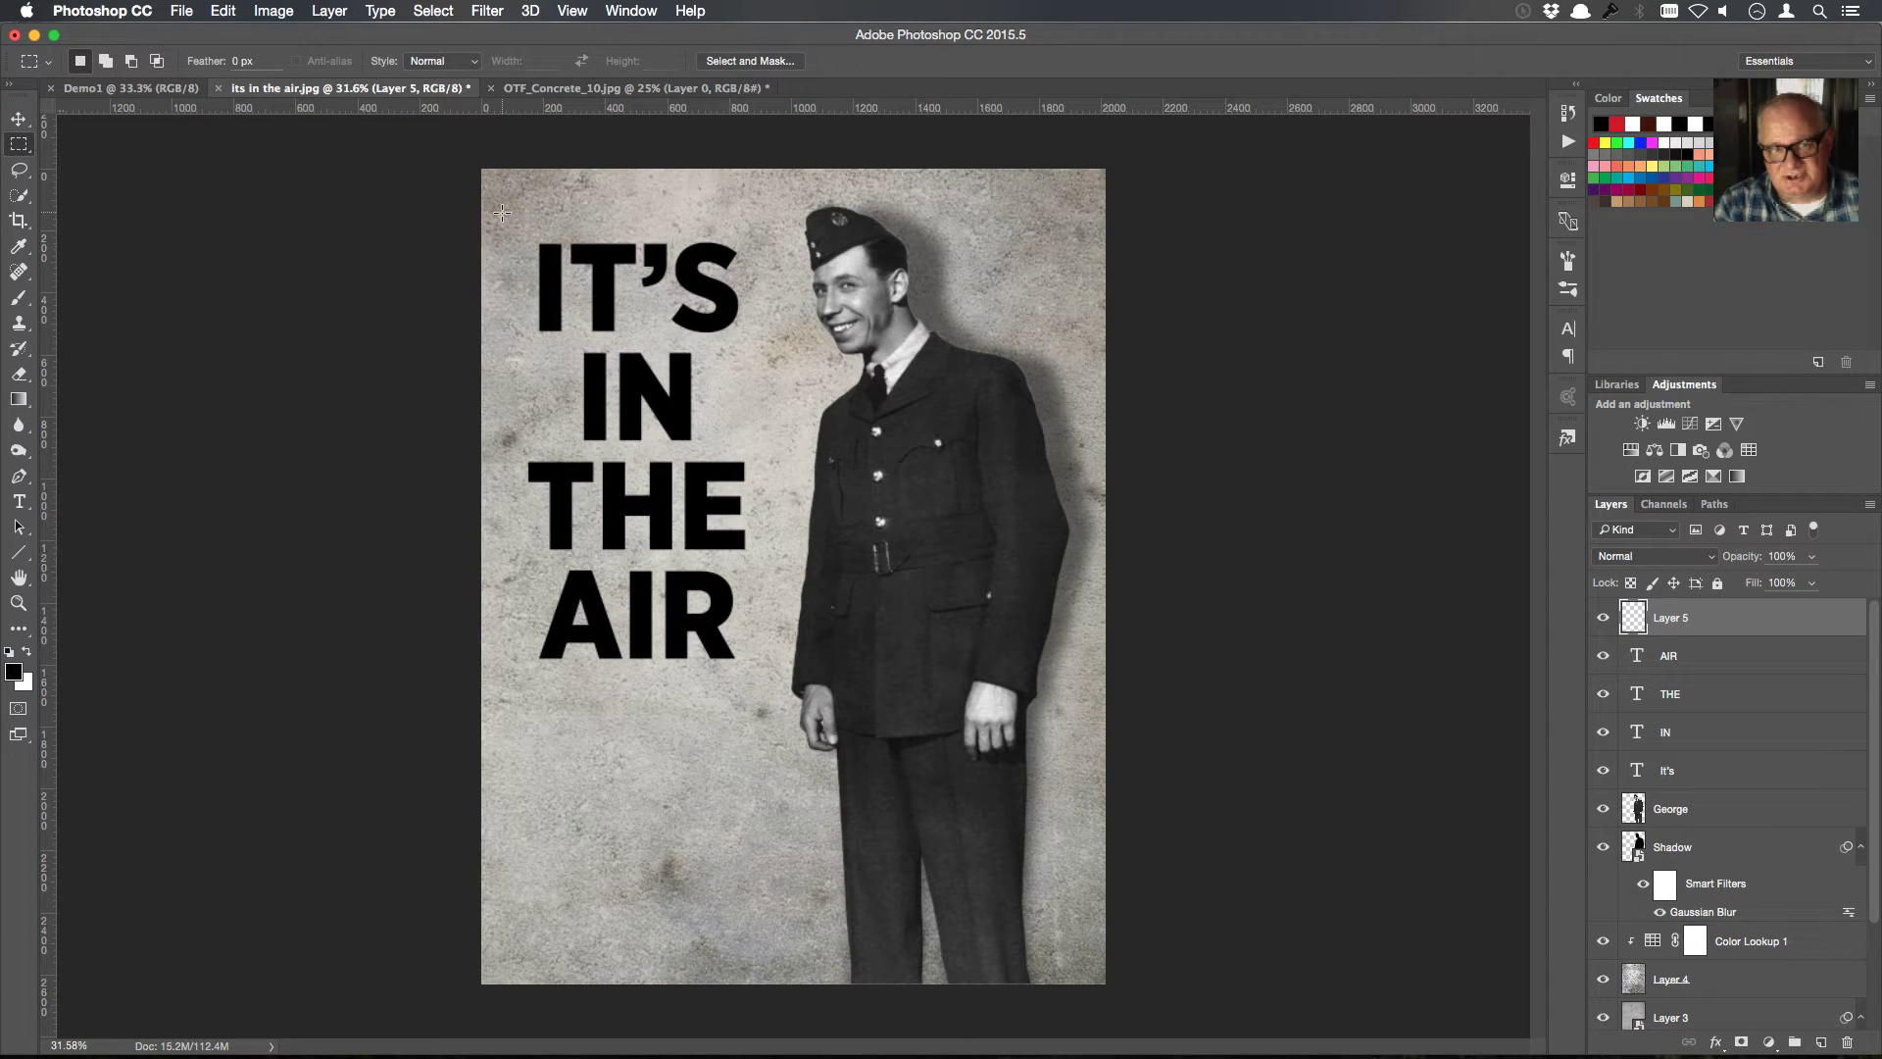
{"action": "left_click_drag", "start_coordinate": [503, 214], "coordinate": [784, 687]}
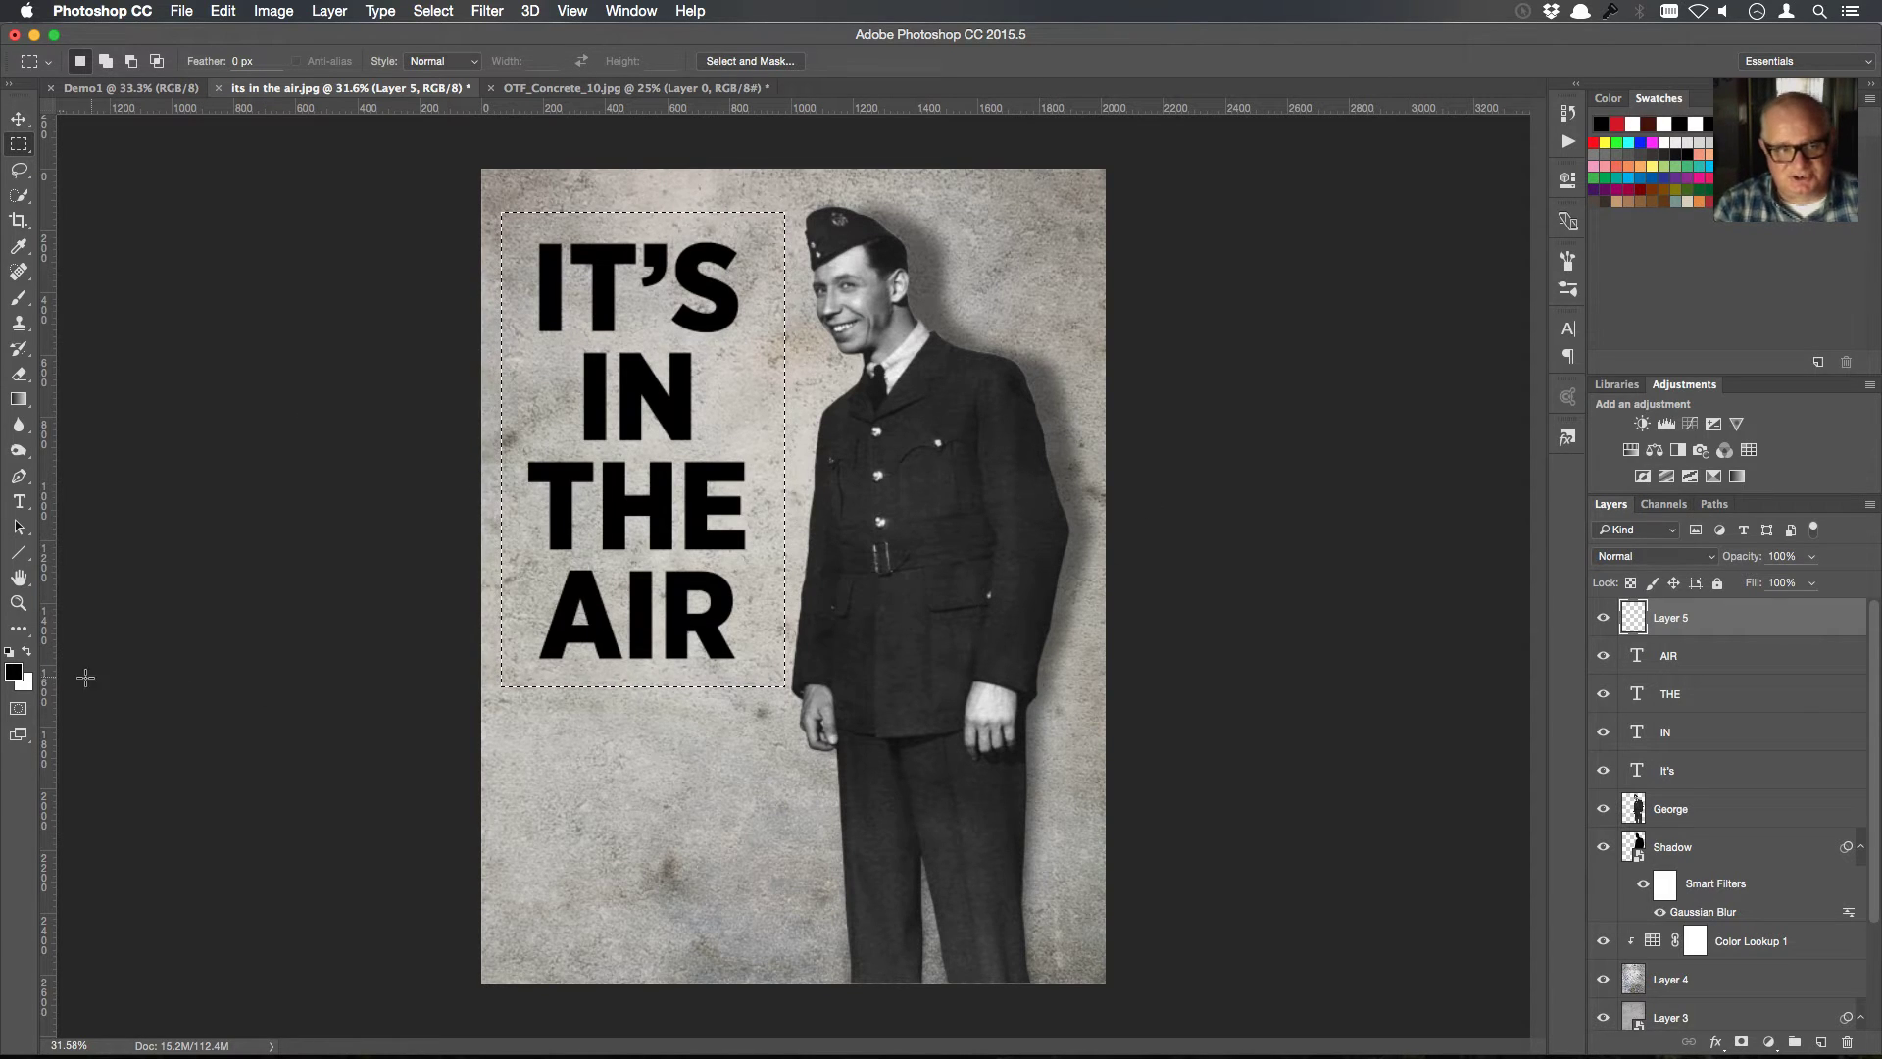
Set the foreground colour to a bright, fully saturated green
{"action": "left_click", "coordinate": [16, 671]}
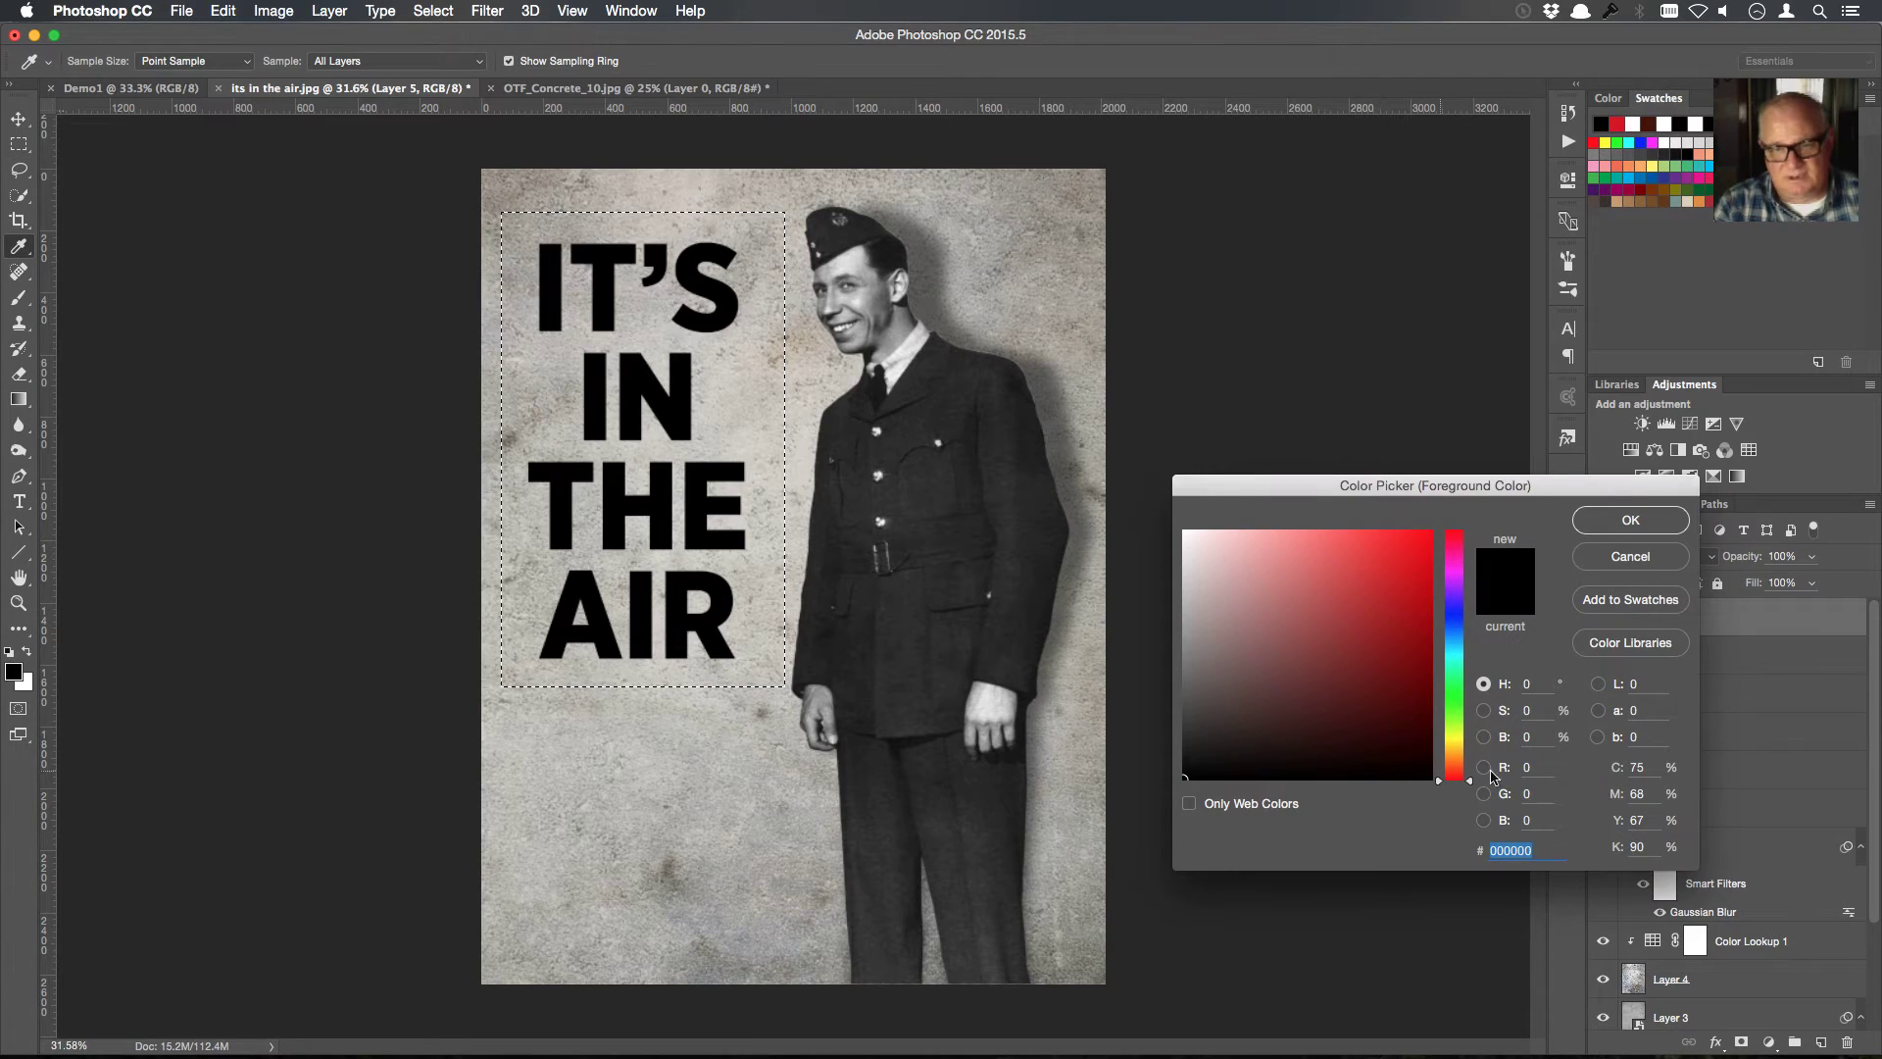
{"action": "left_click", "coordinate": [1455, 695]}
{"action": "left_click", "coordinate": [1434, 523]}
{"action": "left_click", "coordinate": [1630, 521]}
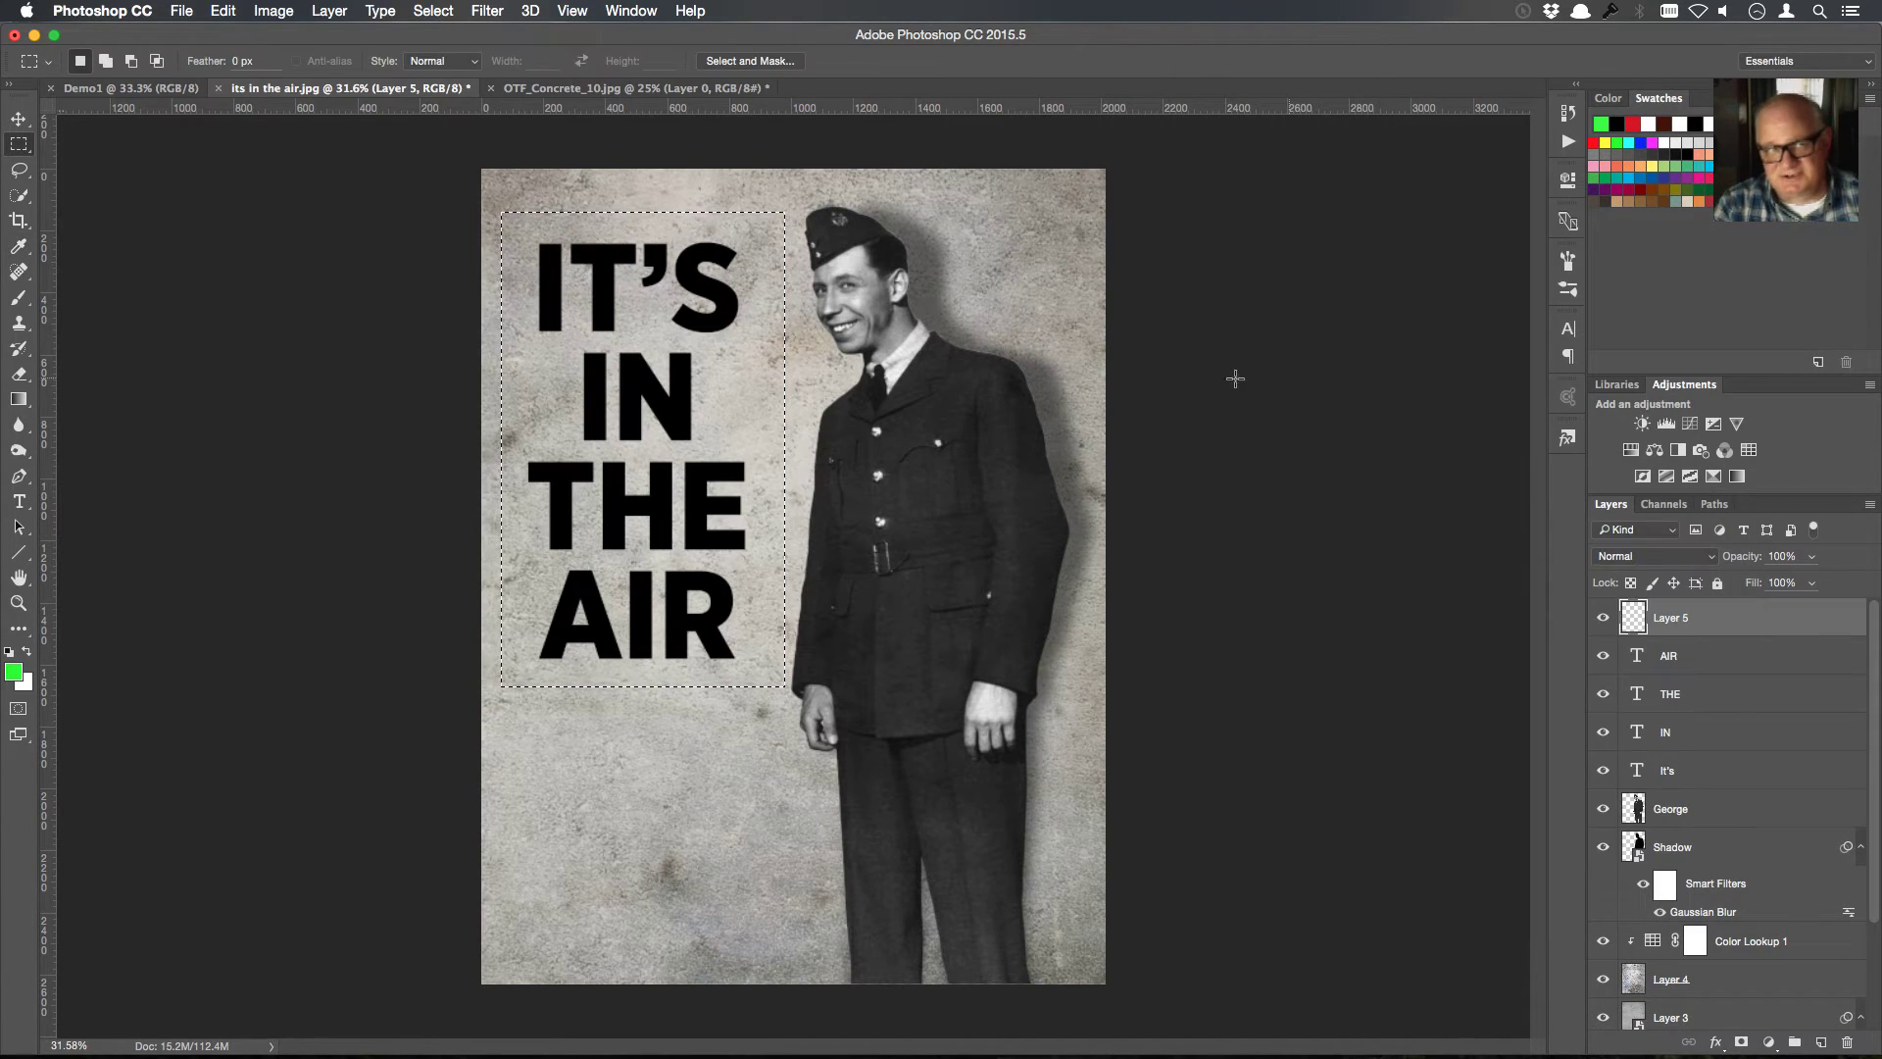
Try a 2 px green stroke centred on the rectangular selection, and discard the stroked layer
{"action": "left_click", "coordinate": [224, 14]}
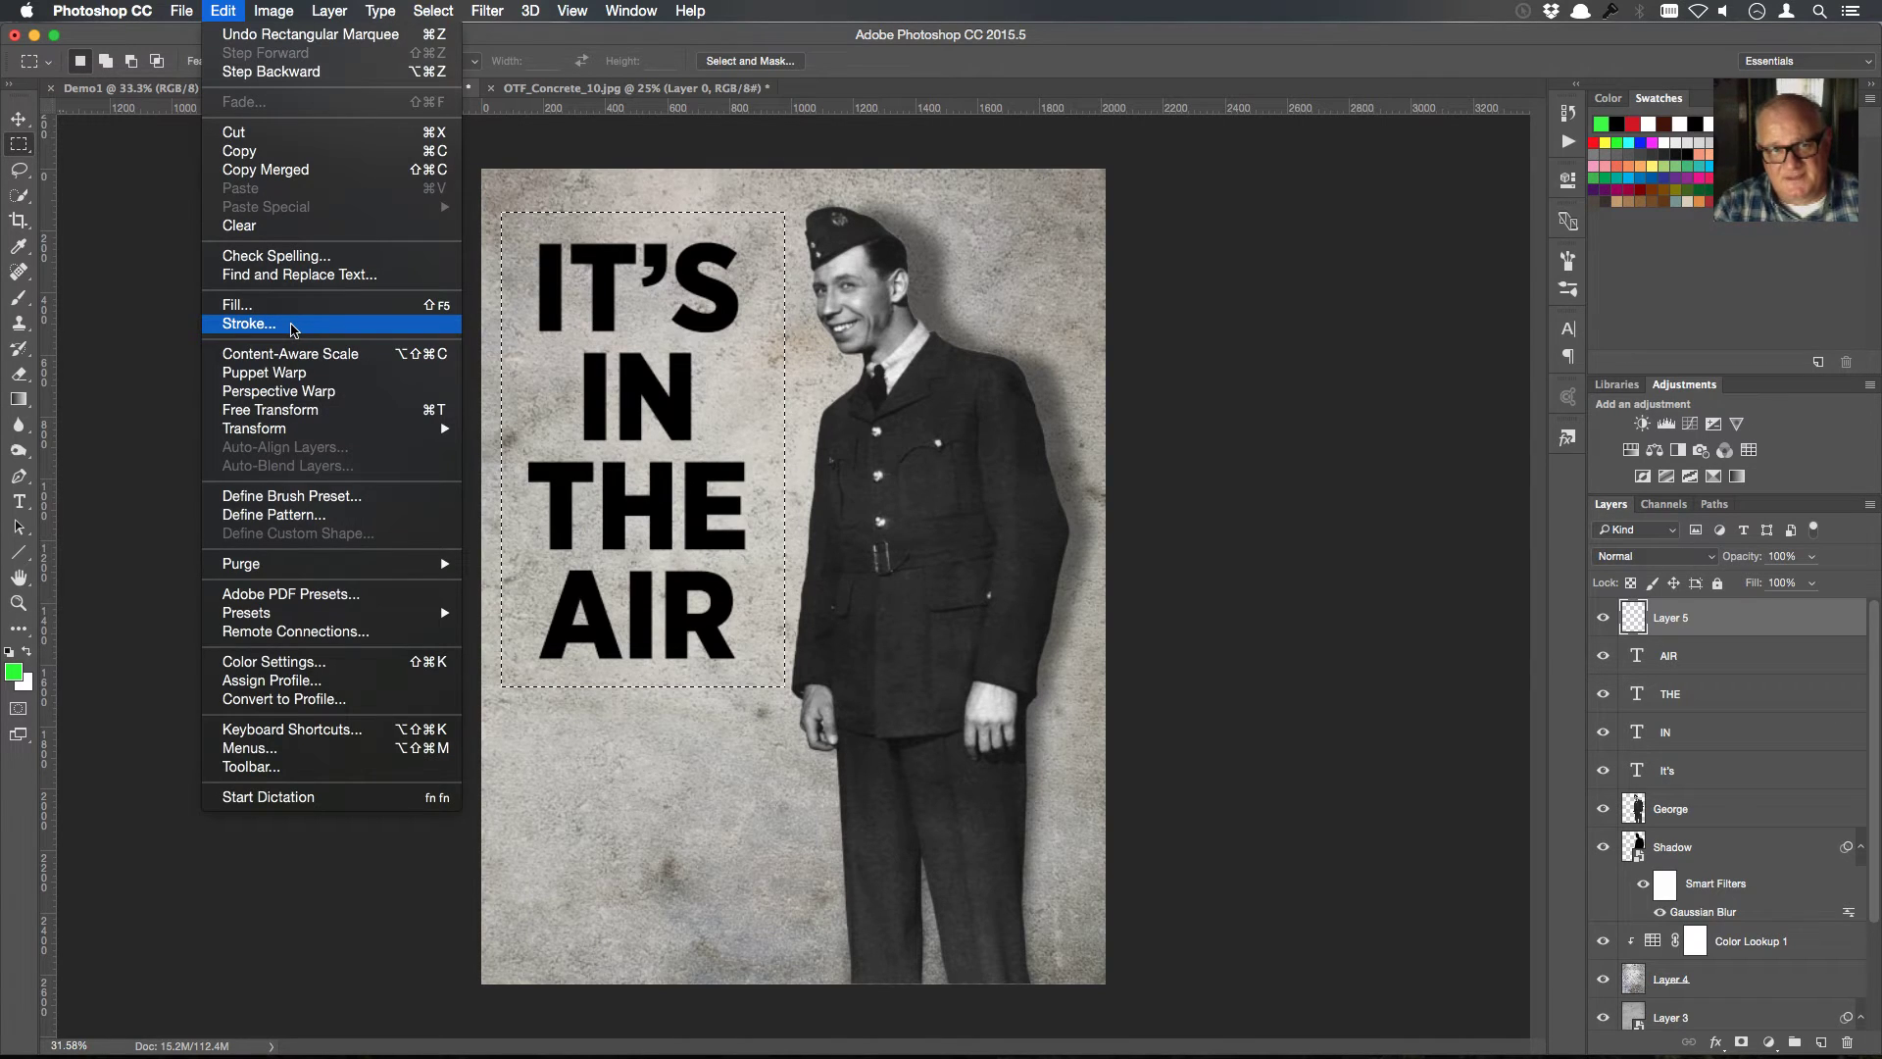
{"action": "left_click", "coordinate": [294, 329]}
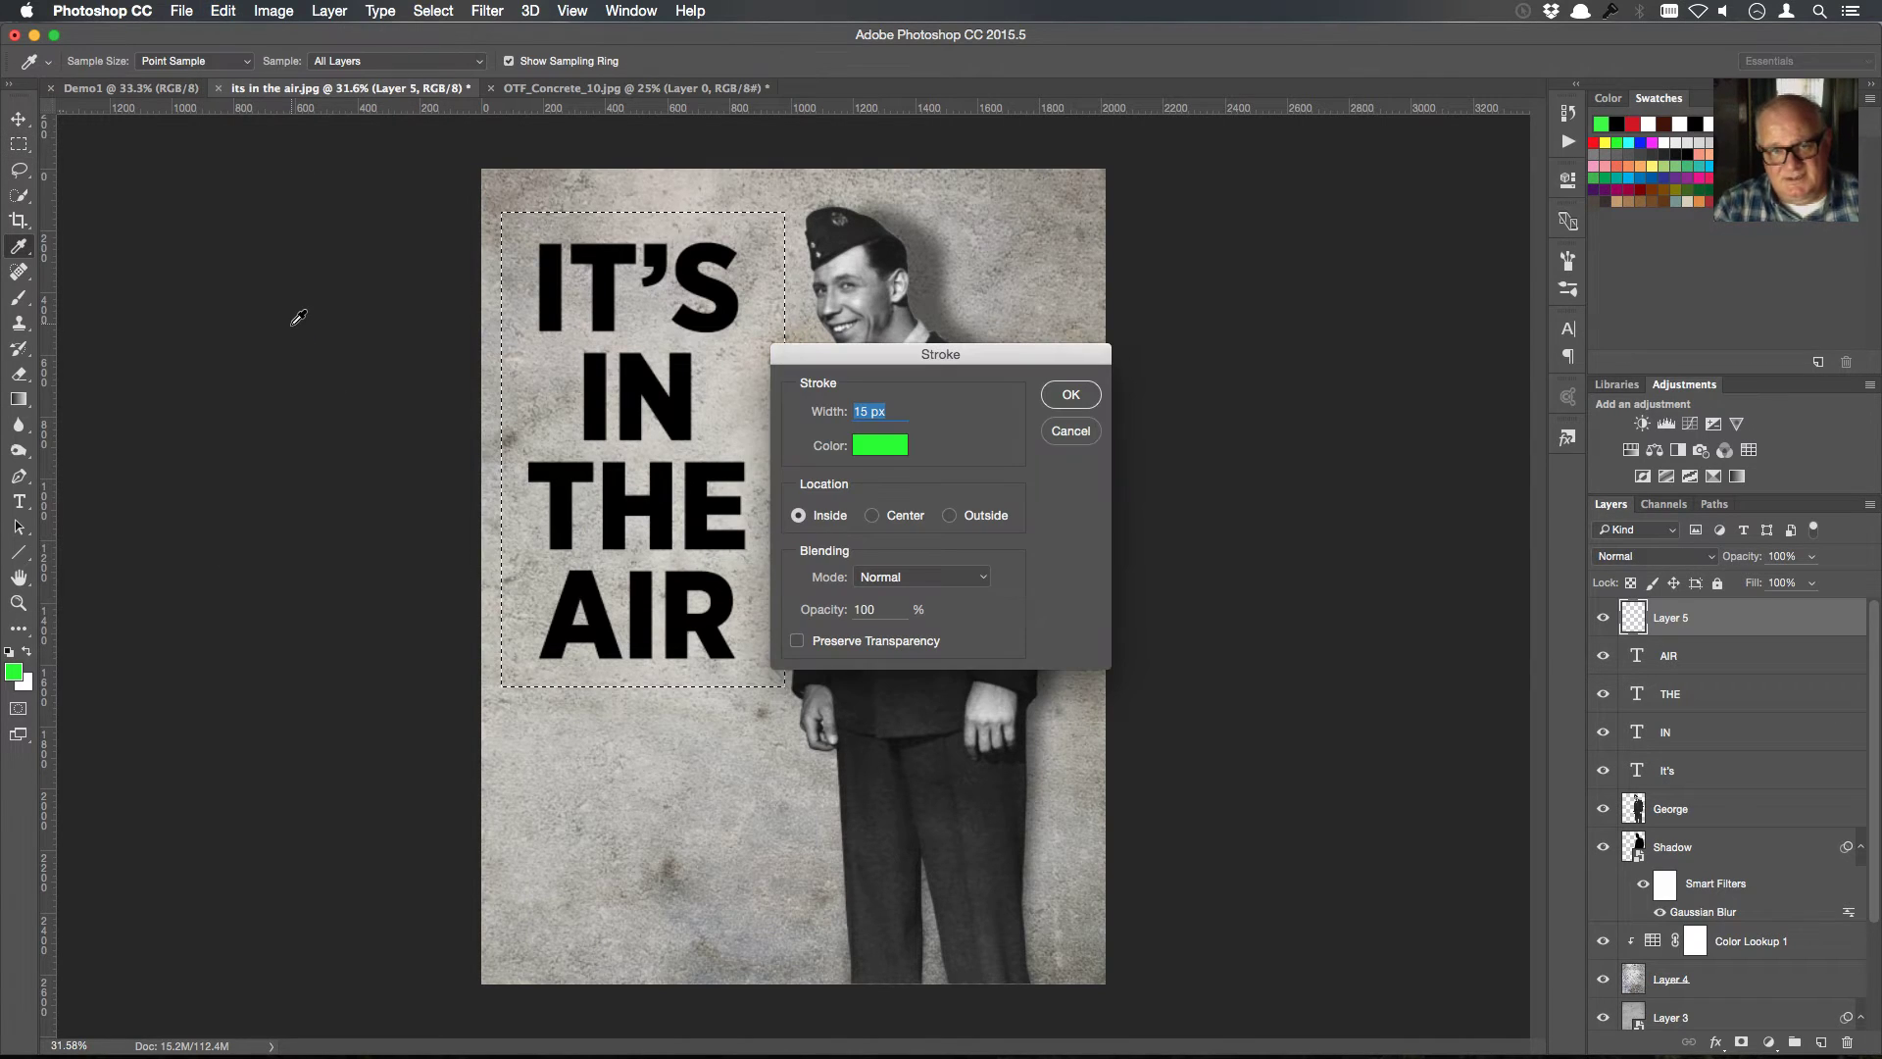
{"action": "left_click", "coordinate": [899, 520]}
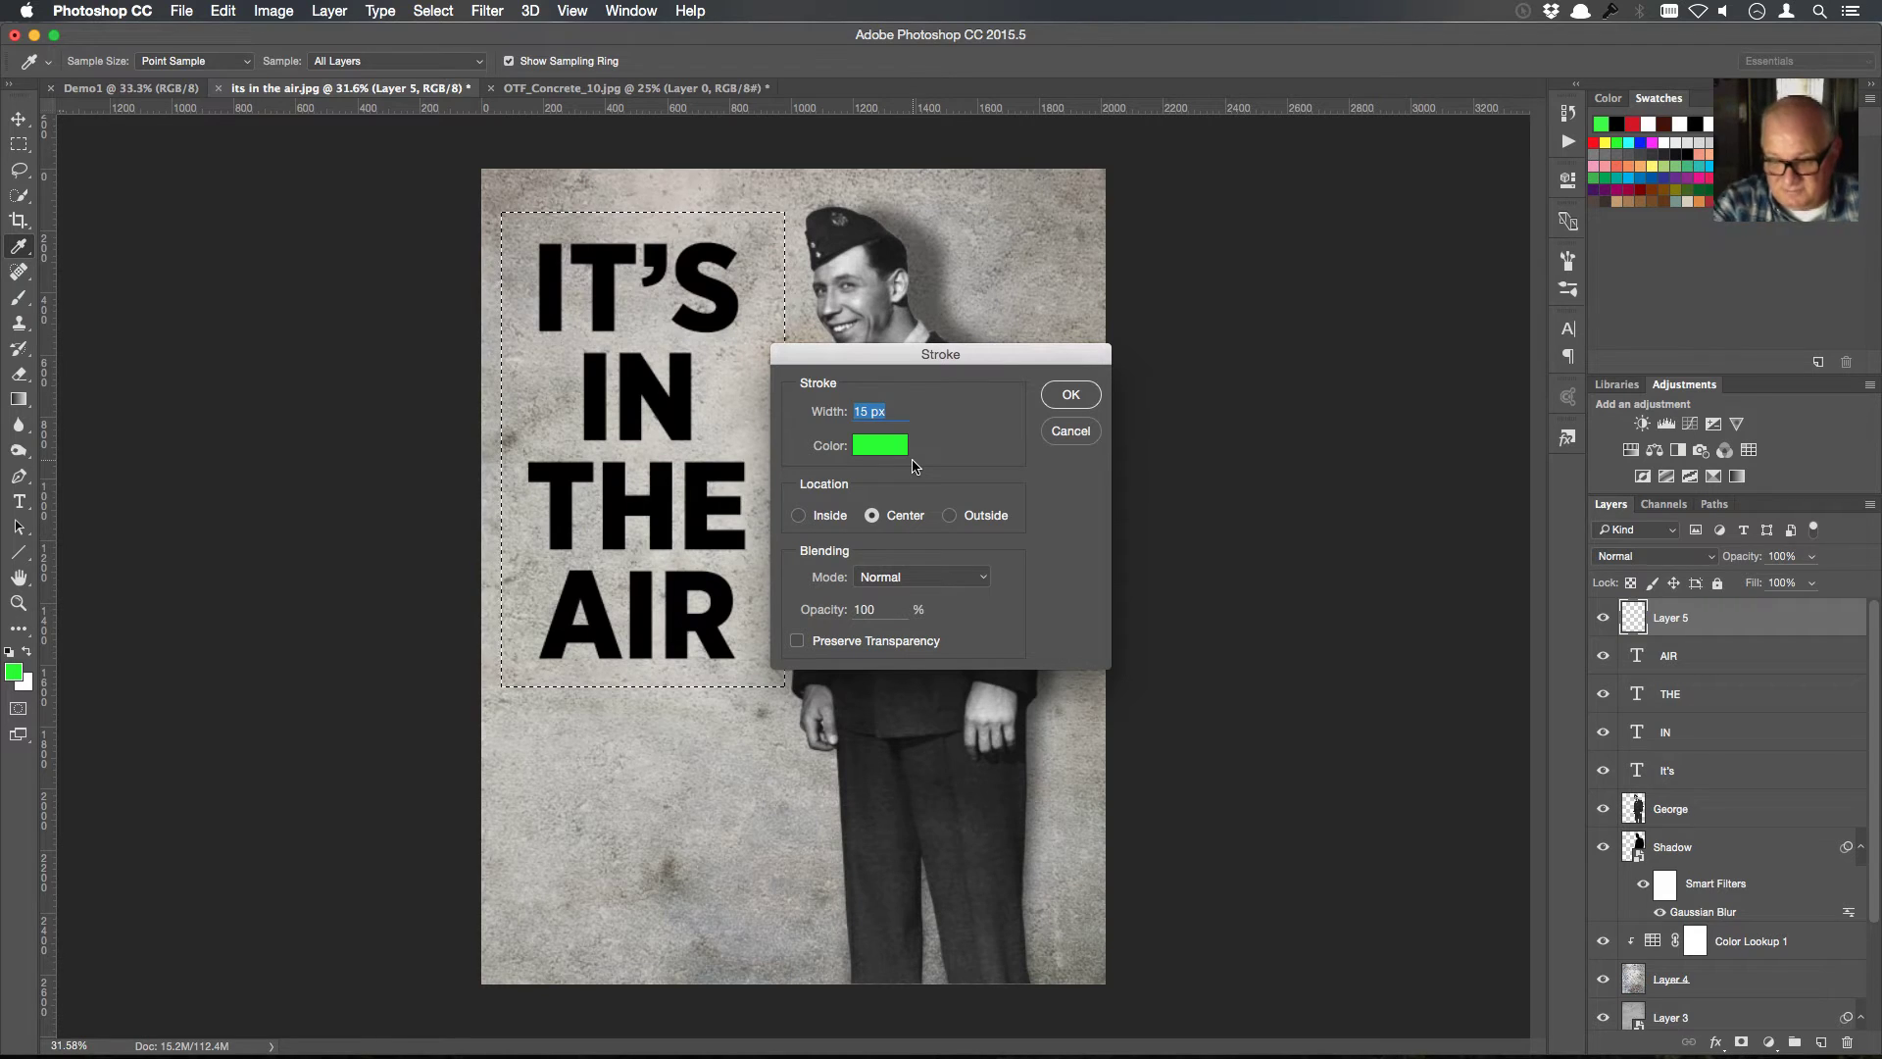
{"action": "type", "text": "2"}
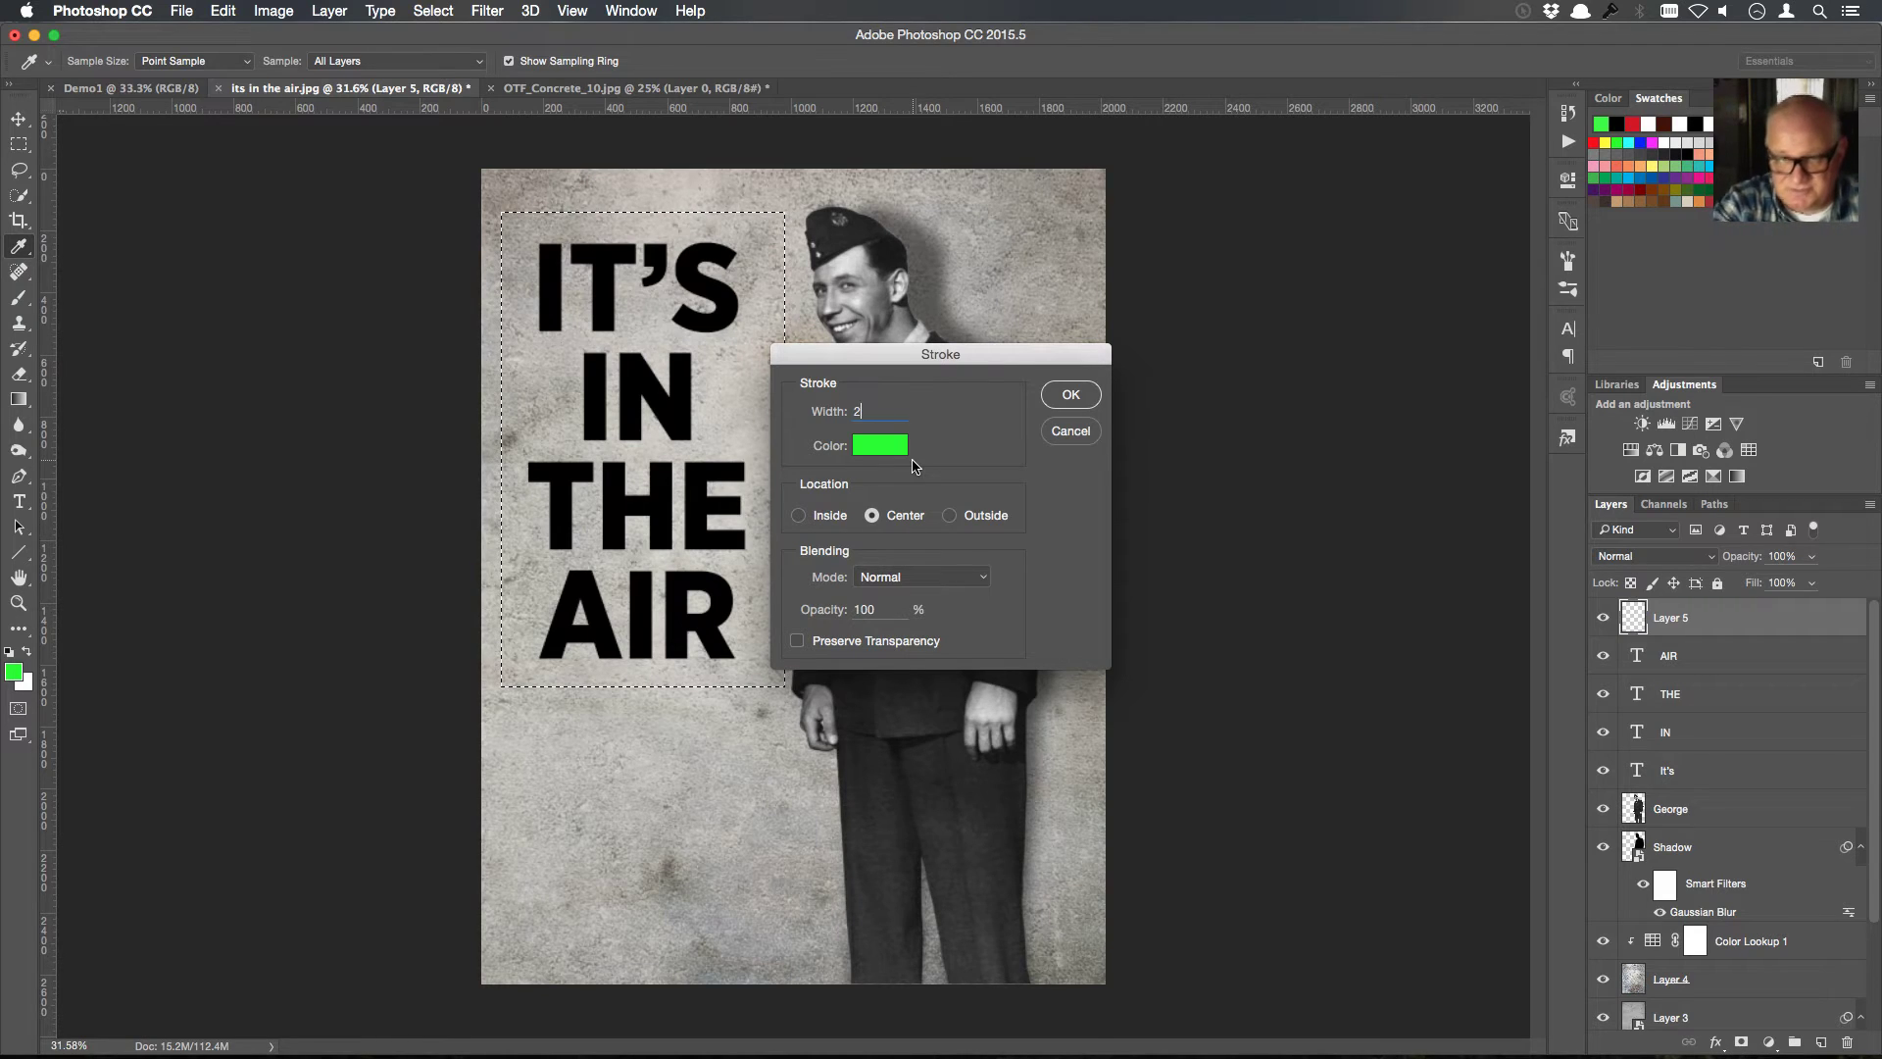
{"action": "left_click", "coordinate": [1075, 402]}
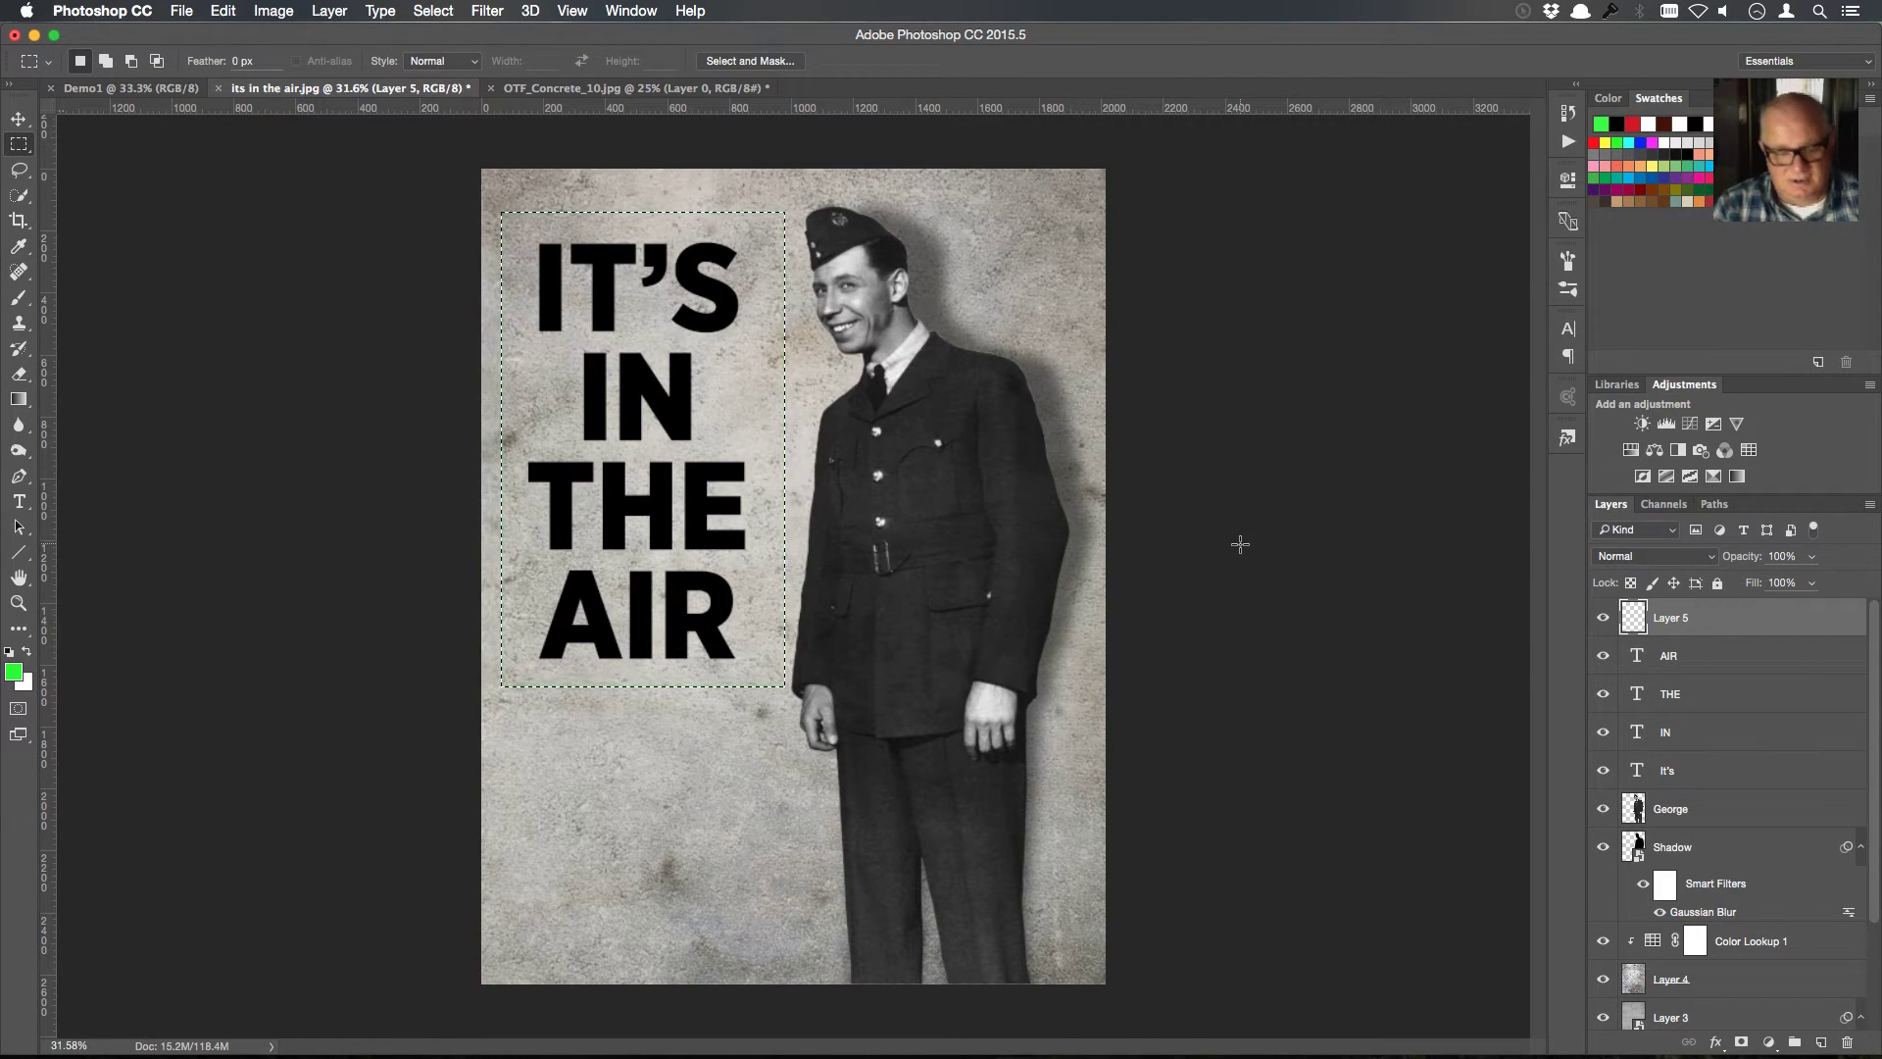
{"action": "key", "text": "super+d"}
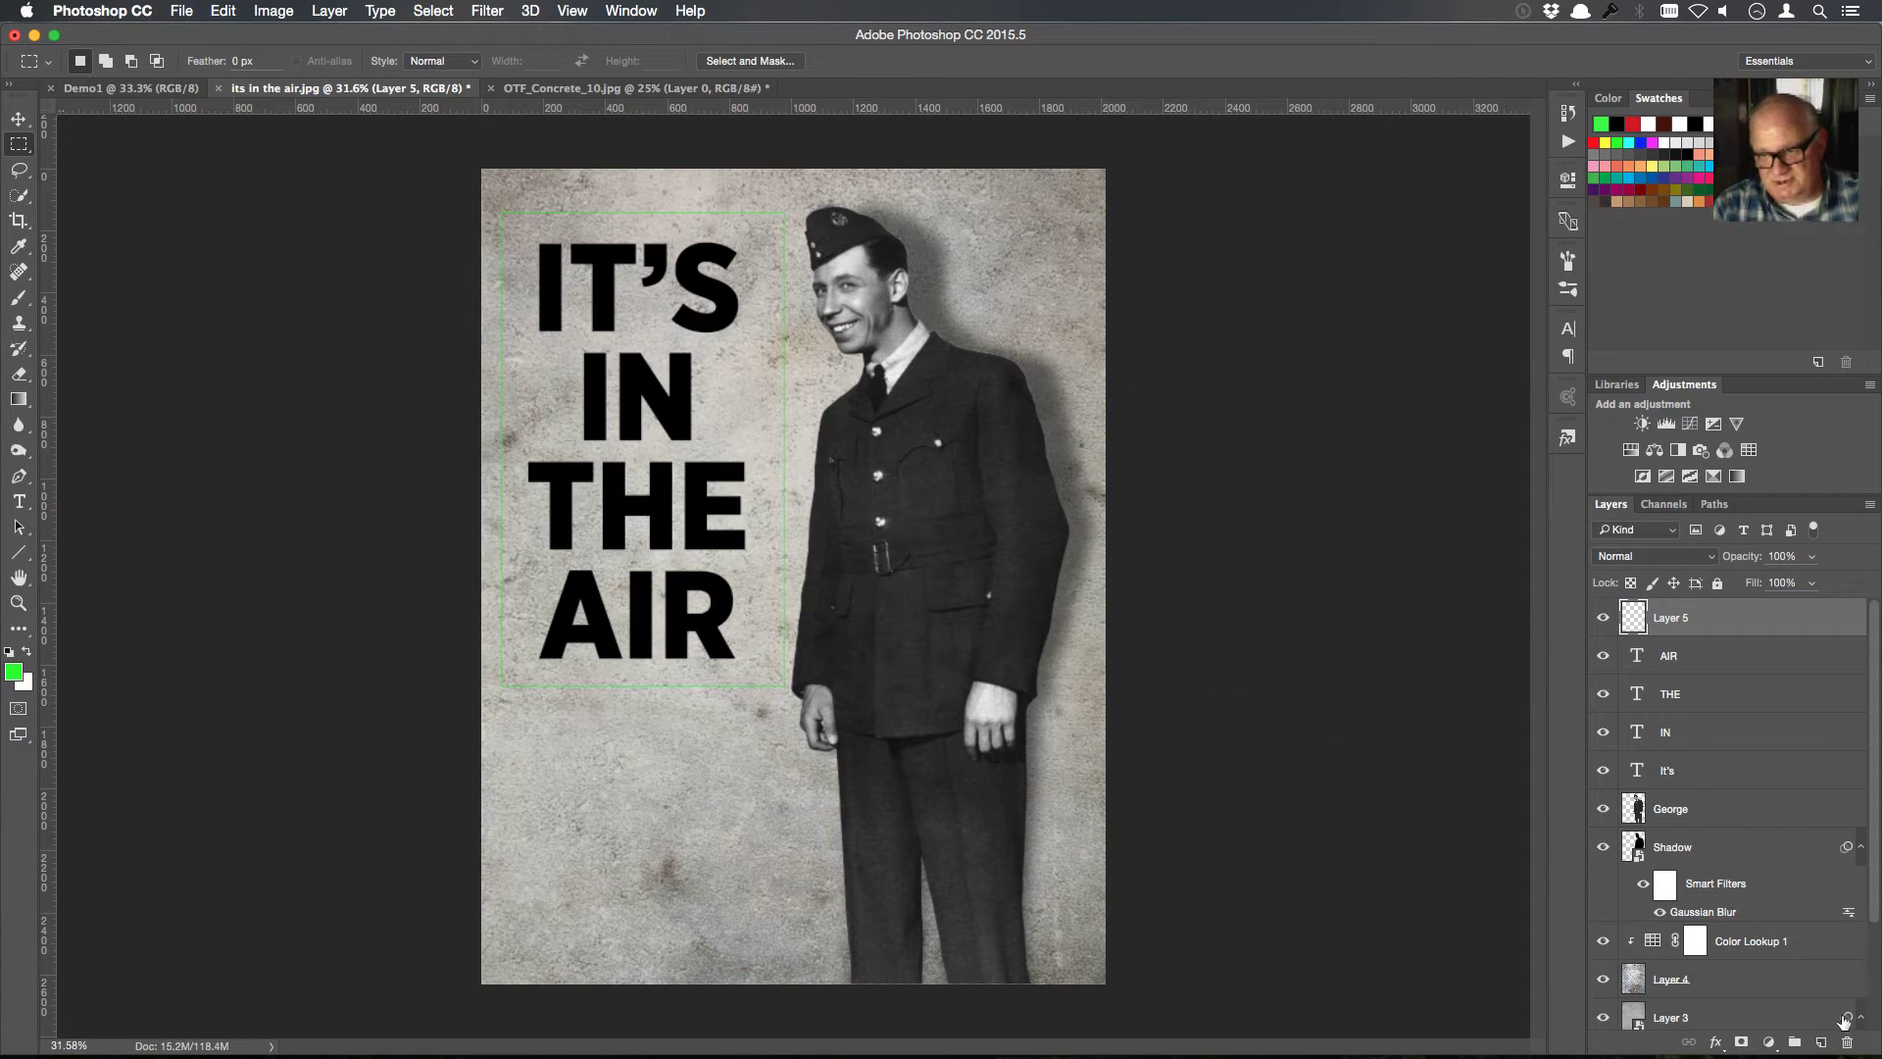
{"action": "left_click", "coordinate": [1848, 1042]}
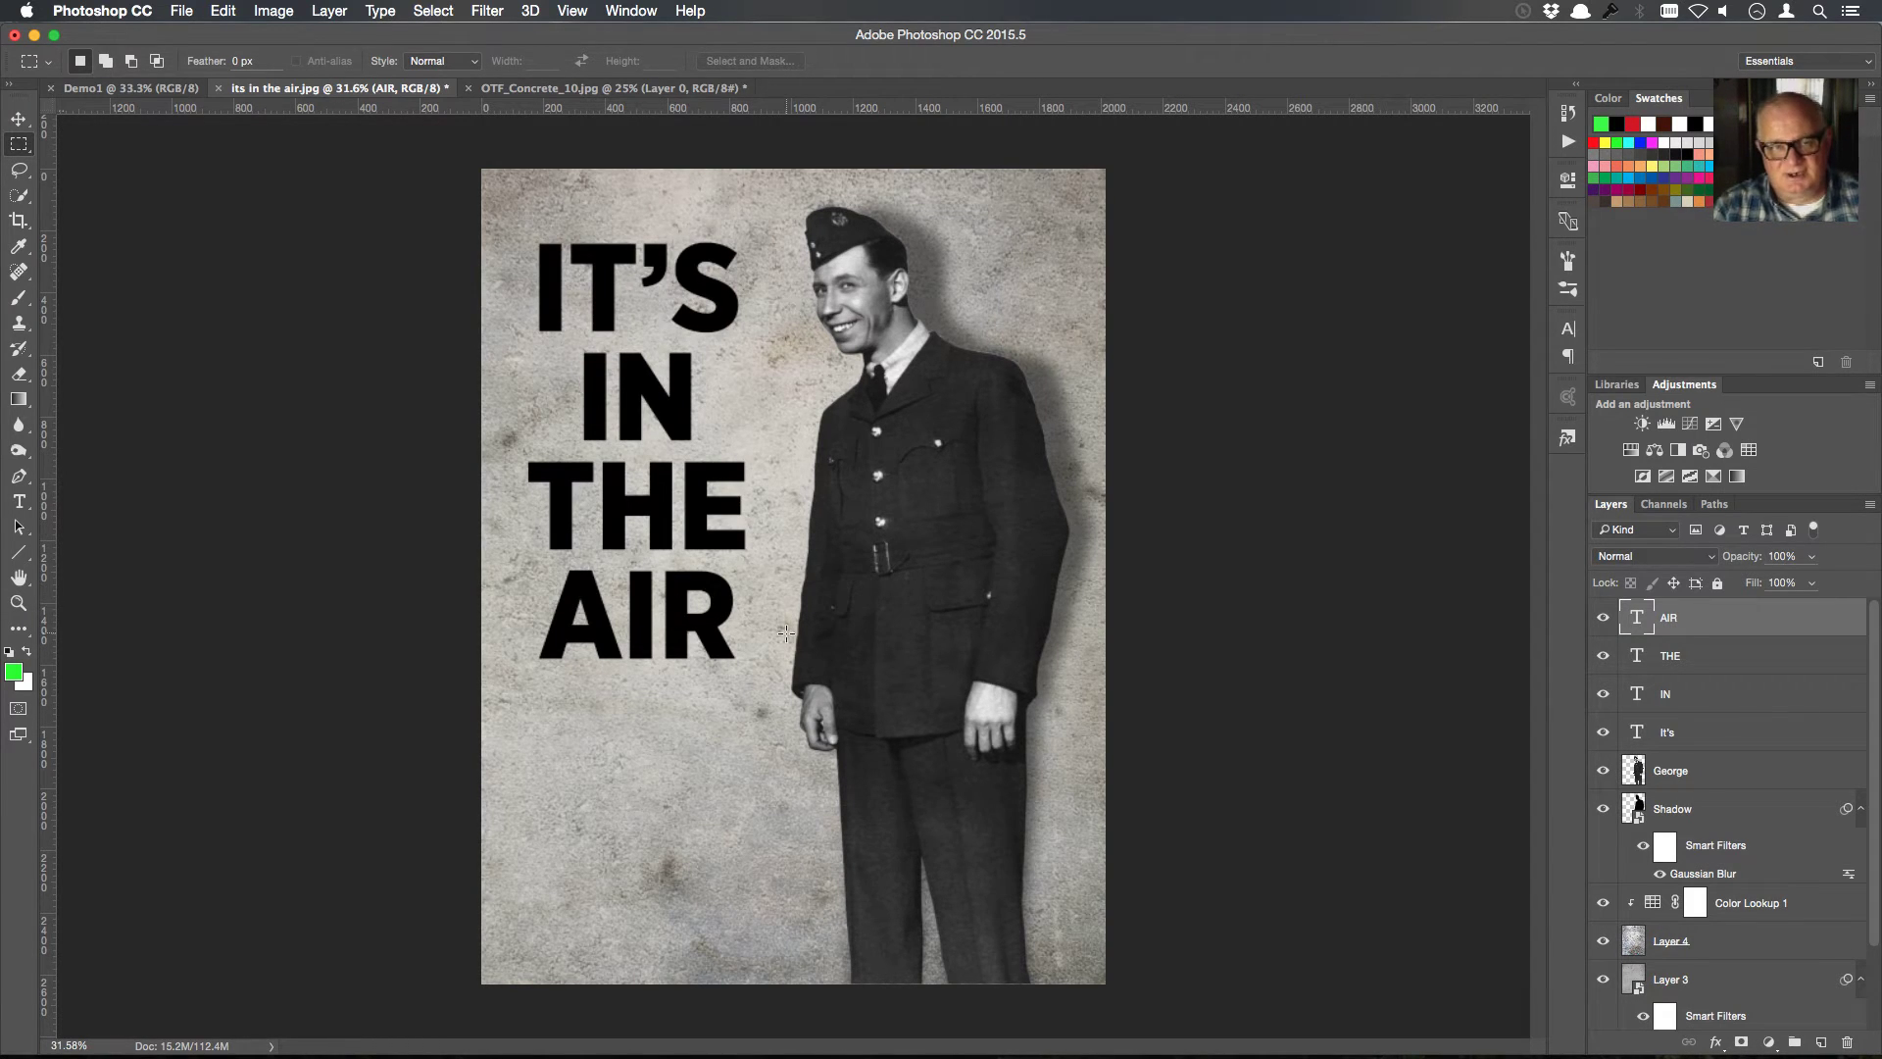
Hide the rulers and show them again
{"action": "left_click", "coordinate": [573, 12]}
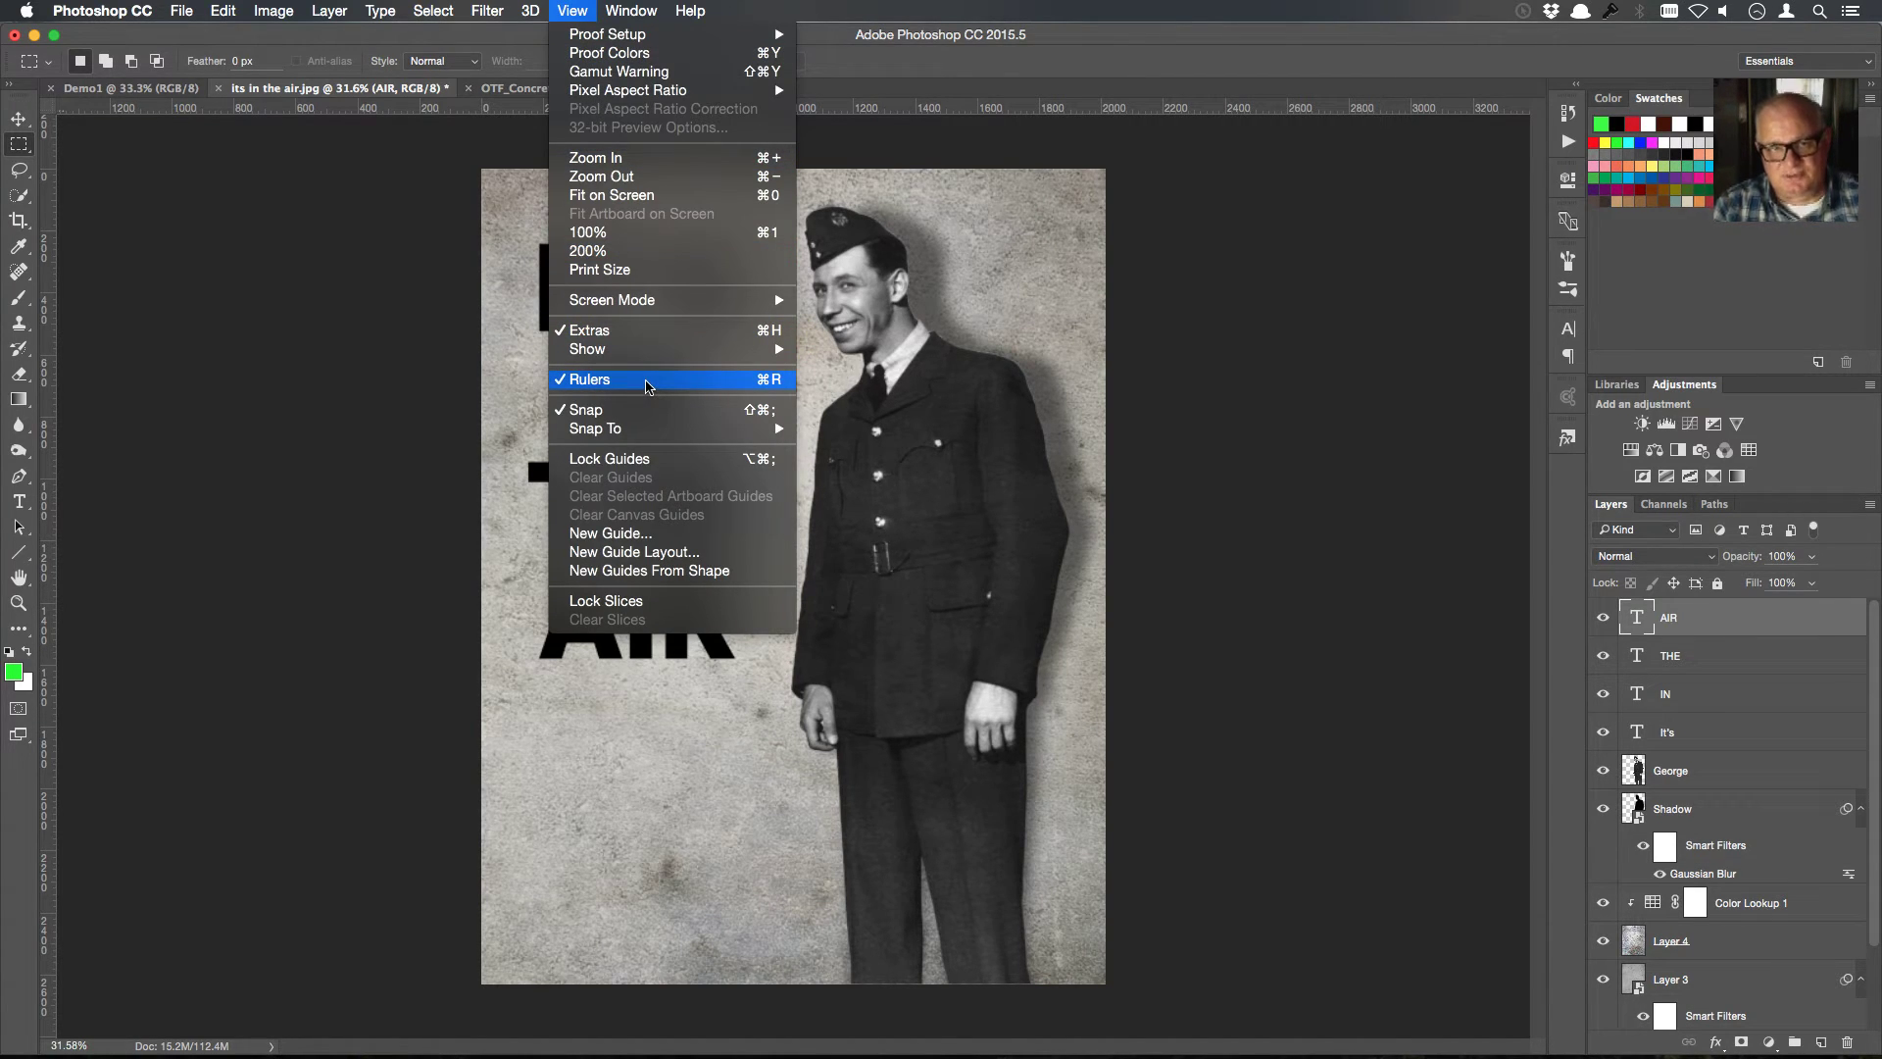
{"action": "left_click", "coordinate": [646, 383]}
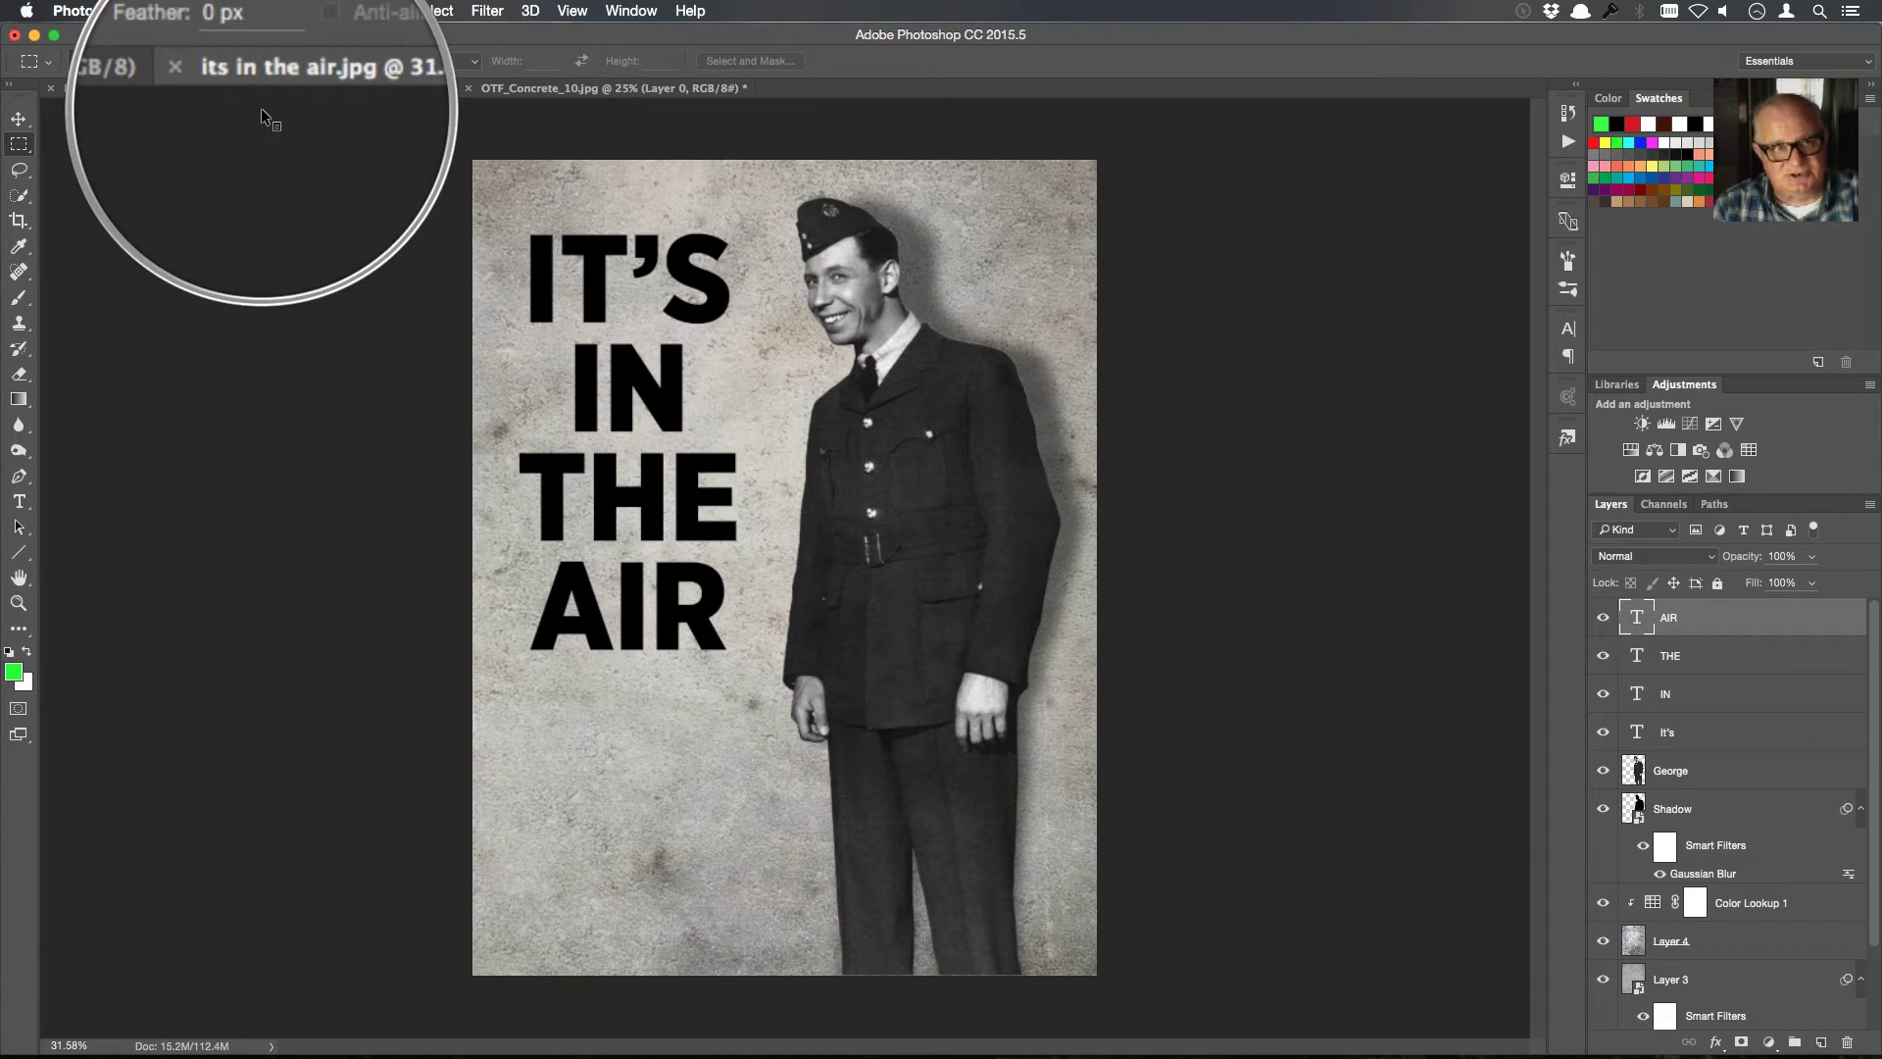
{"action": "left_click", "coordinate": [572, 12]}
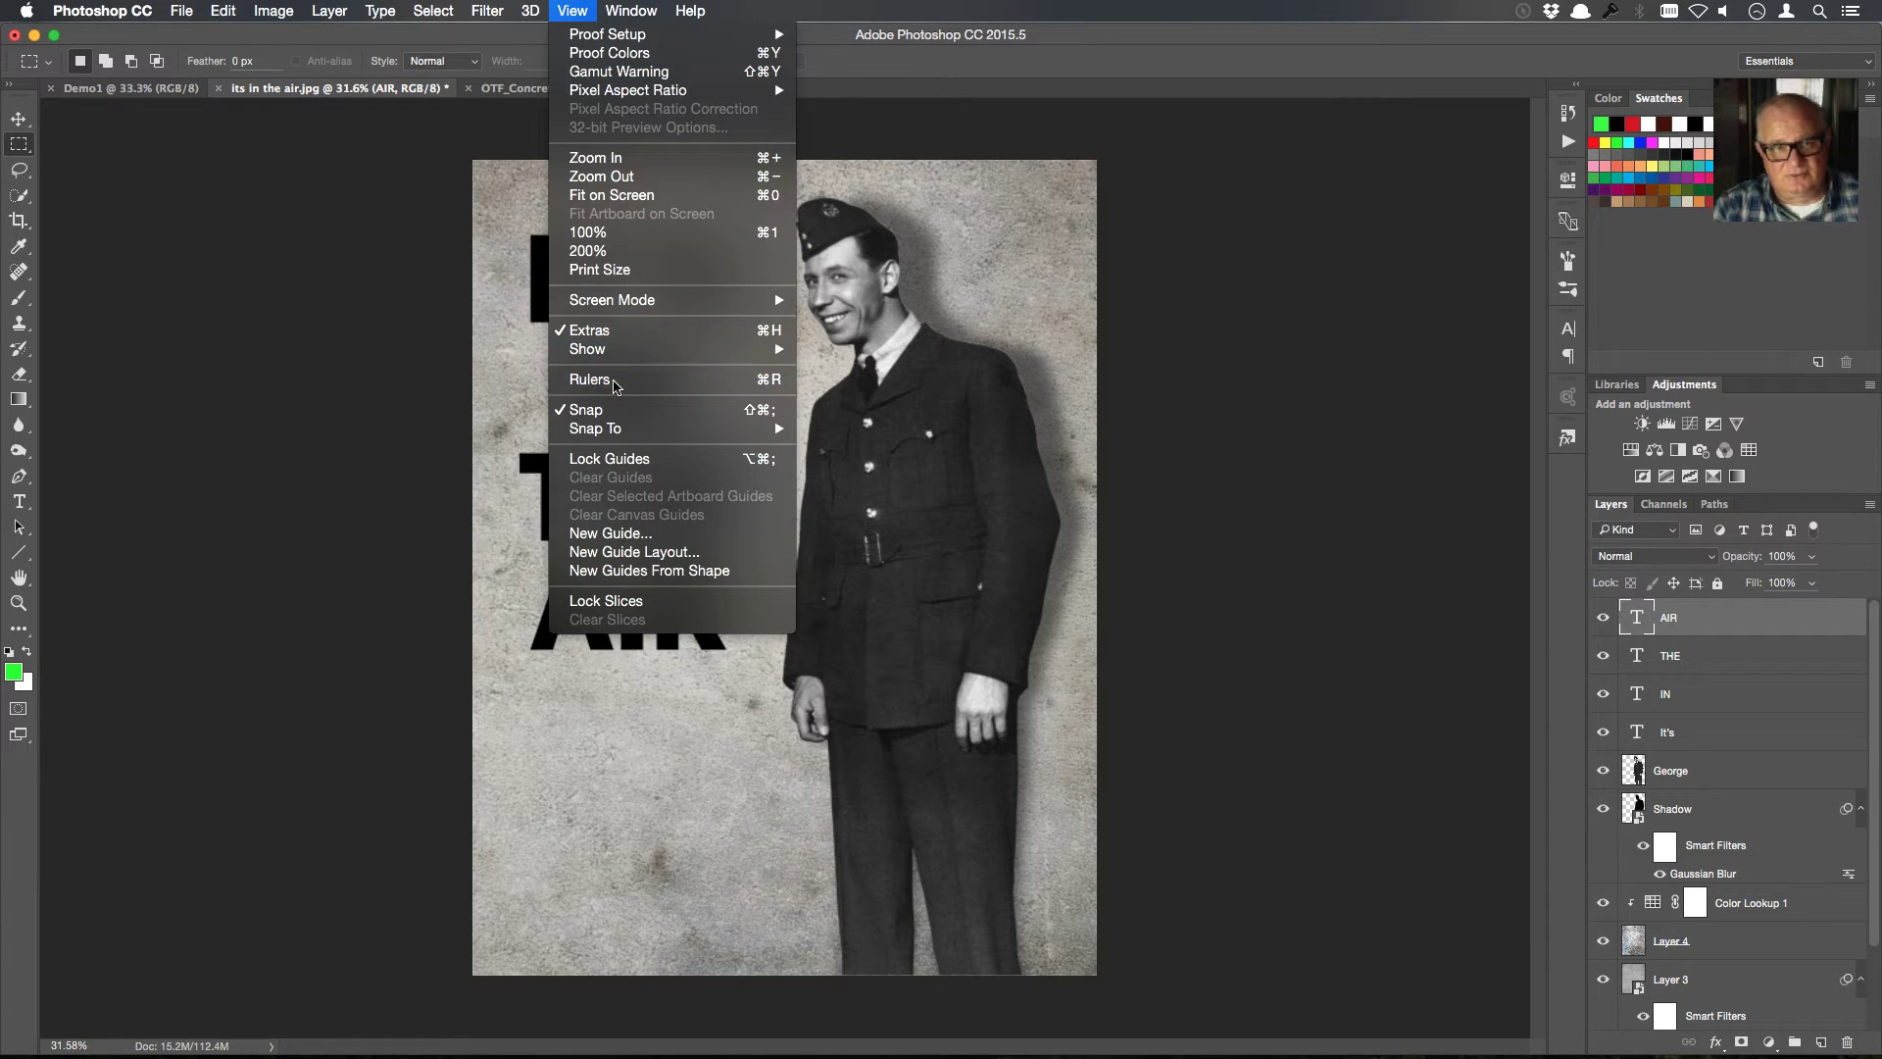
{"action": "left_click", "coordinate": [592, 380]}
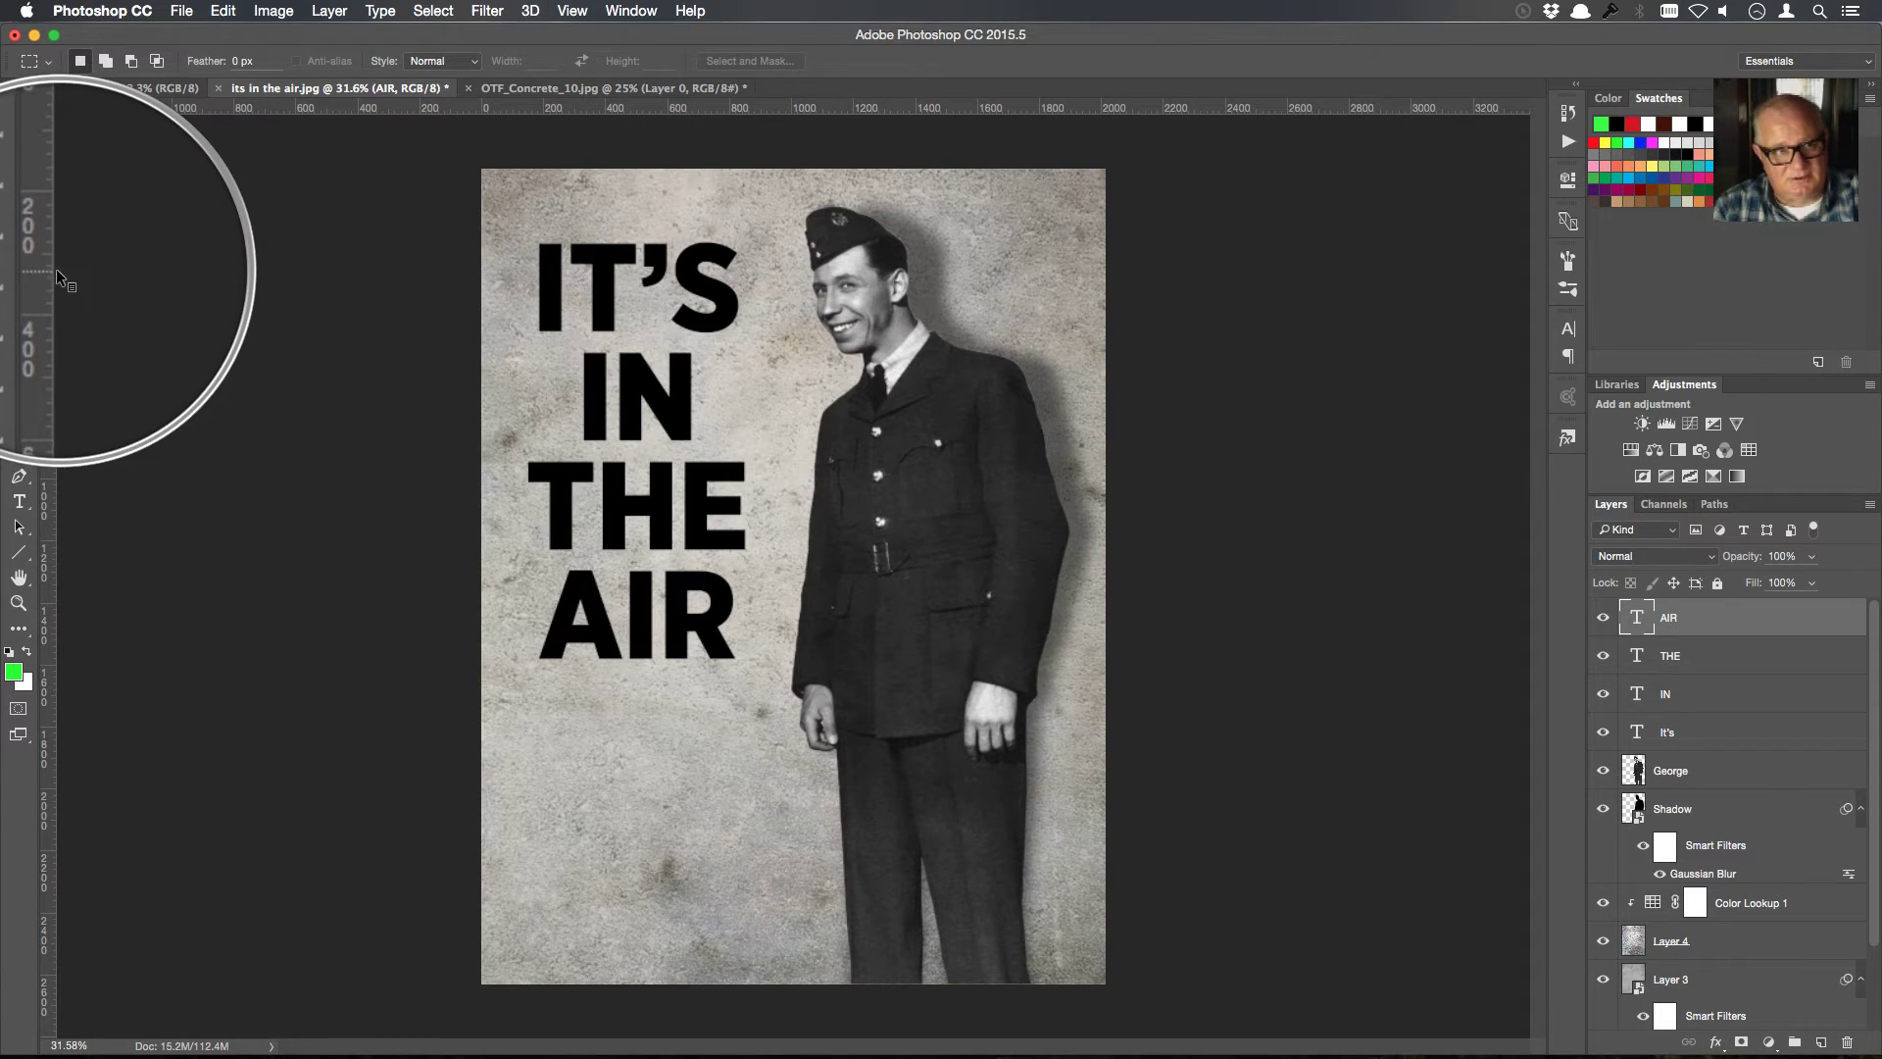
Place two vertical guides flanking the headline stack, at about 150 px and 880 px across the poster
{"action": "left_click_drag", "start_coordinate": [48, 279], "coordinate": [530, 304]}
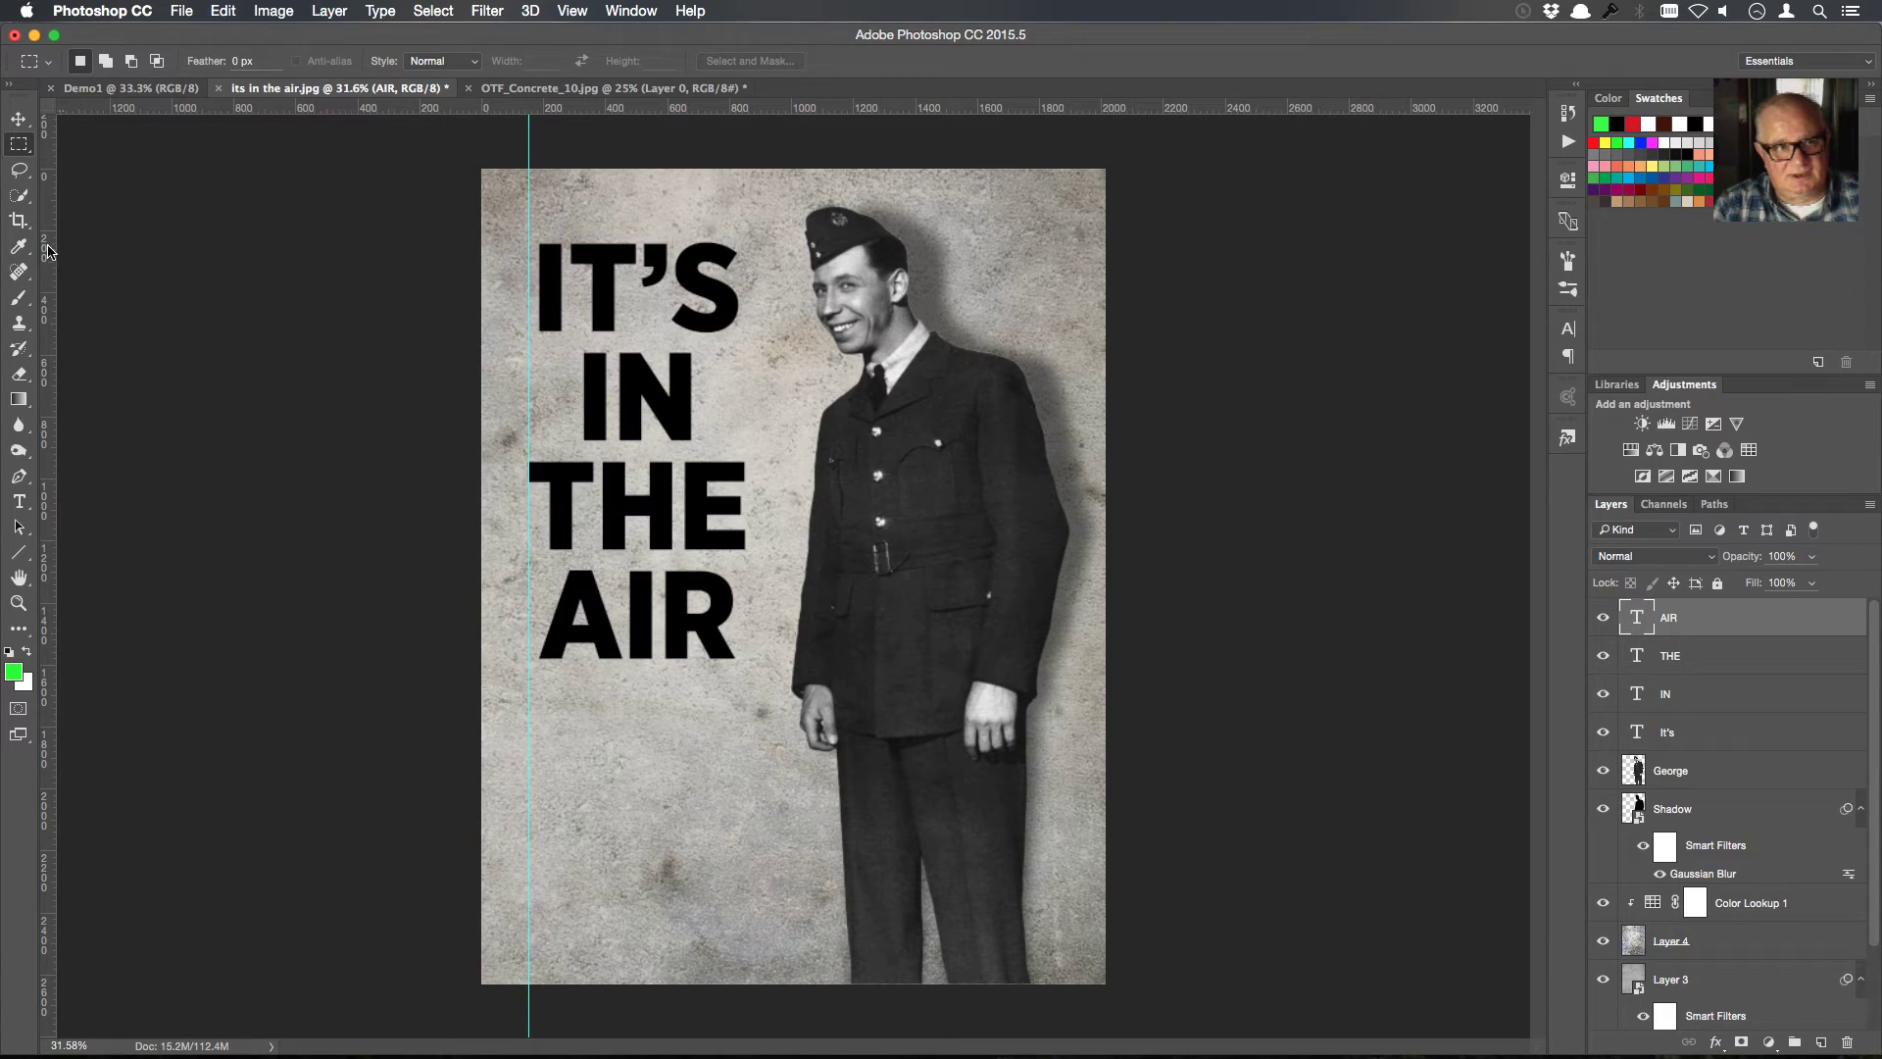
{"action": "left_click_drag", "start_coordinate": [47, 251], "coordinate": [757, 258]}
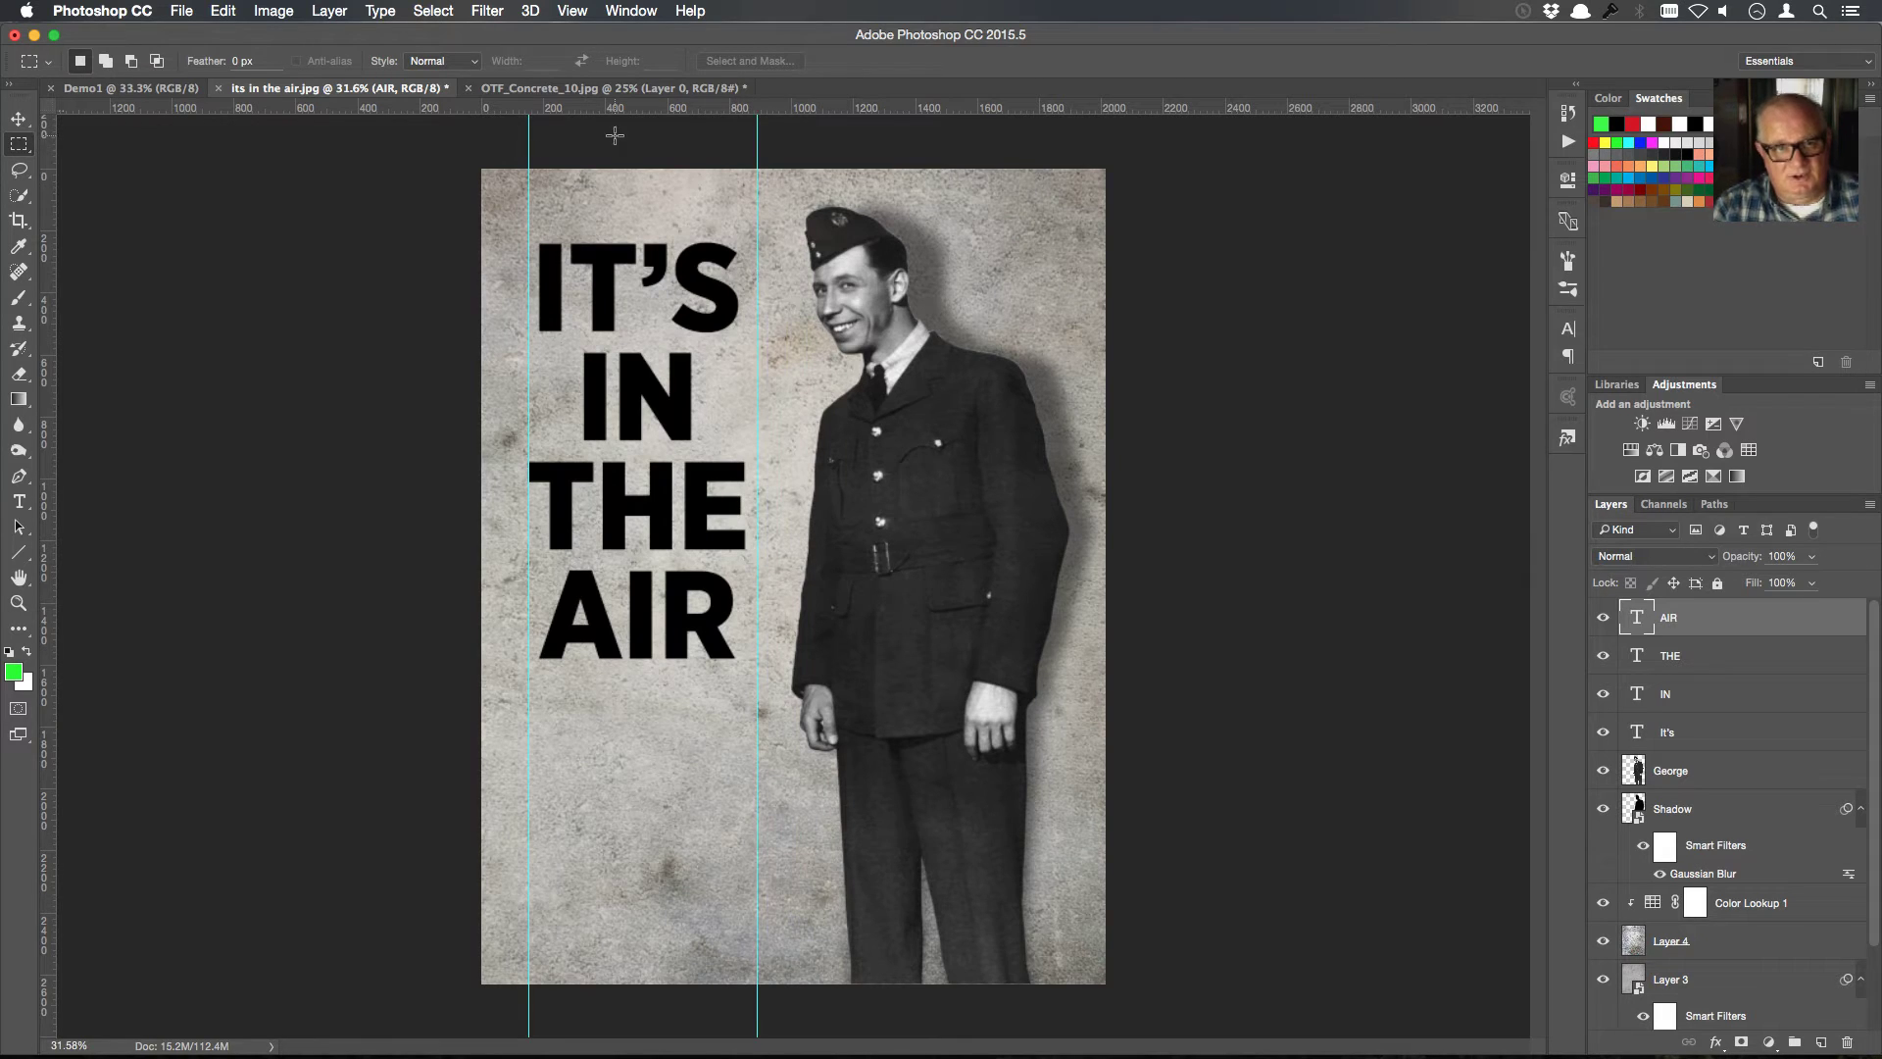
Try to stretch the live IT'S text horizontally to the guide nearest the airman
{"action": "left_click", "coordinate": [18, 119]}
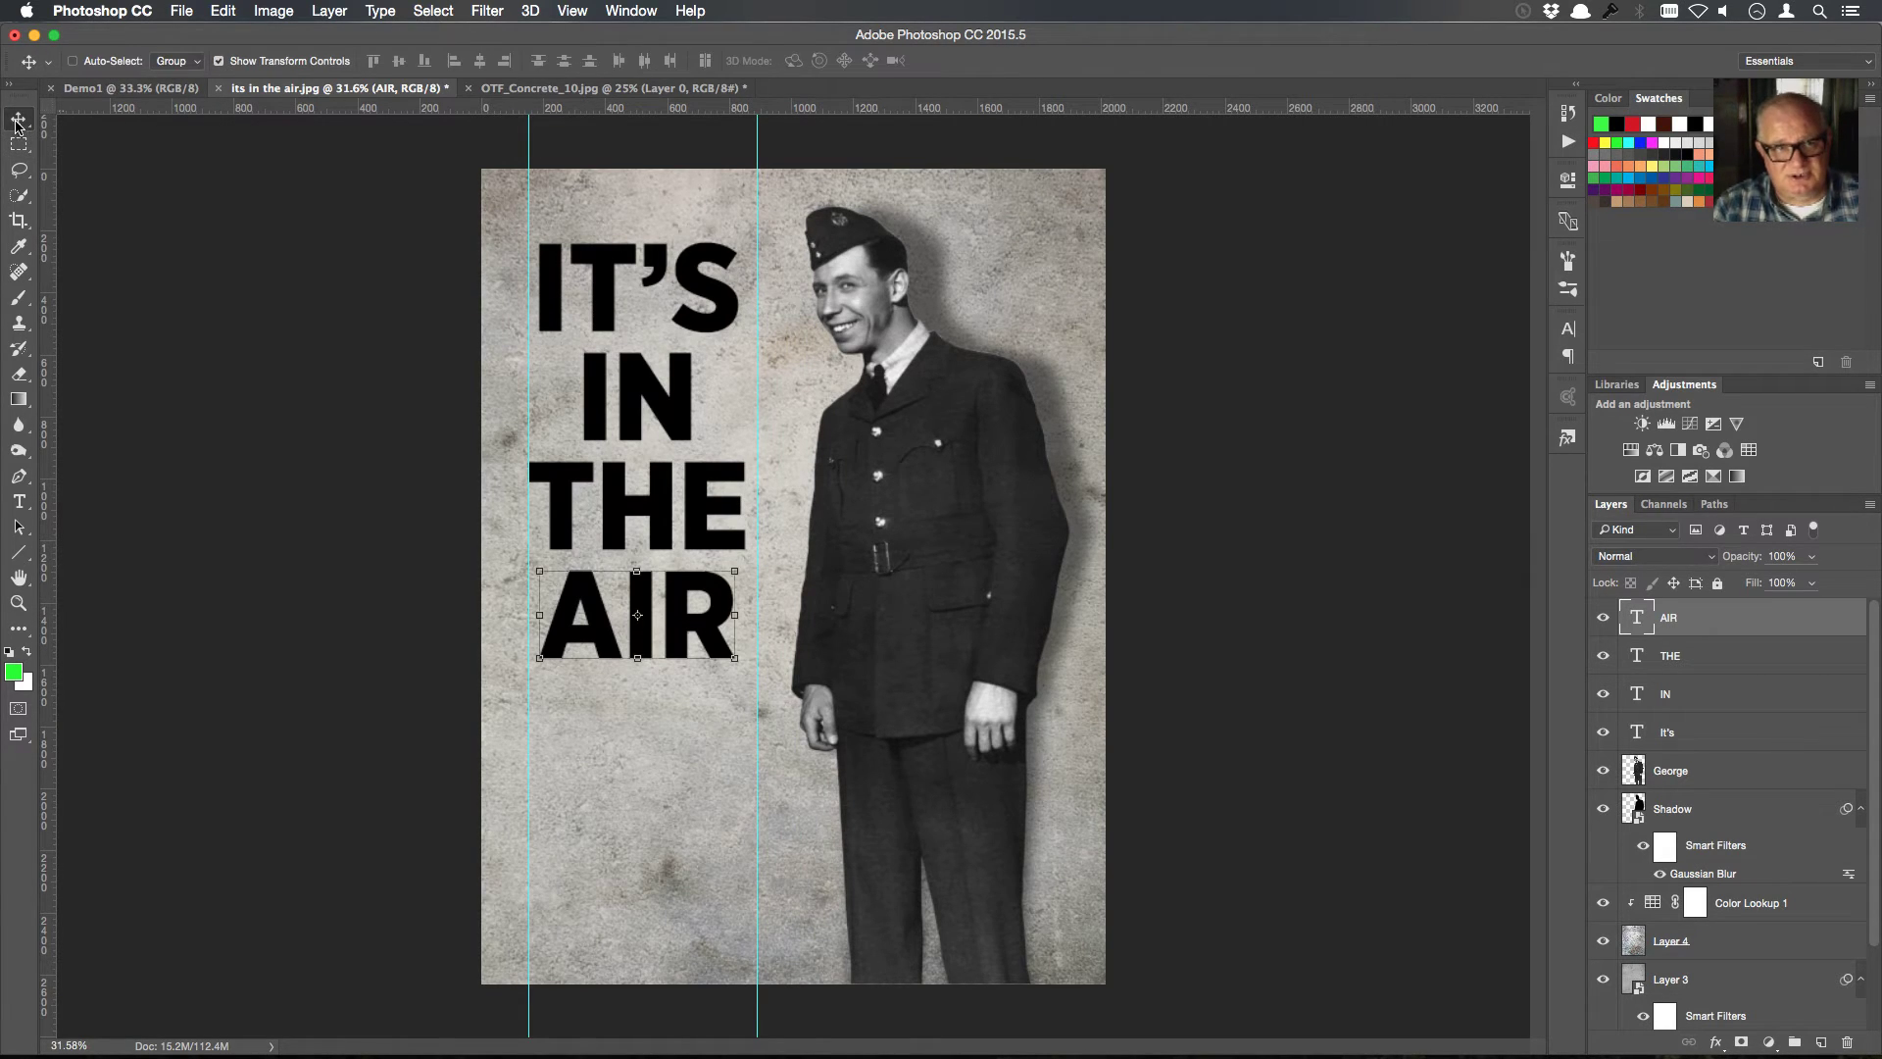
{"action": "left_click", "coordinate": [1727, 737]}
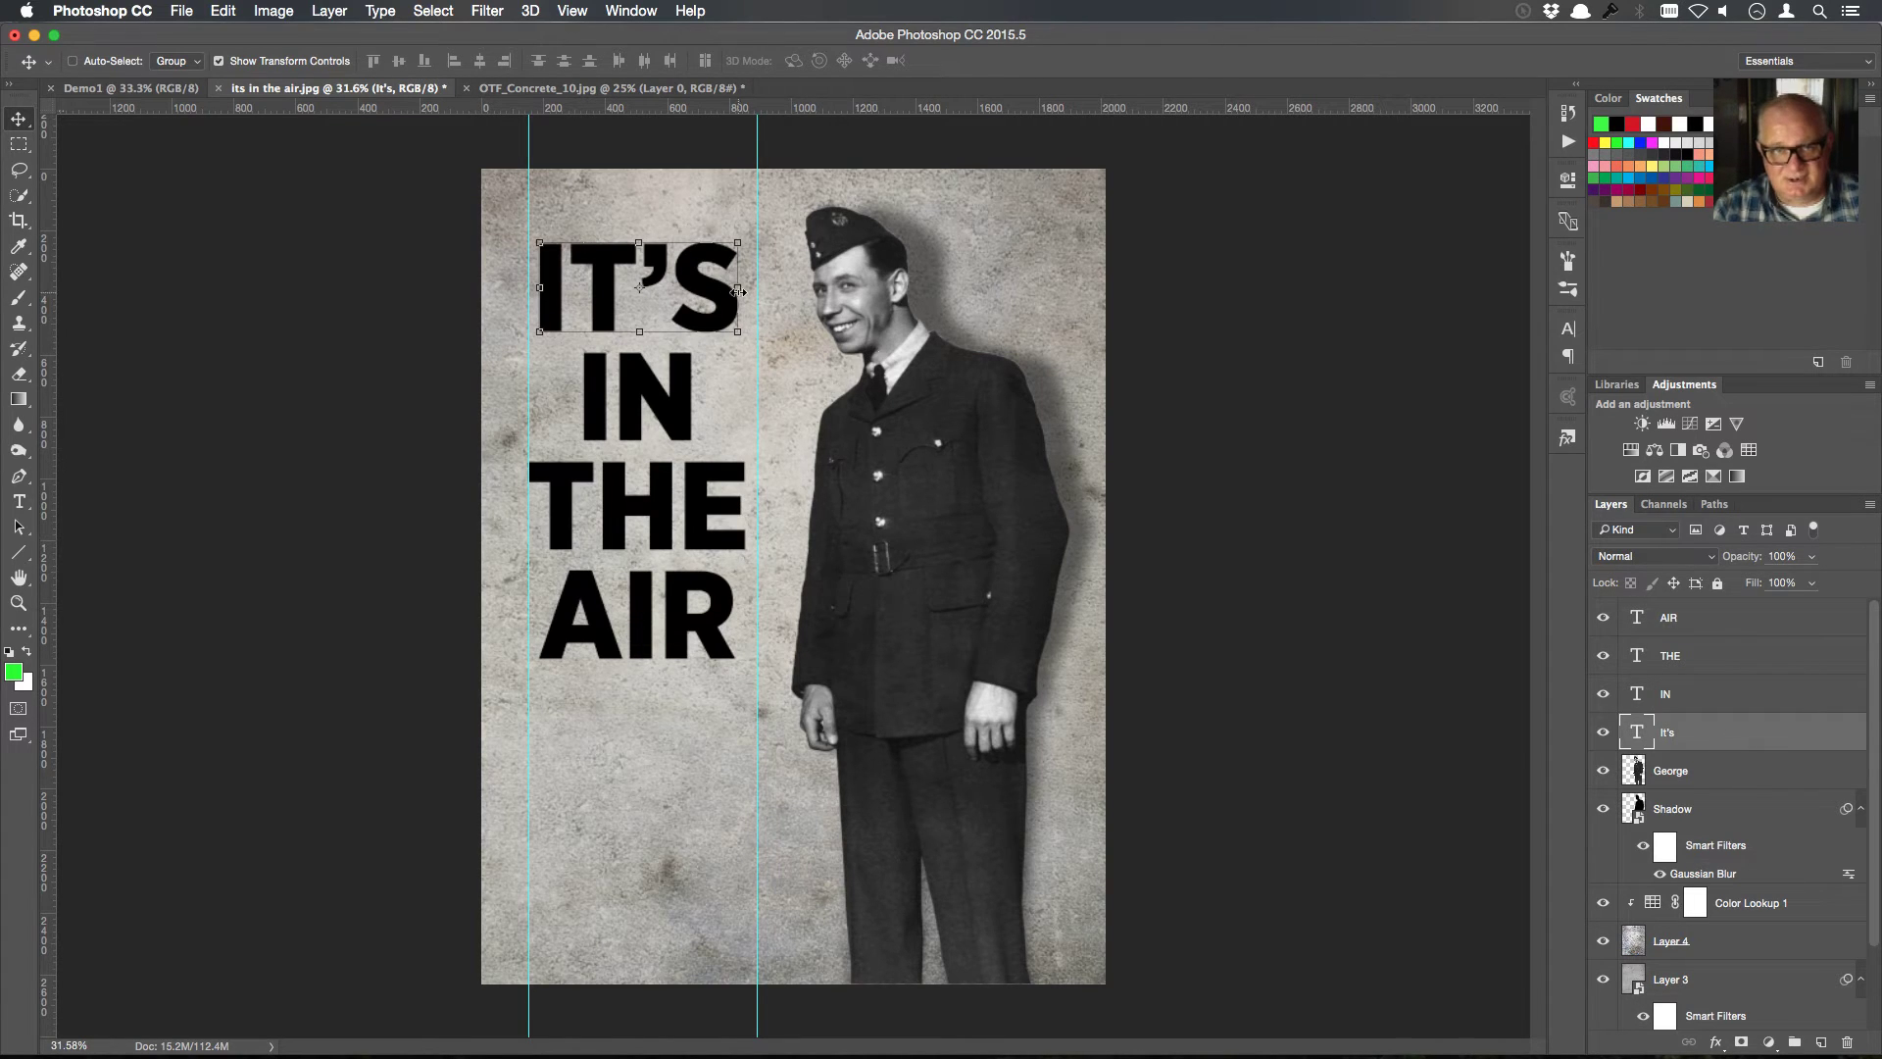
{"action": "left_click_drag", "start_coordinate": [737, 291], "coordinate": [750, 287]}
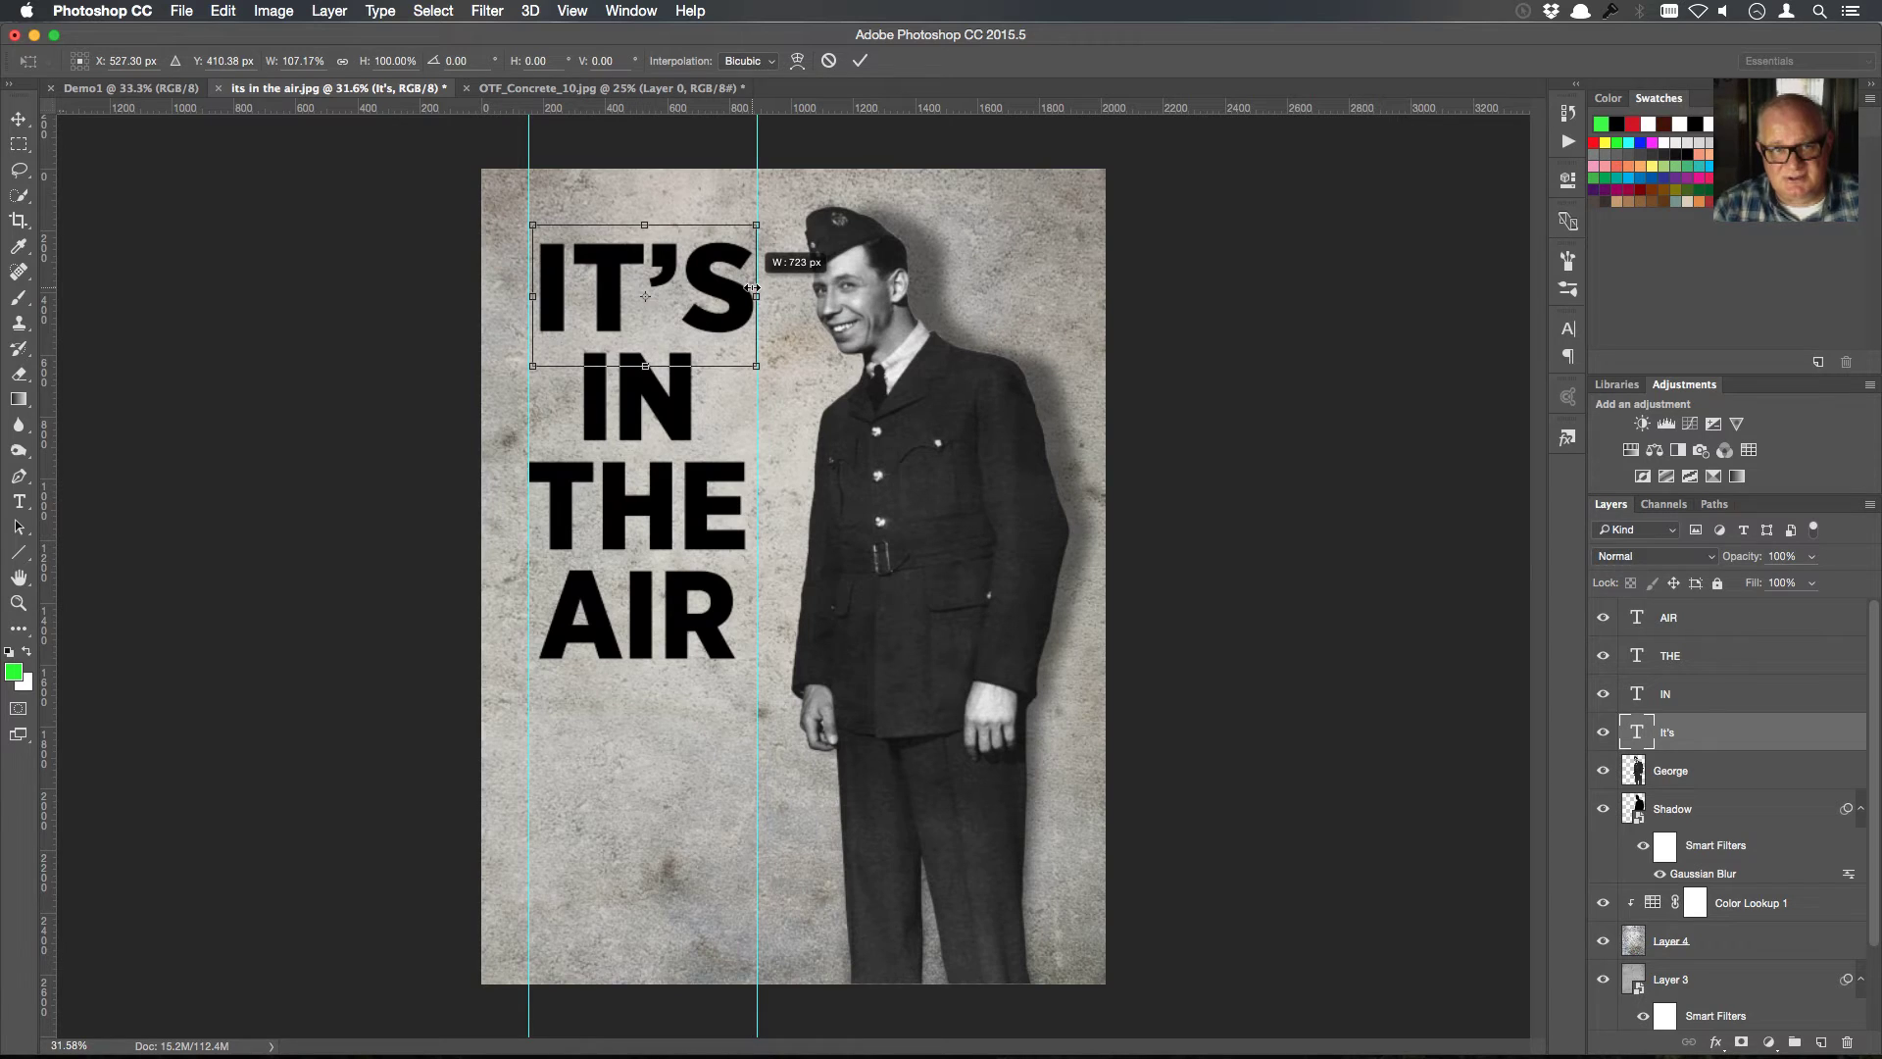
{"action": "left_click_drag", "start_coordinate": [751, 288], "coordinate": [751, 288]}
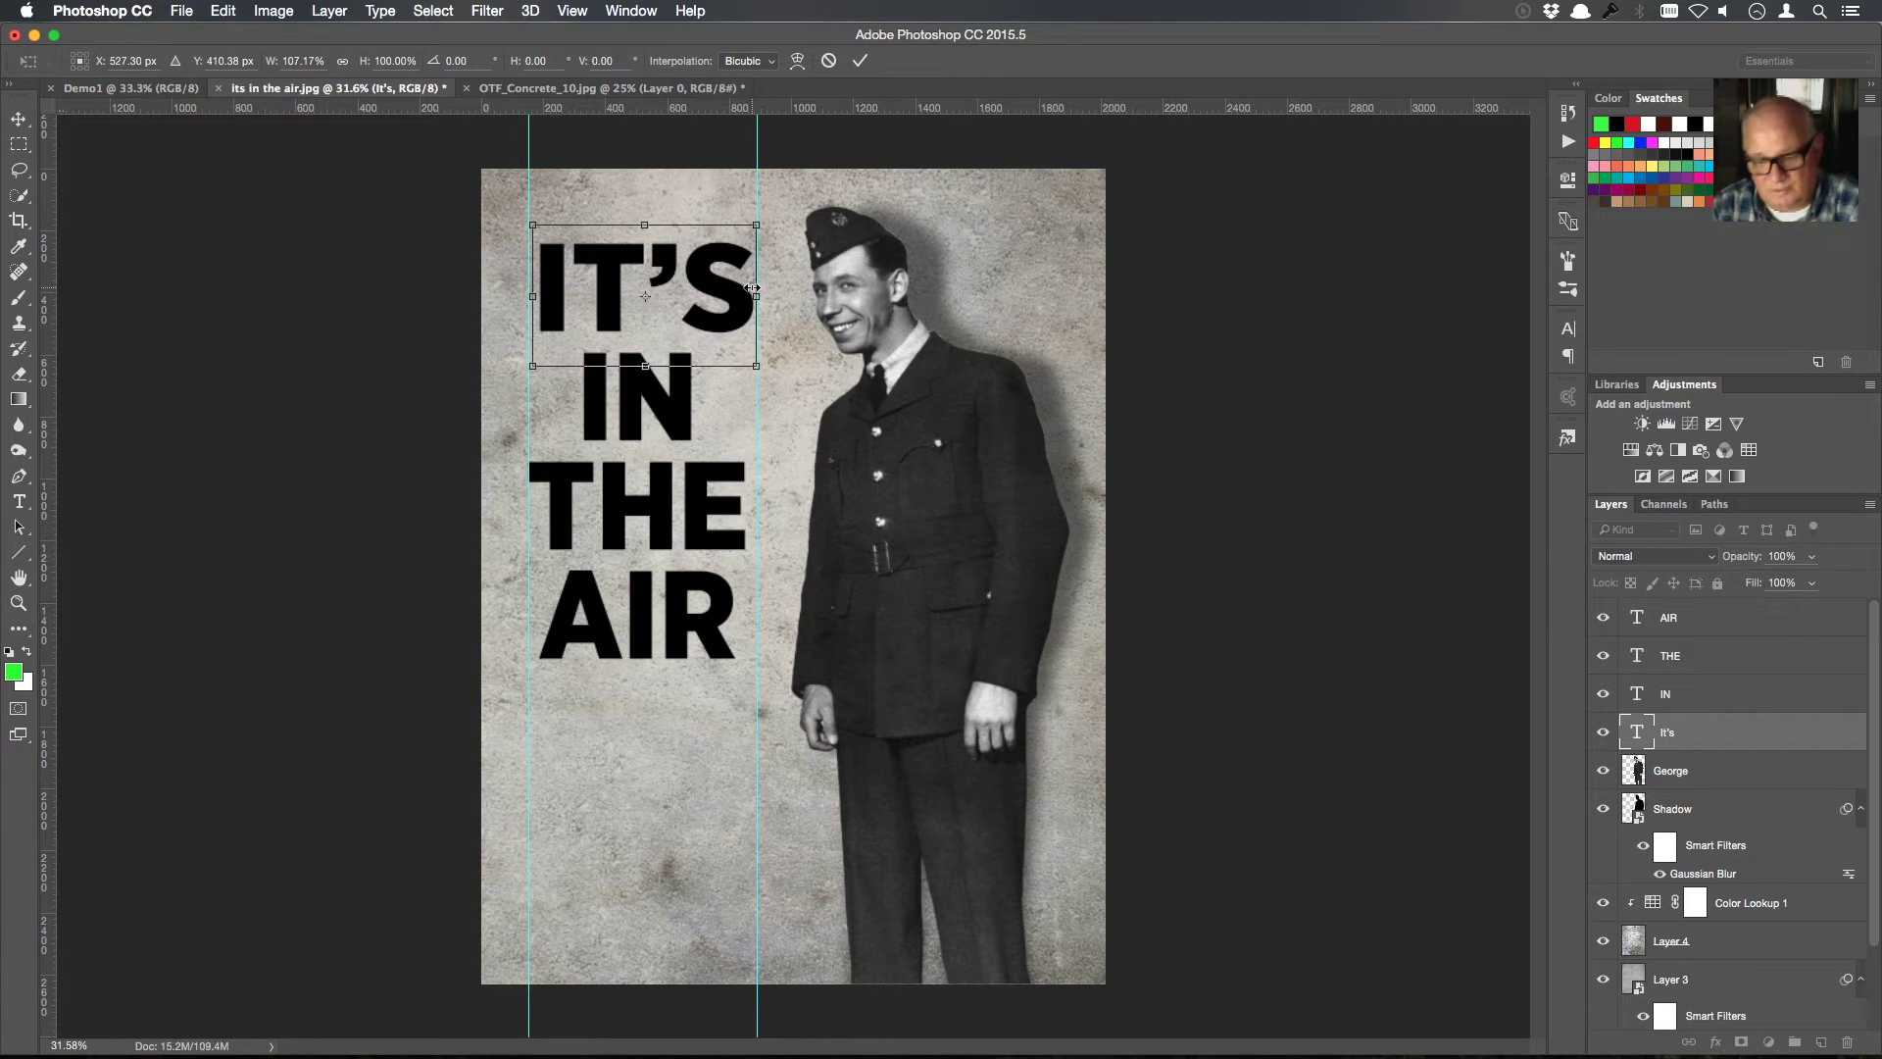
{"action": "key", "text": "Escape"}
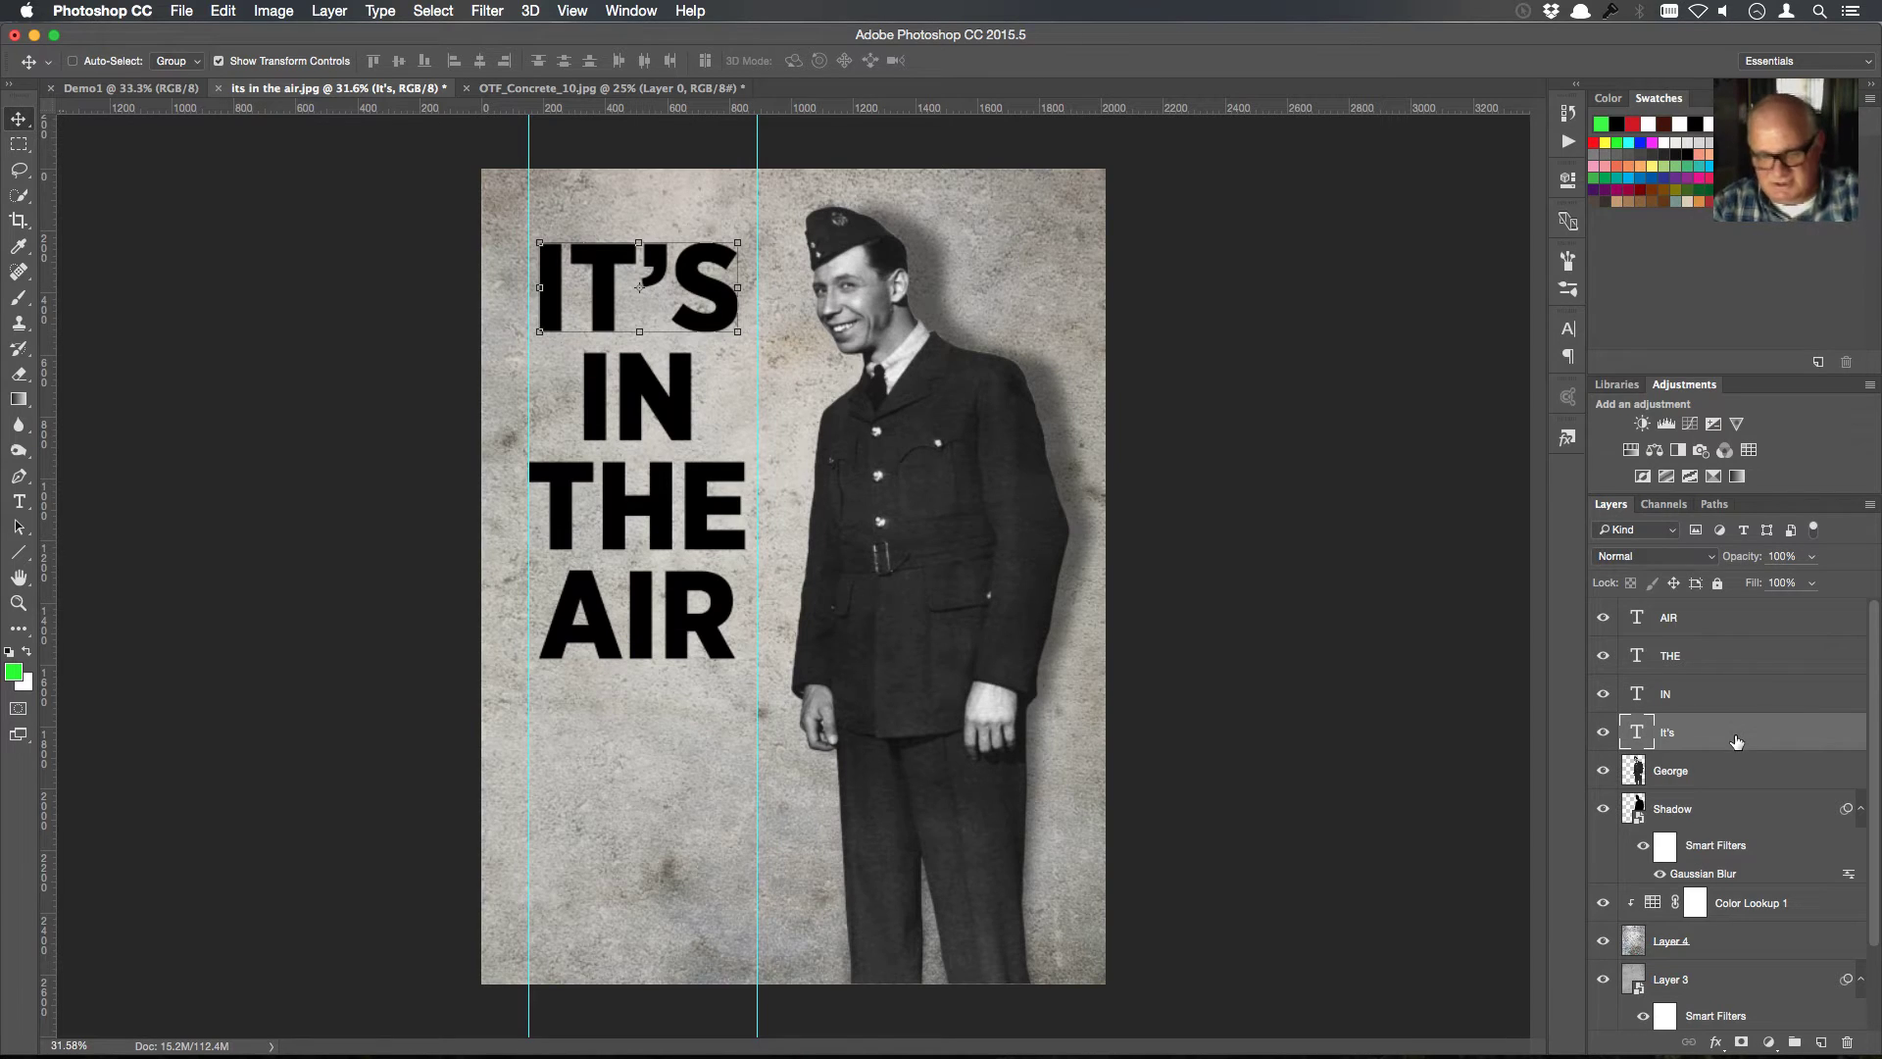
Rasterize the four headline text layers IT'S, IN, THE and AIR together
{"action": "left_click", "coordinate": [1725, 629], "text": "shift"}
{"action": "right_click", "coordinate": [1725, 628]}
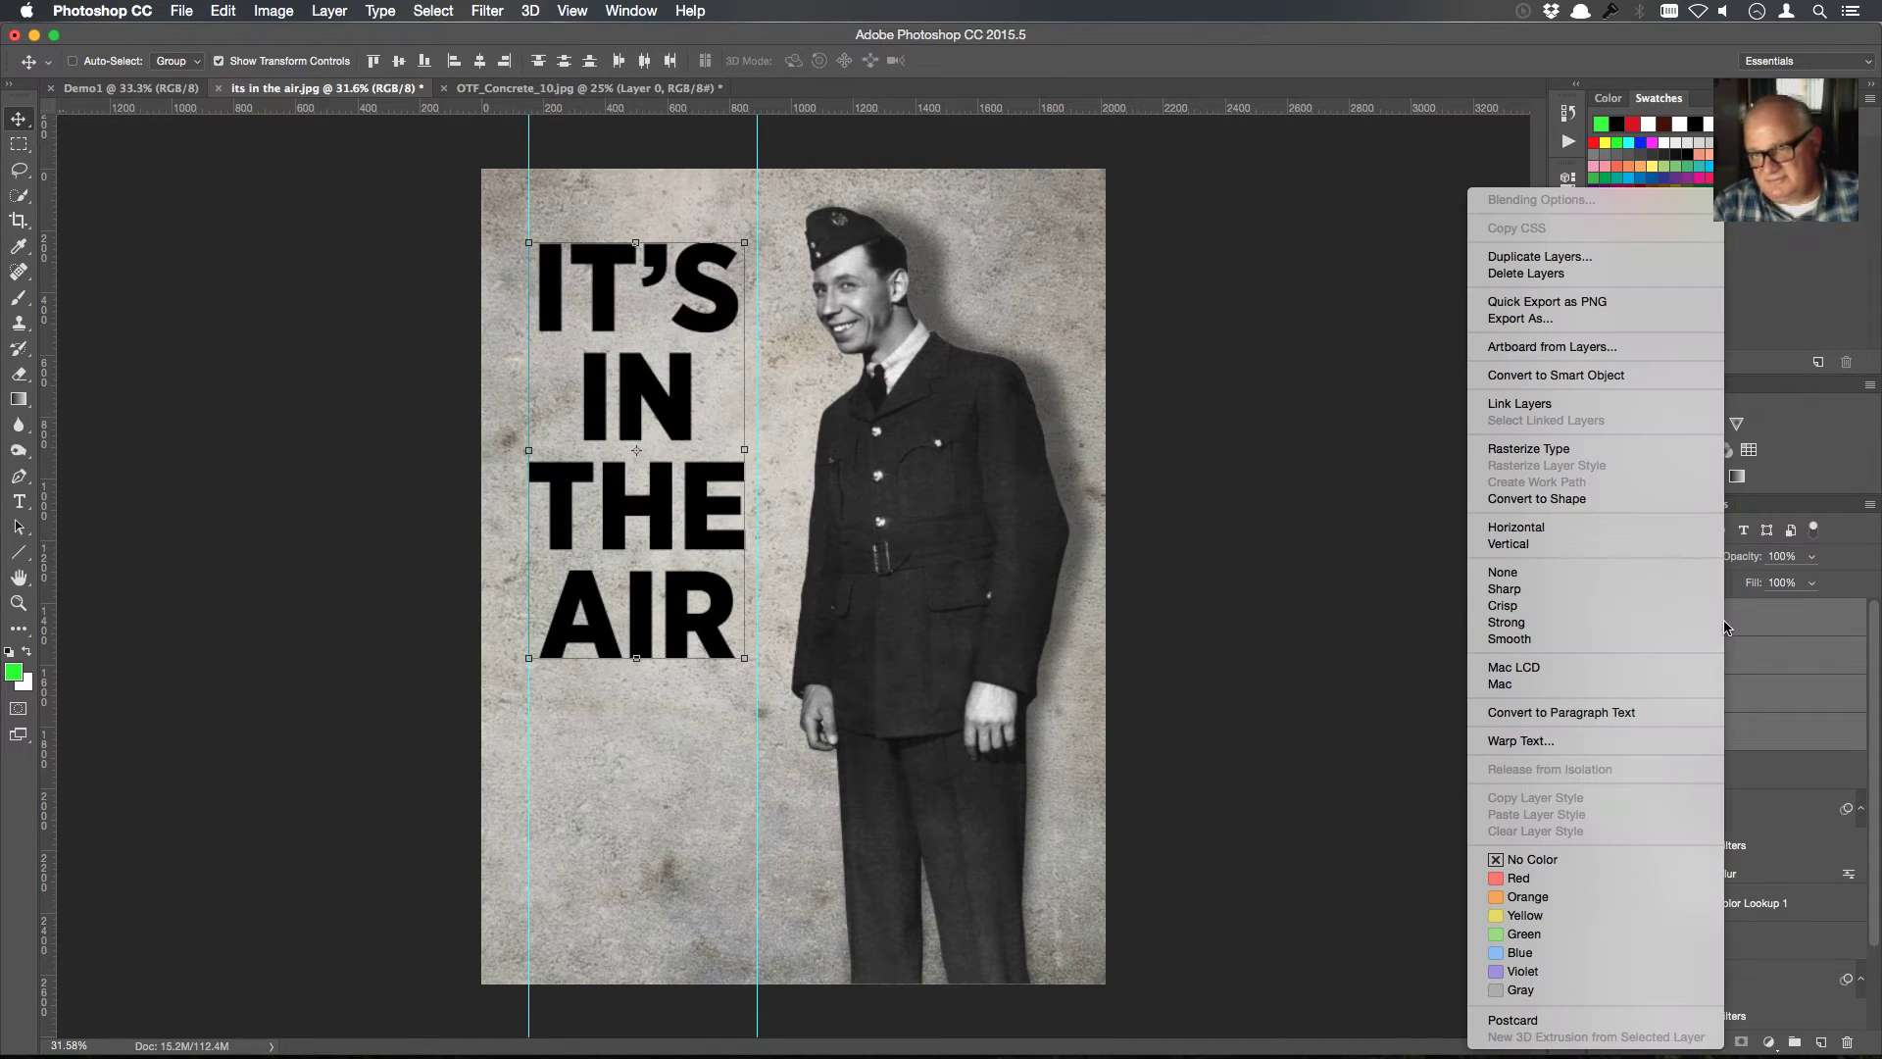
{"action": "left_click", "coordinate": [1566, 449]}
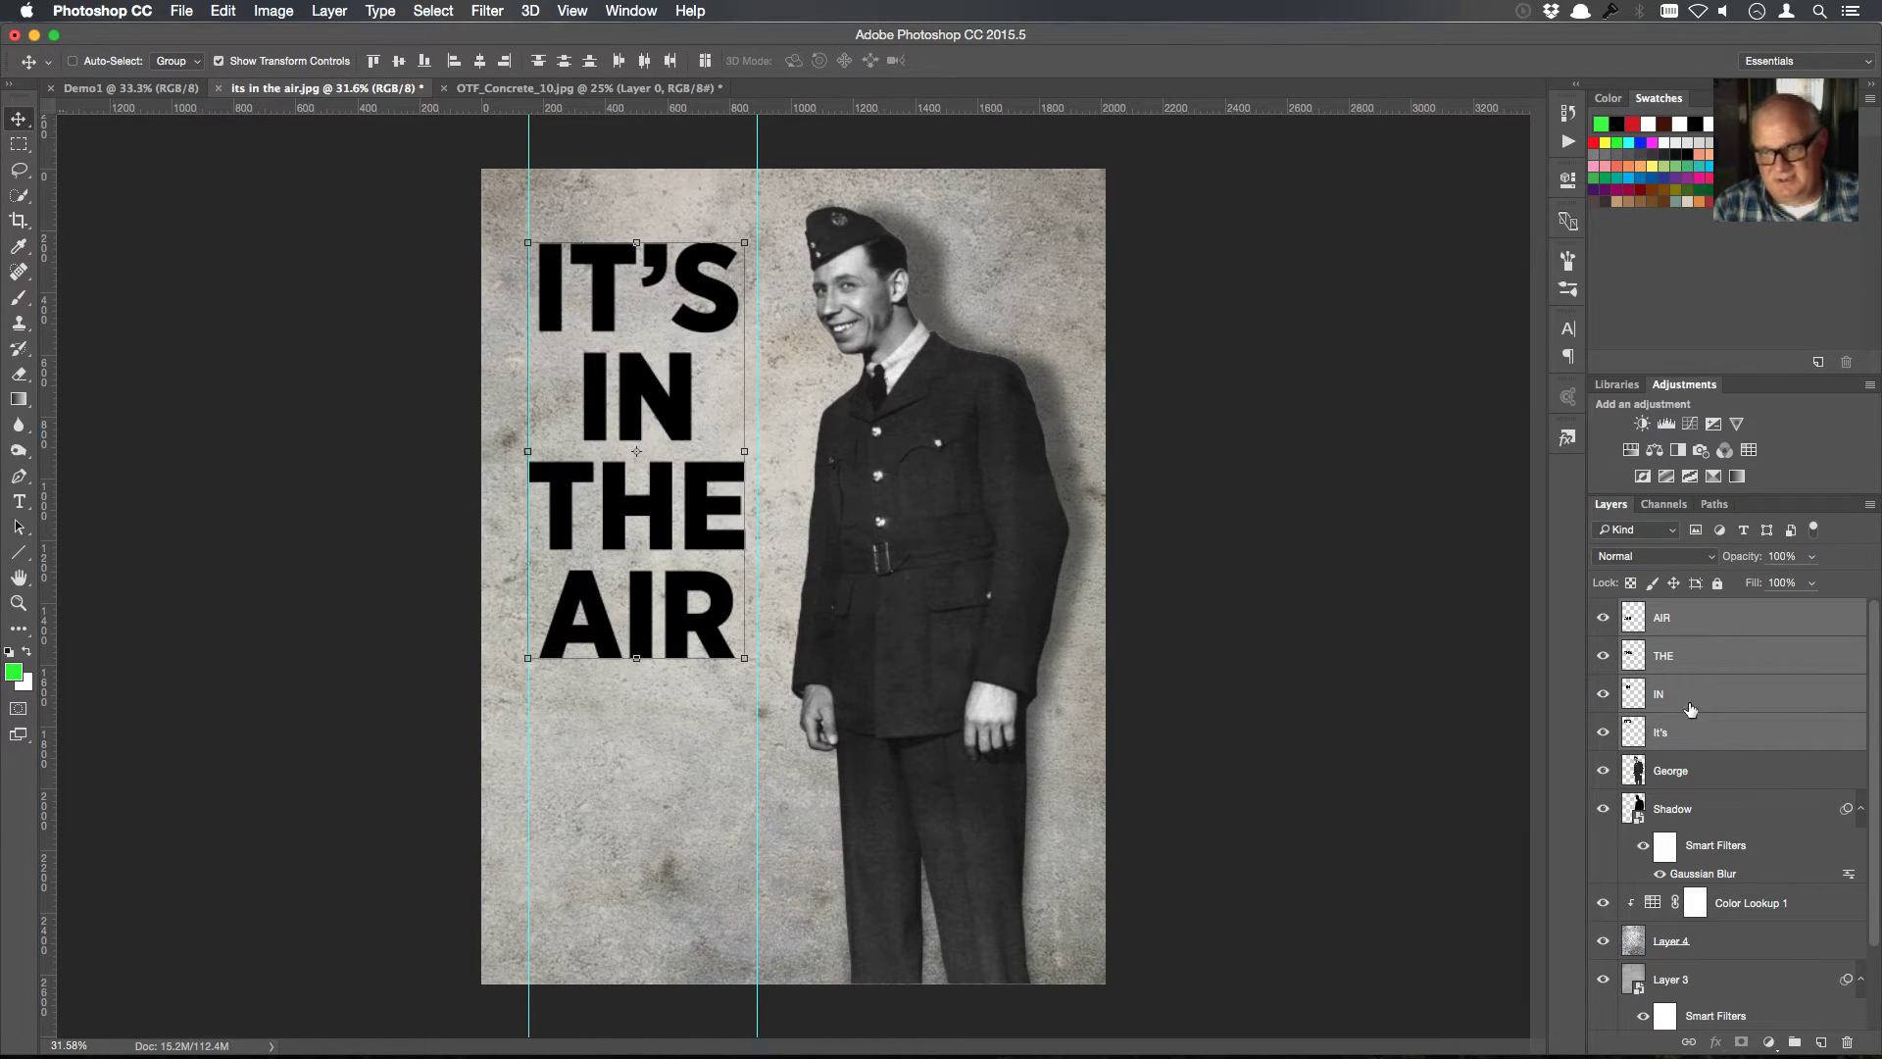
Stretch the rasterized IT'S horizontally so it spans both vertical guides, and apply the transform
{"action": "left_click", "coordinate": [1727, 736]}
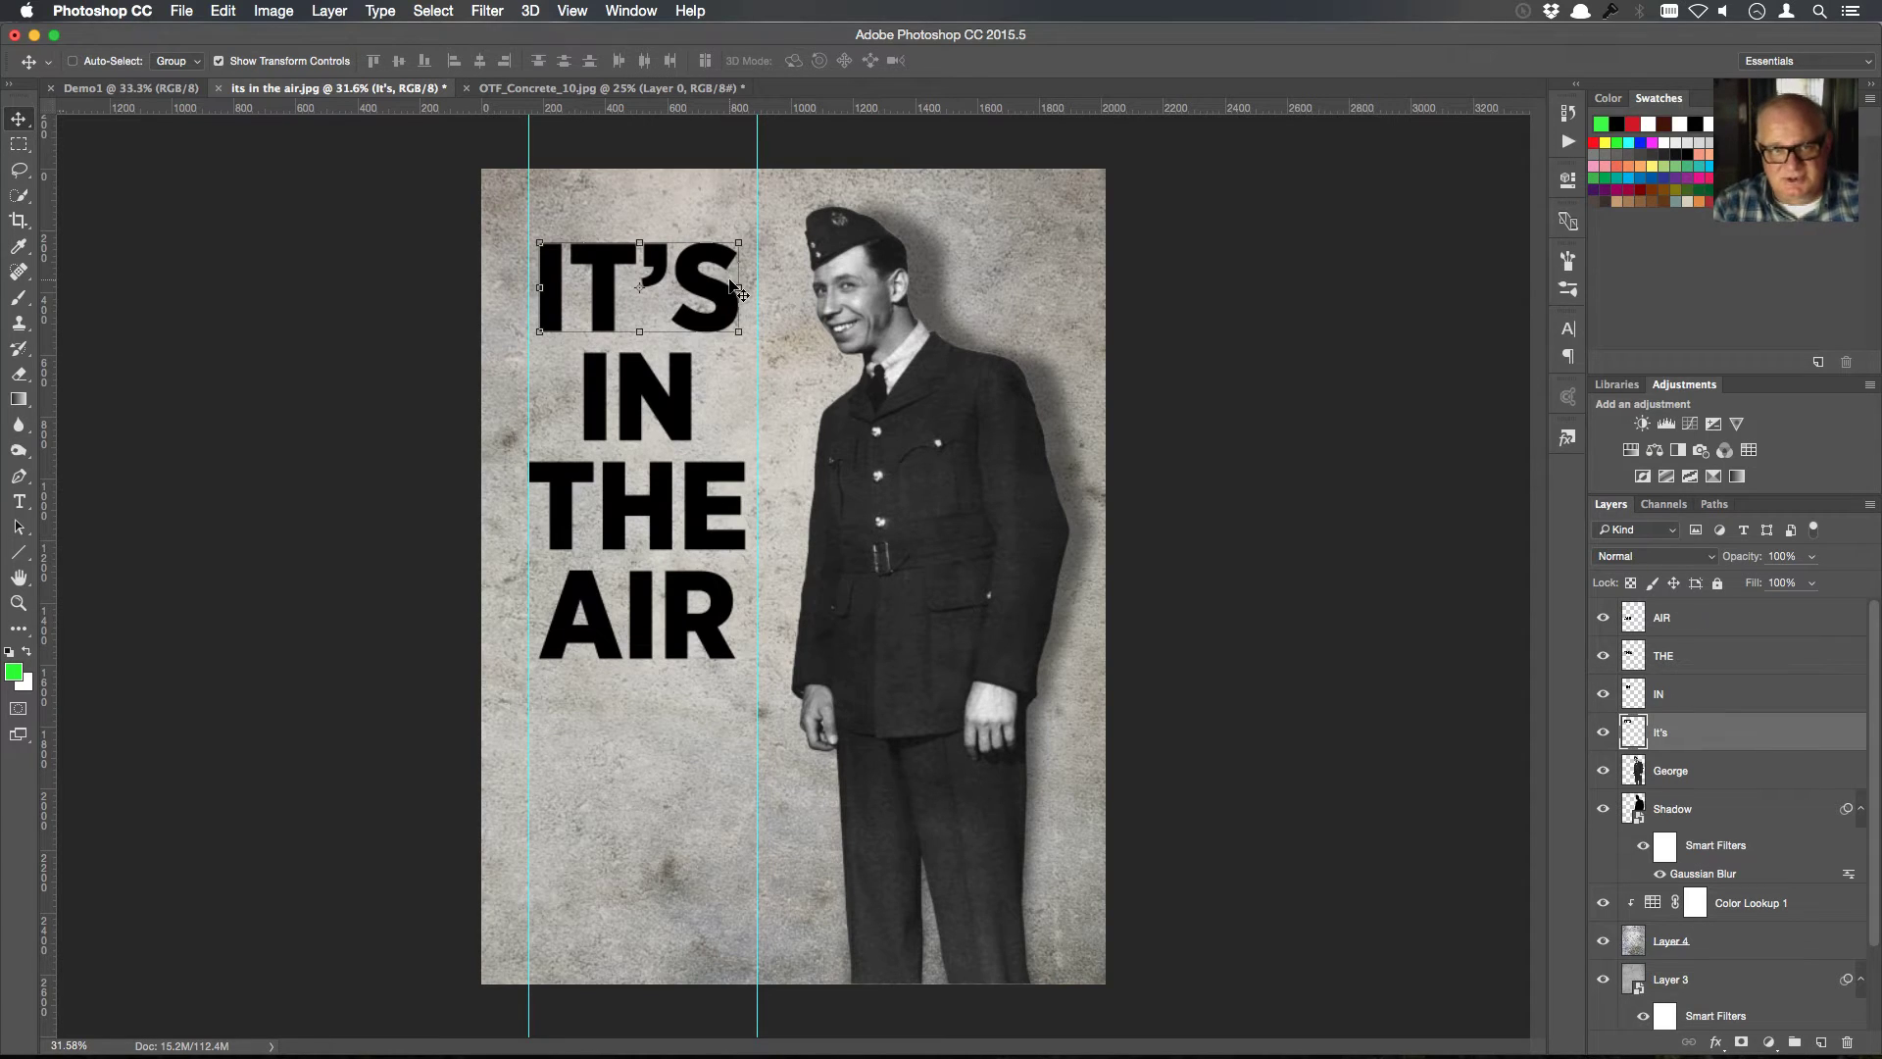
{"action": "left_click_drag", "start_coordinate": [740, 287], "coordinate": [757, 287]}
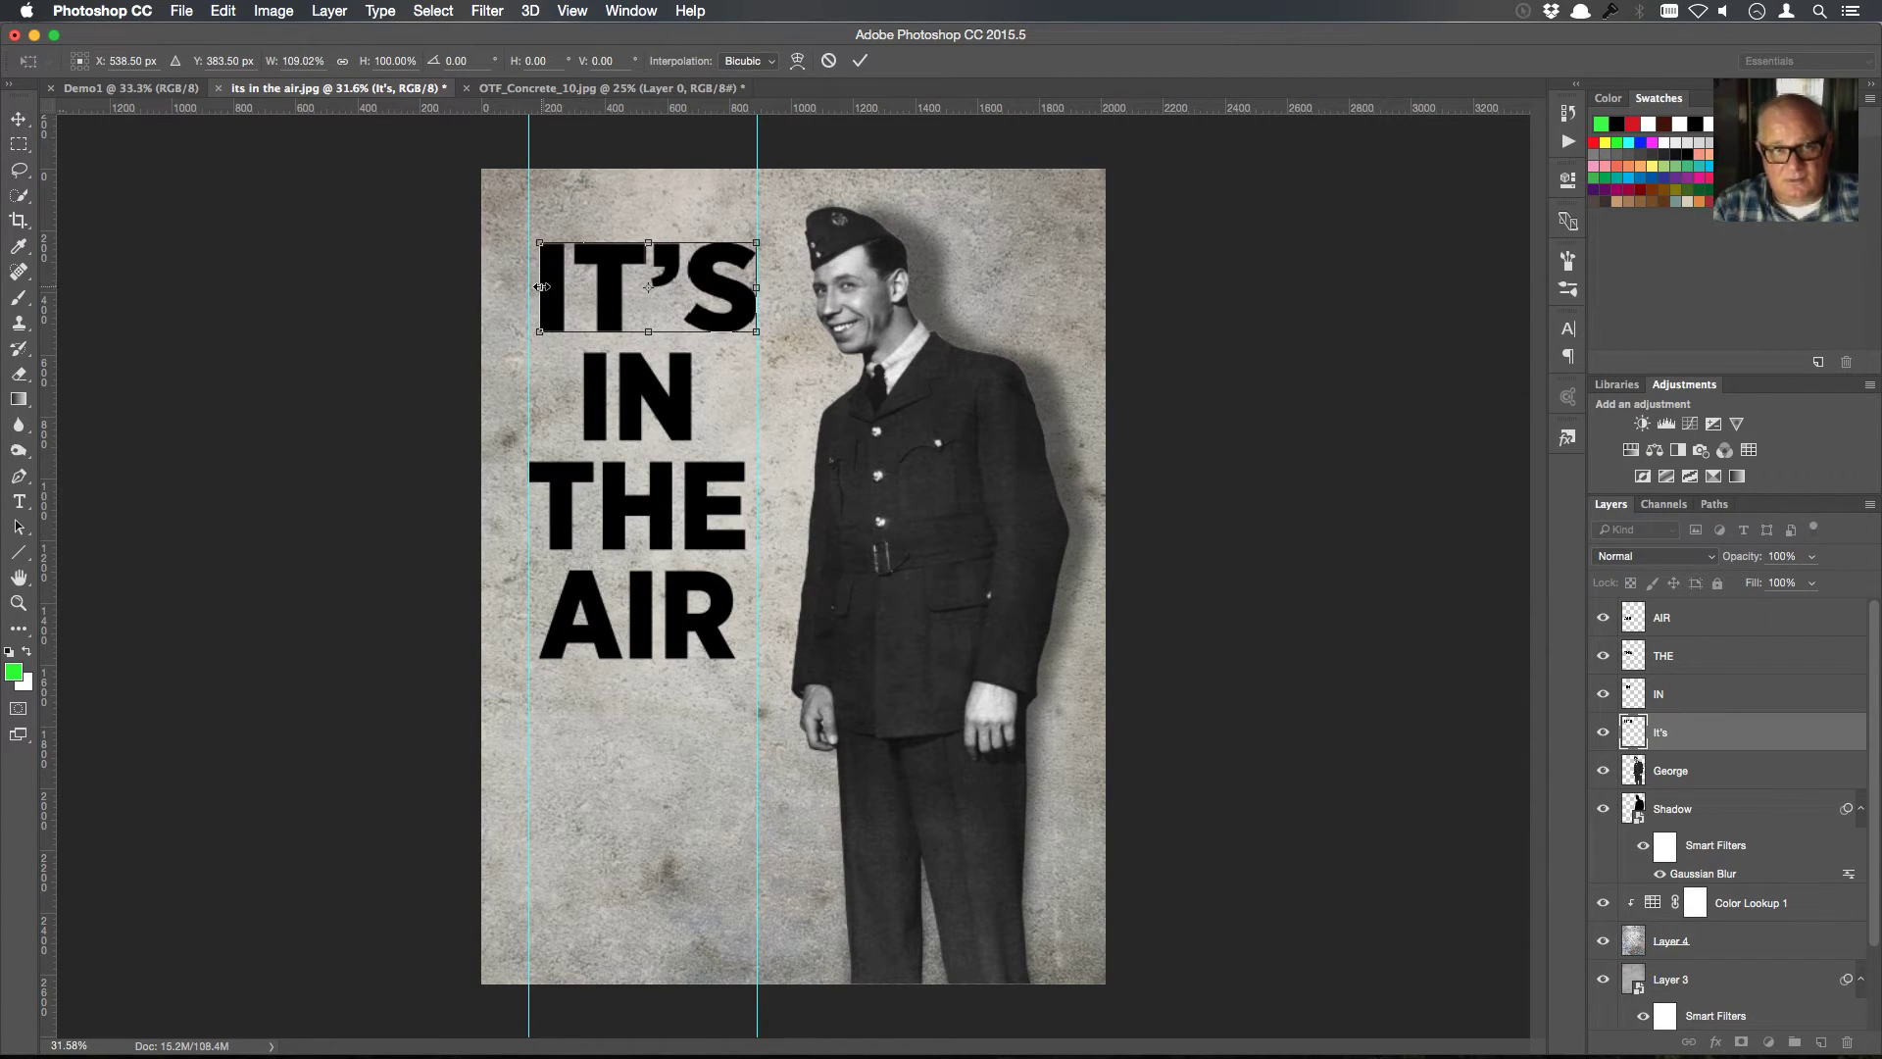
{"action": "left_click_drag", "start_coordinate": [541, 287], "coordinate": [530, 287]}
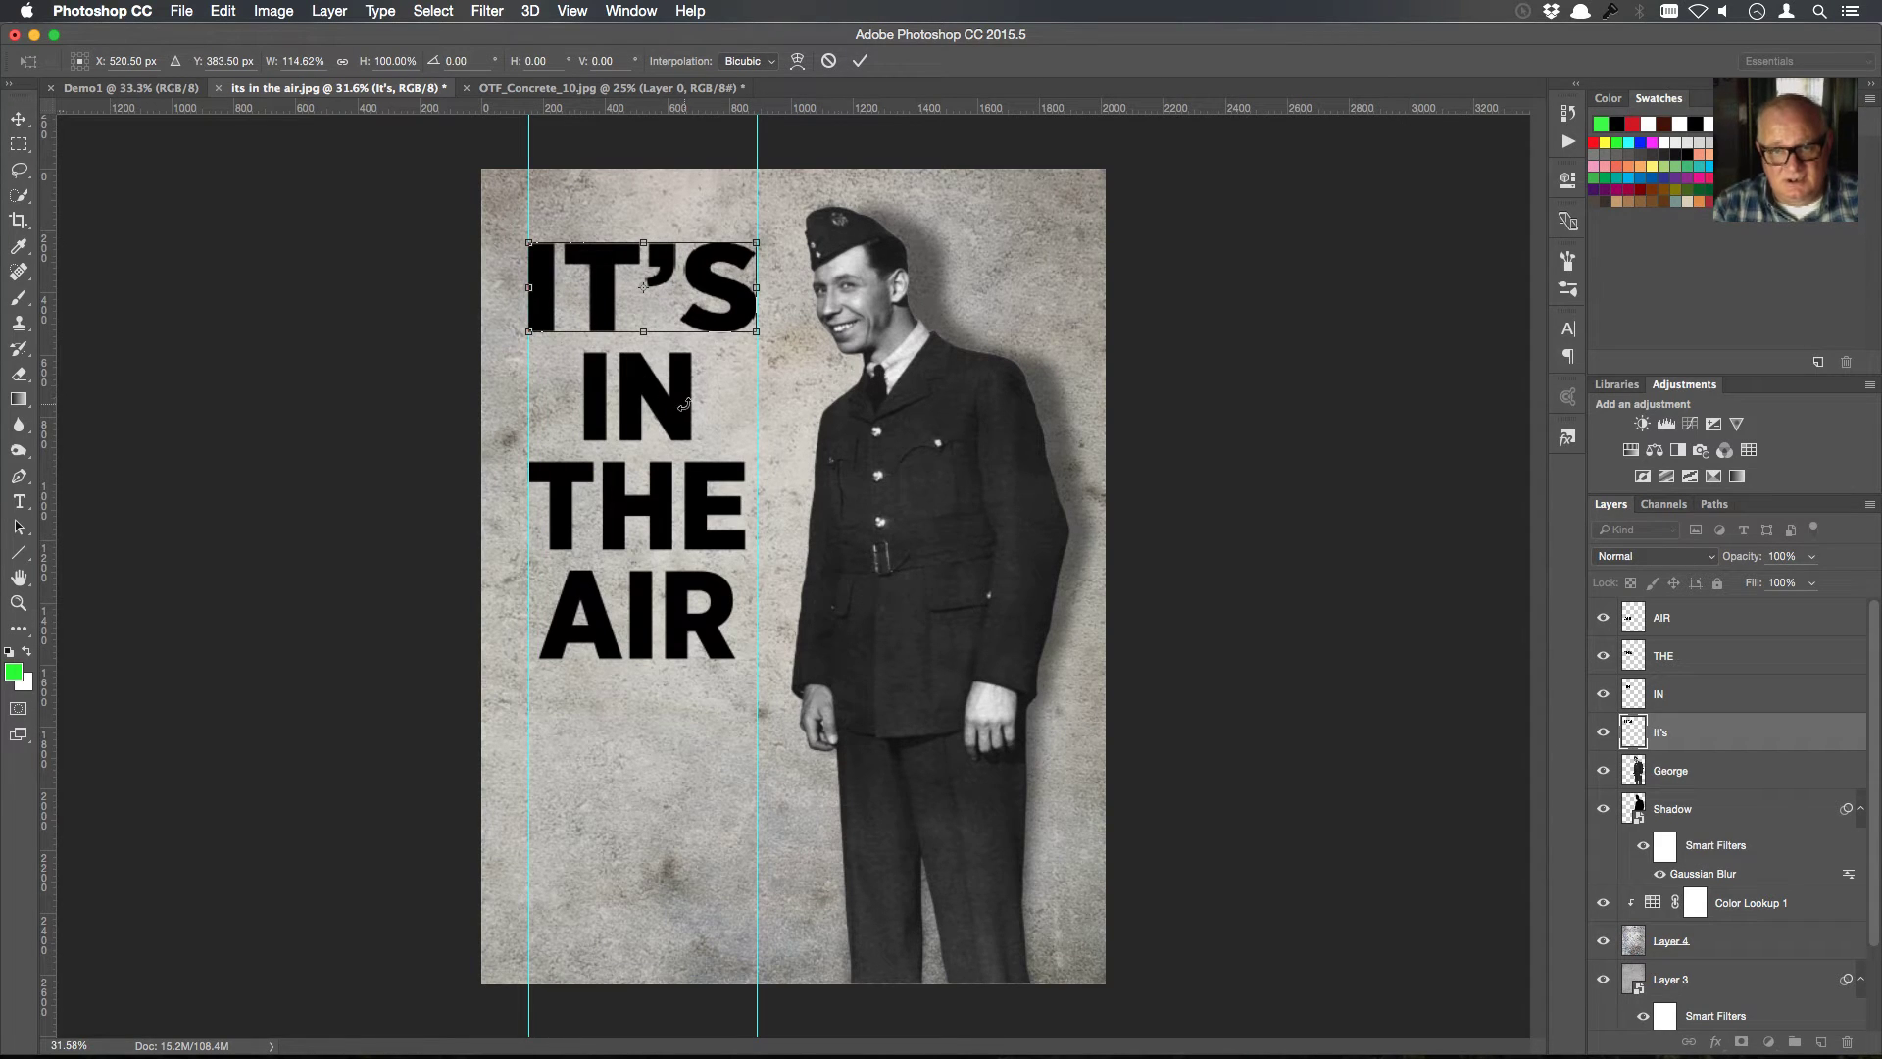
{"action": "key", "text": "Return"}
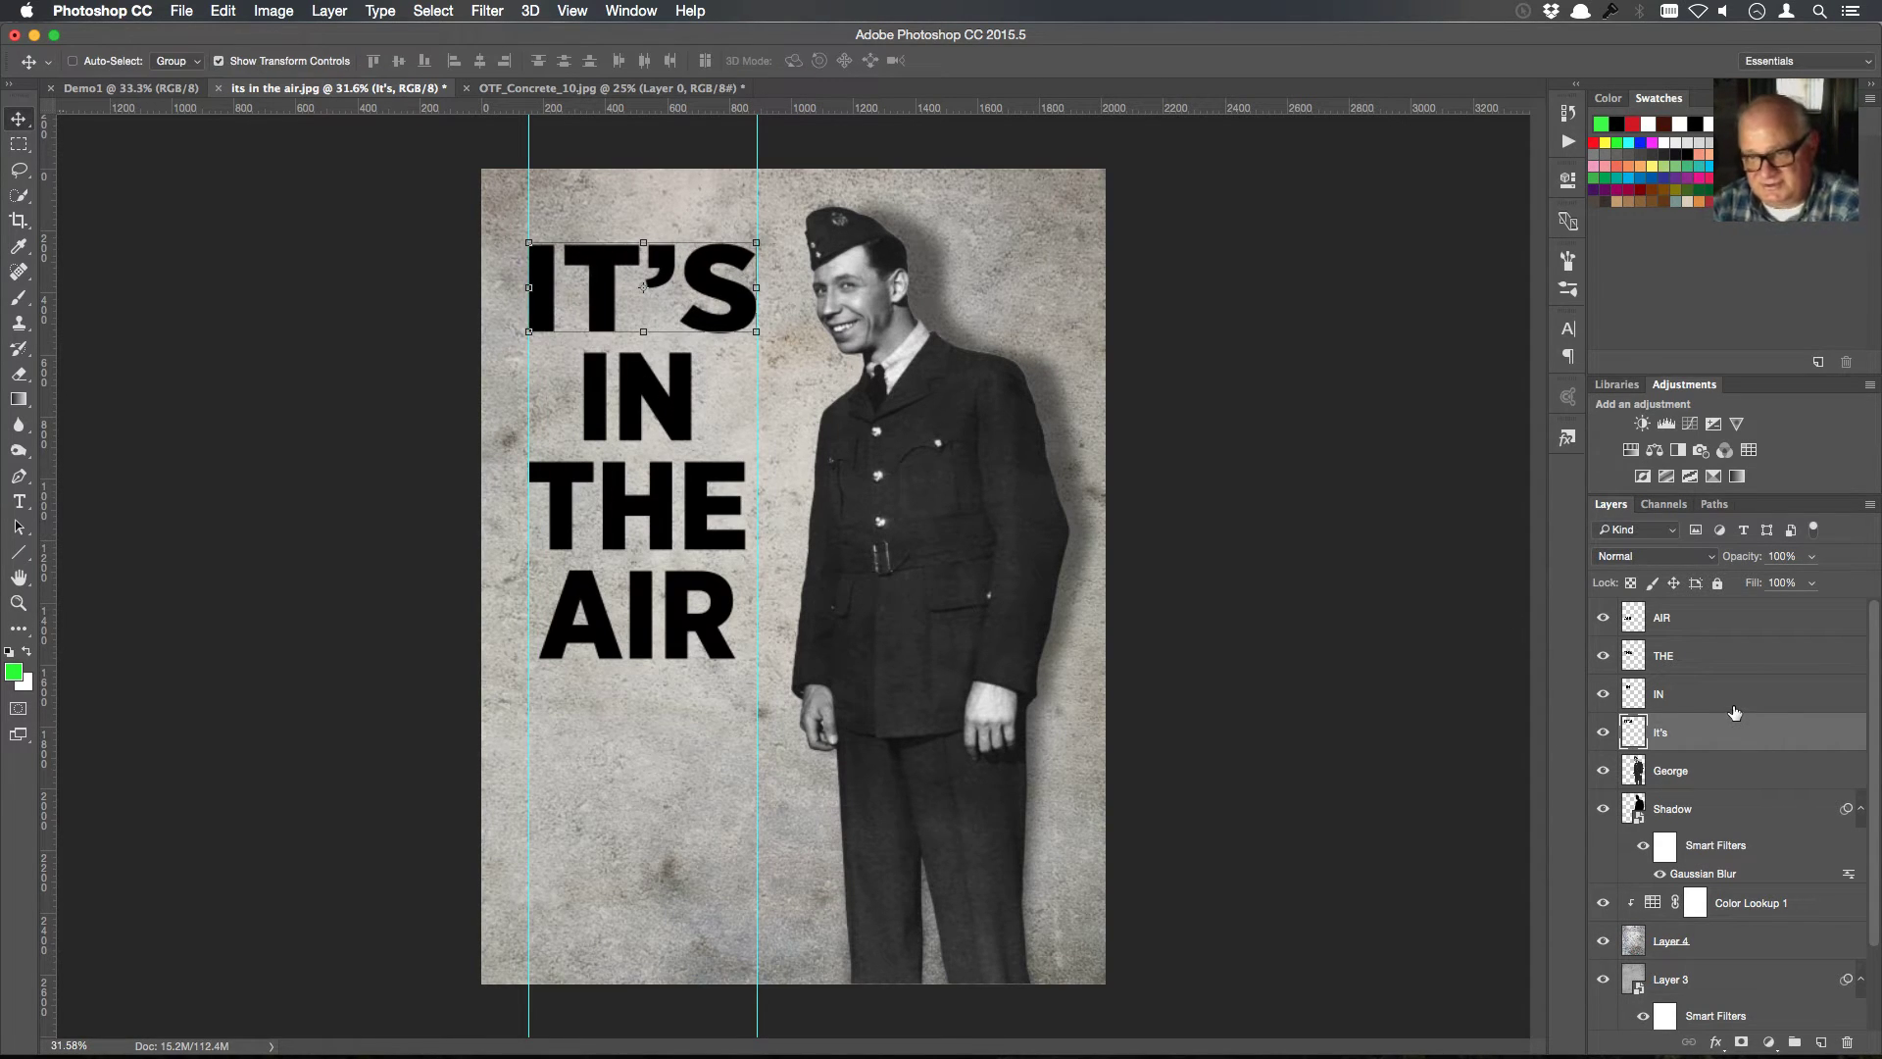
Stretch the IN layer horizontally to span both guides, reduce its height to about 75%, and apply the transform
{"action": "left_click", "coordinate": [1696, 698]}
{"action": "left_click_drag", "start_coordinate": [690, 399], "coordinate": [743, 392]}
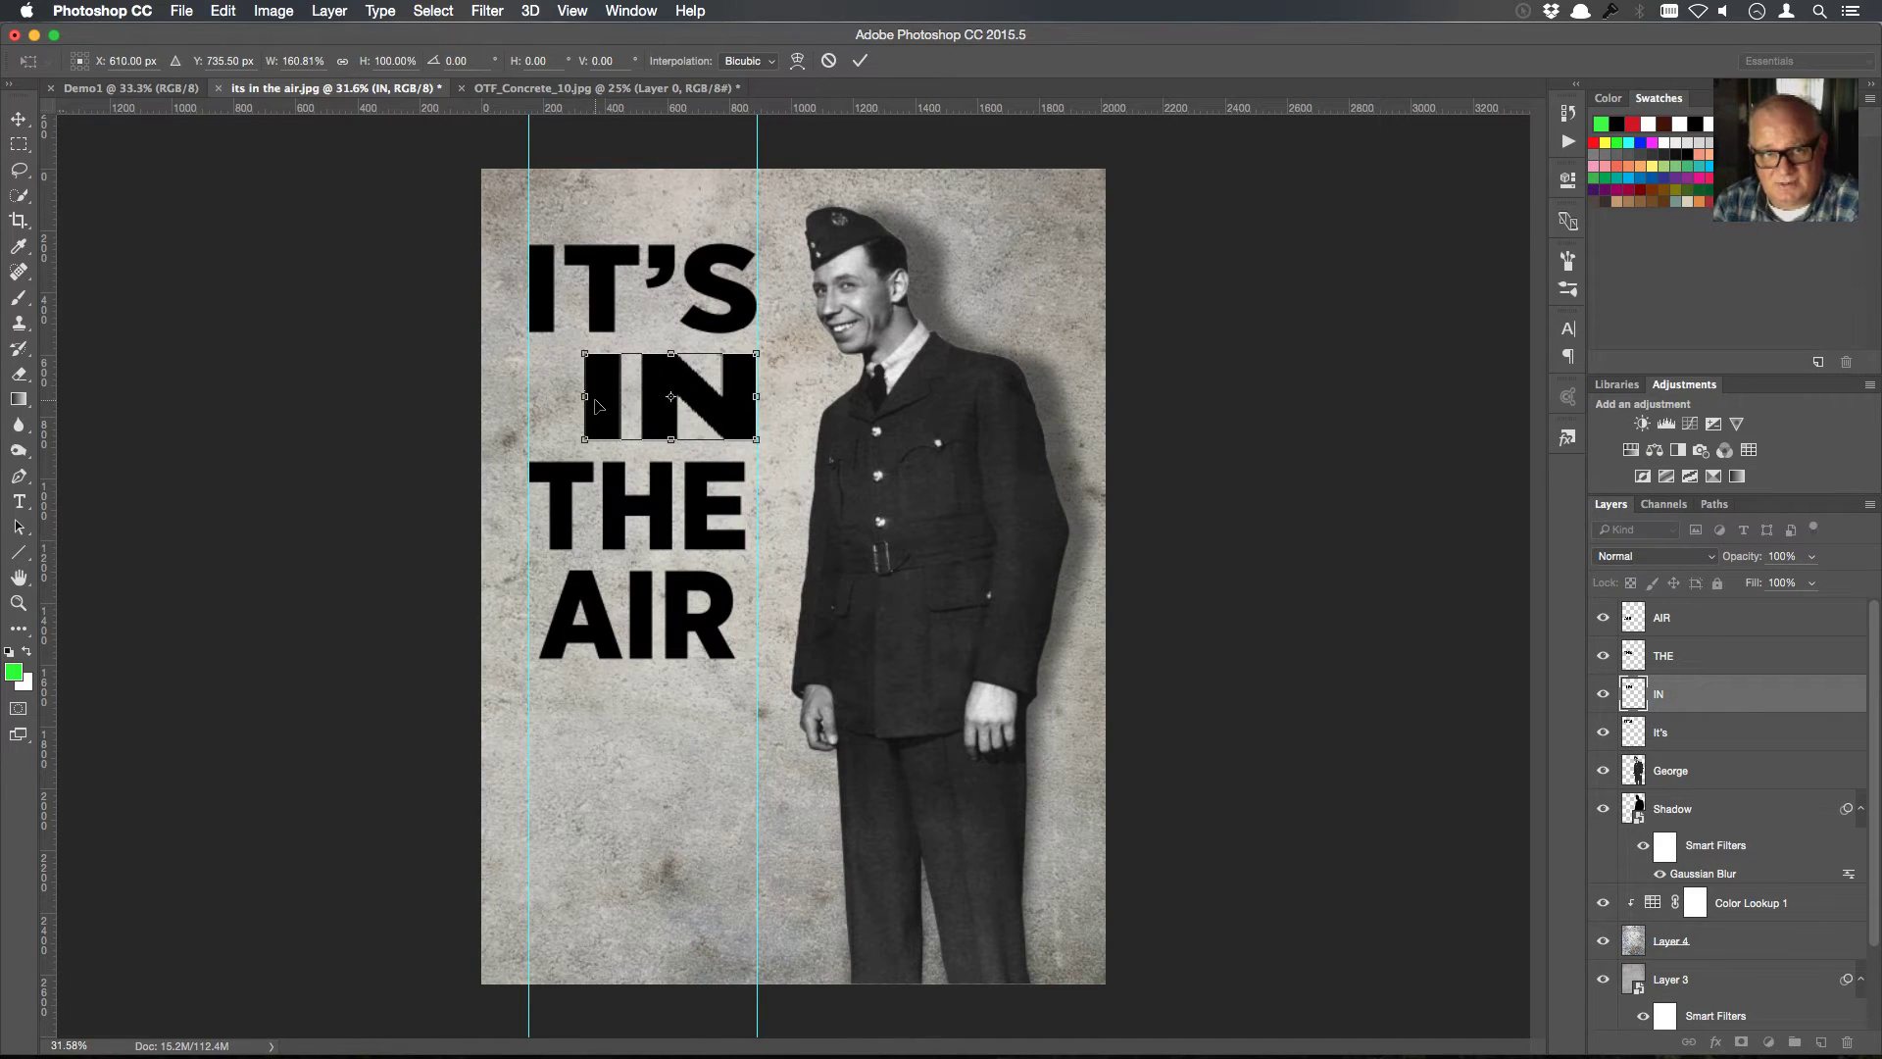
{"action": "left_click_drag", "start_coordinate": [585, 396], "coordinate": [534, 394]}
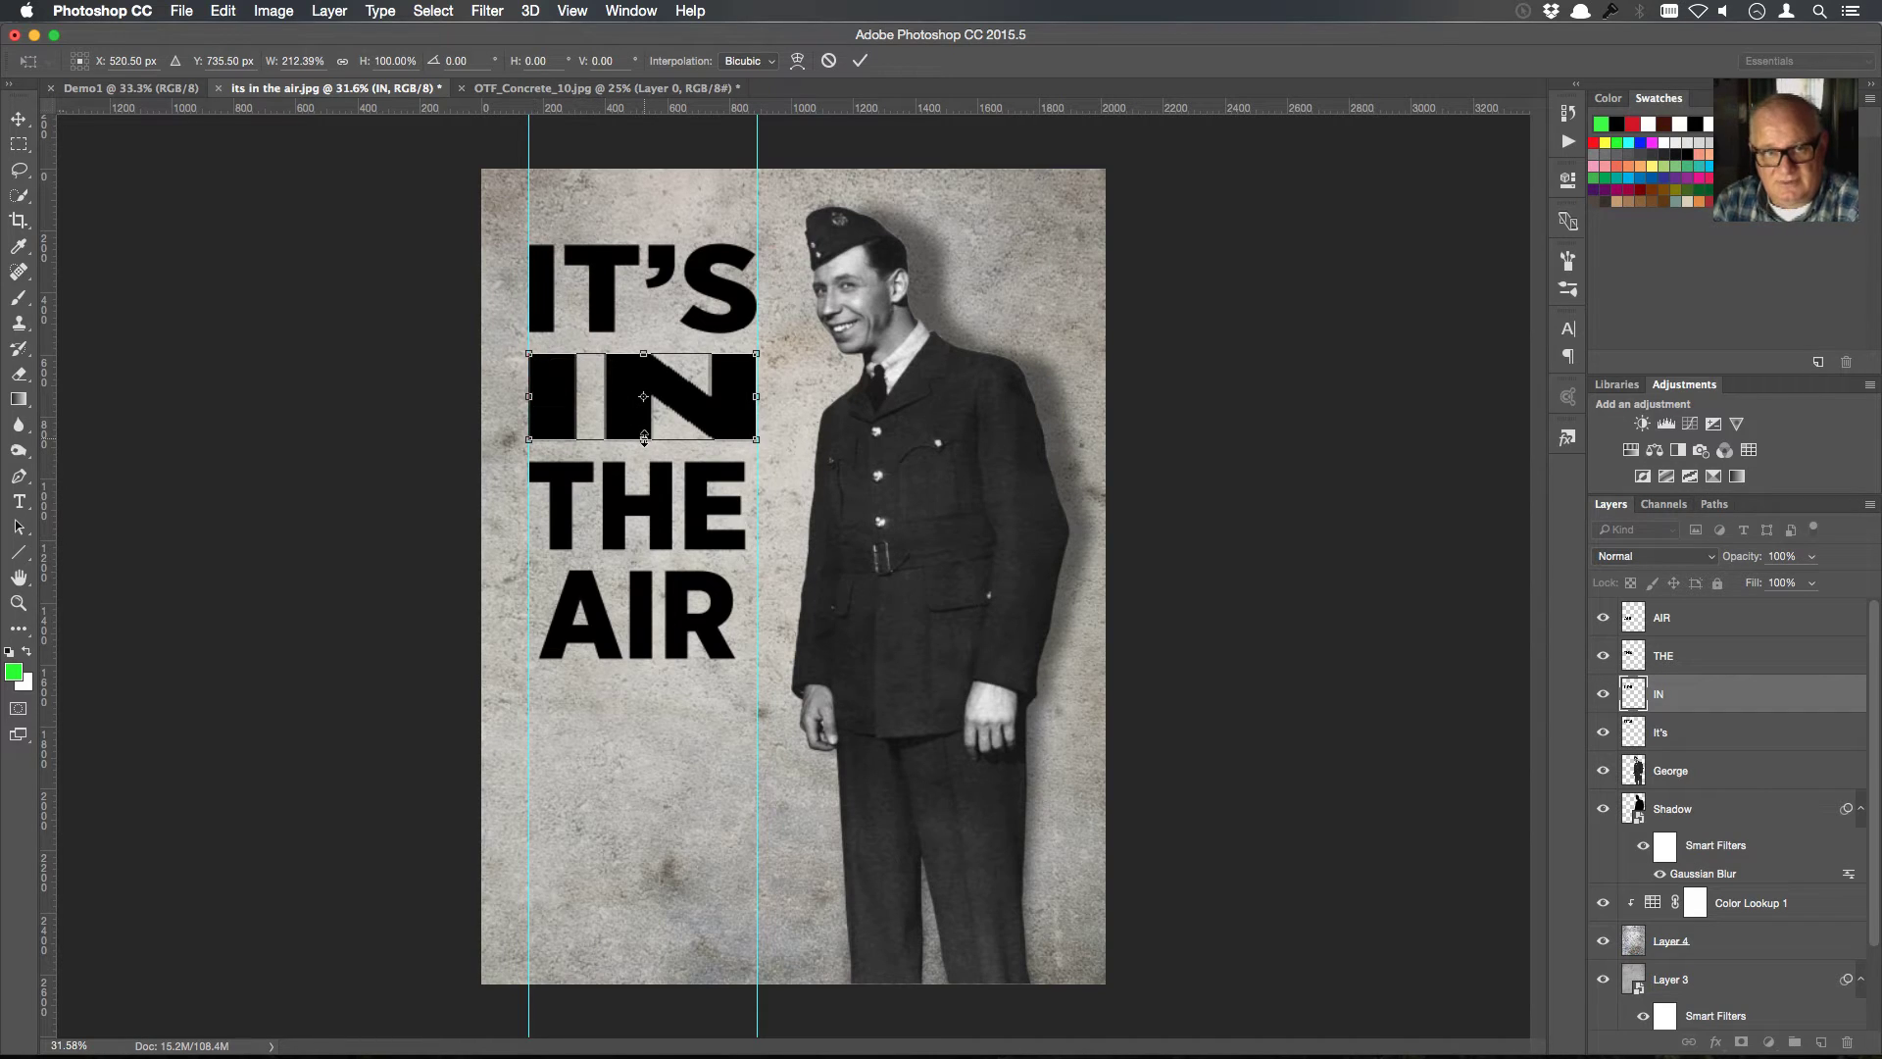
{"action": "left_click_drag", "start_coordinate": [643, 438], "coordinate": [642, 416]}
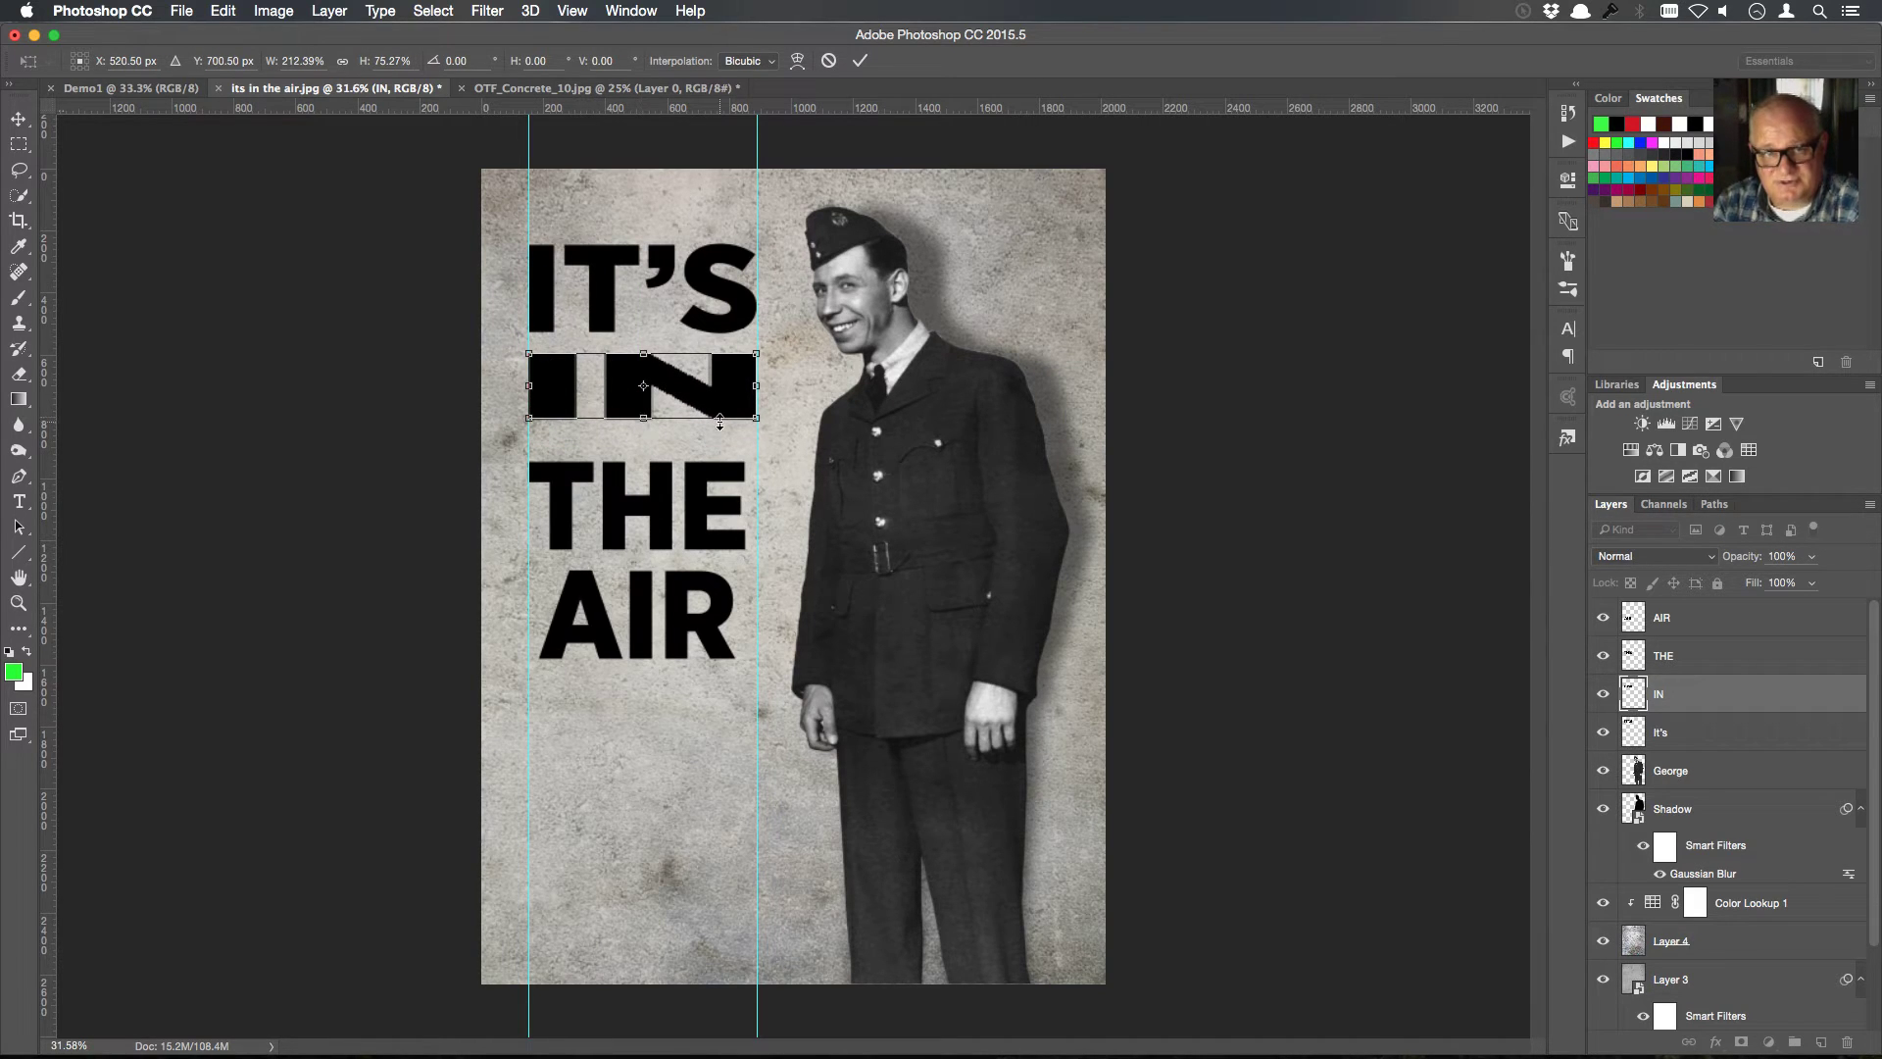
{"action": "key", "text": "Return"}
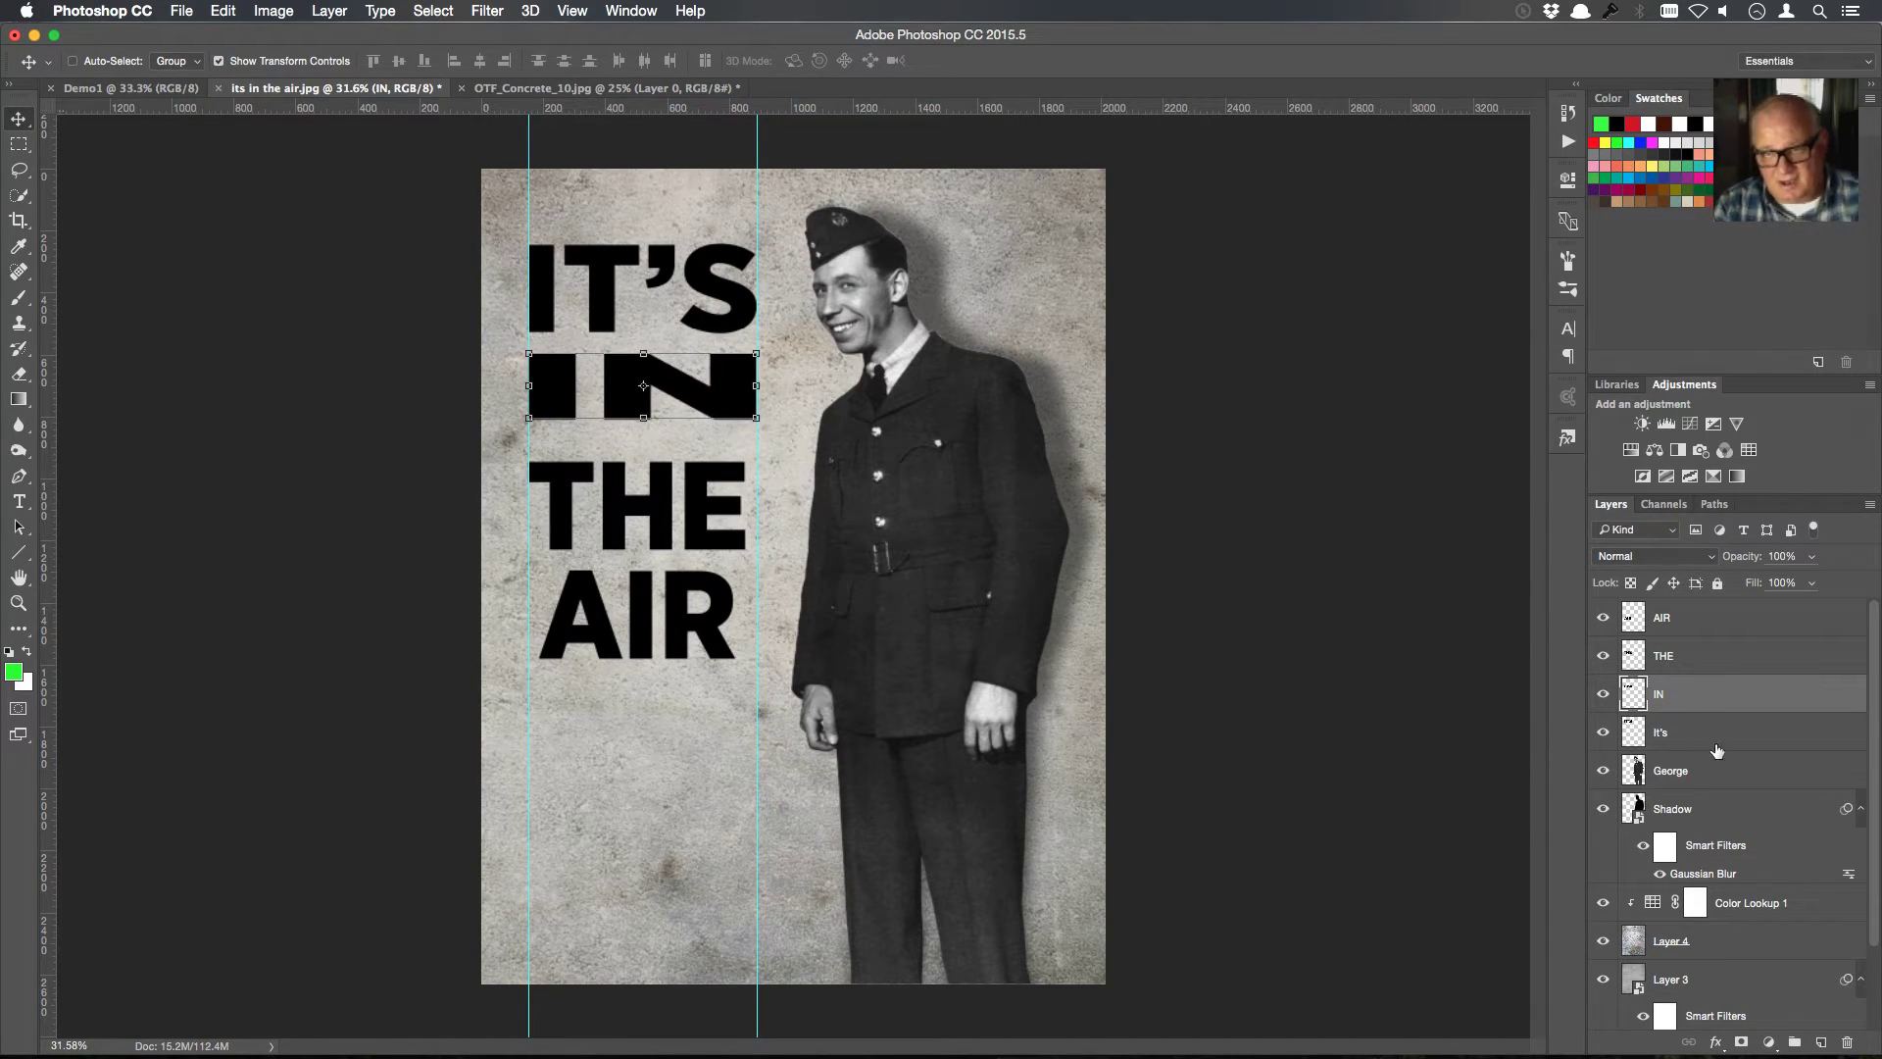
Stretch the THE layer to span both guides, extend its height upward to about 132%, and apply the transform
{"action": "left_click", "coordinate": [1692, 658]}
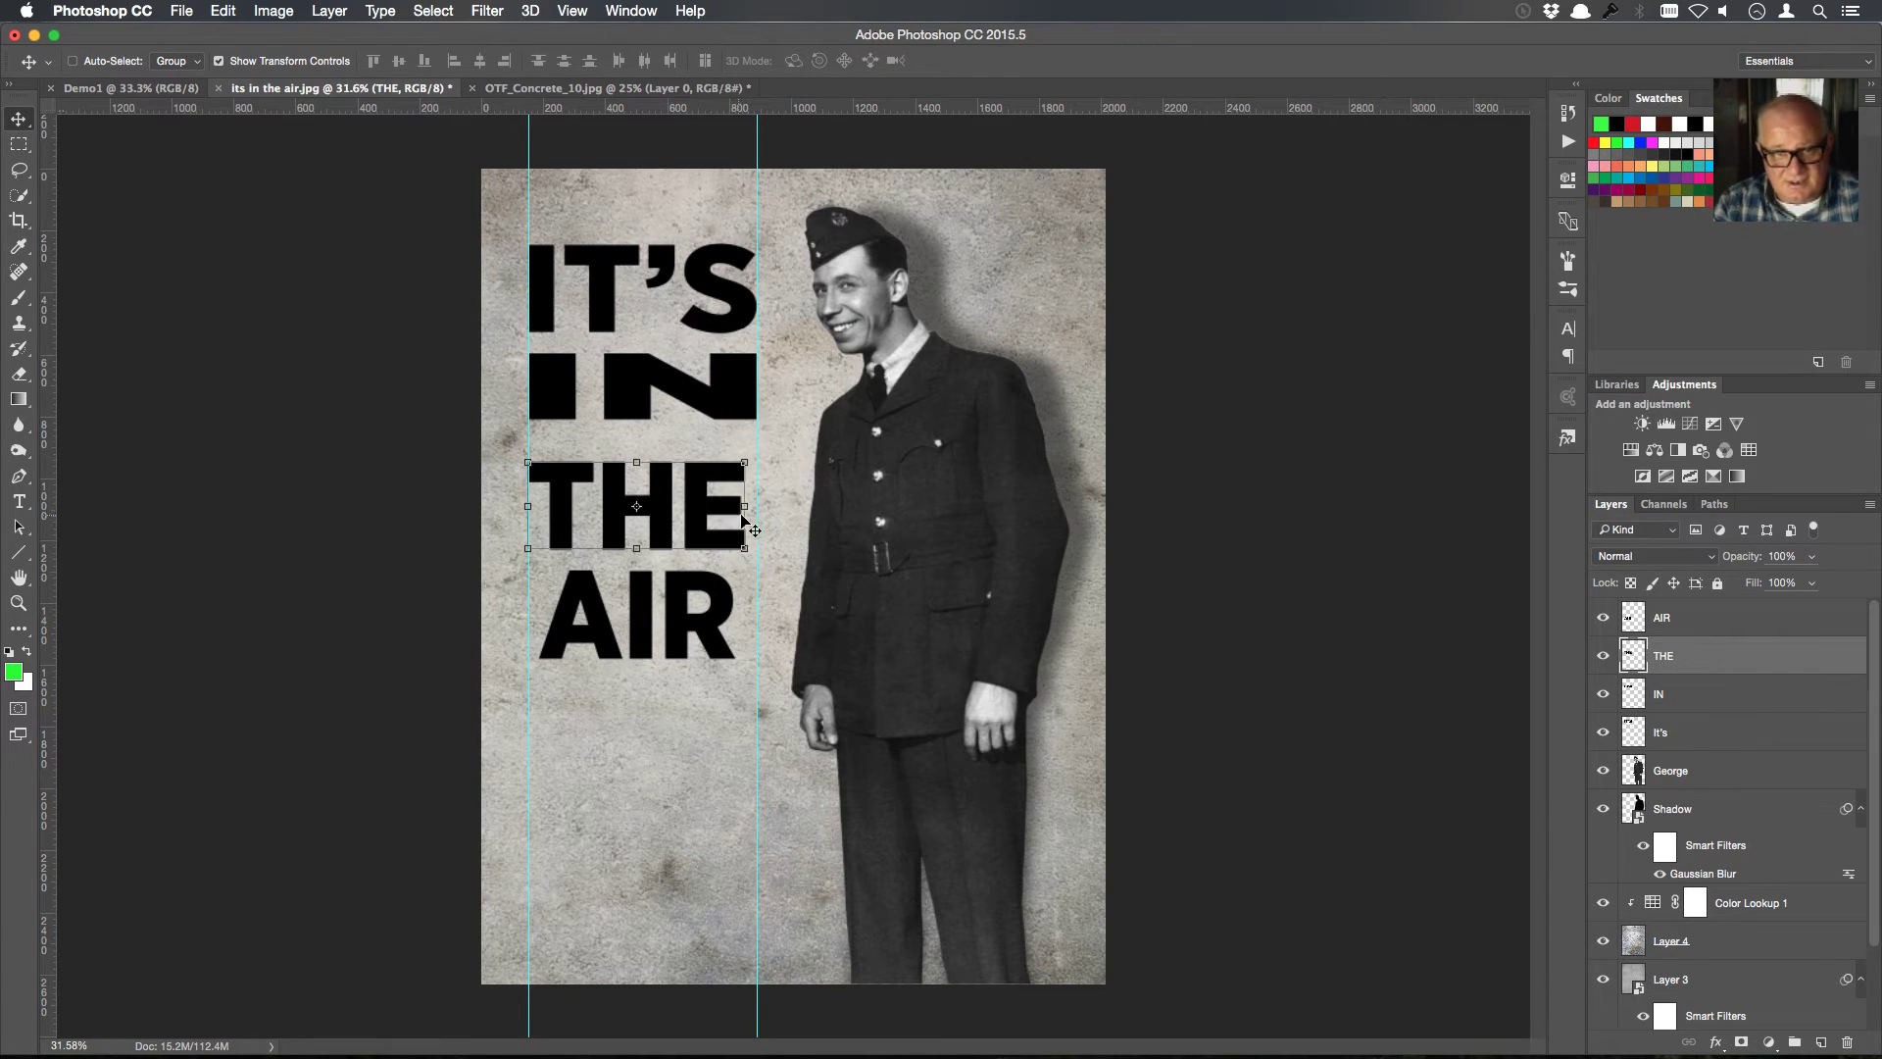
{"action": "left_click_drag", "start_coordinate": [747, 506], "coordinate": [756, 506]}
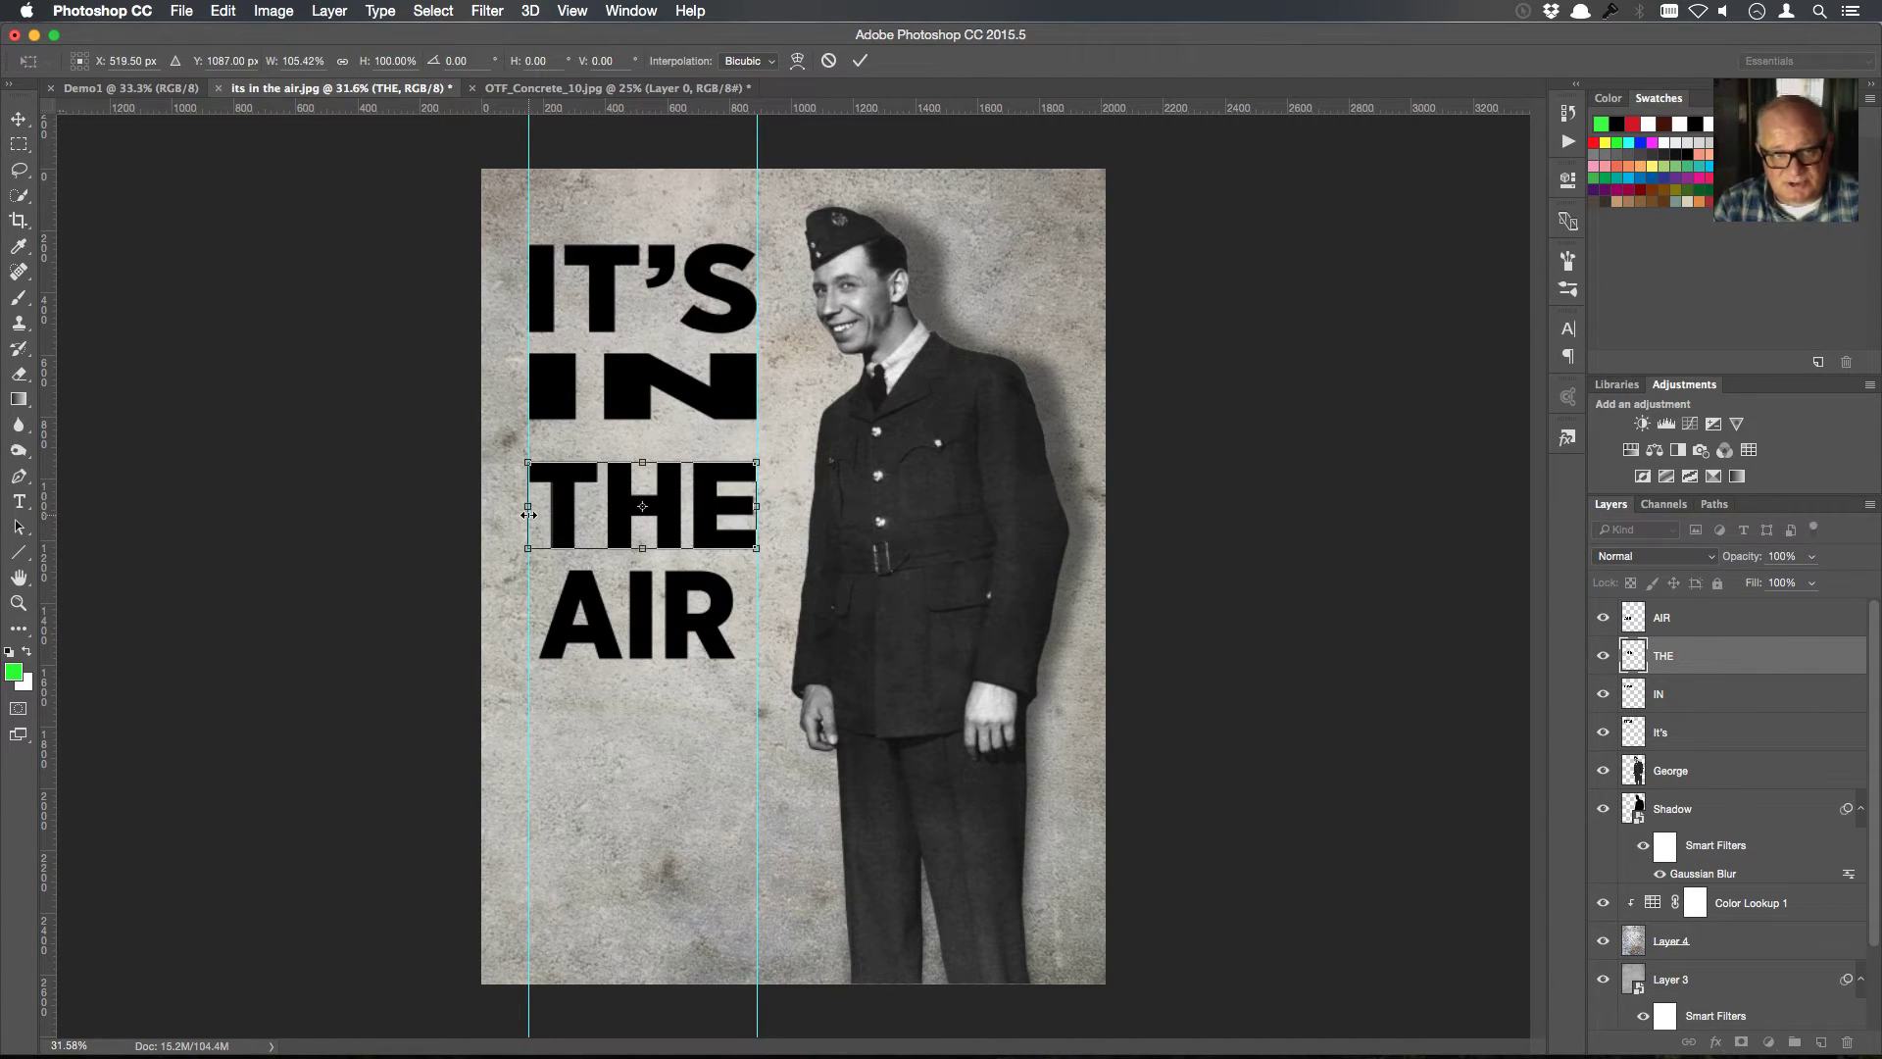
{"action": "left_click_drag", "start_coordinate": [531, 508], "coordinate": [531, 508]}
{"action": "mouse_move", "coordinate": [643, 463]}
{"action": "left_mouse_down"}
{"action": "mouse_move", "coordinate": [647, 411]}
{"action": "mouse_move", "coordinate": [656, 440]}
{"action": "left_mouse_up"}
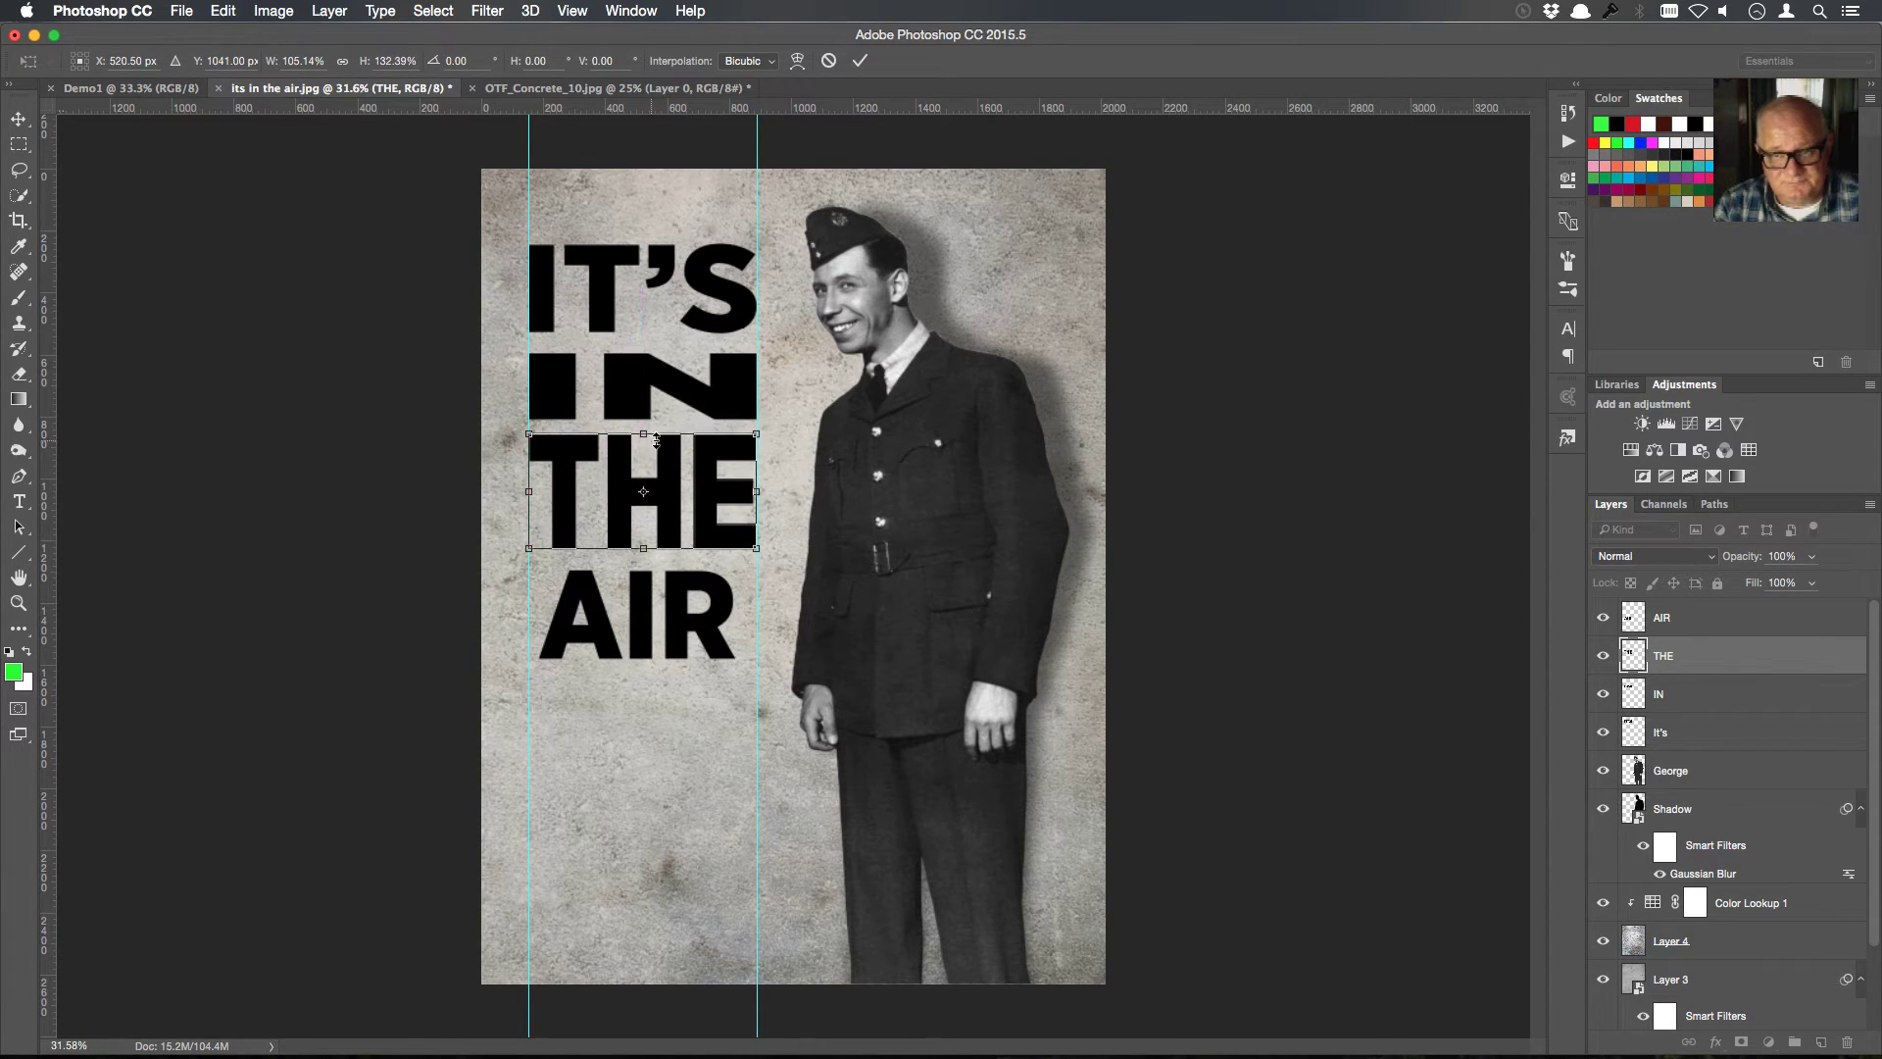
{"action": "key", "text": "Return"}
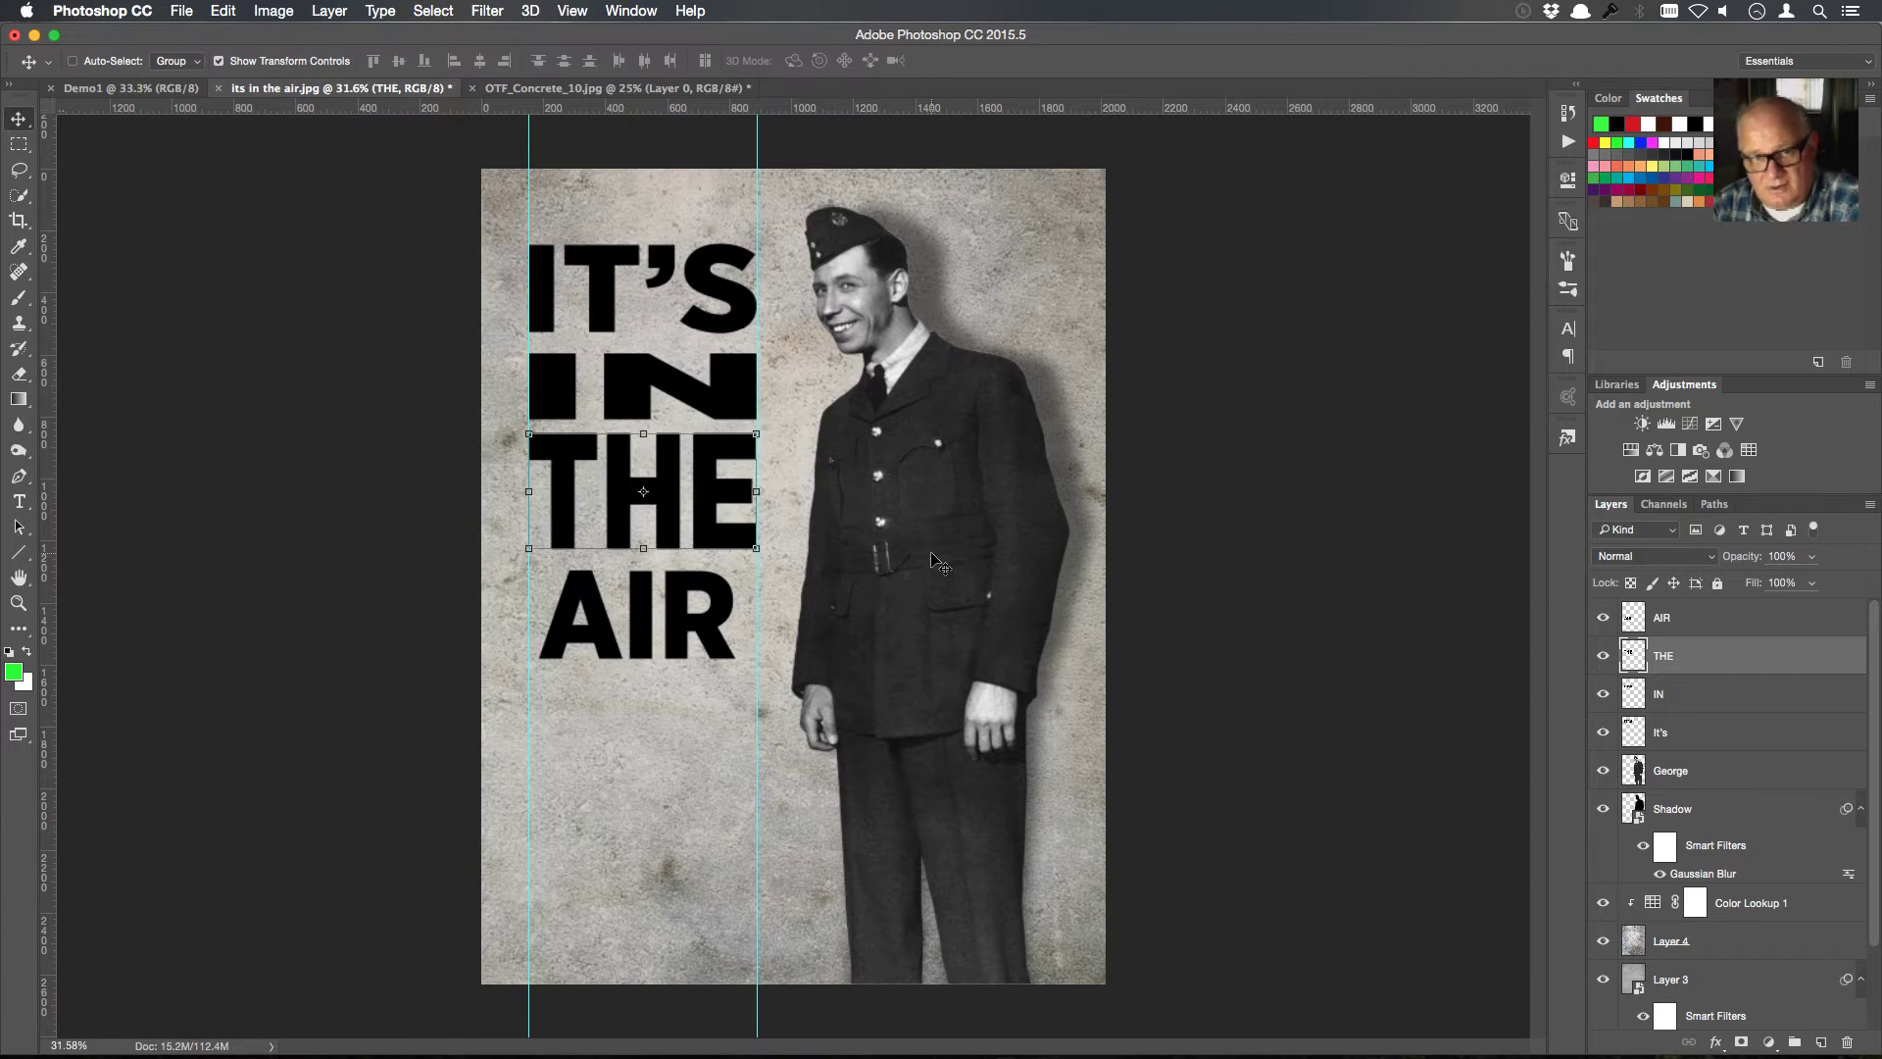
Stretch the AIR layer to span both guides, reduce its height to about 76%, and apply the transform
{"action": "left_click", "coordinate": [1695, 627]}
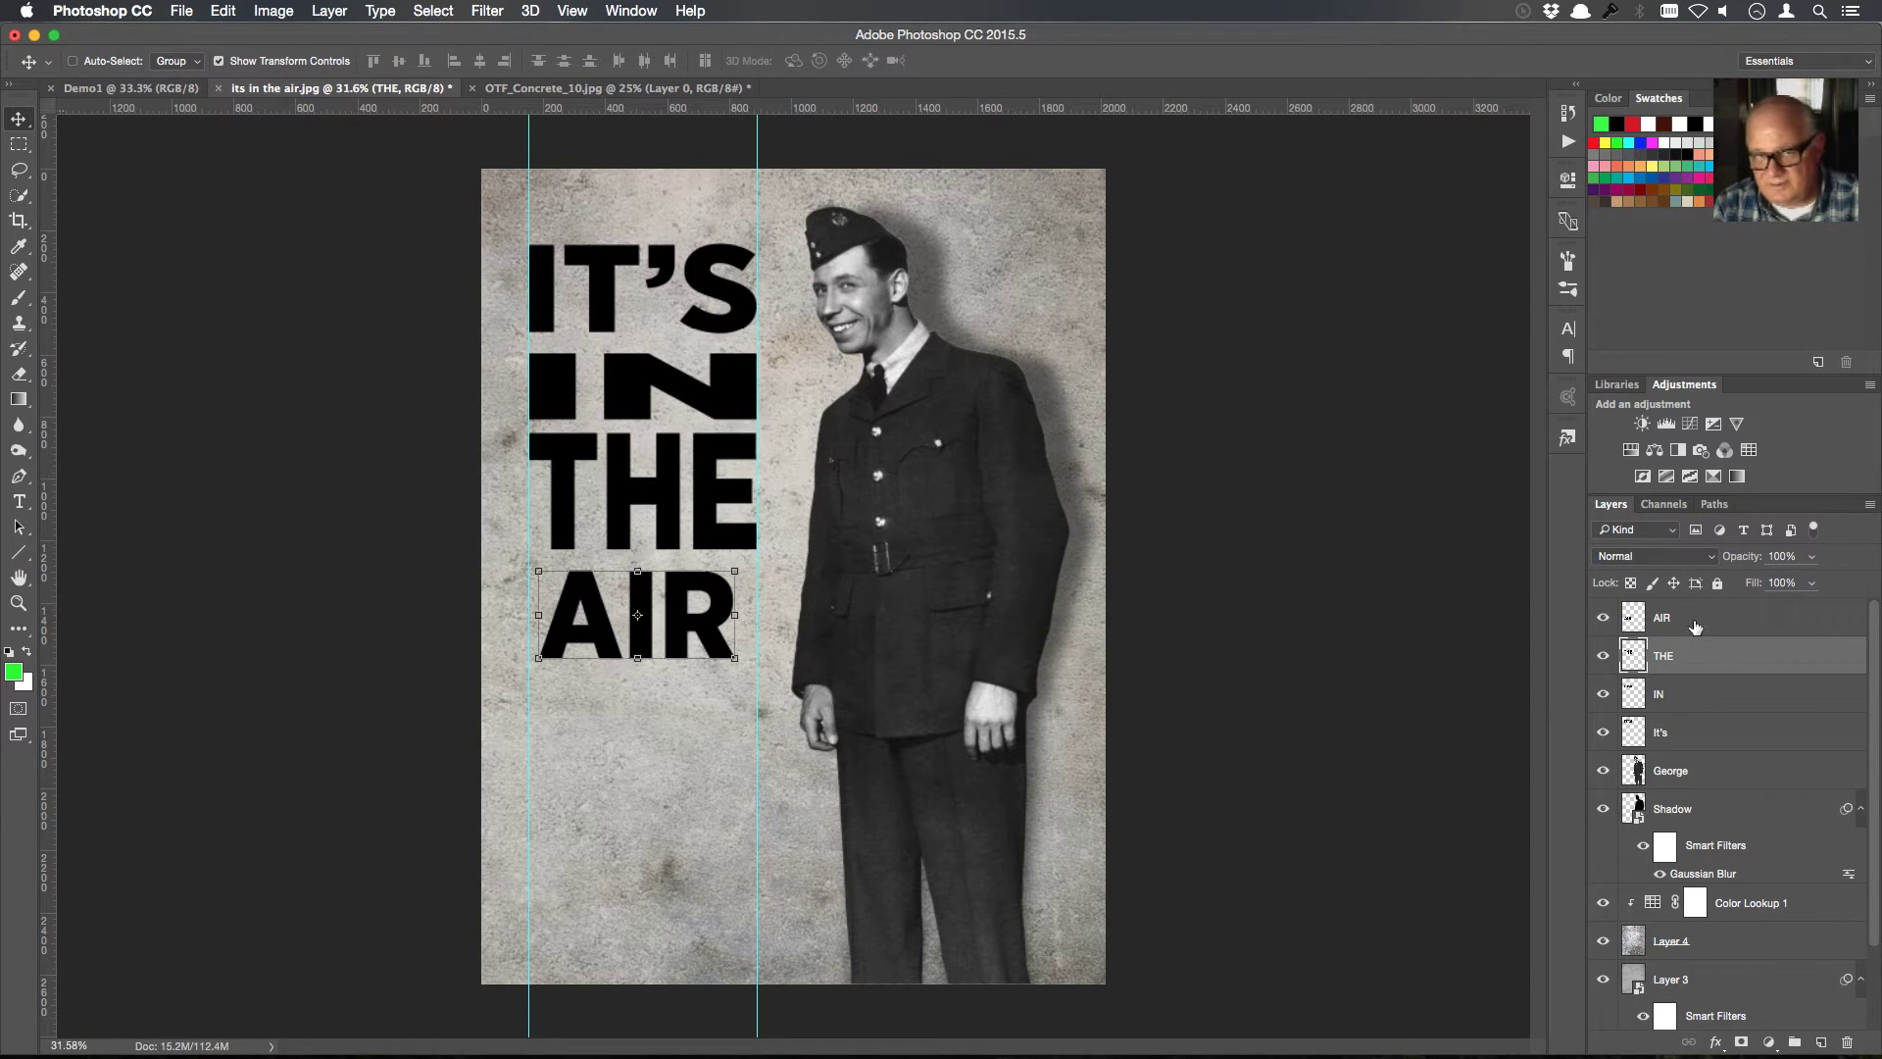
{"action": "left_click_drag", "start_coordinate": [541, 614], "coordinate": [529, 614]}
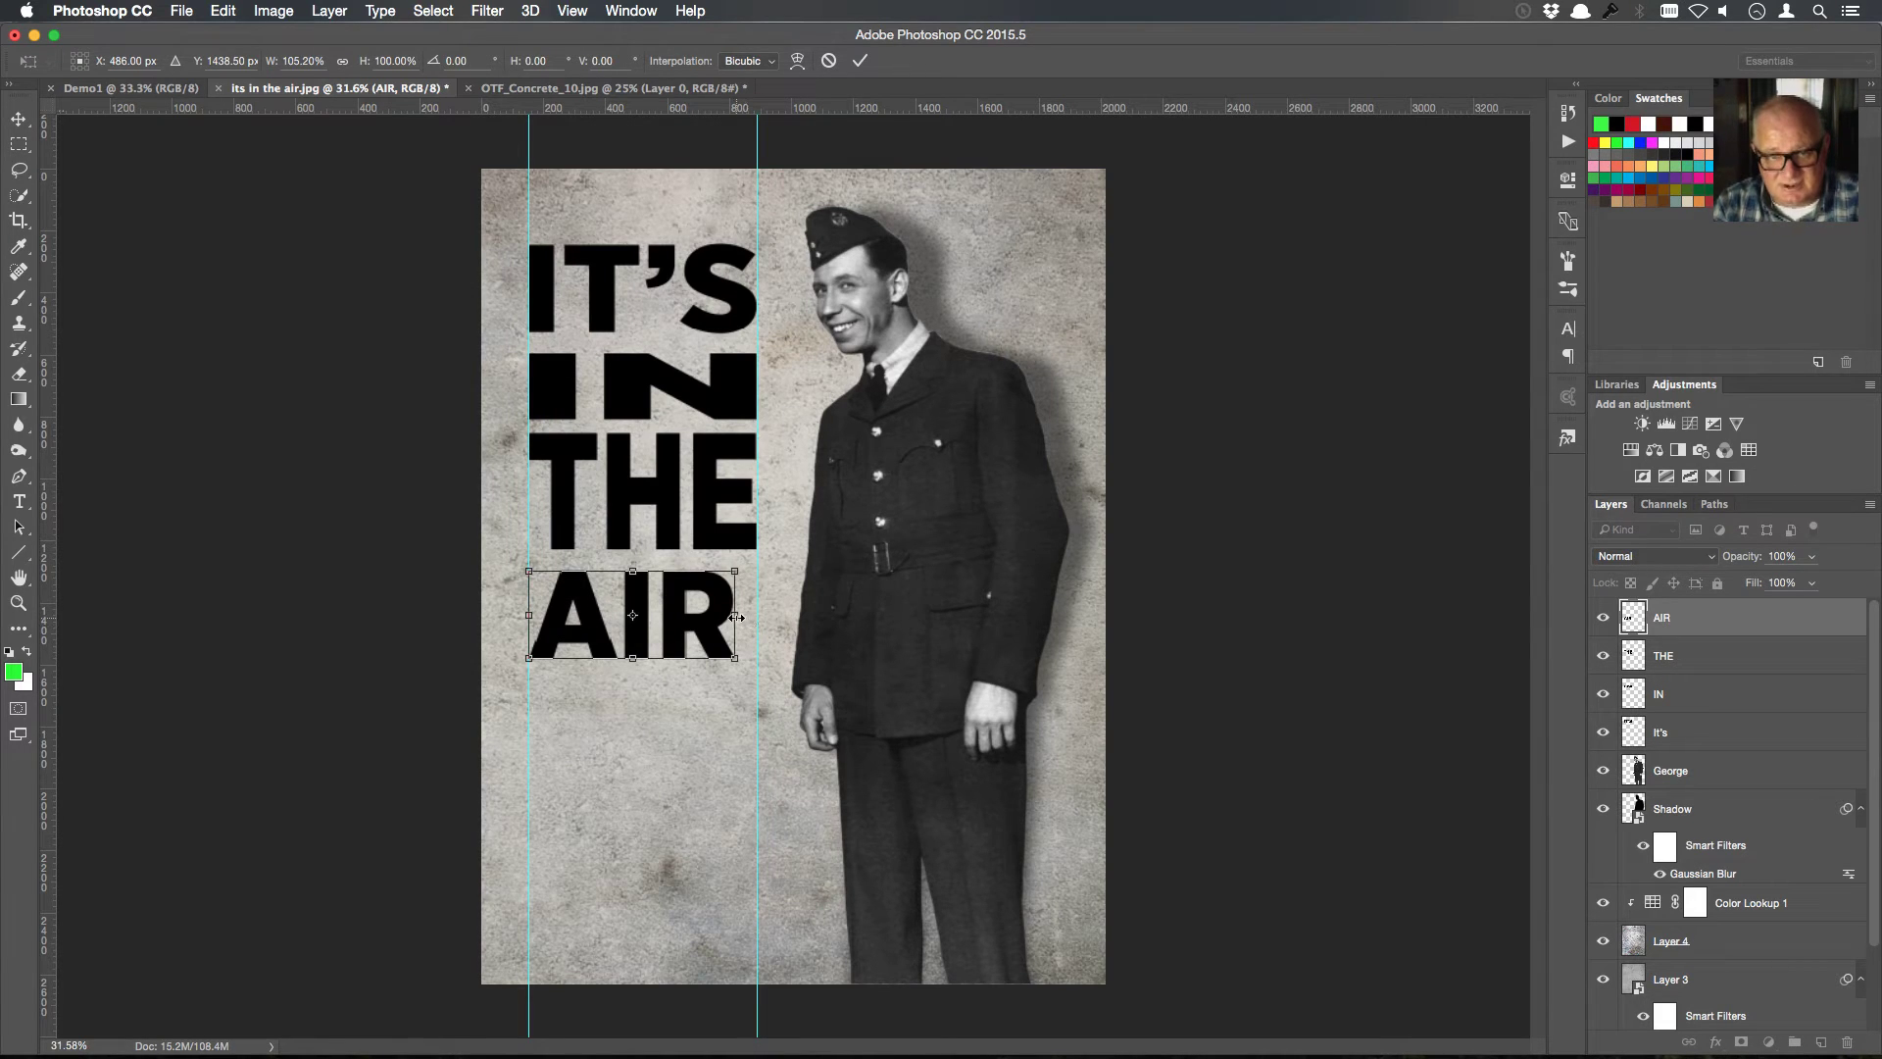
{"action": "left_click_drag", "start_coordinate": [736, 617], "coordinate": [755, 616]}
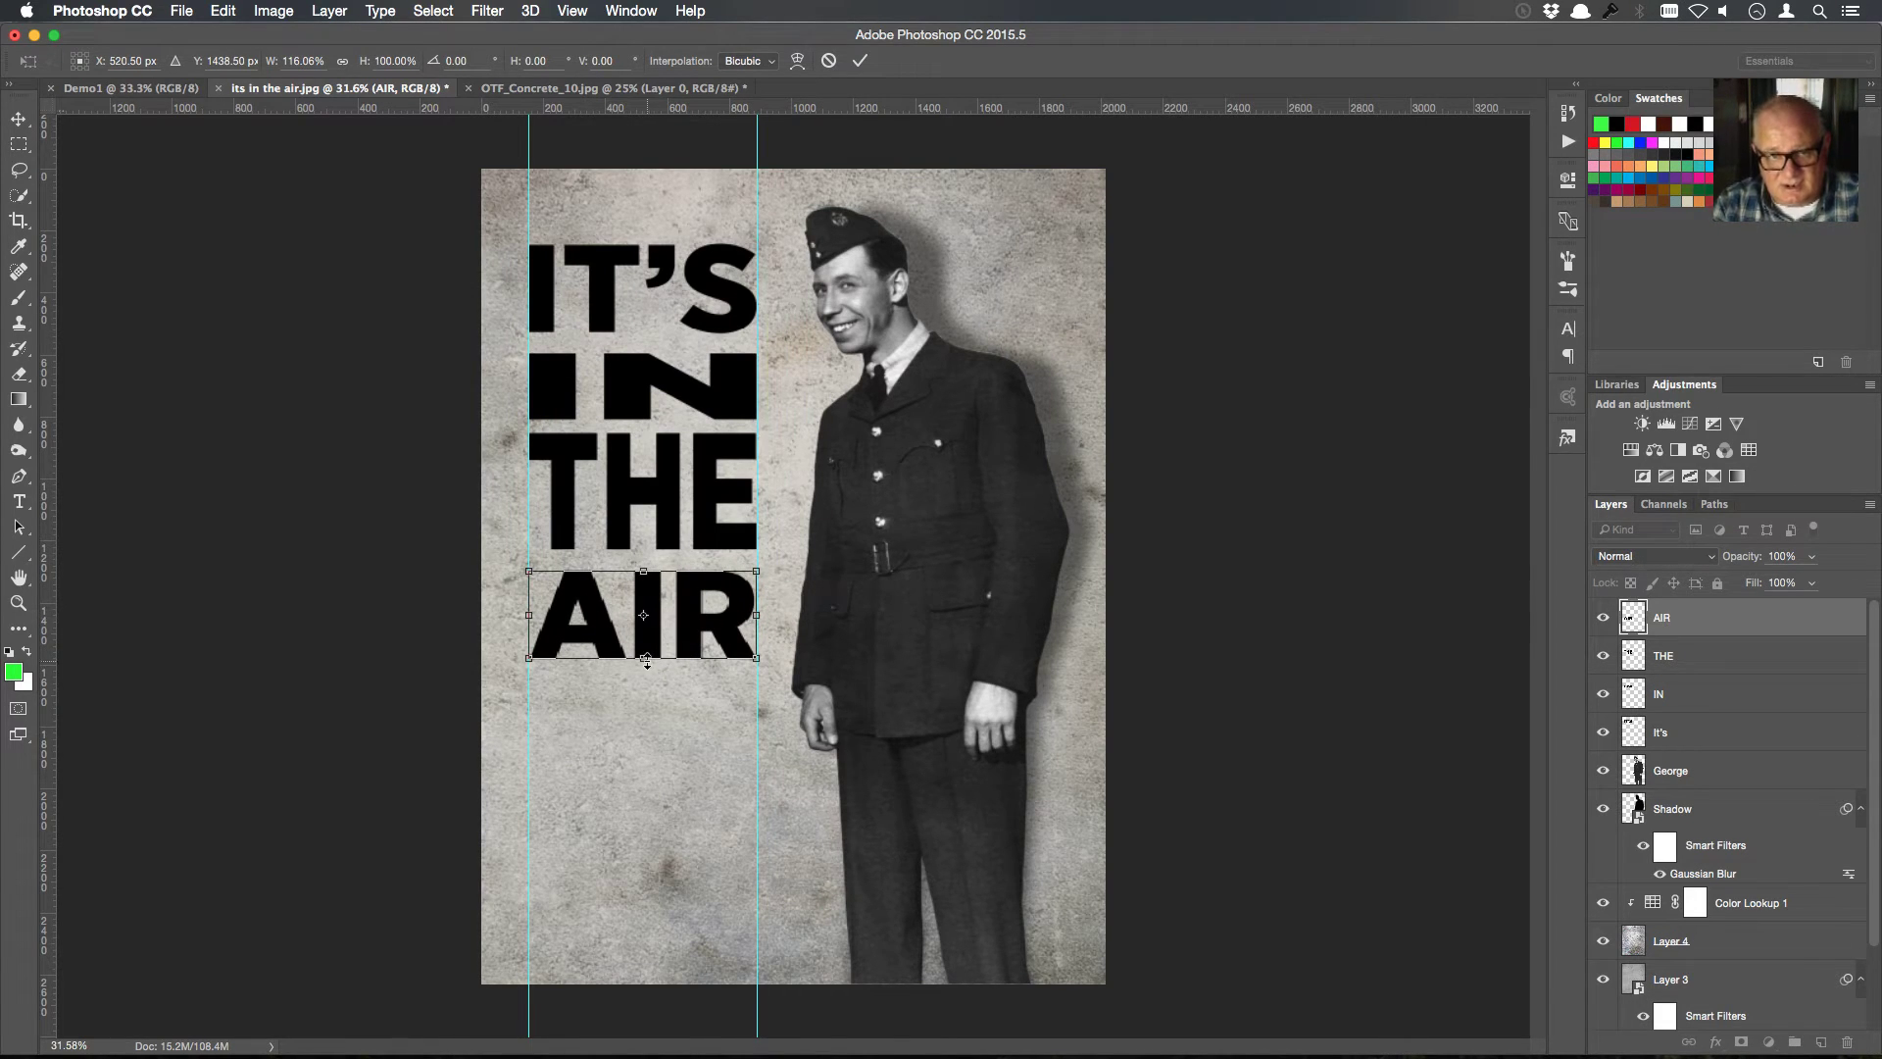
{"action": "left_click_drag", "start_coordinate": [644, 658], "coordinate": [646, 634]}
{"action": "left_click_drag", "start_coordinate": [644, 571], "coordinate": [649, 562]}
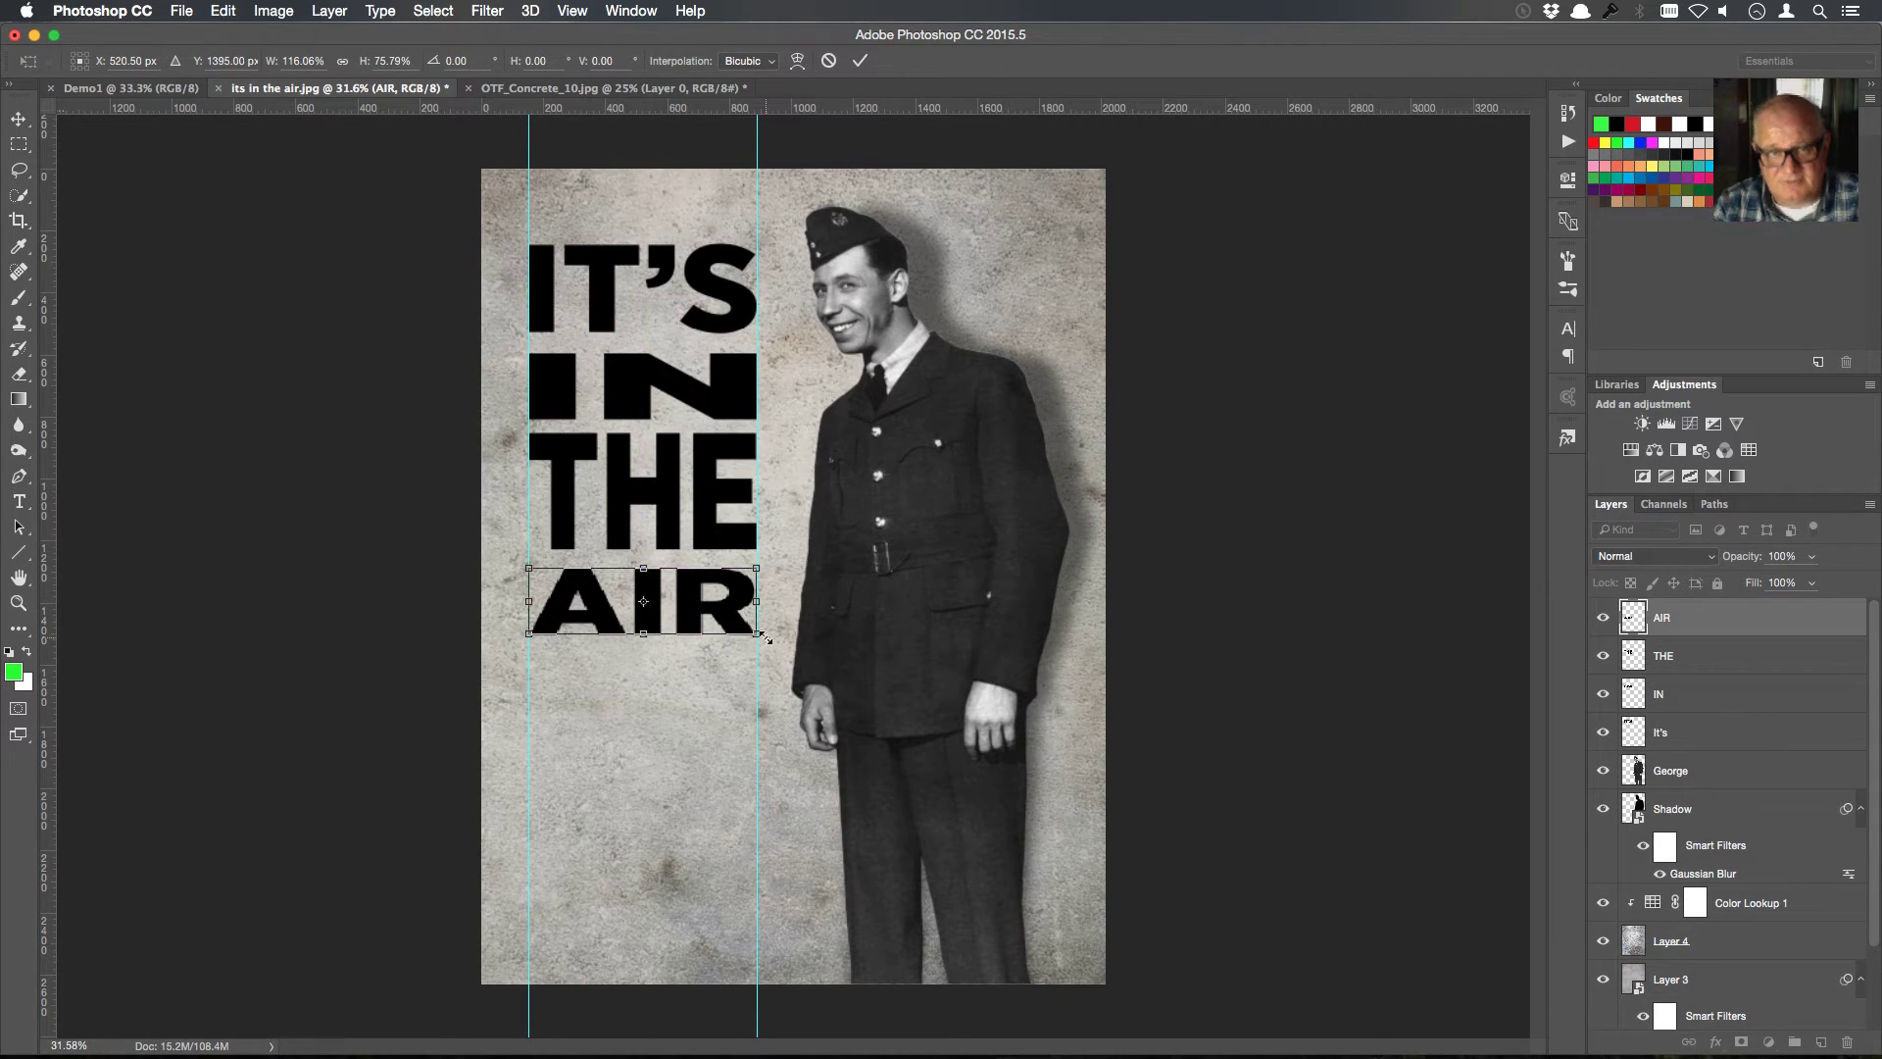
{"action": "key", "text": "Return"}
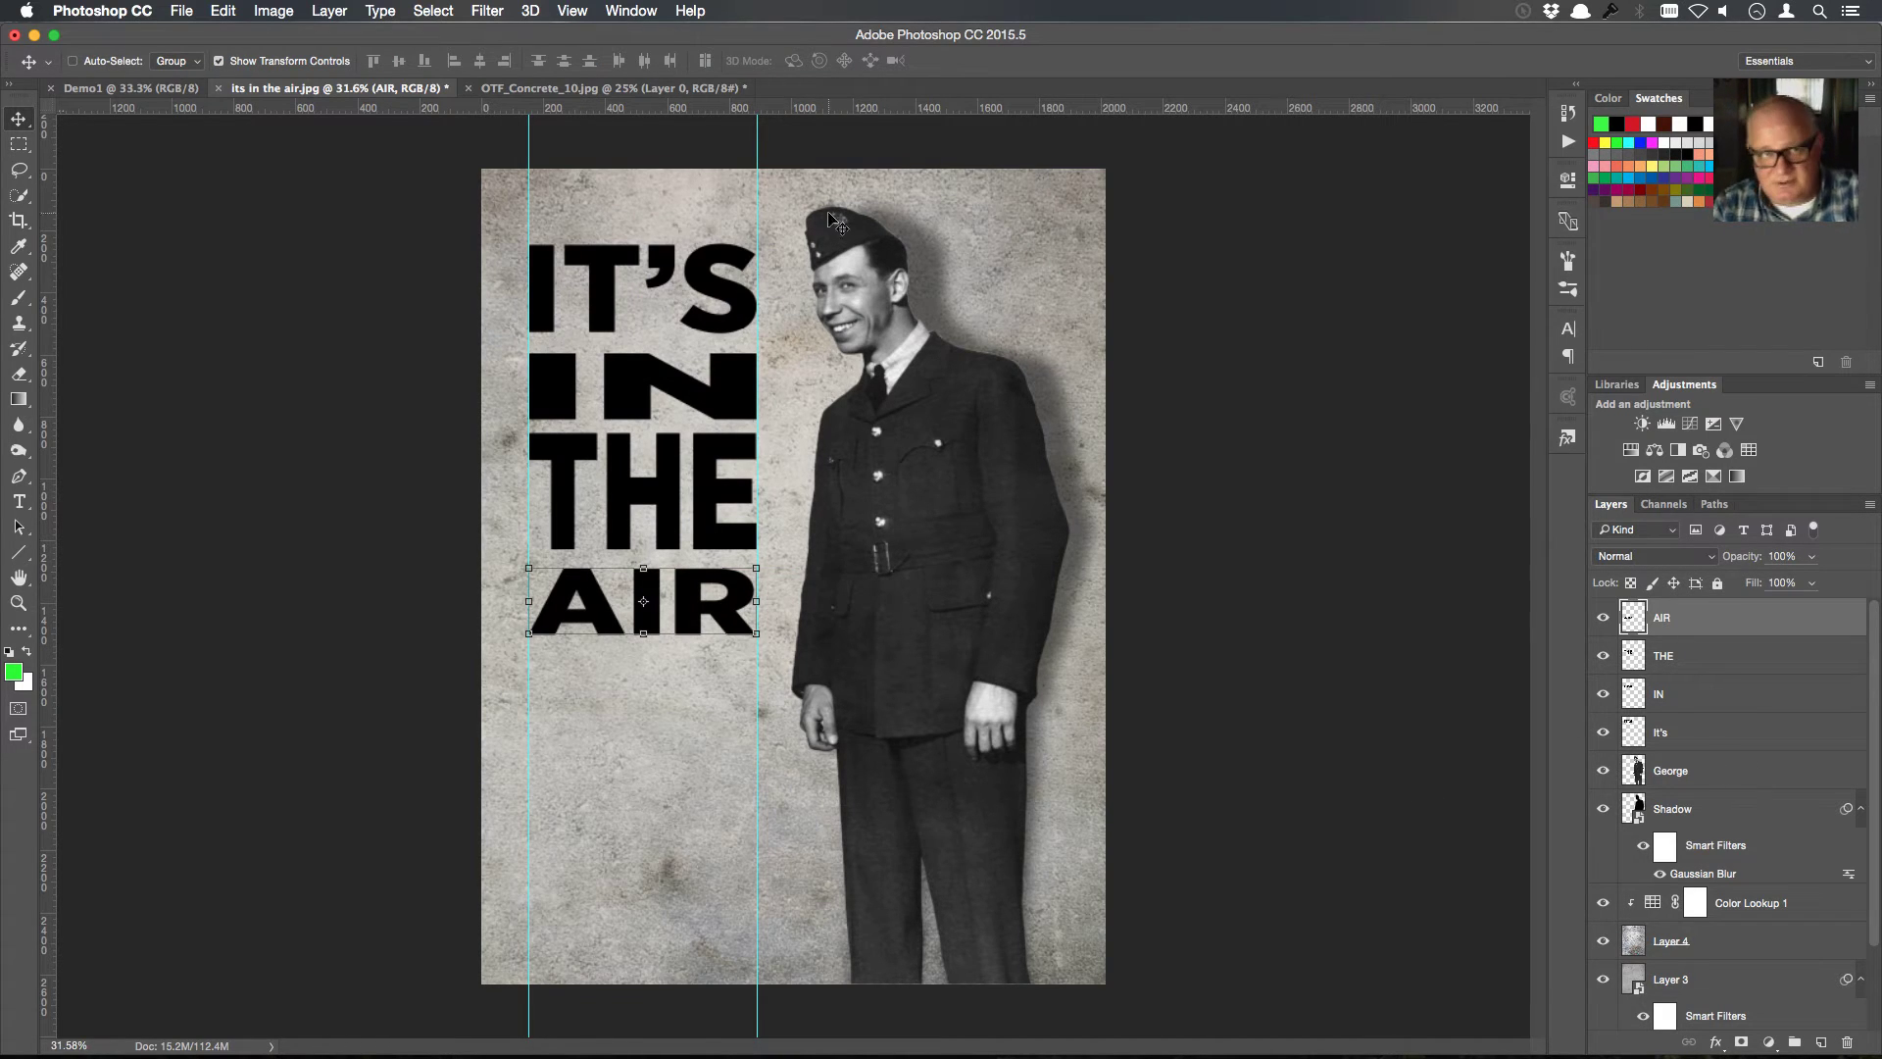
Clear all guides from the poster
{"action": "left_click", "coordinate": [573, 12]}
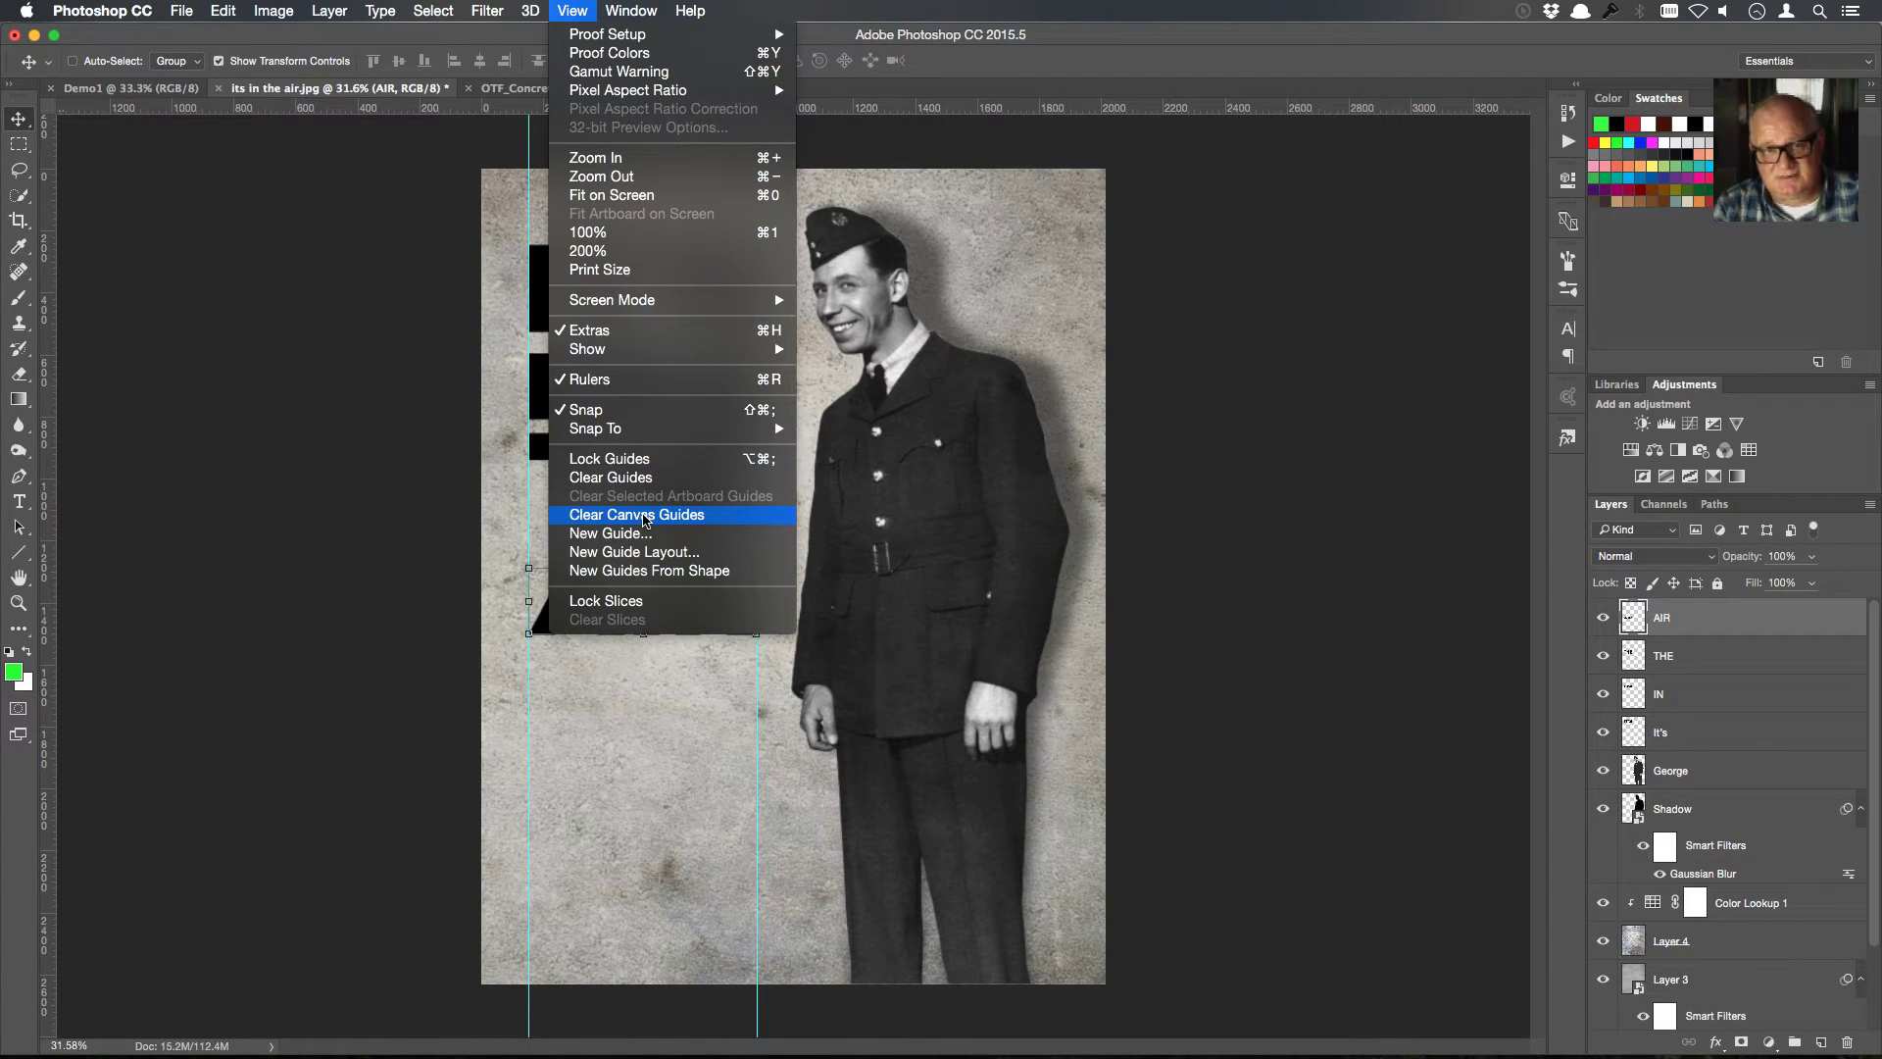
{"action": "left_click", "coordinate": [643, 478]}
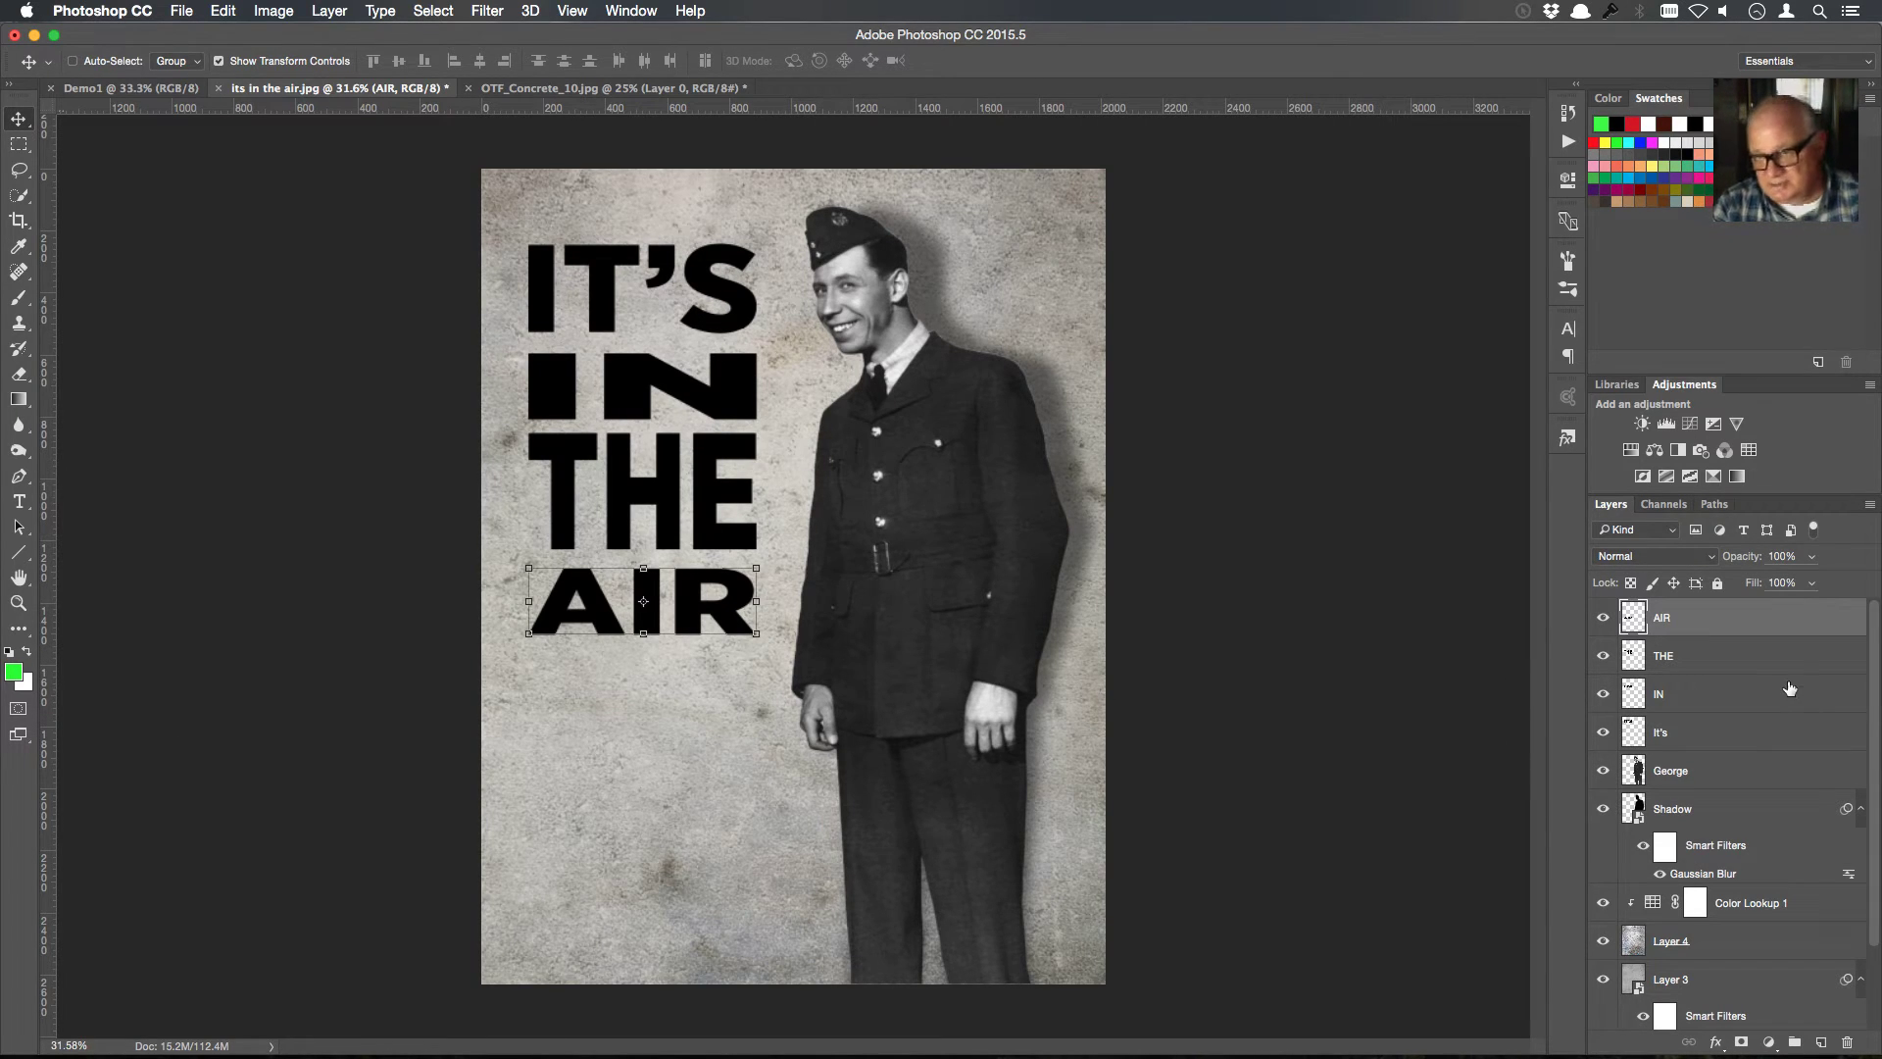
Group the four headline layers AIR, THE, IN and IT'S, and name the group Text
{"action": "left_click", "coordinate": [1733, 744], "text": "shift"}
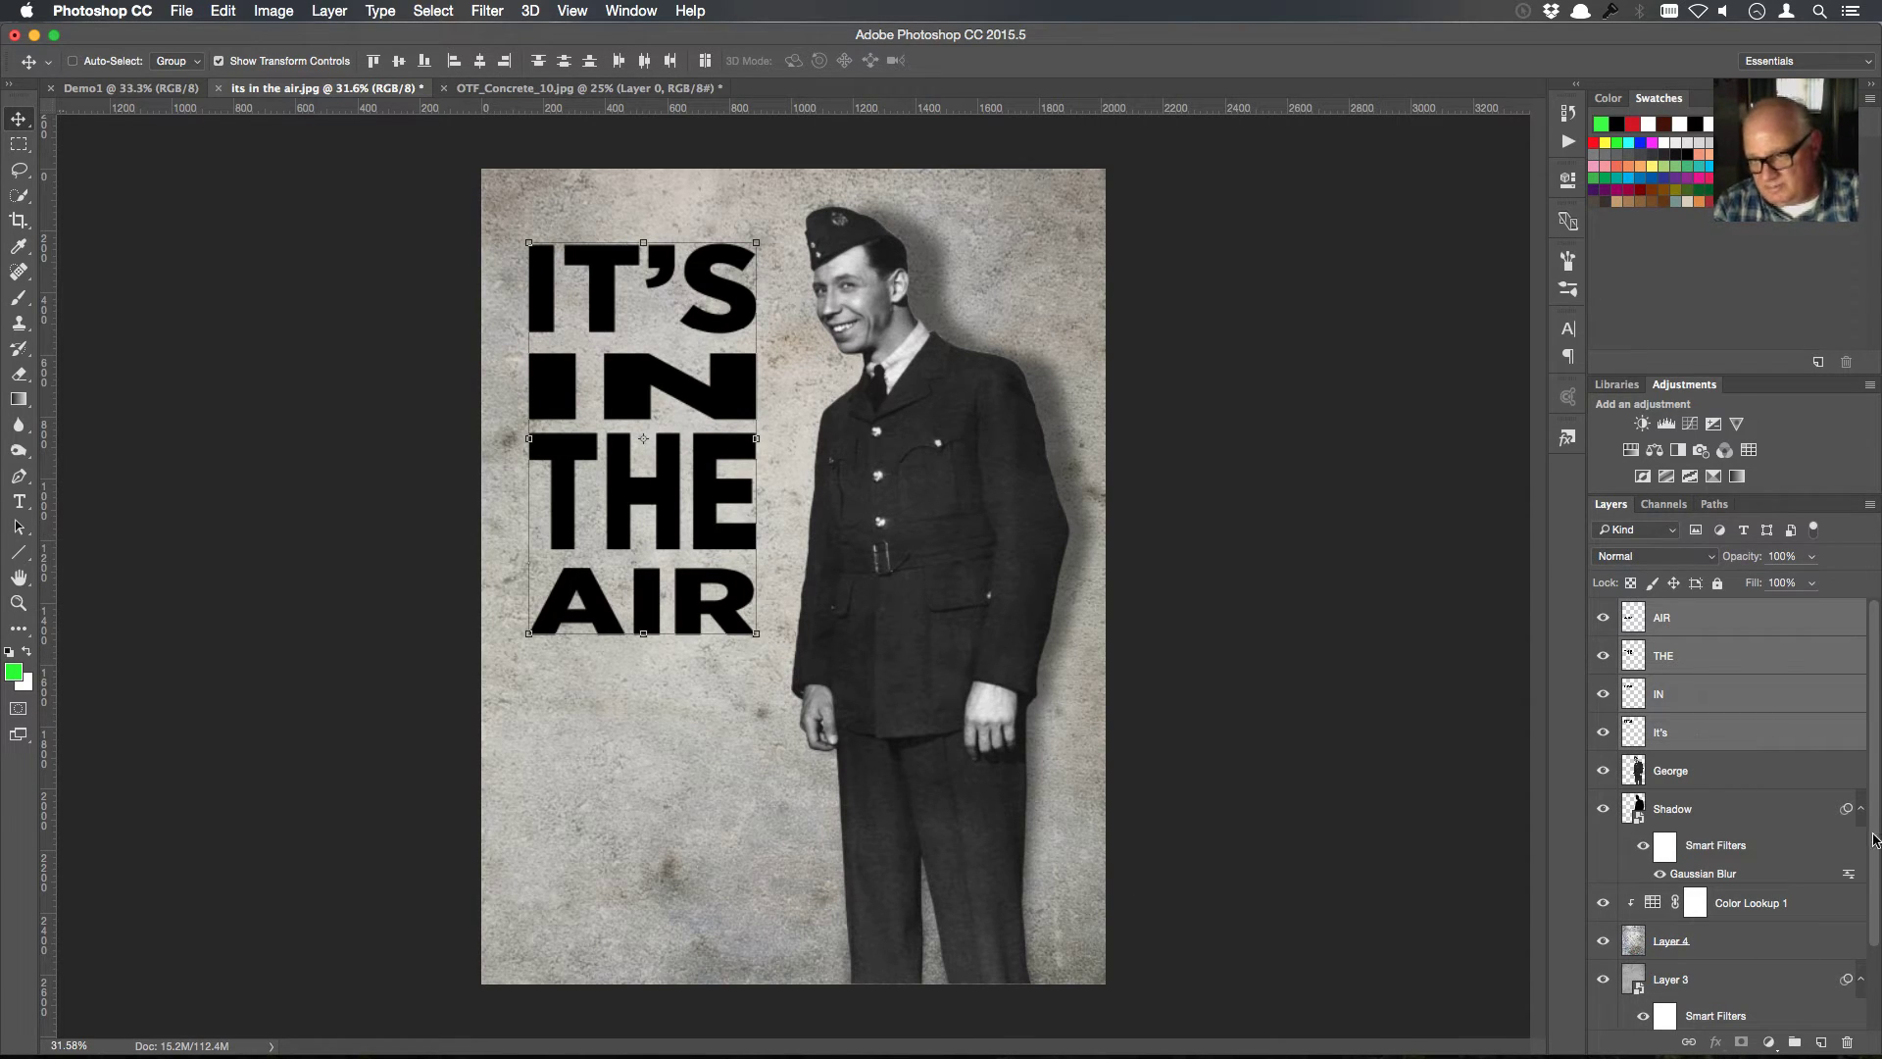
{"action": "mouse_move", "coordinate": [1874, 840]}
{"action": "left_mouse_down"}
{"action": "mouse_move", "coordinate": [1877, 981]}
{"action": "mouse_move", "coordinate": [1867, 808]}
{"action": "left_mouse_up"}
{"action": "left_click_drag", "start_coordinate": [1749, 736], "coordinate": [1793, 1042]}
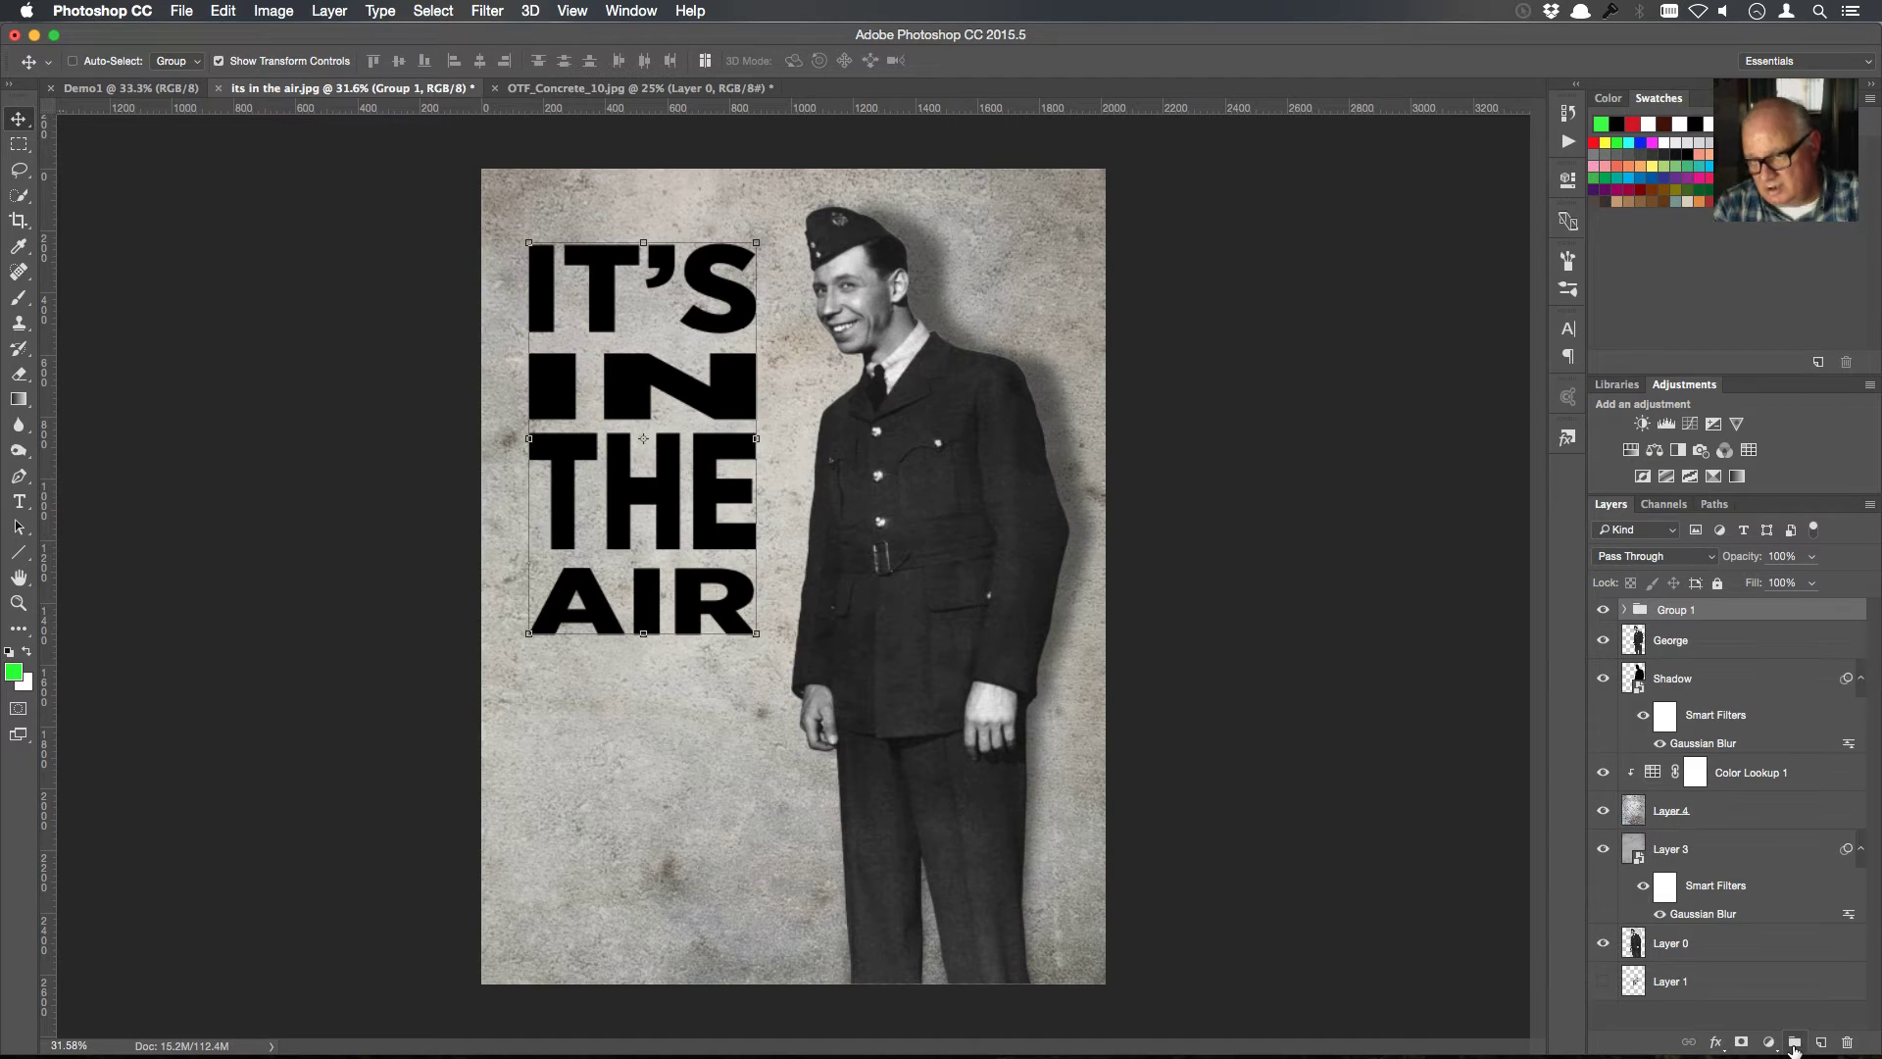
{"action": "double_click", "coordinate": [1672, 610]}
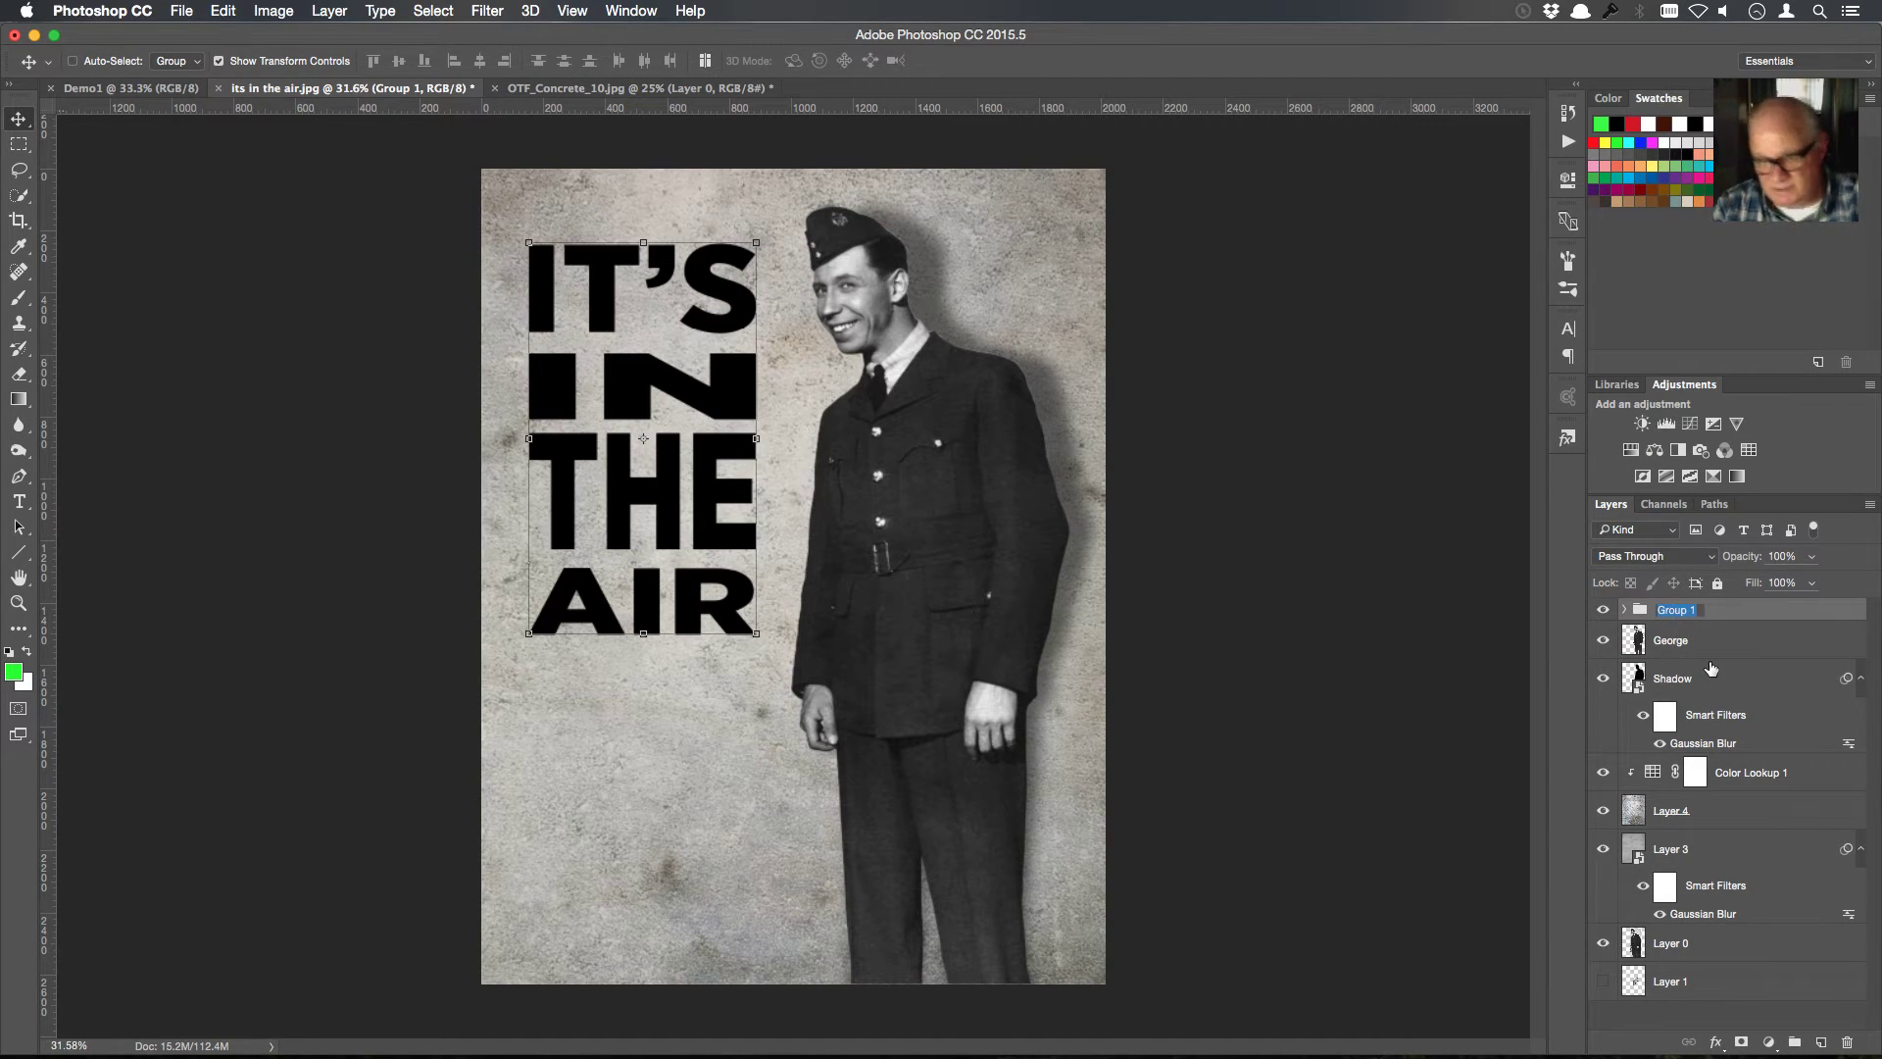
{"action": "type", "text": "T"}
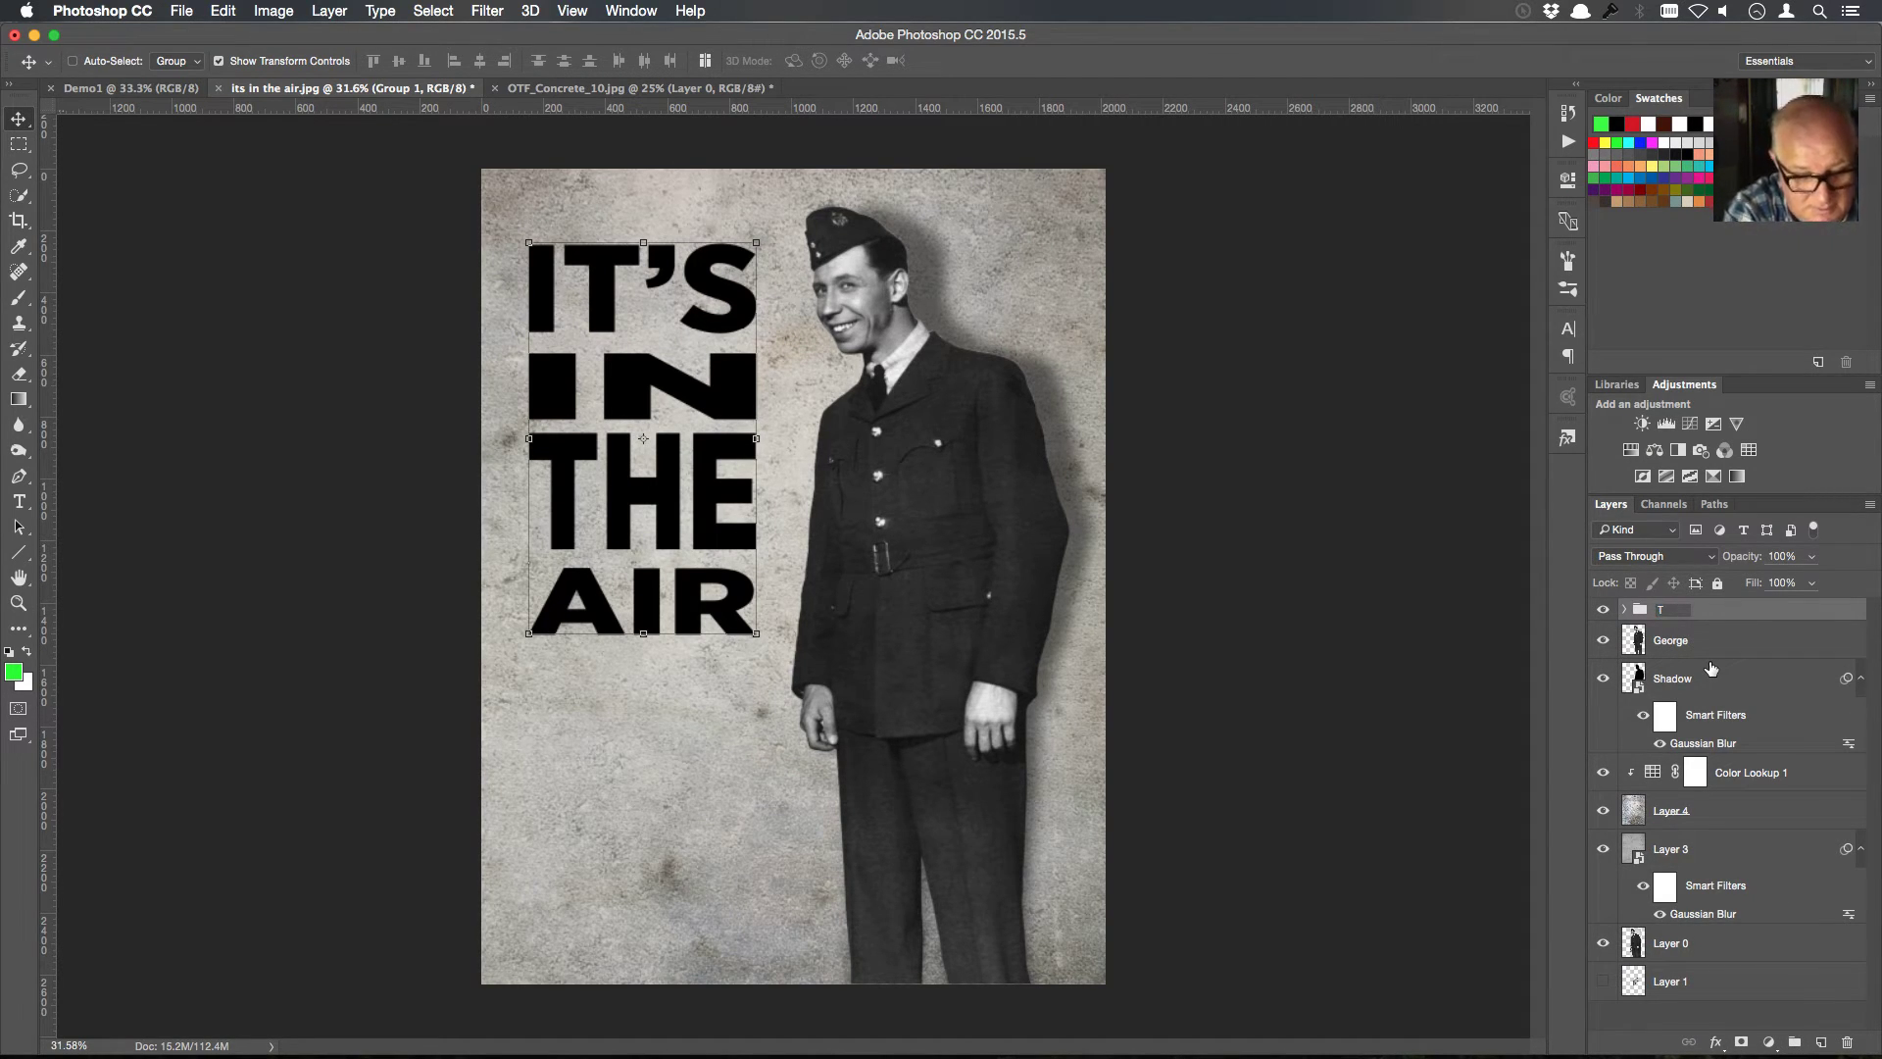
{"action": "type", "text": "ext"}
{"action": "key", "text": "Return"}
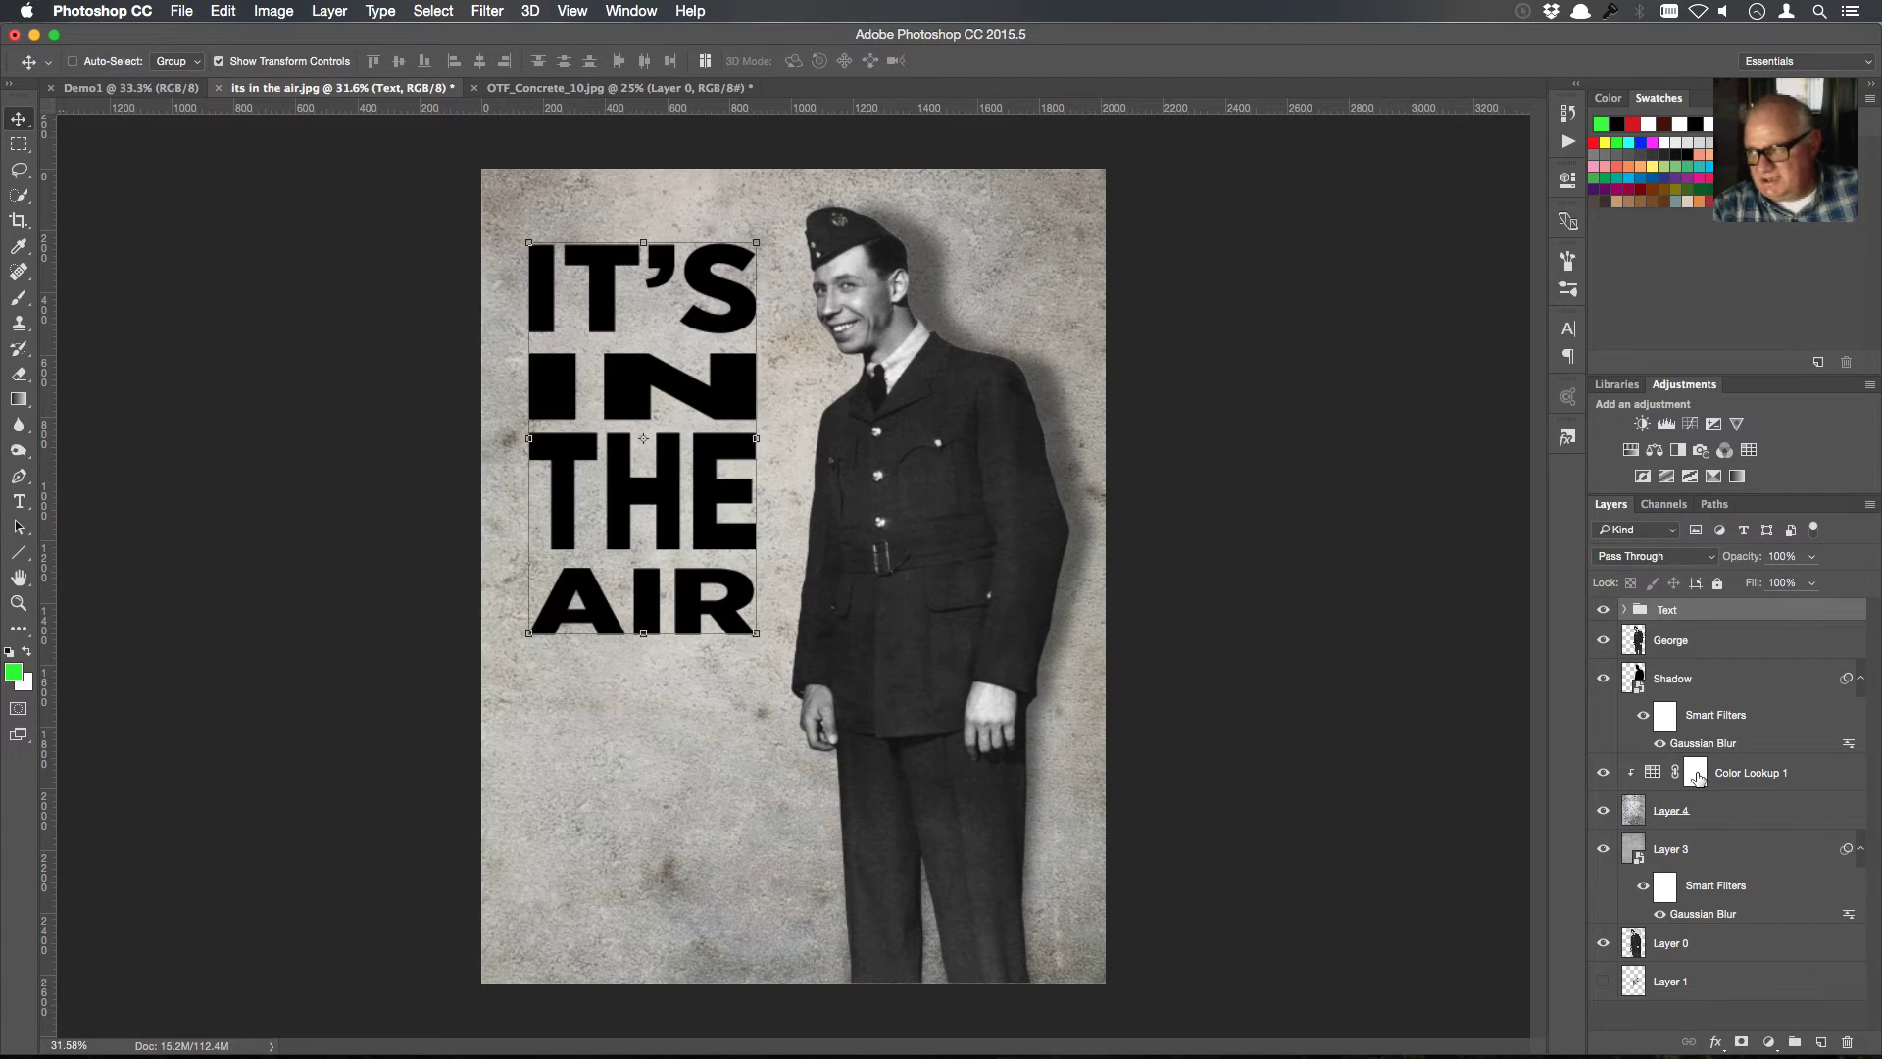
{"action": "left_click", "coordinate": [1624, 610]}
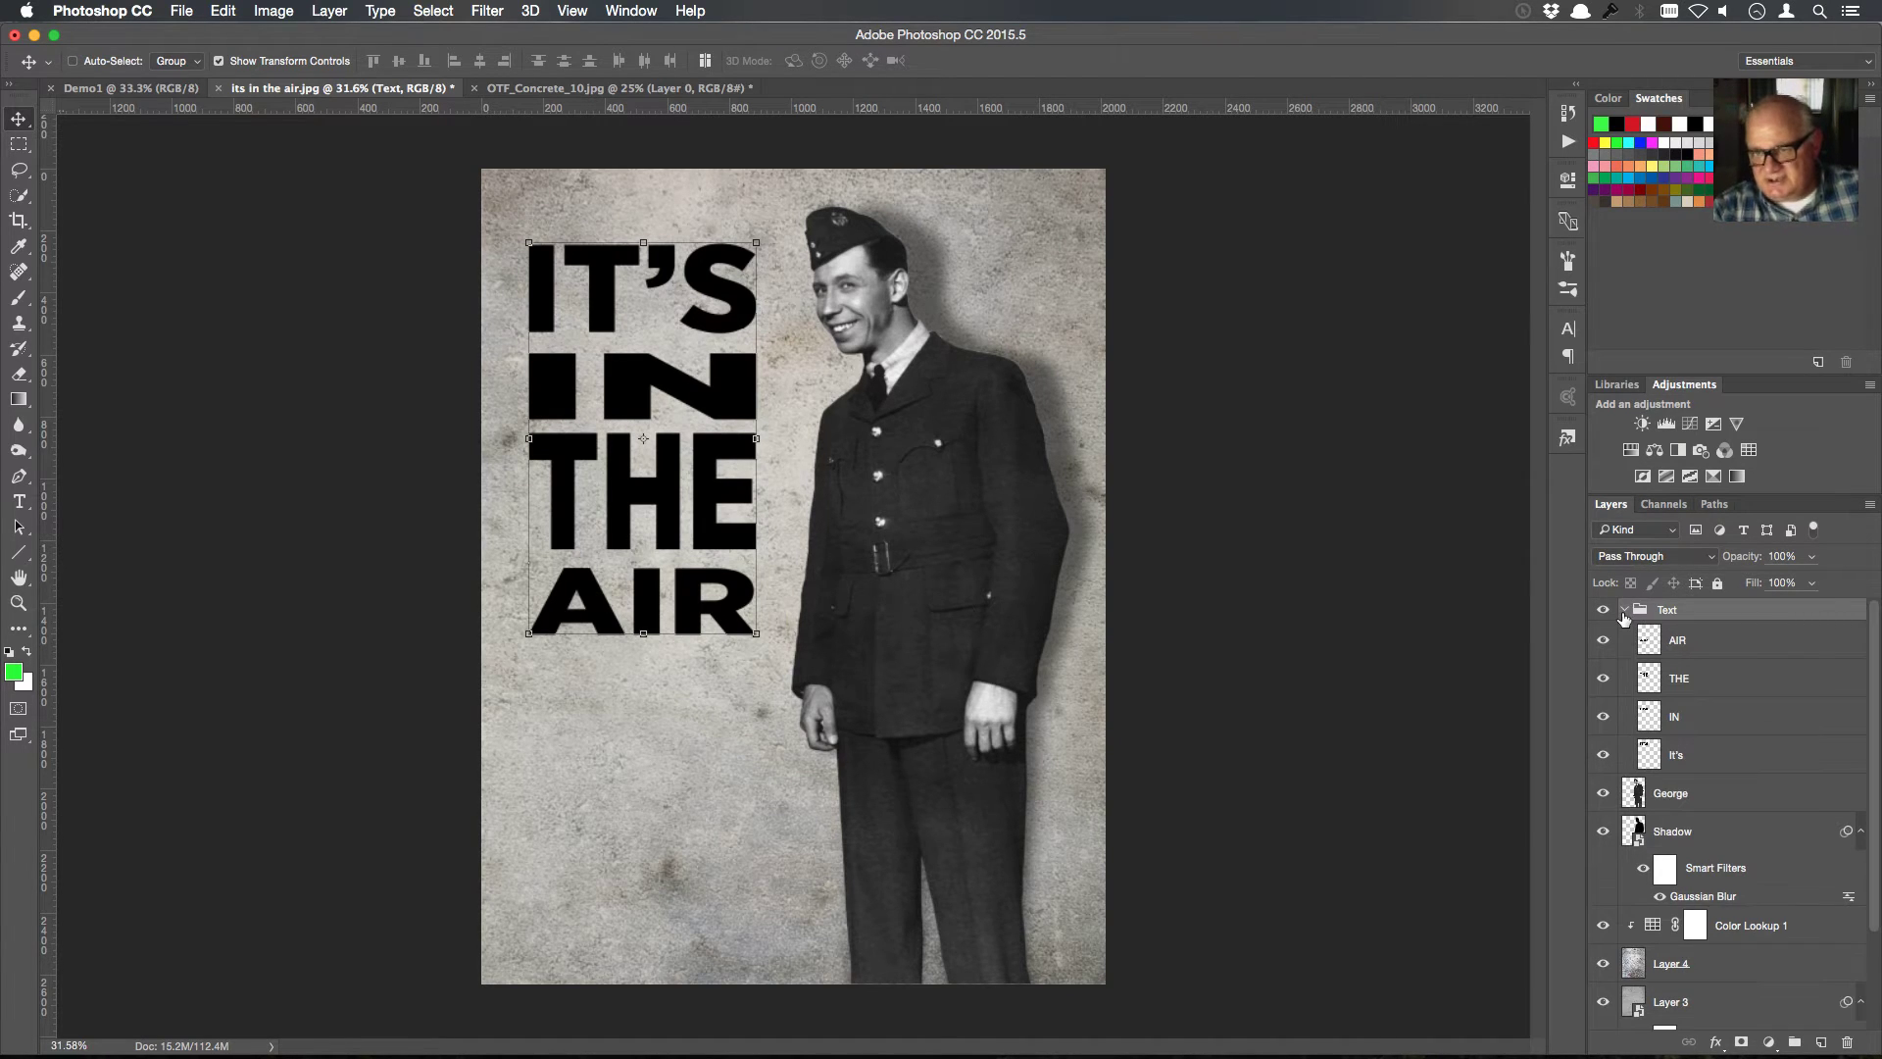
{"action": "left_click", "coordinate": [1624, 610]}
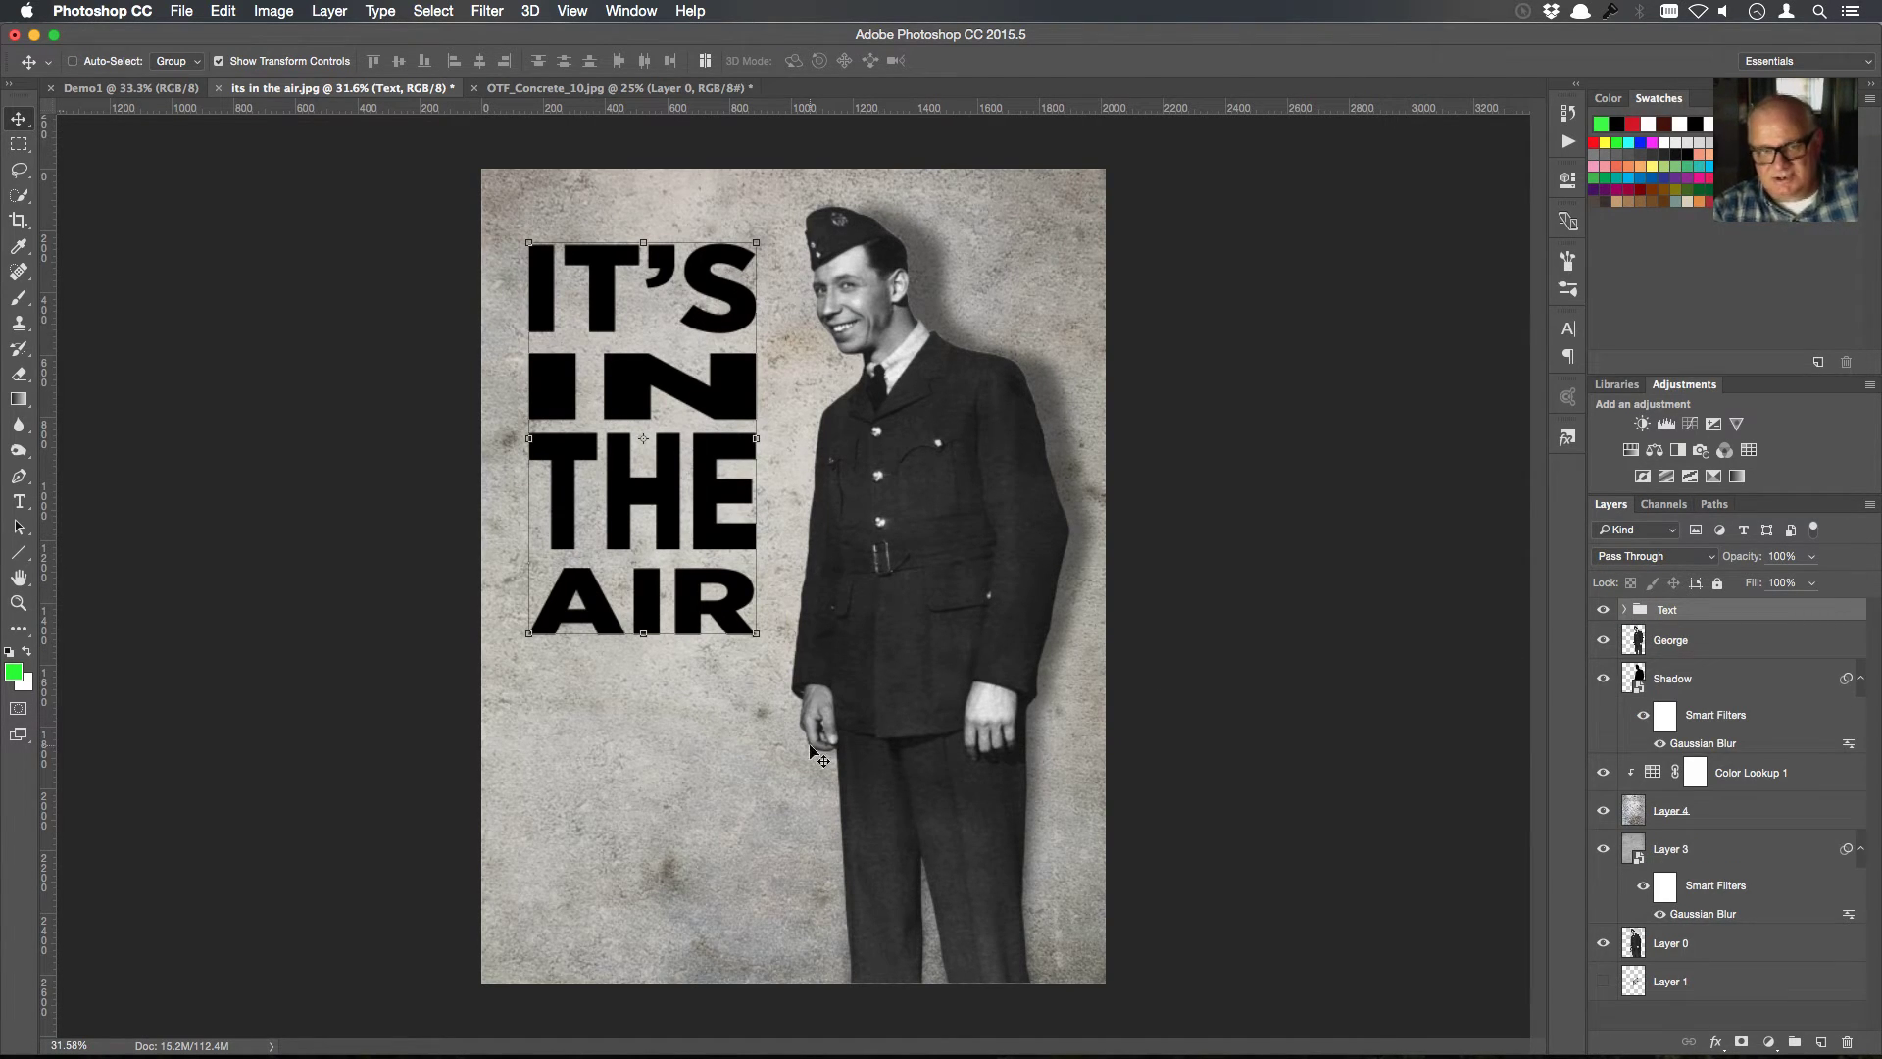
Enlarge the Text group proportionally to about 140%, move it lower on the poster, and apply the transform
{"action": "left_click_drag", "start_coordinate": [756, 633], "coordinate": [835, 780]}
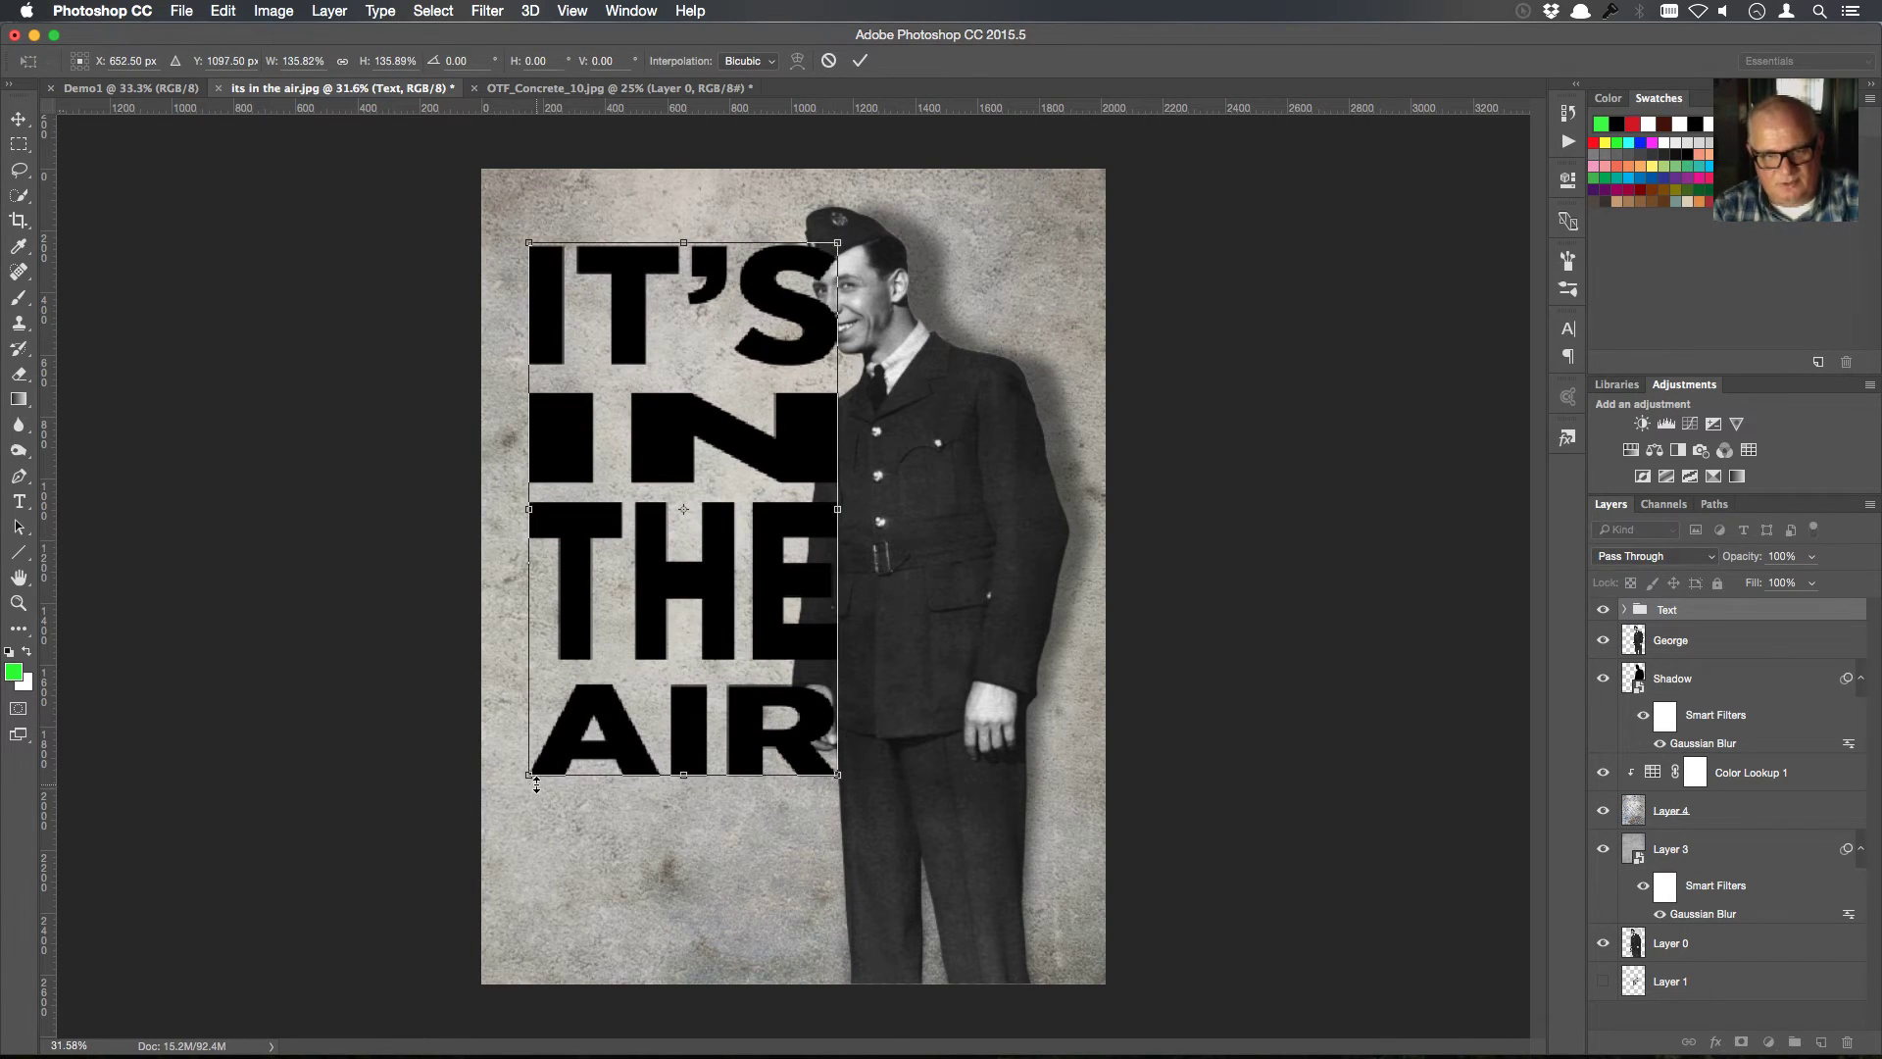
{"action": "left_click_drag", "start_coordinate": [536, 784], "coordinate": [527, 799]}
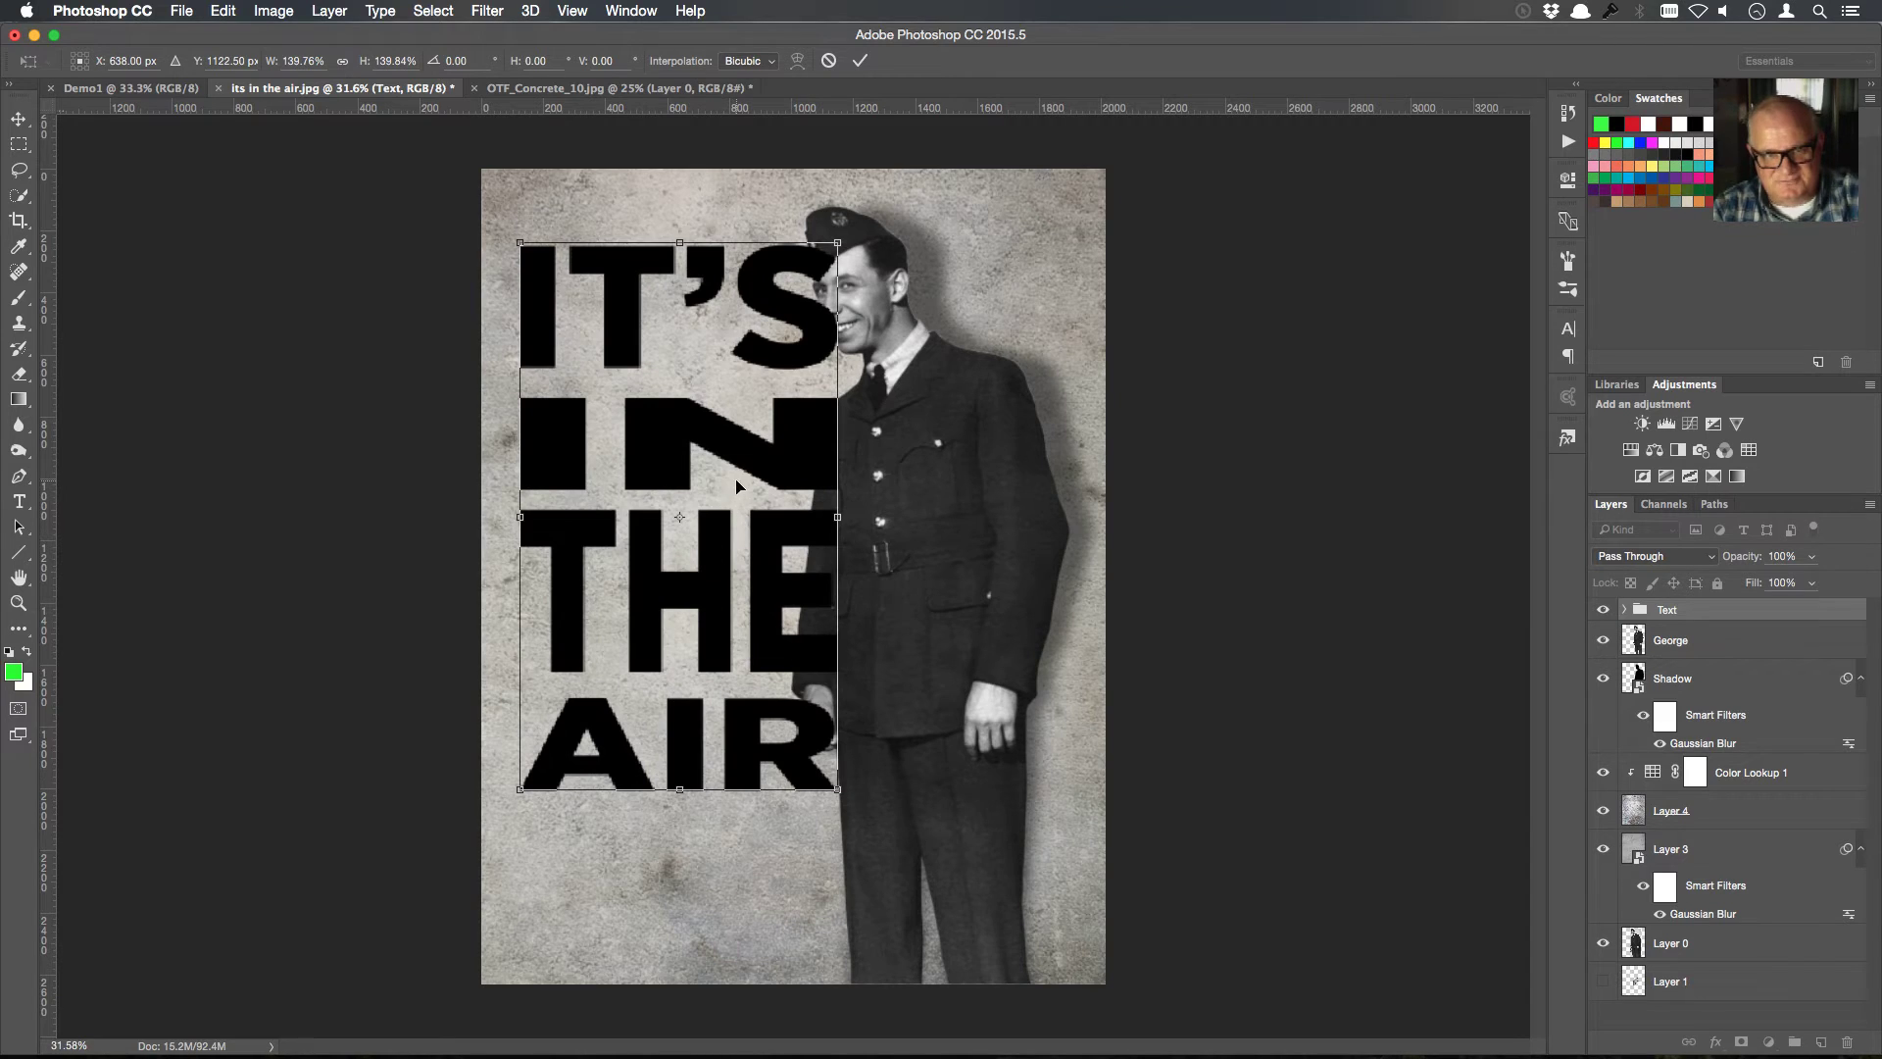
{"action": "left_click_drag", "start_coordinate": [737, 484], "coordinate": [733, 568]}
{"action": "key", "text": "Return"}
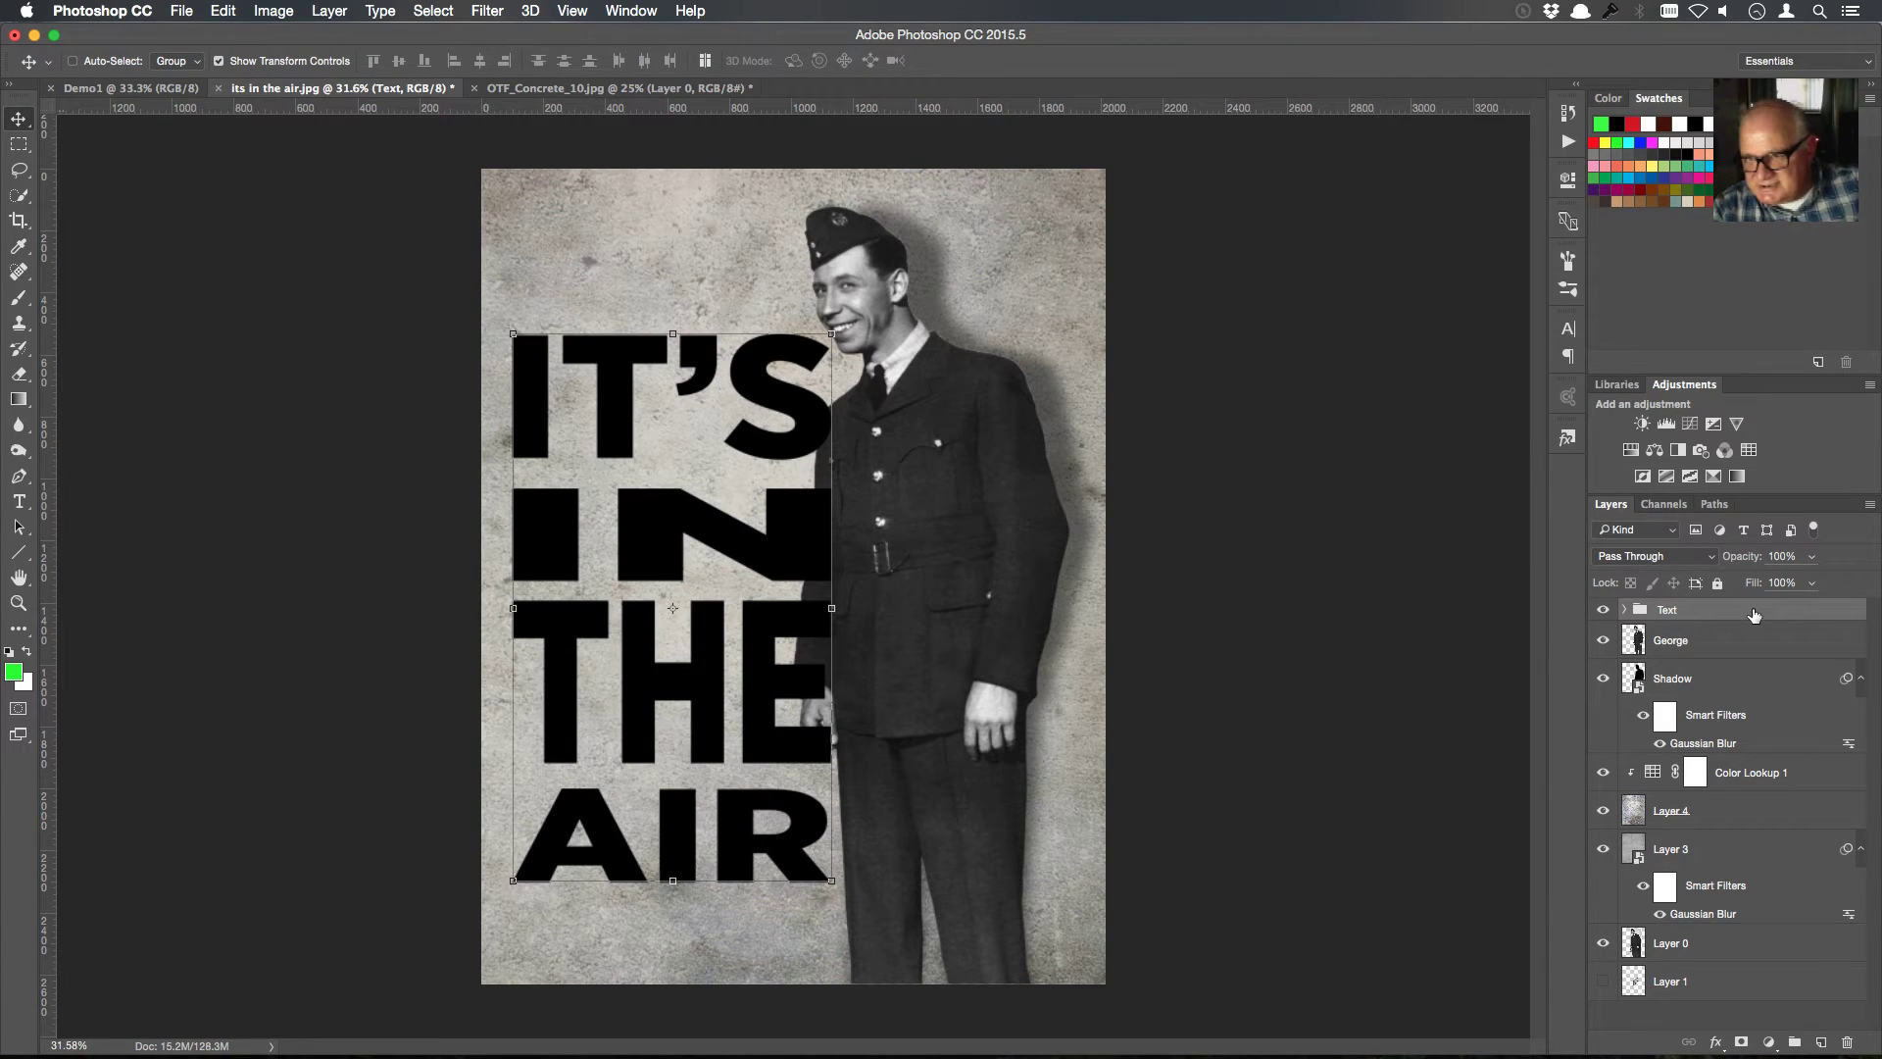
Place the Text group beneath the Shadow layer so it sits behind the airman, and enlarge it proportionally to about 105%
{"action": "left_click_drag", "start_coordinate": [1754, 614], "coordinate": [1758, 758]}
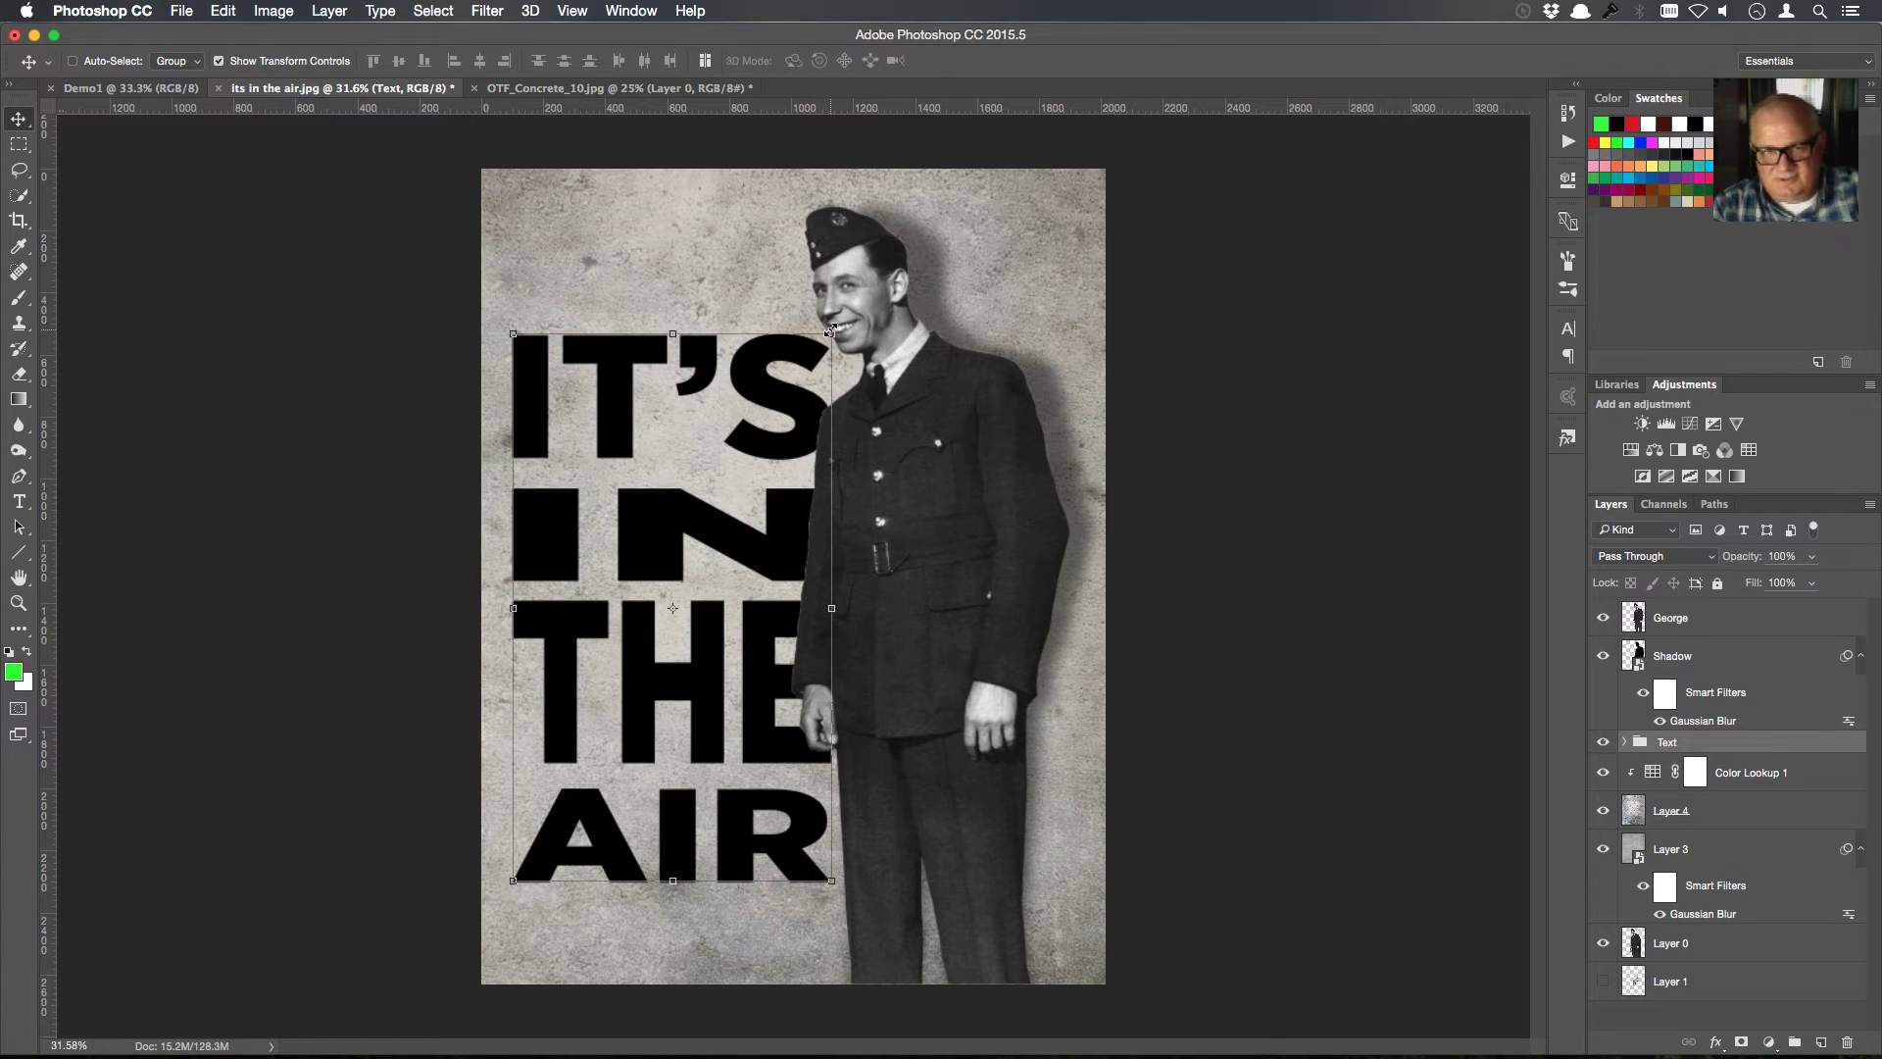
{"action": "left_click_drag", "start_coordinate": [833, 329], "coordinate": [858, 310]}
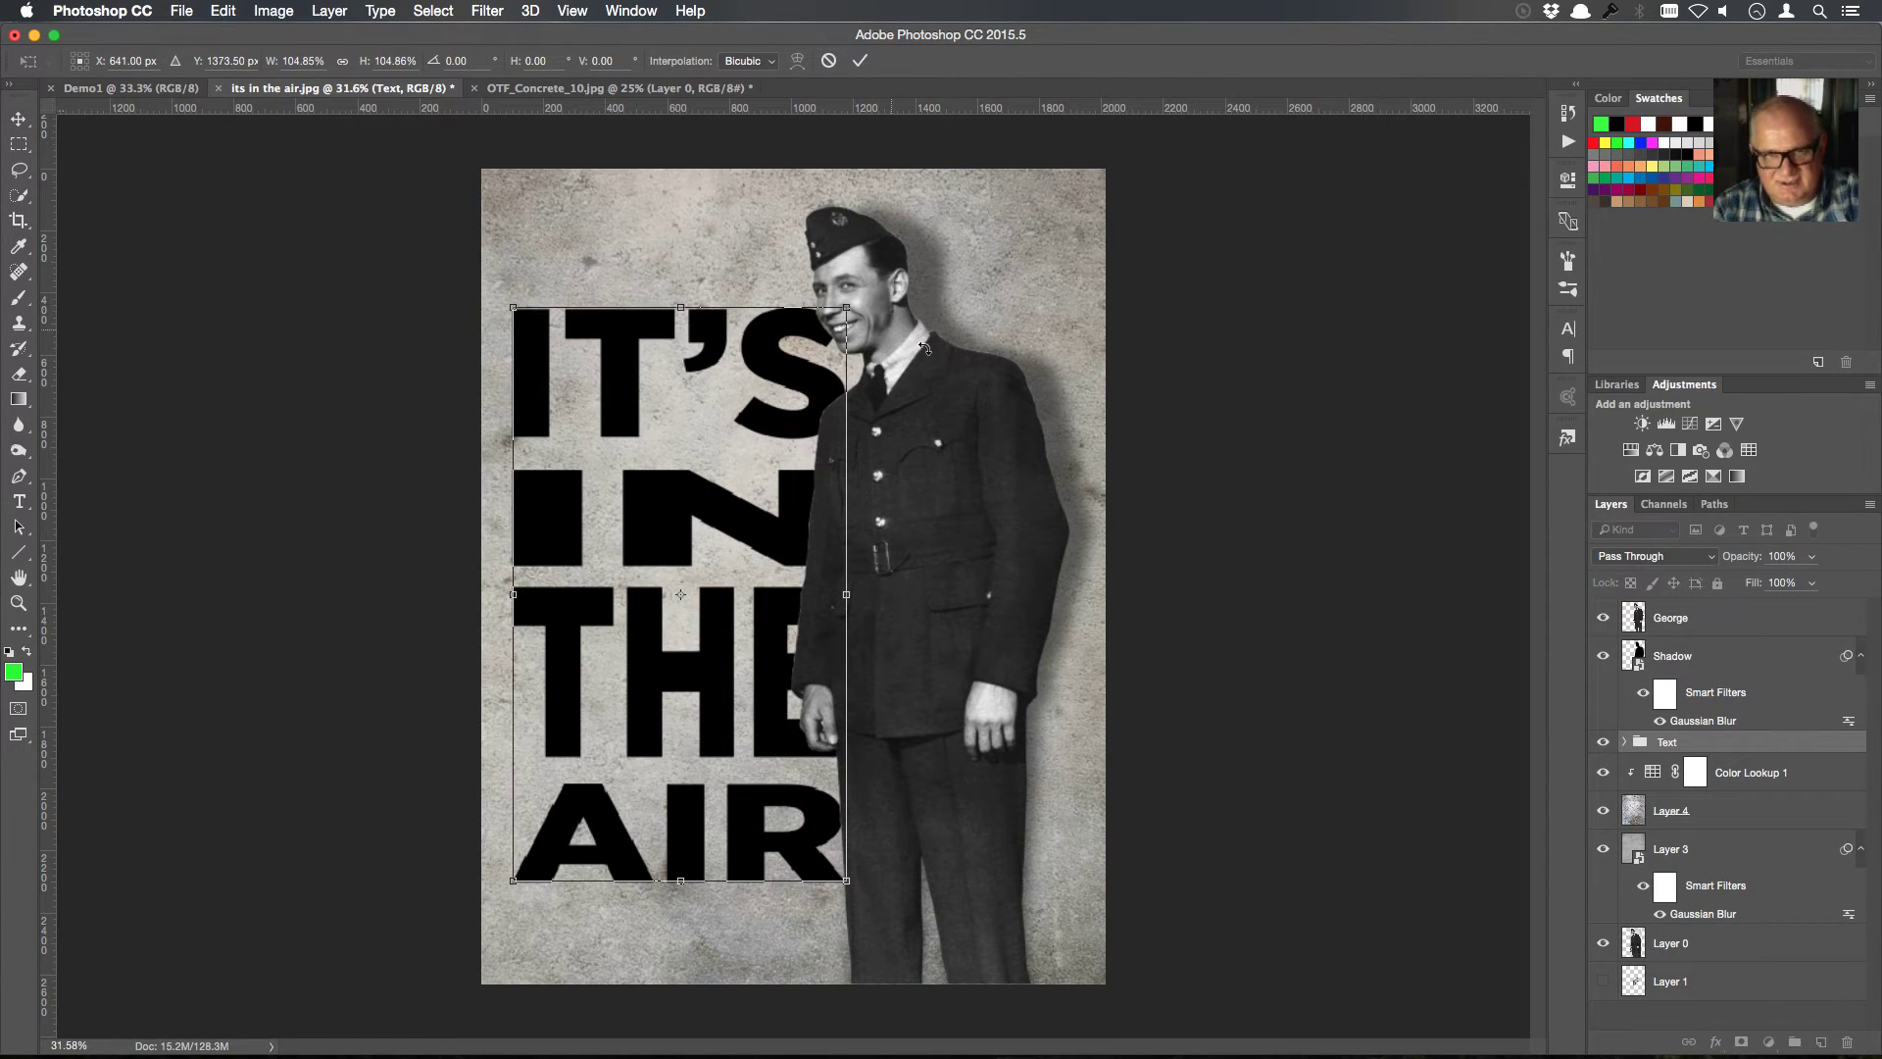
{"action": "key", "text": "Return"}
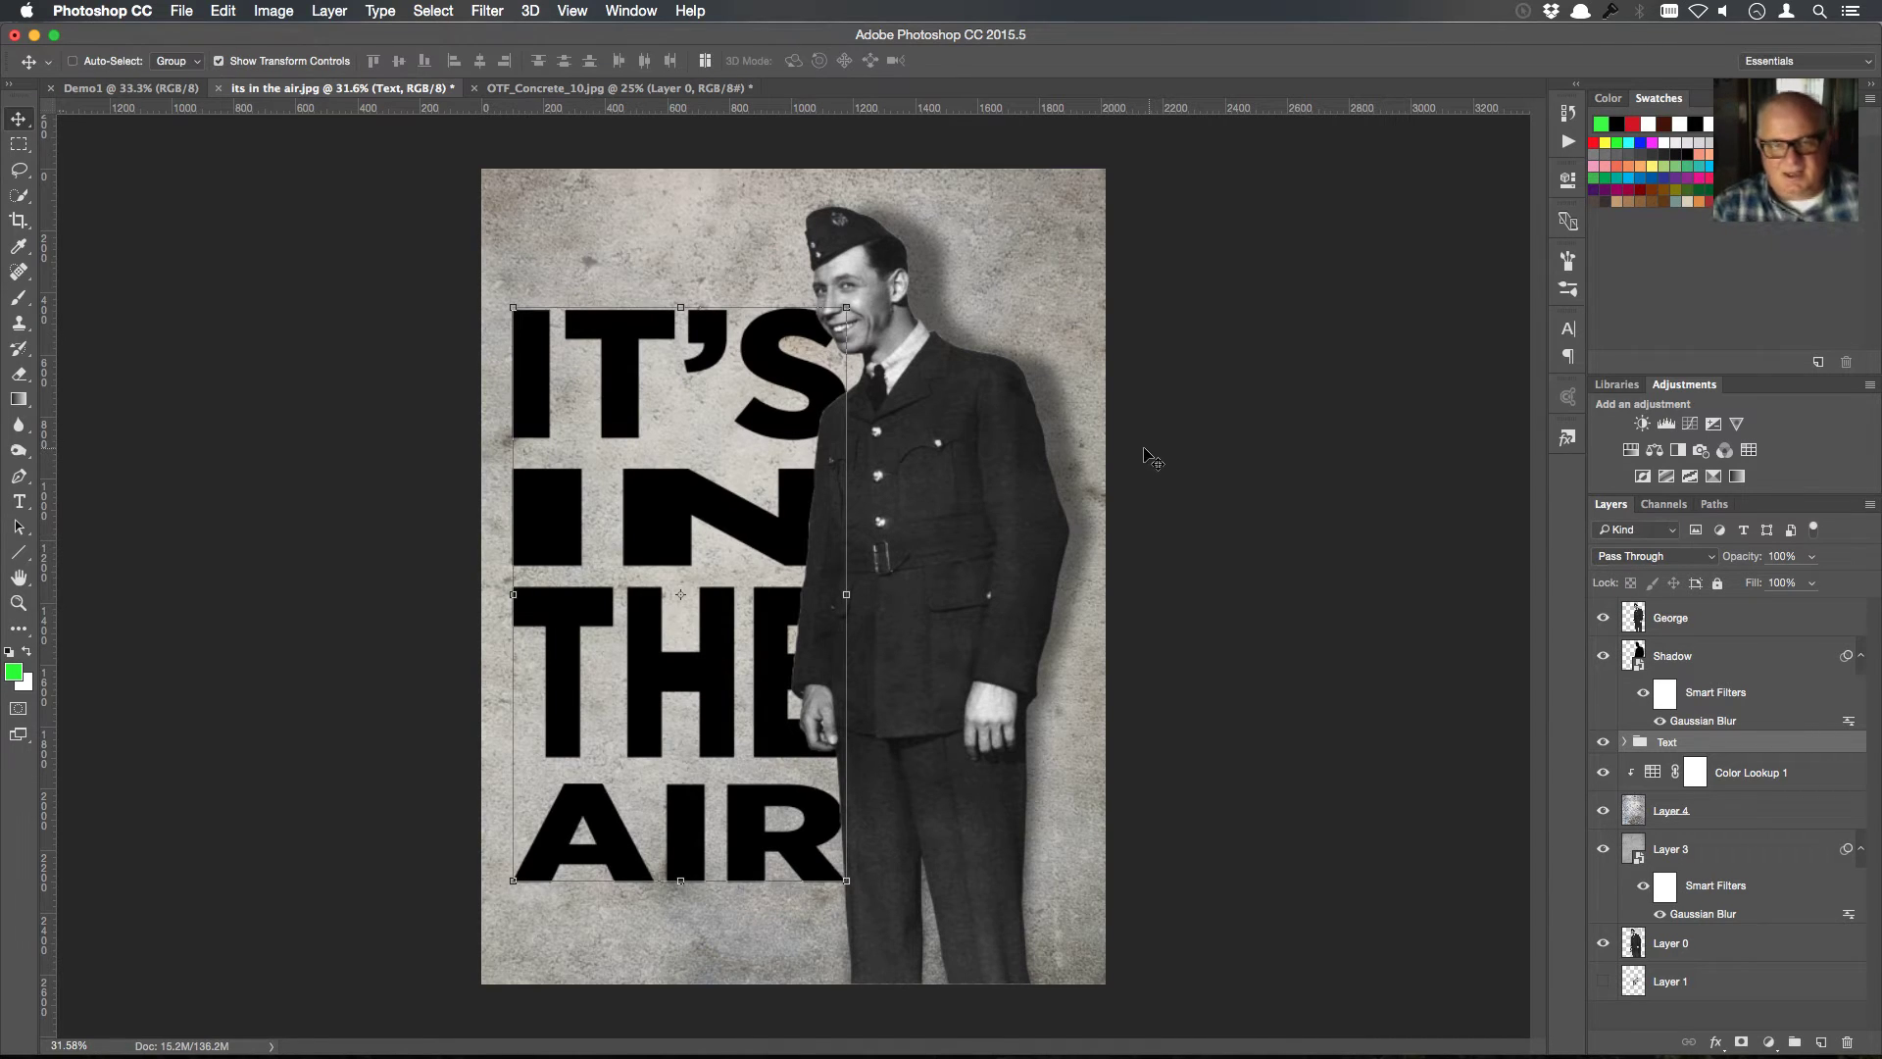
Move the Text group about 40 px left and 85 px up on the poster
{"action": "left_click", "coordinate": [1625, 742]}
{"action": "left_click", "coordinate": [1624, 742]}
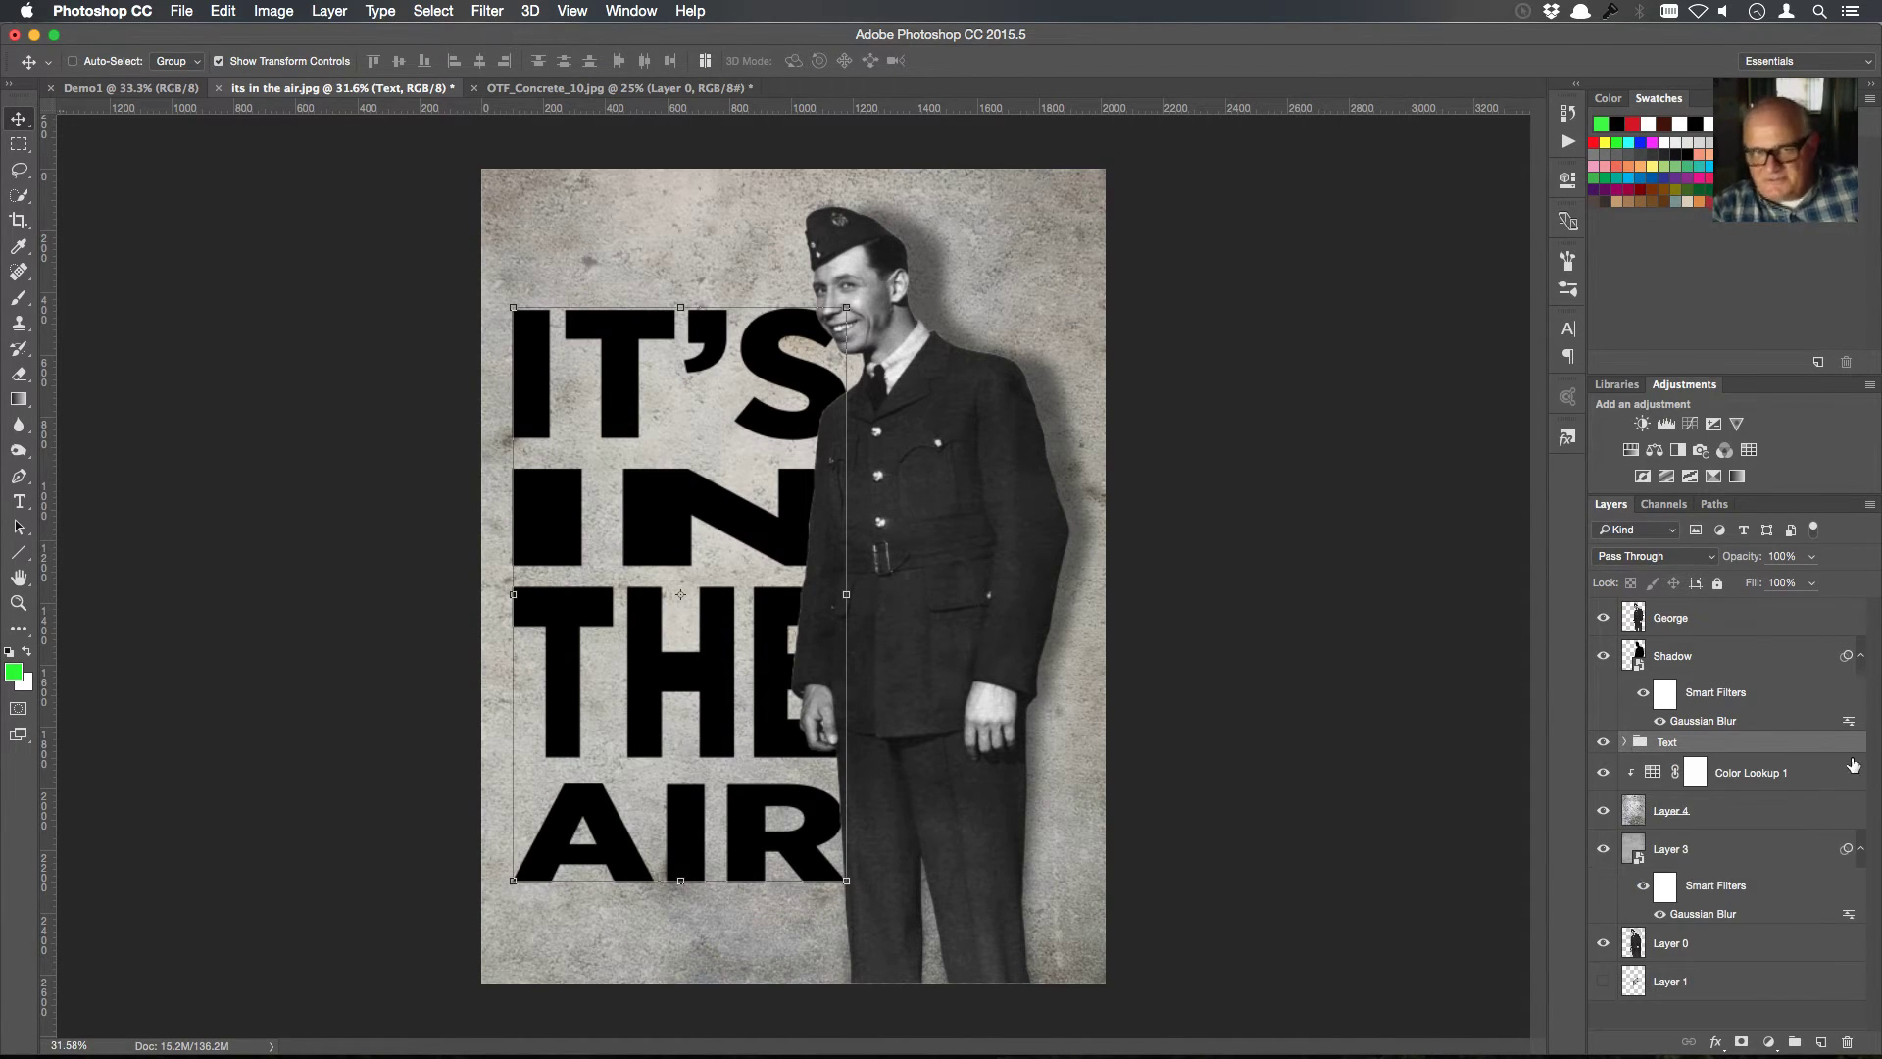
{"action": "left_click_drag", "start_coordinate": [756, 343], "coordinate": [745, 314]}
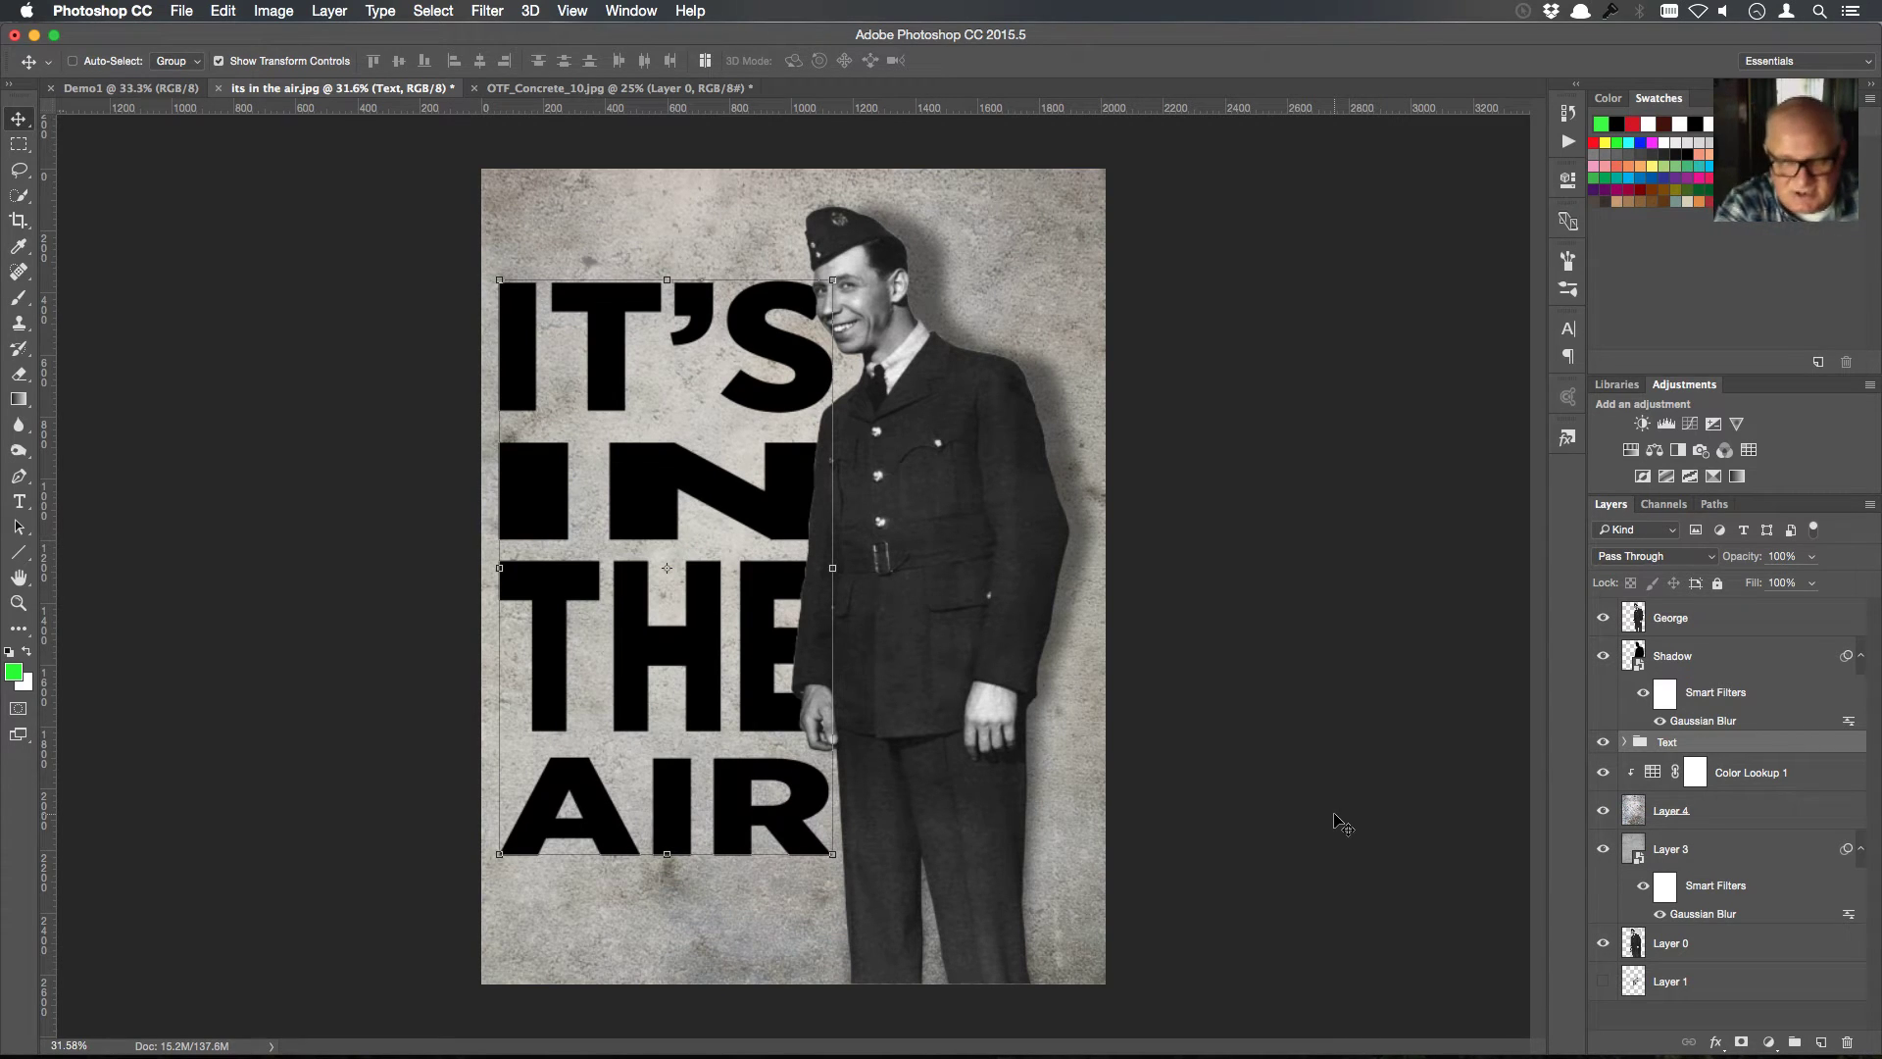
Distribute the AIR, THE, IN and IT'S layers evenly by their vertical centers
{"action": "left_click", "coordinate": [1625, 742]}
{"action": "left_click", "coordinate": [1706, 781]}
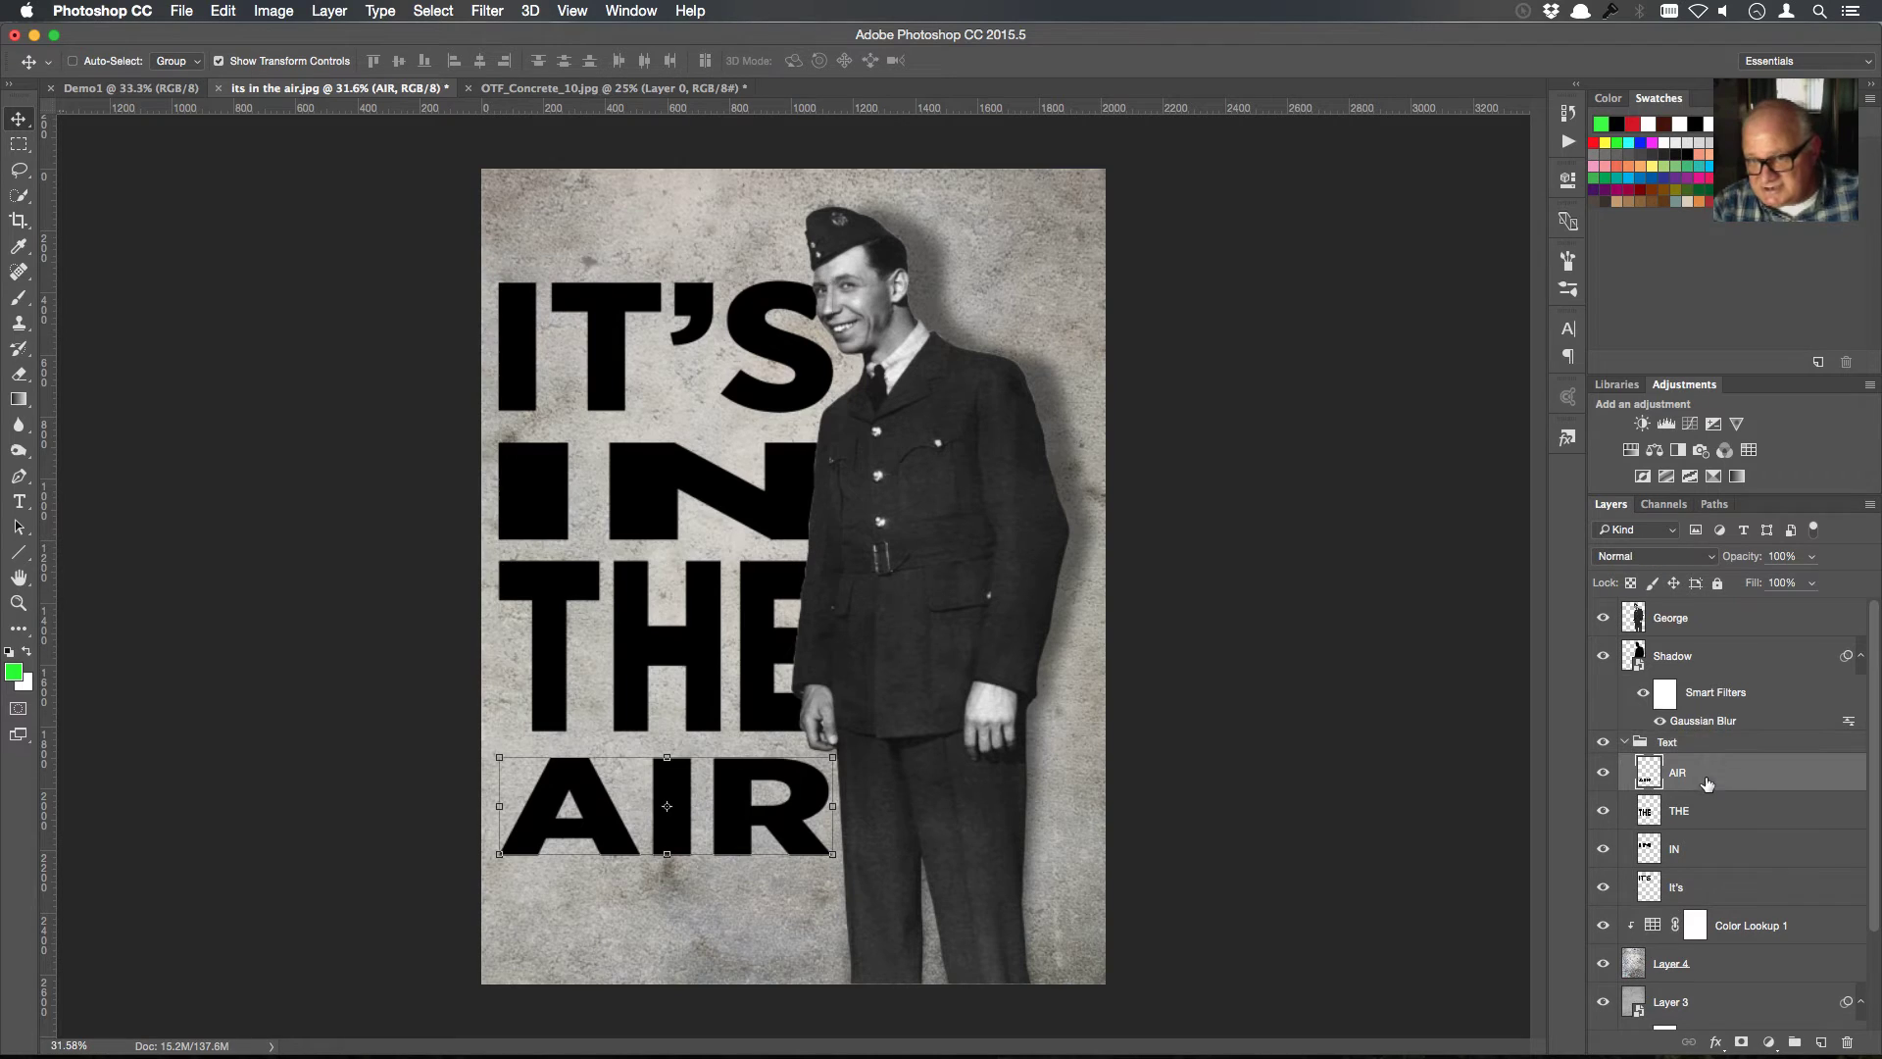
{"action": "left_click", "coordinate": [1717, 888], "text": "shift"}
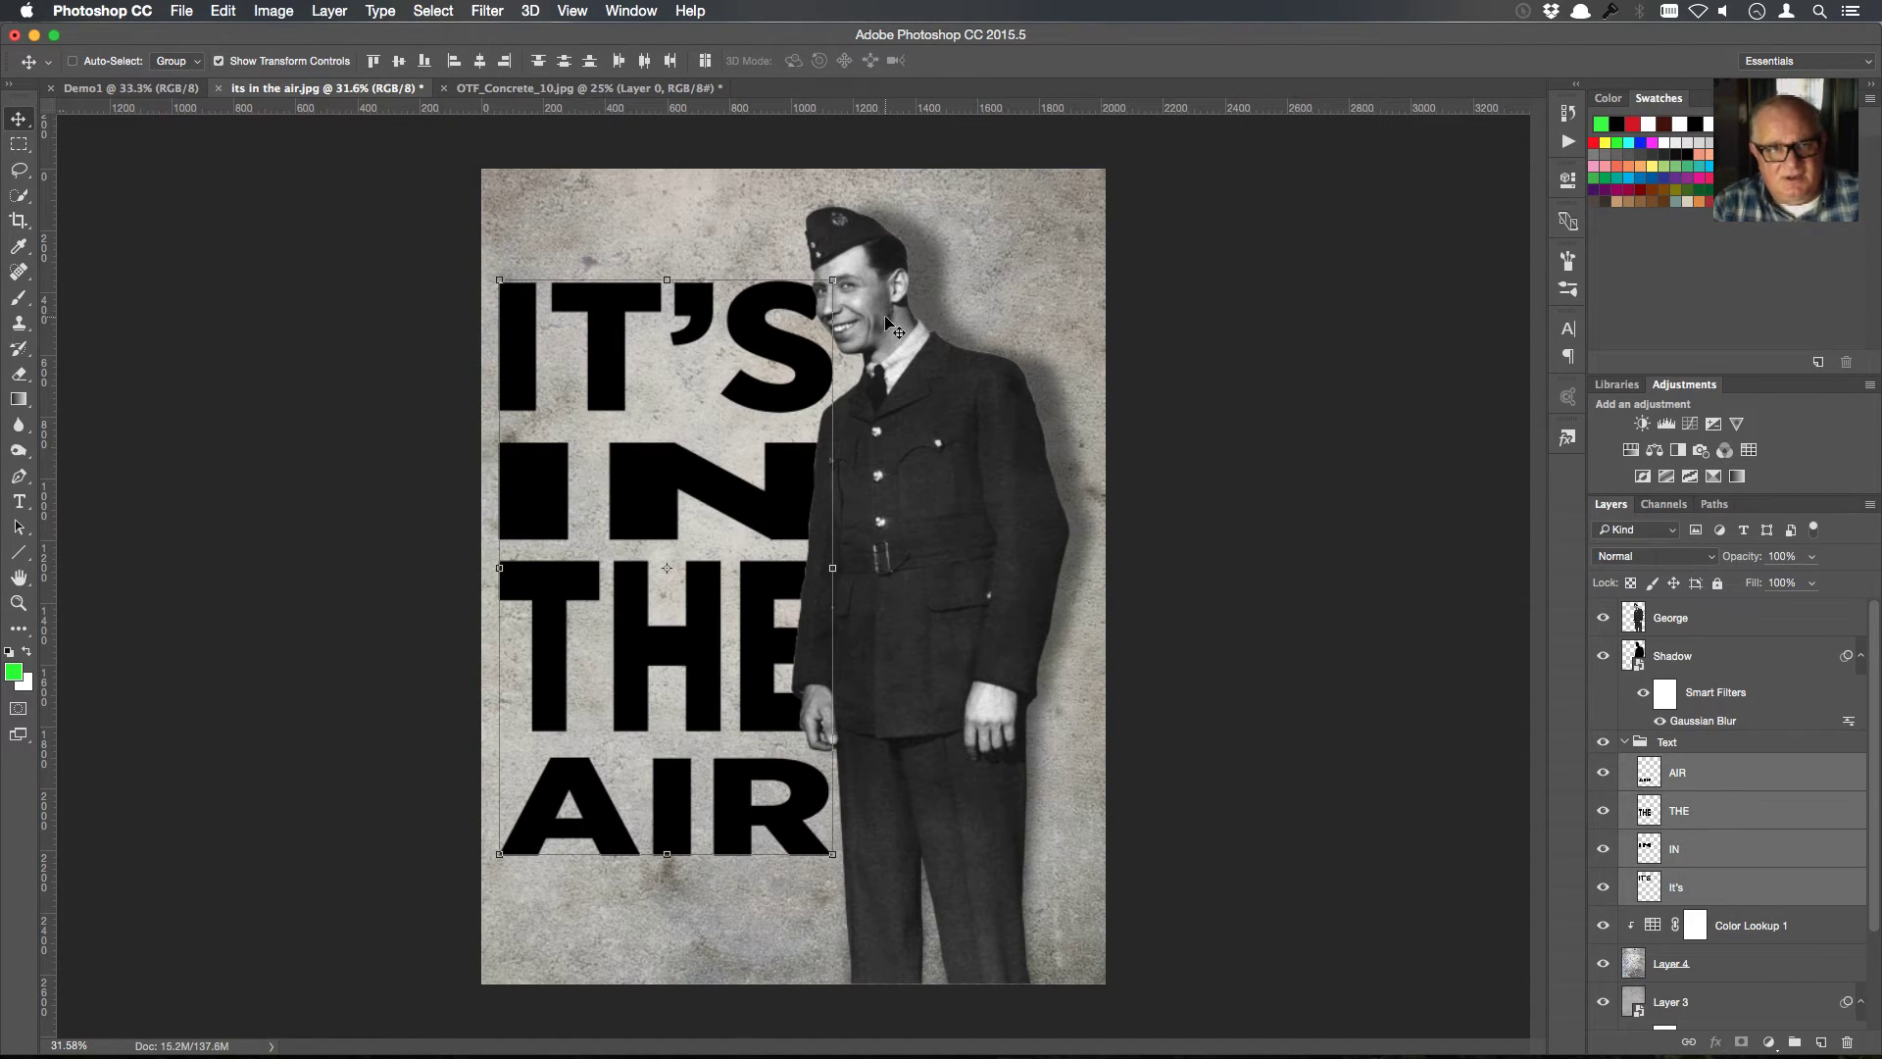
{"action": "left_click", "coordinate": [565, 61]}
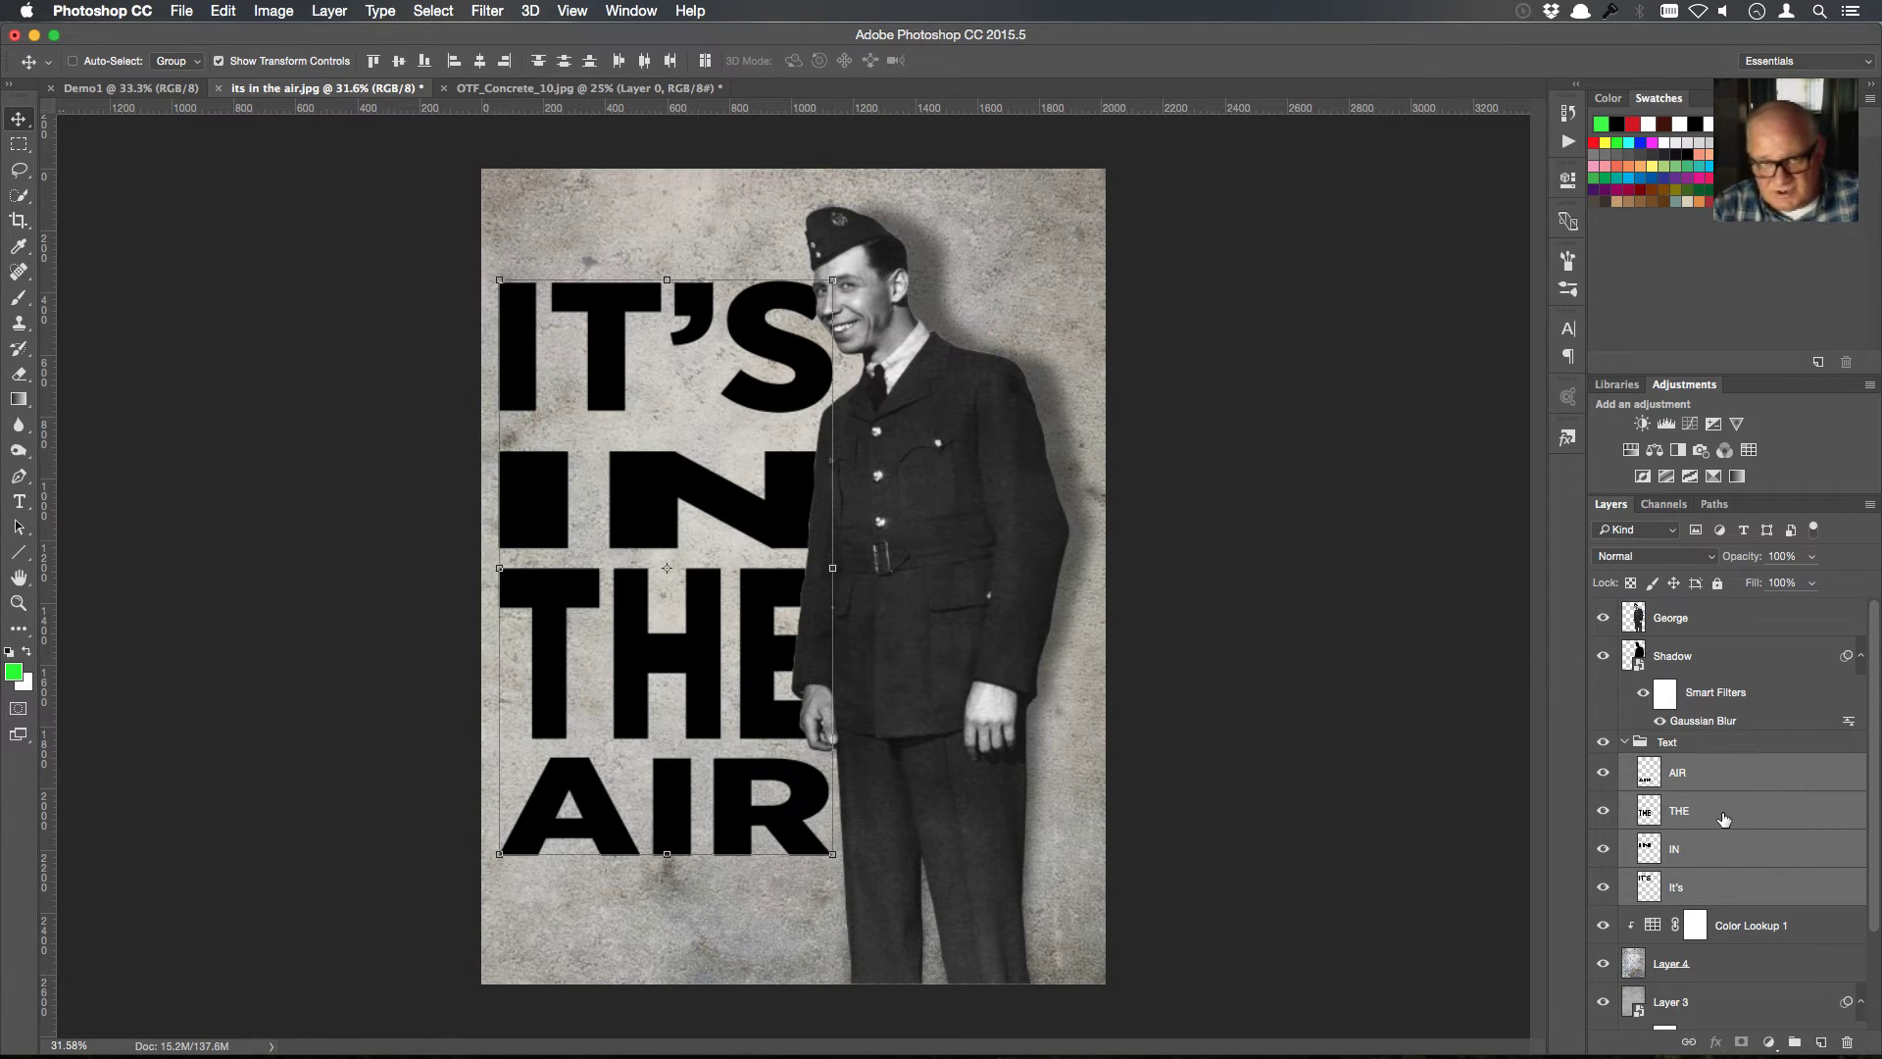
Move the IN layer up about 70 px to tighten its gap beneath IT'S
{"action": "left_click", "coordinate": [1717, 851]}
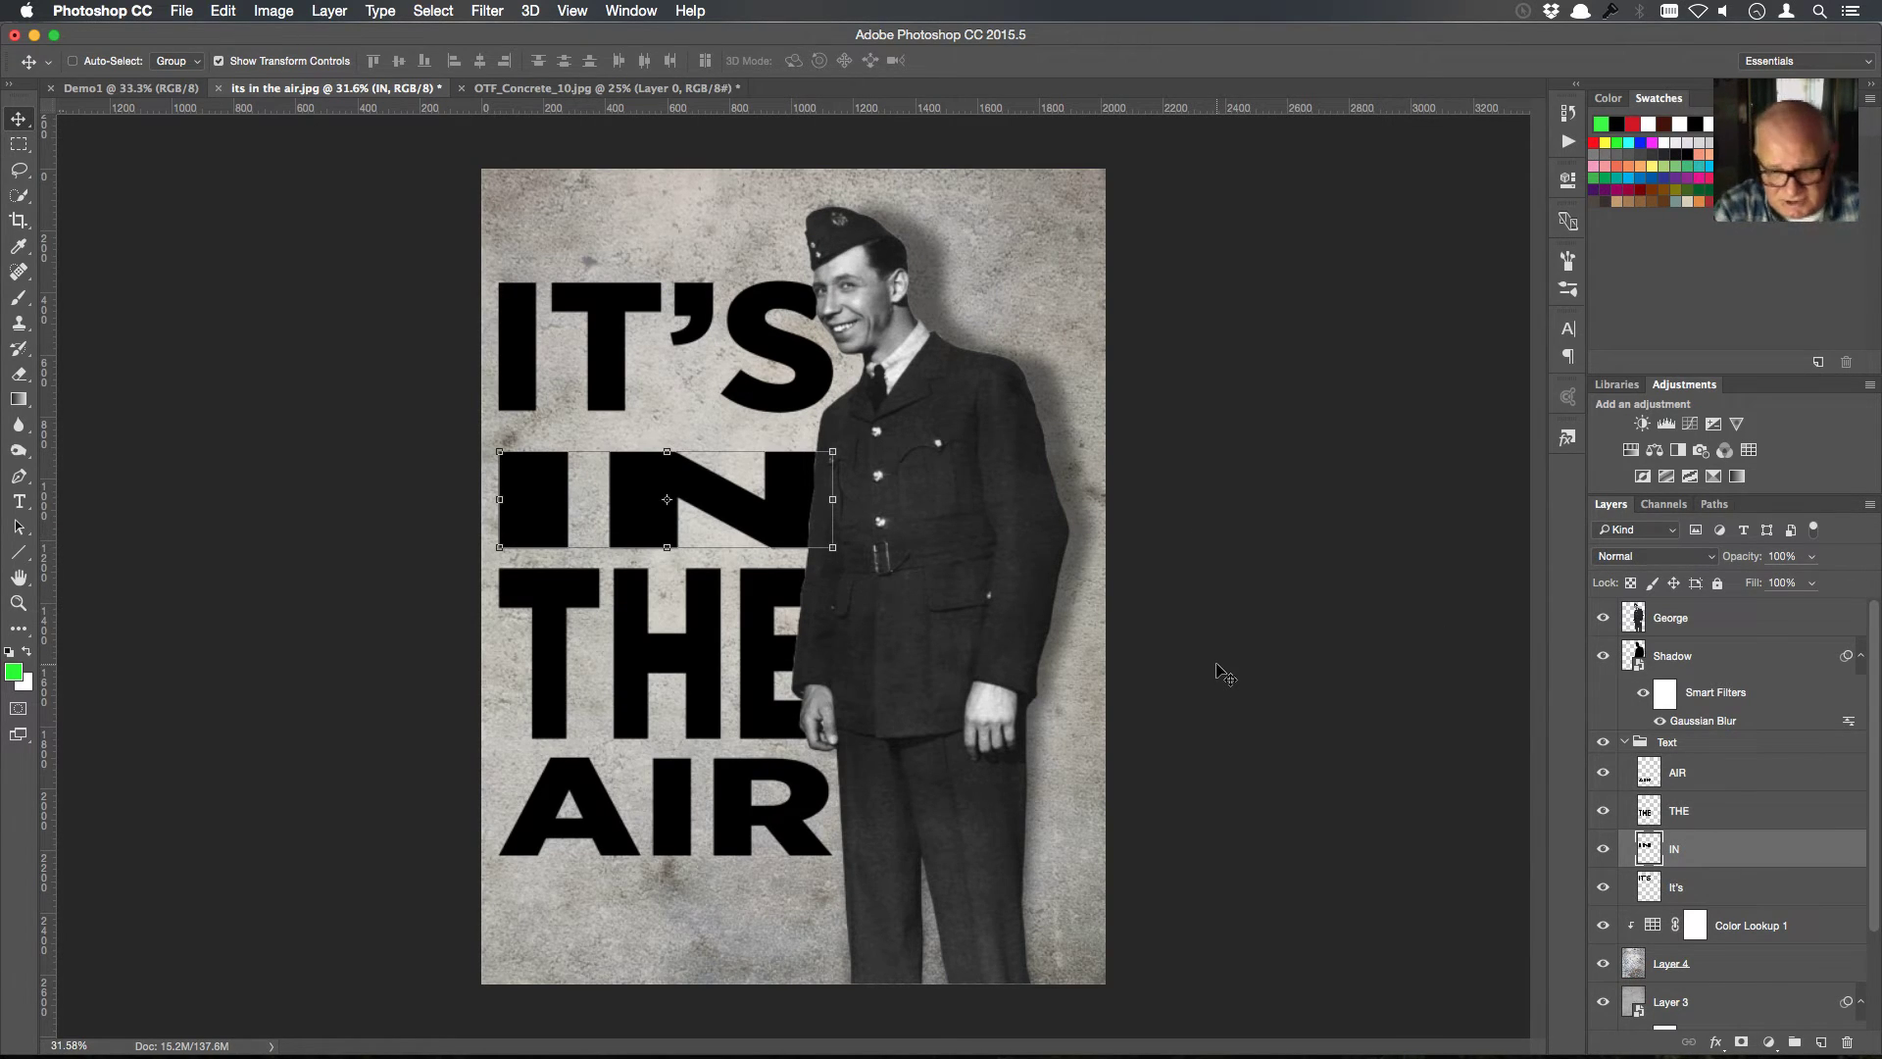
{"action": "key", "text": "shift+Up"}
{"action": "key", "text": "shift+Up"}
{"action": "key", "text": "shift+Up"}
{"action": "key", "text": "shift+Up"}
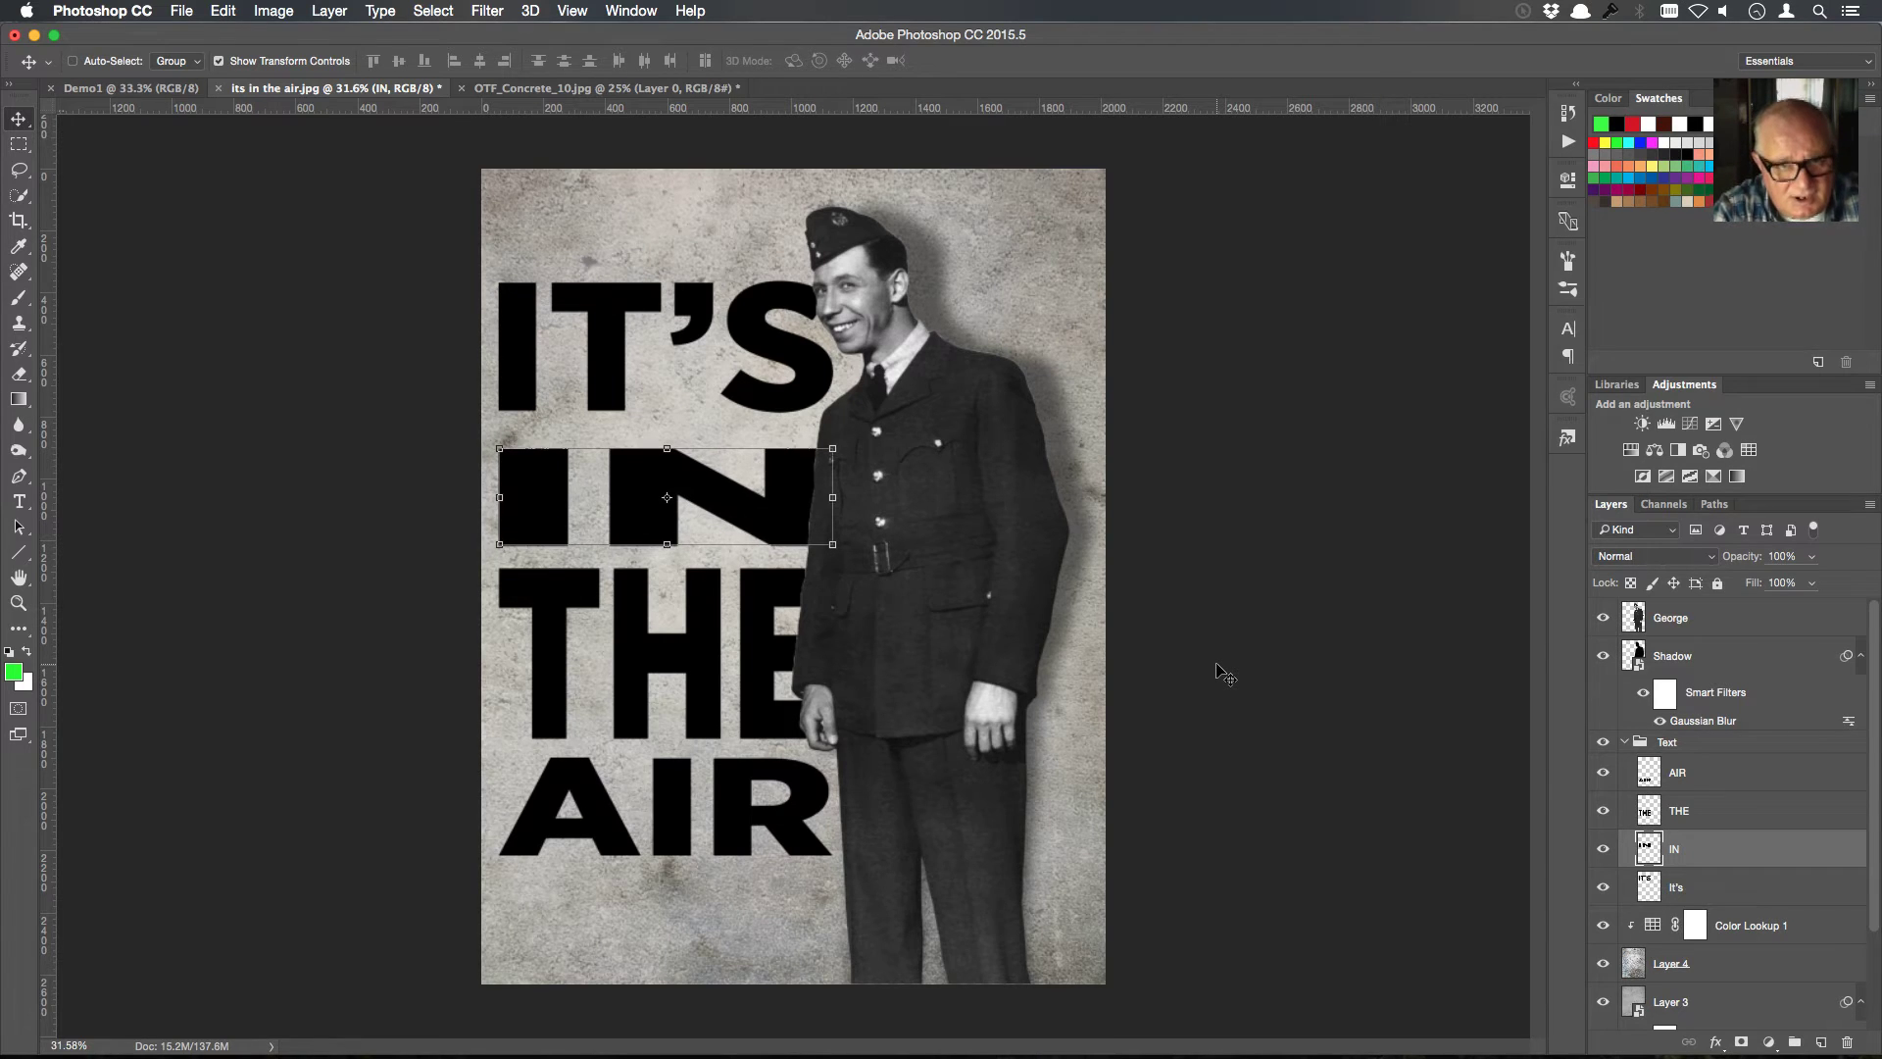
{"action": "key", "text": "shift+Up"}
{"action": "key", "text": "shift+Up"}
{"action": "key", "text": "shift+Up"}
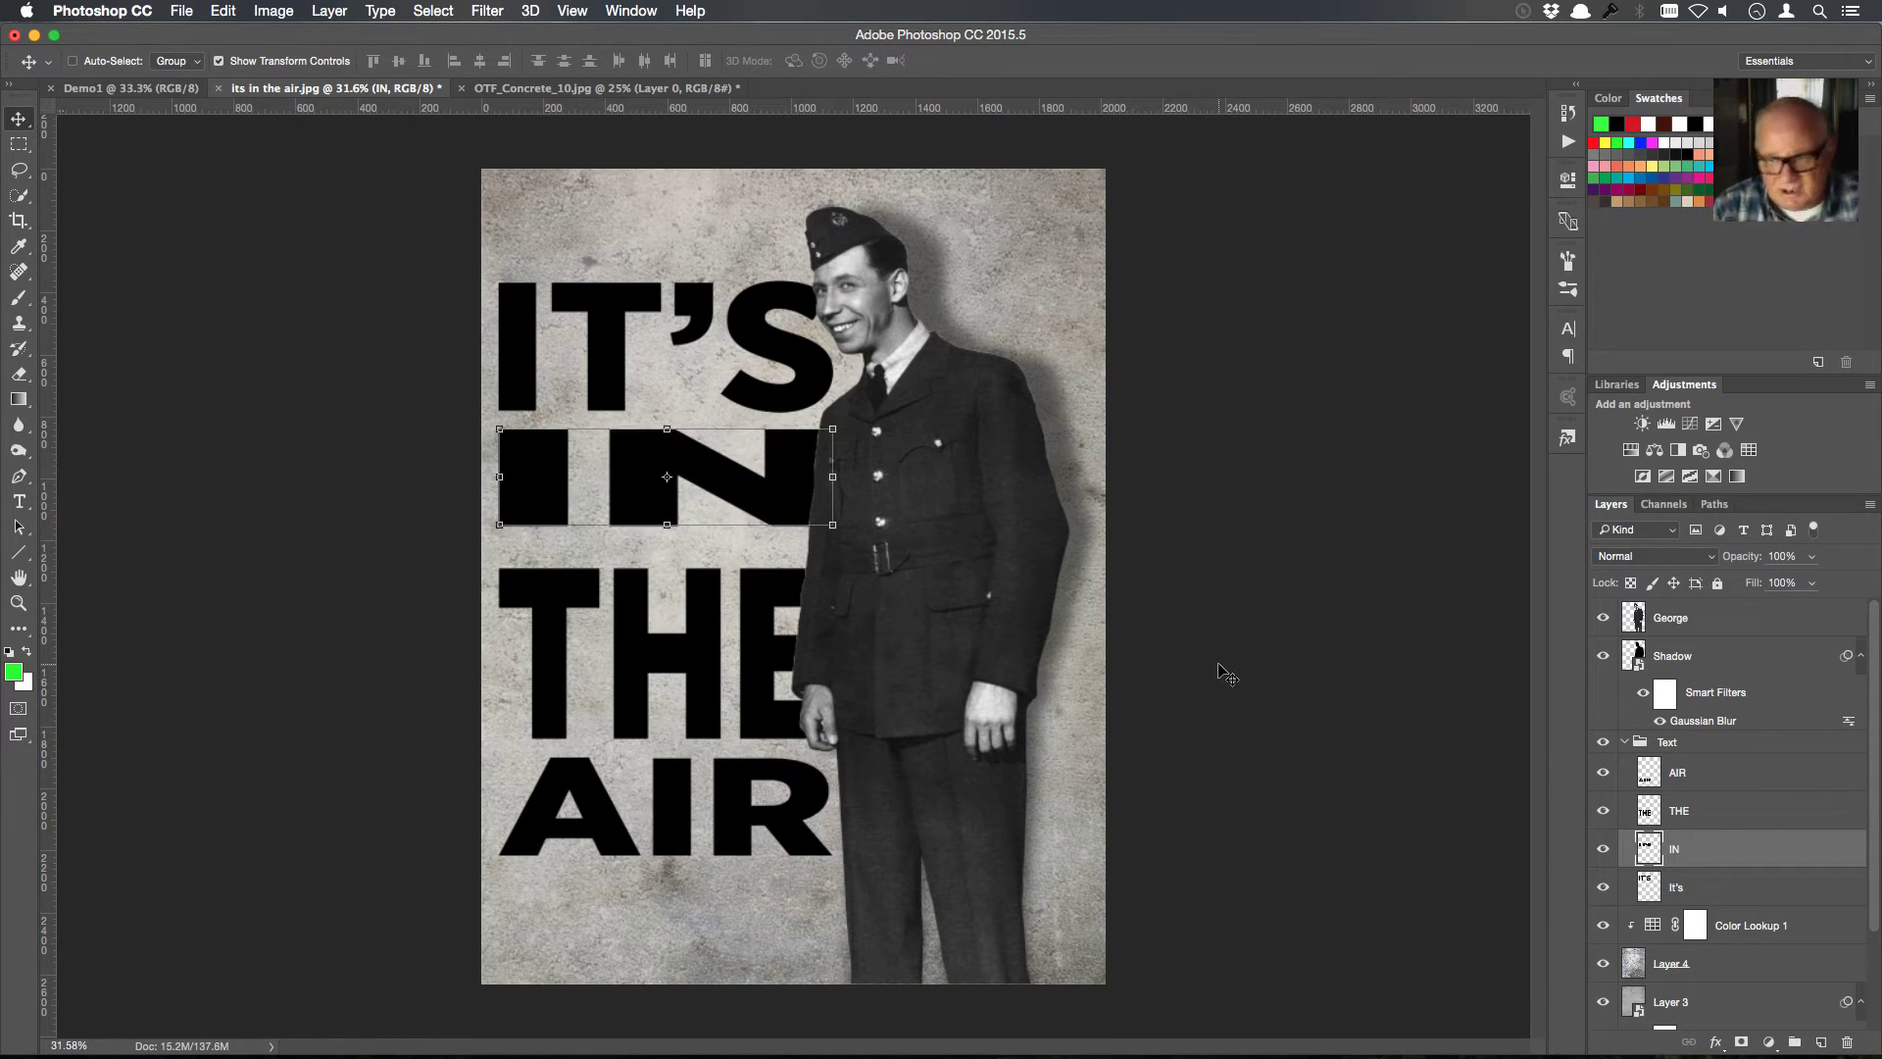
Move the THE layer up about 65 px so its gap beneath IN matches the gap above
{"action": "left_click", "coordinate": [1712, 810]}
{"action": "key", "text": "shift+Up"}
{"action": "key", "text": "shift+Up"}
{"action": "key", "text": "shift+Up"}
{"action": "key", "text": "shift+Up"}
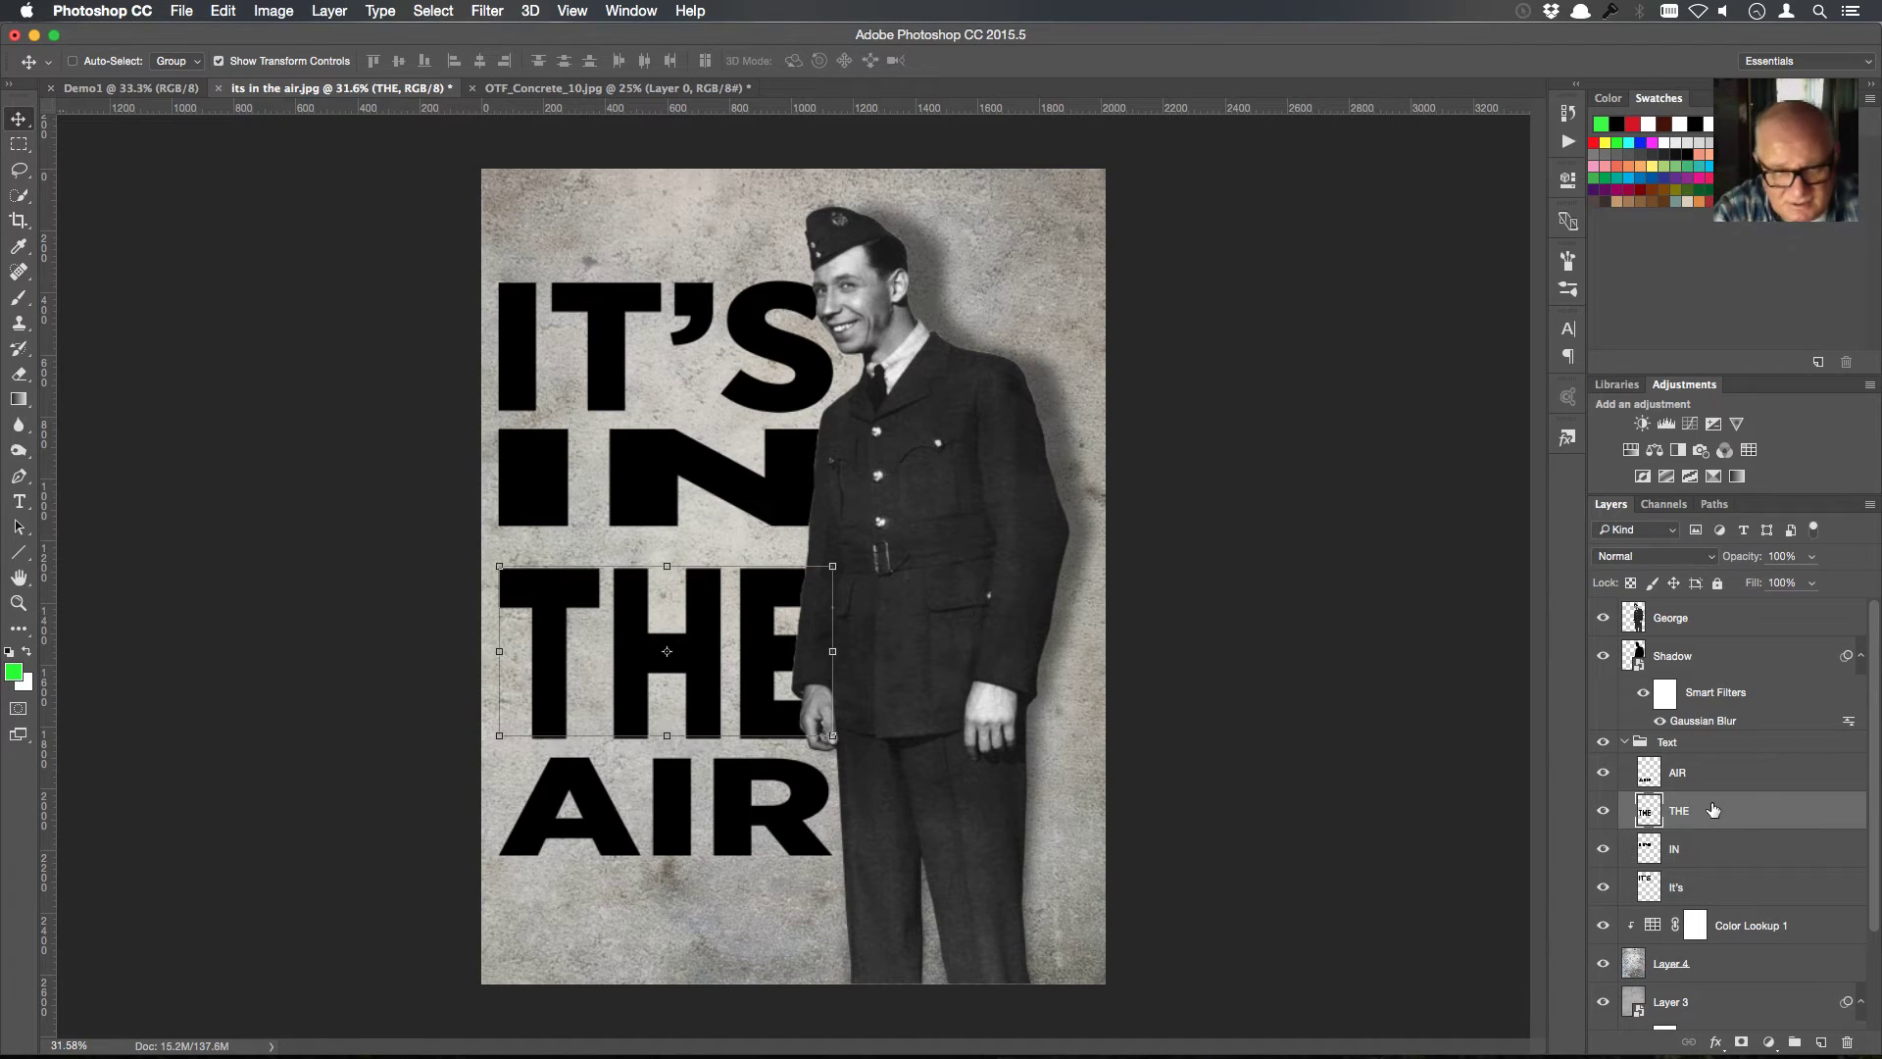
{"action": "key", "text": "shift+Up"}
{"action": "key", "text": "shift+Up"}
{"action": "key", "text": "shift+Up"}
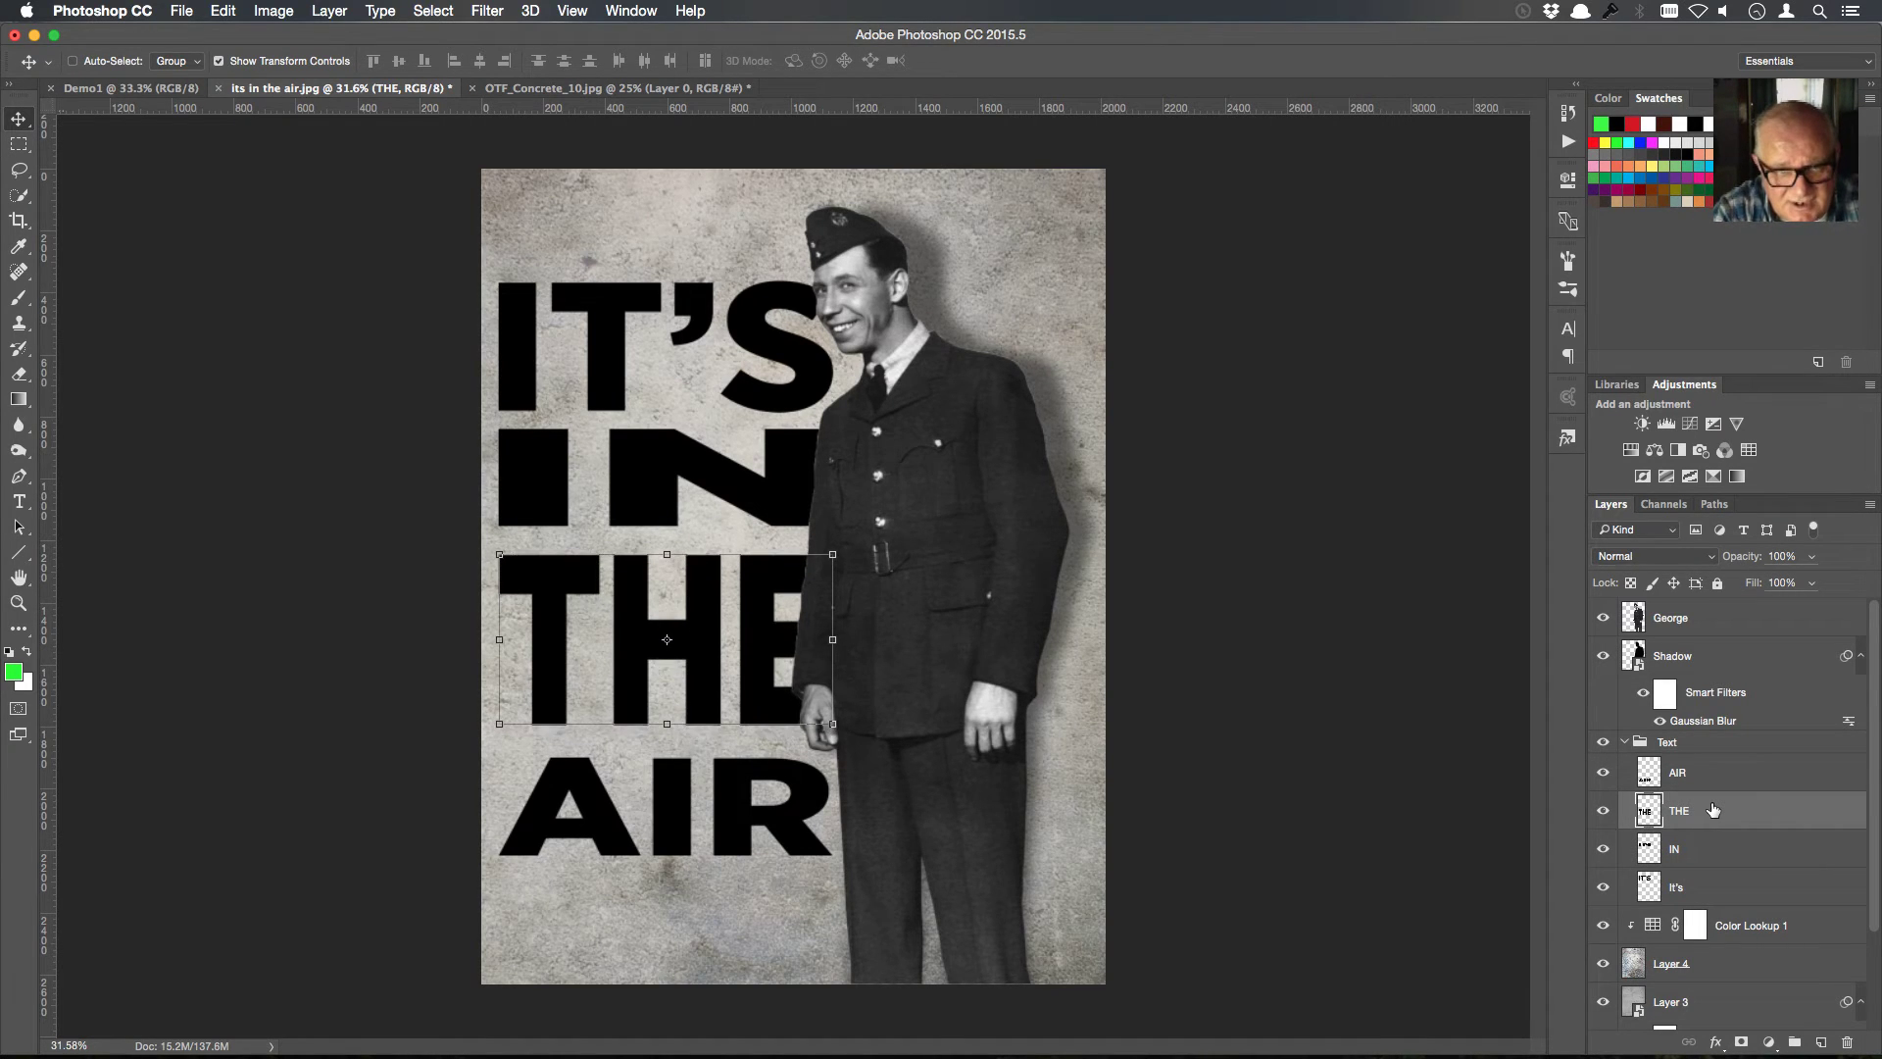
{"action": "key", "text": "Up"}
{"action": "key", "text": "Up"}
{"action": "key", "text": "Up"}
{"action": "key", "text": "Up"}
{"action": "key", "text": "Up"}
{"action": "key", "text": "Up"}
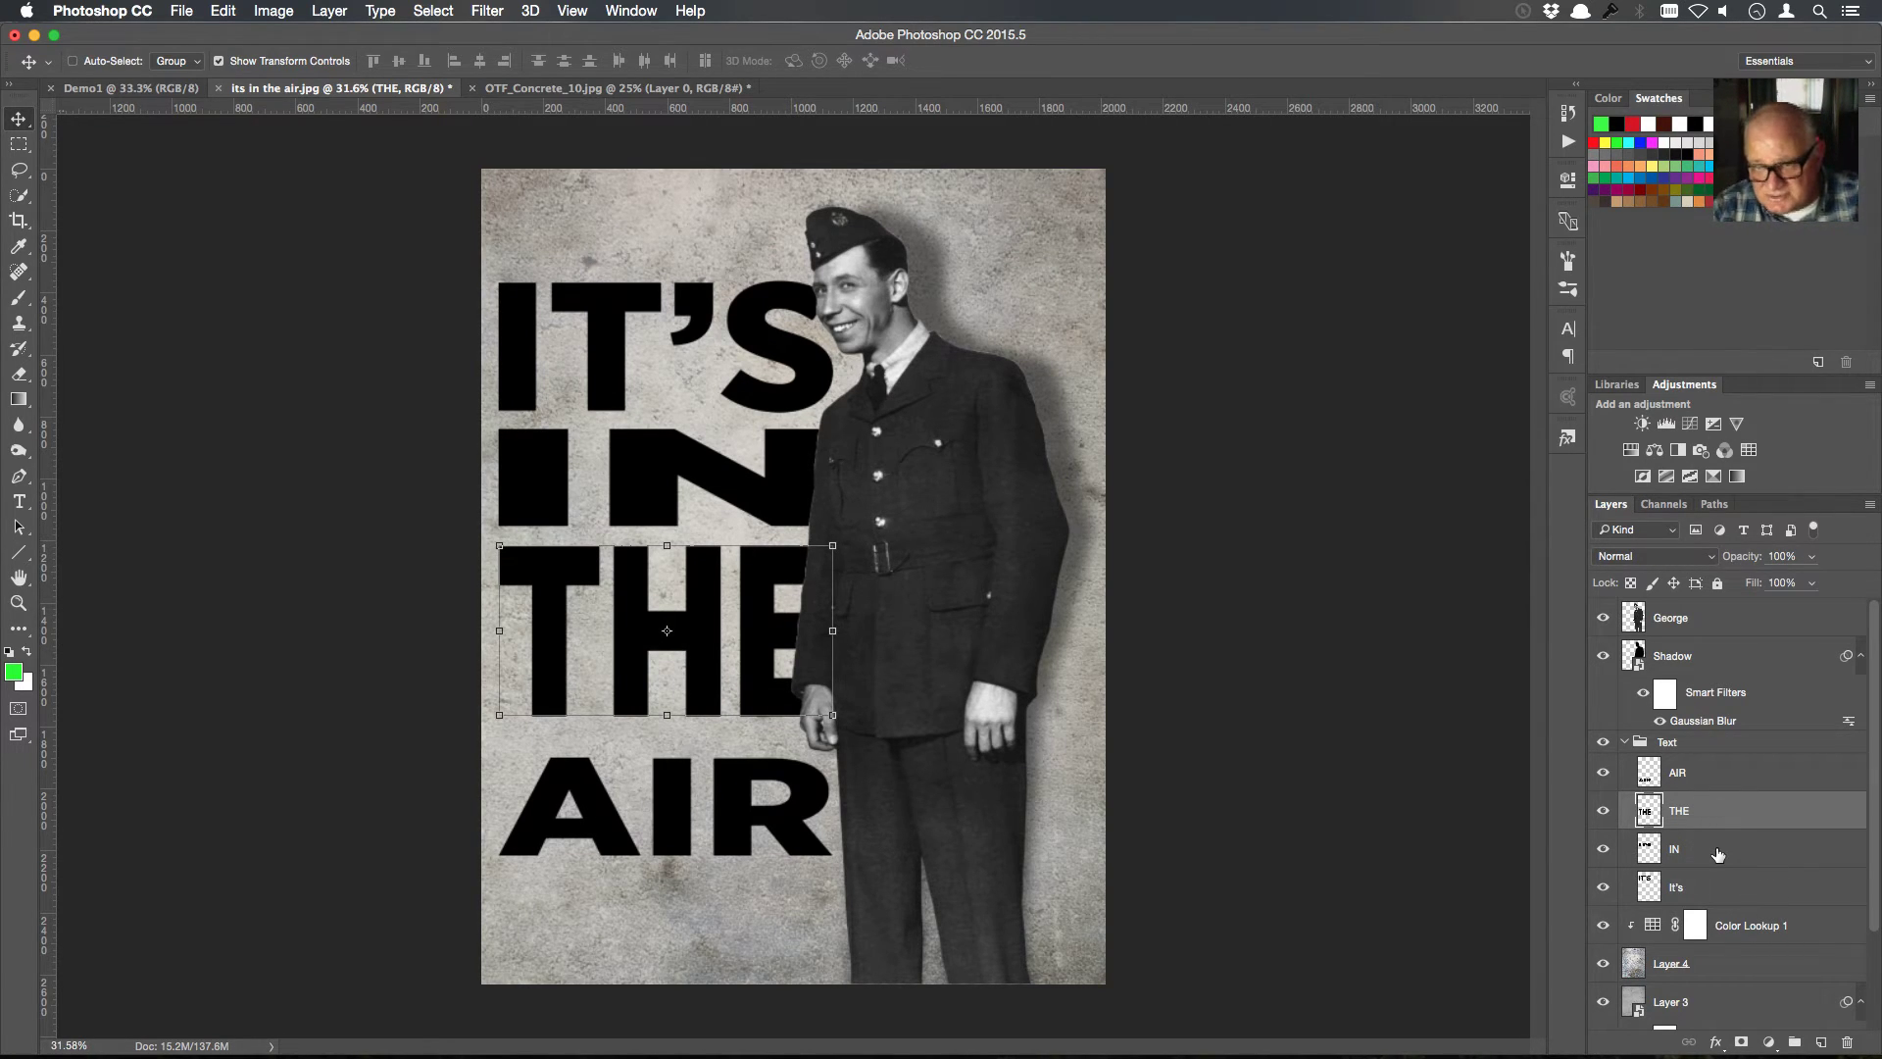
Move the AIR layer up about 65 px so it sits close beneath THE
{"action": "left_click", "coordinate": [1727, 780]}
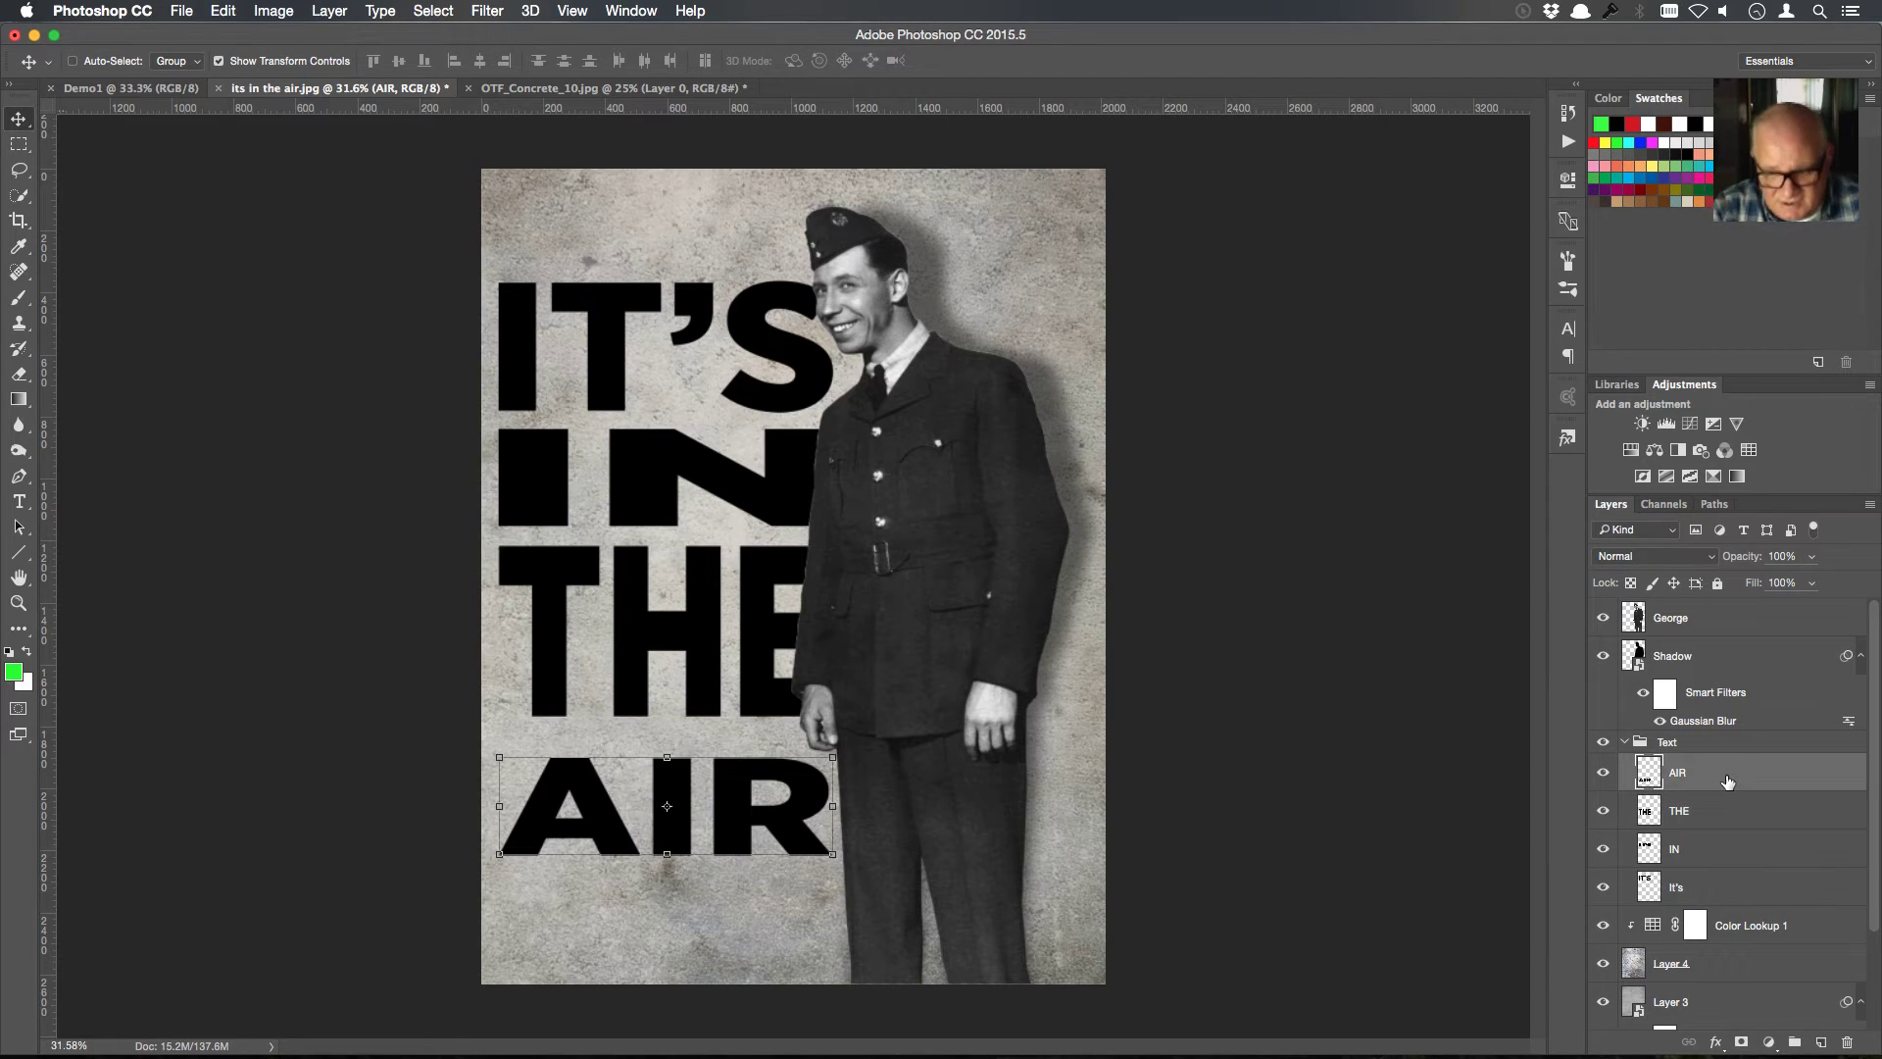
{"action": "key", "text": "Up"}
{"action": "key", "text": "Up"}
{"action": "key", "text": "Up"}
{"action": "key", "text": "Up"}
{"action": "key", "text": "Up"}
{"action": "key", "text": "Up"}
{"action": "key", "text": "Up"}
{"action": "key", "text": "Up"}
{"action": "key", "text": "Up"}
{"action": "key", "text": "Up"}
{"action": "key", "text": "Up"}
{"action": "key", "text": "Up"}
{"action": "key", "text": "Up"}
{"action": "key", "text": "Up"}
{"action": "key", "text": "Up"}
{"action": "key", "text": "Up"}
{"action": "key", "text": "Up"}
{"action": "key", "text": "Up"}
{"action": "key", "text": "Up"}
{"action": "key", "text": "Up"}
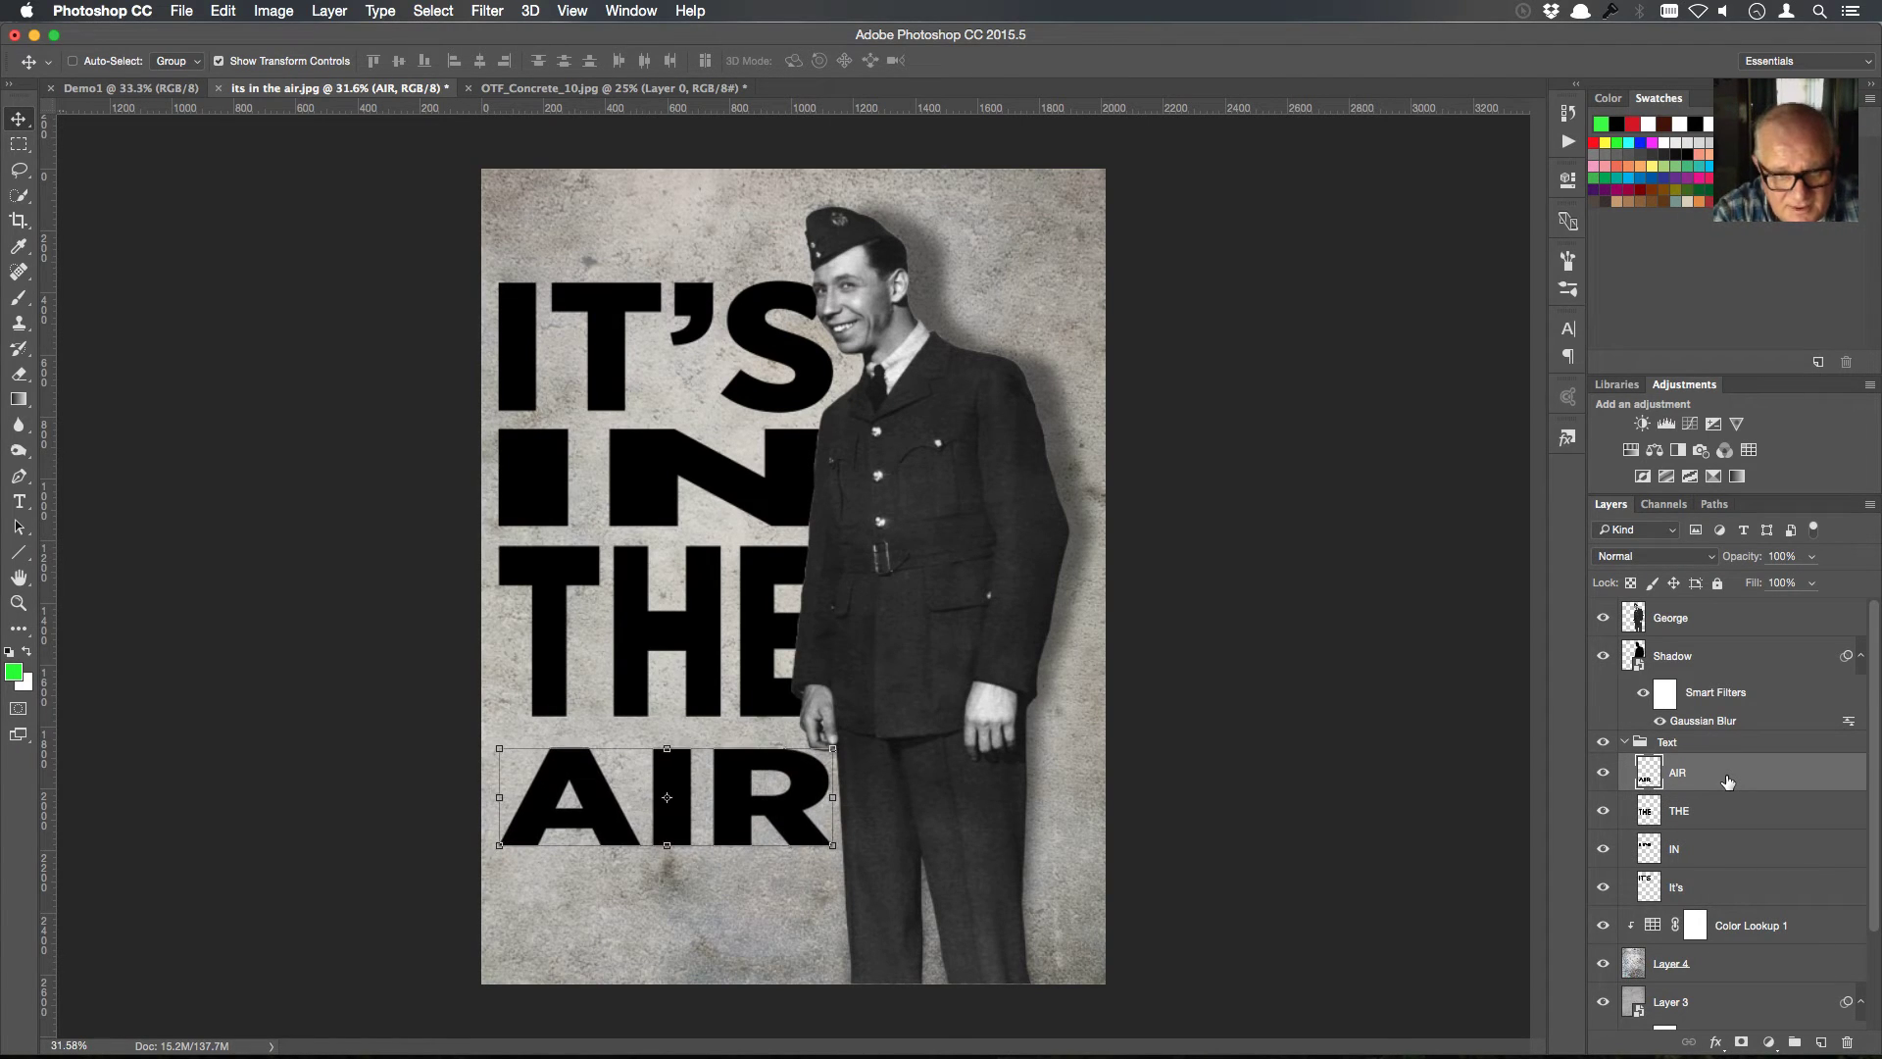
{"action": "key", "text": "Up"}
{"action": "key", "text": "Up"}
{"action": "key", "text": "Up"}
{"action": "key", "text": "Up"}
{"action": "key", "text": "Up"}
{"action": "key", "text": "Up"}
{"action": "key", "text": "Up"}
{"action": "key", "text": "Up"}
{"action": "key", "text": "Up"}
{"action": "key", "text": "Up"}
{"action": "key", "text": "Up"}
{"action": "key", "text": "Up"}
{"action": "key", "text": "Up"}
{"action": "key", "text": "Up"}
{"action": "key", "text": "Up"}
{"action": "key", "text": "Up"}
{"action": "key", "text": "Up"}
{"action": "key", "text": "Up"}
{"action": "key", "text": "Up"}
{"action": "key", "text": "Up"}
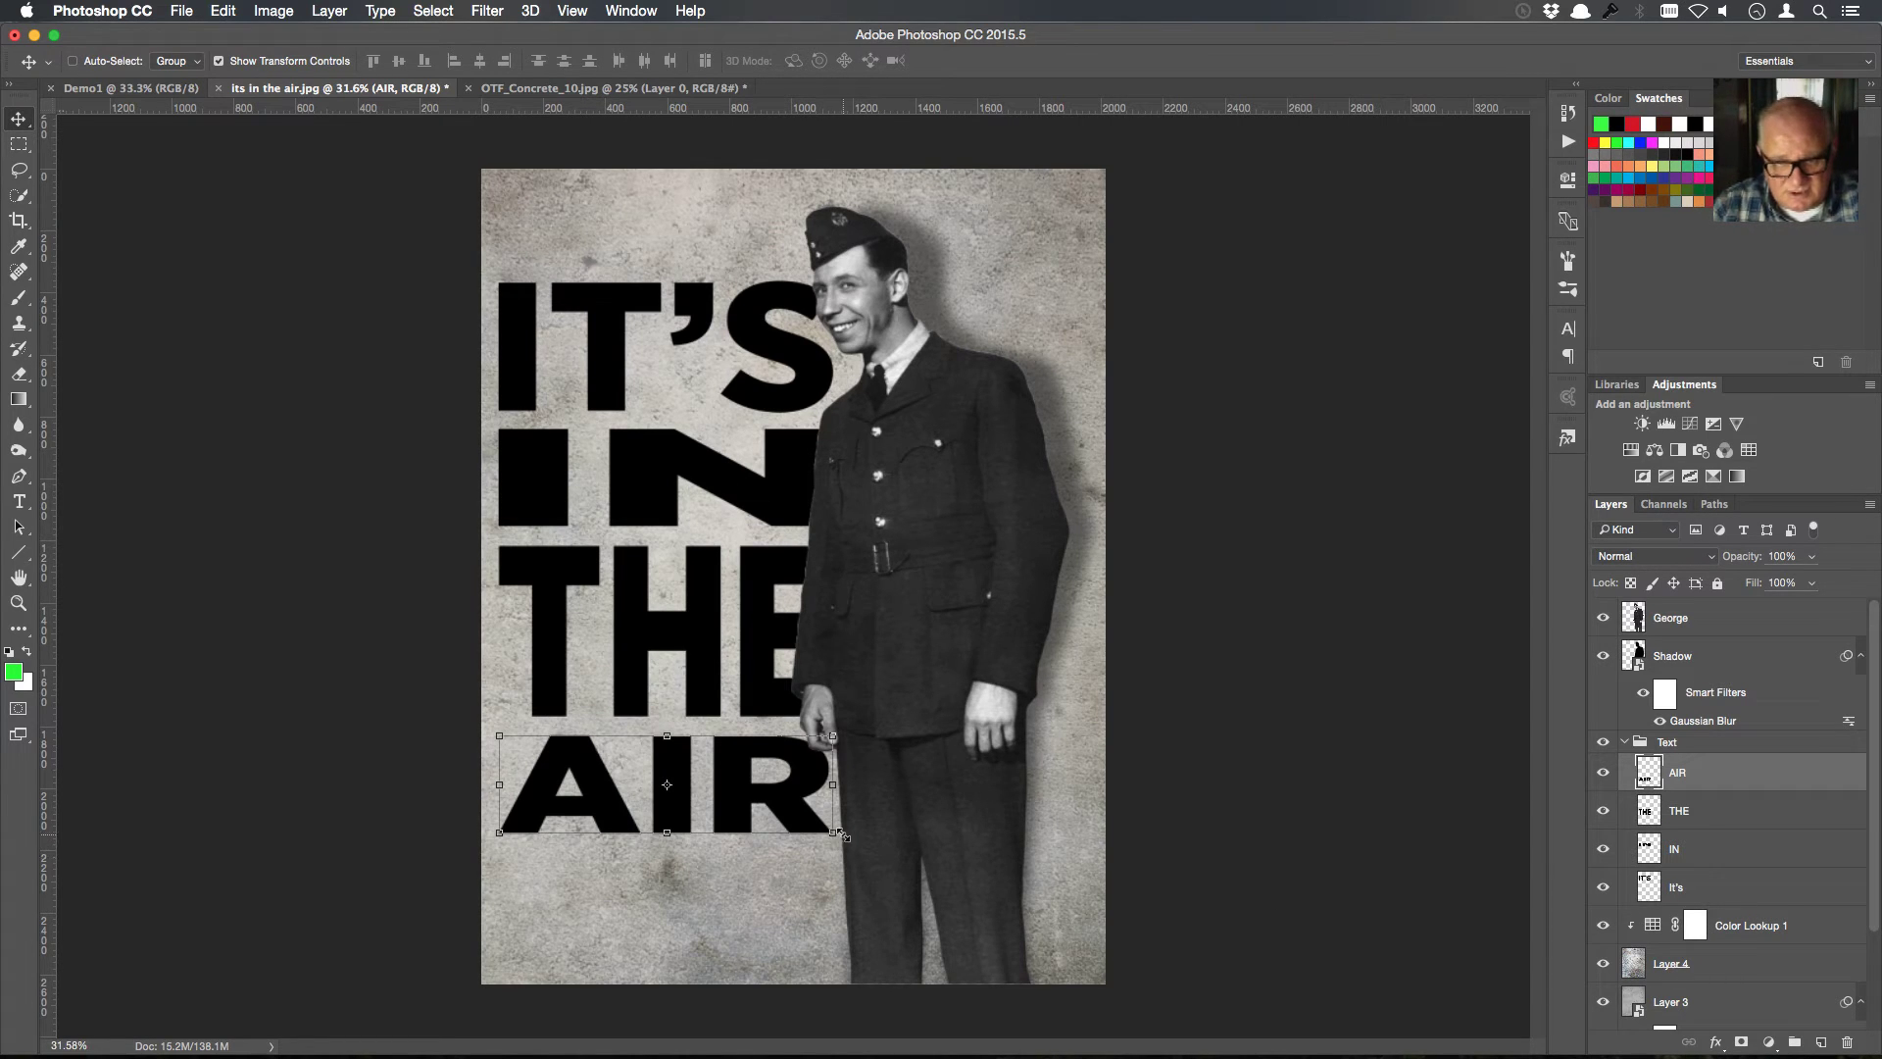
Squash the AIR layer's height to about 74%, nudge it up 16 px closer to THE, and apply the transform
{"action": "left_click_drag", "start_coordinate": [836, 835], "coordinate": [896, 864]}
{"action": "key", "text": "Escape"}
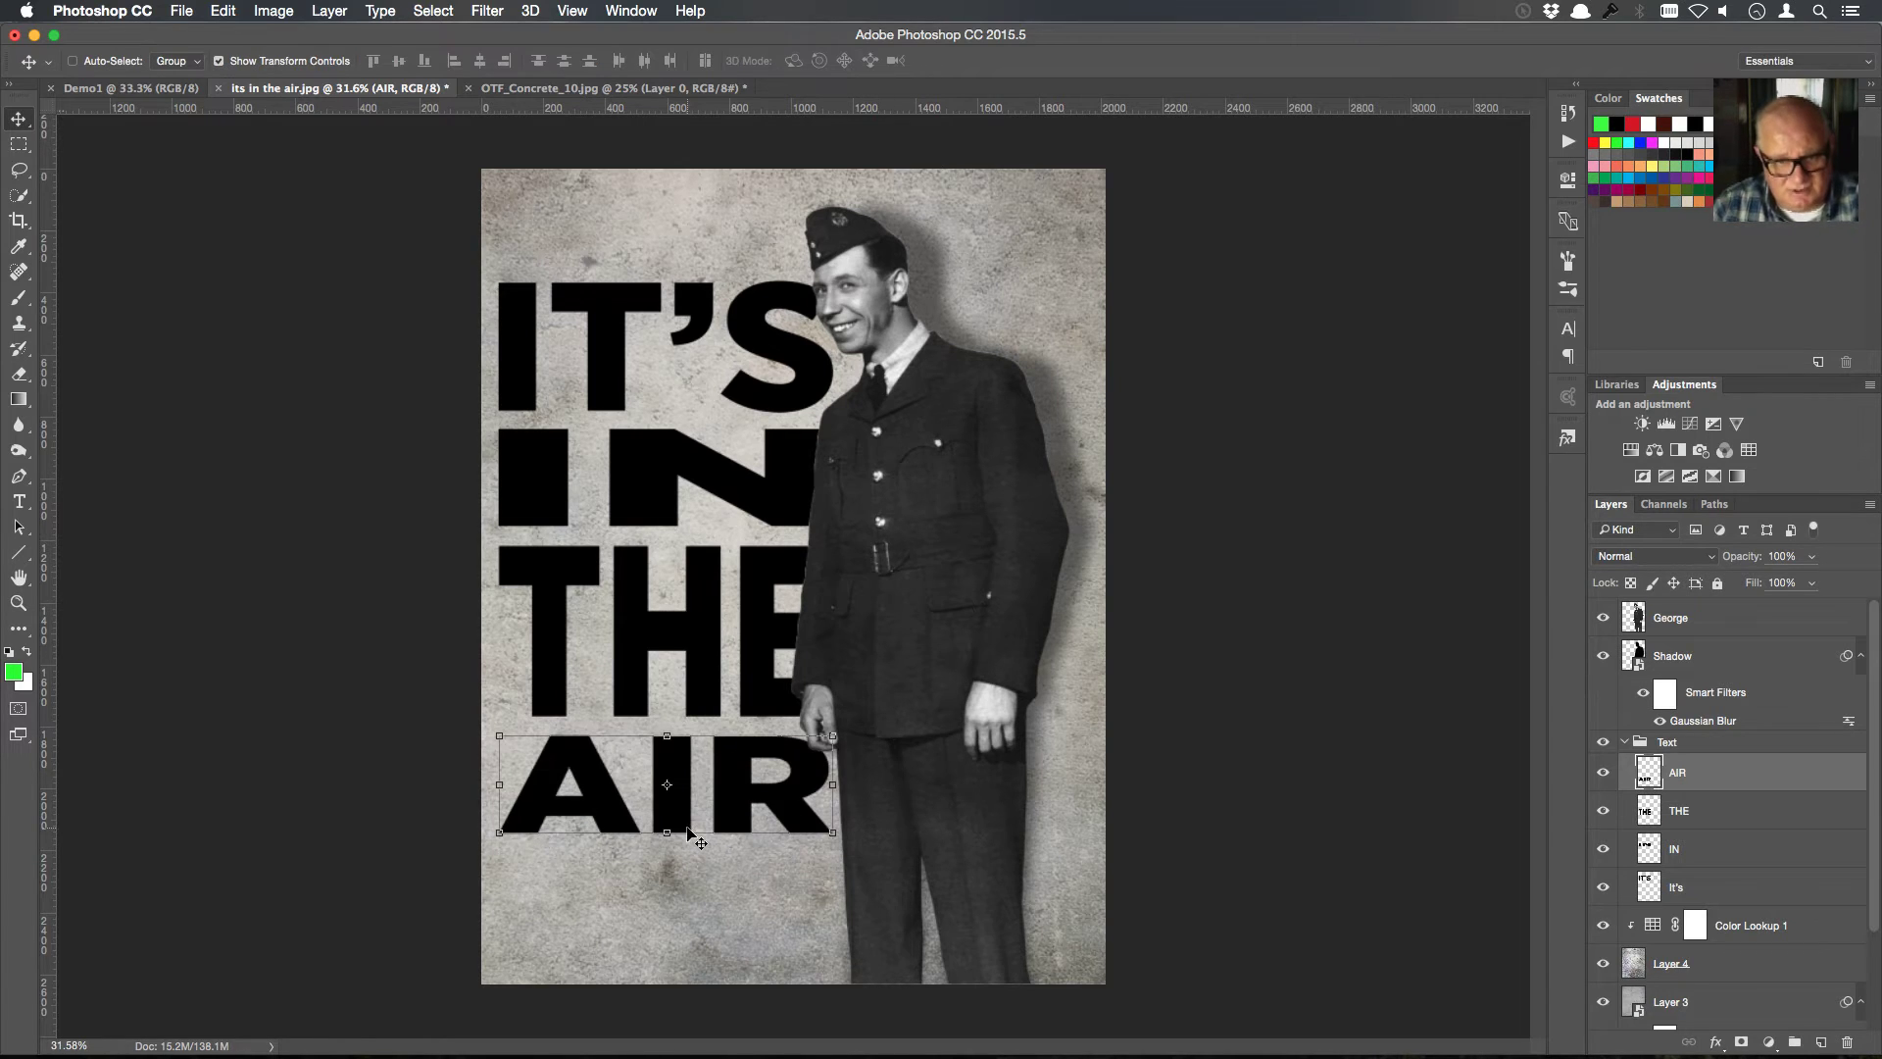
{"action": "mouse_move", "coordinate": [669, 841]}
{"action": "left_mouse_down"}
{"action": "mouse_move", "coordinate": [669, 906]}
{"action": "mouse_move", "coordinate": [670, 808]}
{"action": "left_mouse_up"}
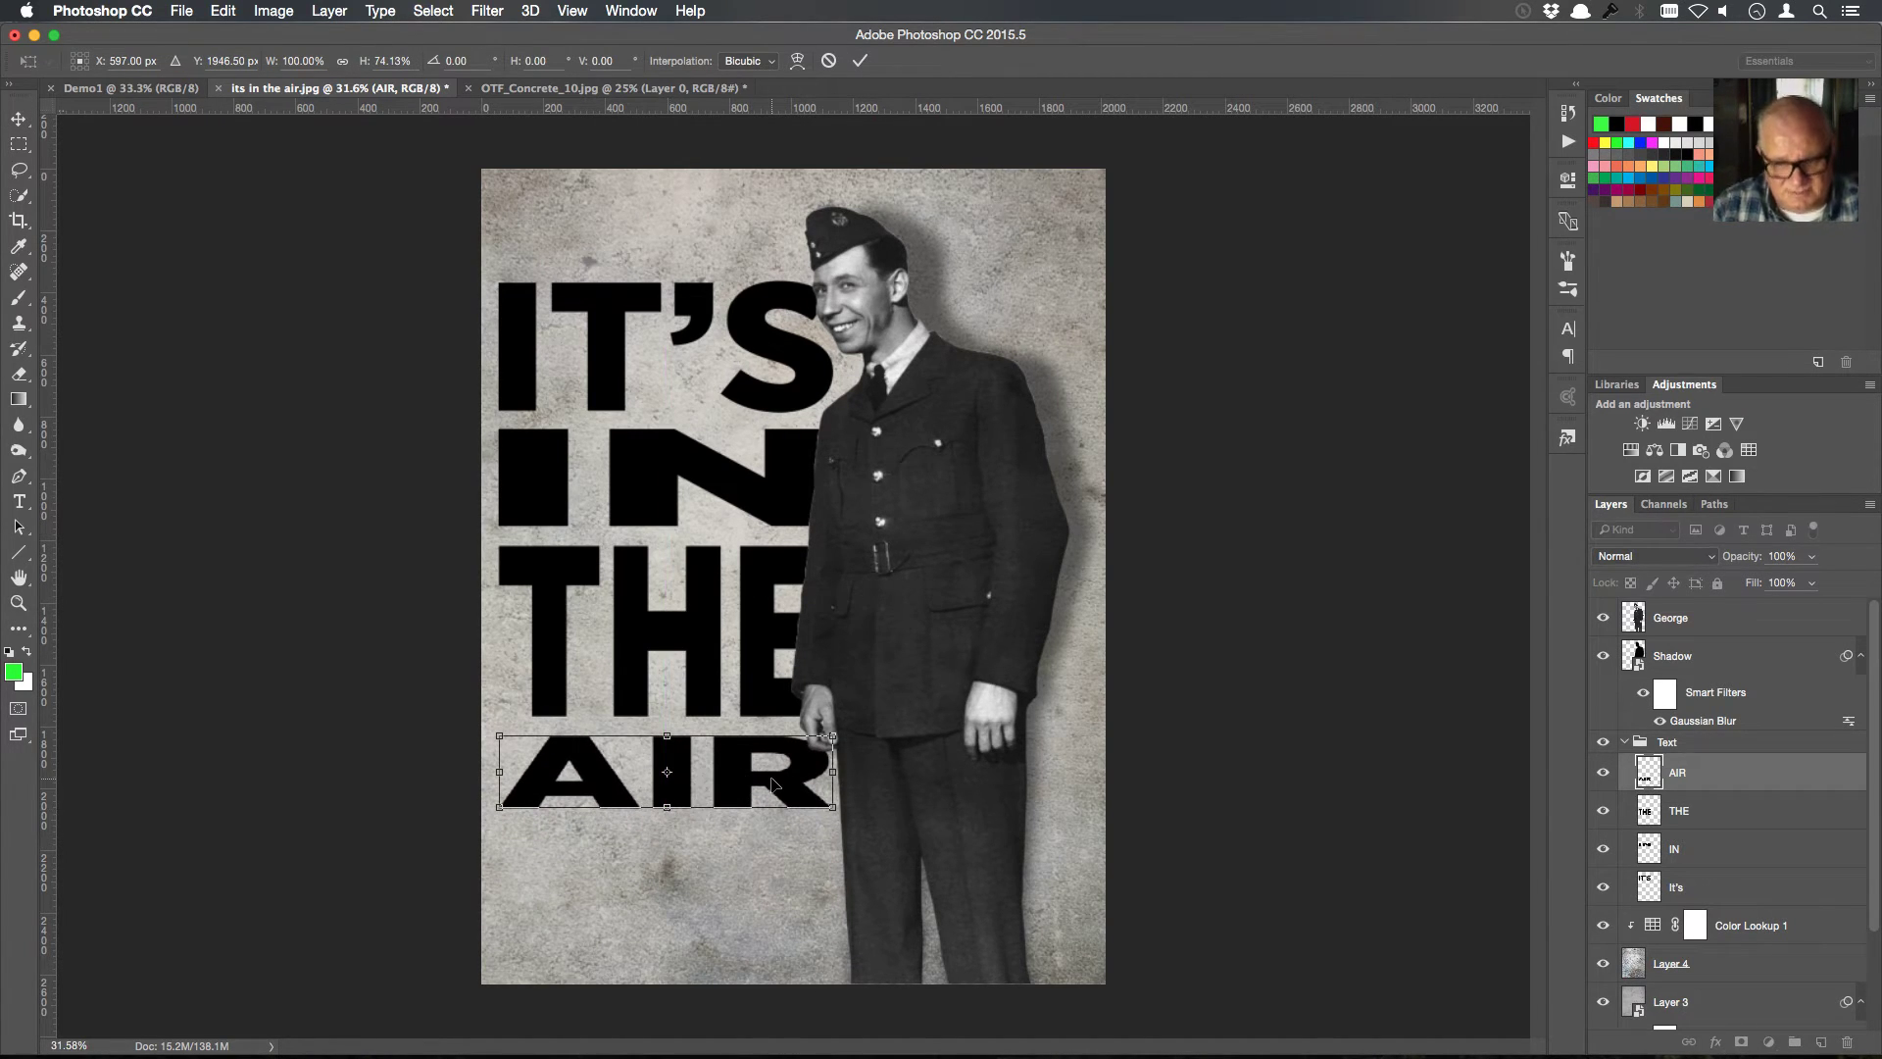
{"action": "key", "text": "Up"}
{"action": "key", "text": "Up"}
{"action": "key", "text": "Up"}
{"action": "key", "text": "Up"}
{"action": "key", "text": "Up"}
{"action": "key", "text": "Up"}
{"action": "key", "text": "Up"}
{"action": "key", "text": "Up"}
{"action": "key", "text": "Up"}
{"action": "key", "text": "Up"}
{"action": "key", "text": "Up"}
{"action": "key", "text": "Up"}
{"action": "key", "text": "Up"}
{"action": "key", "text": "Up"}
{"action": "key", "text": "Up"}
{"action": "key", "text": "Up"}
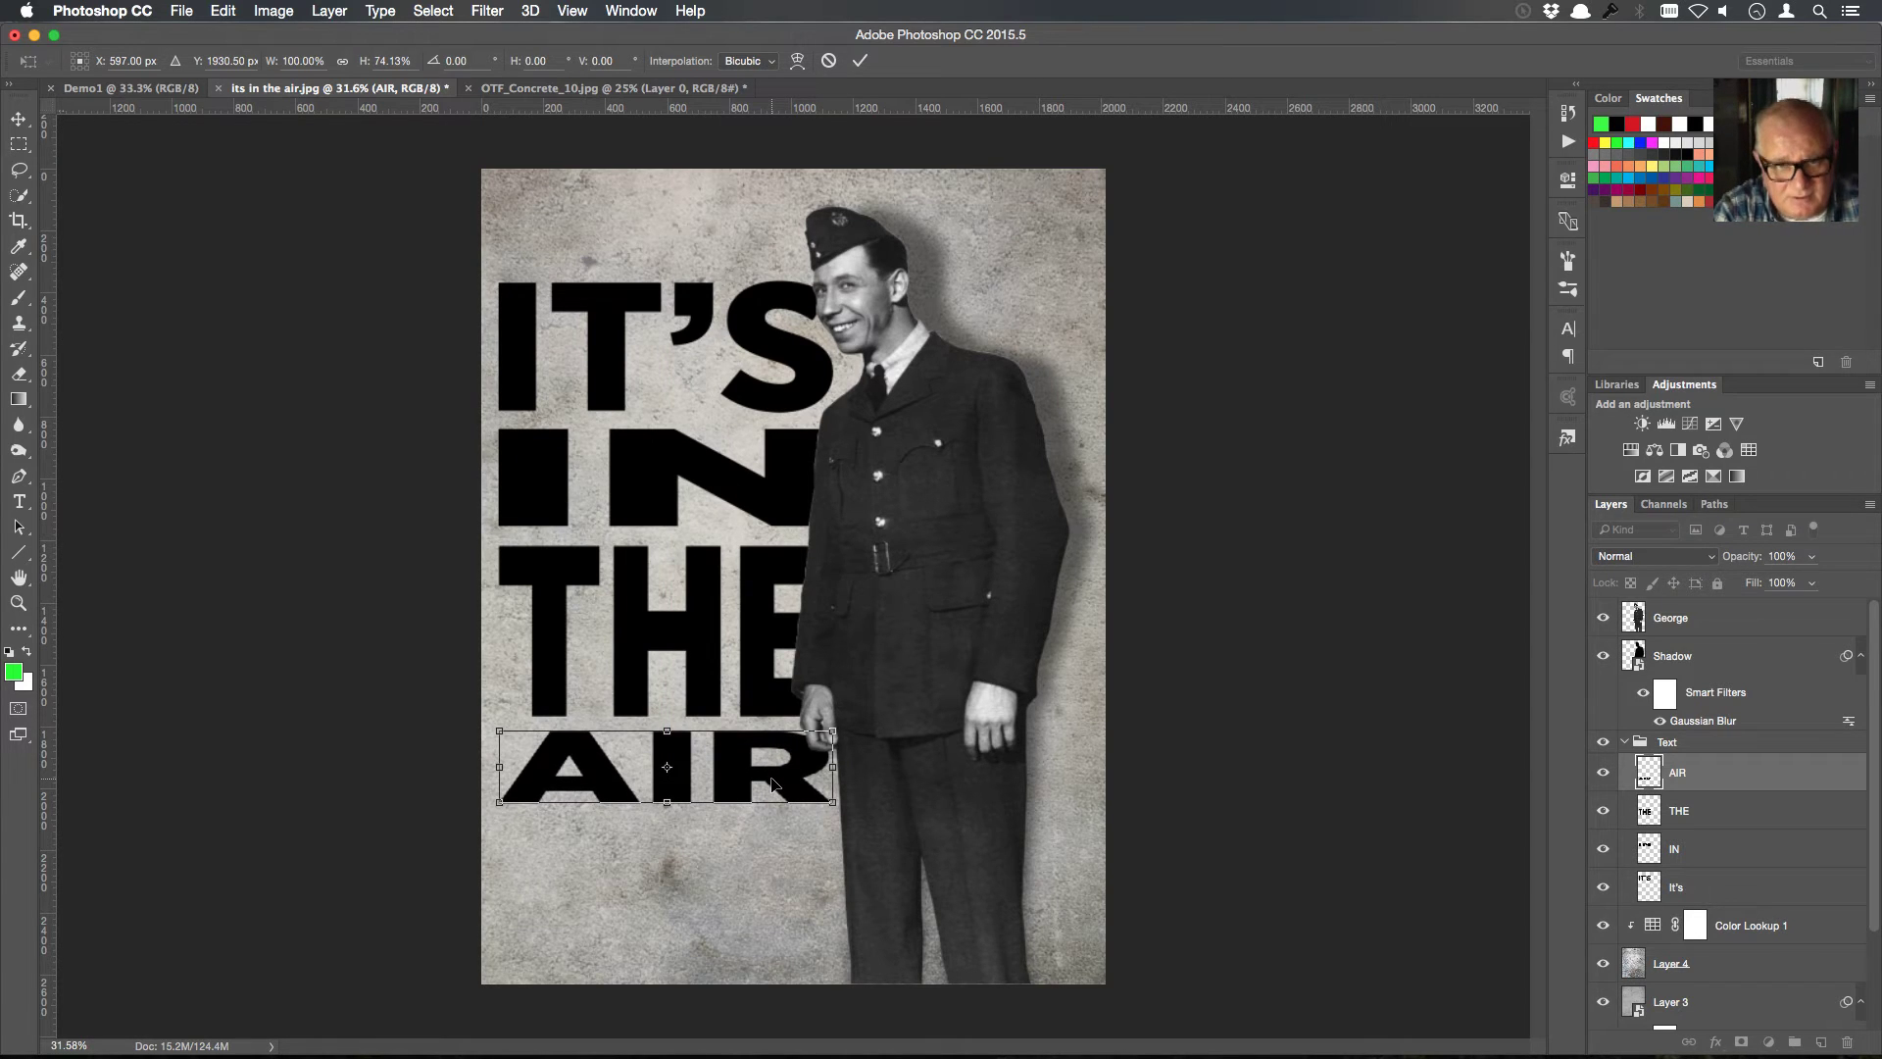
{"action": "key", "text": "Return"}
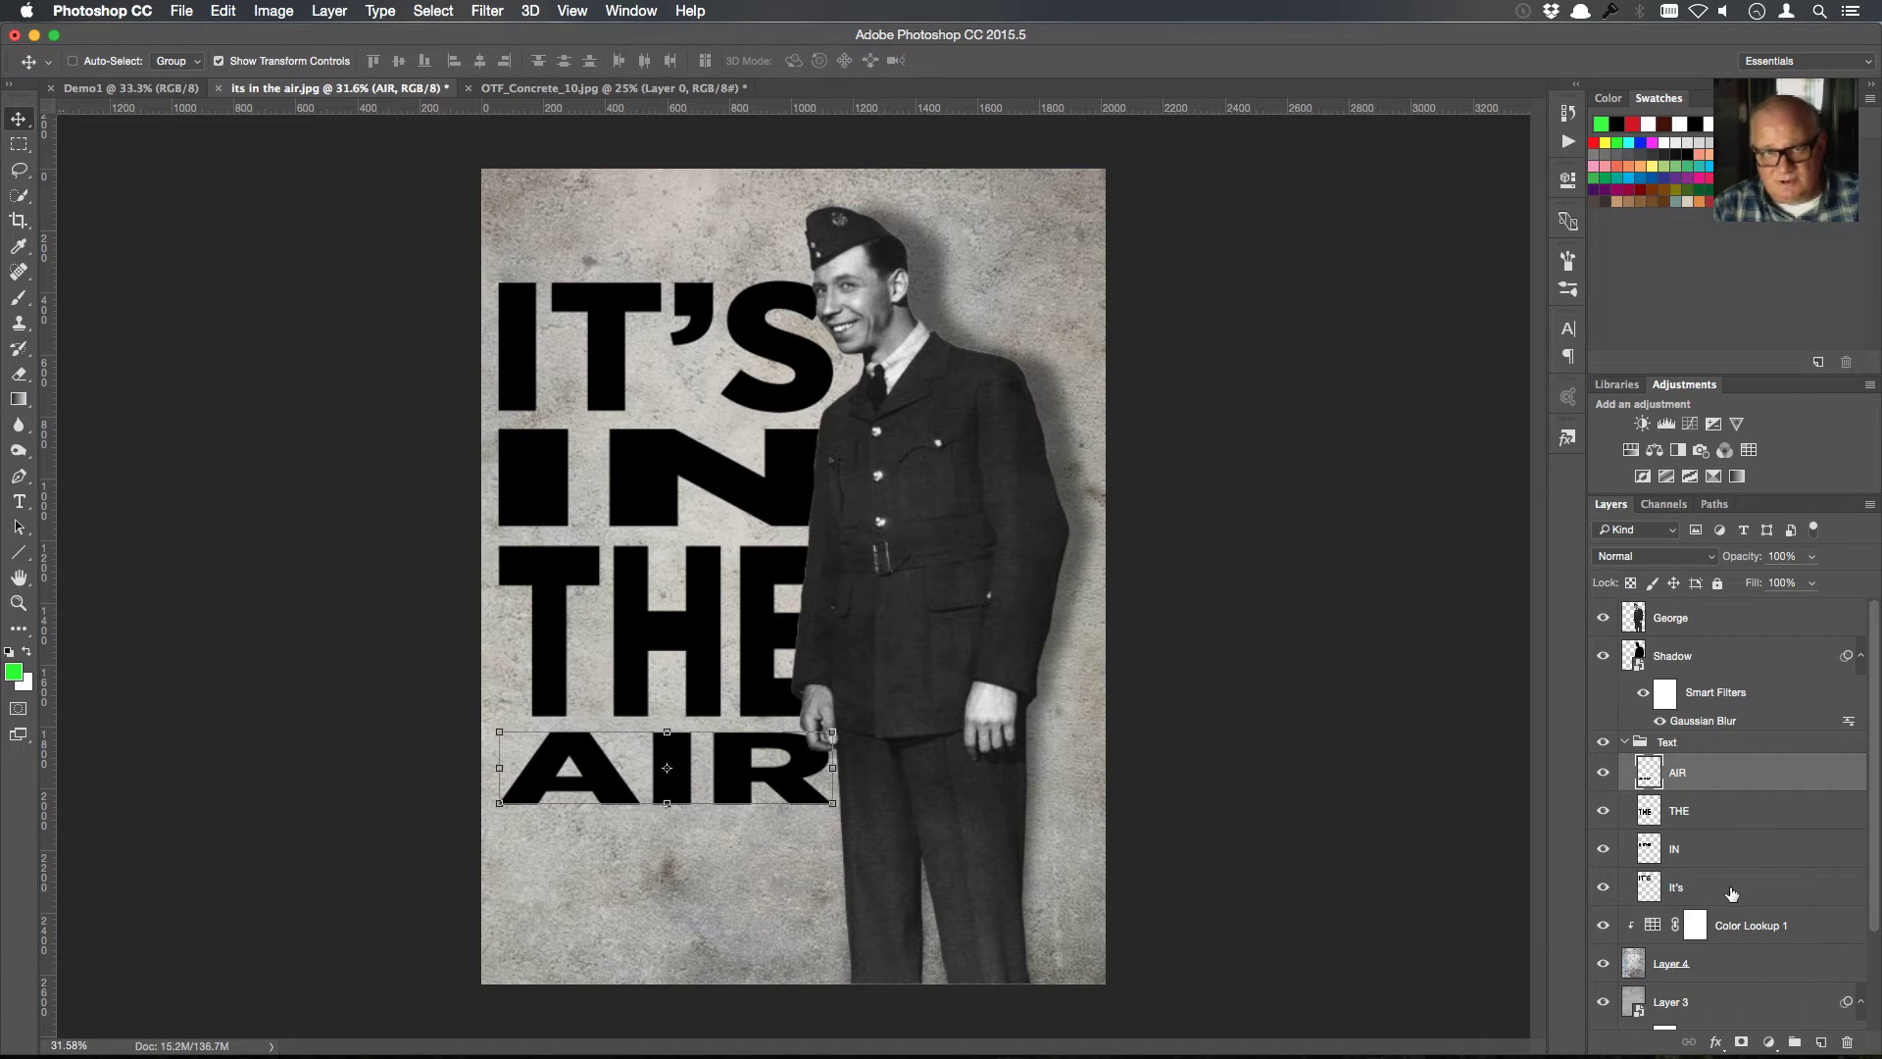
{"action": "left_click", "coordinate": [1732, 893]}
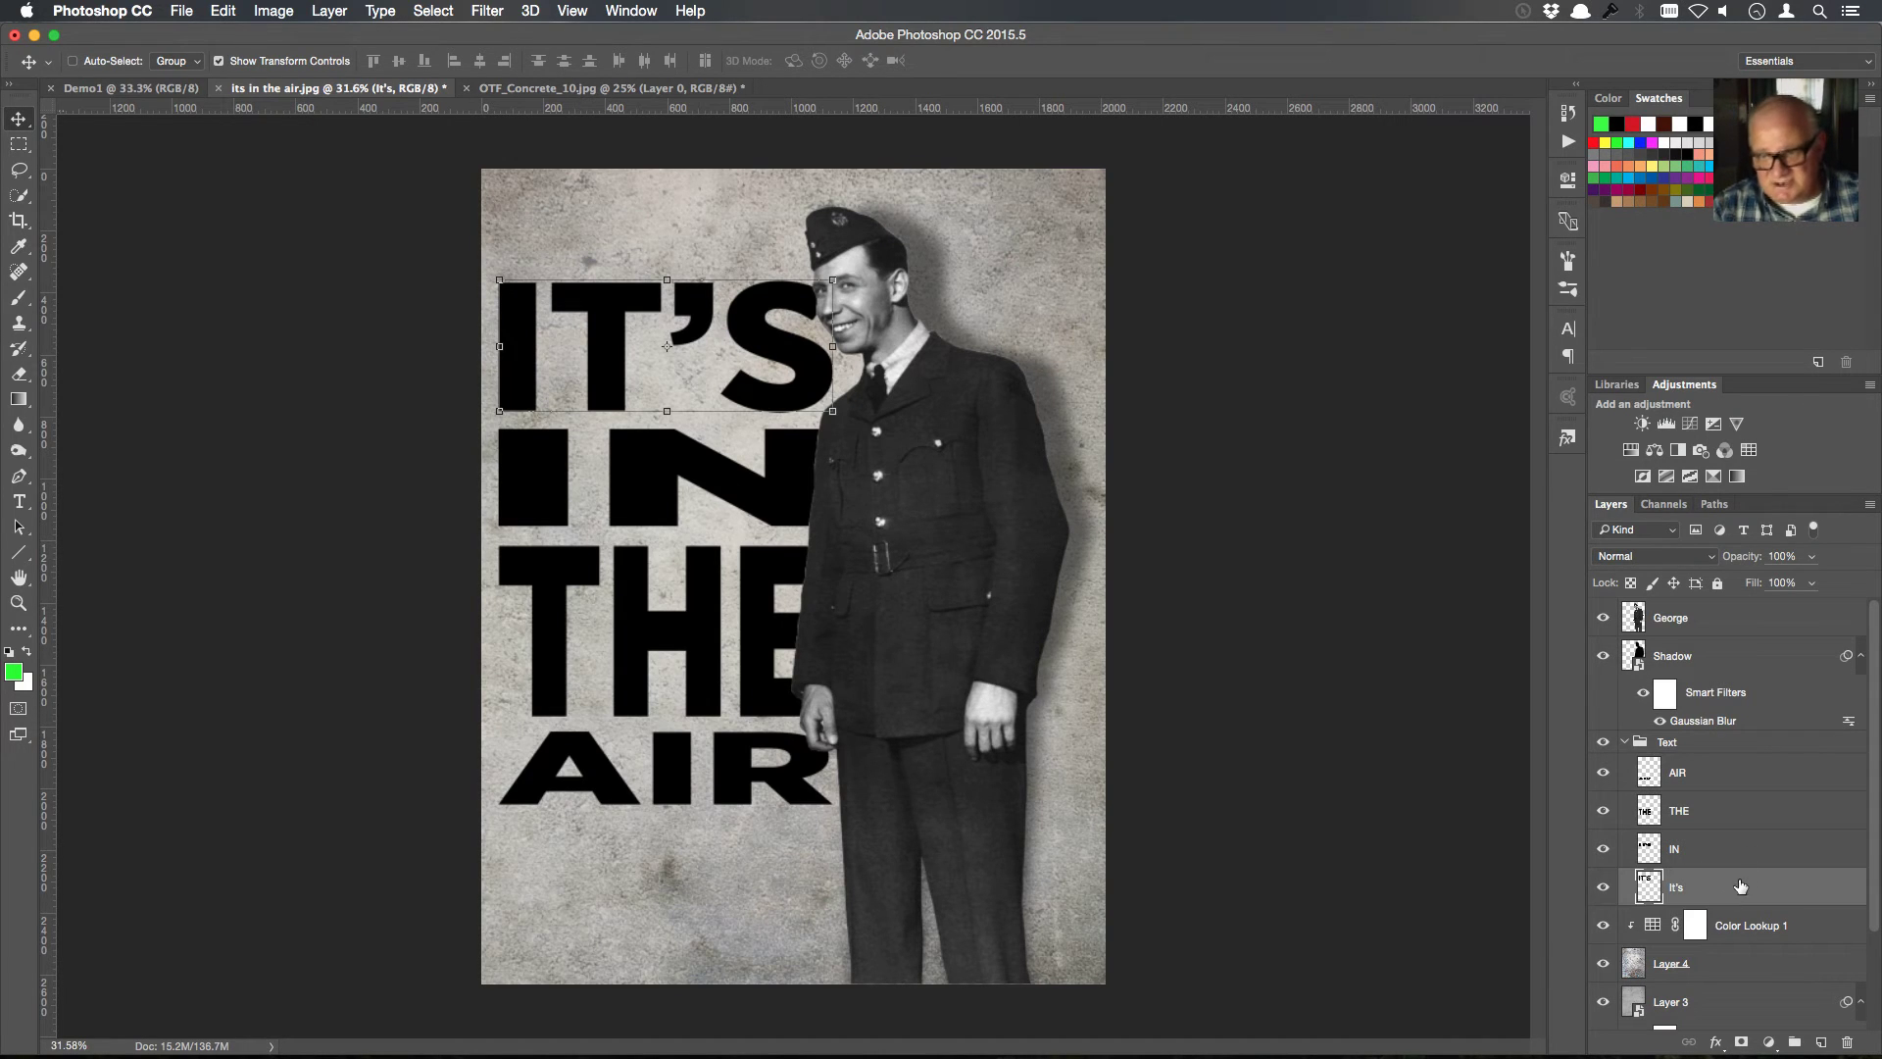
{"action": "left_click", "coordinate": [1716, 1043]}
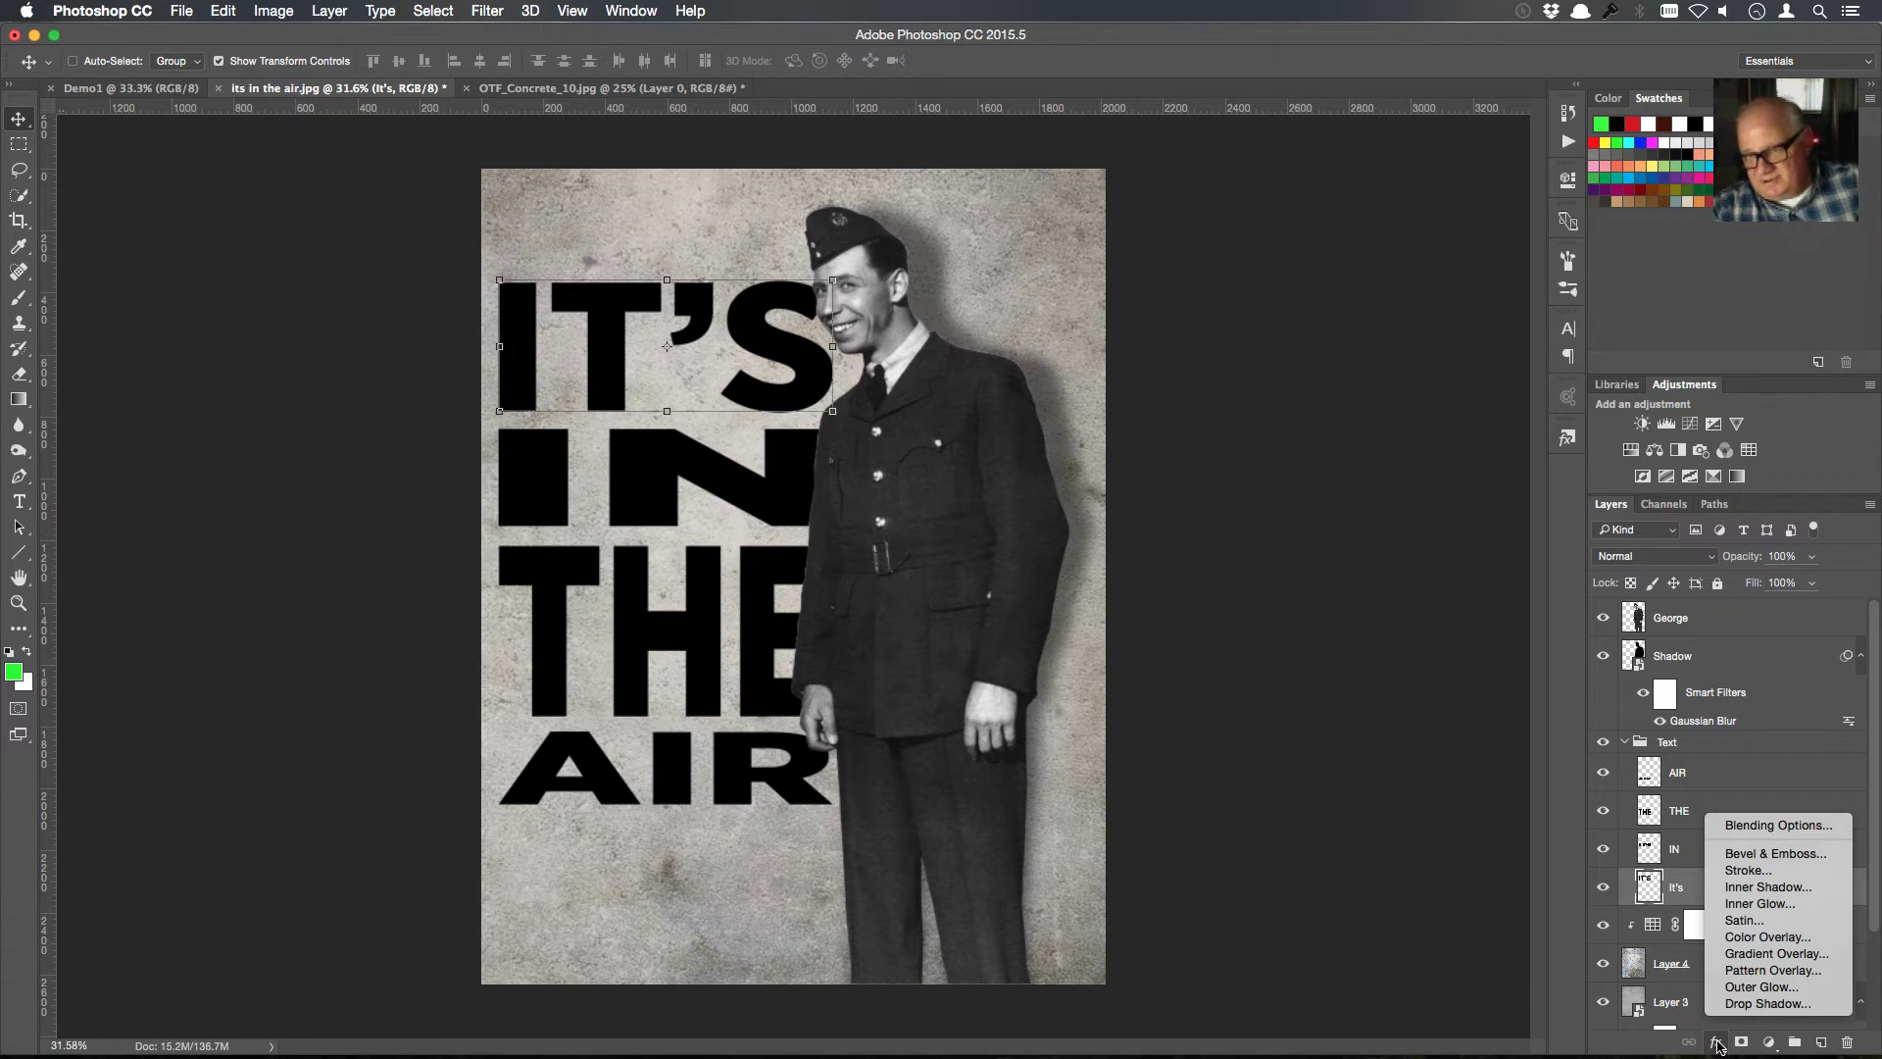
{"action": "left_click", "coordinate": [1766, 753]}
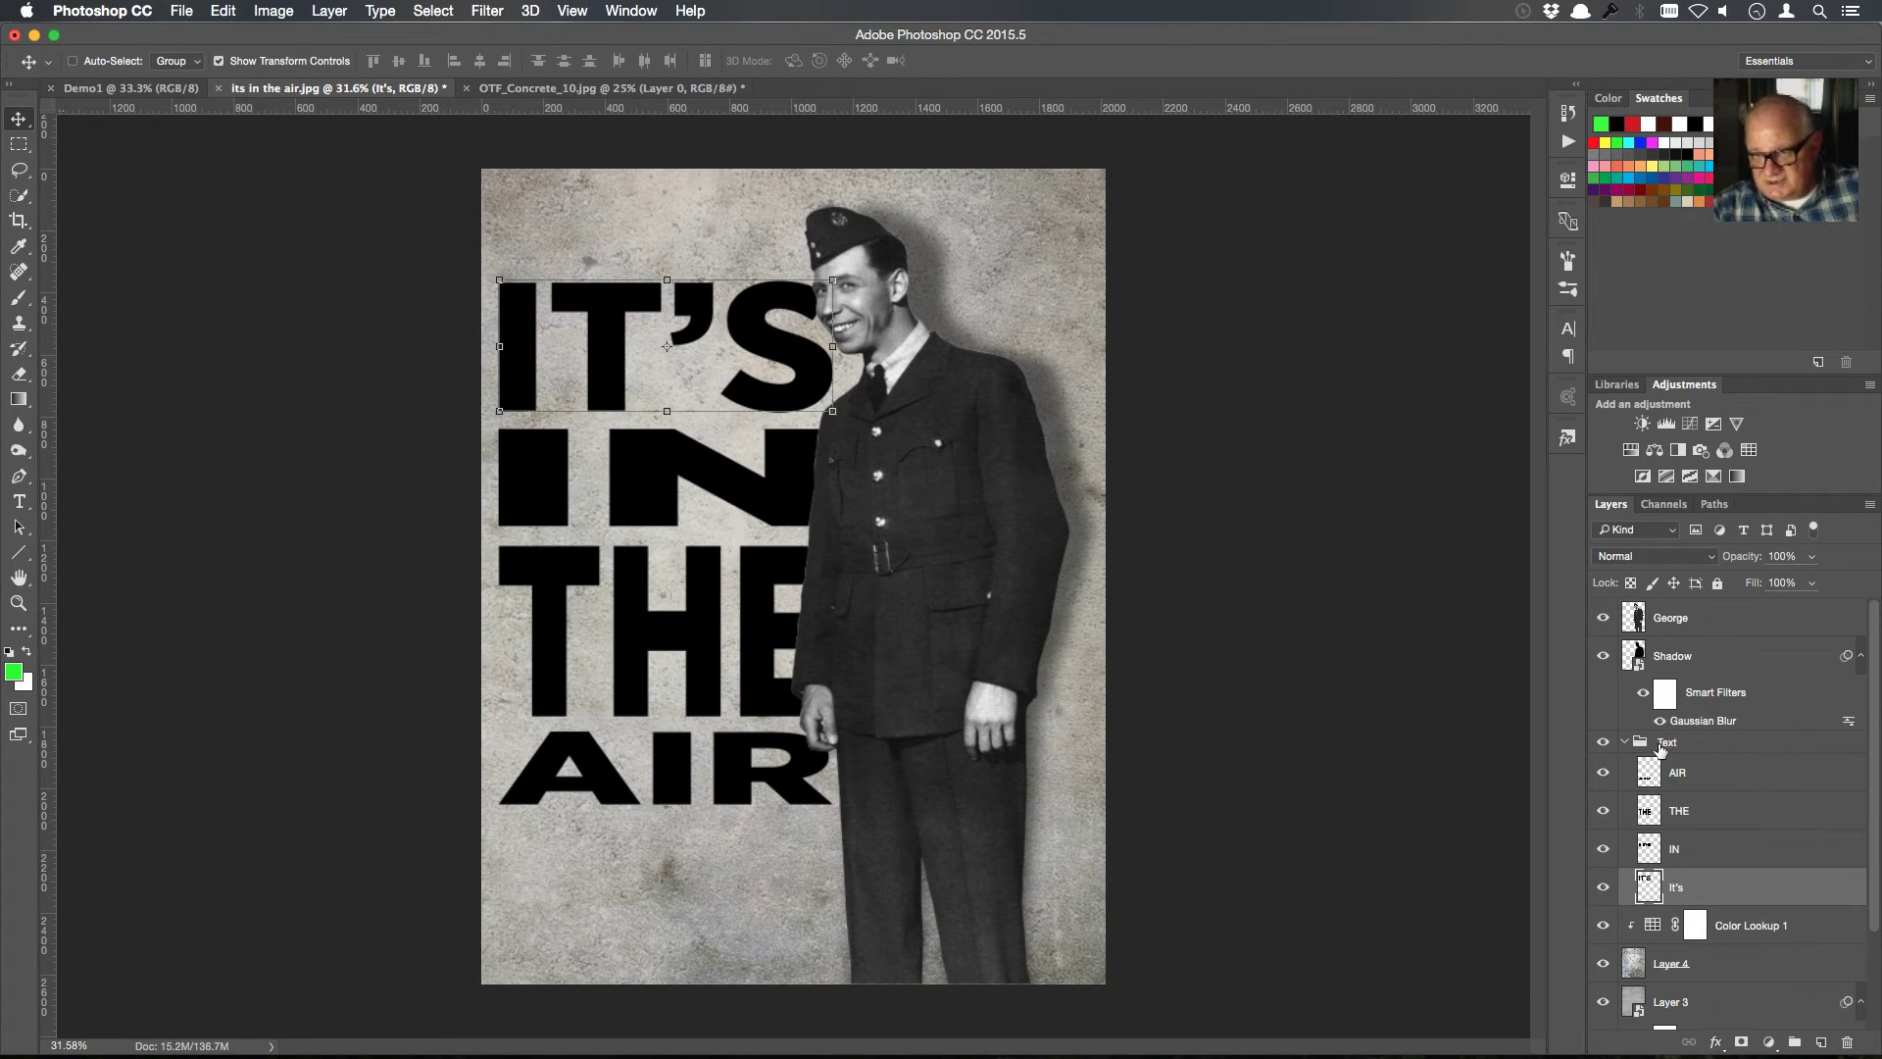
Collapse the Text group and give the whole group a dark blue Color Overlay effect
{"action": "left_click", "coordinate": [1624, 742]}
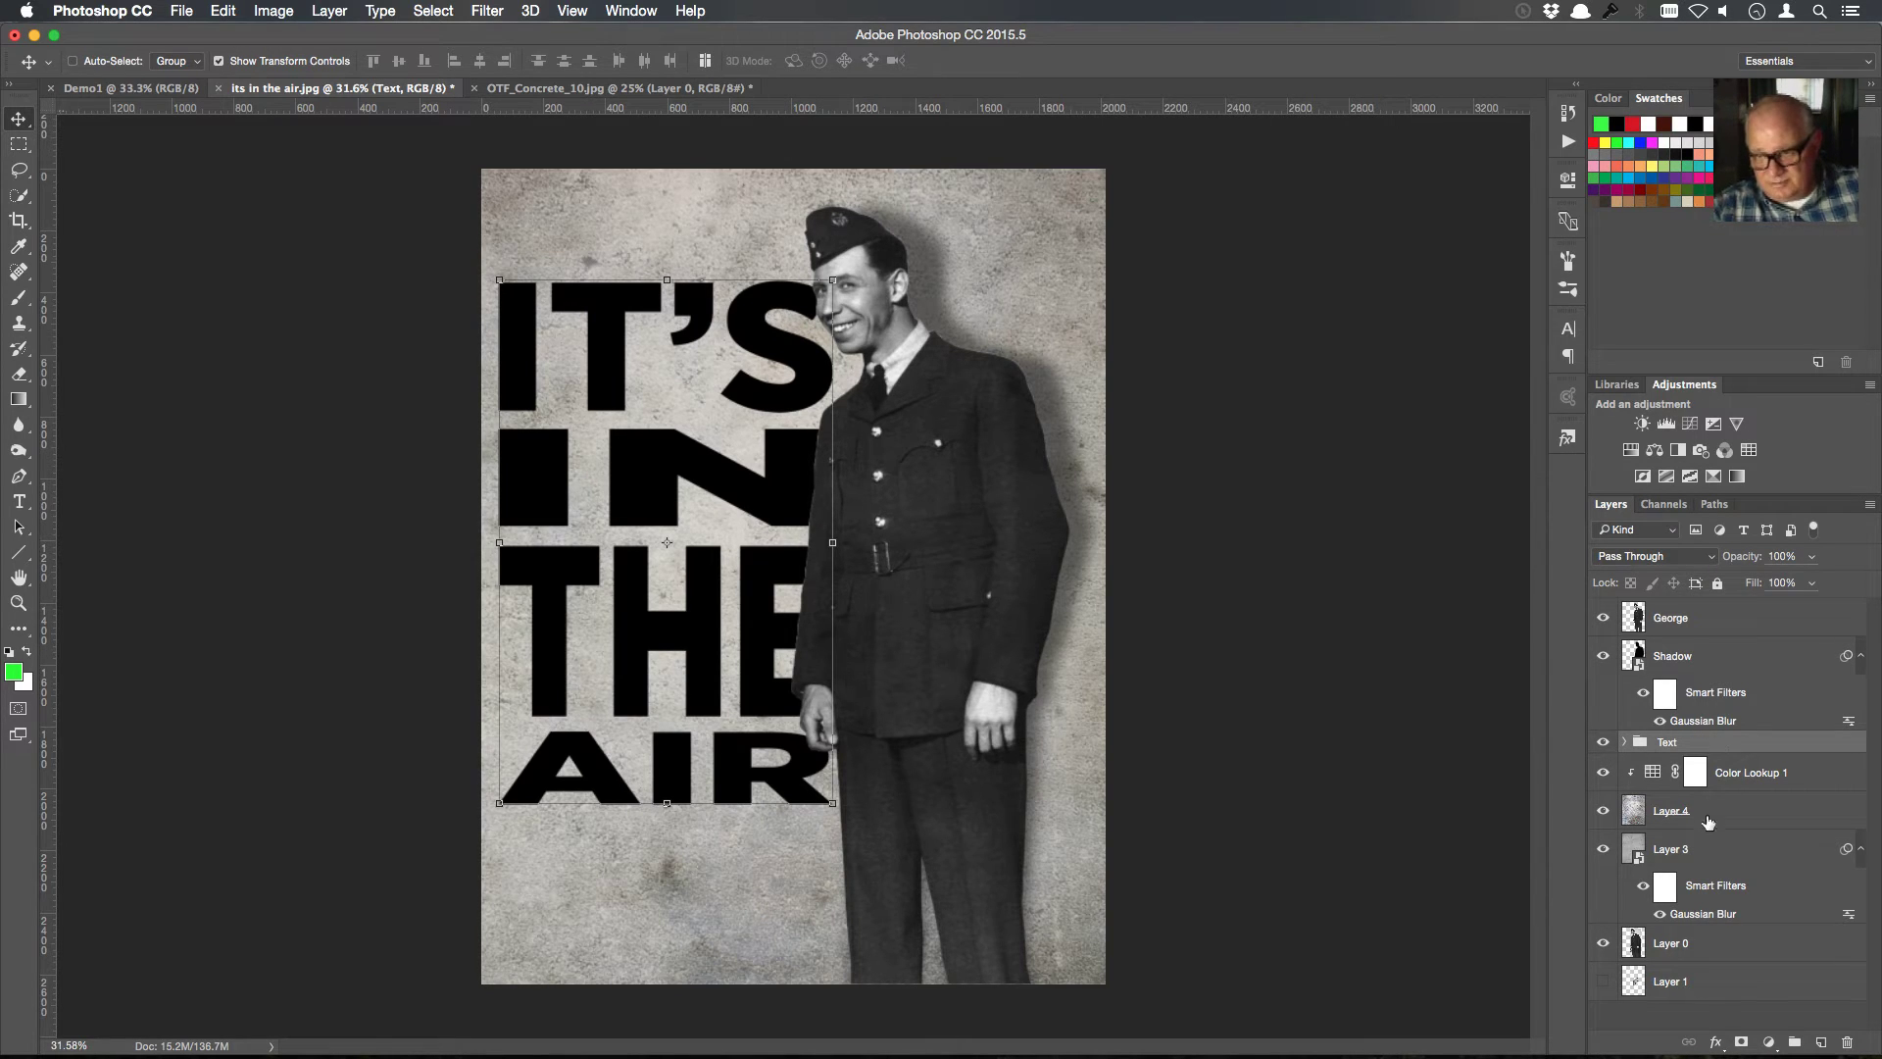
{"action": "left_click", "coordinate": [1717, 1044]}
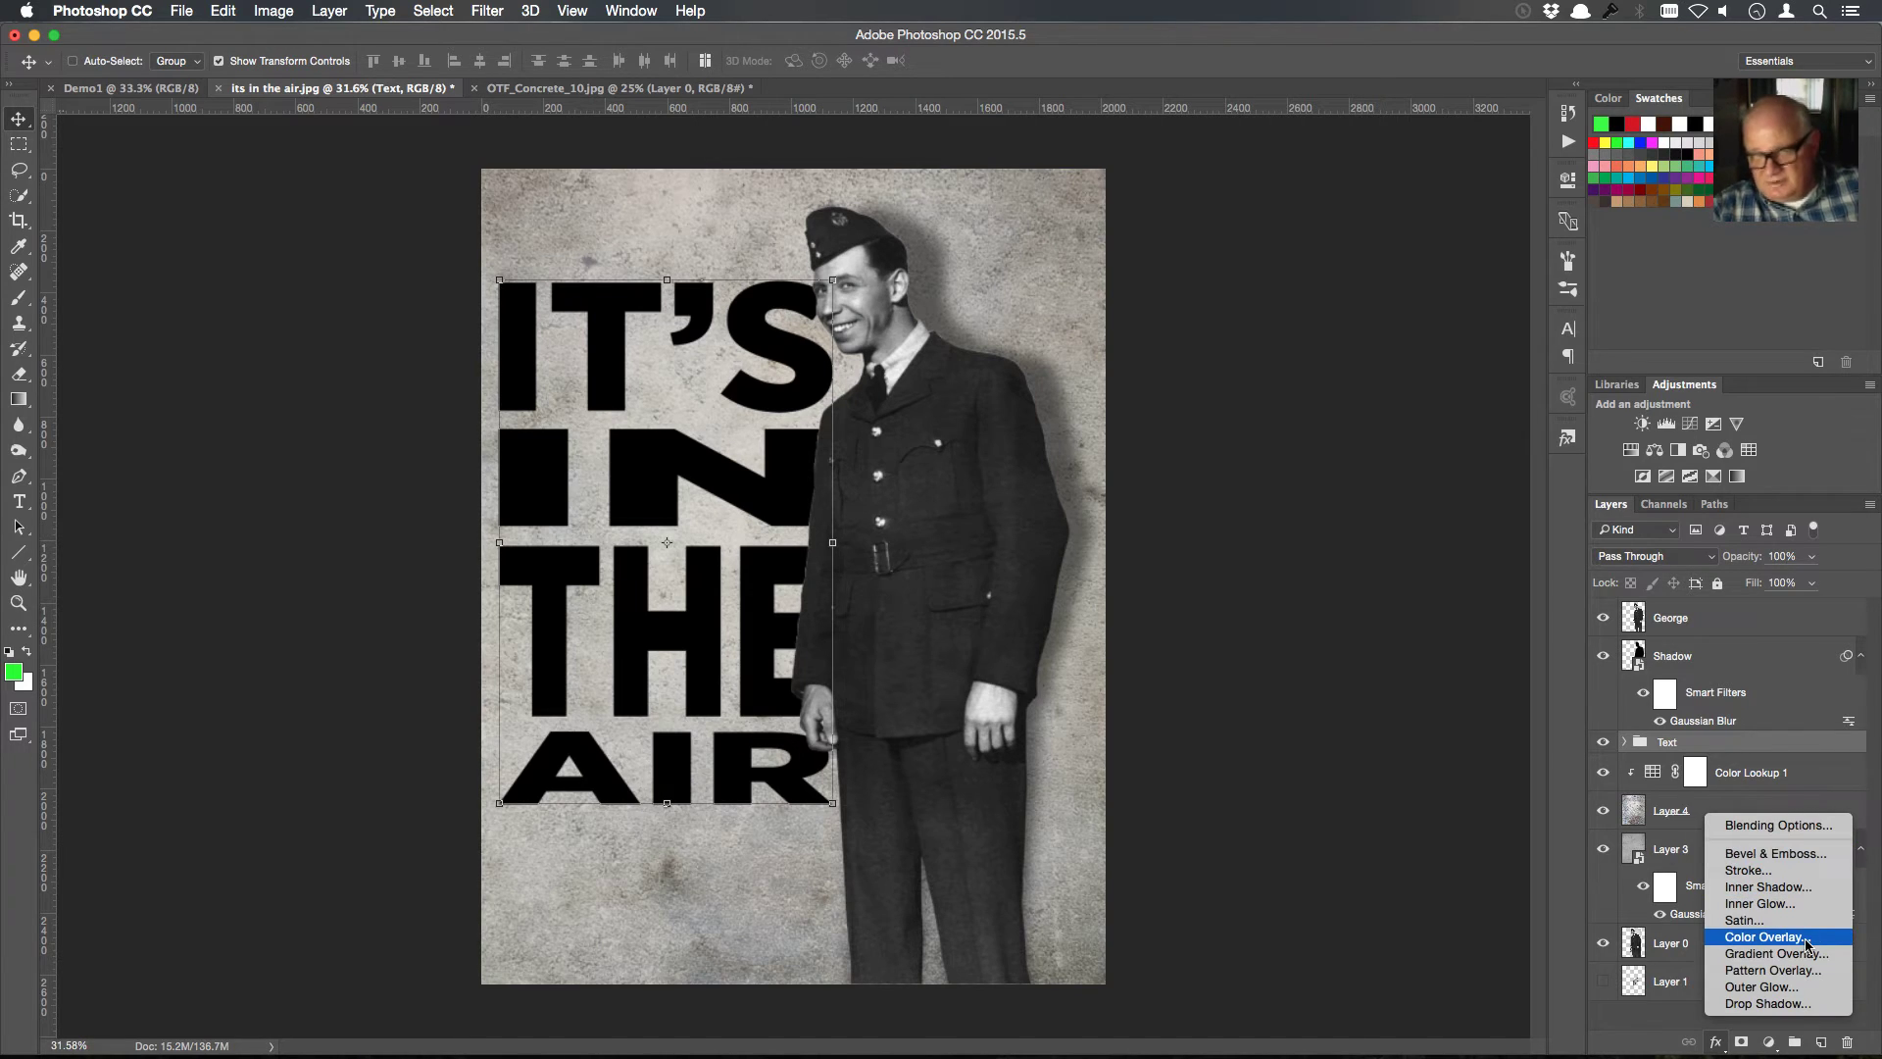
{"action": "left_click", "coordinate": [1807, 943]}
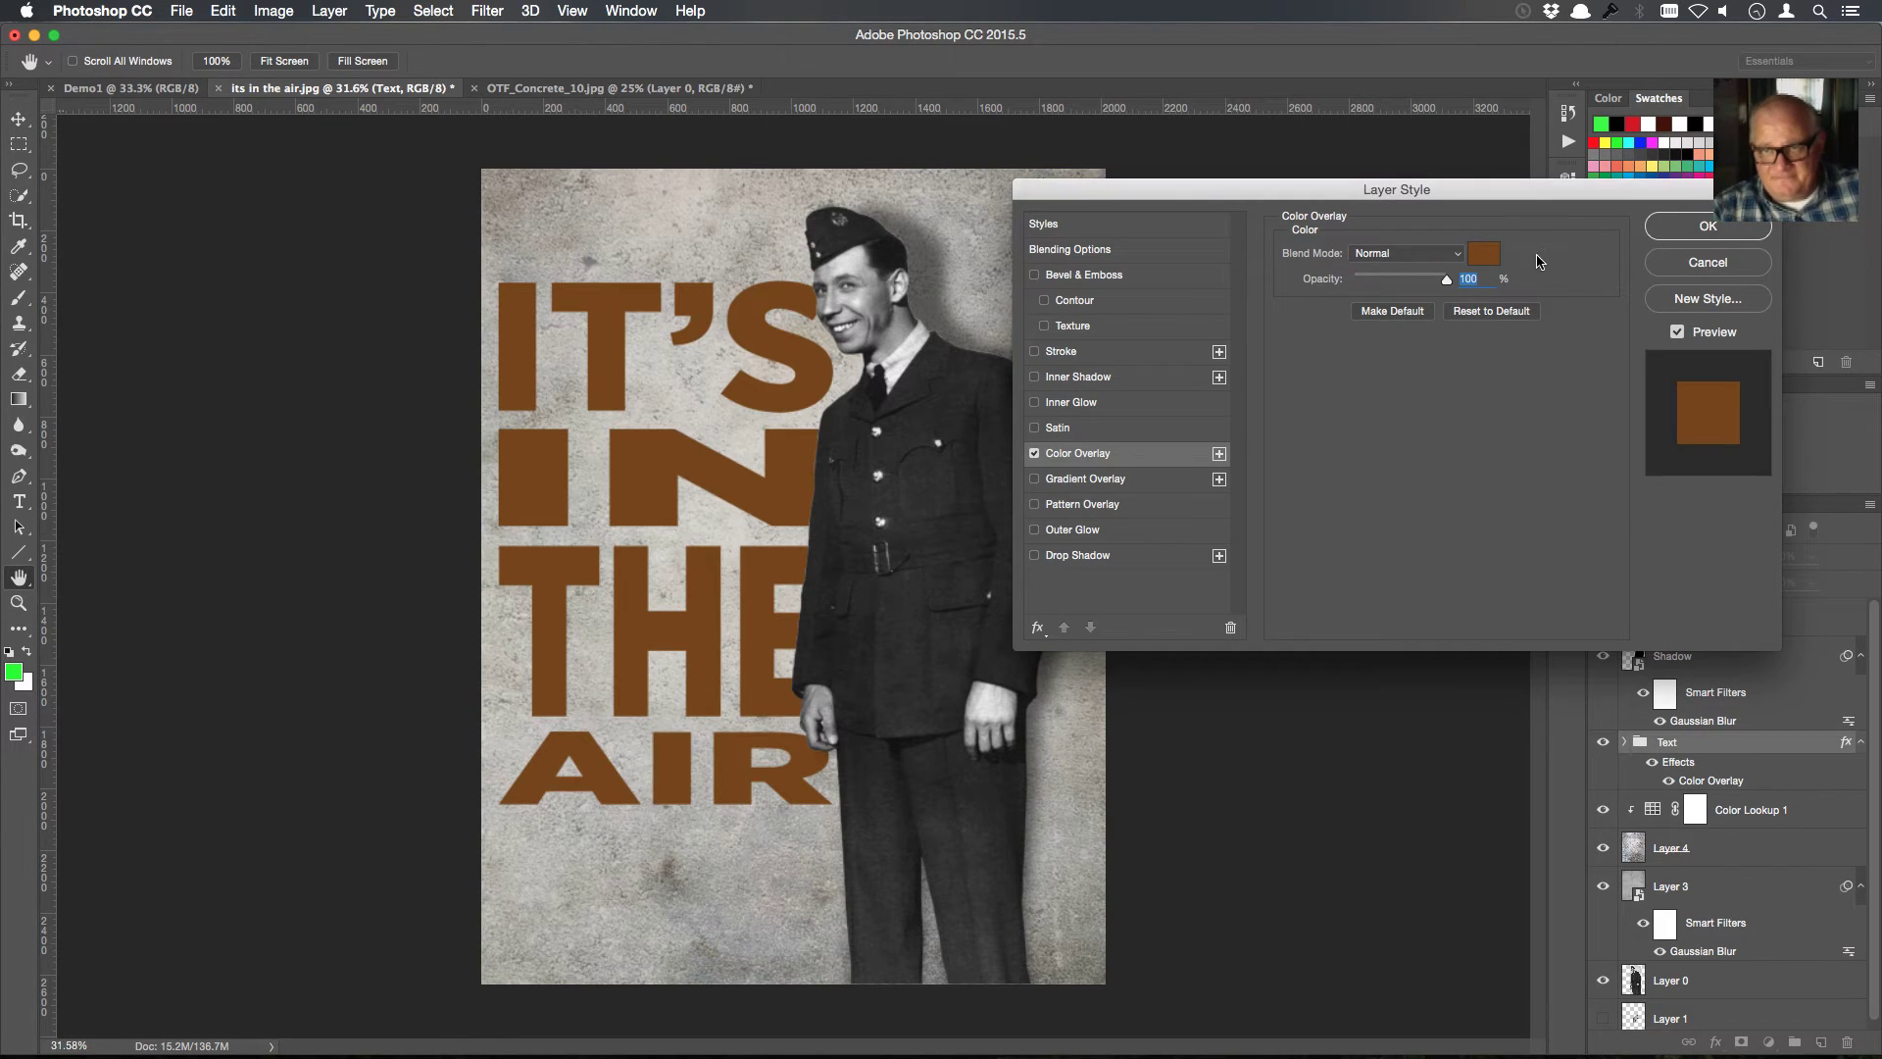
{"action": "left_click", "coordinate": [1484, 257]}
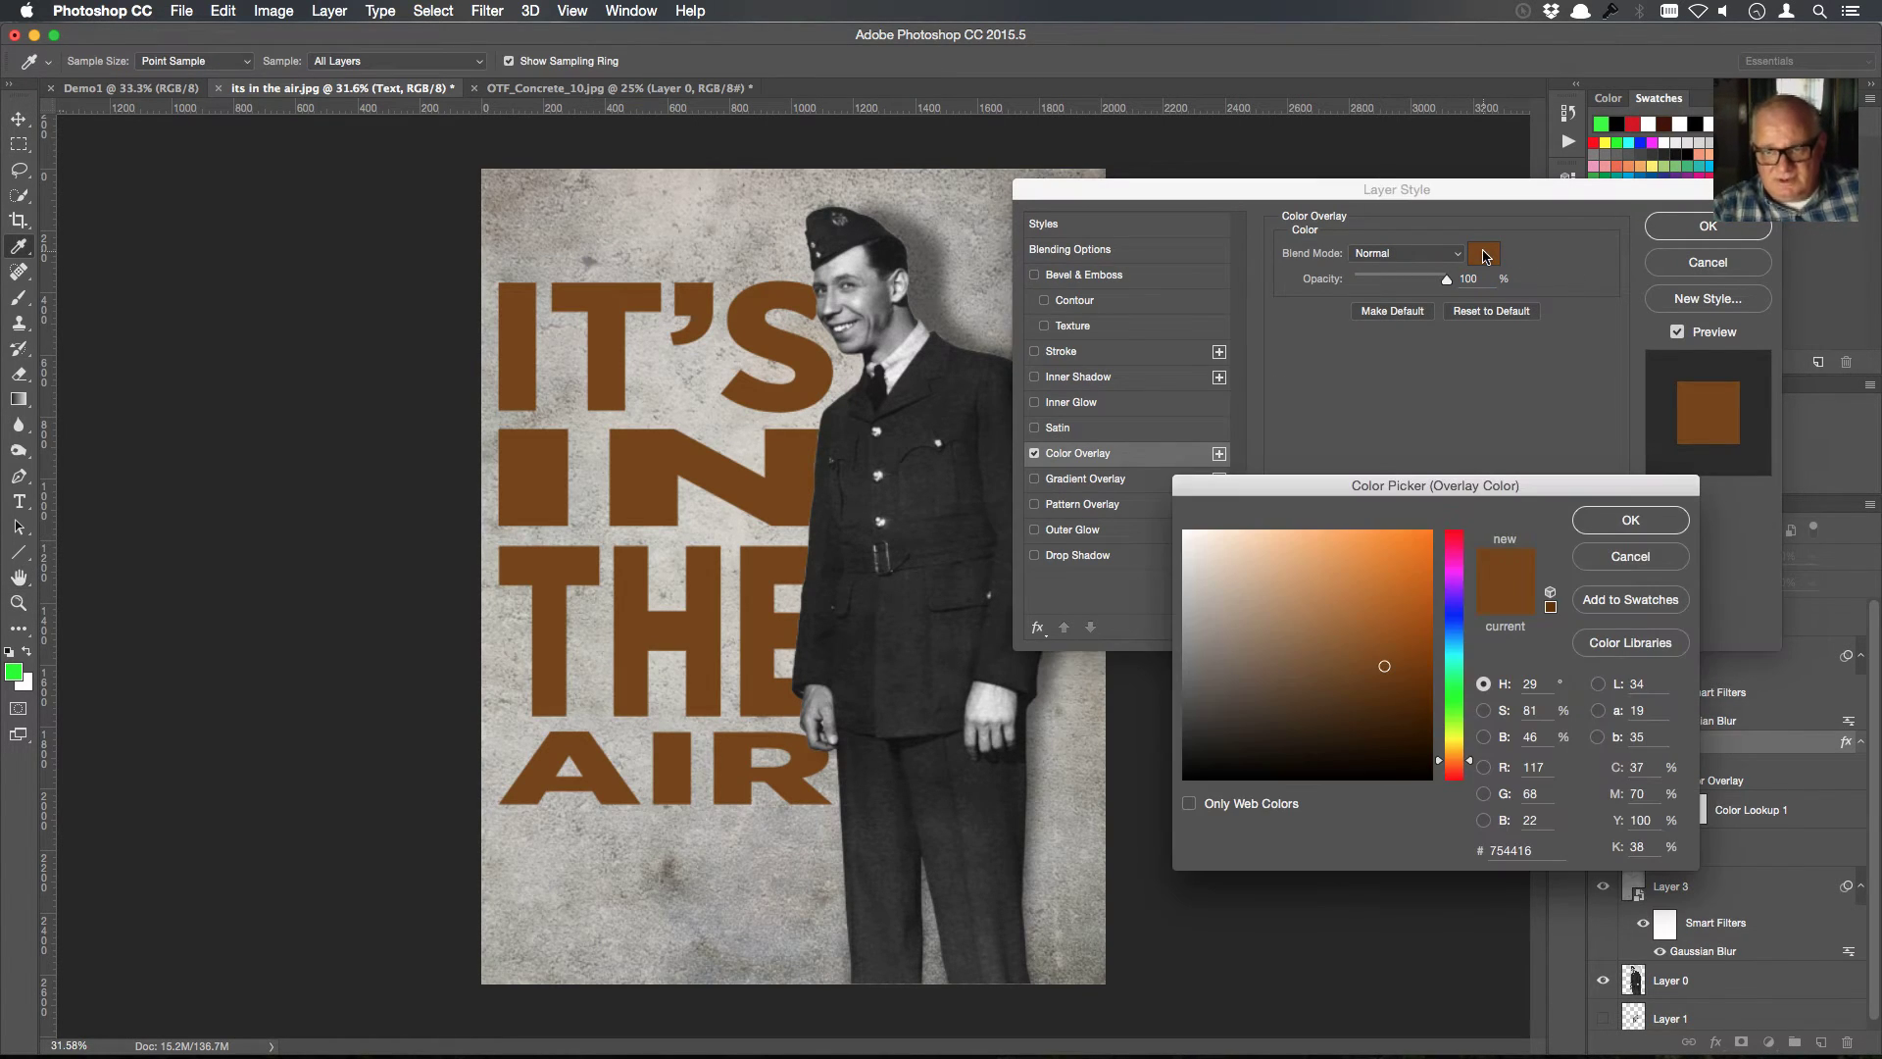
{"action": "left_click", "coordinate": [1454, 636]}
{"action": "mouse_move", "coordinate": [1415, 587]}
{"action": "left_mouse_down"}
{"action": "mouse_move", "coordinate": [1421, 549]}
{"action": "mouse_move", "coordinate": [1416, 701]}
{"action": "mouse_move", "coordinate": [1424, 673]}
{"action": "left_mouse_up"}
{"action": "left_click", "coordinate": [1630, 521]}
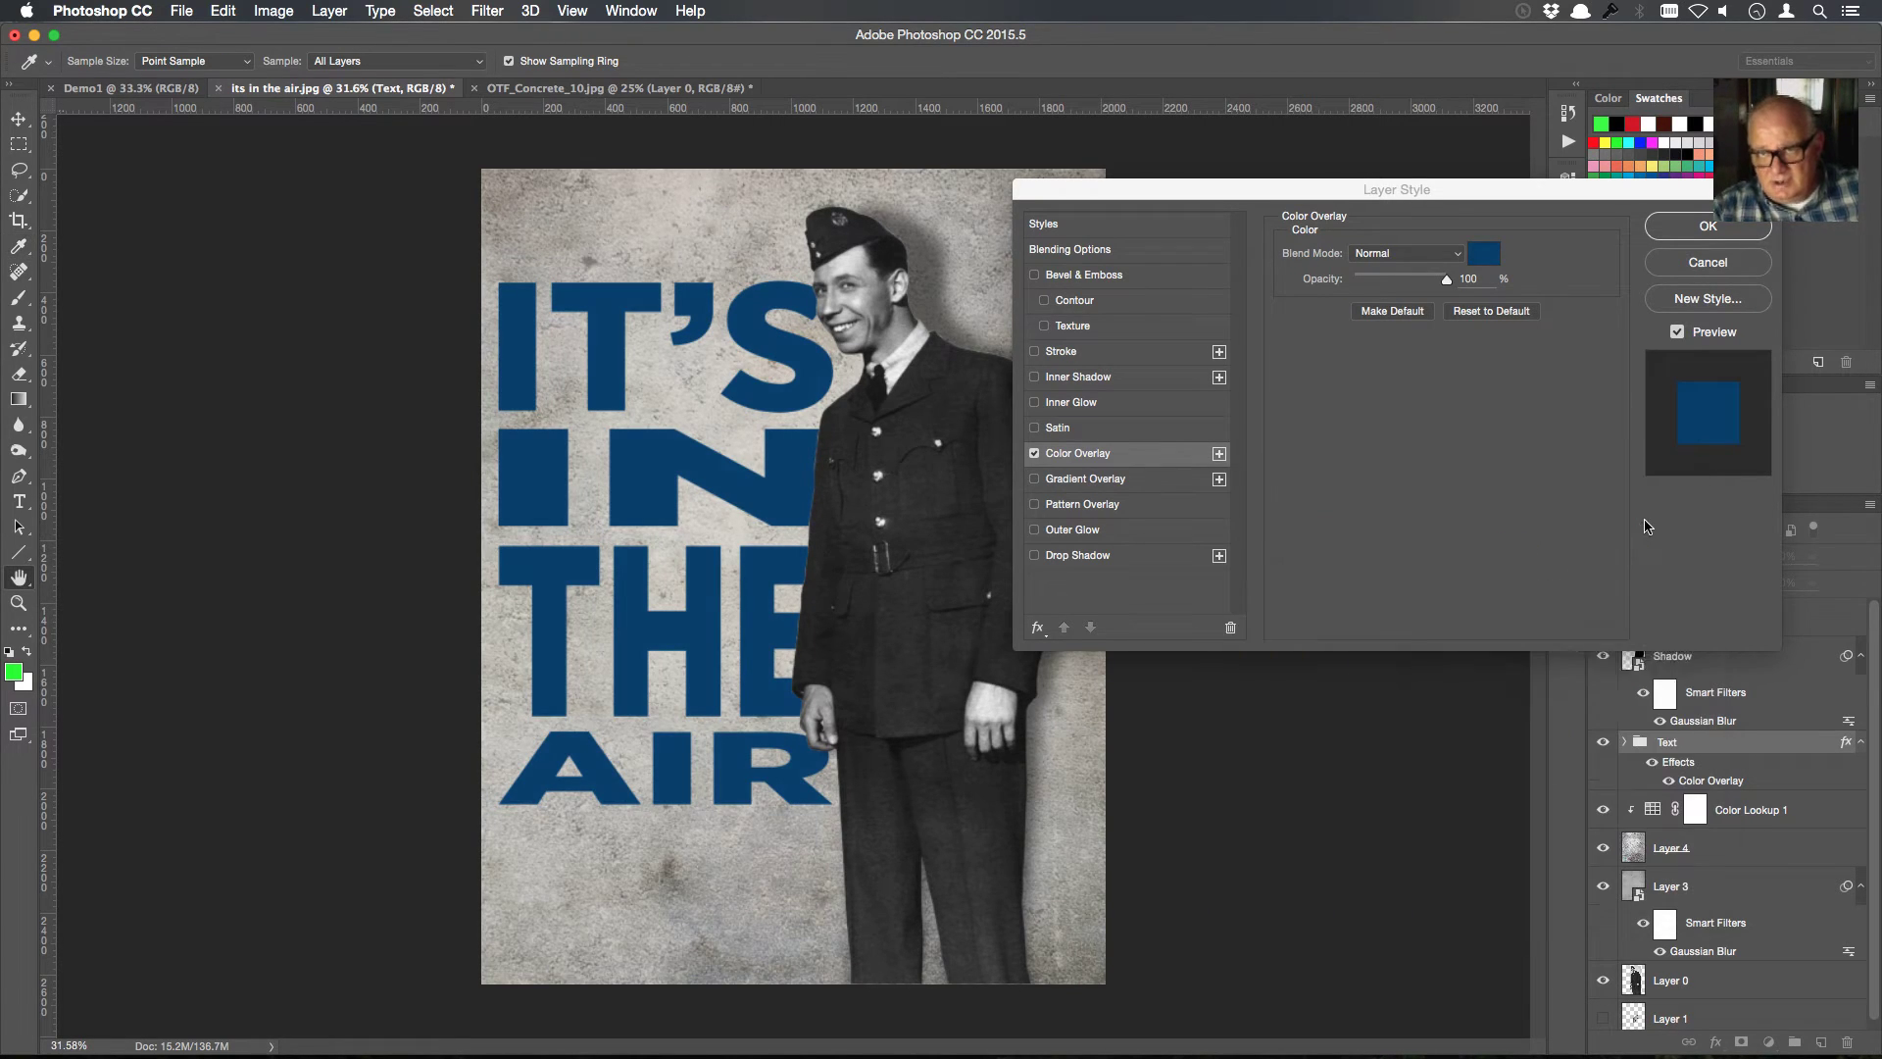
Try the Overlay and Soft Light blend modes on the color overlay, and return it to Normal
{"action": "left_click", "coordinate": [1457, 256]}
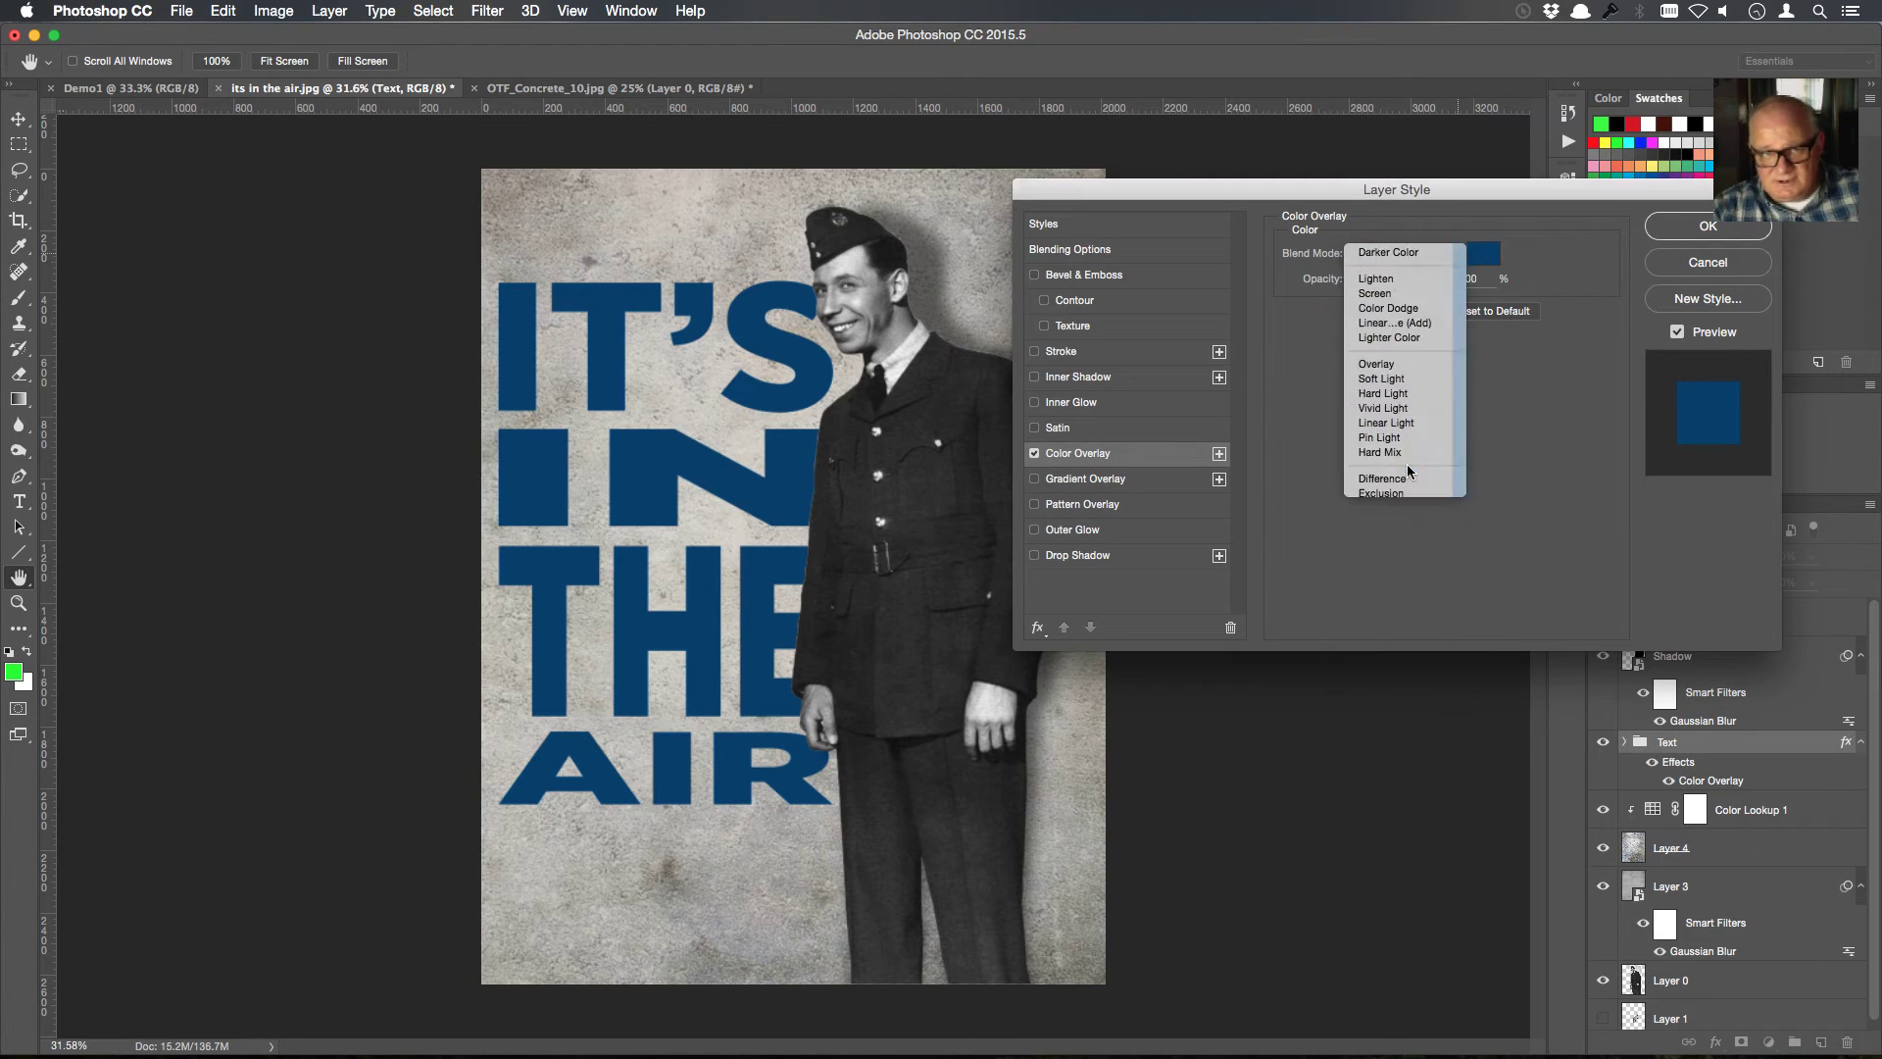
{"action": "left_click", "coordinate": [1407, 466]}
{"action": "left_click", "coordinate": [1459, 256]}
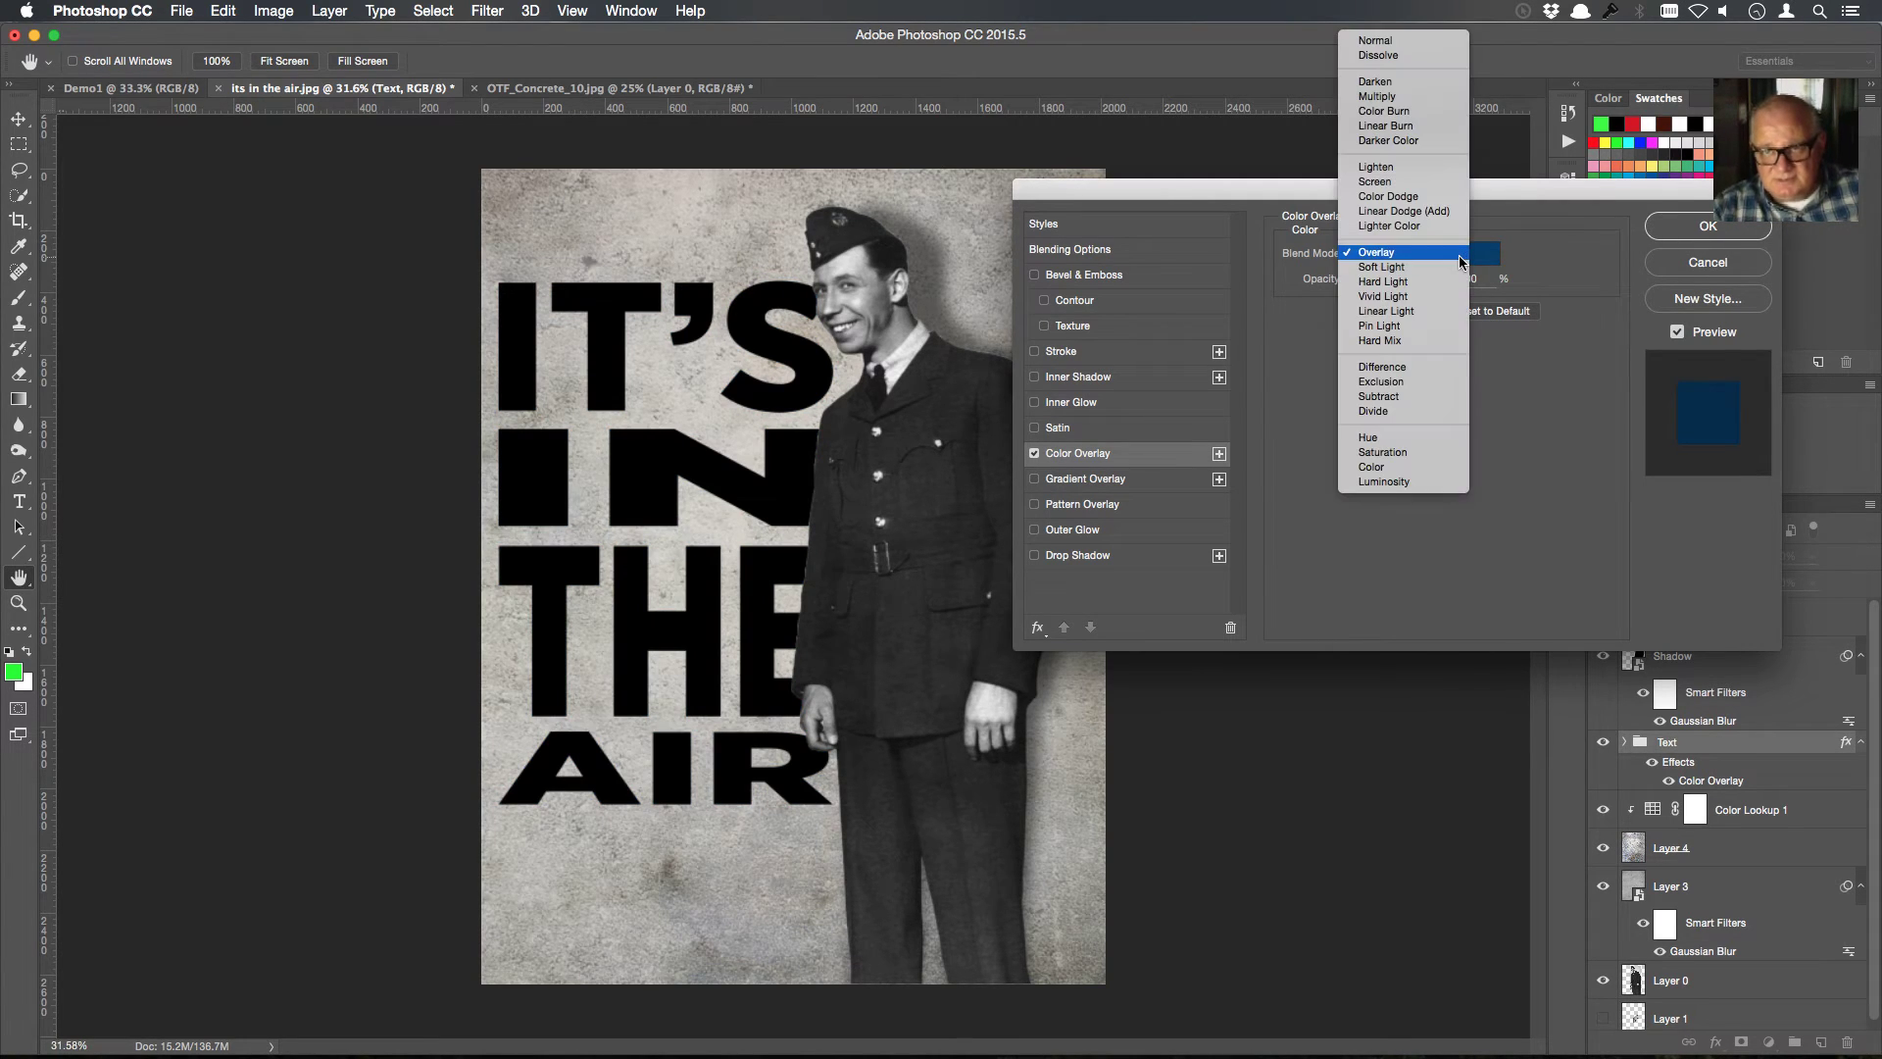
{"action": "left_click", "coordinate": [1447, 267]}
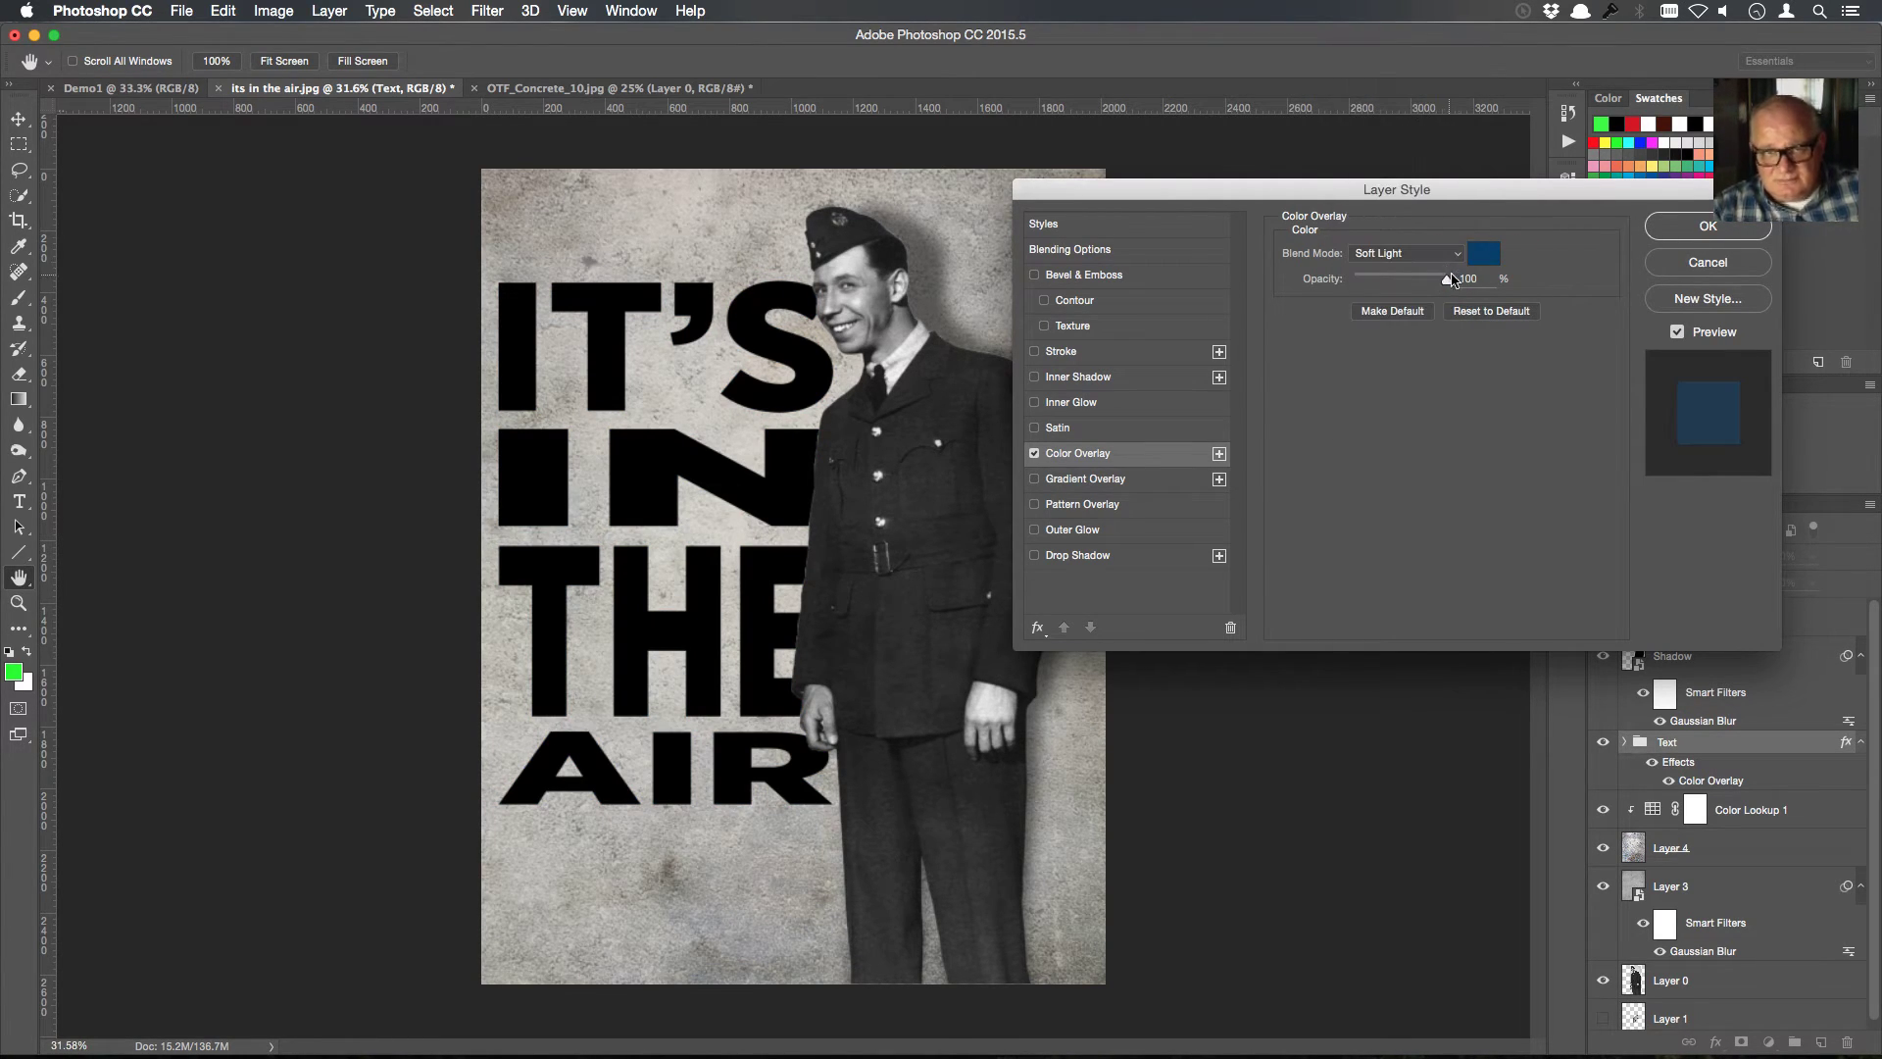
{"action": "left_click", "coordinate": [1458, 256]}
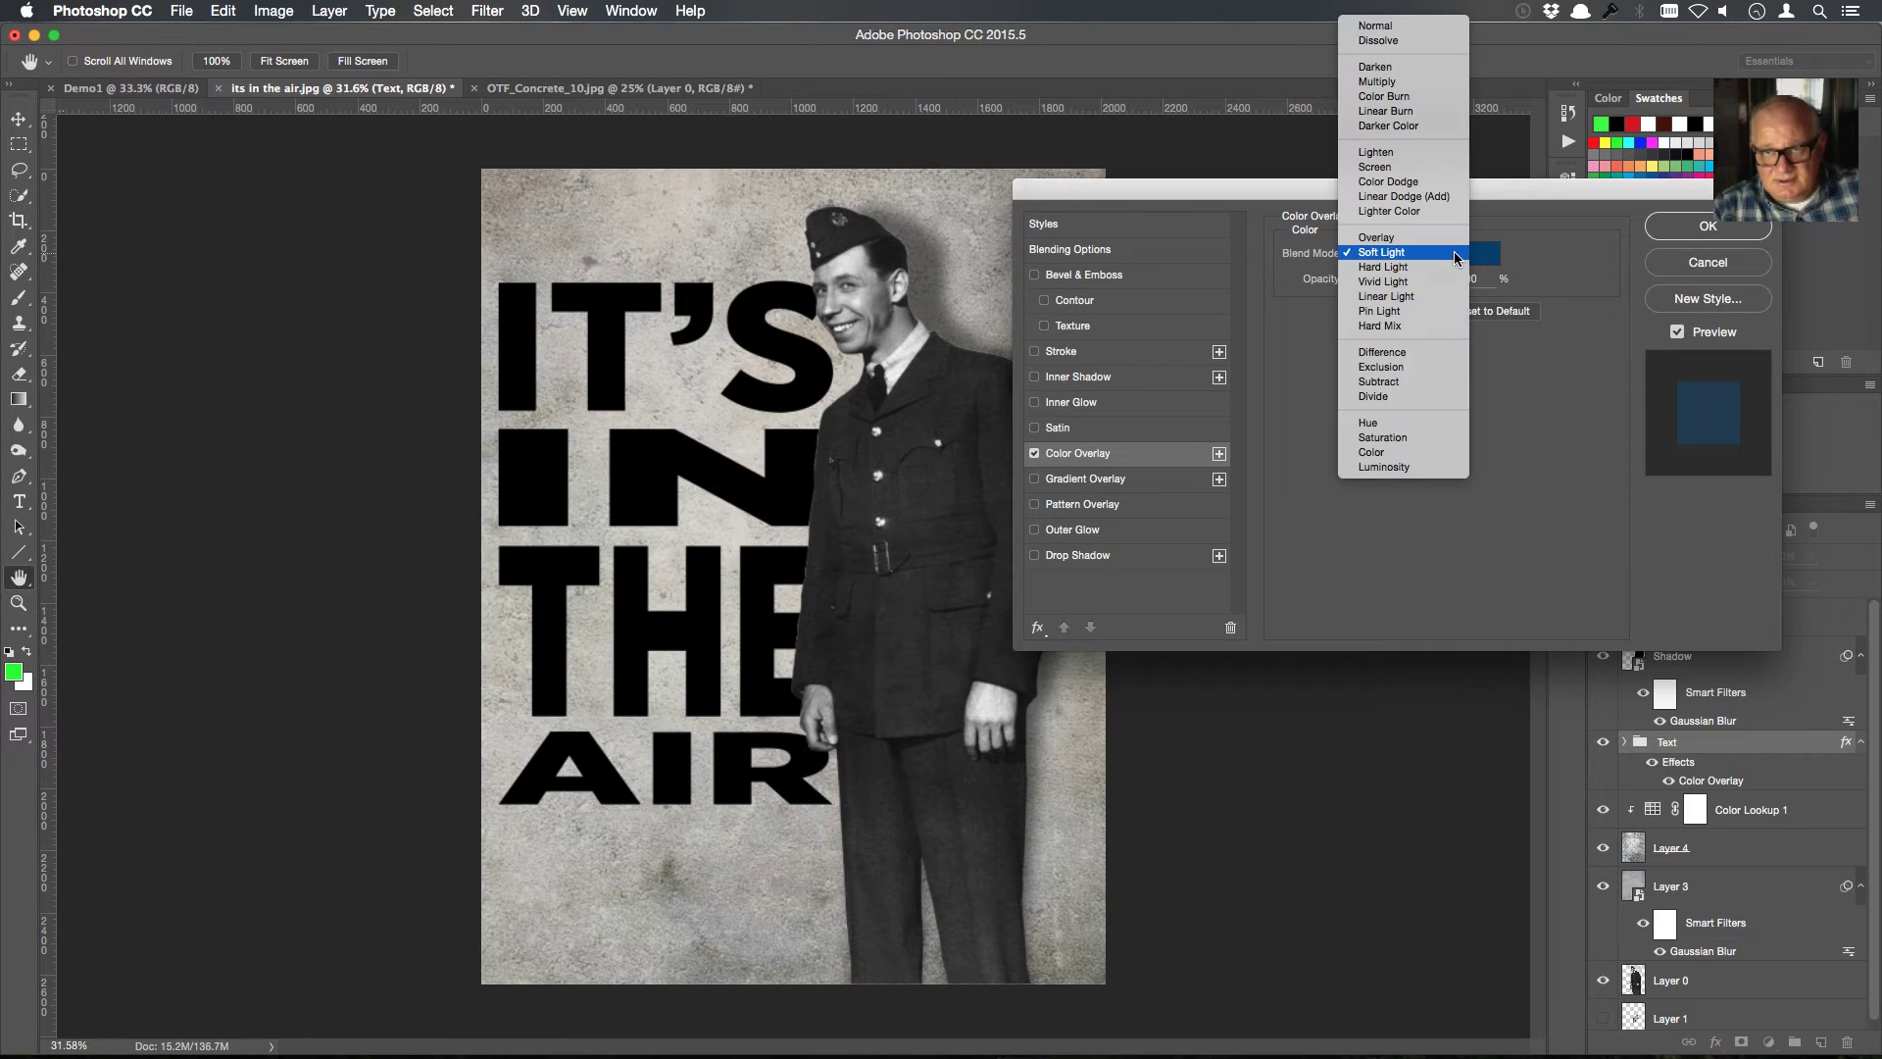
{"action": "left_click", "coordinate": [1424, 20]}
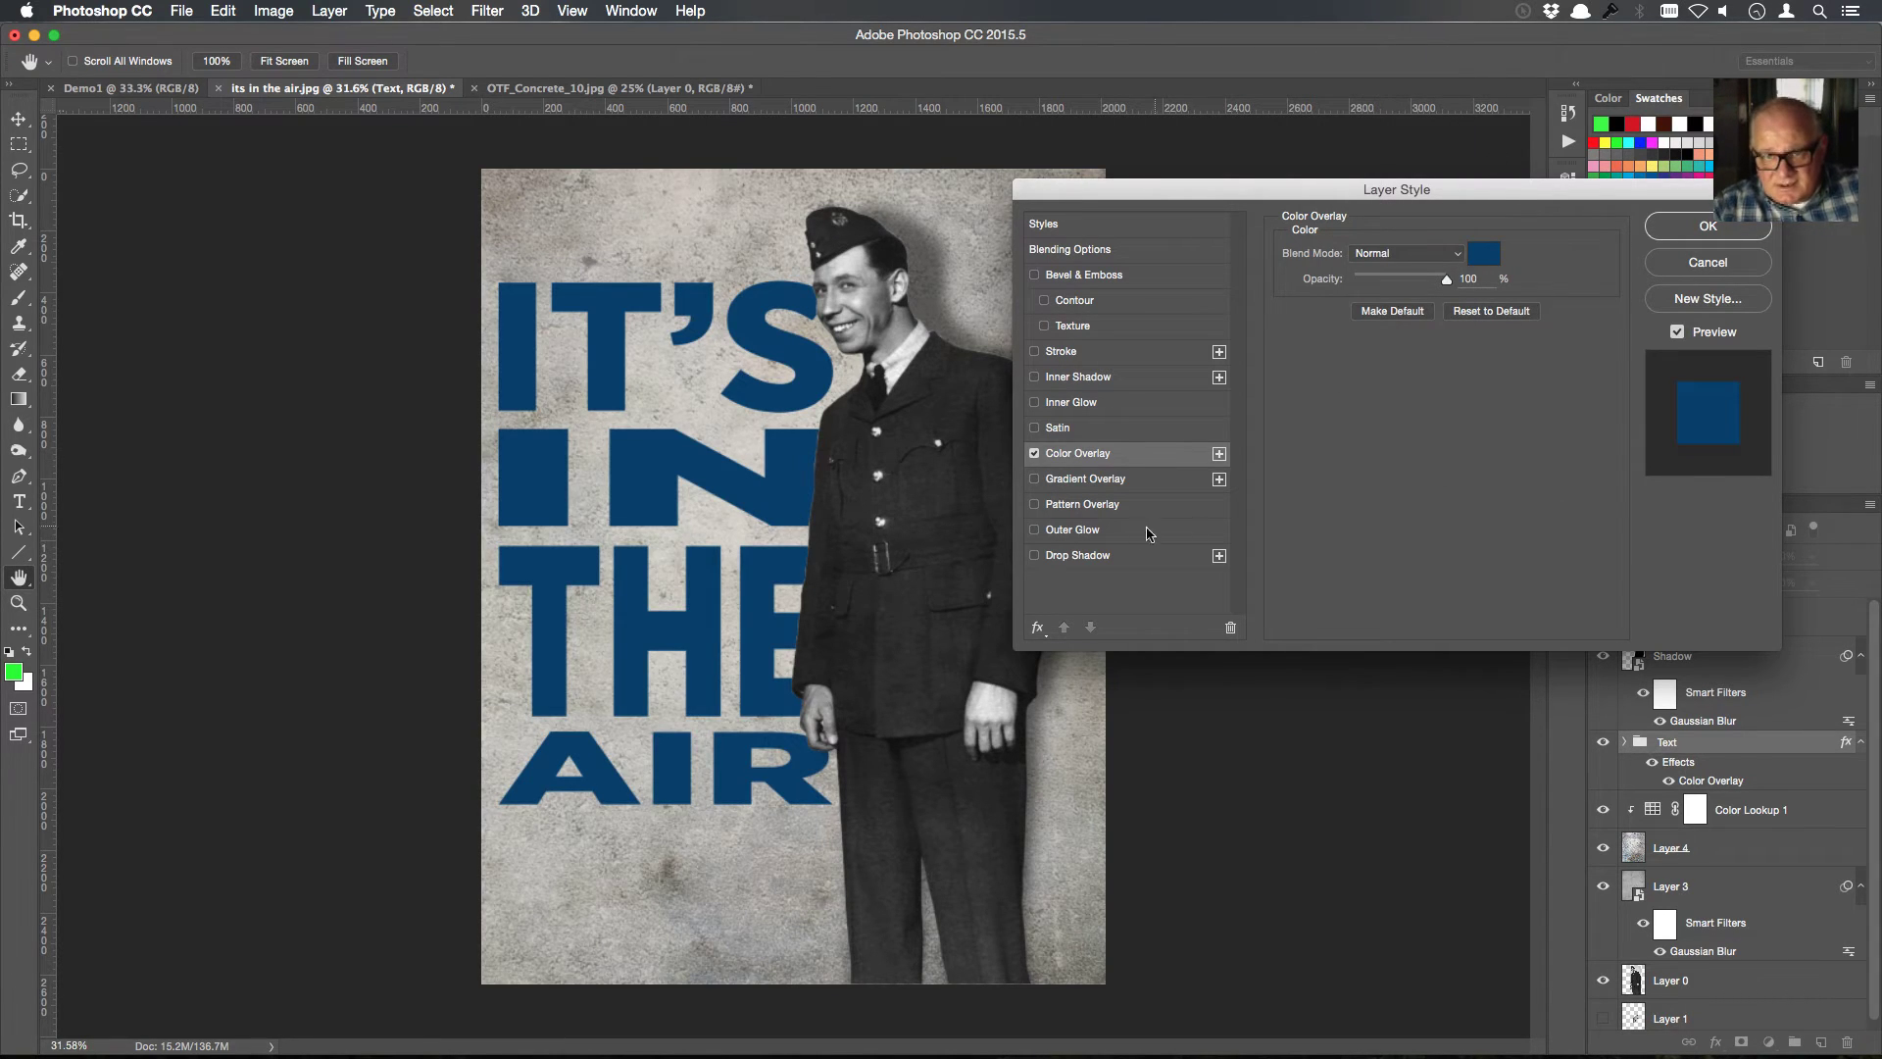
Add a Drop Shadow to the Text group with 61% opacity and 10 px size, offset 12 px at a 135° angle
{"action": "left_click", "coordinate": [1069, 556]}
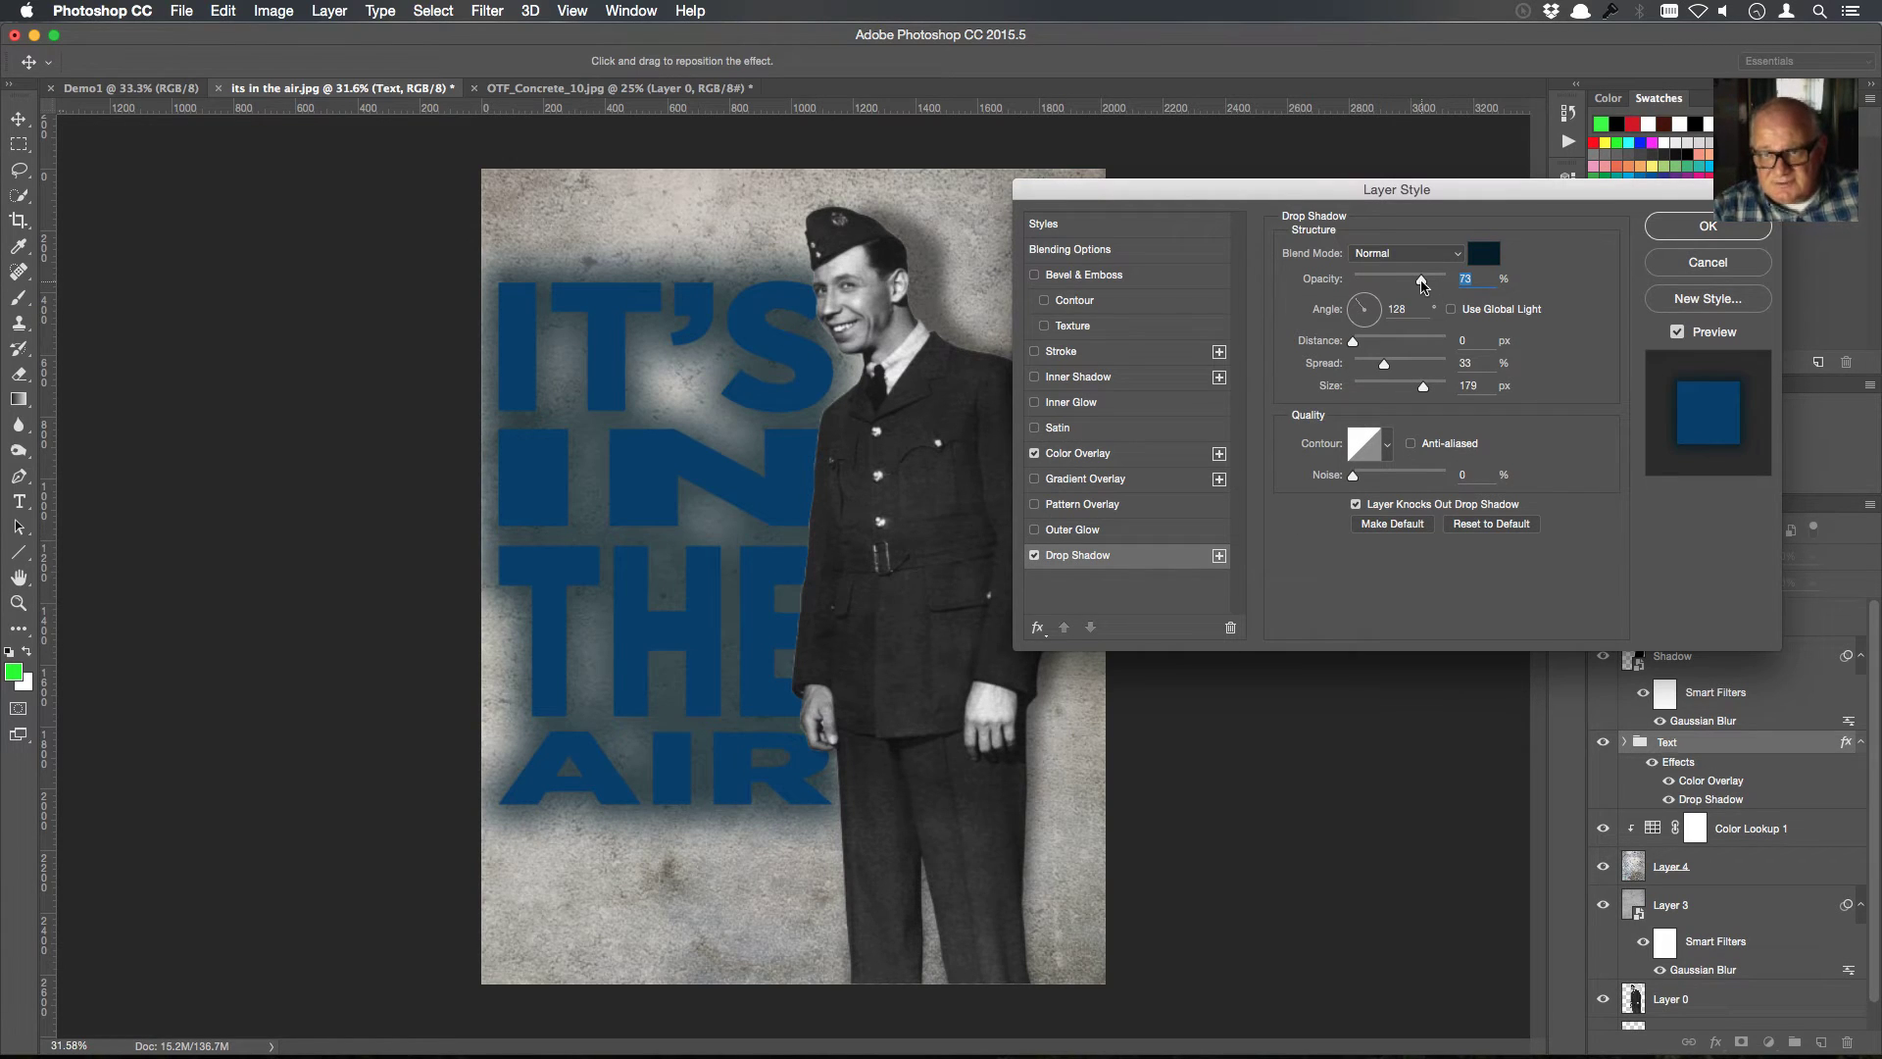
{"action": "left_click_drag", "start_coordinate": [1420, 284], "coordinate": [1412, 283]}
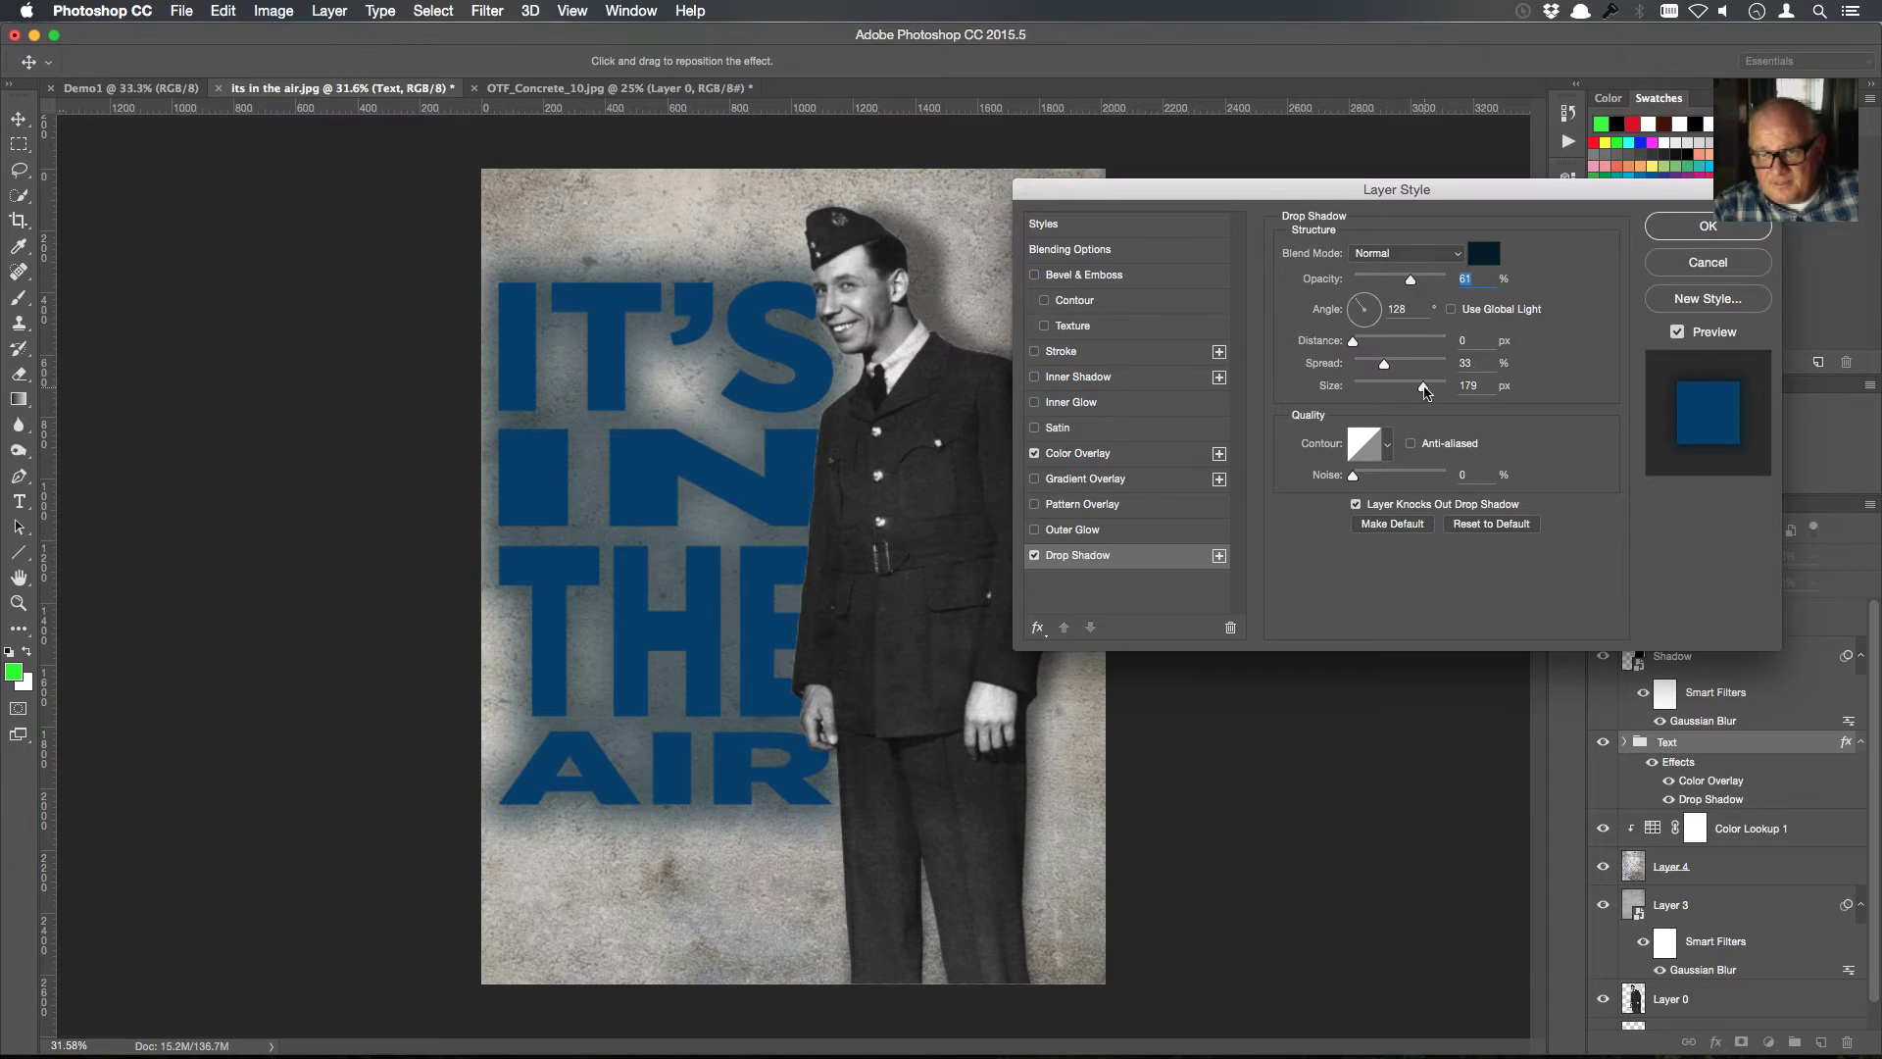
{"action": "left_click_drag", "start_coordinate": [1426, 392], "coordinate": [1364, 394]}
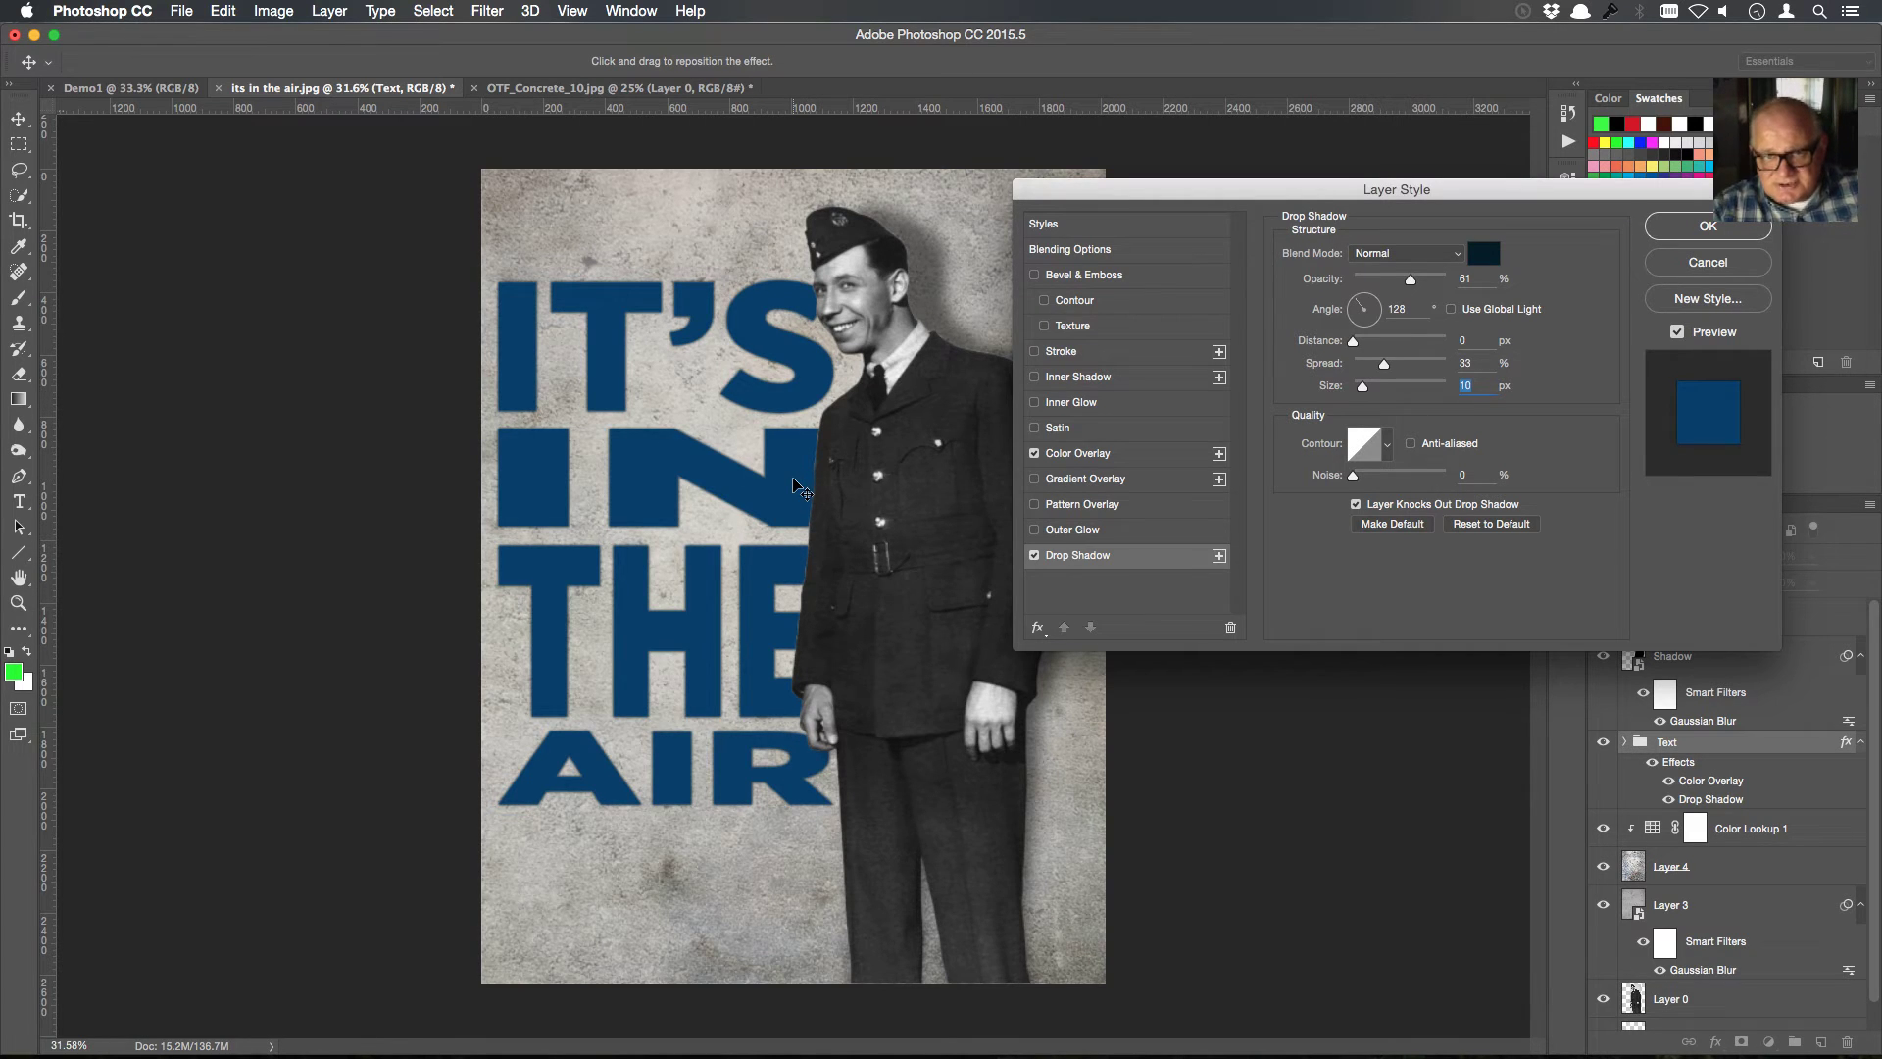
{"action": "left_click_drag", "start_coordinate": [793, 479], "coordinate": [795, 481]}
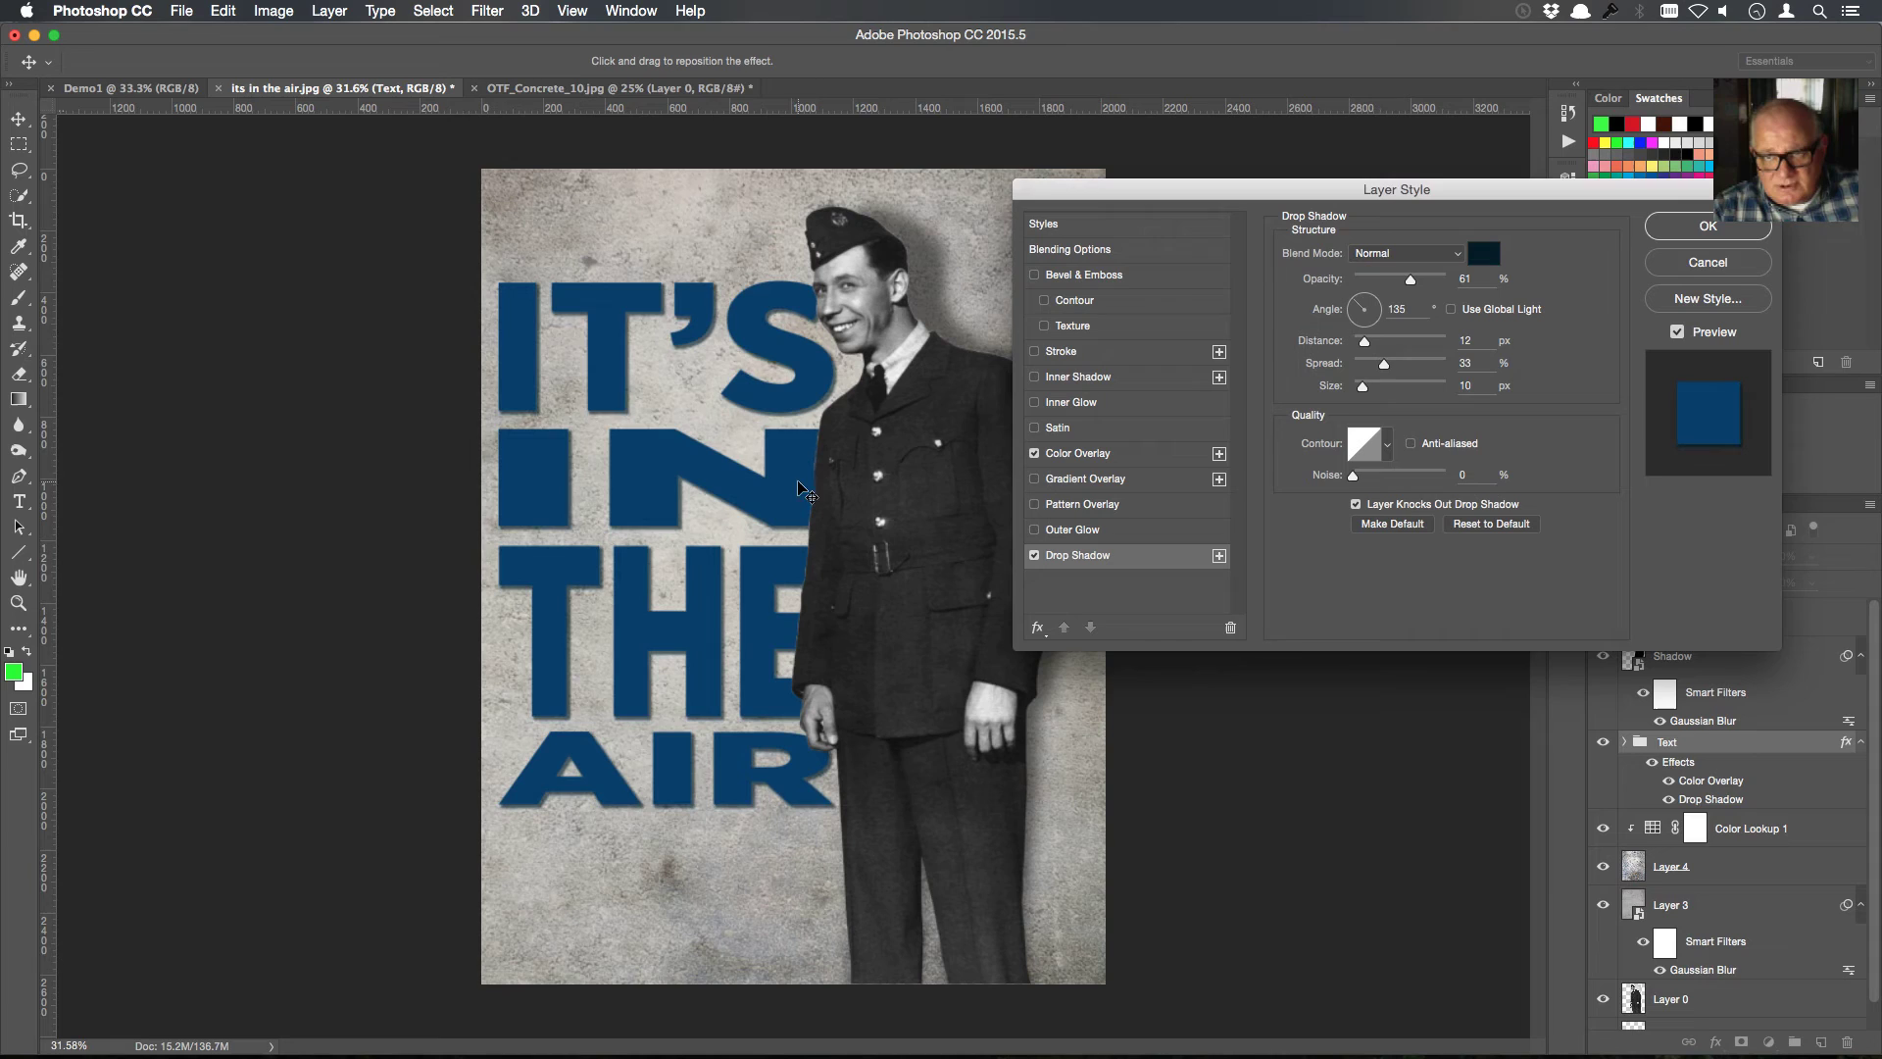
Change the drop shadow's color to black, and set its spread to 19% and opacity to 41%
{"action": "left_click", "coordinate": [1483, 255]}
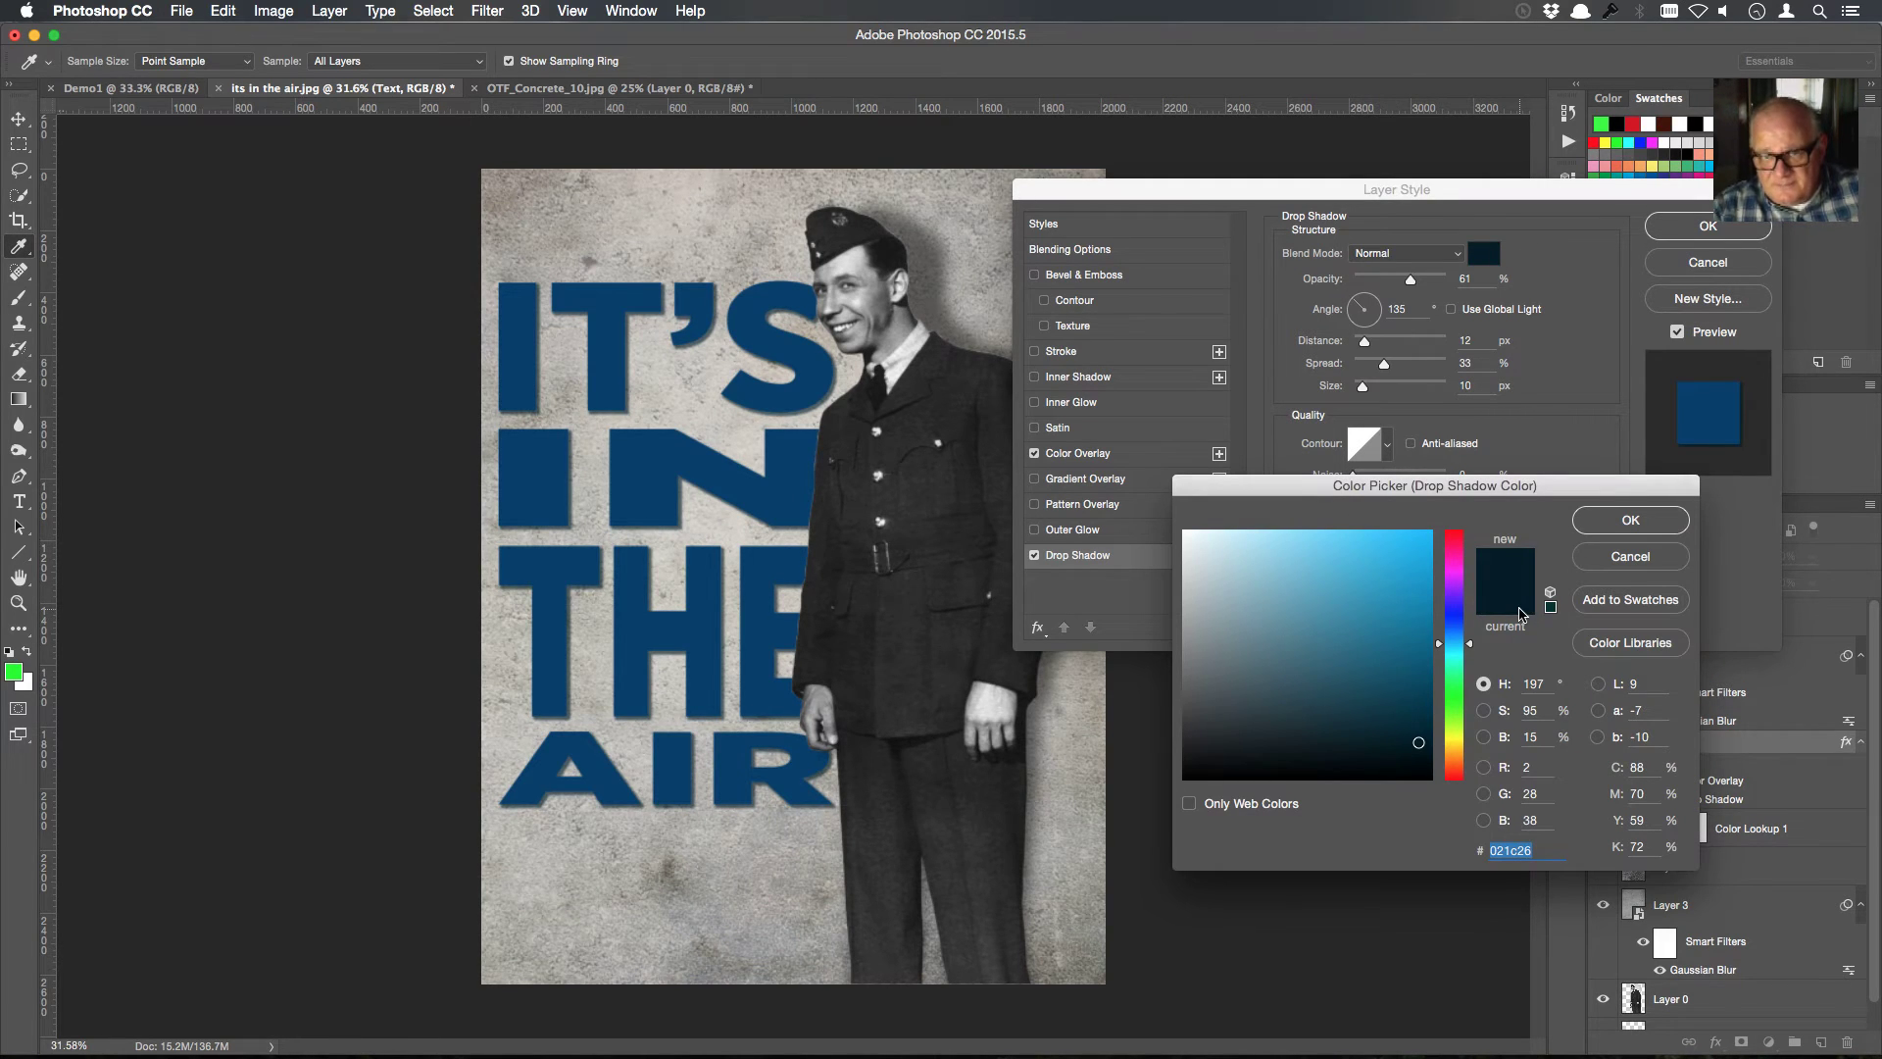
{"action": "left_click_drag", "start_coordinate": [1294, 698], "coordinate": [1153, 792]}
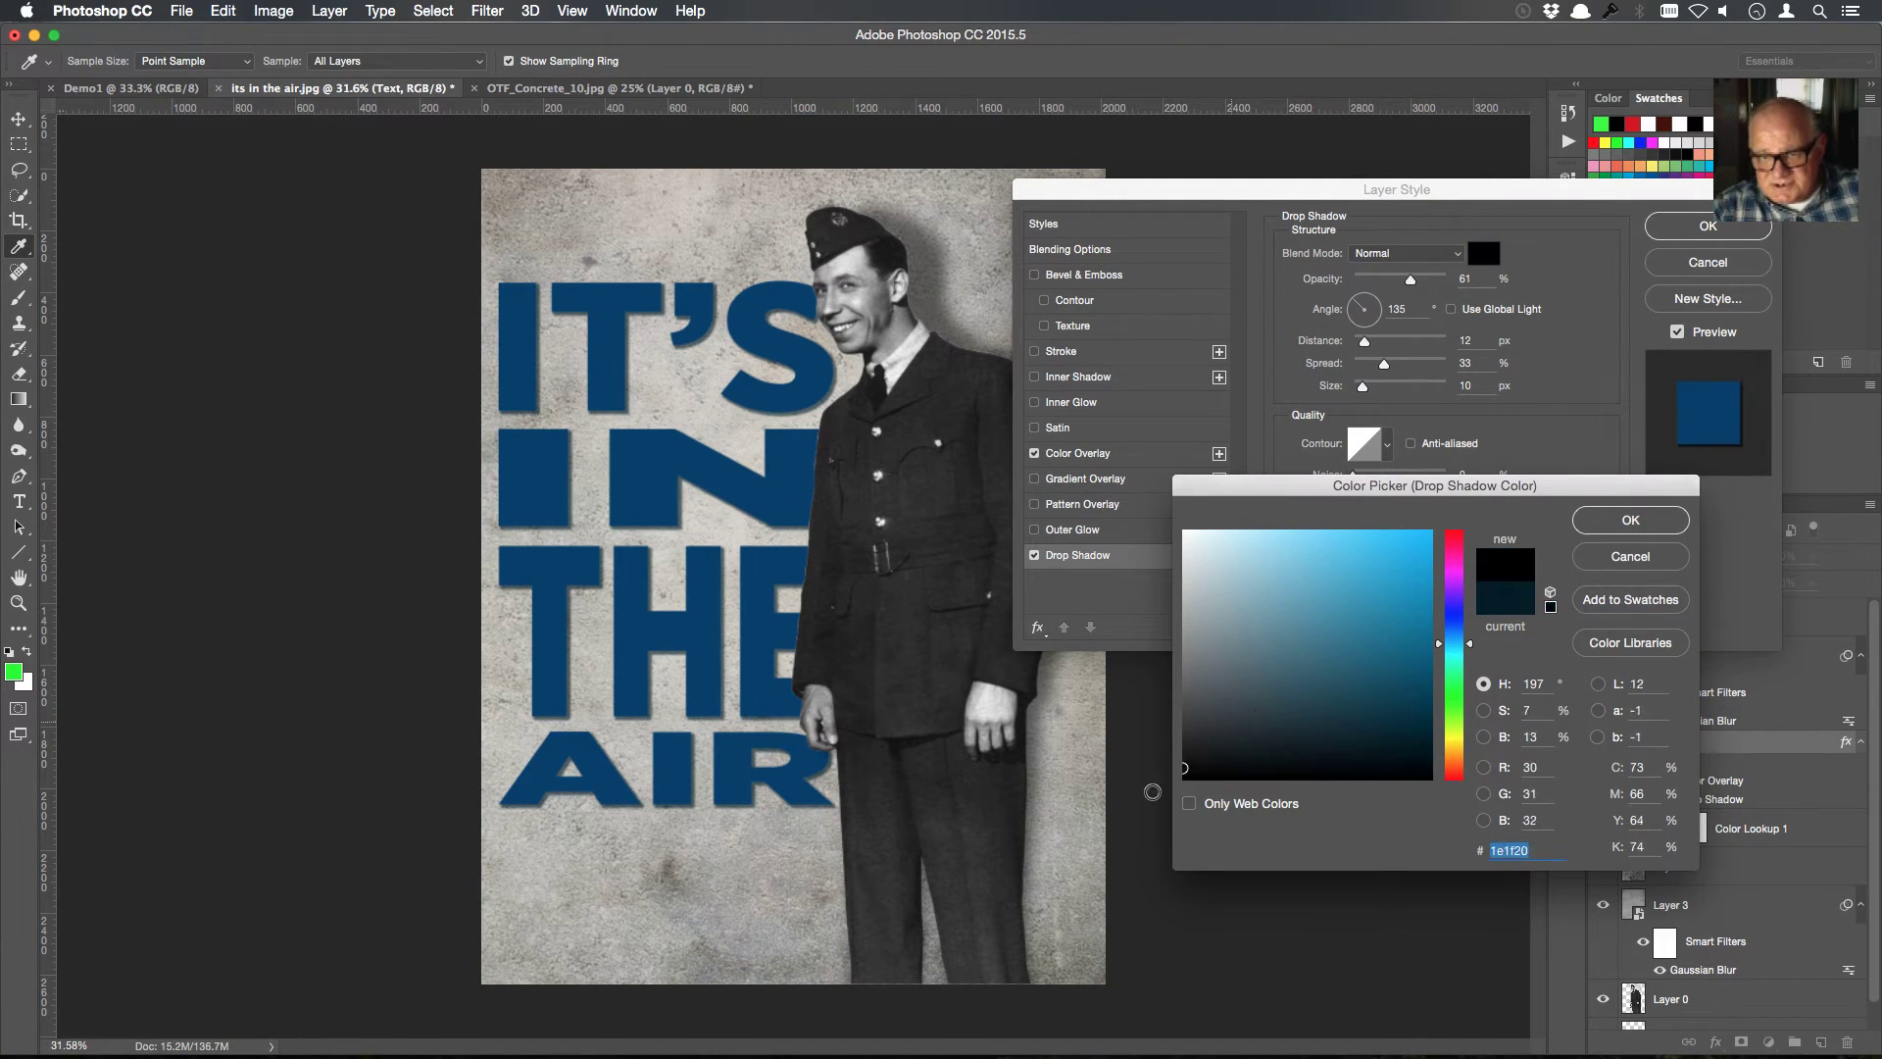
{"action": "left_click", "coordinate": [1654, 523]}
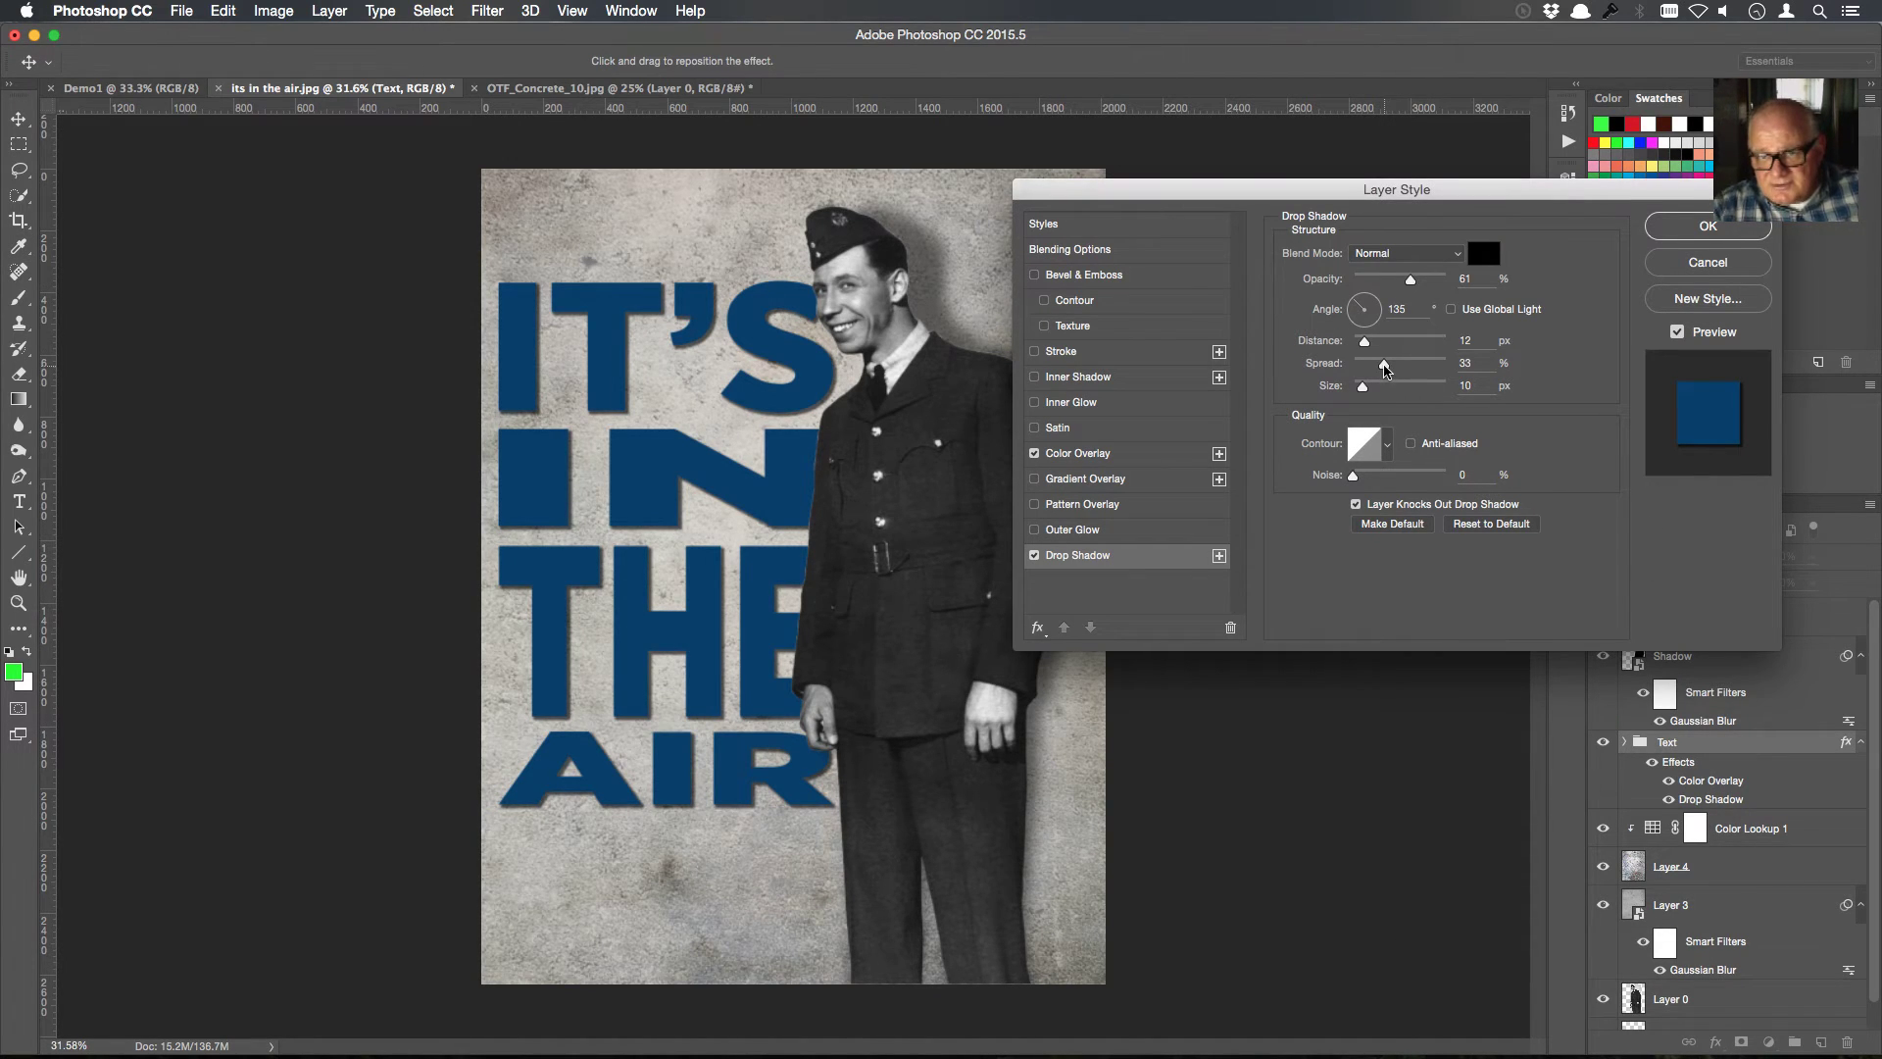
{"action": "left_click_drag", "start_coordinate": [1384, 363], "coordinate": [1373, 367]}
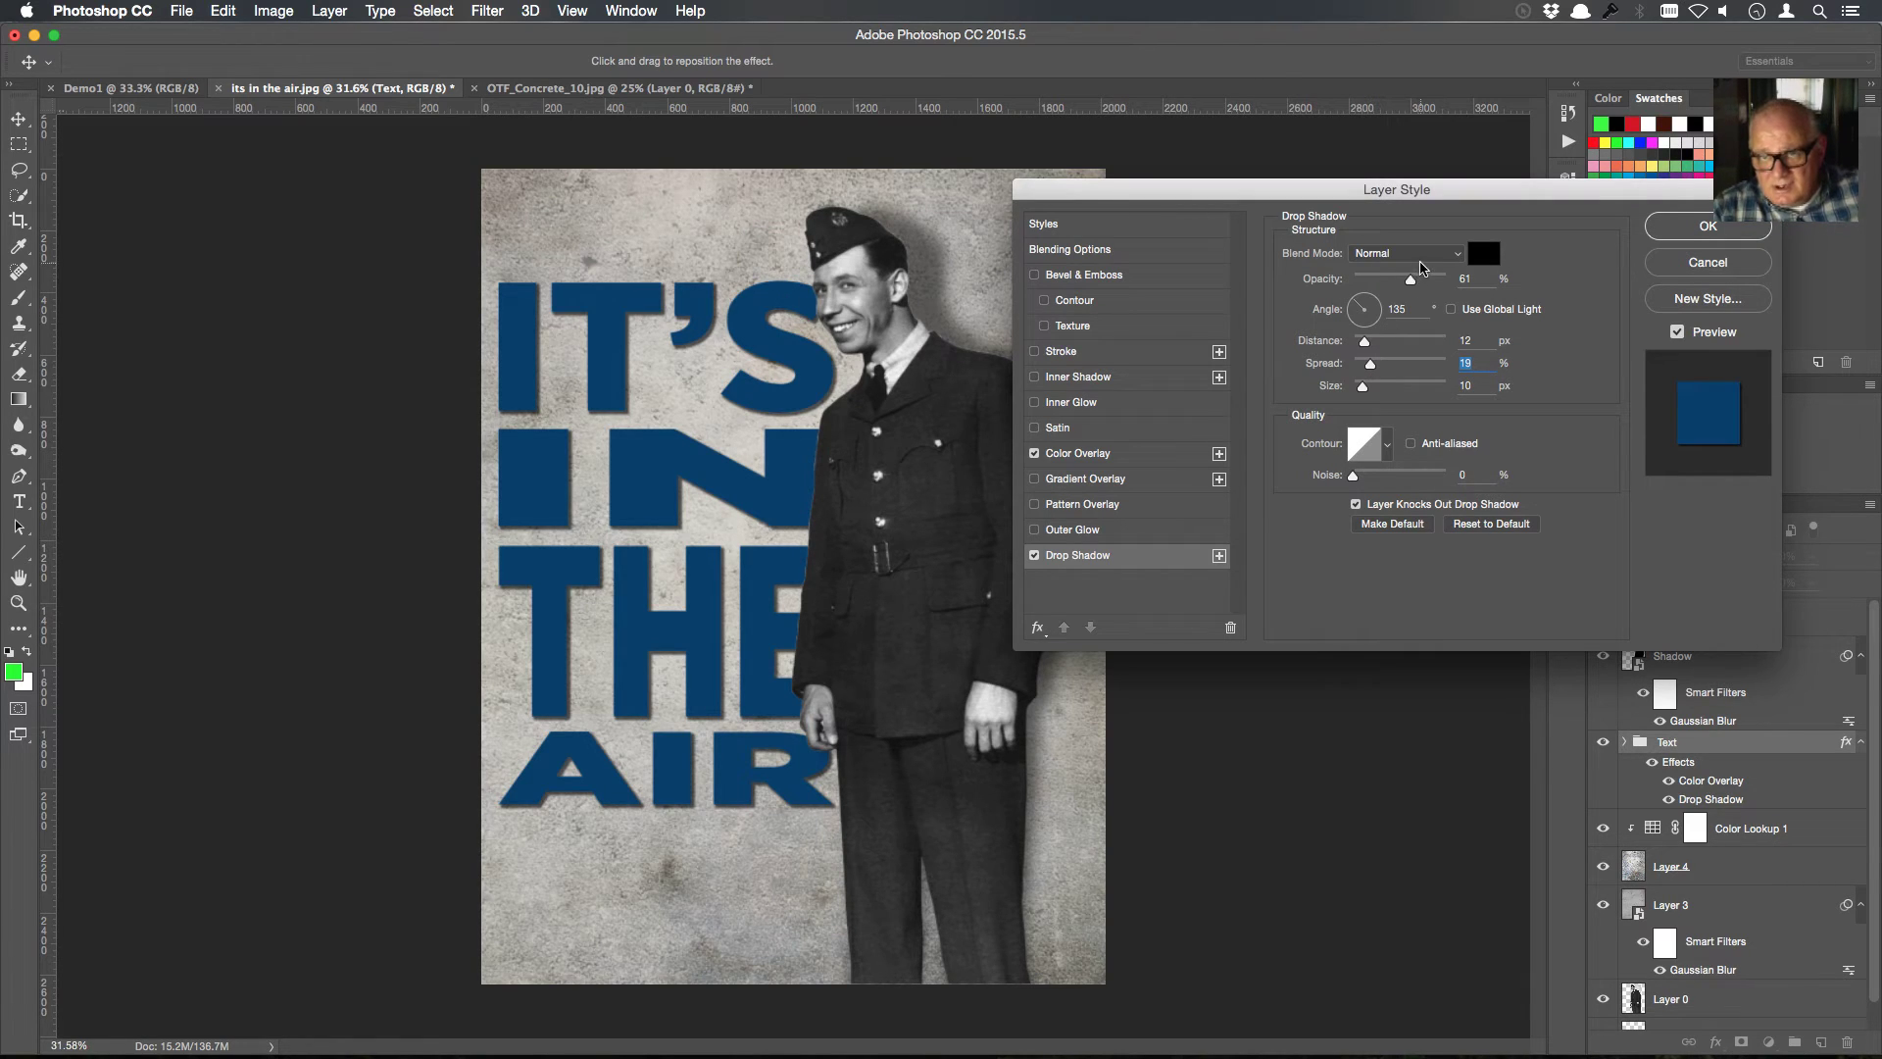
{"action": "left_click_drag", "start_coordinate": [1410, 282], "coordinate": [1393, 284]}
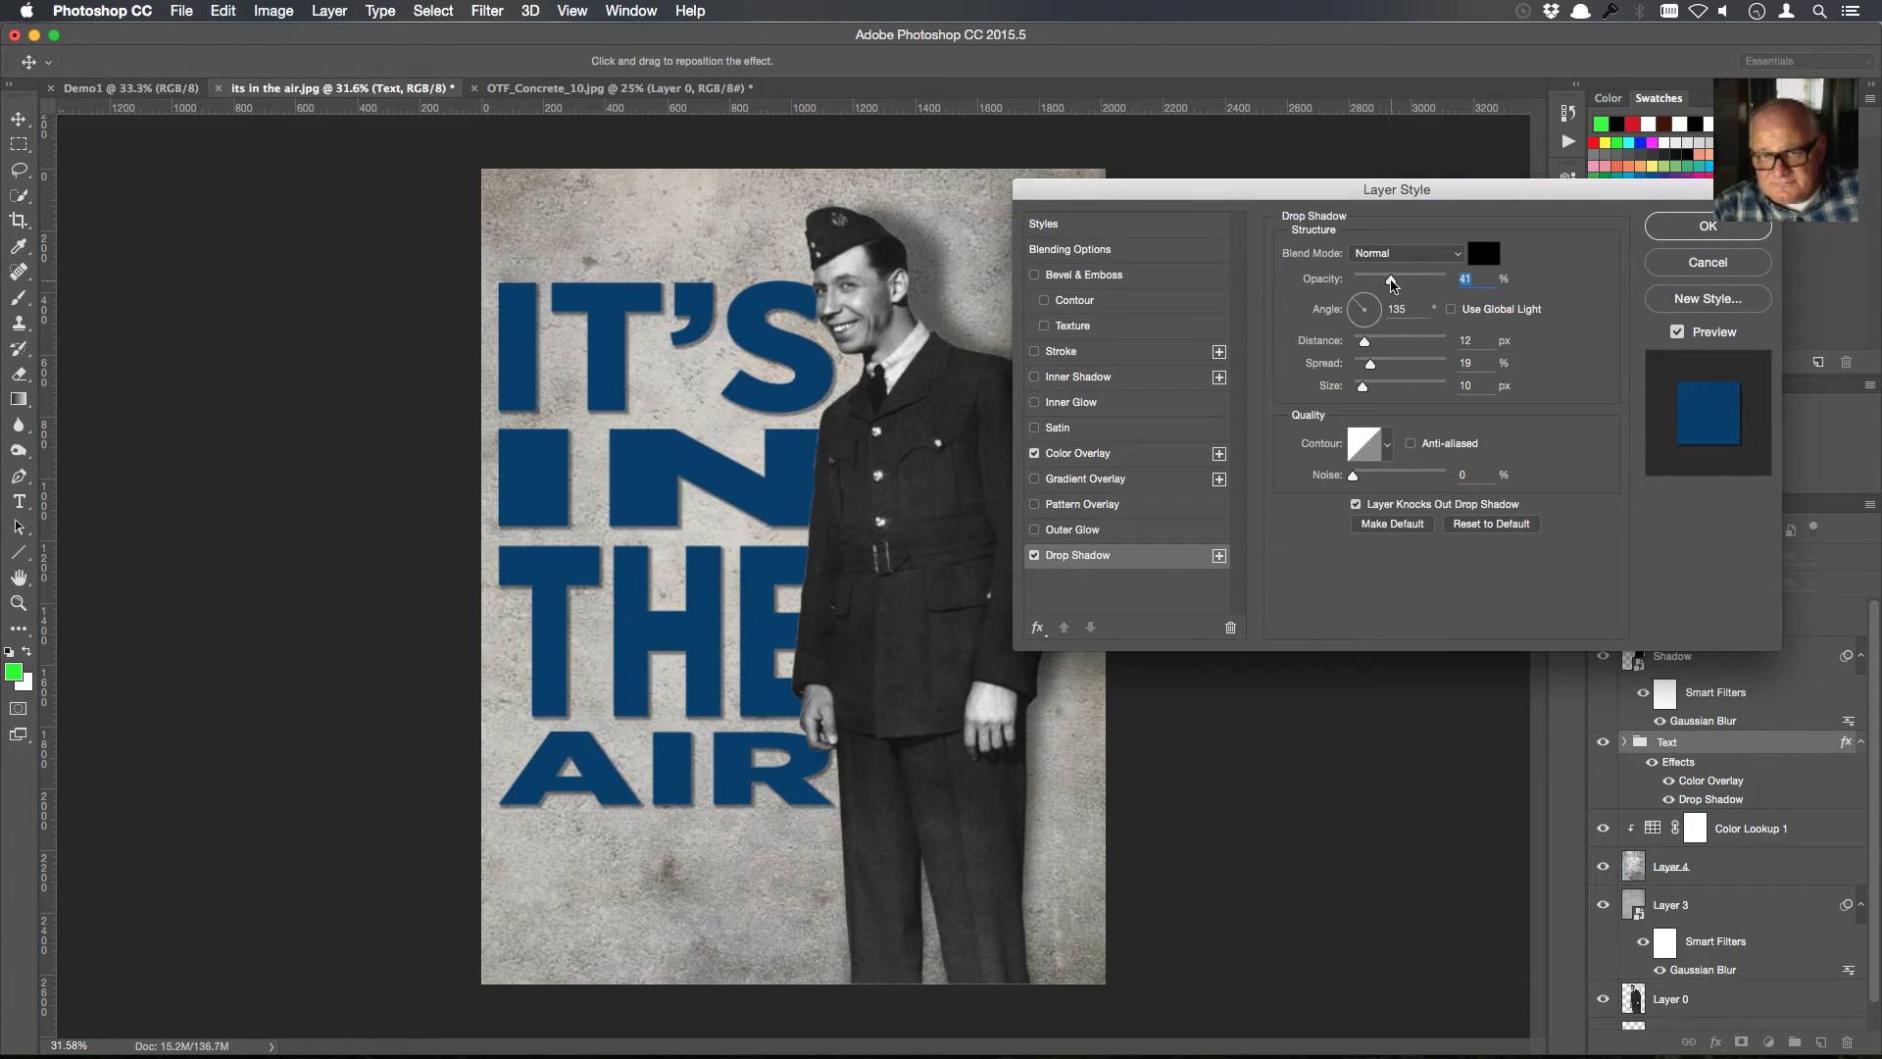
Enable a Stroke effect on the Text group, slightly raise the drop shadow's opacity, and apply the layer style
{"action": "left_click", "coordinate": [1034, 351]}
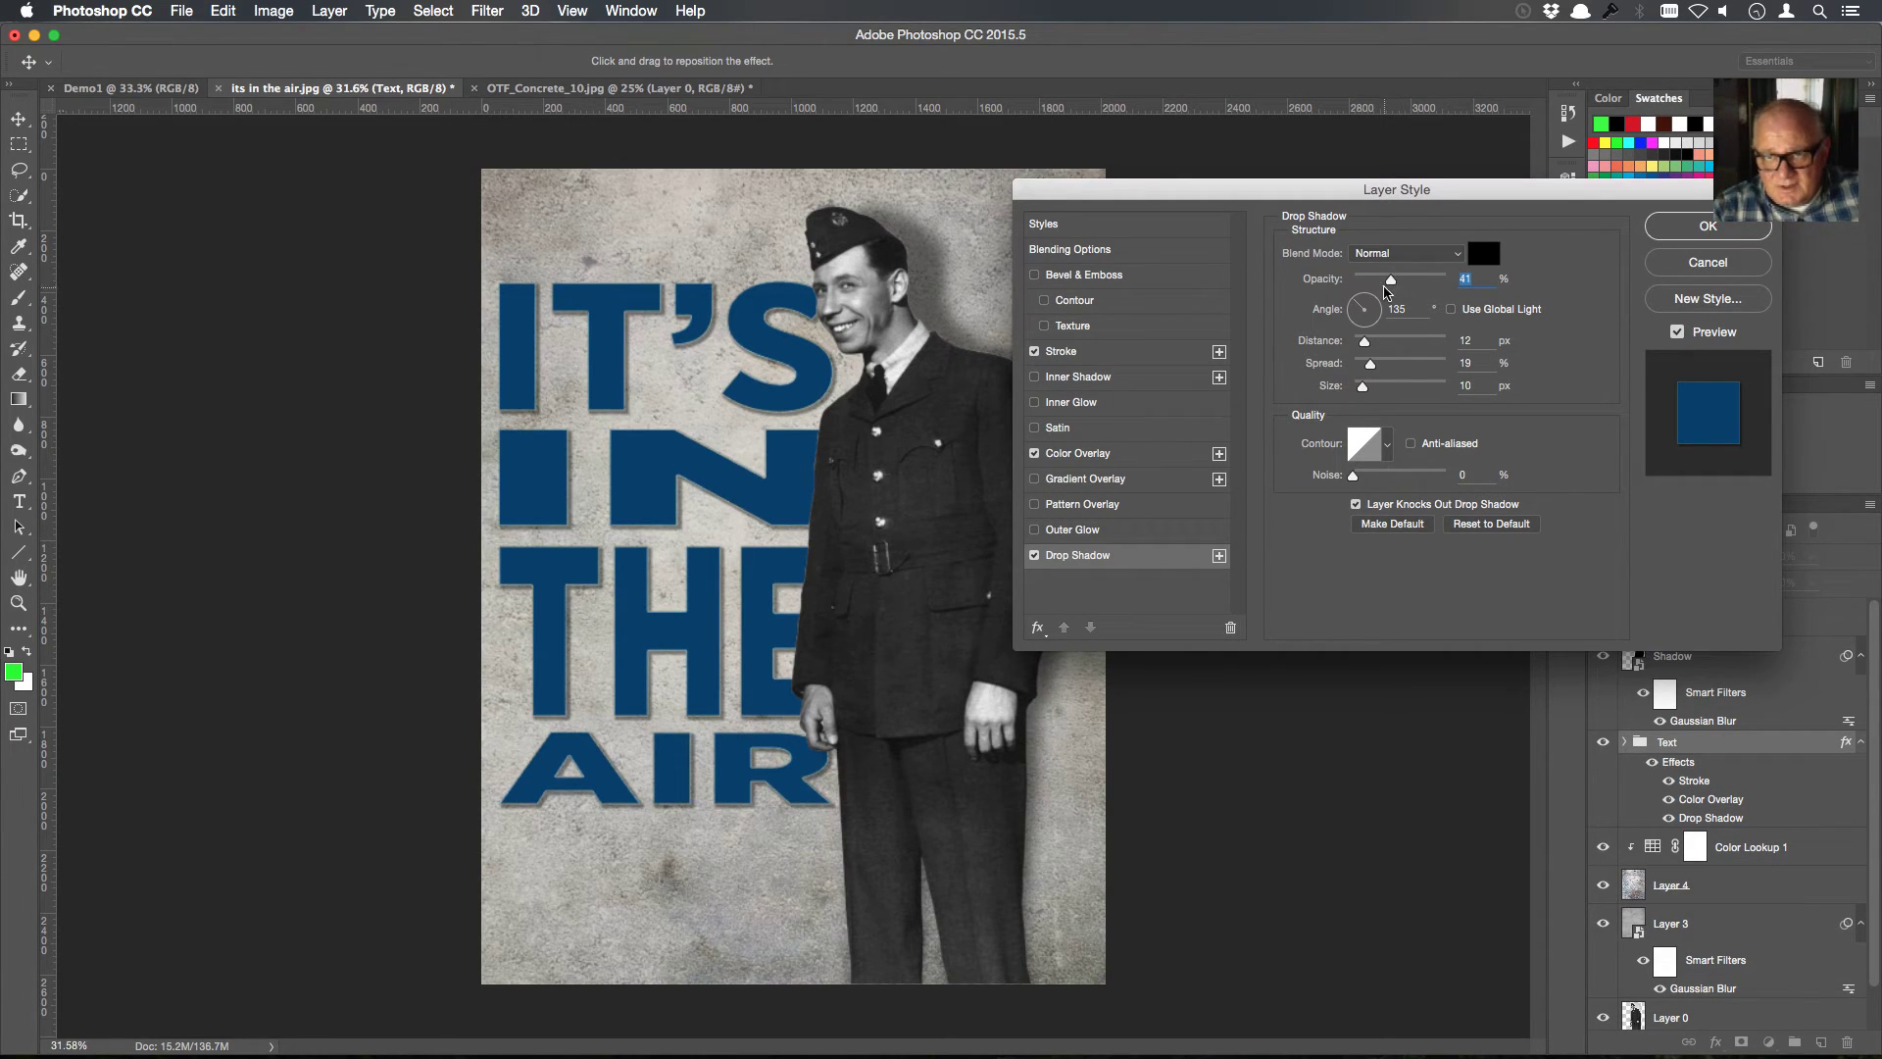
{"action": "mouse_move", "coordinate": [1390, 282]}
{"action": "left_mouse_down"}
{"action": "mouse_move", "coordinate": [1424, 286]}
{"action": "mouse_move", "coordinate": [1397, 286]}
{"action": "left_mouse_up"}
{"action": "left_click", "coordinate": [1737, 233]}
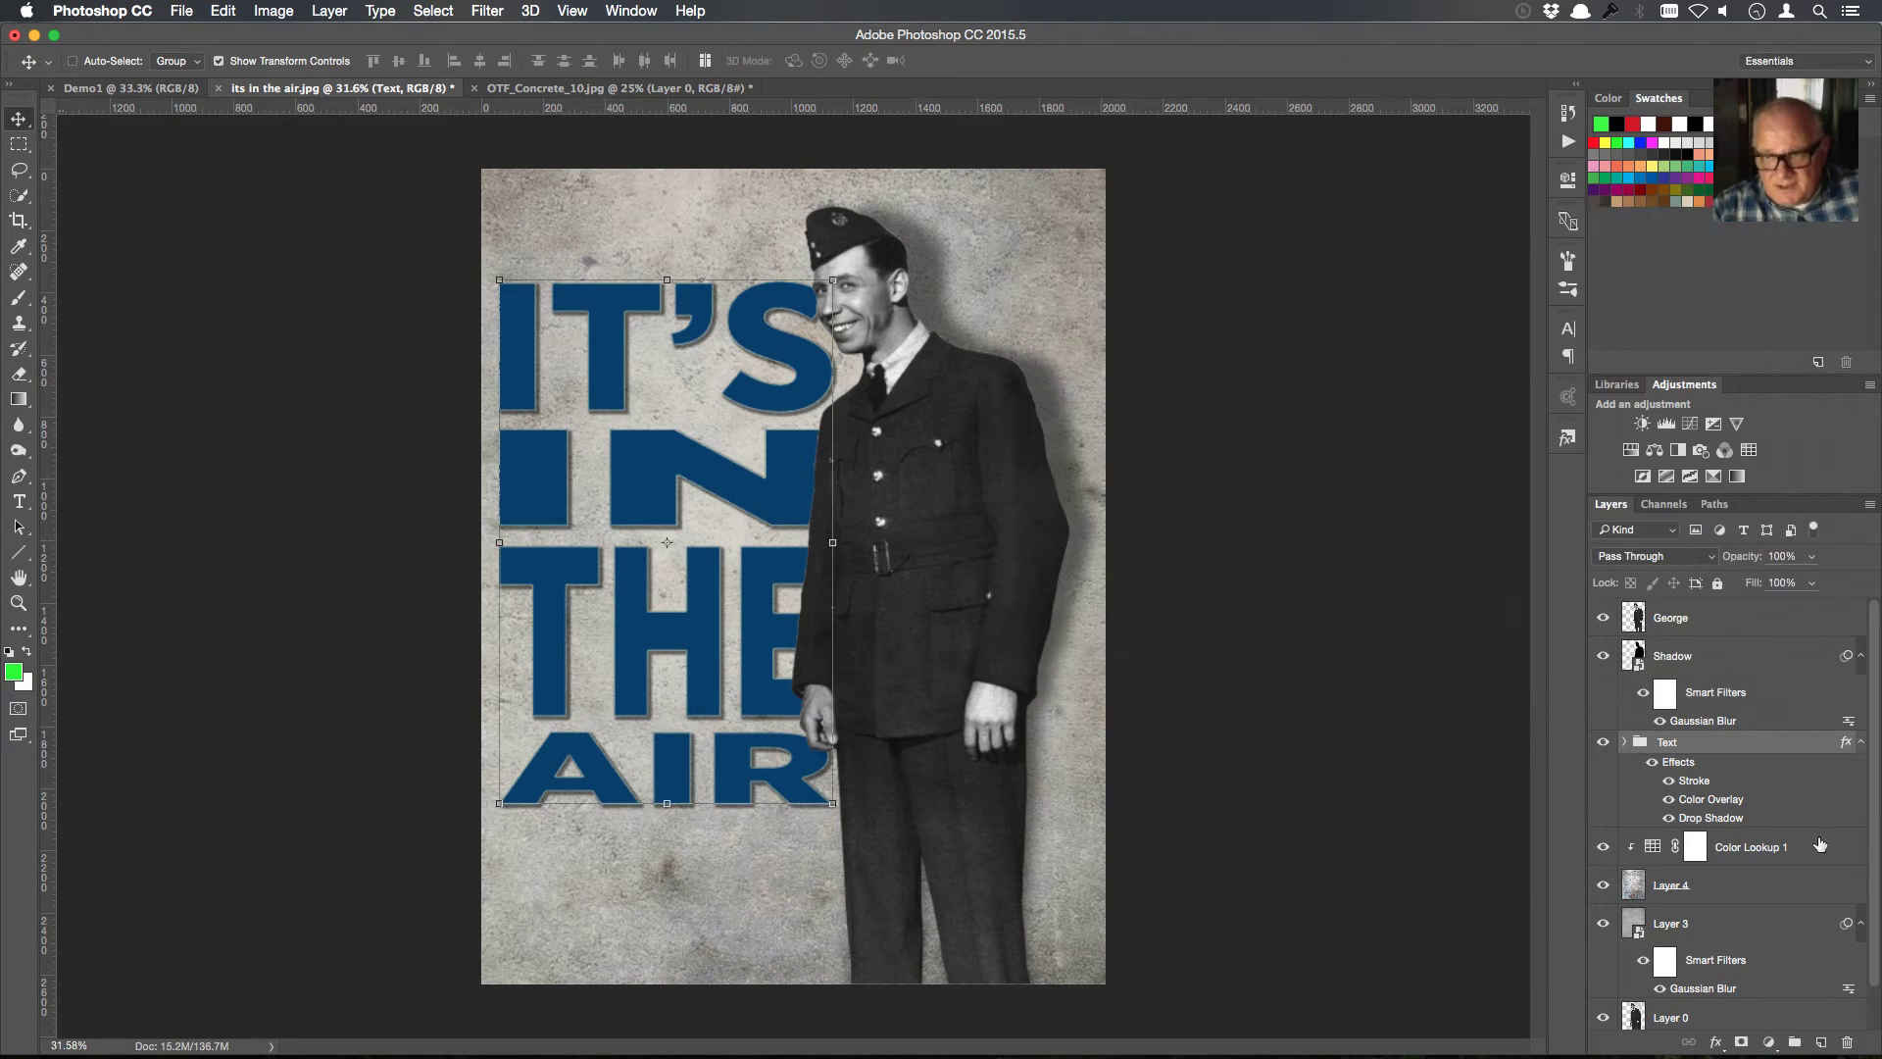
Enlarge the Text group proportionally to about 108% and shift it slightly down and to the right
{"action": "scroll", "coordinate": [1875, 632], "scroll_direction": "down", "scroll_amount": 2}
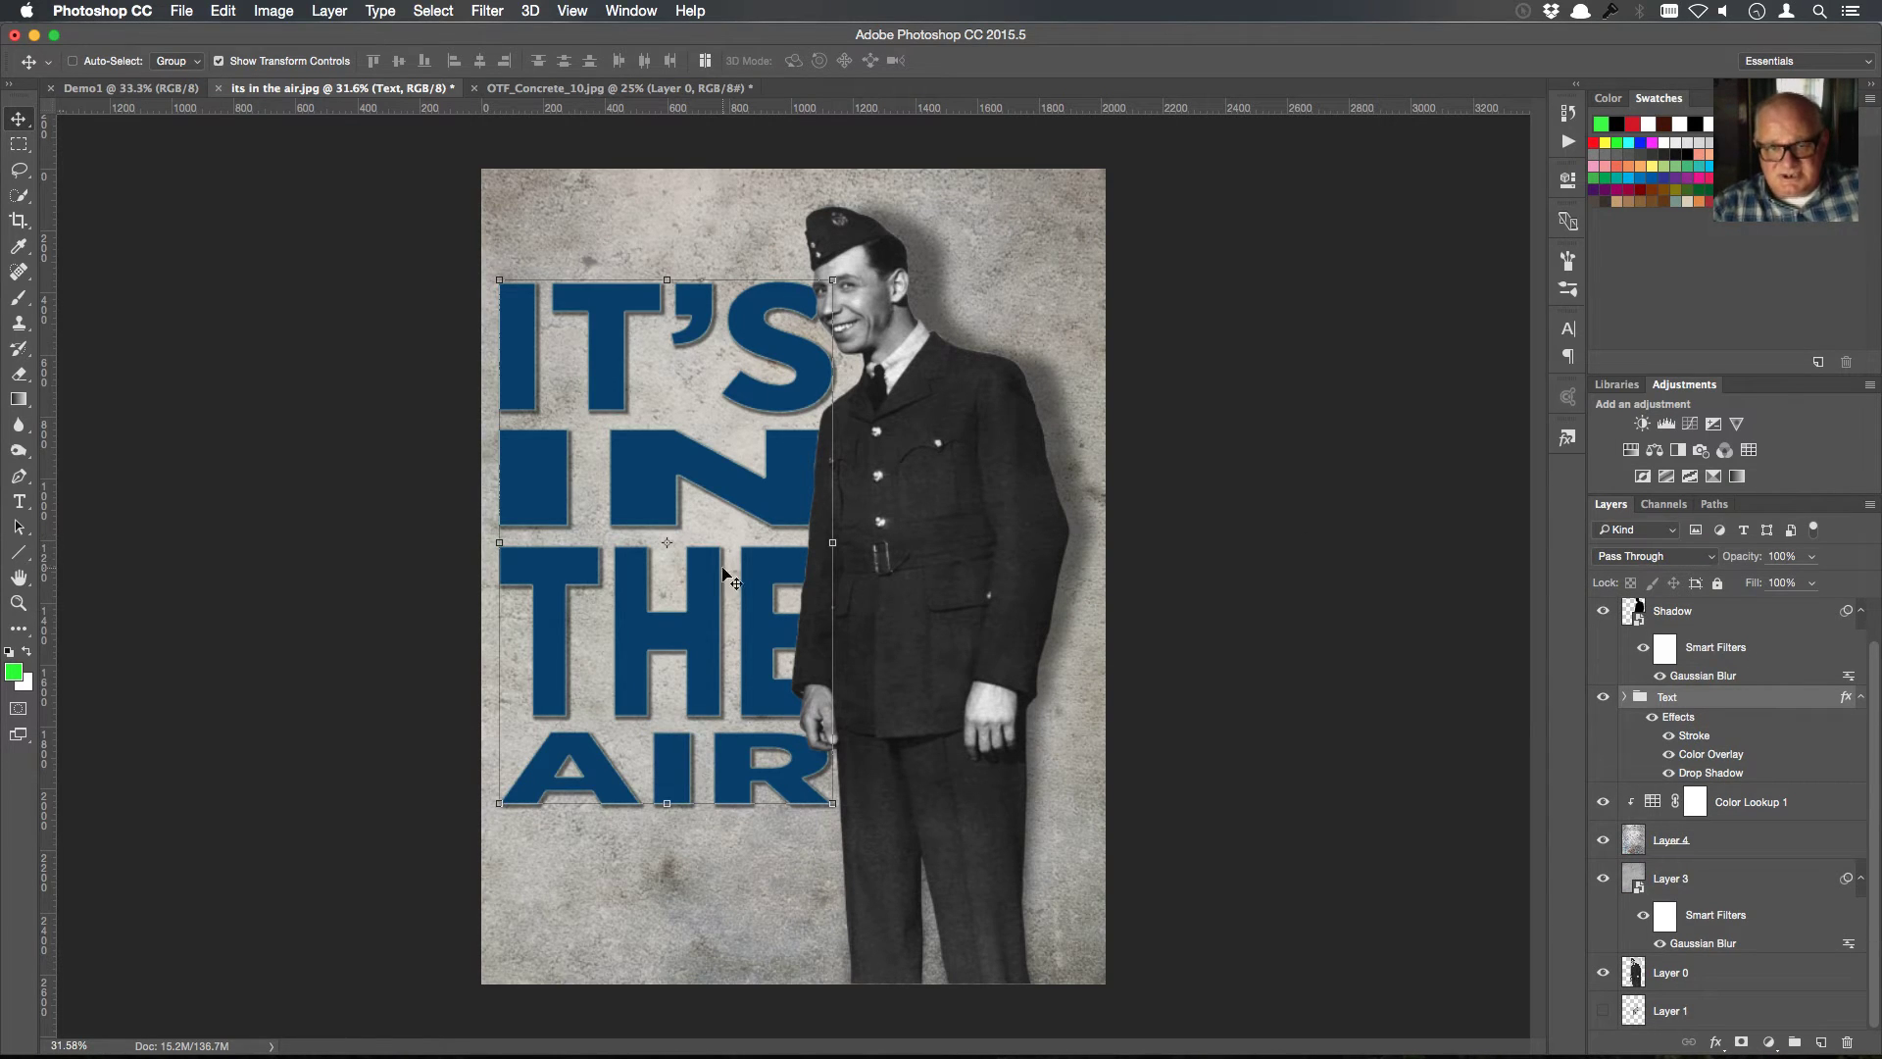
{"action": "left_click_drag", "start_coordinate": [833, 801], "coordinate": [856, 840]}
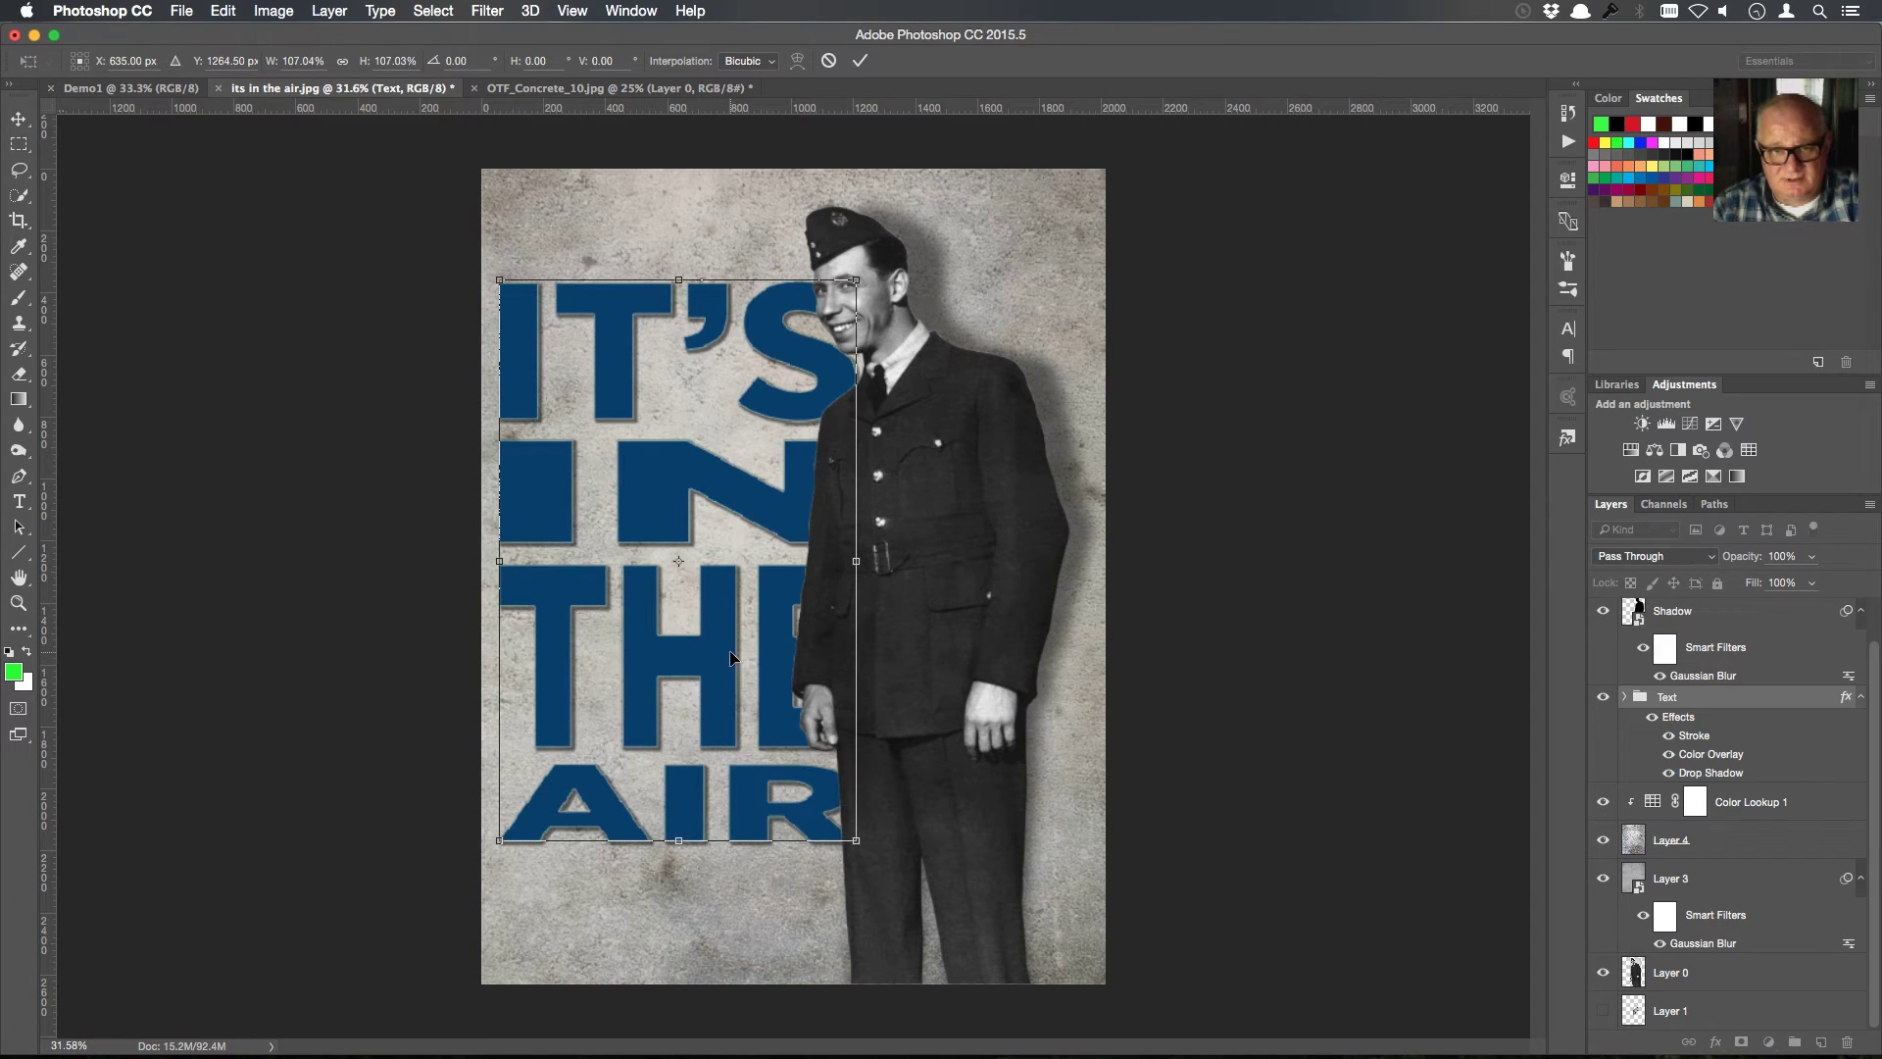
{"action": "mouse_move", "coordinate": [730, 656]}
{"action": "left_mouse_down"}
{"action": "mouse_move", "coordinate": [735, 696]}
{"action": "mouse_move", "coordinate": [738, 671]}
{"action": "left_mouse_up"}
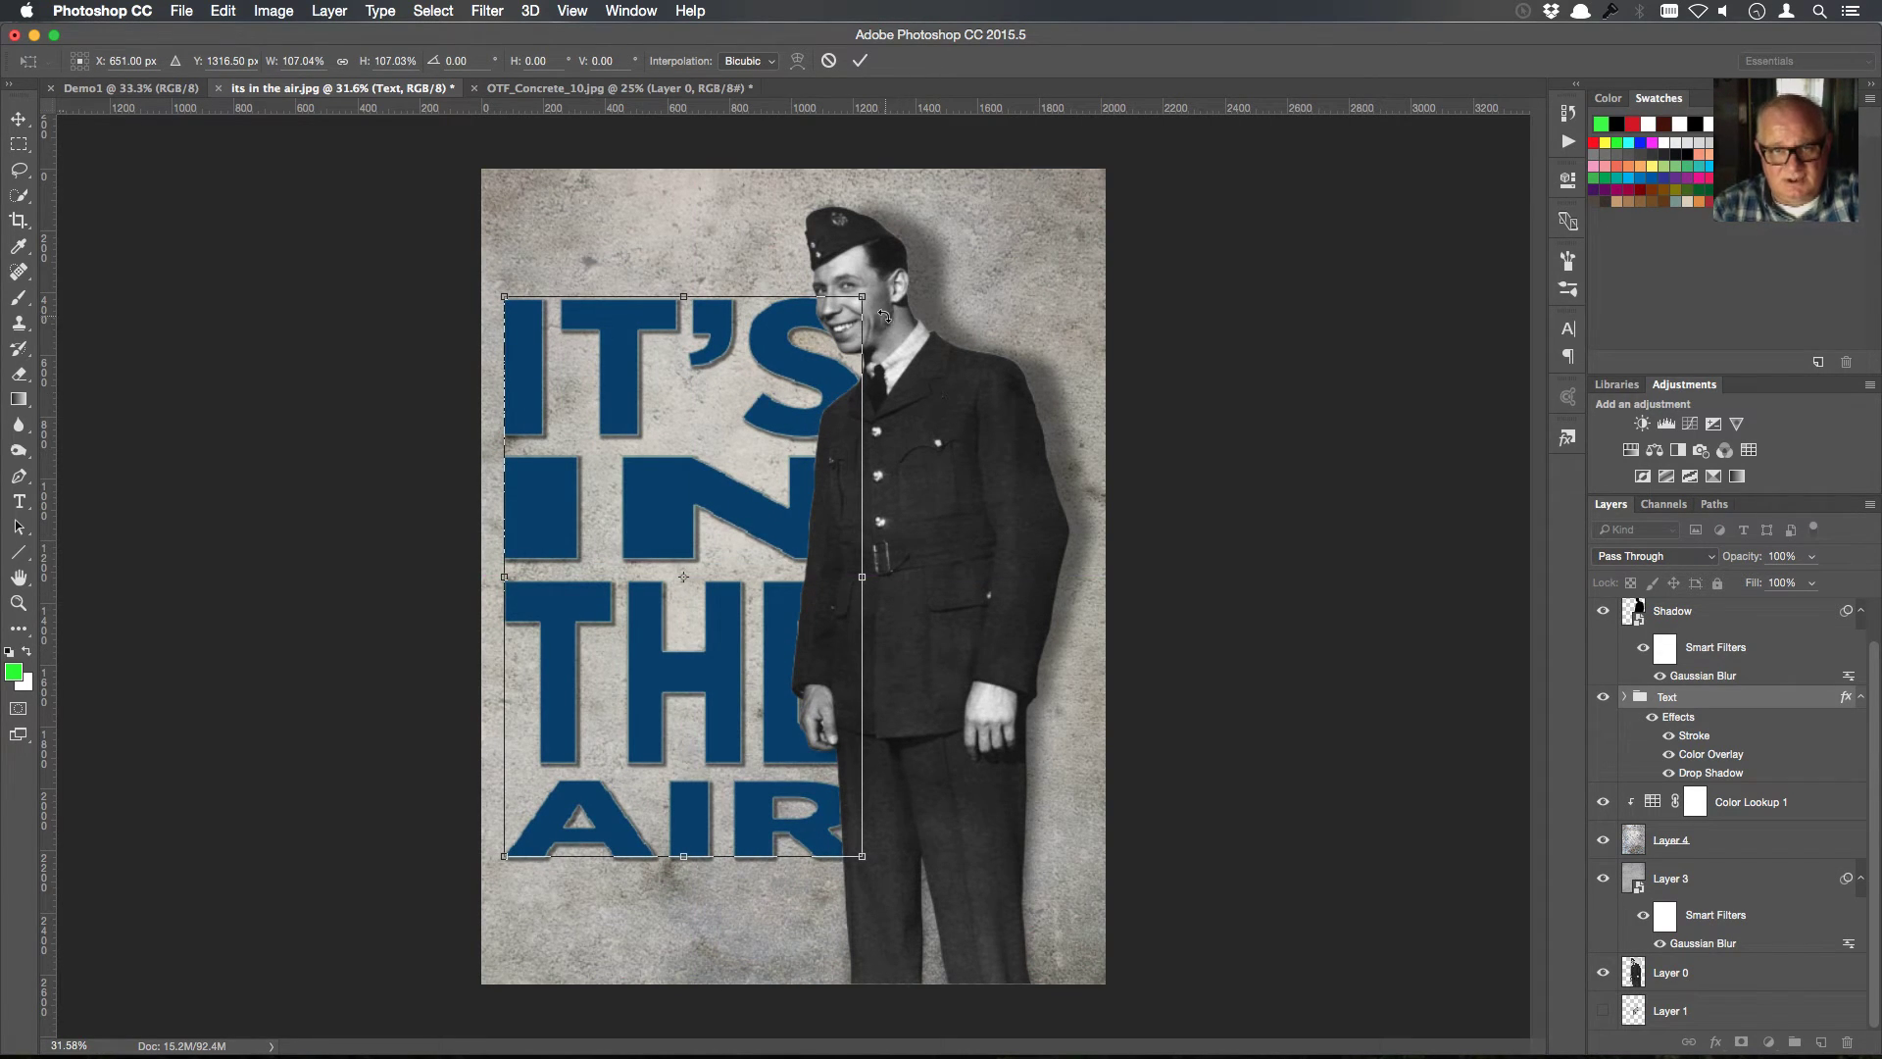
{"action": "left_click_drag", "start_coordinate": [862, 297], "coordinate": [786, 331]}
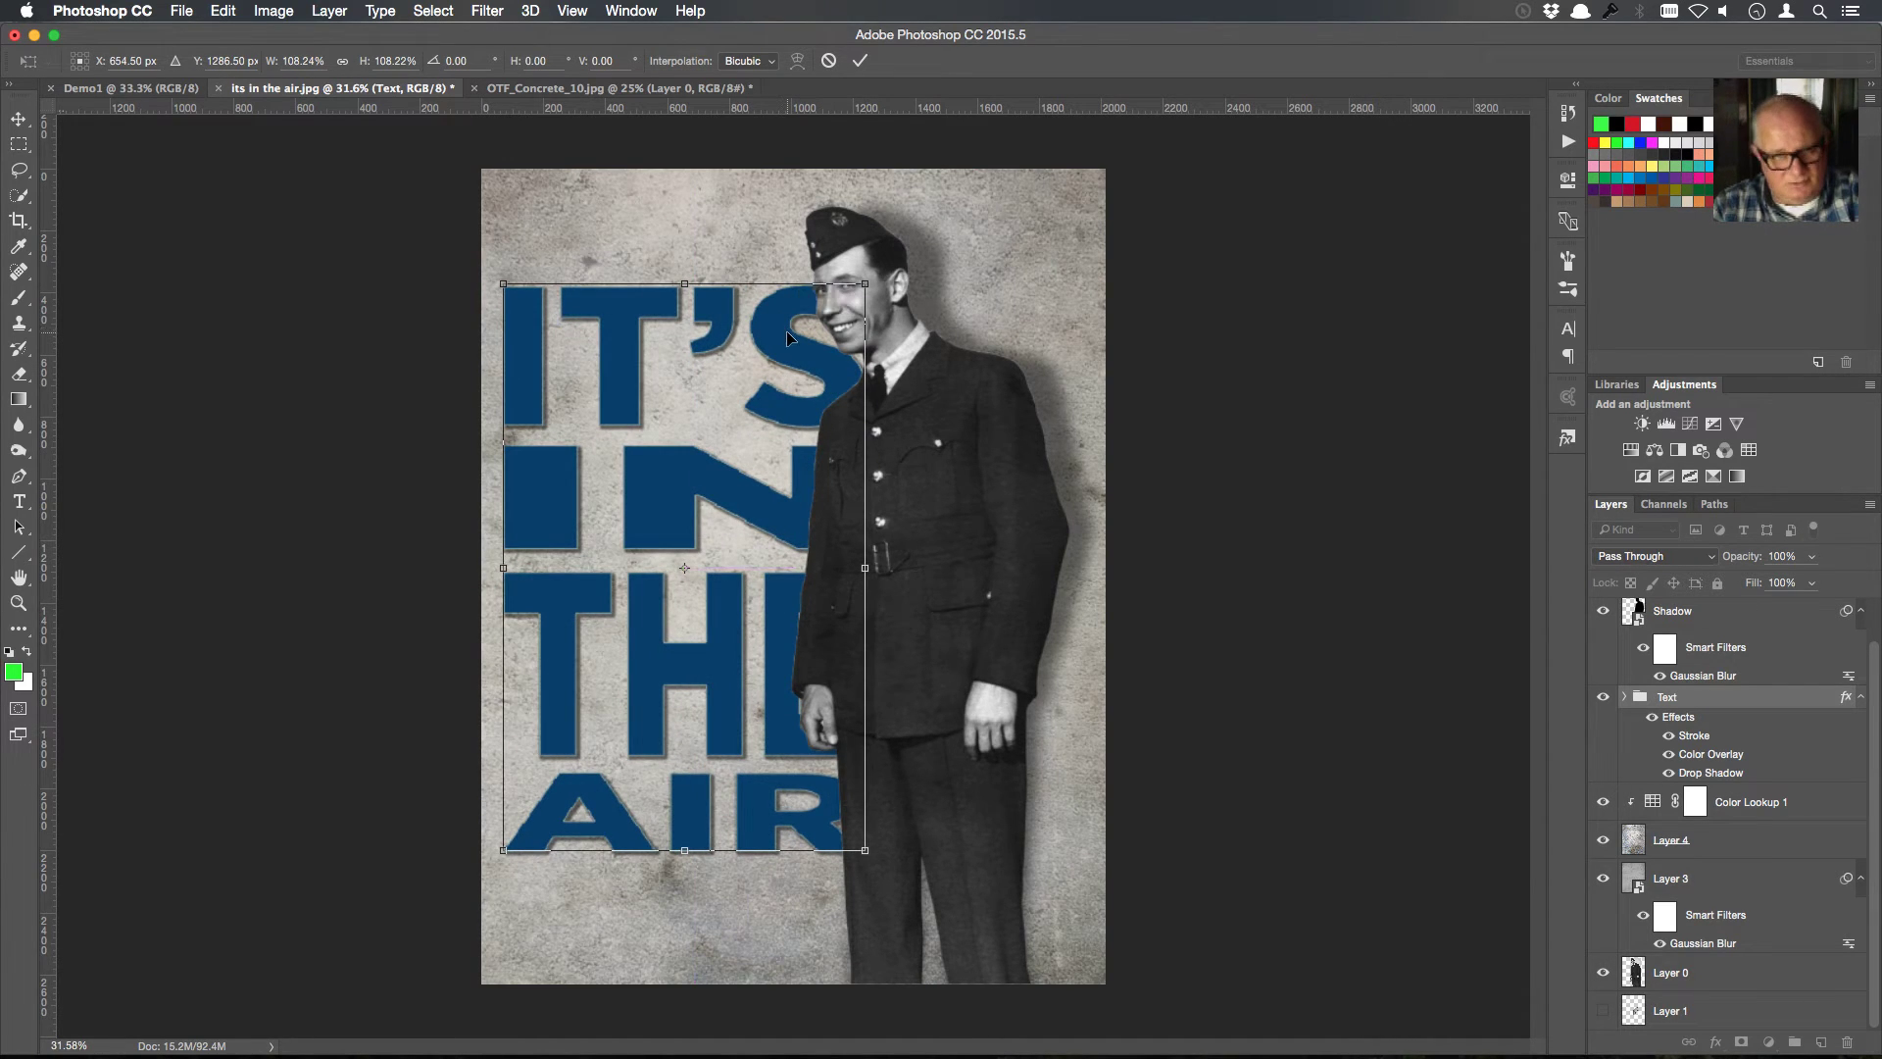
{"action": "key", "text": "Return"}
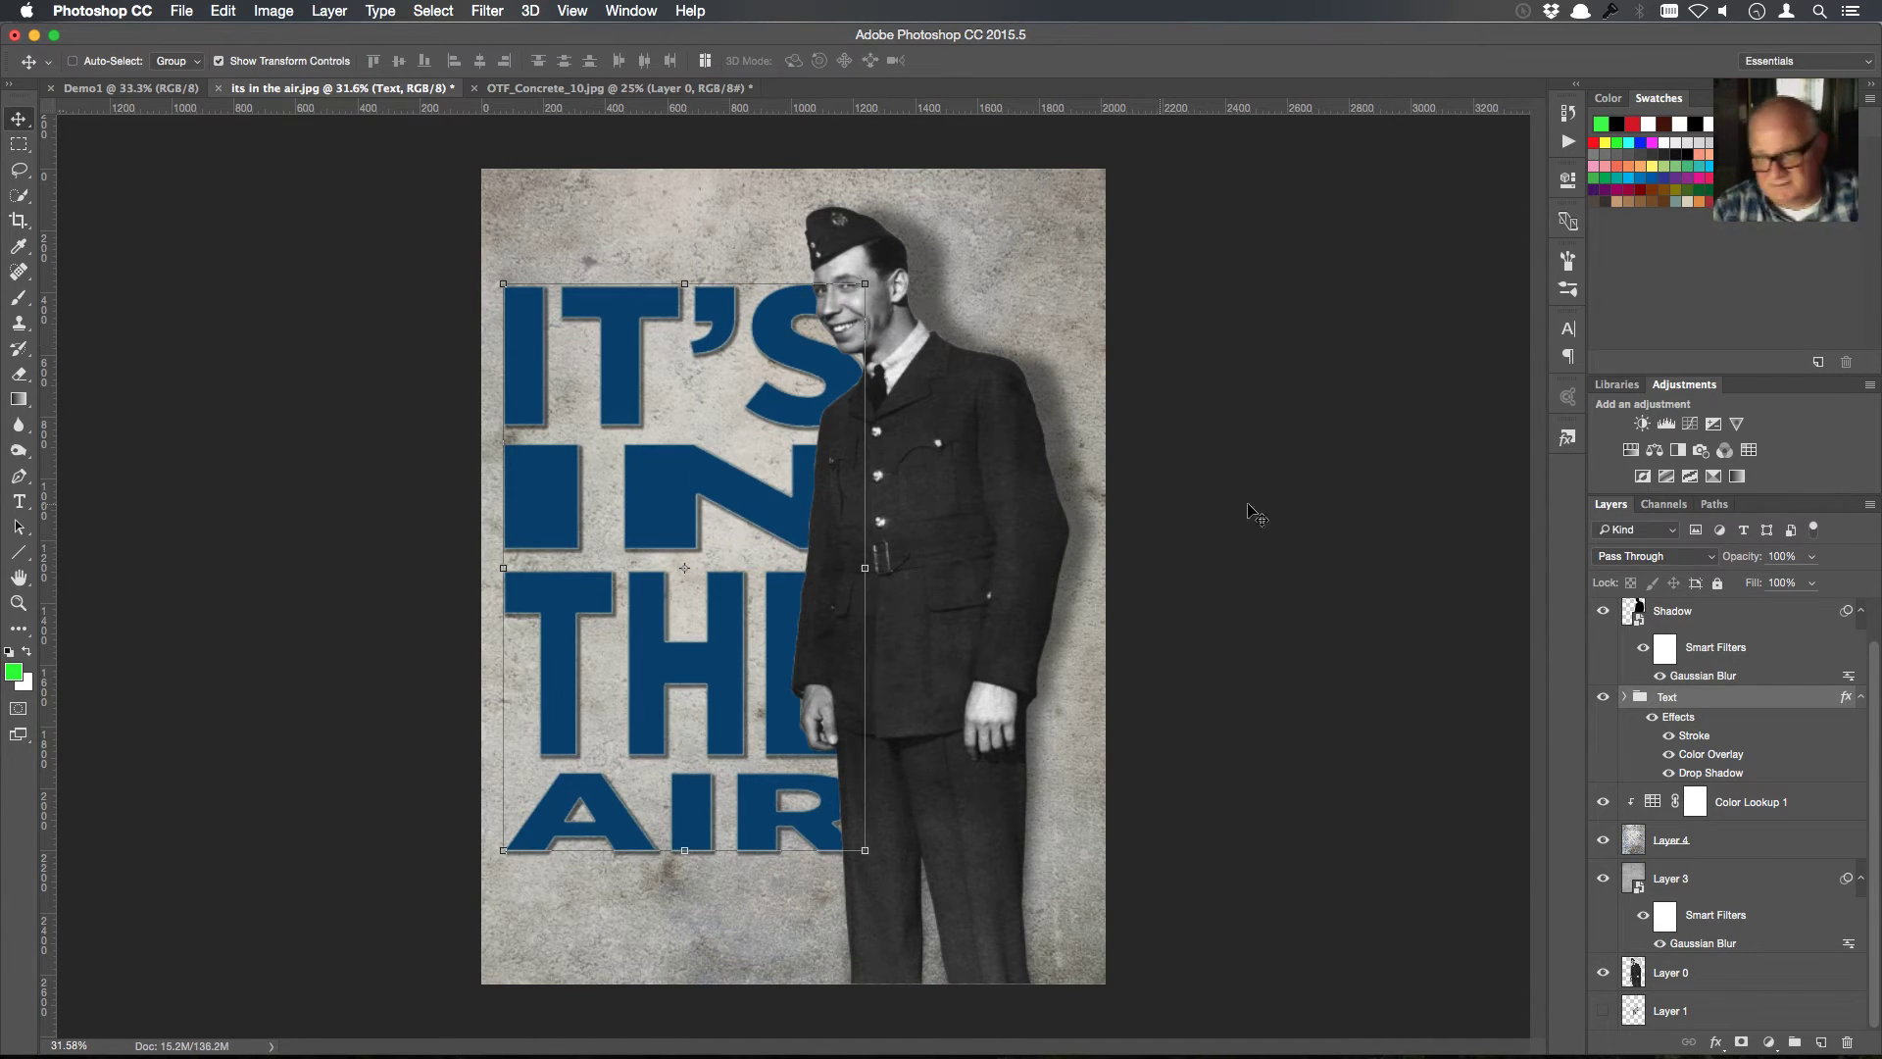
Select the airman cut-out layer together with its Shadow layer and nudge both about 30 px to the right
{"action": "left_click", "coordinate": [1624, 697]}
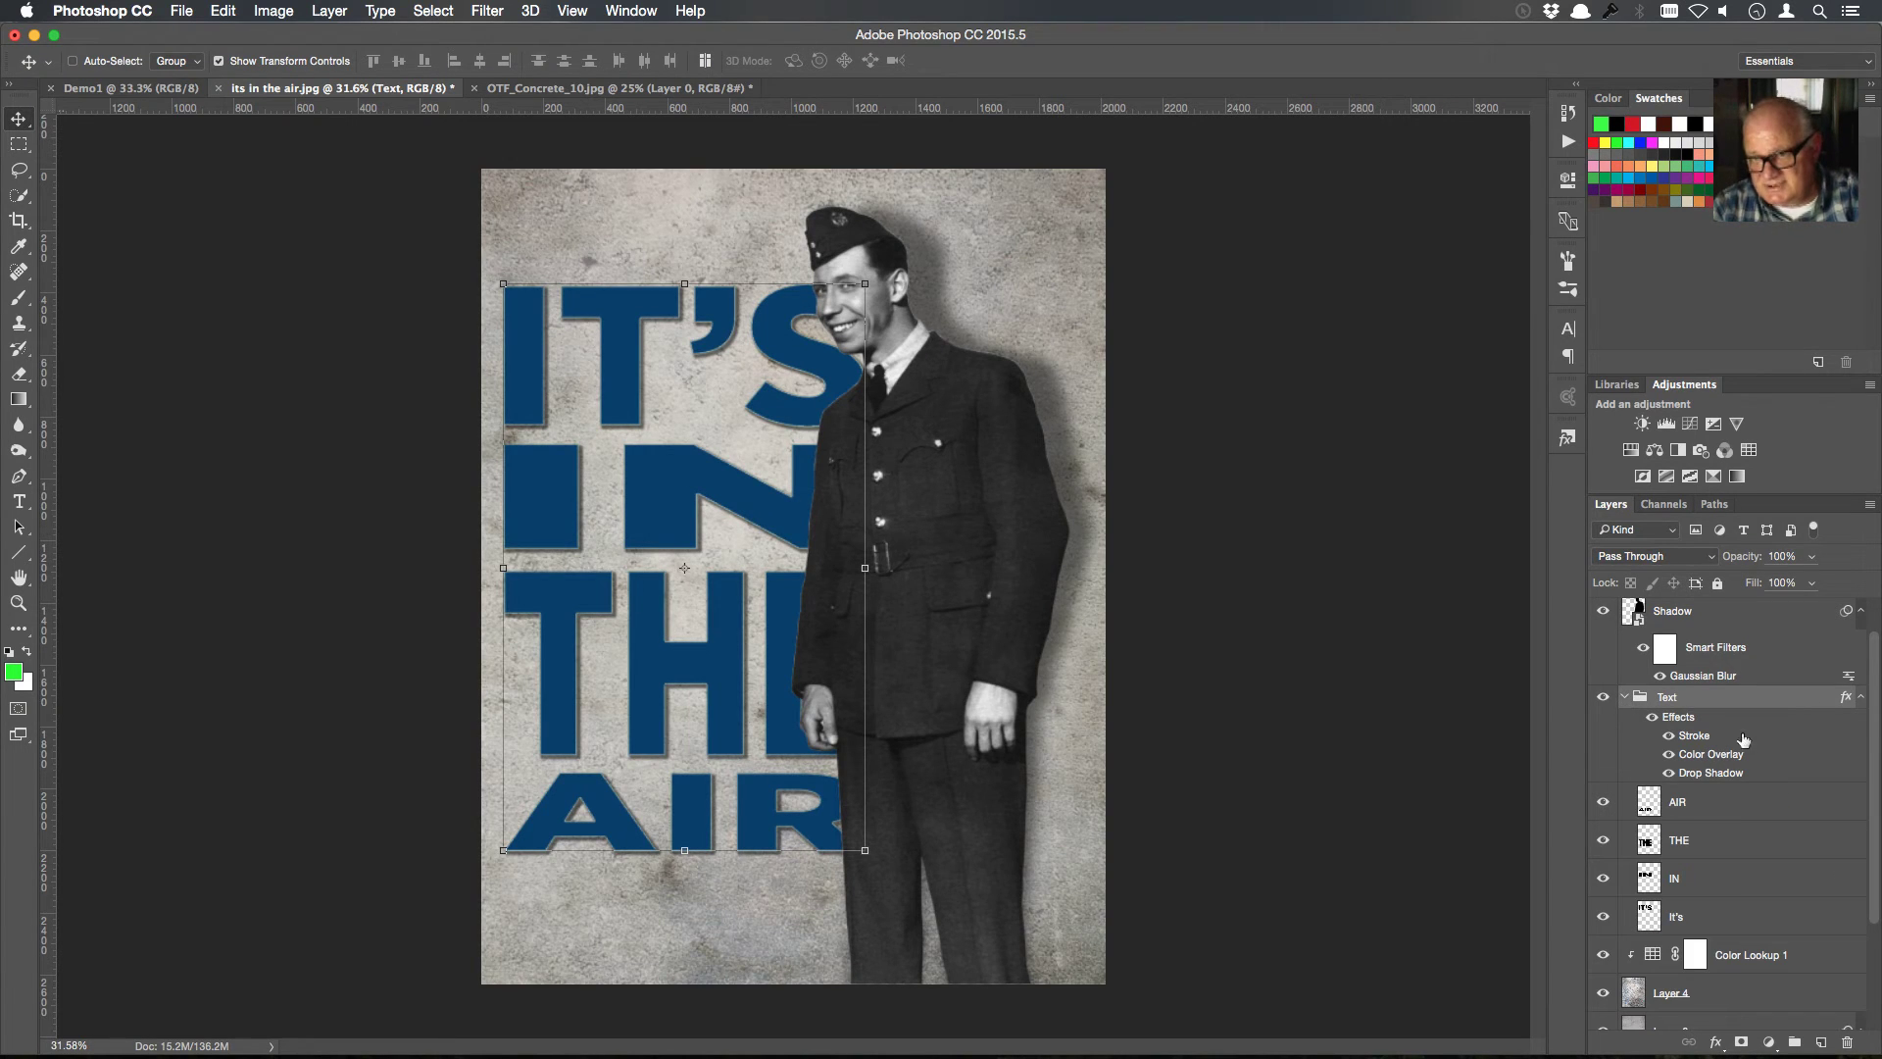
{"action": "scroll", "coordinate": [1852, 686], "scroll_direction": "up", "scroll_amount": 1}
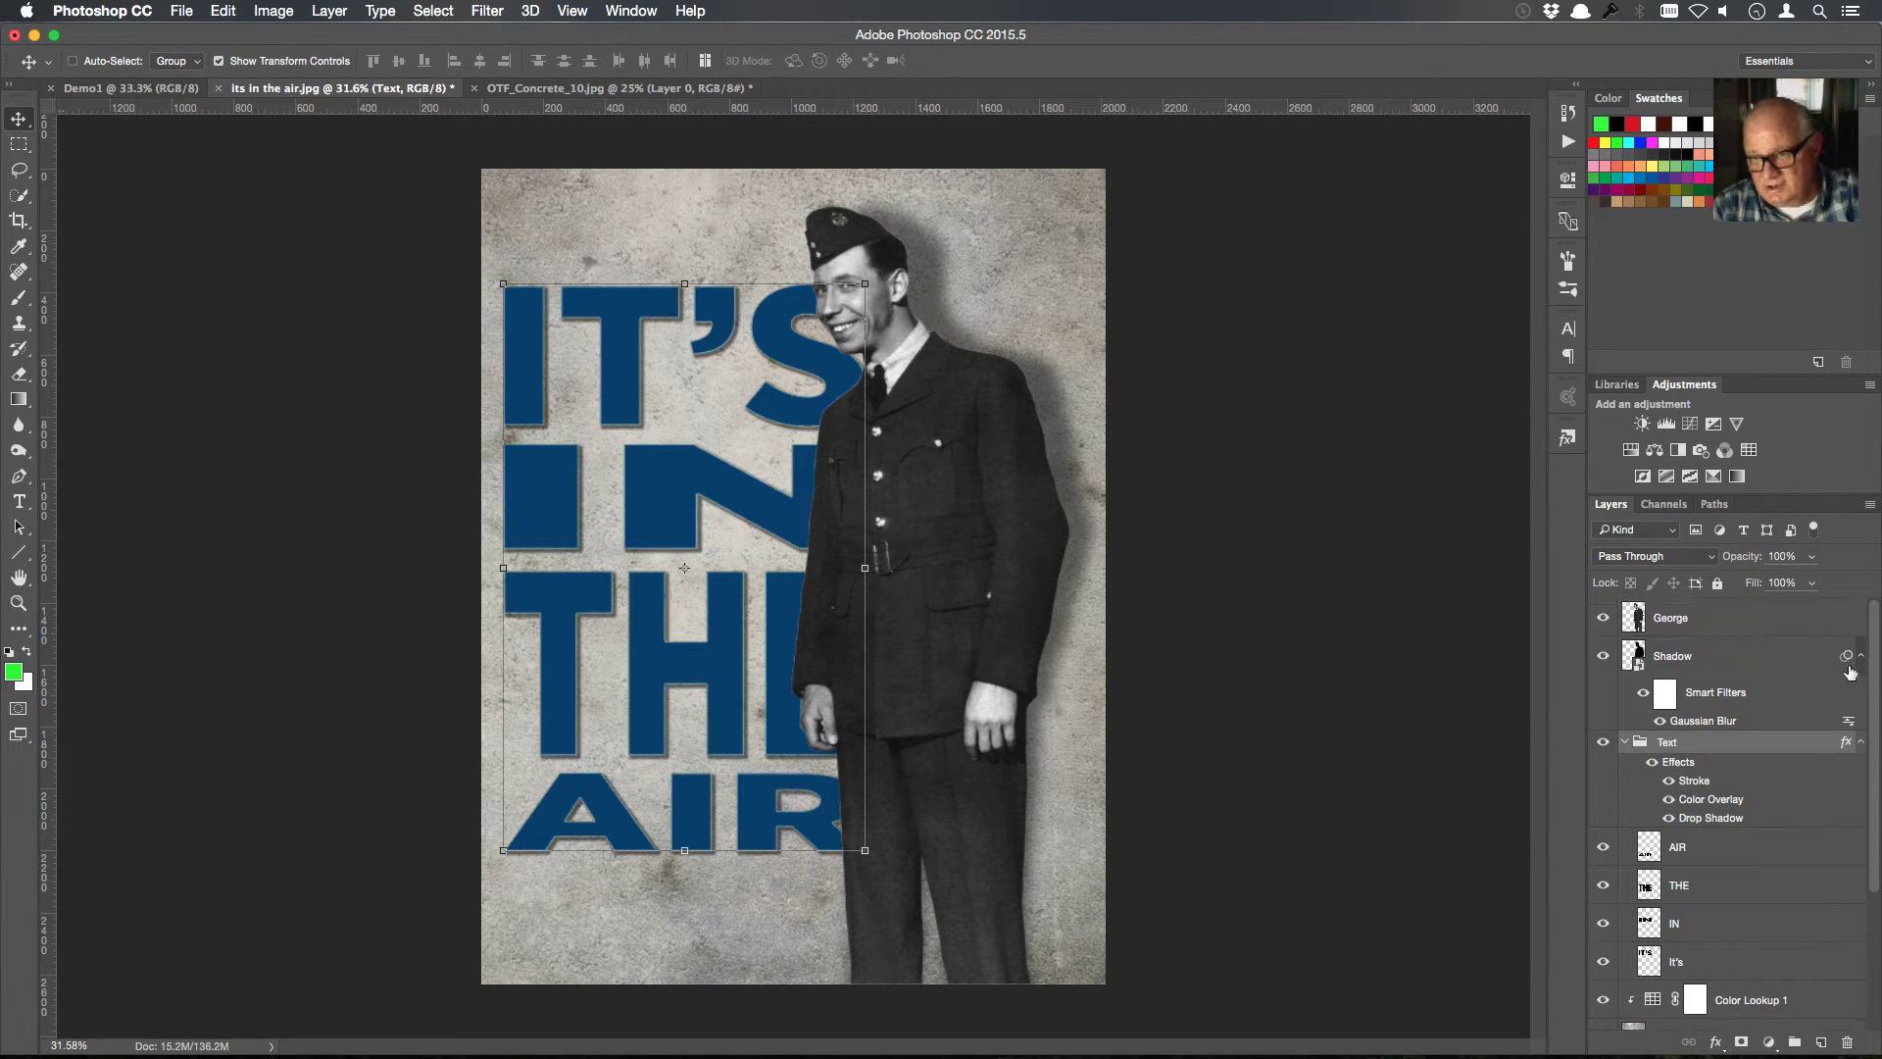
{"action": "left_click", "coordinate": [1717, 664]}
{"action": "left_click", "coordinate": [1730, 621], "text": "shift"}
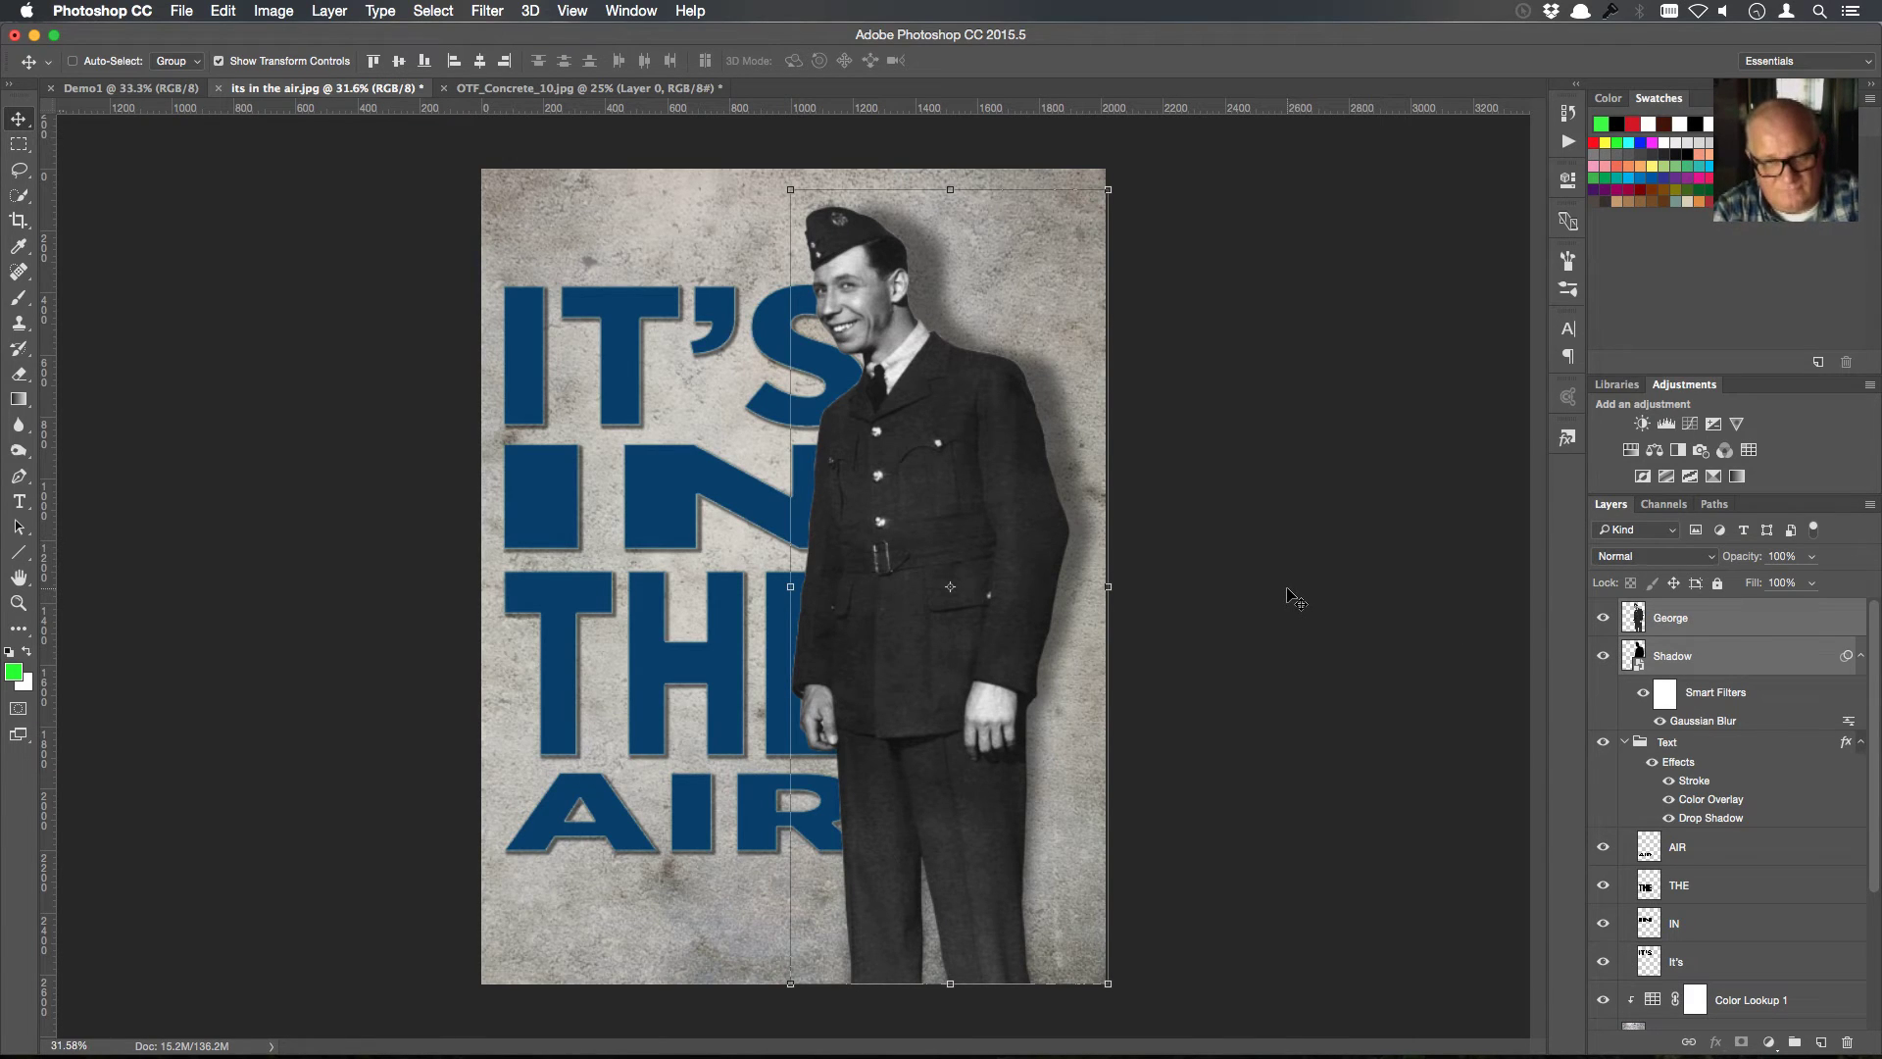
{"action": "key", "text": "shift+Right"}
{"action": "key", "text": "shift+Right"}
{"action": "key", "text": "shift+Right"}
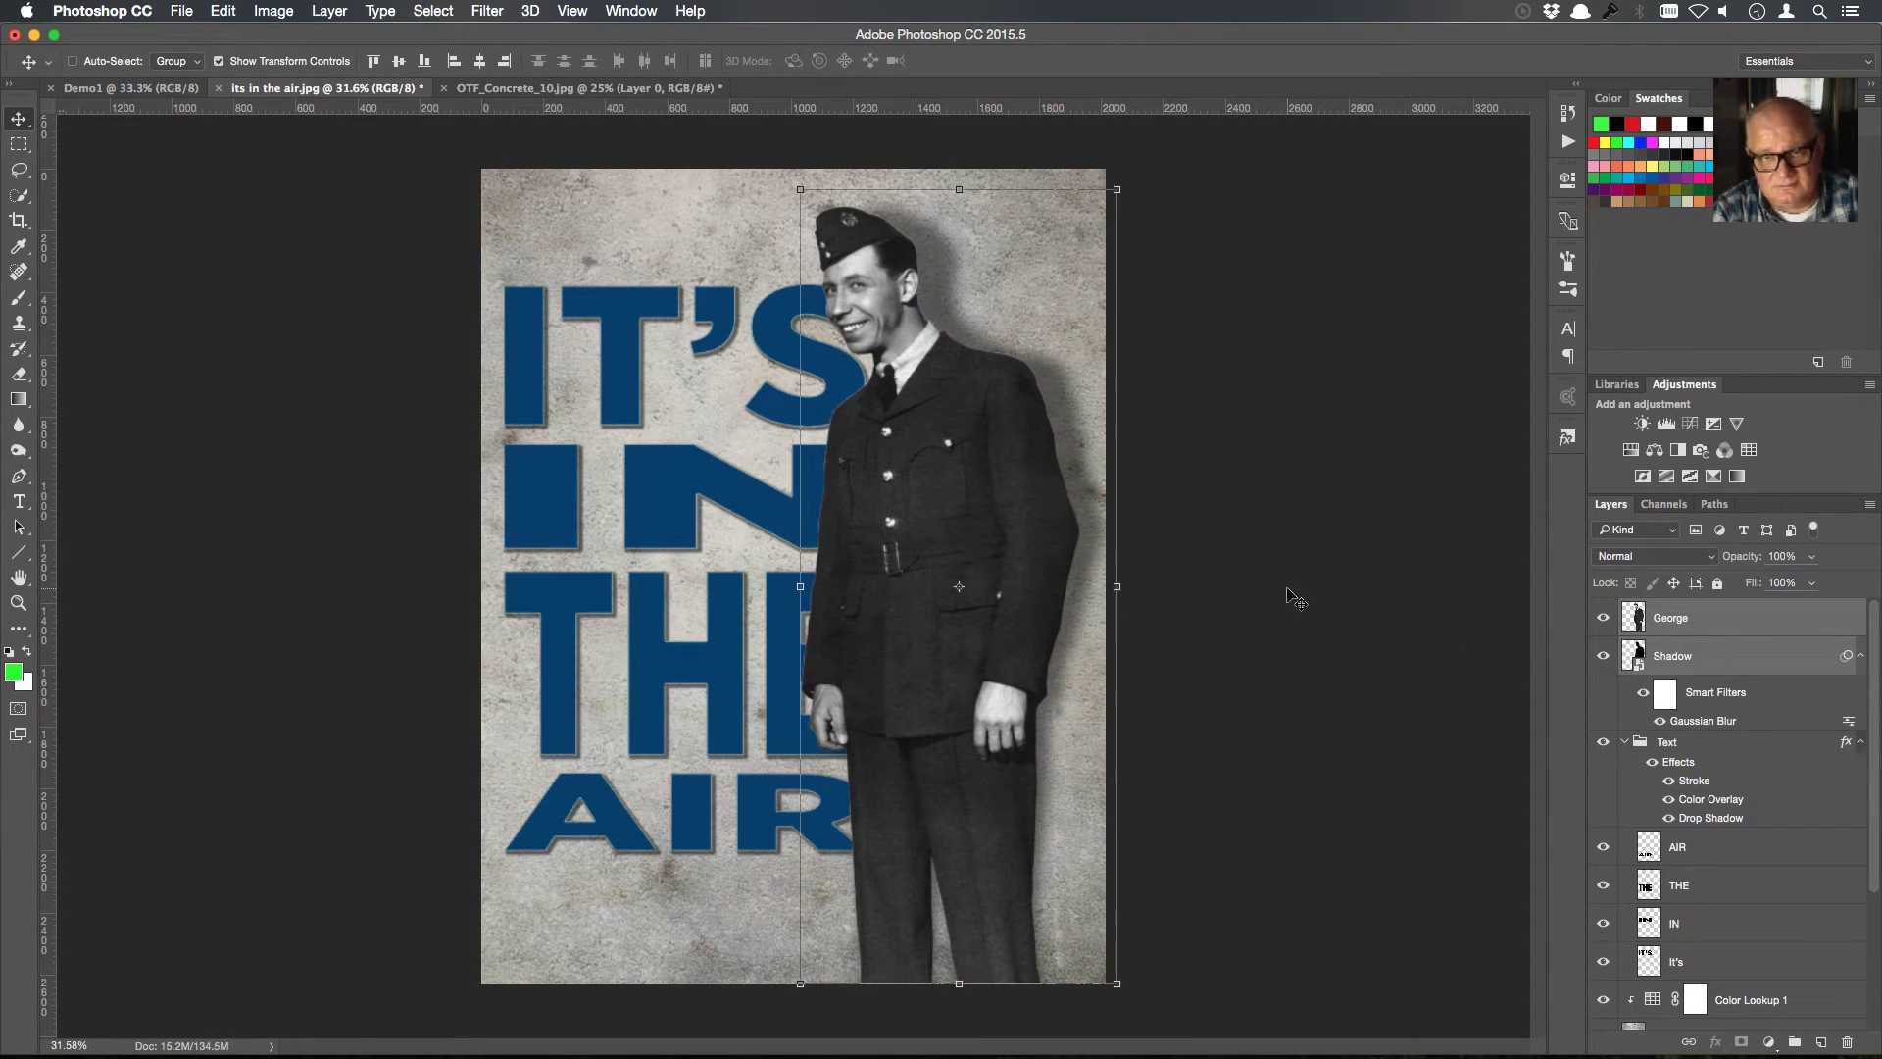
{"action": "key", "text": "shift+Left"}
{"action": "key", "text": "shift+Right"}
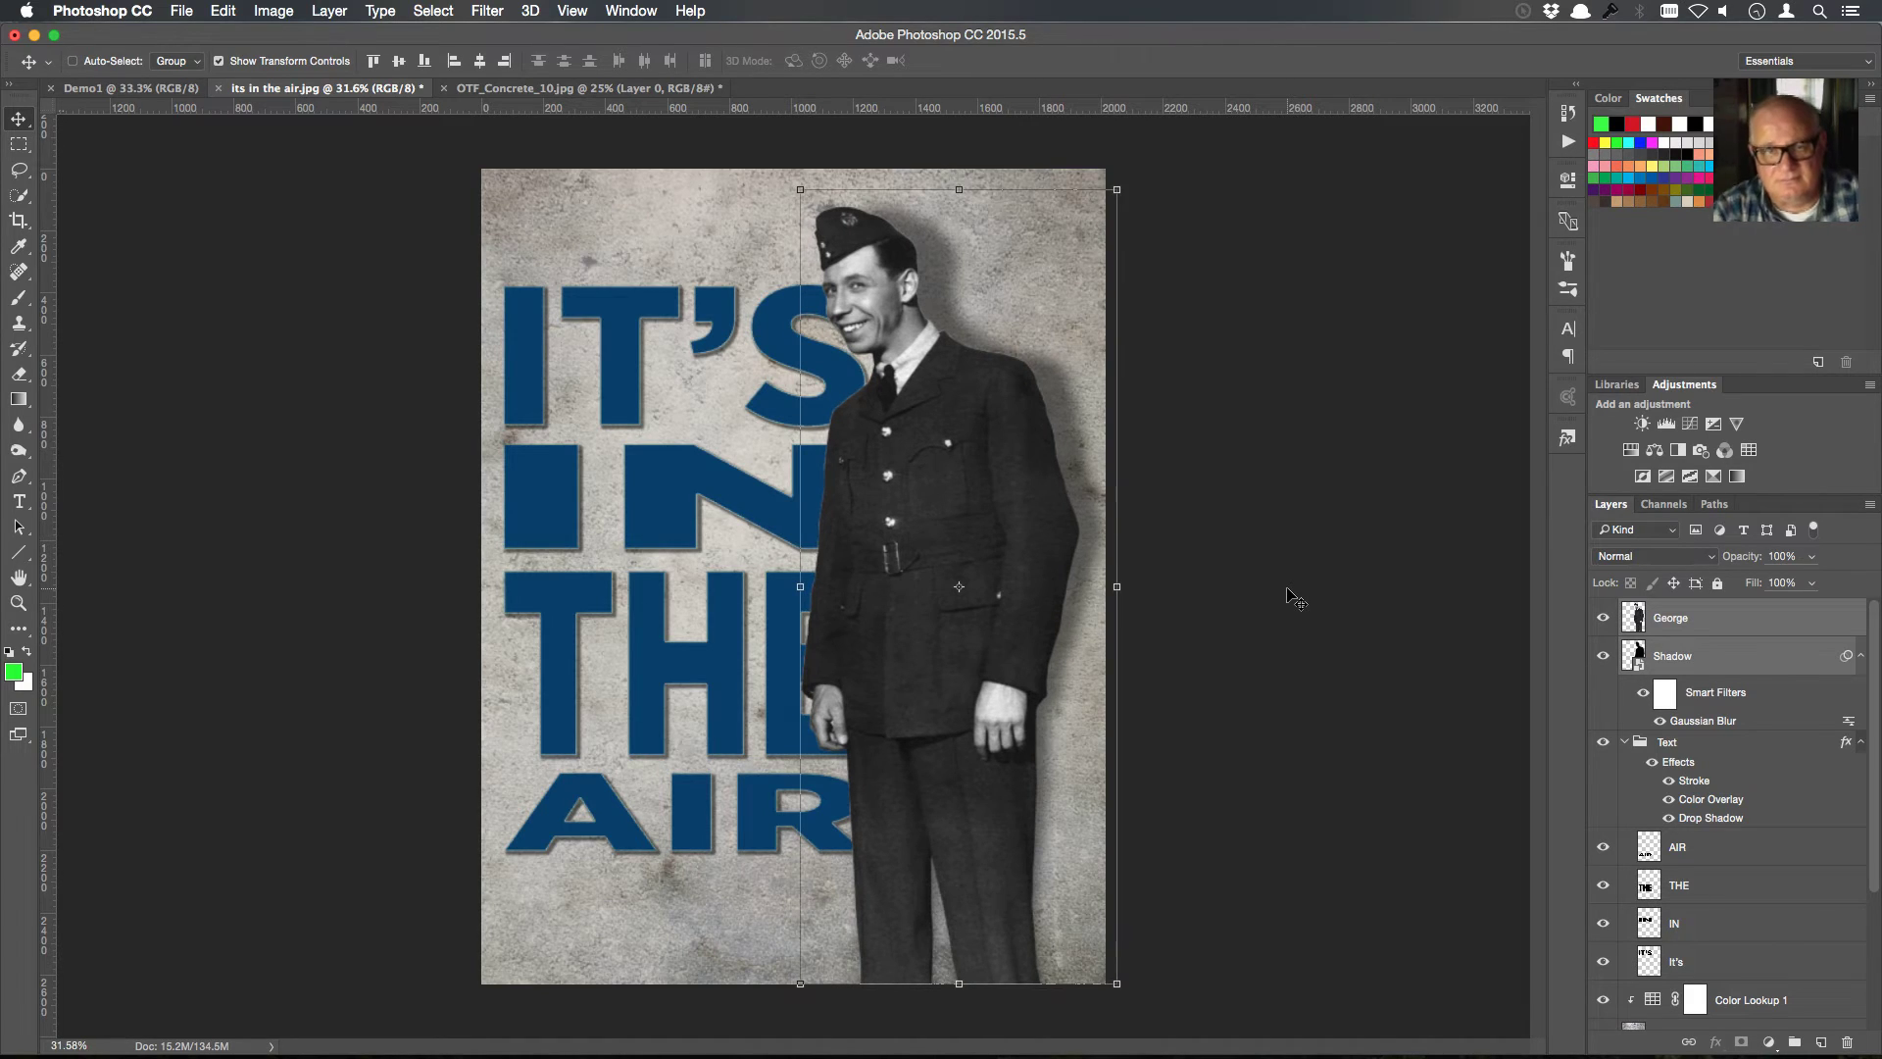
Scale the airman and his shadow down to about 94%, keeping their feet at the poster's lower edge
{"action": "left_click", "coordinate": [801, 191]}
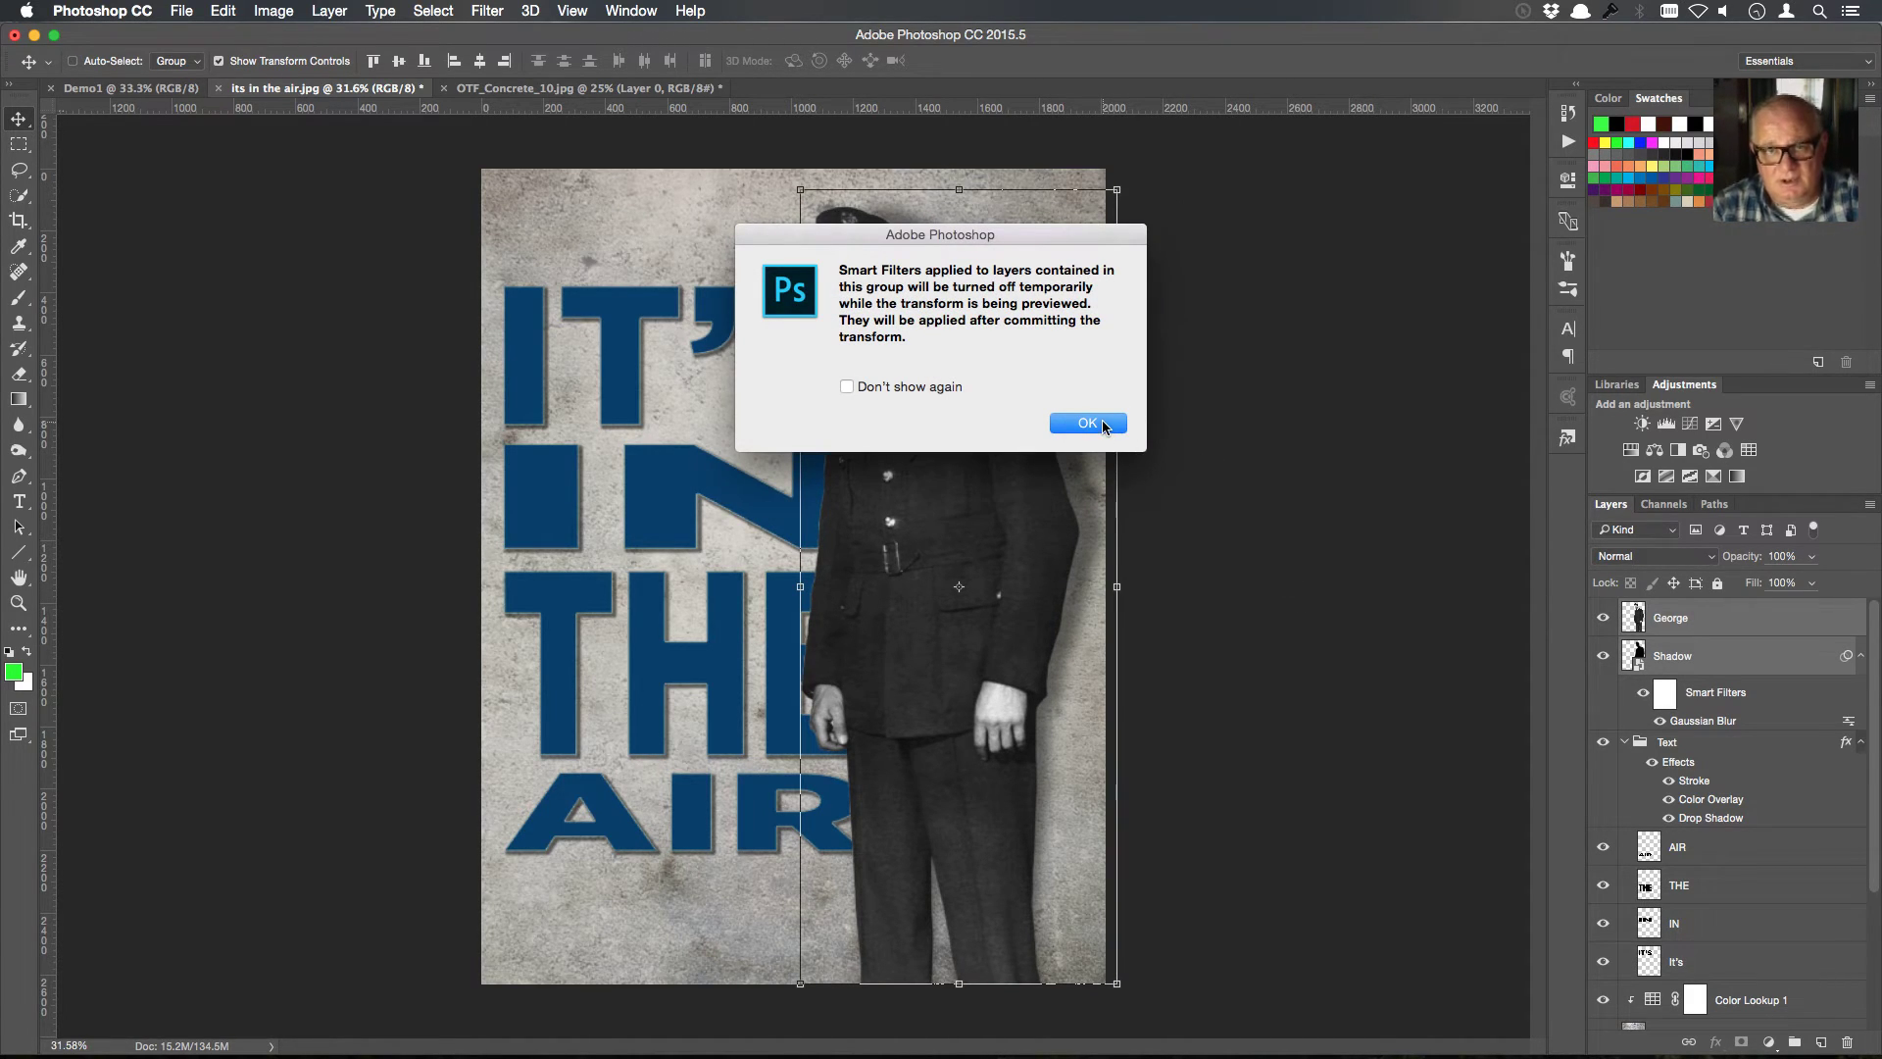
{"action": "left_click", "coordinate": [1088, 422]}
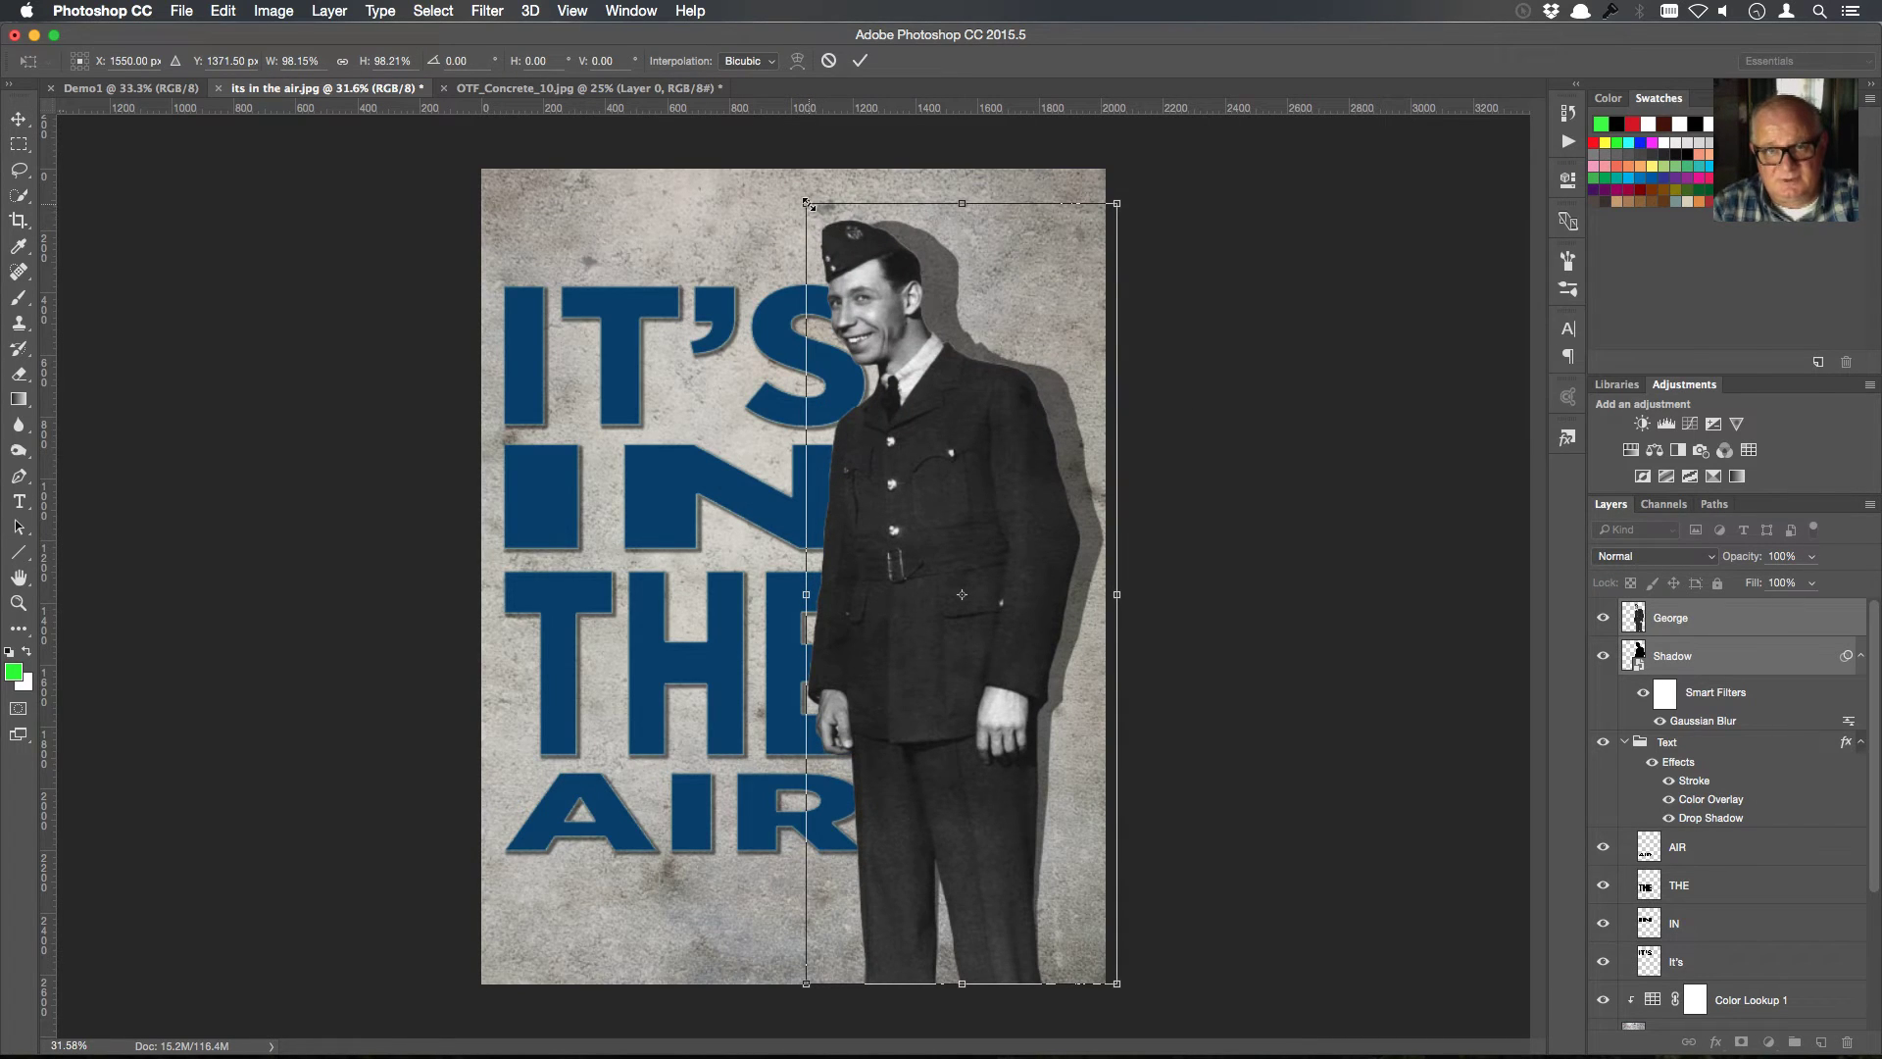
{"action": "left_click_drag", "start_coordinate": [806, 203], "coordinate": [828, 237]}
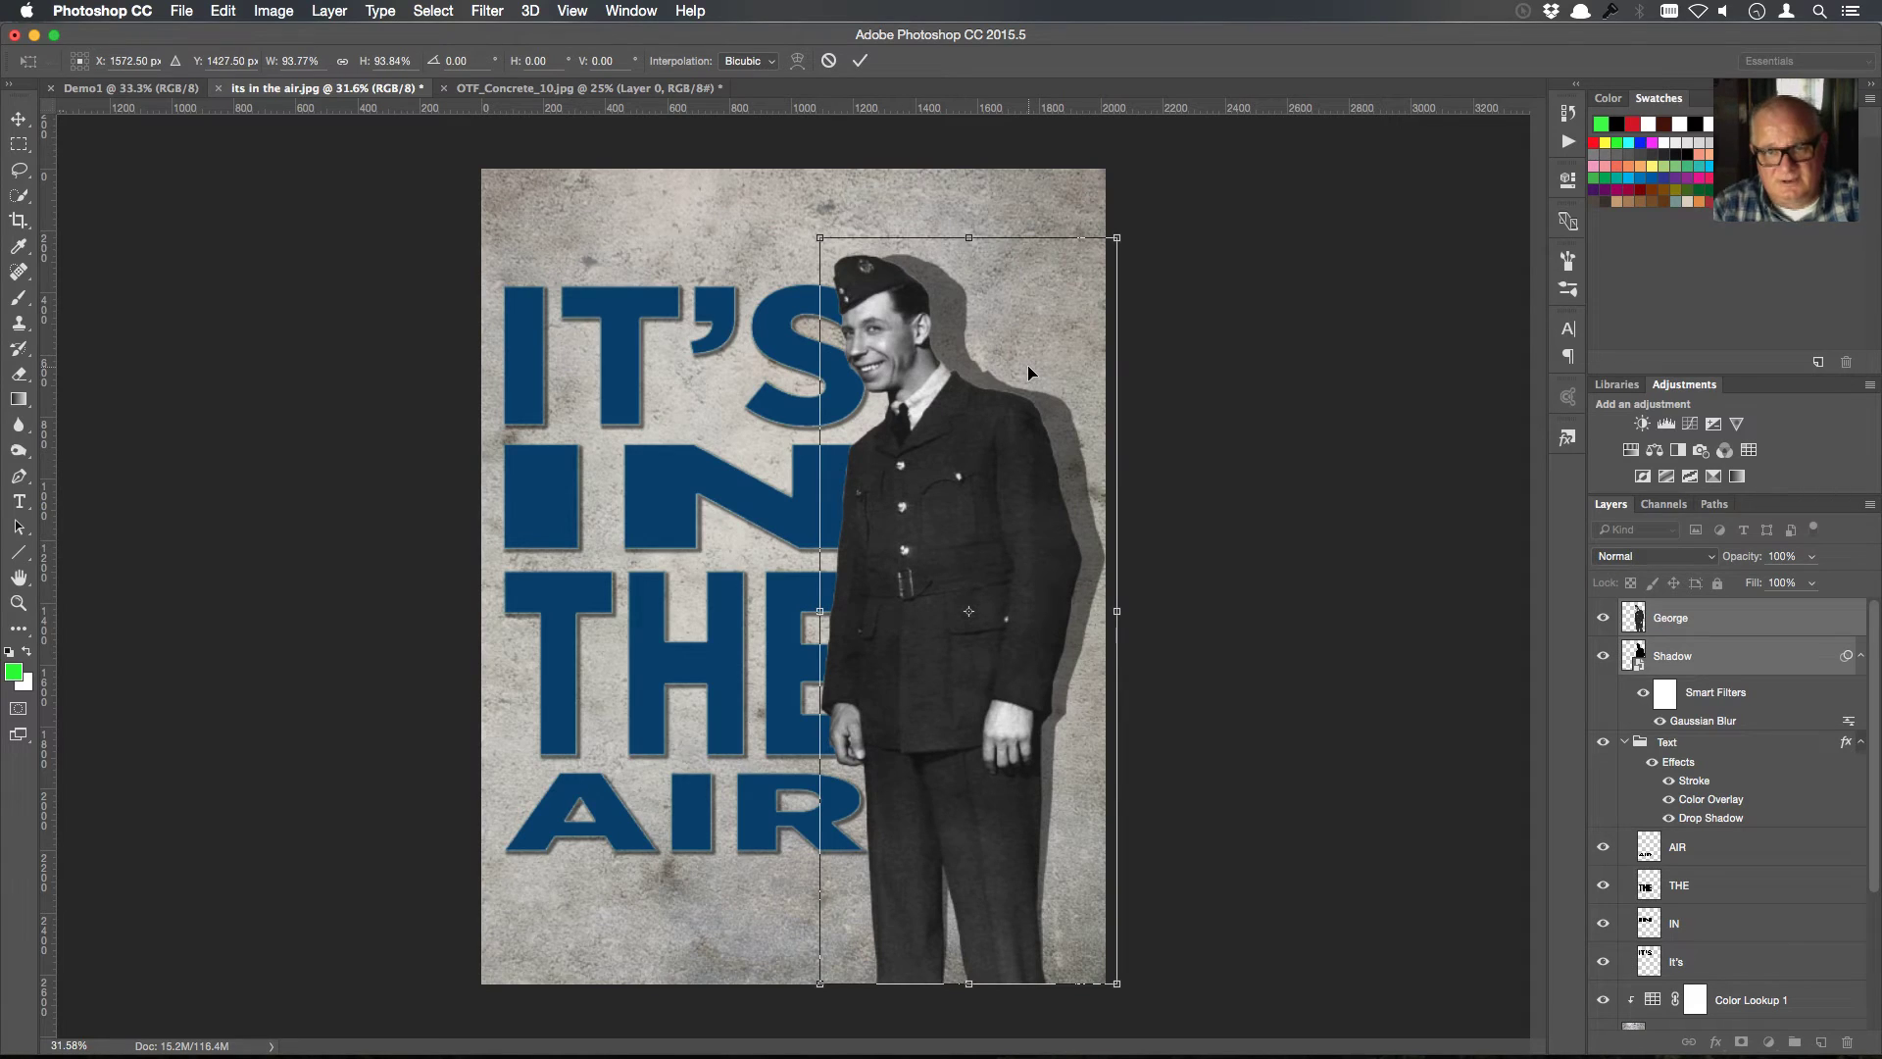
{"action": "key", "text": "Return"}
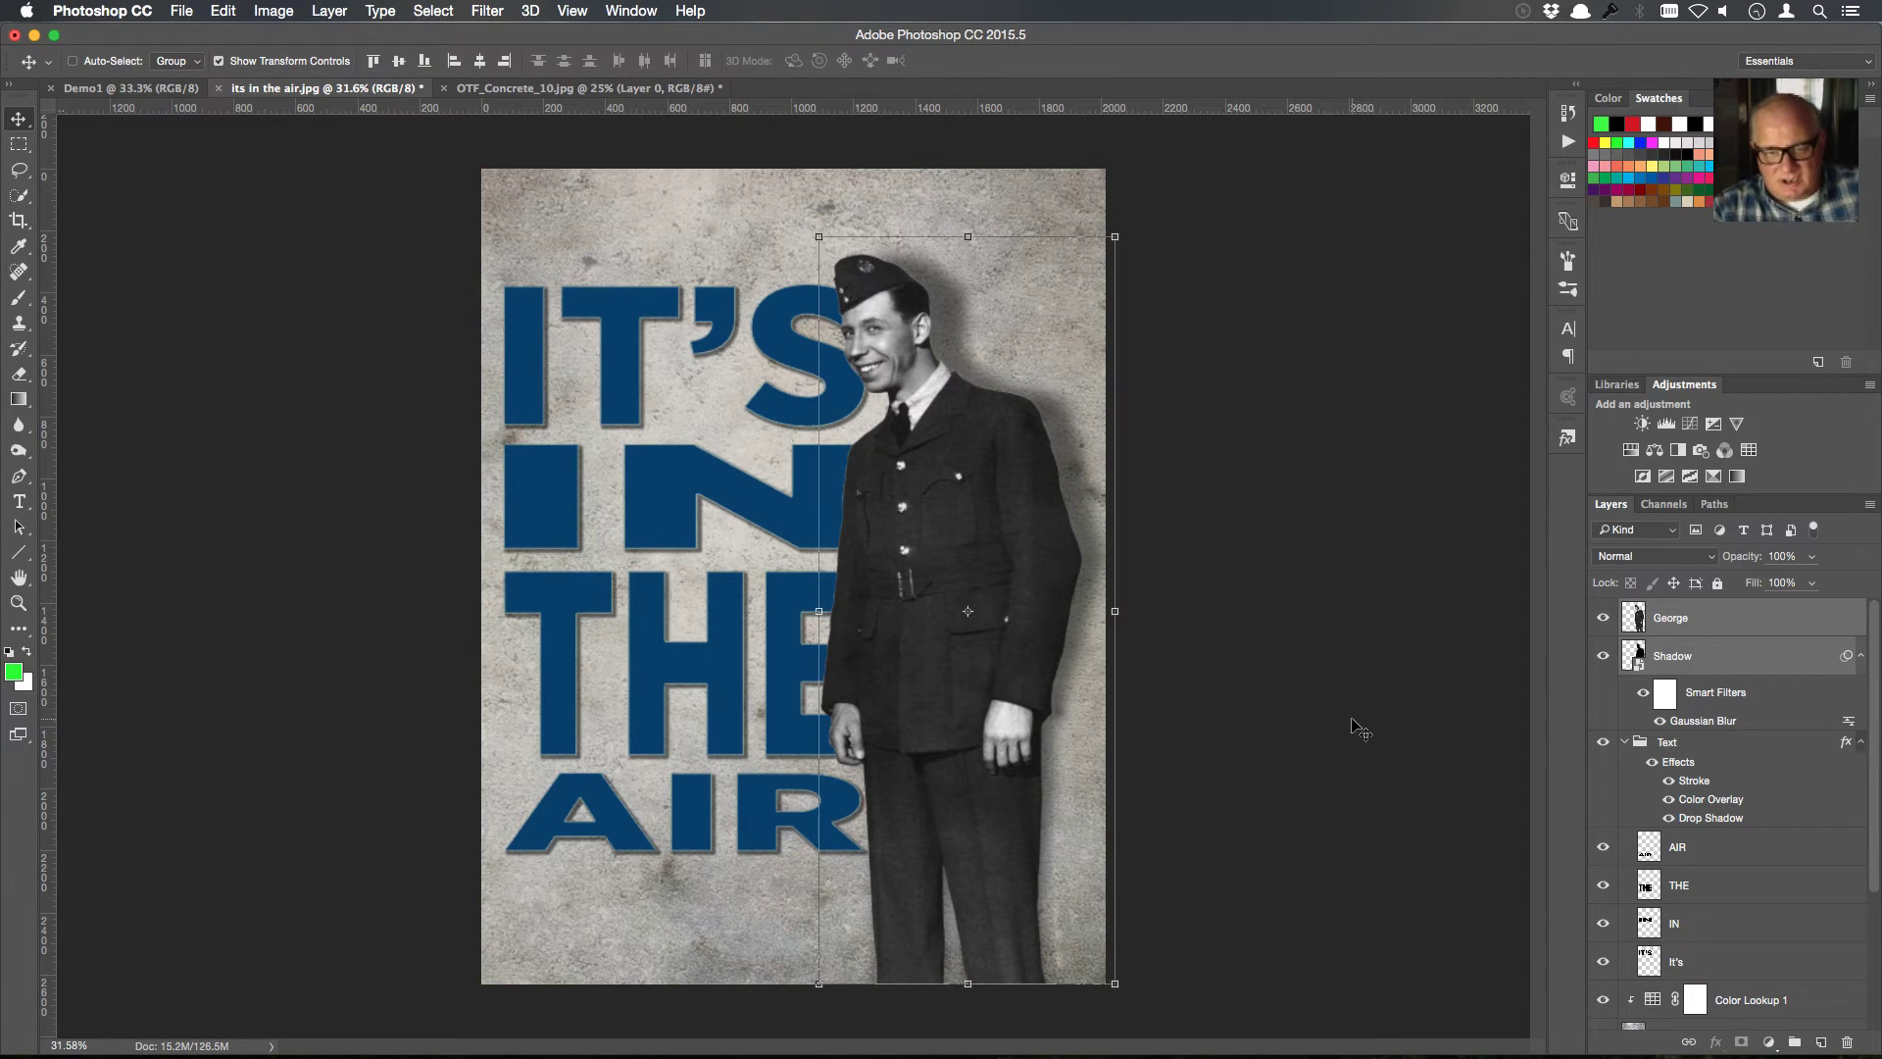
Add a new empty layer above the airman layer, and collapse the Text group and the Shadow and Text effect lists
{"action": "left_click", "coordinate": [1730, 626]}
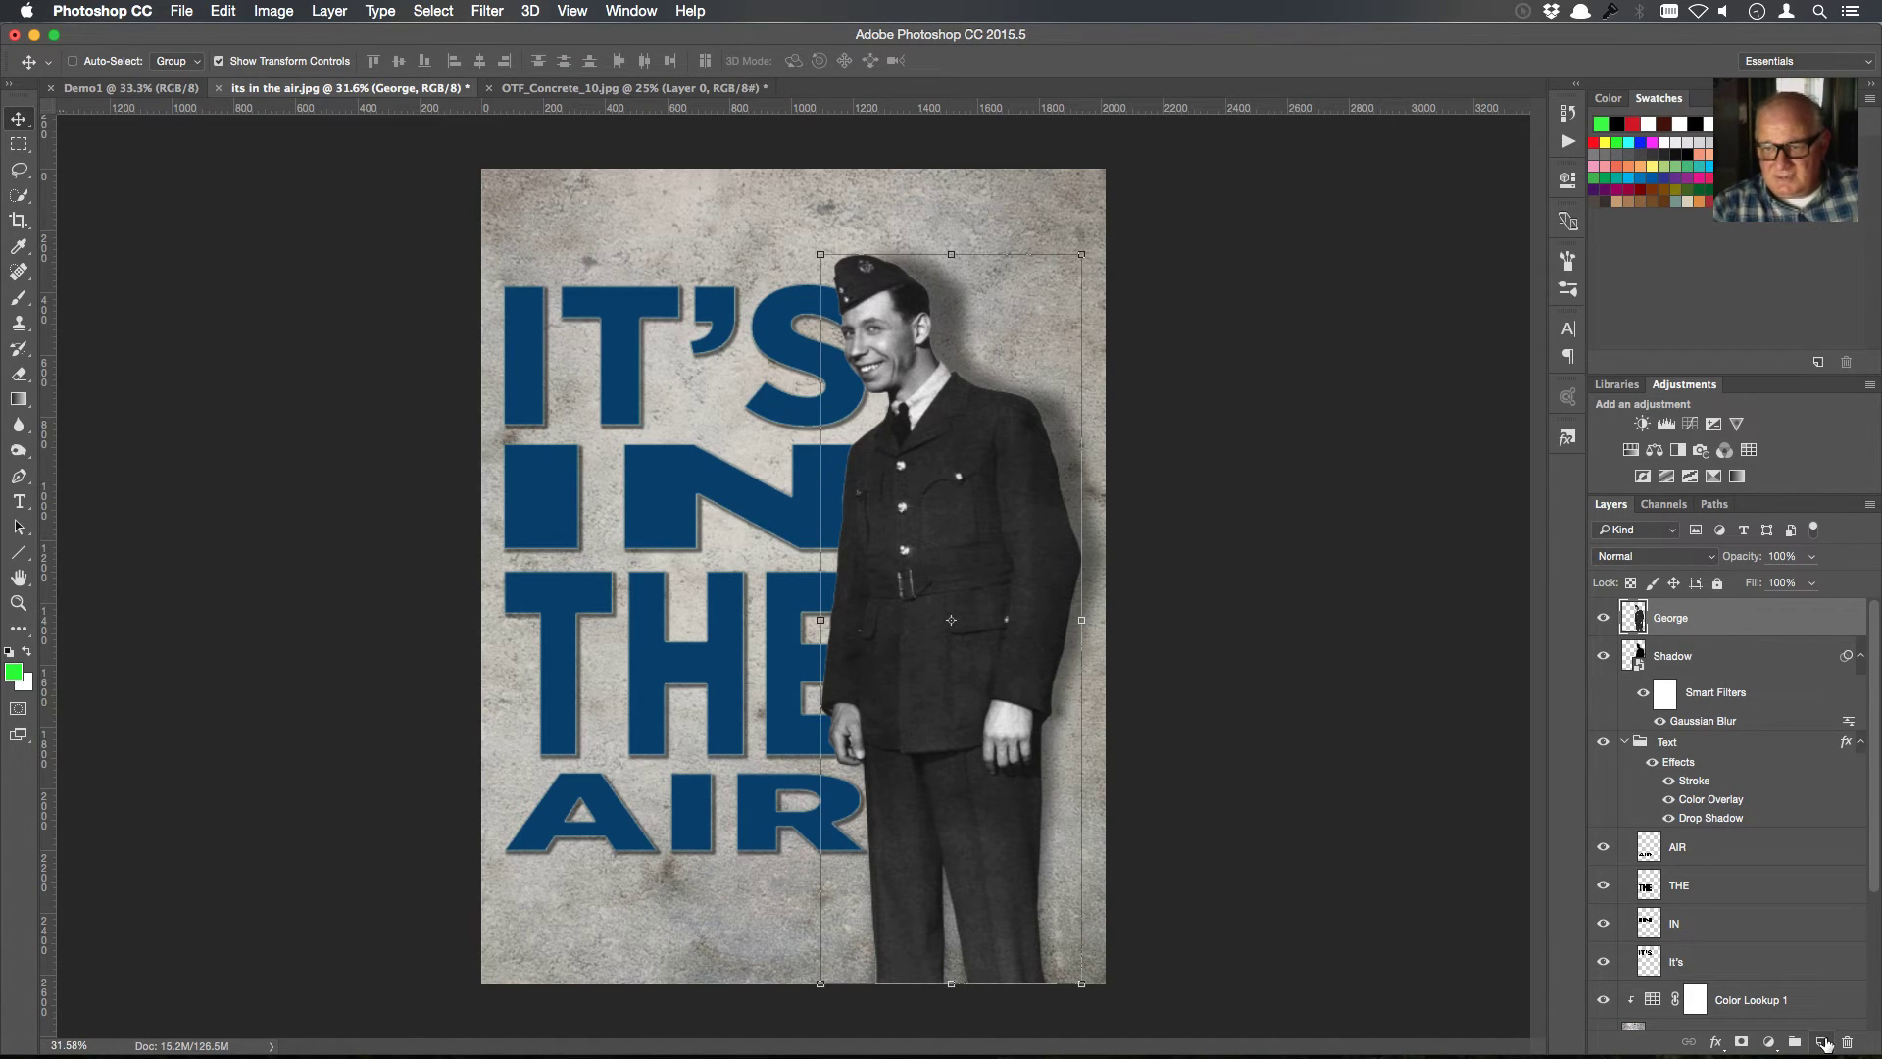
{"action": "left_click", "coordinate": [1860, 656]}
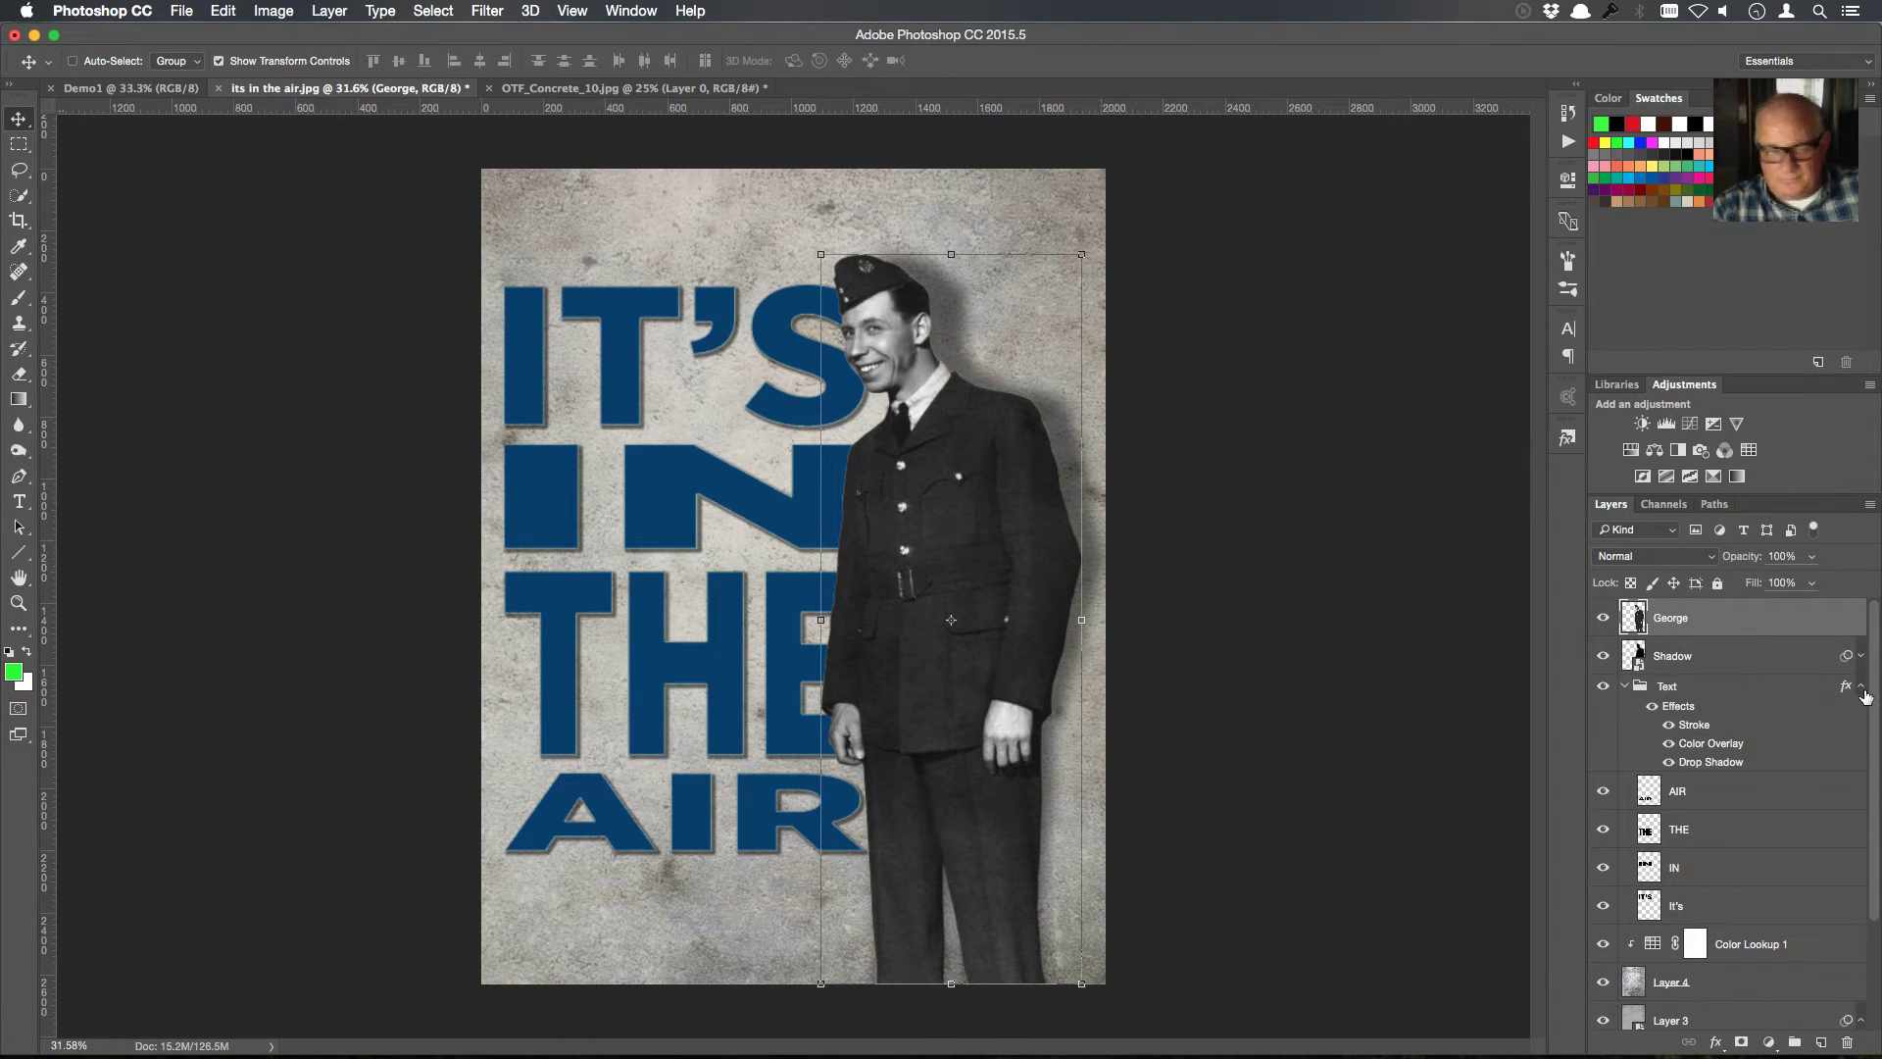
{"action": "left_click", "coordinate": [1861, 687]}
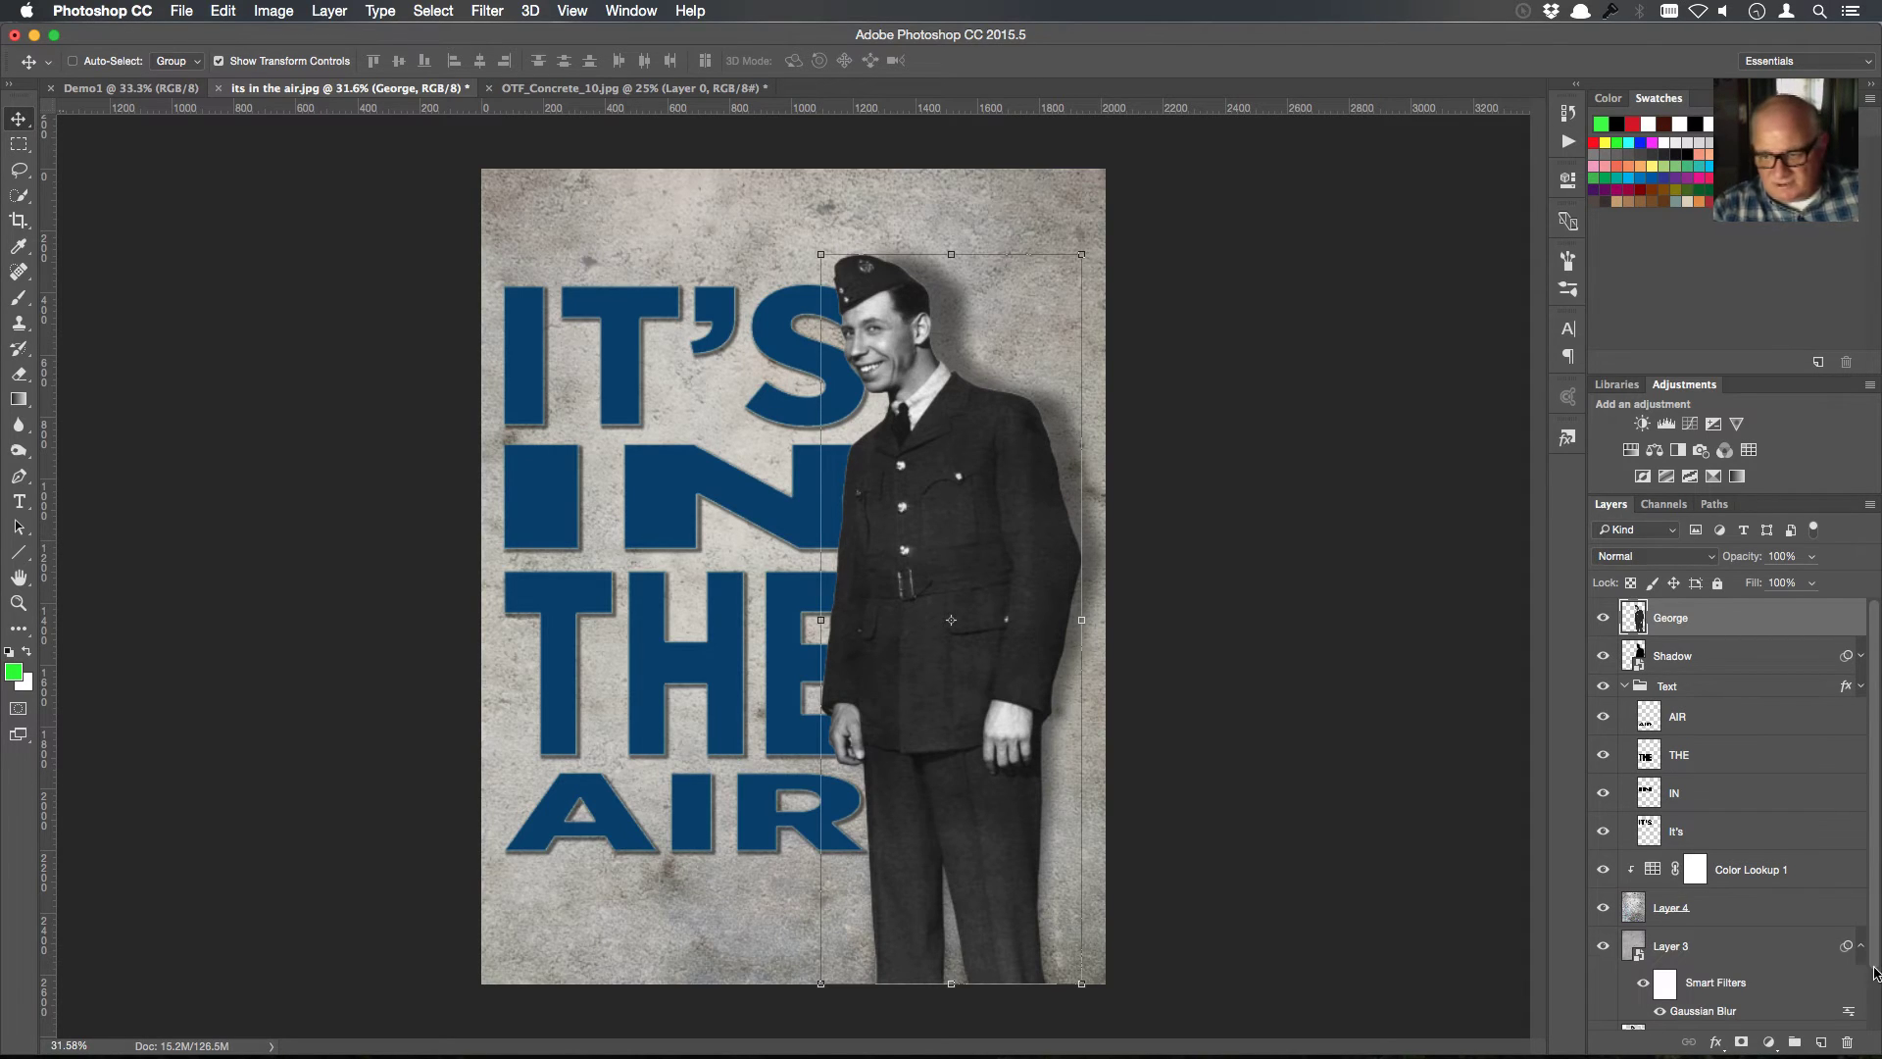
{"action": "left_click", "coordinate": [1820, 1041]}
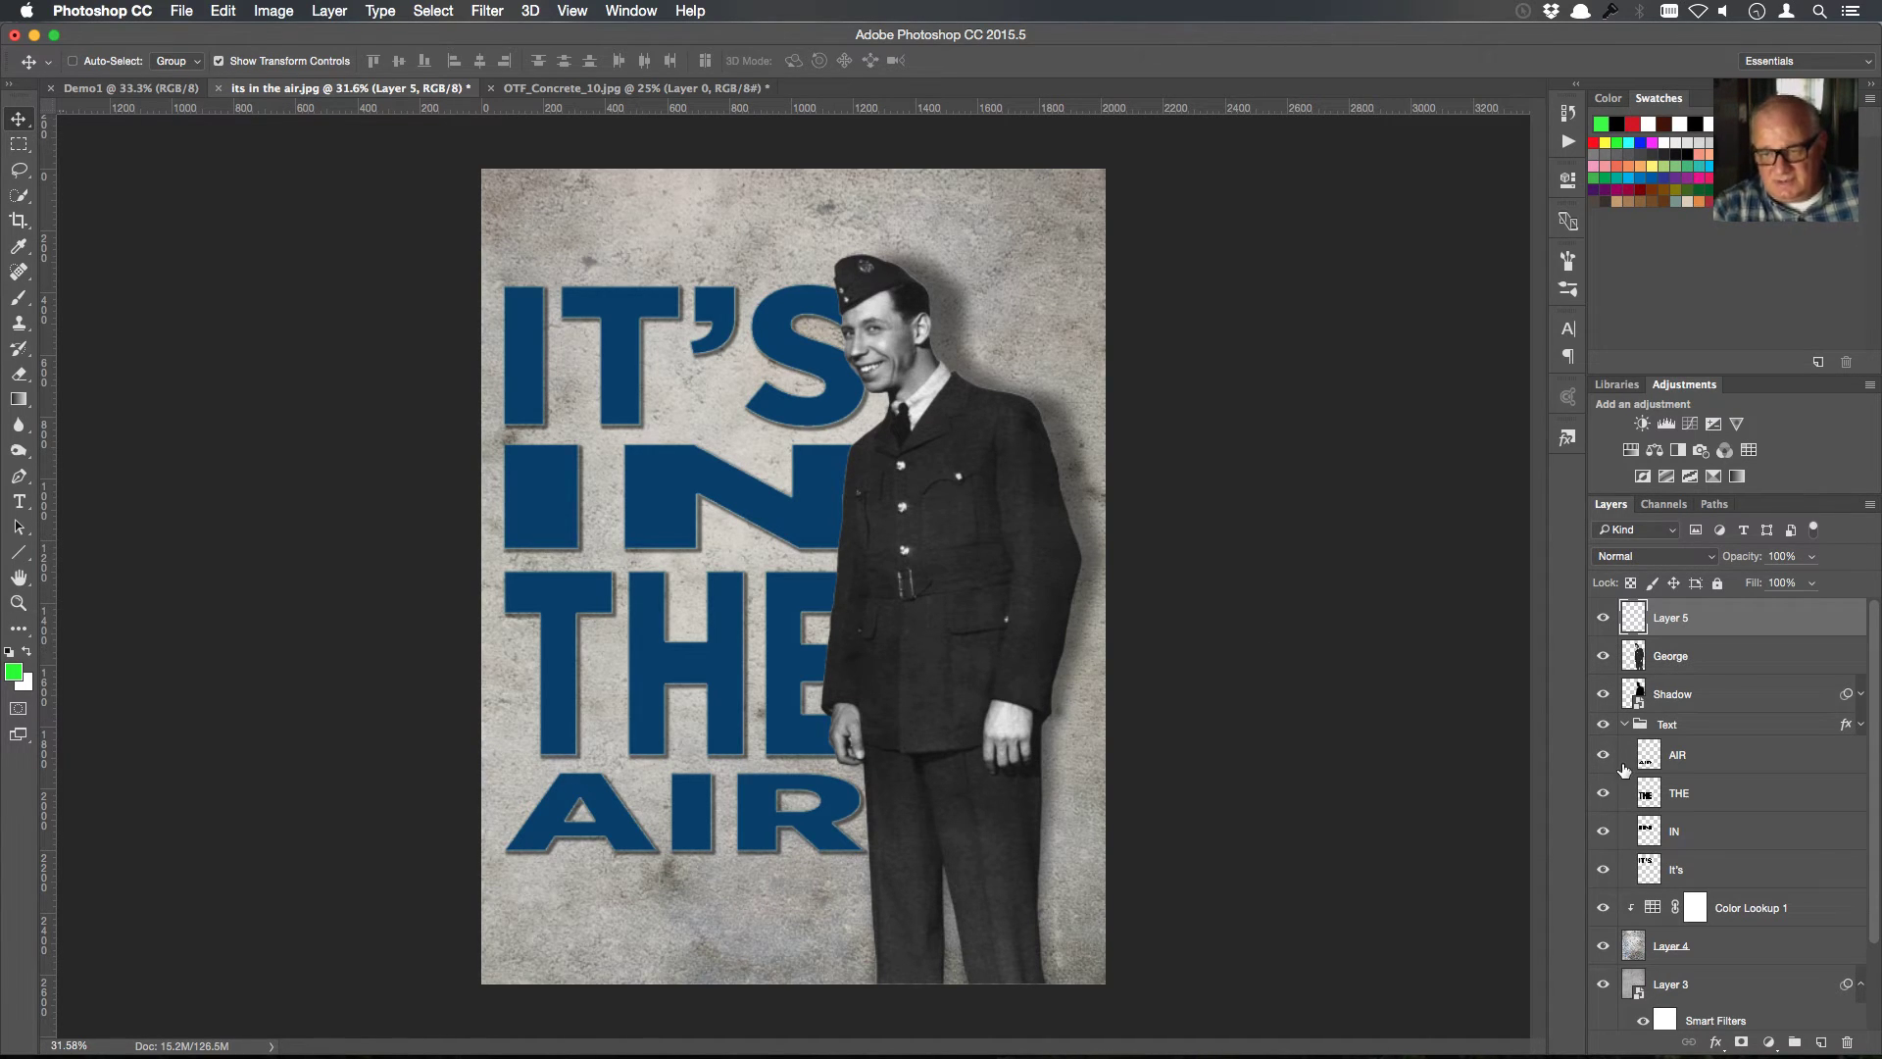
{"action": "left_click", "coordinate": [1624, 724]}
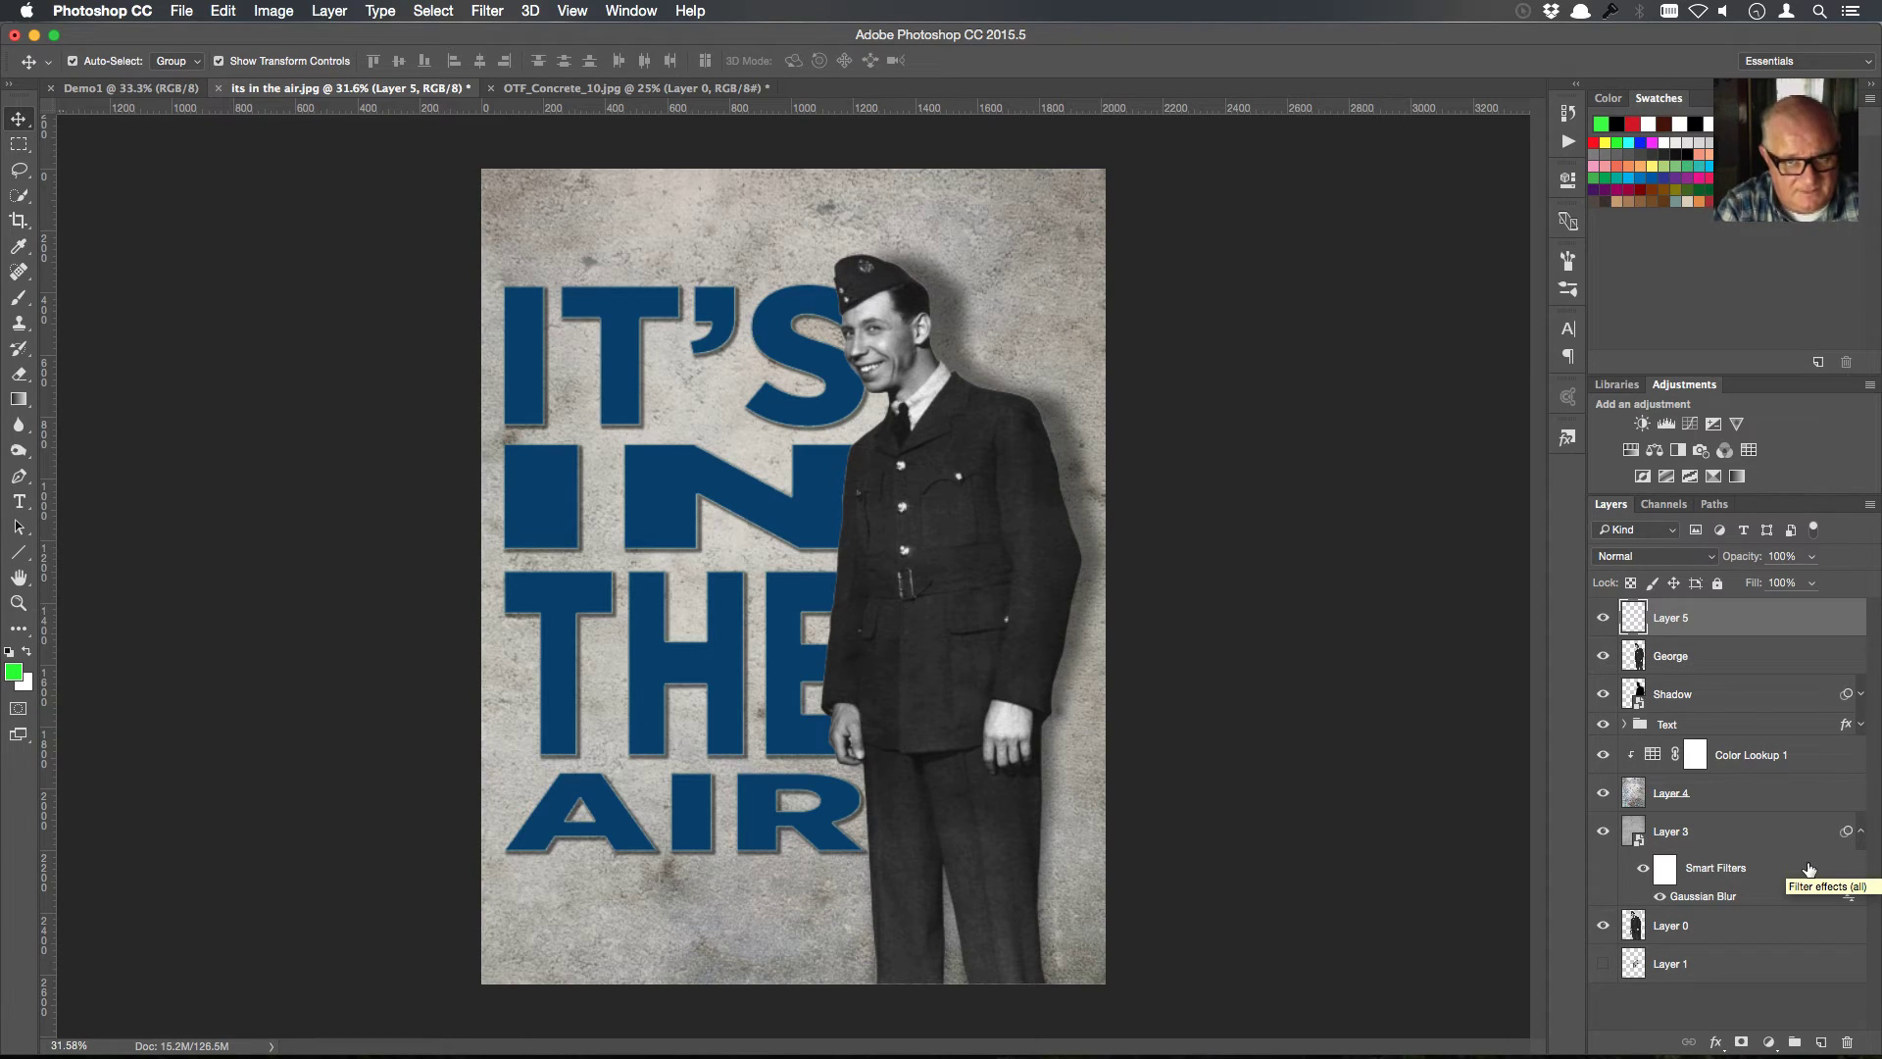
Stamp all visible artwork into the new layer, hide the layers beneath it, and duplicate the merged layer
{"action": "key", "text": "super"}
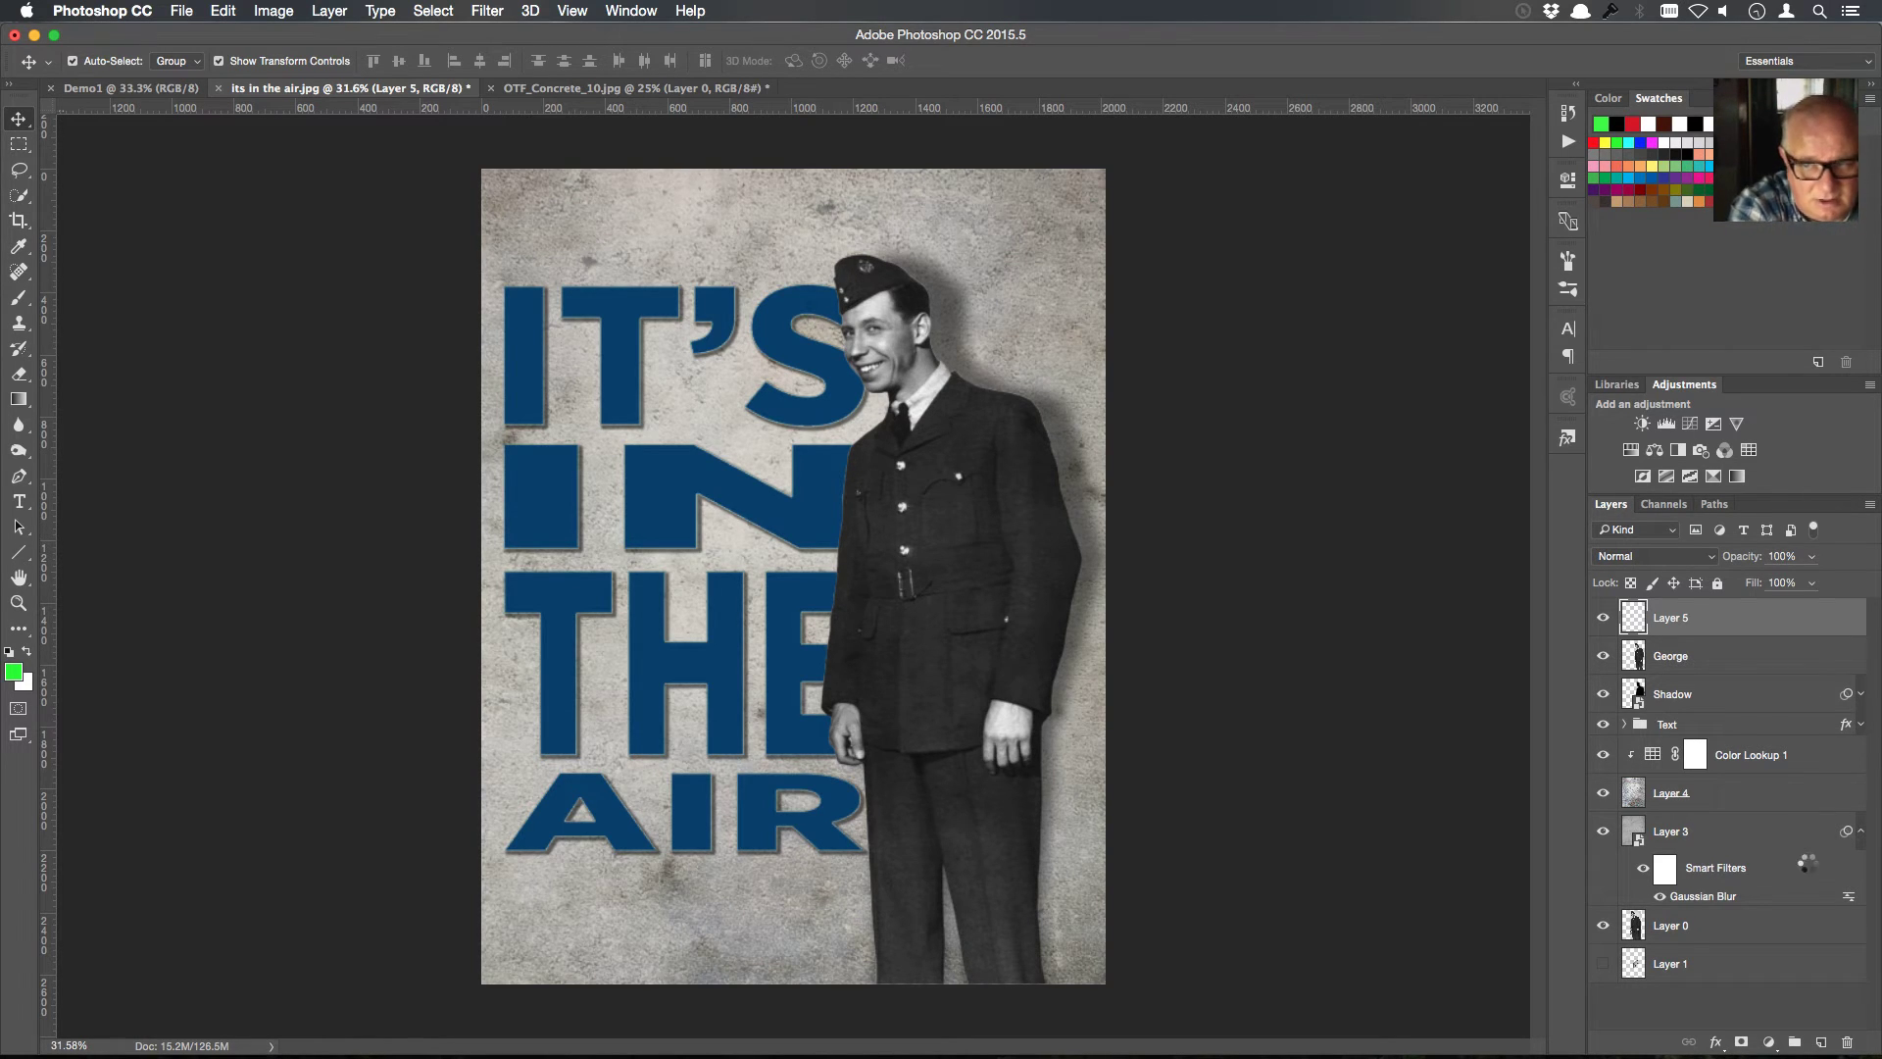
{"action": "key", "text": "super+alt+shift+e"}
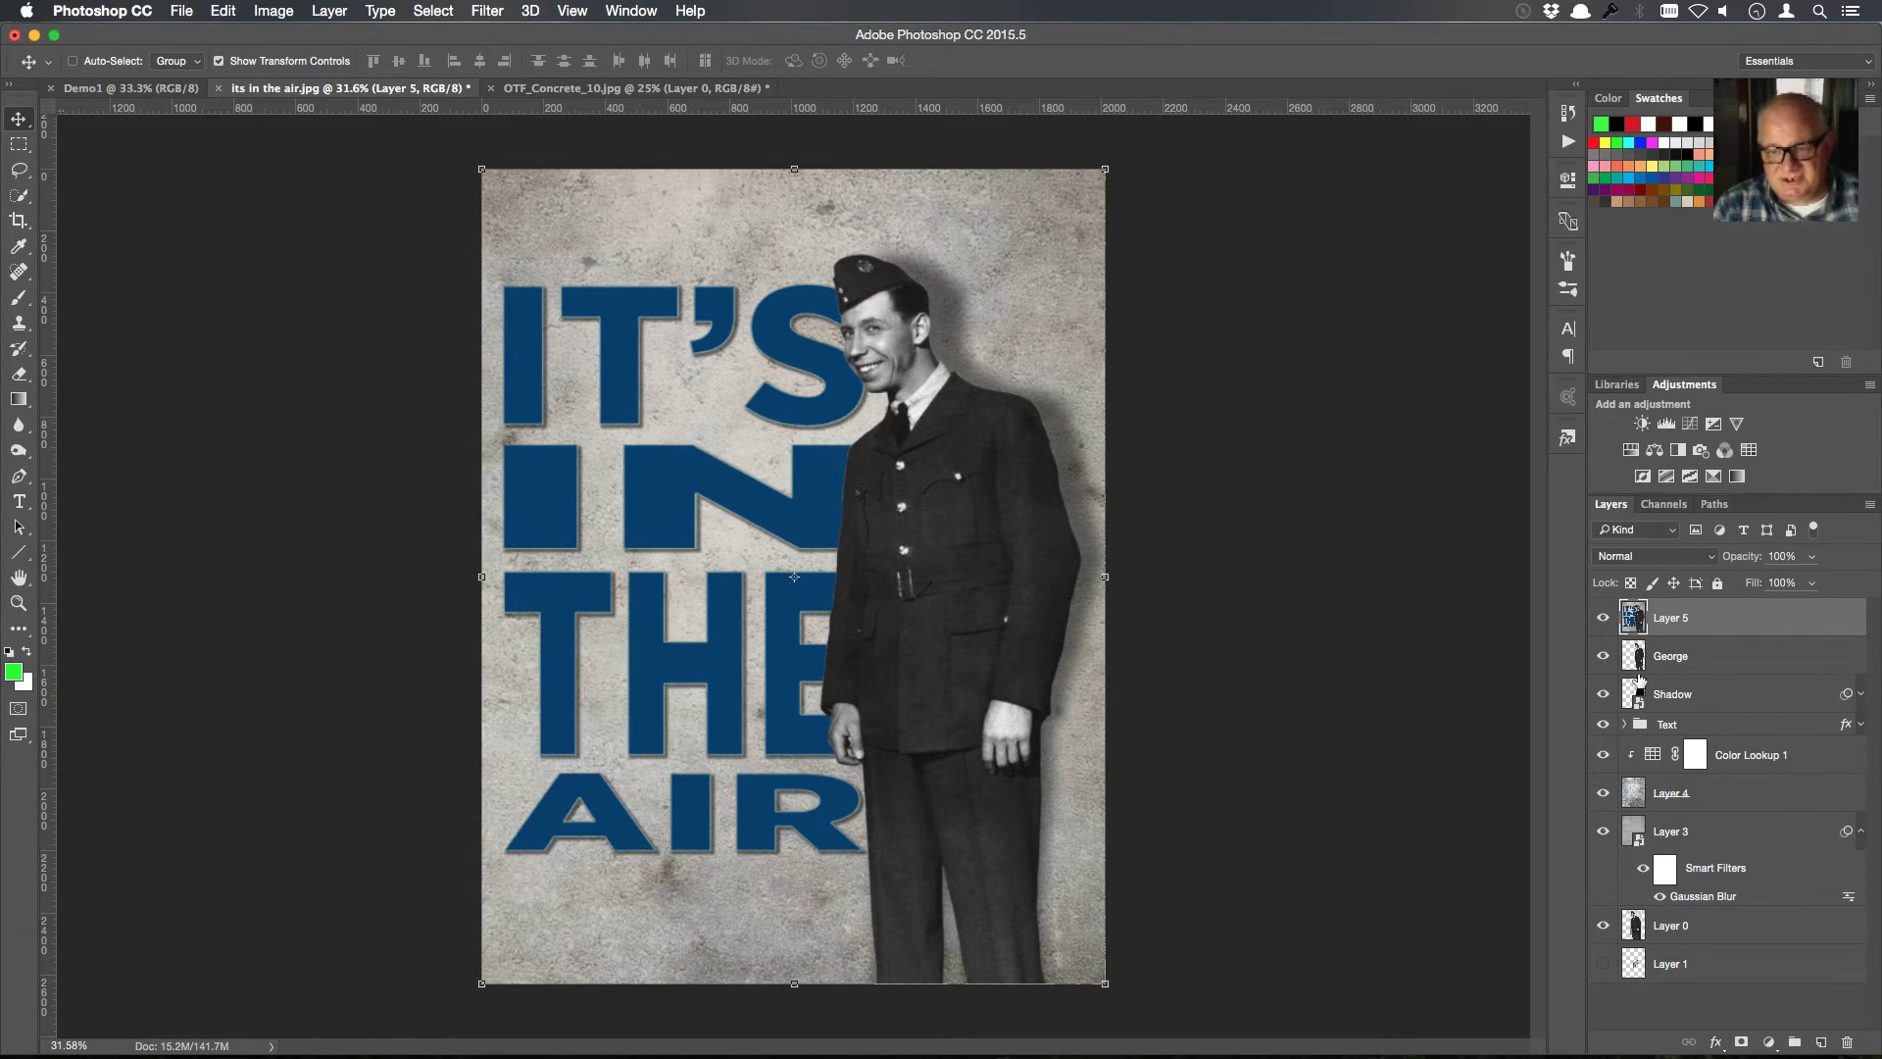
{"action": "left_click_drag", "start_coordinate": [1604, 657], "coordinate": [1606, 936]}
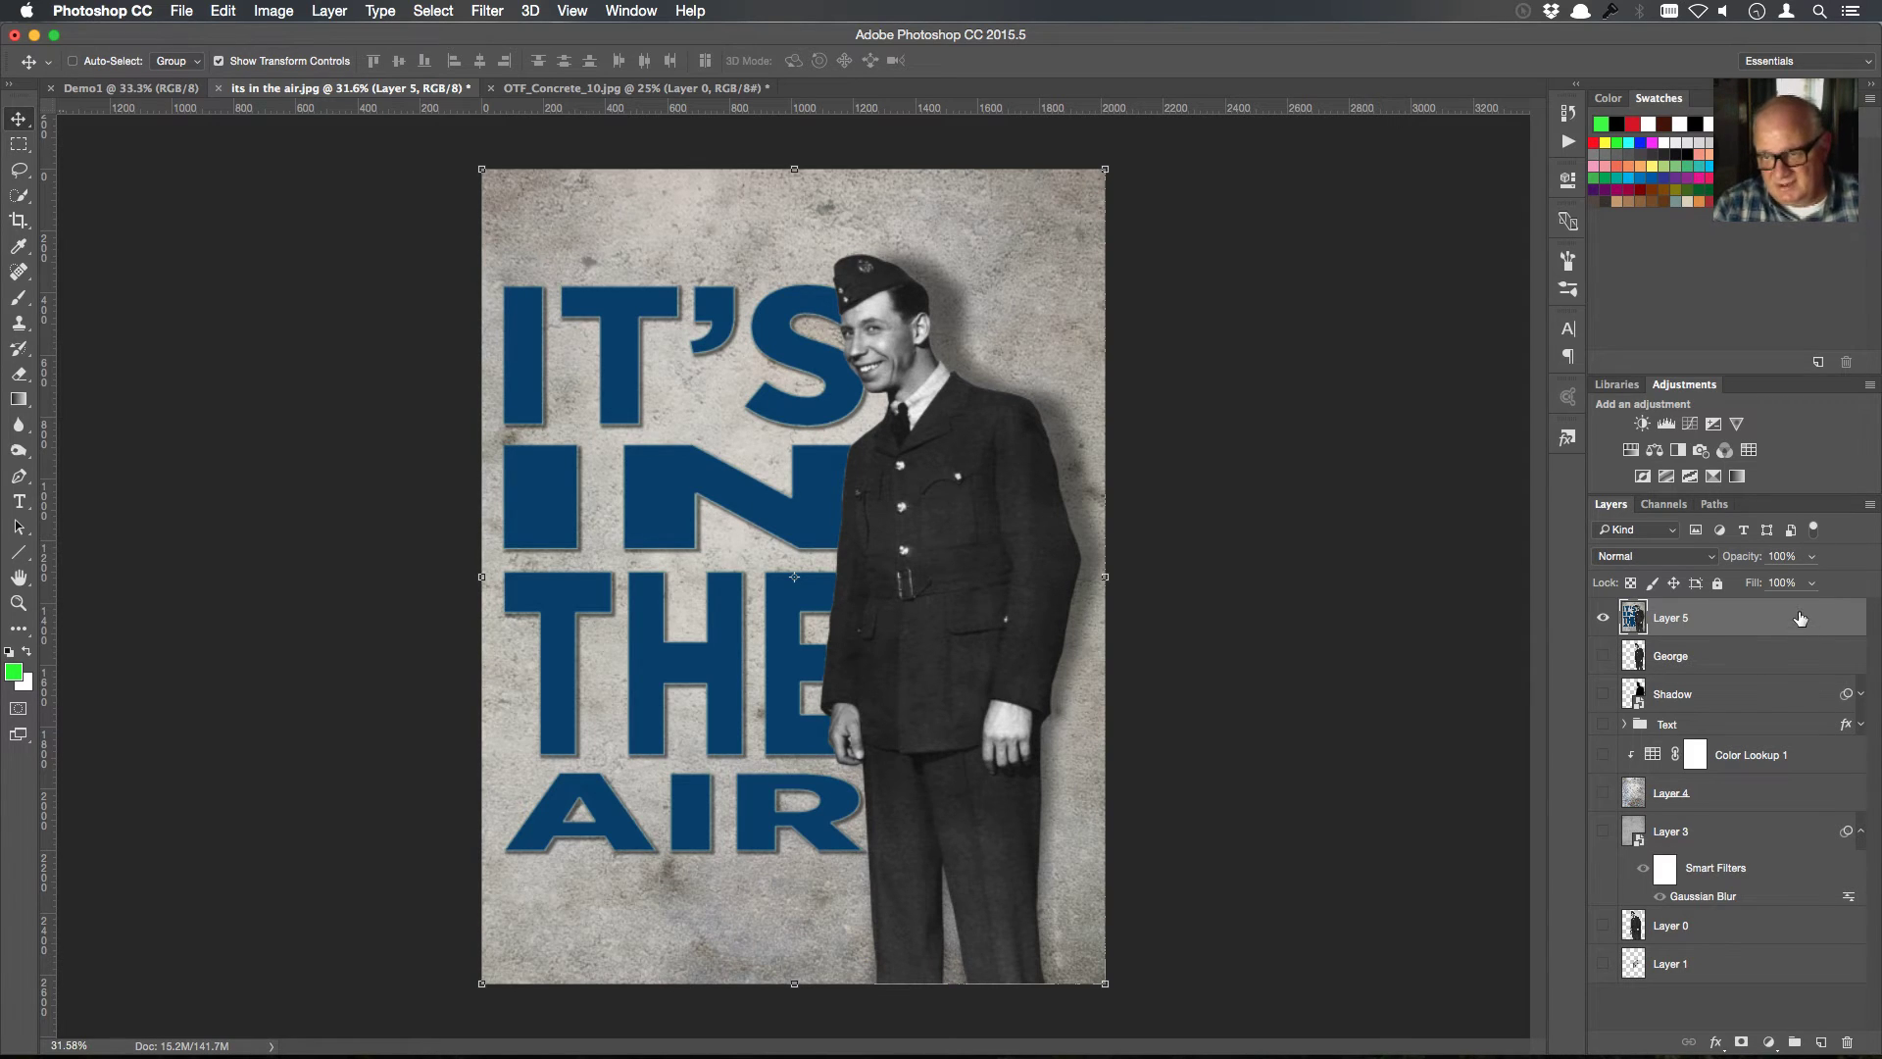
{"action": "left_click_drag", "start_coordinate": [1799, 628], "coordinate": [1821, 1042]}
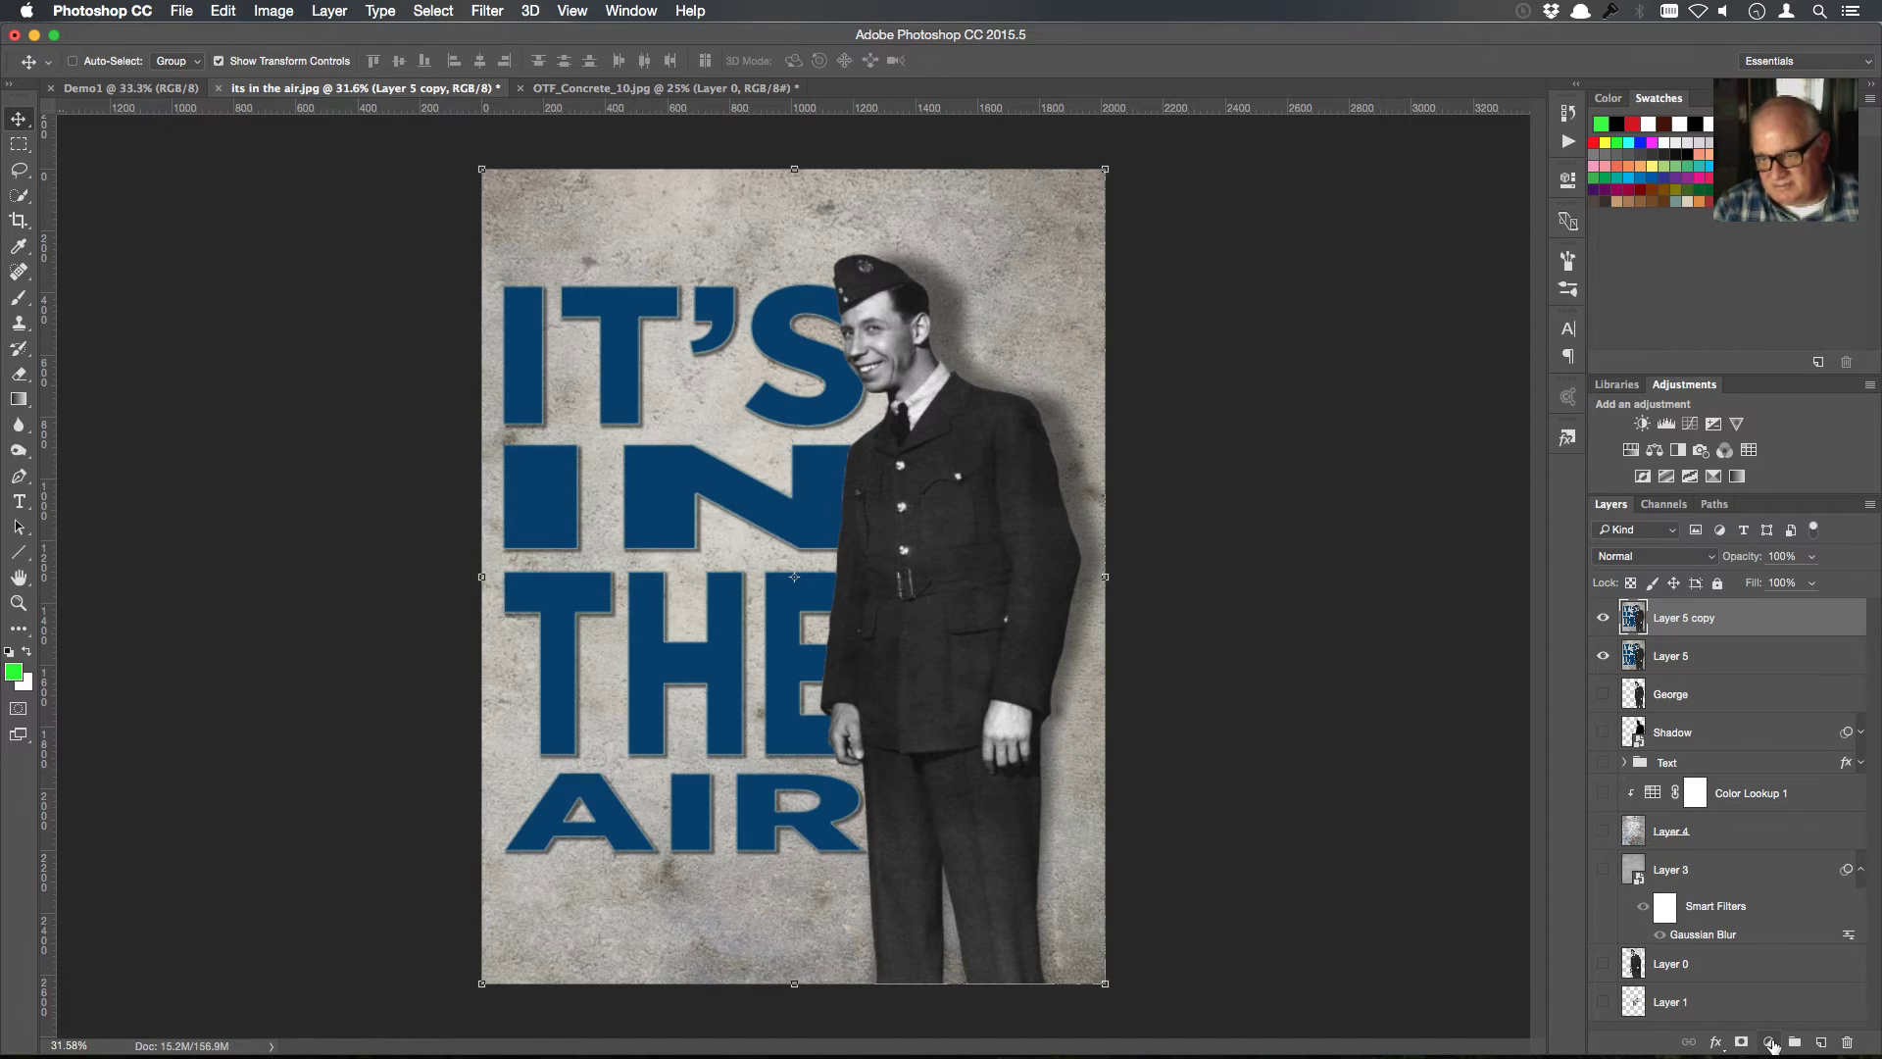
Add a Gradient Map adjustment using the Violet, Orange preset, with the violet stop at 6% and the orange stop at 95%
{"action": "left_click", "coordinate": [1770, 1043]}
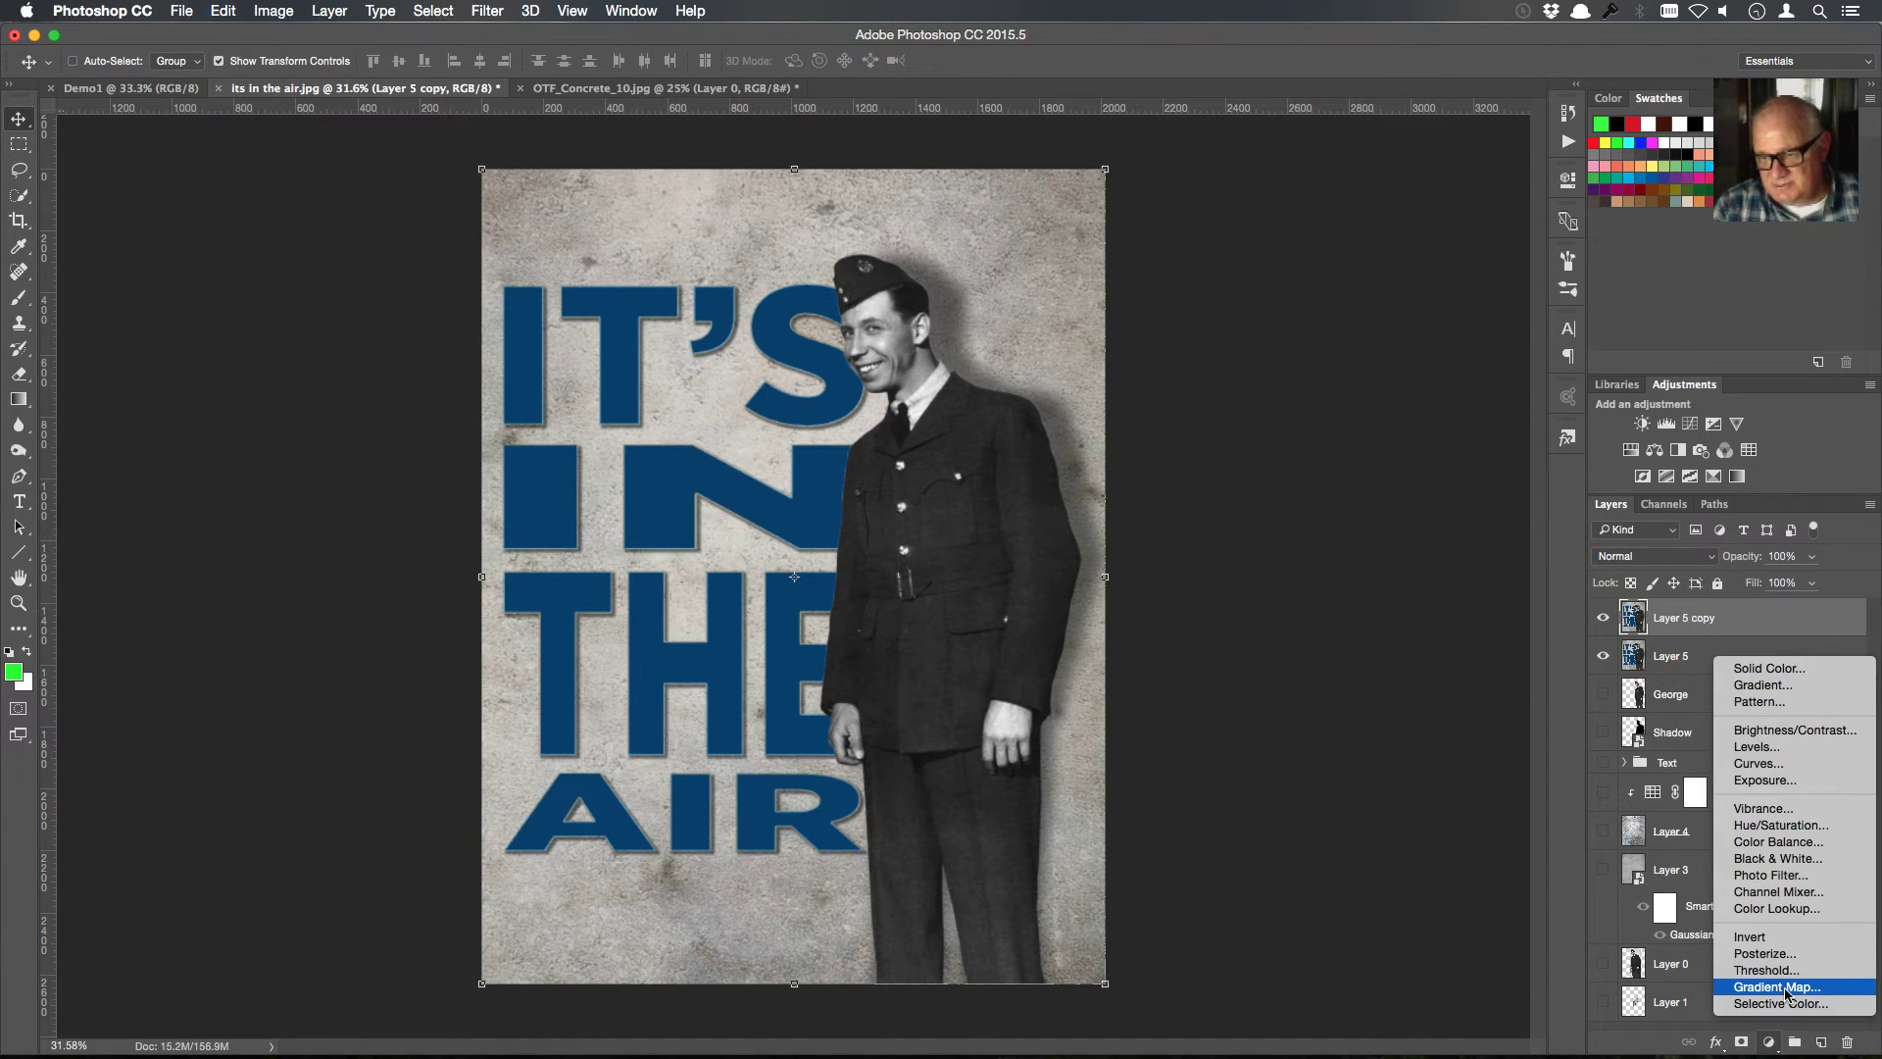
{"action": "left_click", "coordinate": [1776, 987]}
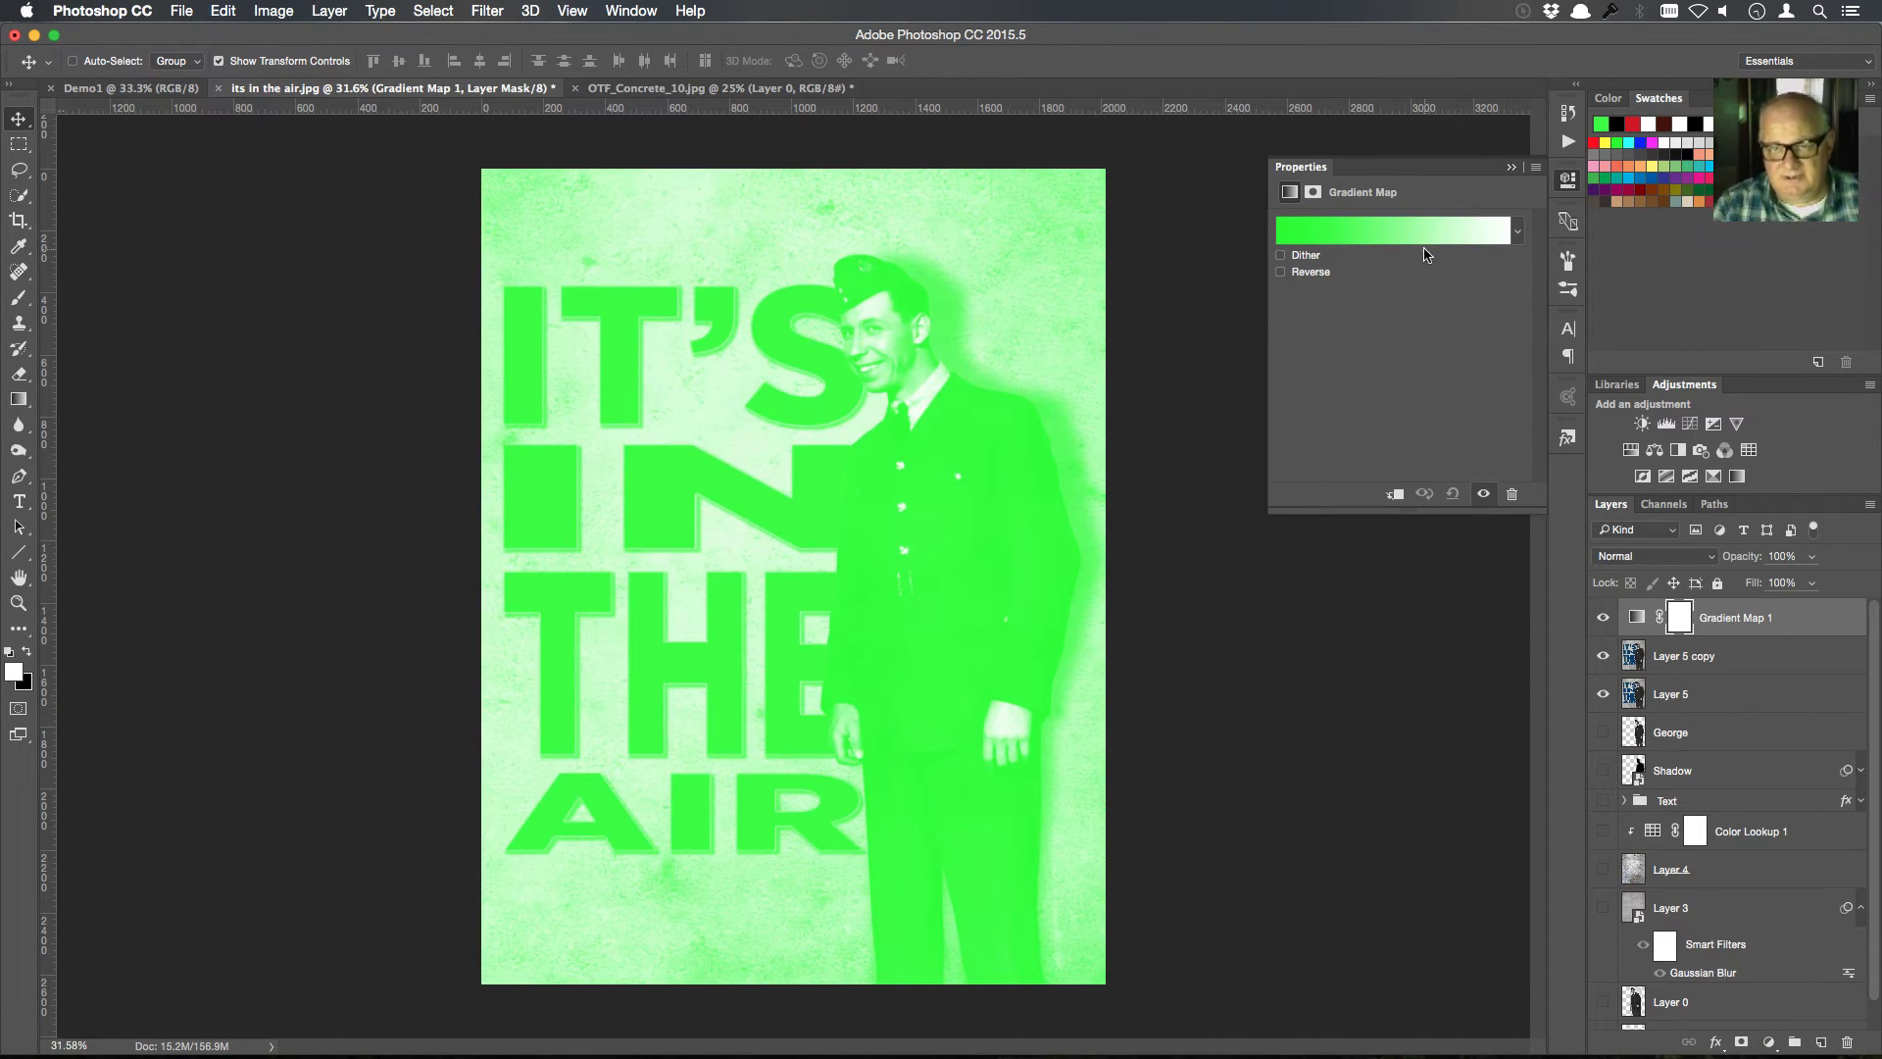
{"action": "left_click", "coordinate": [1423, 236]}
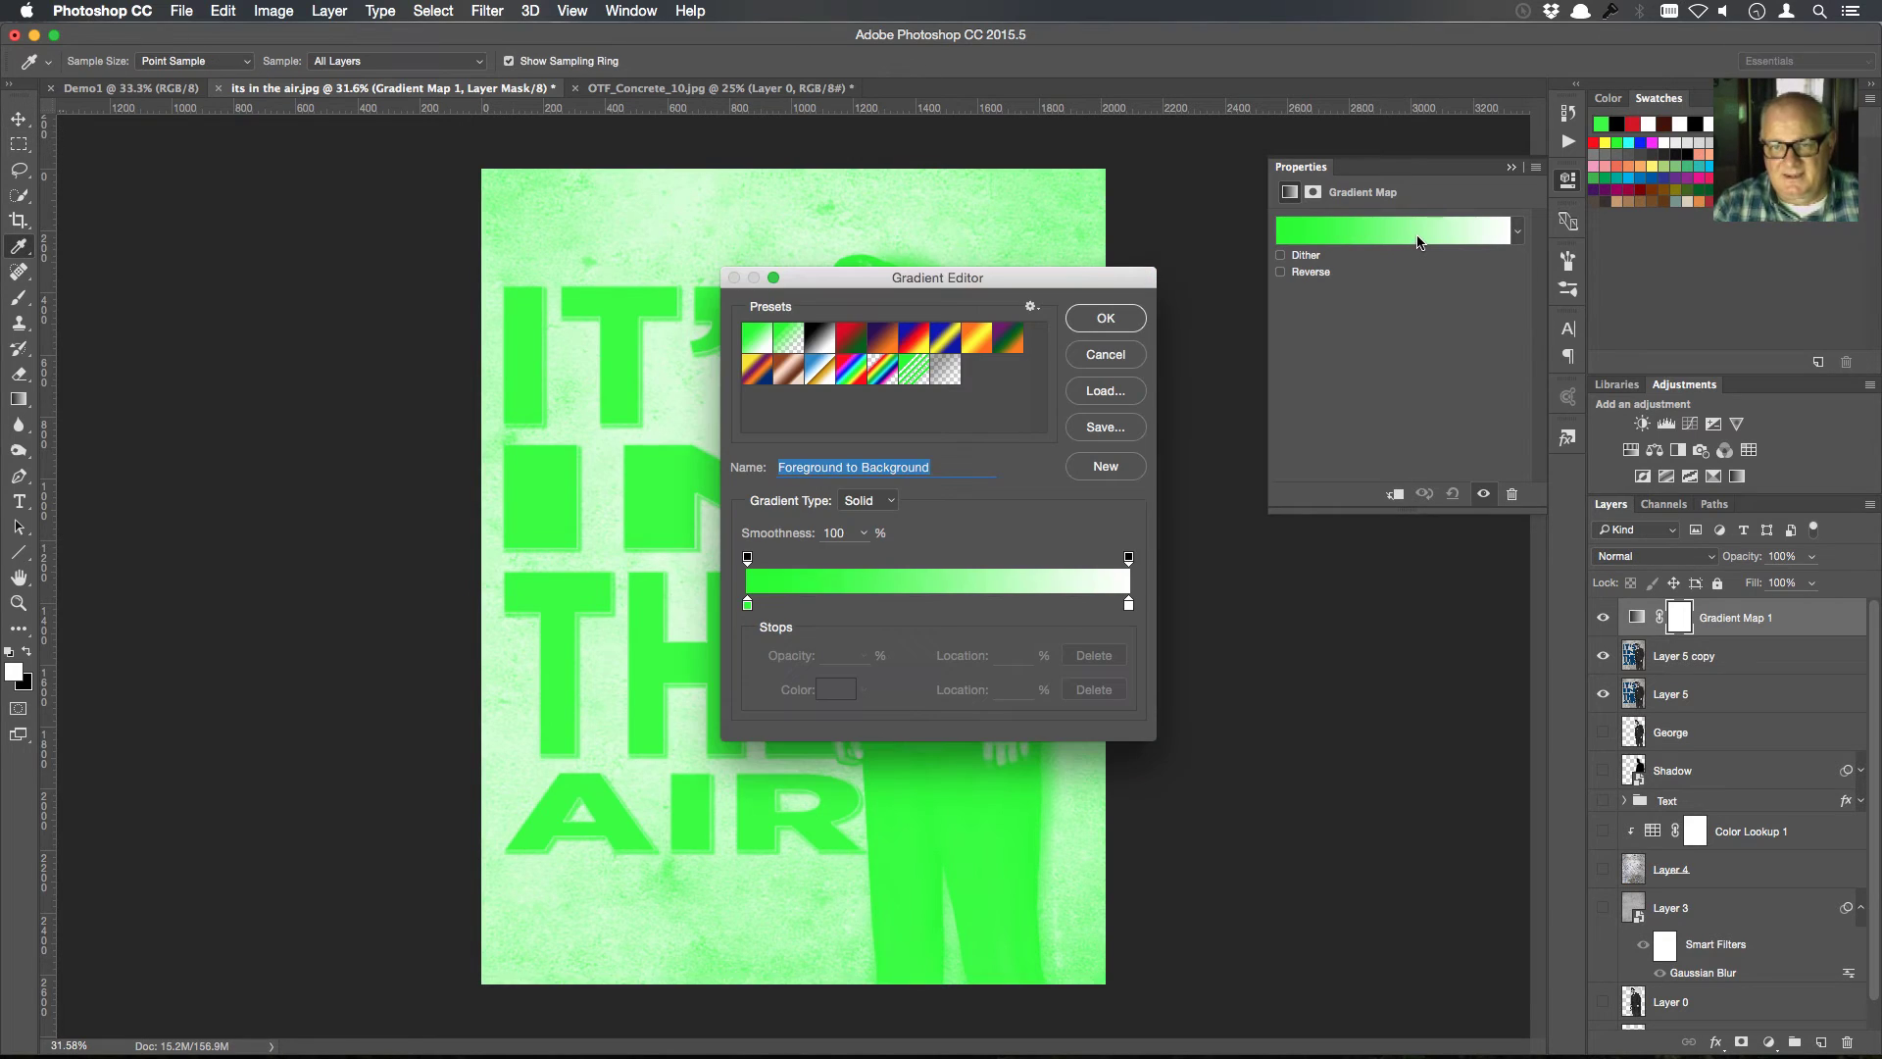
{"action": "left_click", "coordinate": [889, 340]}
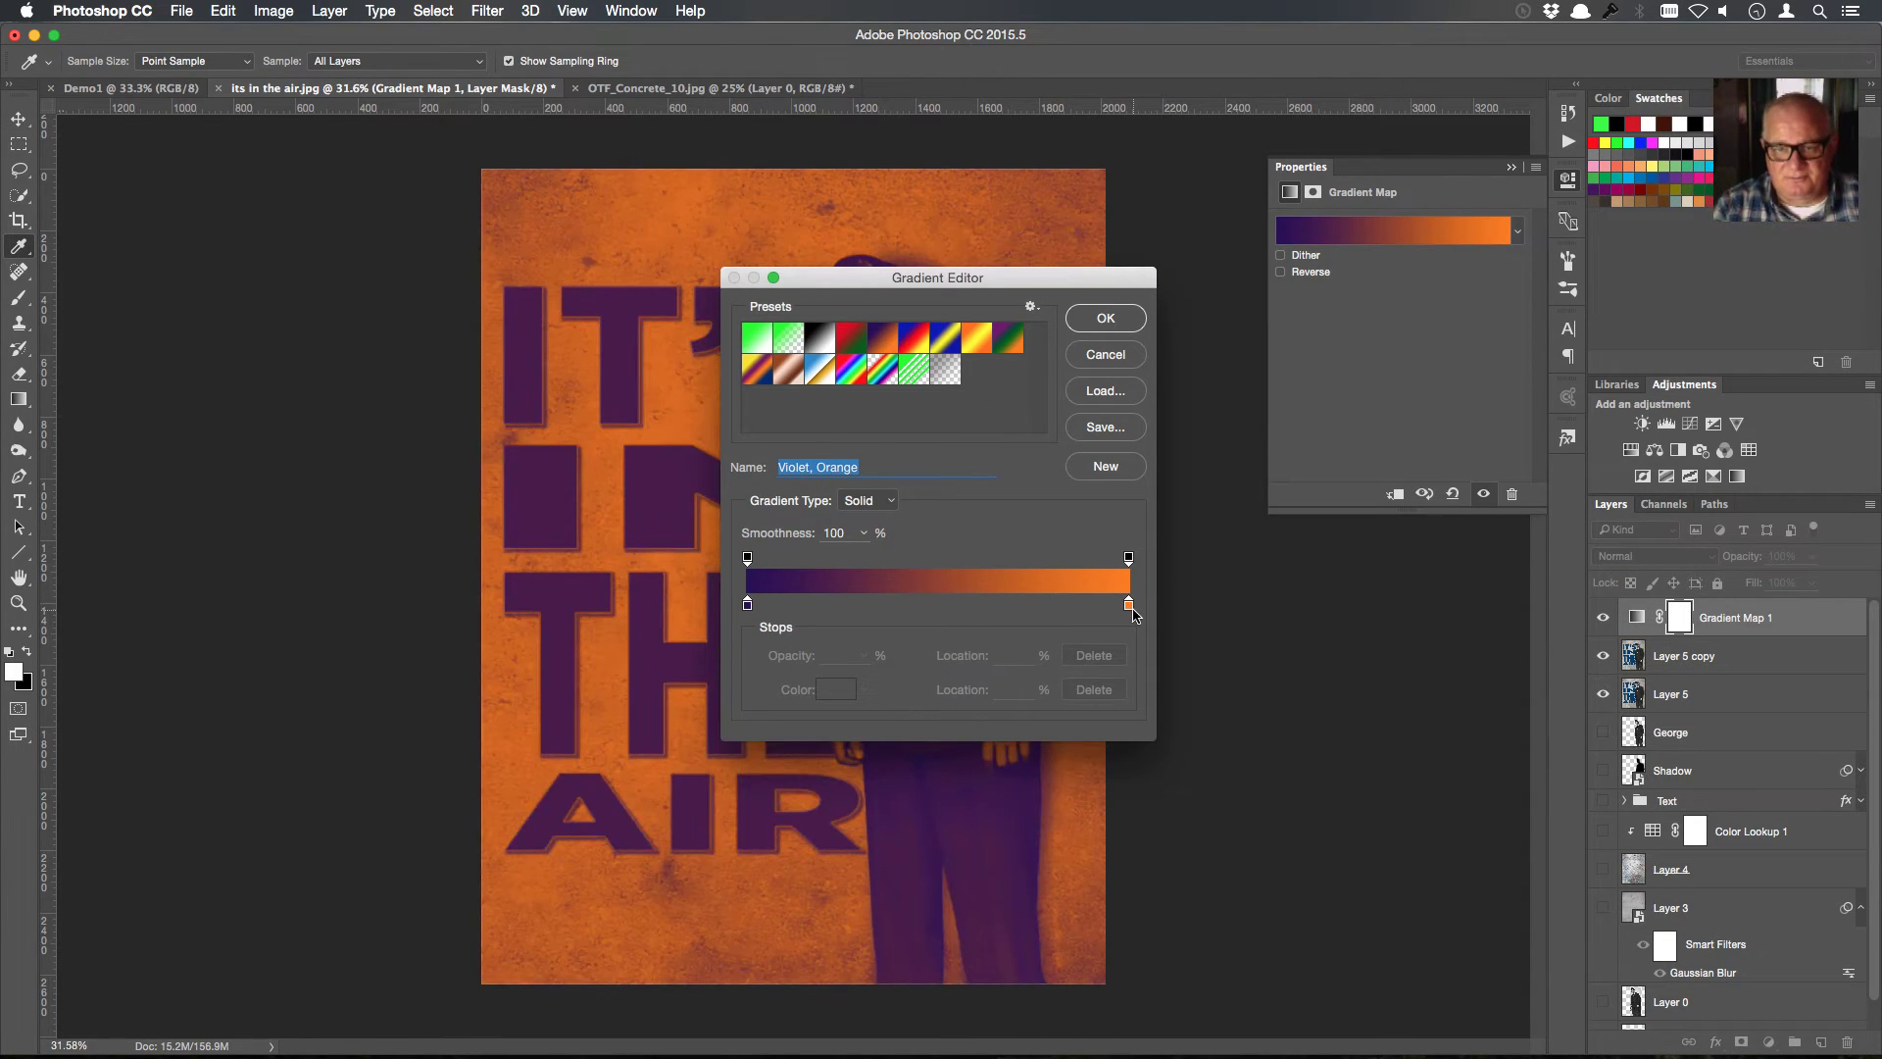
{"action": "left_click_drag", "start_coordinate": [1130, 608], "coordinate": [1110, 608]}
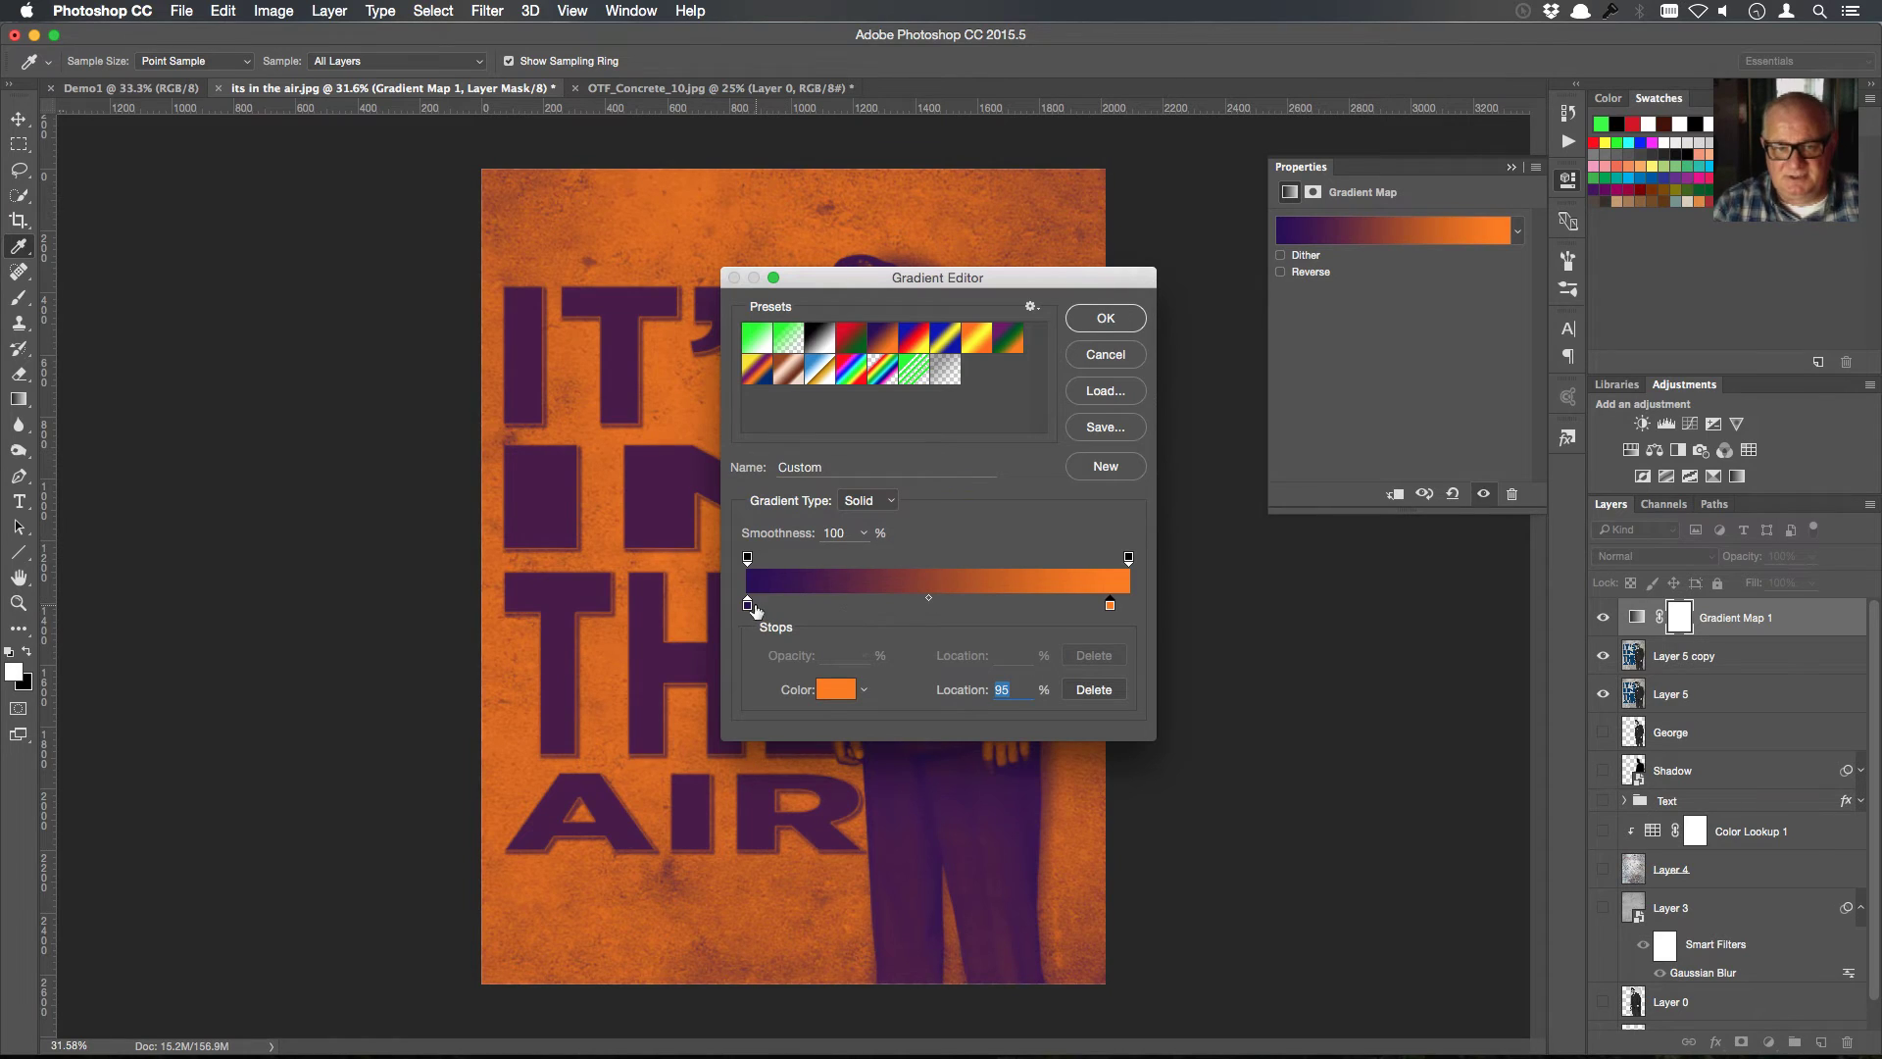
{"action": "left_click_drag", "start_coordinate": [751, 607], "coordinate": [770, 613]}
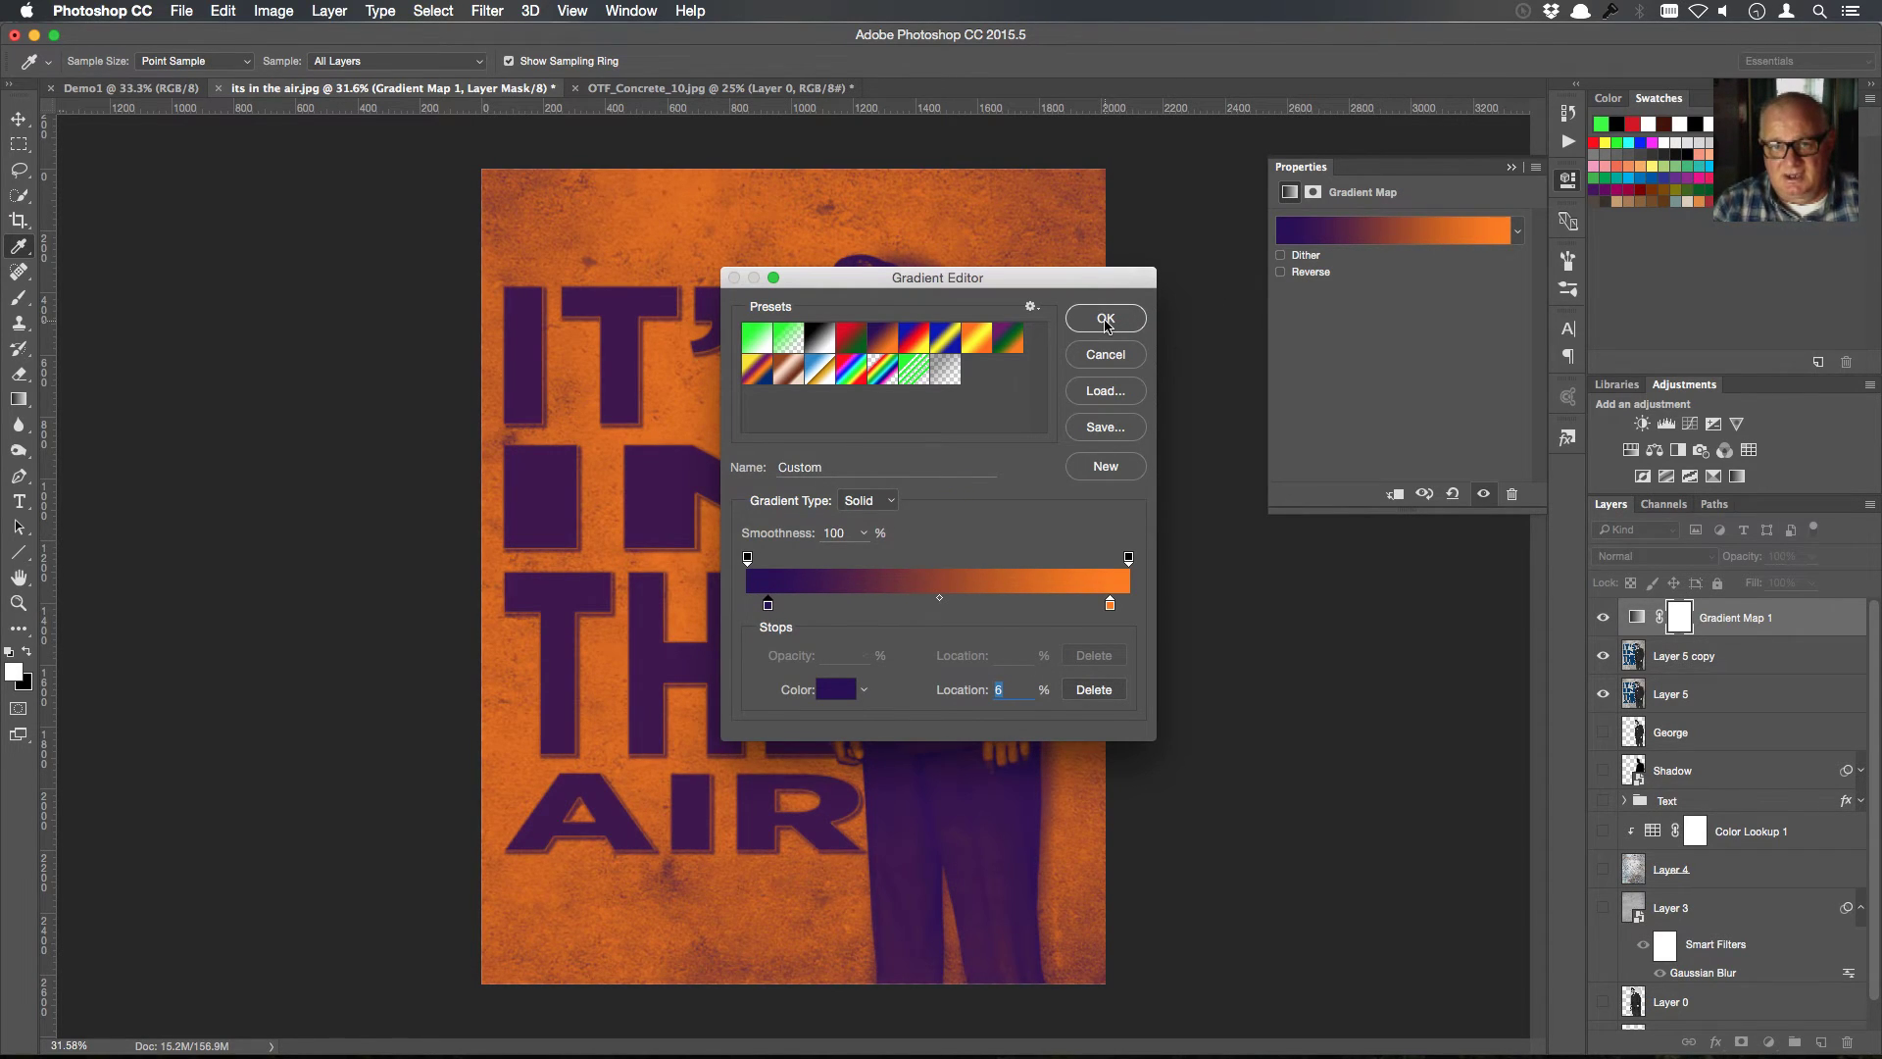
{"action": "left_click", "coordinate": [1105, 320]}
{"action": "key", "text": "v"}
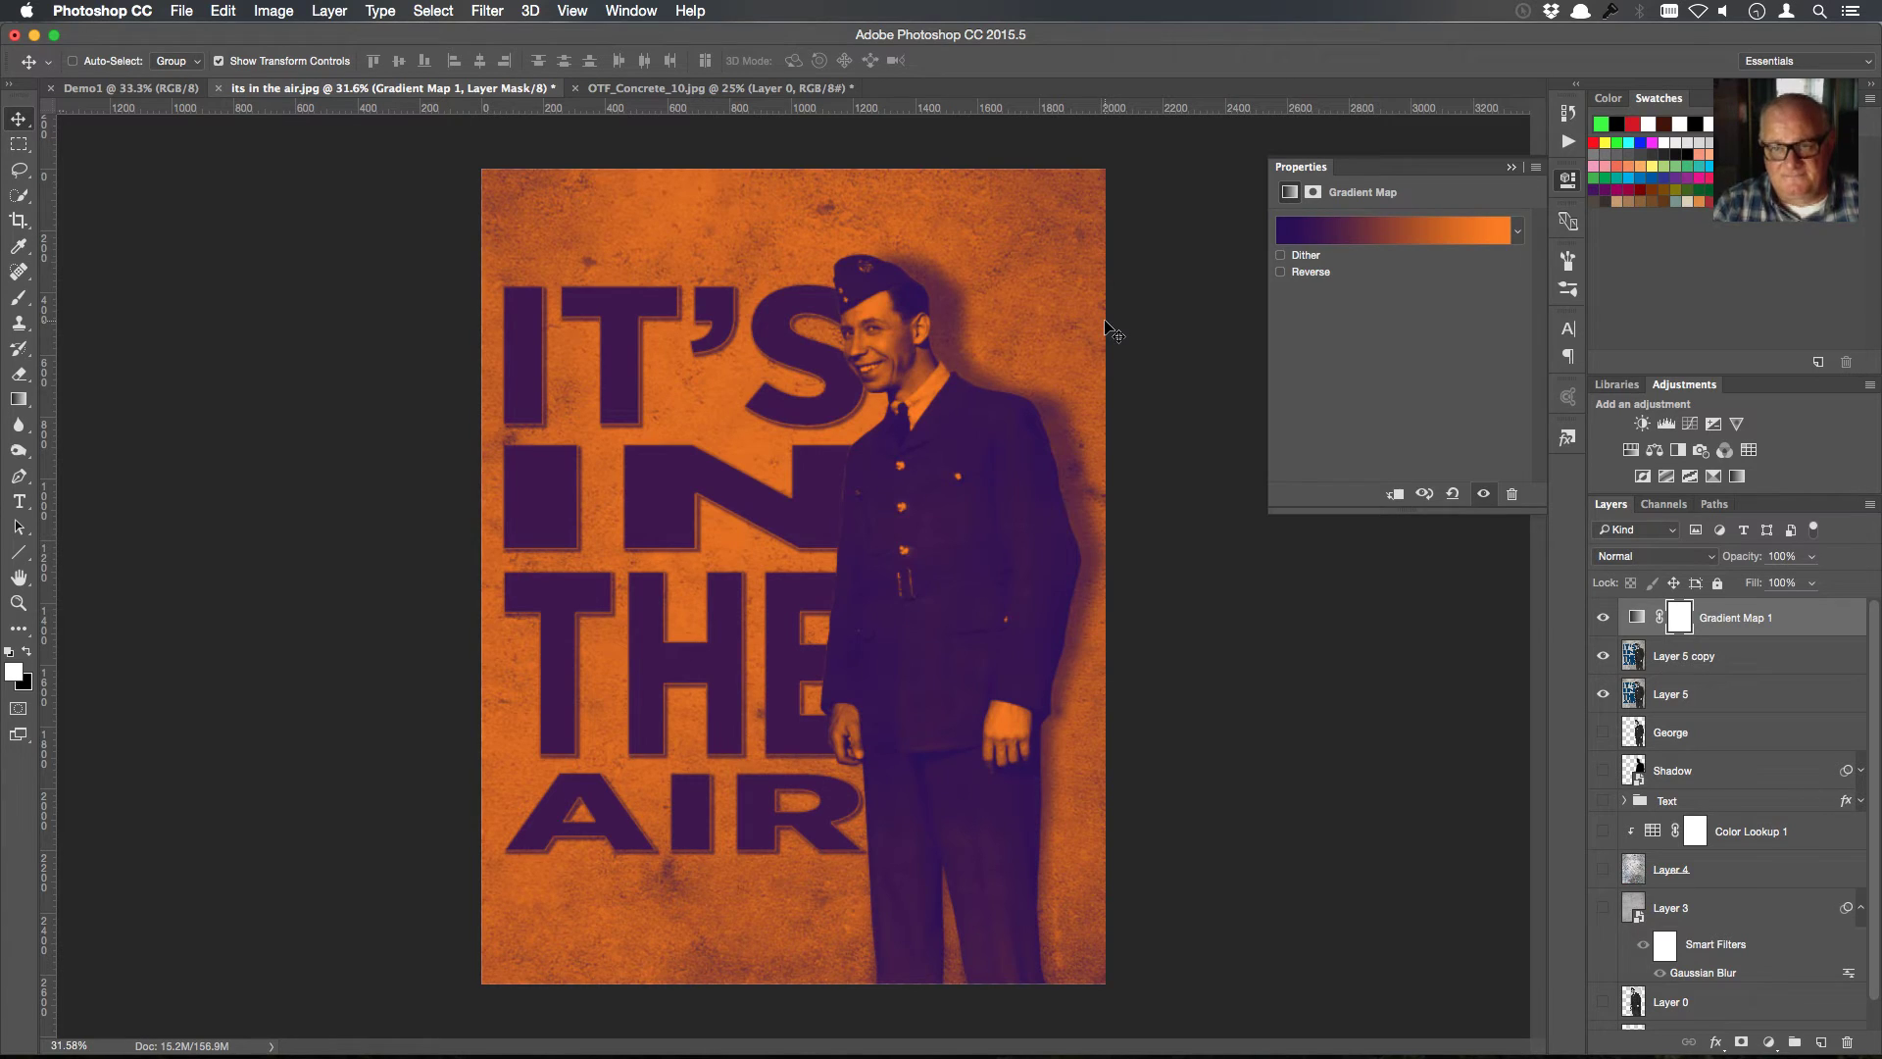
Collapse the gradient map's properties and set its layer blend mode to Overlay
{"action": "left_click", "coordinate": [1512, 168]}
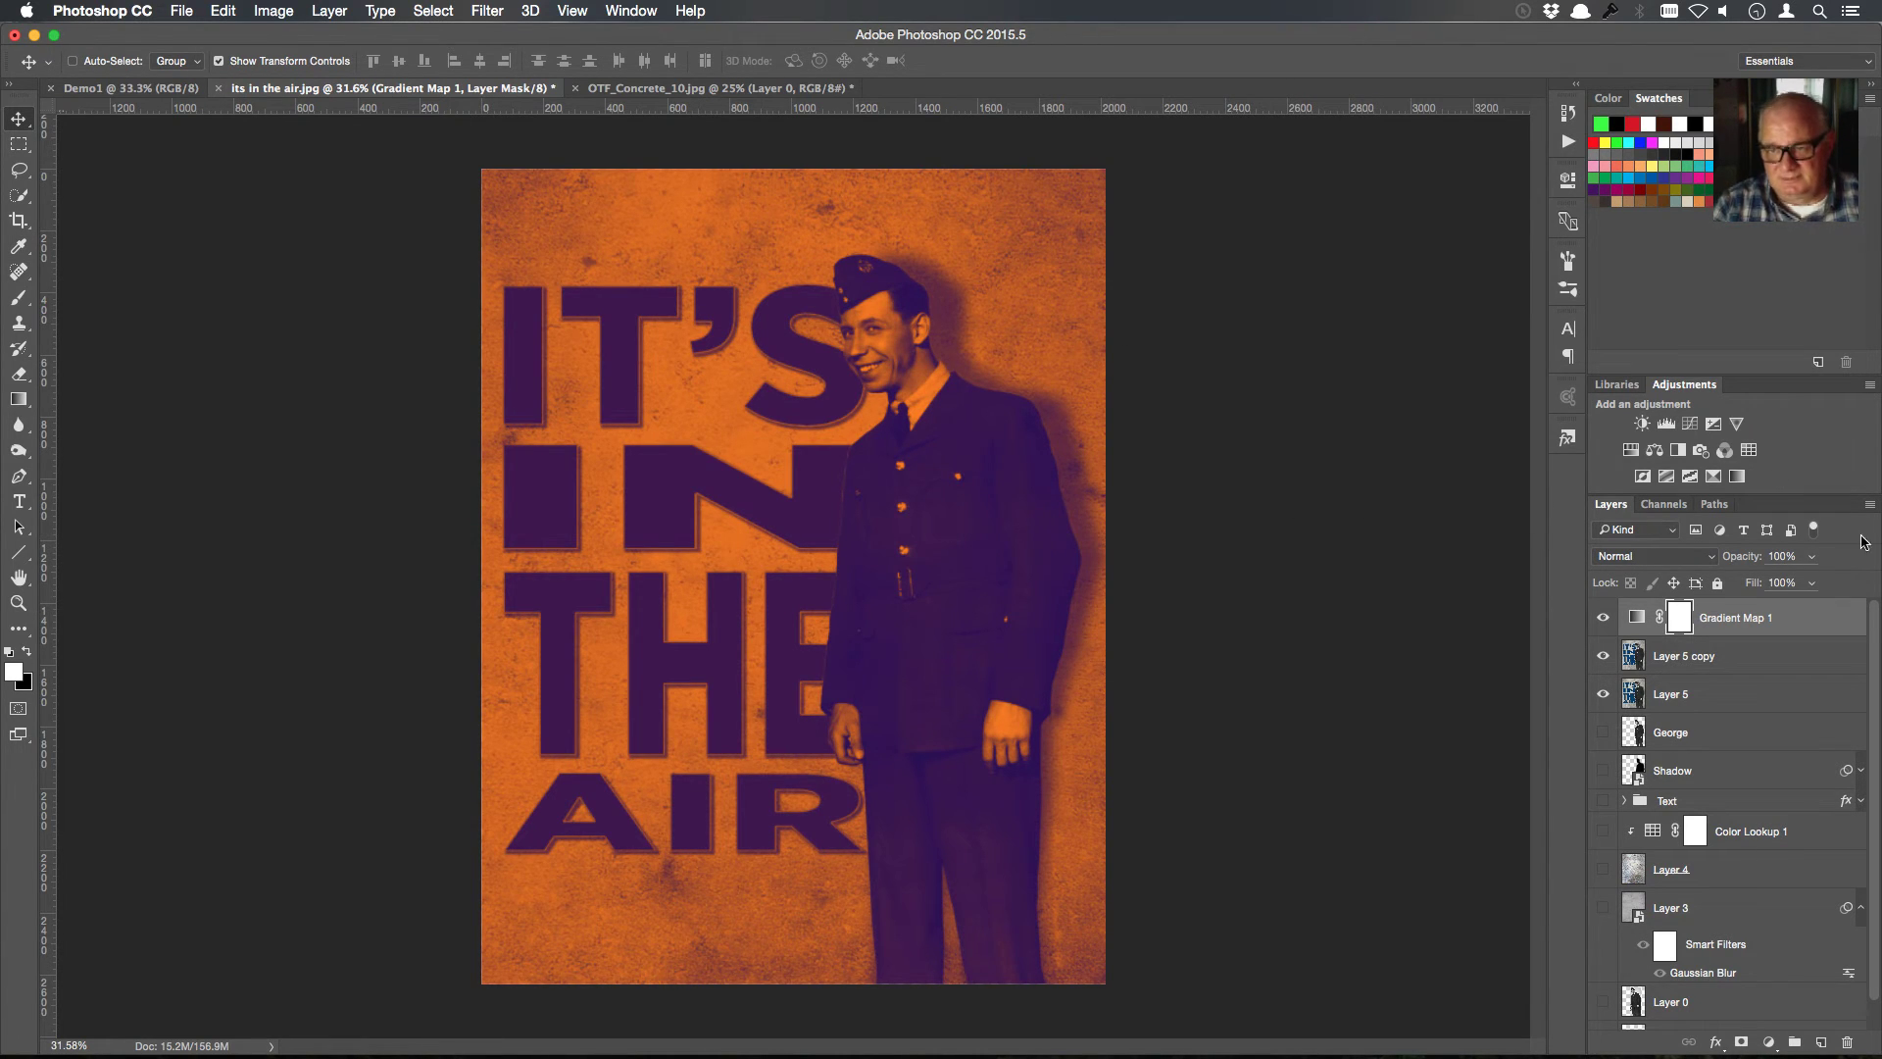
{"action": "left_click", "coordinate": [1712, 558]}
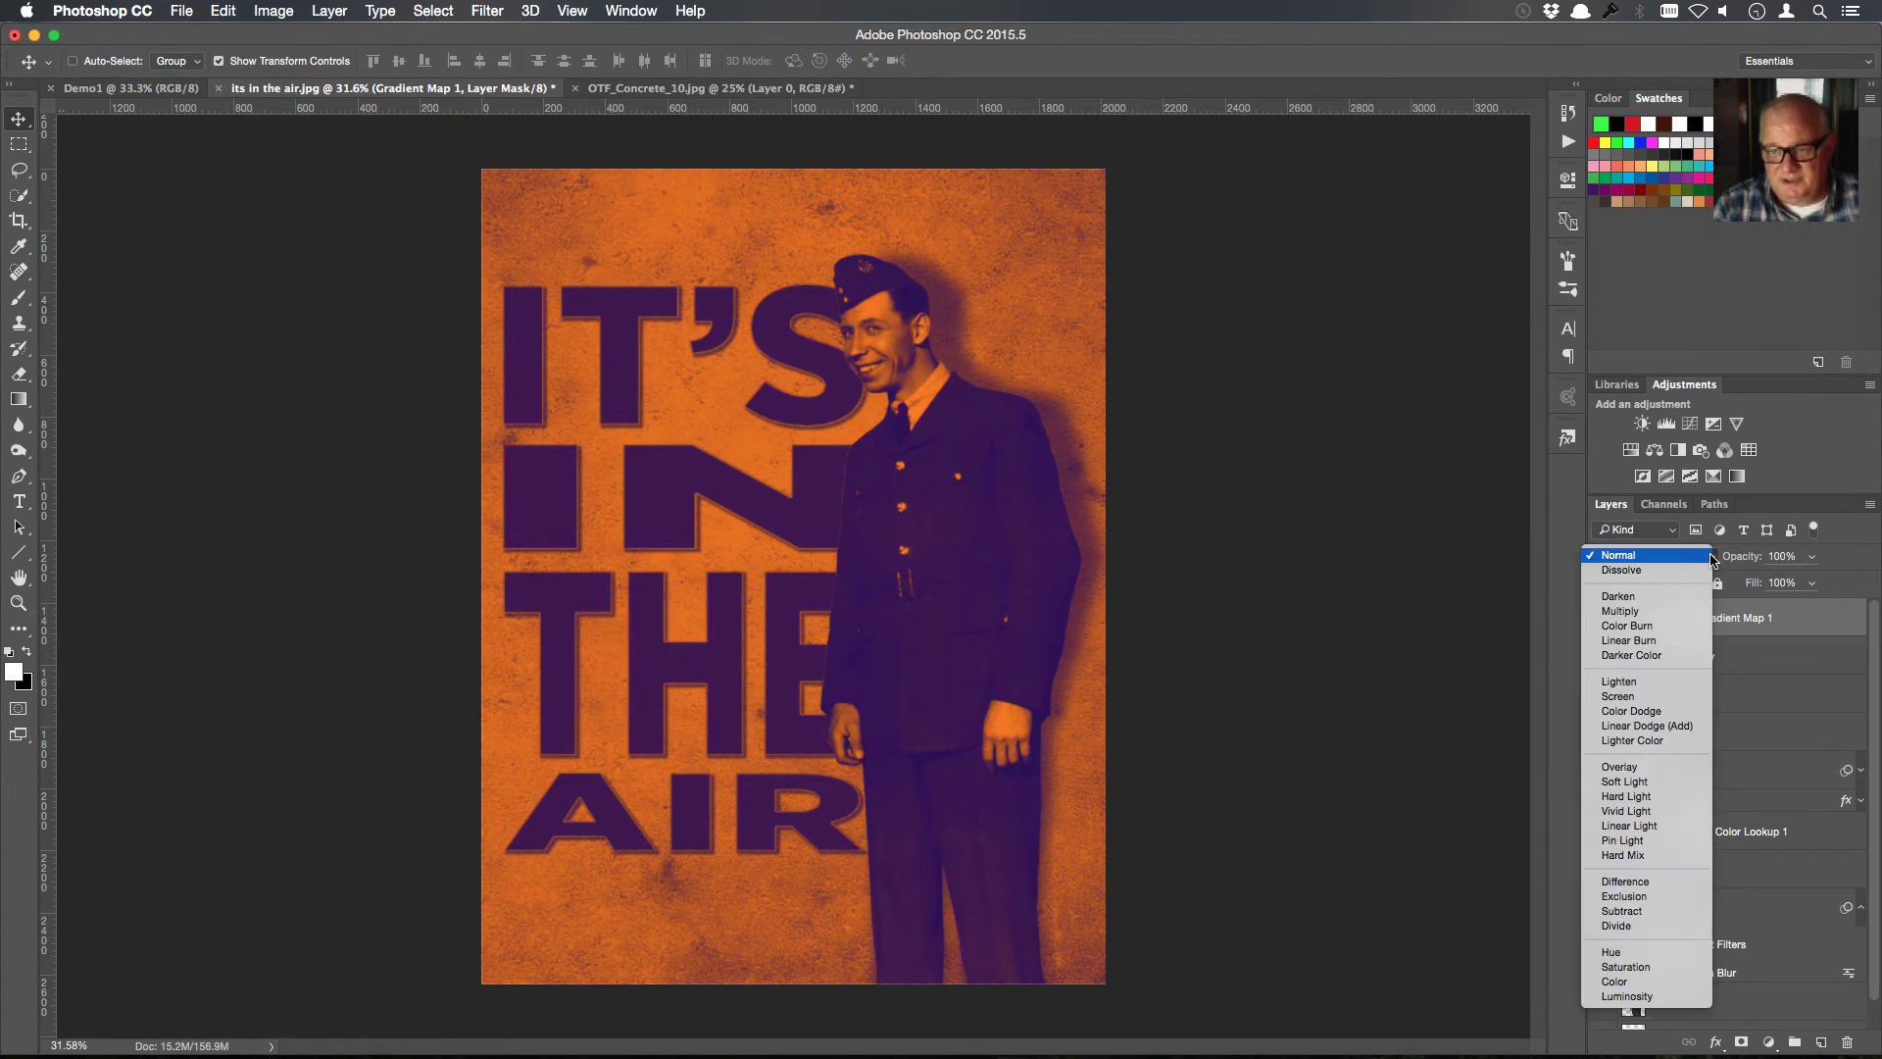
{"action": "left_click", "coordinate": [1647, 771]}
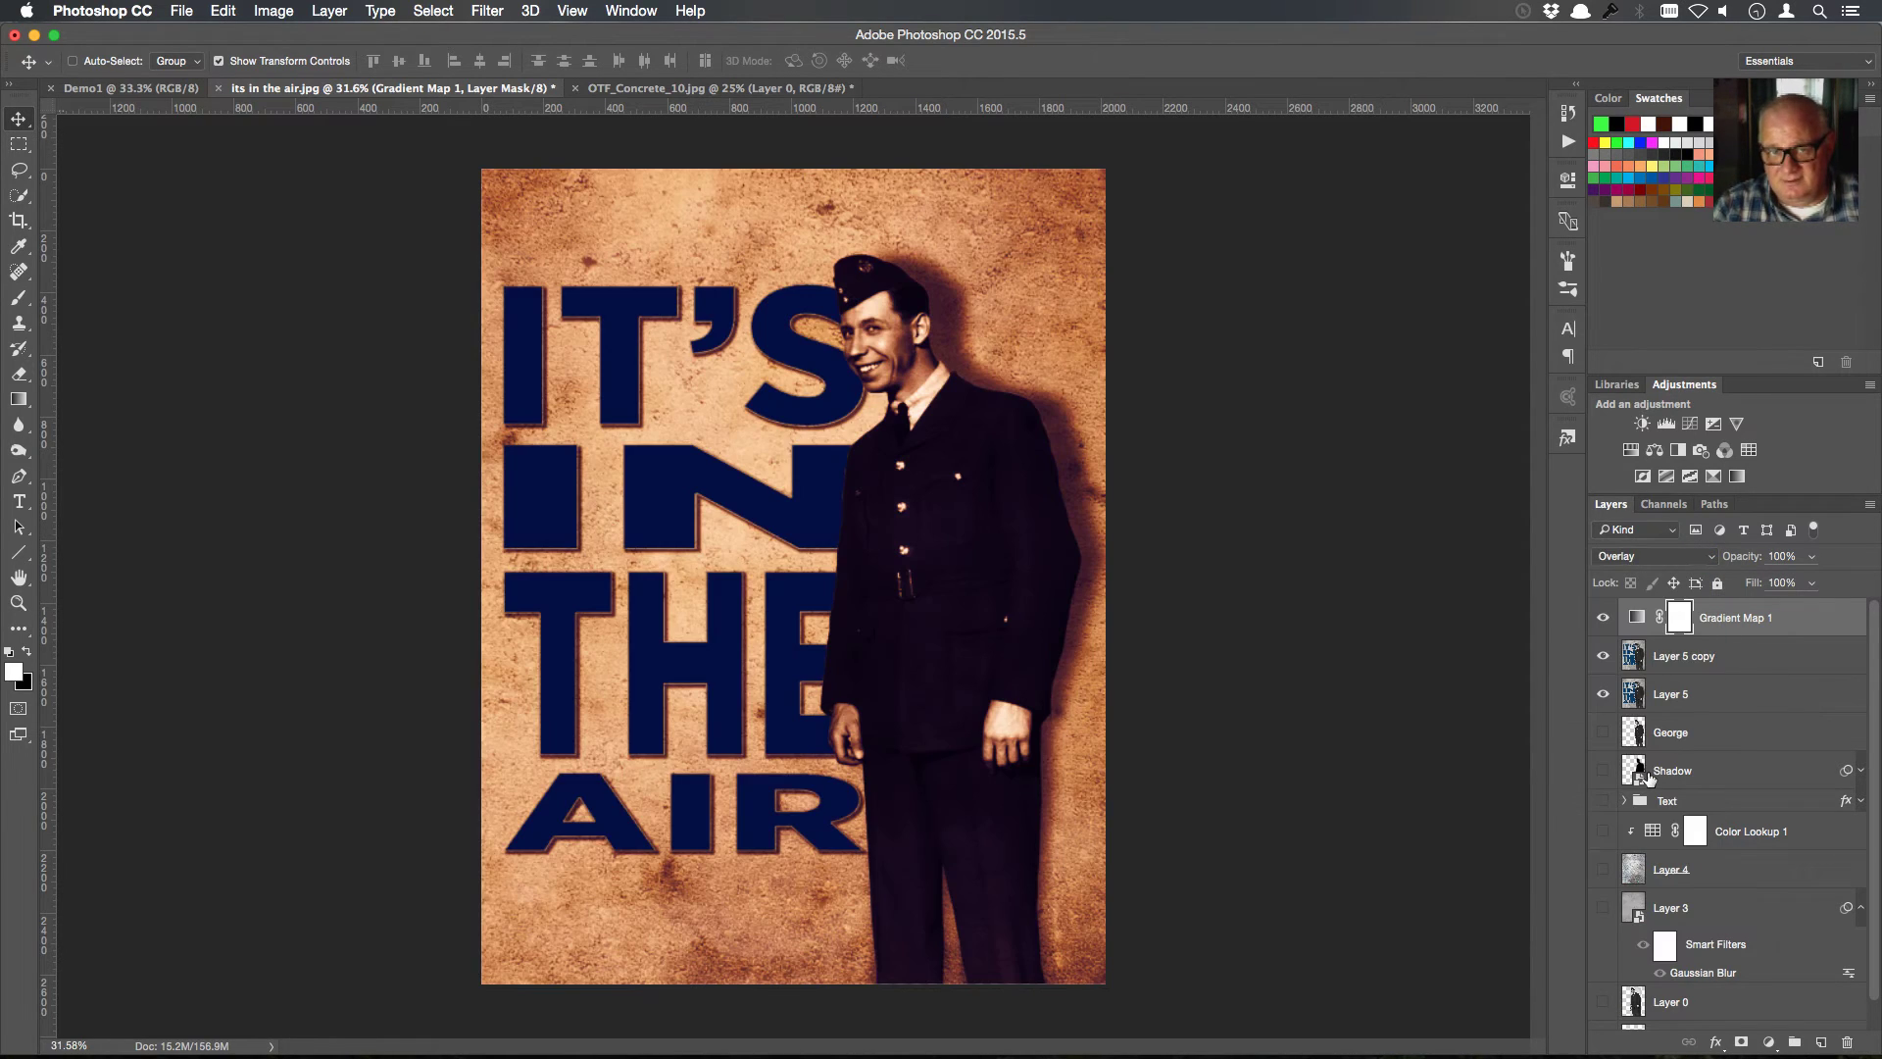
Change the gradient map layer's blend mode to Soft Light and set its opacity to 64%
{"action": "left_click", "coordinate": [1814, 559]}
{"action": "left_click_drag", "start_coordinate": [1809, 580], "coordinate": [1752, 588]}
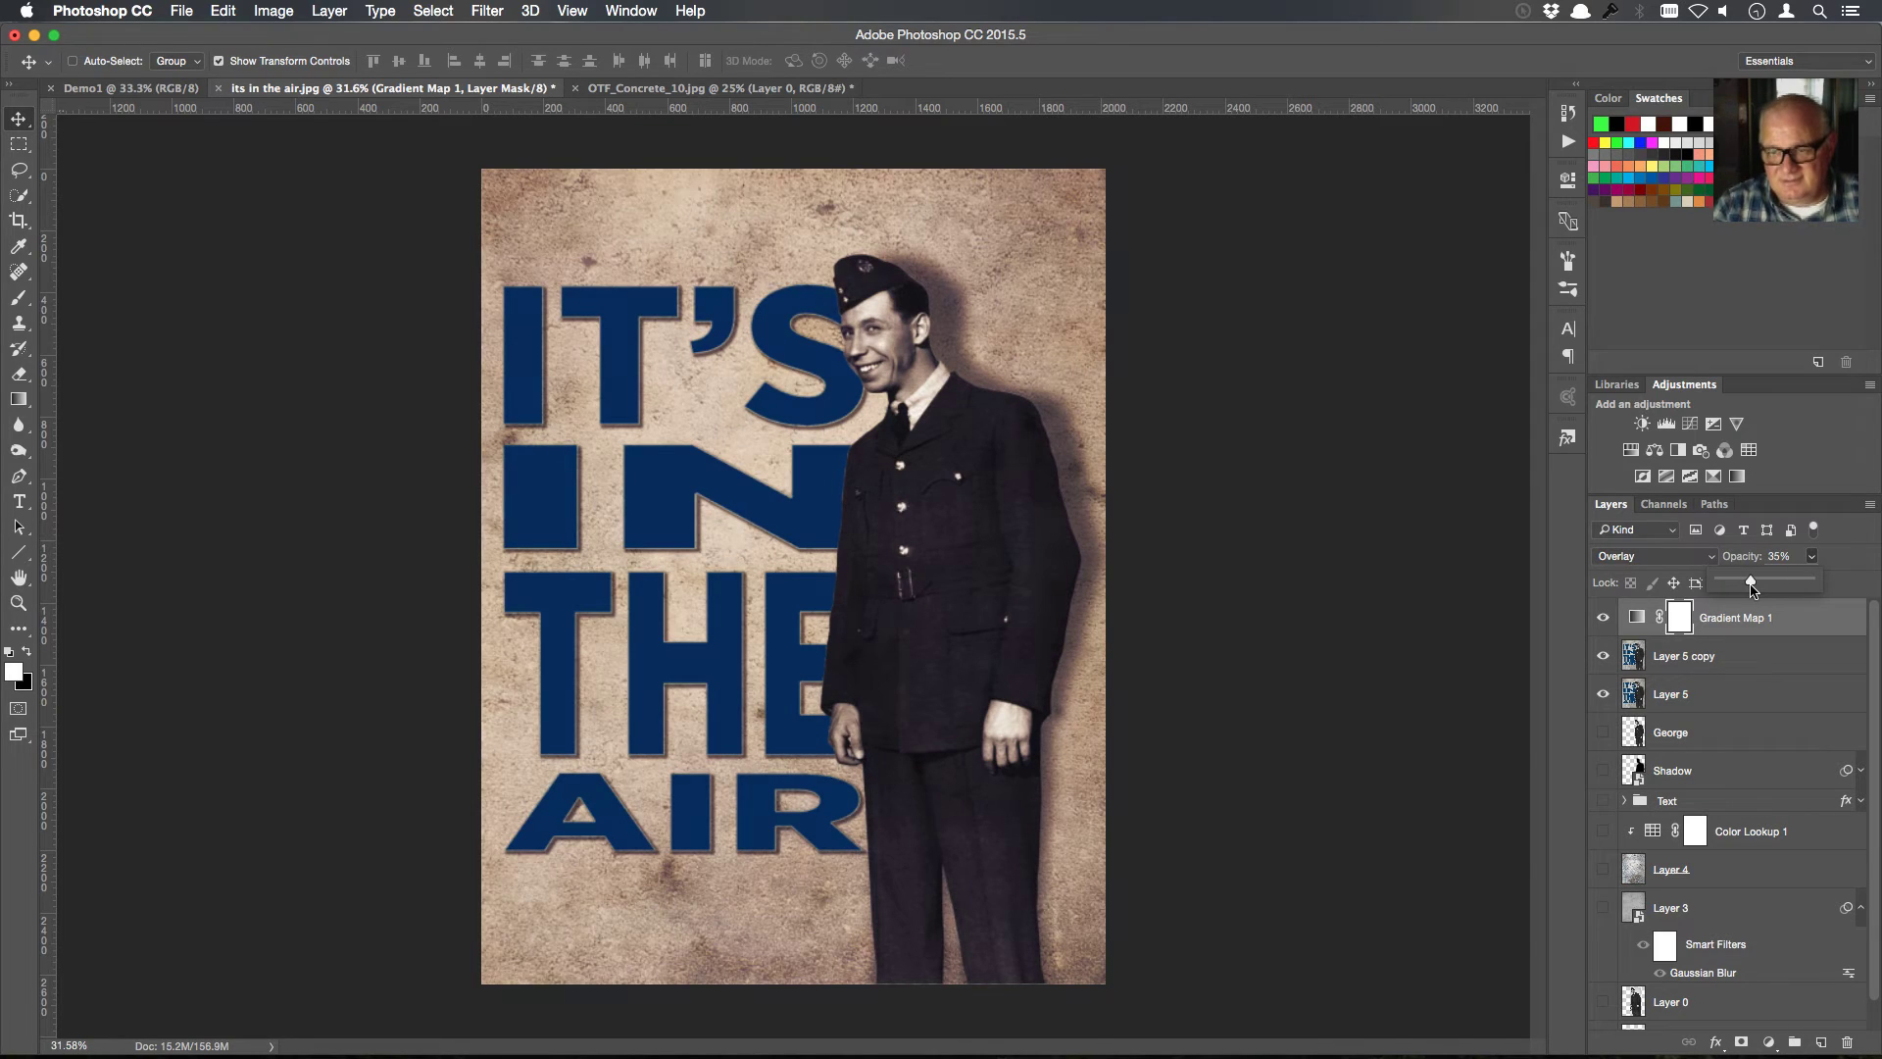
{"action": "left_click_drag", "start_coordinate": [1752, 589], "coordinate": [1747, 587]}
{"action": "left_click", "coordinate": [1705, 556]}
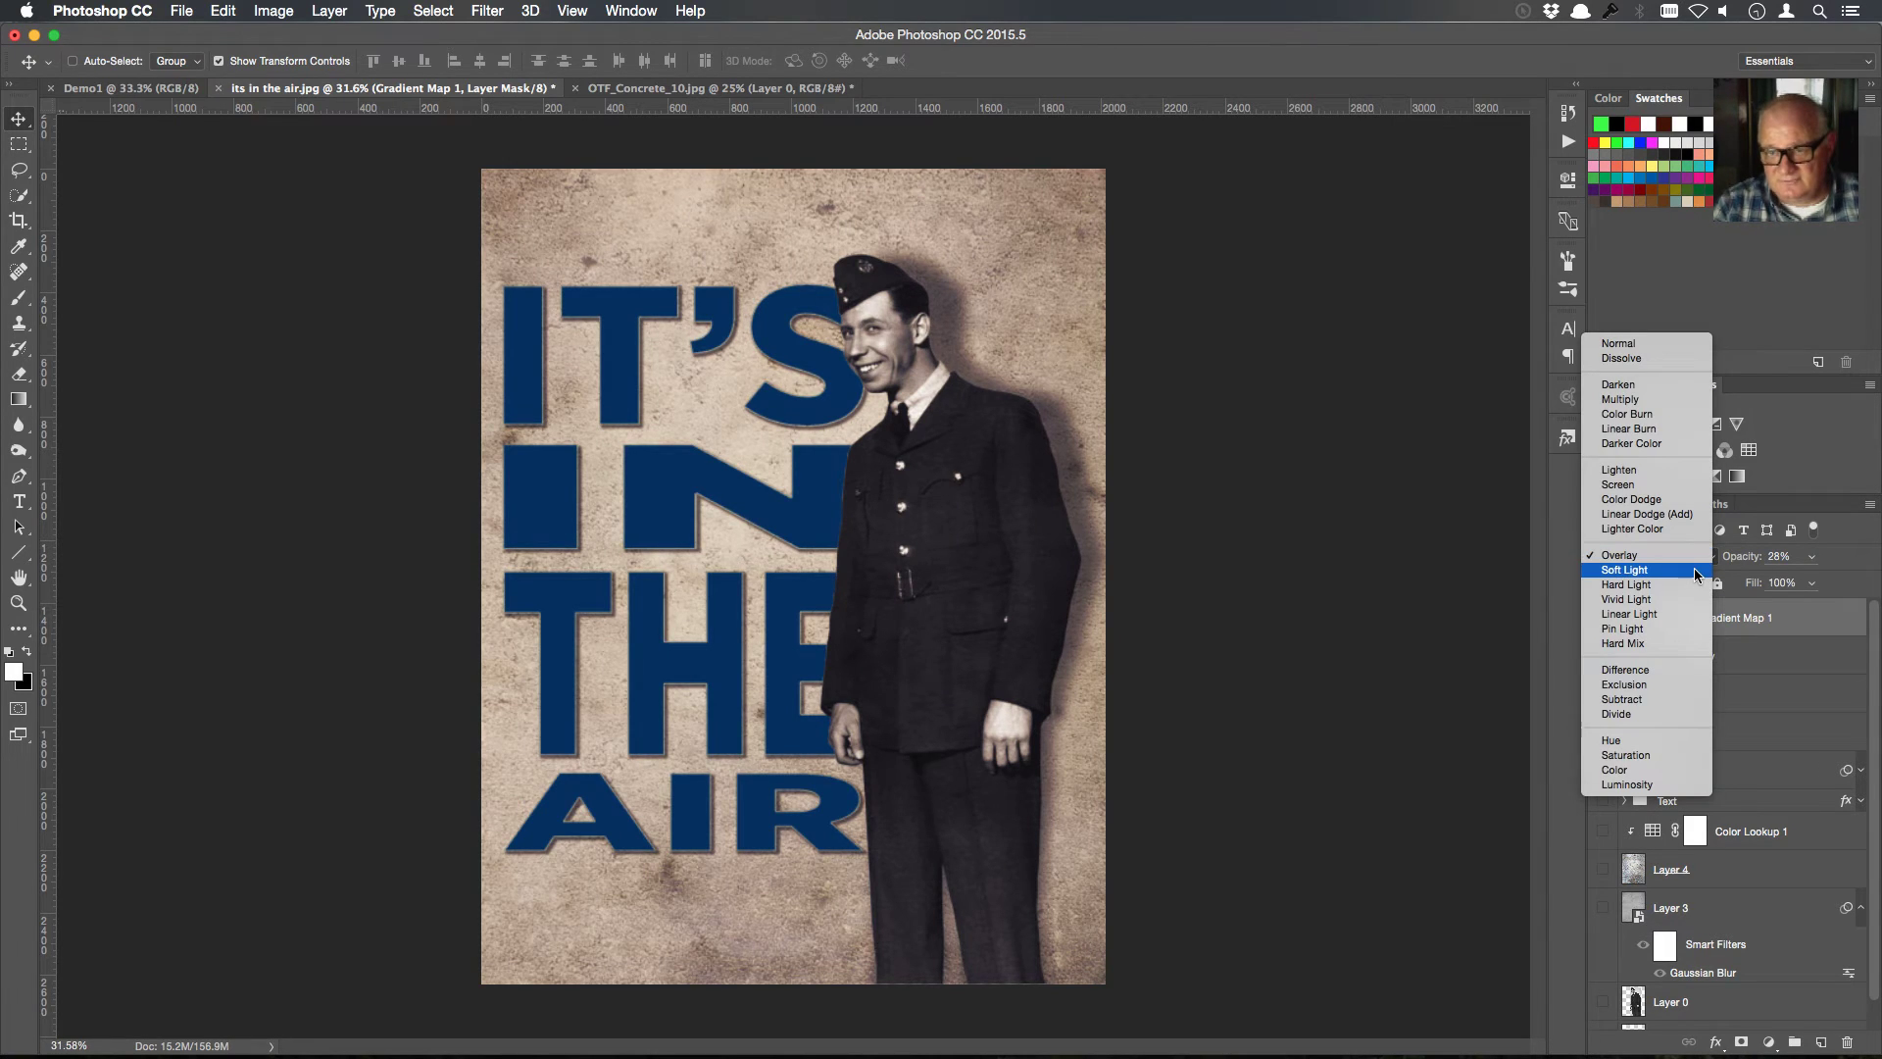
{"action": "left_click", "coordinate": [1696, 574]}
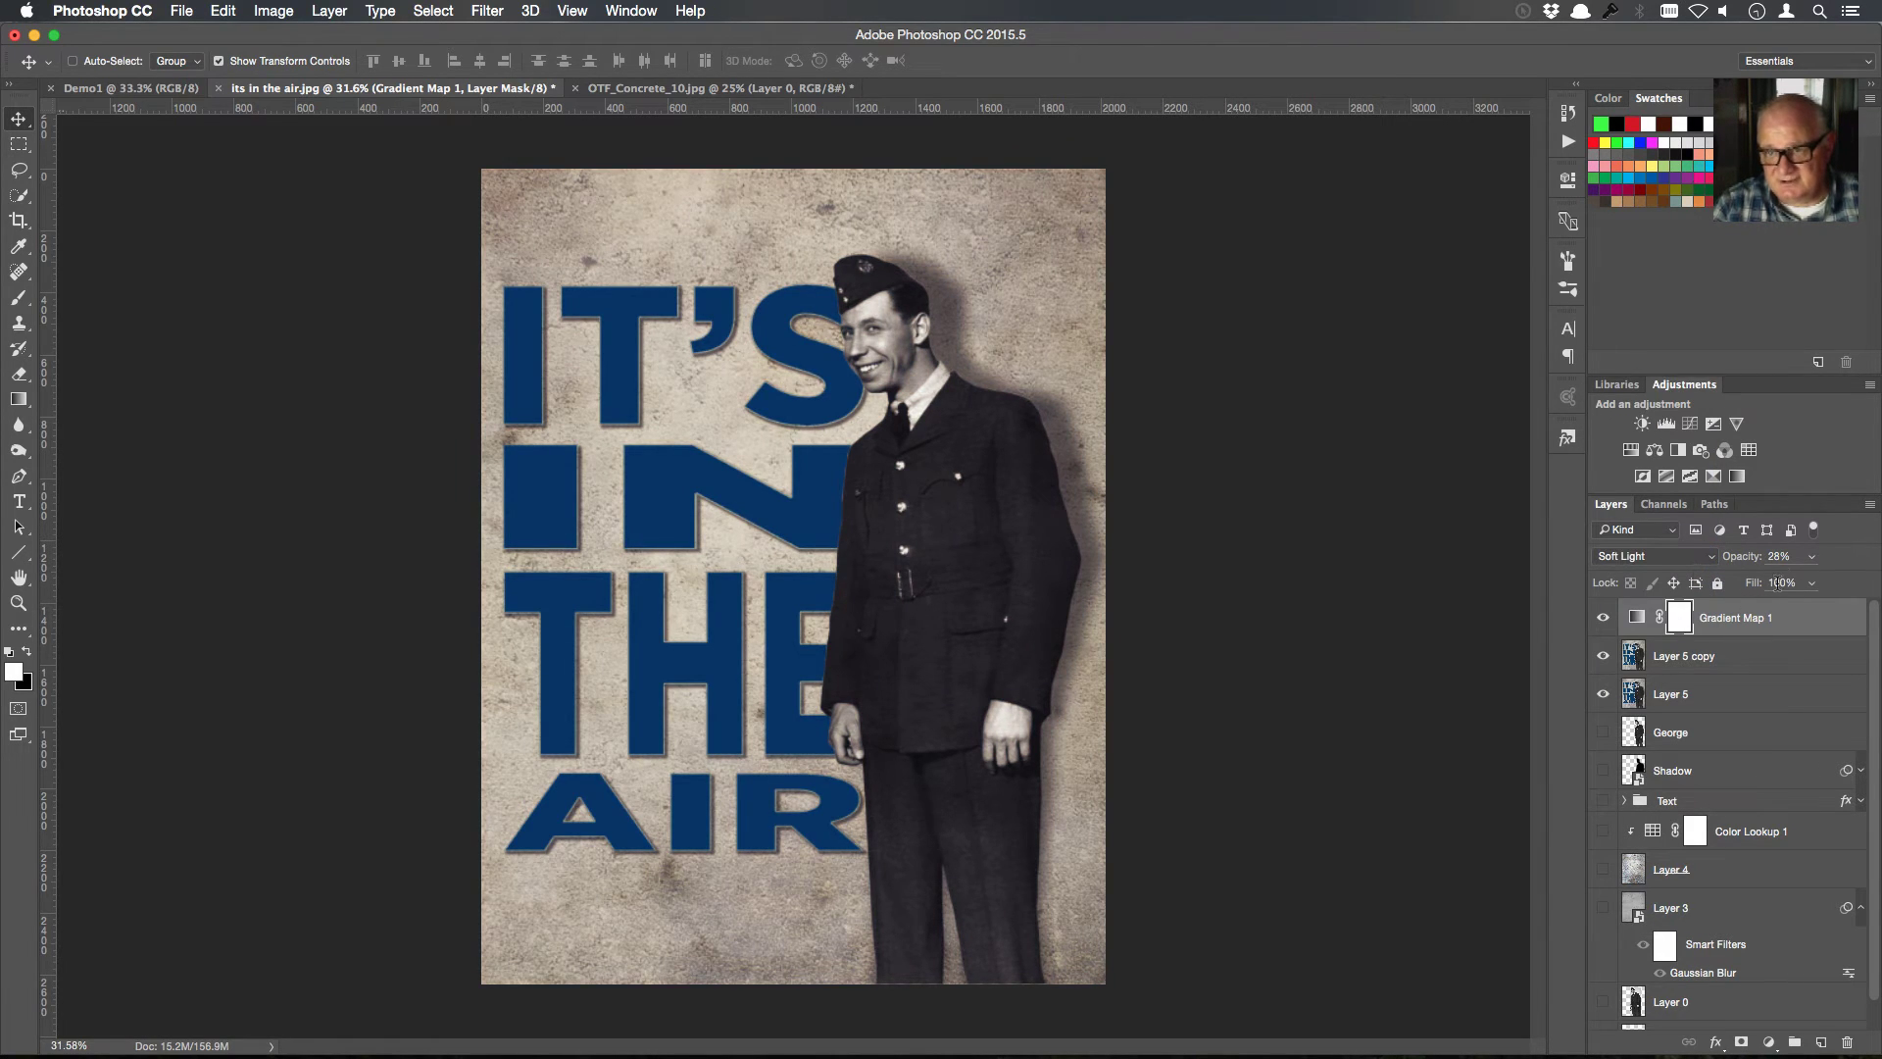
{"action": "left_click", "coordinate": [1811, 556]}
{"action": "left_click_drag", "start_coordinate": [1802, 587], "coordinate": [1836, 585]}
{"action": "left_click", "coordinate": [1846, 535]}
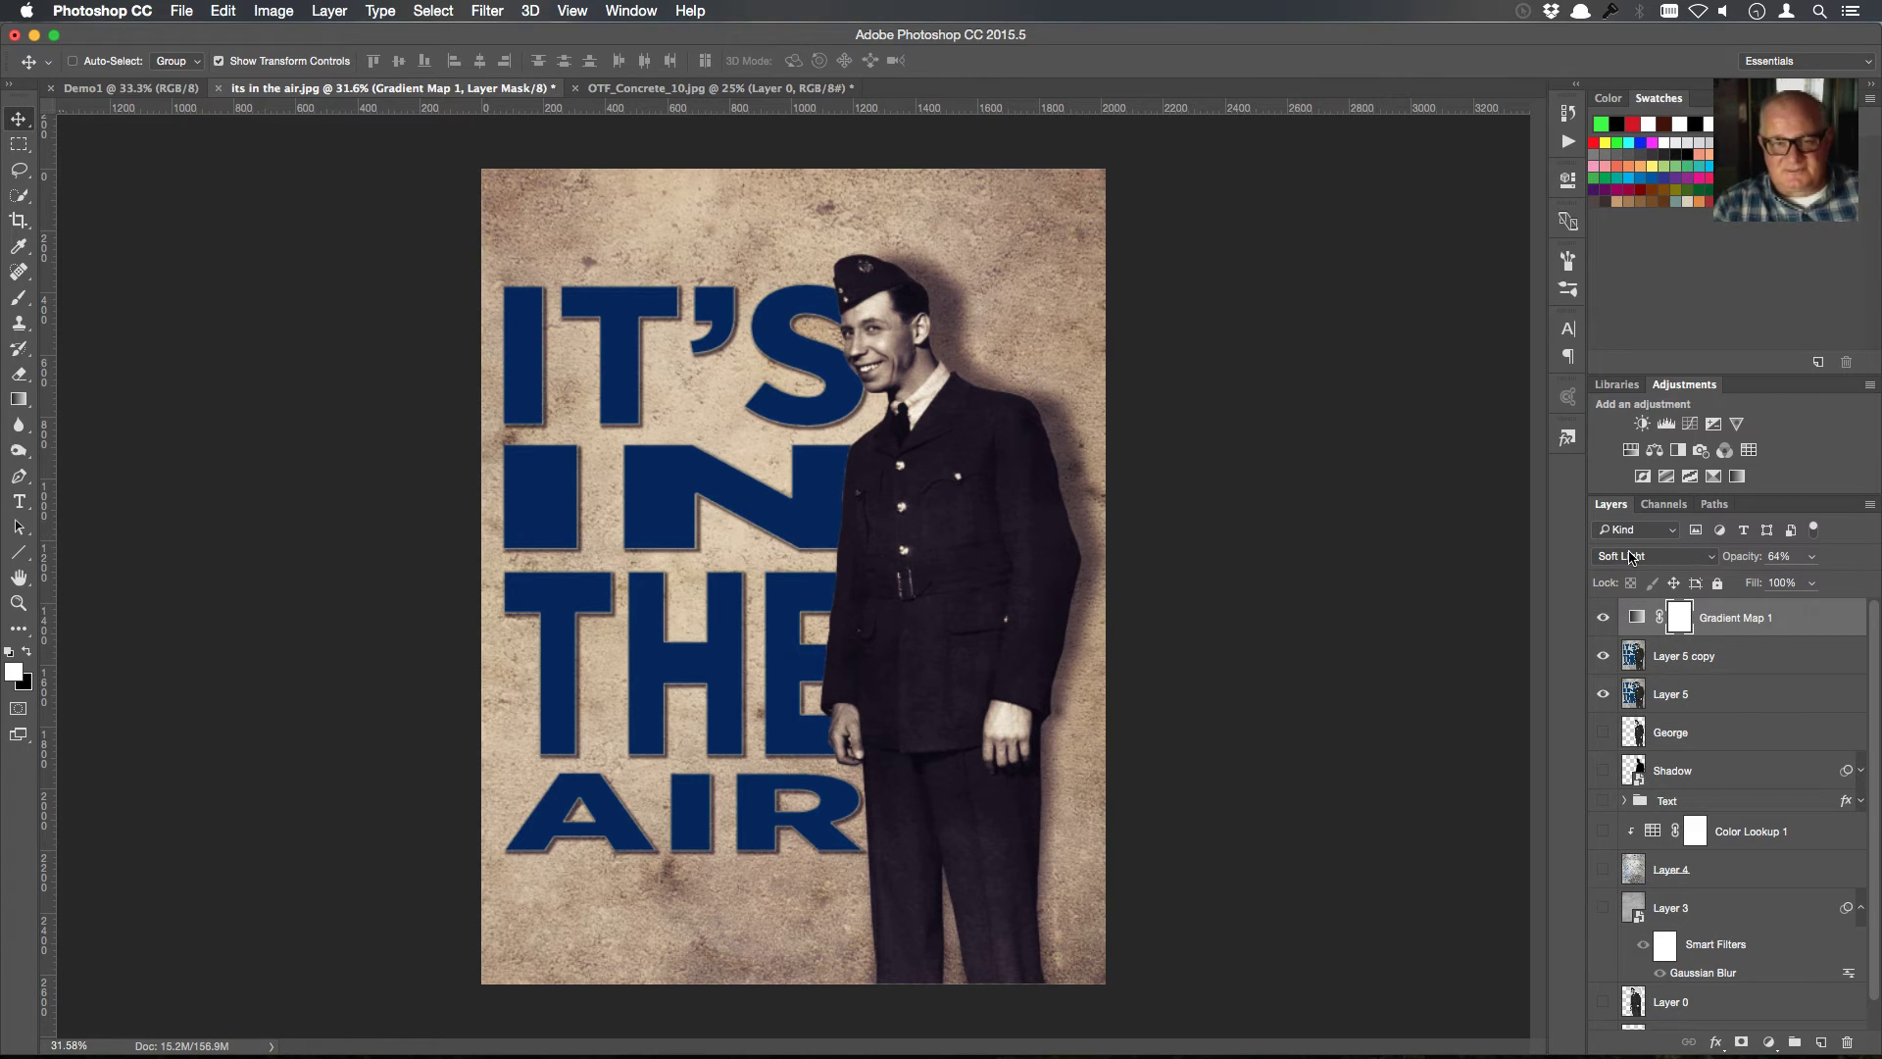
Merge the gradient map down into Layer 5 copy and compare the result with the original merged layer
{"action": "right_click", "coordinate": [1819, 624]}
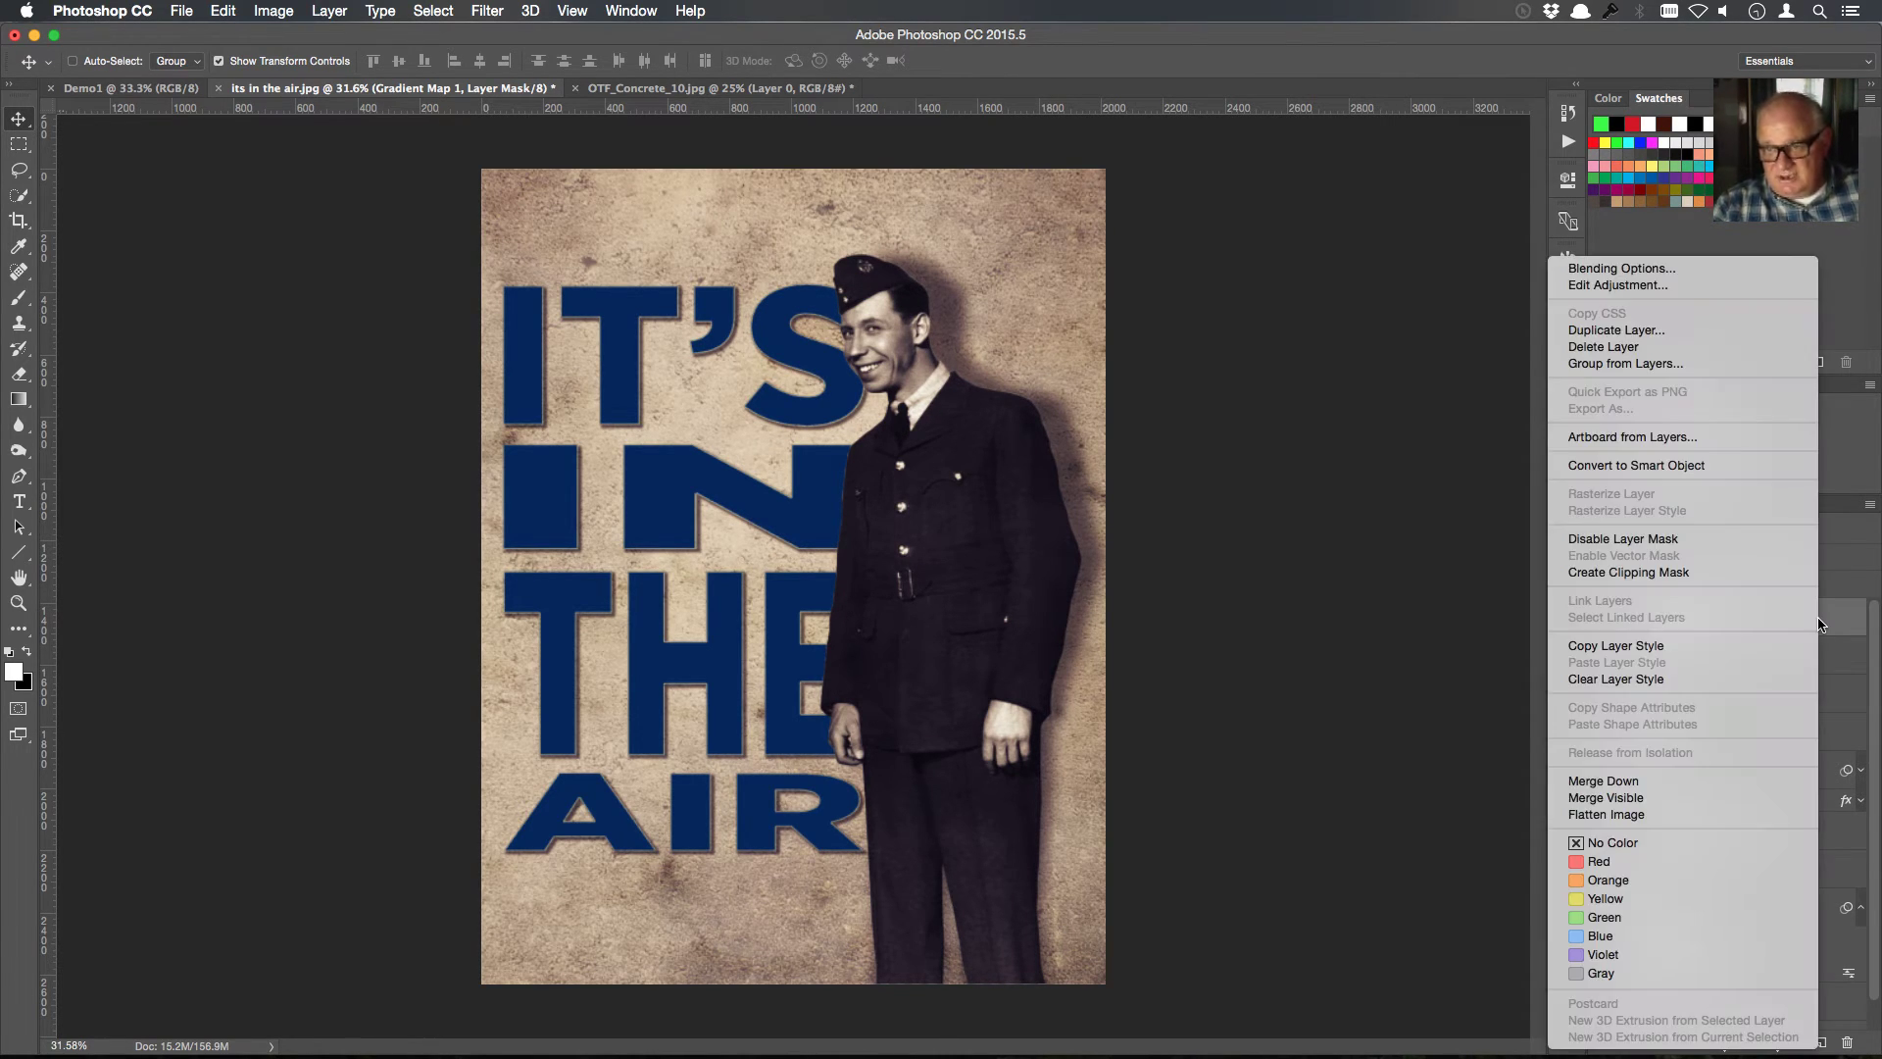
{"action": "left_click", "coordinate": [1673, 780]}
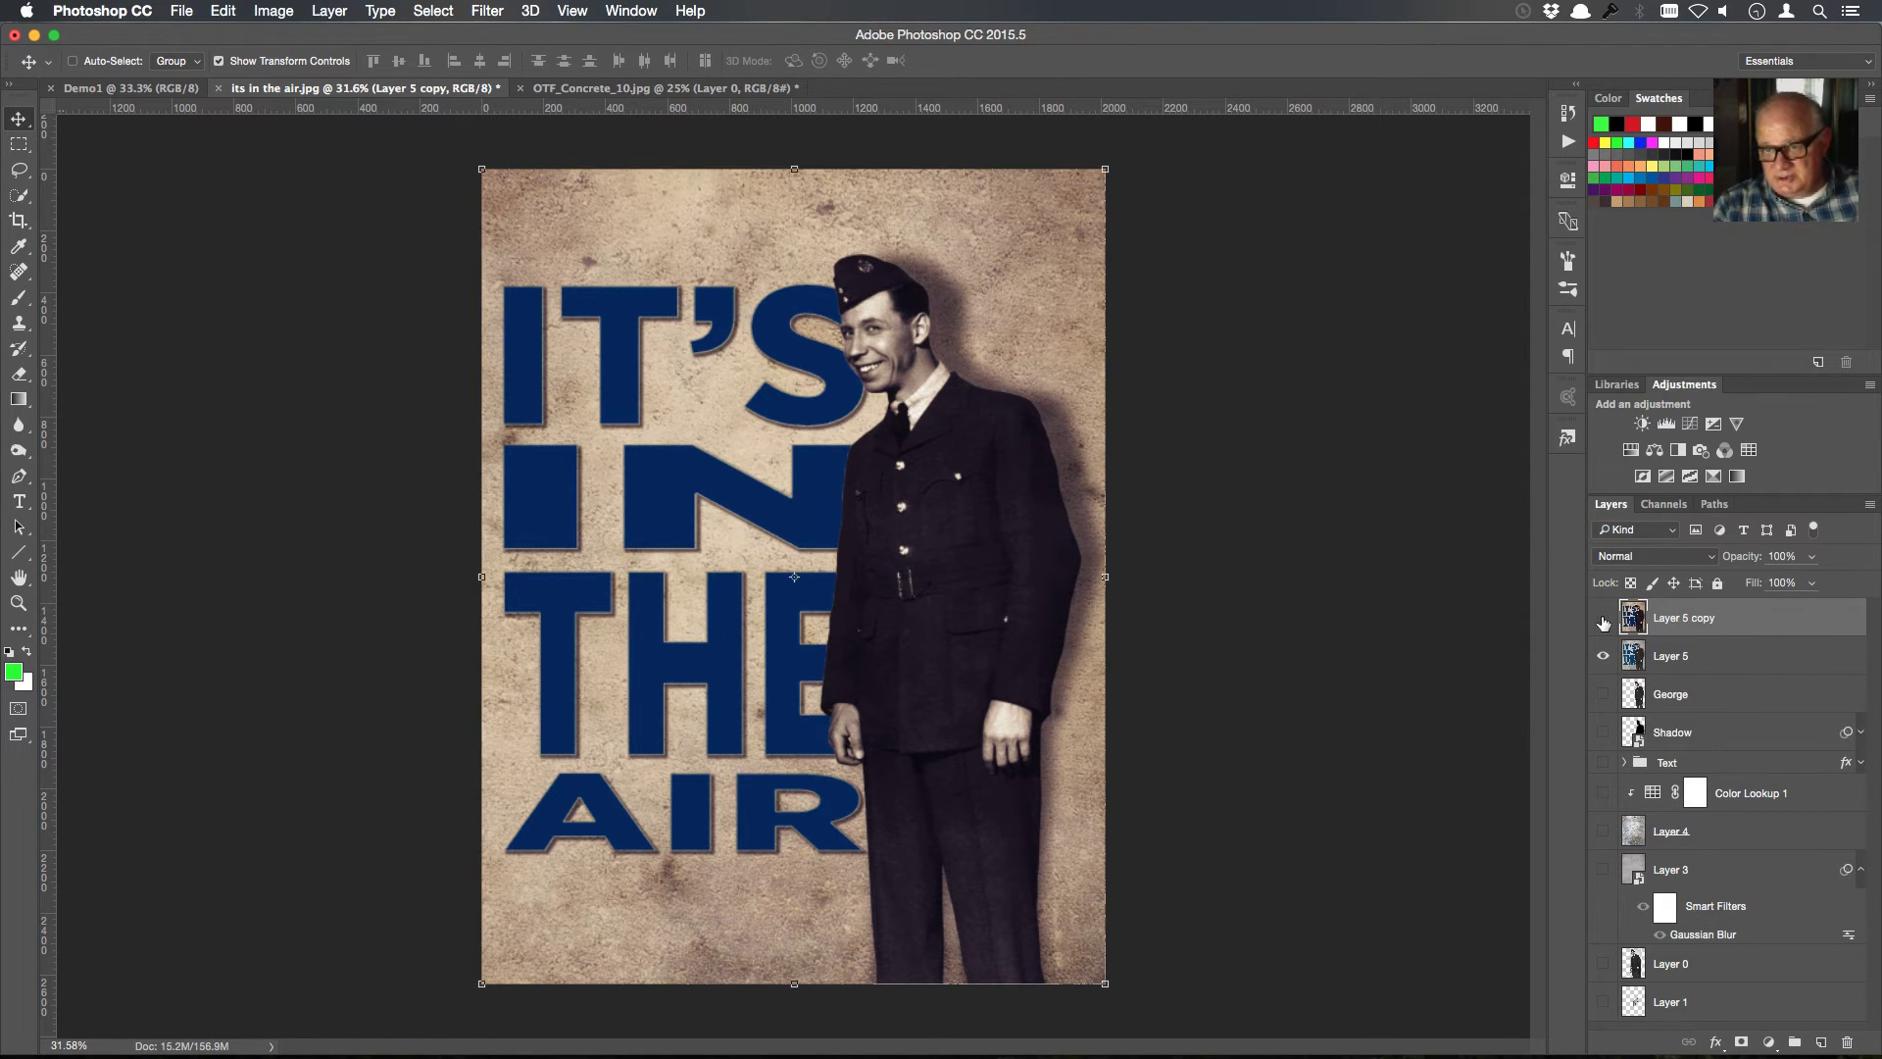
{"action": "left_click", "coordinate": [1604, 618]}
{"action": "left_click", "coordinate": [1604, 618]}
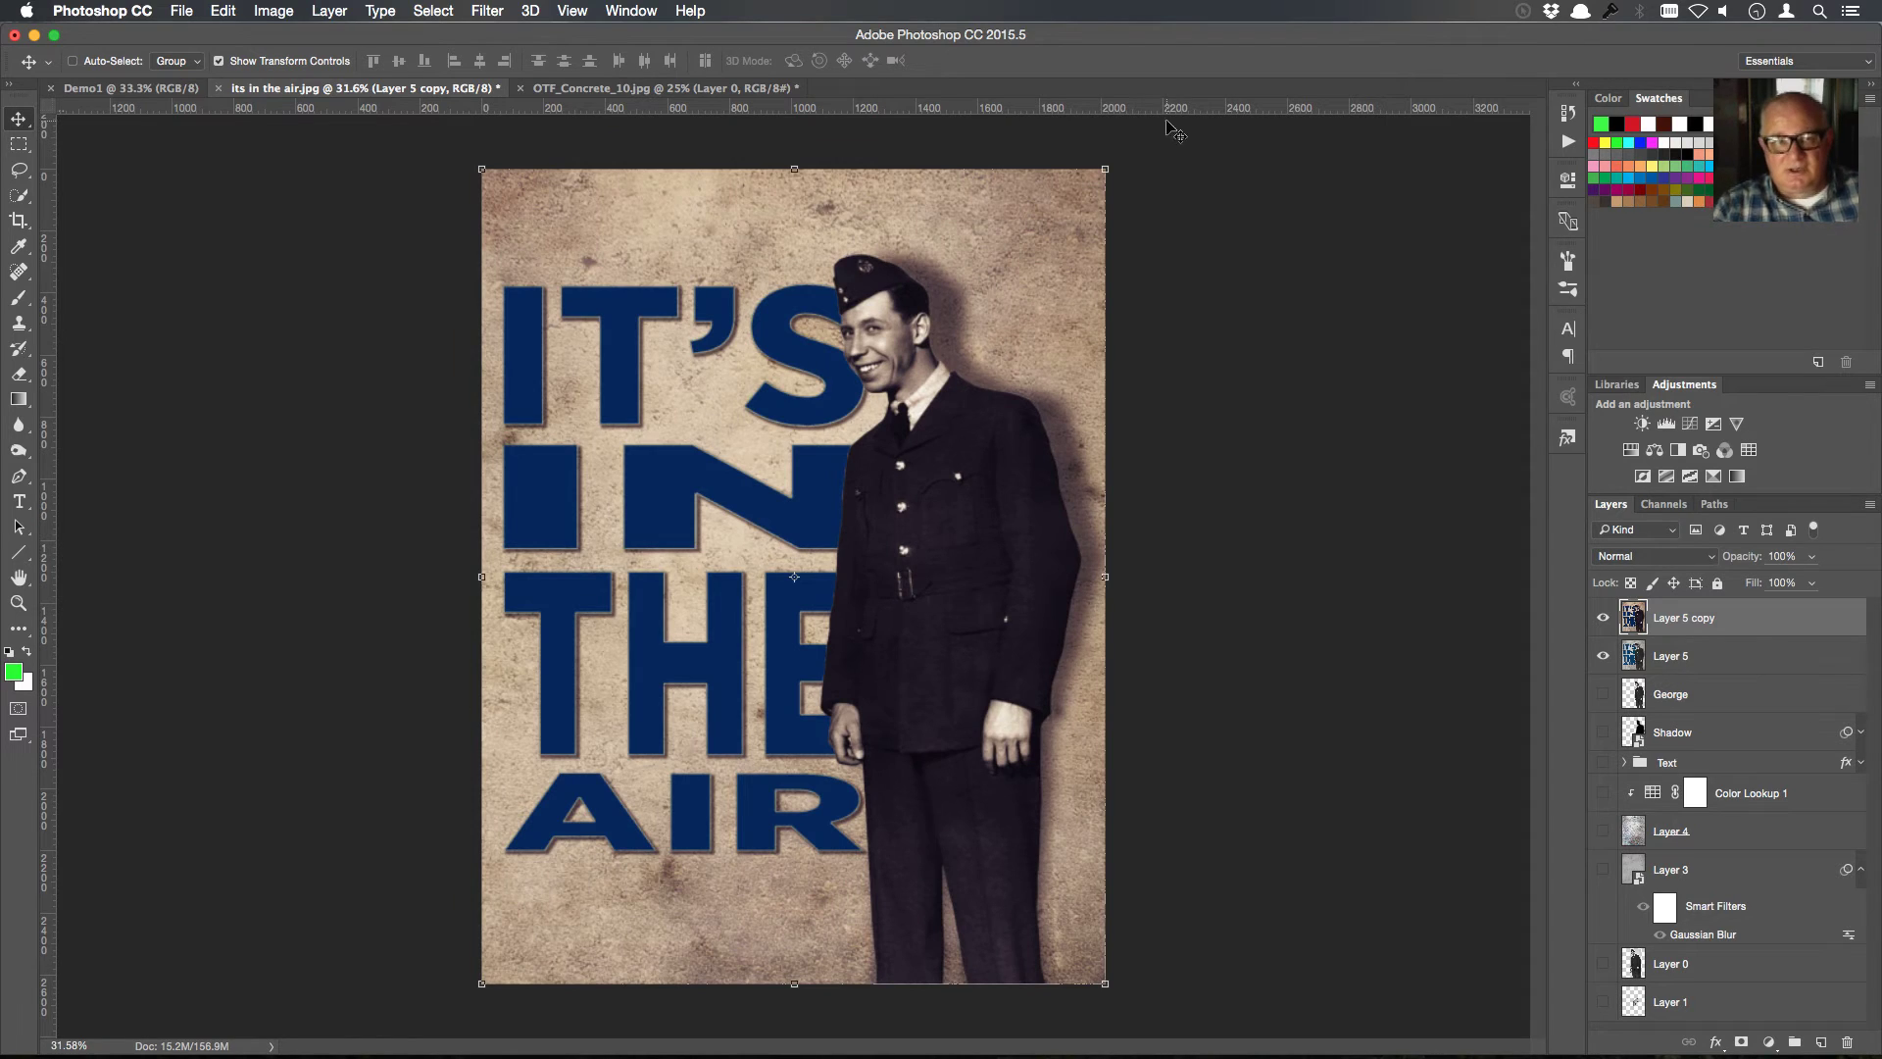
{"action": "left_click", "coordinate": [493, 13]}
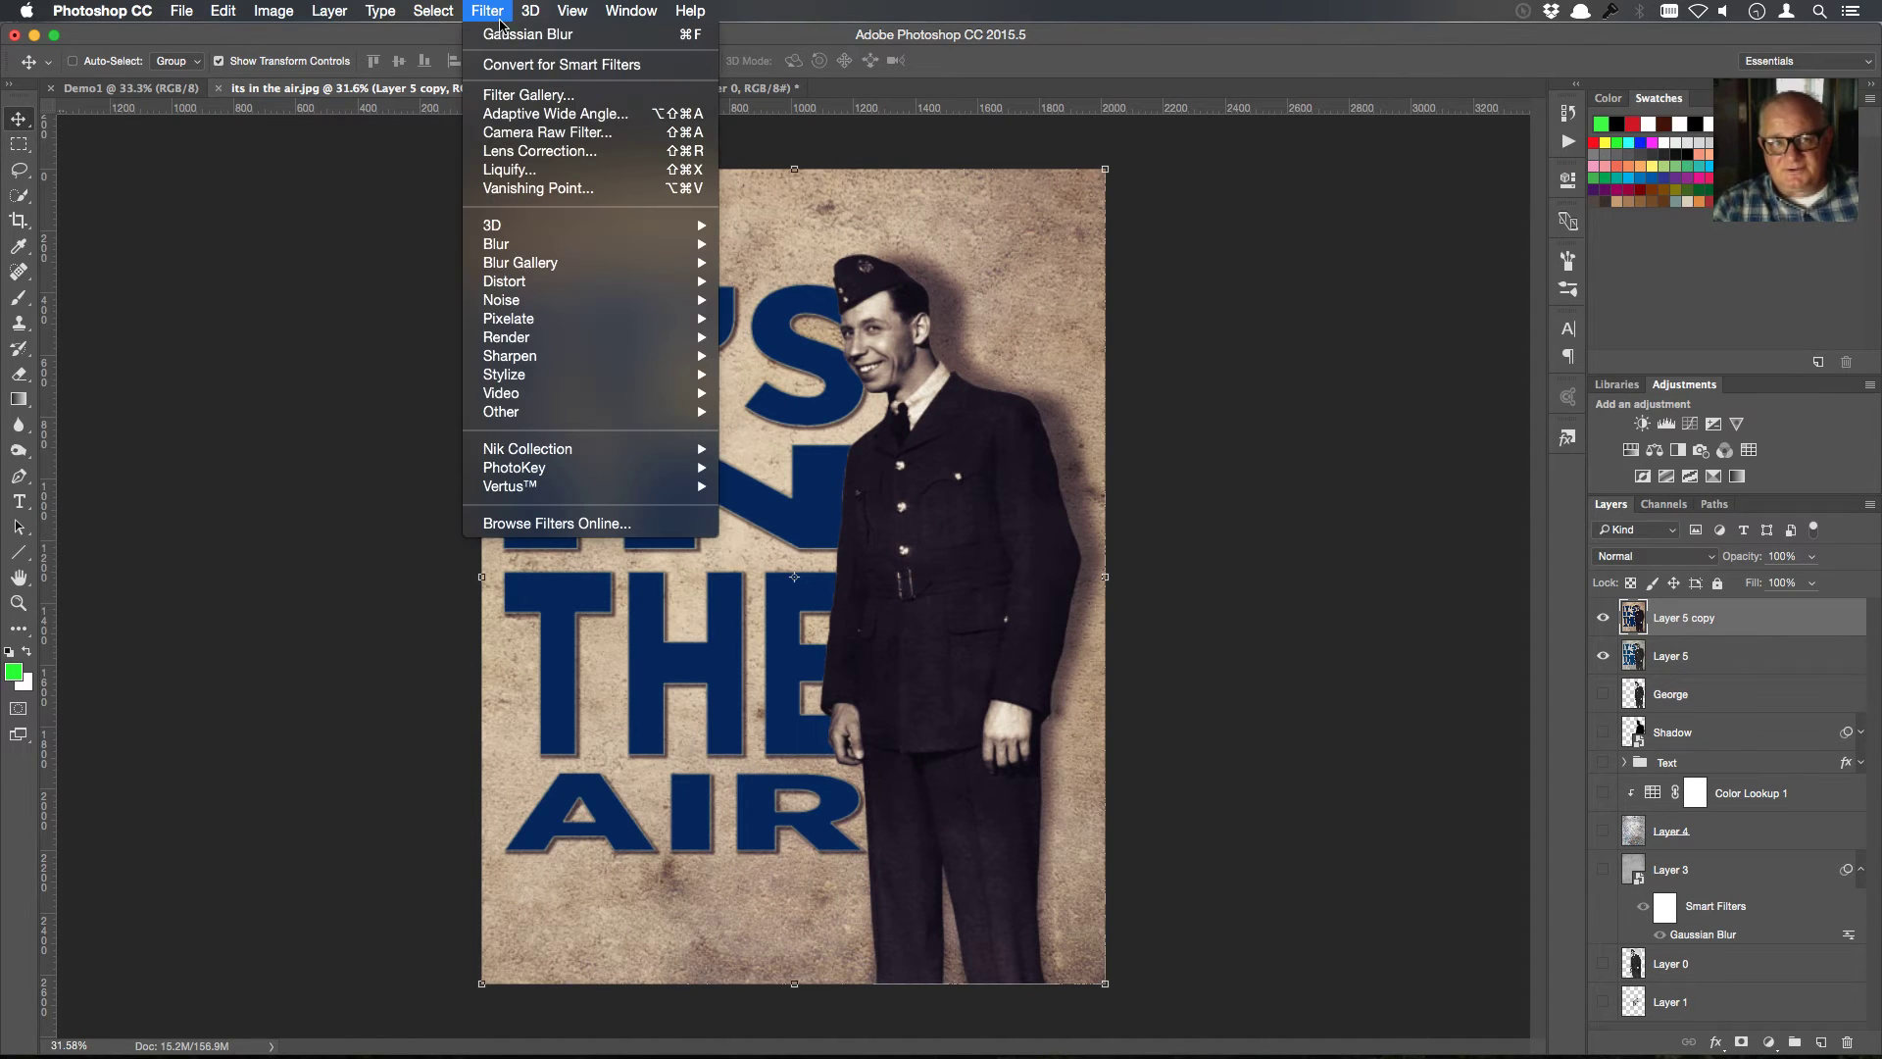
{"action": "left_click", "coordinate": [553, 134]}
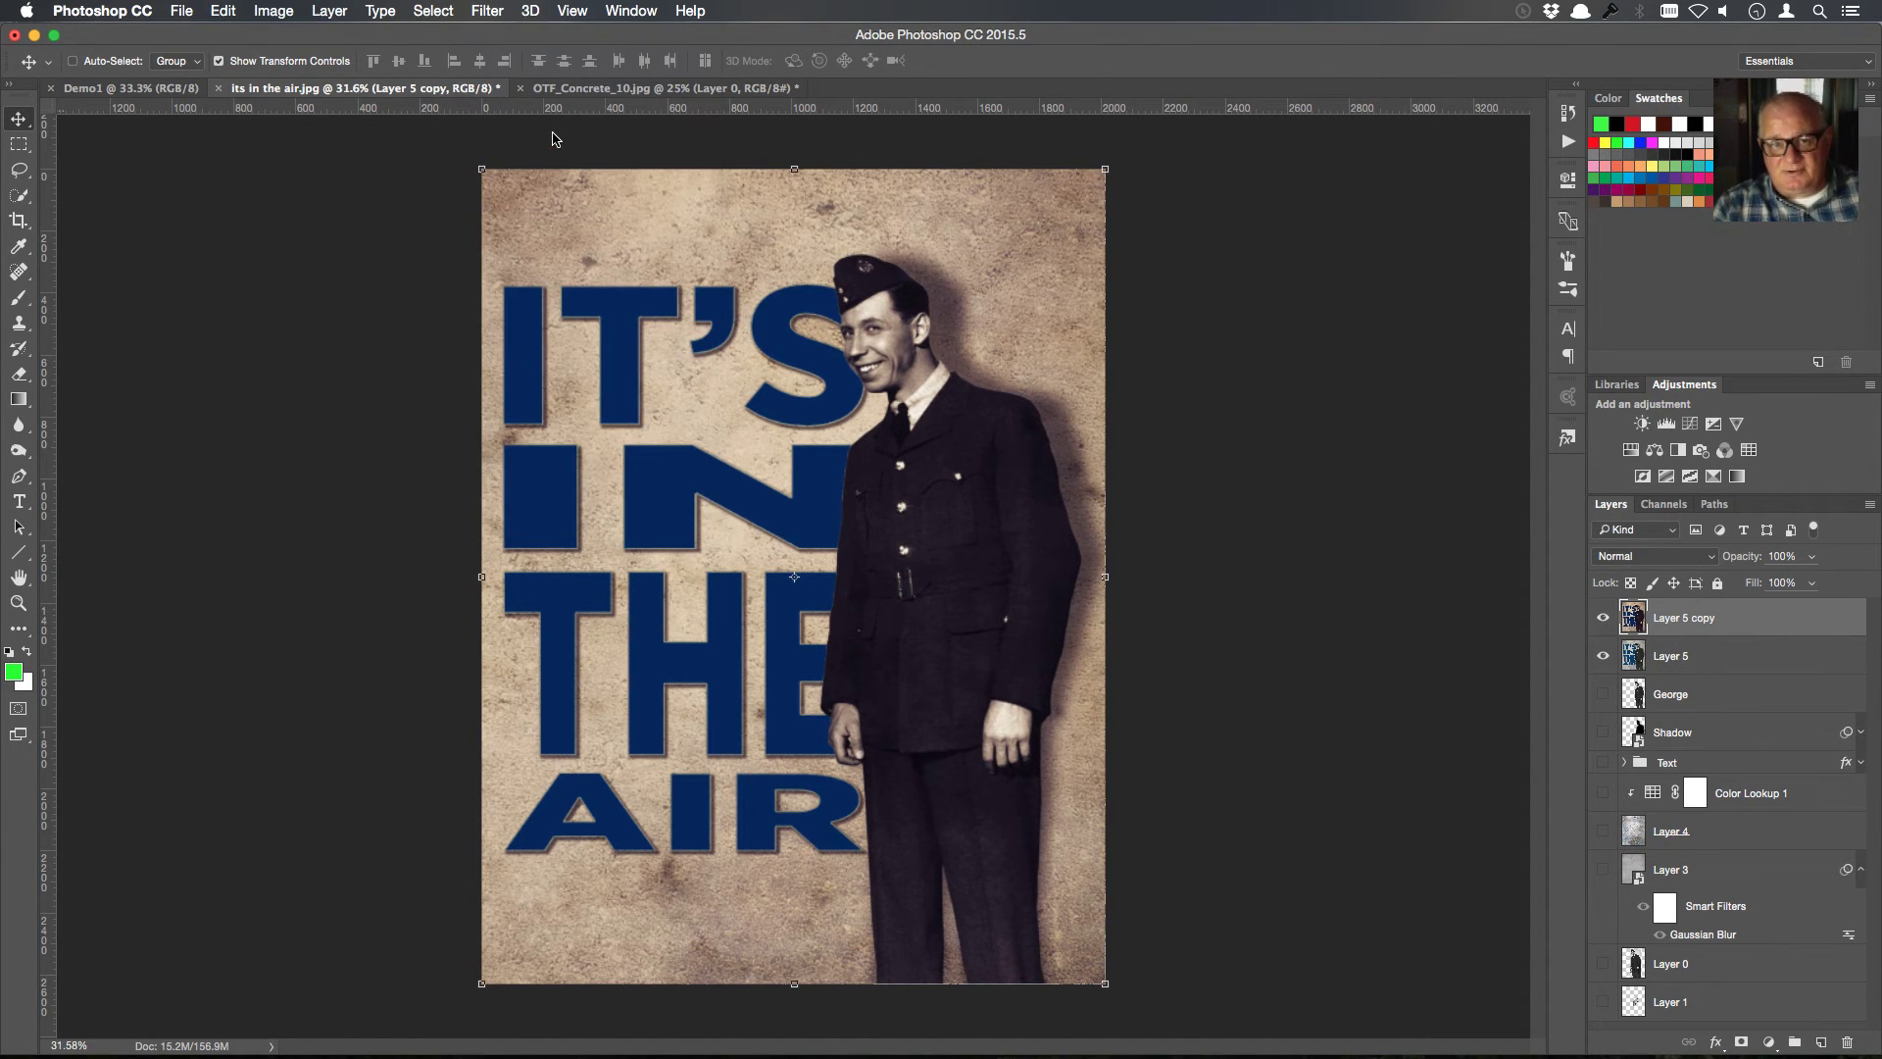
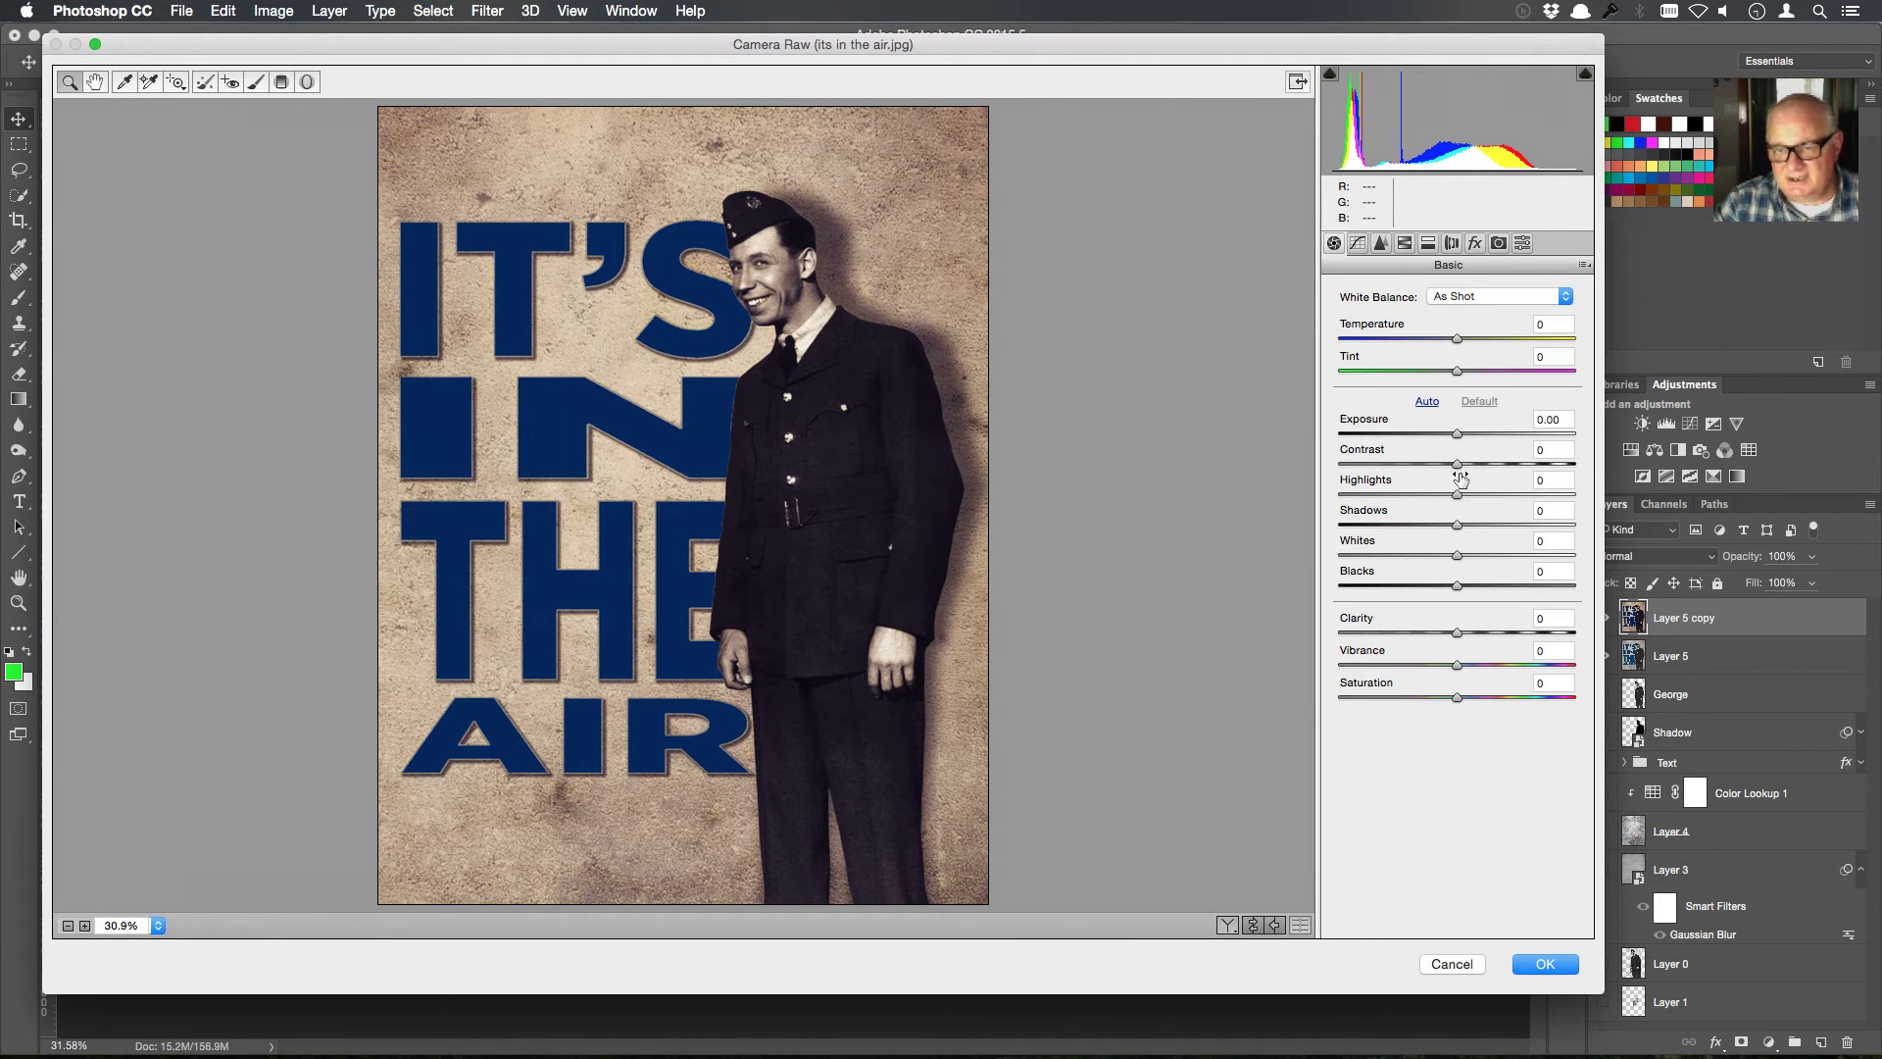
{"action": "left_click_drag", "start_coordinate": [1456, 436], "coordinate": [1468, 433]}
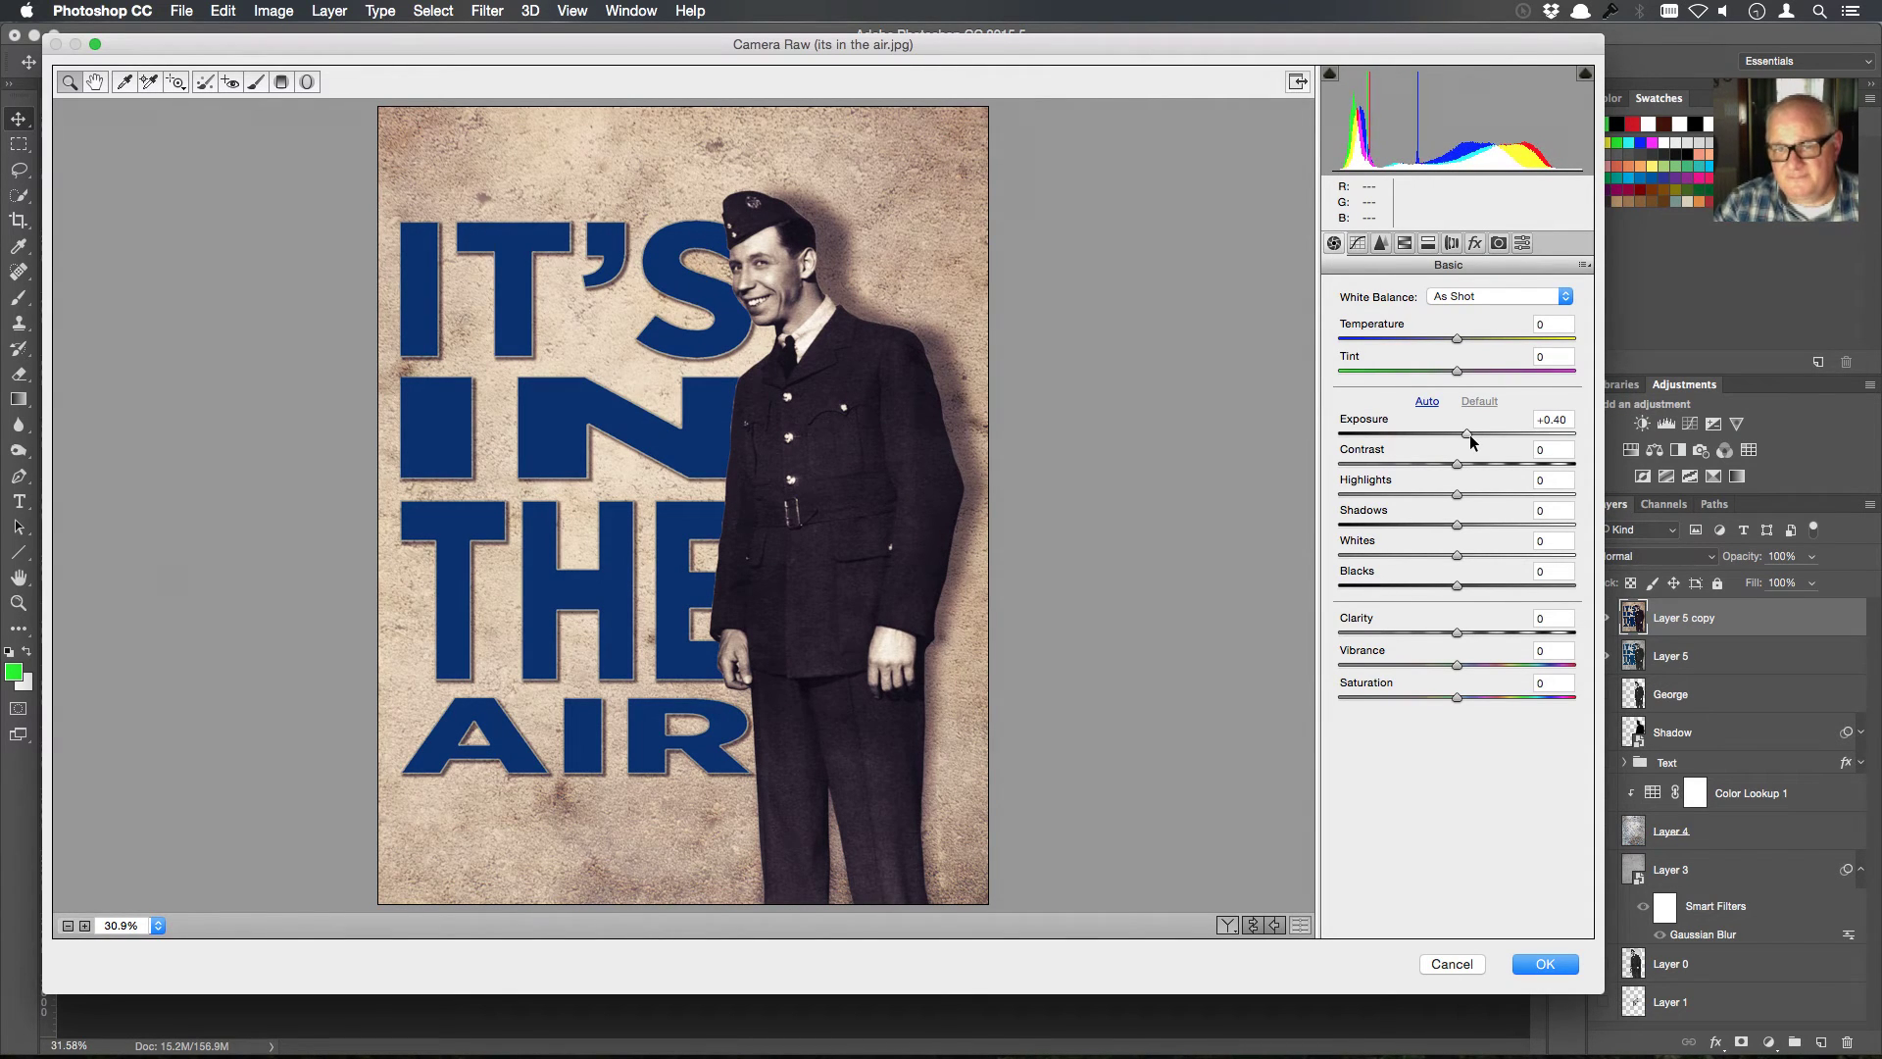
{"action": "left_click", "coordinate": [1468, 433]}
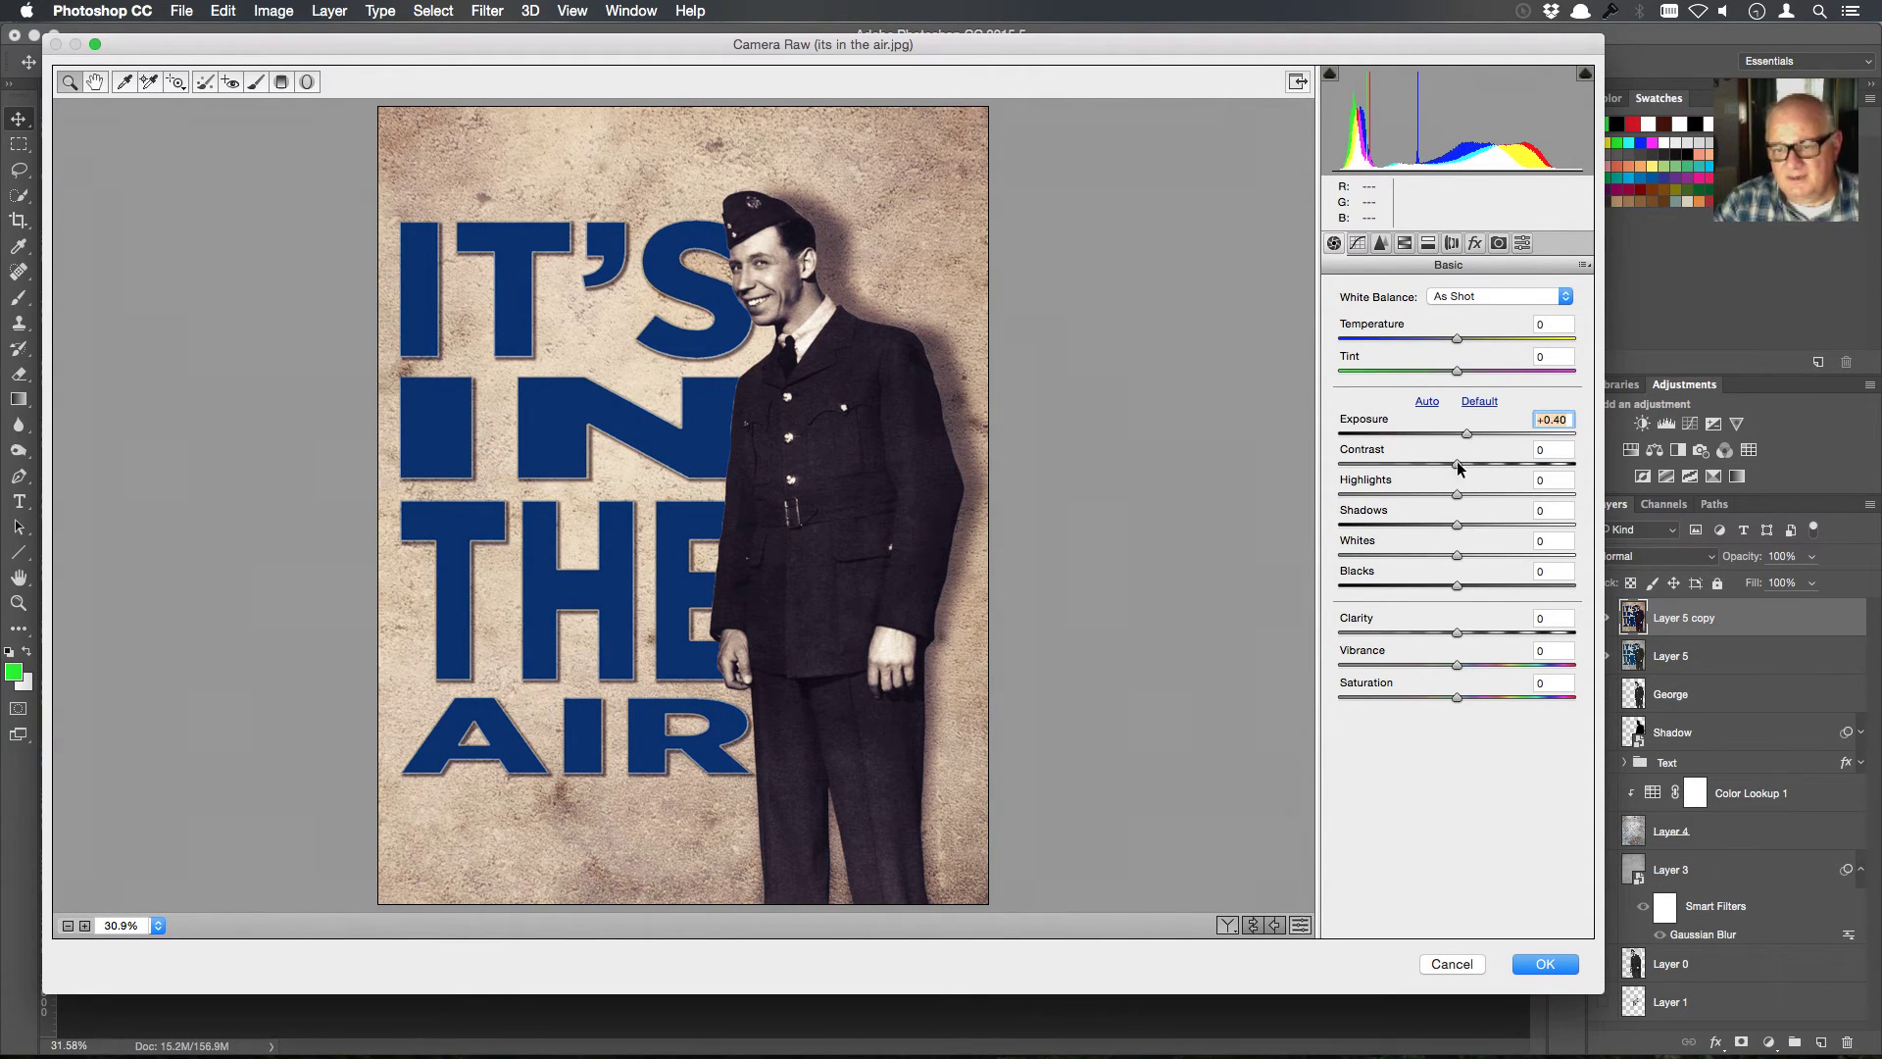
{"action": "left_click", "coordinate": [1464, 961]}
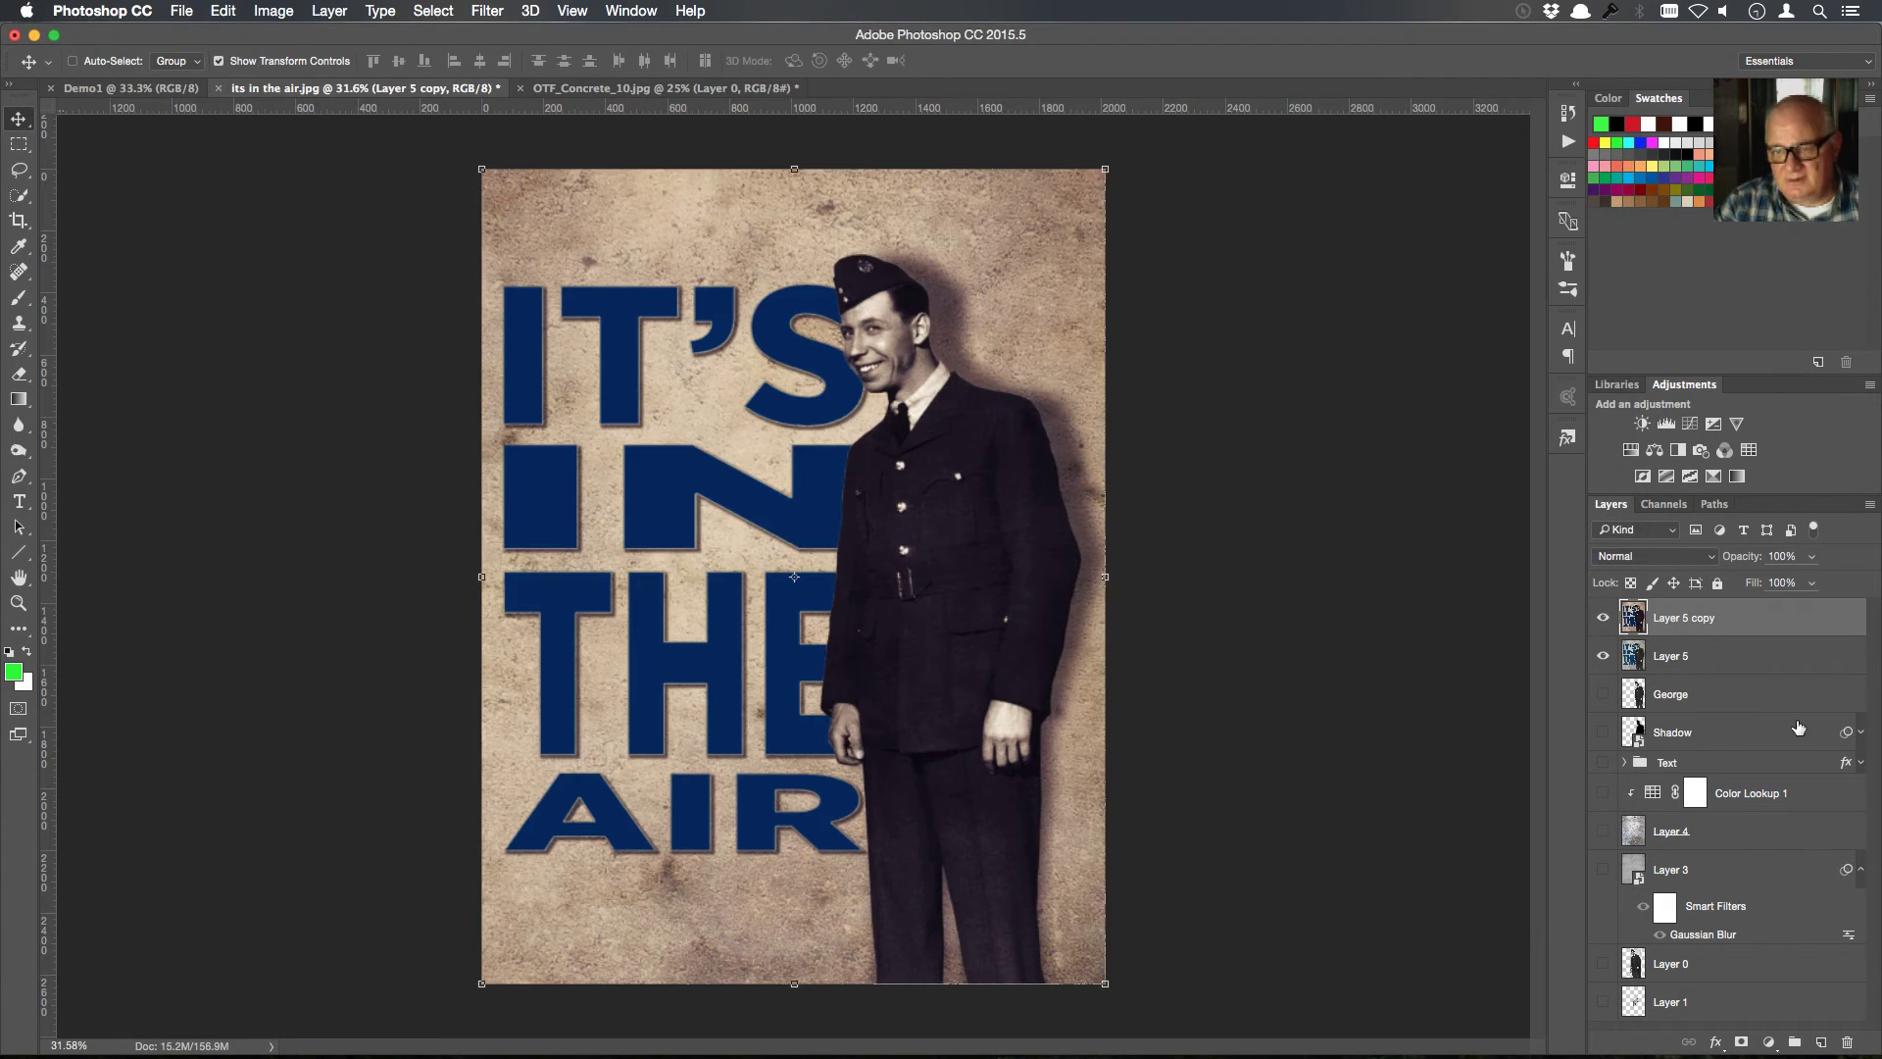
Duplicate Layer 5 copy and open the Camera Raw Filter on the duplicate, setting Exposure to +0.40 and Temperature to +7
{"action": "left_click_drag", "start_coordinate": [1780, 623], "coordinate": [1824, 1040]}
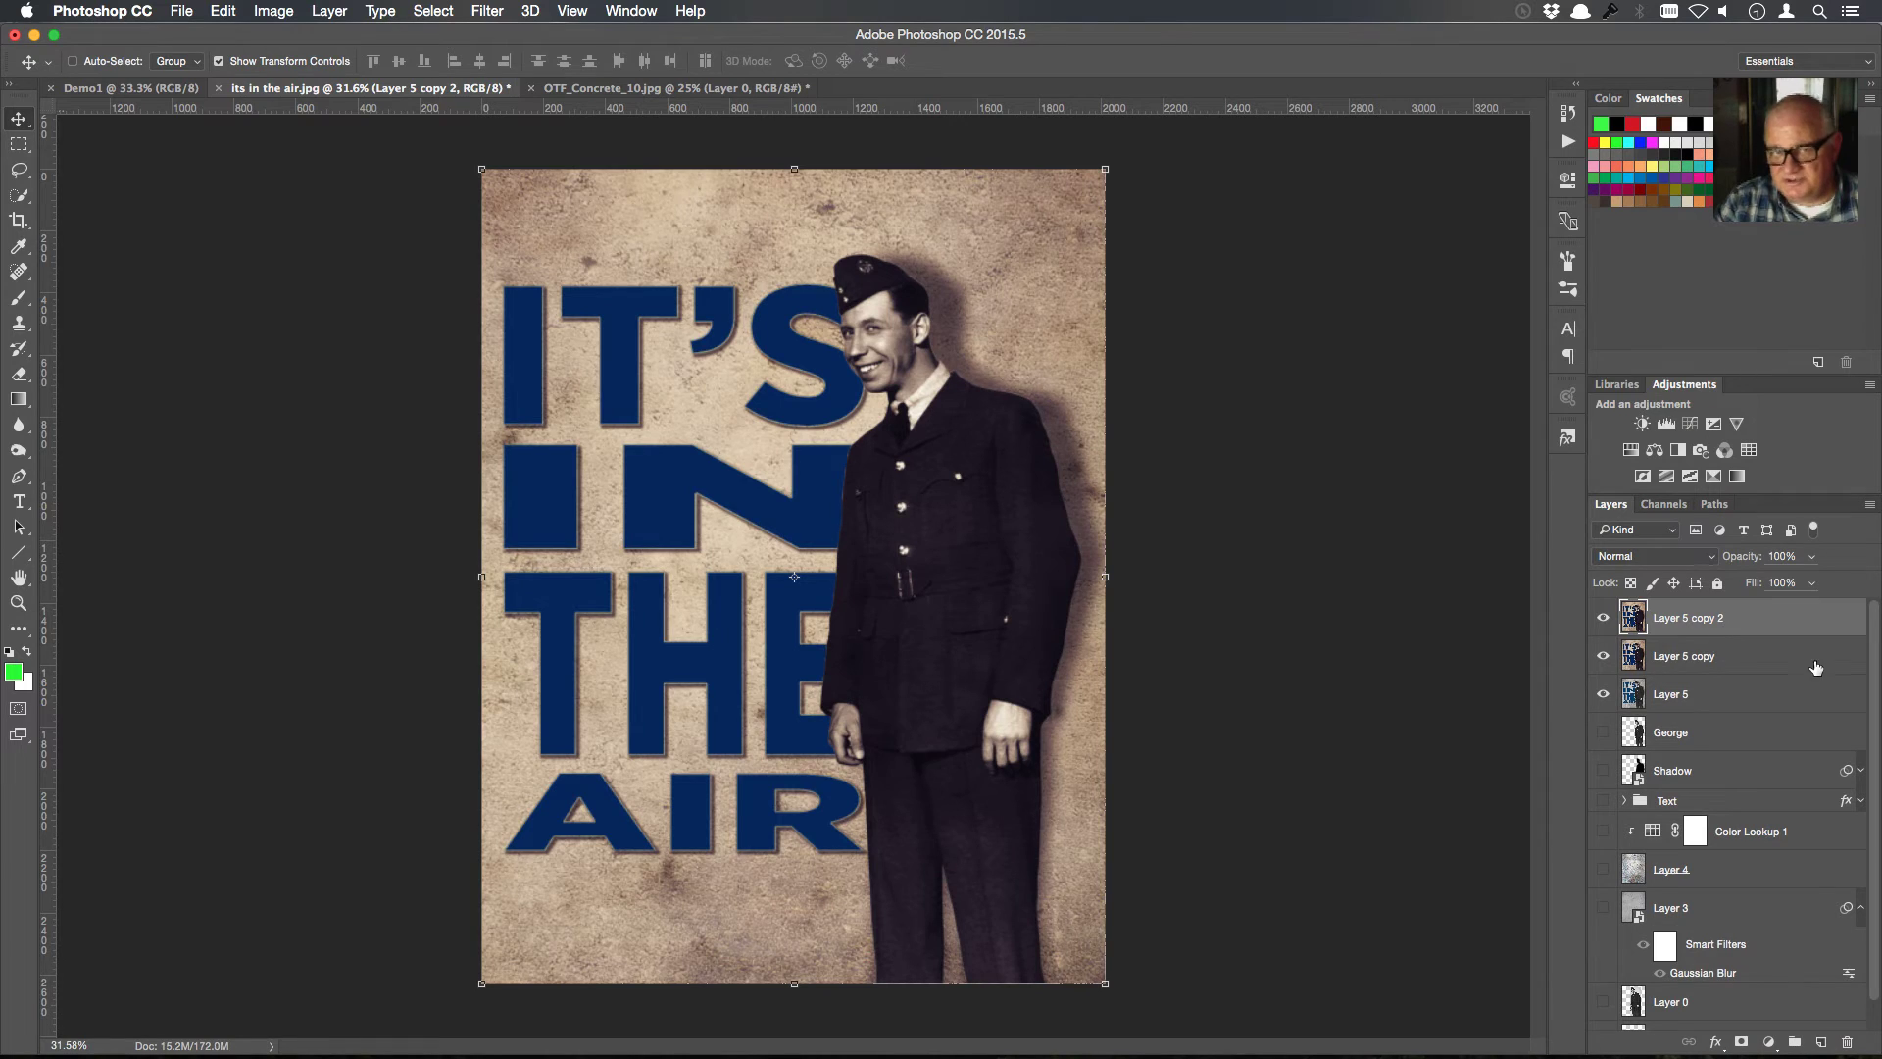
{"action": "left_click", "coordinate": [486, 12]}
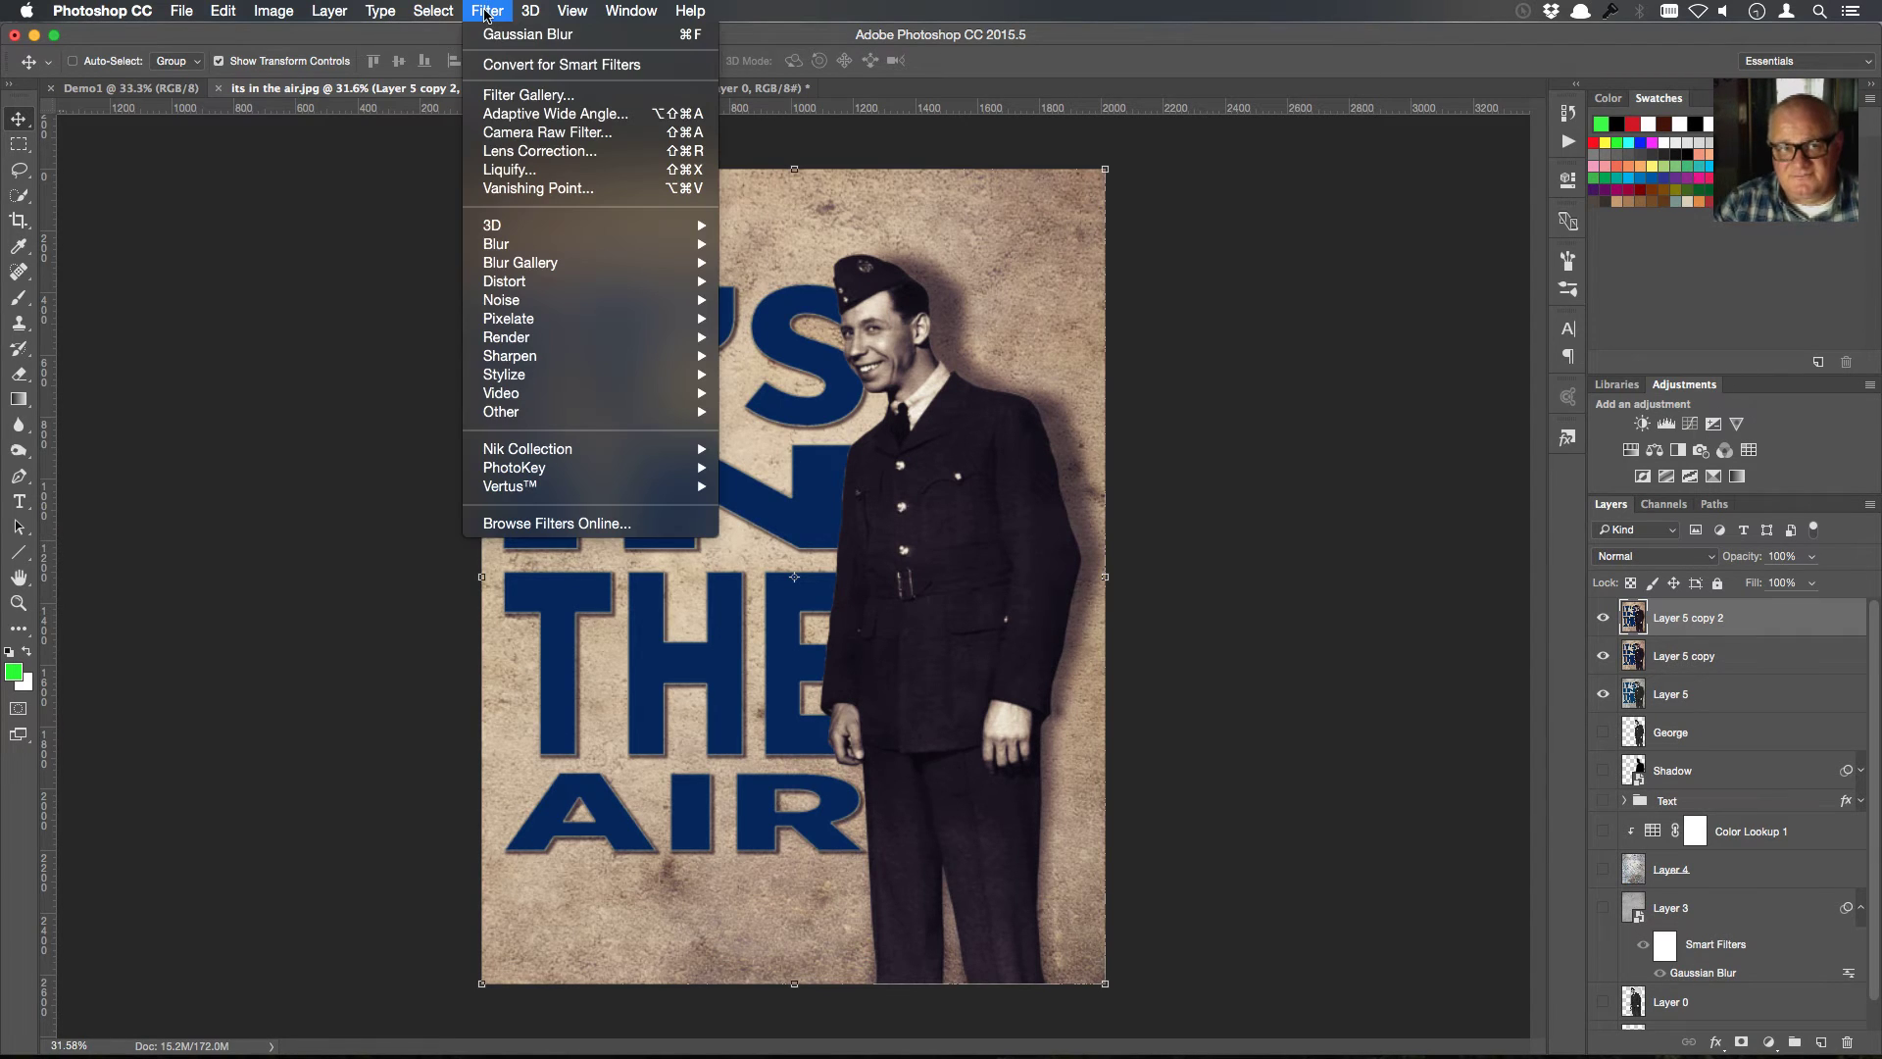
{"action": "left_click", "coordinate": [528, 133]}
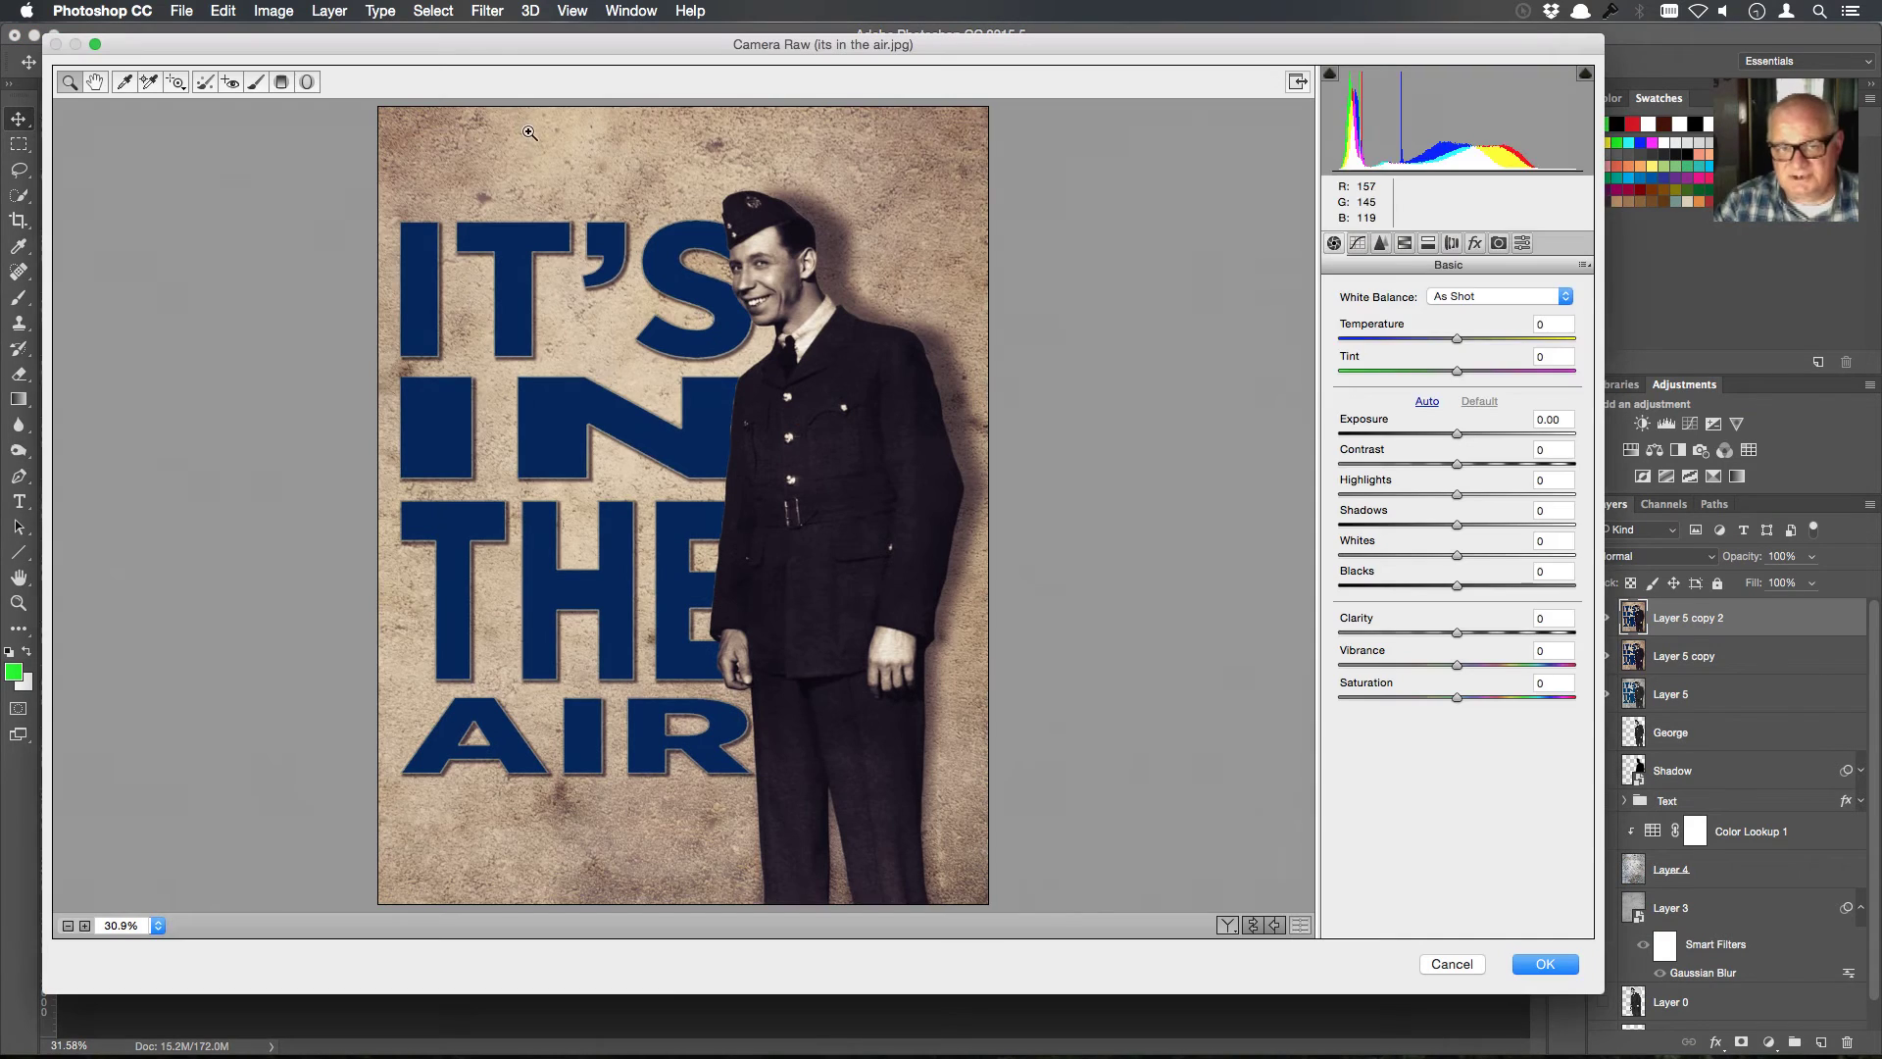
{"action": "left_click_drag", "start_coordinate": [1458, 437], "coordinate": [1467, 438]}
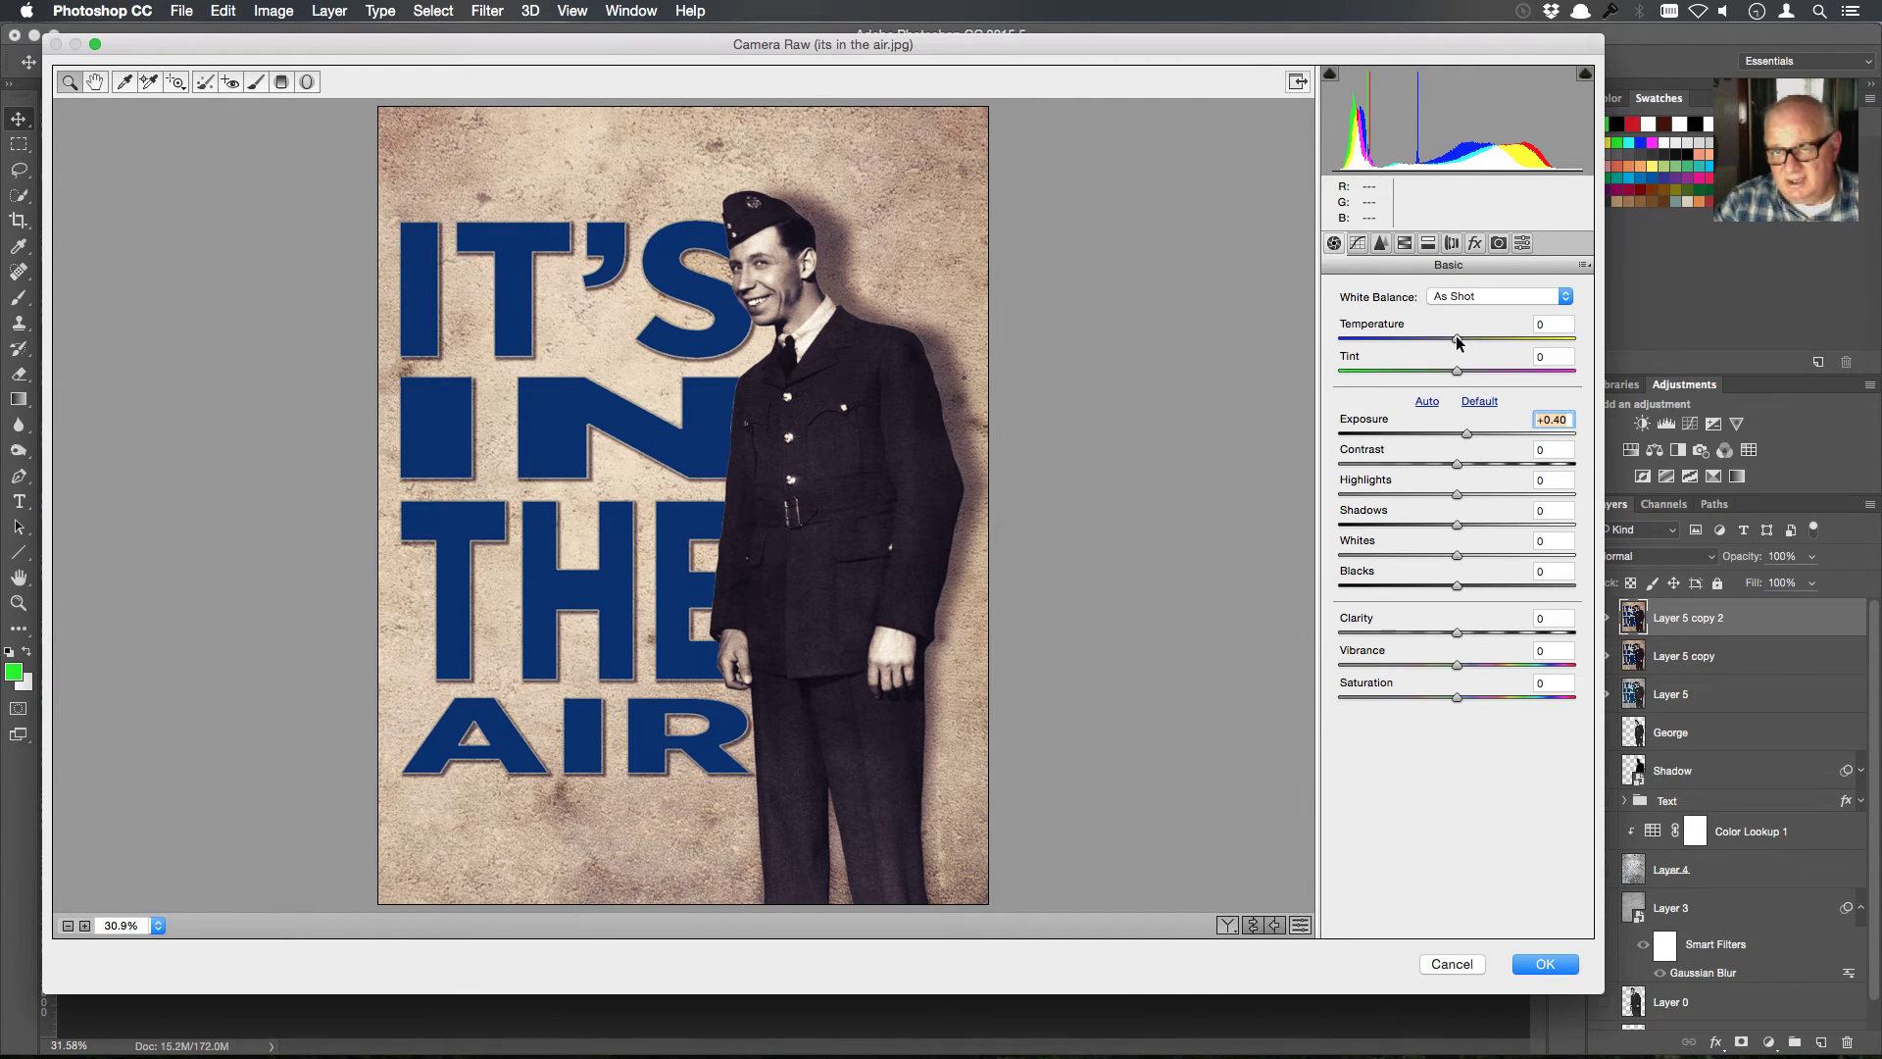
{"action": "left_click_drag", "start_coordinate": [1458, 340], "coordinate": [1466, 342]}
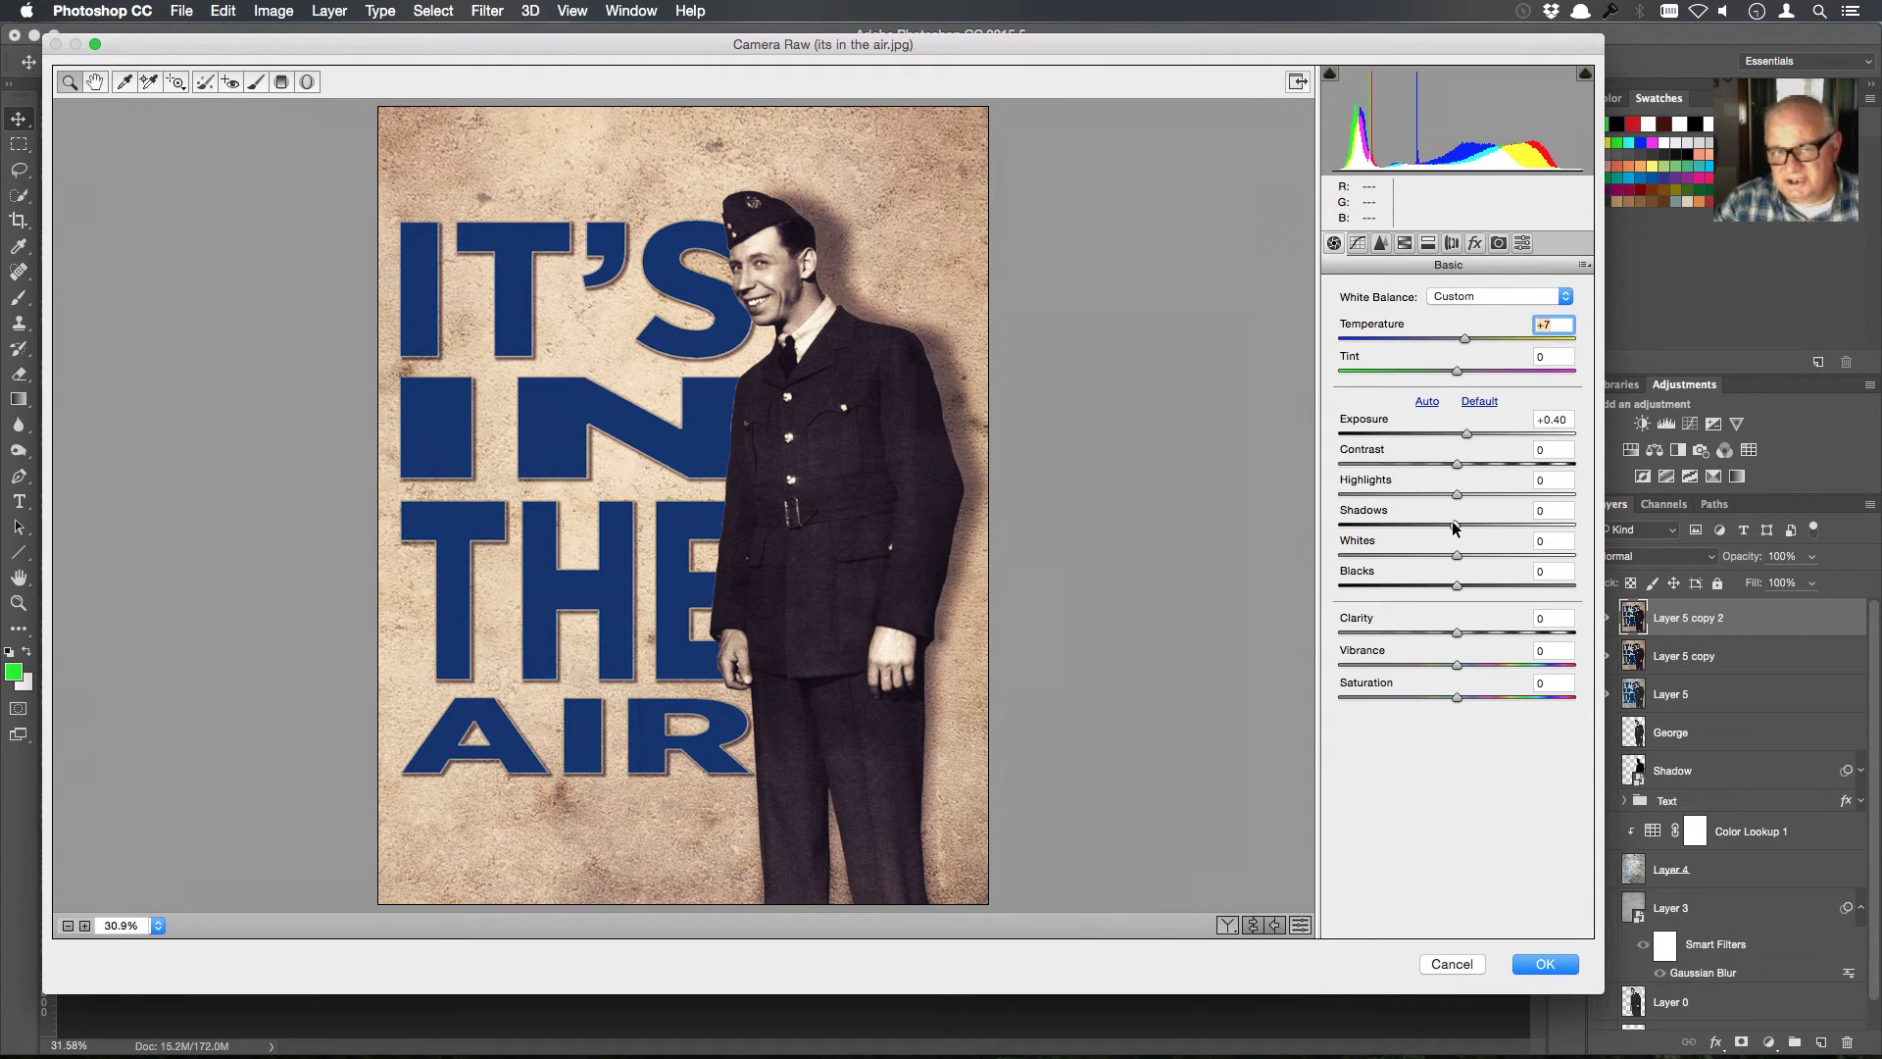
Set Shadows to +11, Whites to +2, Blacks to +22, Clarity to +8 and Vibrance to +8, and apply the filter
{"action": "left_click_drag", "start_coordinate": [1453, 523], "coordinate": [1467, 684]}
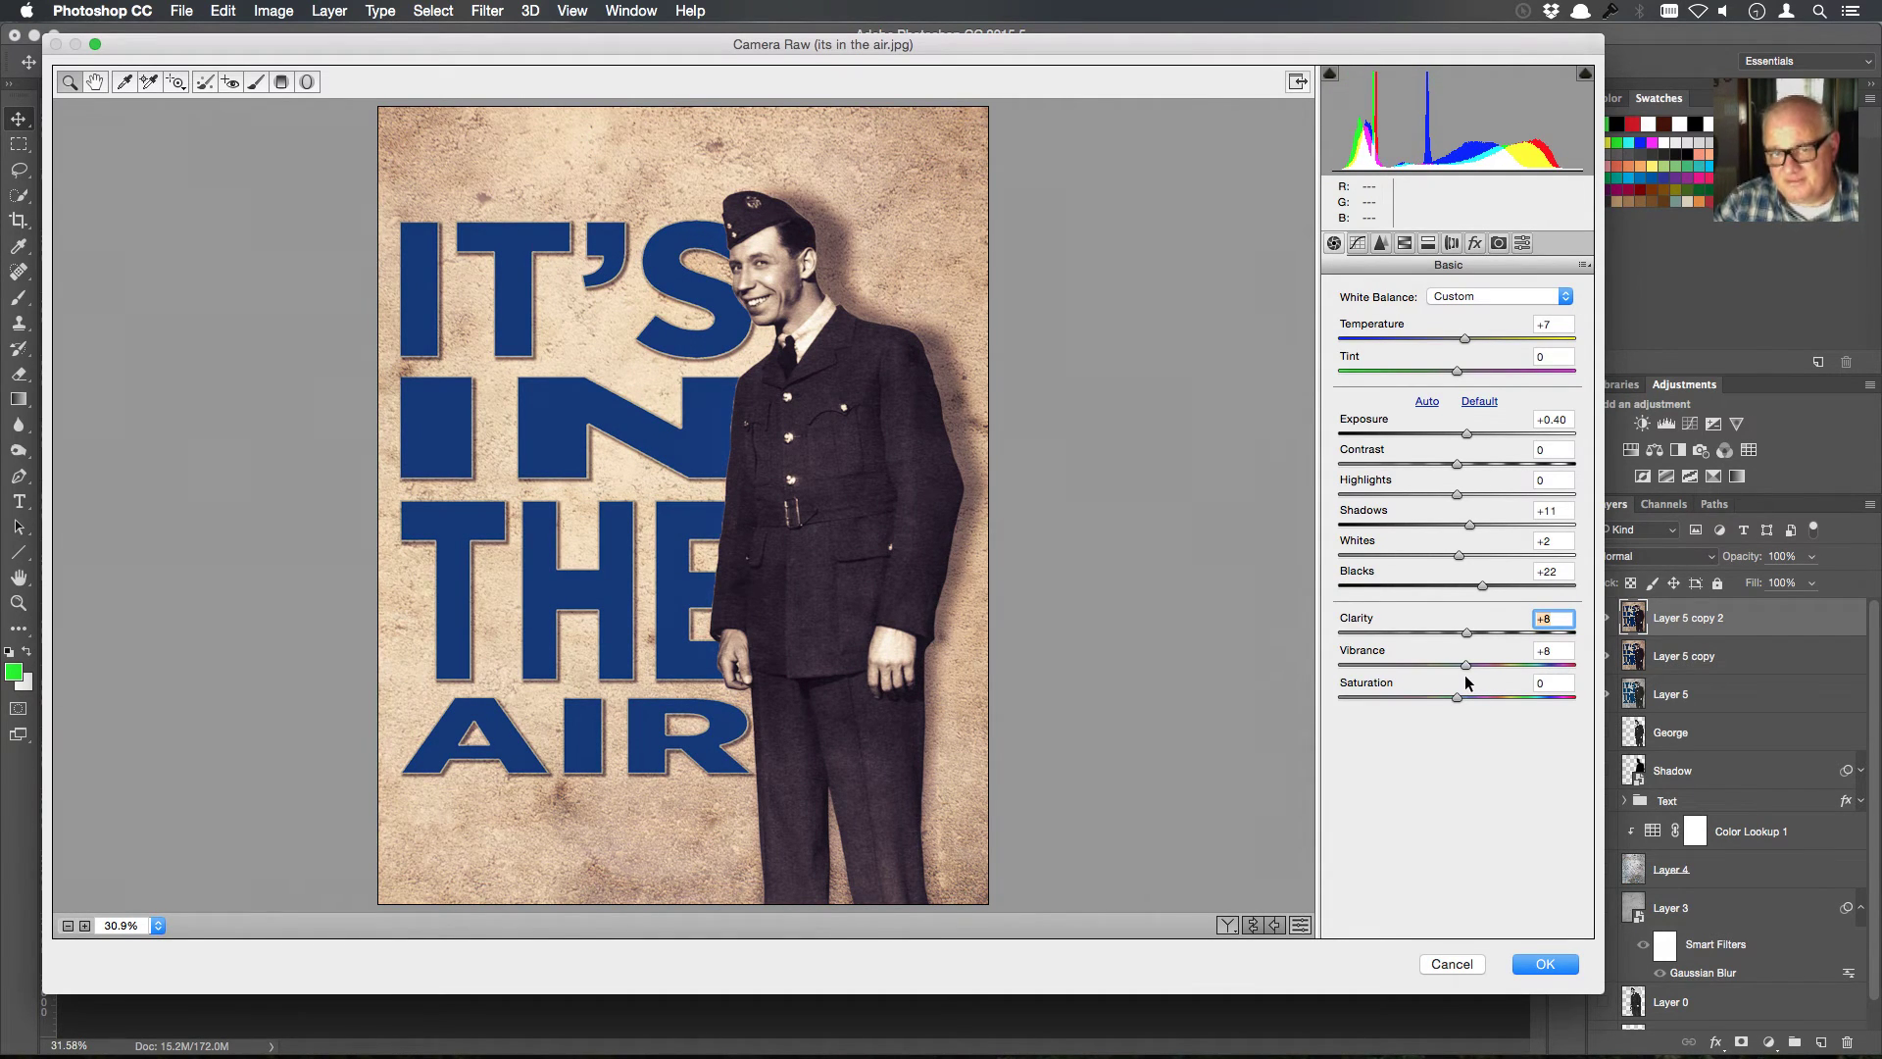
{"action": "left_click", "coordinate": [1466, 676]}
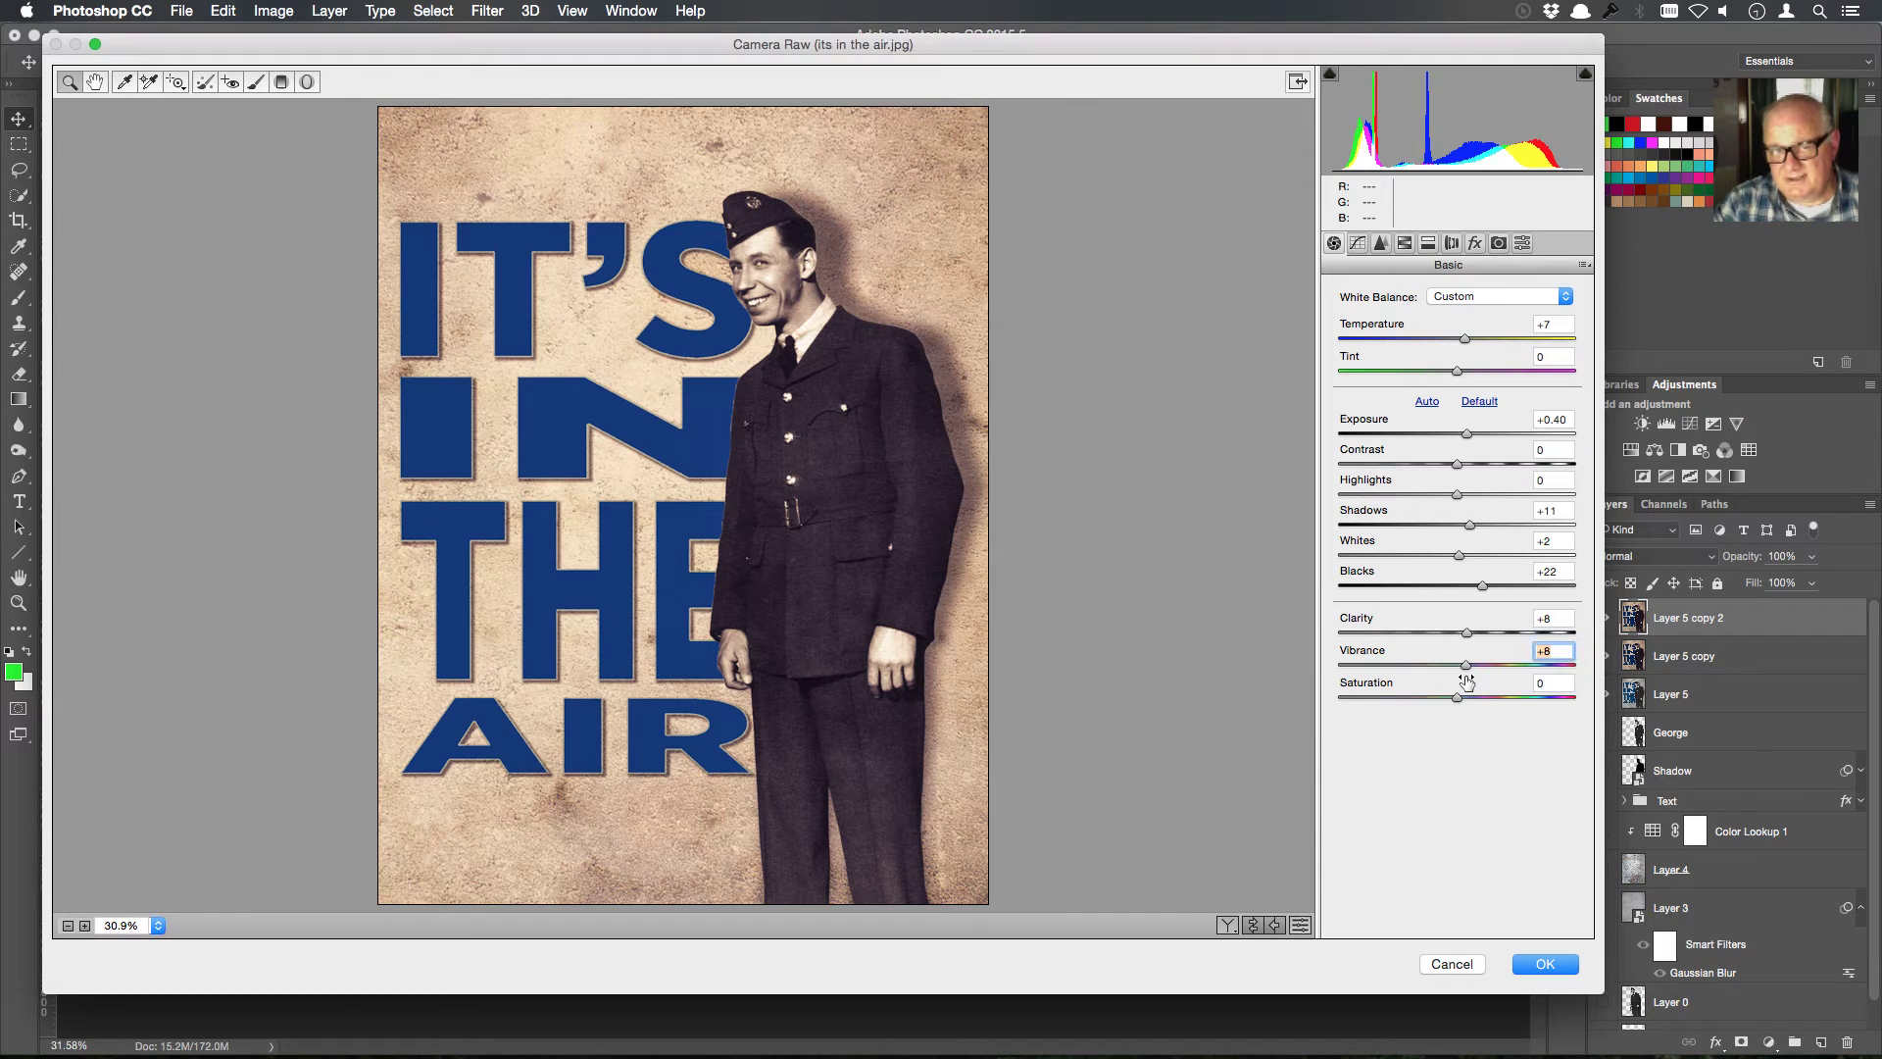
{"action": "left_click", "coordinate": [1544, 965]}
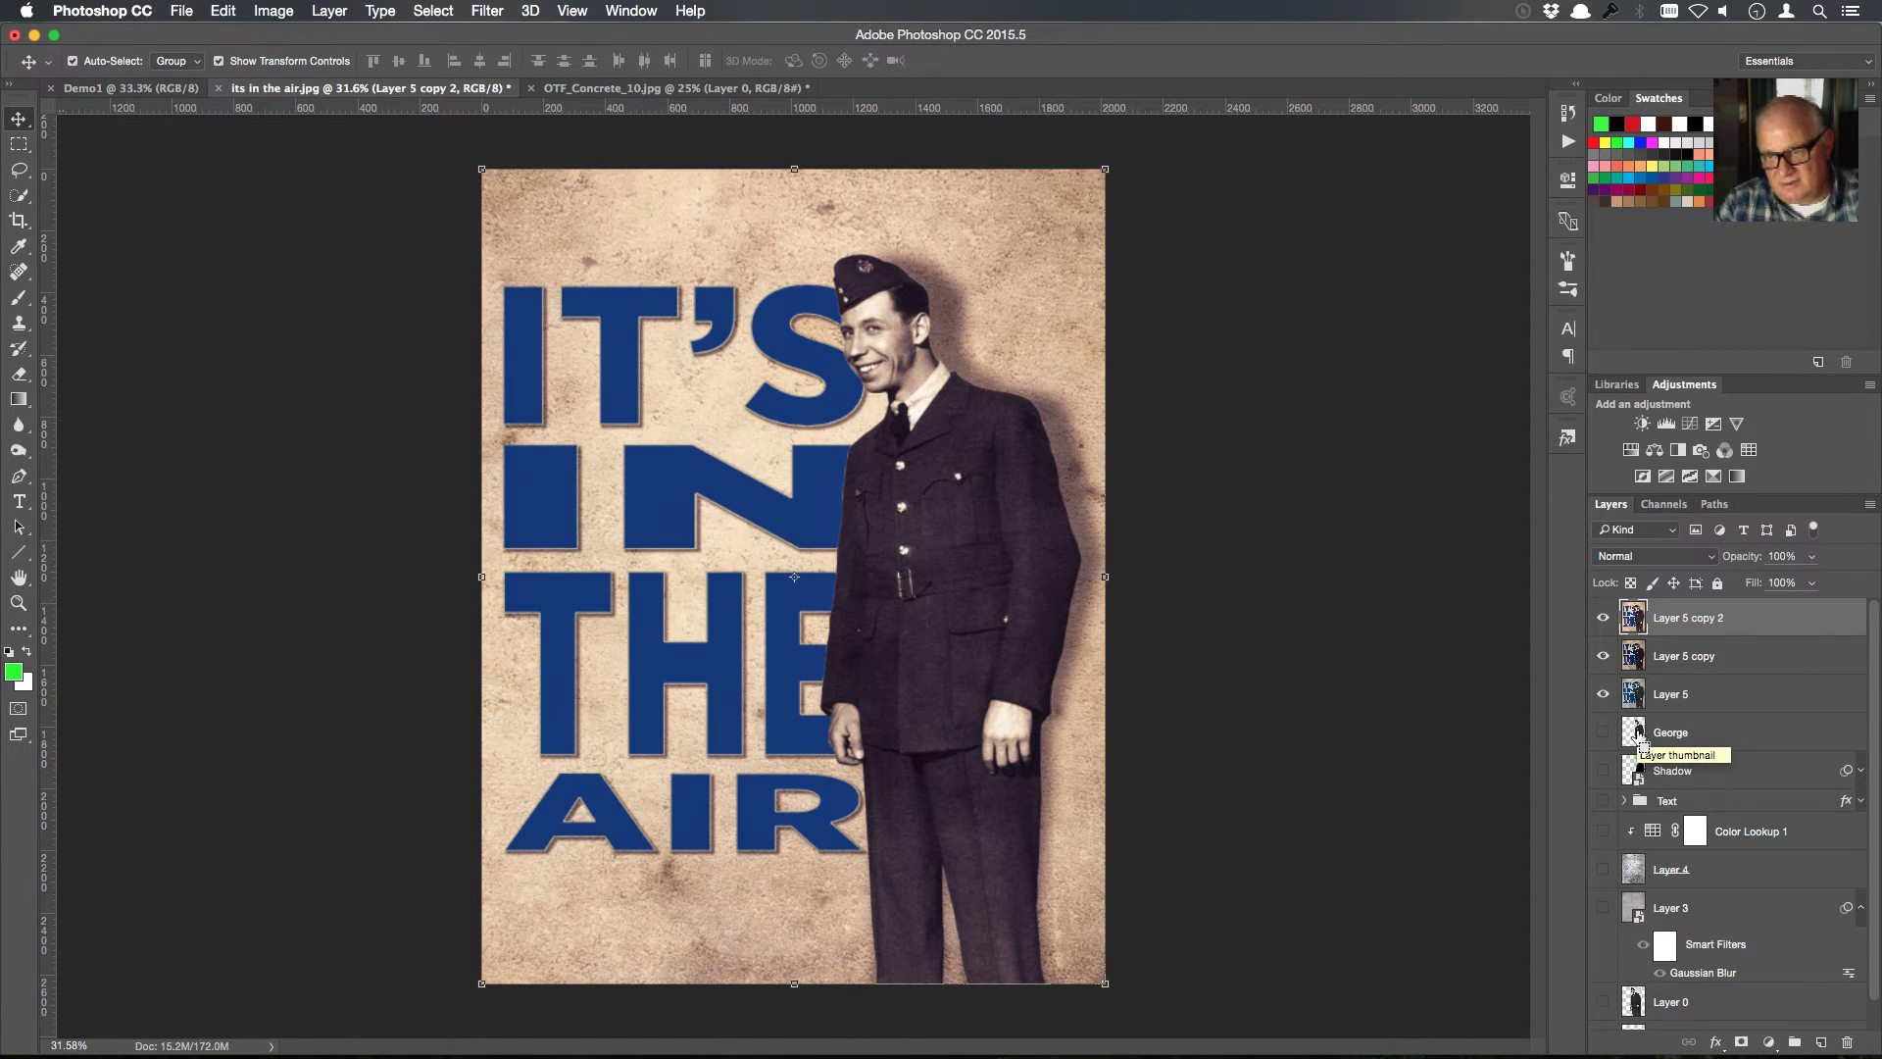
Load the cut-out airman layer's outline as a selection and mask Layer 5 copy 2 to reveal only the airman
{"action": "left_click", "coordinate": [1634, 732], "text": "super"}
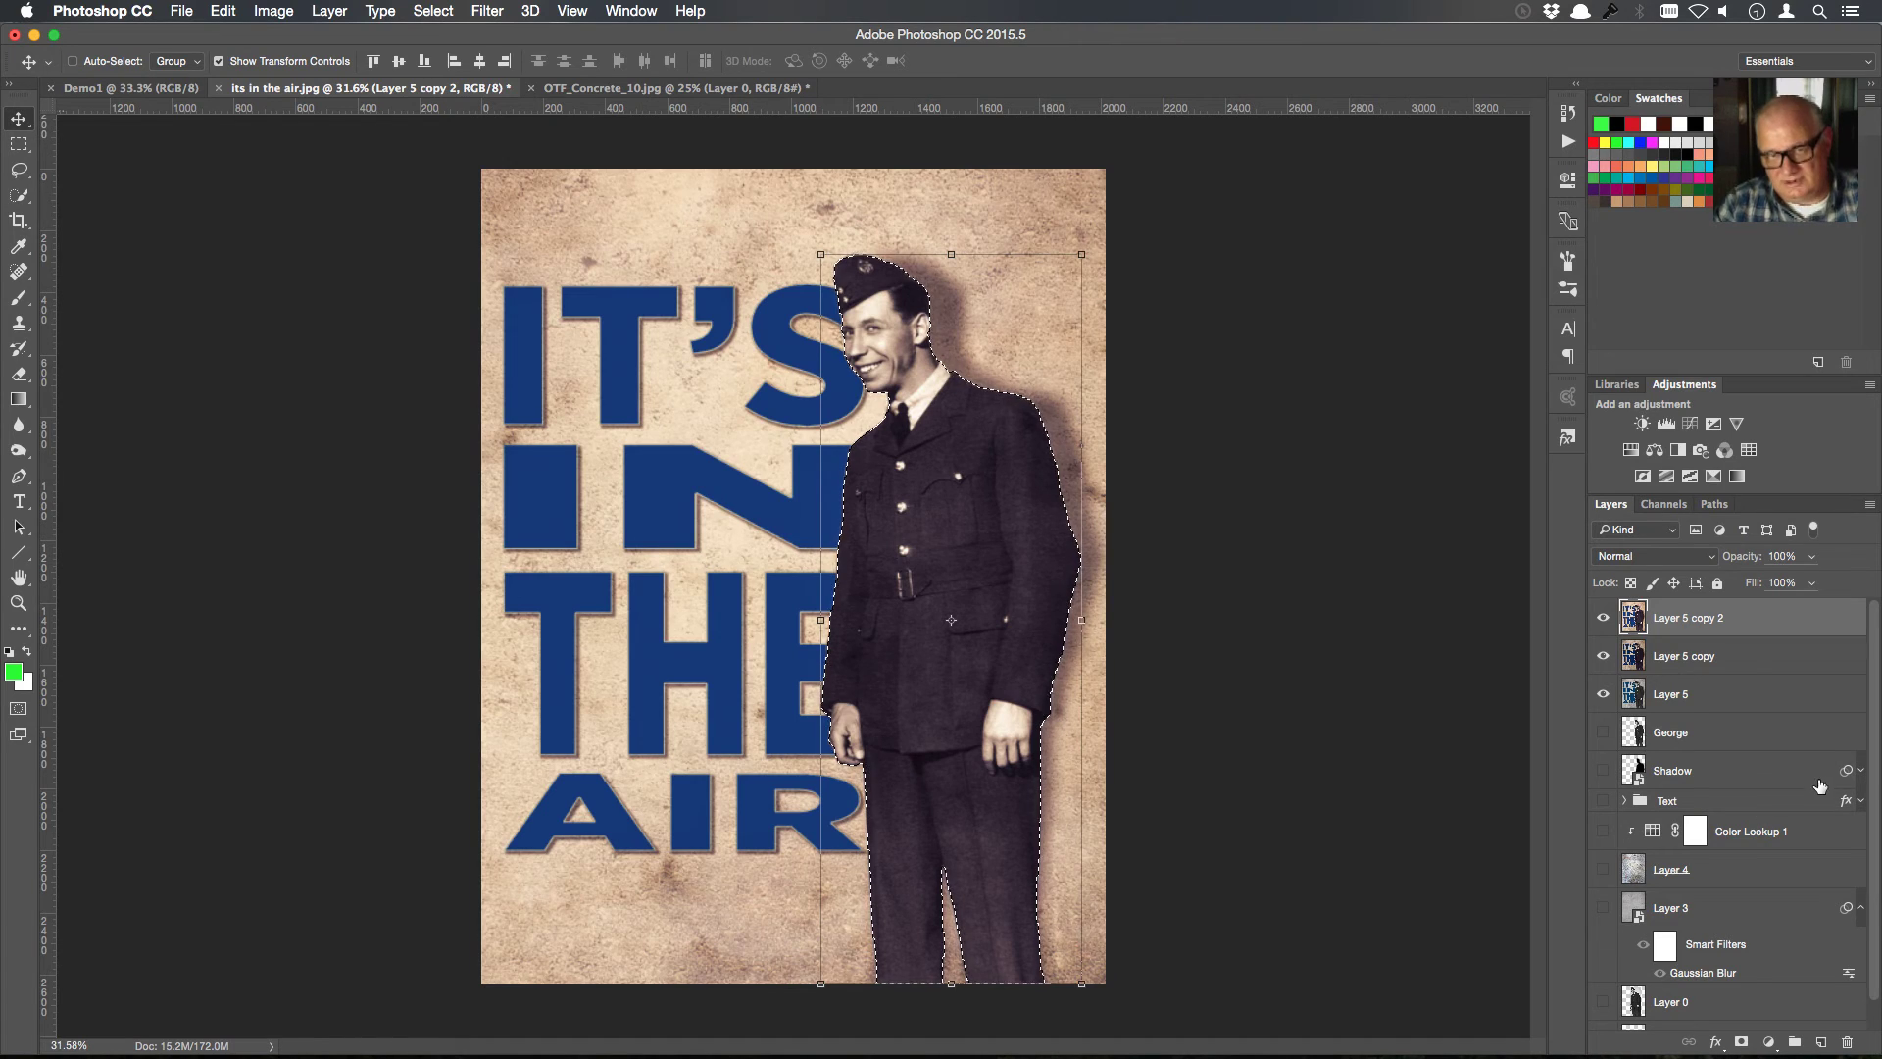
{"action": "left_click", "coordinate": [1739, 1043]}
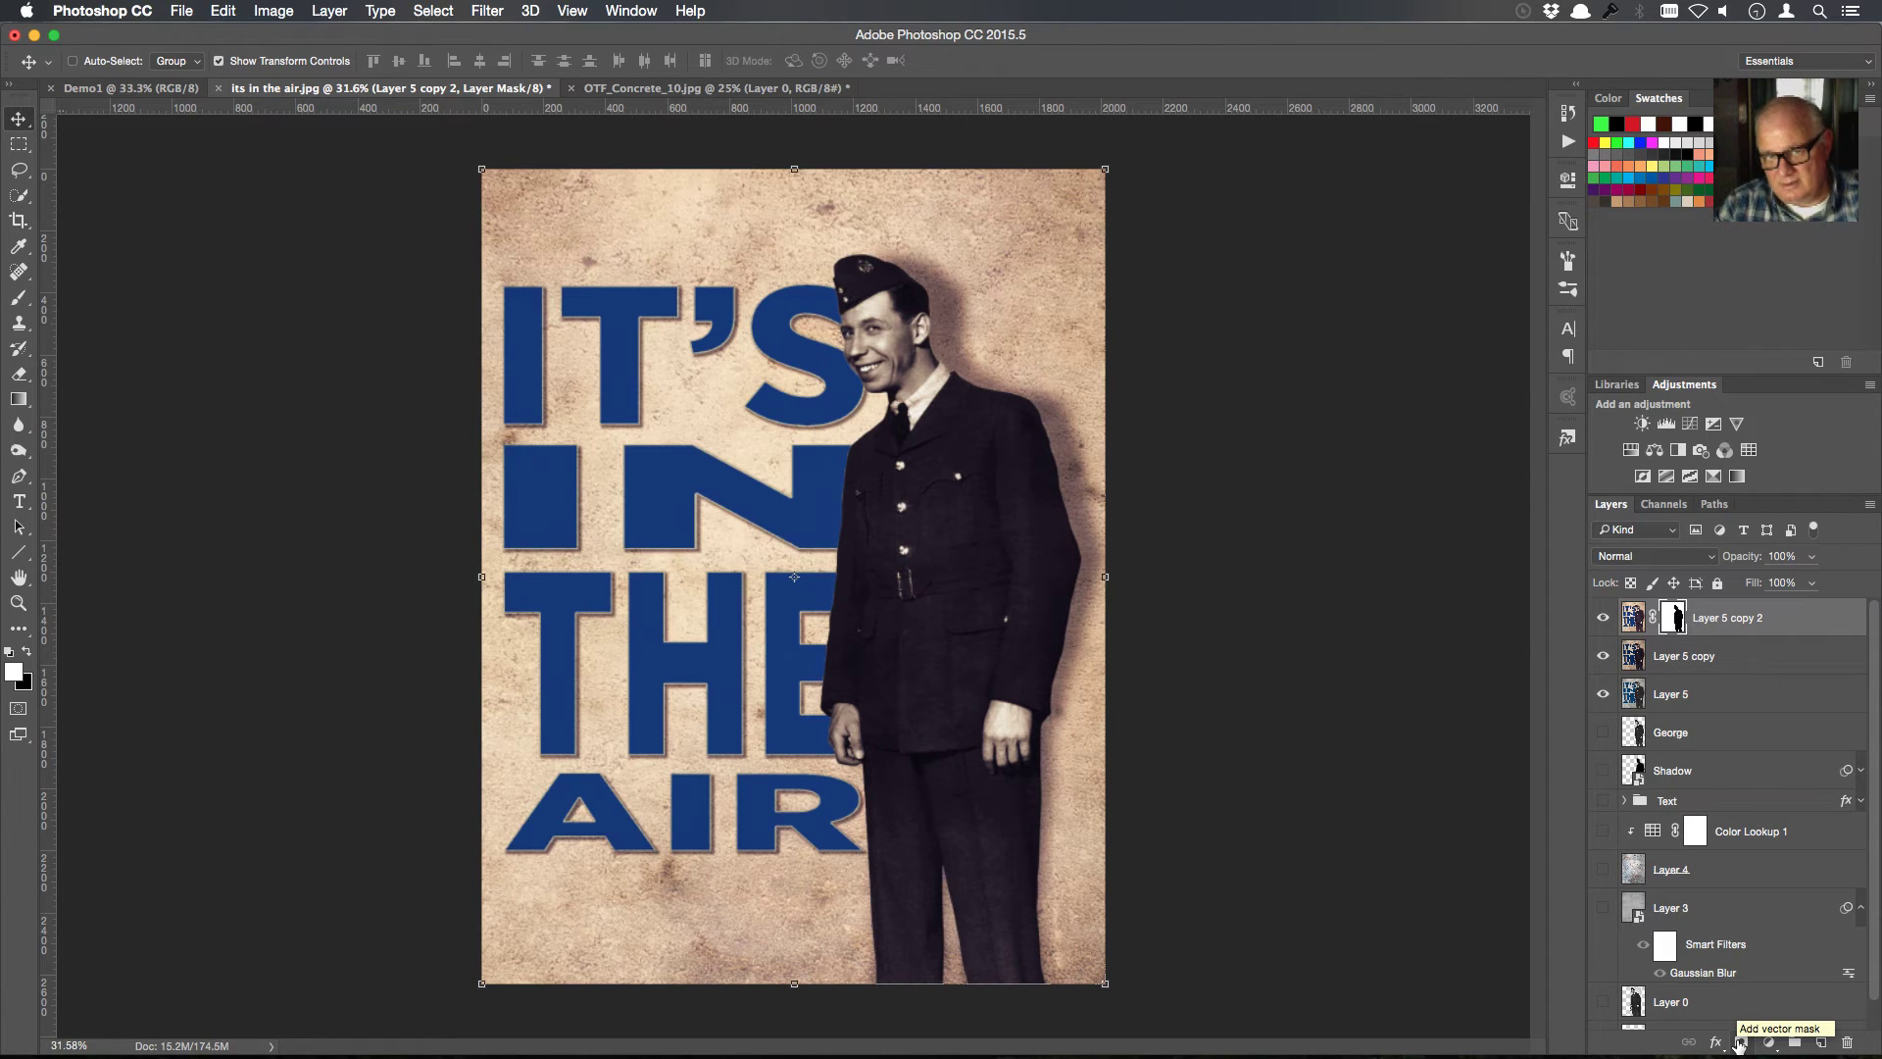
{"action": "key", "text": "super+z"}
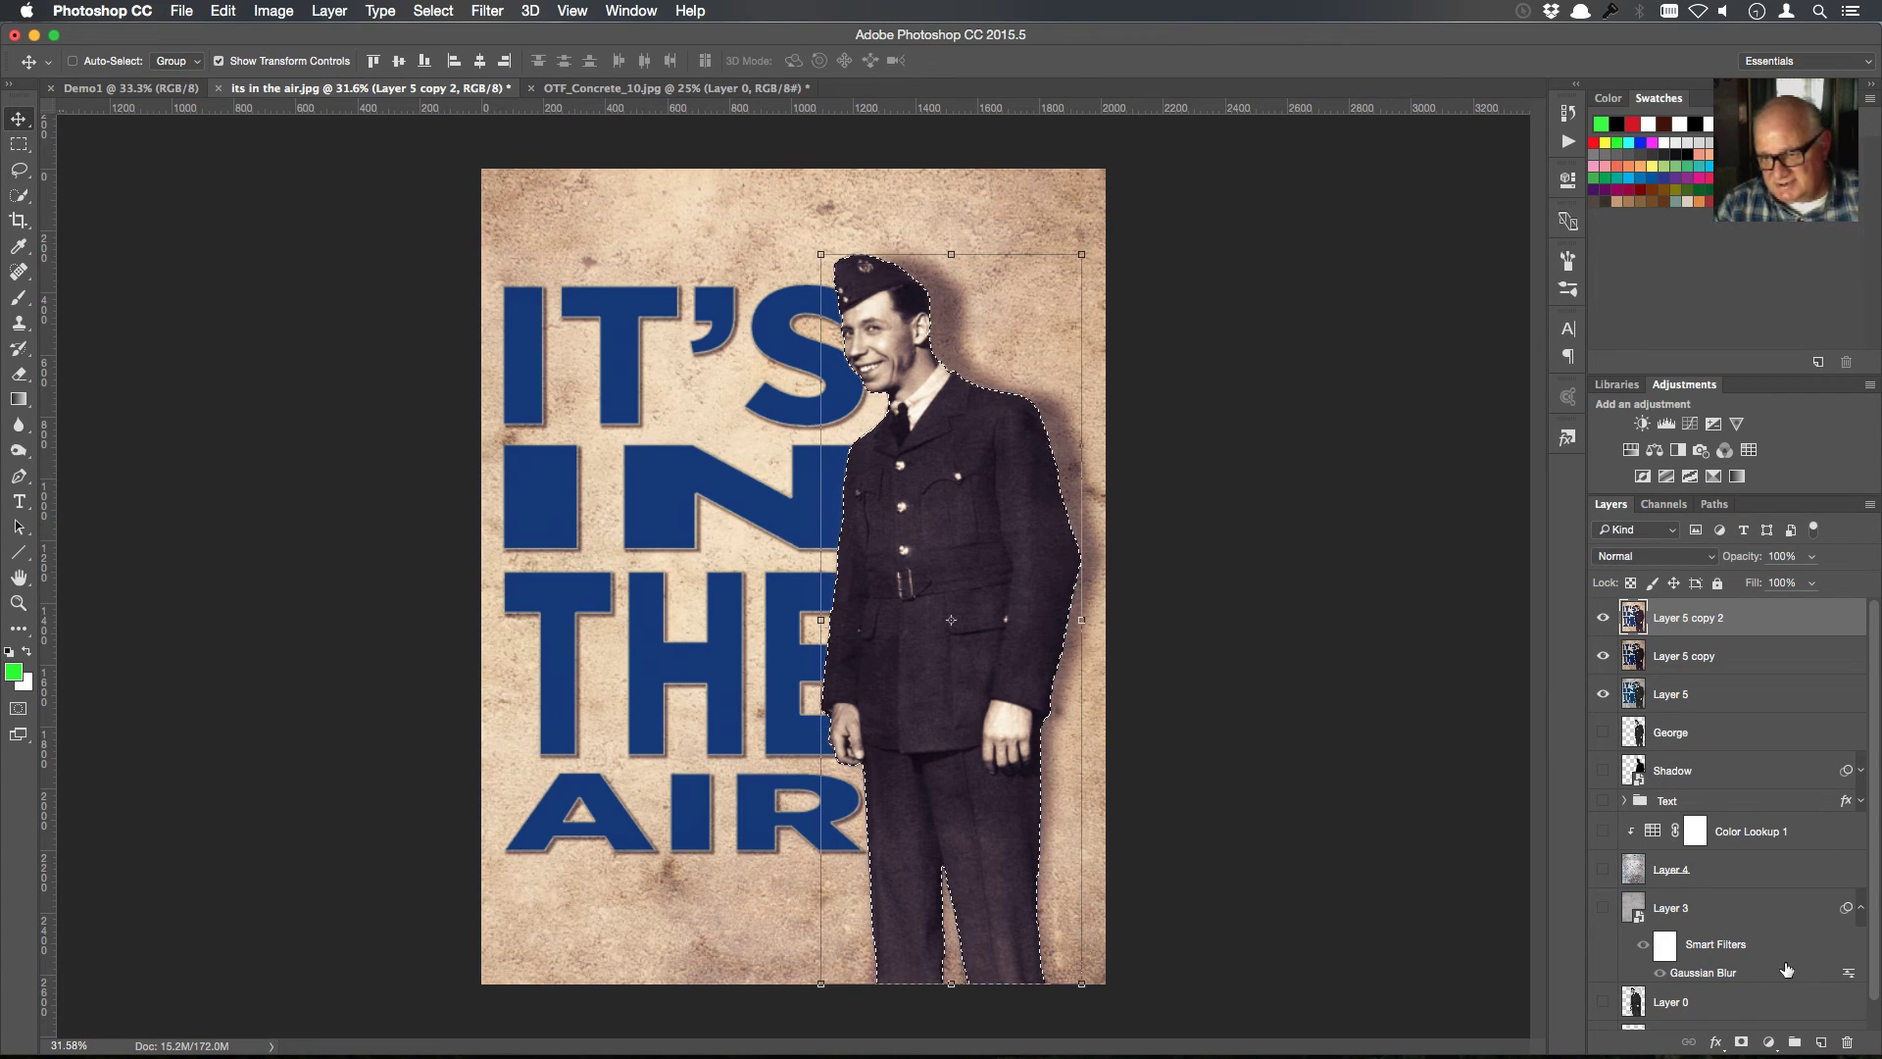
{"action": "left_click", "coordinate": [1743, 1042]}
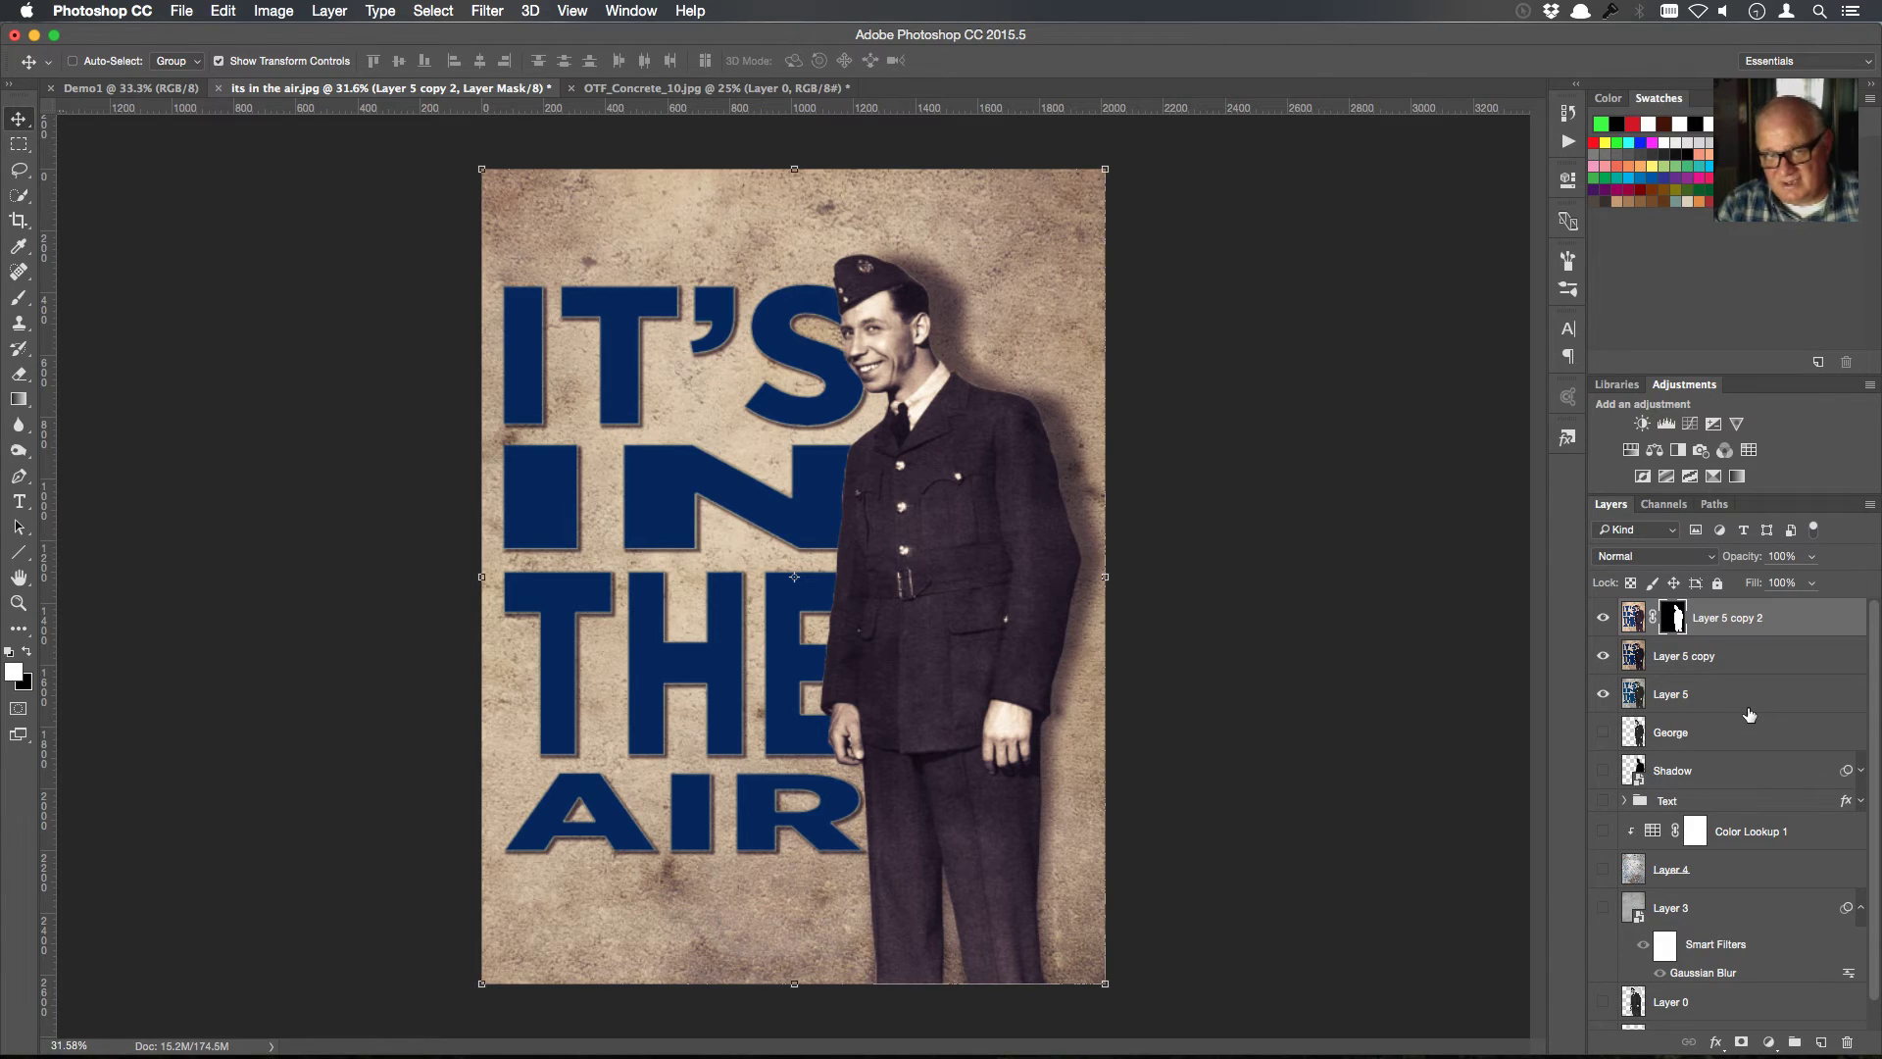
Compare the poster with and without the masked, brightened airman layer
{"action": "left_click", "coordinate": [1604, 619]}
{"action": "left_click", "coordinate": [1604, 619]}
{"action": "left_click", "coordinate": [1603, 619]}
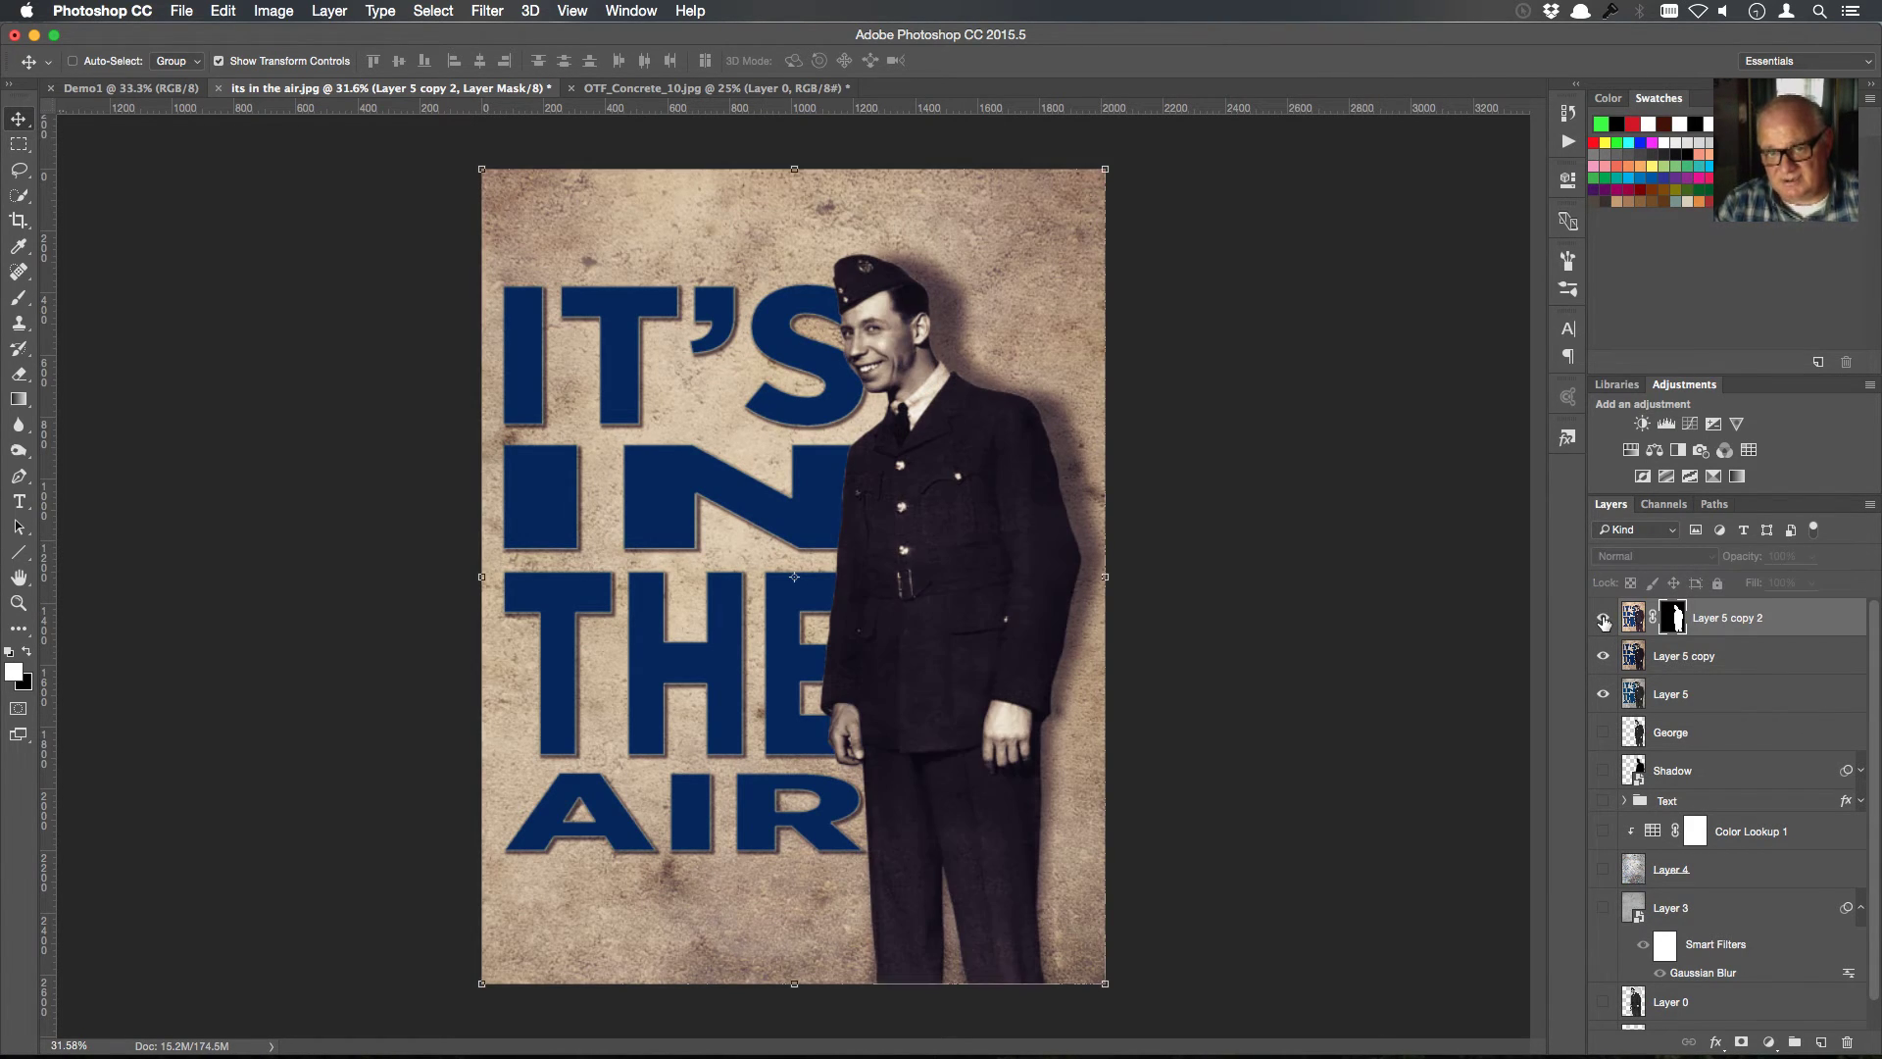
{"action": "left_click", "coordinate": [1604, 620]}
{"action": "left_click", "coordinate": [1604, 619]}
{"action": "left_click", "coordinate": [1603, 619]}
{"action": "left_click", "coordinate": [1604, 620]}
{"action": "left_click", "coordinate": [1604, 619]}
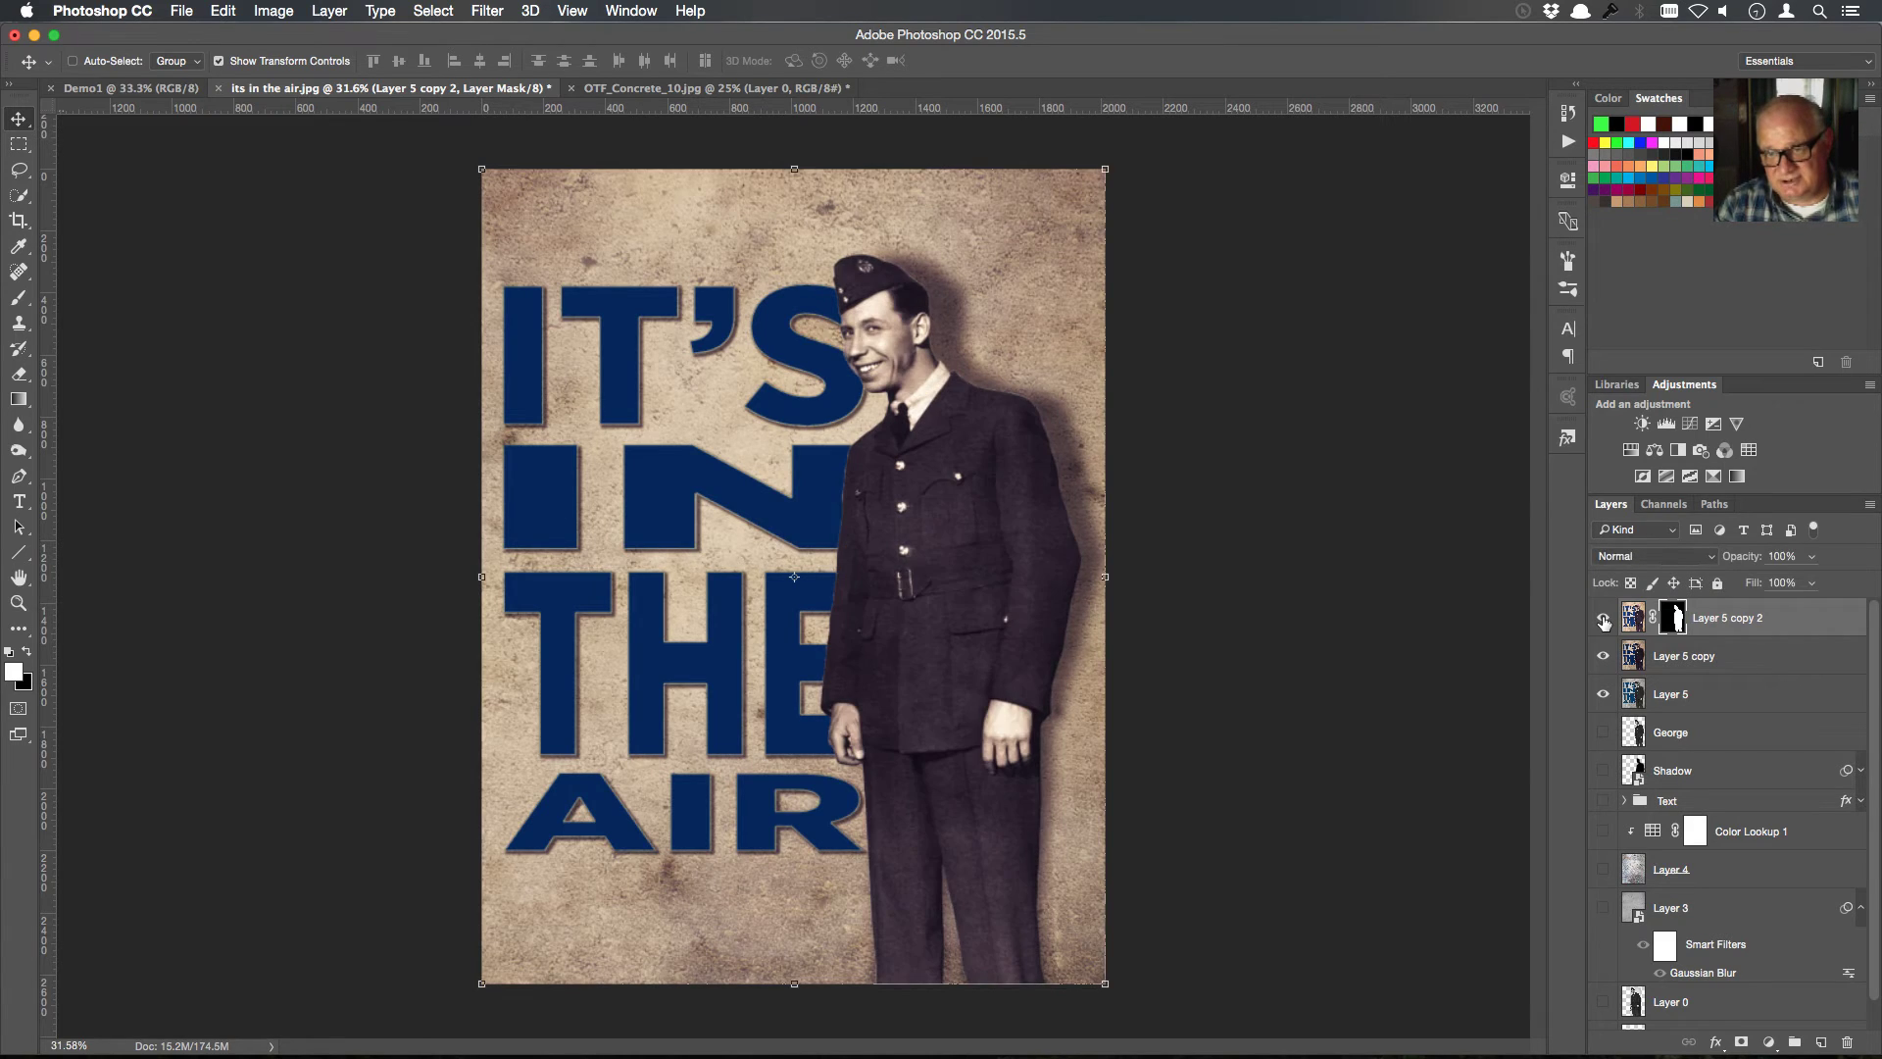
{"action": "left_click", "coordinate": [1603, 619]}
{"action": "left_click", "coordinate": [1604, 619]}
Add a new layer above Layer 5 copy 2 and stamp all visible artwork into it
{"action": "left_click", "coordinate": [1795, 620]}
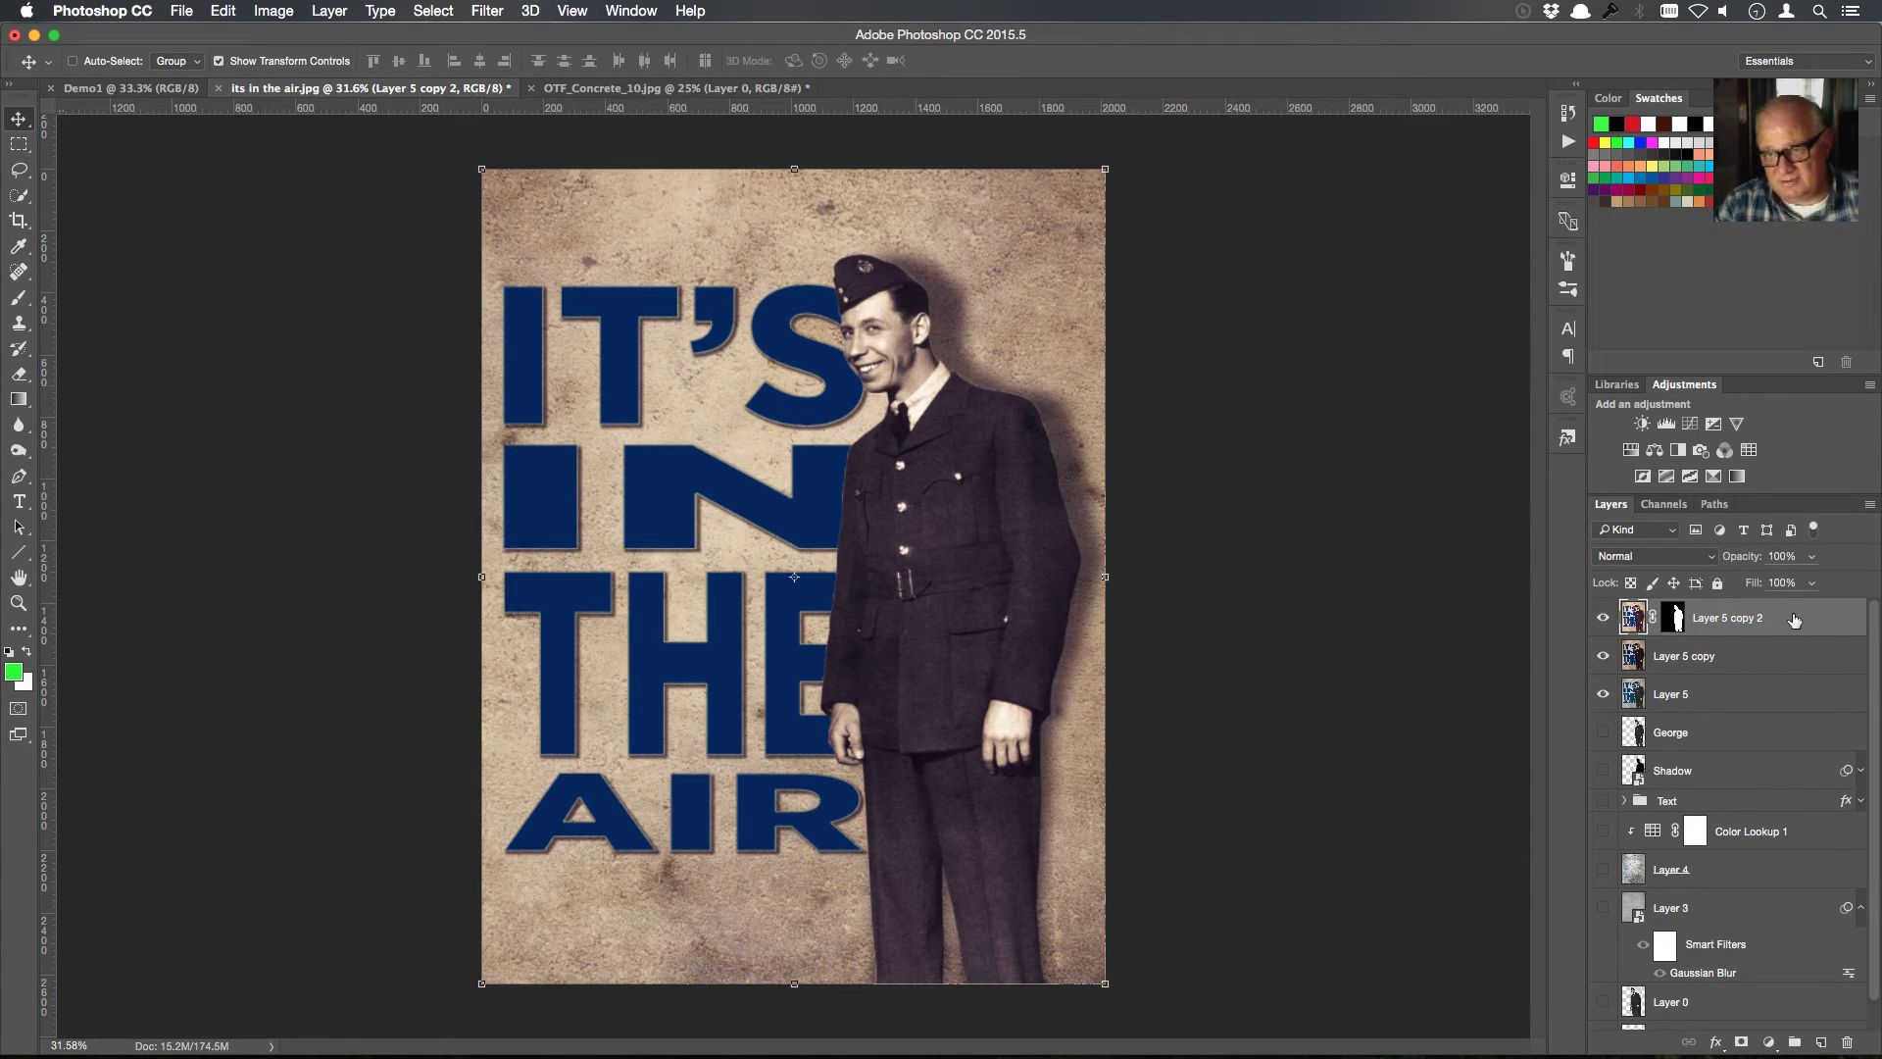
{"action": "left_click", "coordinate": [1822, 1041]}
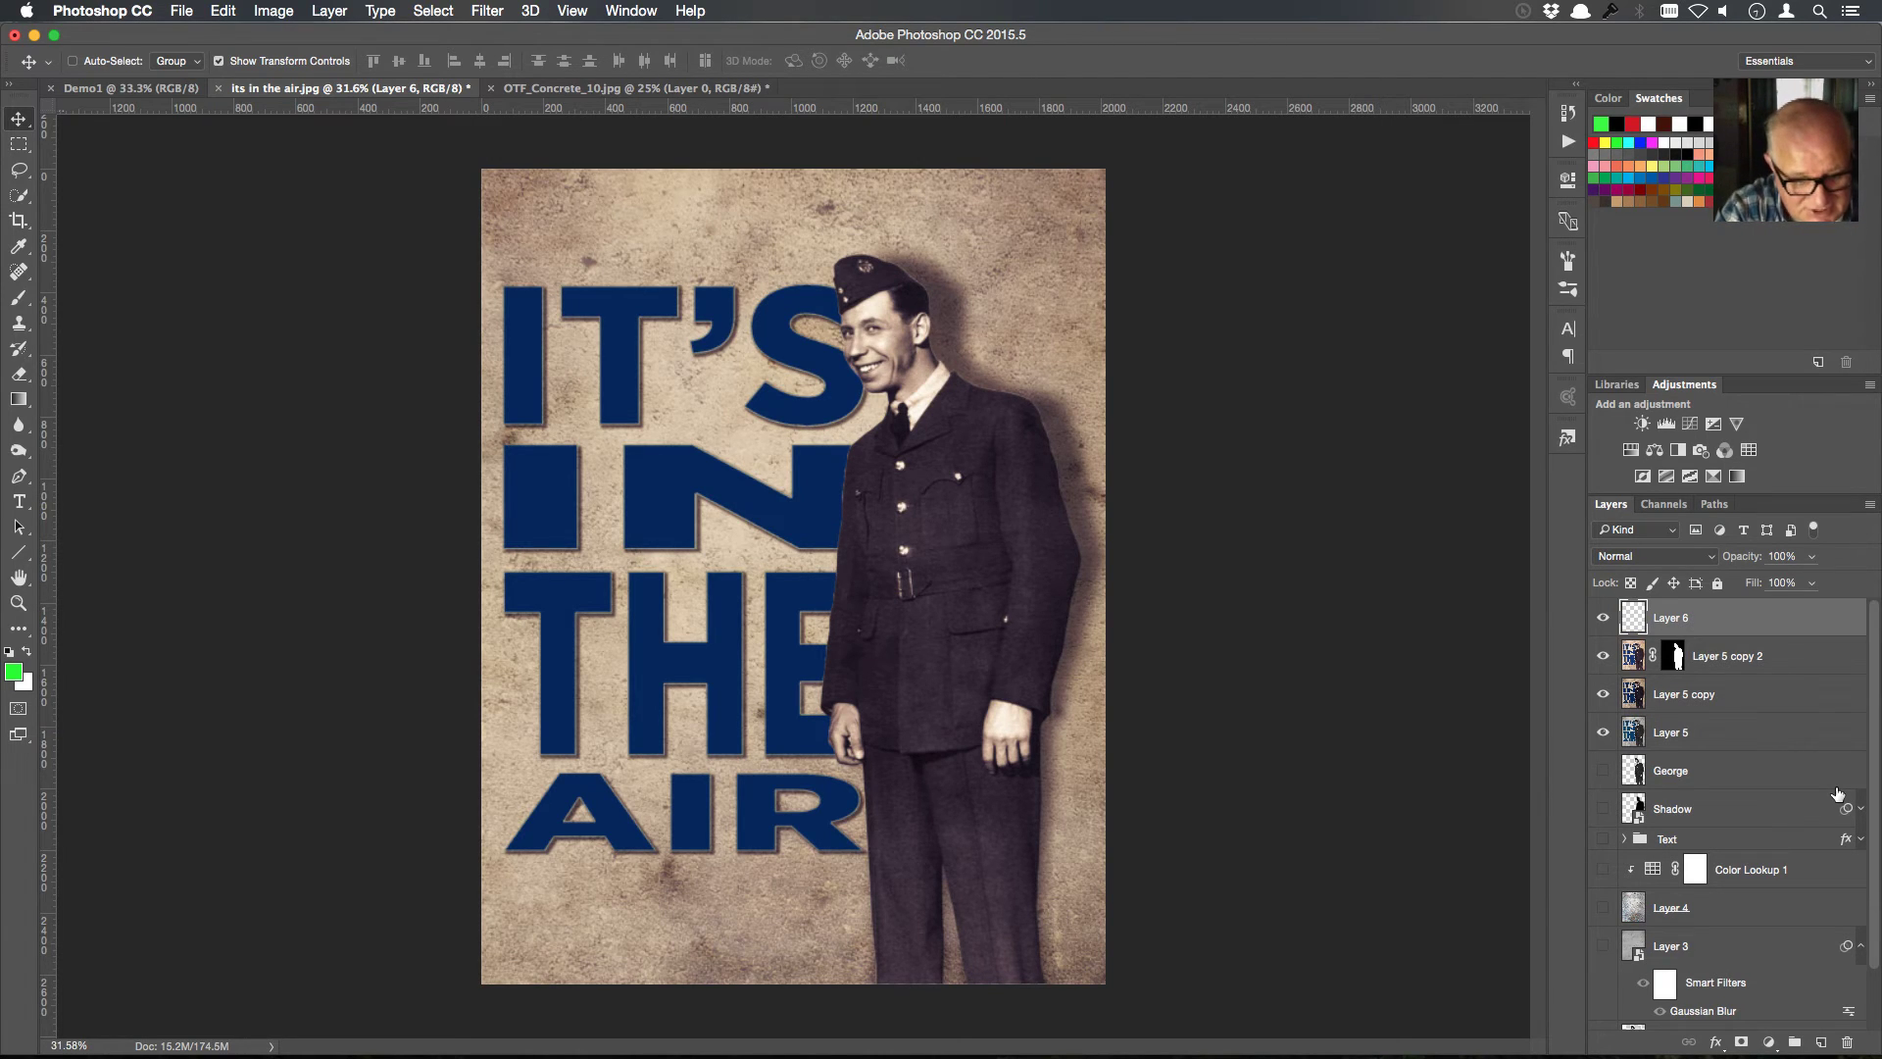
{"action": "key", "text": "alt+shift+super+e"}
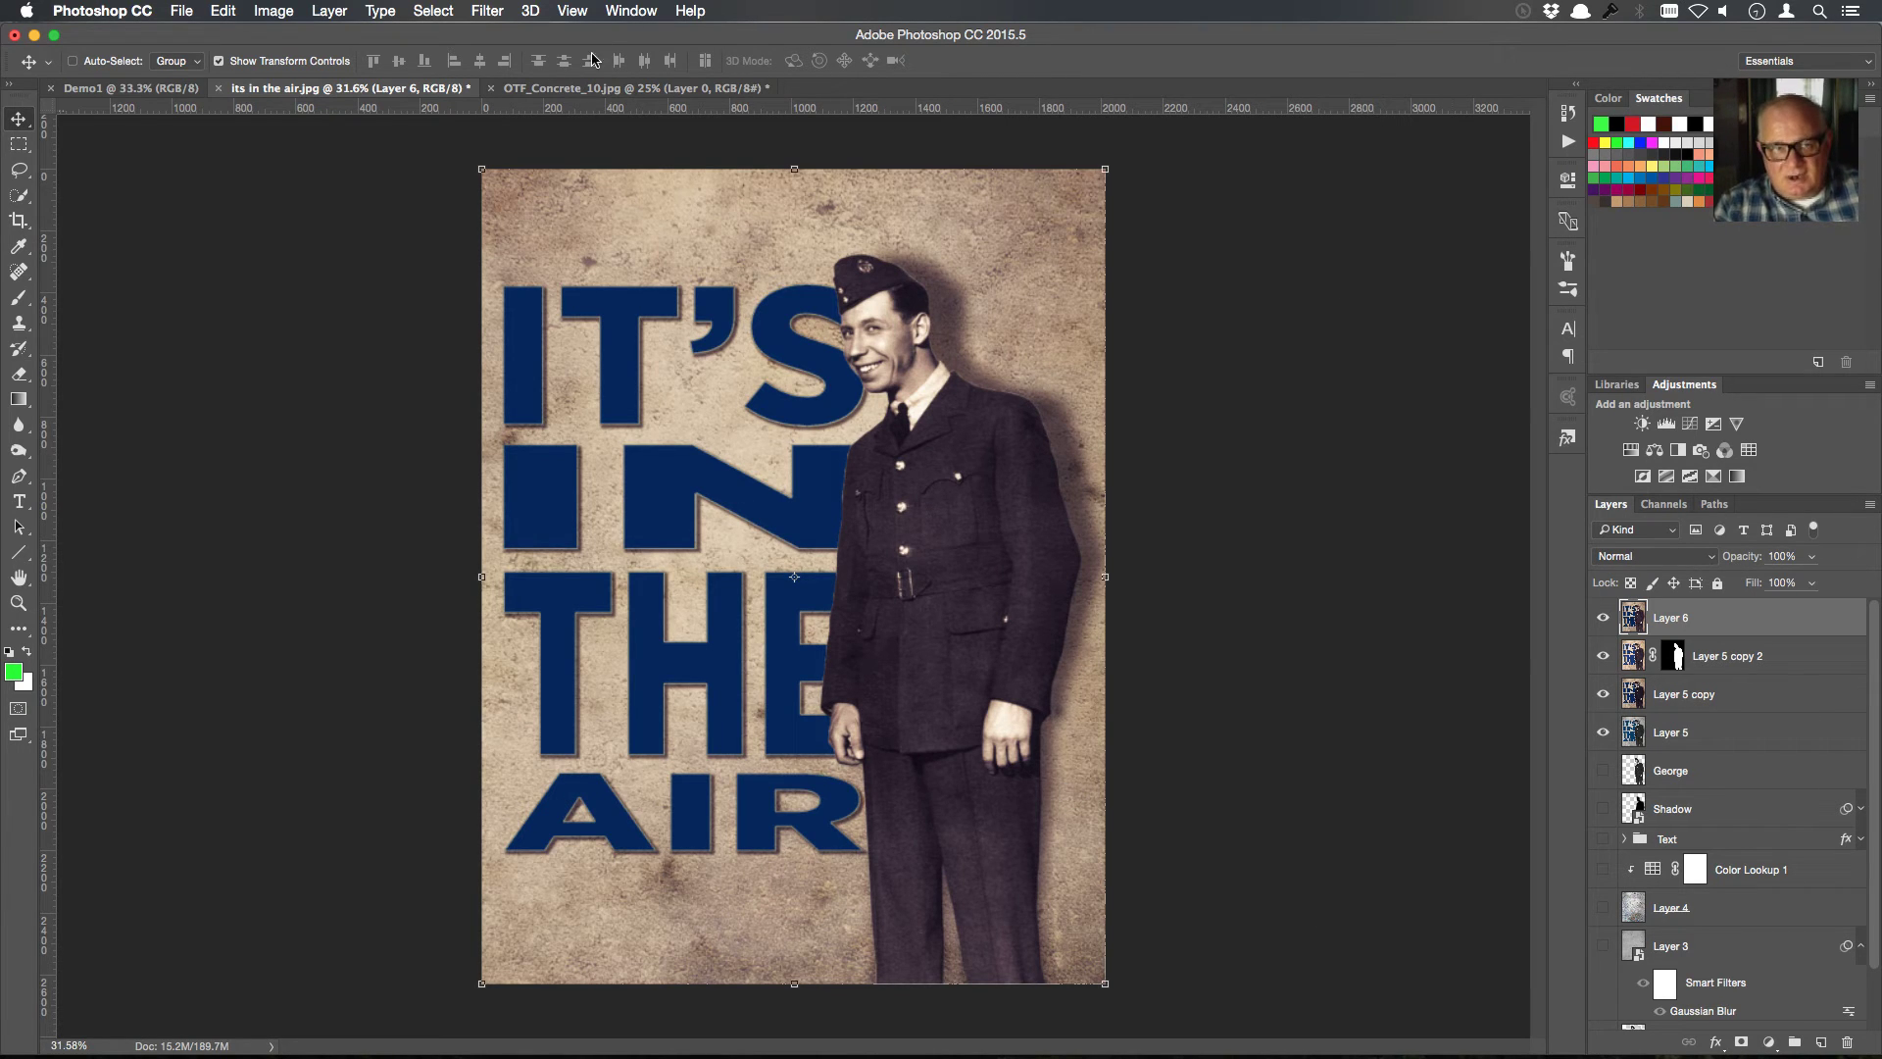
Open the Camera Raw Filter on the stamped layer and set Clarity to +11 and Vibrance to +8
{"action": "left_click", "coordinate": [487, 11]}
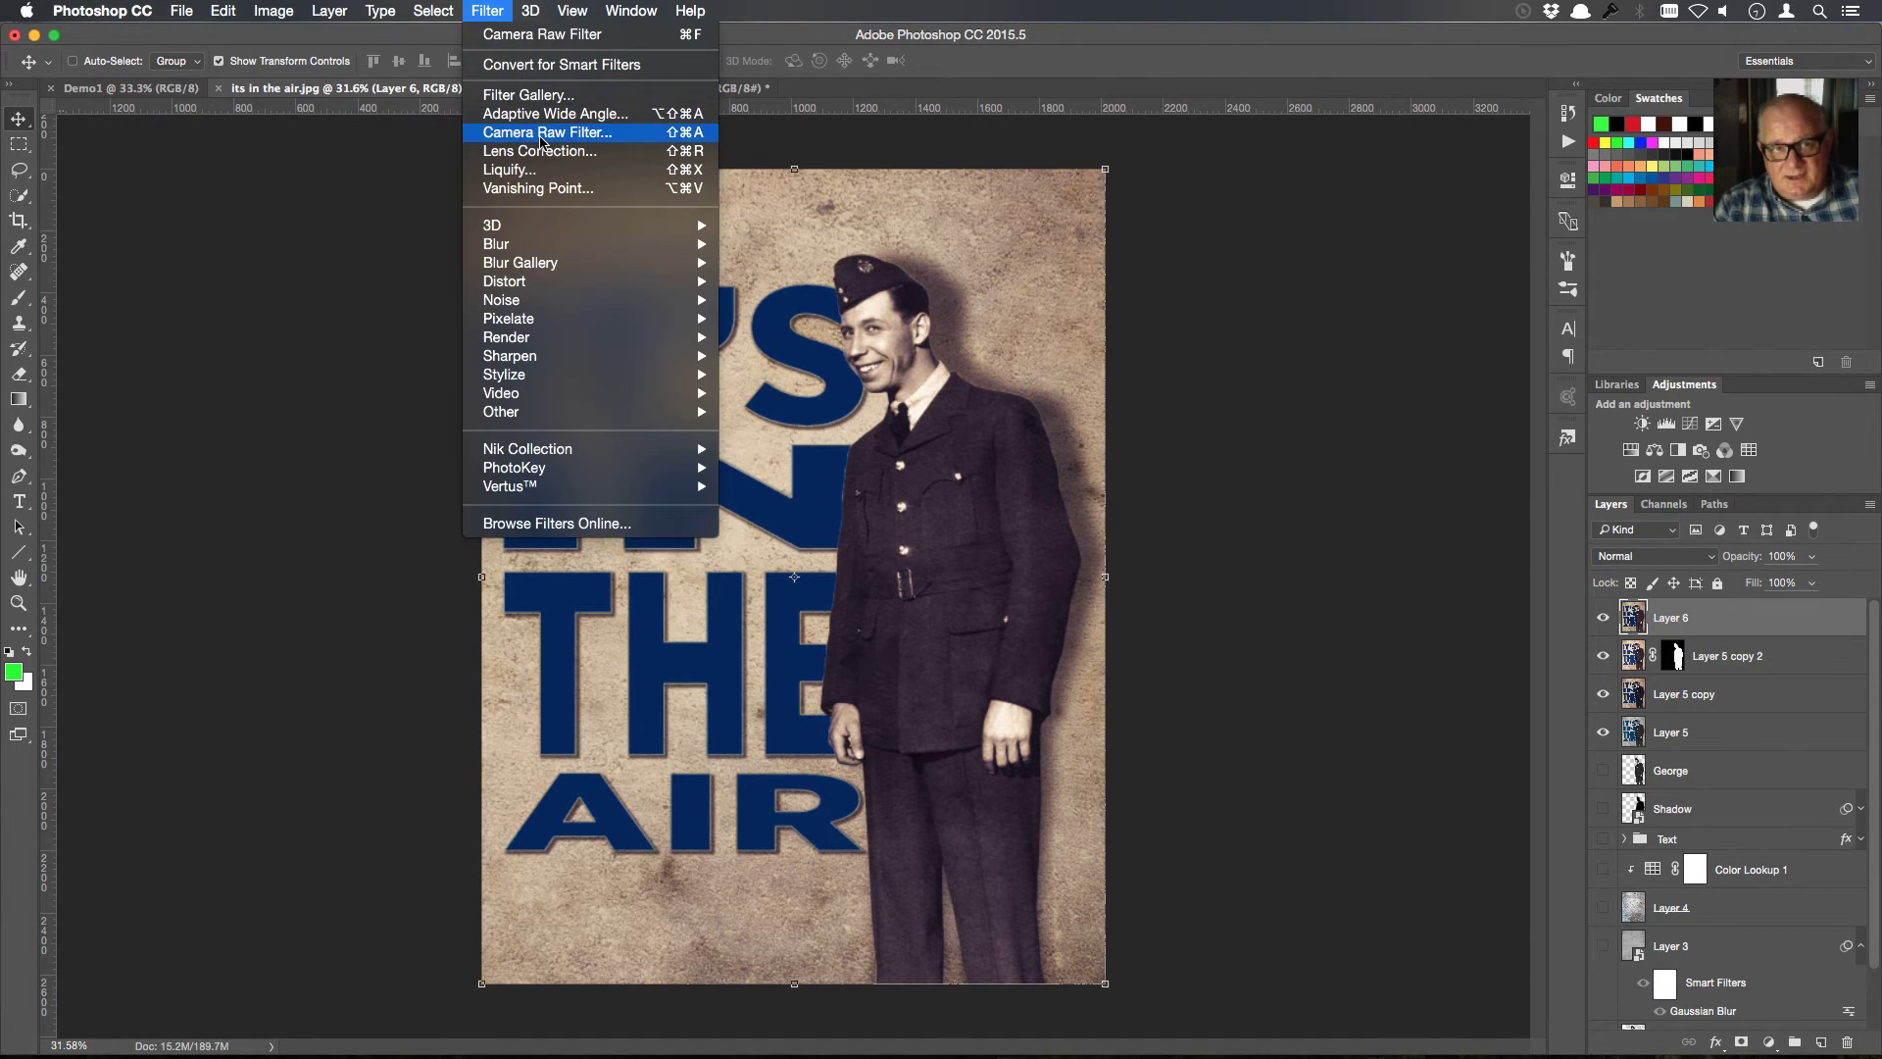
{"action": "left_click", "coordinate": [542, 134]}
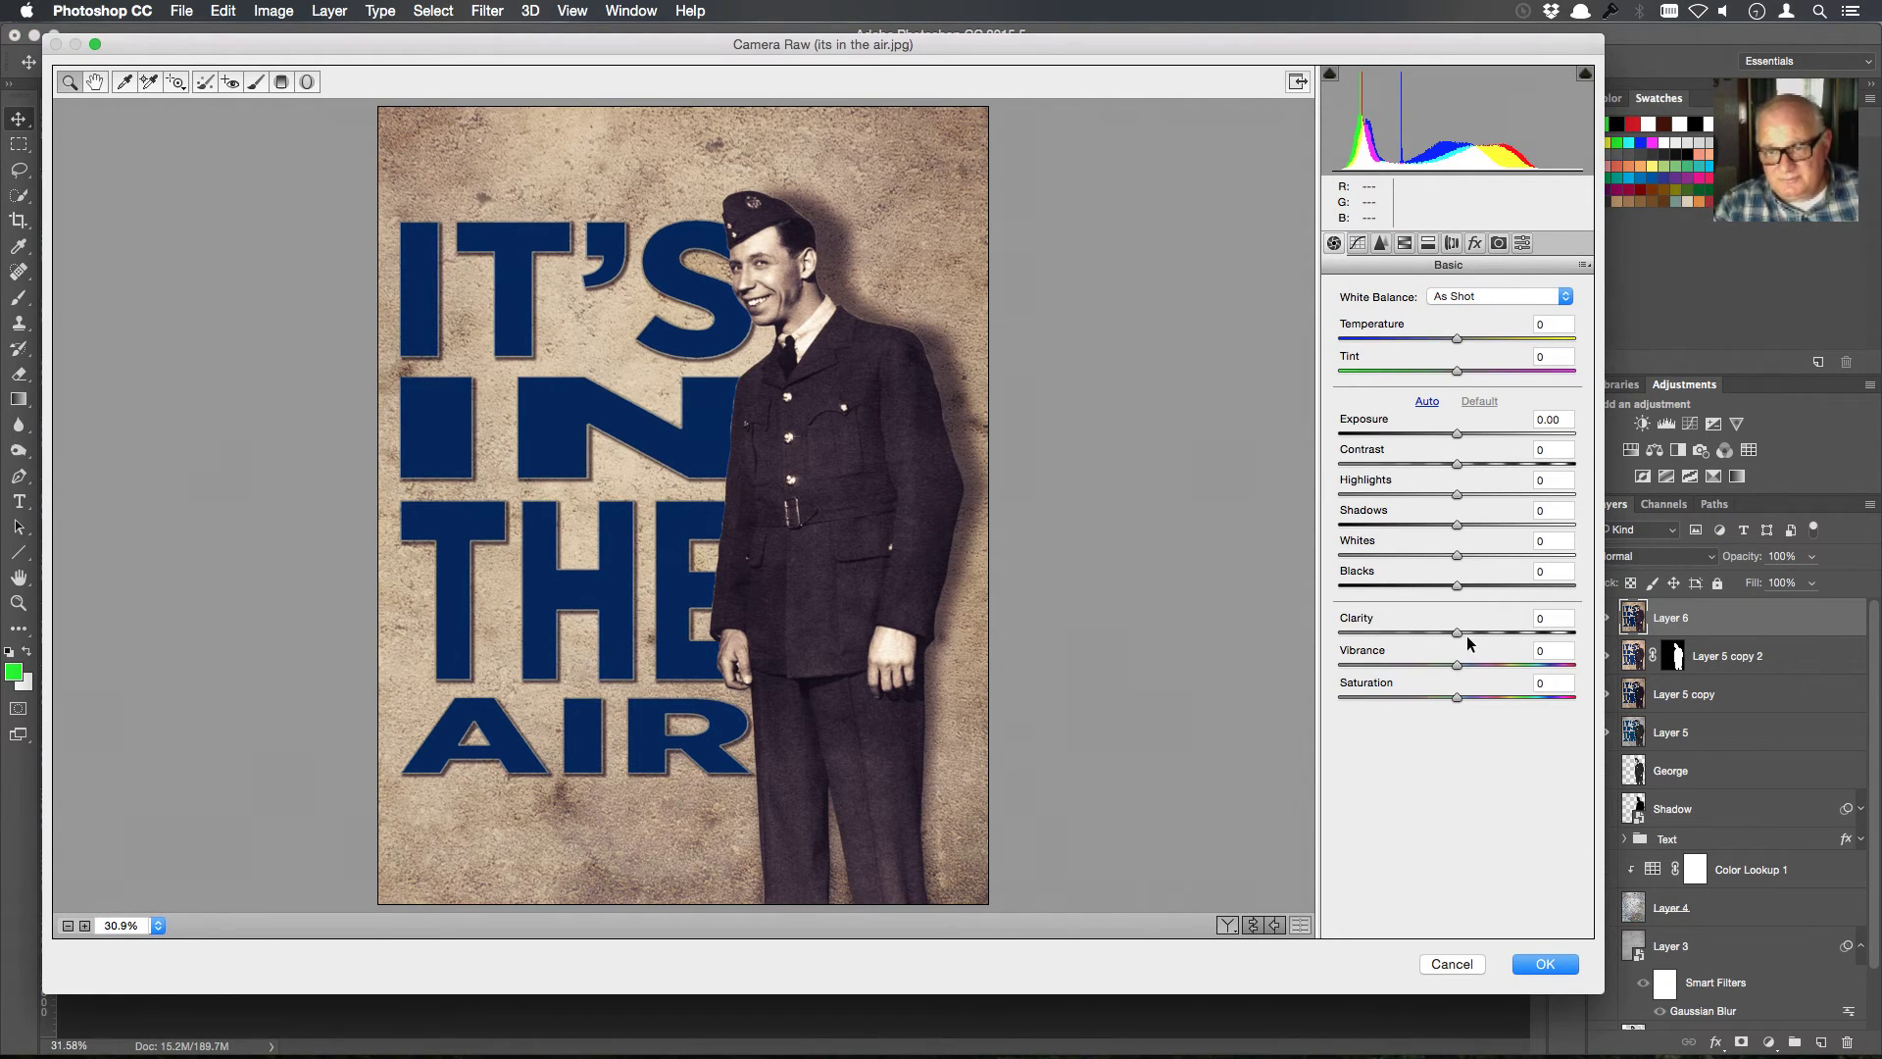
{"action": "left_click_drag", "start_coordinate": [1460, 633], "coordinate": [1467, 662]}
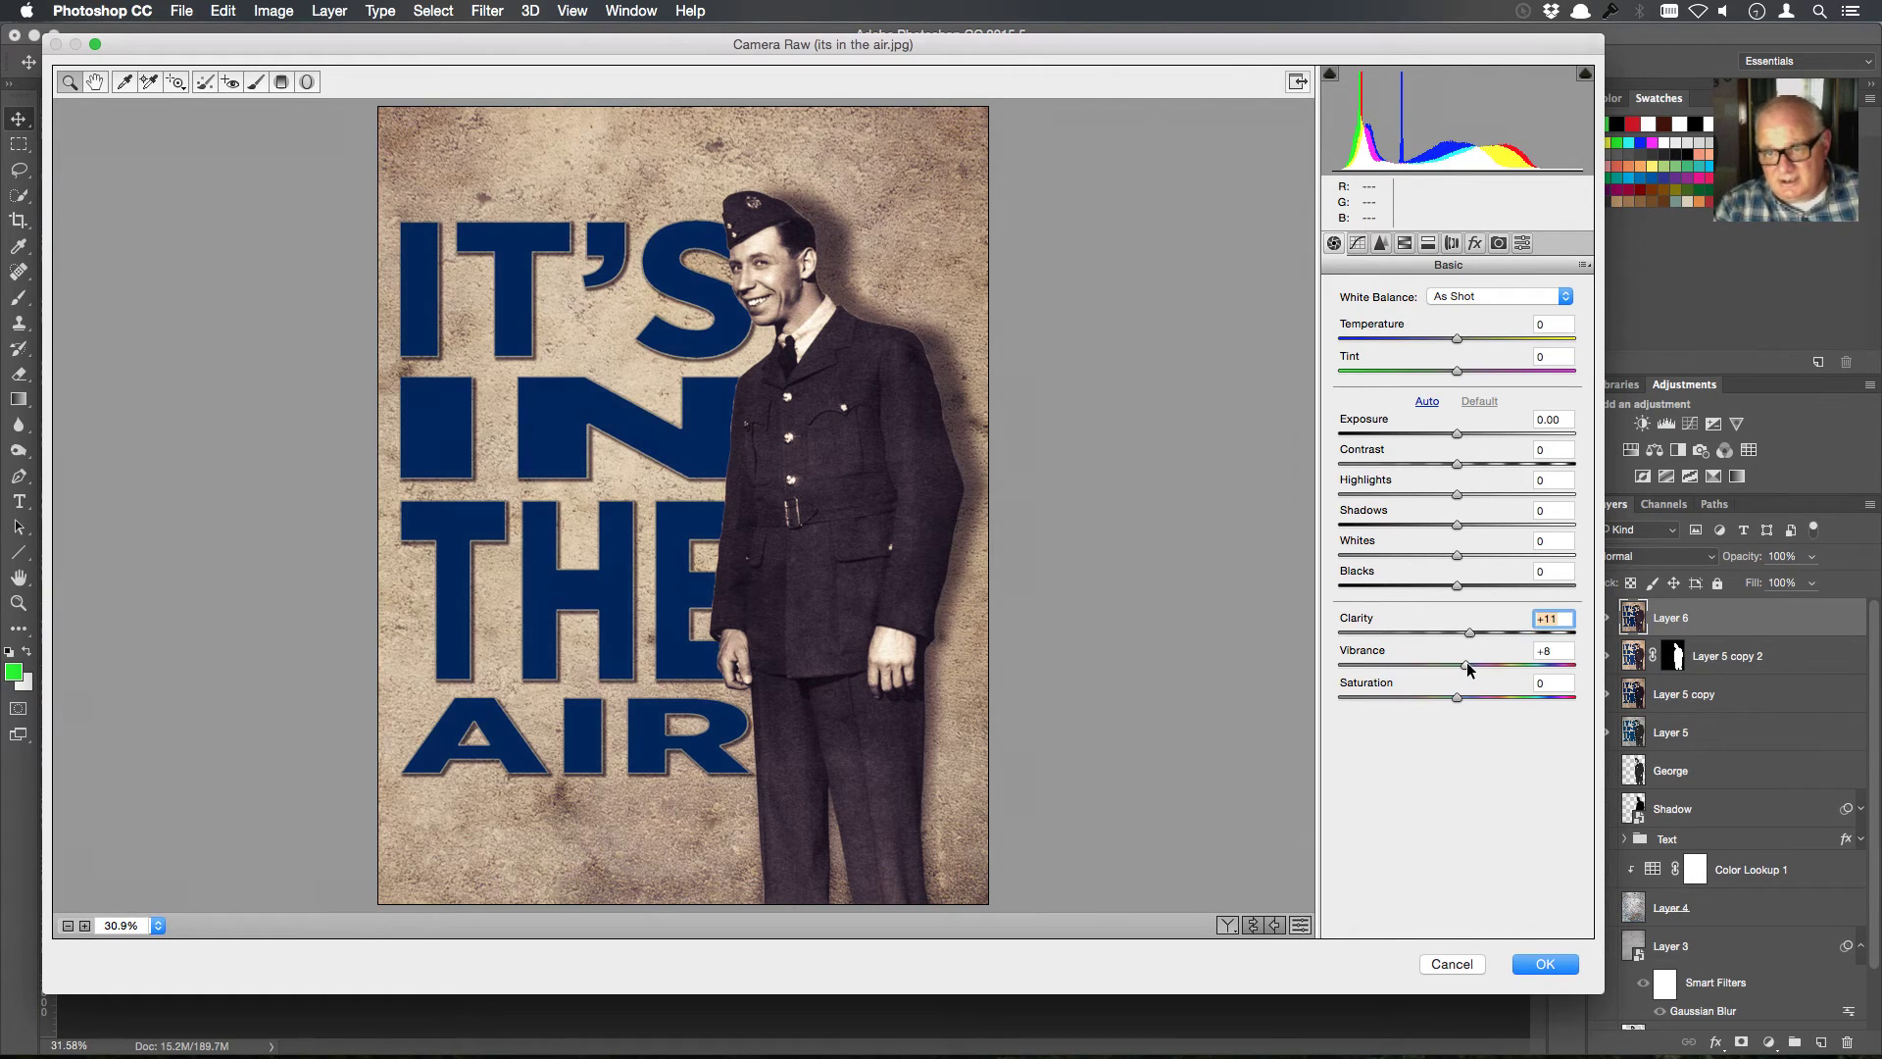
Set the Camera Raw sharpening amount to 9, darken the edges with a negative post-crop vignette, and apply the filter
{"action": "left_click", "coordinate": [1384, 243]}
{"action": "left_click_drag", "start_coordinate": [1379, 323], "coordinate": [1350, 322]}
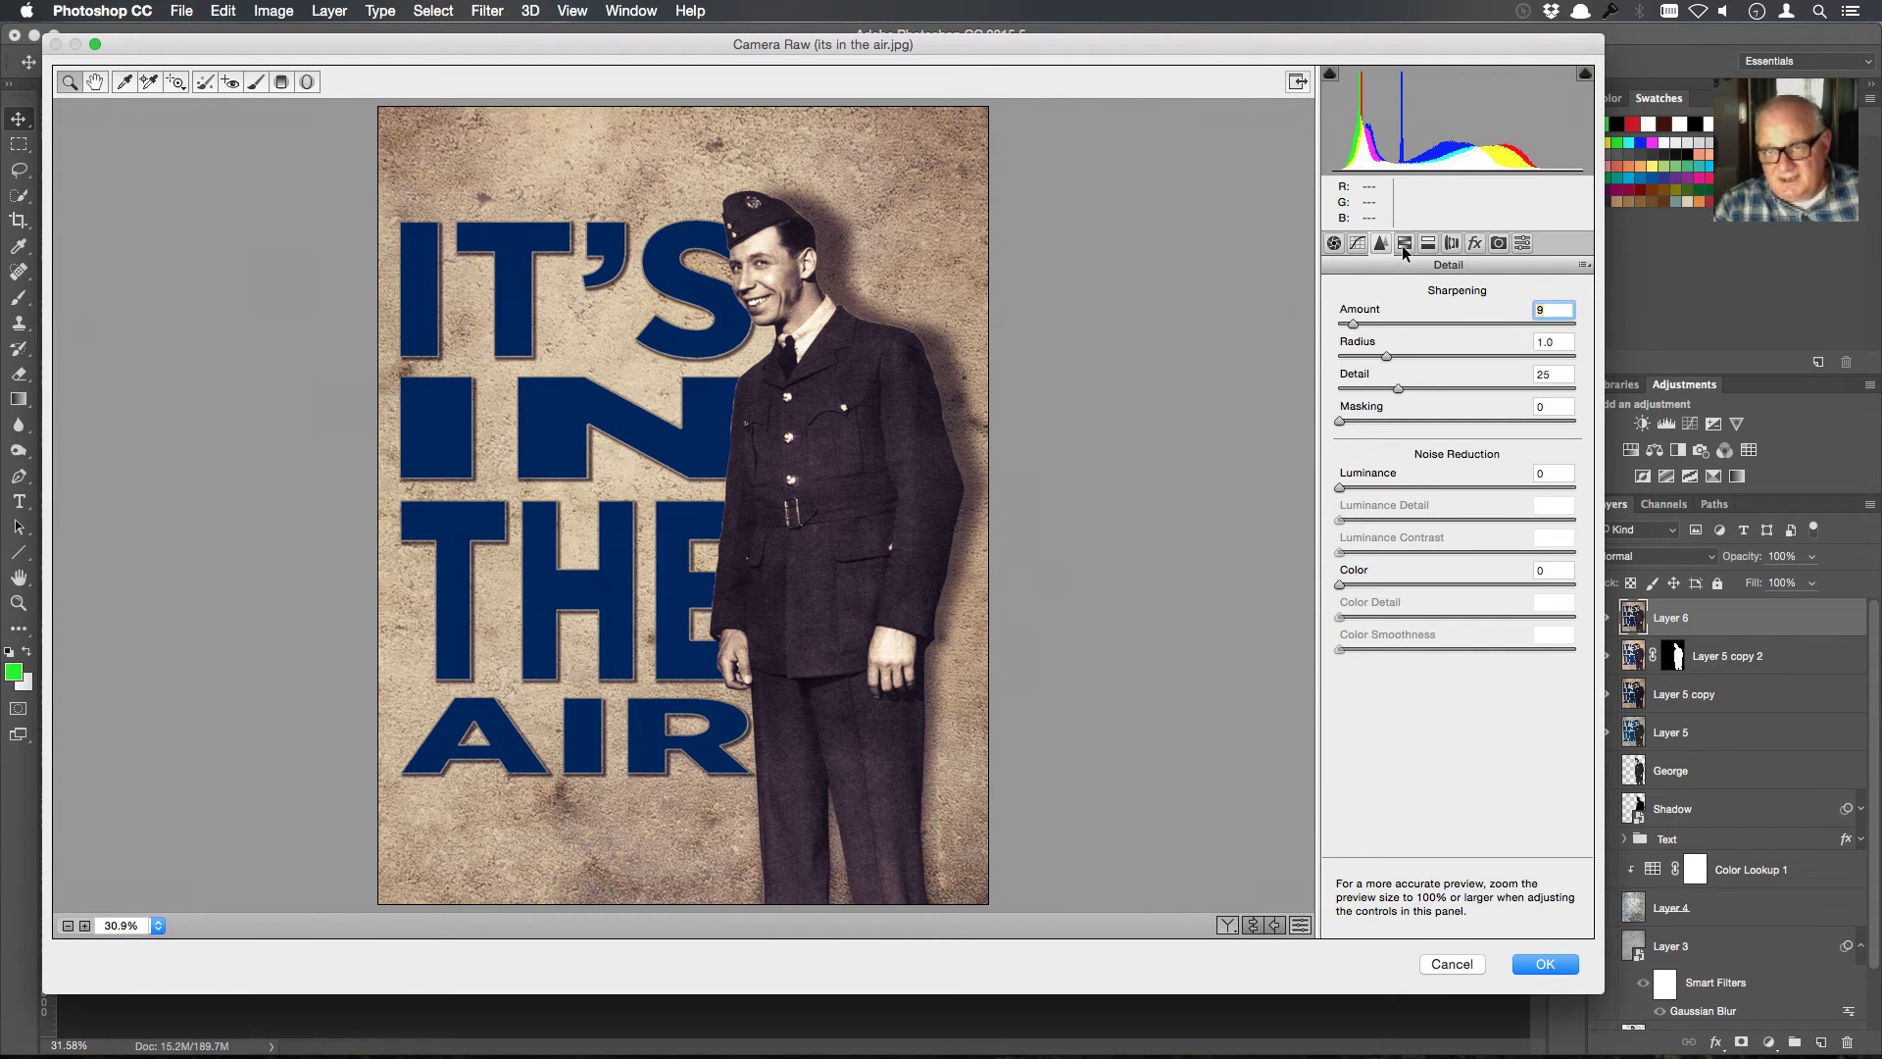
{"action": "left_click", "coordinate": [1476, 244]}
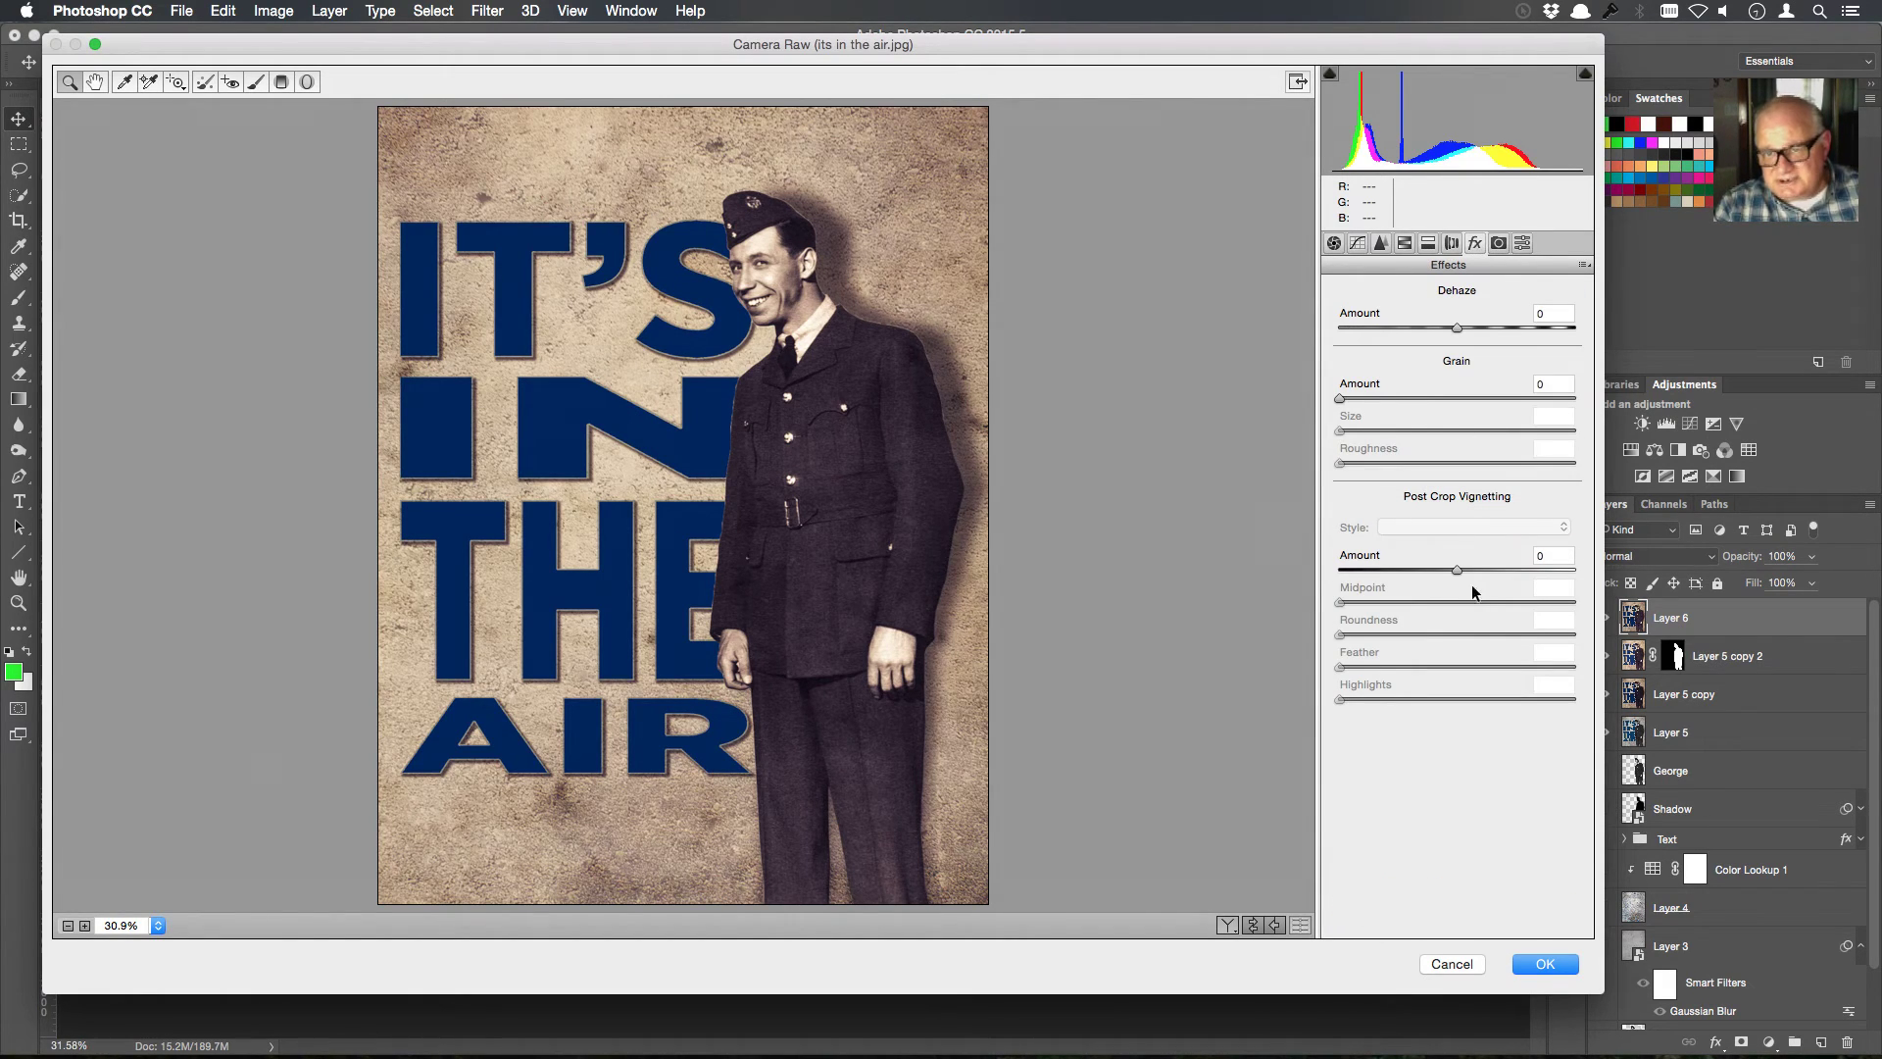
{"action": "left_click_drag", "start_coordinate": [1455, 569], "coordinate": [1403, 579]}
{"action": "left_click", "coordinate": [1546, 964]}
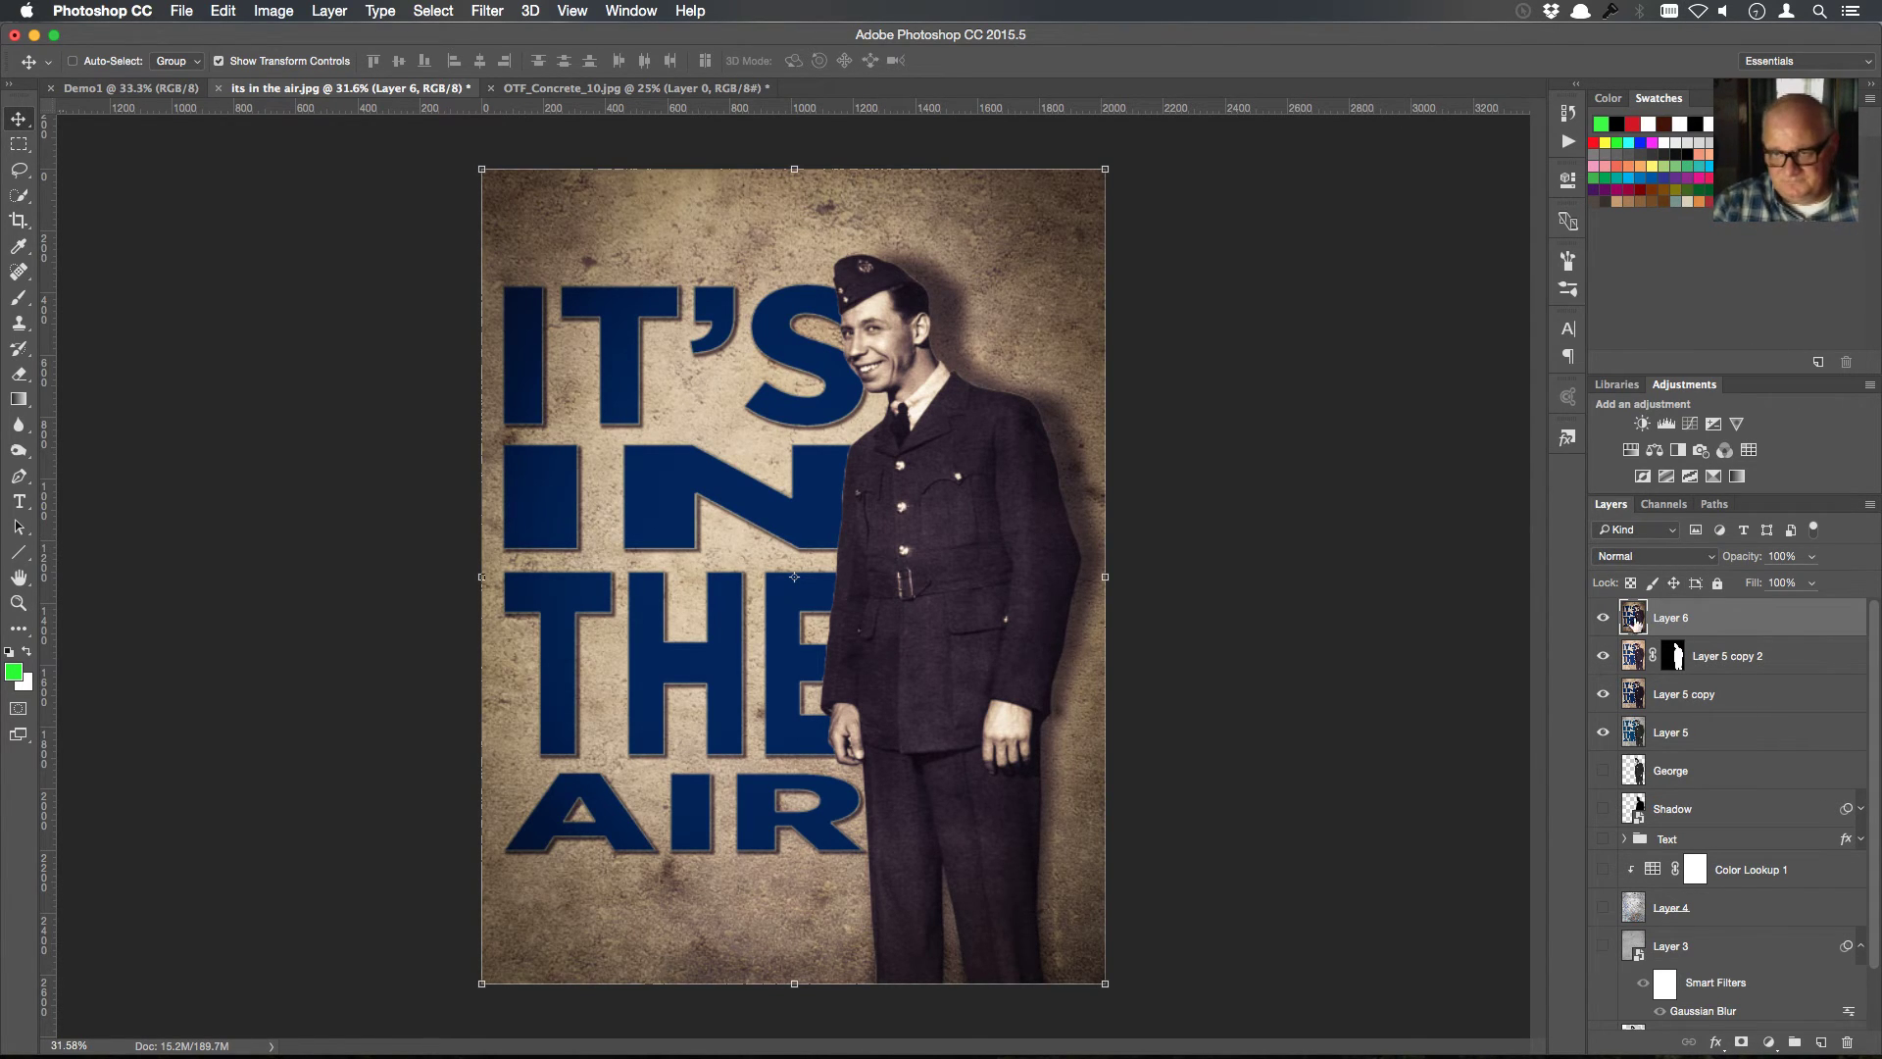
Hide all layers, then review the original photo in Layer 0, the cut-out airman and his shadow
{"action": "left_click_drag", "start_coordinate": [1604, 619], "coordinate": [1602, 747]}
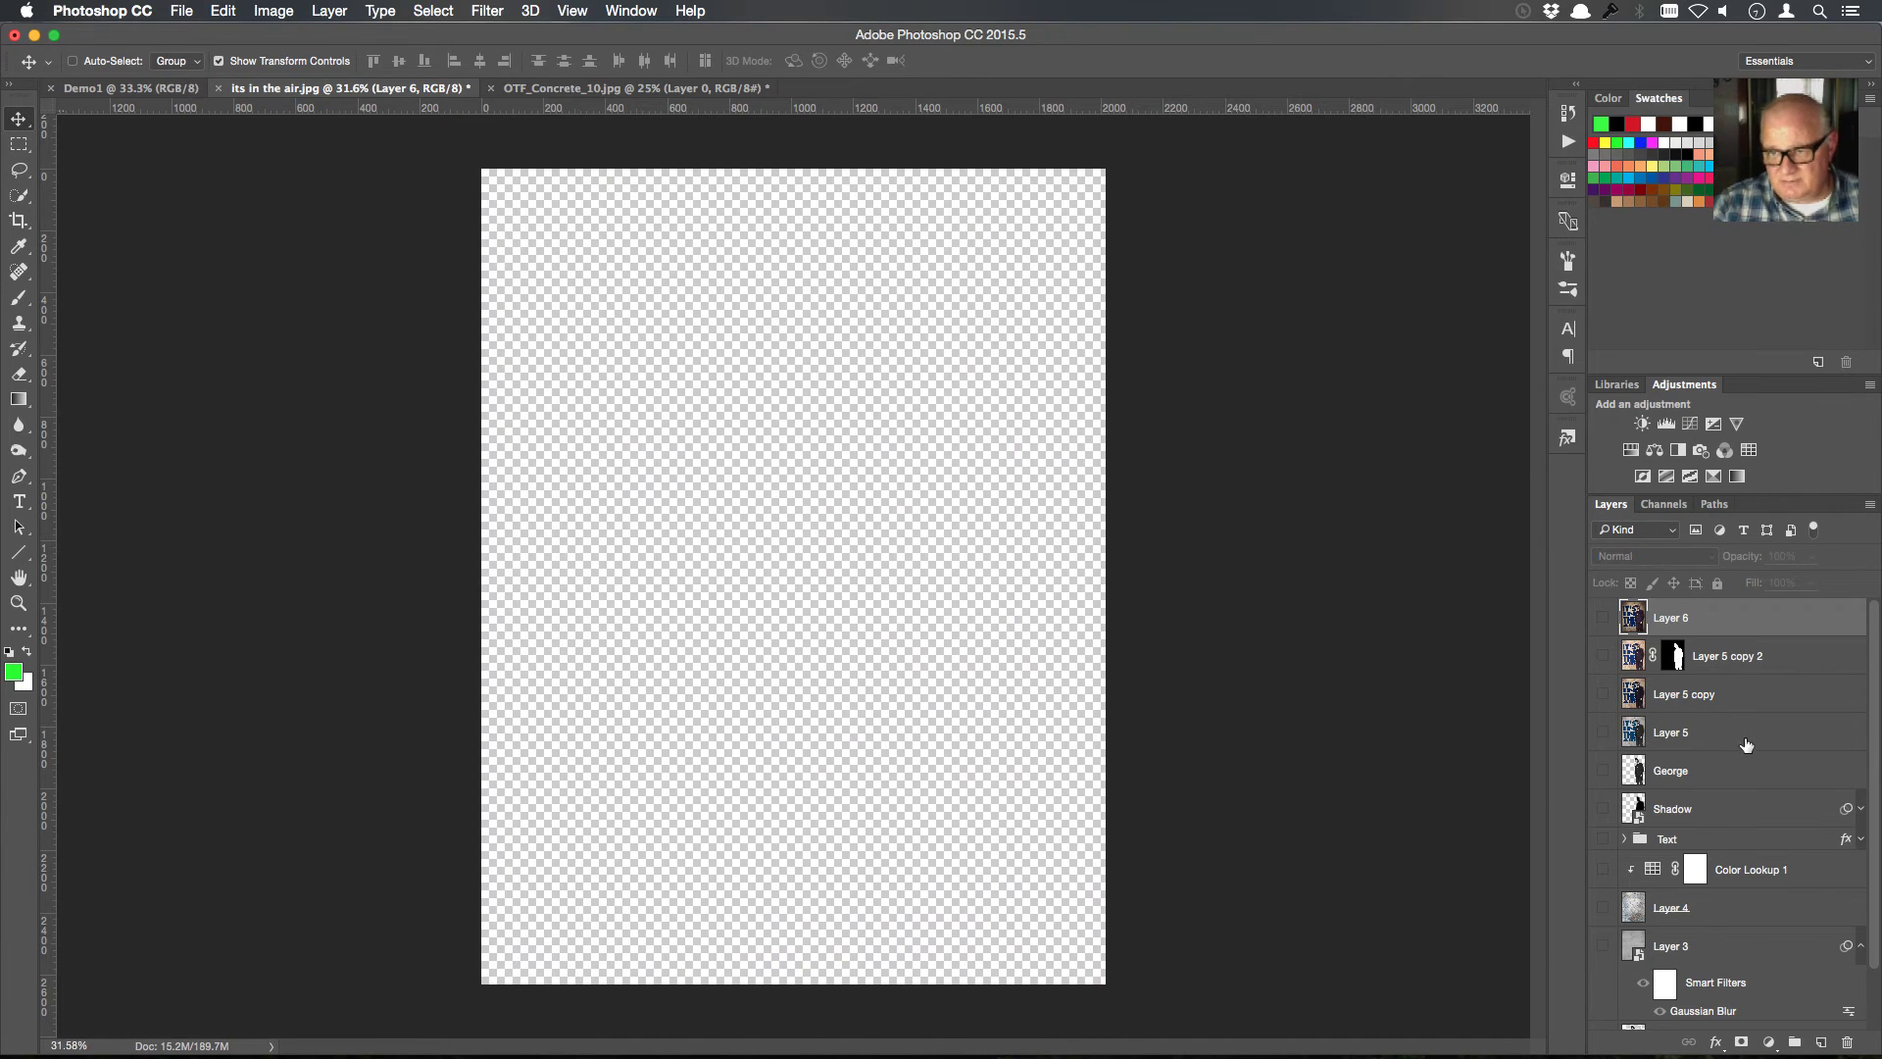
{"action": "scroll", "coordinate": [1747, 745], "scroll_direction": "down", "scroll_amount": 2}
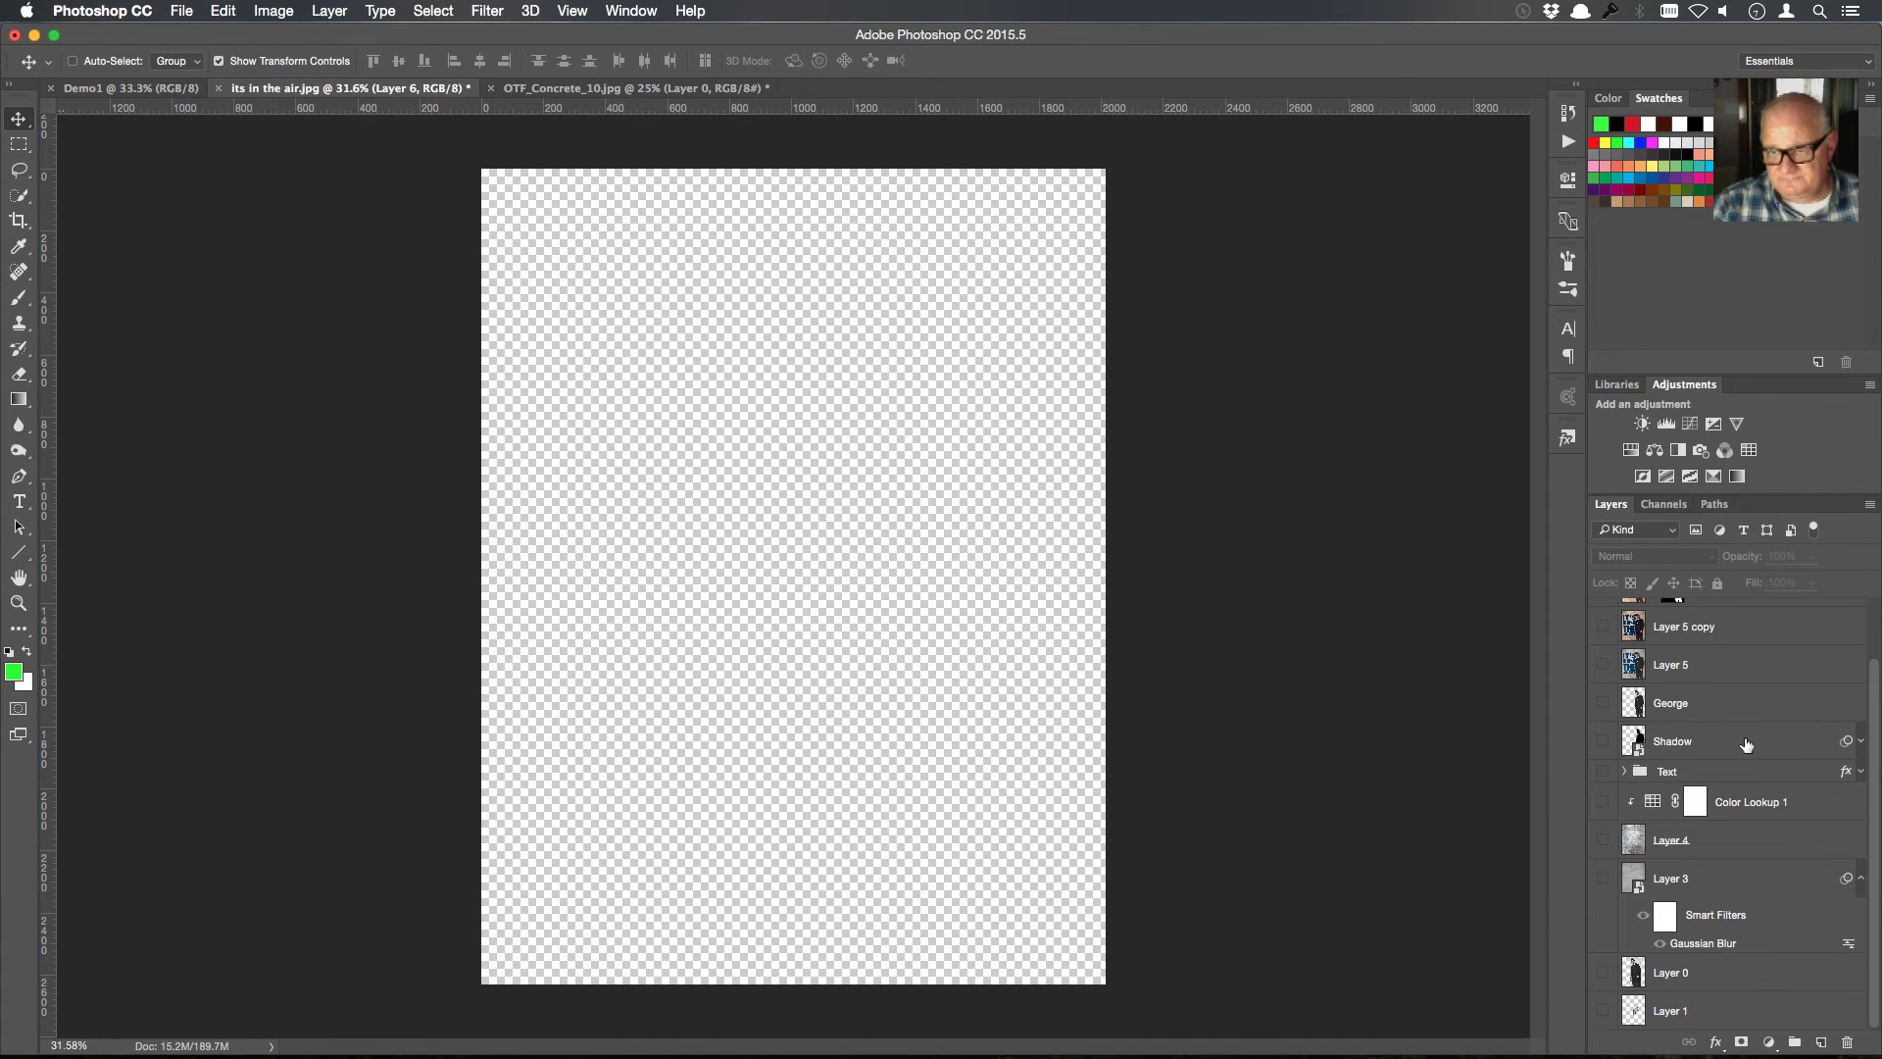
{"action": "left_click", "coordinate": [1603, 974]}
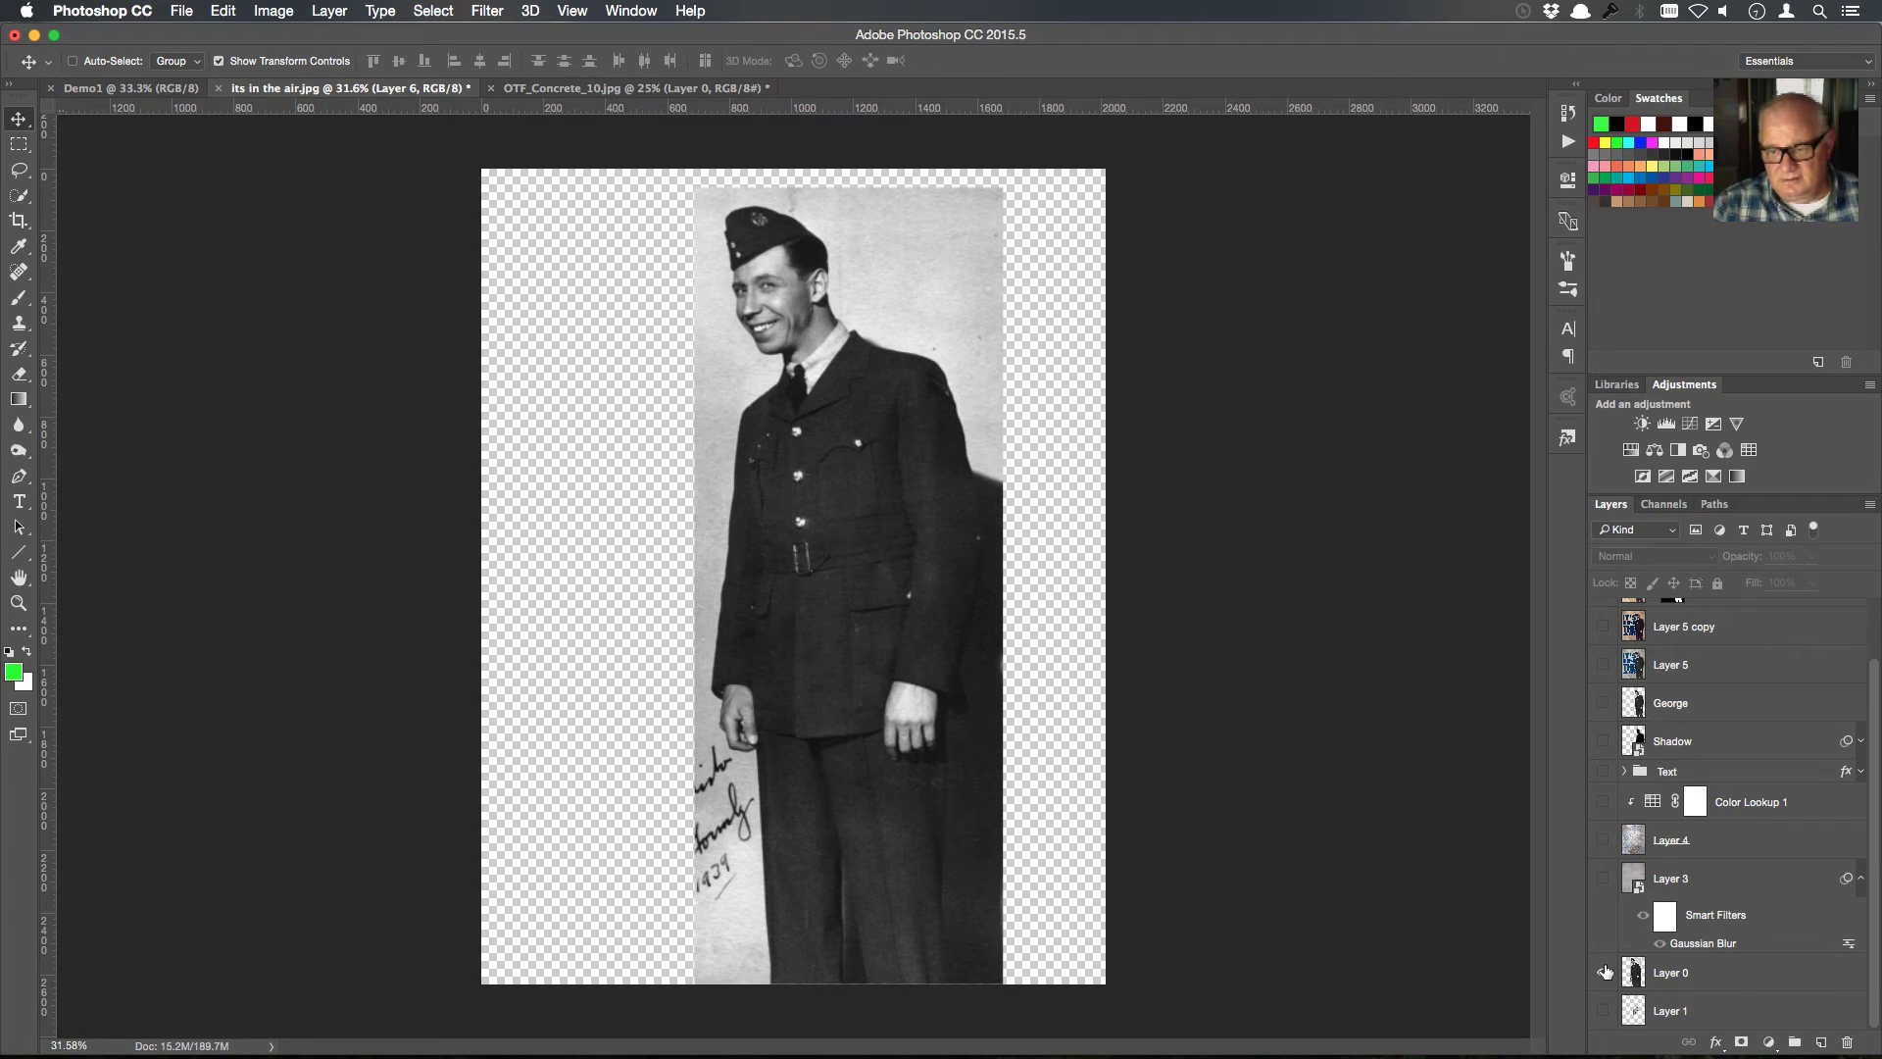
{"action": "left_click", "coordinate": [1602, 703]}
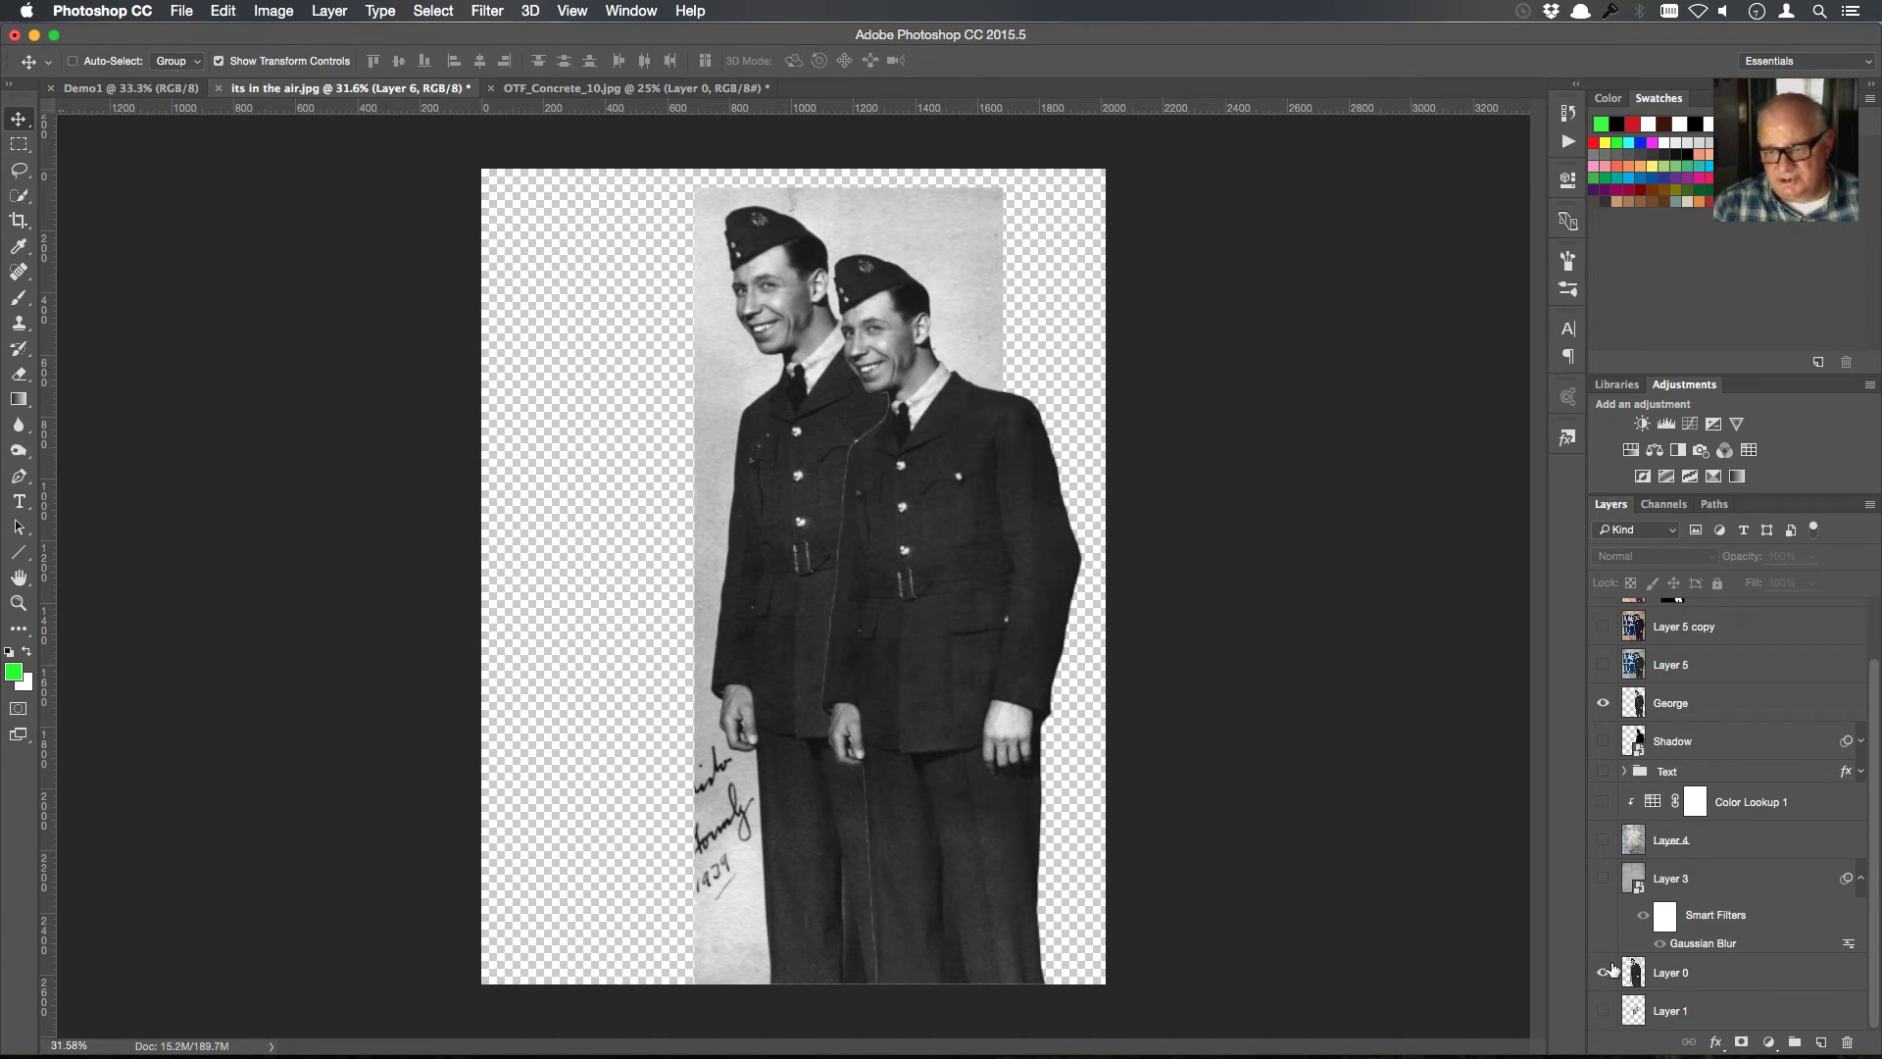
{"action": "left_click", "coordinate": [1603, 971]}
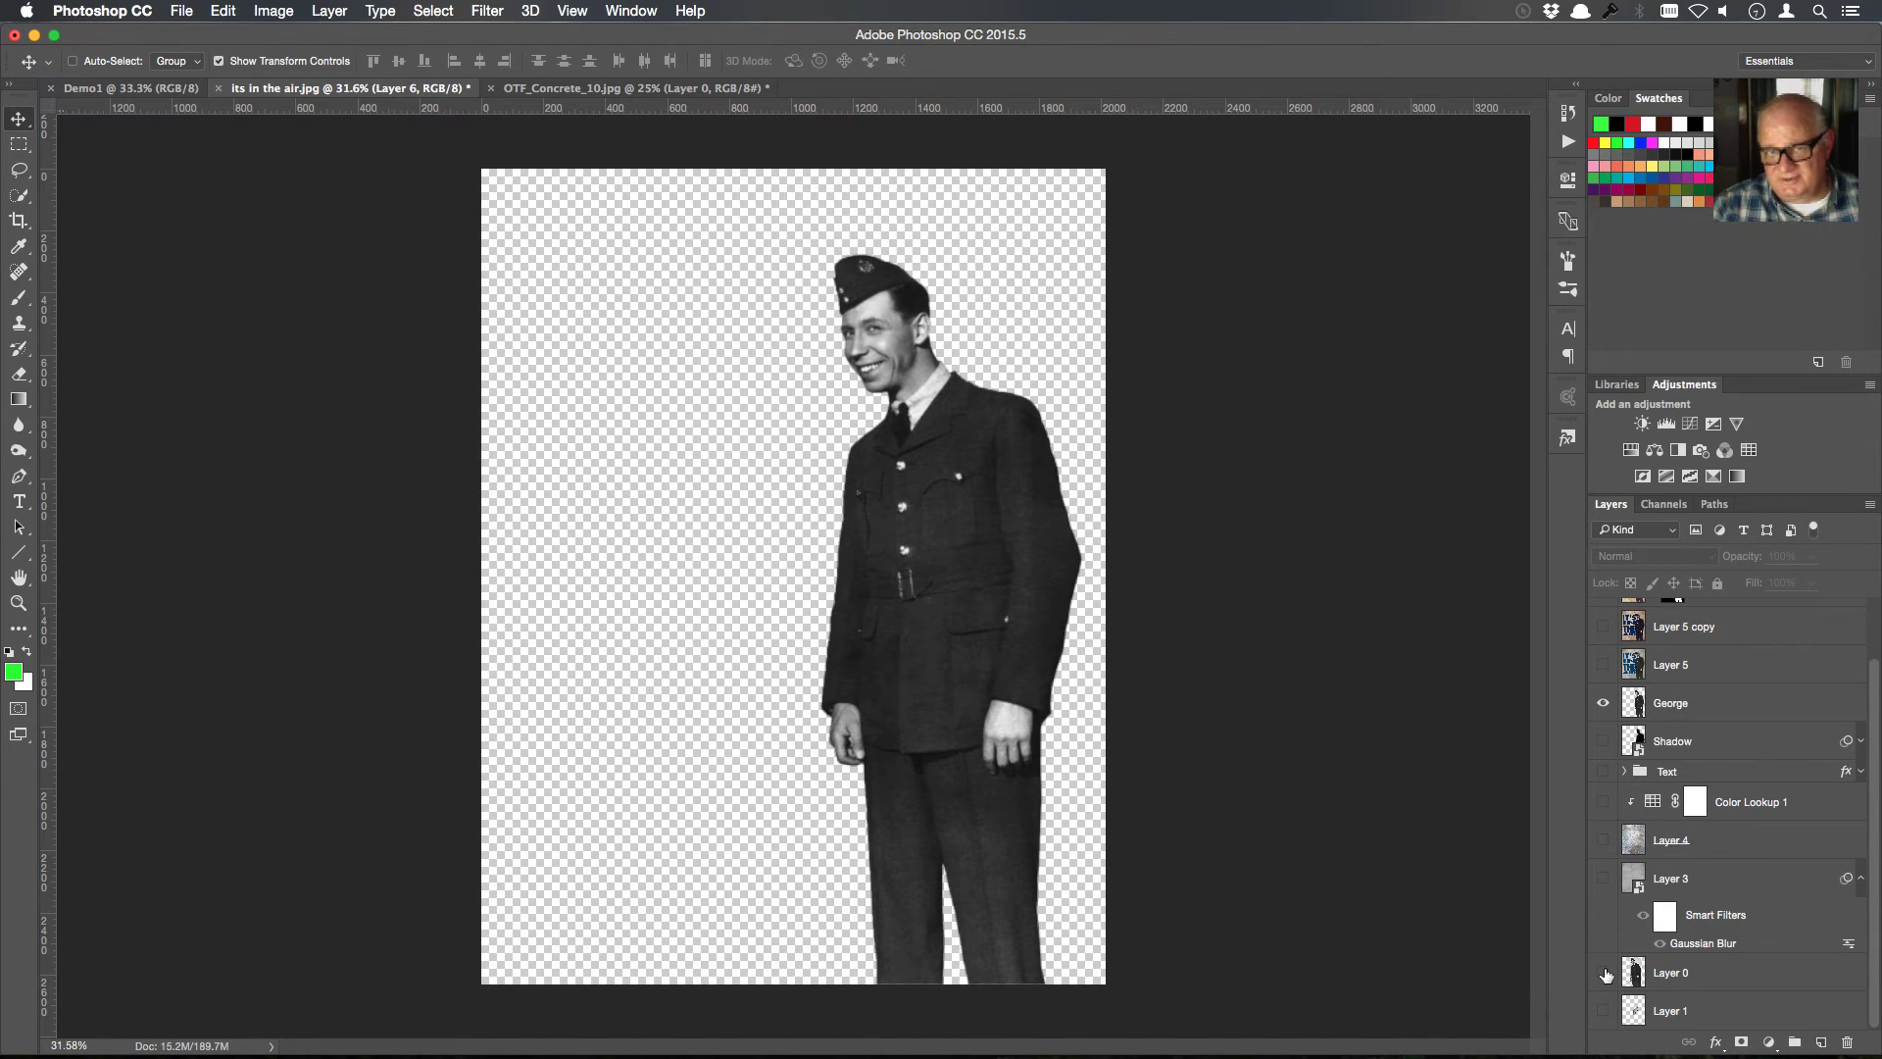
{"action": "left_click", "coordinate": [1604, 741]}
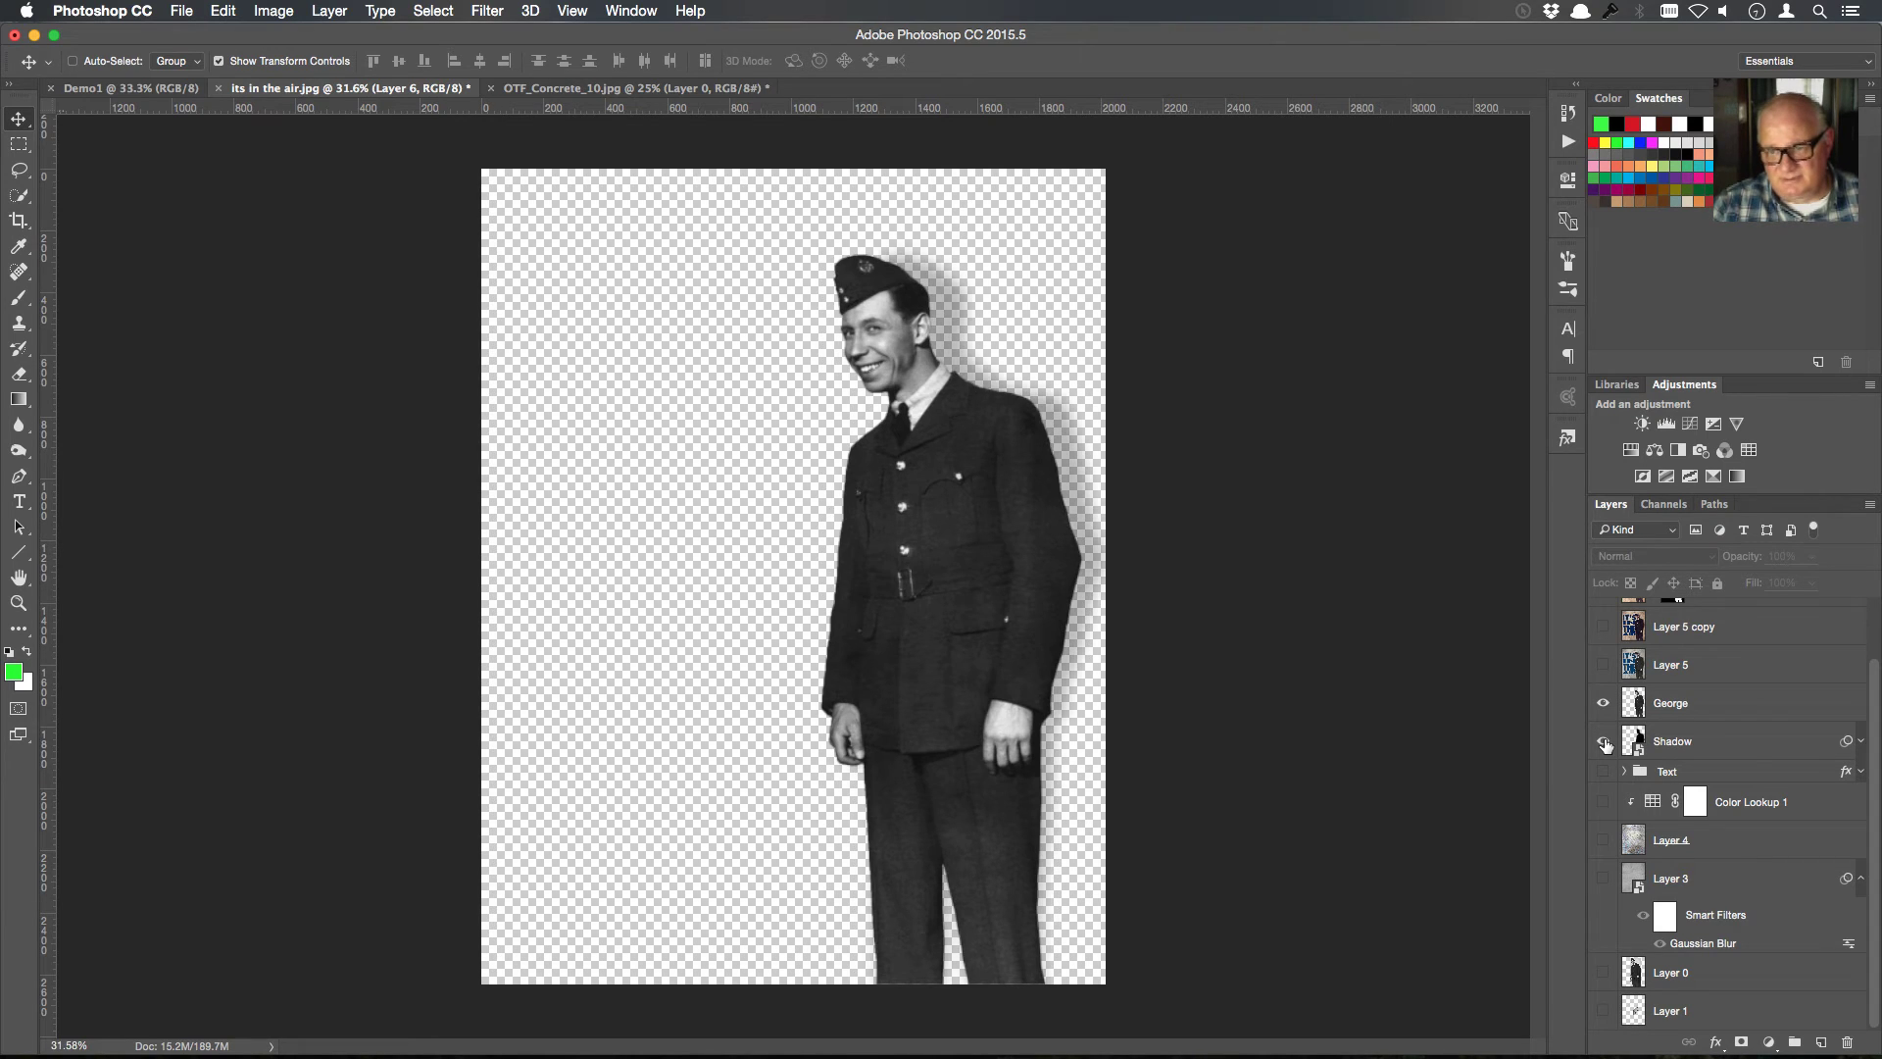
Show Color Lookup 1, Layer 4, Layer 3 and the Text group to review how the poster was built up
{"action": "scroll", "coordinate": [1647, 760], "scroll_direction": "up", "scroll_amount": 3}
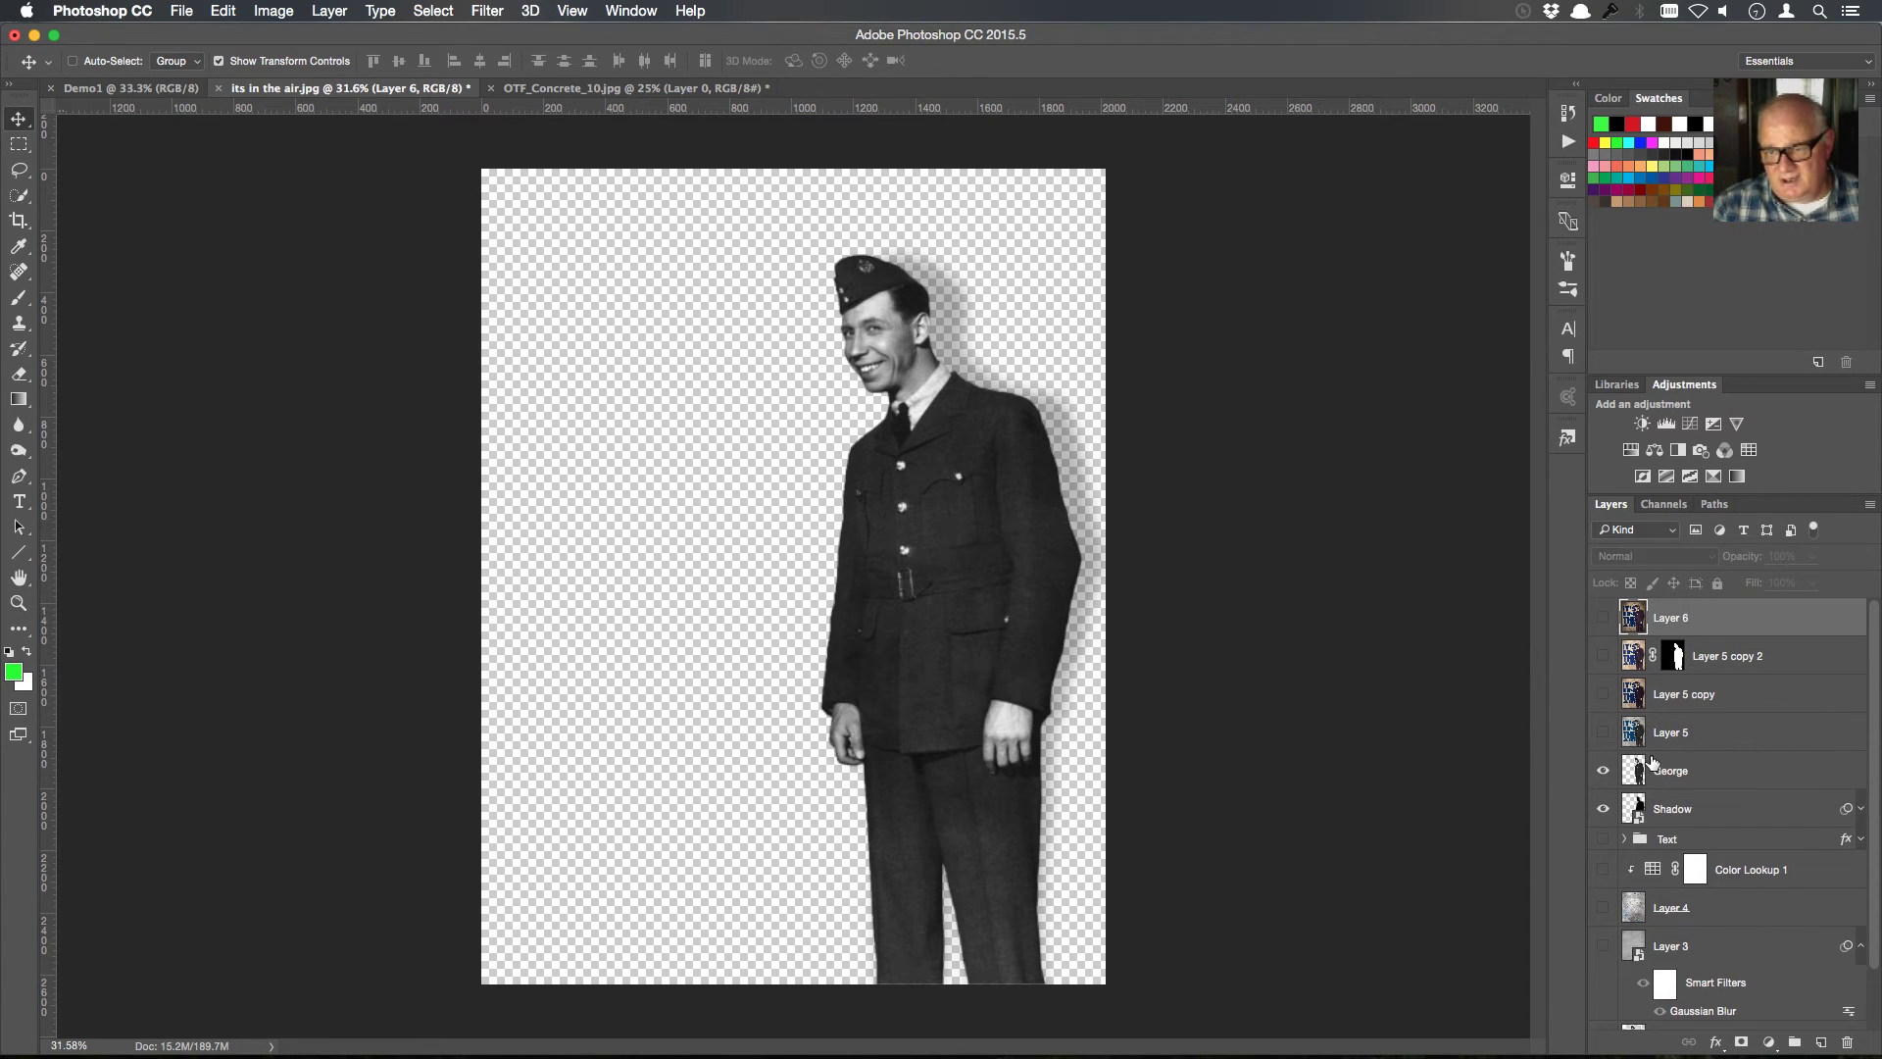
{"action": "scroll", "coordinate": [1652, 761], "scroll_direction": "down", "scroll_amount": 3}
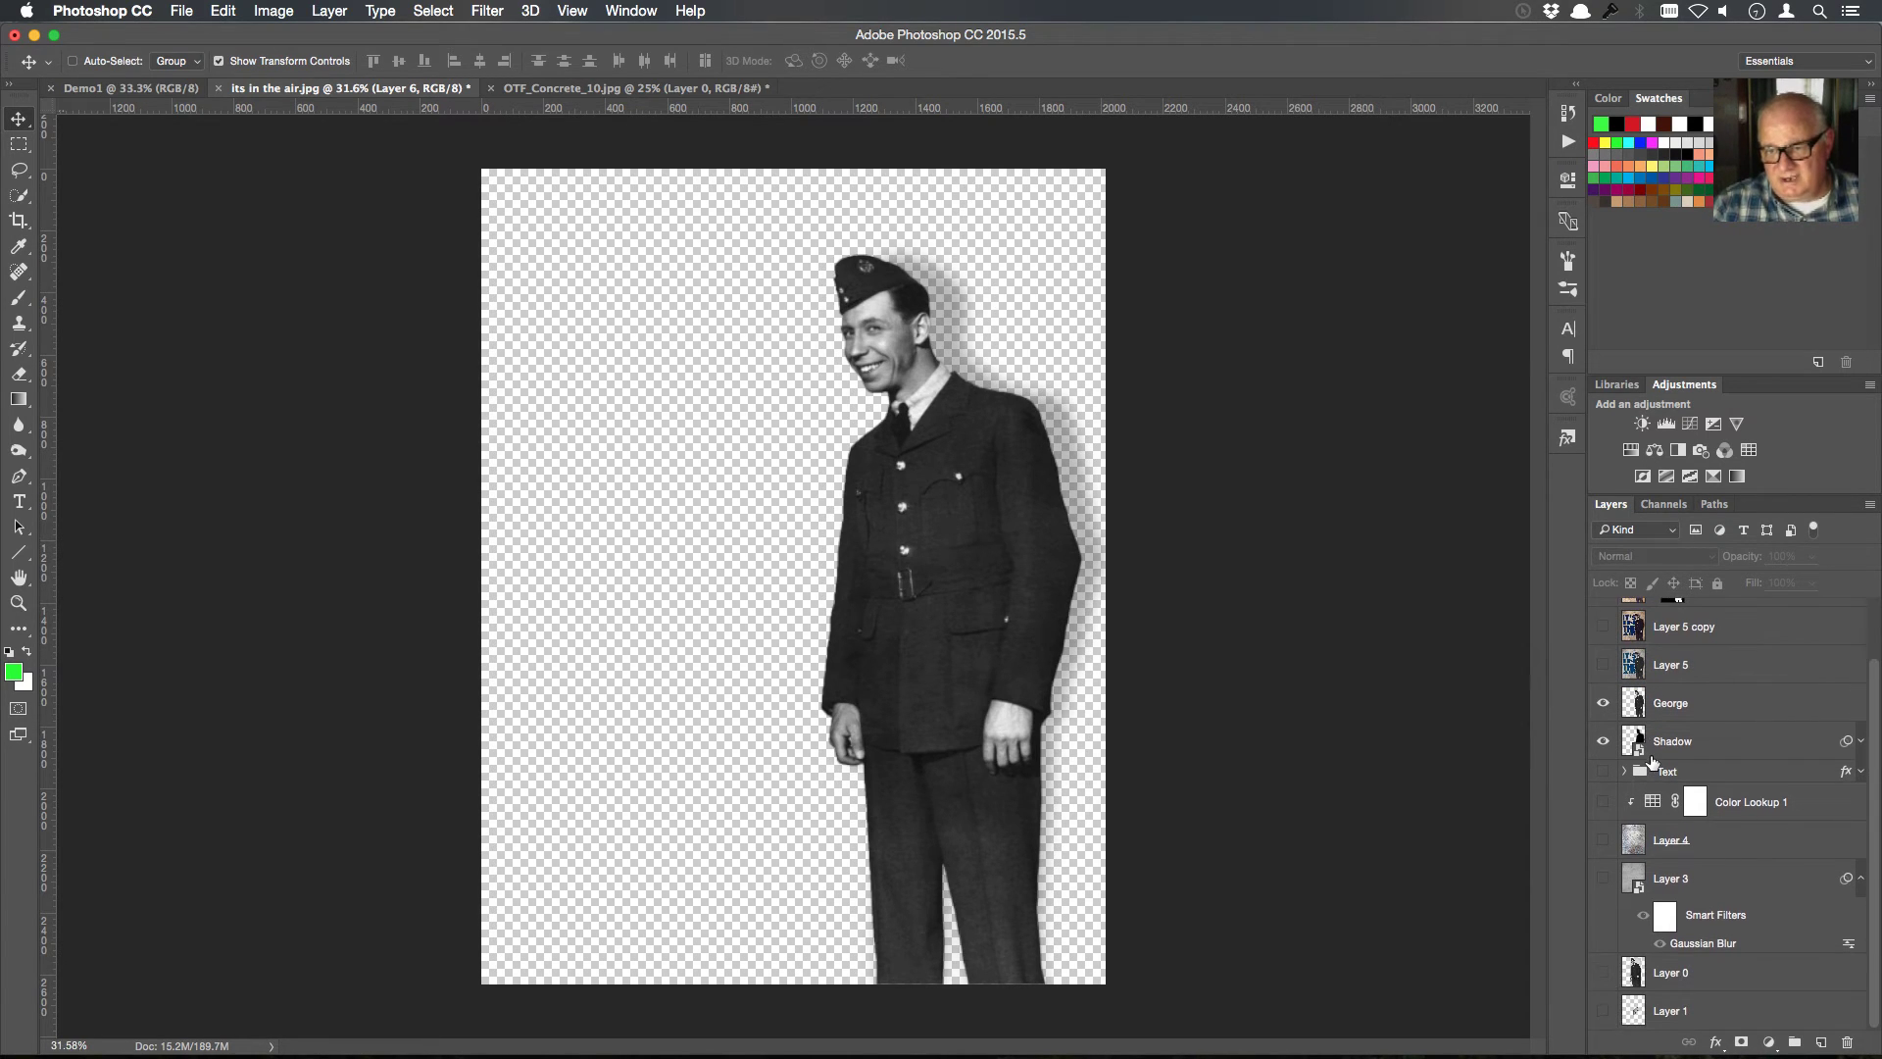
{"action": "left_click", "coordinate": [1606, 803]}
{"action": "left_click", "coordinate": [1604, 840]}
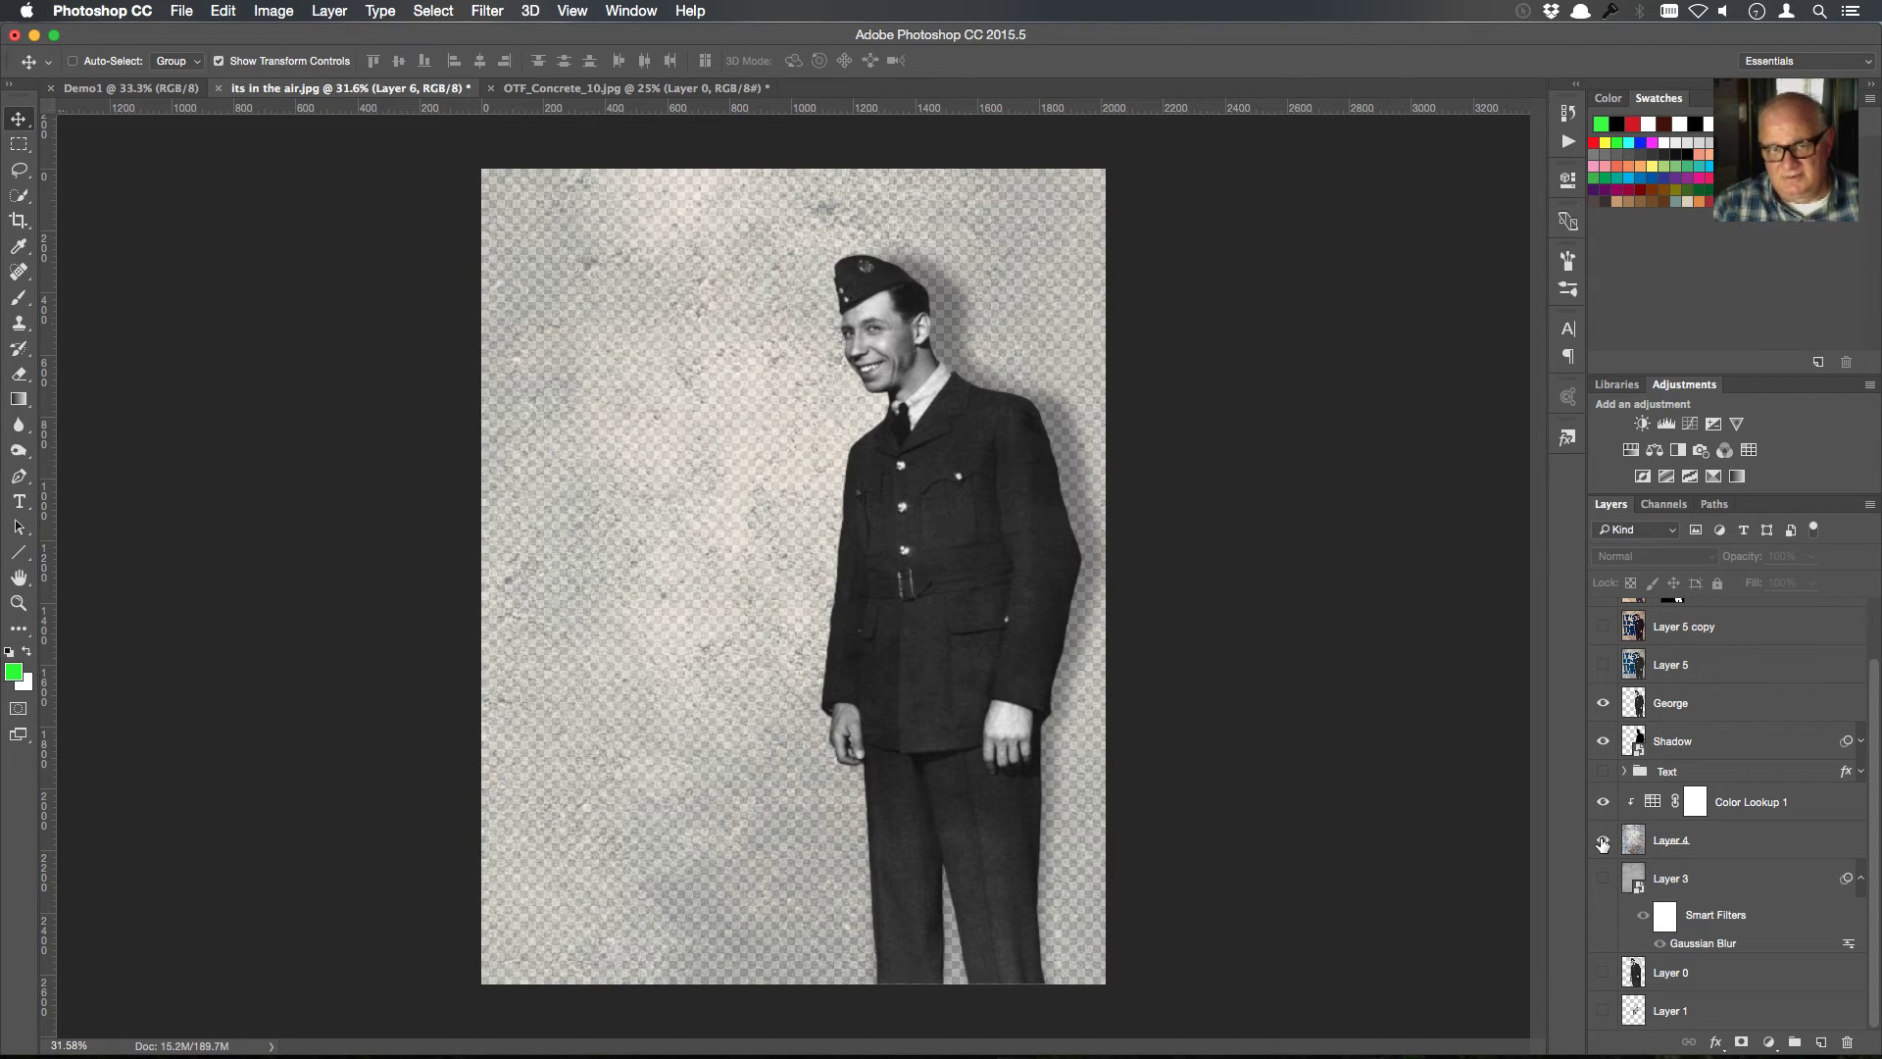
{"action": "left_click", "coordinate": [1604, 881]}
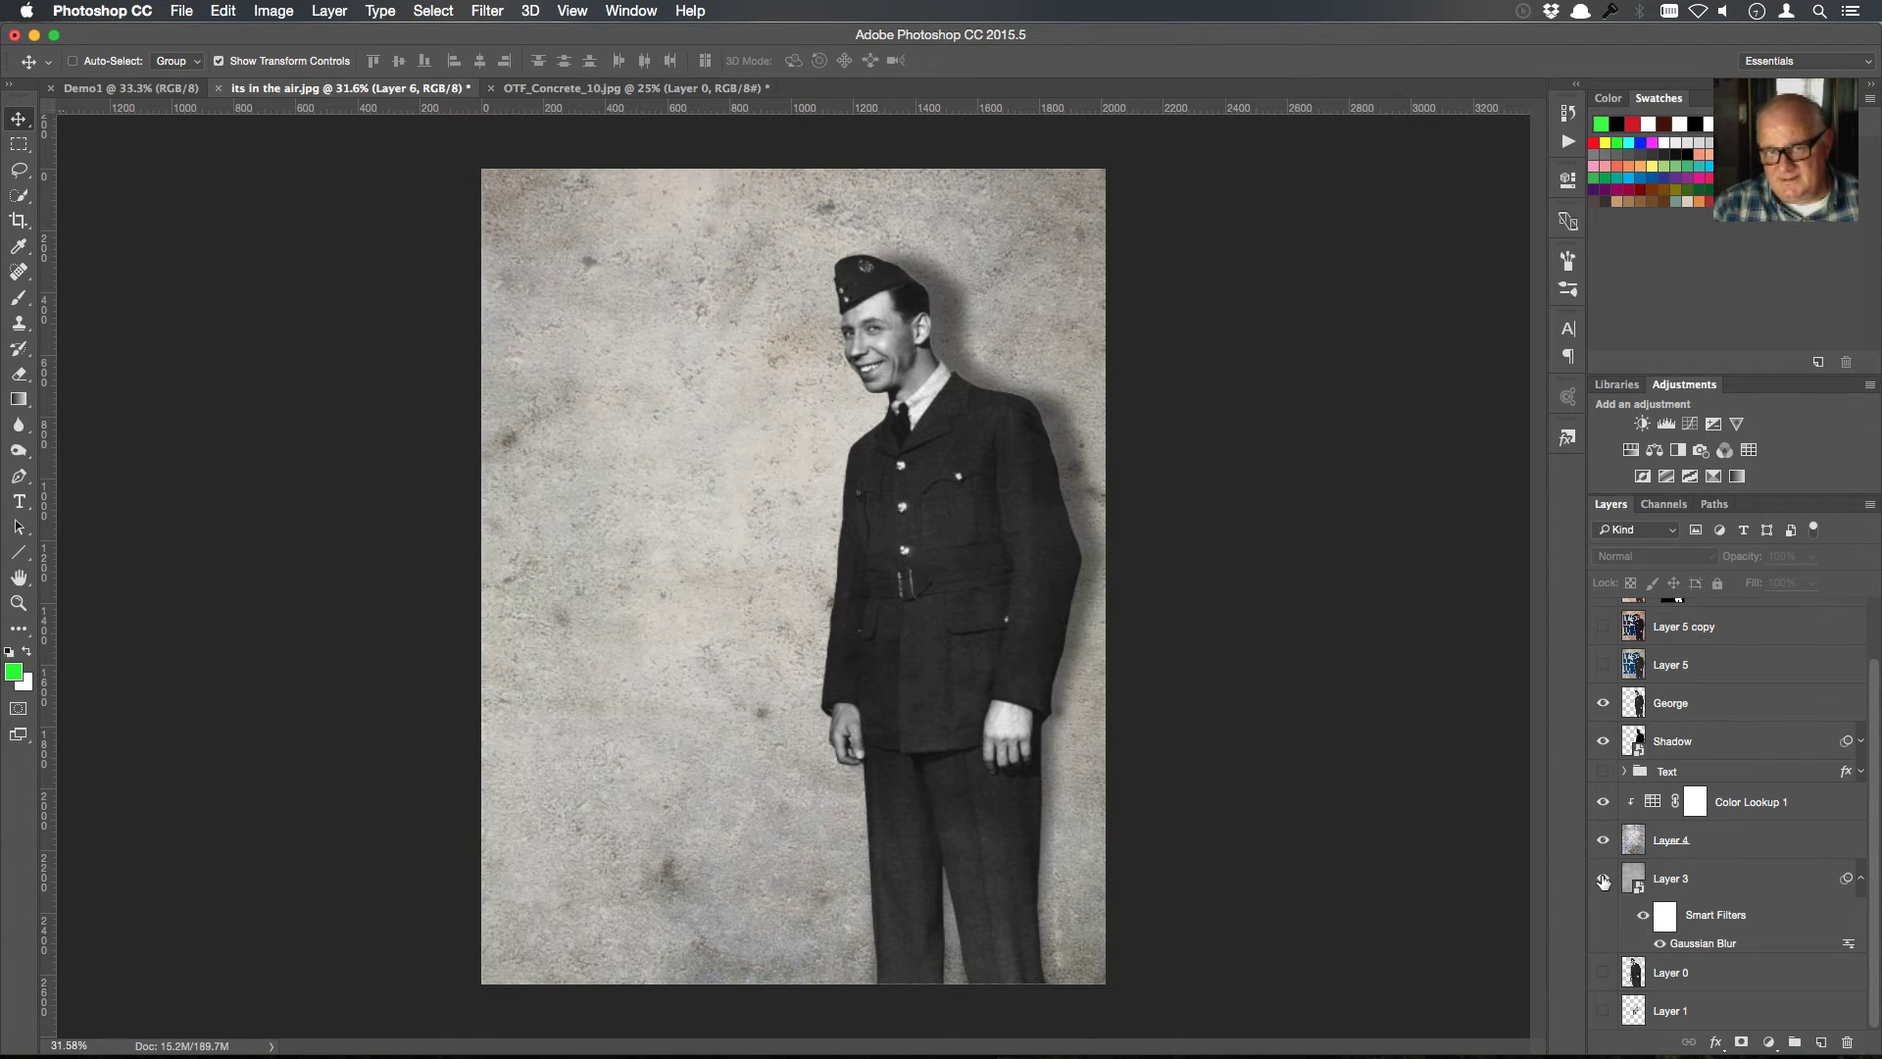
{"action": "left_click", "coordinate": [1603, 773]}
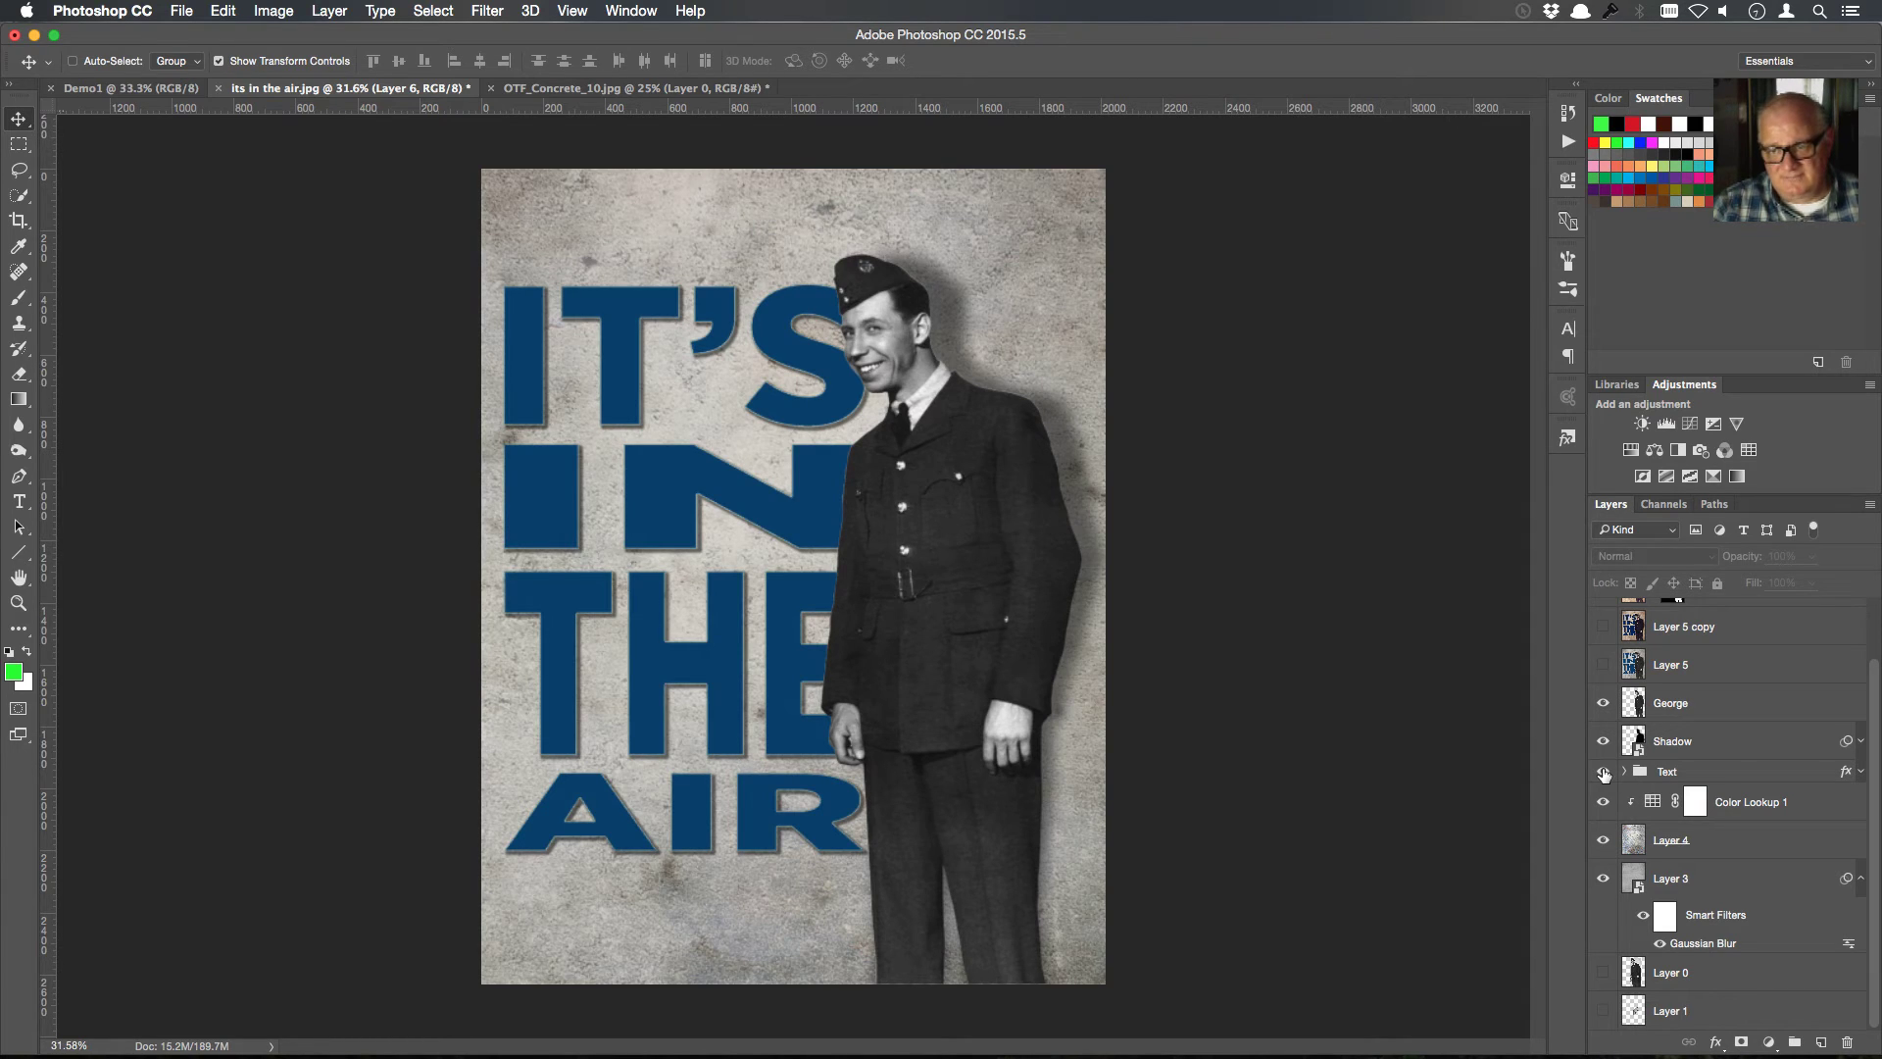
Show merged Layer 5, hide the component layers below it, and review Layer 5 copy, Layer 5 copy 2 and Layer 6 in turn
{"action": "left_click", "coordinate": [1605, 667]}
{"action": "scroll", "coordinate": [1676, 678], "scroll_direction": "up", "scroll_amount": 1}
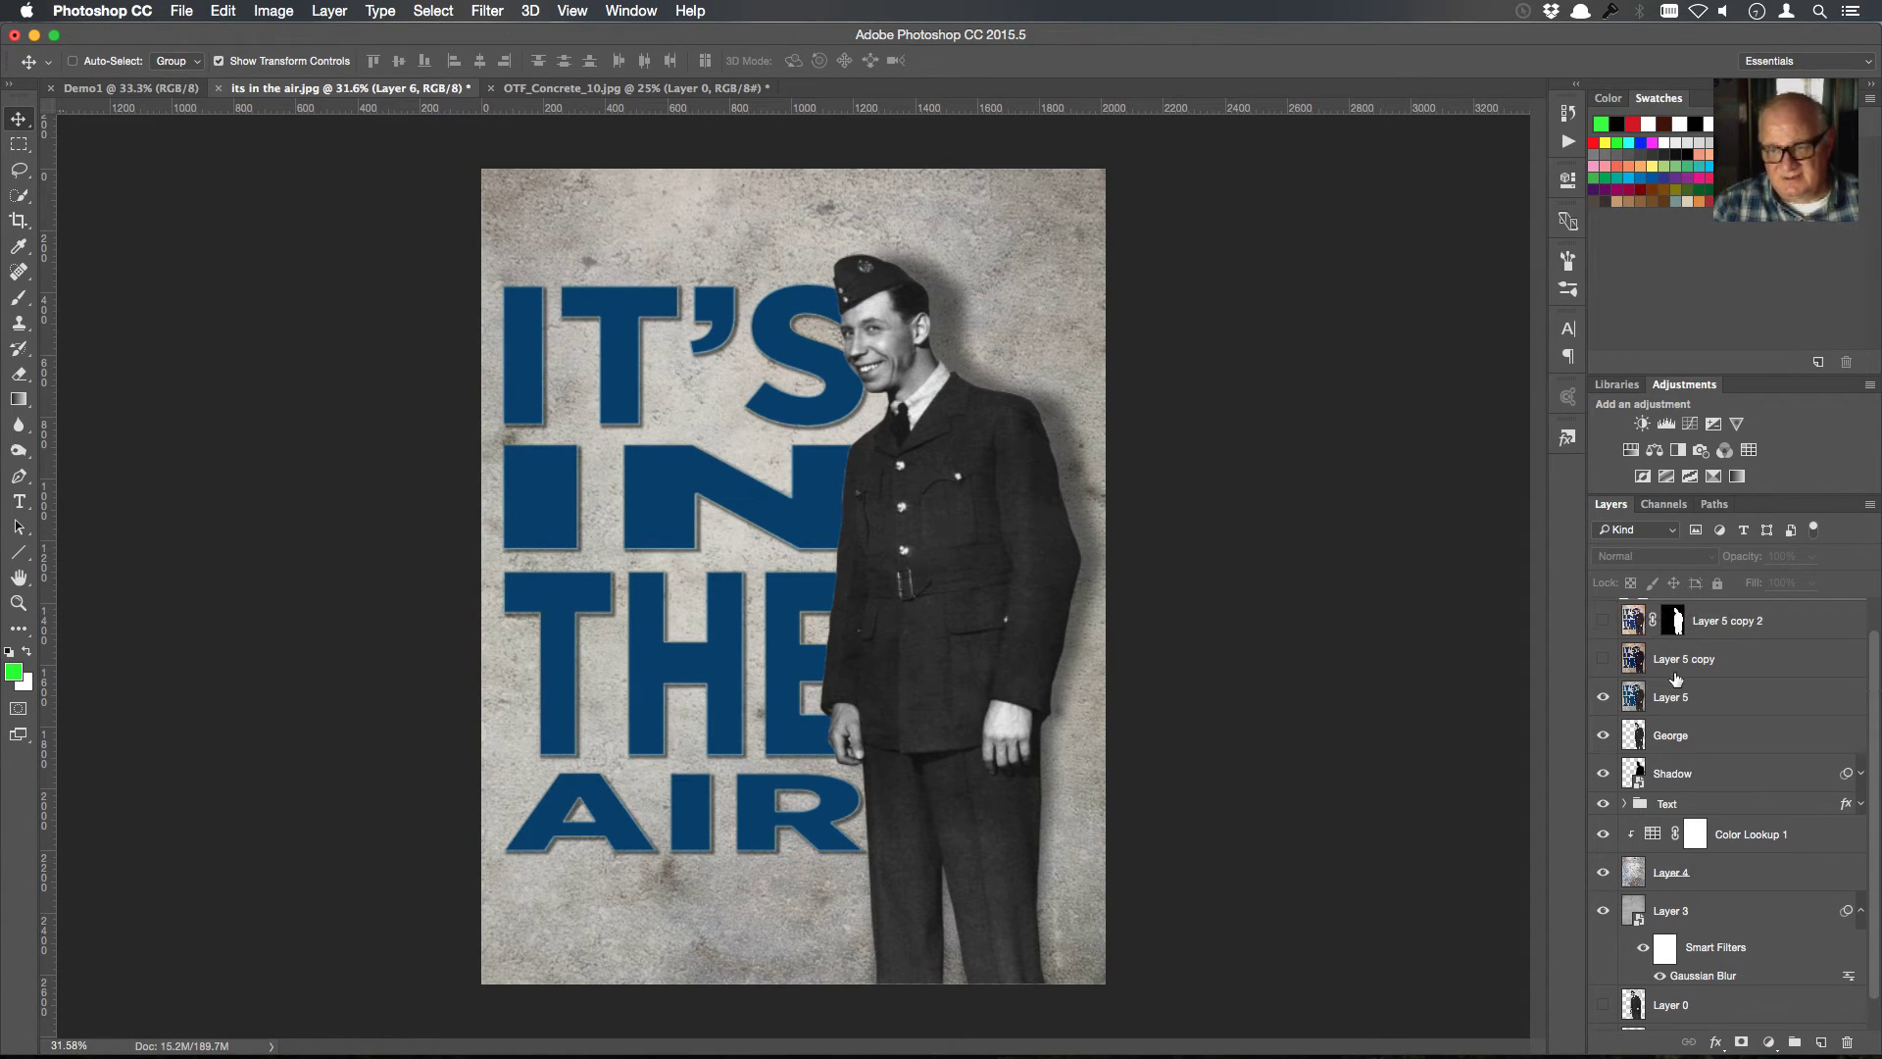
{"action": "left_click_drag", "start_coordinate": [1604, 738], "coordinate": [1605, 926]}
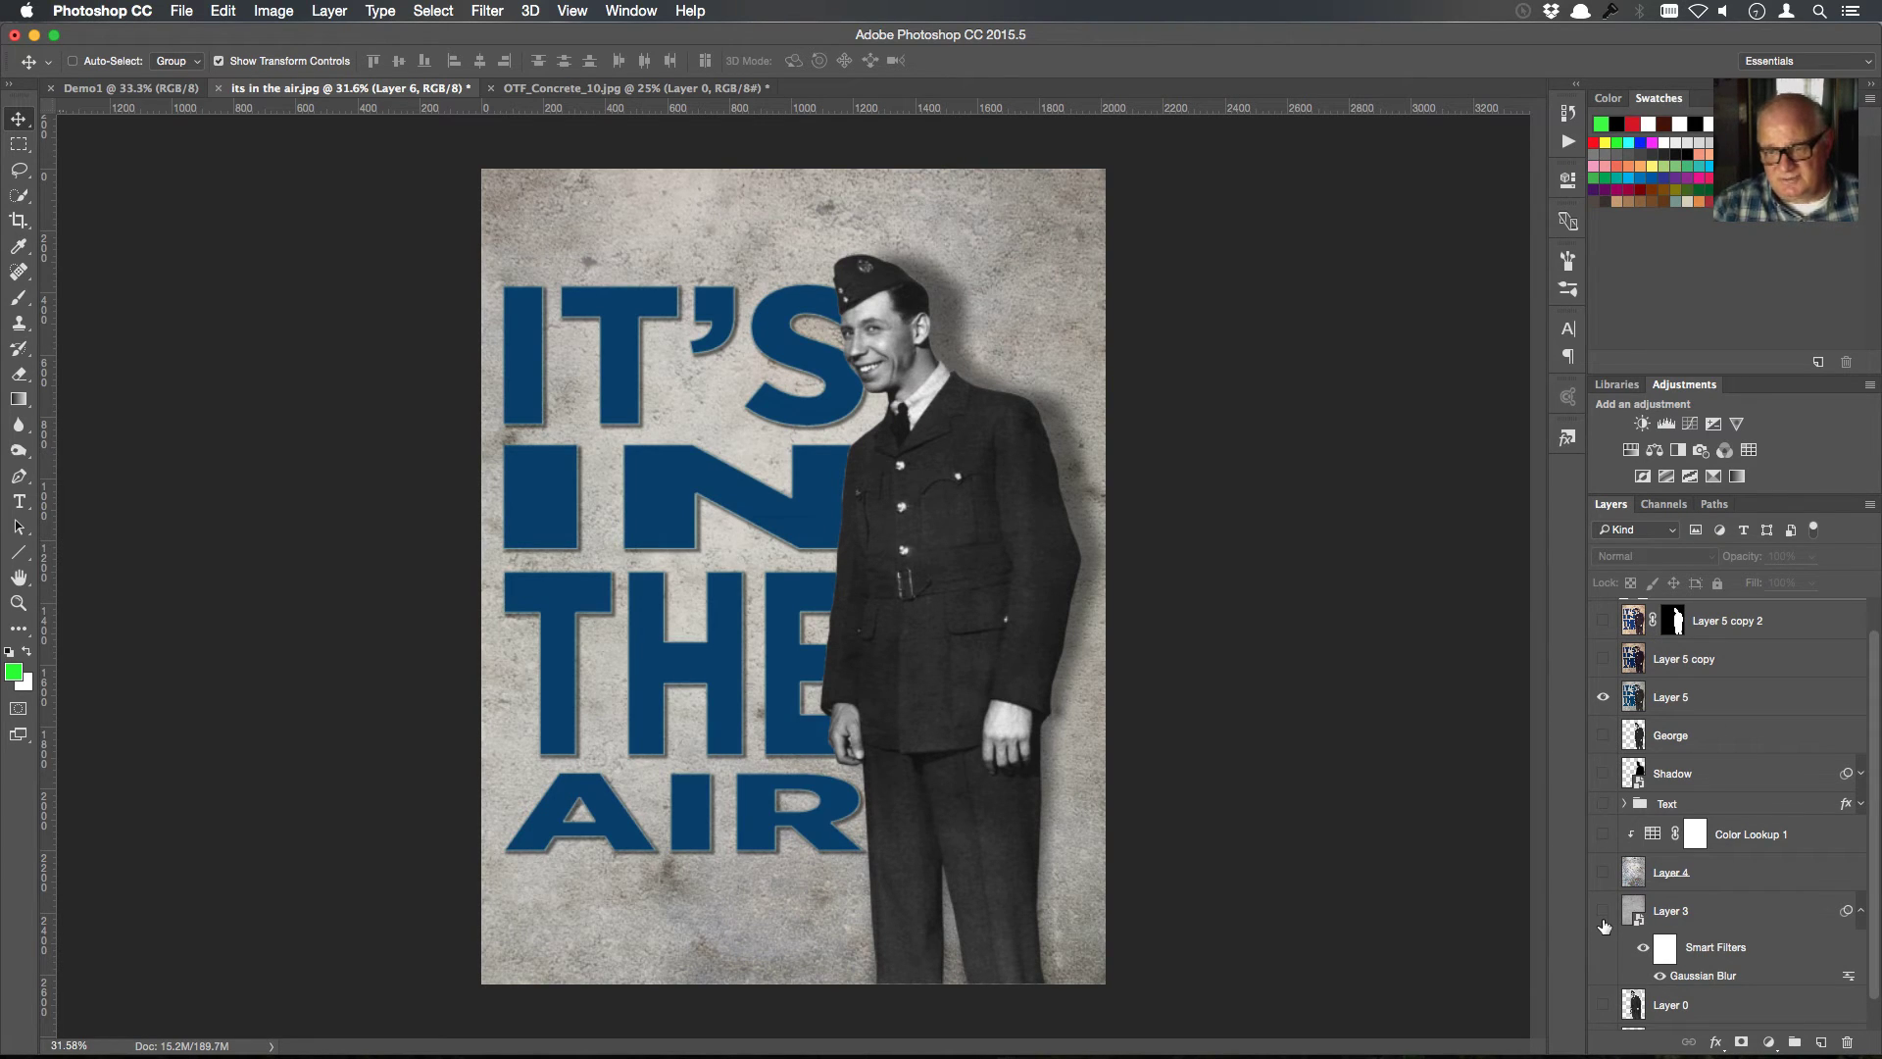
{"action": "scroll", "coordinate": [1715, 730], "scroll_direction": "up", "scroll_amount": 1}
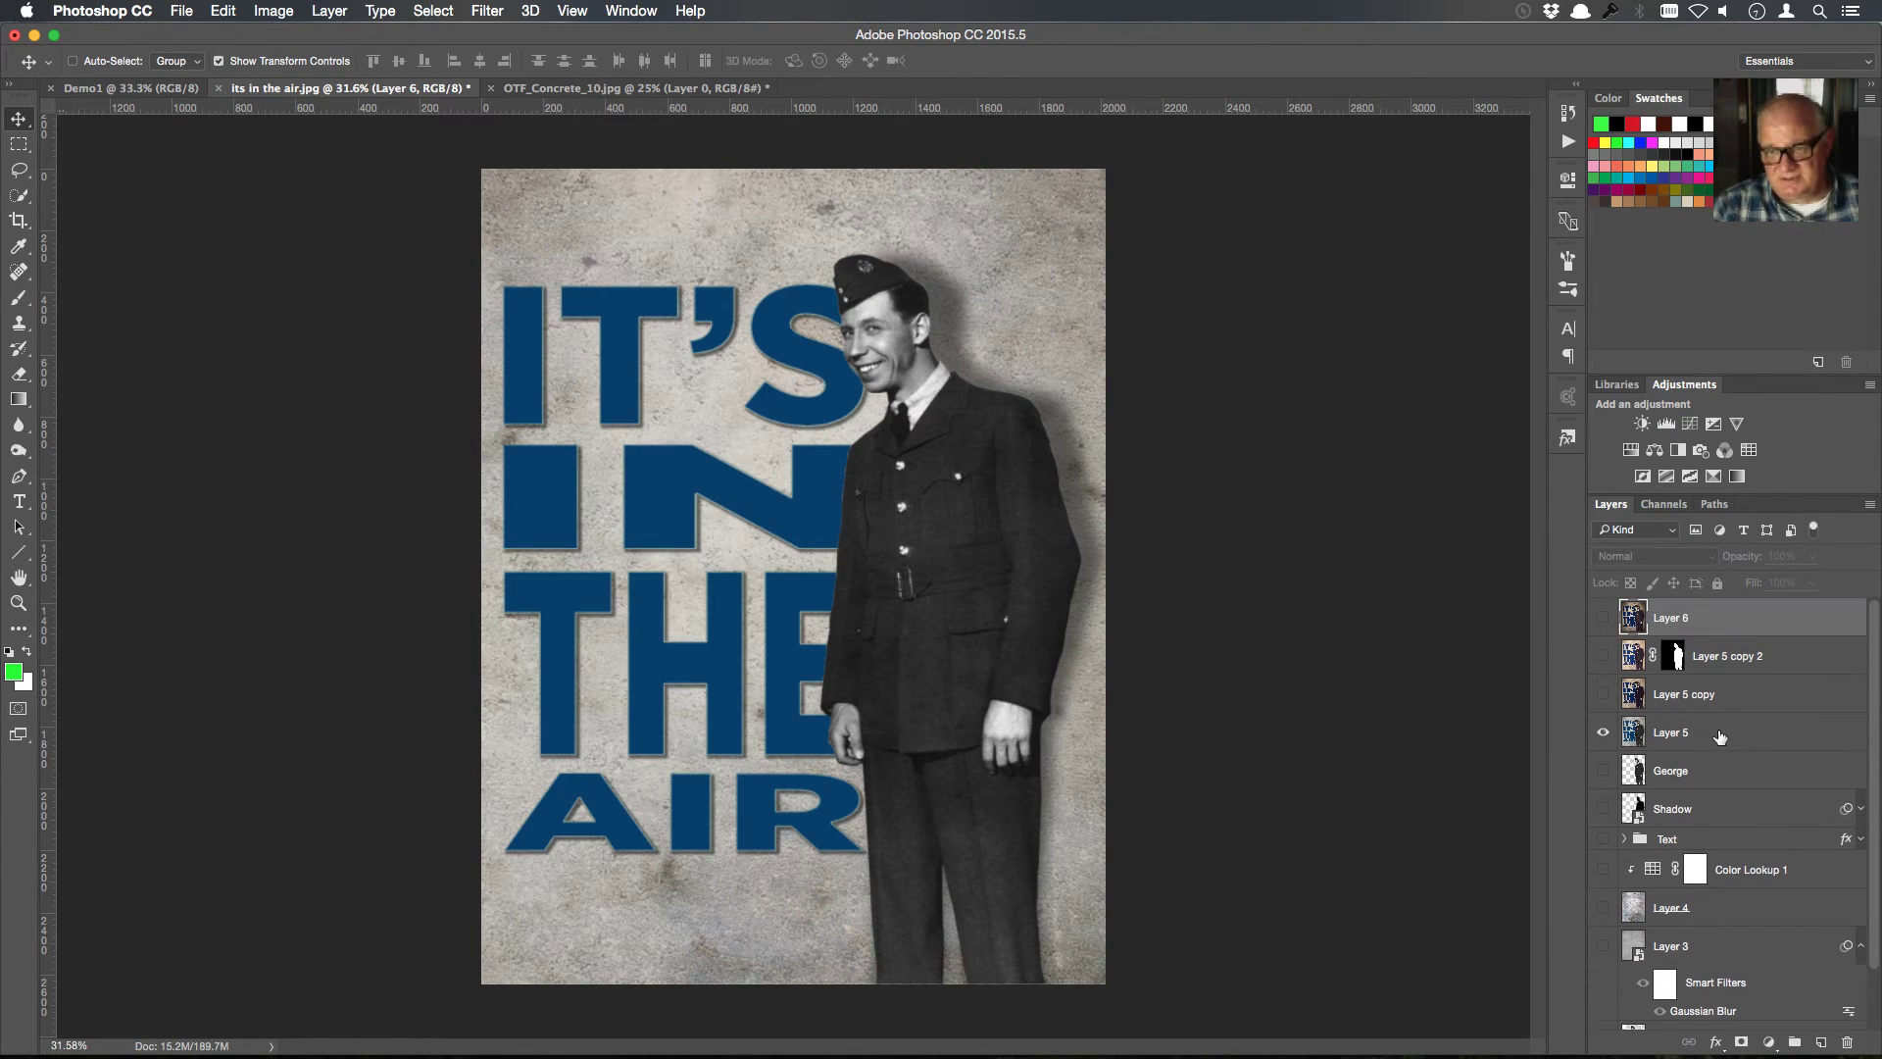
{"action": "left_click", "coordinate": [1603, 696]}
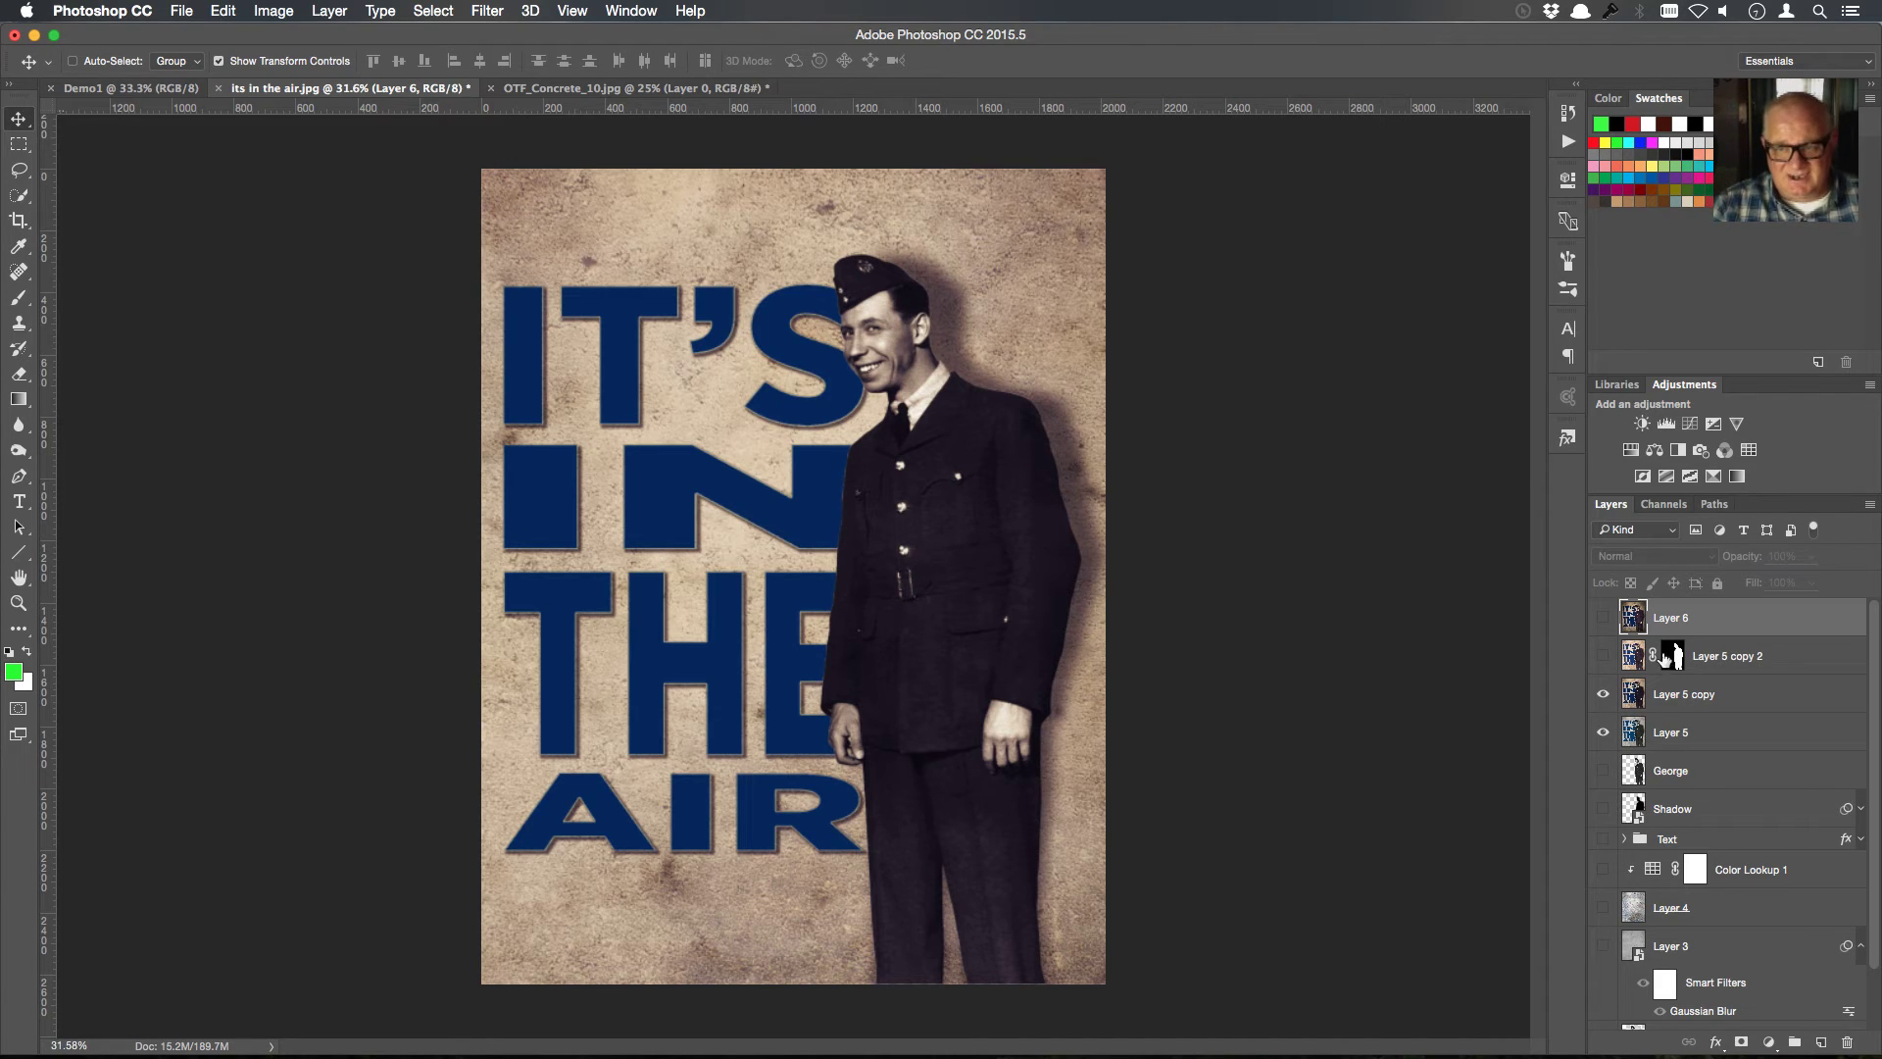
{"action": "left_click", "coordinate": [1604, 659]}
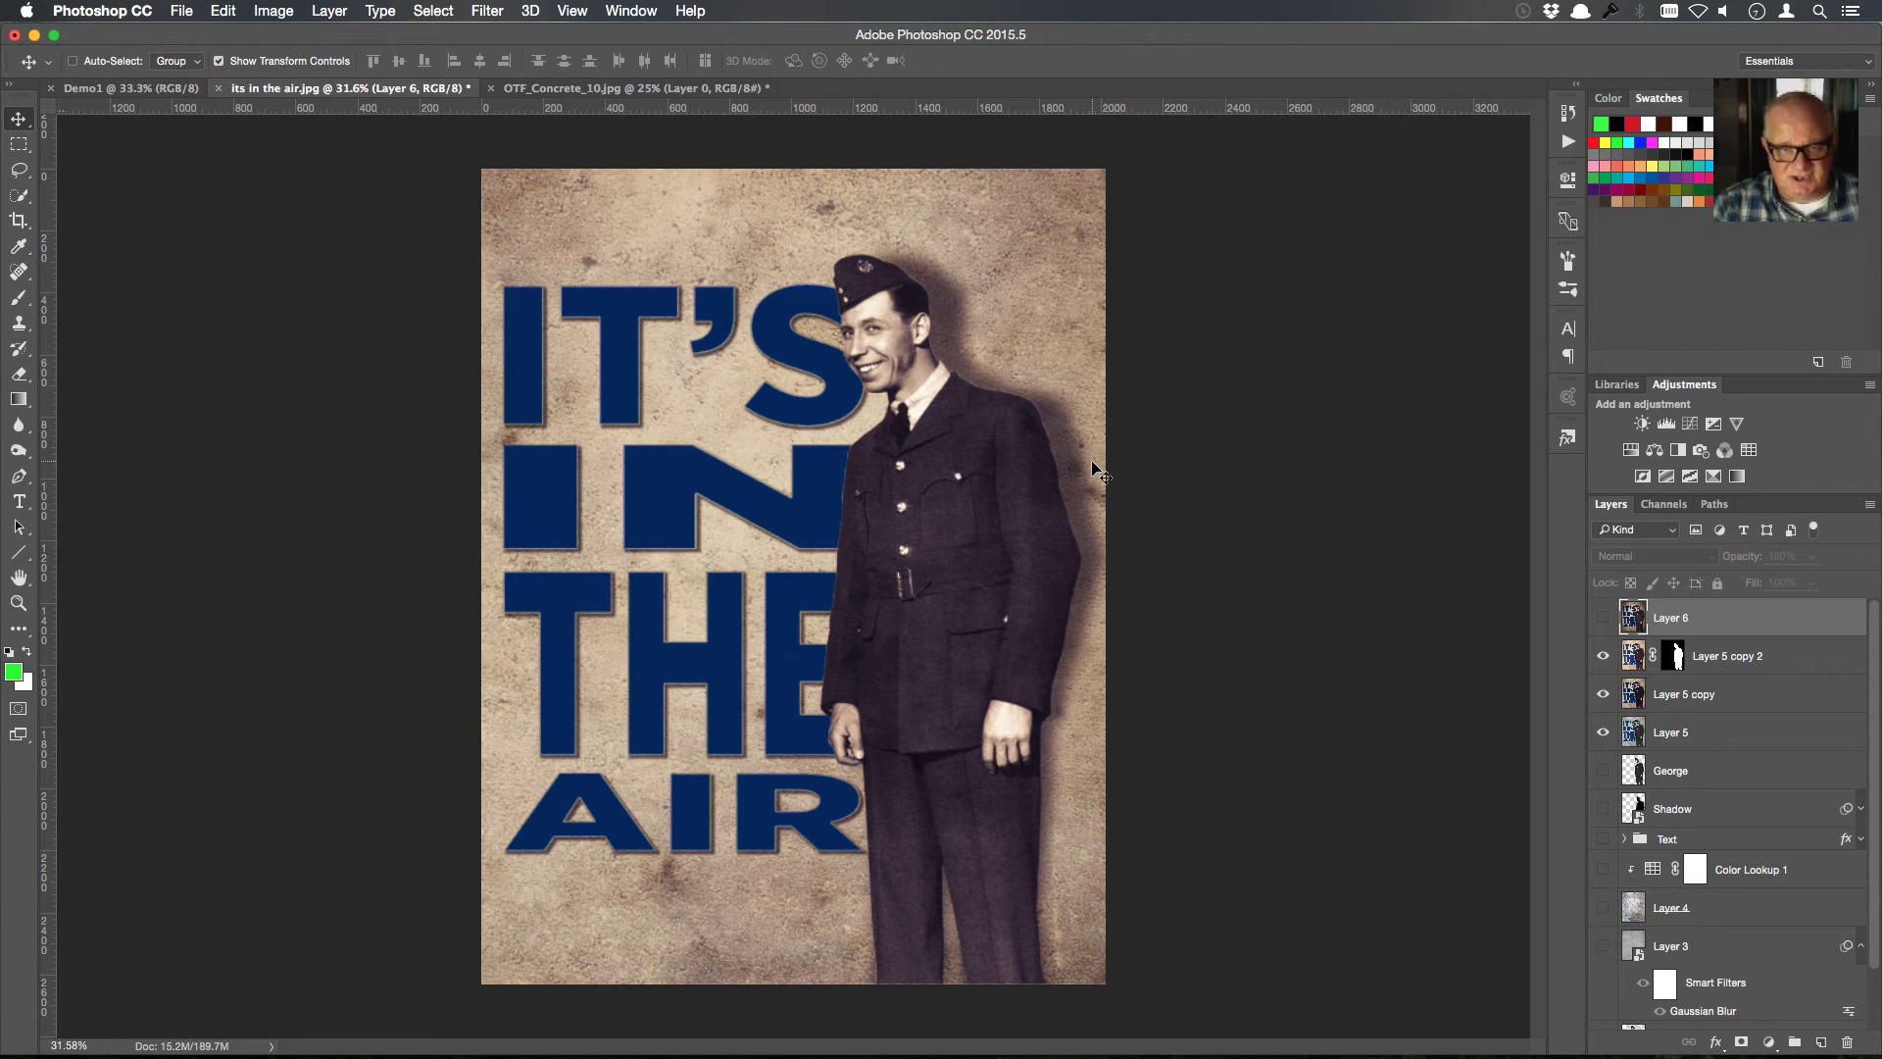
{"action": "left_click", "coordinate": [1602, 619]}
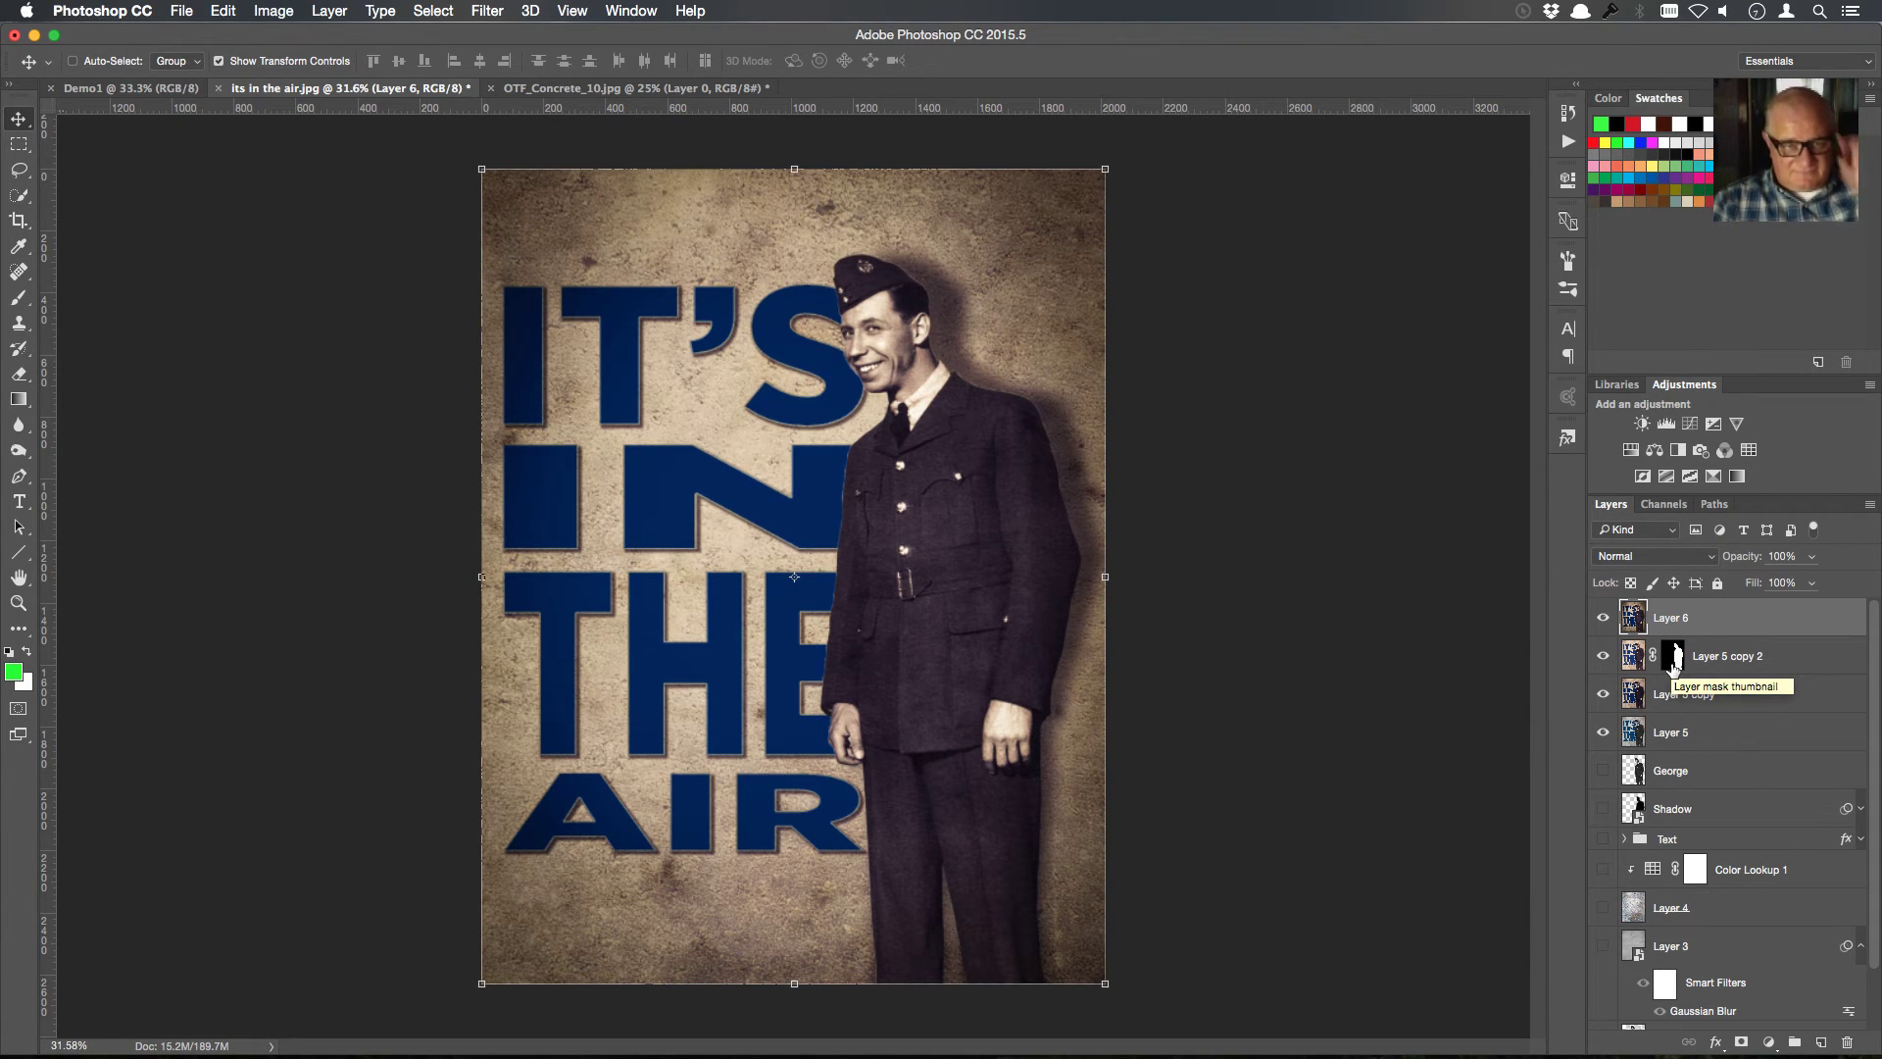
Check the poster's pixel dimensions and resolution in the Image Size dialog without changing them
{"action": "left_click", "coordinate": [277, 13]}
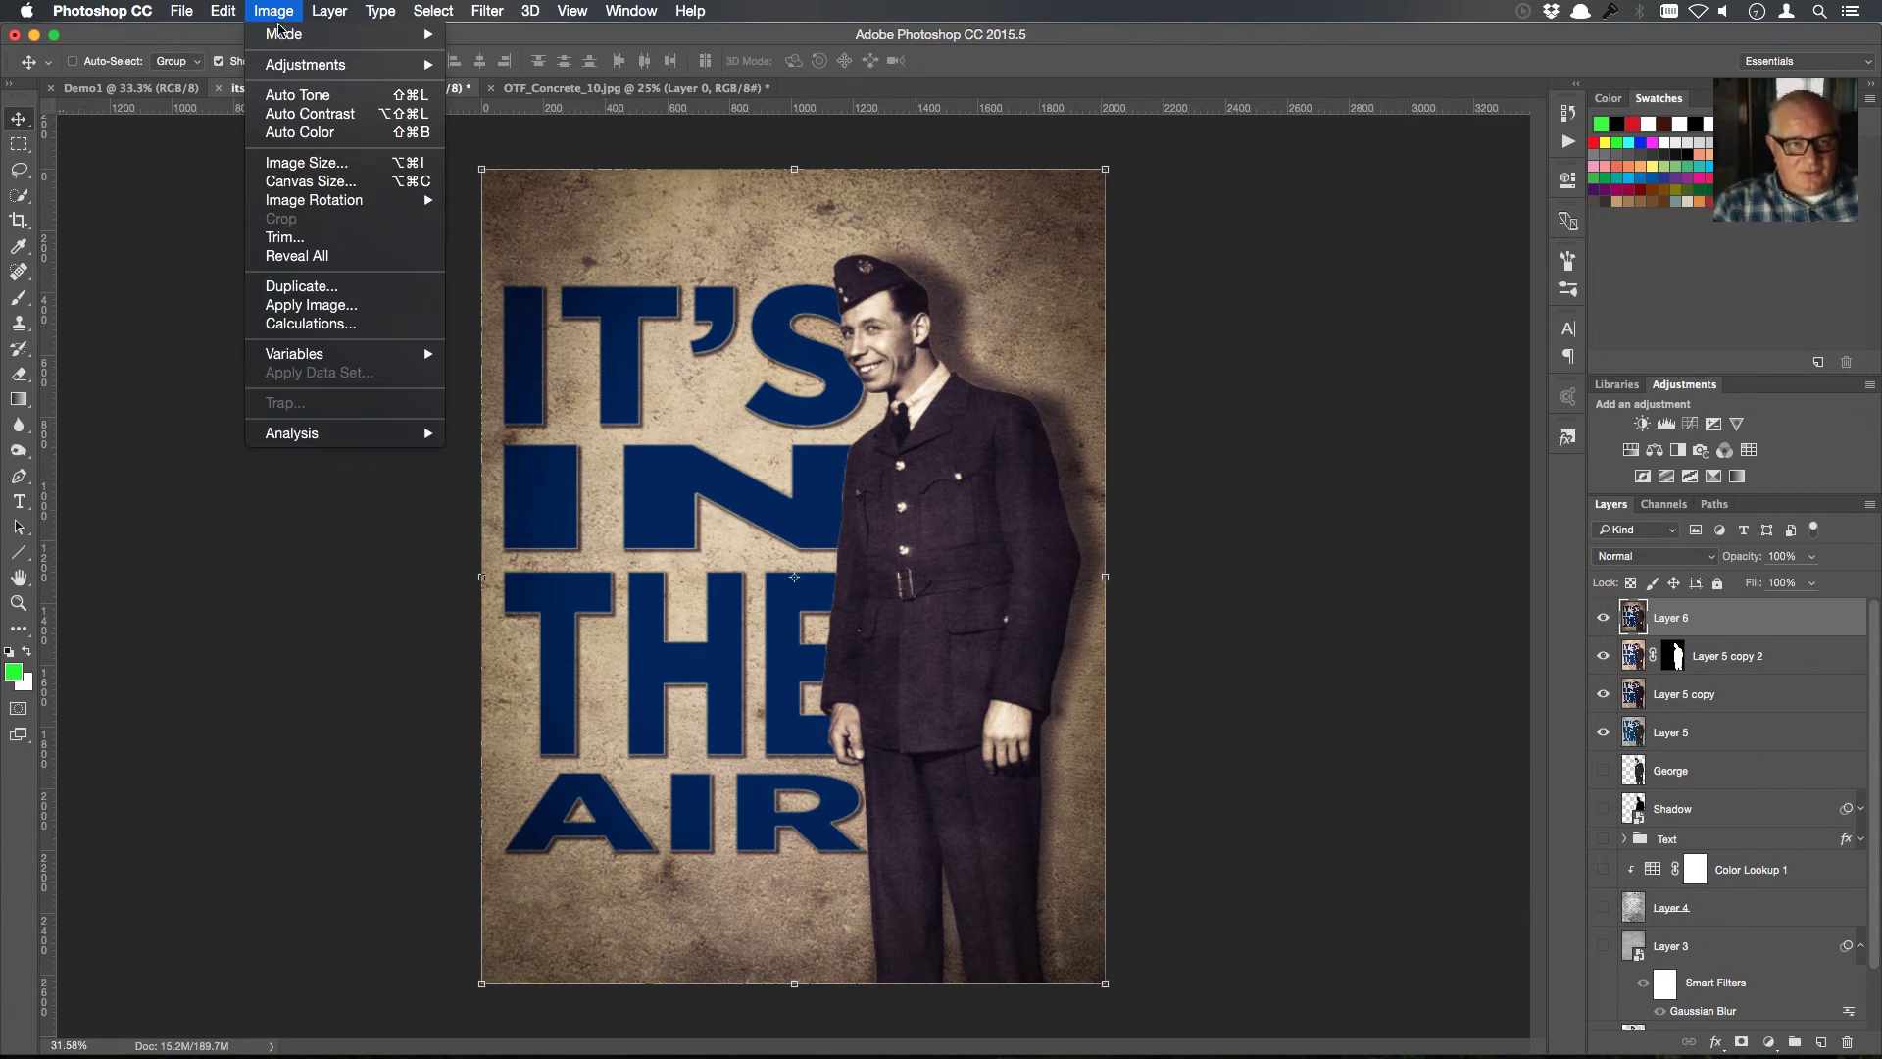
{"action": "left_click", "coordinate": [324, 163]}
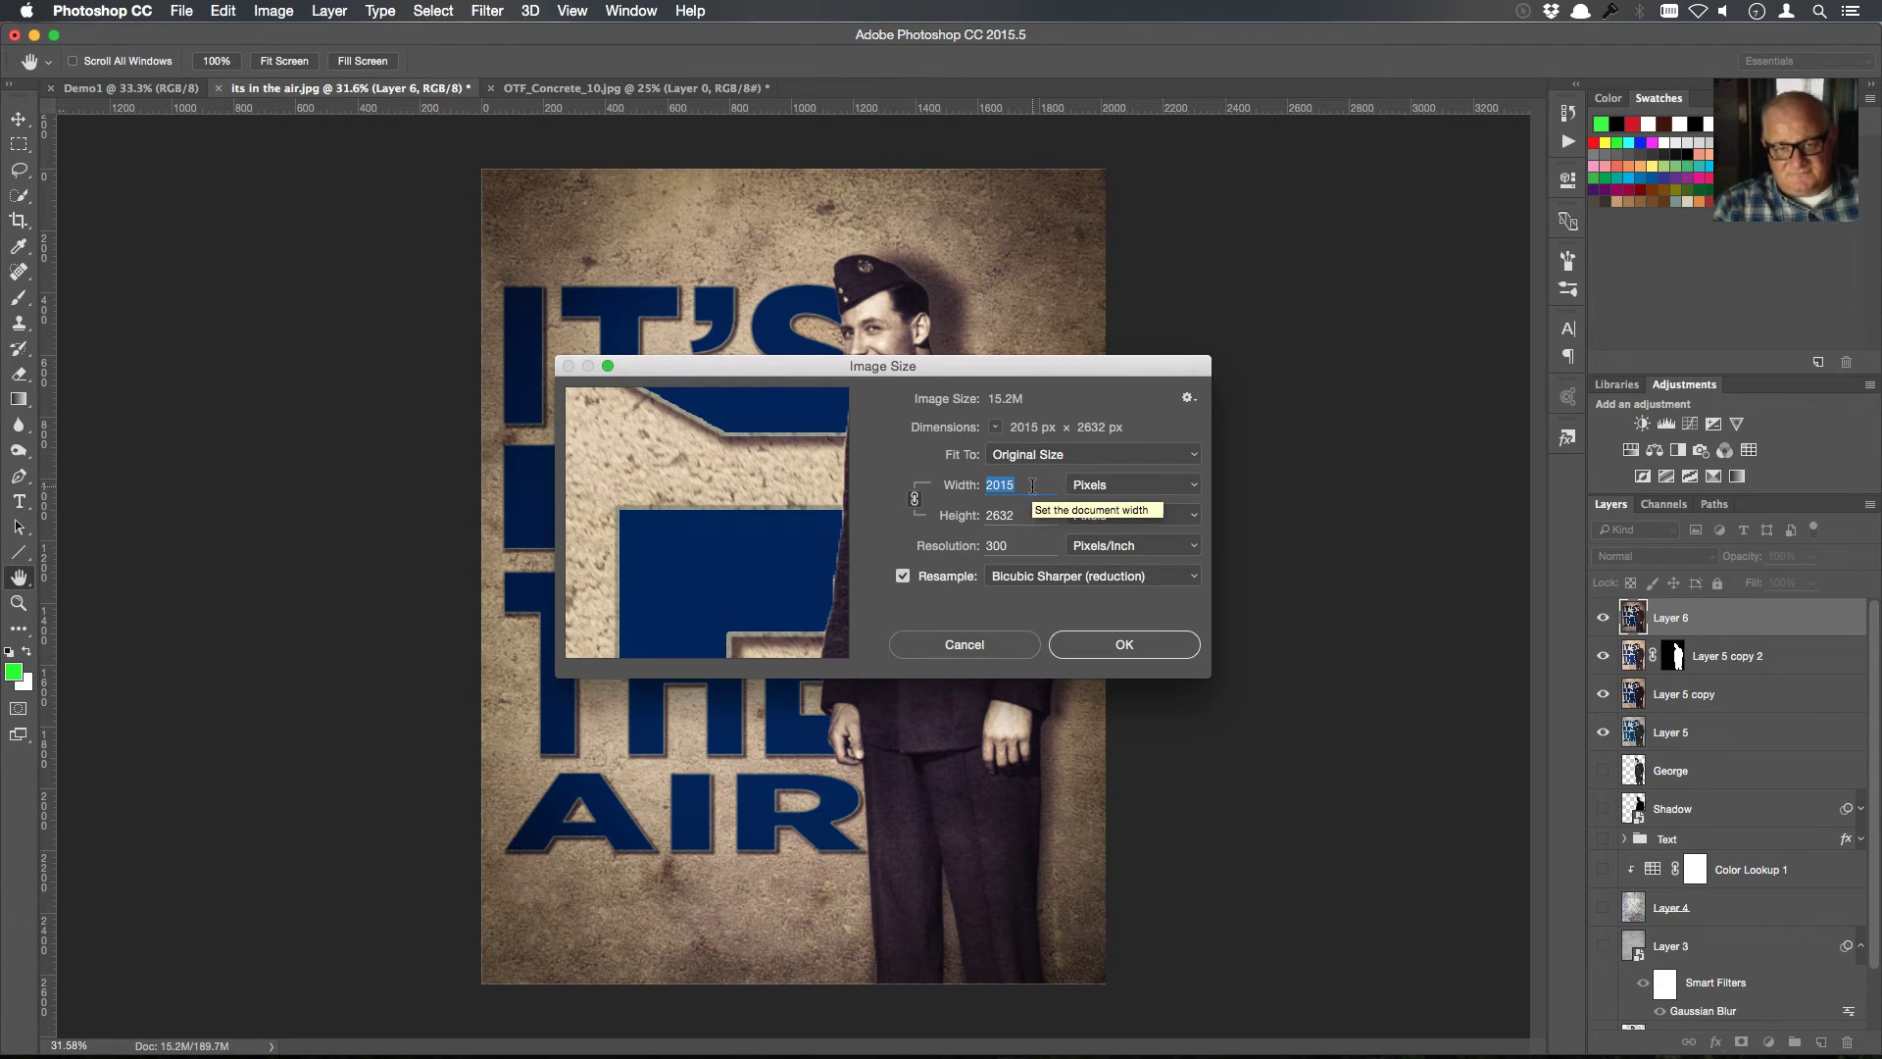
{"action": "left_click", "coordinate": [1034, 543]}
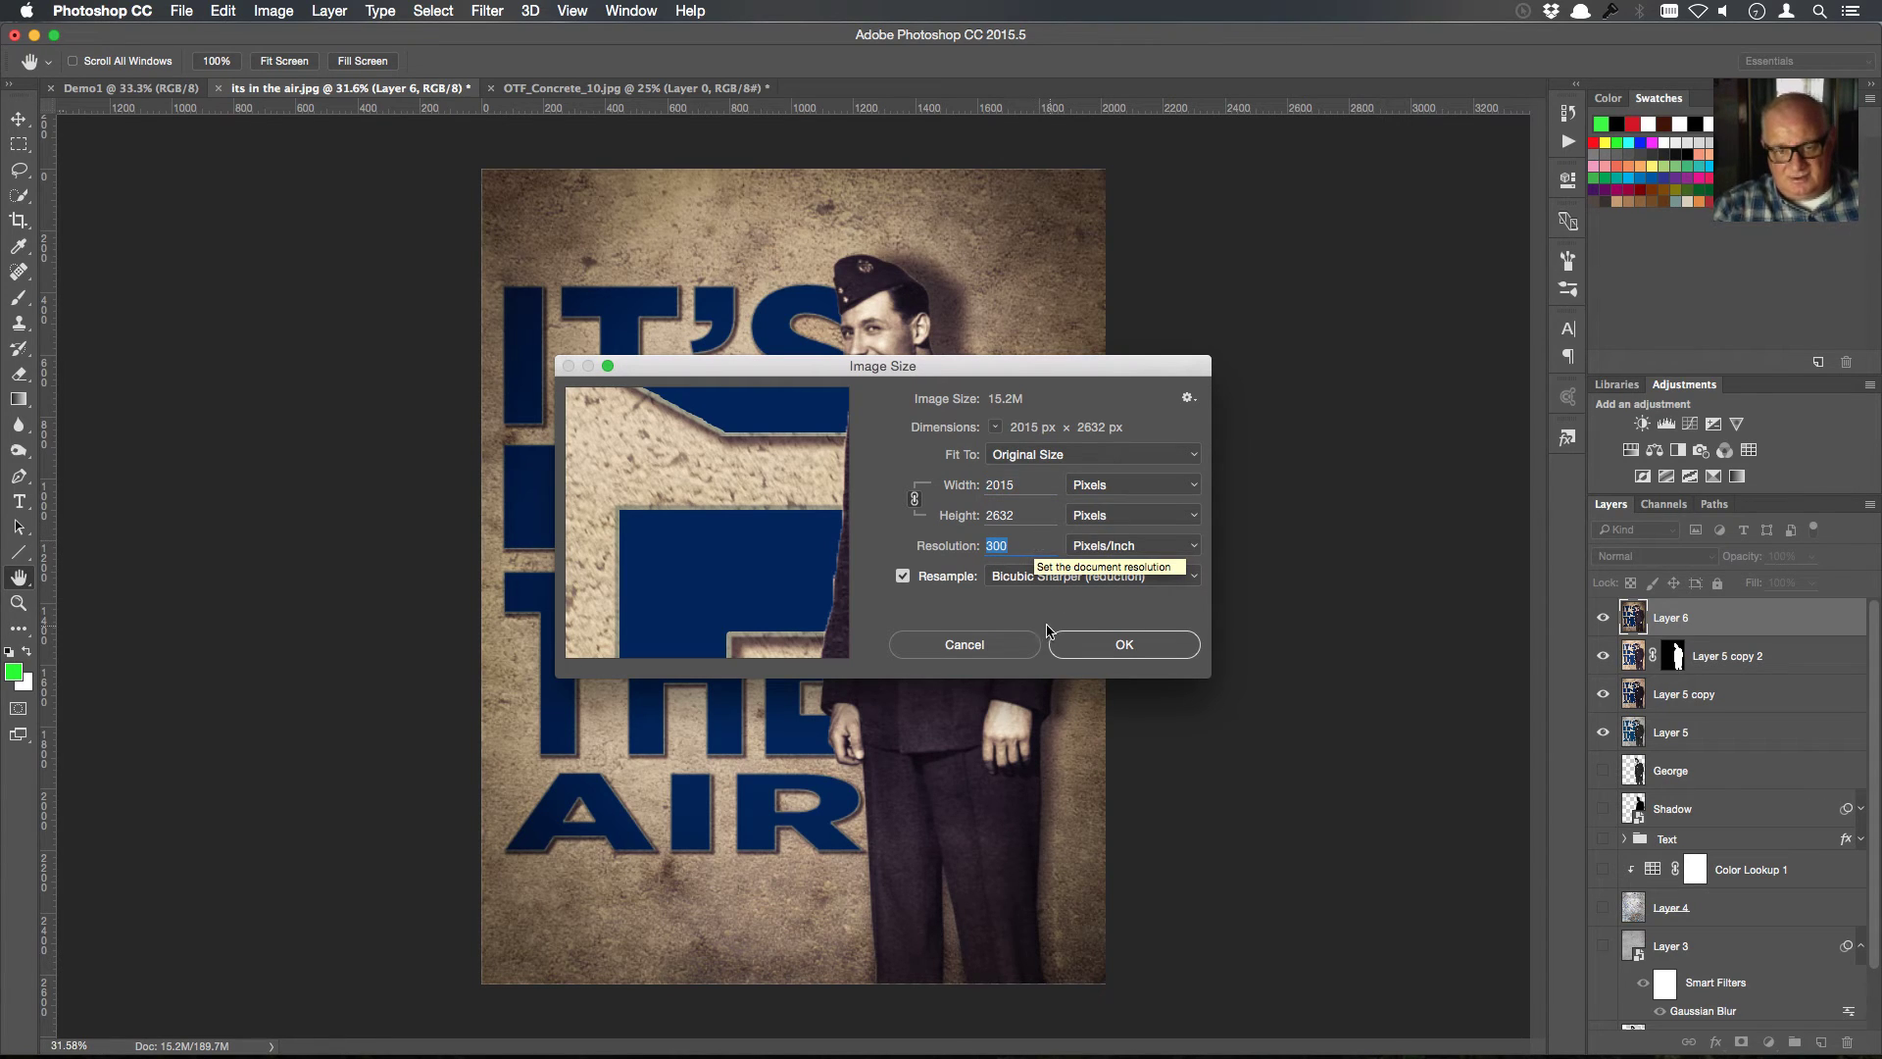
{"action": "left_click", "coordinate": [964, 644]}
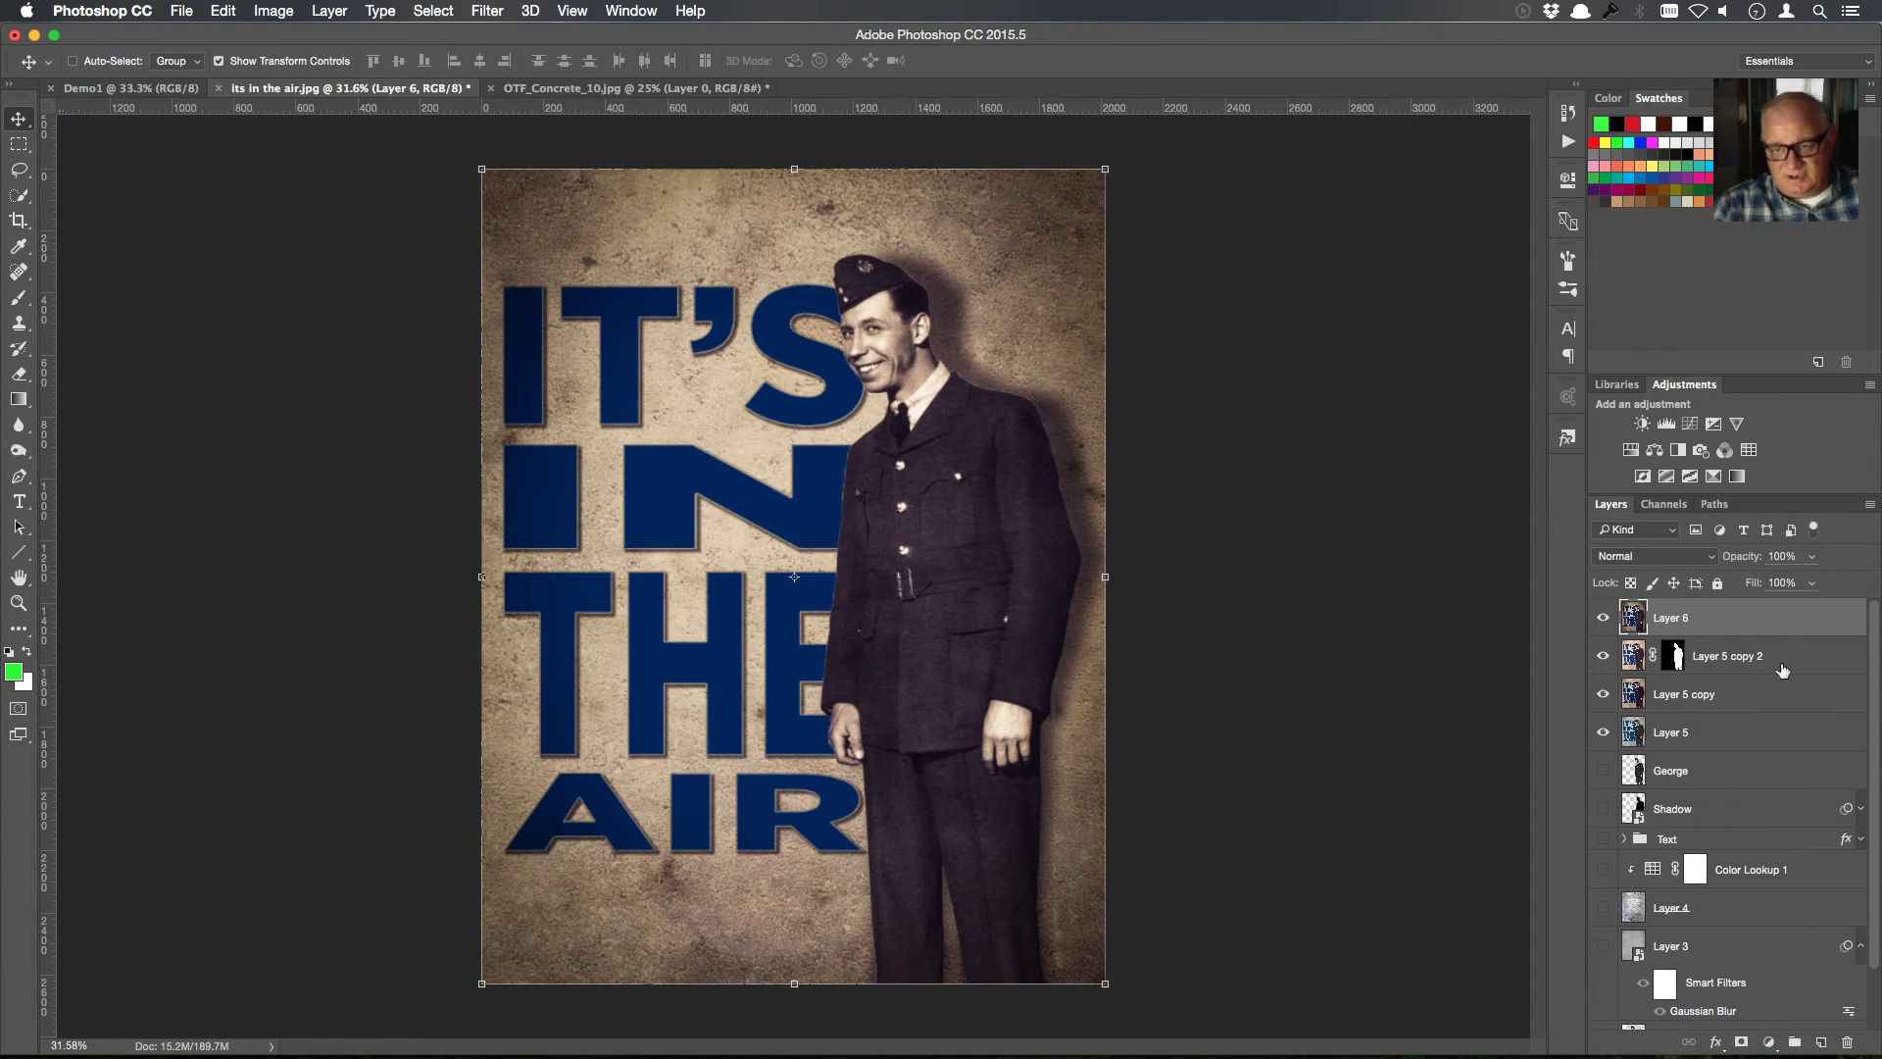
Duplicate Layer 6 into the Demo1 document and switch to that document
{"action": "right_click", "coordinate": [1723, 622]}
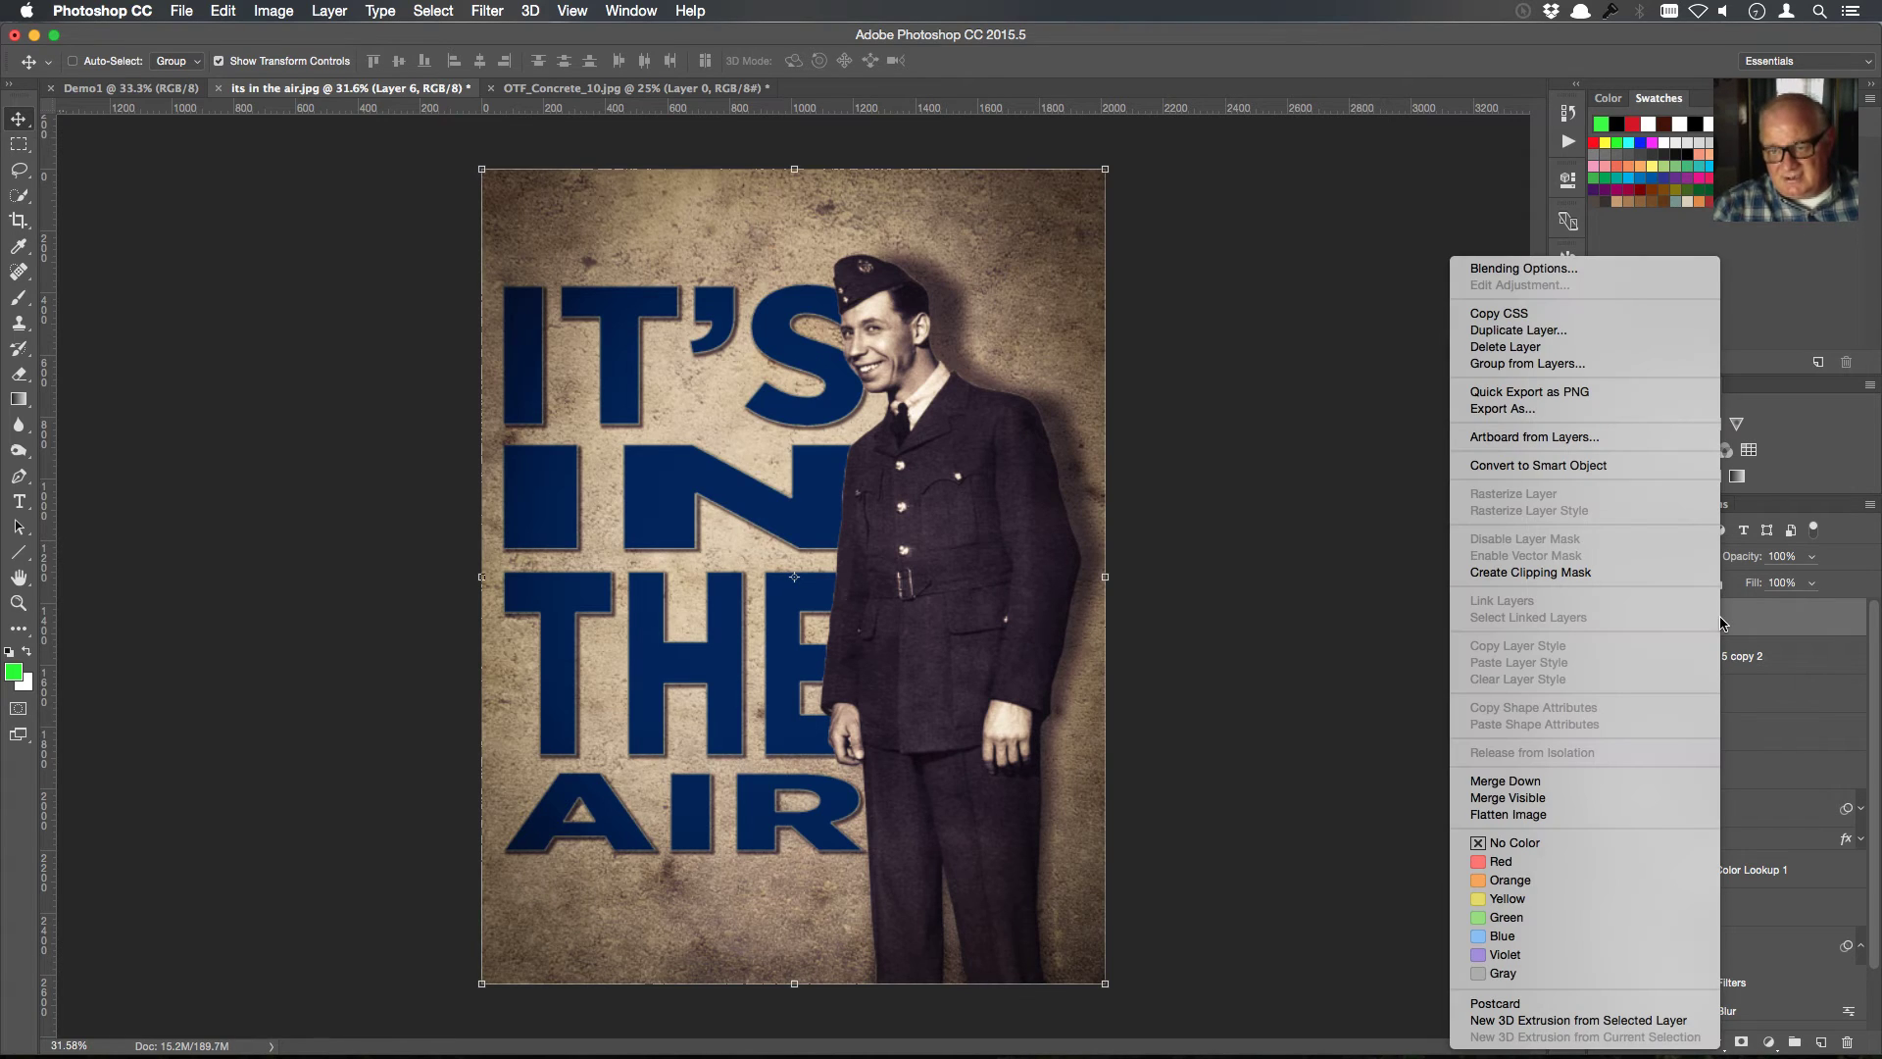
{"action": "left_click", "coordinate": [1543, 331]}
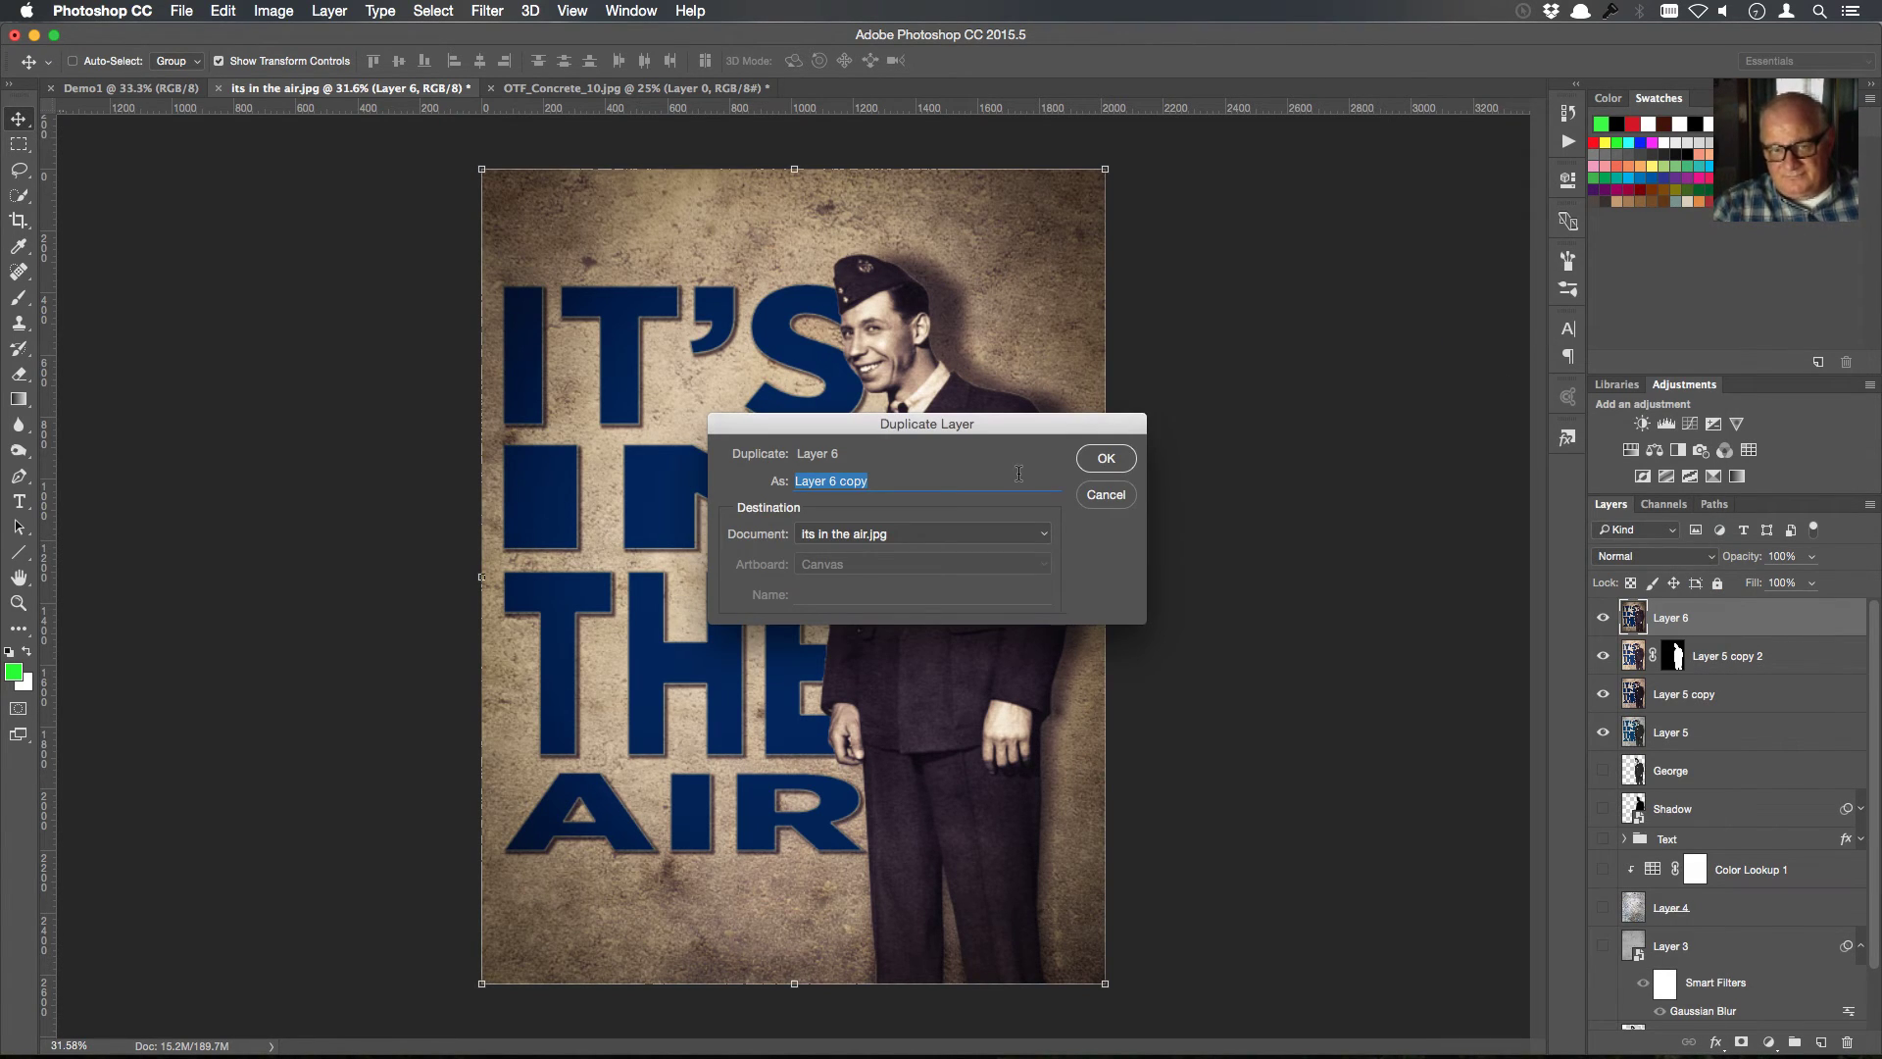
{"action": "left_click", "coordinate": [1046, 535]}
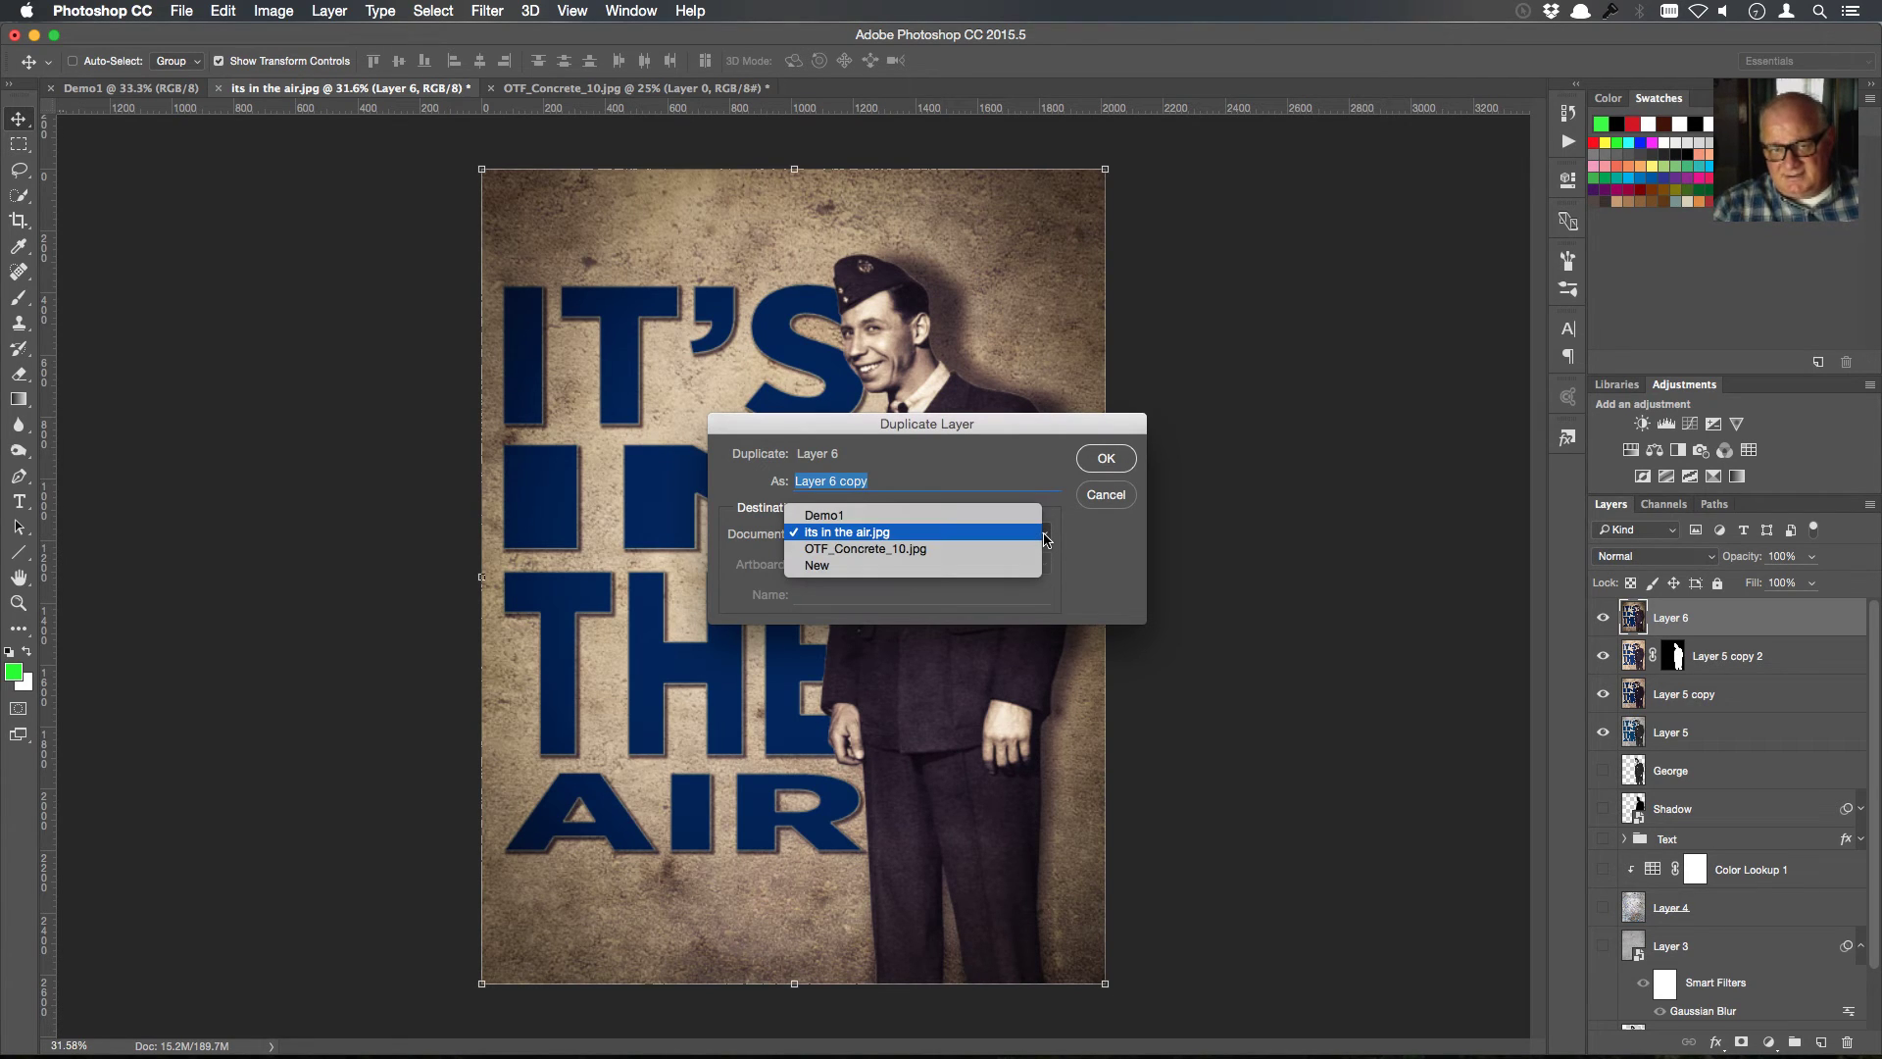
{"action": "left_click", "coordinate": [1029, 521]}
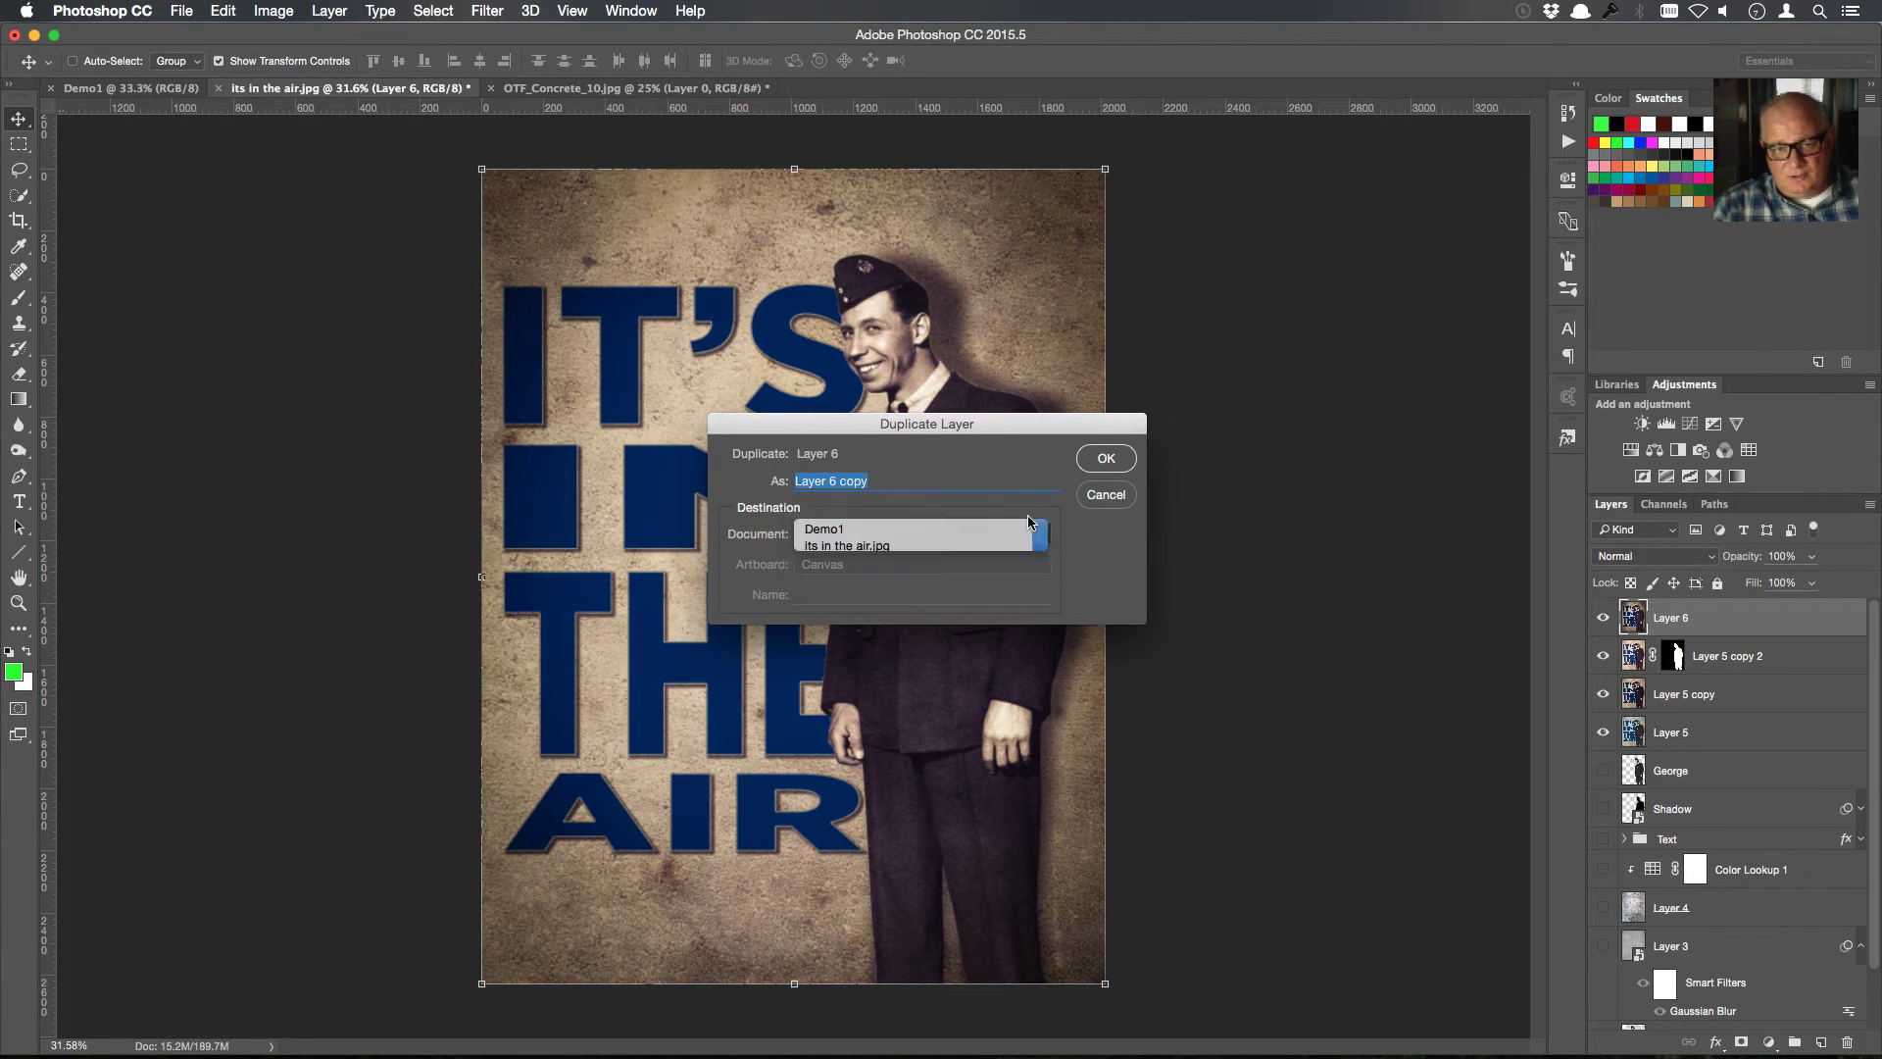
{"action": "left_click", "coordinate": [1106, 459]}
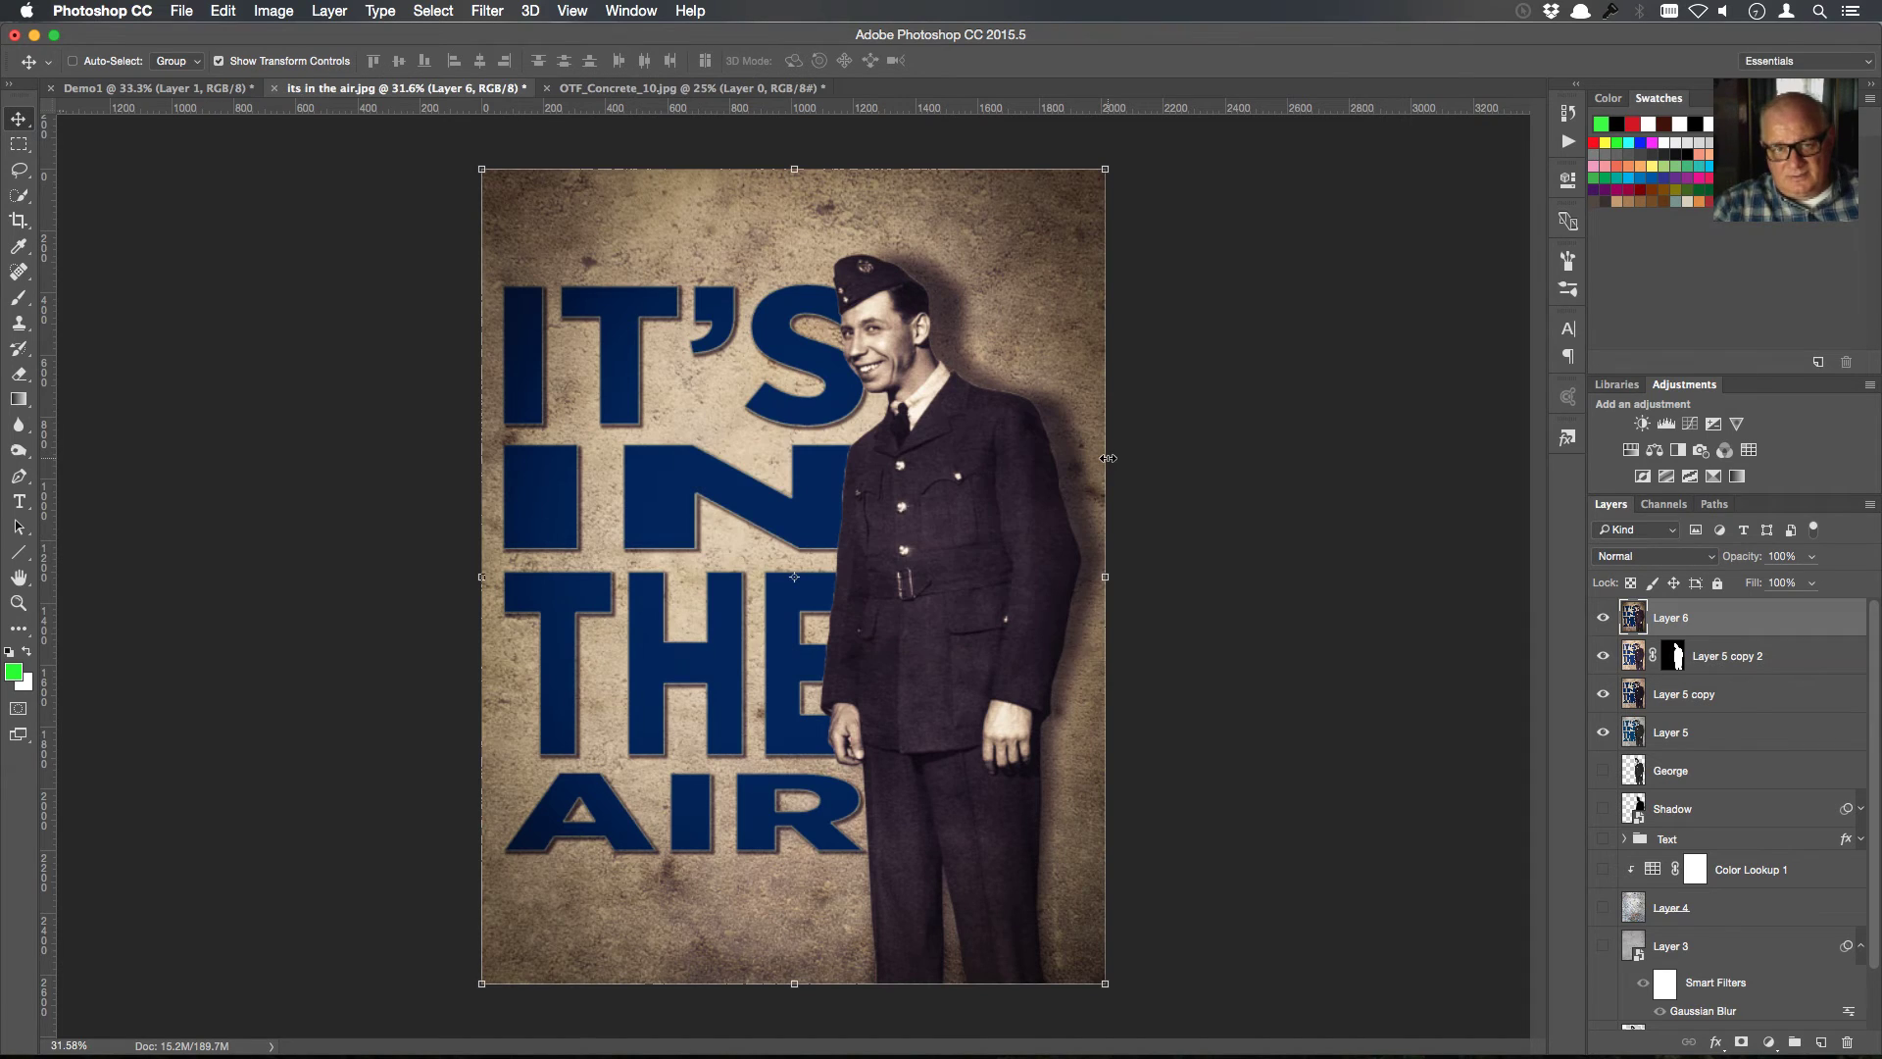
{"action": "left_click", "coordinate": [199, 89]}
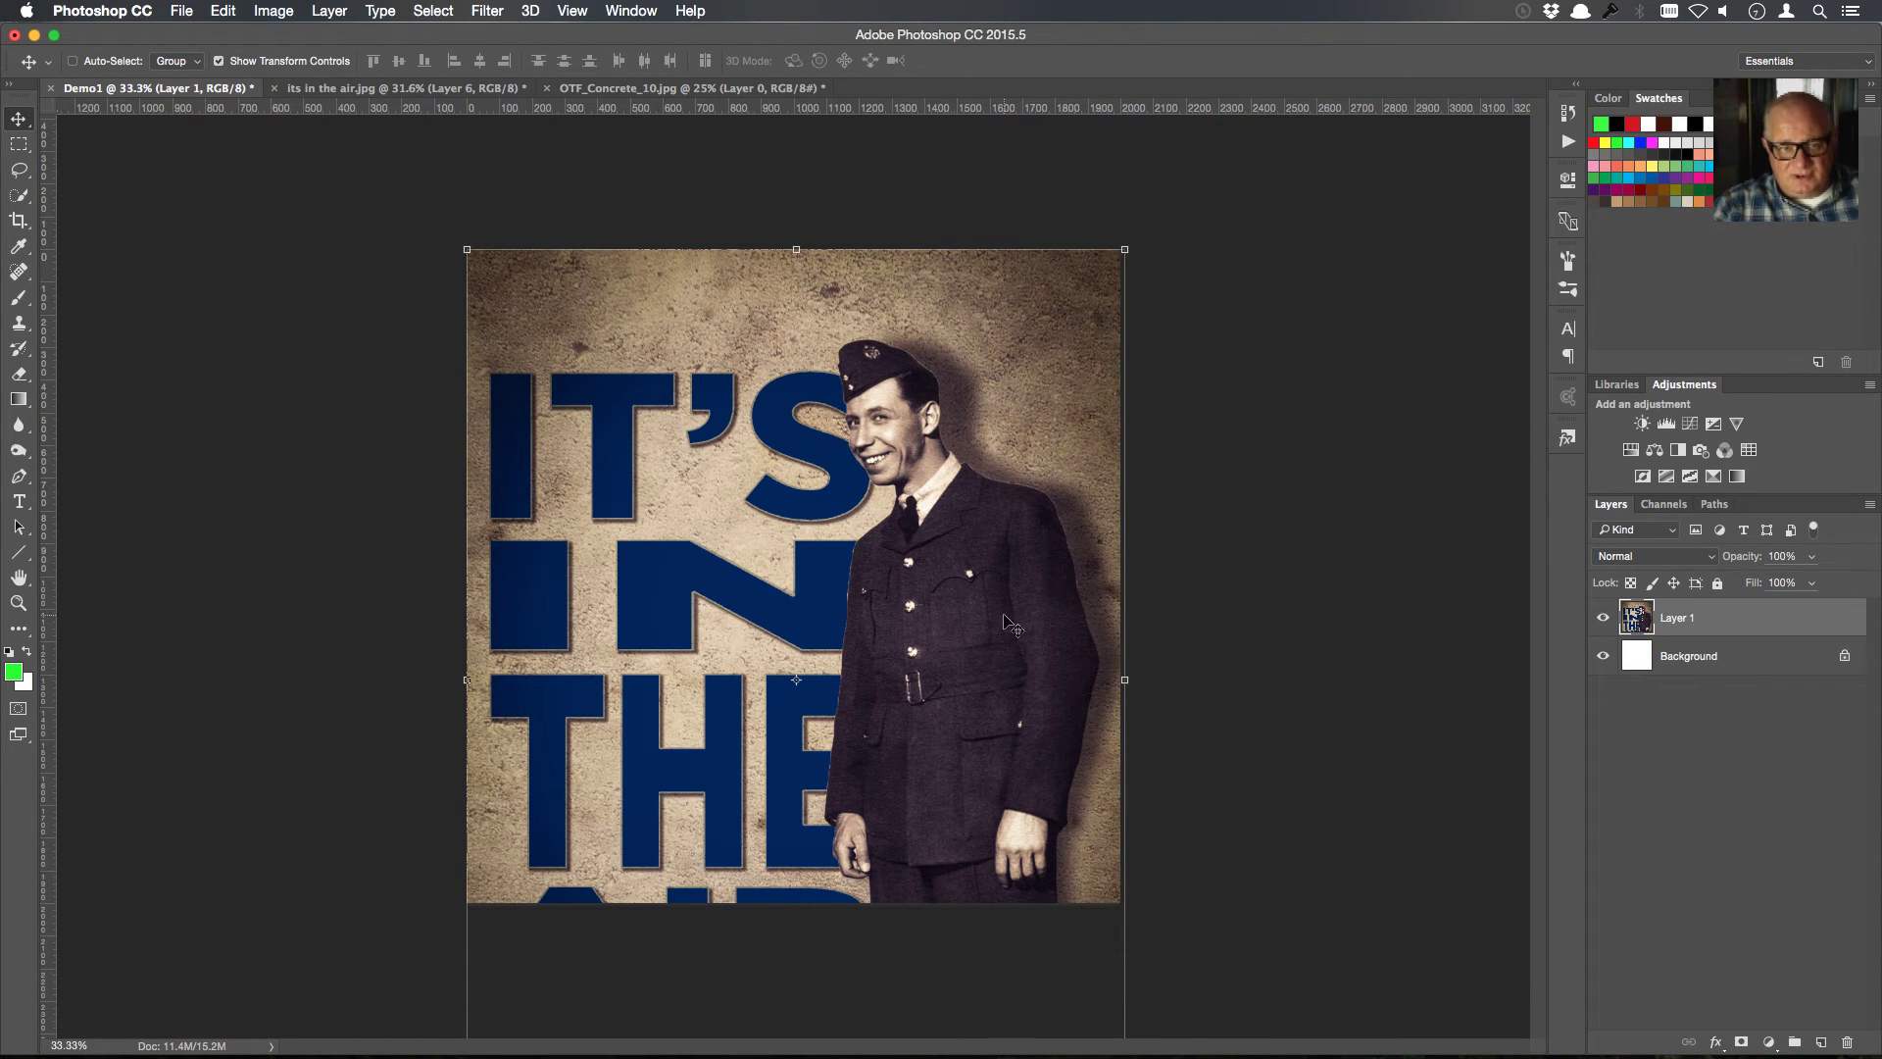
Convert the duplicated poster layer in Demo1 to a Smart Object and scale it to about 76% to fit the canvas height
{"action": "right_click", "coordinate": [1771, 627]}
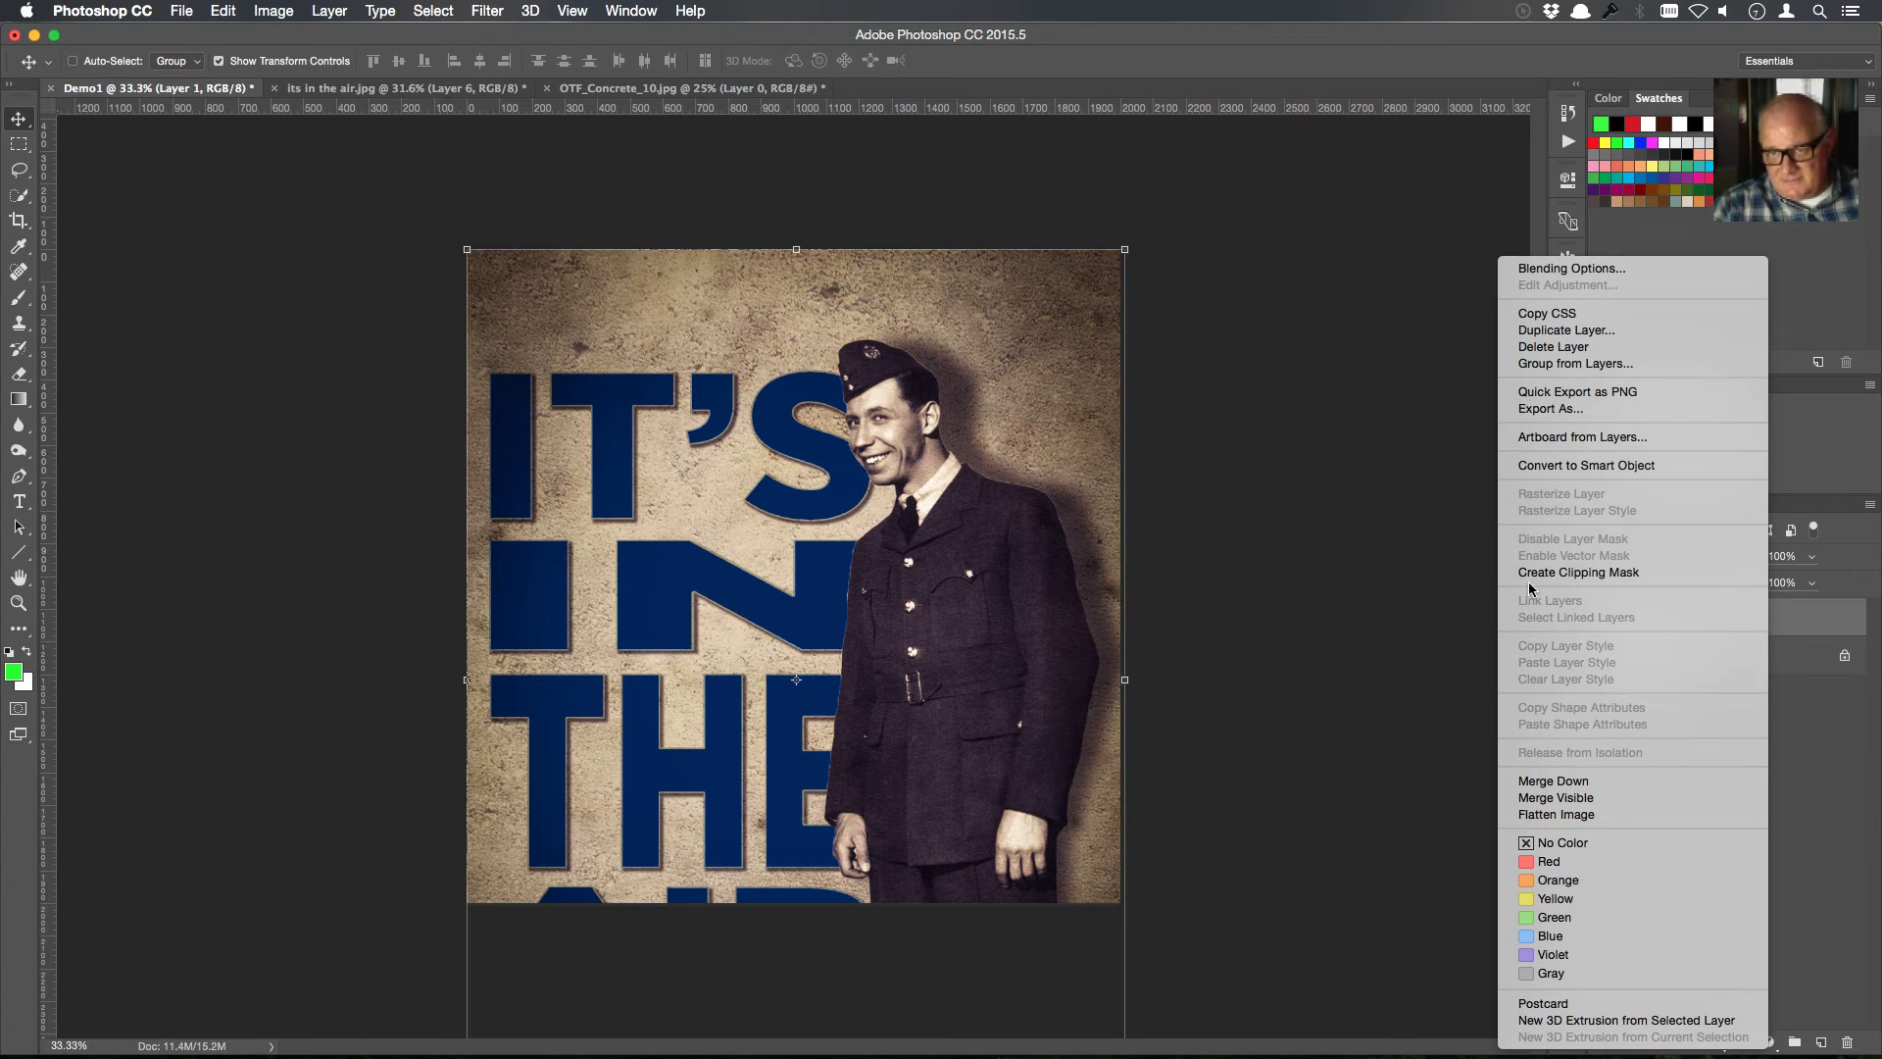
{"action": "left_click", "coordinate": [1653, 467]}
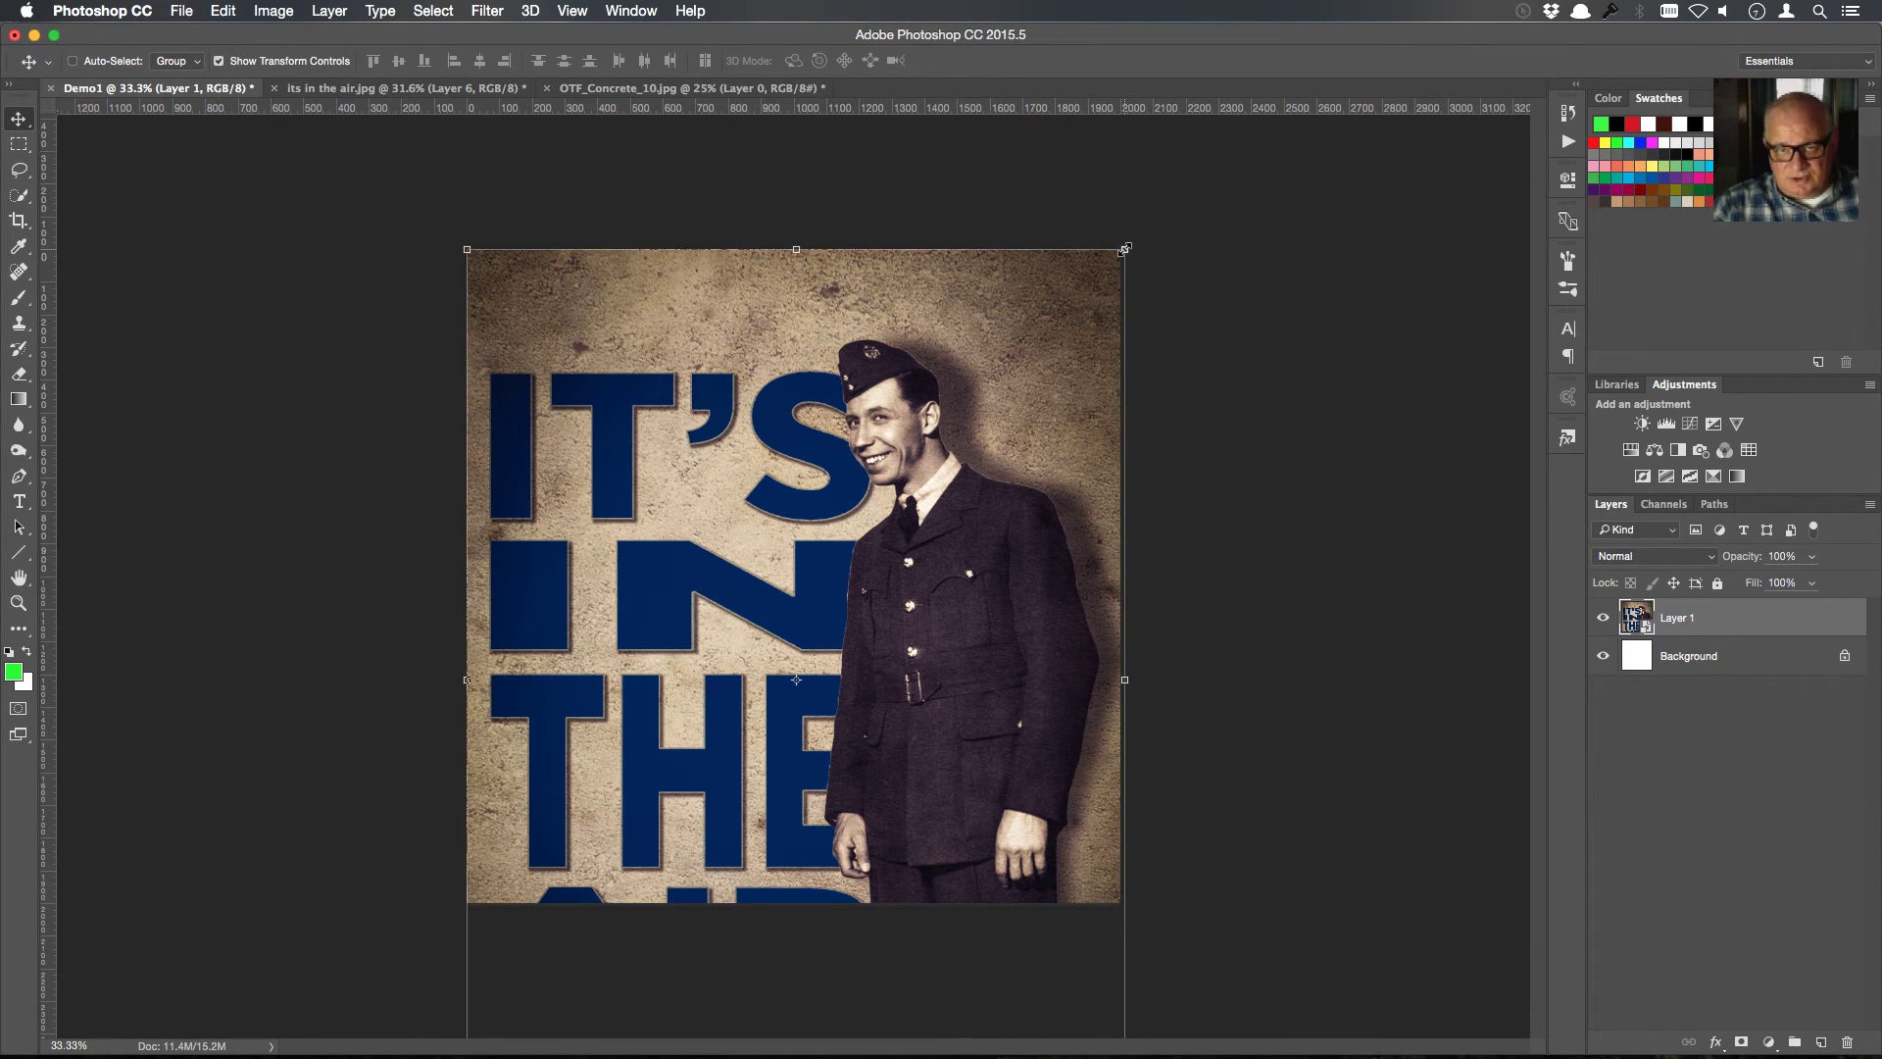
{"action": "left_click_drag", "start_coordinate": [1124, 249], "coordinate": [1058, 335]}
{"action": "left_click_drag", "start_coordinate": [966, 599], "coordinate": [966, 520]}
{"action": "left_click_drag", "start_coordinate": [1055, 936], "coordinate": [1036, 907]}
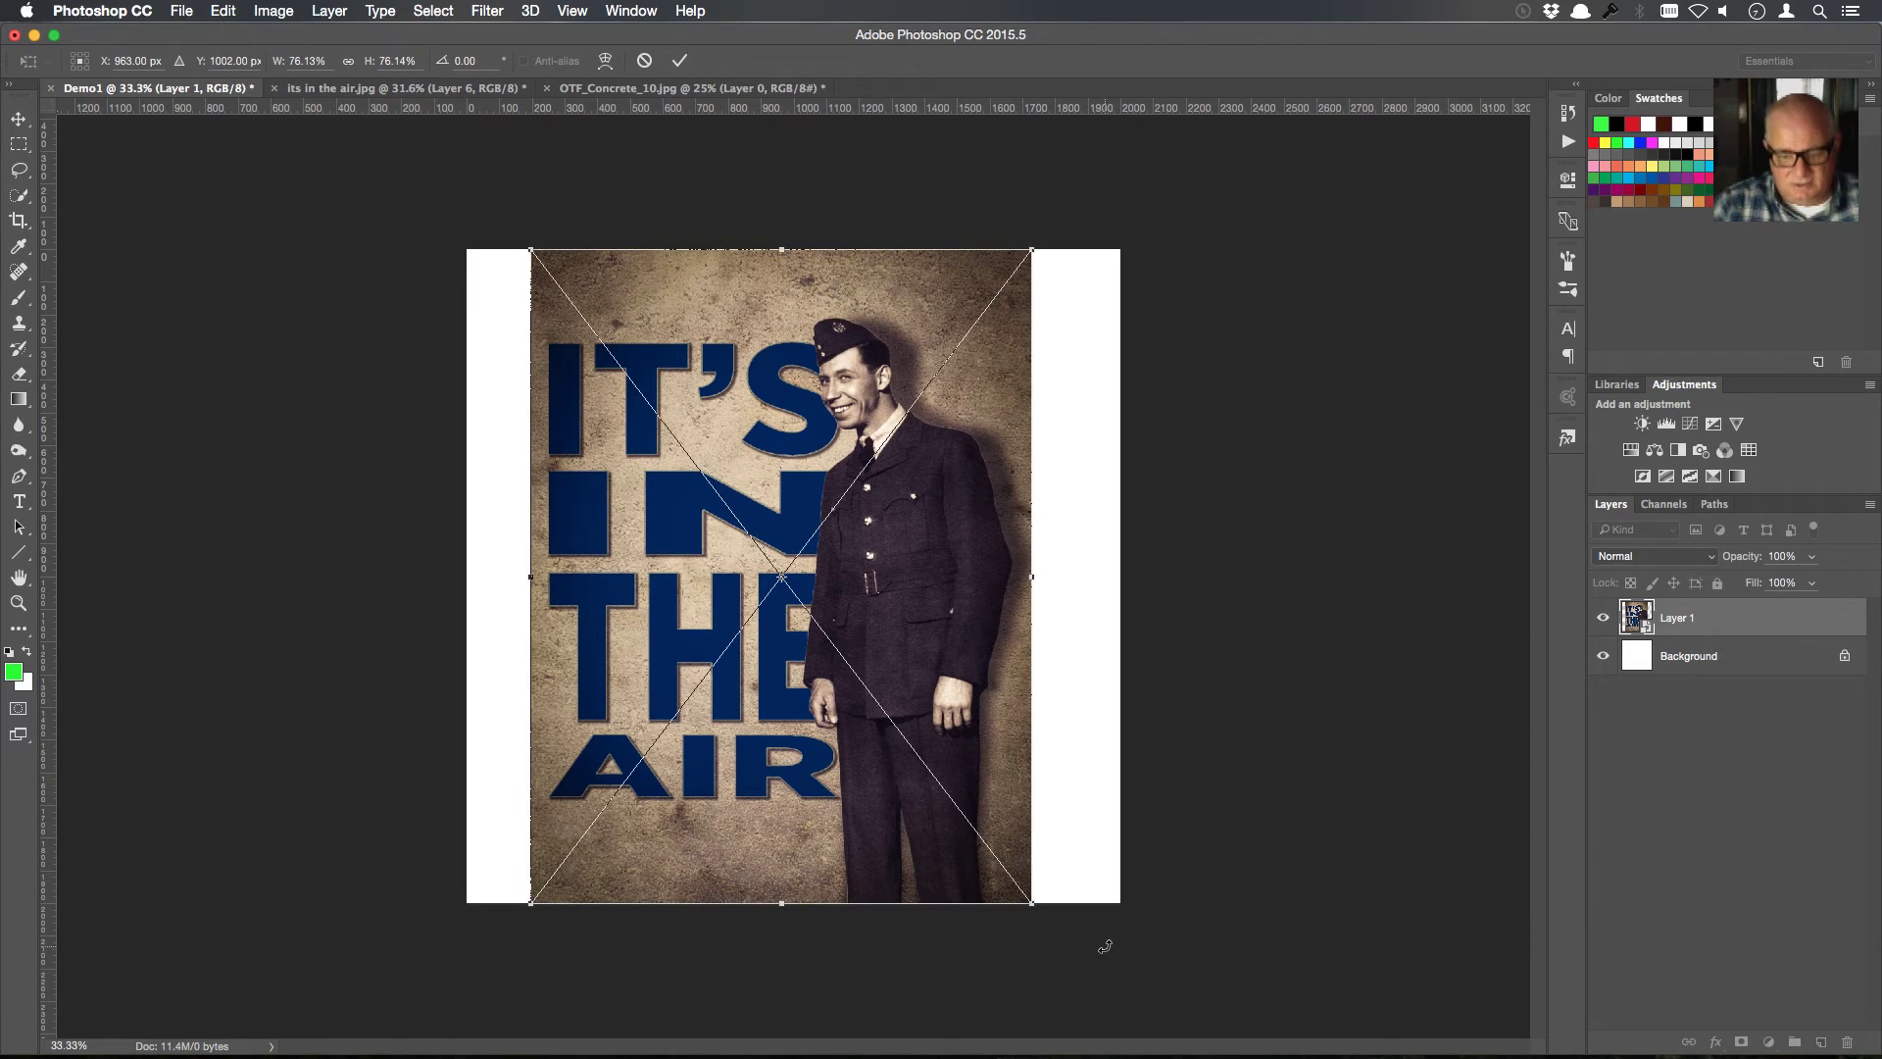
{"action": "key", "text": "Return"}
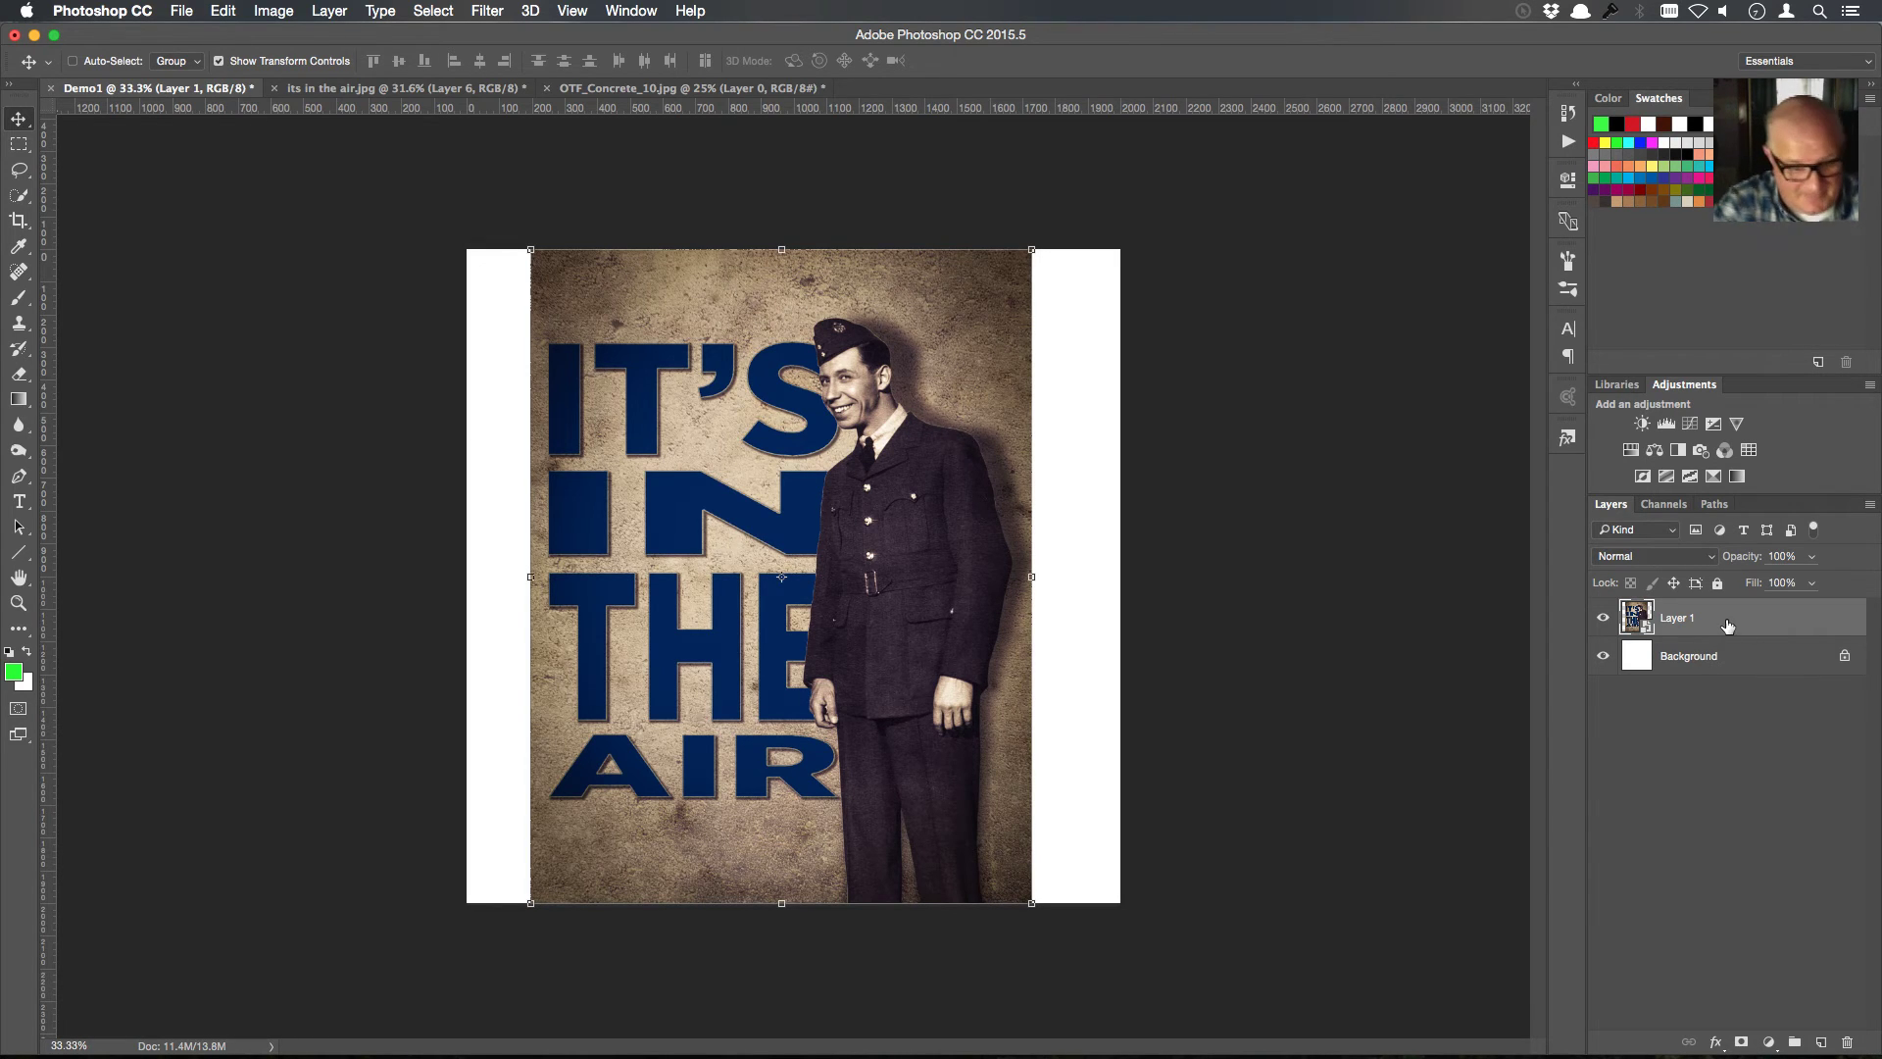
Center the poster layer horizontally on the Demo1 canvas, aligning it to a selection of the whole canvas, and deselect
{"action": "key", "text": "super+a"}
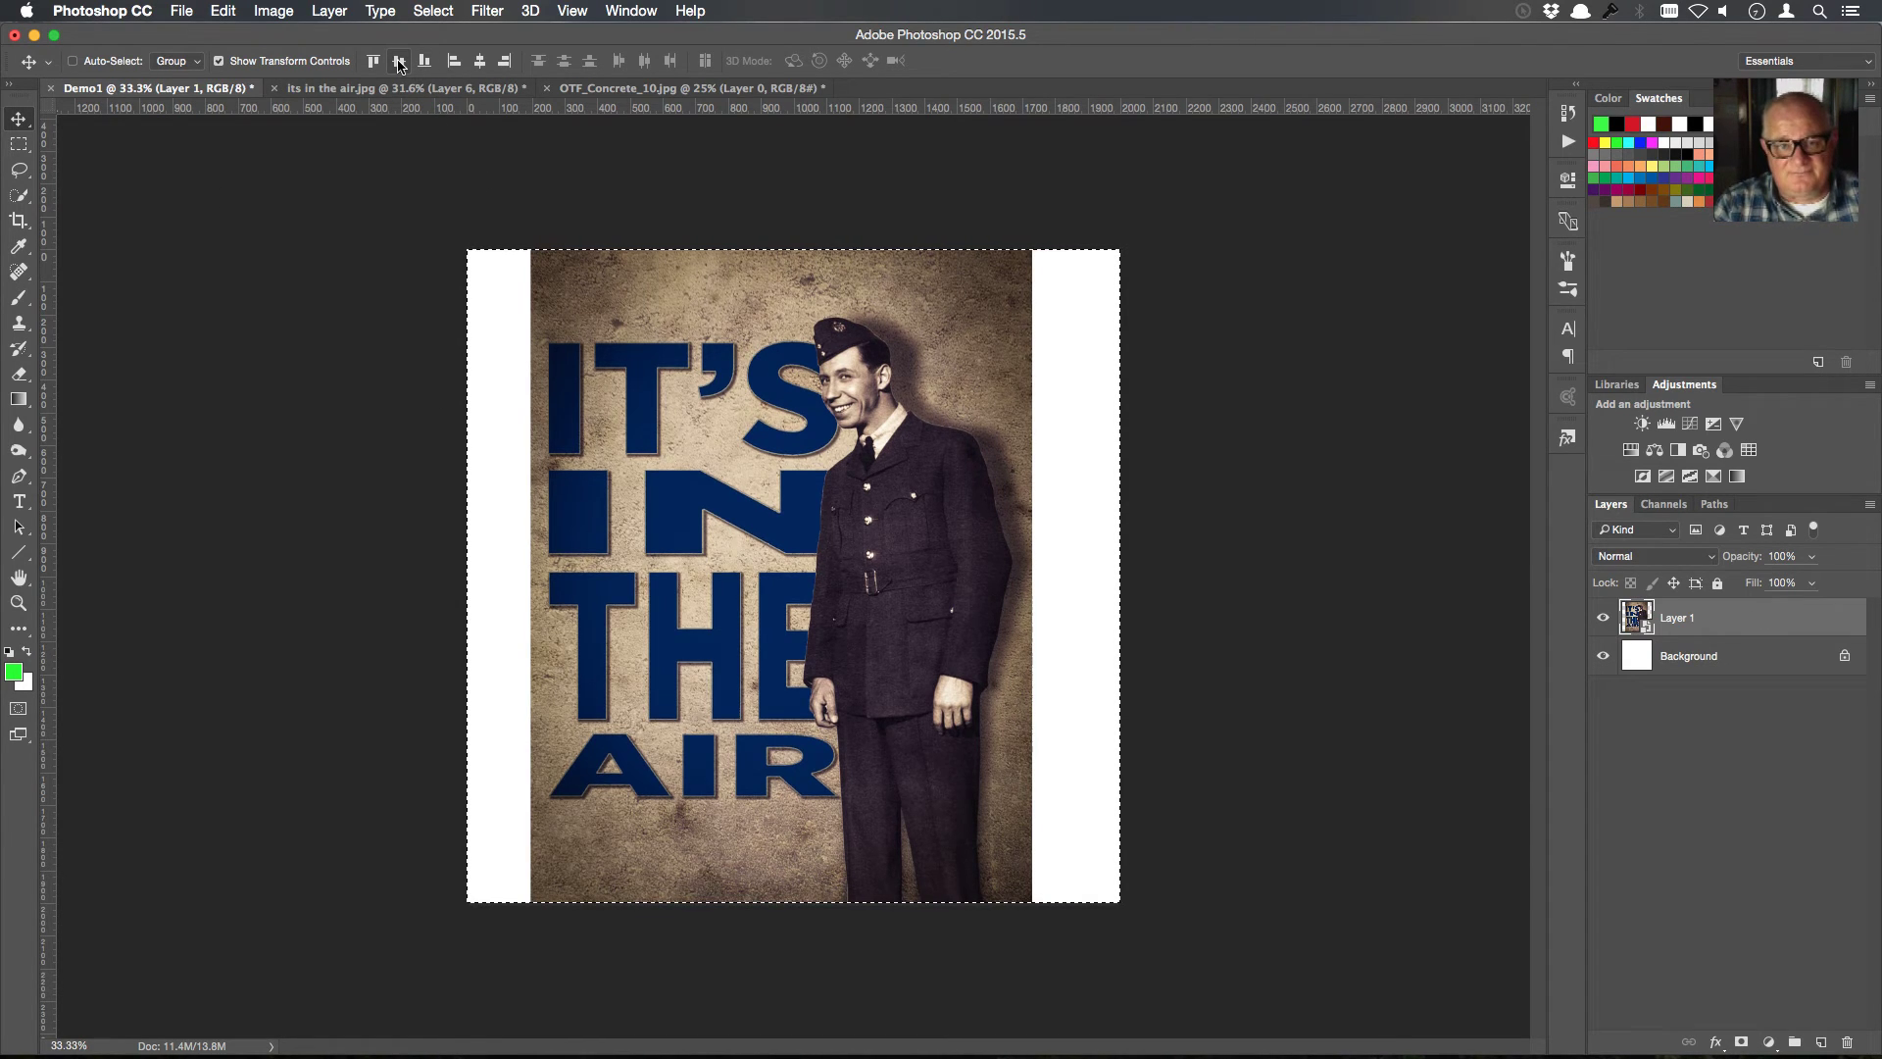
{"action": "left_click", "coordinate": [480, 61]}
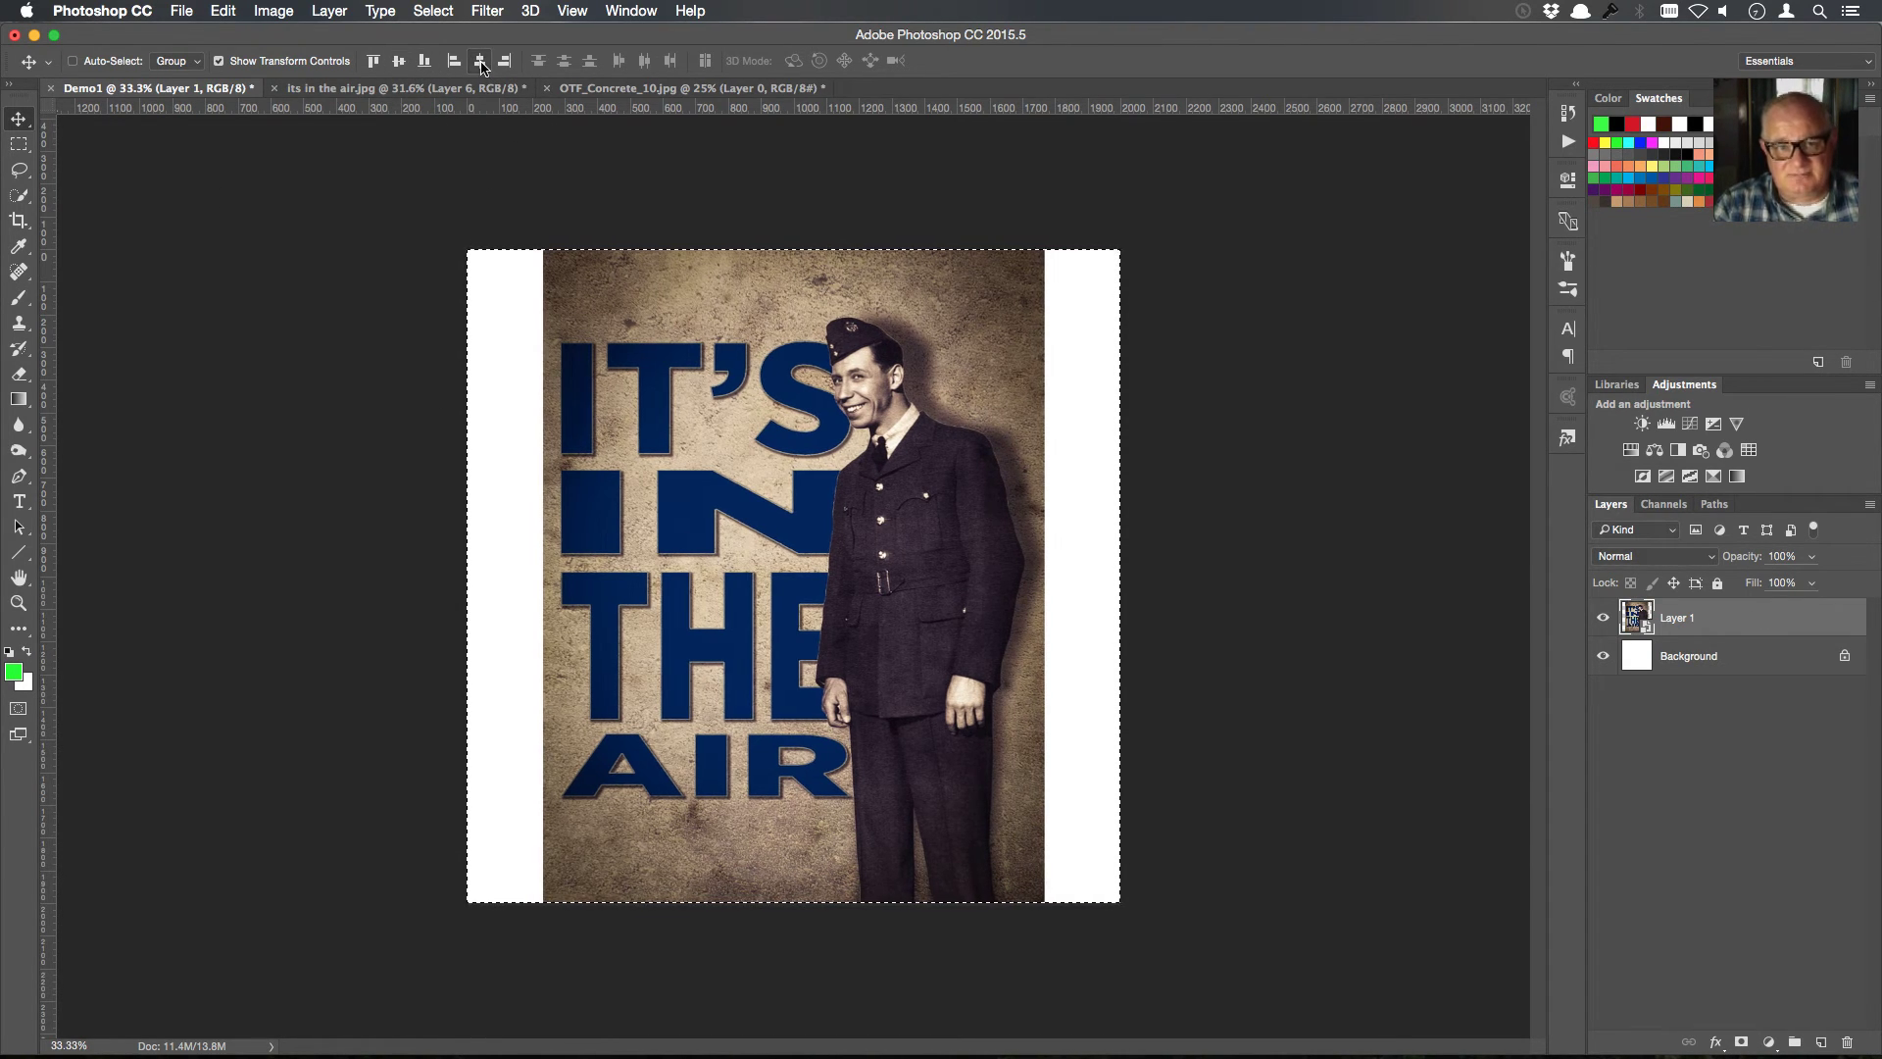
{"action": "key", "text": "super+d"}
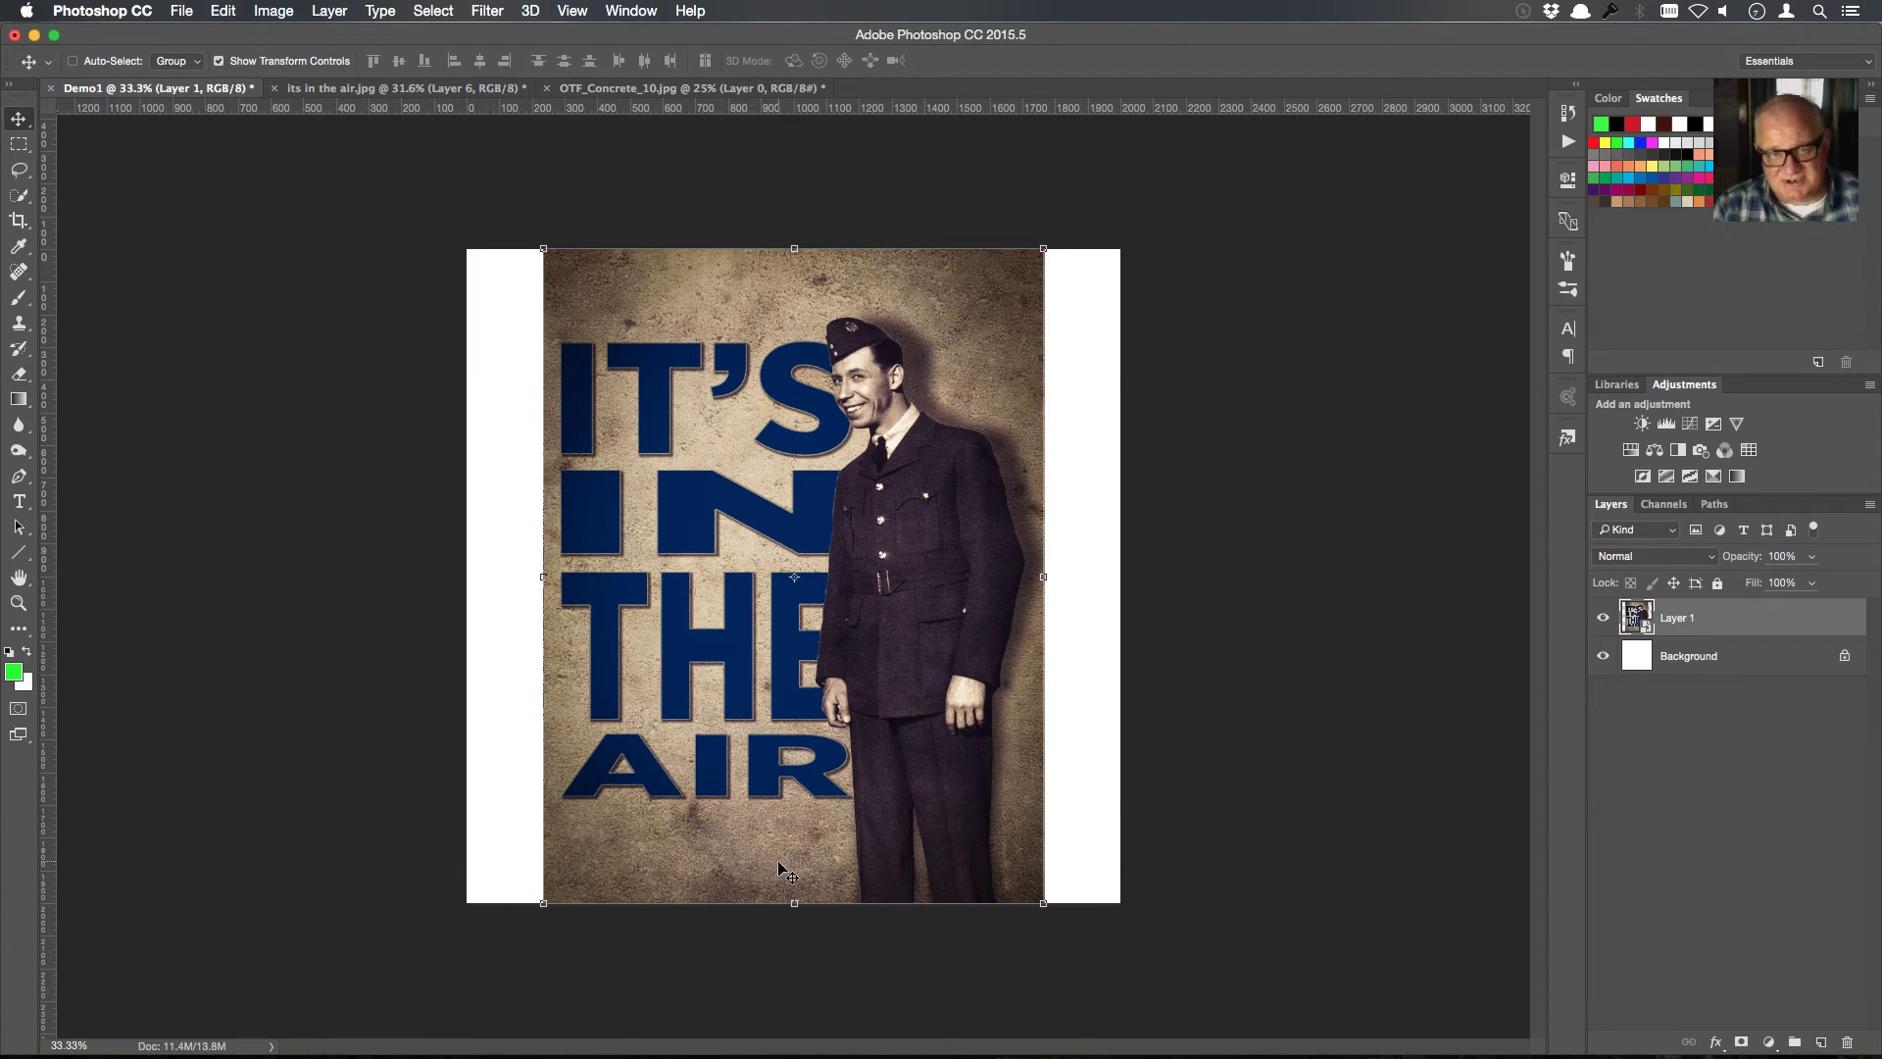
Move the poster layer flush against the left edge of the canvas, keeping it at full canvas height
{"action": "left_click", "coordinate": [18, 171]}
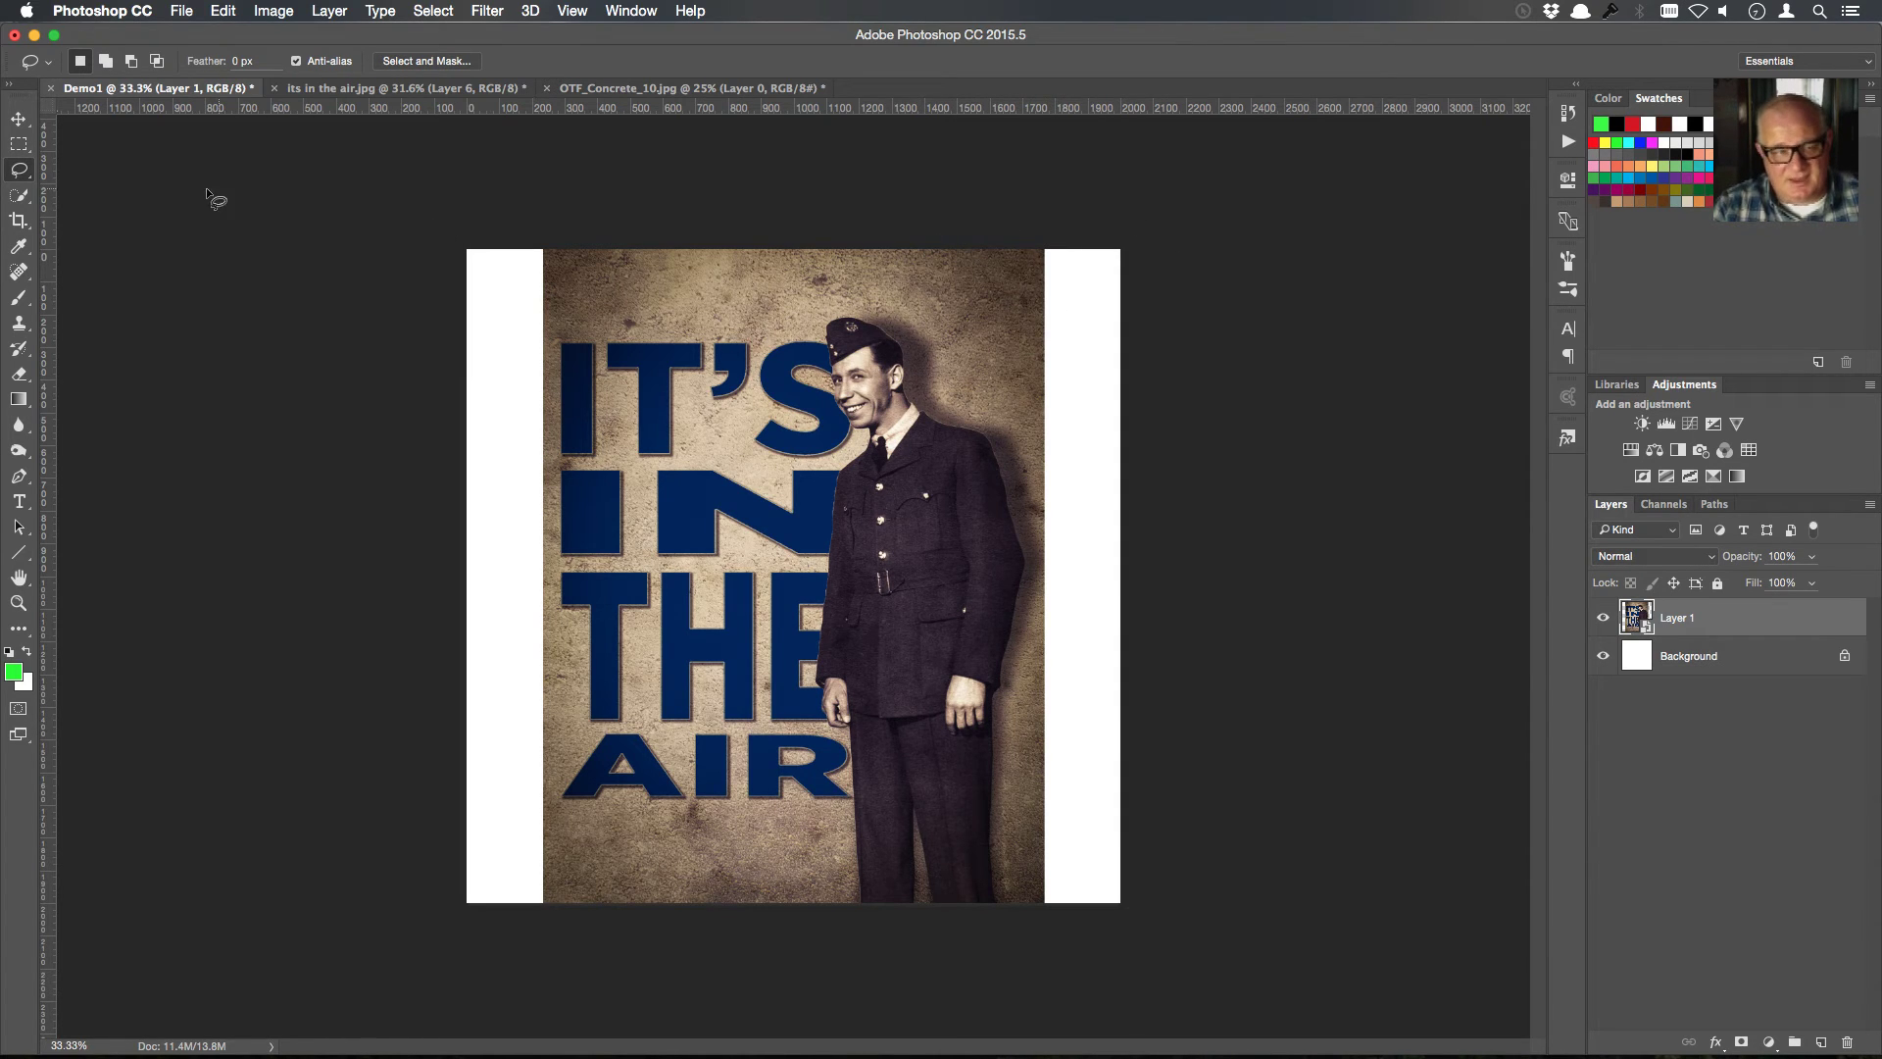
{"action": "left_click", "coordinate": [20, 146]}
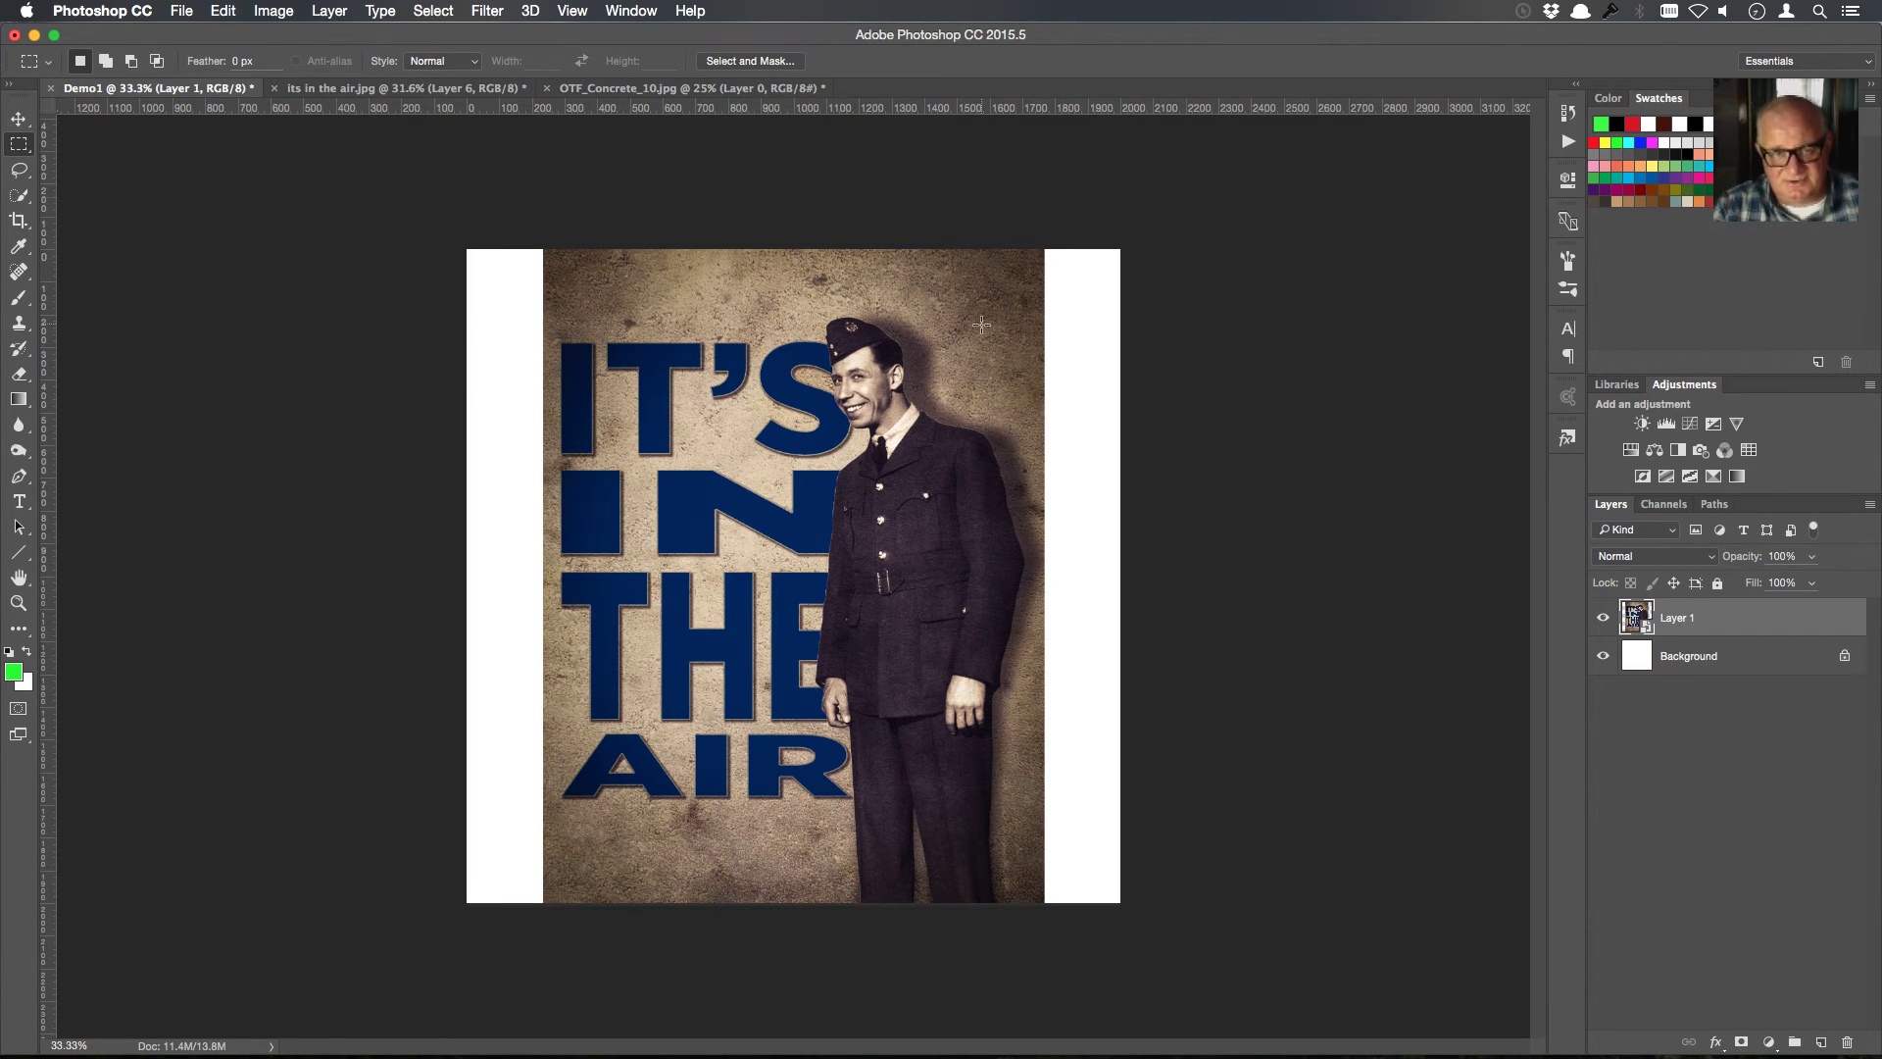
{"action": "left_click", "coordinate": [20, 119]}
{"action": "left_click_drag", "start_coordinate": [831, 432], "coordinate": [756, 429]}
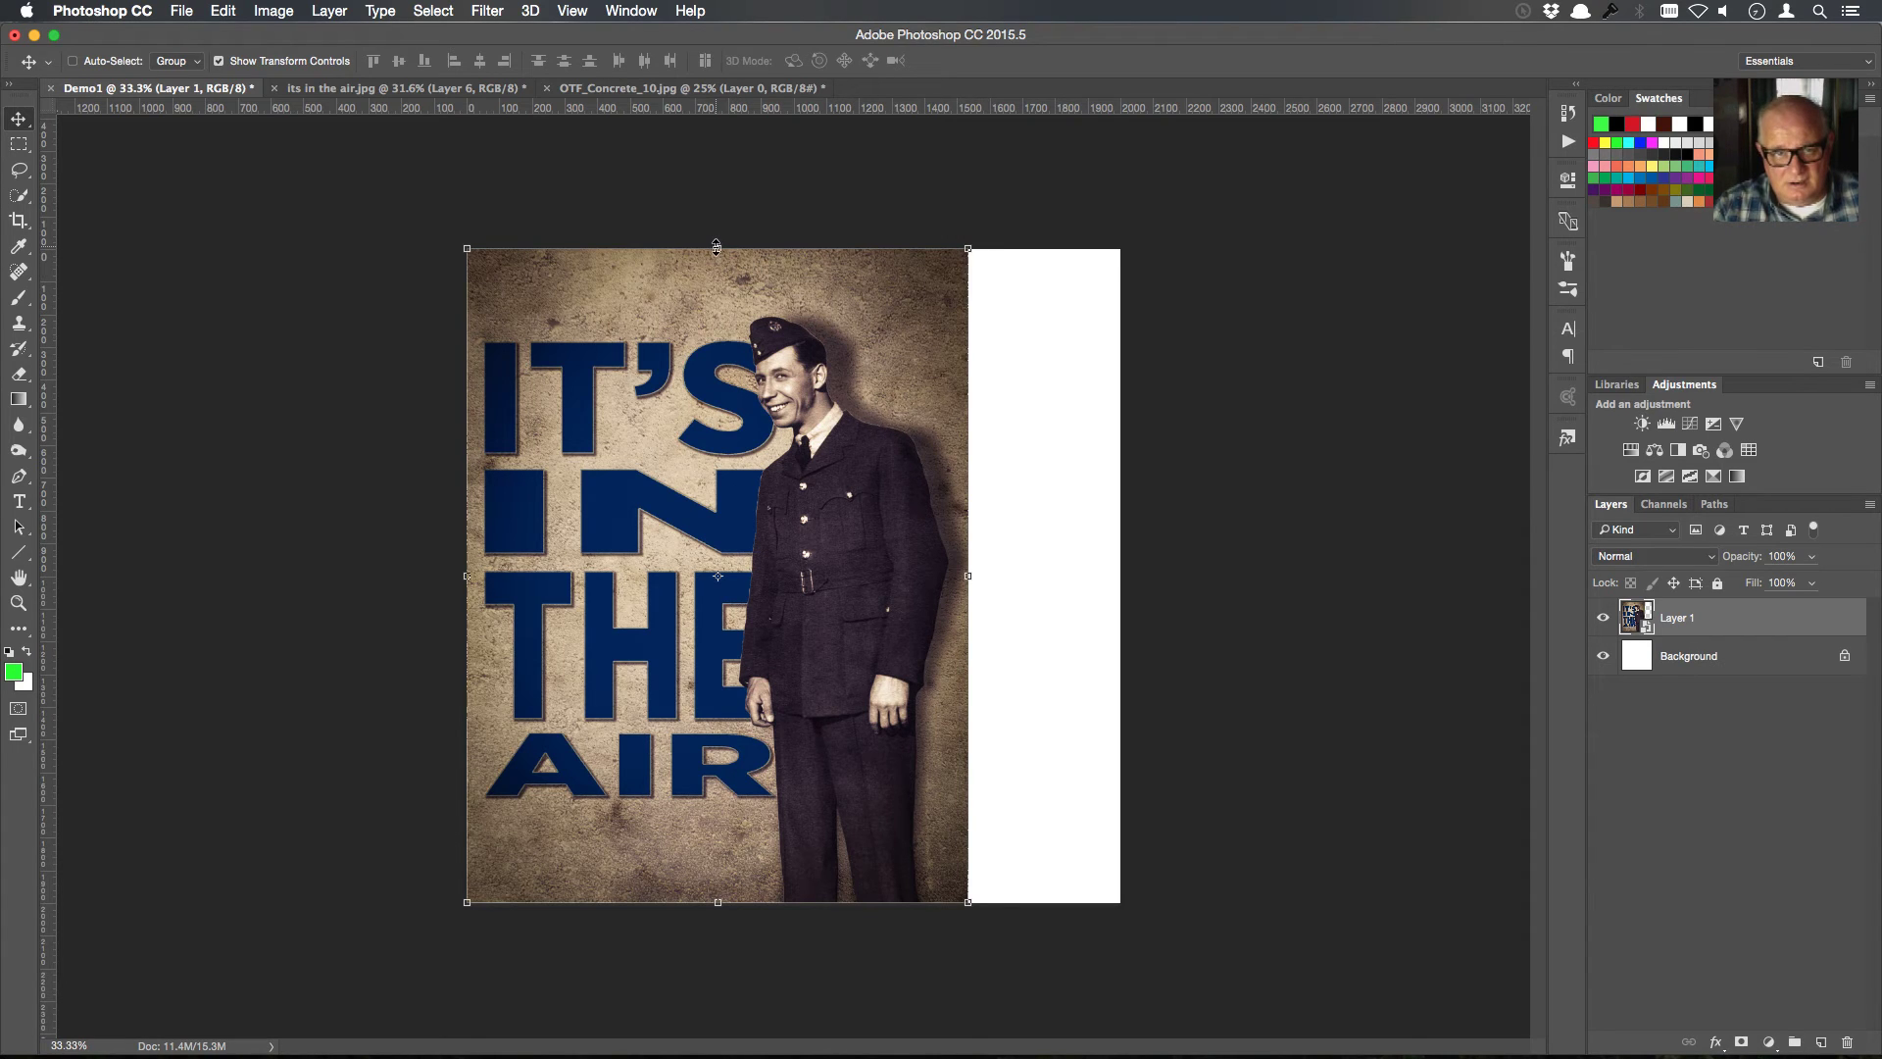
{"action": "mouse_move", "coordinate": [717, 249]}
{"action": "left_mouse_down"}
{"action": "mouse_move", "coordinate": [717, 286]}
{"action": "mouse_move", "coordinate": [717, 249]}
{"action": "left_mouse_up"}
{"action": "mouse_move", "coordinate": [968, 576]}
{"action": "left_mouse_down"}
{"action": "mouse_move", "coordinate": [1008, 576]}
{"action": "mouse_move", "coordinate": [928, 577]}
{"action": "mouse_move", "coordinate": [1126, 577]}
{"action": "mouse_move", "coordinate": [961, 576]}
{"action": "mouse_move", "coordinate": [1042, 576]}
{"action": "mouse_move", "coordinate": [983, 588]}
{"action": "left_mouse_up"}
{"action": "key", "text": "Return"}
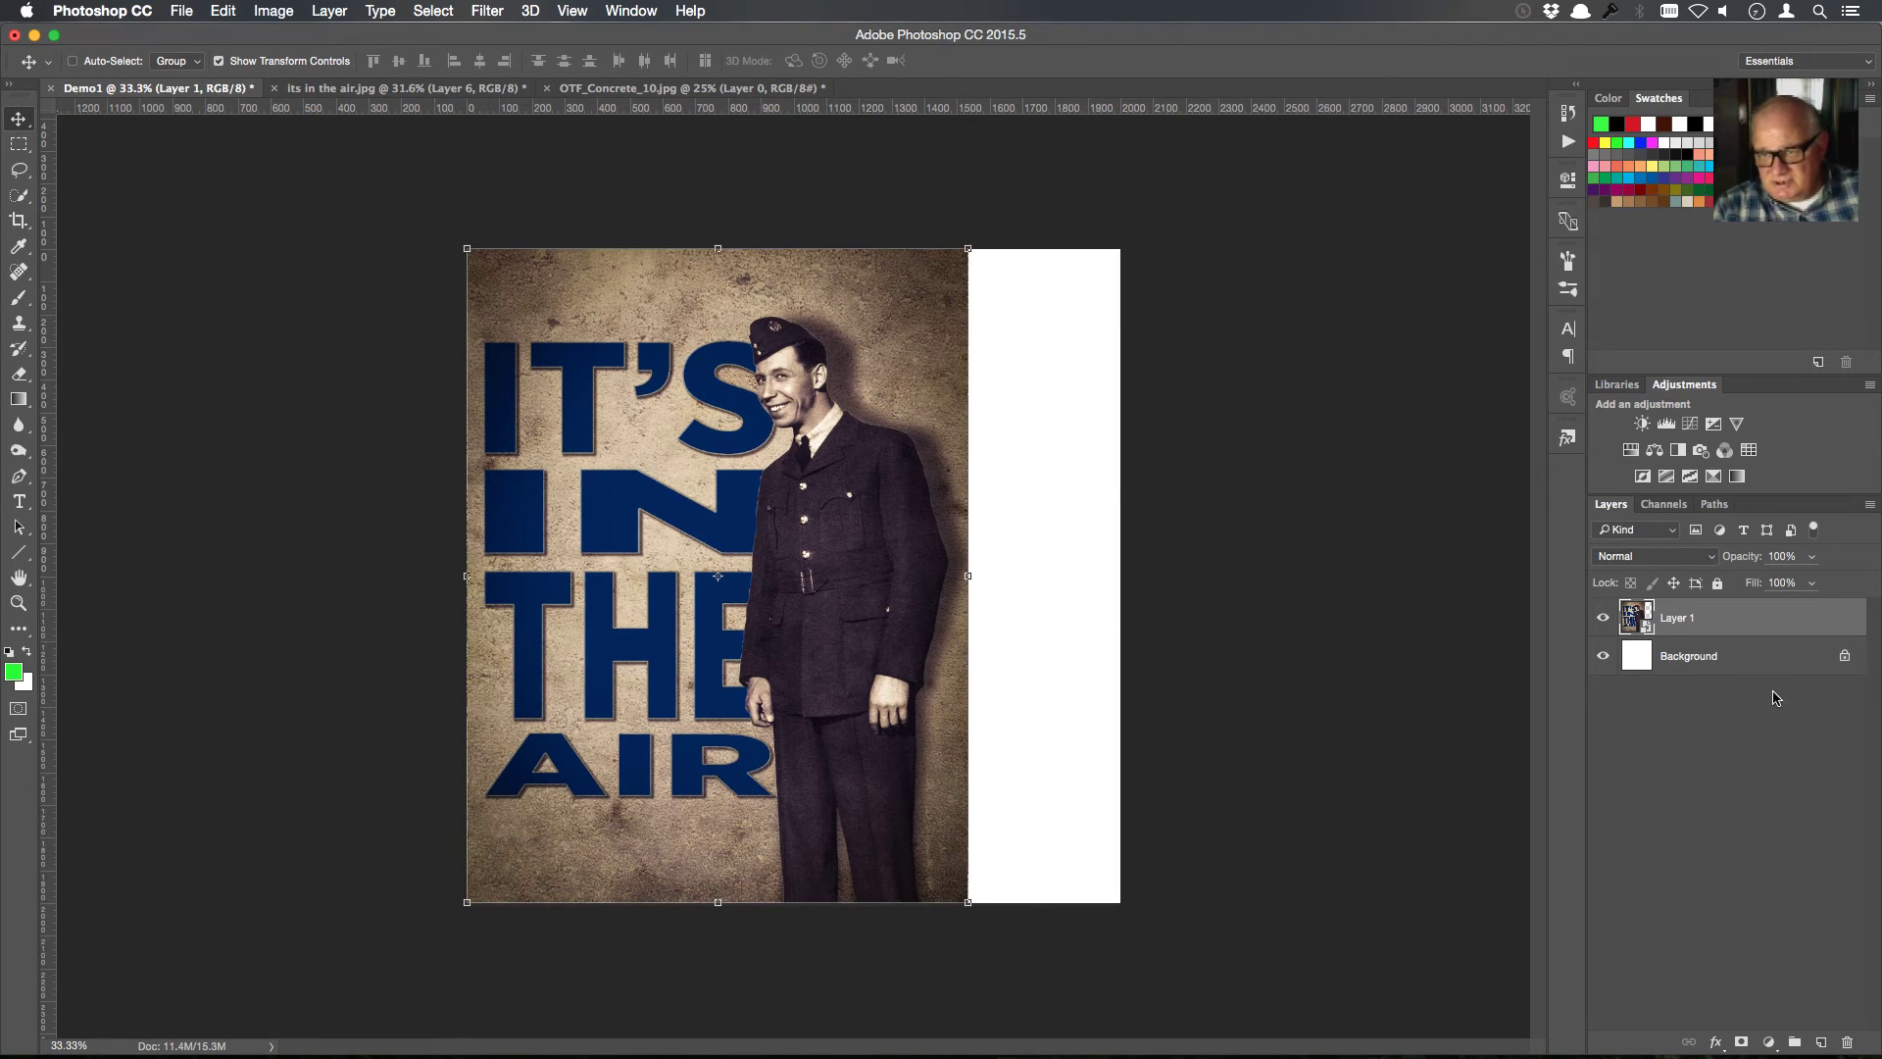
Unlock and delete the white Background layer, and trim the transparent pixels away on all four sides
{"action": "left_click", "coordinate": [1844, 656]}
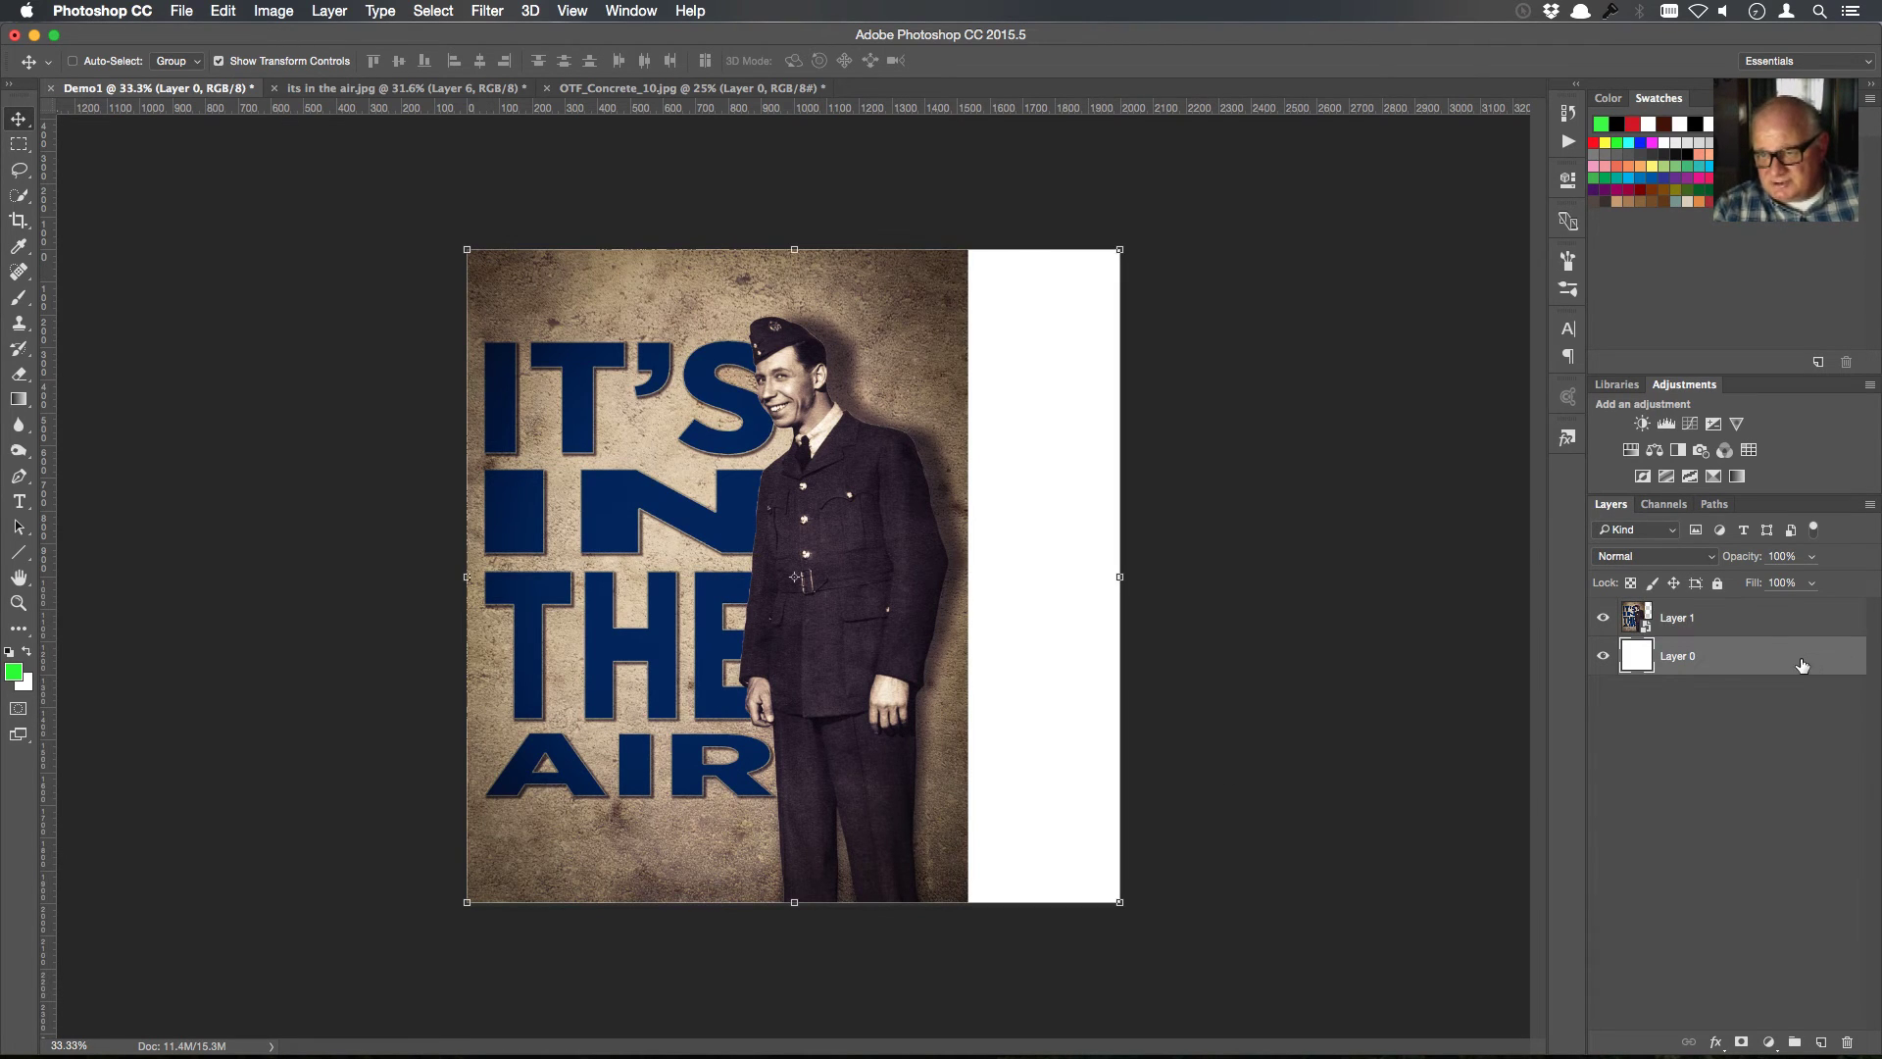
{"action": "left_click", "coordinate": [1849, 1040]}
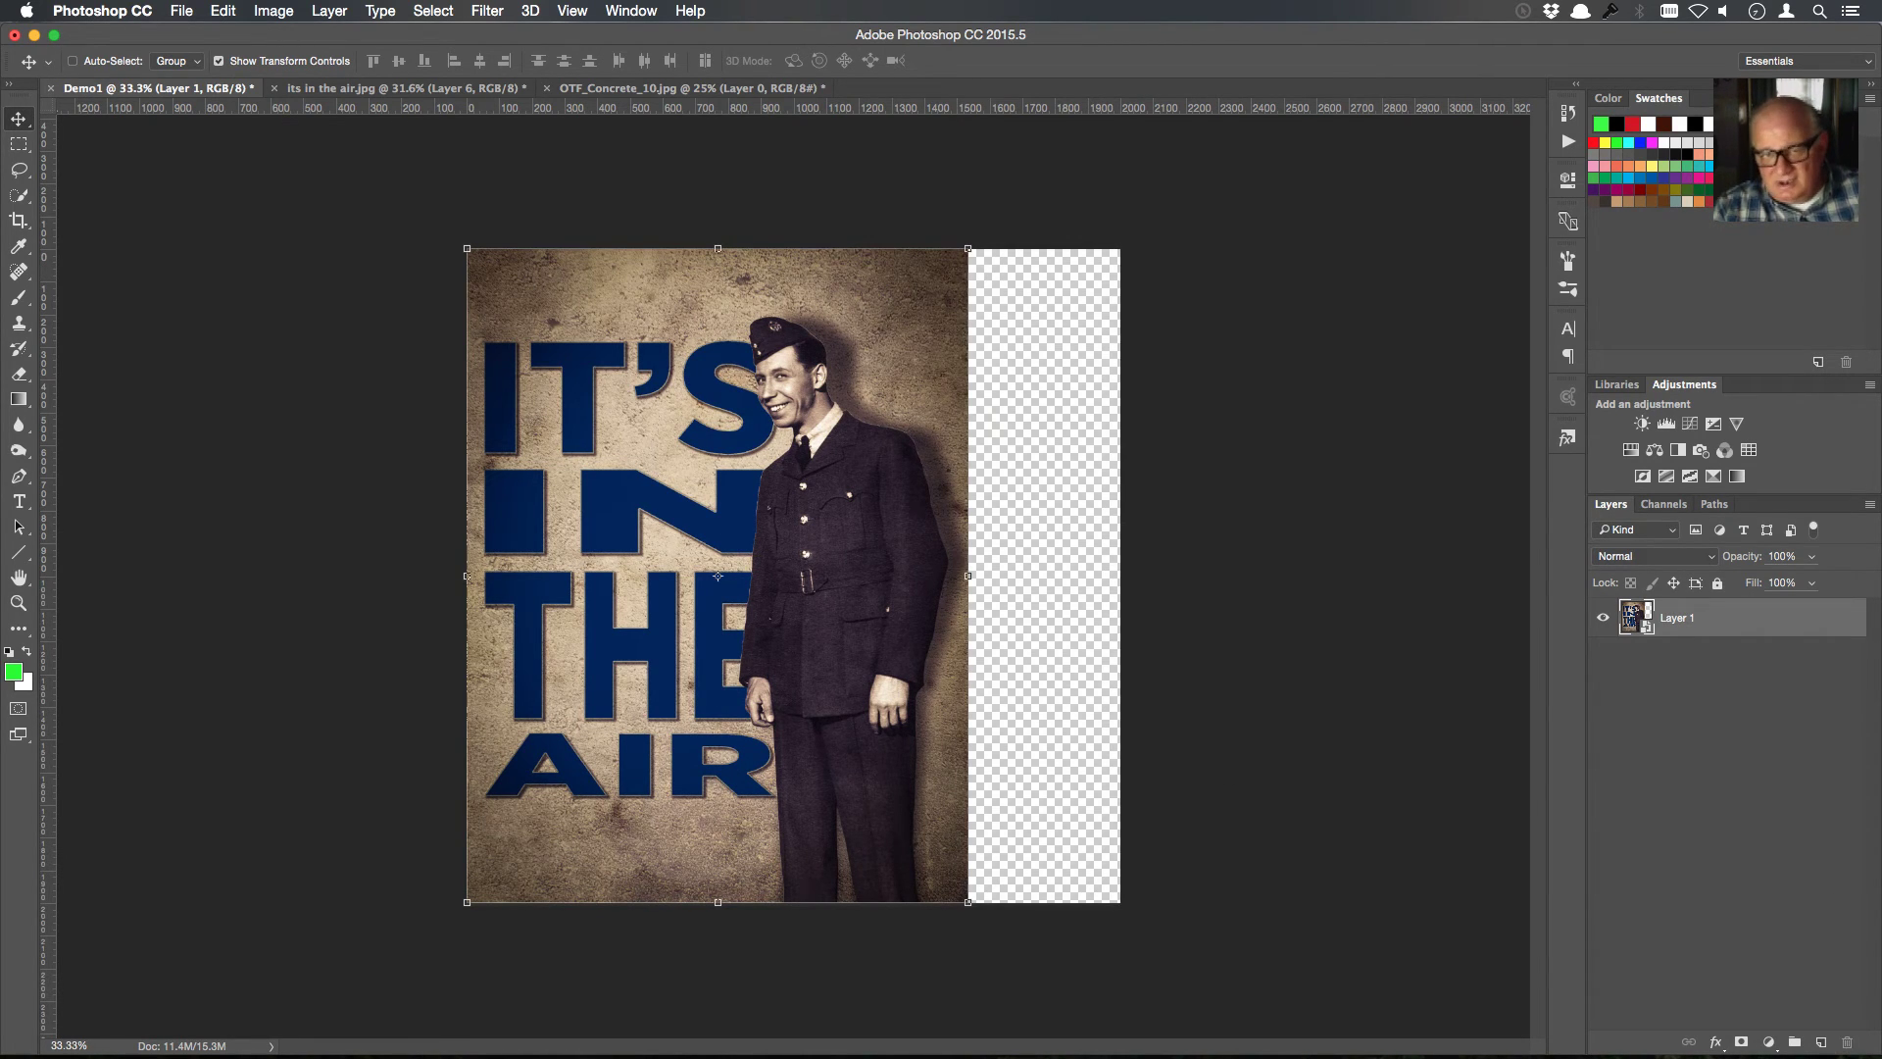
{"action": "left_click", "coordinate": [279, 11]}
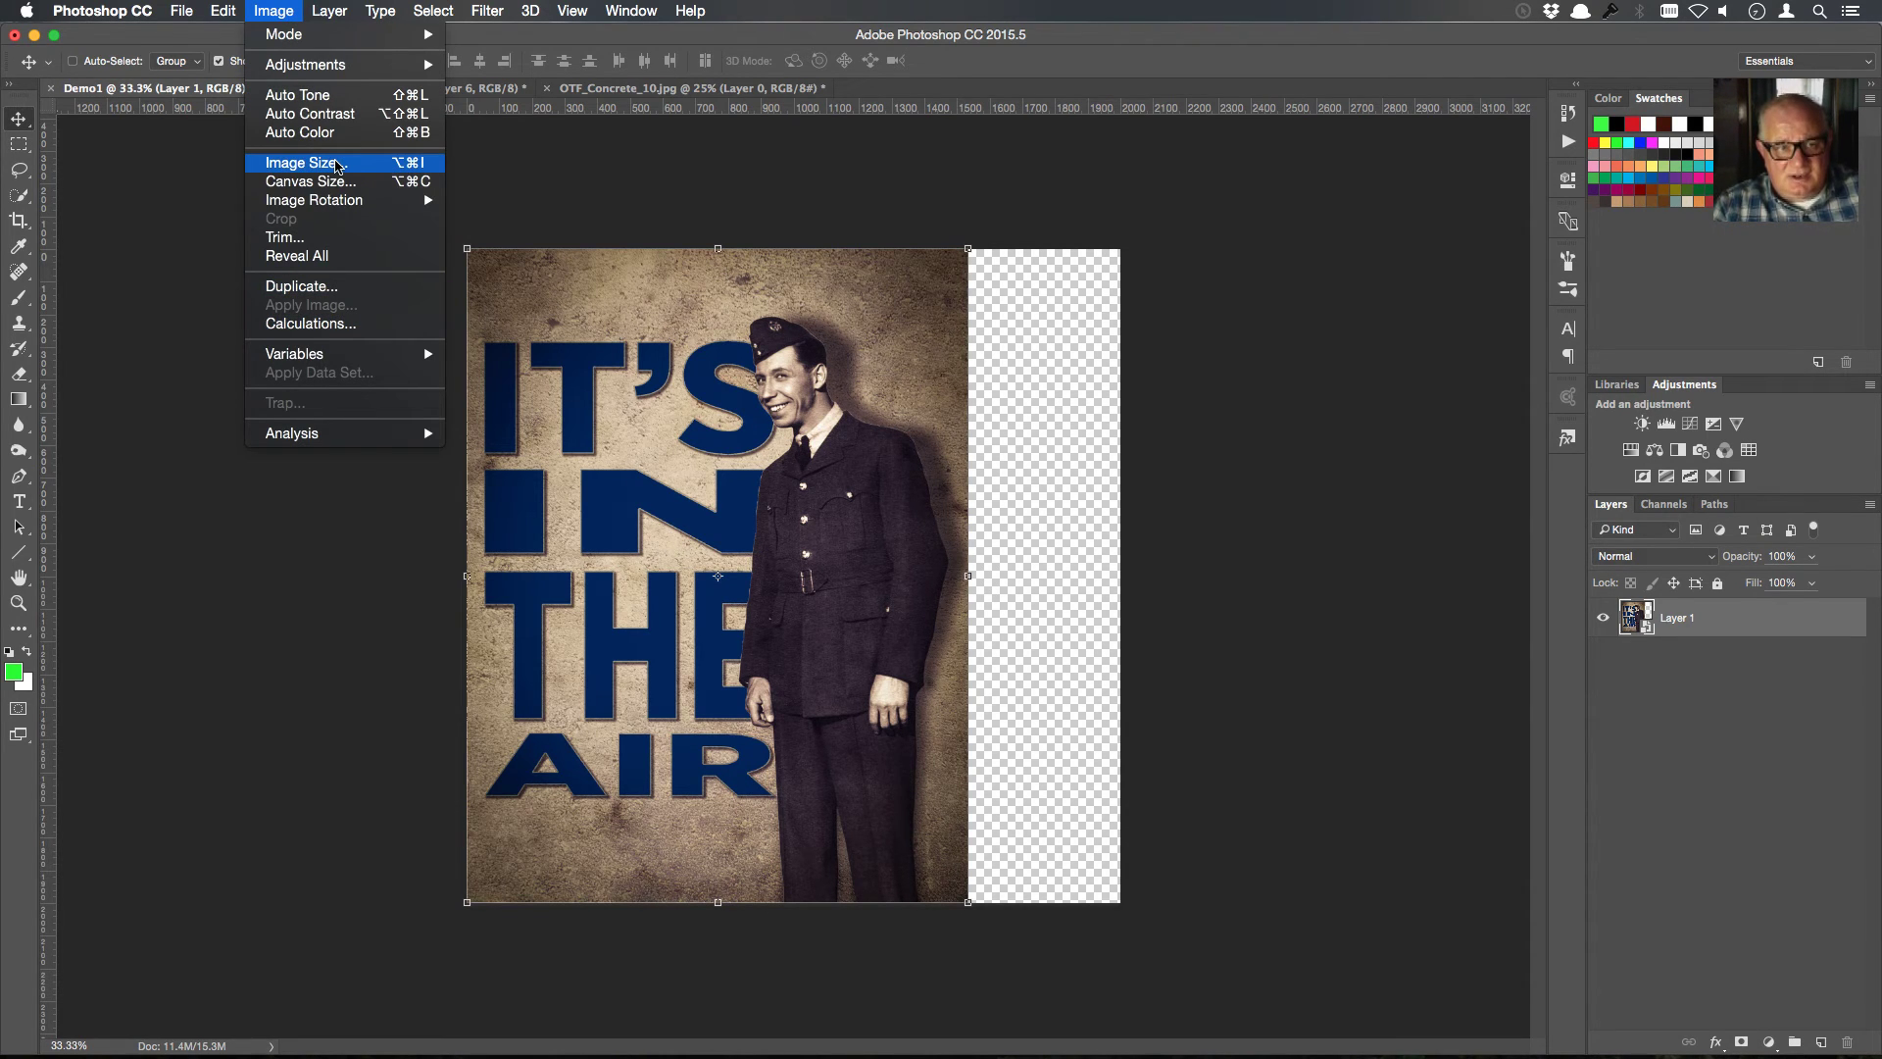
{"action": "left_click", "coordinate": [284, 236]}
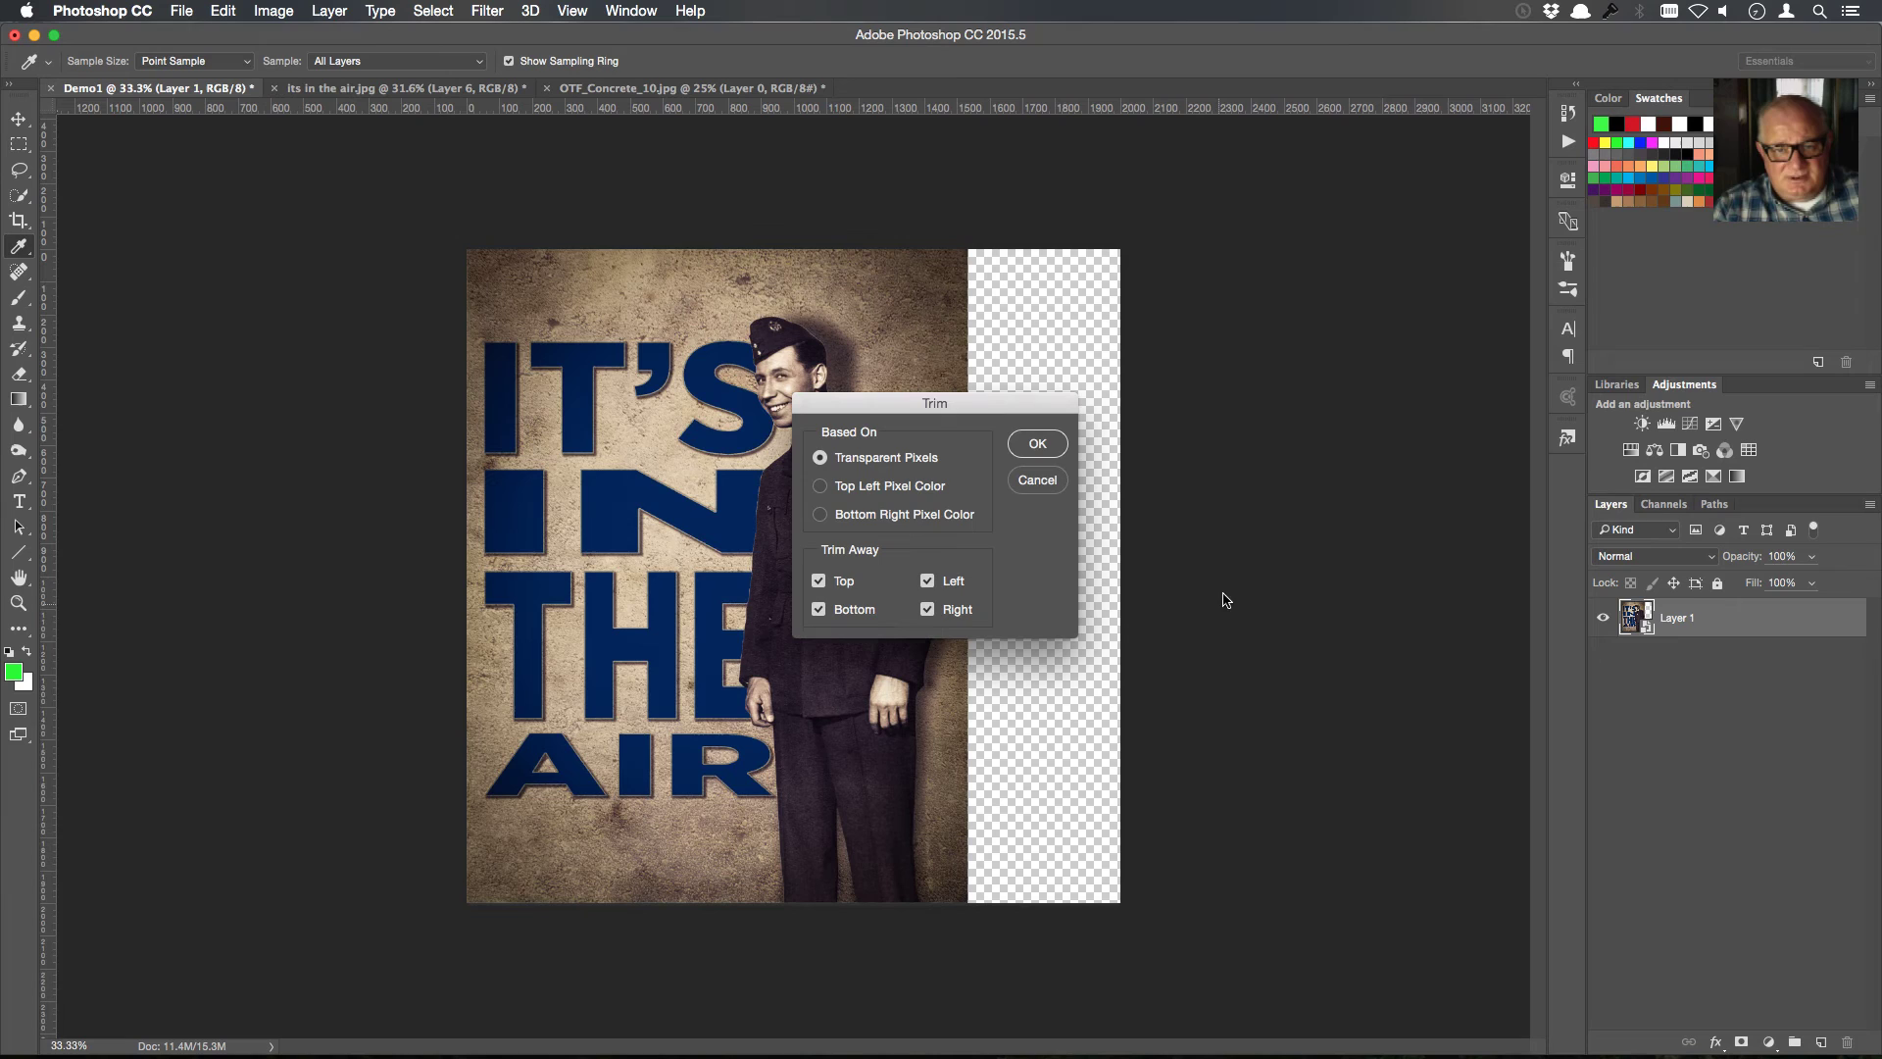
{"action": "left_click", "coordinate": [1041, 443]}
{"action": "key", "text": "v"}
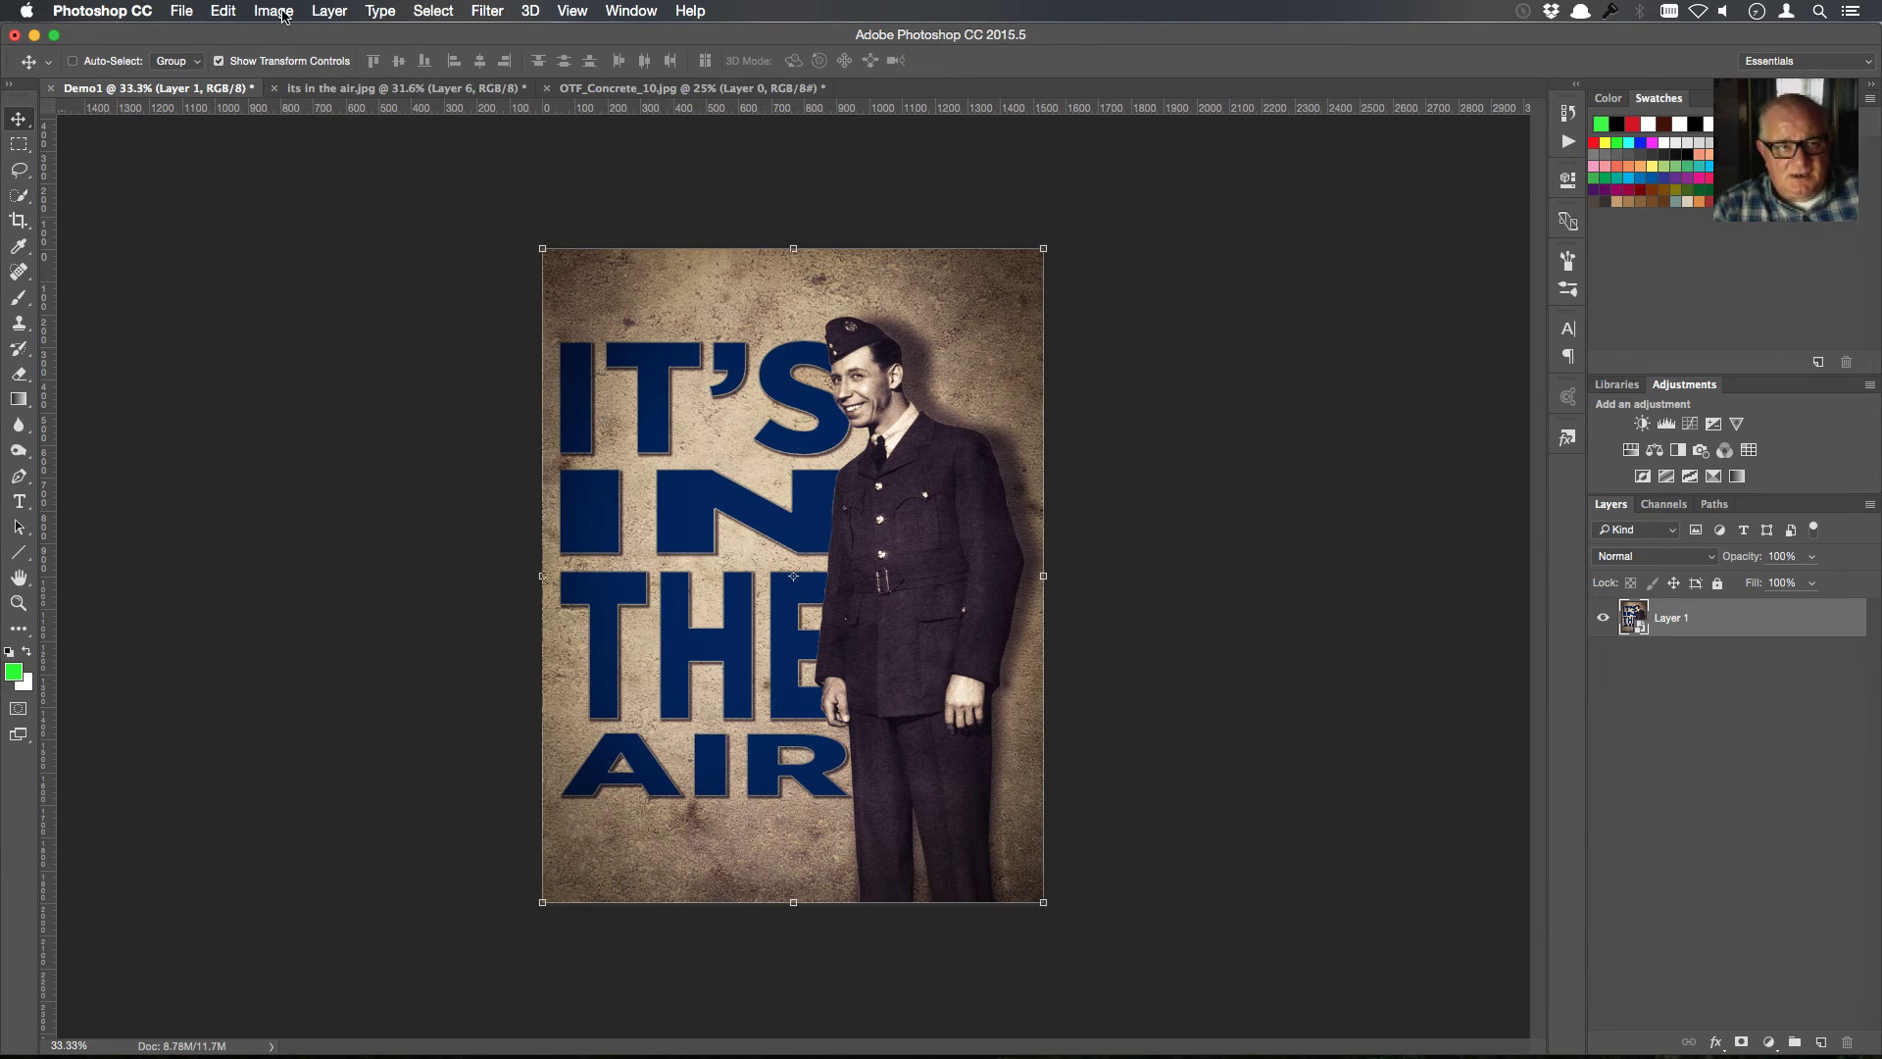
Check the trimmed document's pixel dimensions in the Canvas Size dialog without changing them
{"action": "left_click", "coordinate": [274, 11]}
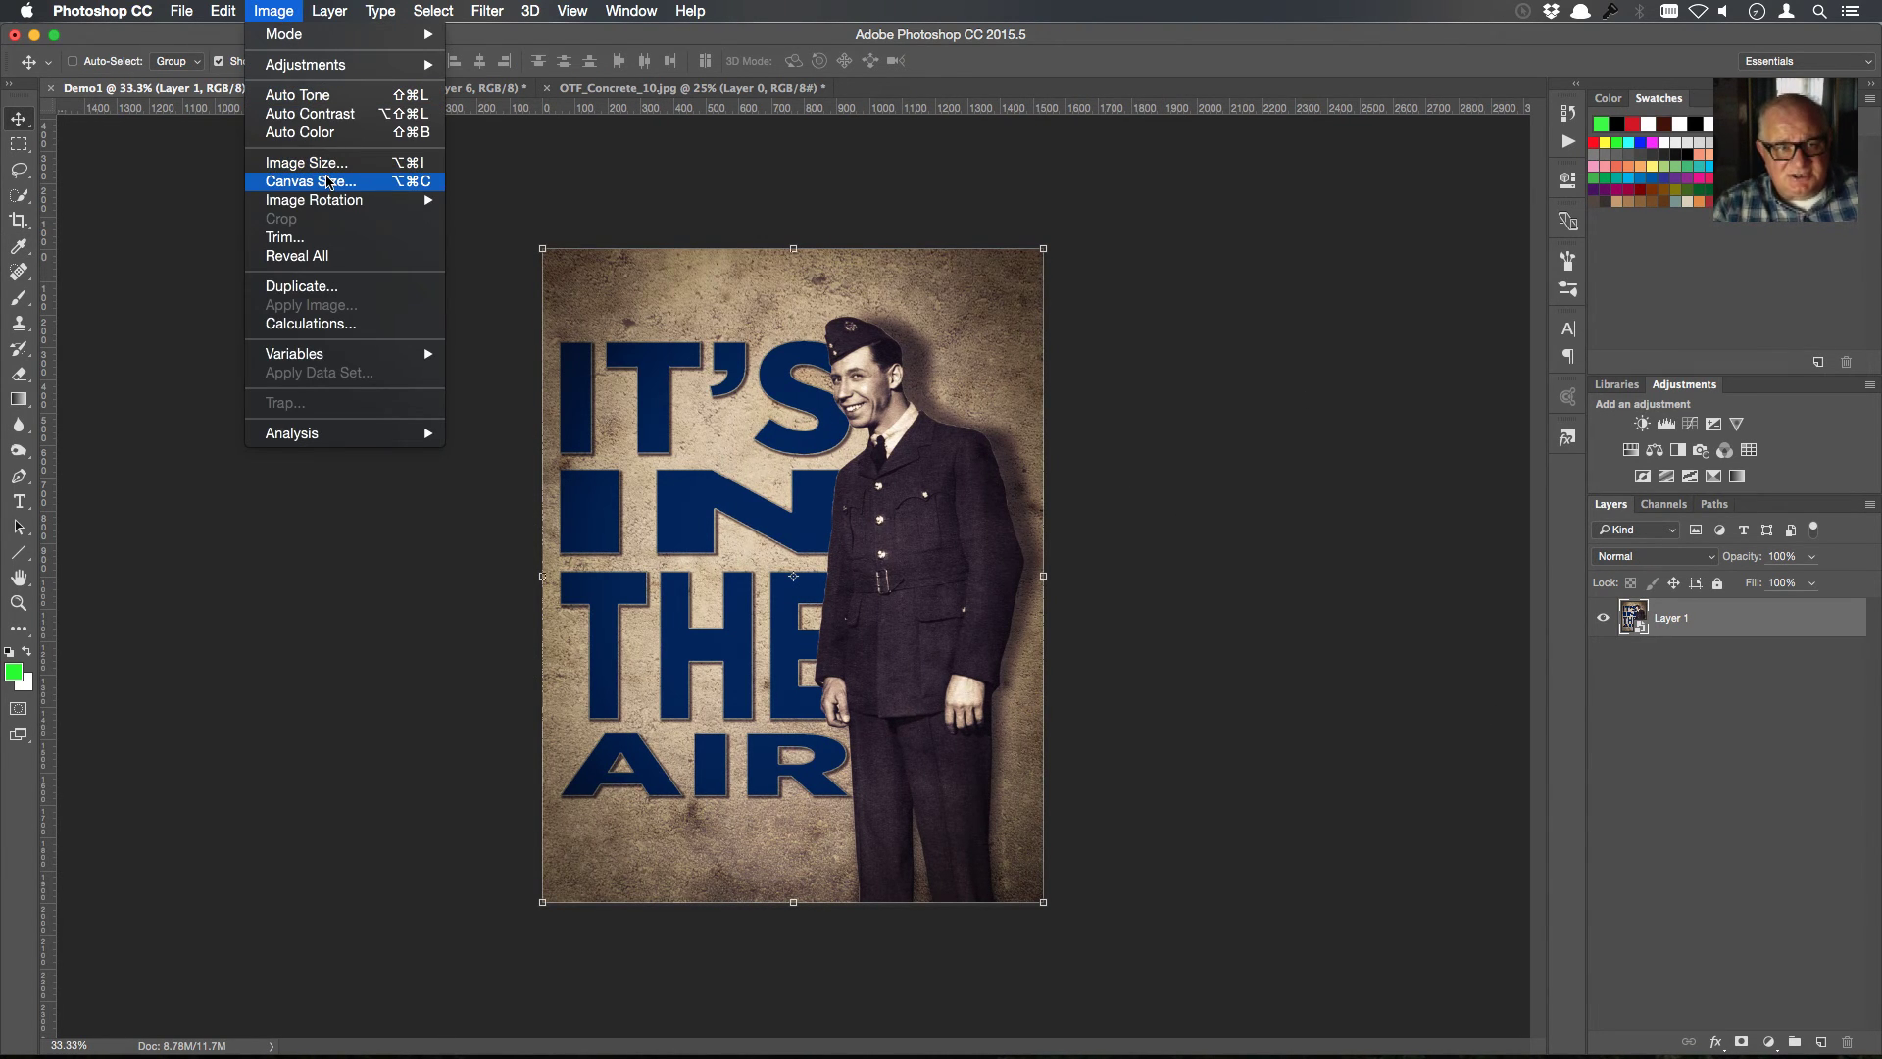
{"action": "left_click", "coordinate": [333, 182]}
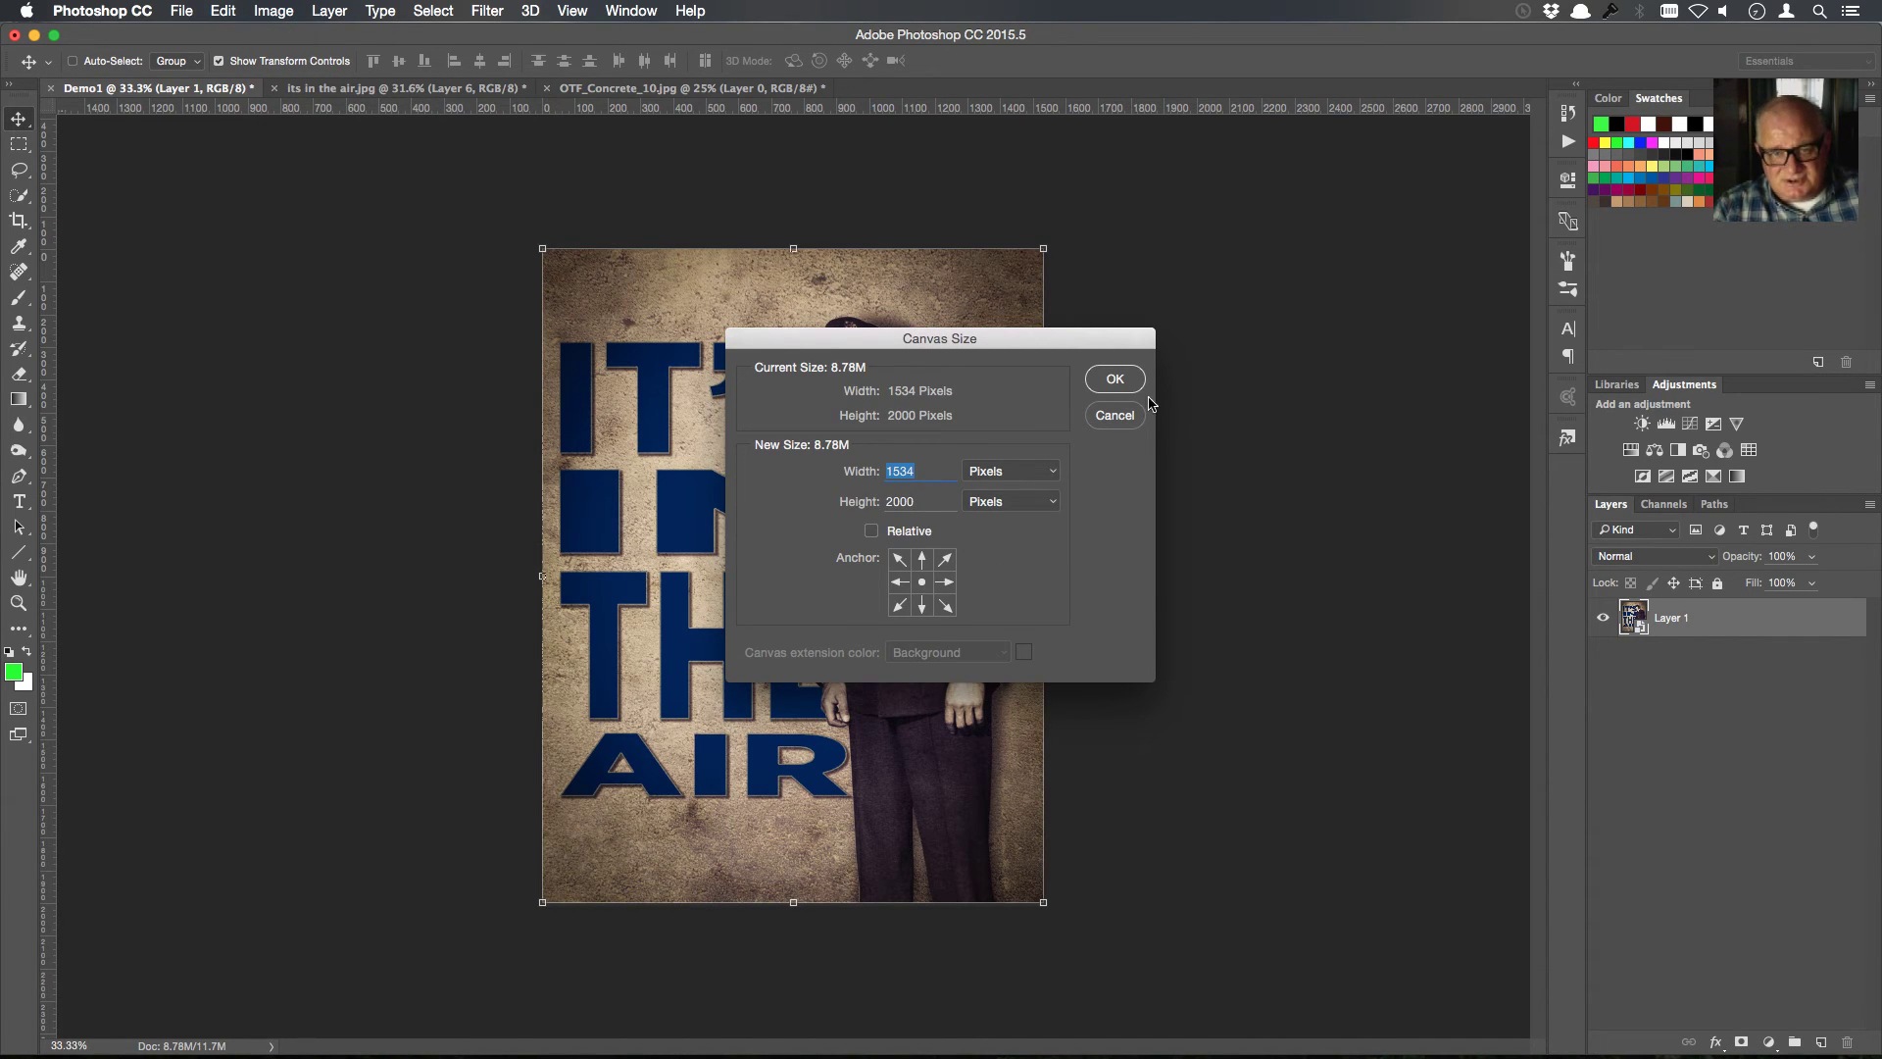
{"action": "left_click", "coordinate": [1130, 419]}
{"action": "left_click", "coordinate": [290, 13]}
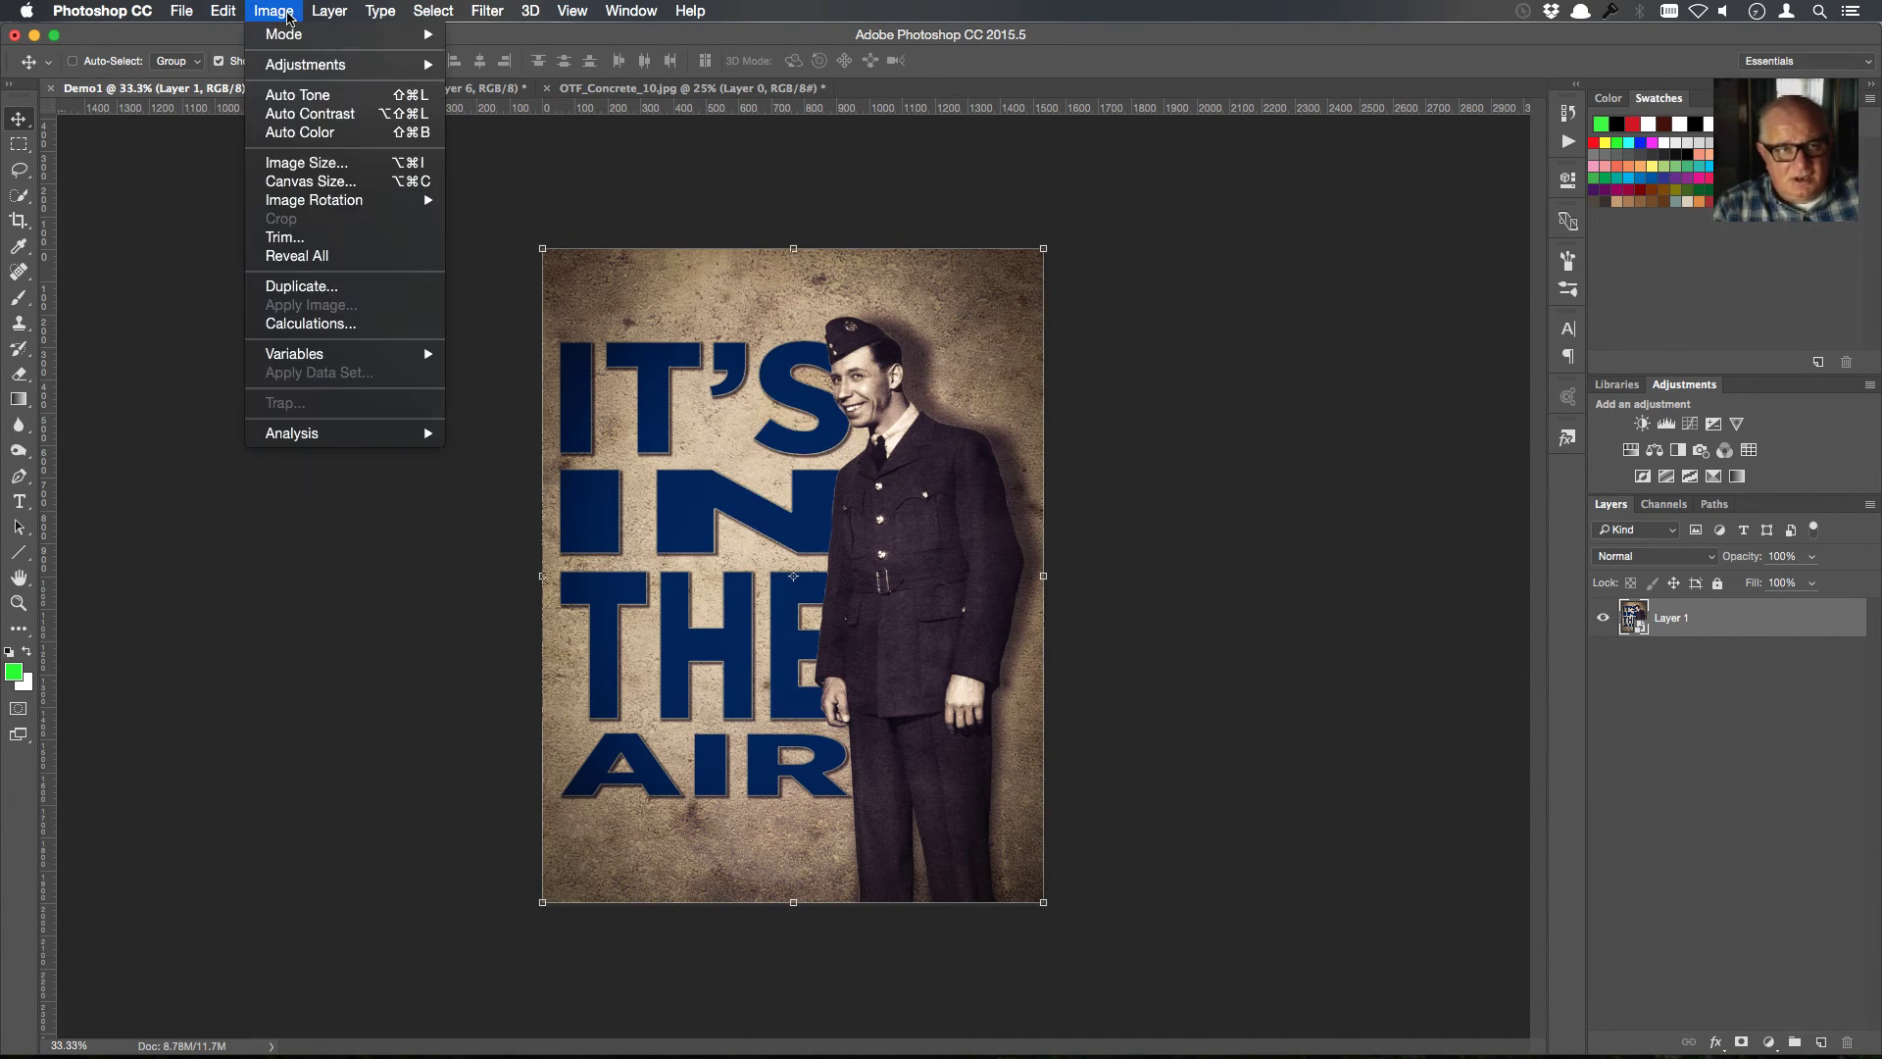
{"action": "left_click", "coordinate": [1231, 333]}
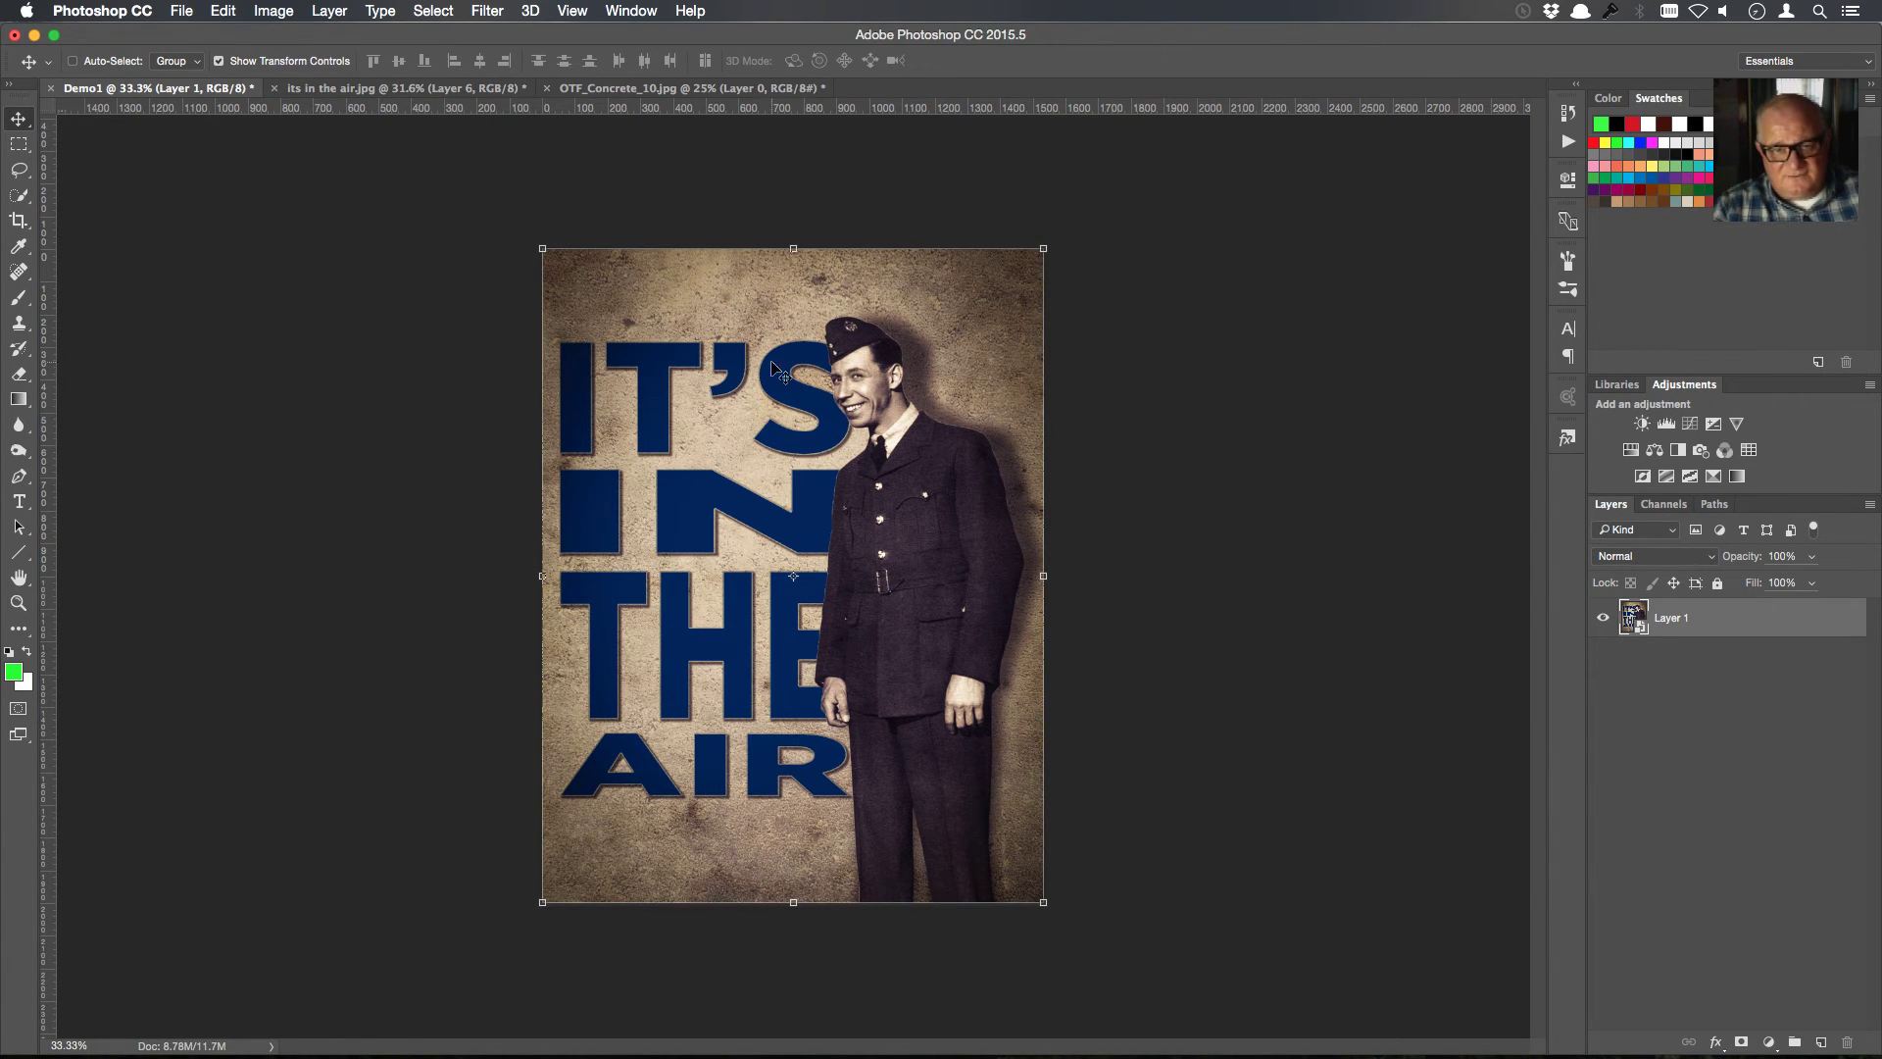
Resample the image to a resolution of 144 pixels/inch with a height of 2000 pixels, keeping the proportions linked
{"action": "left_click", "coordinate": [276, 13]}
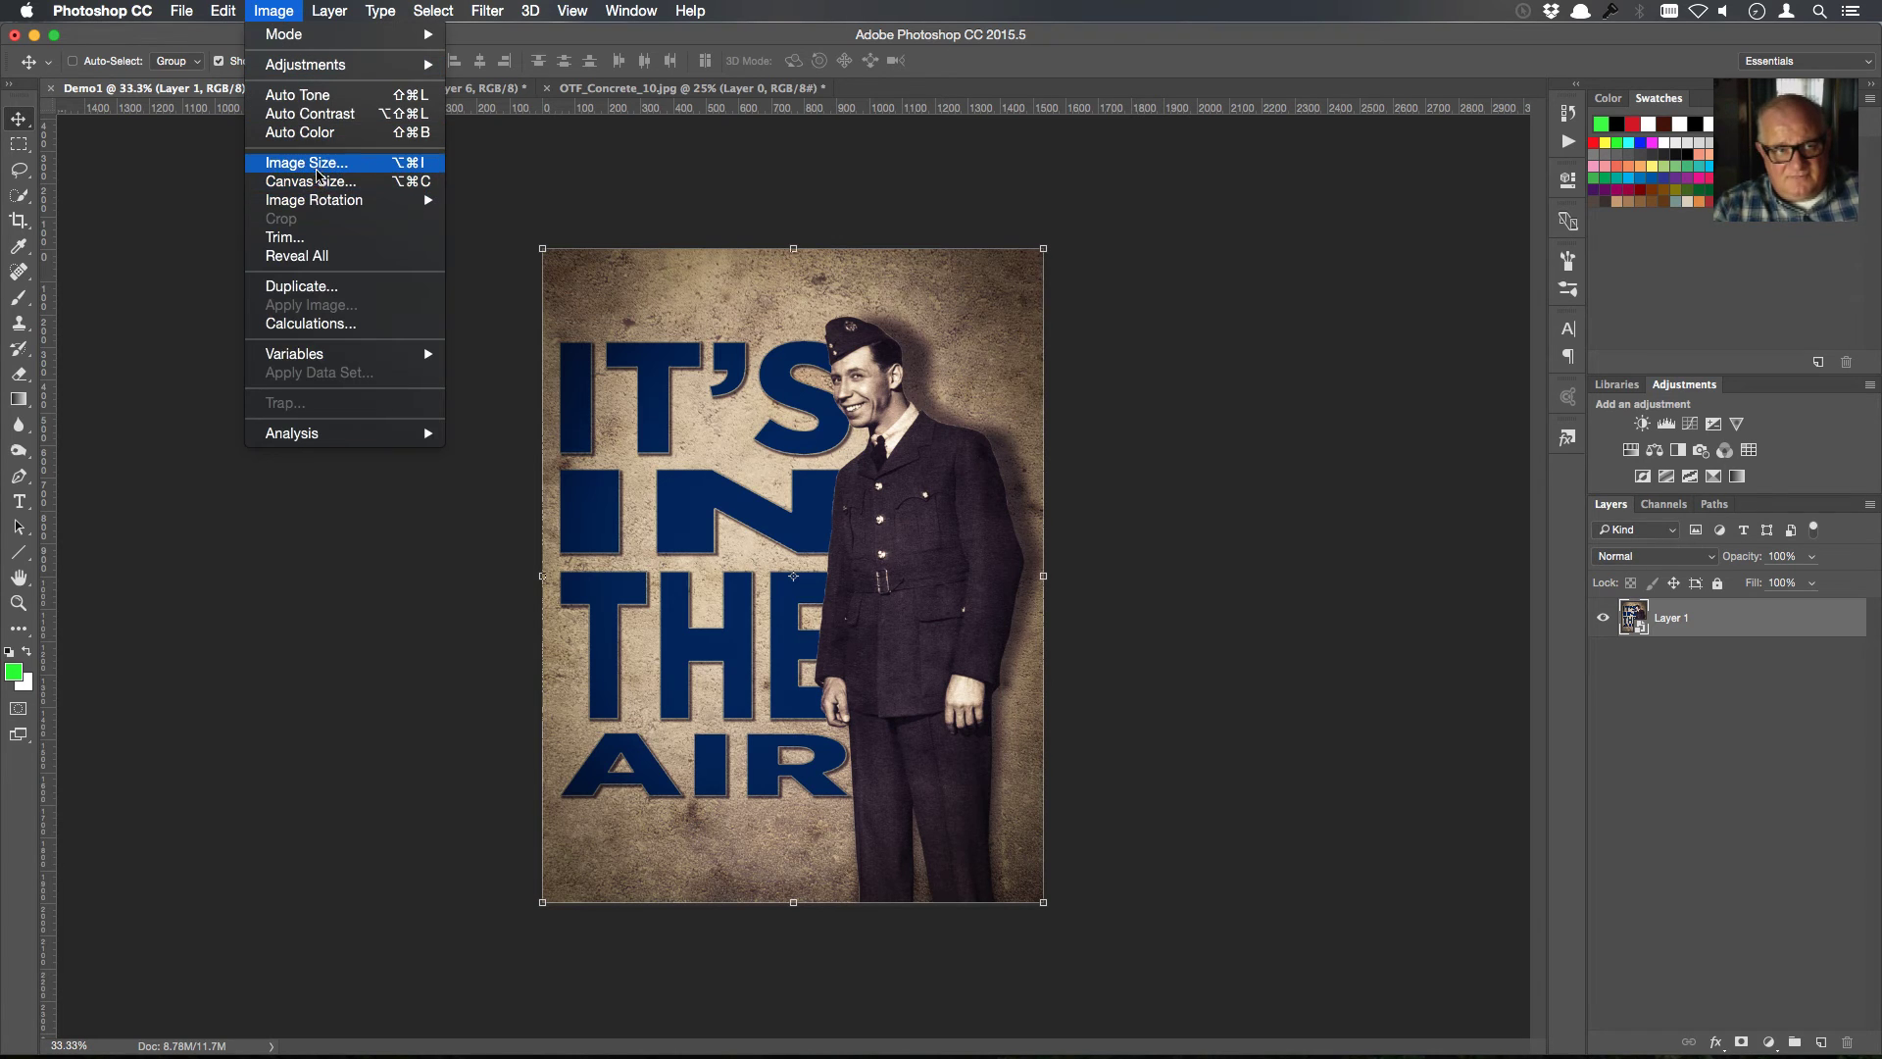
{"action": "left_click", "coordinate": [320, 168]}
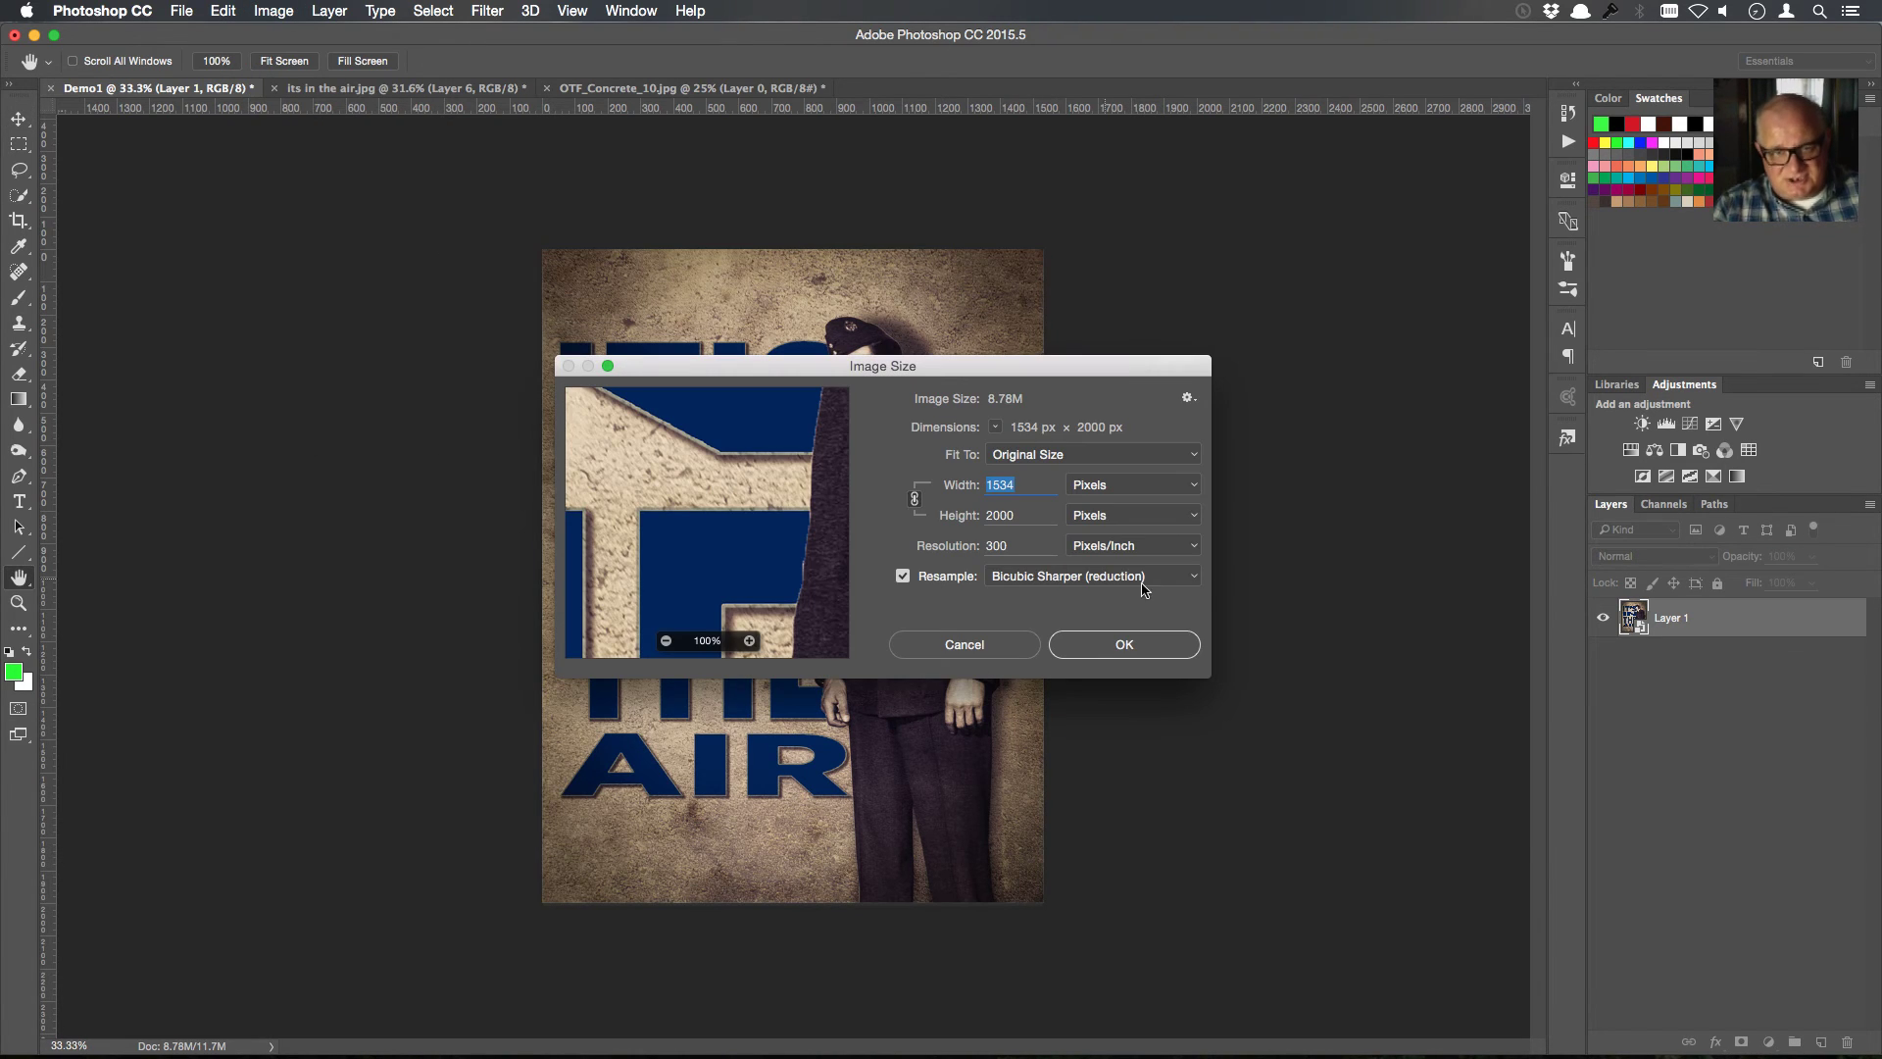
{"action": "double_click", "coordinate": [1013, 546]}
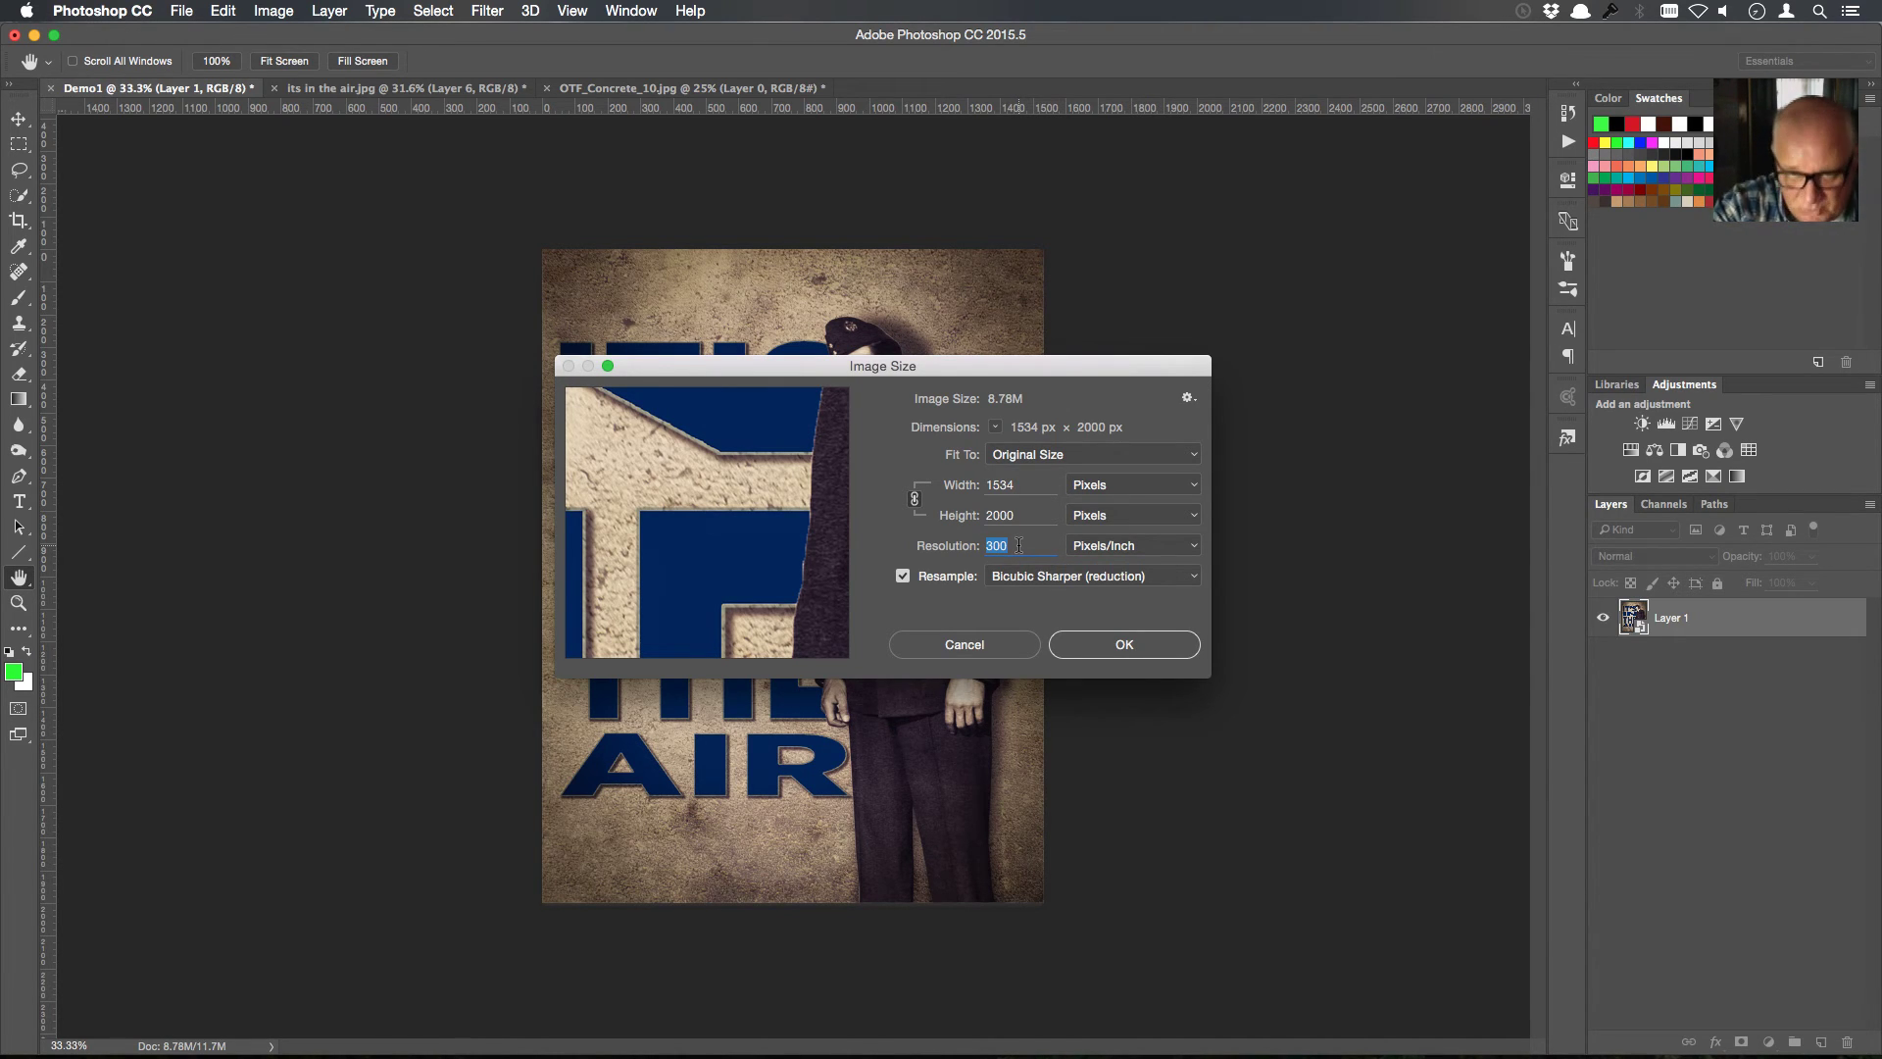
{"action": "type", "text": "144"}
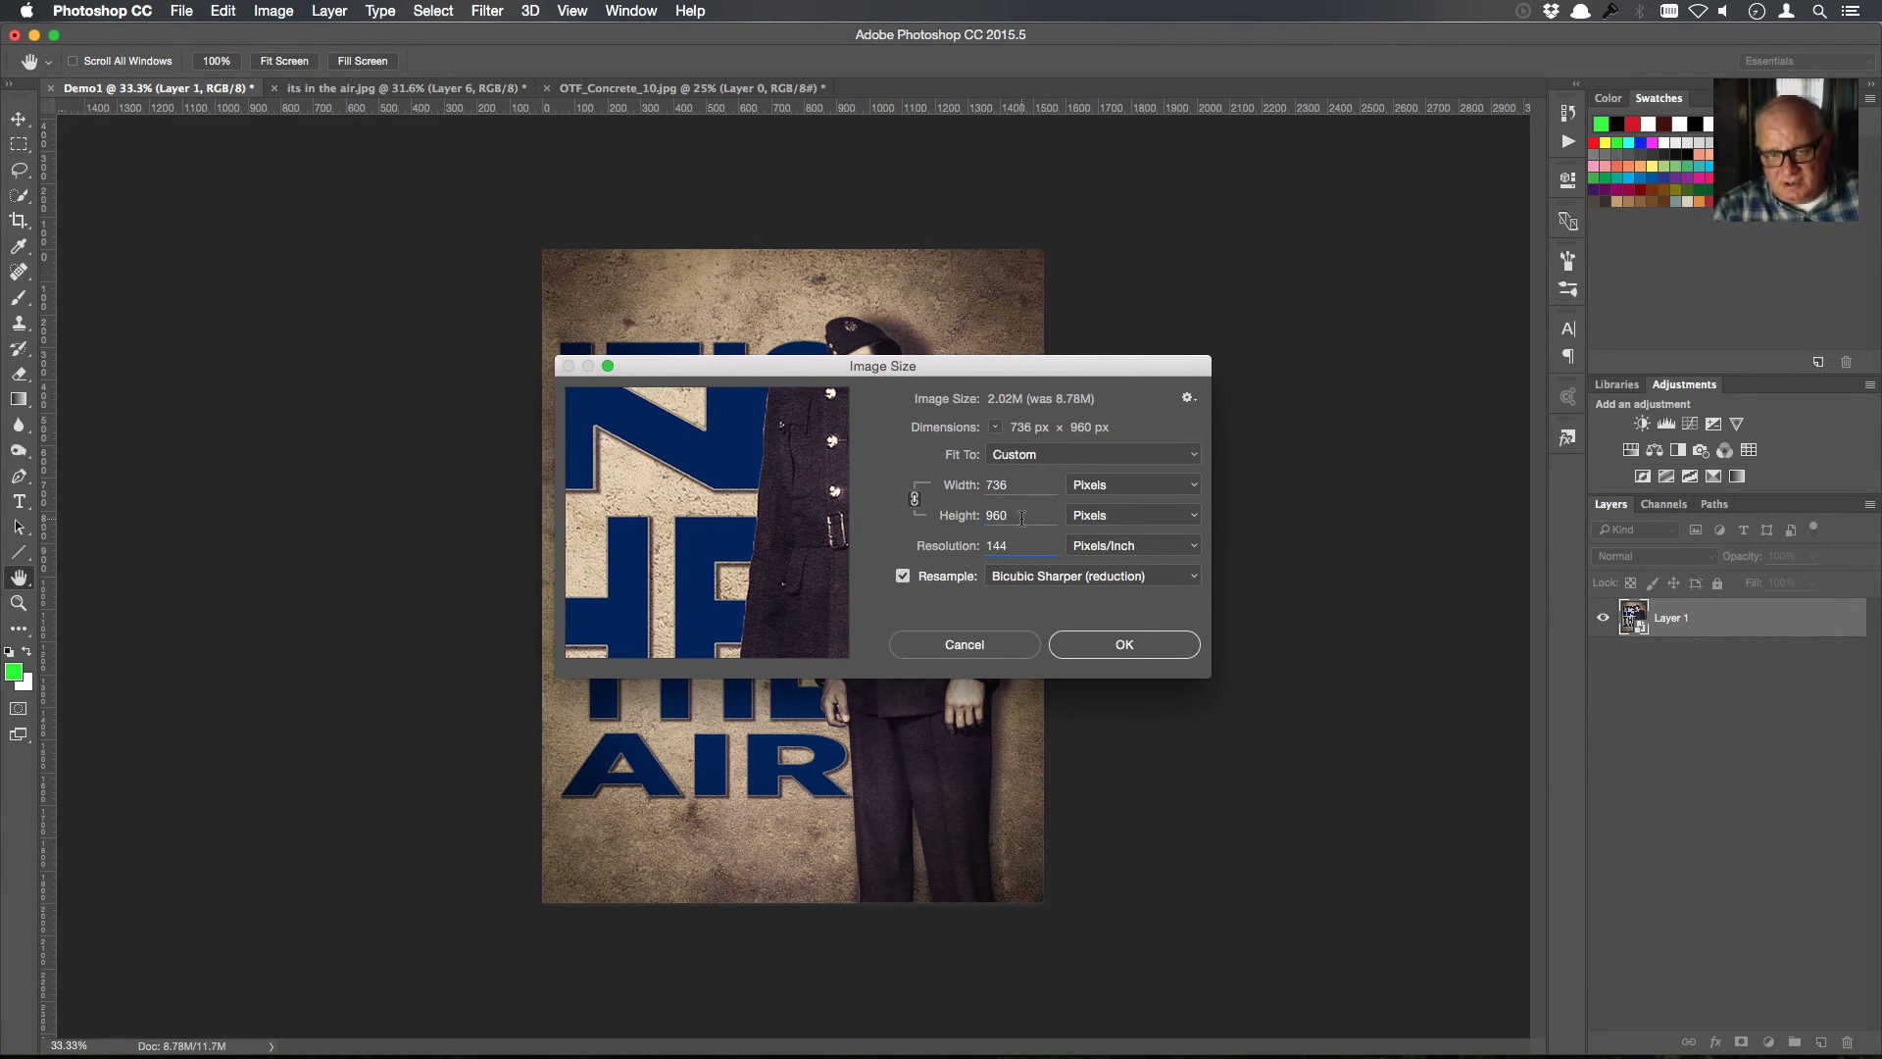
{"action": "left_click", "coordinate": [959, 513]}
{"action": "type", "text": "2000"}
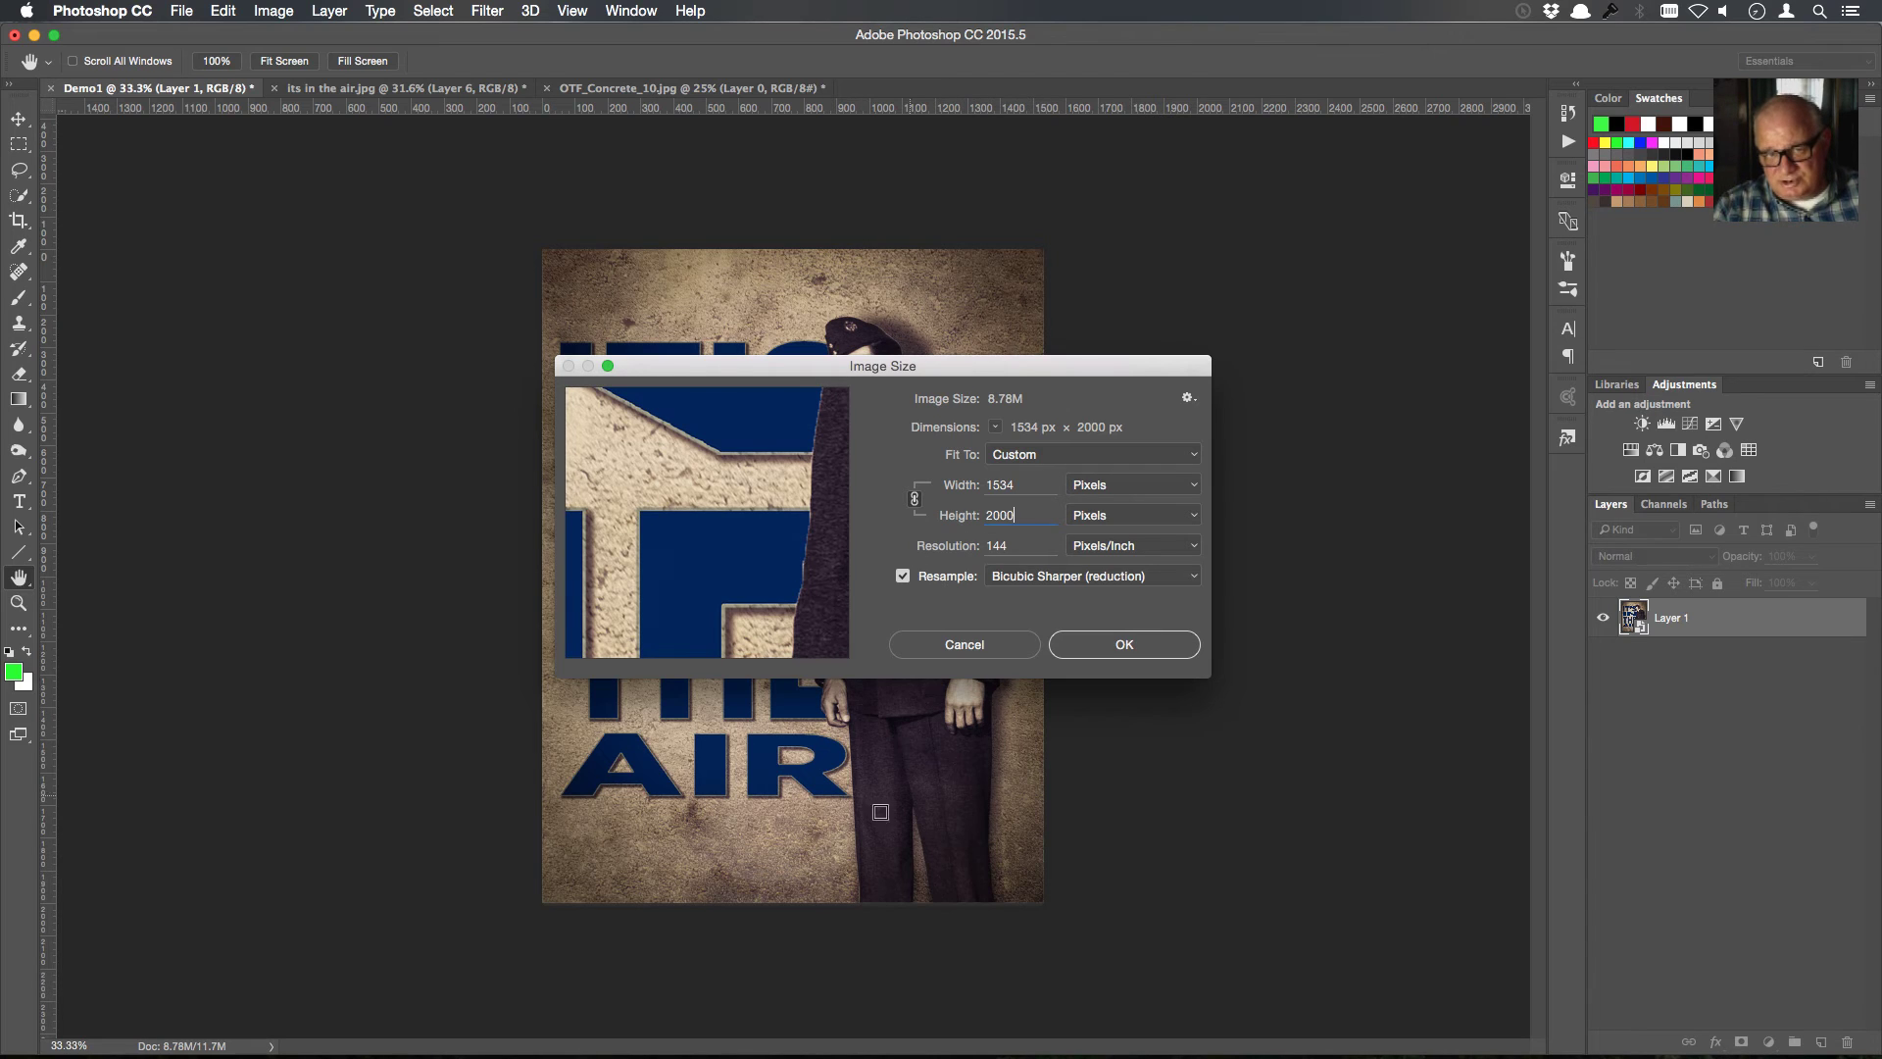
{"action": "left_click", "coordinate": [1142, 651]}
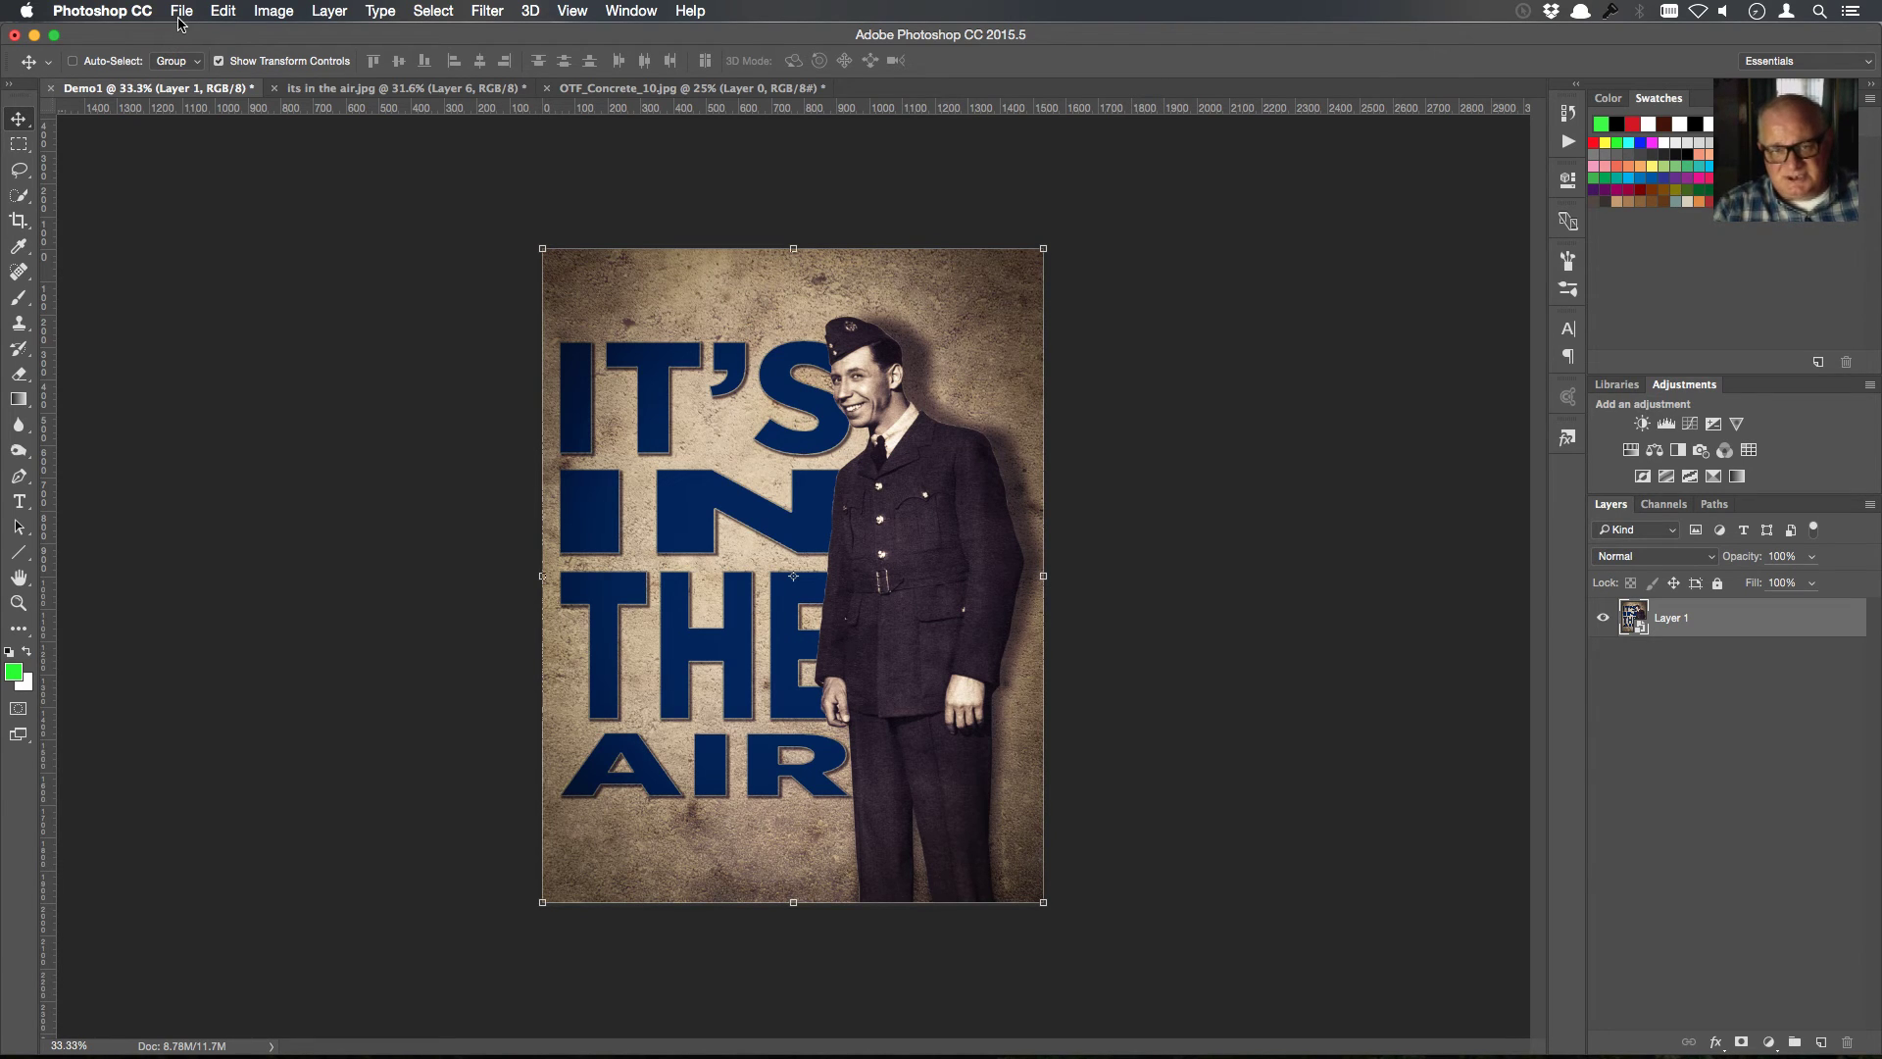
Select the entire canvas and reset the foreground and background colors to default black and white
{"action": "key", "text": "c"}
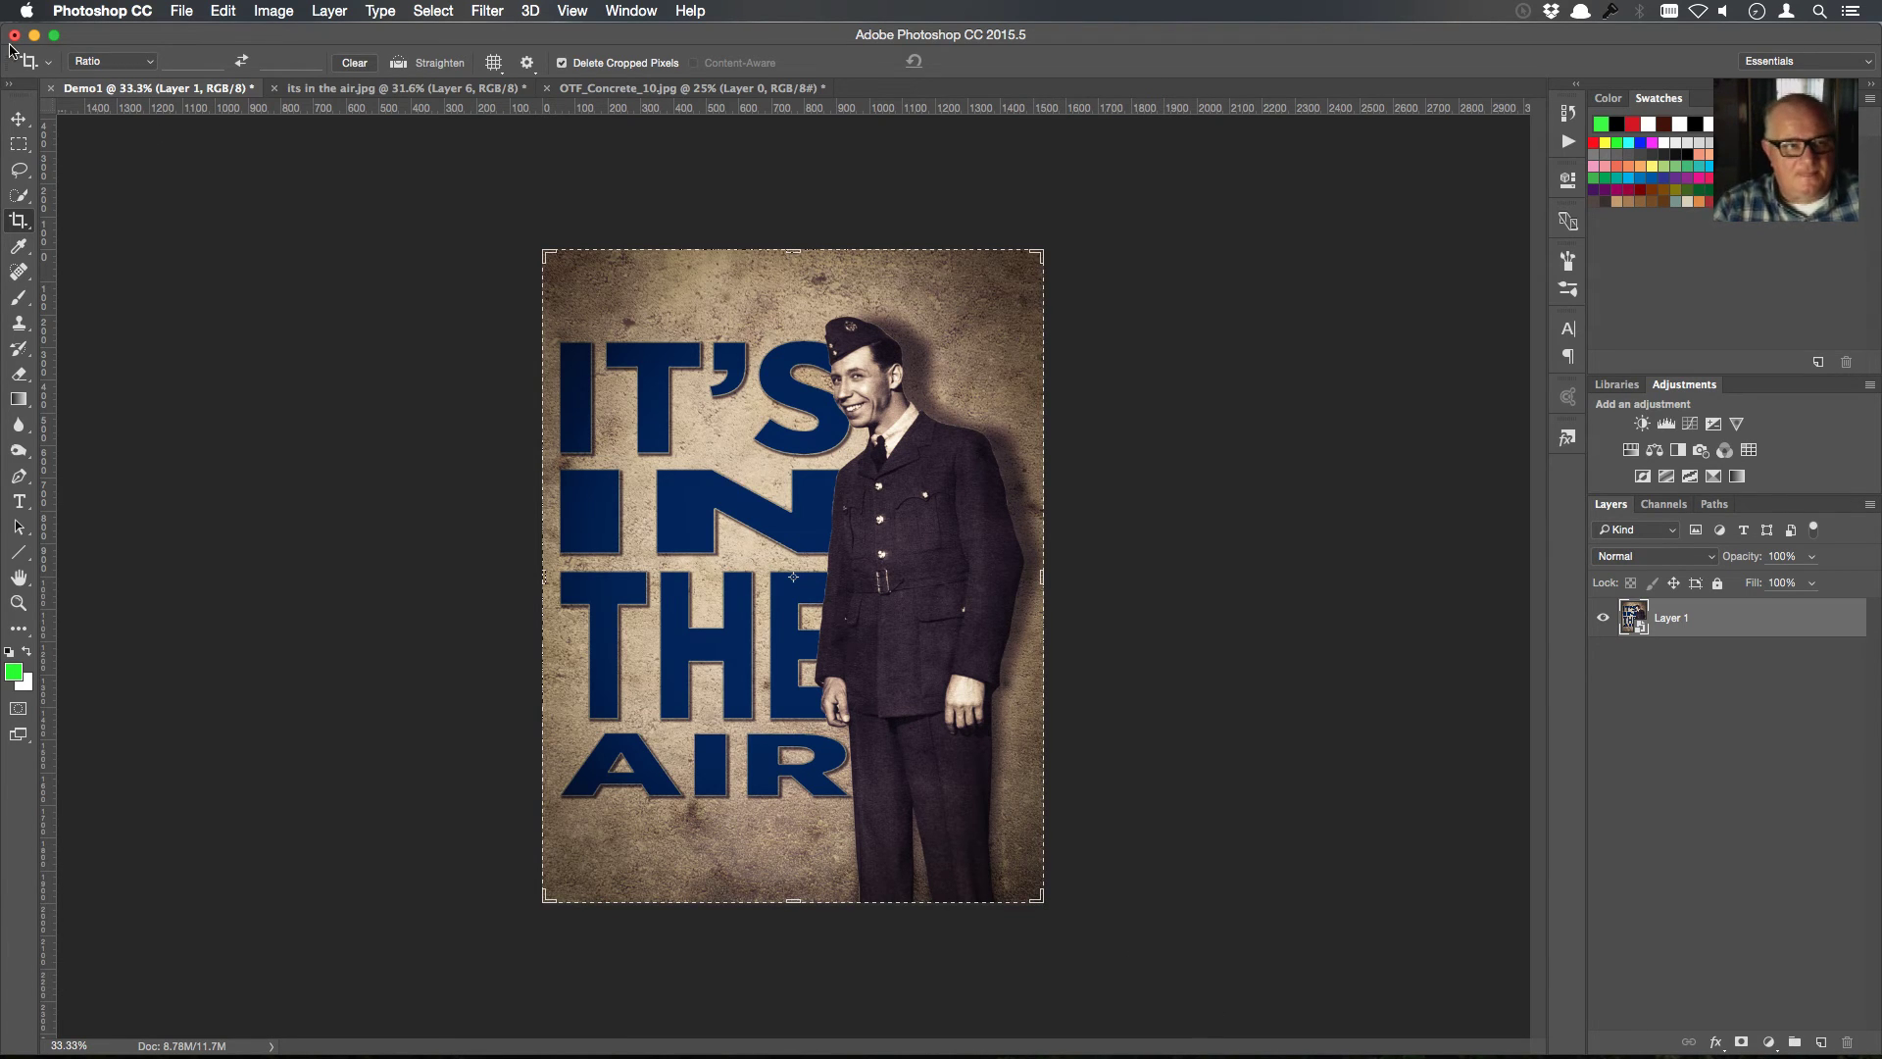
{"action": "left_click", "coordinate": [18, 119]}
{"action": "left_click", "coordinate": [433, 11]}
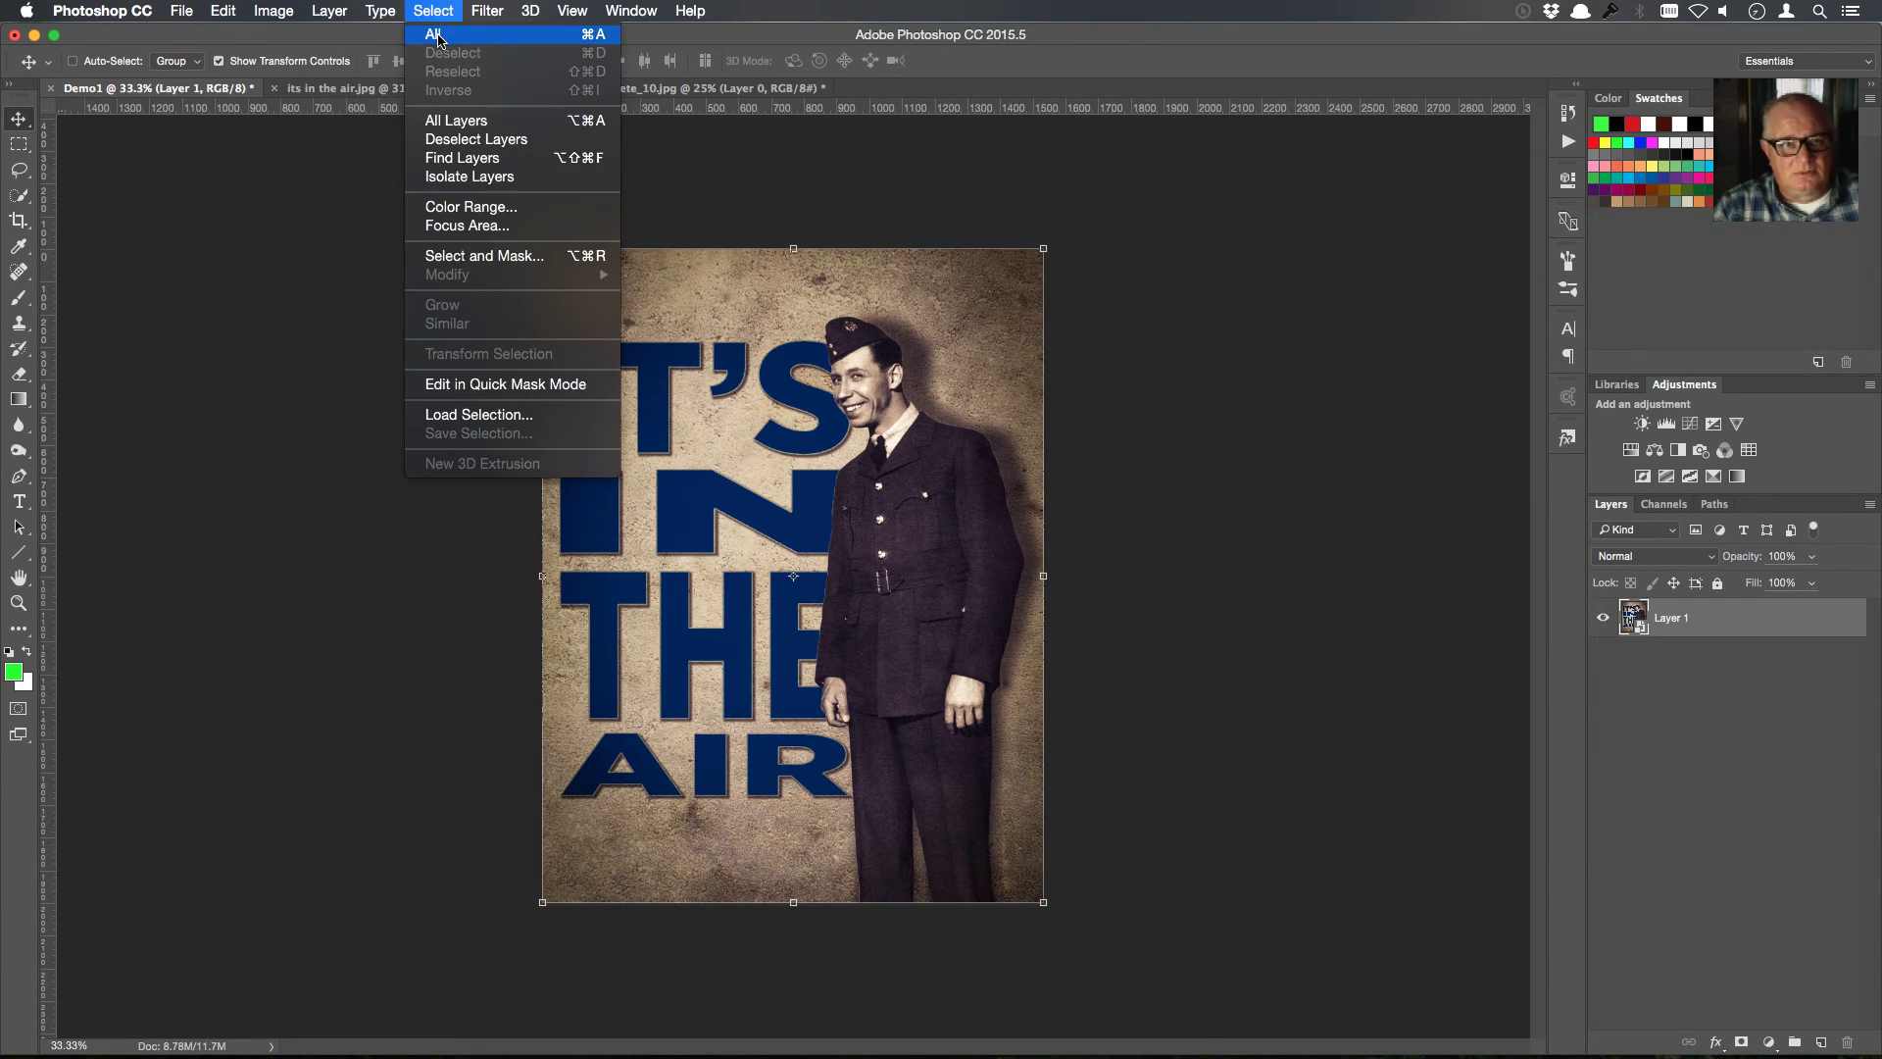
{"action": "left_click", "coordinate": [438, 39]}
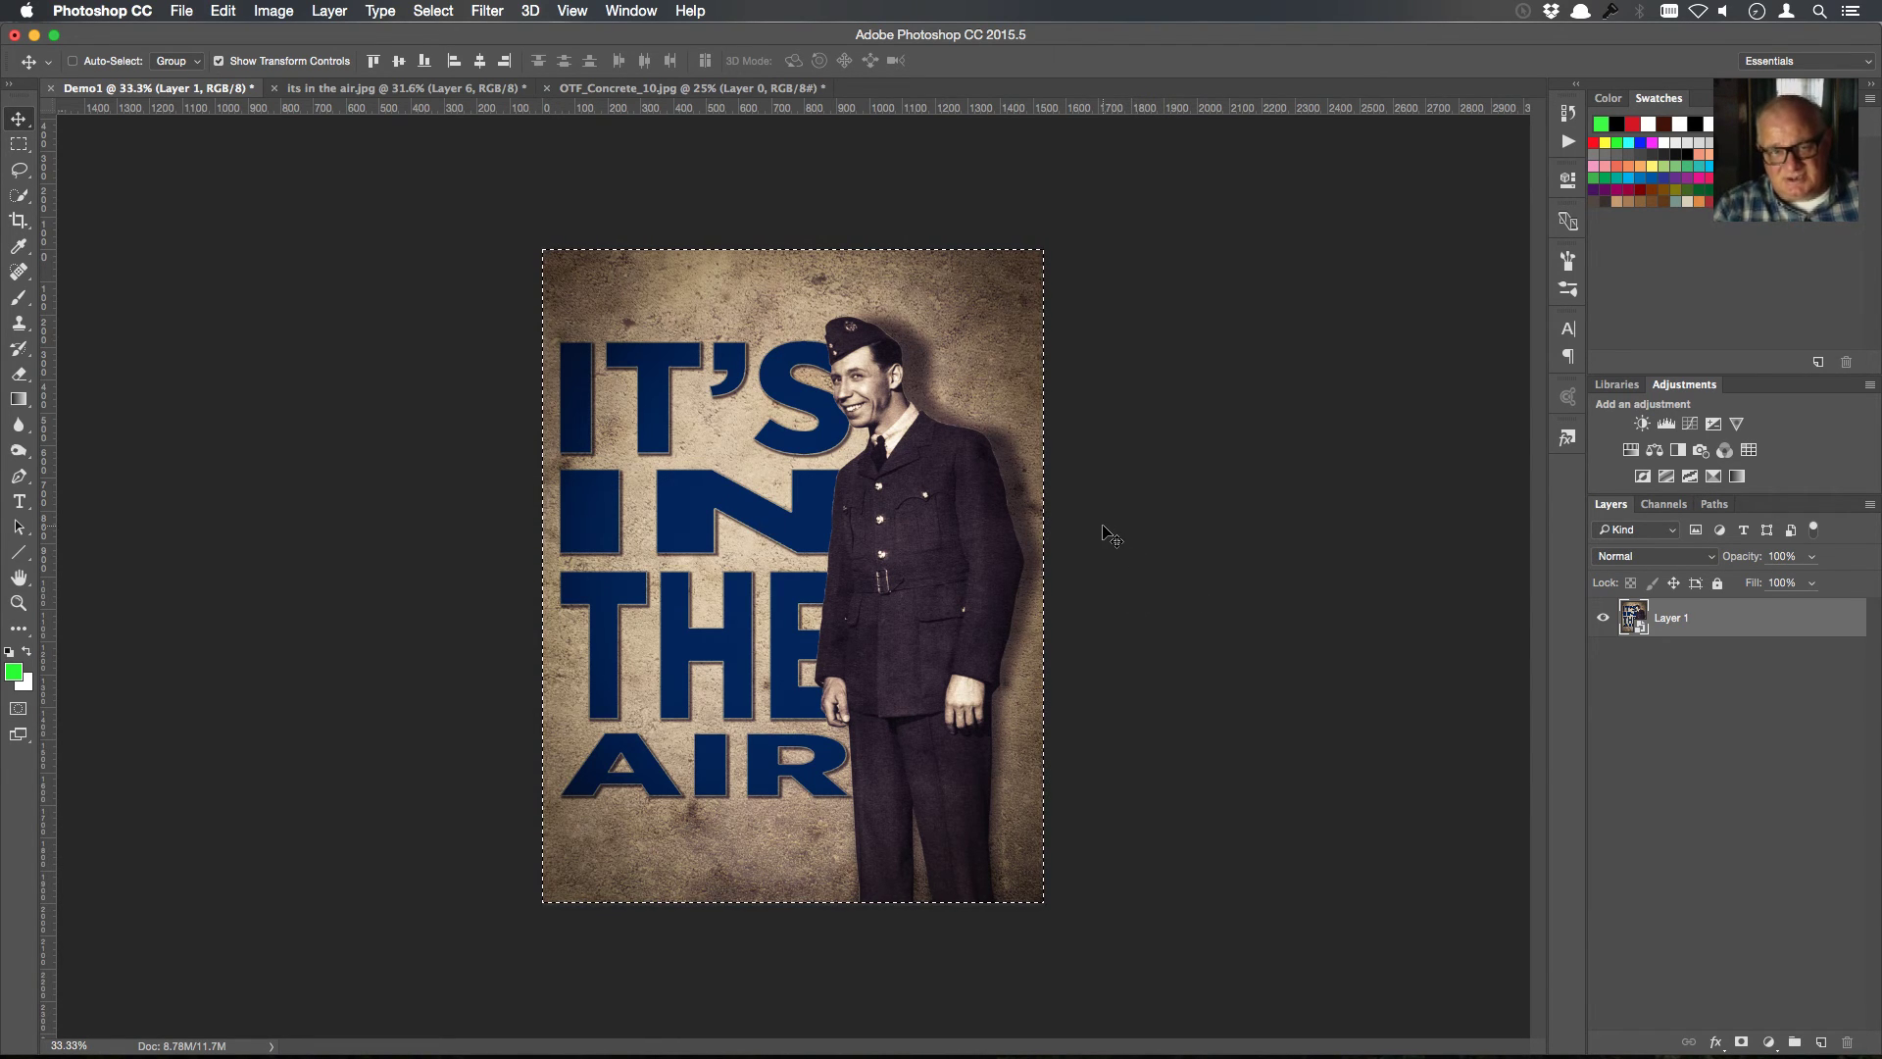
{"action": "left_click", "coordinate": [9, 650]}
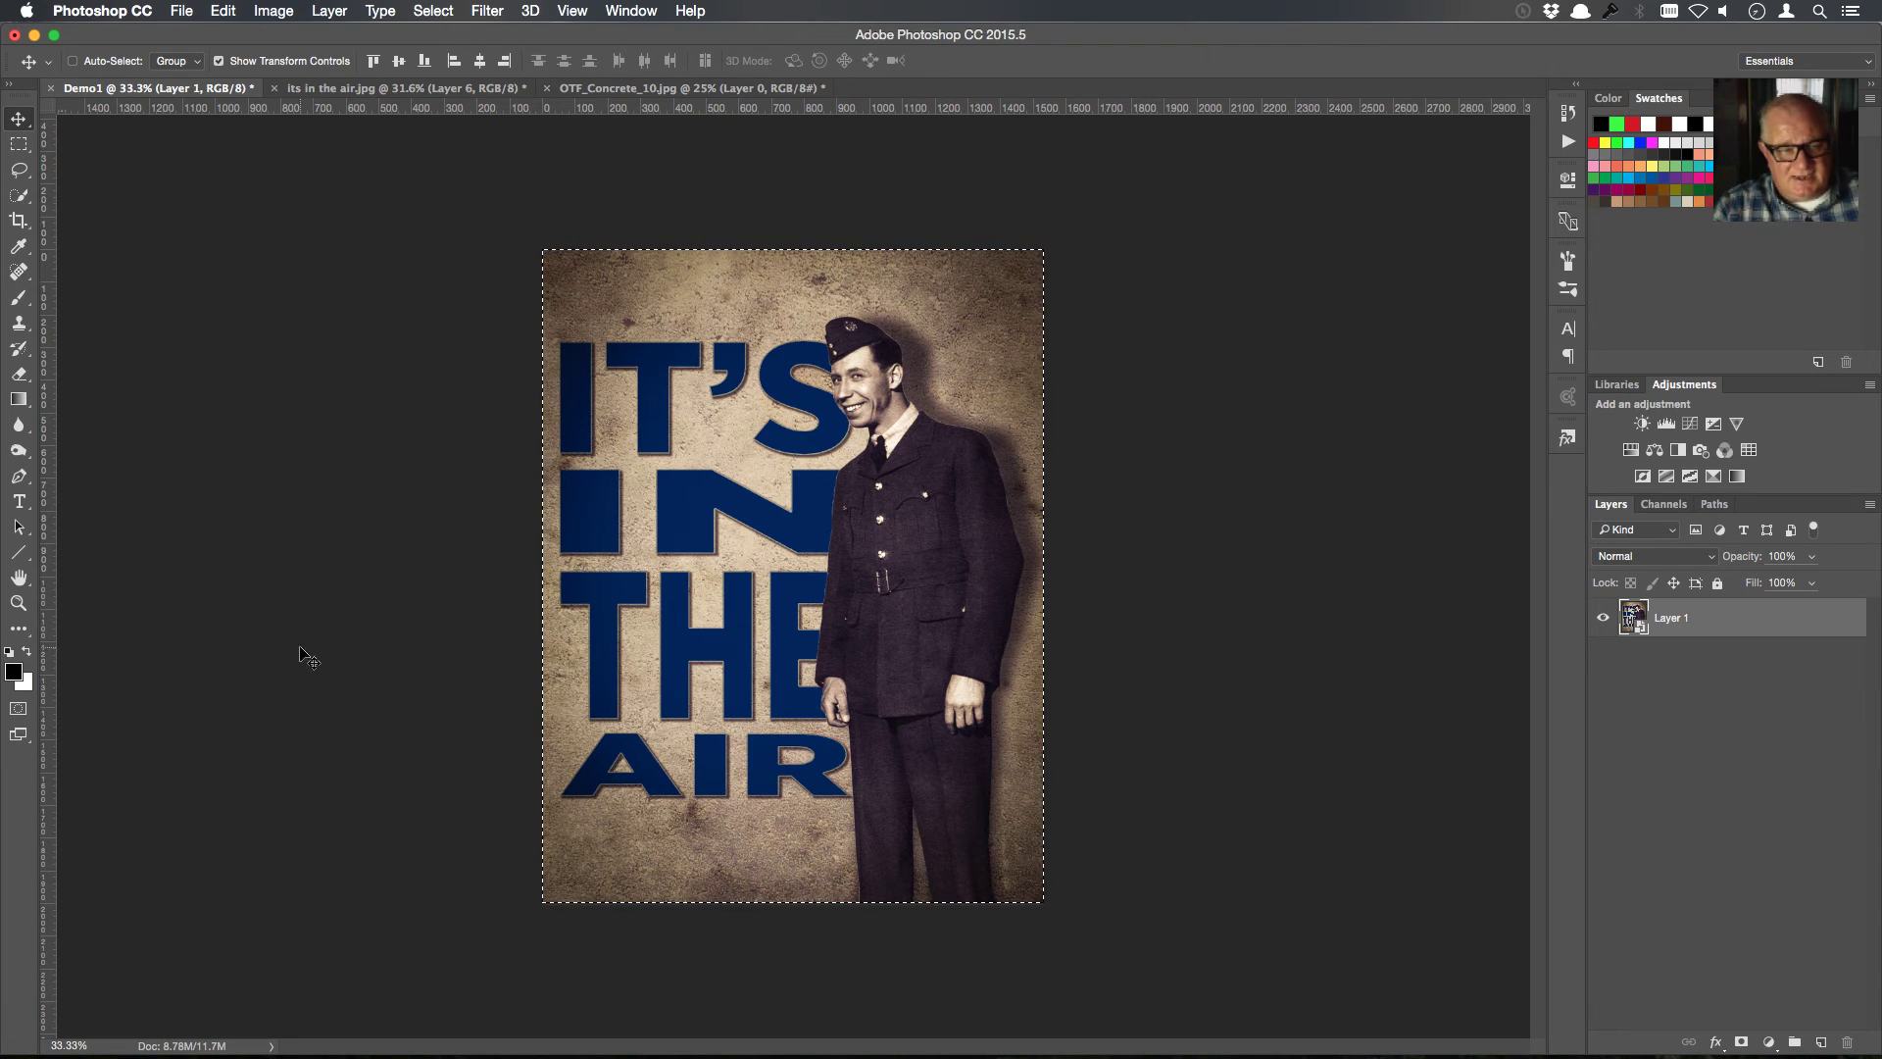
Add a new layer above the poster, stroke the canvas selection on it with 25 px black located Inside, and deselect
{"action": "left_click", "coordinate": [223, 12]}
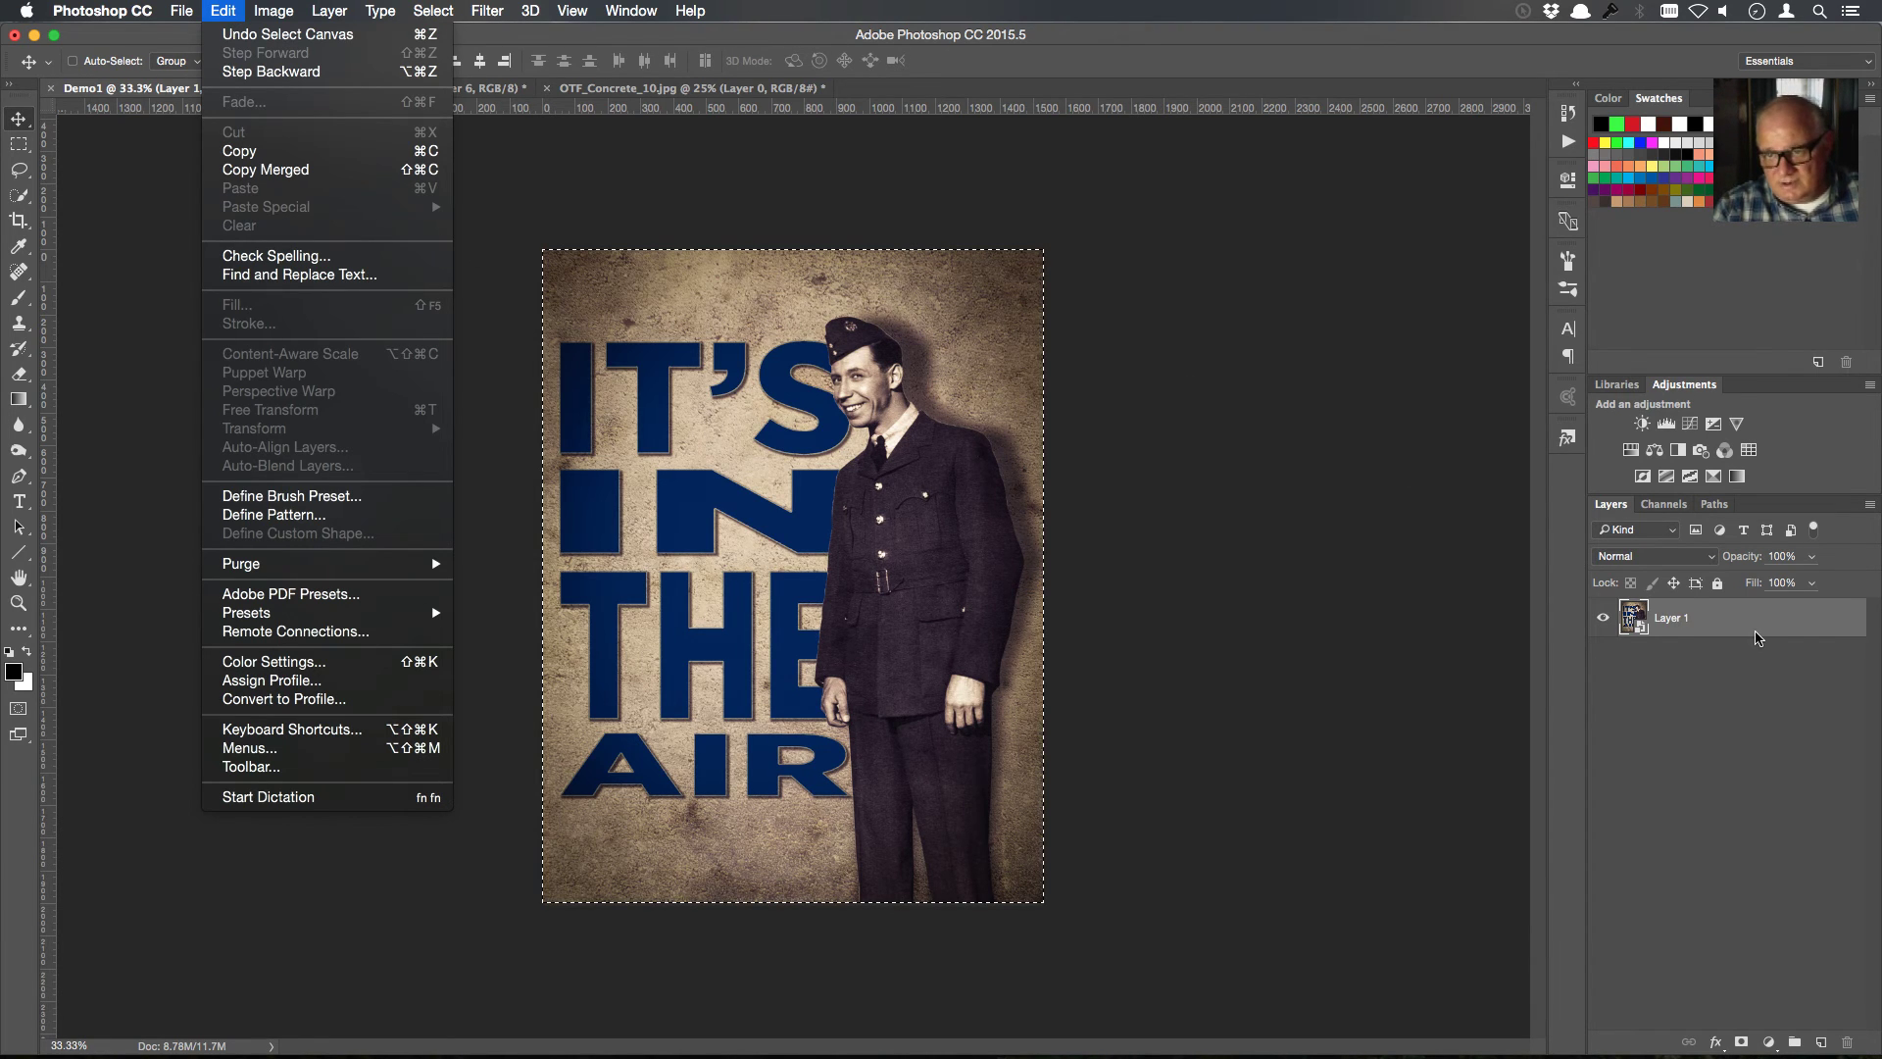
{"action": "left_click", "coordinate": [1755, 637]}
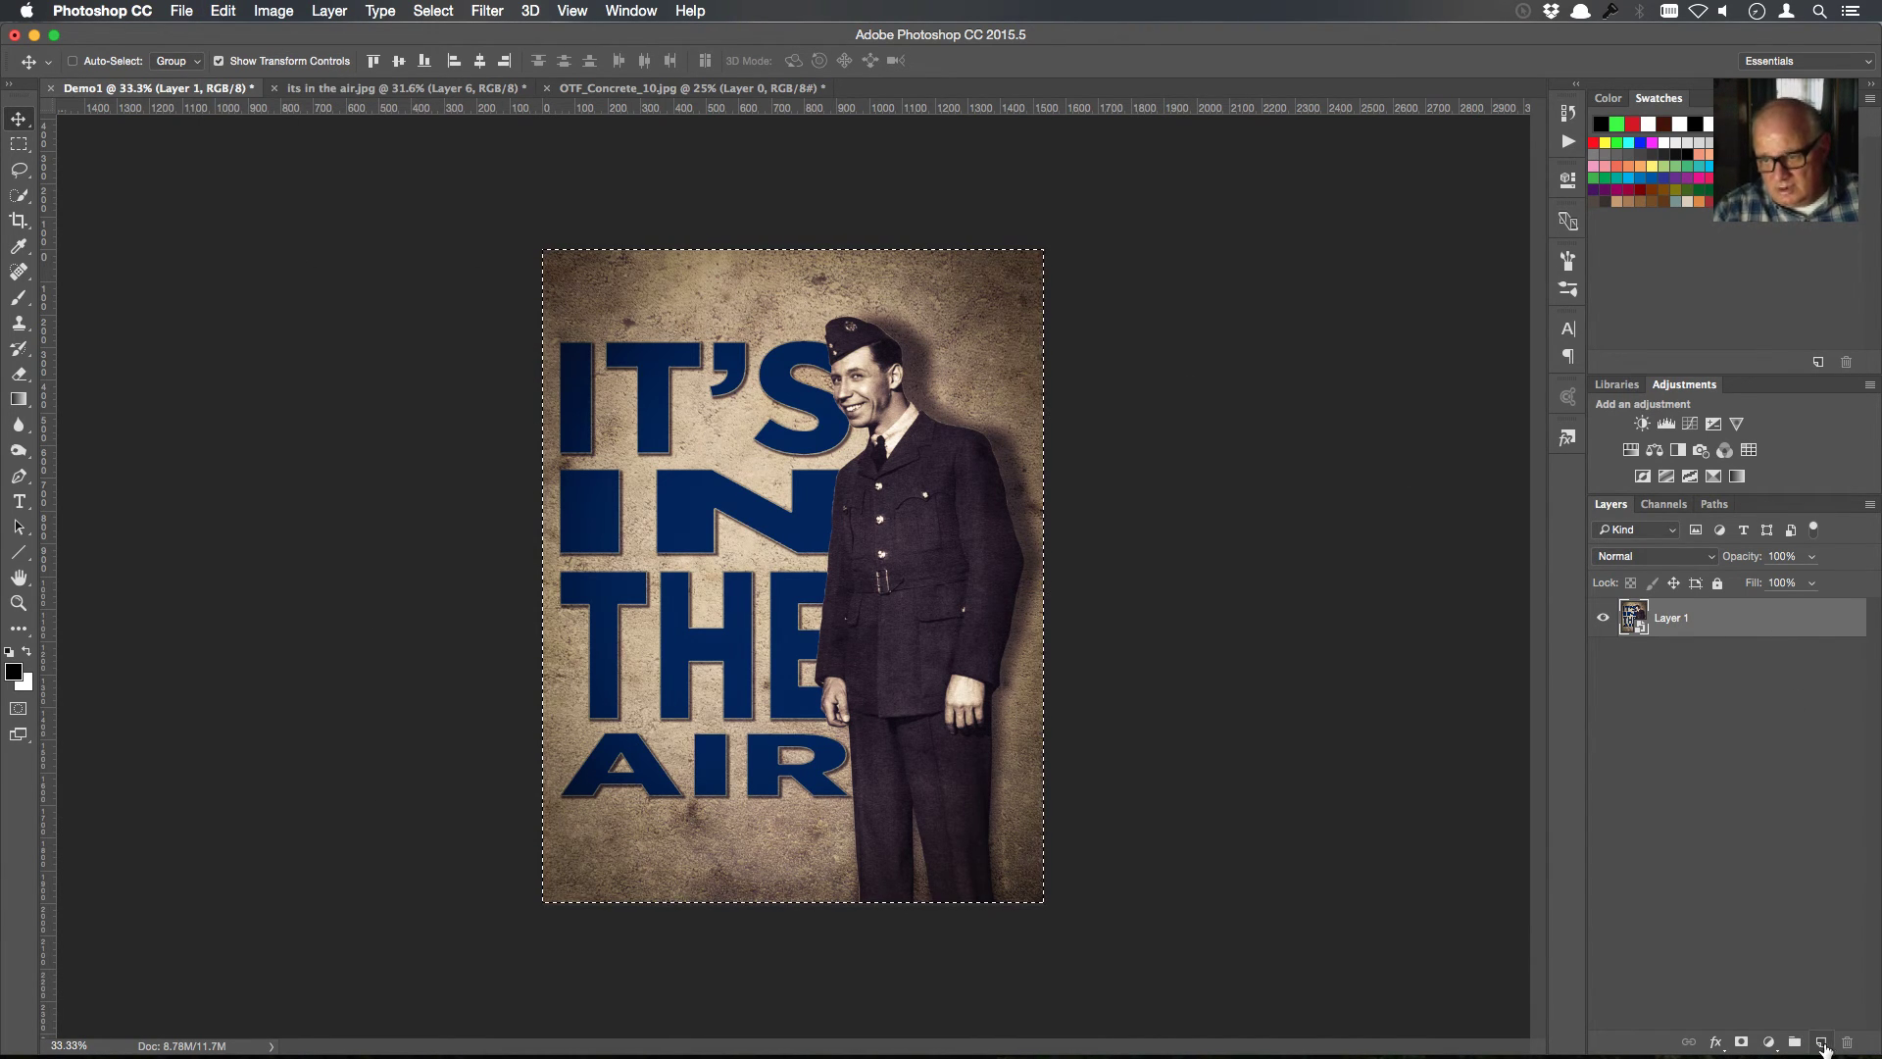
{"action": "left_click", "coordinate": [1822, 1041]}
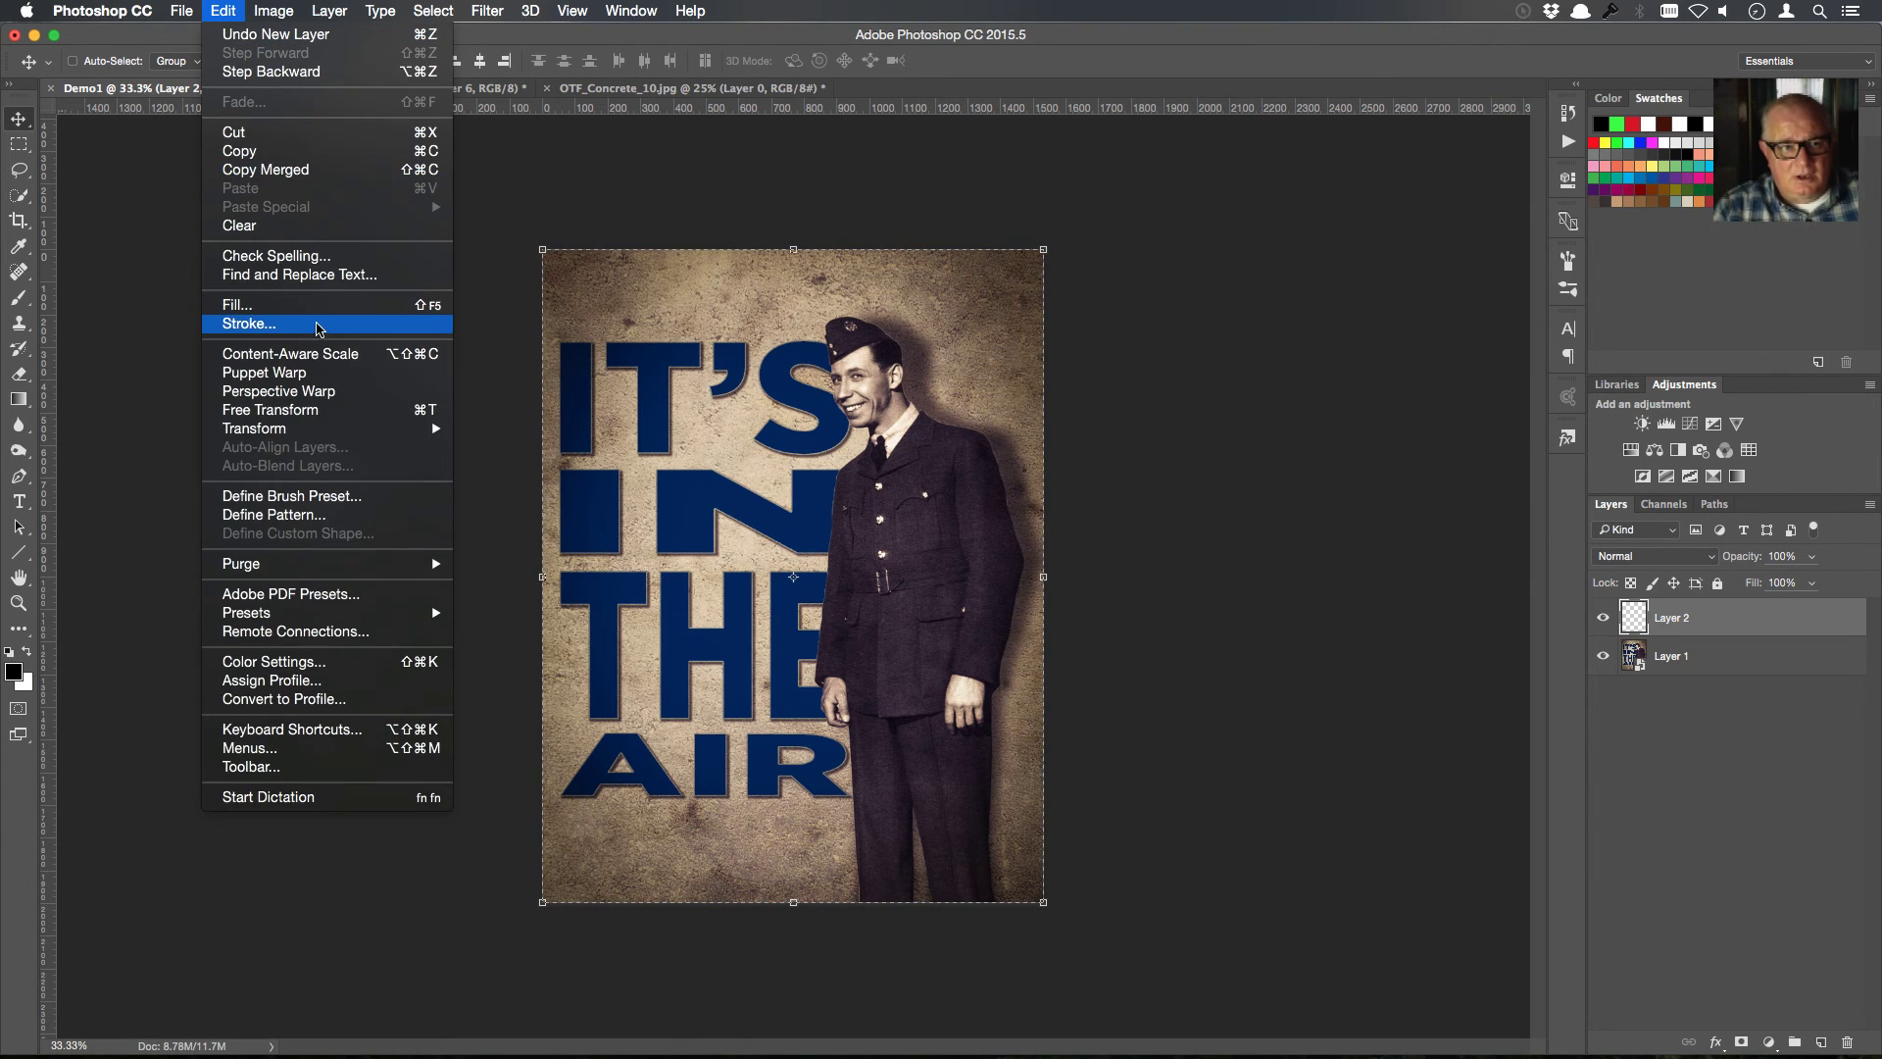
{"action": "left_click", "coordinate": [320, 325]}
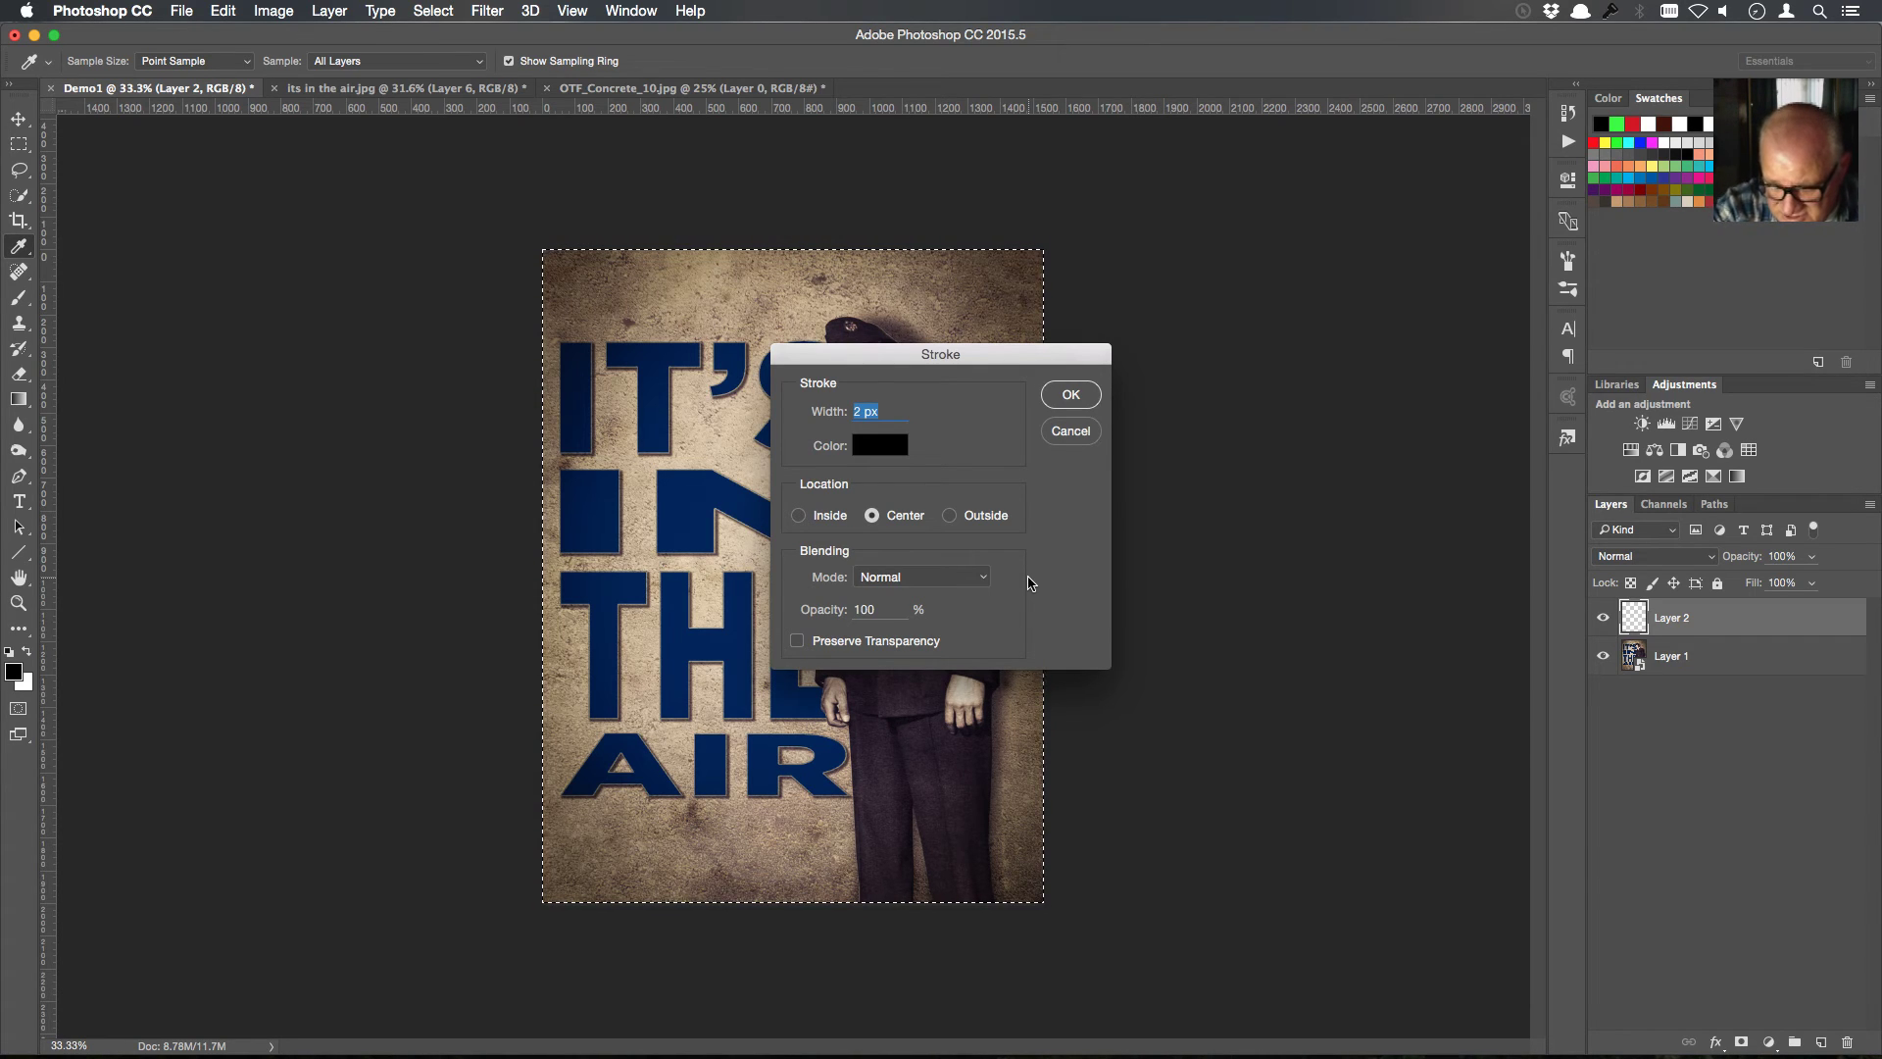
{"action": "type", "text": "25"}
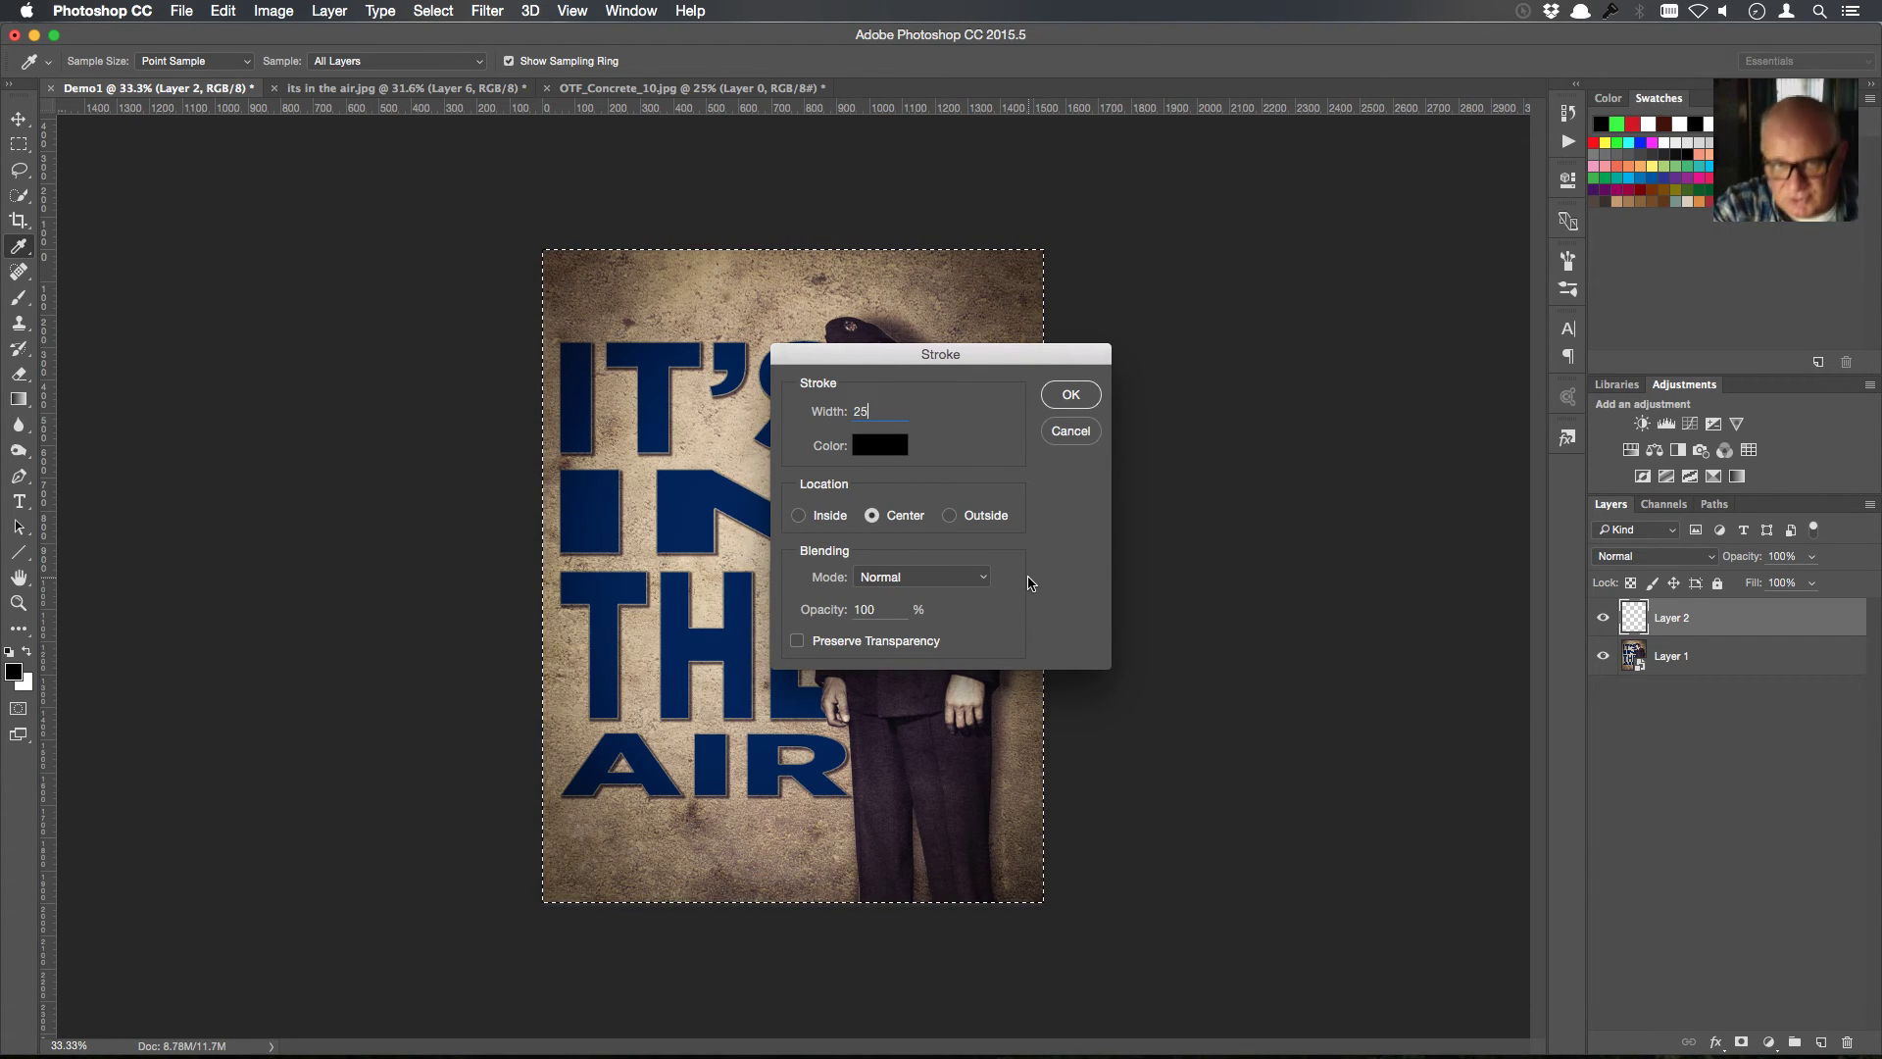
{"action": "left_click", "coordinate": [830, 516]}
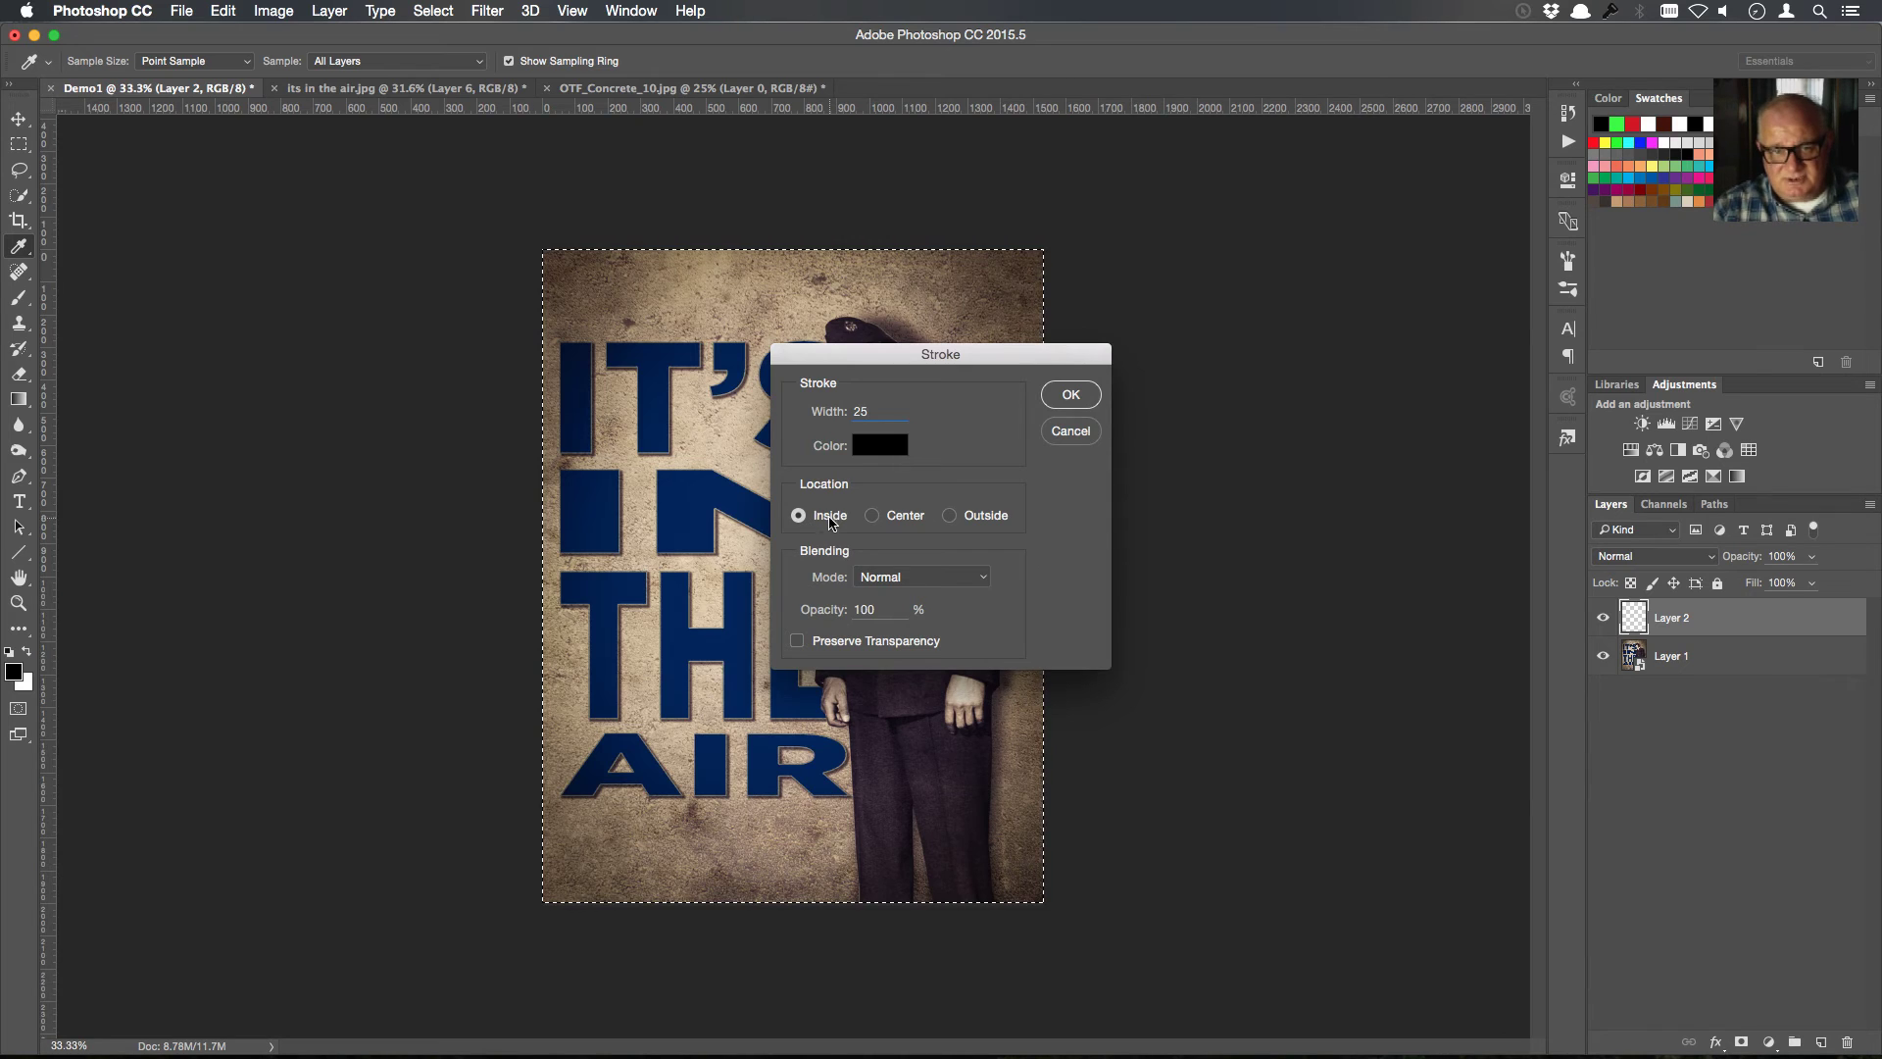
{"action": "left_click", "coordinate": [1078, 397]}
{"action": "key", "text": "v"}
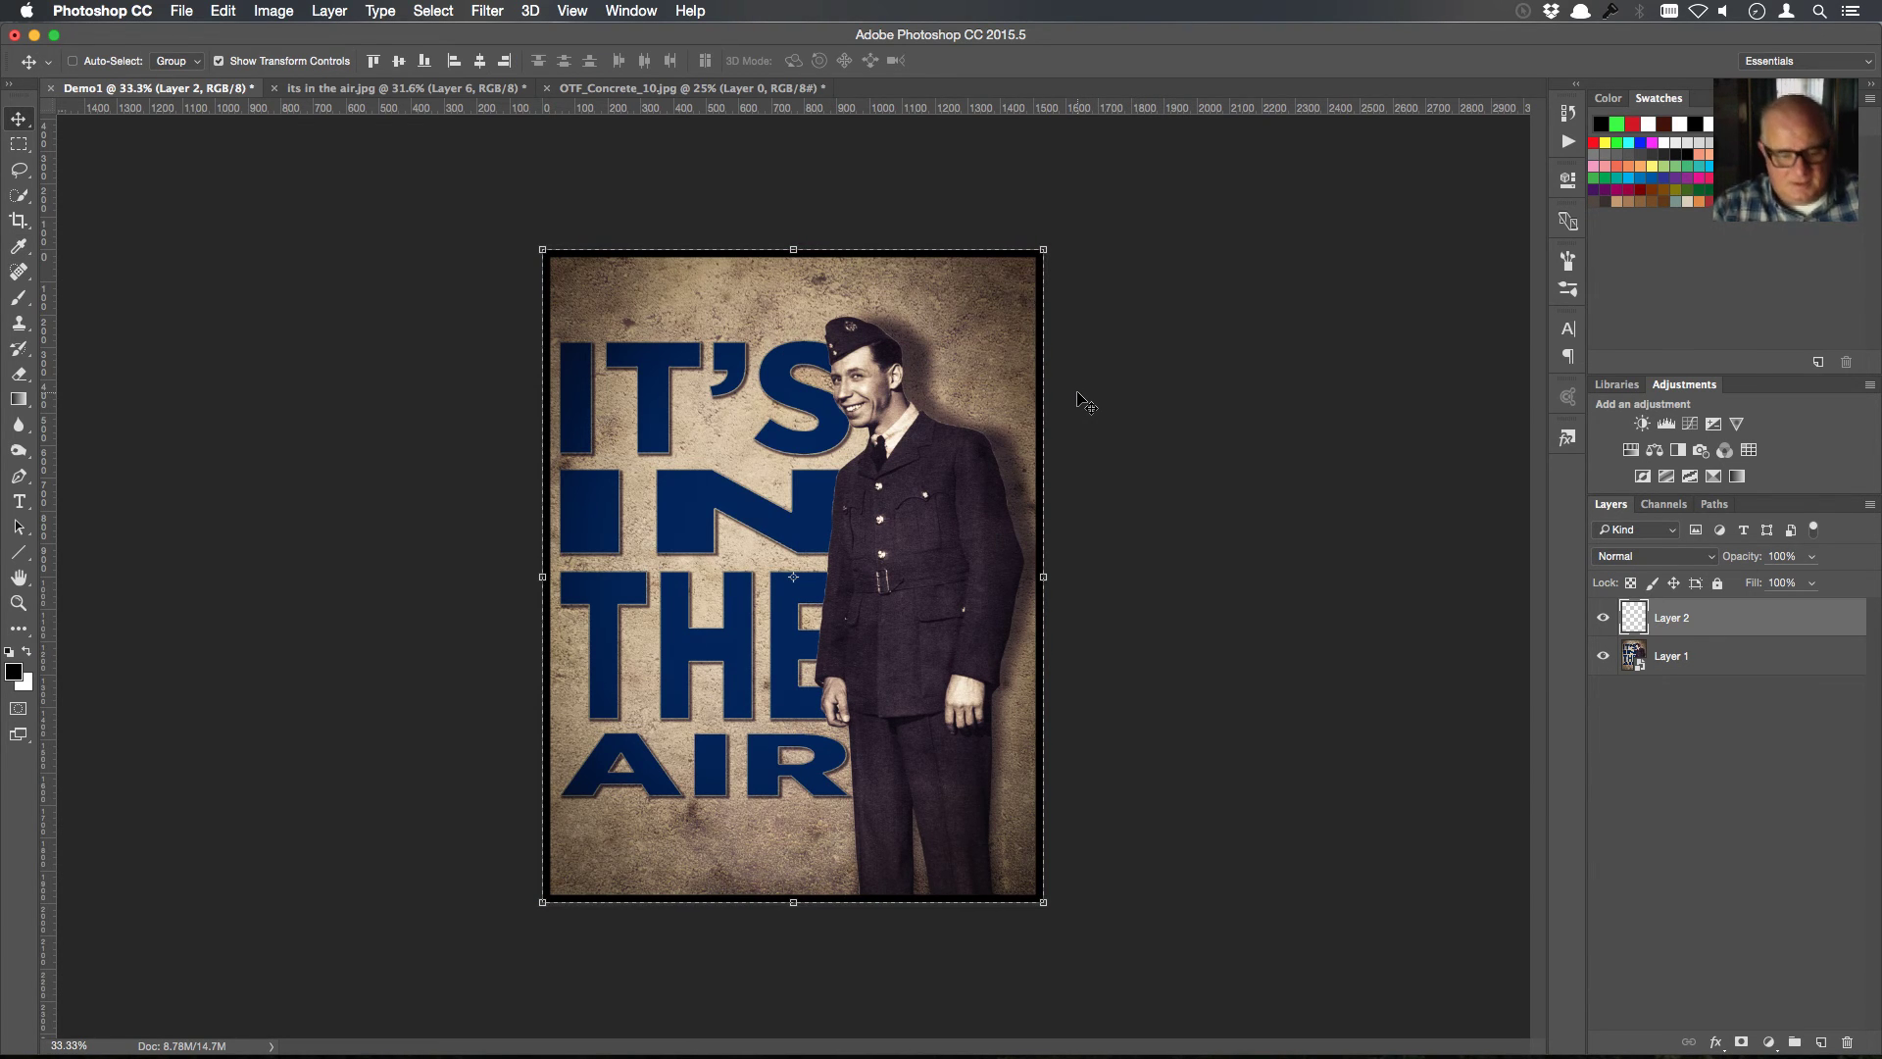
{"action": "key", "text": "super+d"}
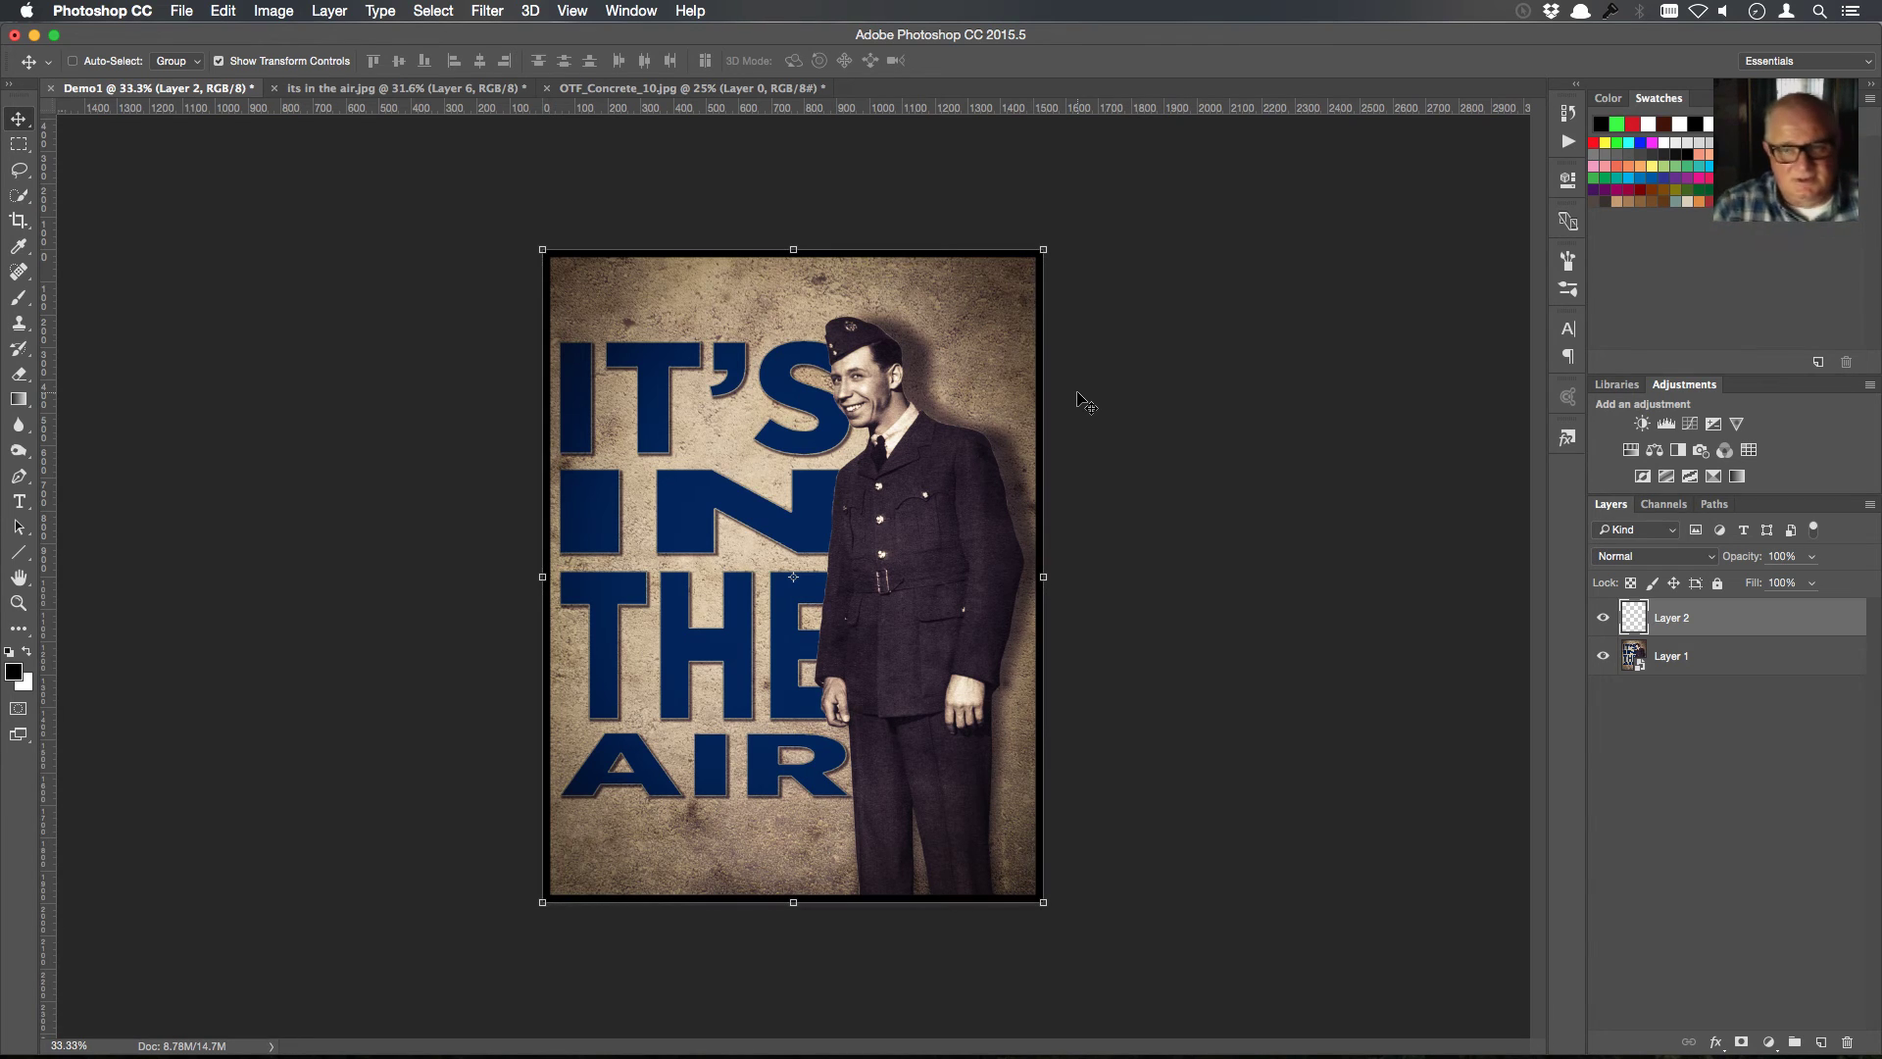
Lower the black border layer's opacity to 50% and deselect the layer
{"action": "left_click", "coordinate": [1811, 556]}
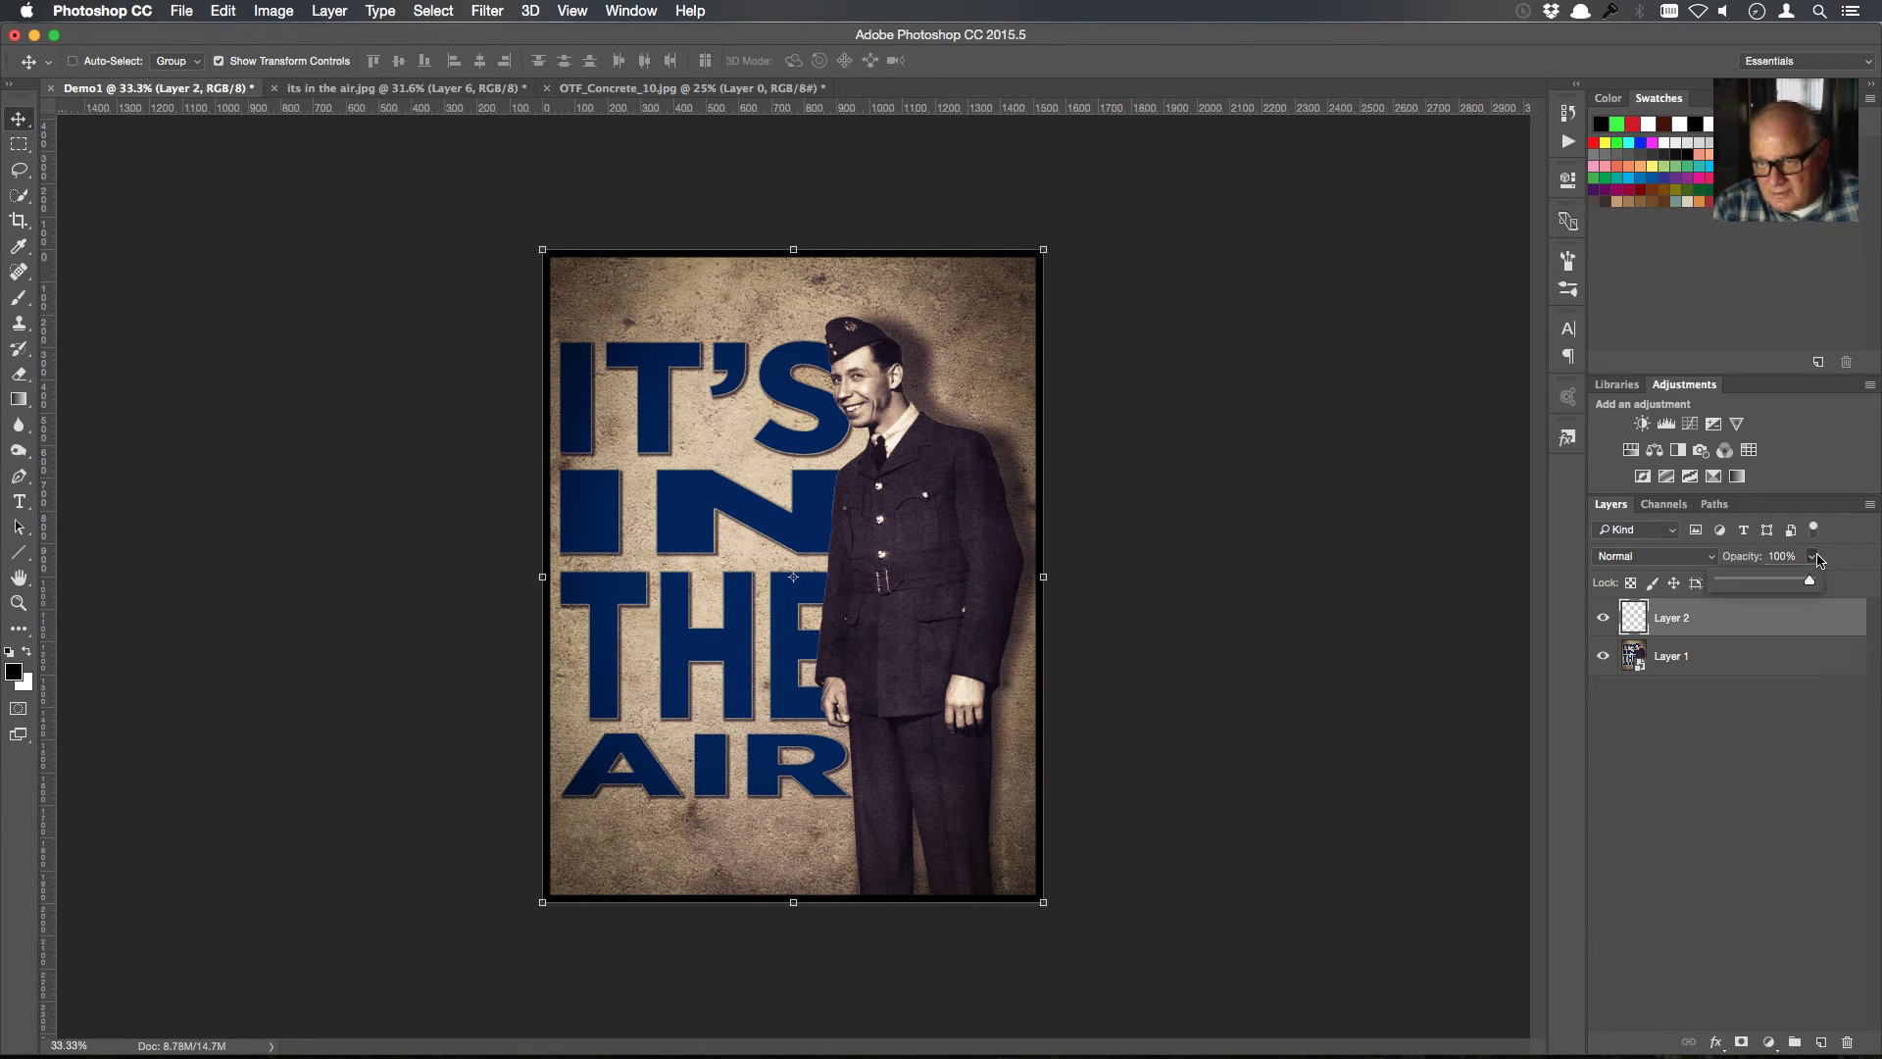
{"action": "left_click_drag", "start_coordinate": [1814, 580], "coordinate": [1764, 587]}
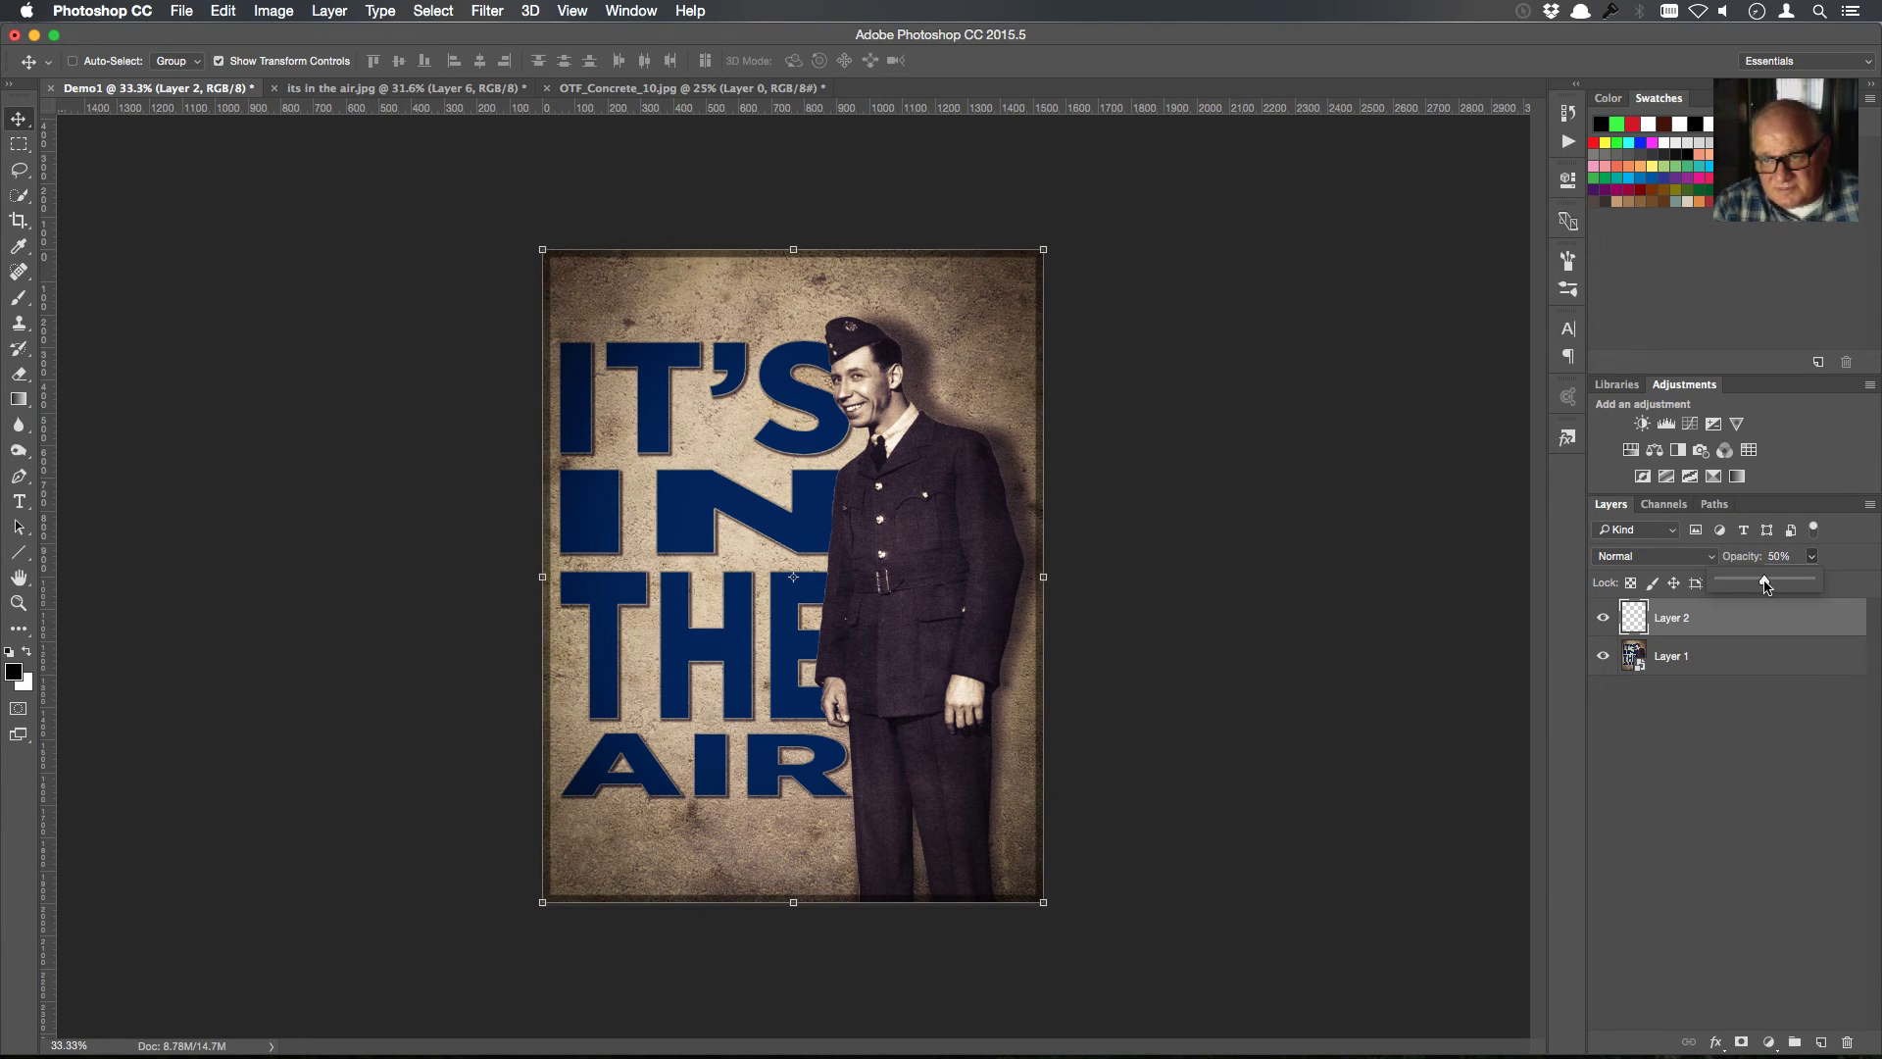
{"action": "left_click", "coordinate": [1814, 765]}
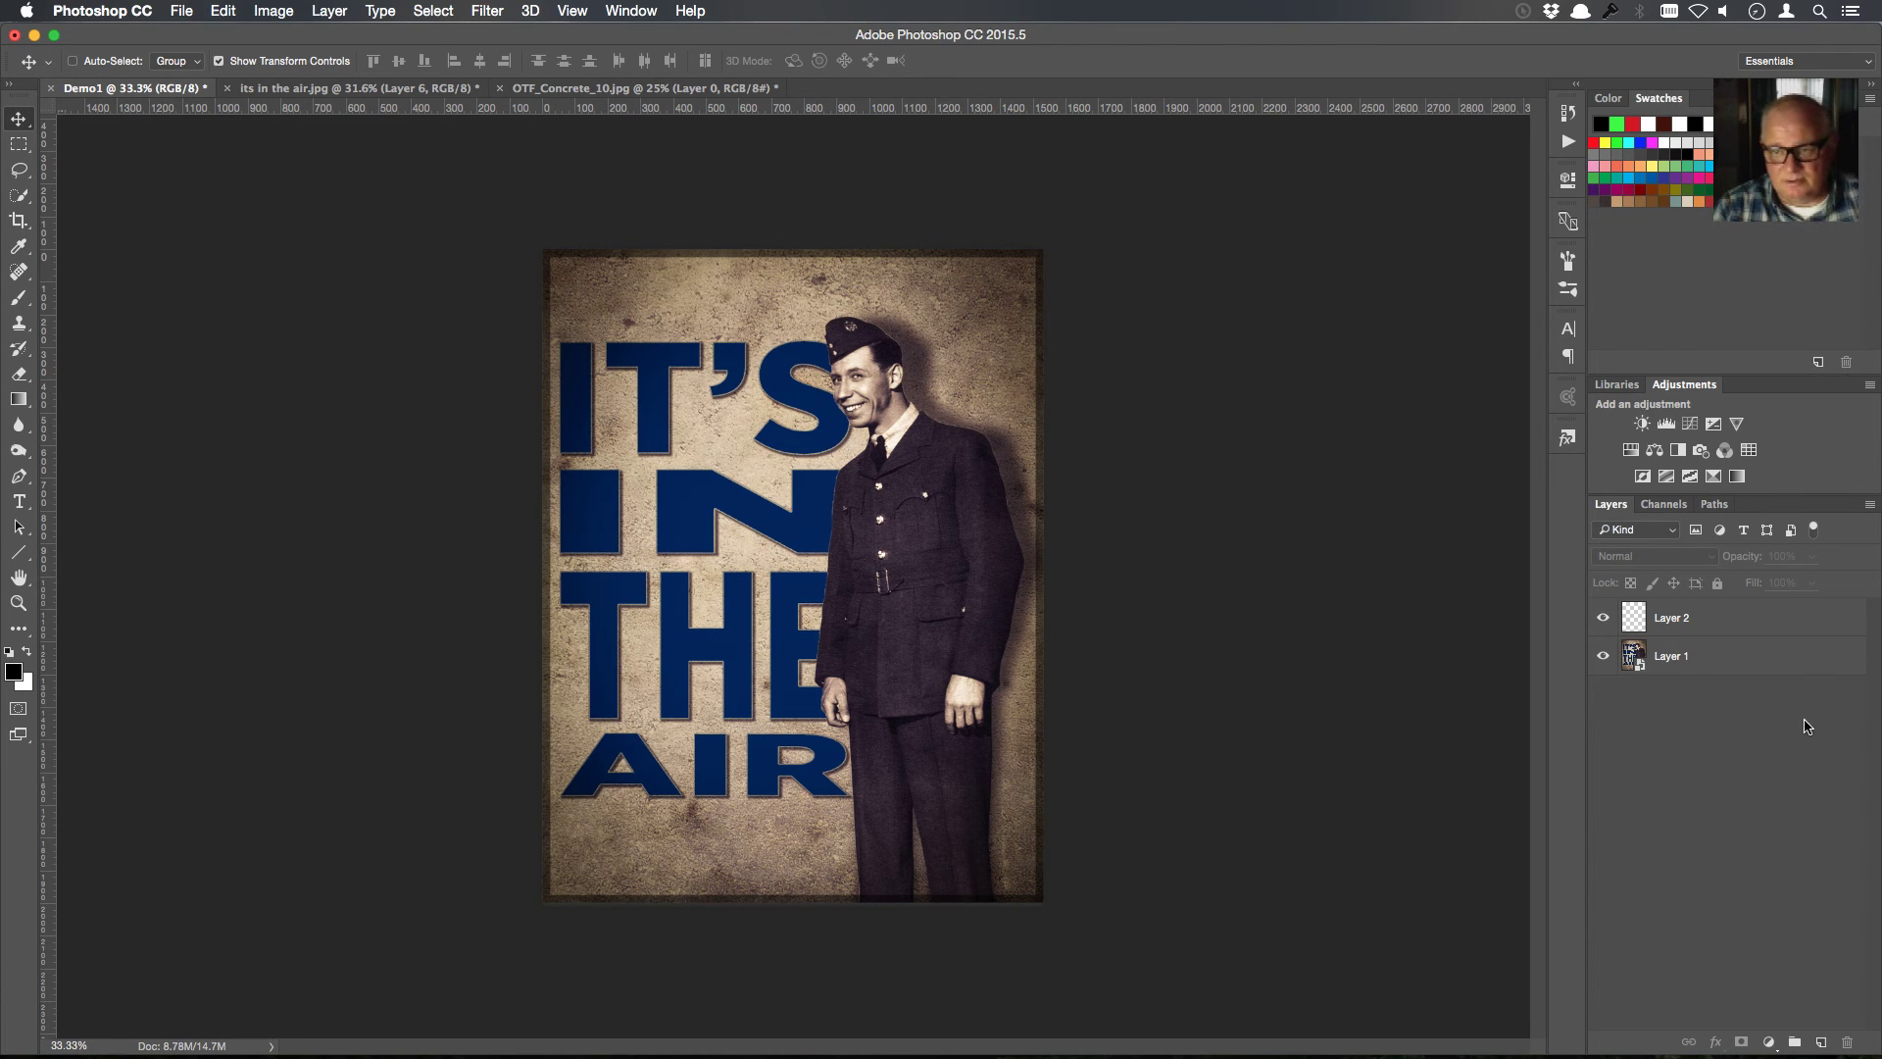
Merge the visible border and poster layers into a single layer and leave it deselected
{"action": "right_click", "coordinate": [1782, 615]}
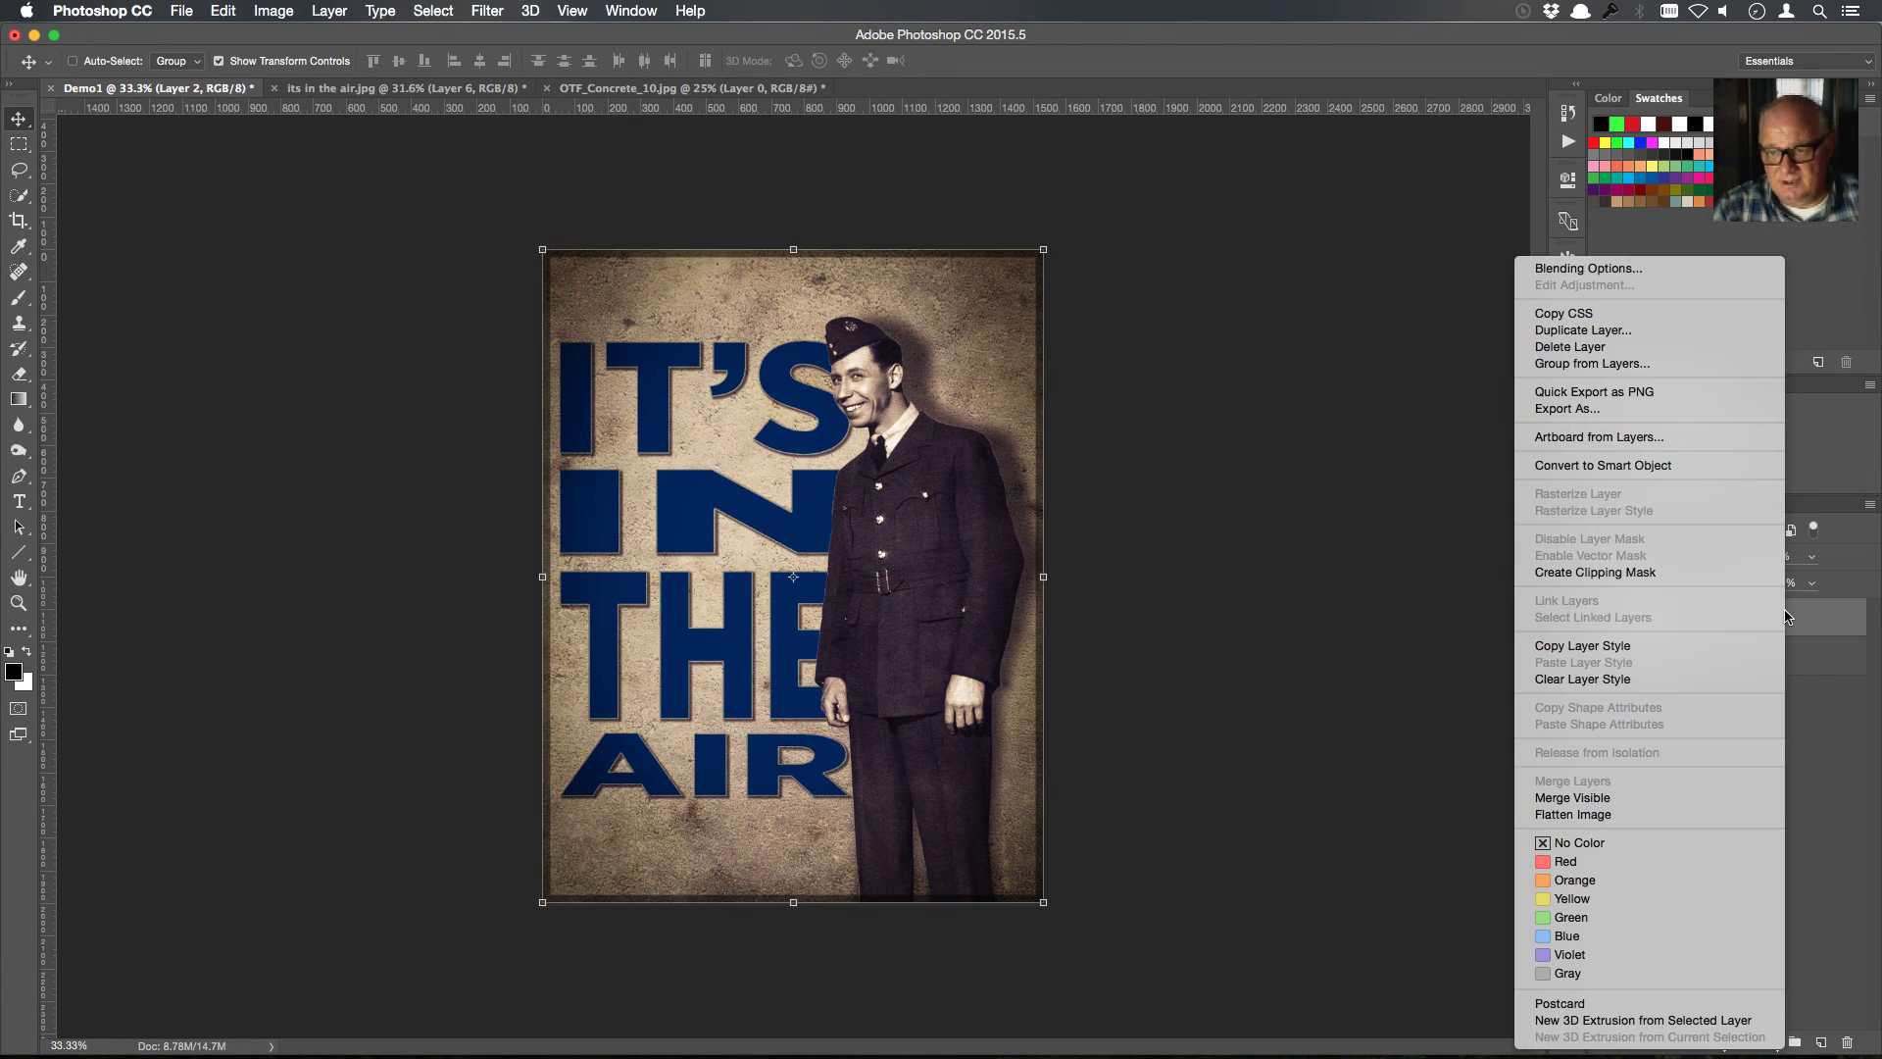
{"action": "left_click", "coordinate": [1673, 796]}
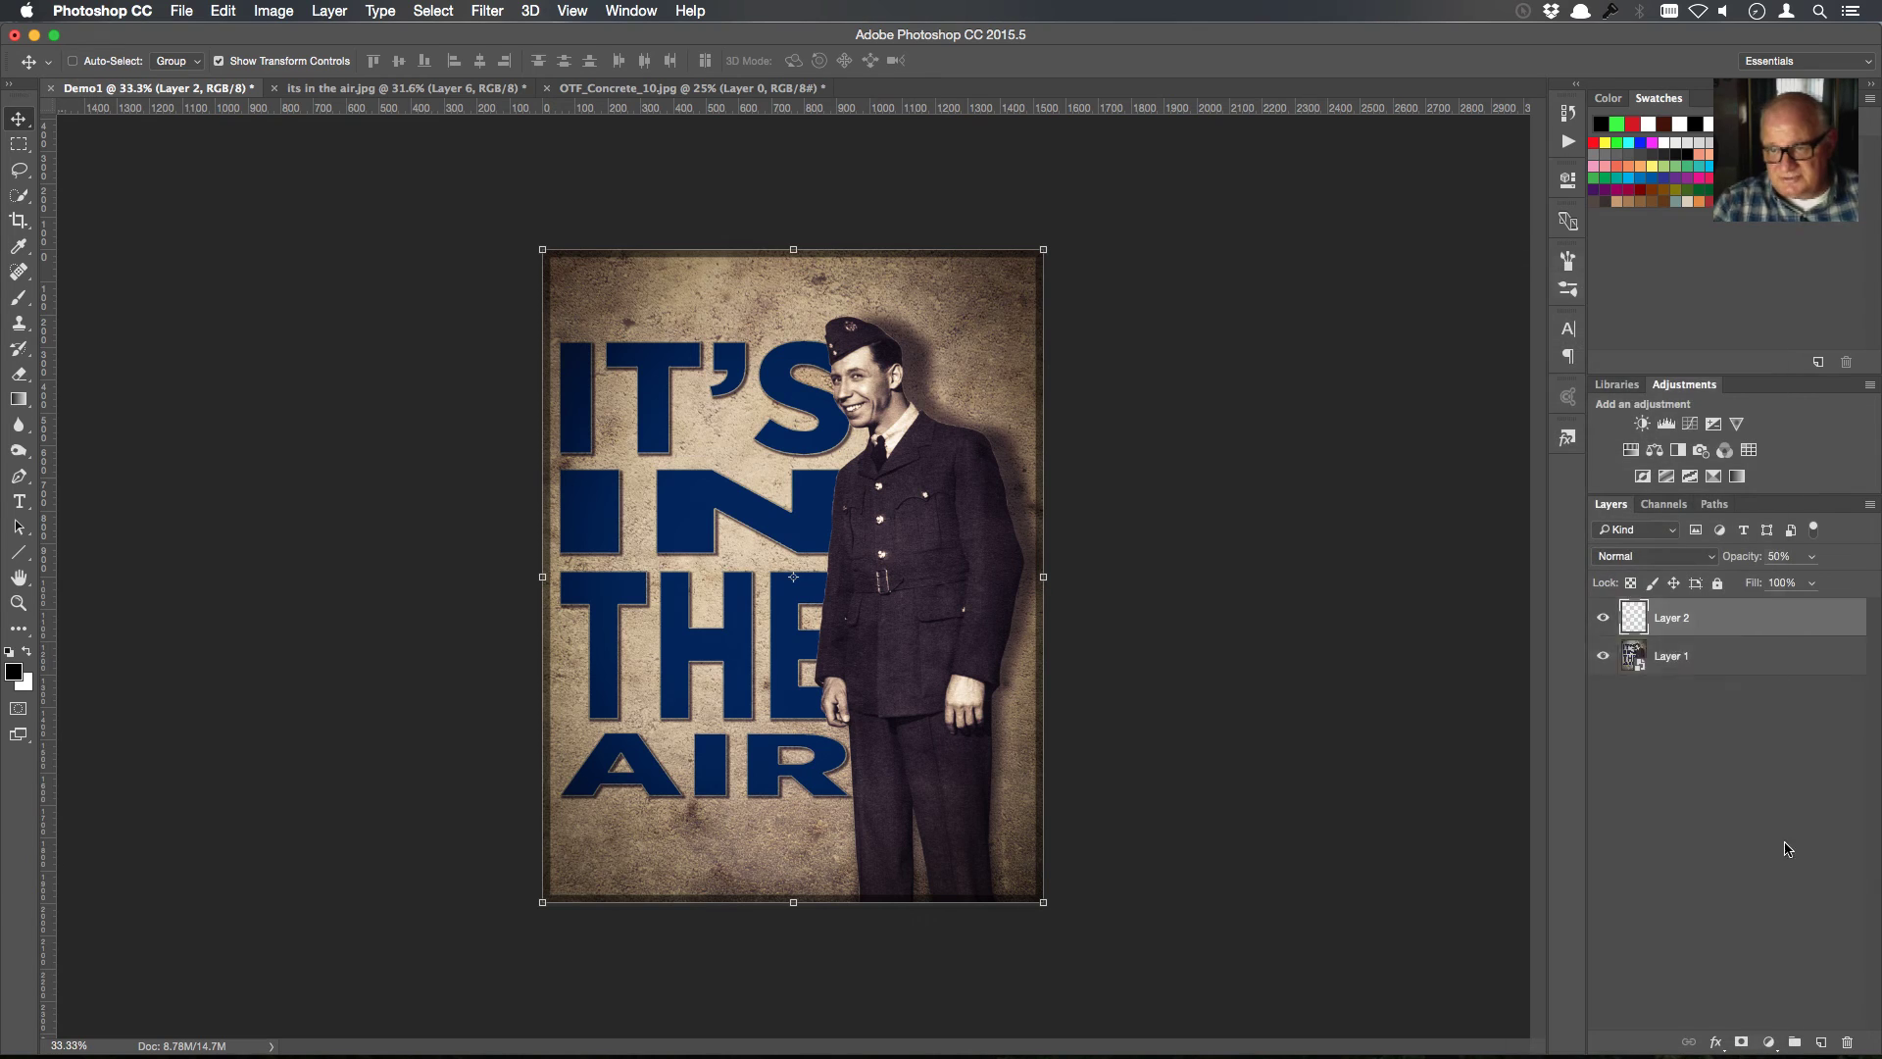
{"action": "left_click", "coordinate": [1782, 736]}
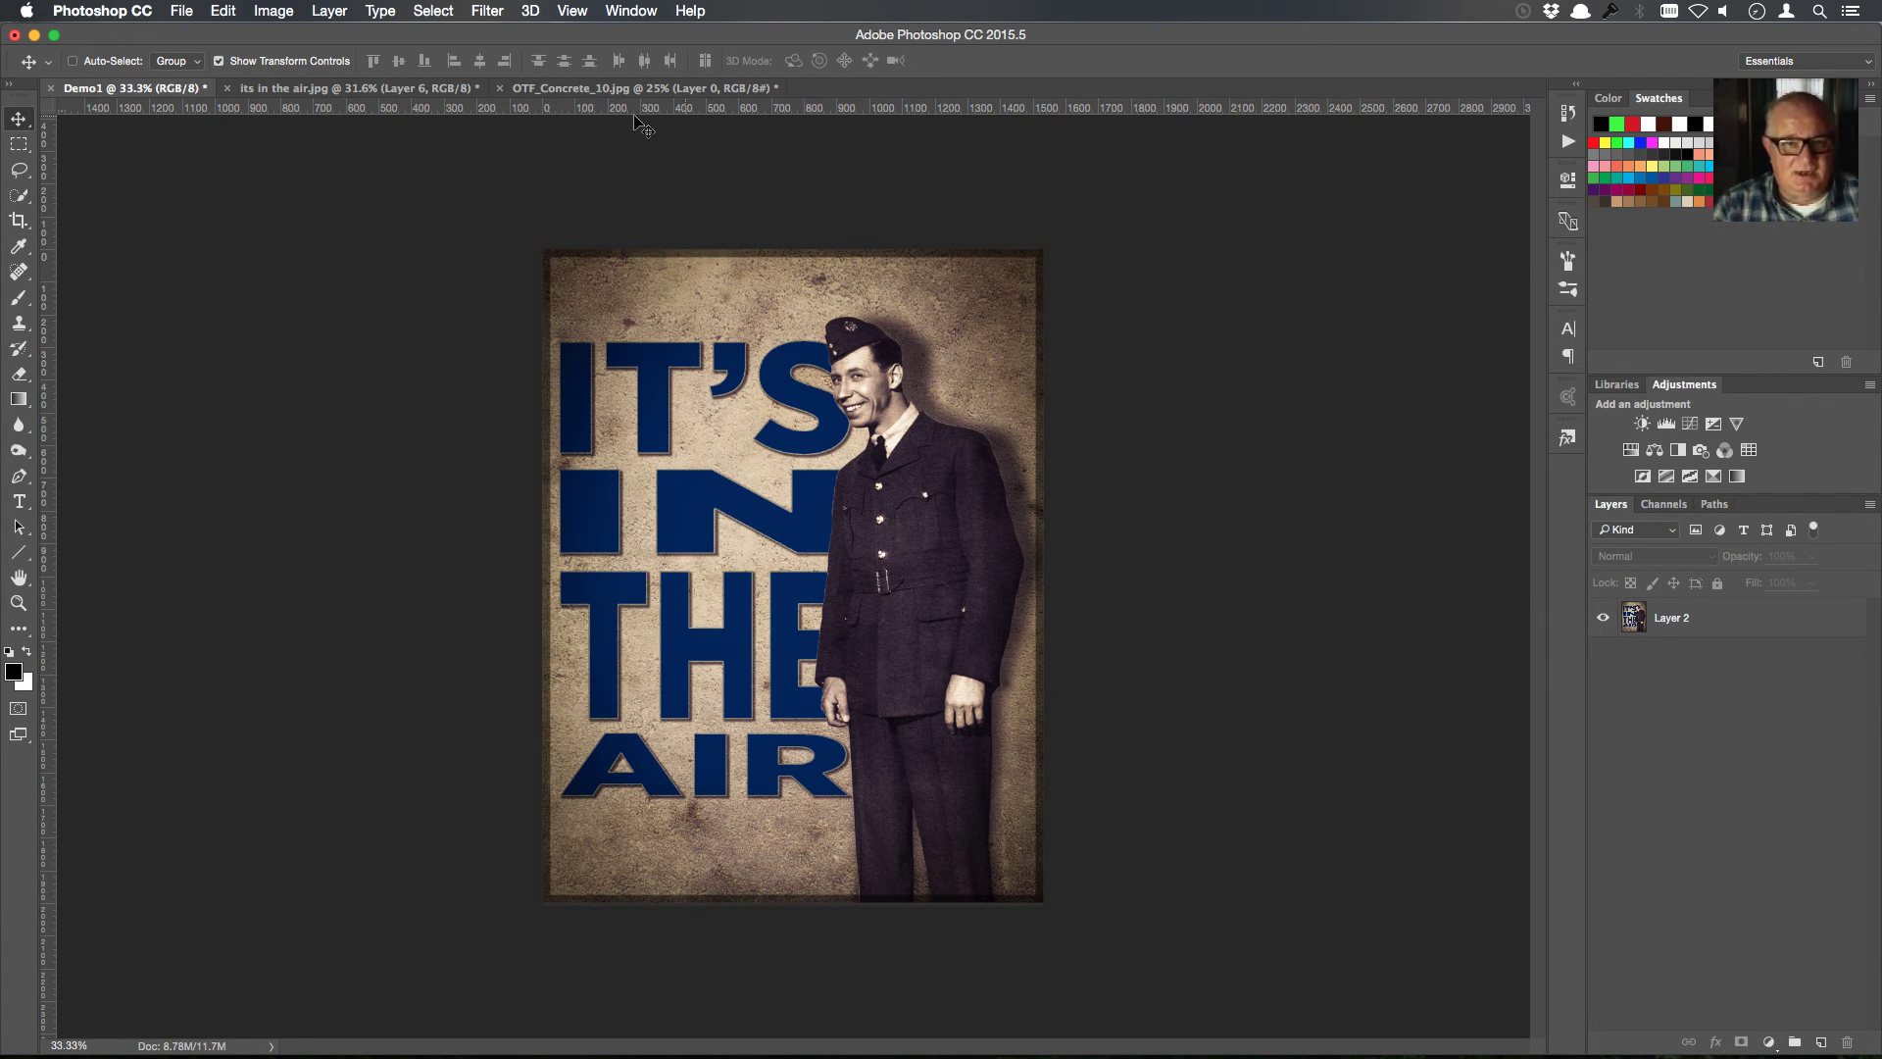
Open the merged poster in Save for Web (Legacy) and inspect its JPEG preview at 100%
{"action": "left_click", "coordinate": [182, 12]}
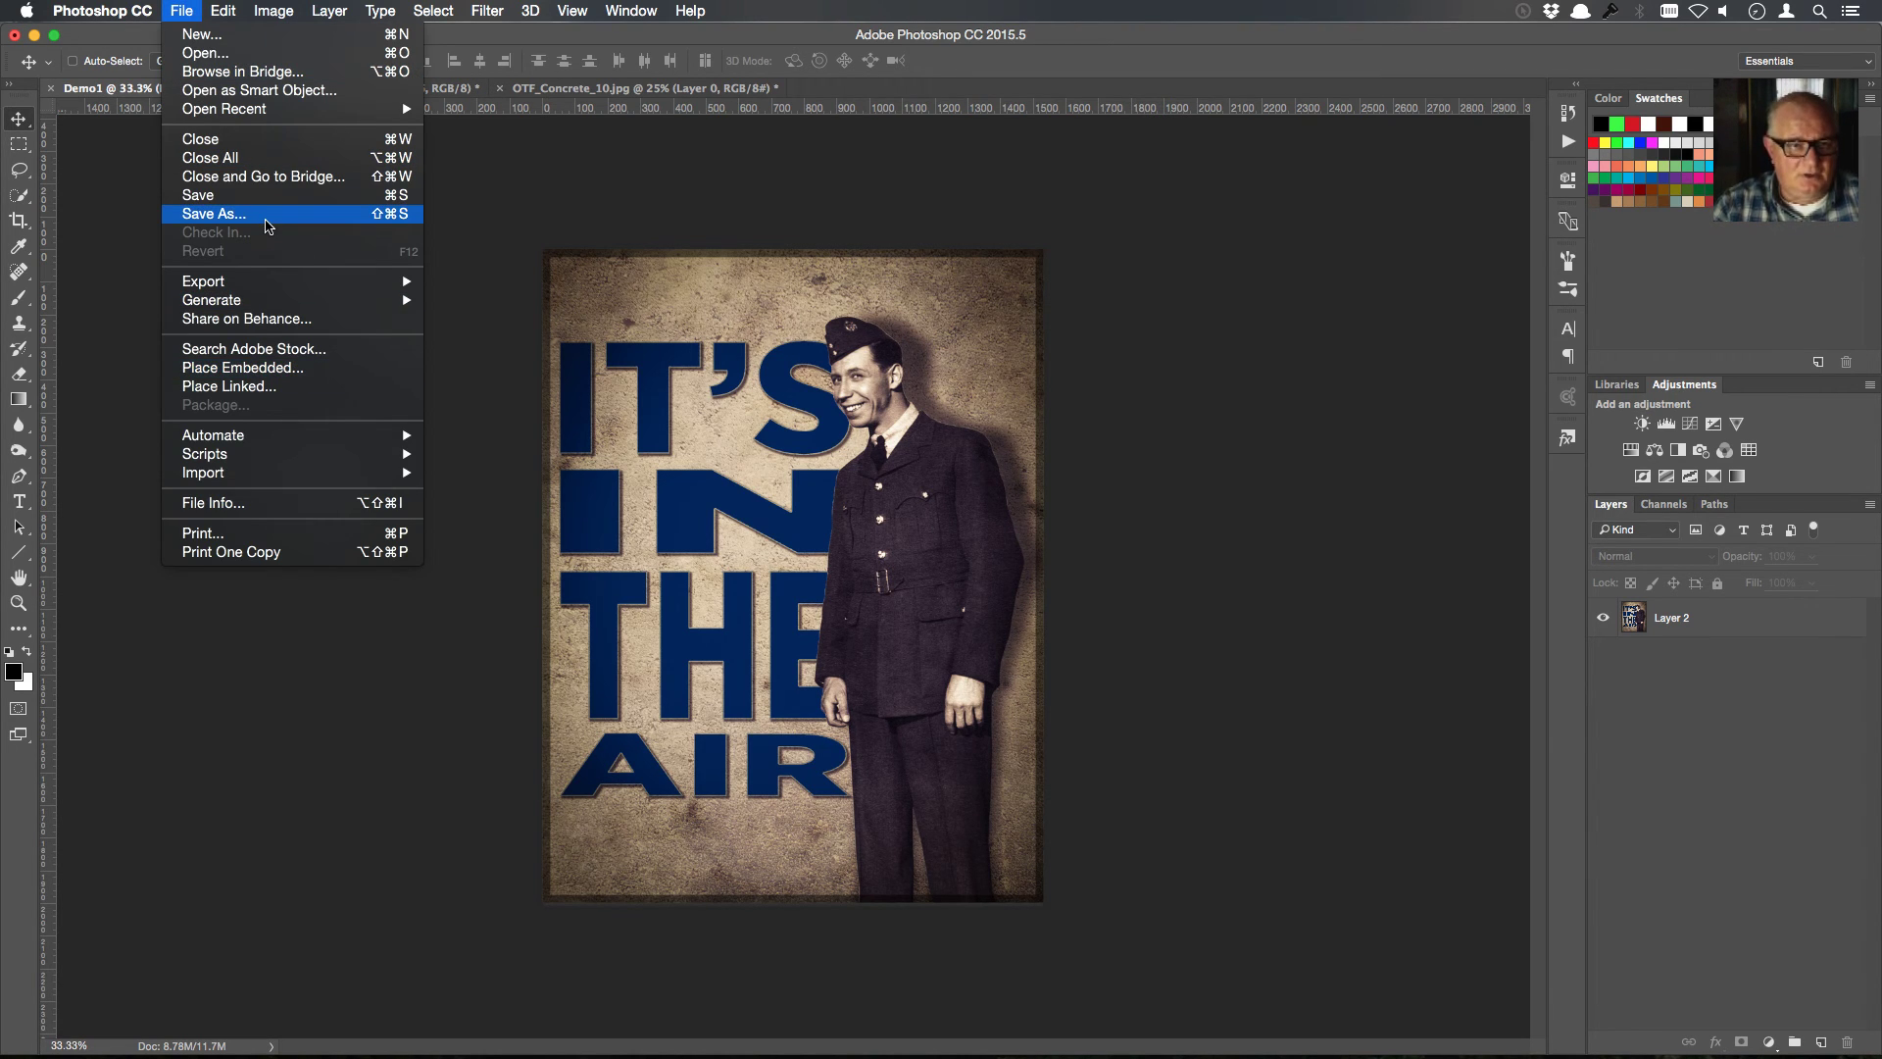
{"action": "mouse_move", "coordinate": [274, 285]}
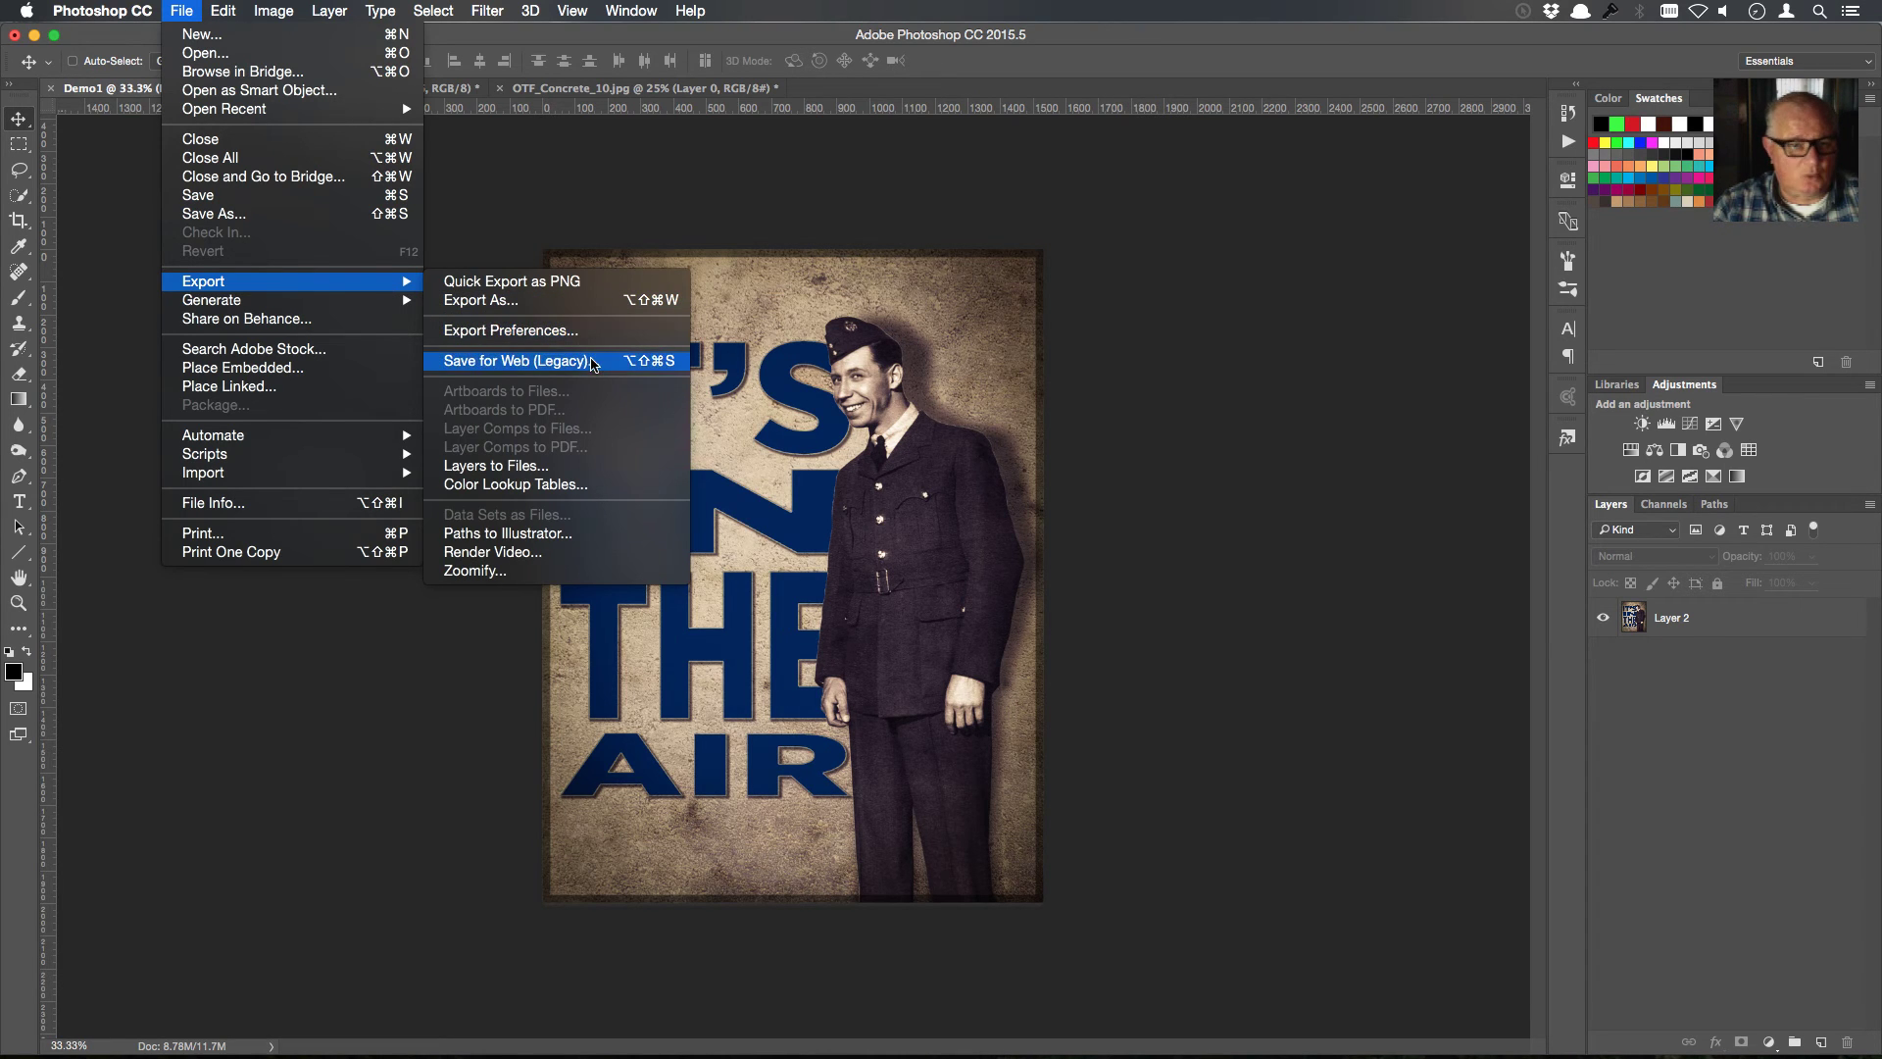
{"action": "left_click", "coordinate": [593, 362]}
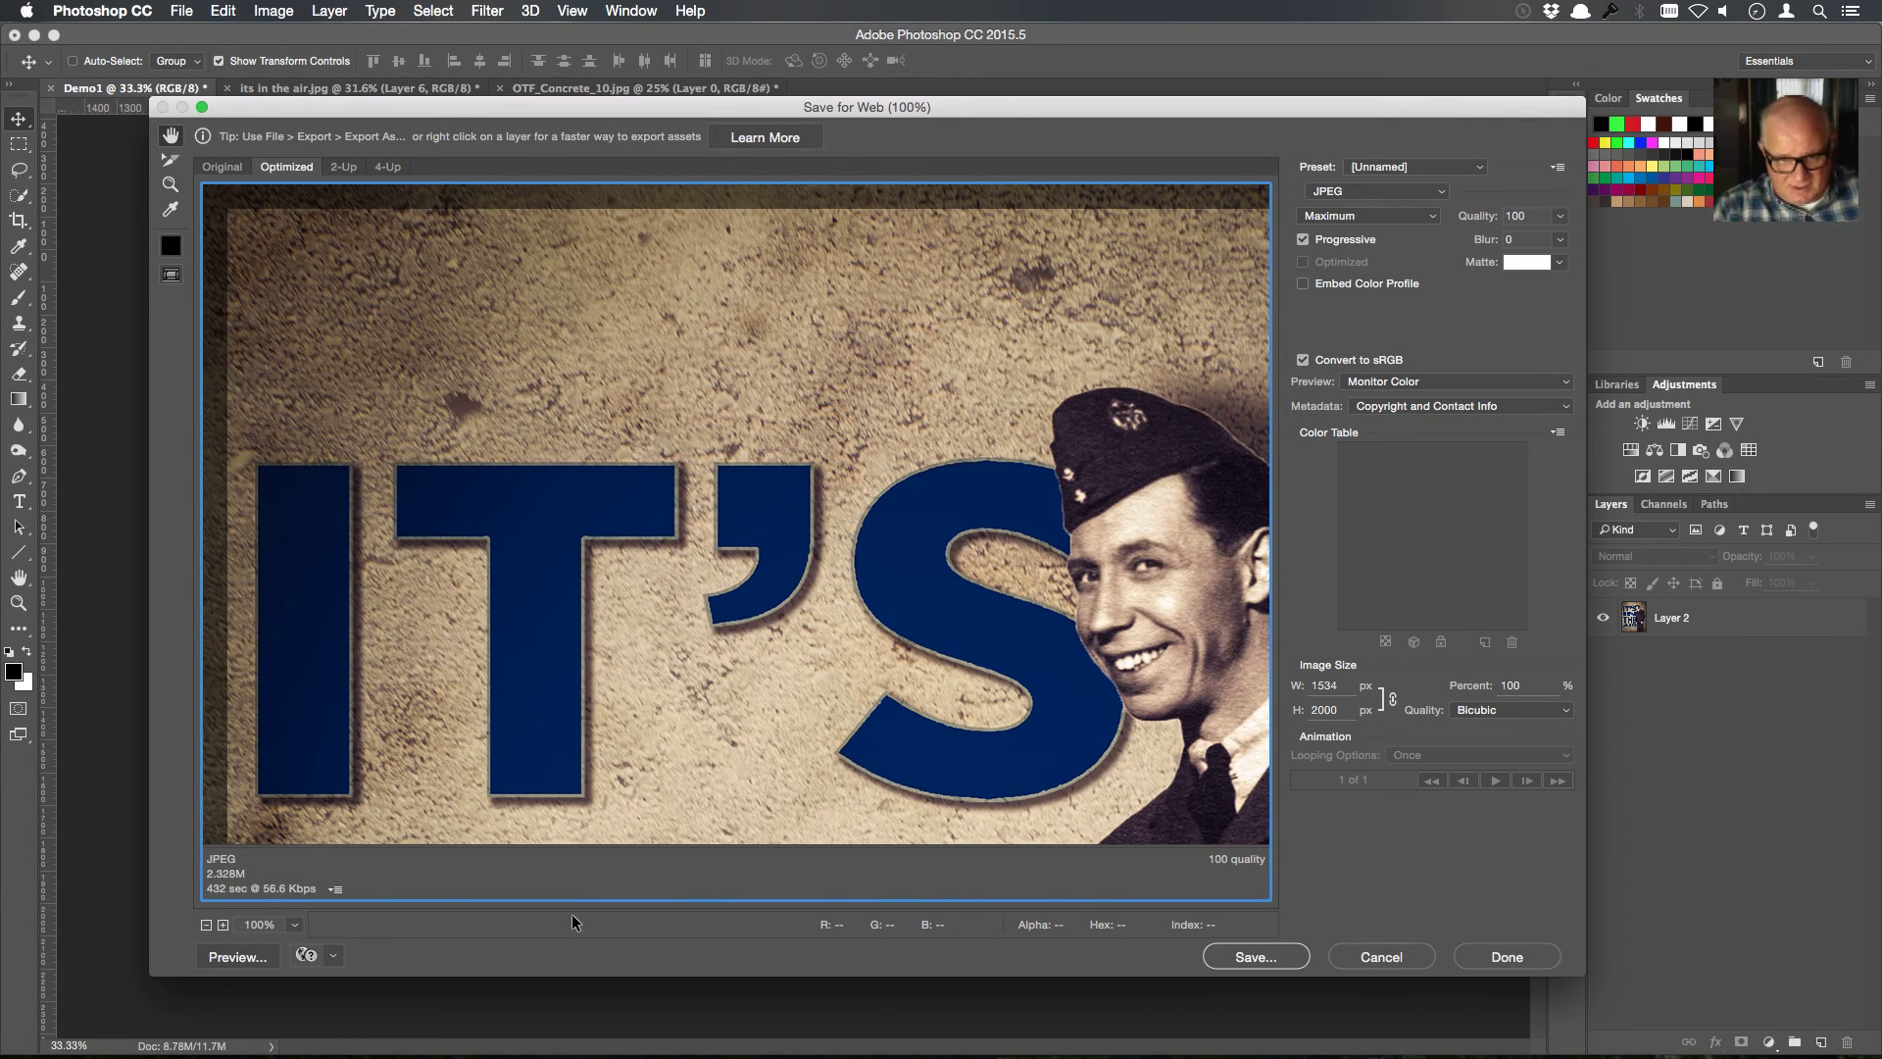
{"action": "left_click_drag", "start_coordinate": [1080, 665], "coordinate": [1010, 389]}
{"action": "left_click_drag", "start_coordinate": [911, 622], "coordinate": [1009, 391]}
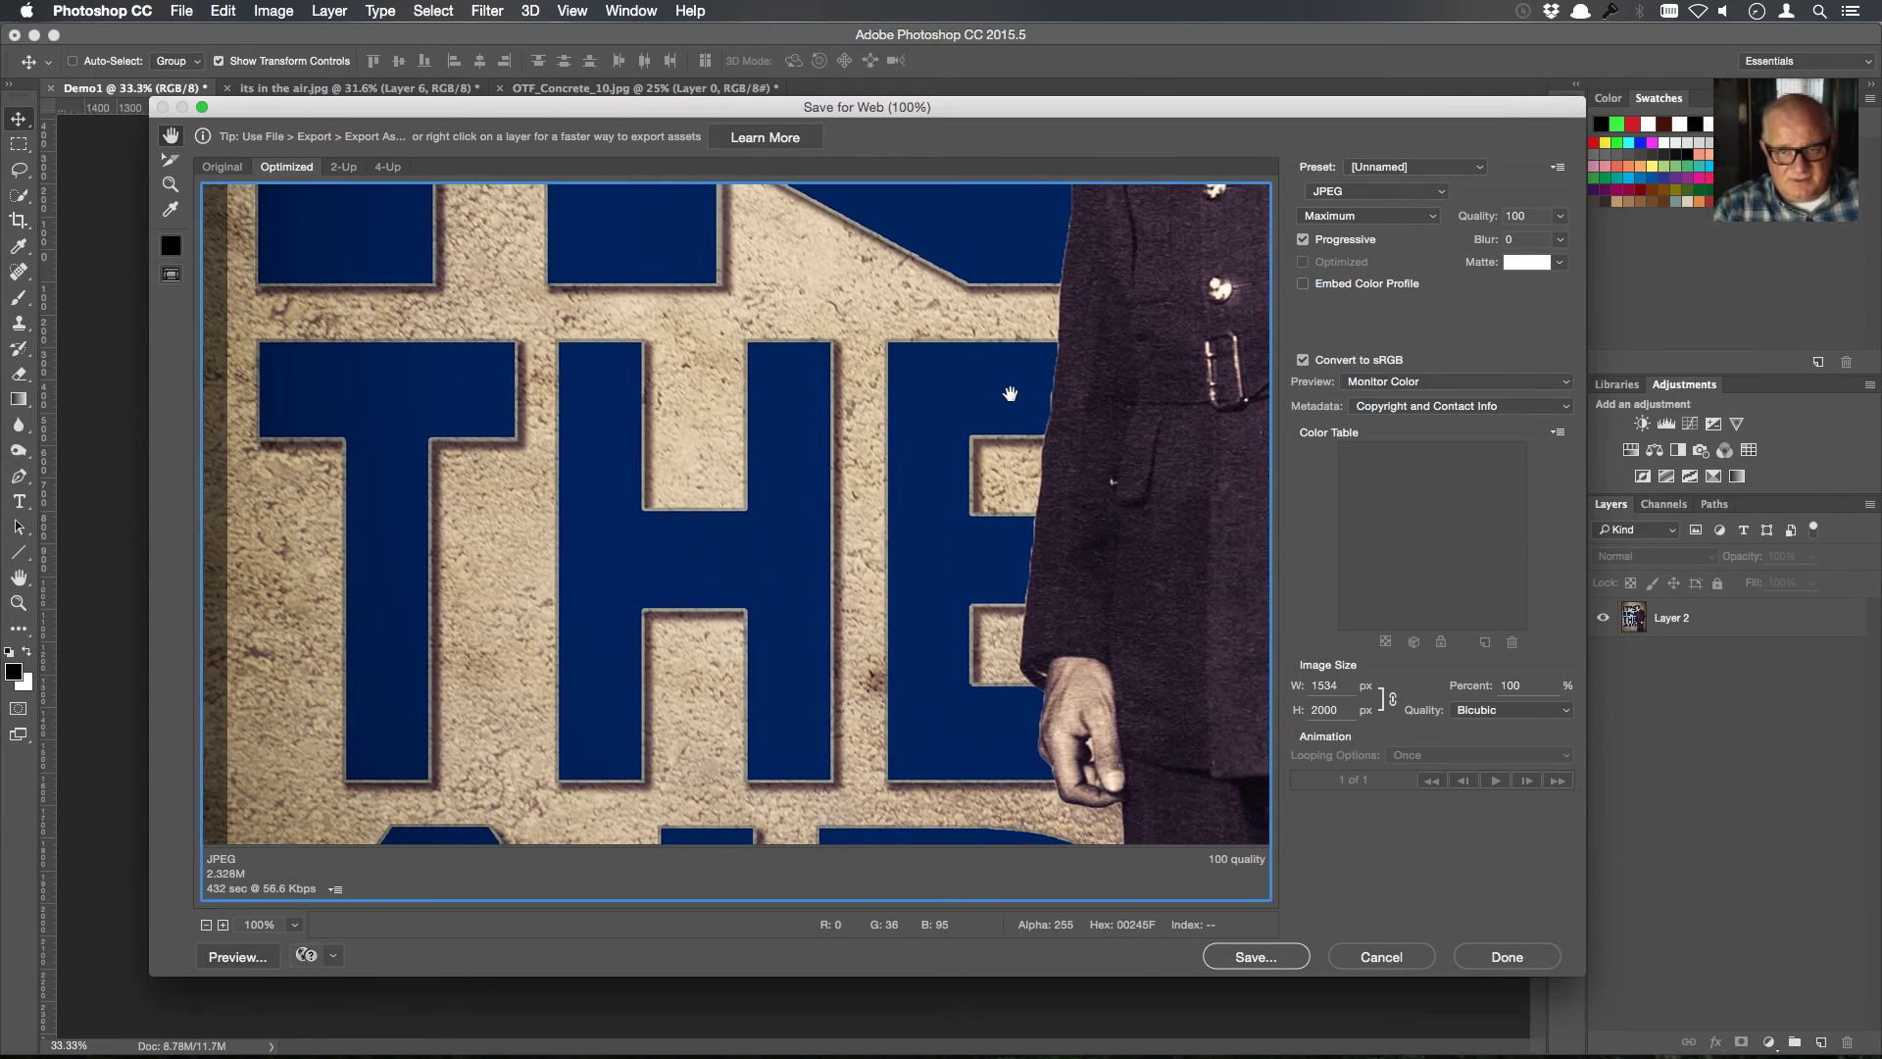
{"action": "mouse_move", "coordinate": [895, 576]}
{"action": "left_mouse_down"}
{"action": "mouse_move", "coordinate": [933, 474]}
{"action": "mouse_move", "coordinate": [925, 389]}
{"action": "left_mouse_up"}
{"action": "left_click_drag", "start_coordinate": [862, 633], "coordinate": [884, 760]}
{"action": "left_click_drag", "start_coordinate": [858, 404], "coordinate": [911, 470]}
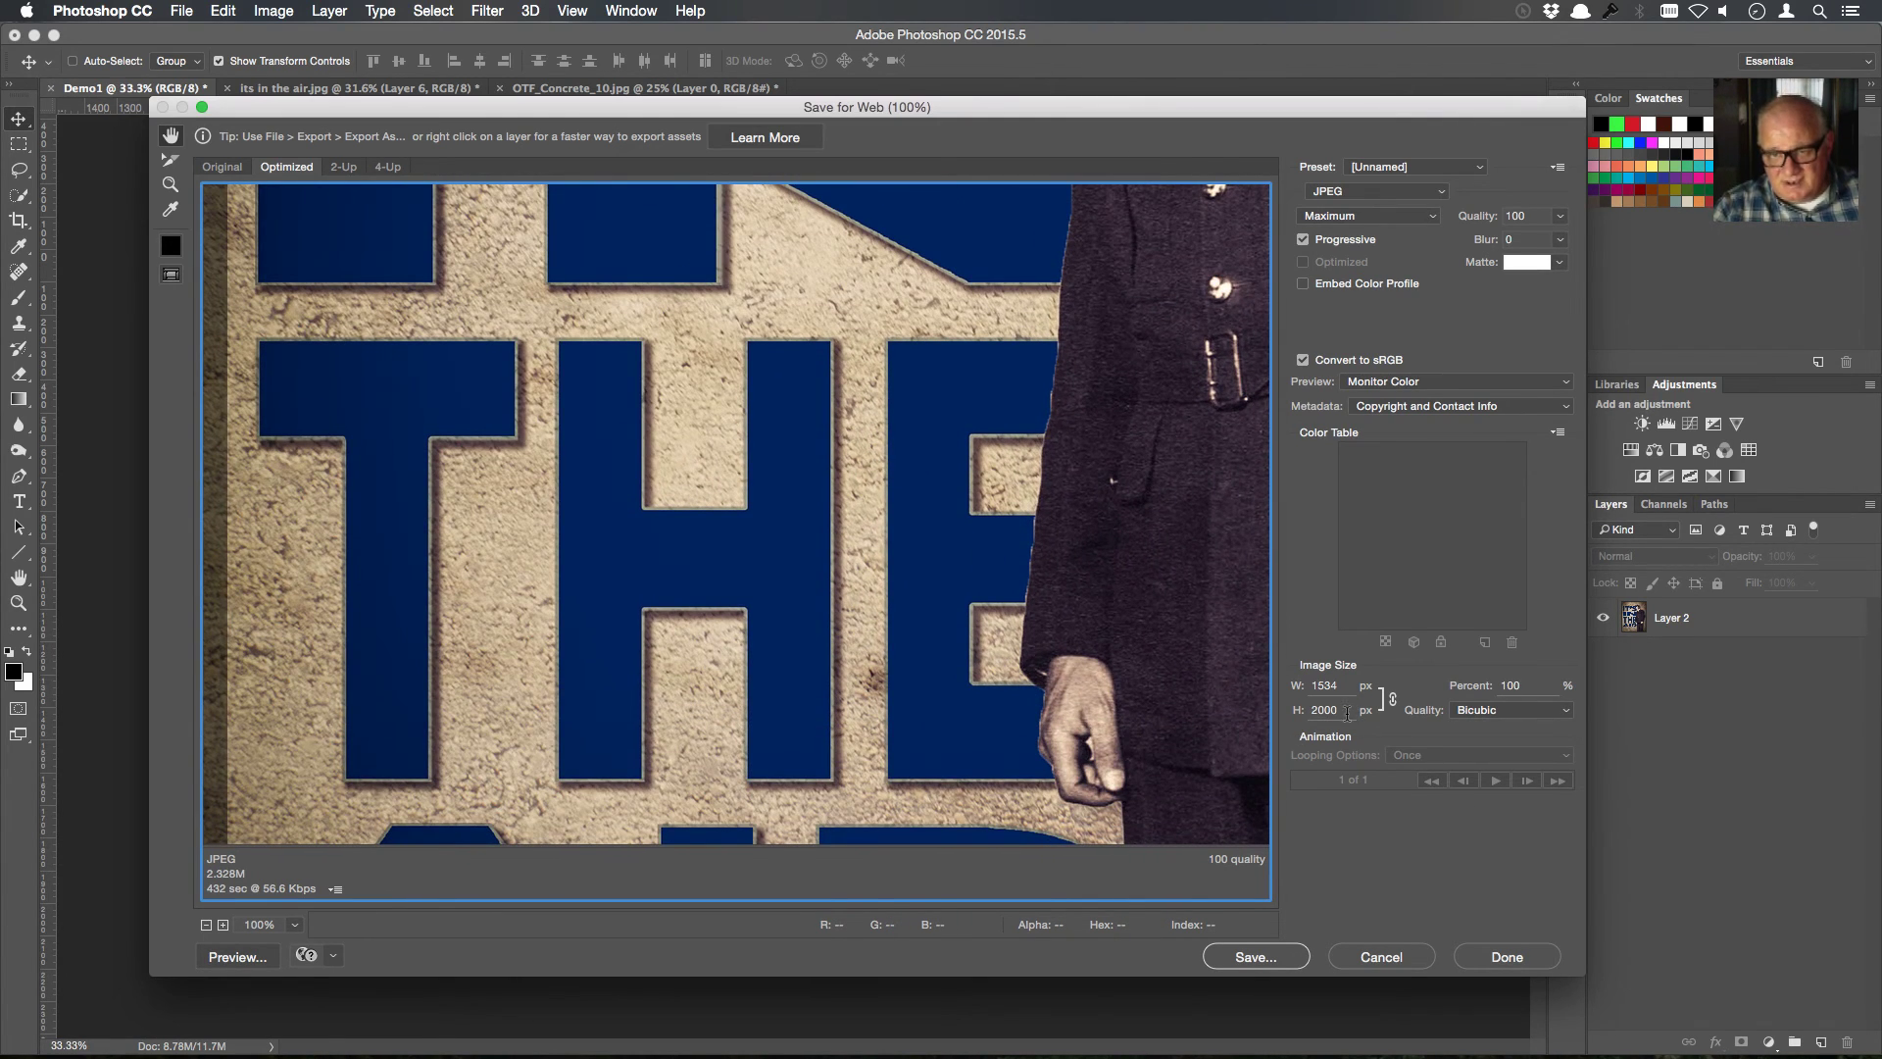
Set the export height to 1200 px with proportions linked and inspect the resized poster preview from head to trousers
{"action": "double_click", "coordinate": [1344, 708]}
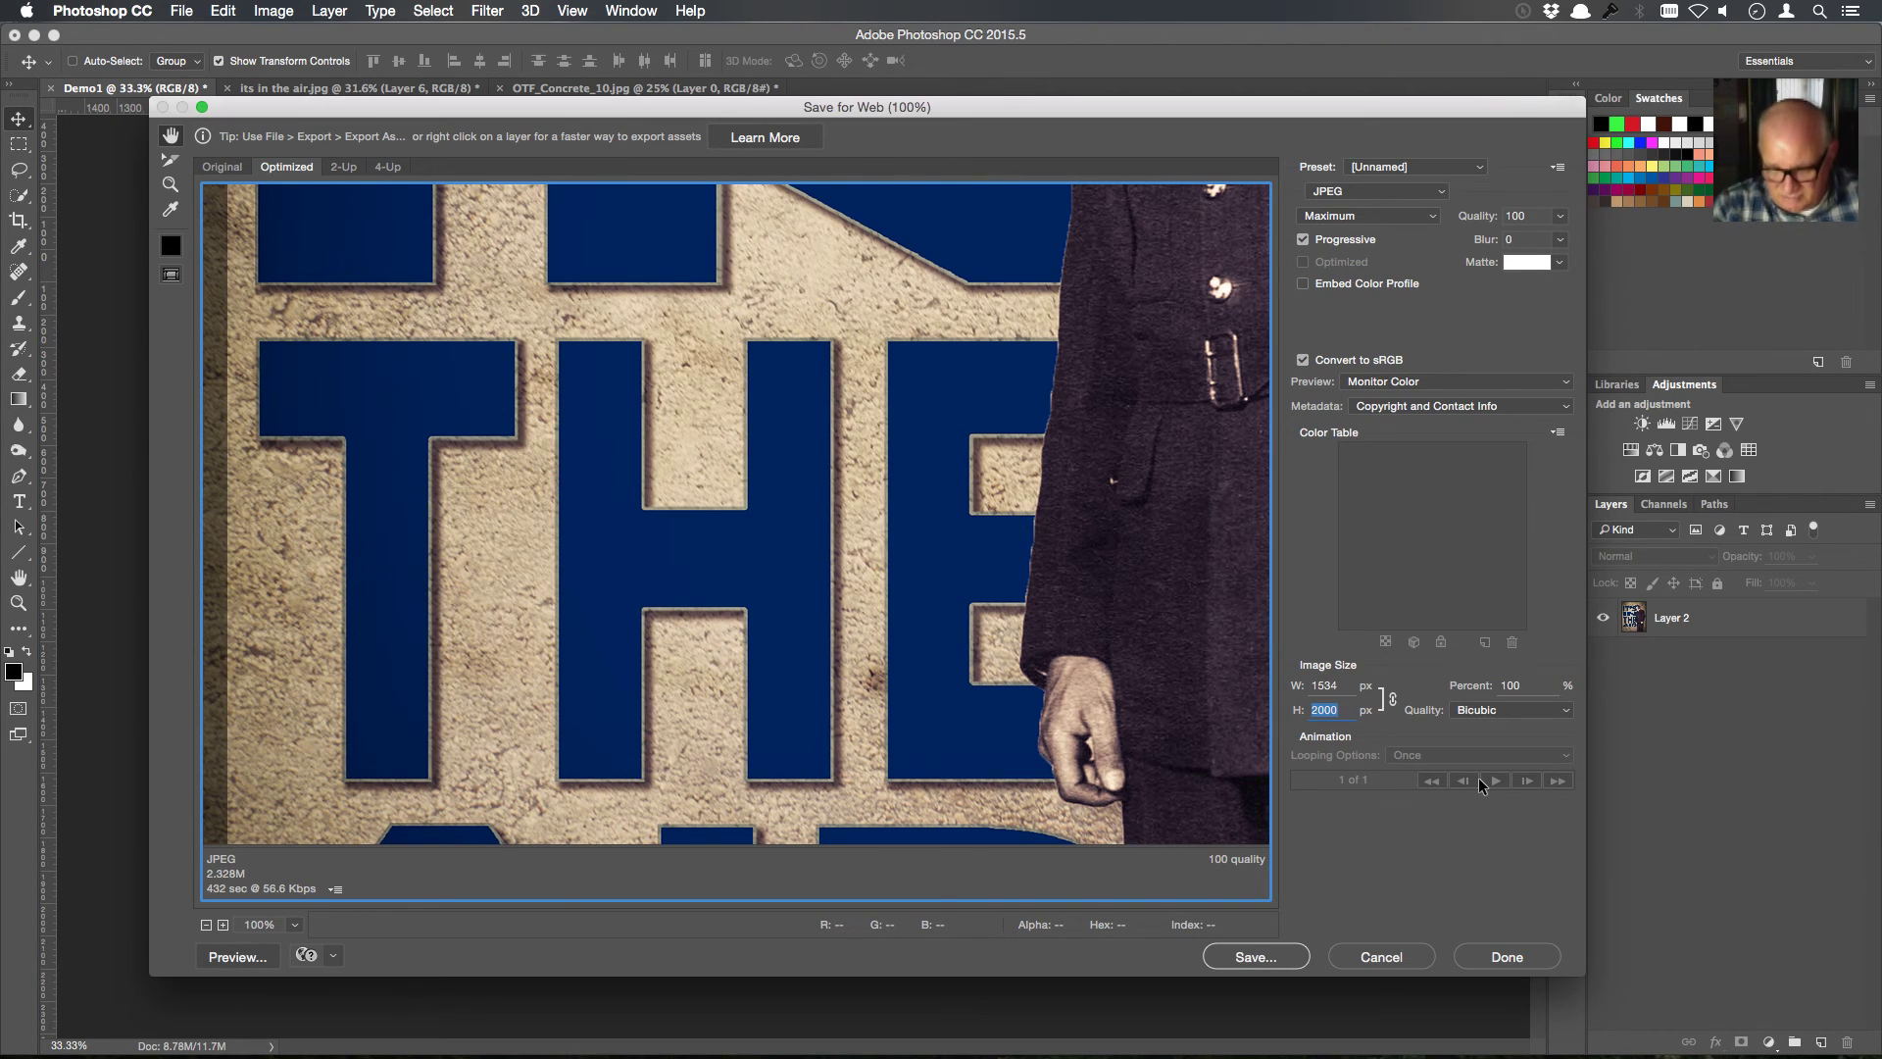
{"action": "type", "text": "1200"}
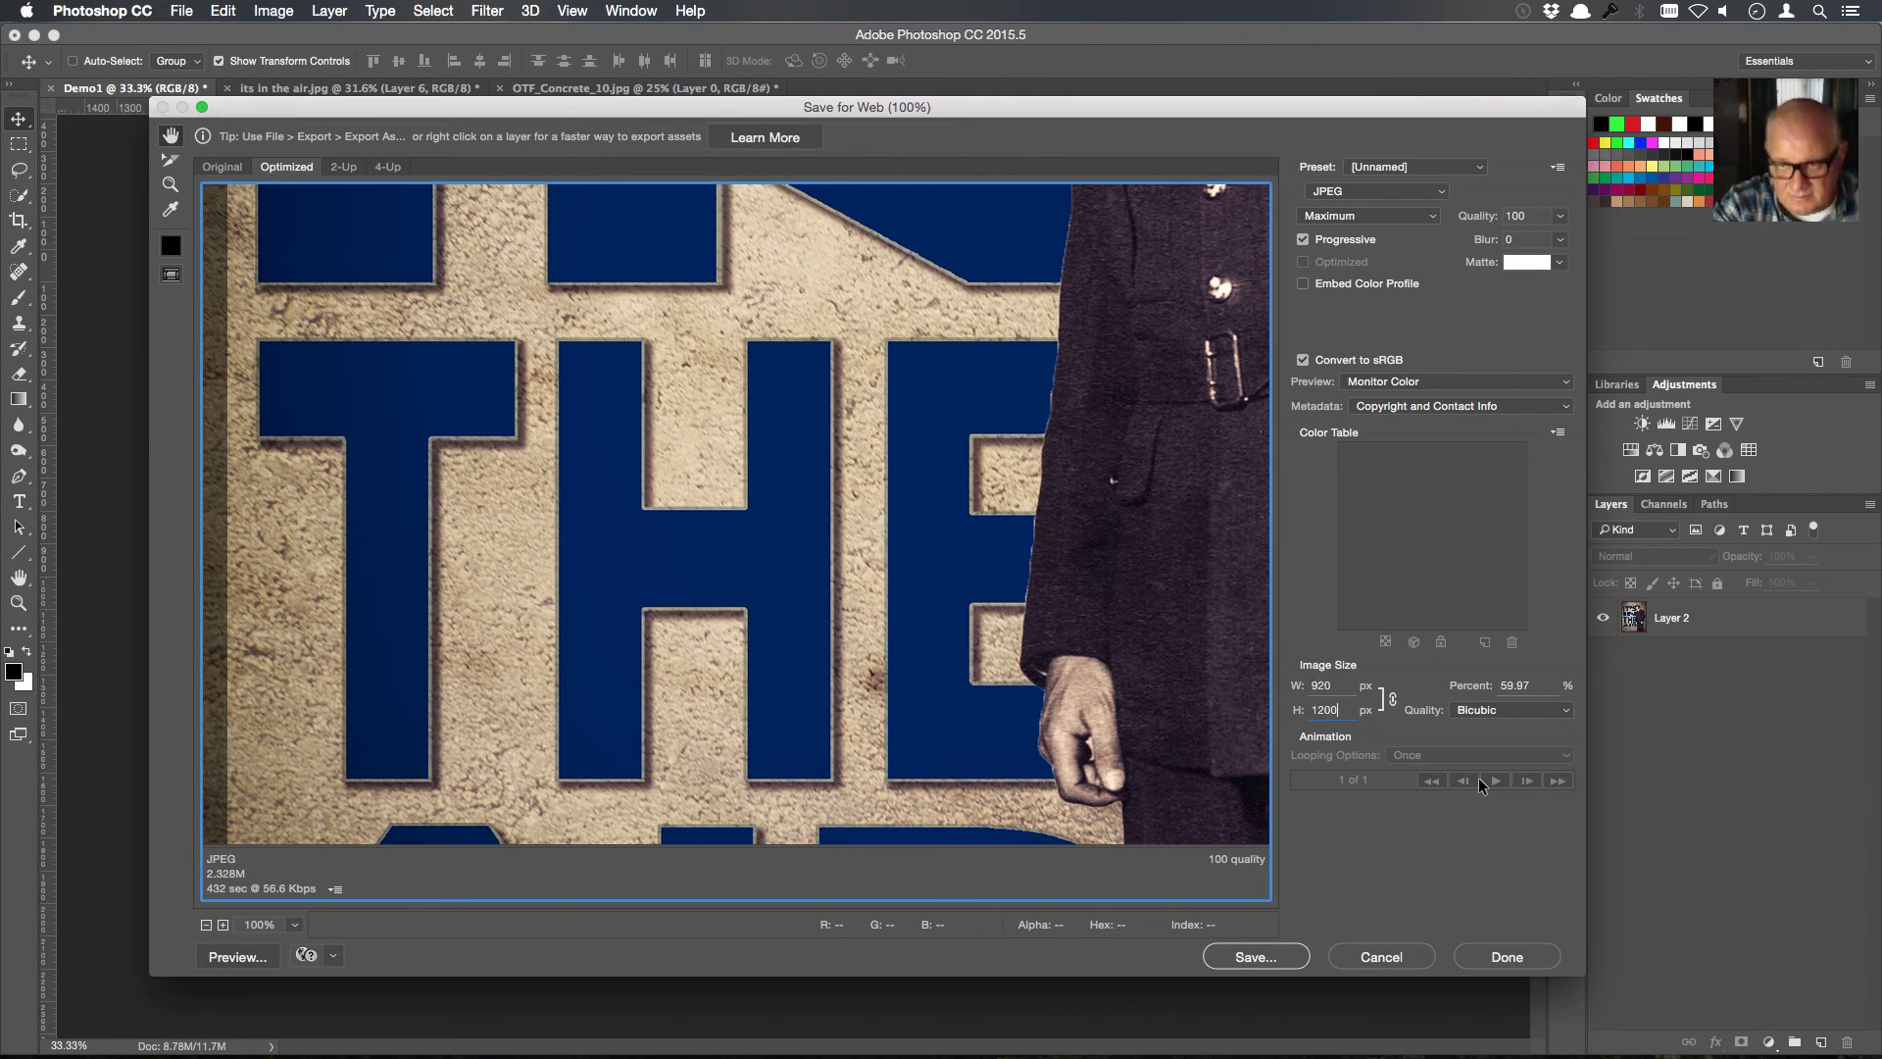
{"action": "left_click", "coordinate": [1345, 685]}
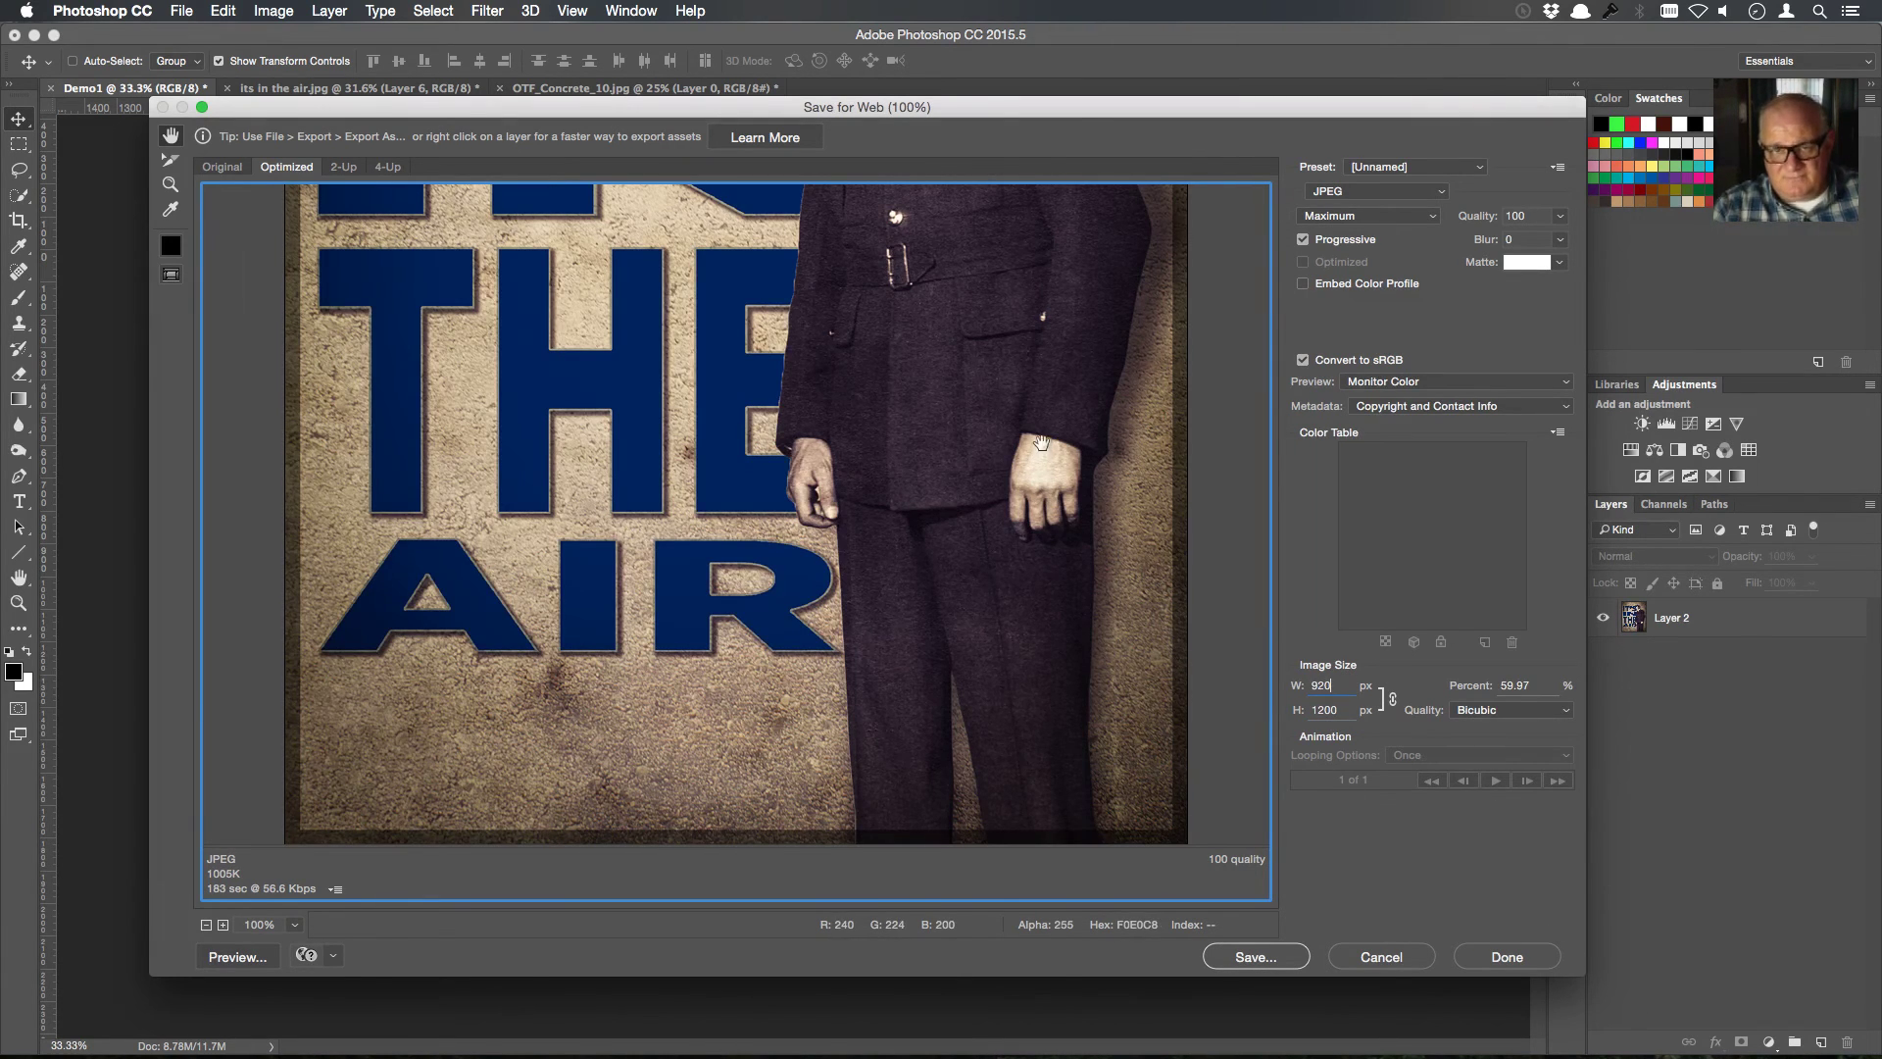
{"action": "left_click_drag", "start_coordinate": [1041, 426], "coordinate": [1071, 753]}
{"action": "left_click_drag", "start_coordinate": [1077, 462], "coordinate": [1079, 503]}
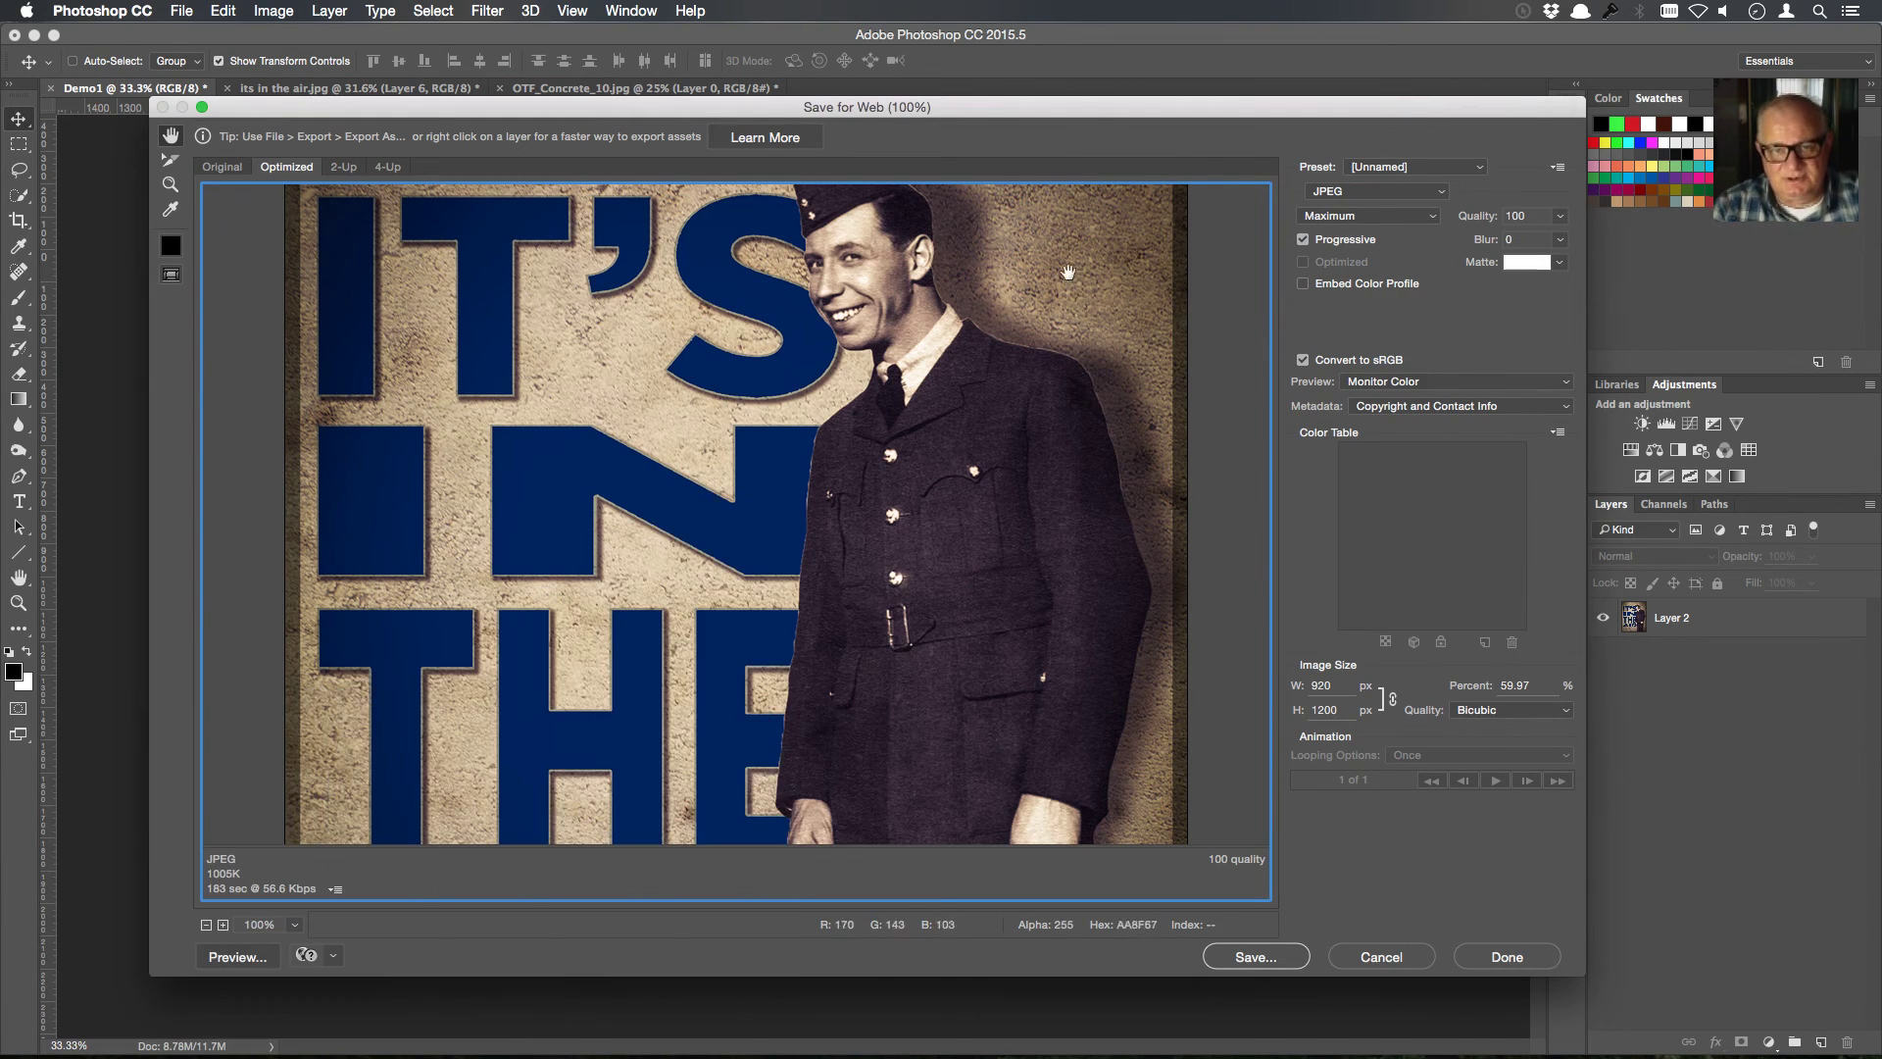
{"action": "scroll", "coordinate": [1085, 393], "scroll_direction": "up", "scroll_amount": 5}
{"action": "scroll", "coordinate": [1078, 402], "scroll_direction": "down", "scroll_amount": 10}
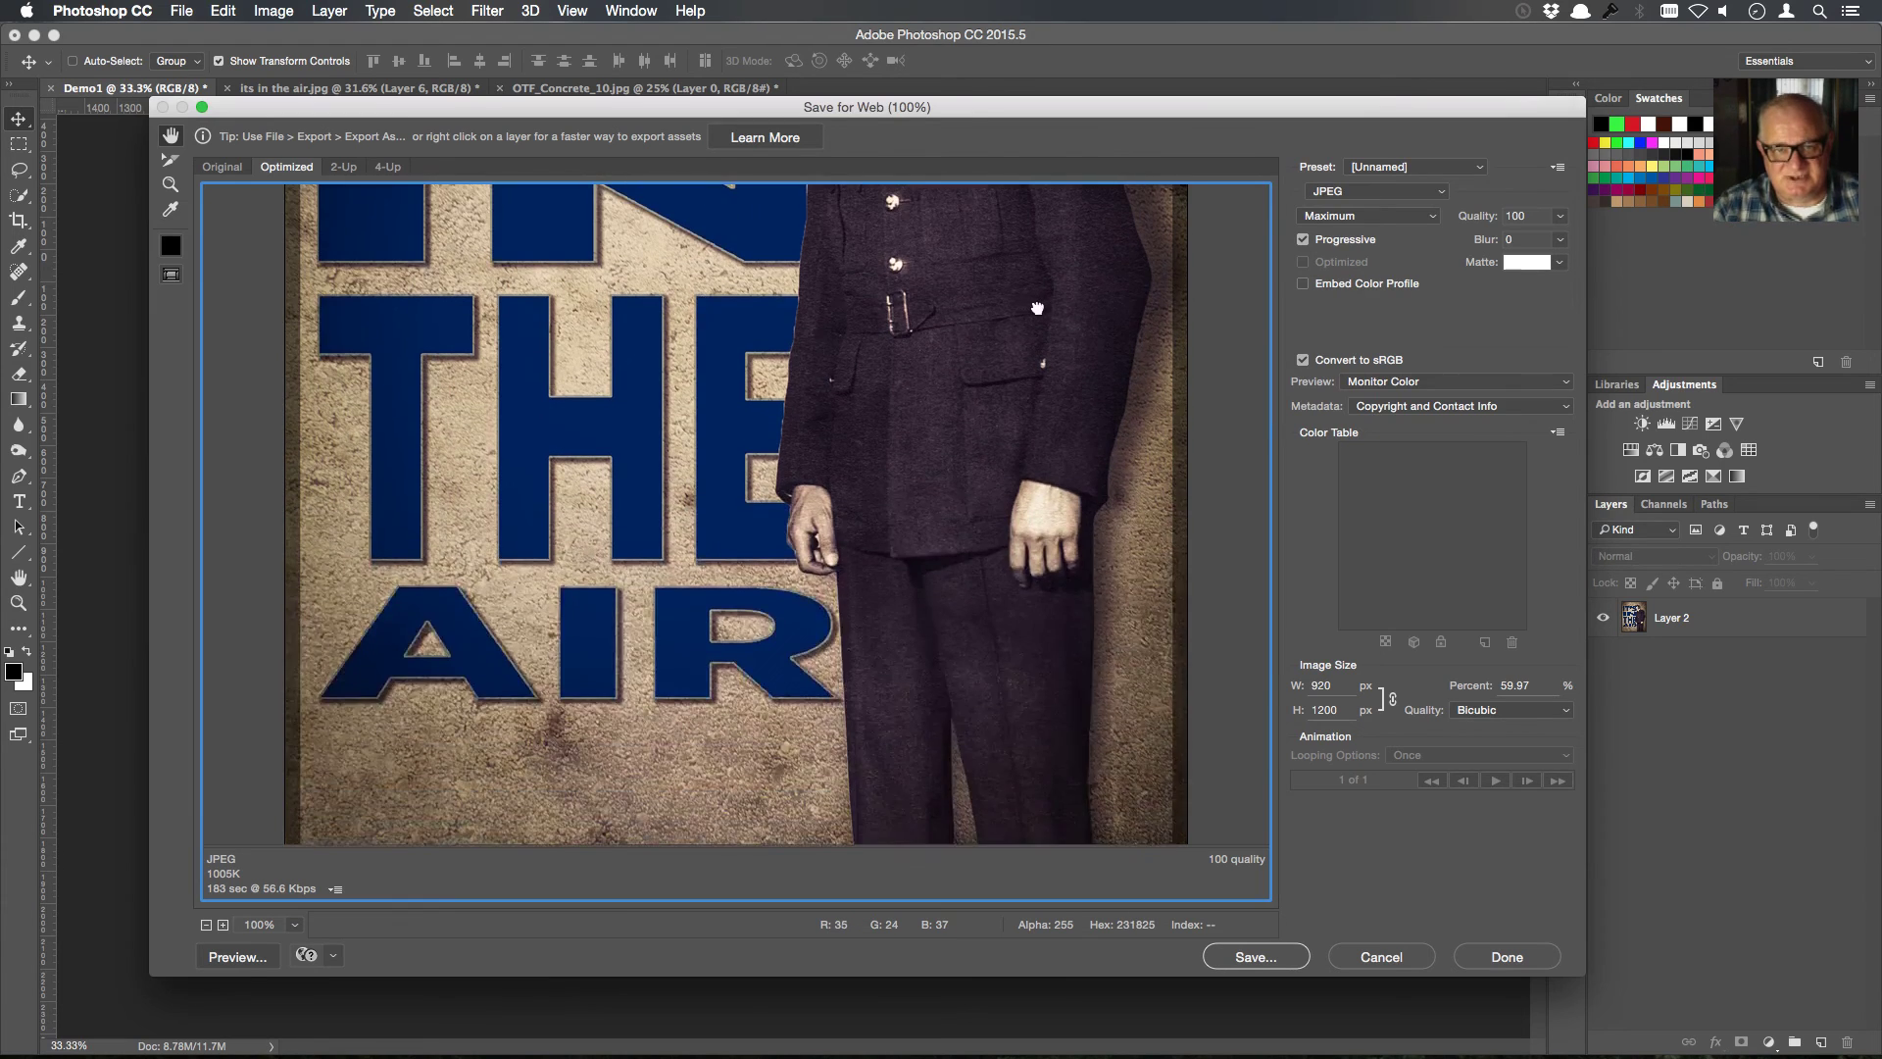
{"action": "scroll", "coordinate": [1049, 422], "scroll_direction": "up", "scroll_amount": 8}
{"action": "scroll", "coordinate": [1045, 428], "scroll_direction": "up", "scroll_amount": 3}
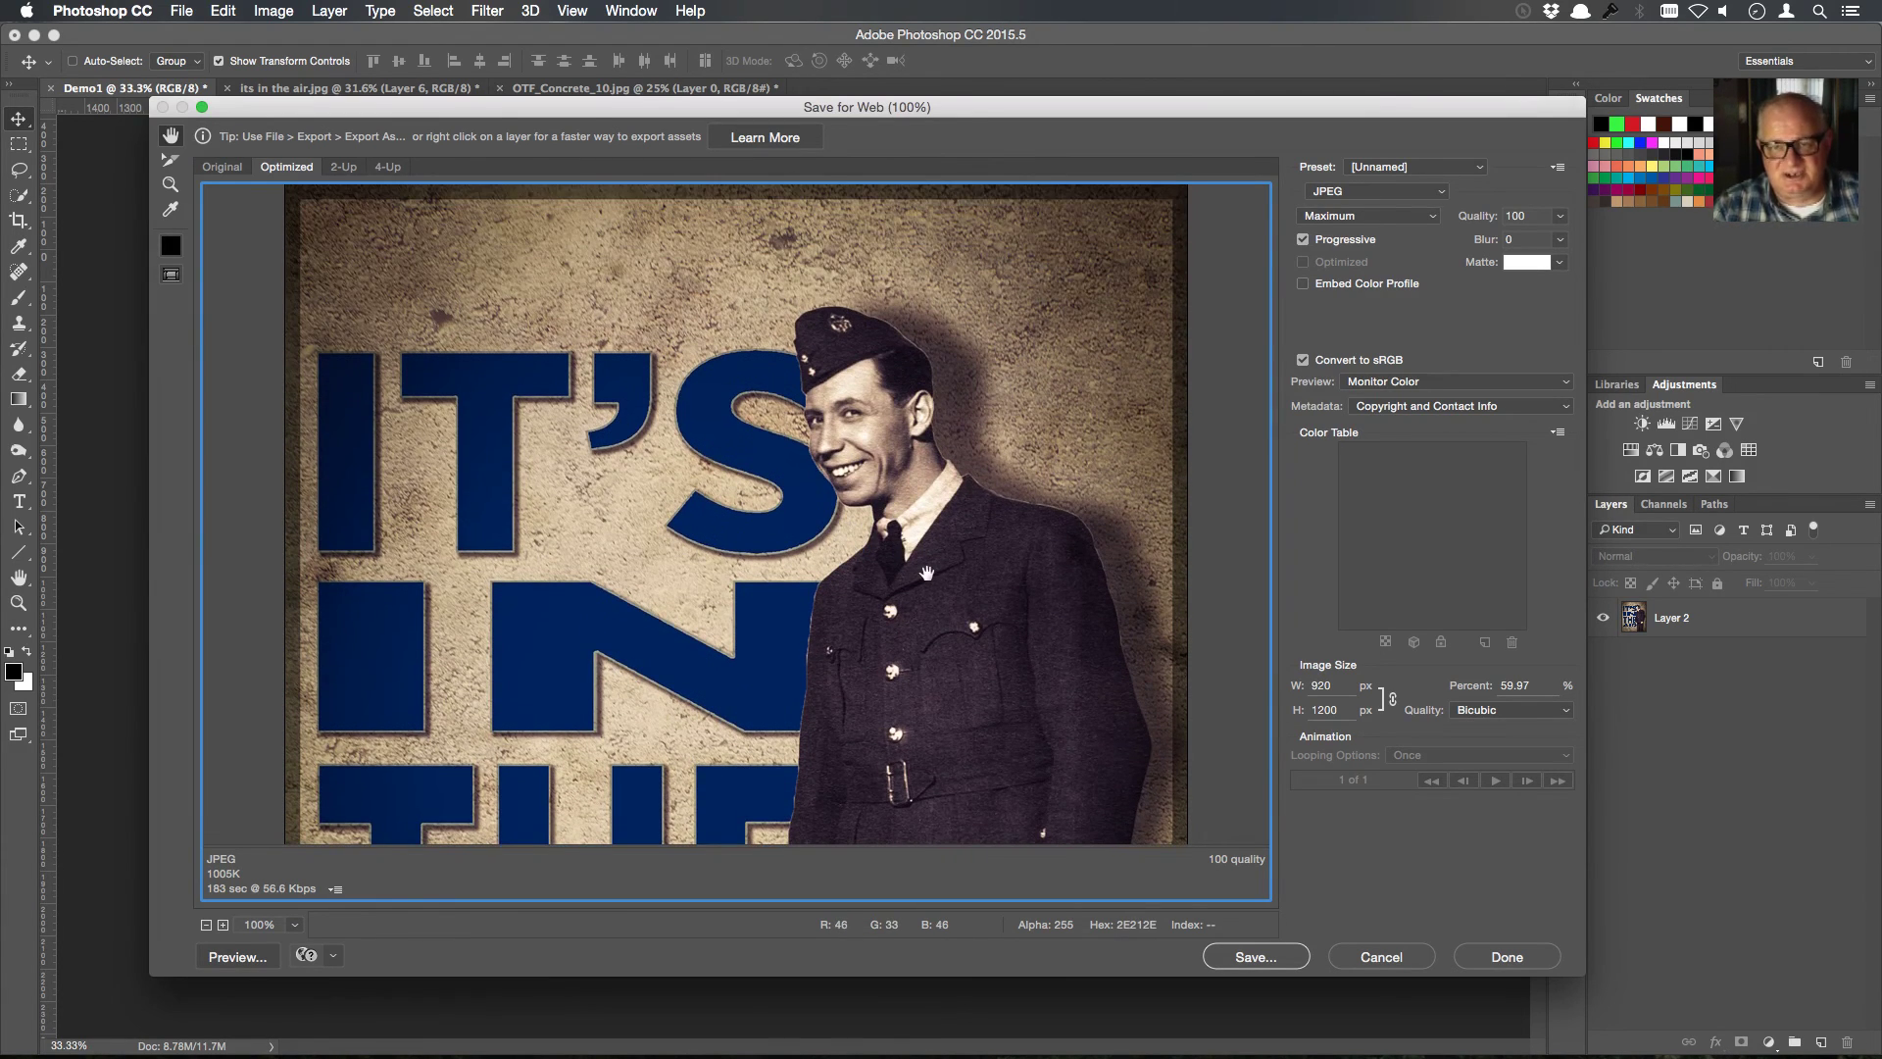
Try the High JPEG compression quality for comparison and return it to Maximum
{"action": "left_click", "coordinate": [1432, 218]}
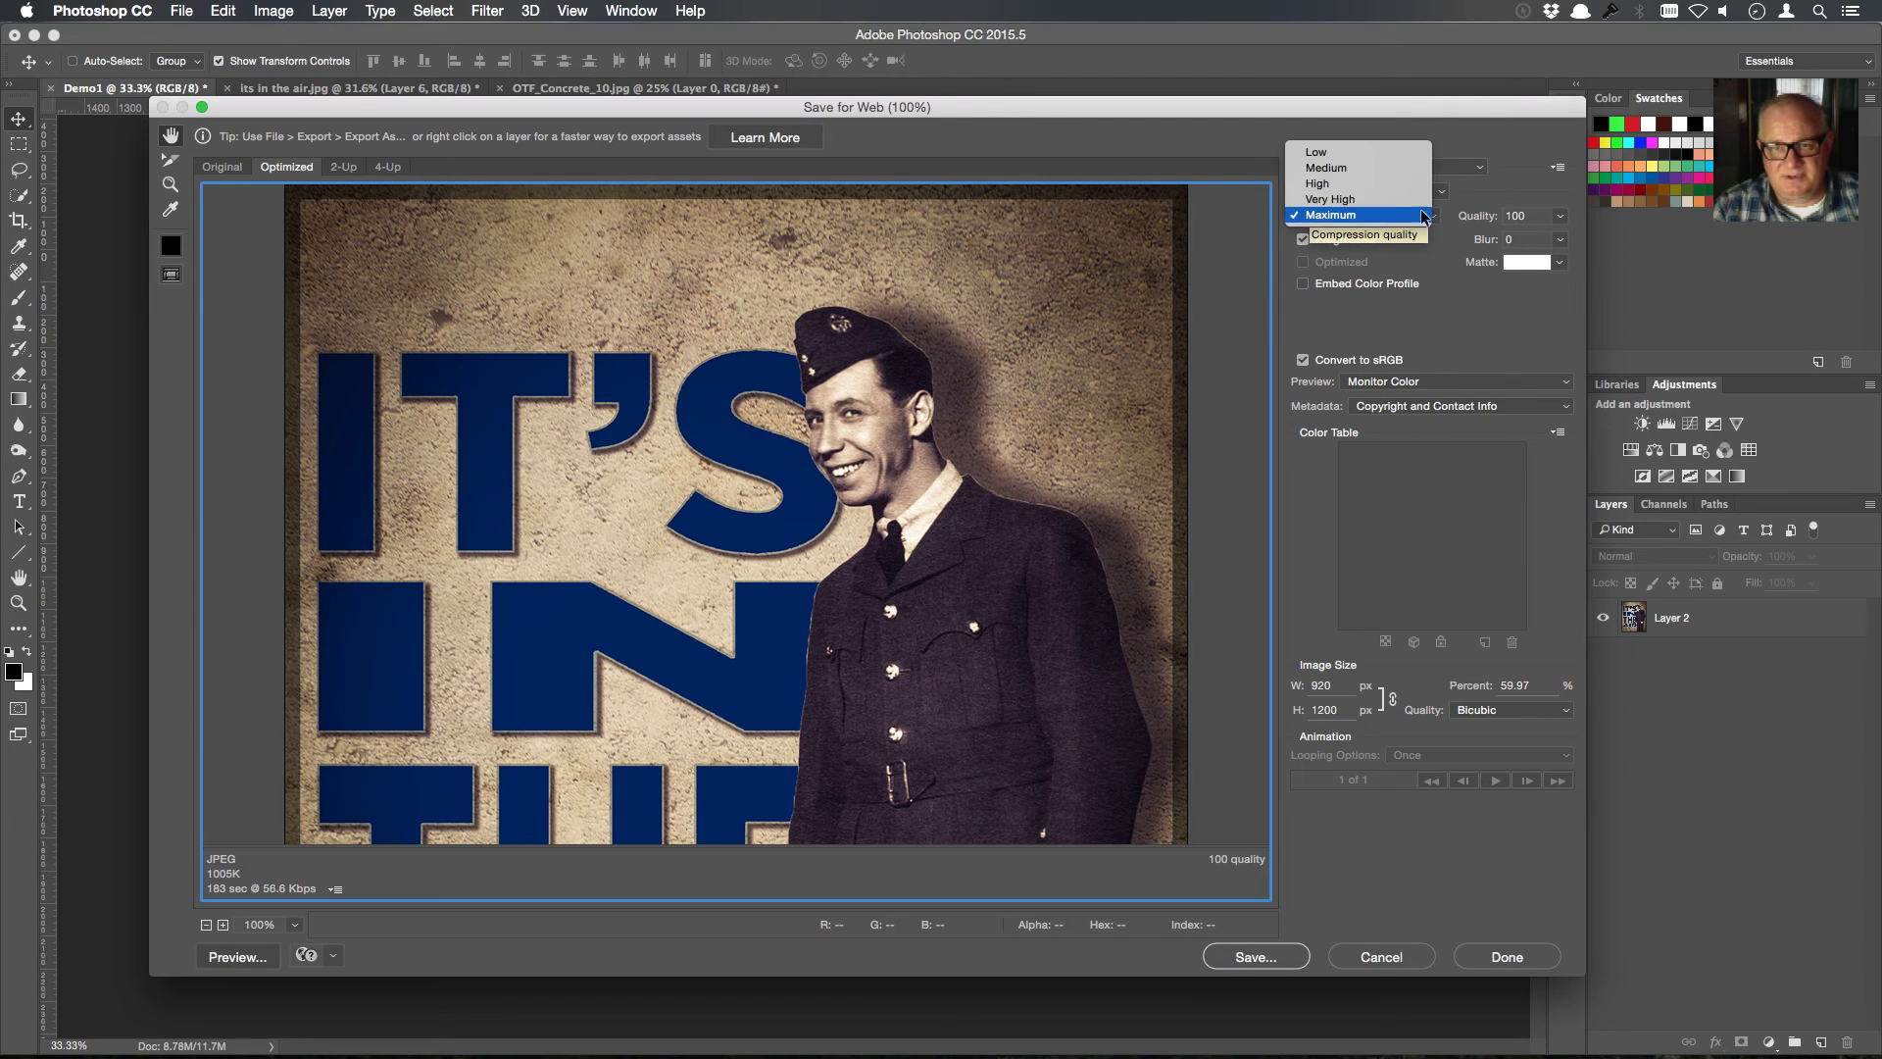
{"action": "left_click", "coordinate": [1403, 184]}
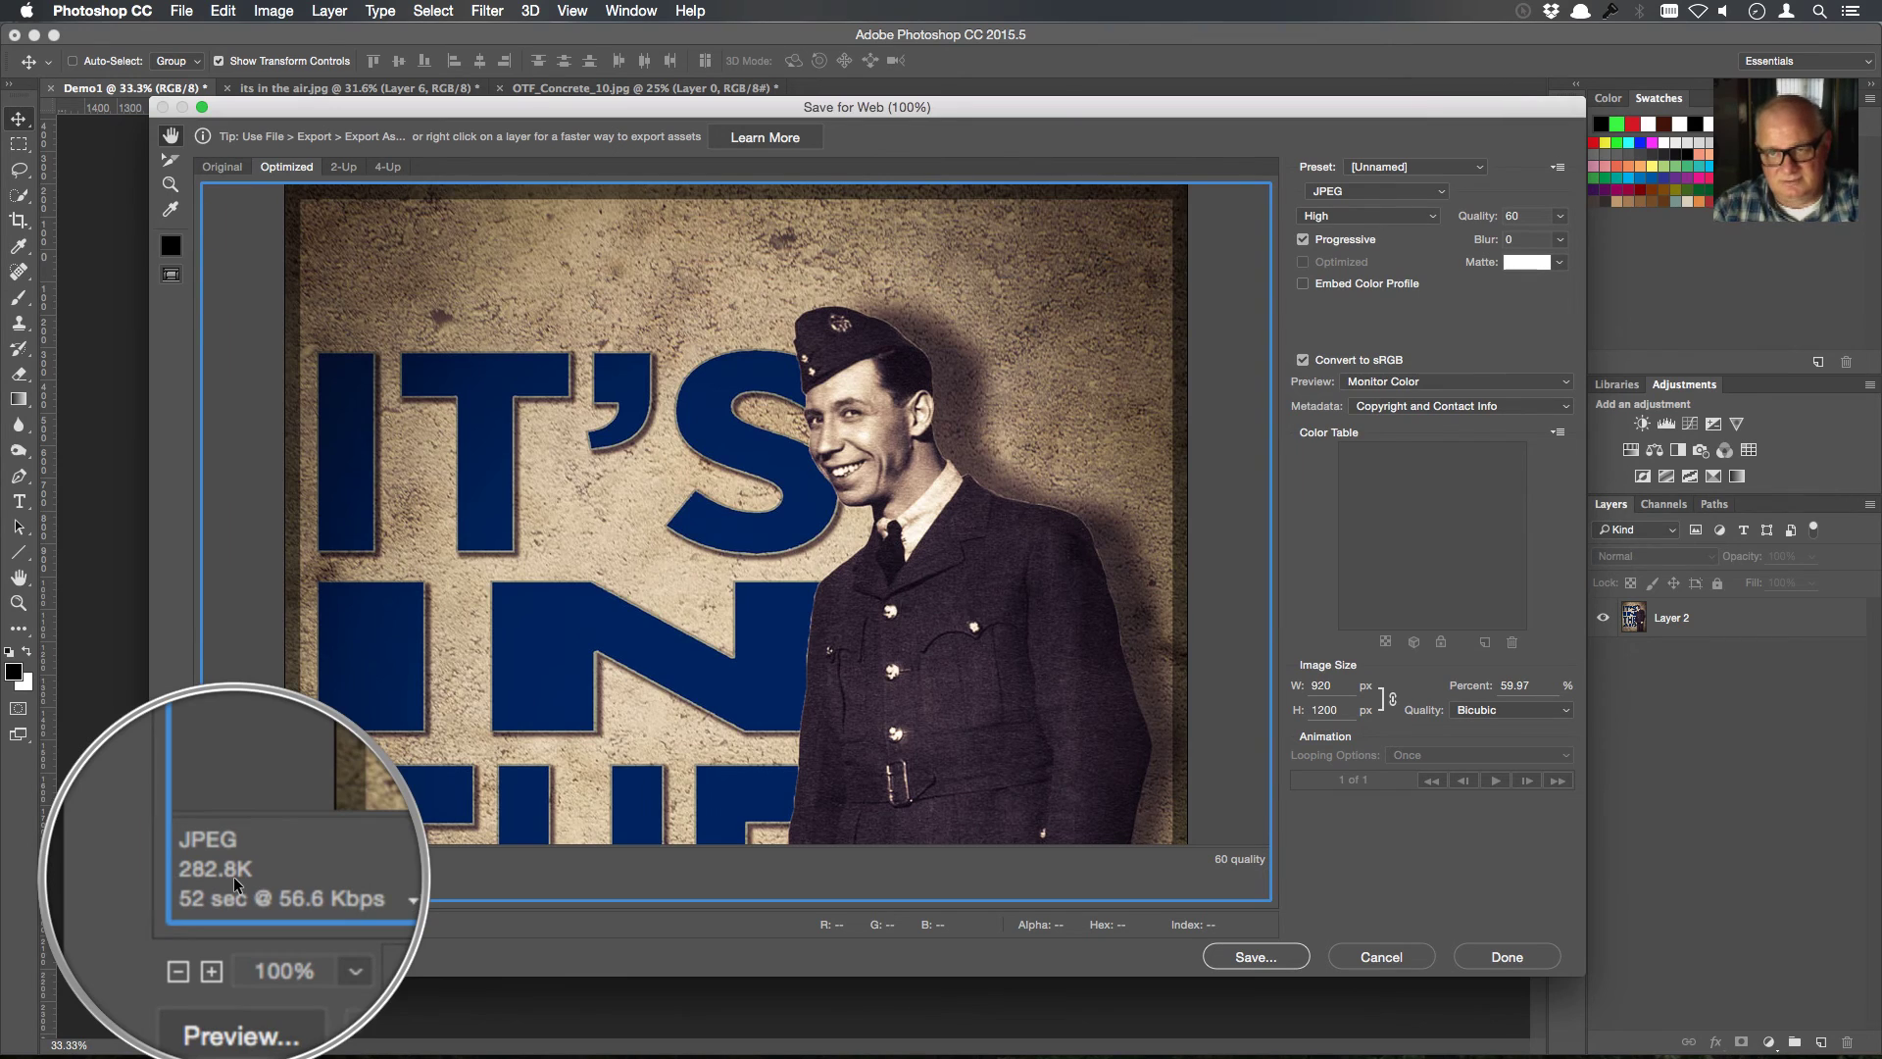
{"action": "left_click", "coordinate": [1432, 216]}
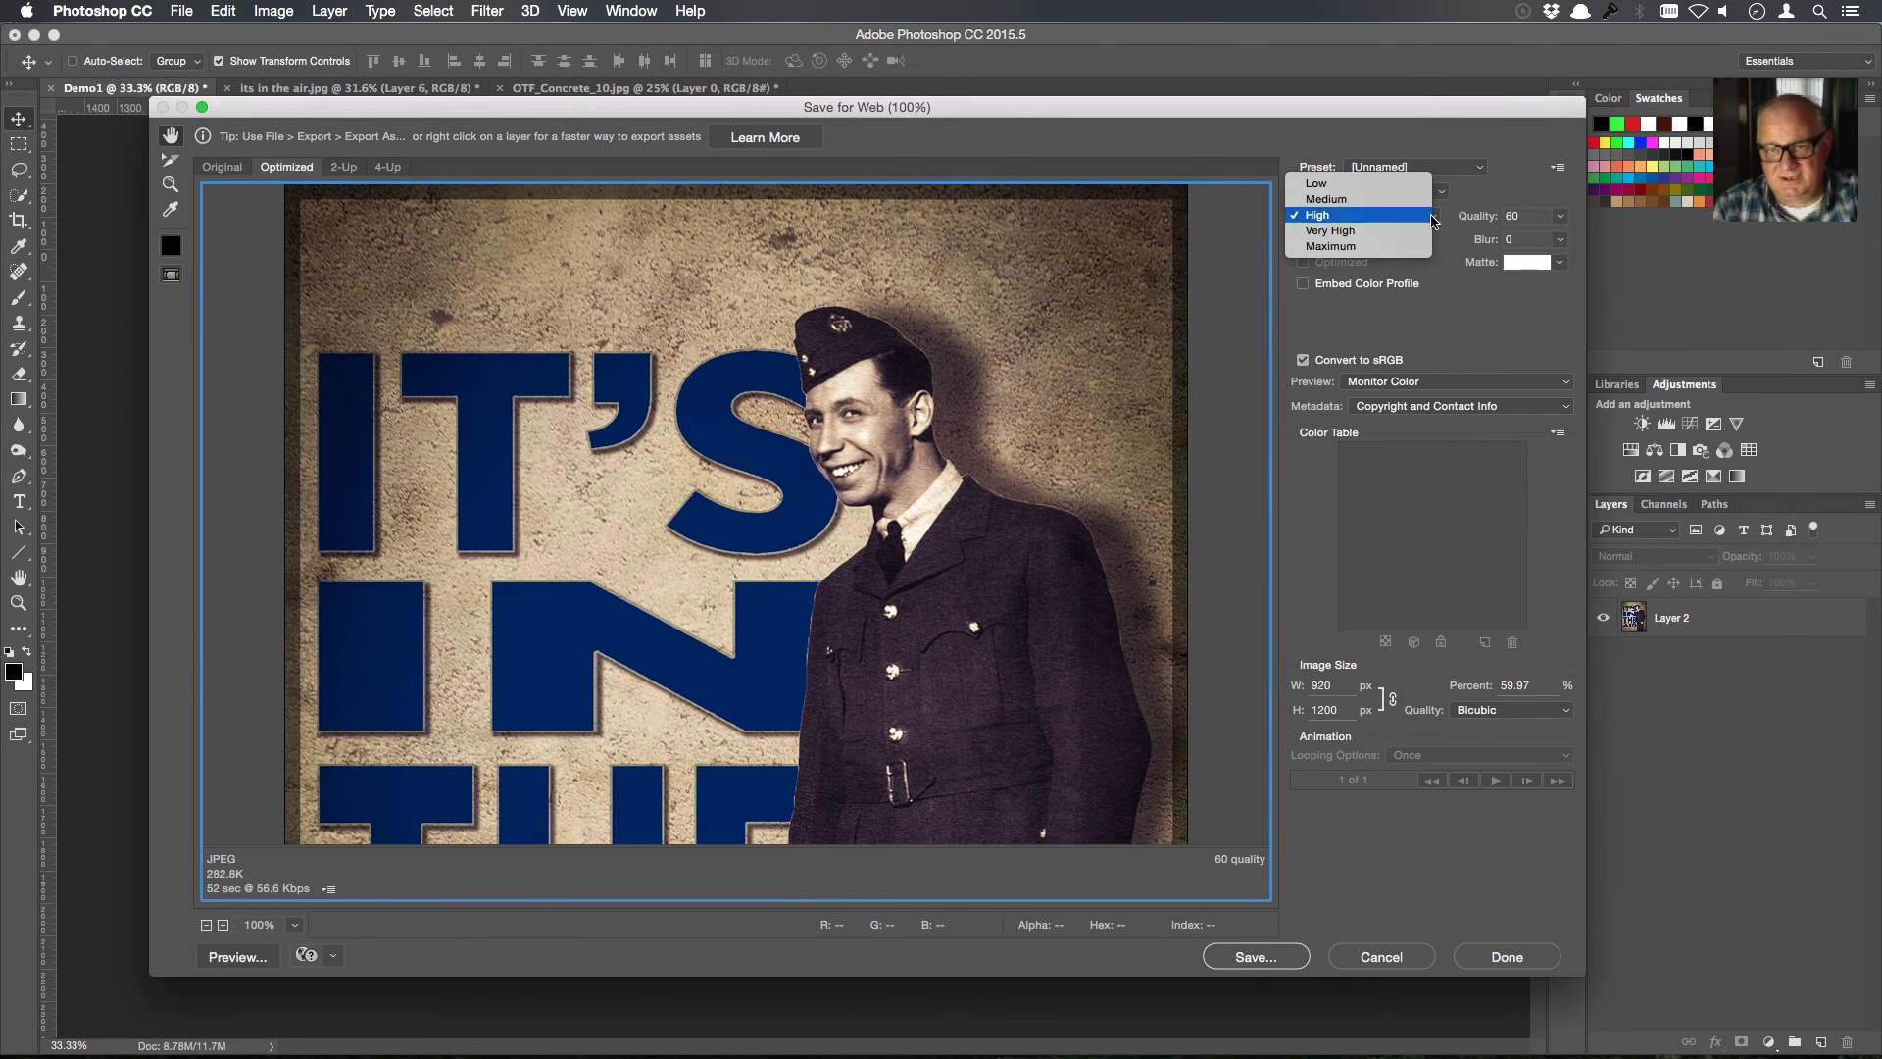
{"action": "left_click", "coordinate": [1399, 247]}
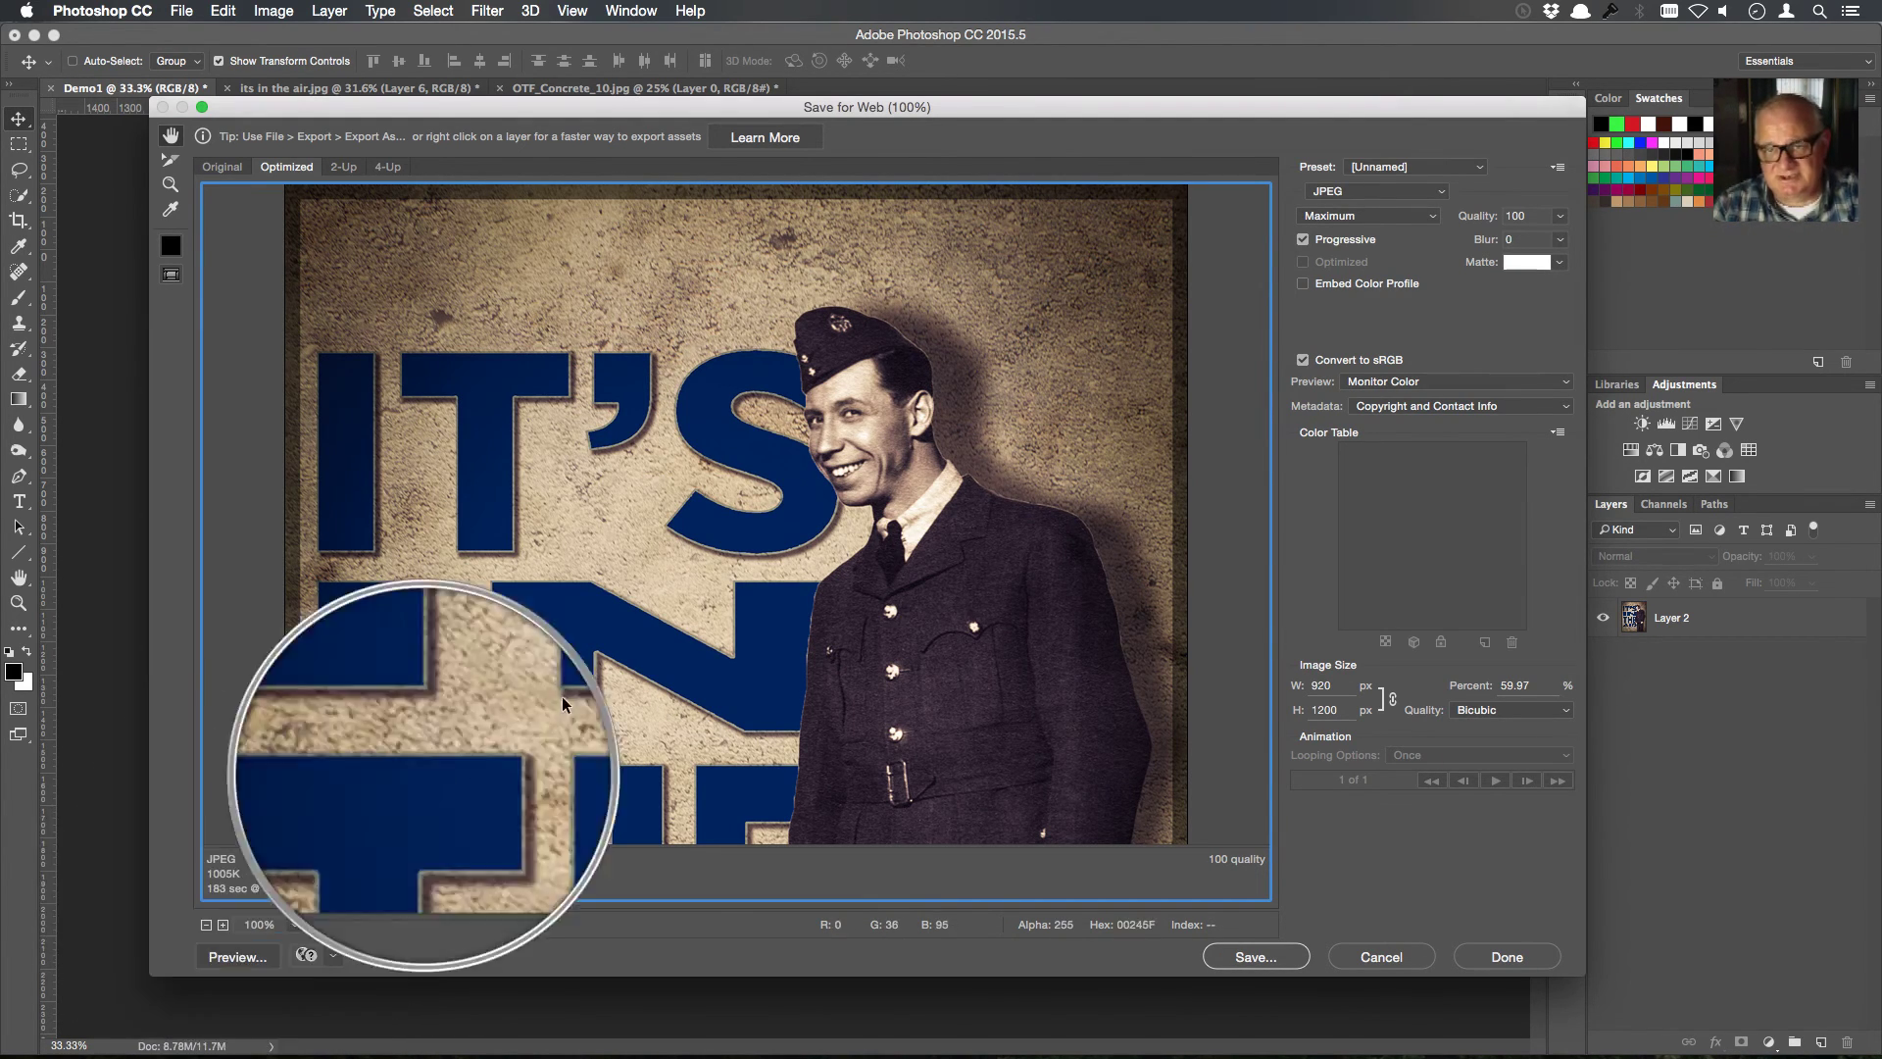
Reduce the JPEG export quality to 50
{"action": "left_click", "coordinate": [1561, 217]}
{"action": "left_click", "coordinate": [1562, 219]}
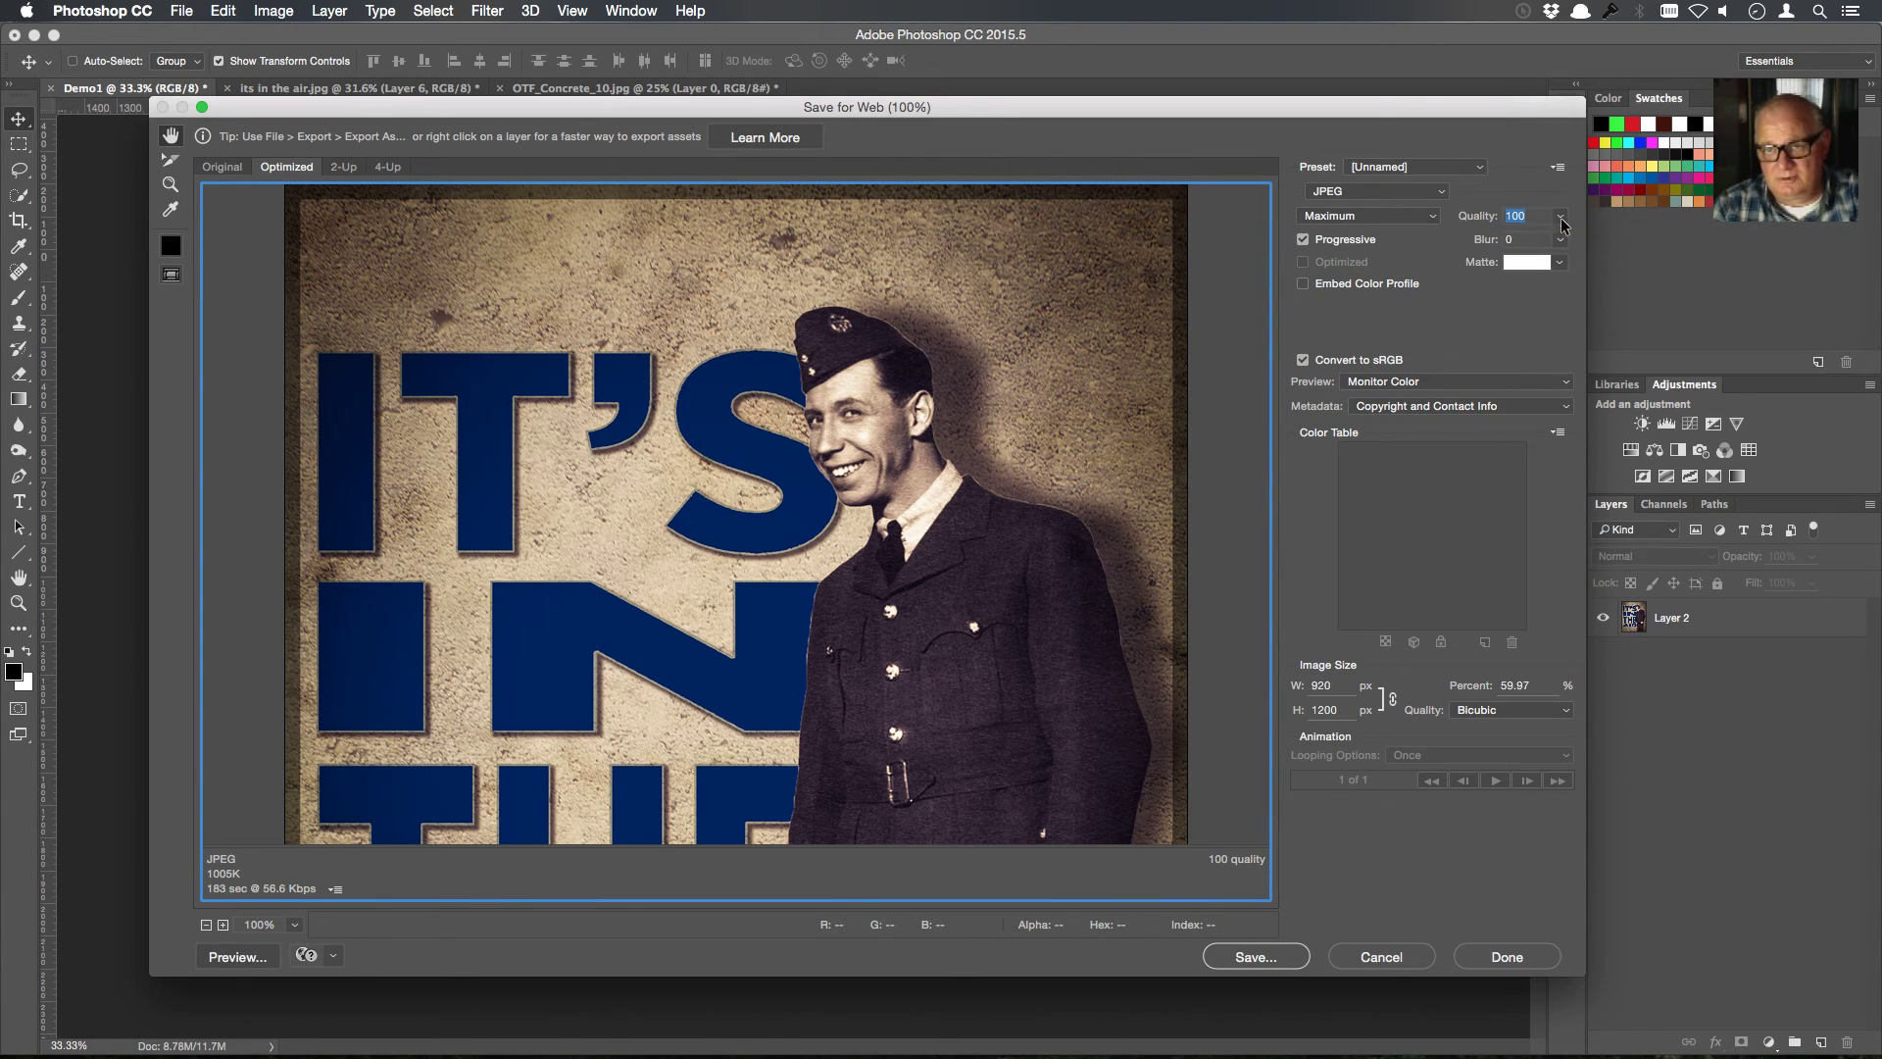
{"action": "left_click", "coordinate": [1561, 219]}
{"action": "left_click_drag", "start_coordinate": [1543, 237], "coordinate": [1523, 241]}
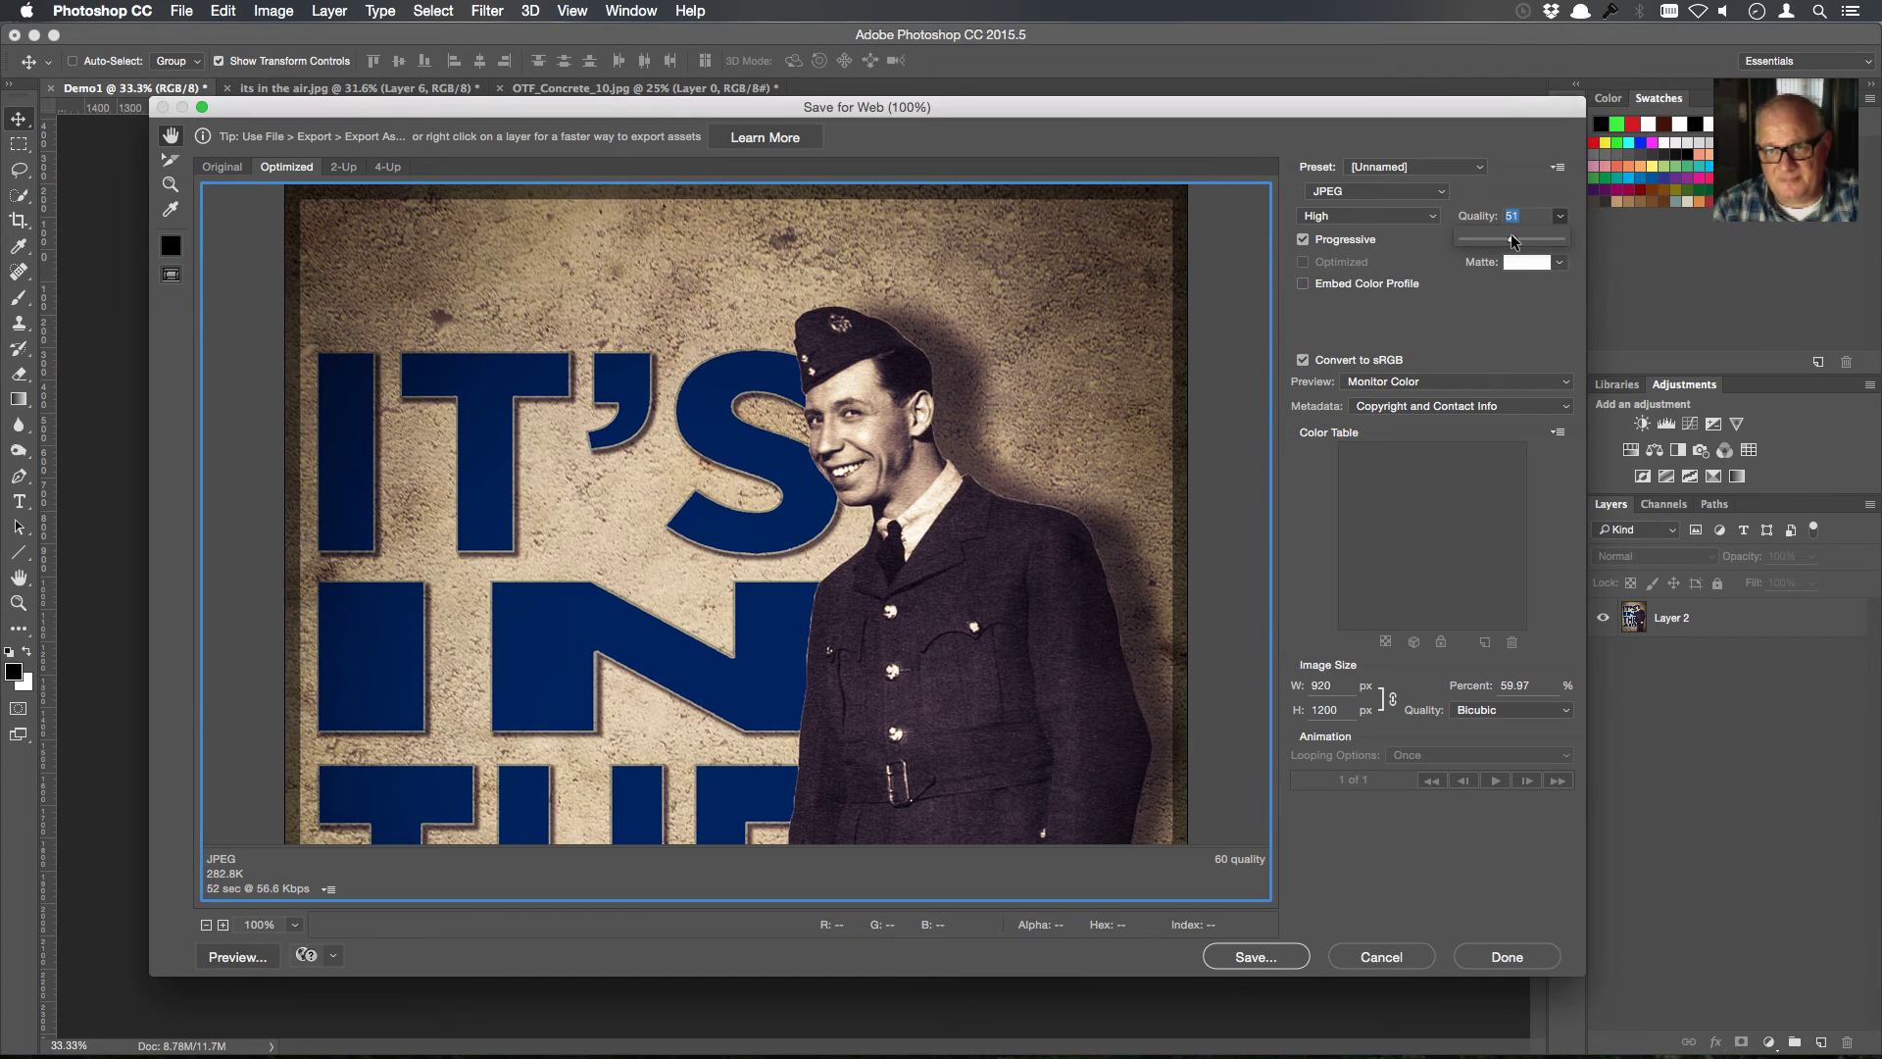
{"action": "left_click", "coordinate": [1513, 301]}
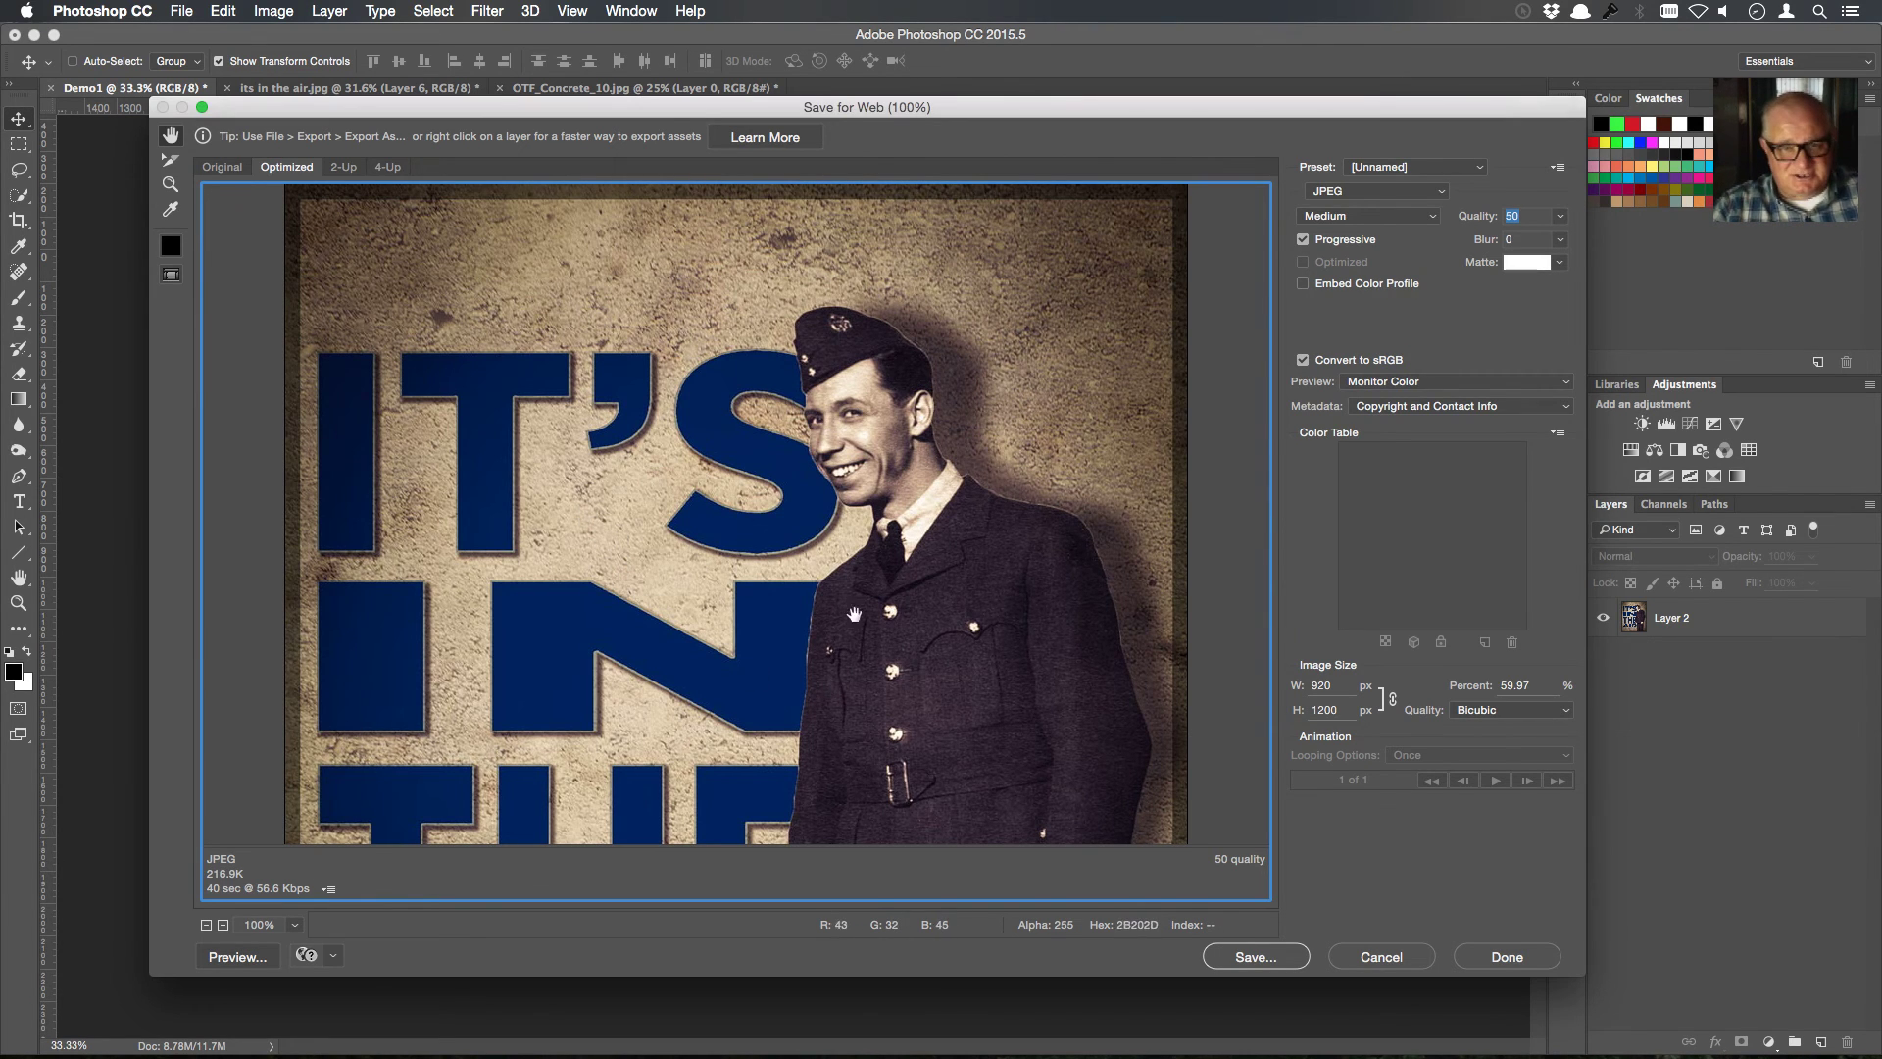
Examine the whole poster preview at the reduced quality for compression artifacts in the lettering, face and uniform
{"action": "scroll", "coordinate": [858, 652], "scroll_direction": "down", "scroll_amount": 5}
{"action": "scroll", "coordinate": [871, 614], "scroll_direction": "up", "scroll_amount": 5}
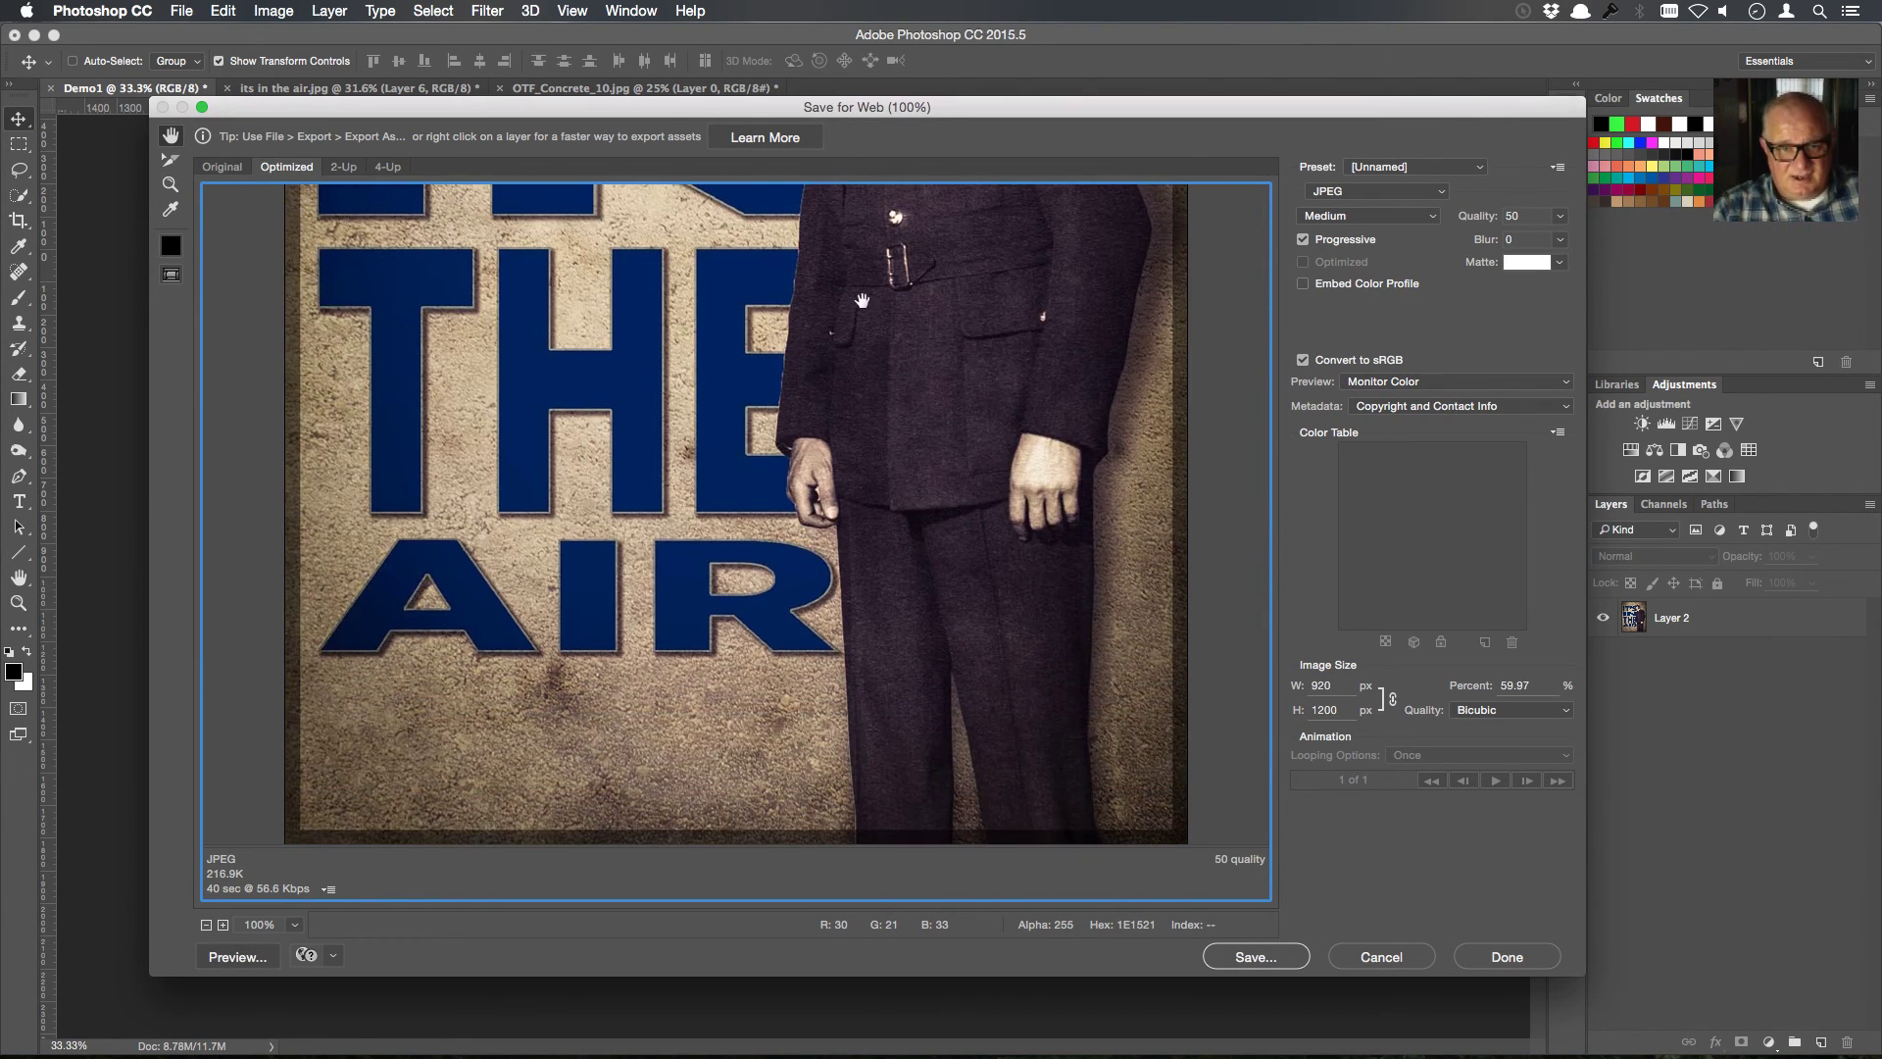
{"action": "scroll", "coordinate": [849, 716], "scroll_direction": "down", "scroll_amount": 7}
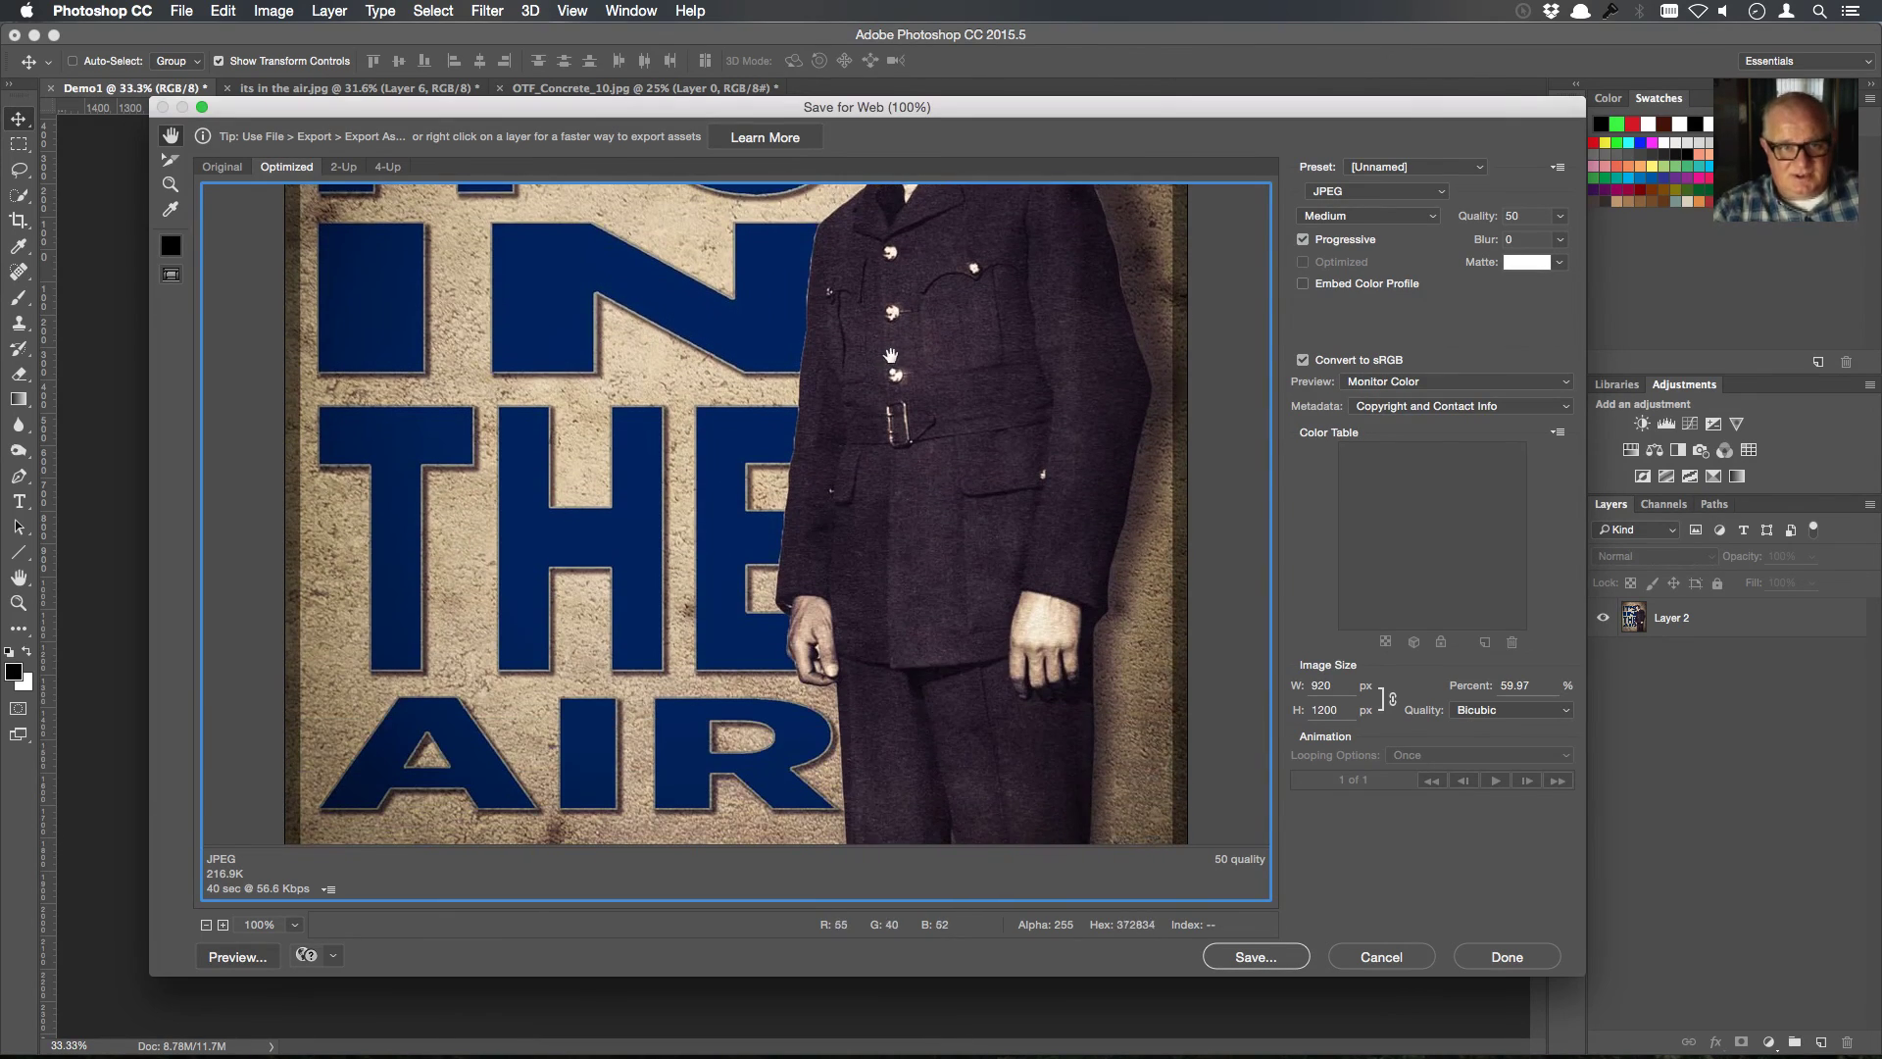
{"action": "scroll", "coordinate": [931, 582], "scroll_direction": "up", "scroll_amount": 7}
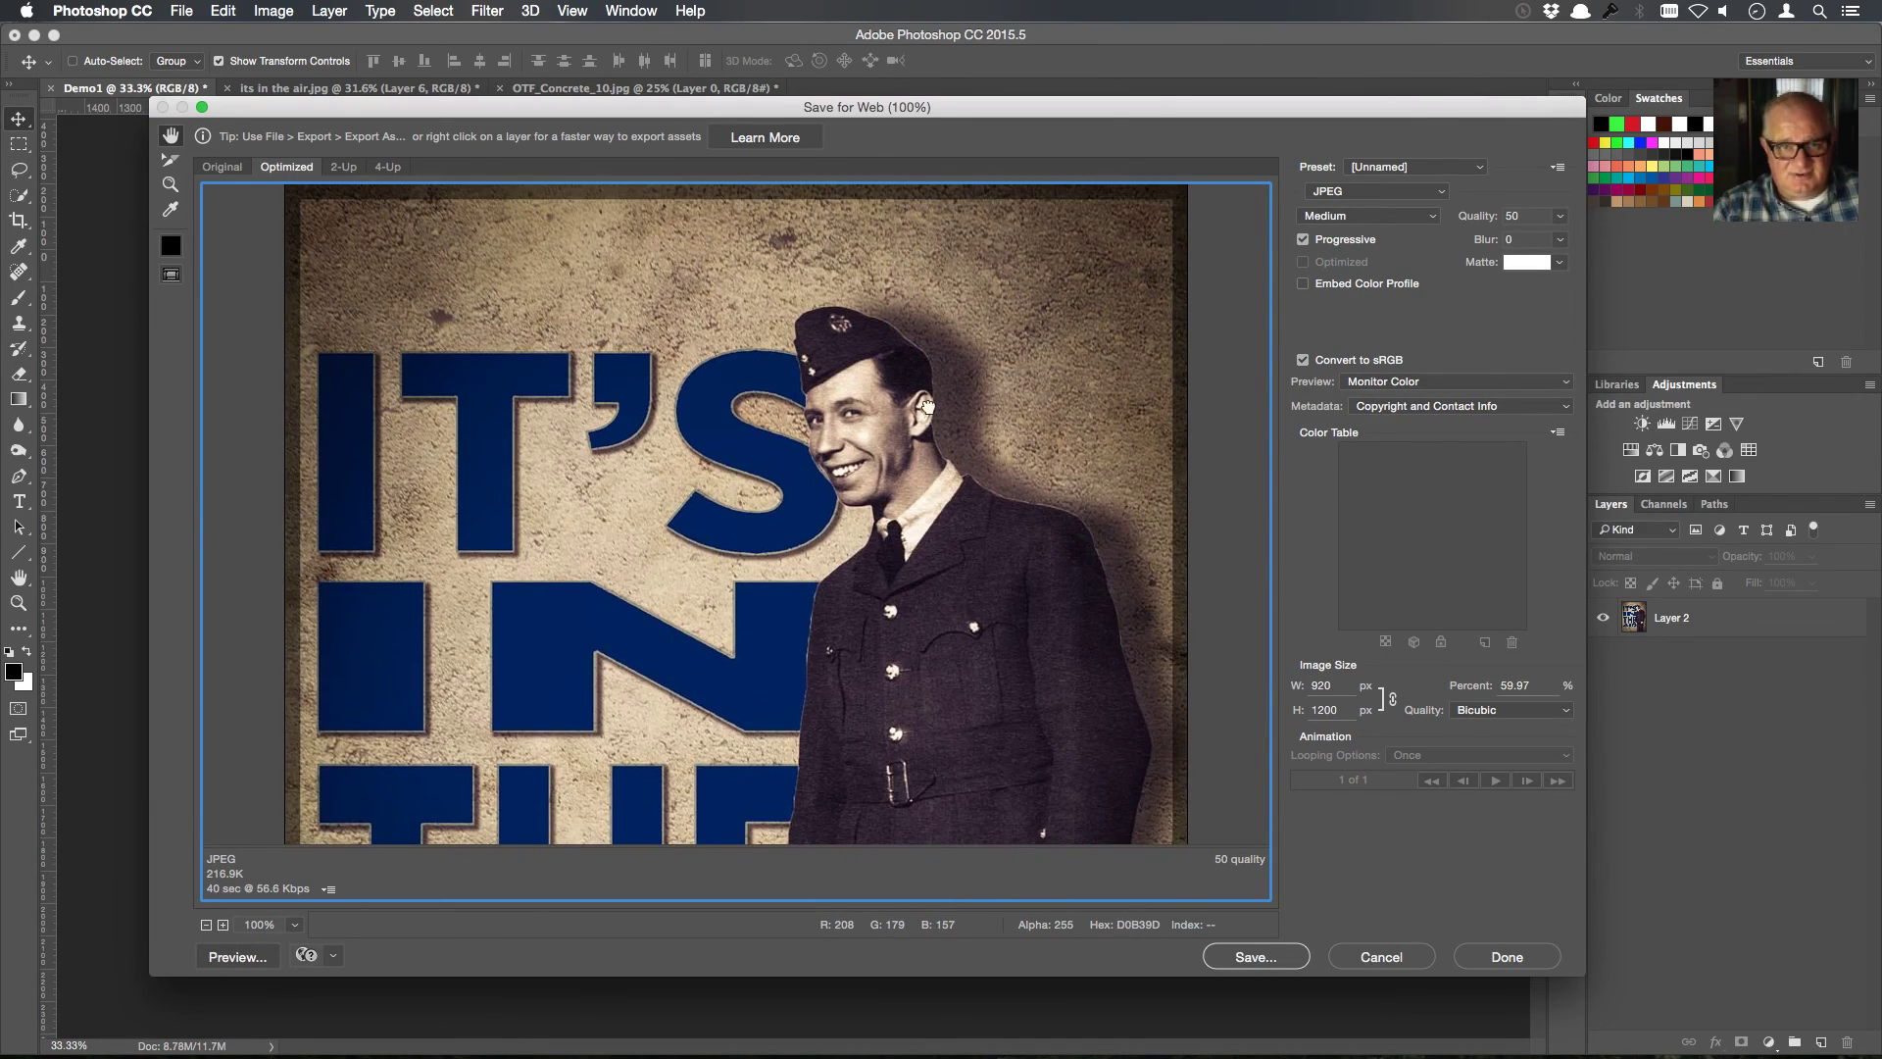
{"action": "scroll", "coordinate": [929, 407], "scroll_direction": "down", "scroll_amount": 6}
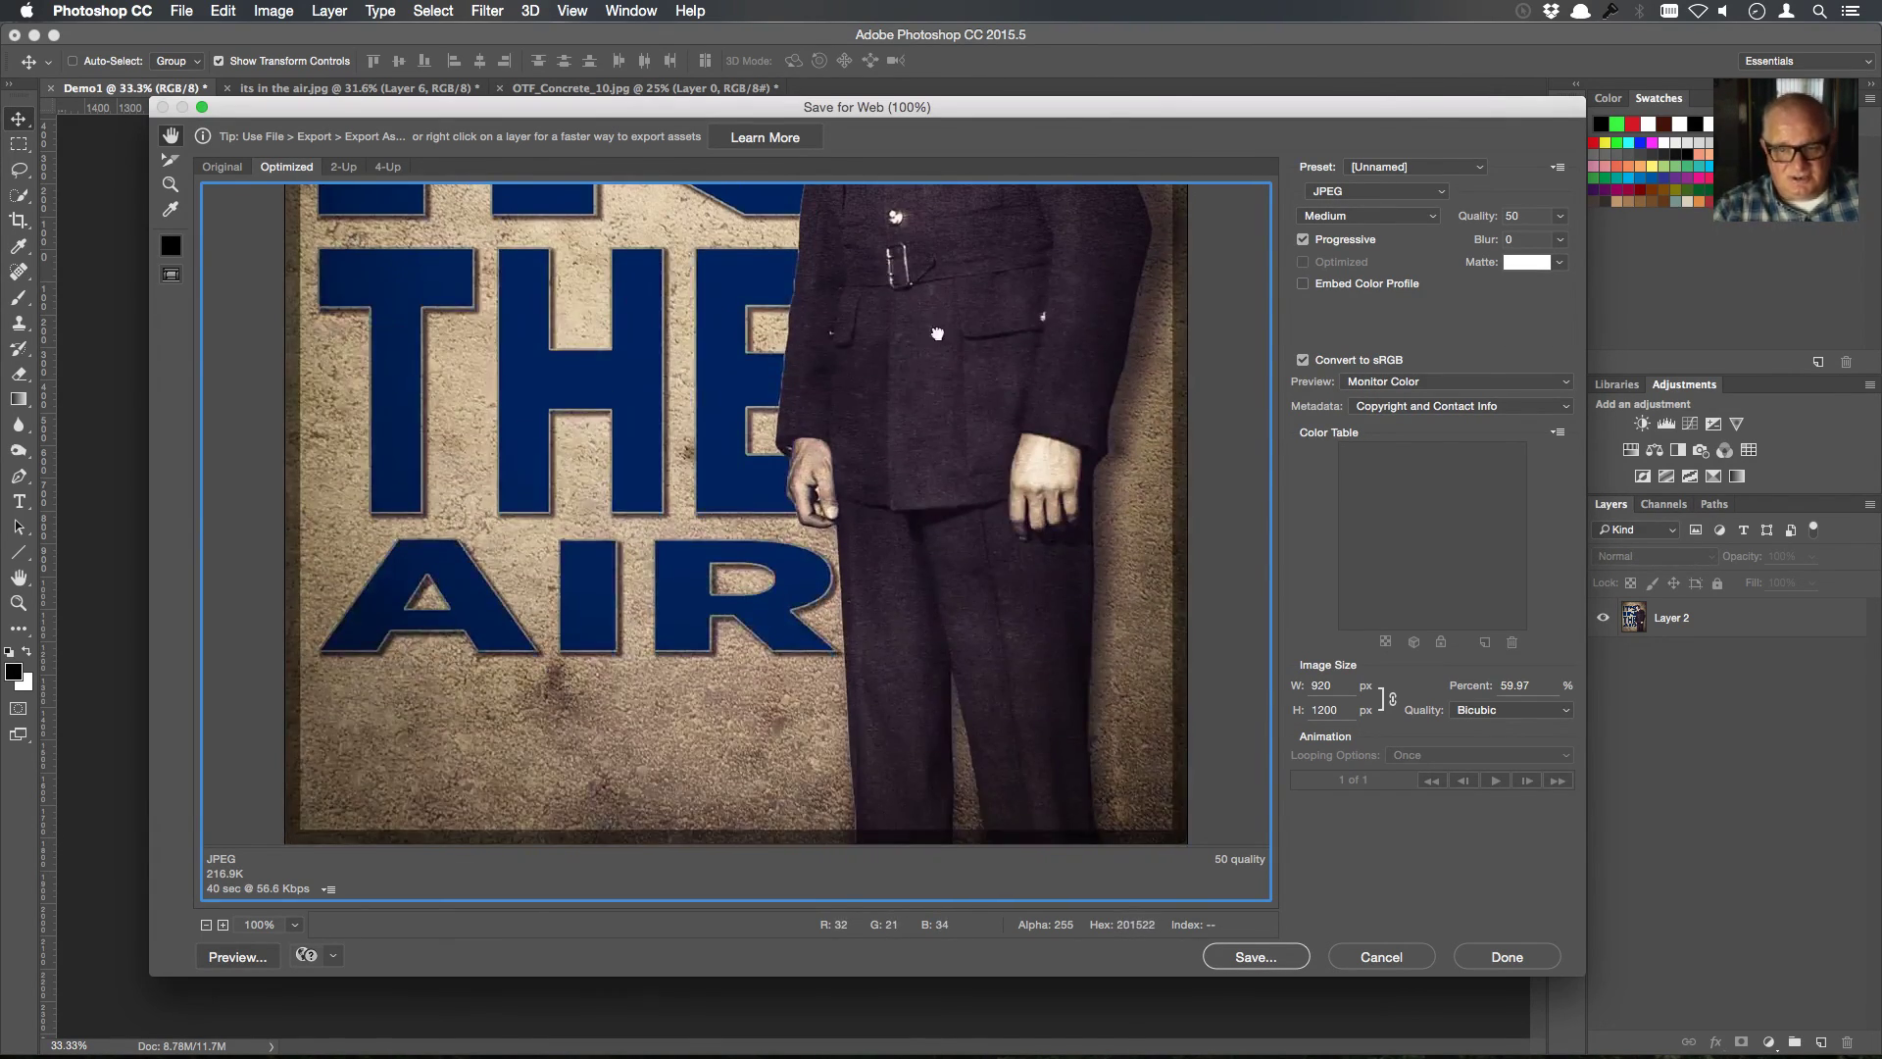
{"action": "scroll", "coordinate": [860, 312], "scroll_direction": "up", "scroll_amount": 6}
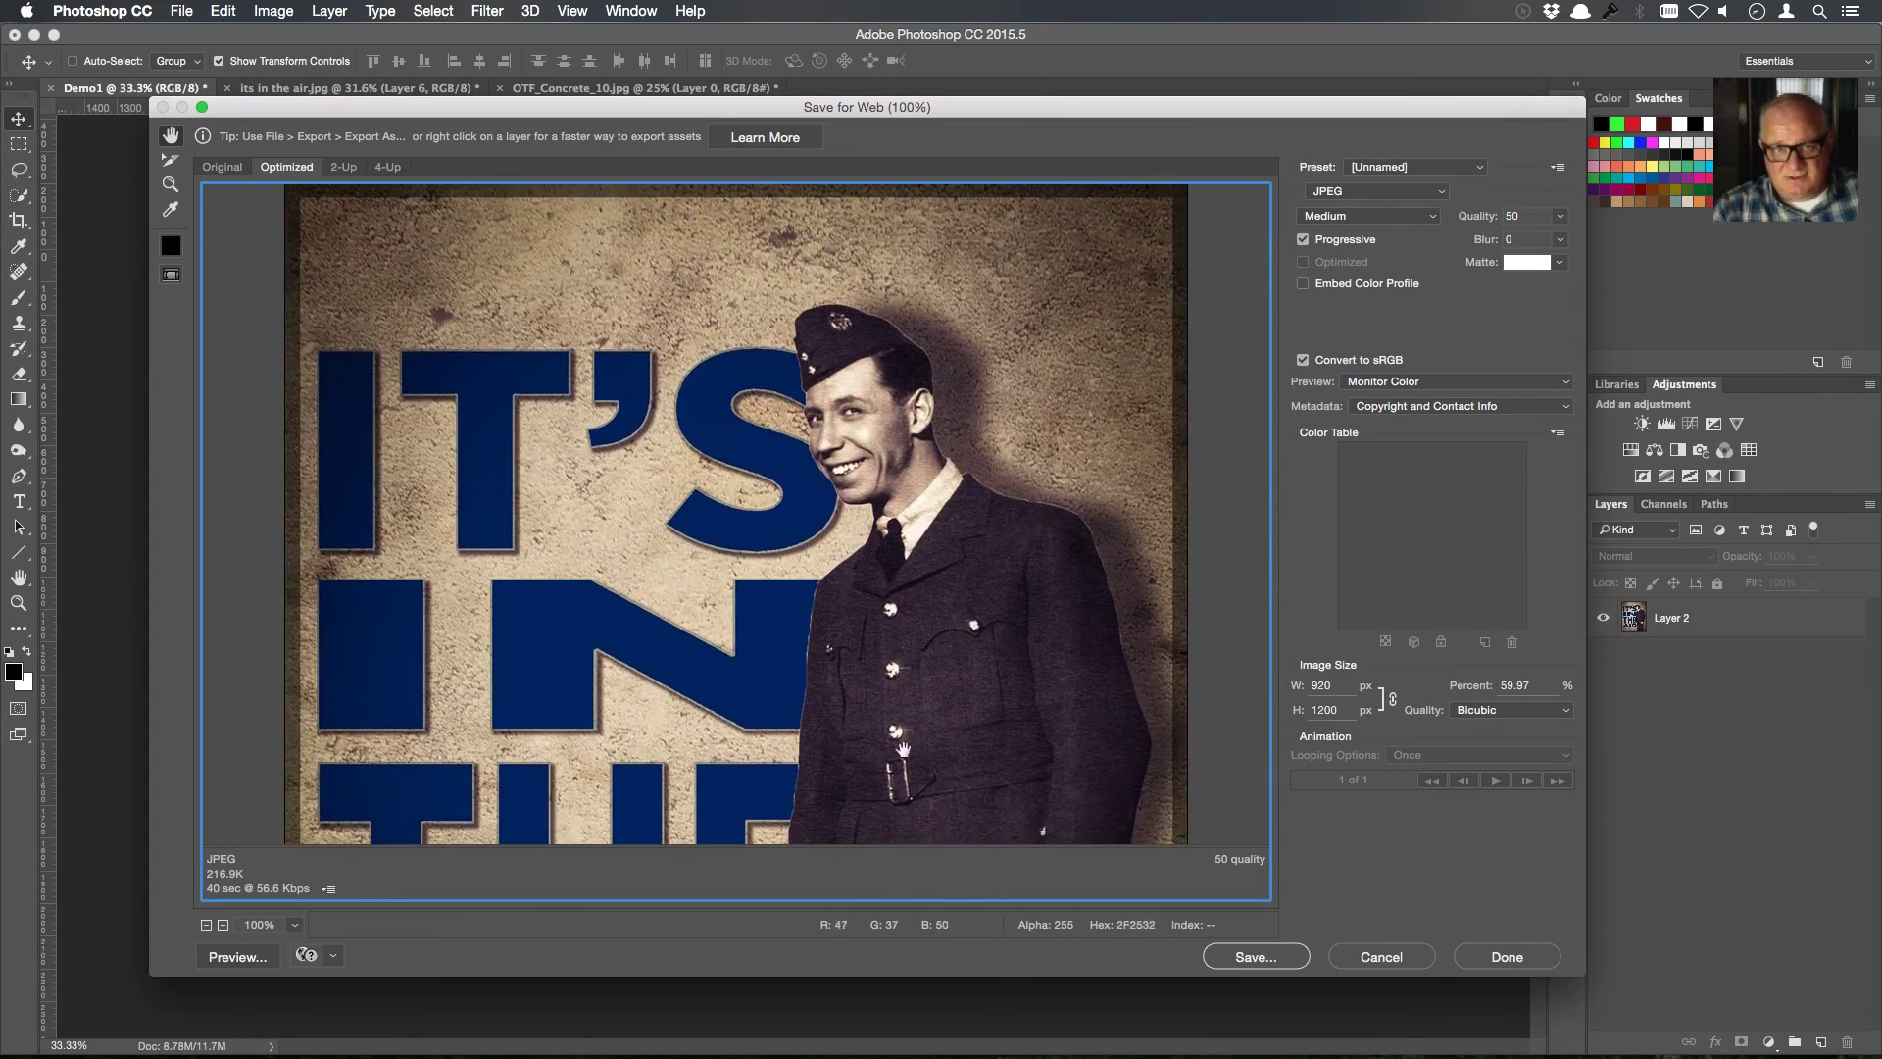
{"action": "scroll", "coordinate": [992, 238], "scroll_direction": "down", "scroll_amount": 6}
{"action": "scroll", "coordinate": [991, 238], "scroll_direction": "up", "scroll_amount": 3}
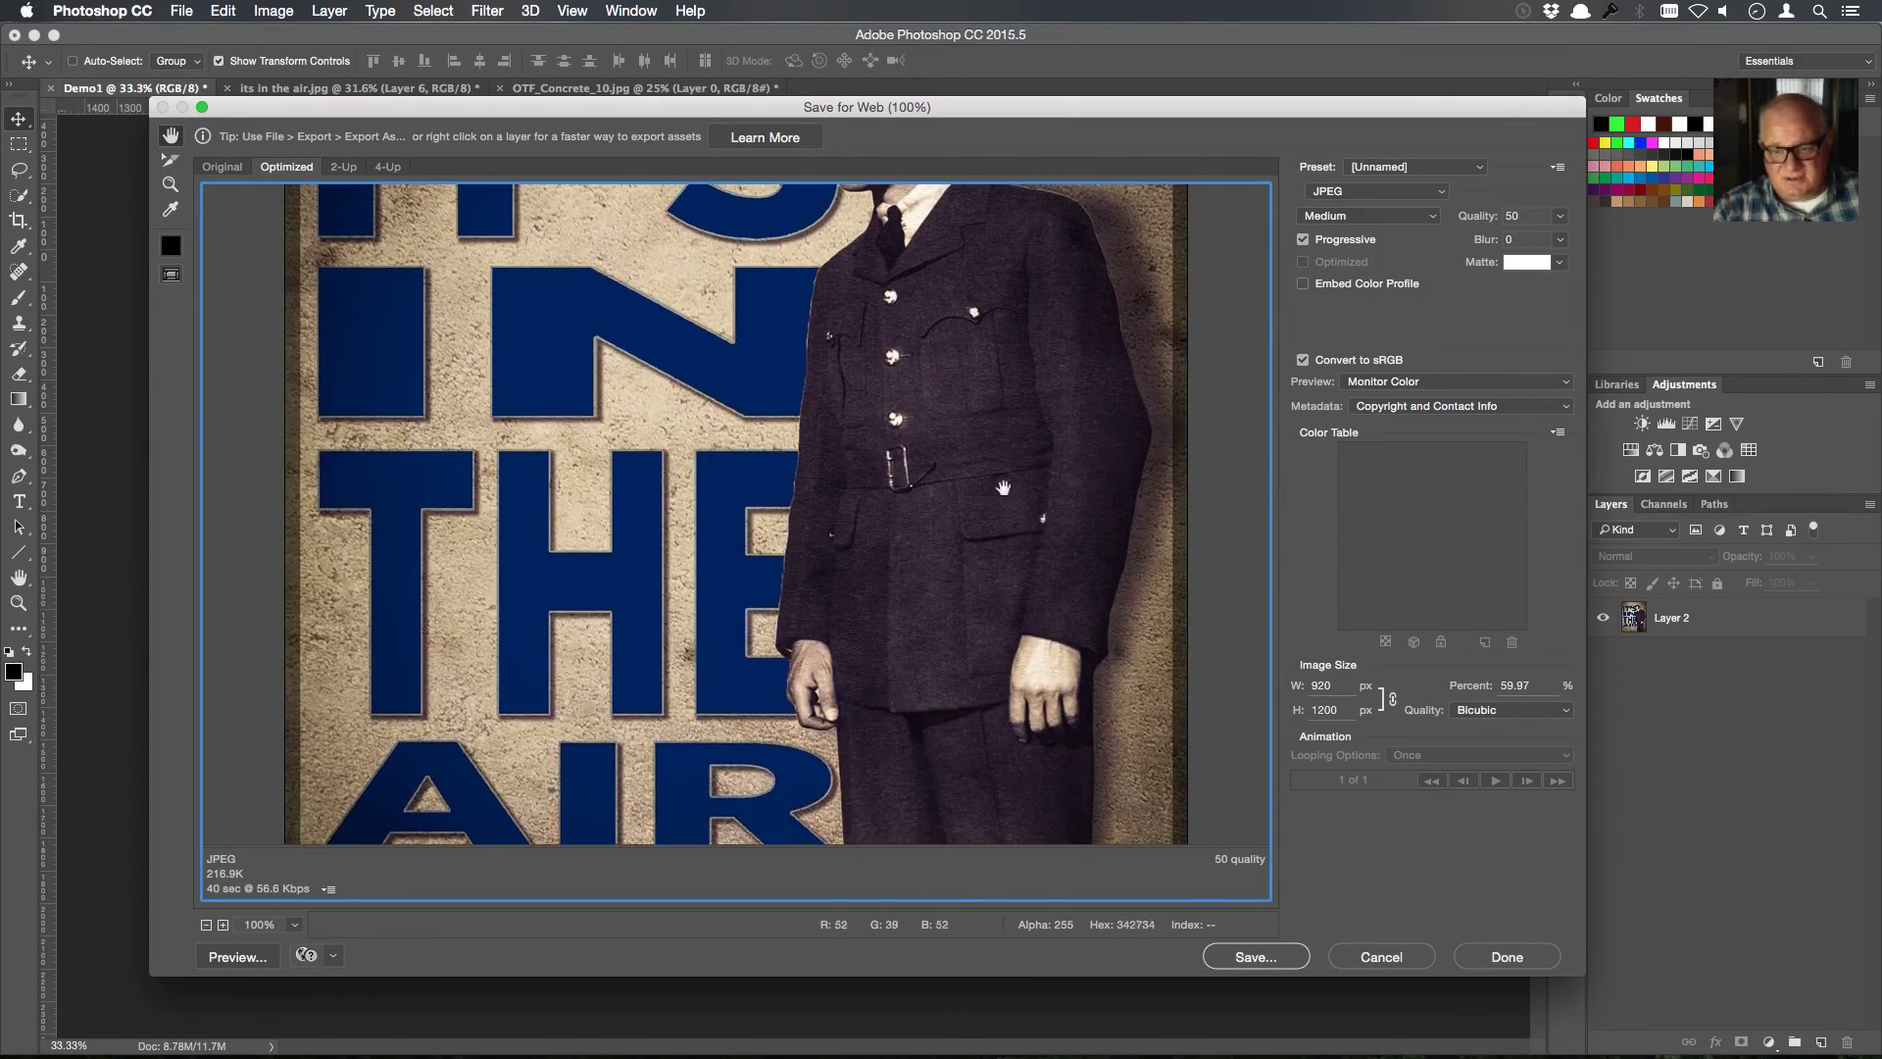
Save the optimized image to the Desktop as Demo1.jpg with the Images Only format
{"action": "left_click", "coordinate": [1257, 957]}
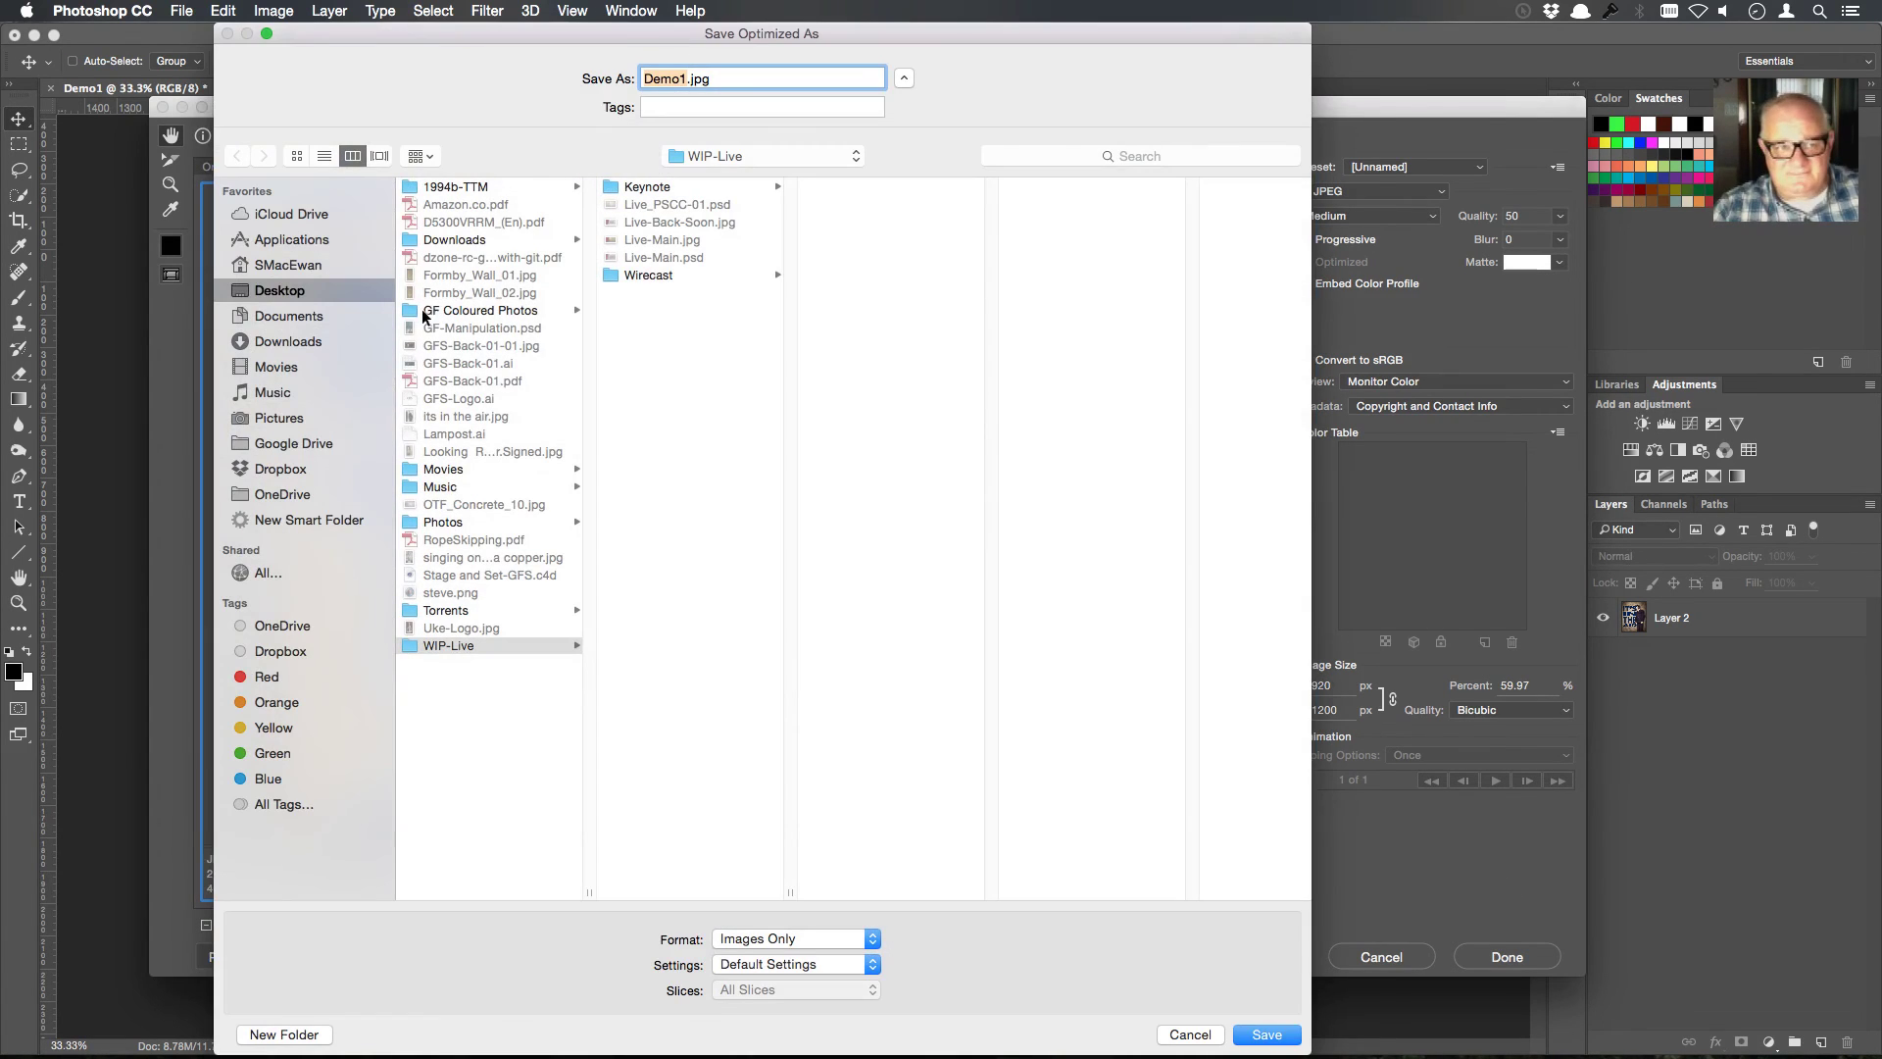
{"action": "left_click", "coordinate": [289, 292]}
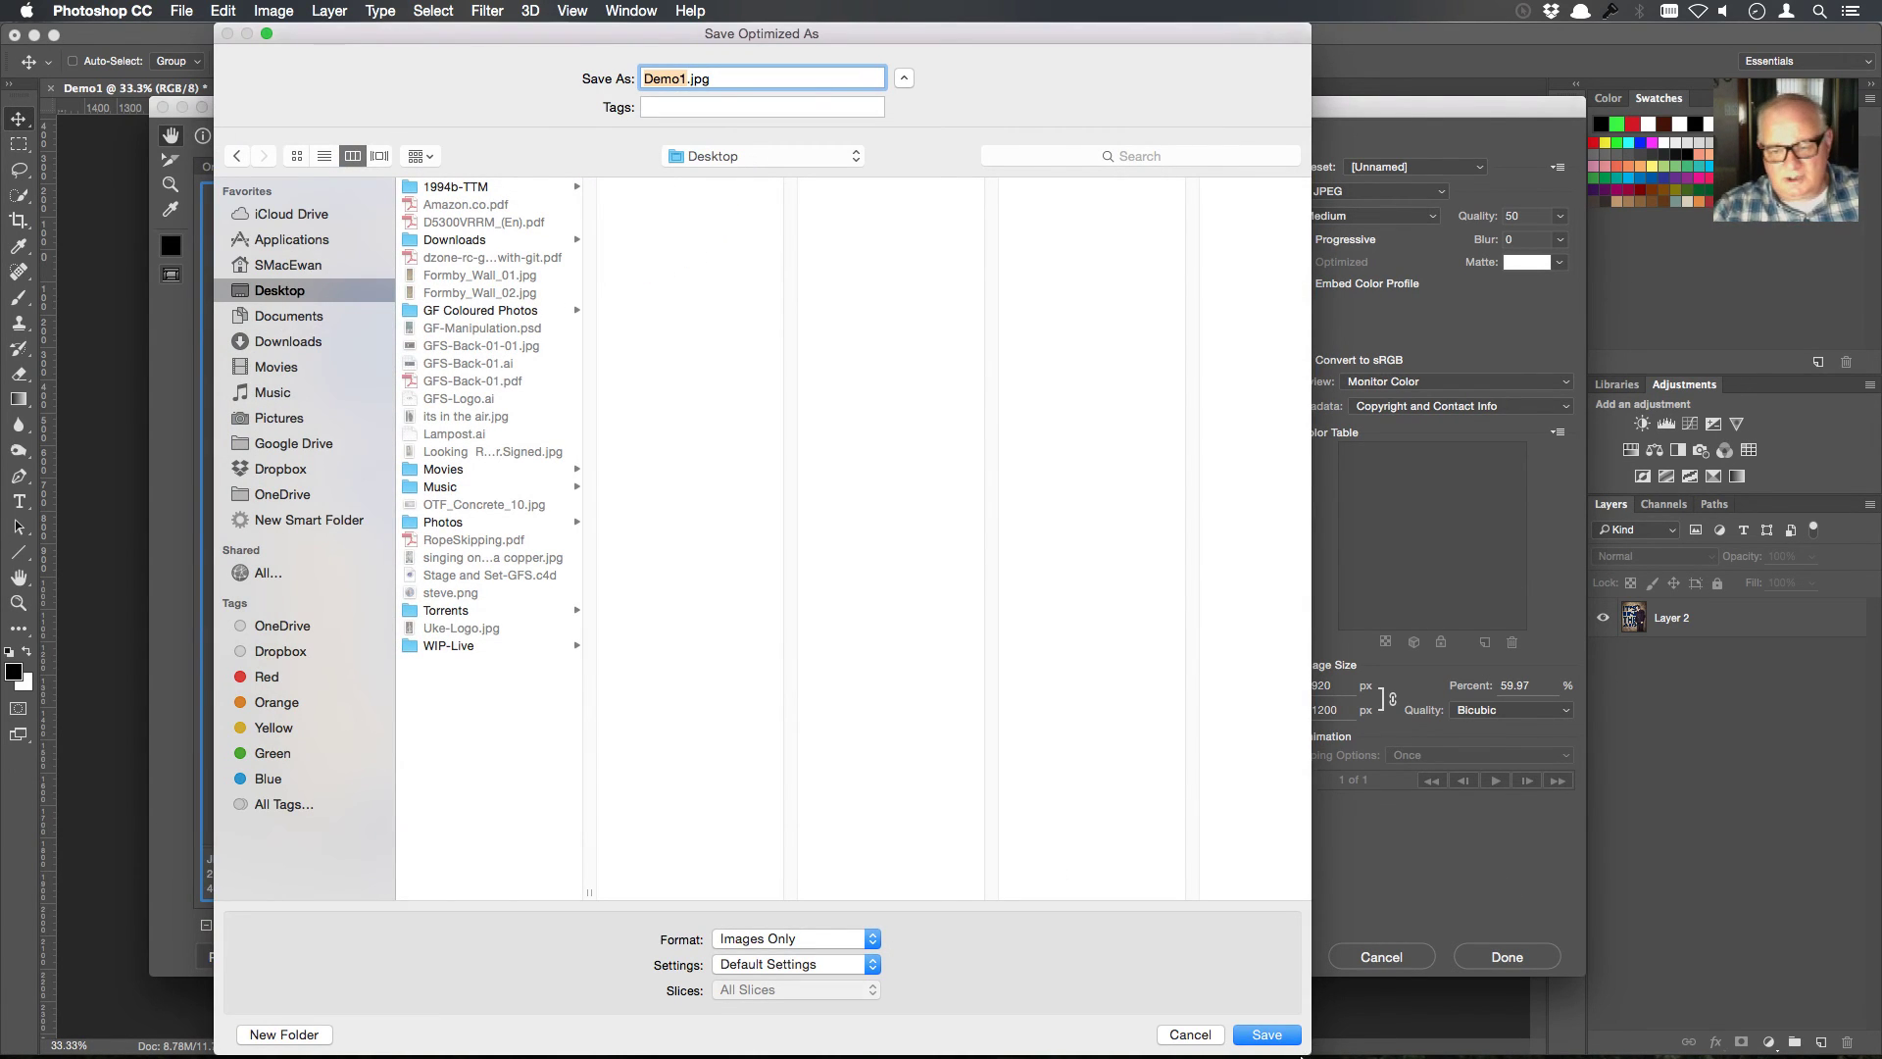
{"action": "left_click", "coordinate": [1277, 1037]}
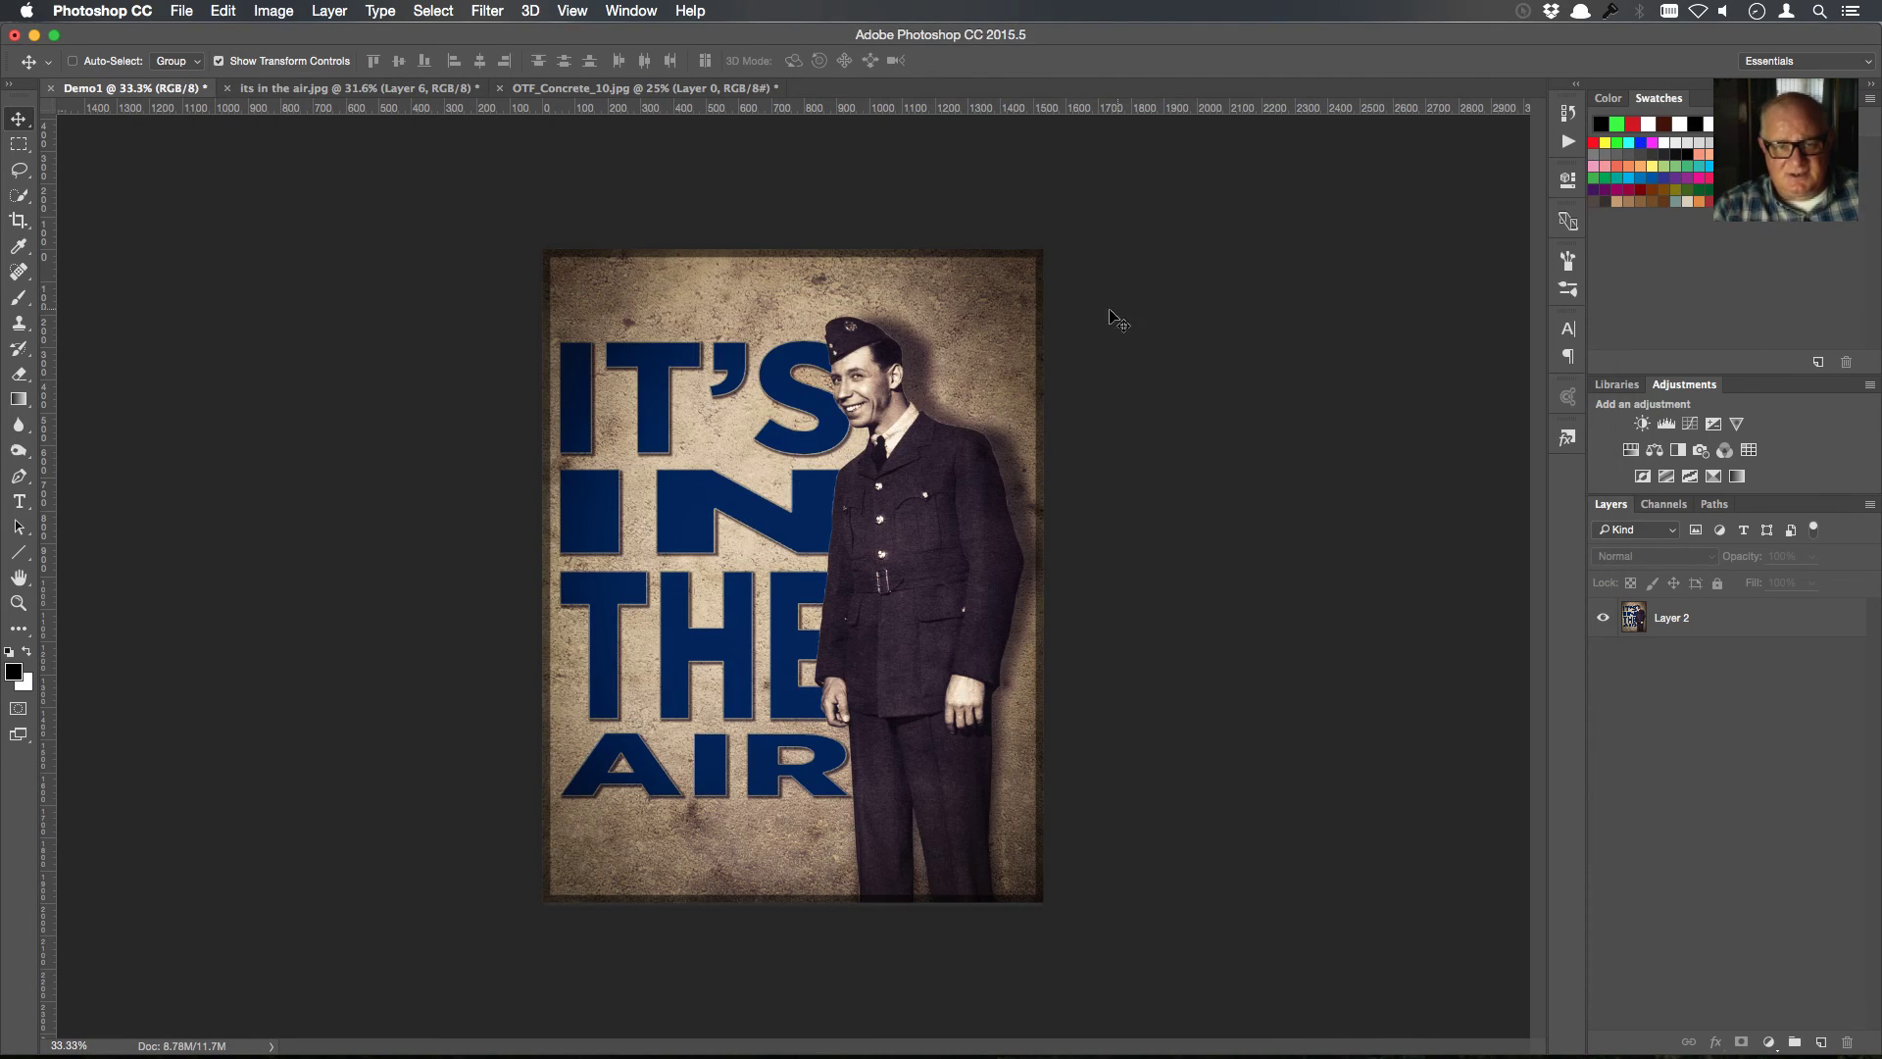